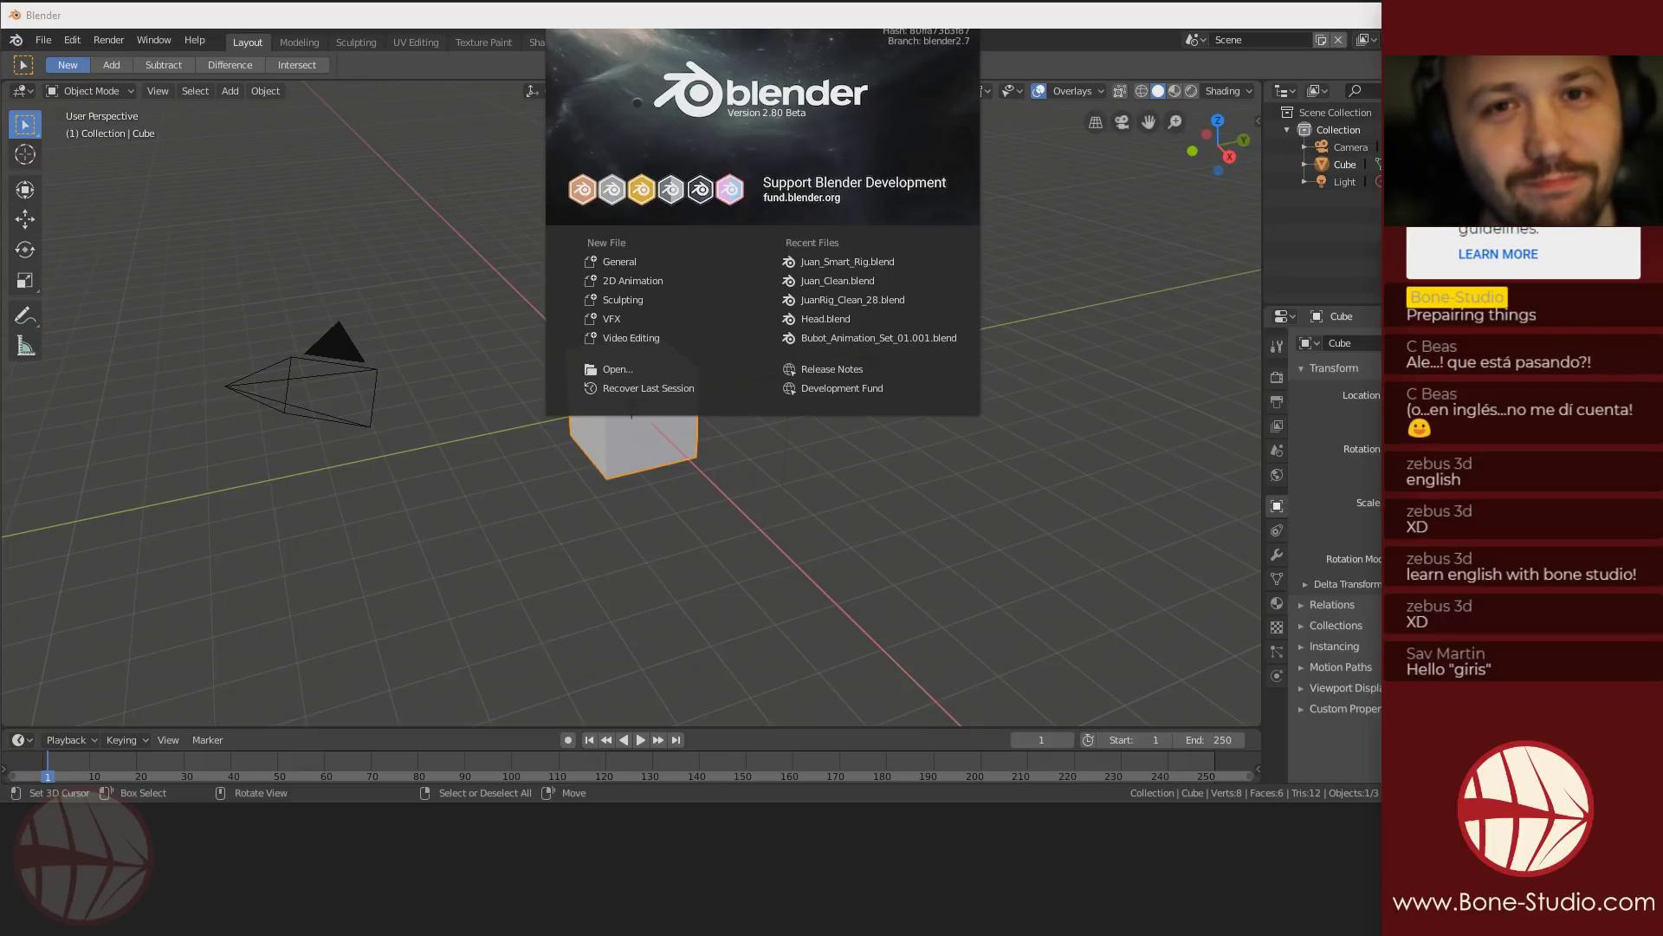
# Fit the Blender window to the visible screen area and delete the default camera, cube and light
pyautogui.click(1127, 644)
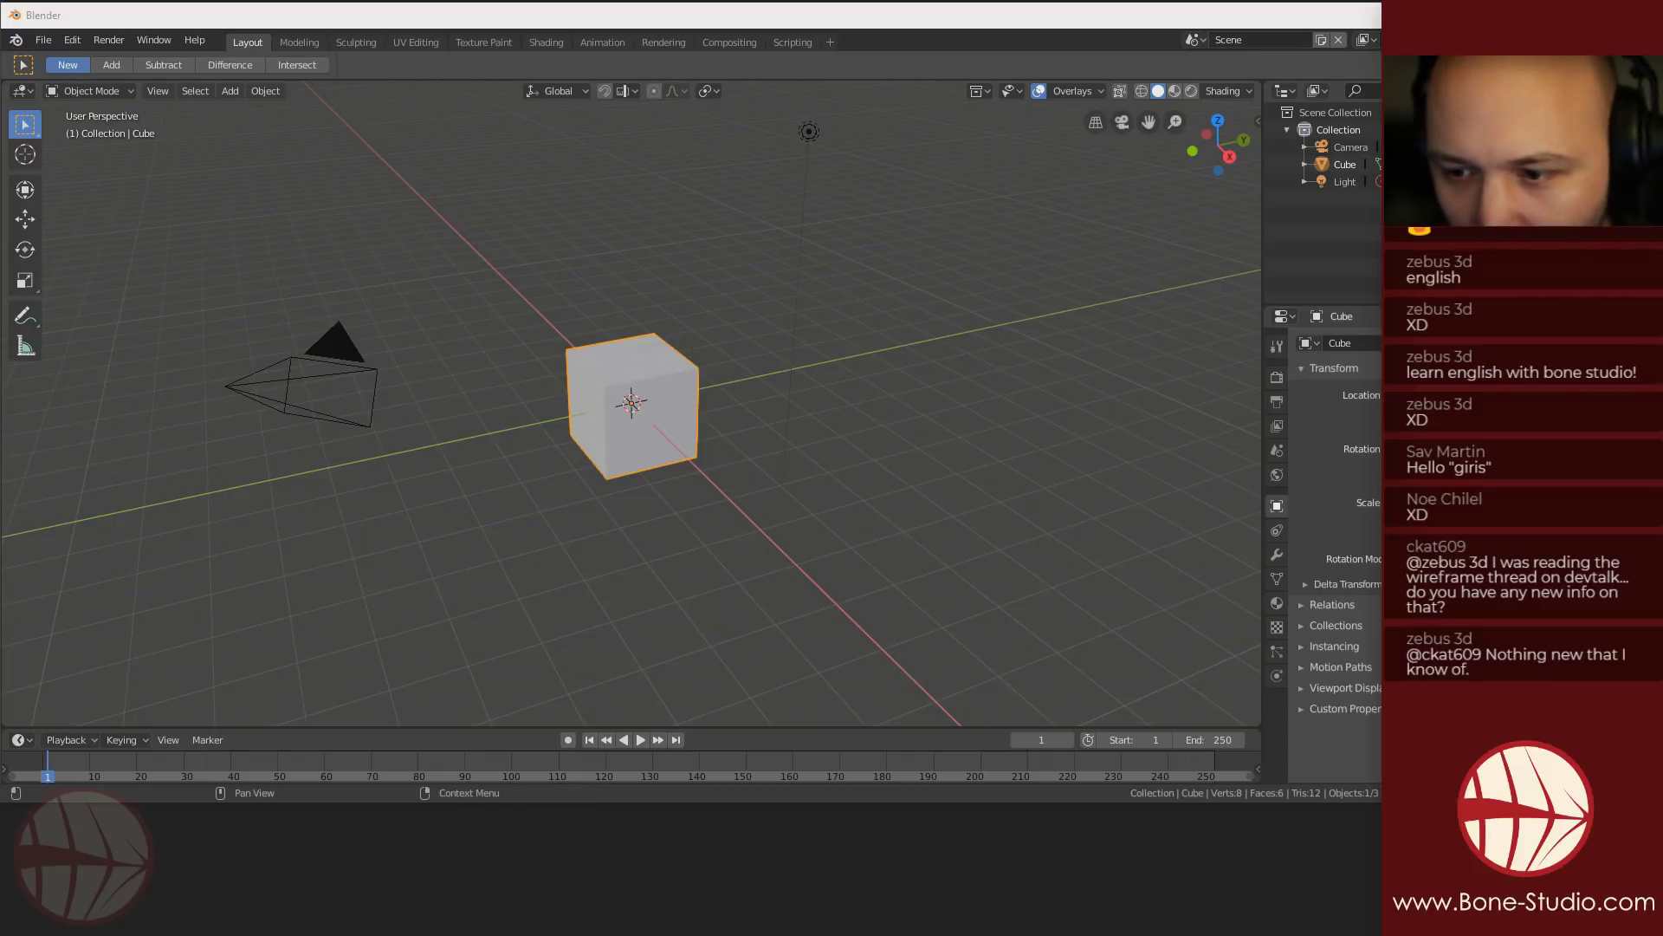
pyautogui.moveTo(1528, 803); pyautogui.dragTo(1372, 929)
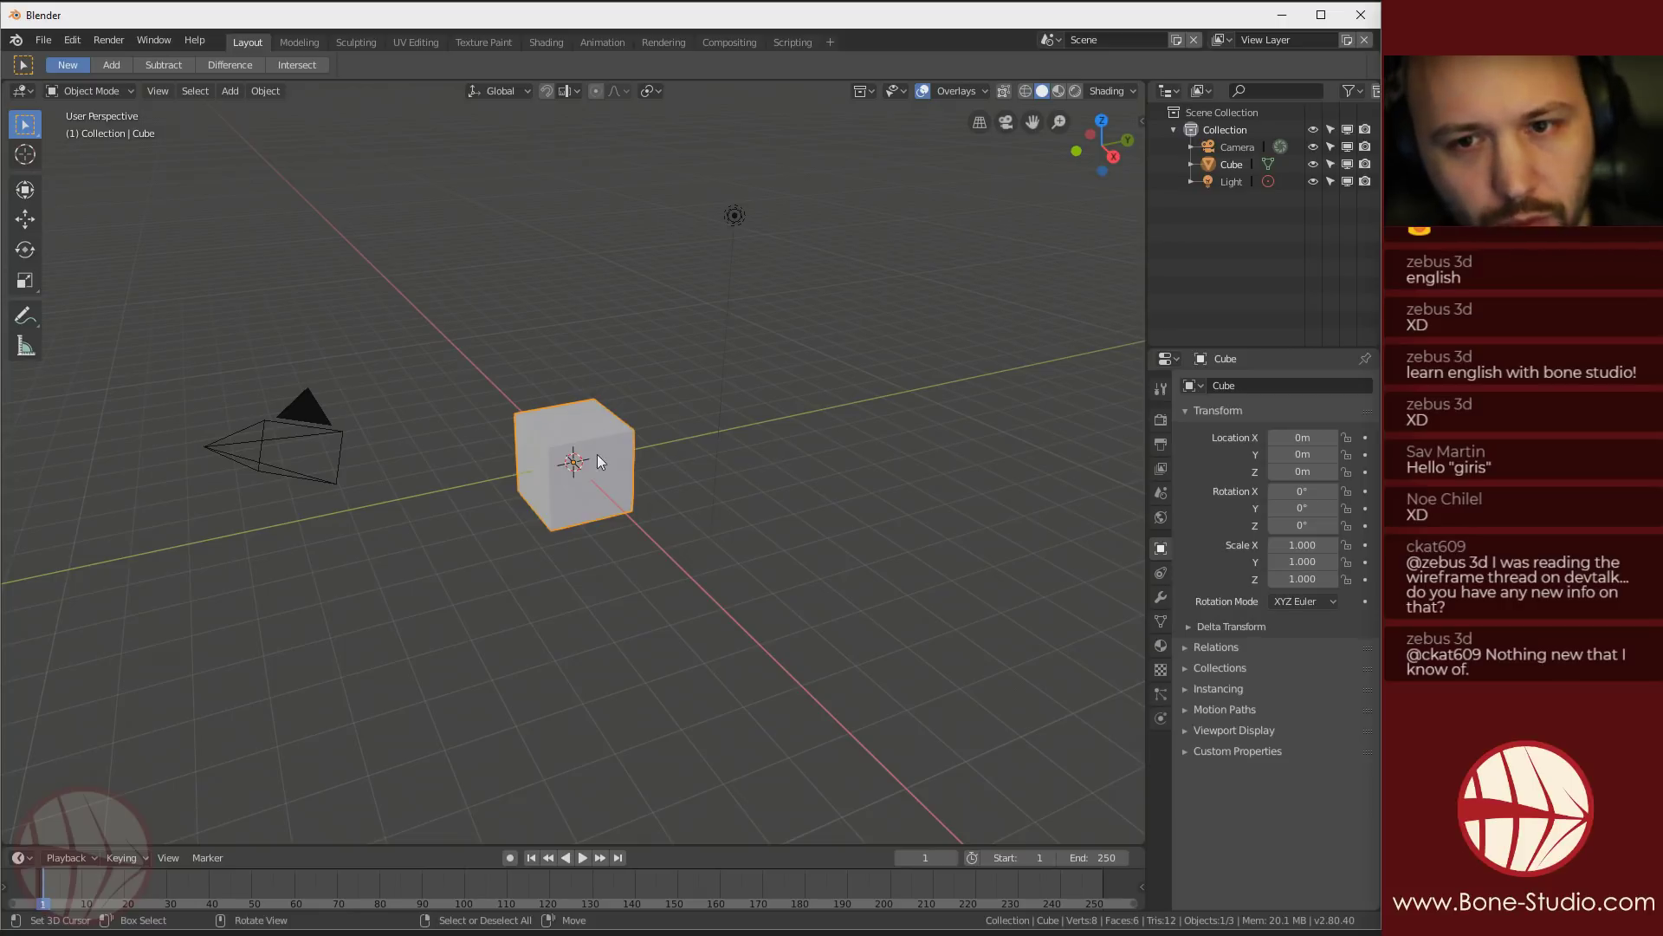
pyautogui.press('a')
pyautogui.press('x')
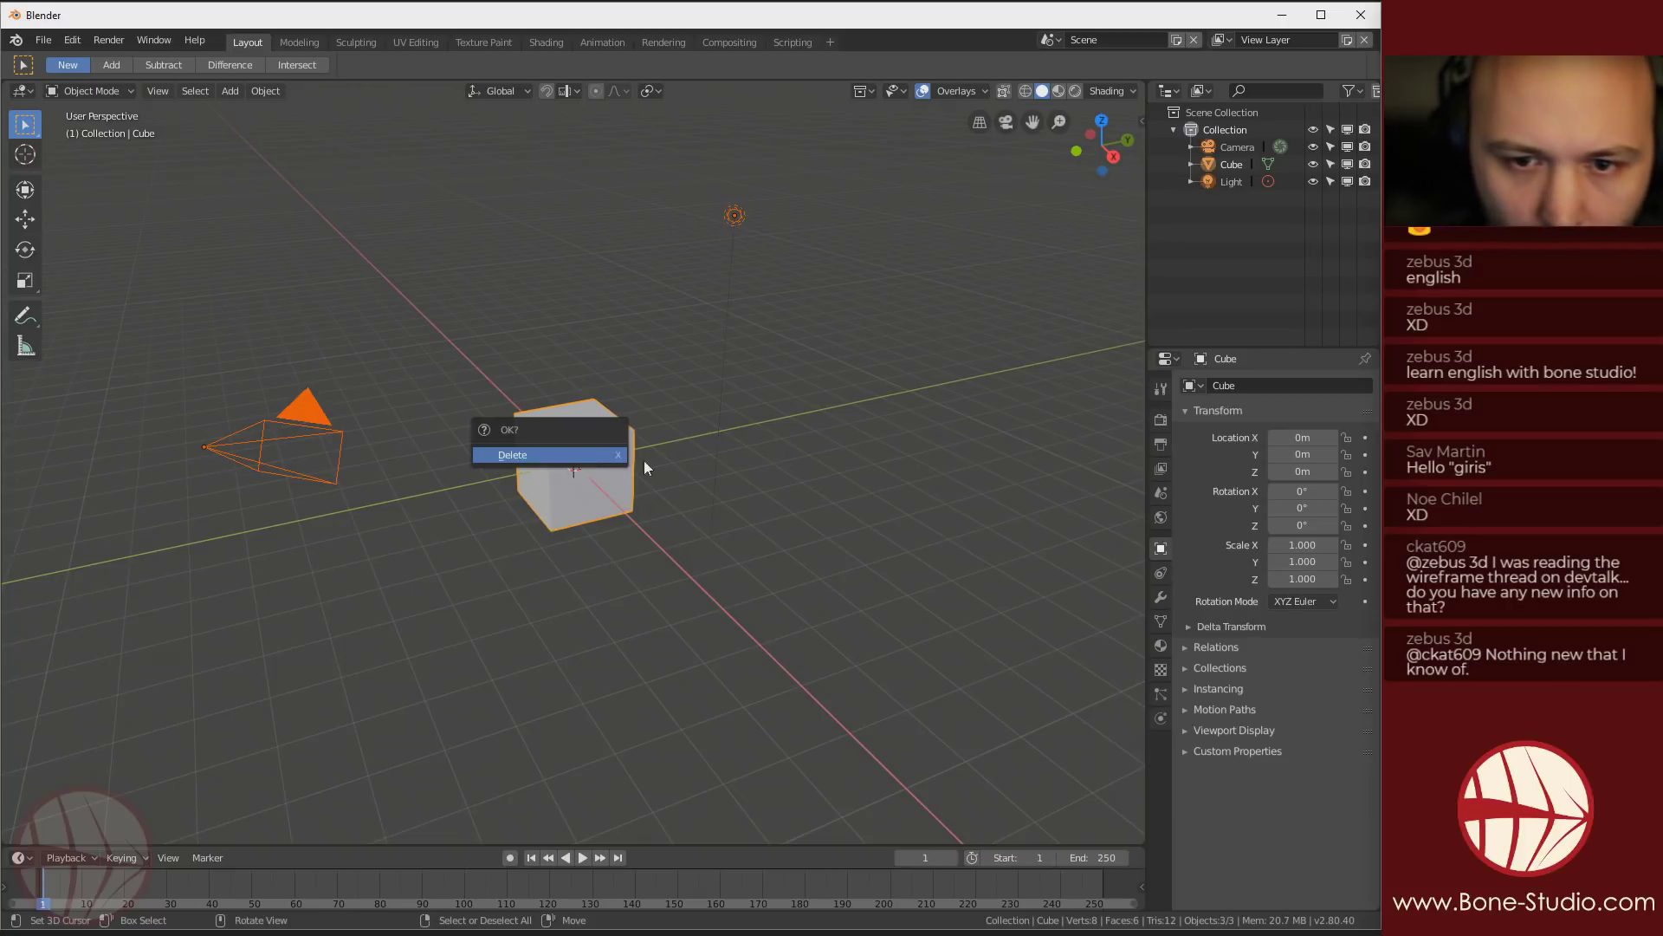
pyautogui.press('Delete')
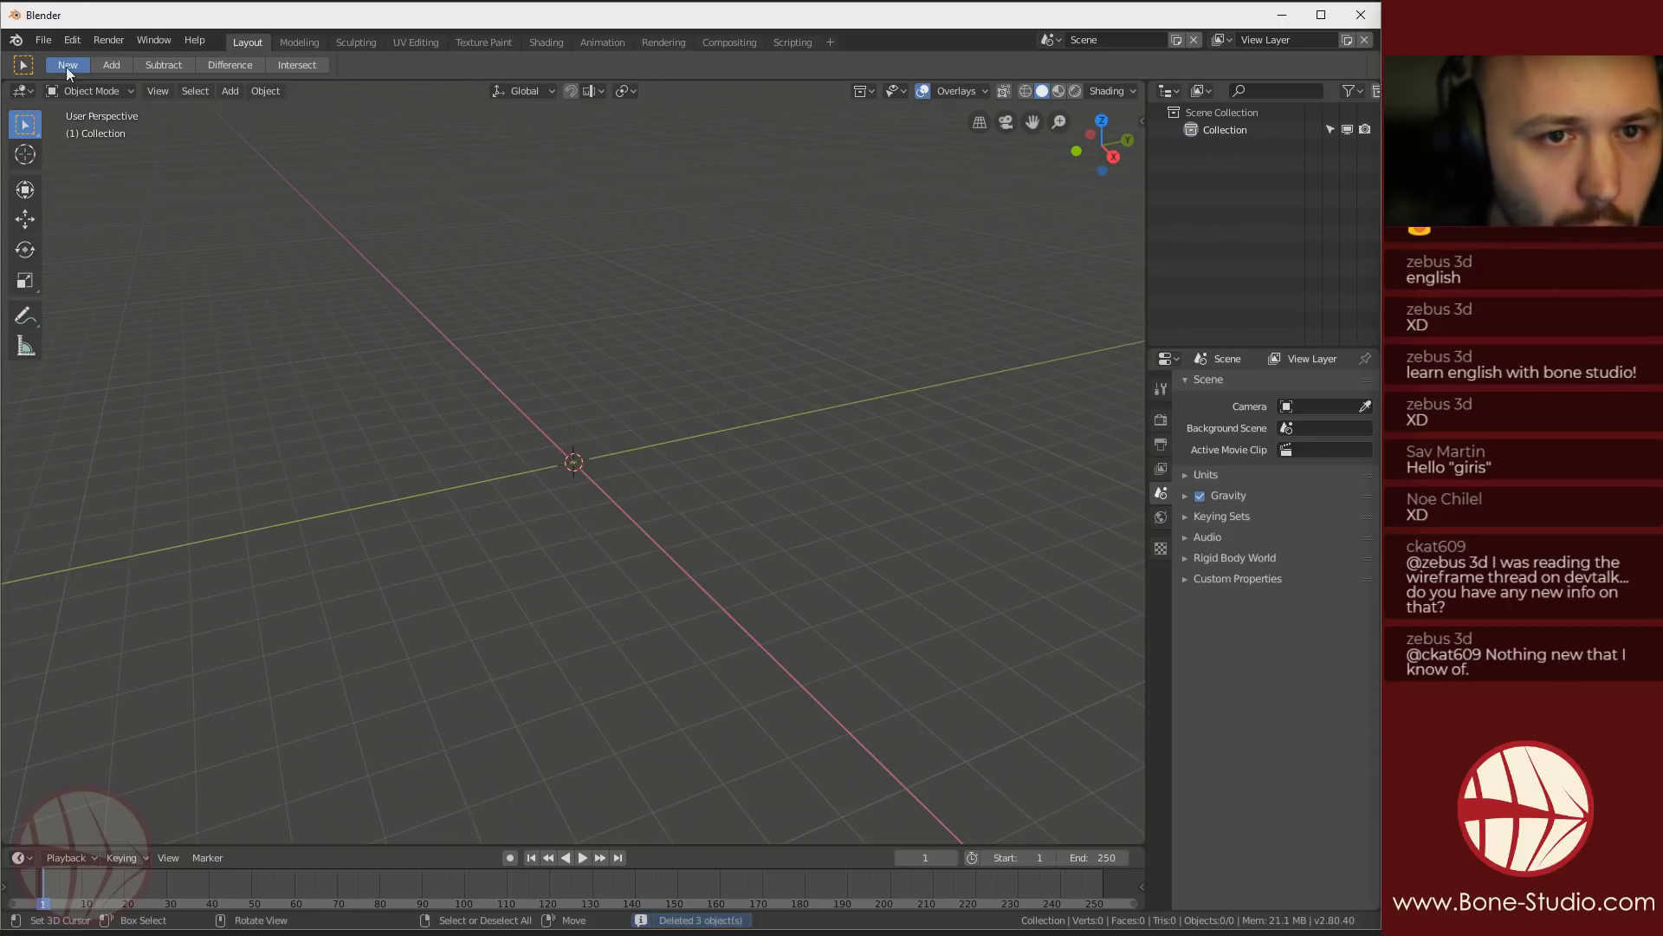
# Open the recently used scene Juan_Clean.blend
pyautogui.click(43, 40)
pyautogui.moveTo(114, 99)
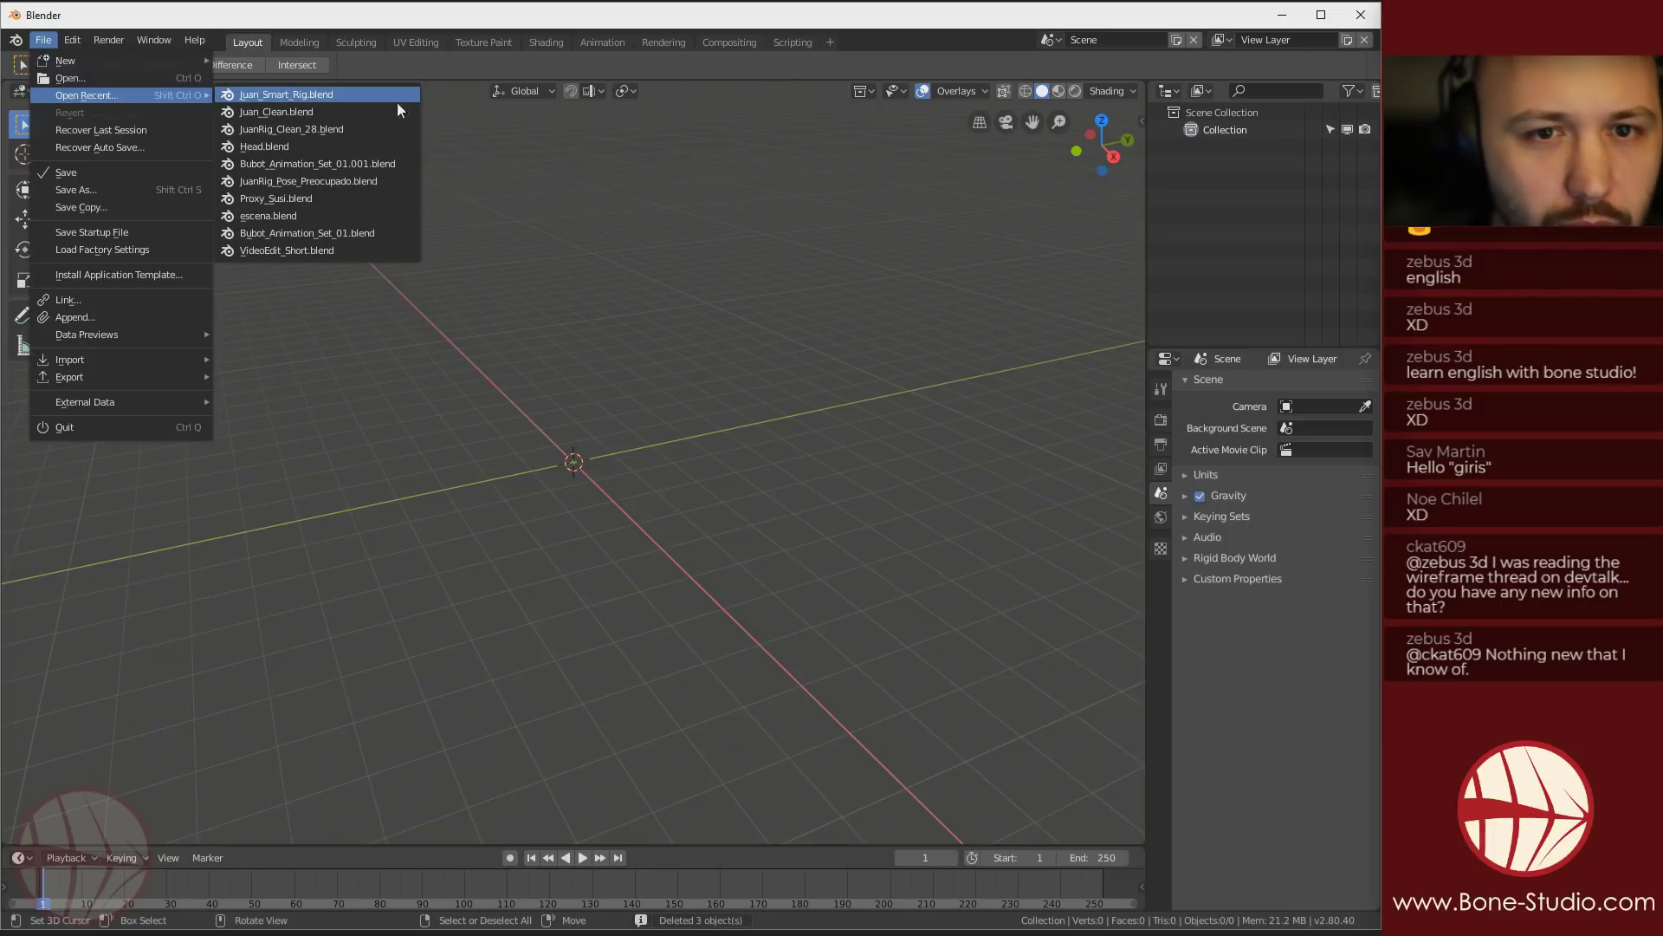
pyautogui.click(303, 113)
pyautogui.moveTo(472, 387)
pyautogui.mouseDown(button='middle')
pyautogui.moveTo(528, 390)
pyautogui.moveTo(568, 446)
pyautogui.mouseUp(button='middle')
# Show the scene in LookDev viewport shading and hide the viewport overlays
pyautogui.click(1053, 90)
pyautogui.scroll(5, 472, 403)
pyautogui.press('KP_0')
pyautogui.click(917, 90)
# Examine the T-posed character mesh from the front, side and back, including its arms and hands
pyautogui.moveTo(570, 440); pyautogui.dragTo(589, 489, button='middle')
pyautogui.scroll(2, 558, 455)
pyautogui.moveTo(538, 409); pyautogui.dragTo(604, 477, button='middle')
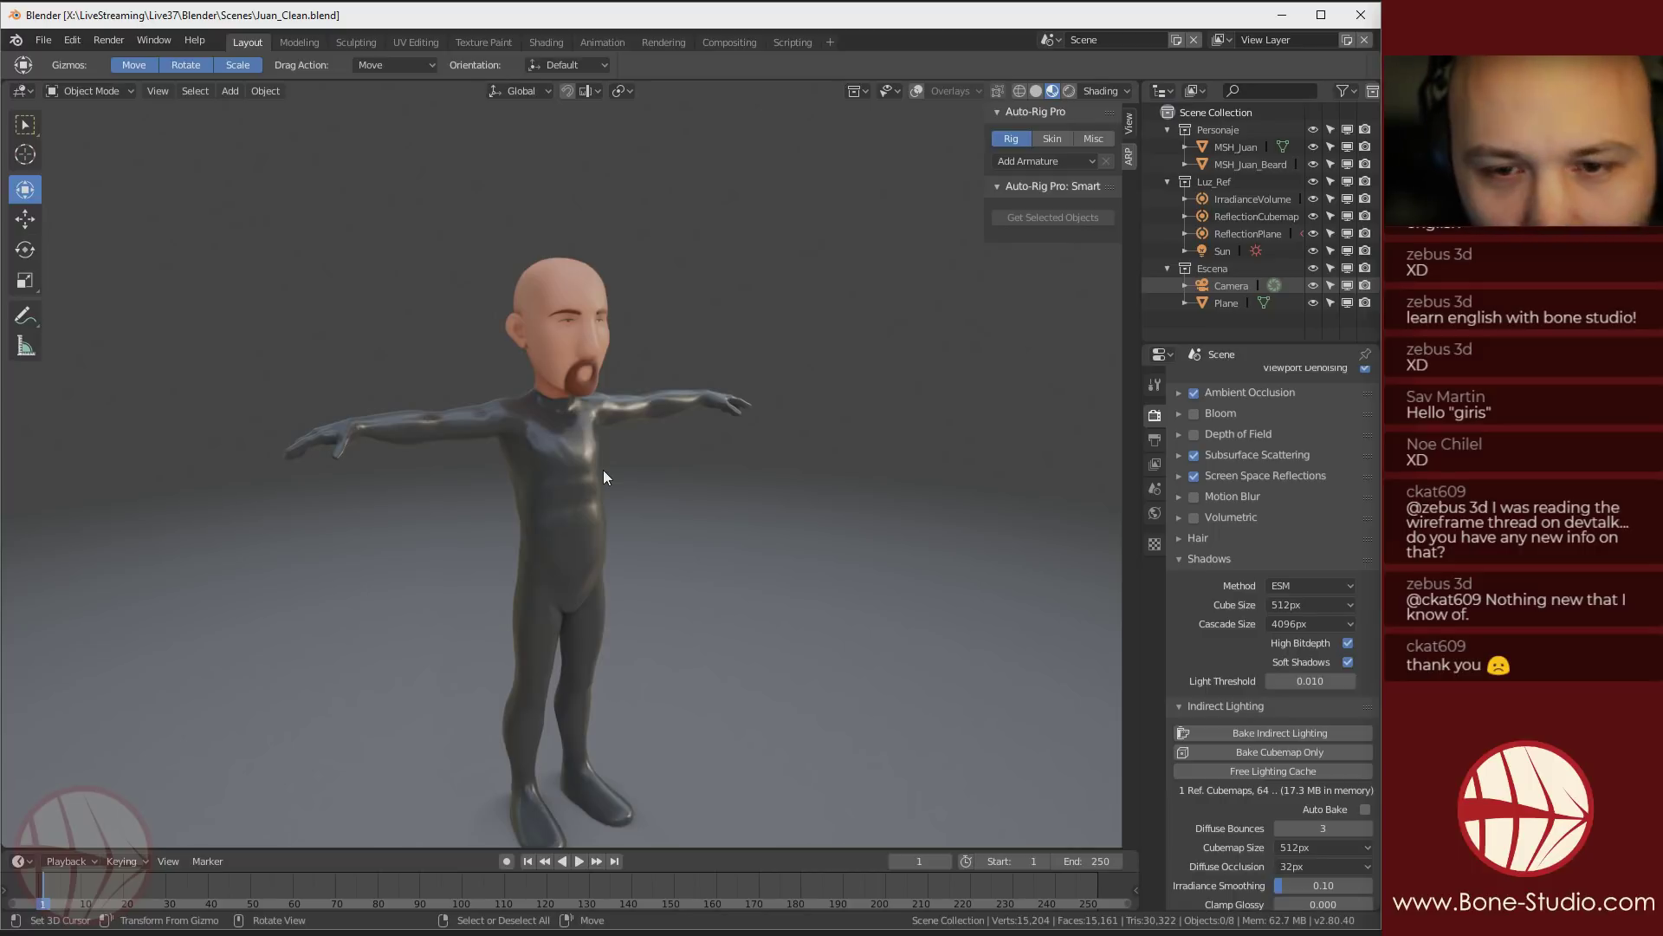
pyautogui.moveTo(624, 473); pyautogui.dragTo(507, 419, button='middle')
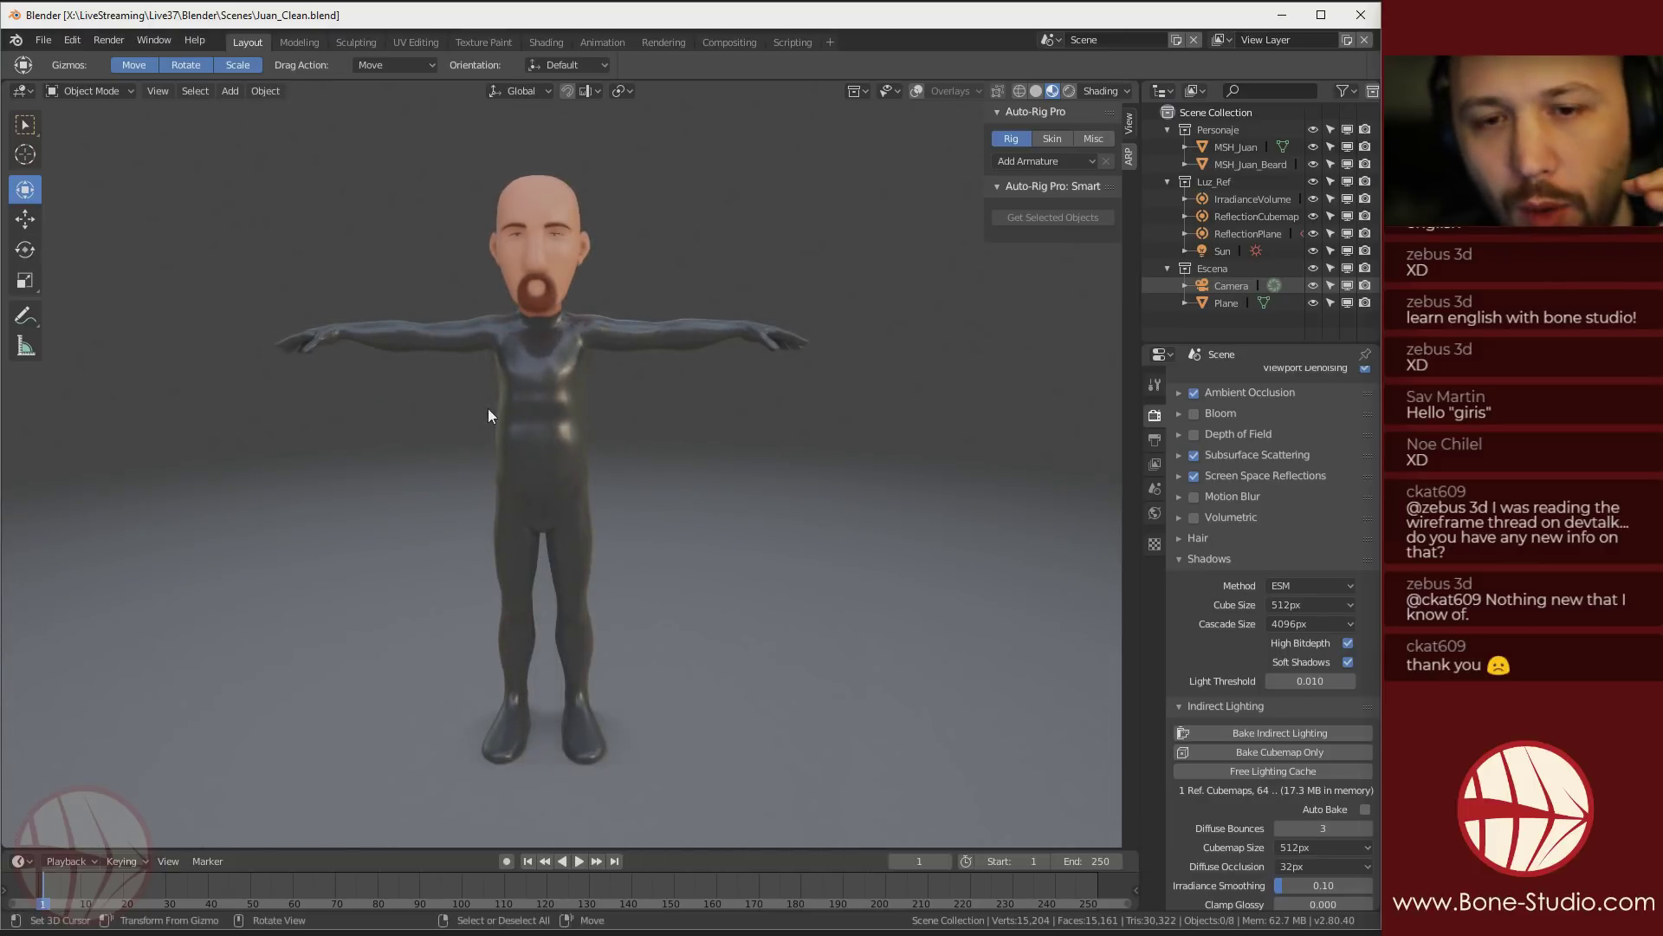
pyautogui.moveTo(512, 428); pyautogui.dragTo(569, 437, button='middle')
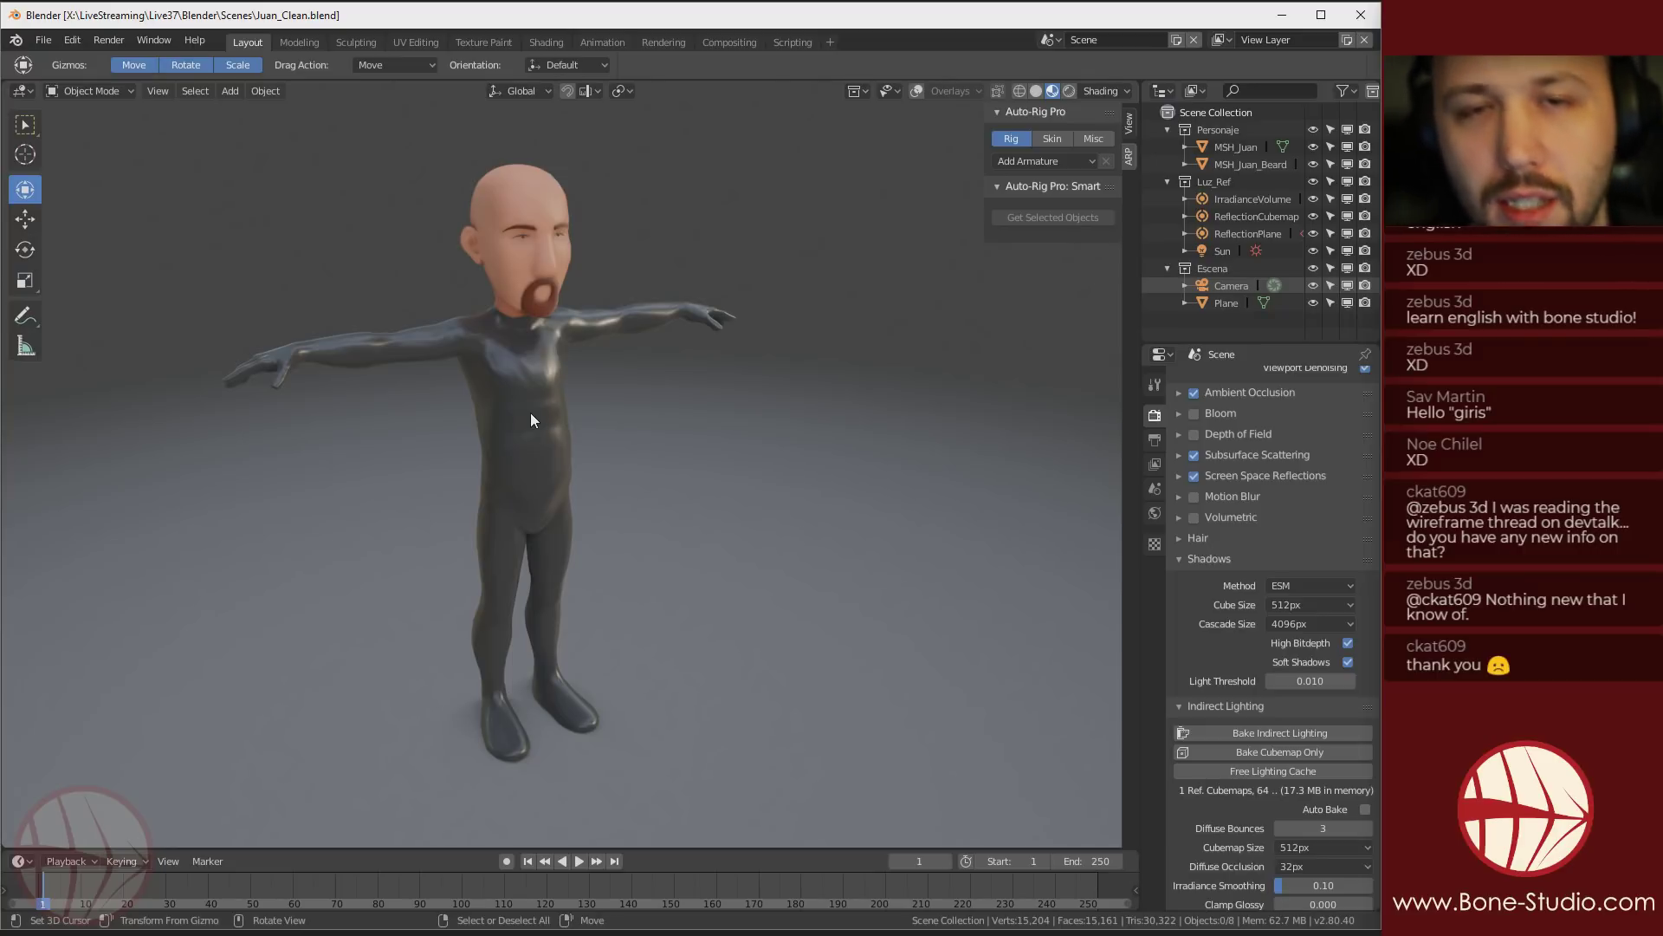
pyautogui.moveTo(513, 353); pyautogui.dragTo(581, 534, button='middle')
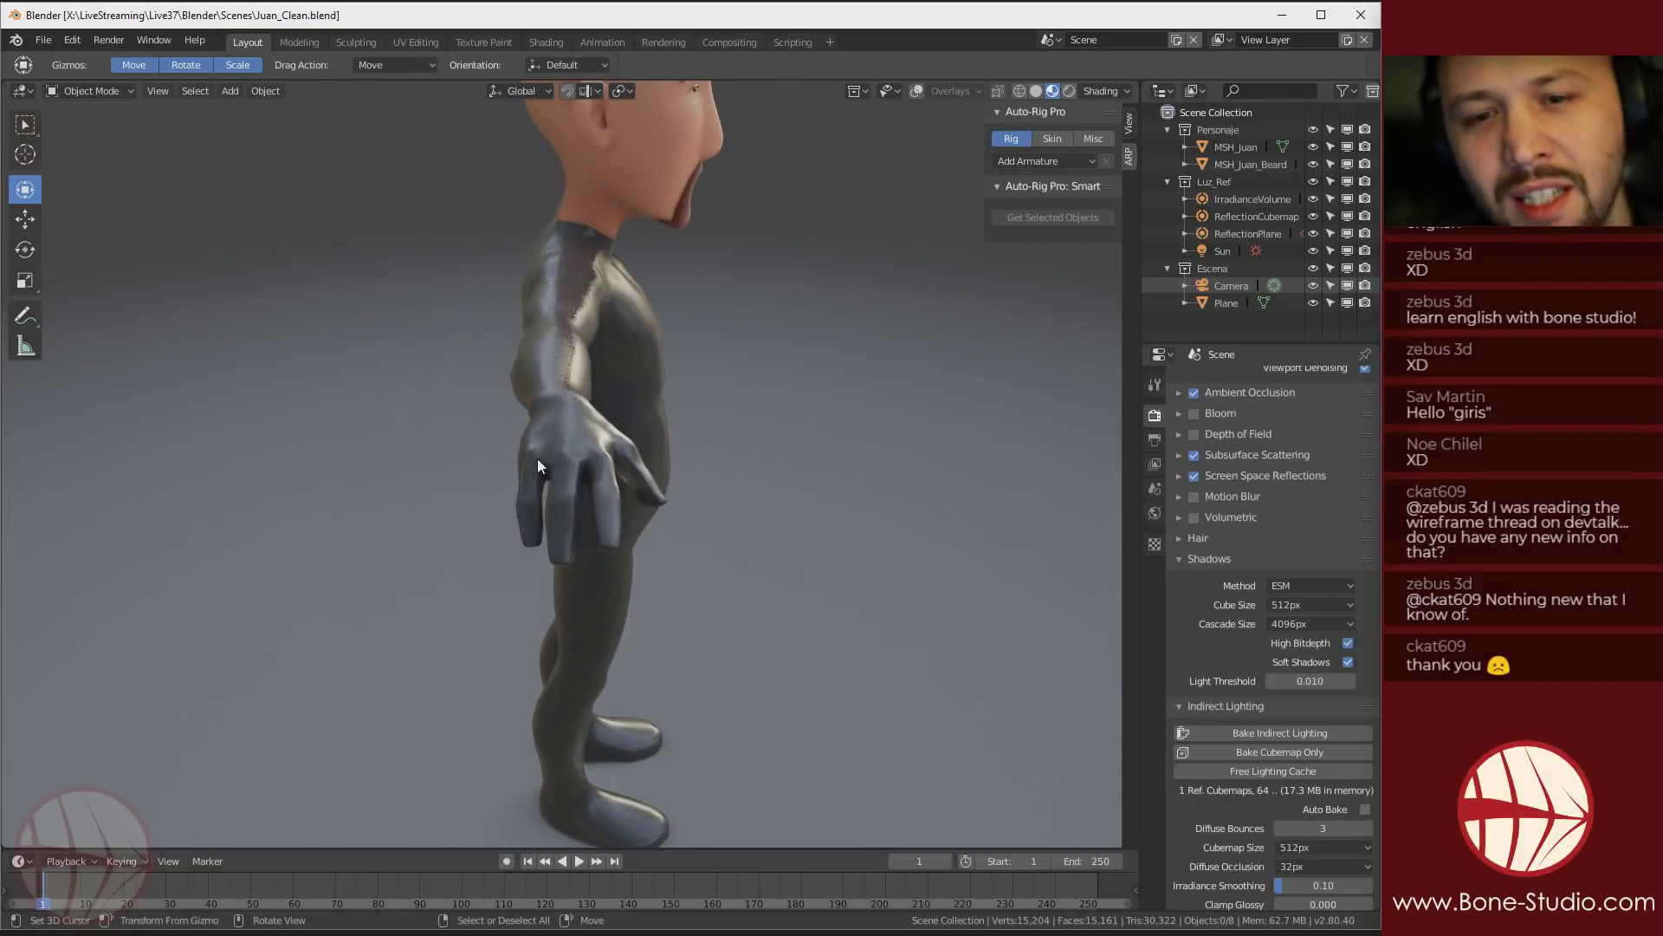
pyautogui.moveTo(667, 474); pyautogui.dragTo(663, 430, button='middle')
pyautogui.moveTo(513, 343); pyautogui.dragTo(537, 322, button='middle')
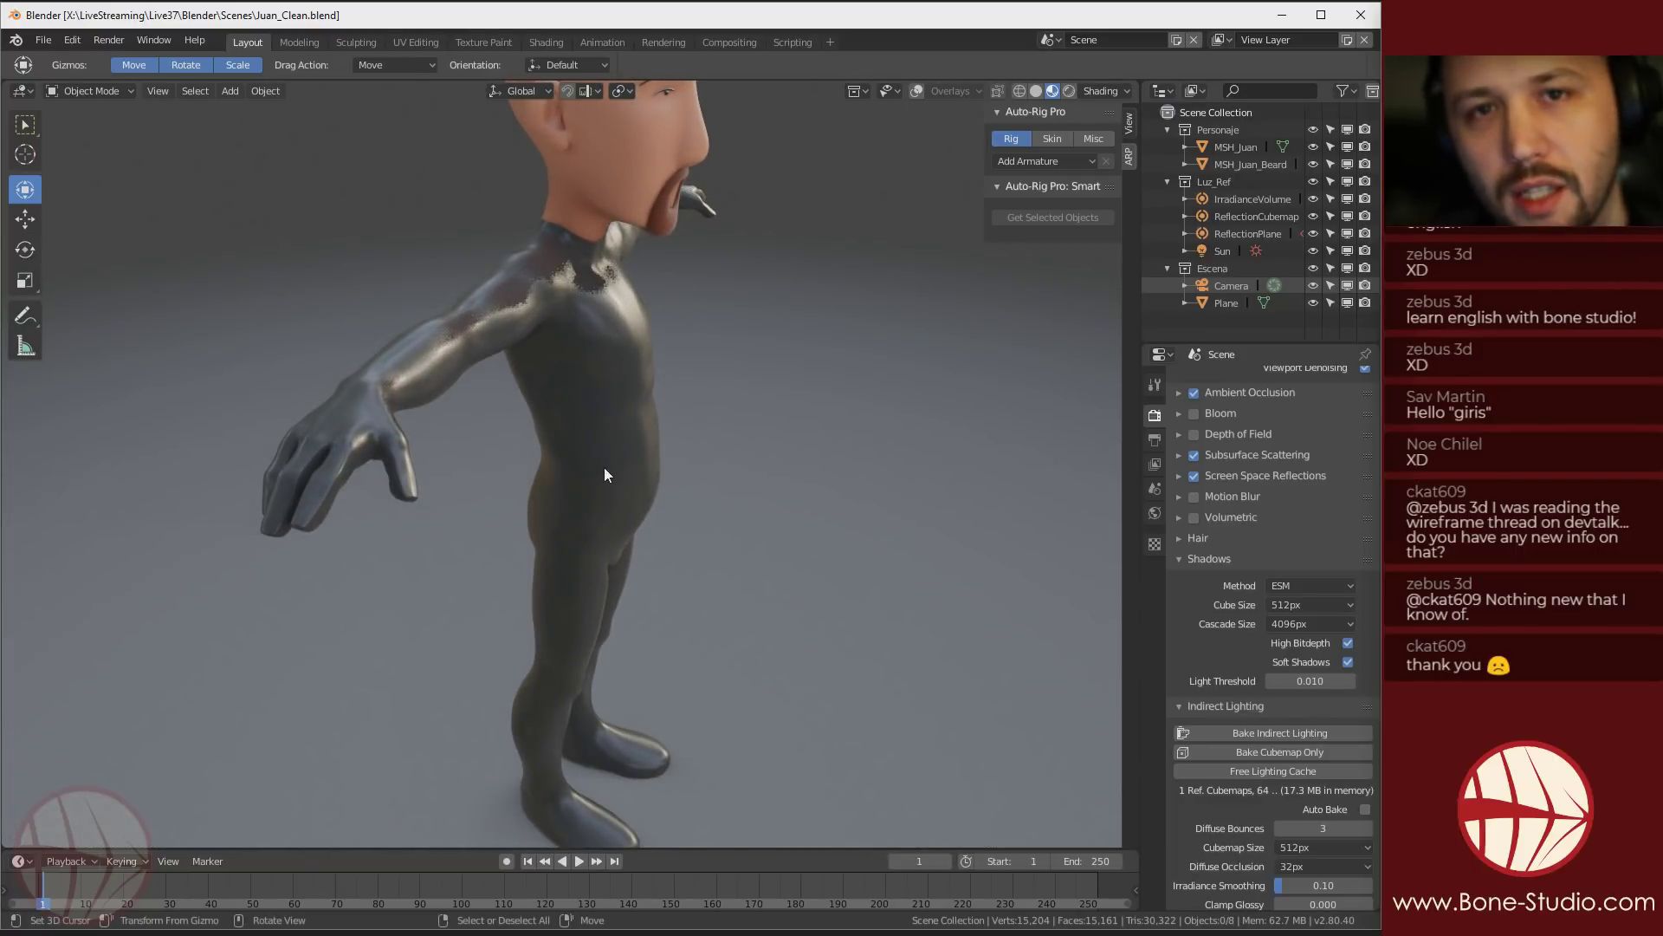
pyautogui.moveTo(608, 442); pyautogui.dragTo(712, 500, button='middle')
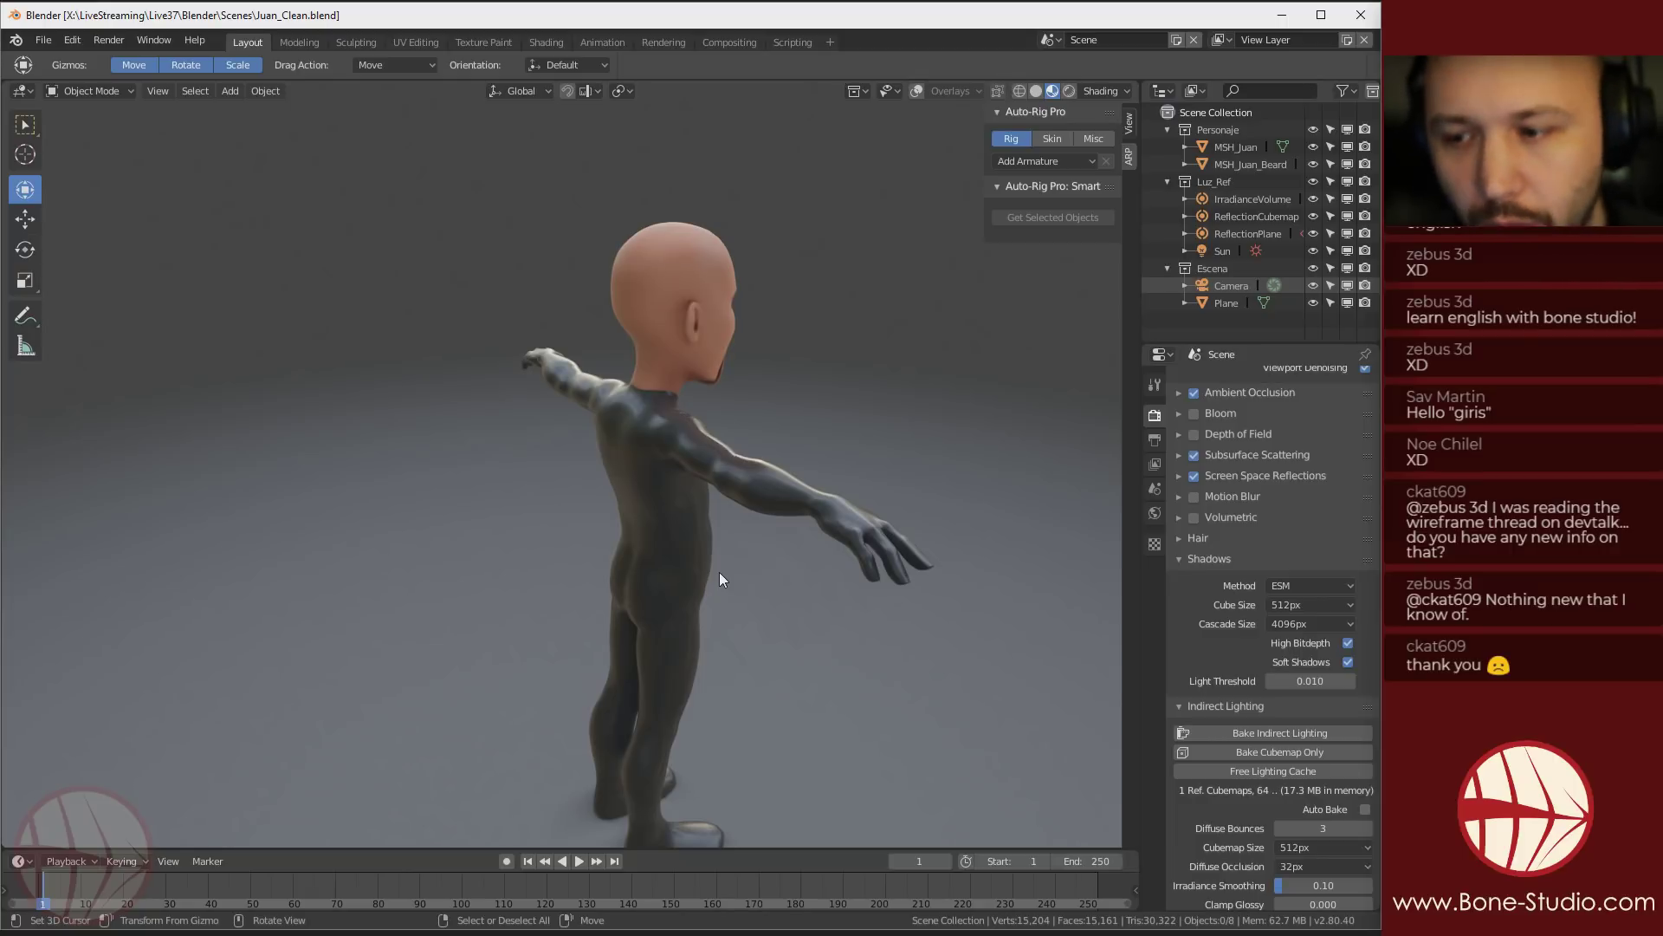
pyautogui.moveTo(823, 612); pyautogui.dragTo(538, 465, button='middle')
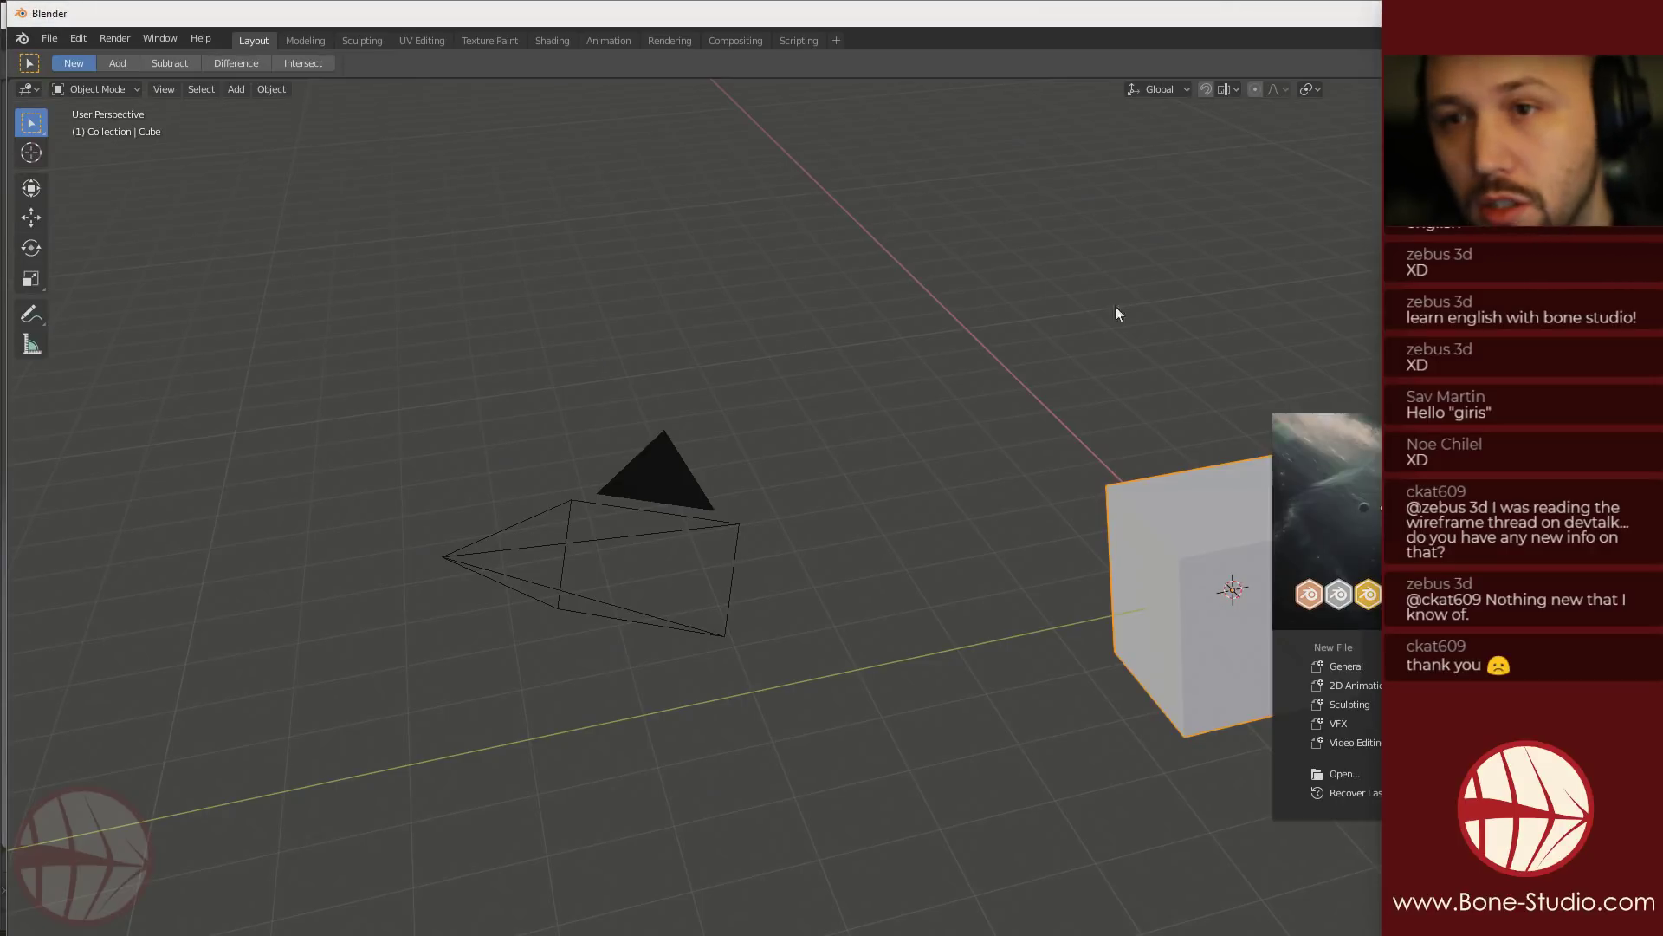
# Fit the second, newly started Blender window to the visible screen area
pyautogui.moveTo(674, 11); pyautogui.dragTo(728, 86)
pyautogui.moveTo(11, 80); pyautogui.dragTo(1381, 95)
pyautogui.moveTo(1381, 207); pyautogui.dragTo(461, 27)
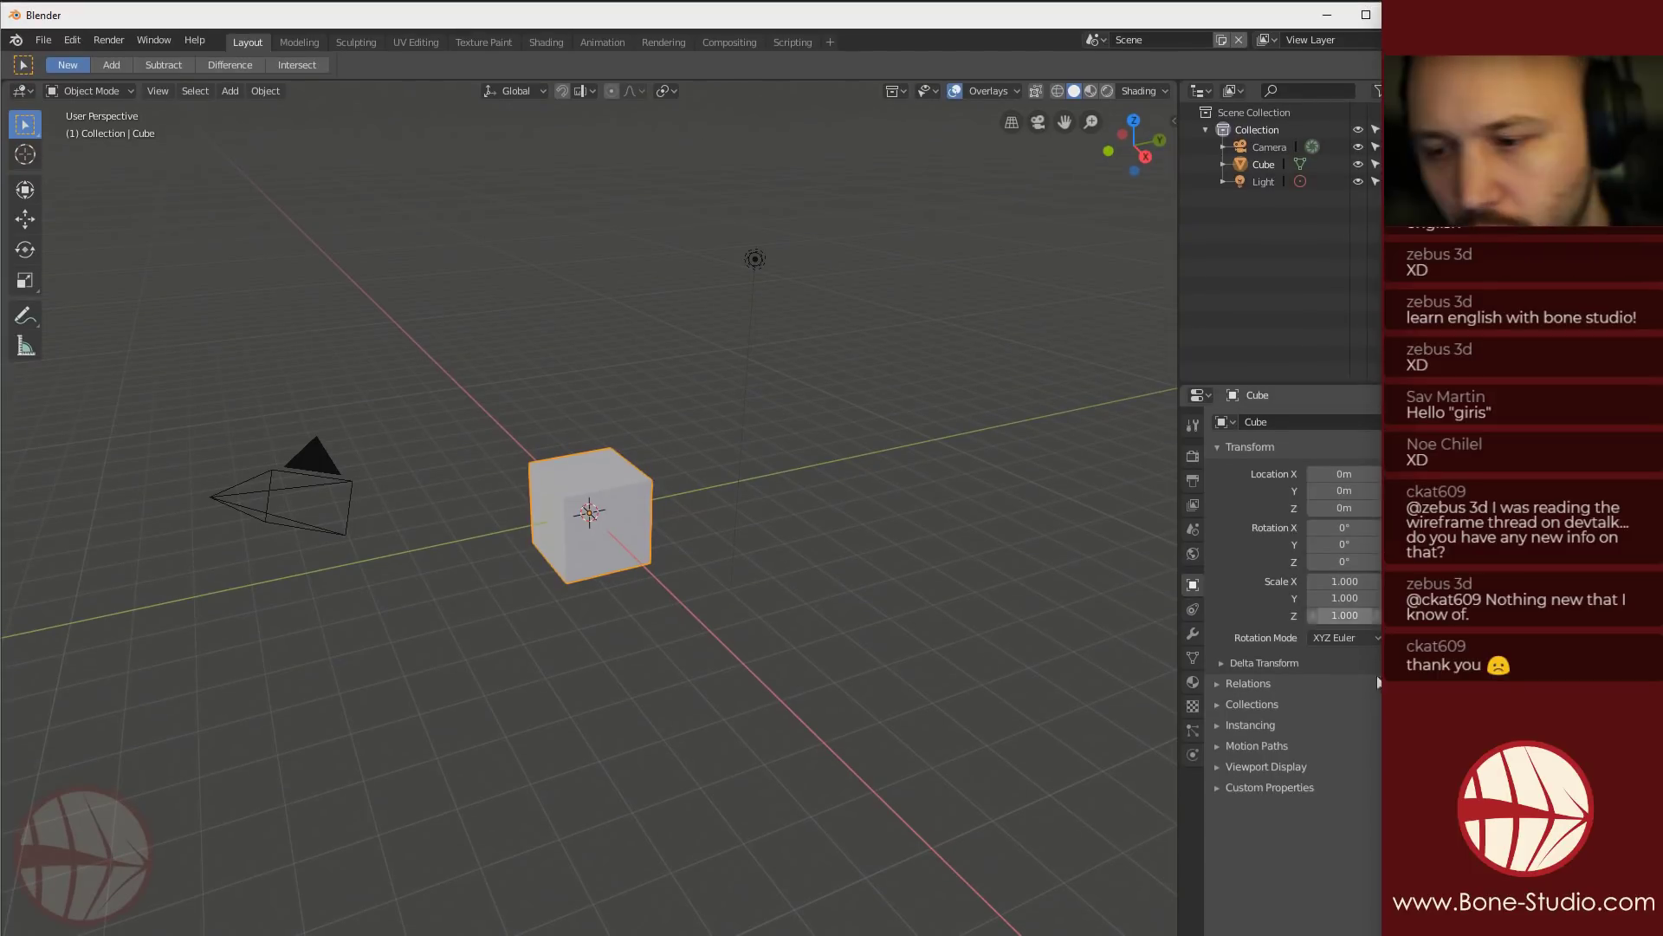
pyautogui.moveTo(1421, 935); pyautogui.dragTo(1370, 930)
# Delete all default objects from the new scene
pyautogui.click(637, 543)
pyautogui.press('a')
pyautogui.press('x')
pyautogui.click(637, 542)
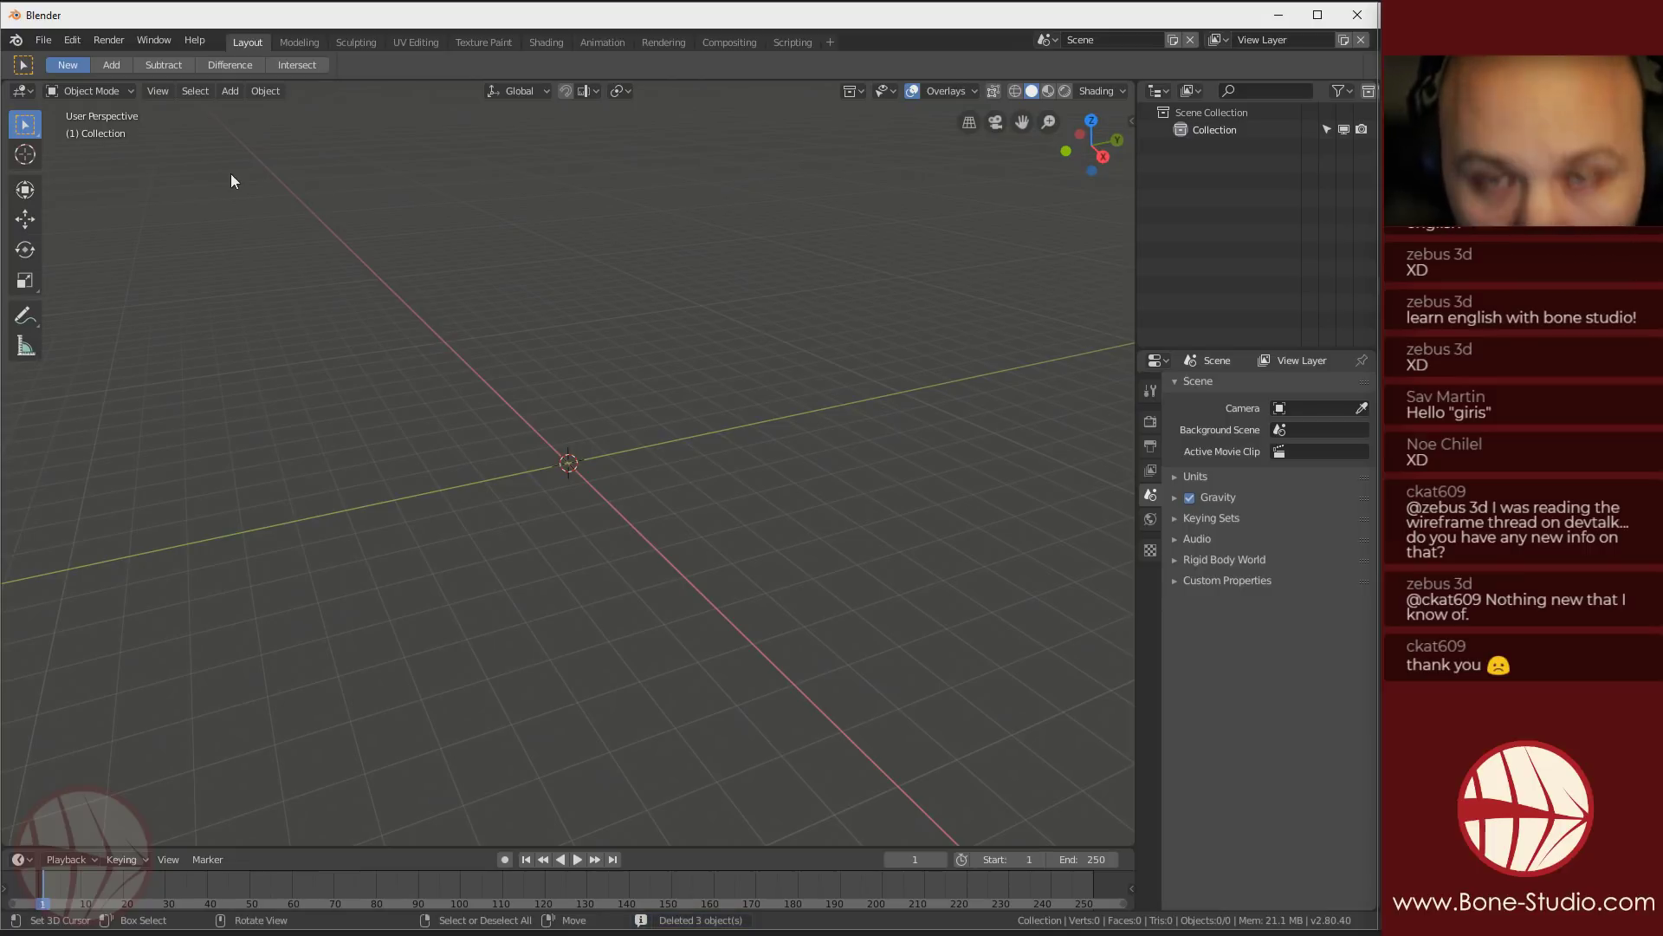
# Open the add-on preferences, widening and repositioning the Preferences window over the viewport
pyautogui.click(70, 44)
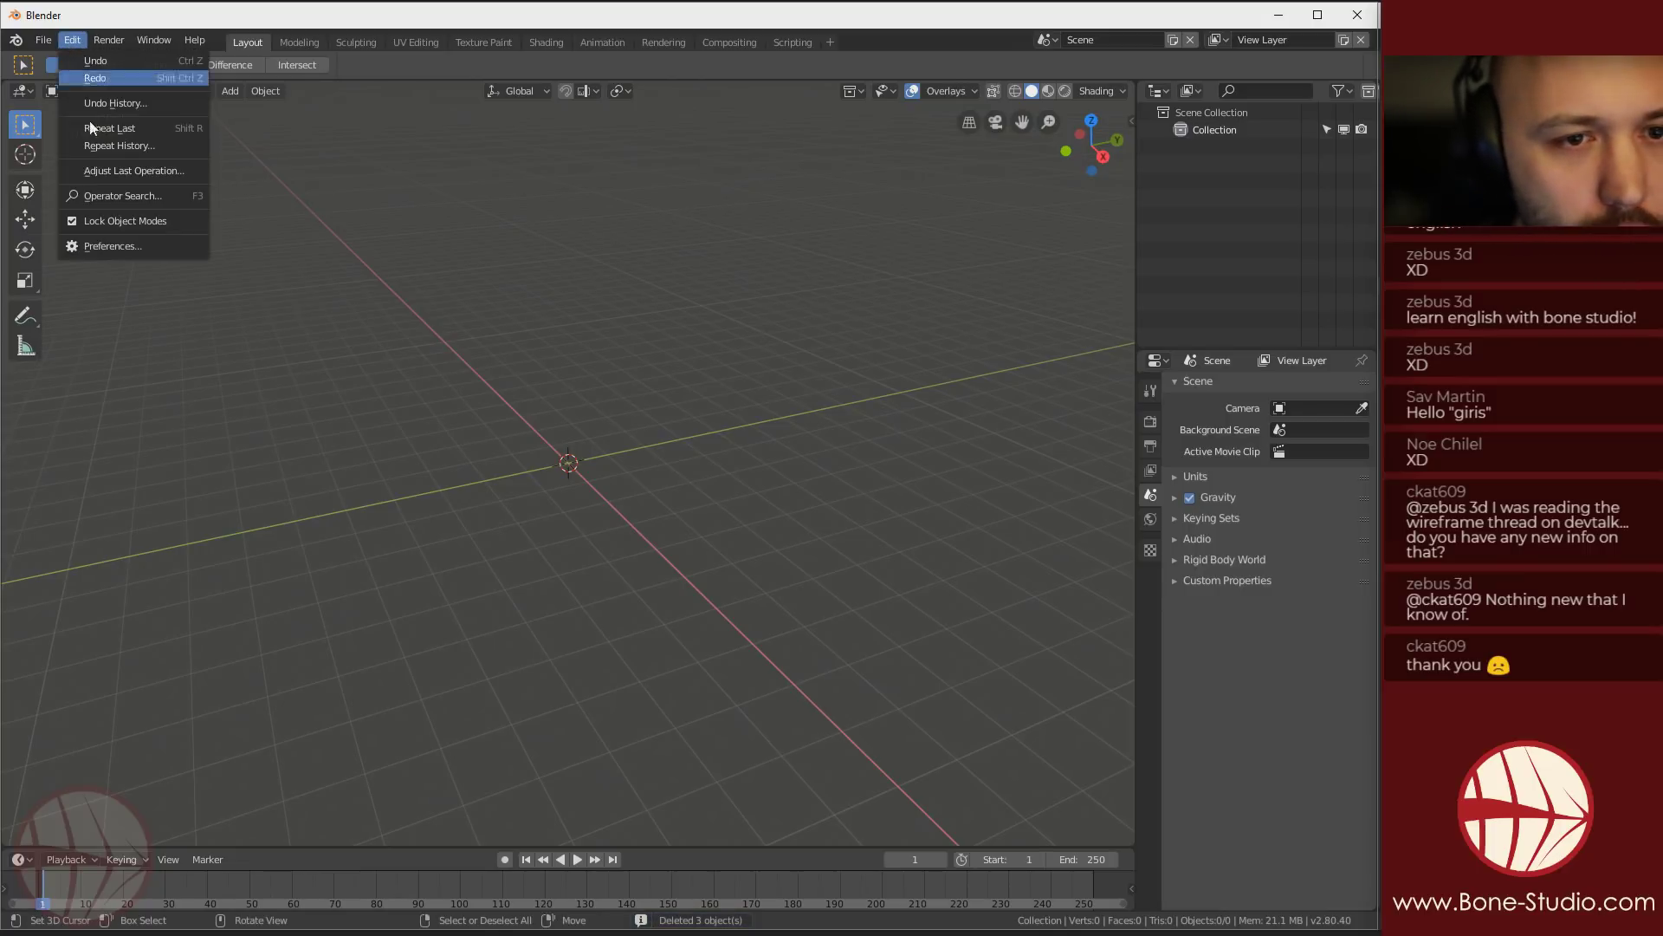
pyautogui.click(112, 241)
pyautogui.moveTo(193, 24); pyautogui.dragTo(413, 70)
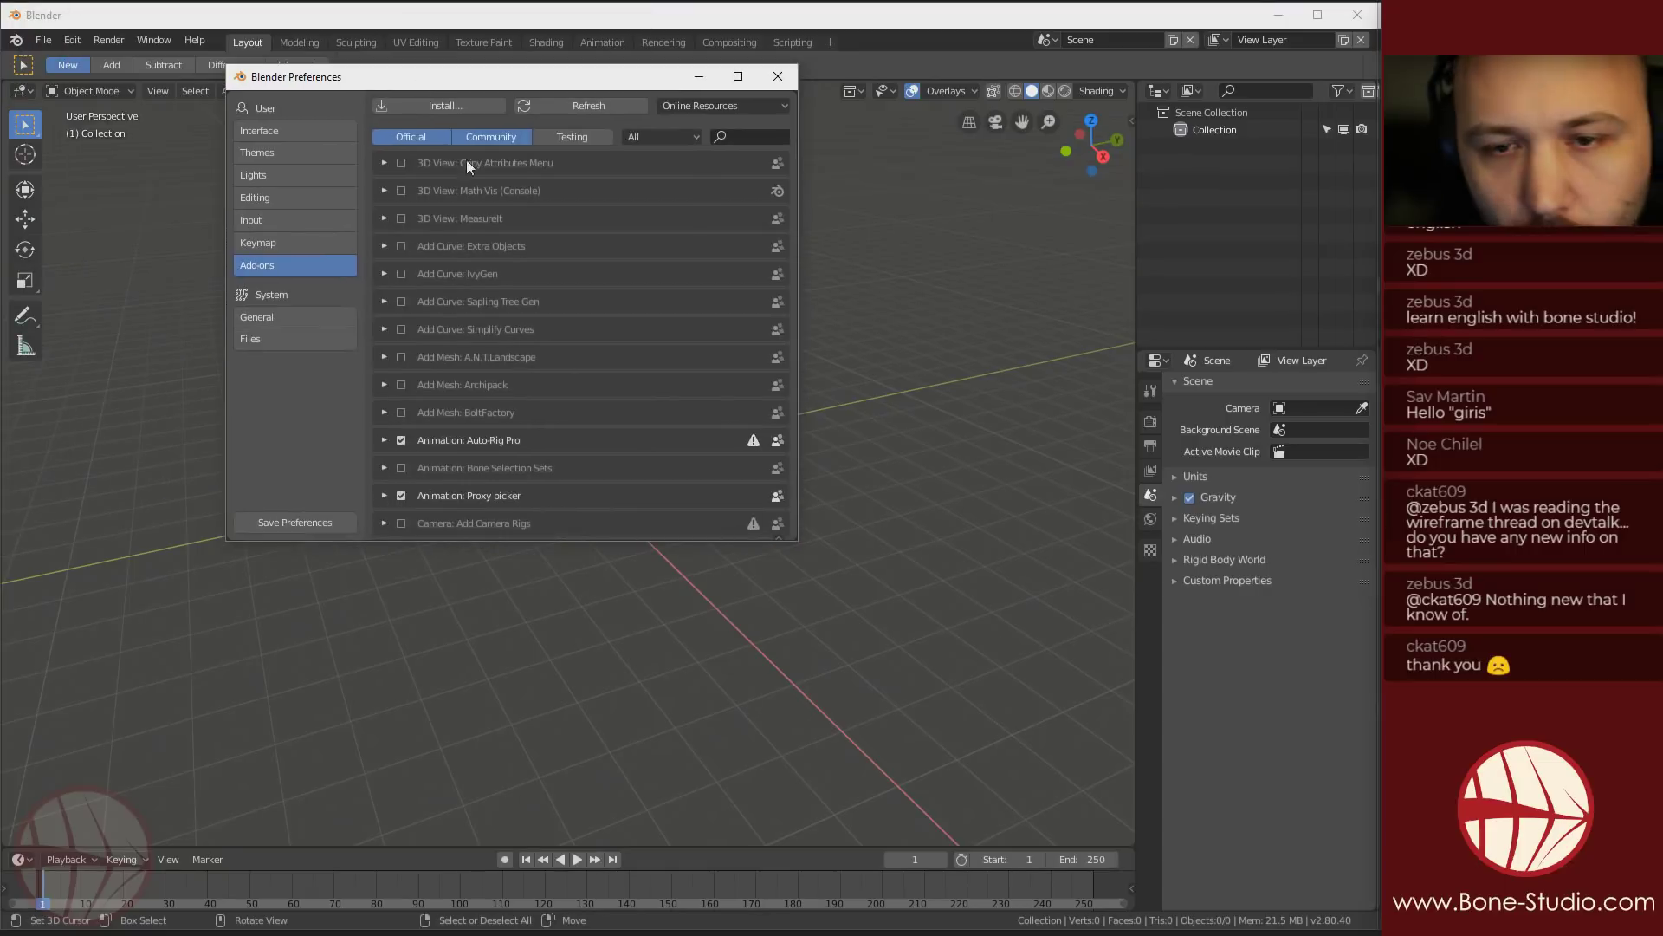
pyautogui.moveTo(930, 539); pyautogui.dragTo(1216, 570)
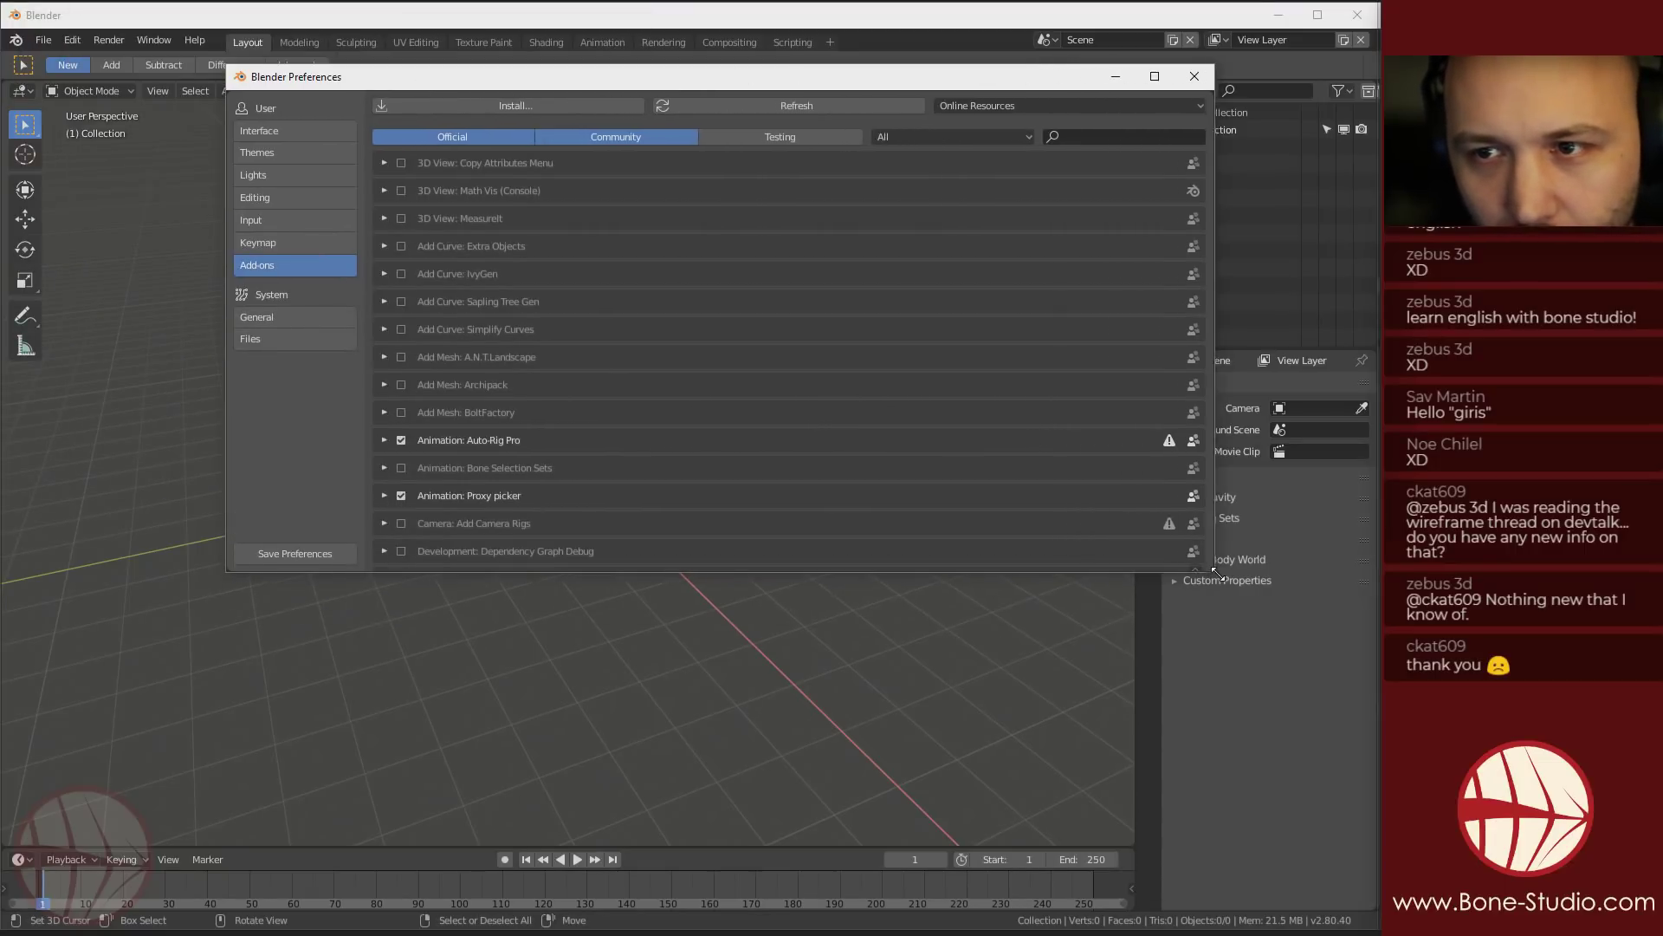
pyautogui.moveTo(839, 78); pyautogui.dragTo(743, 197)
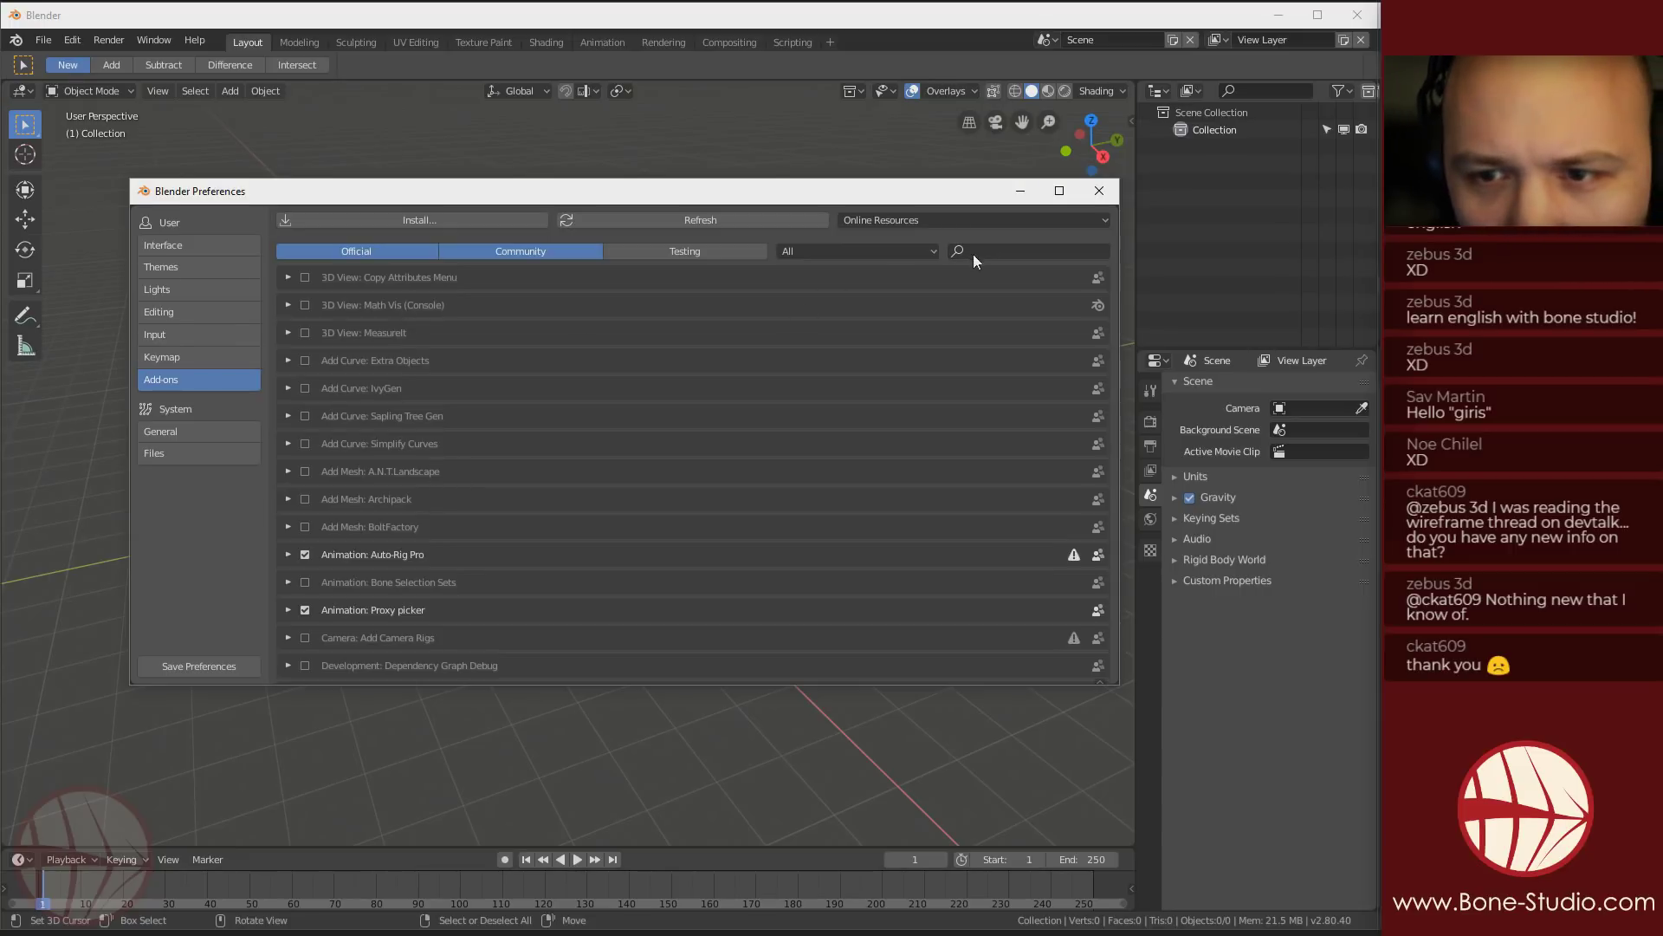
# Search the add-ons for "rigi", check the details of Rigging: Rigify, and close the preferences
pyautogui.click(1041, 249)
pyautogui.write('r')
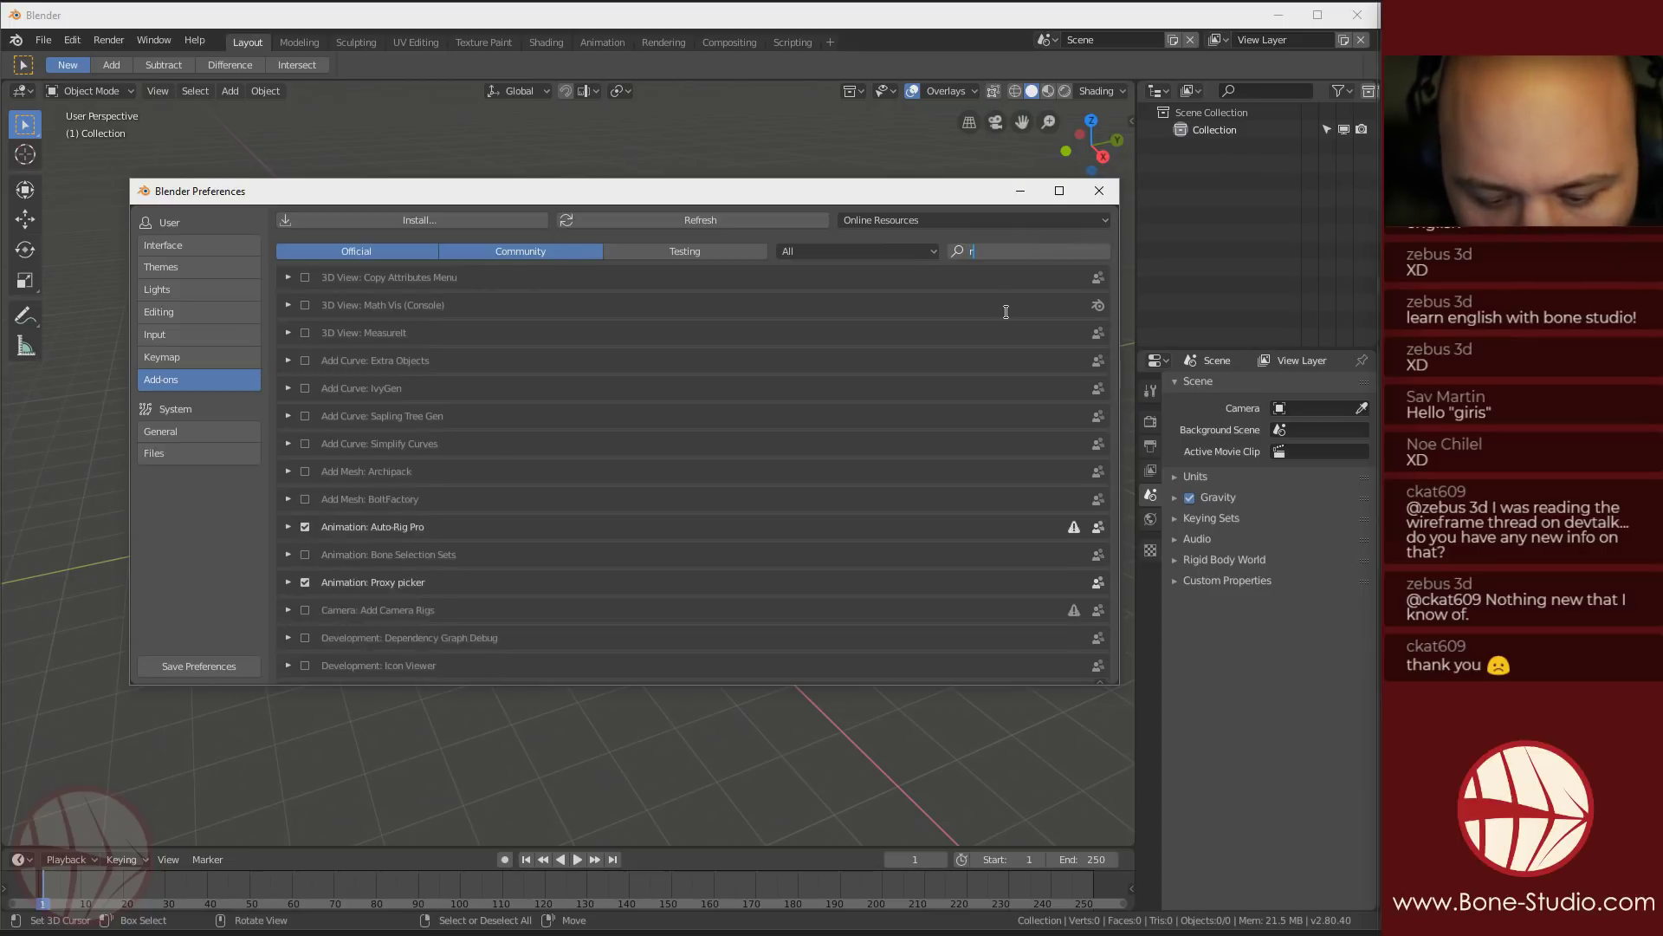
pyautogui.write('igiy')
pyautogui.press('BackSpace')
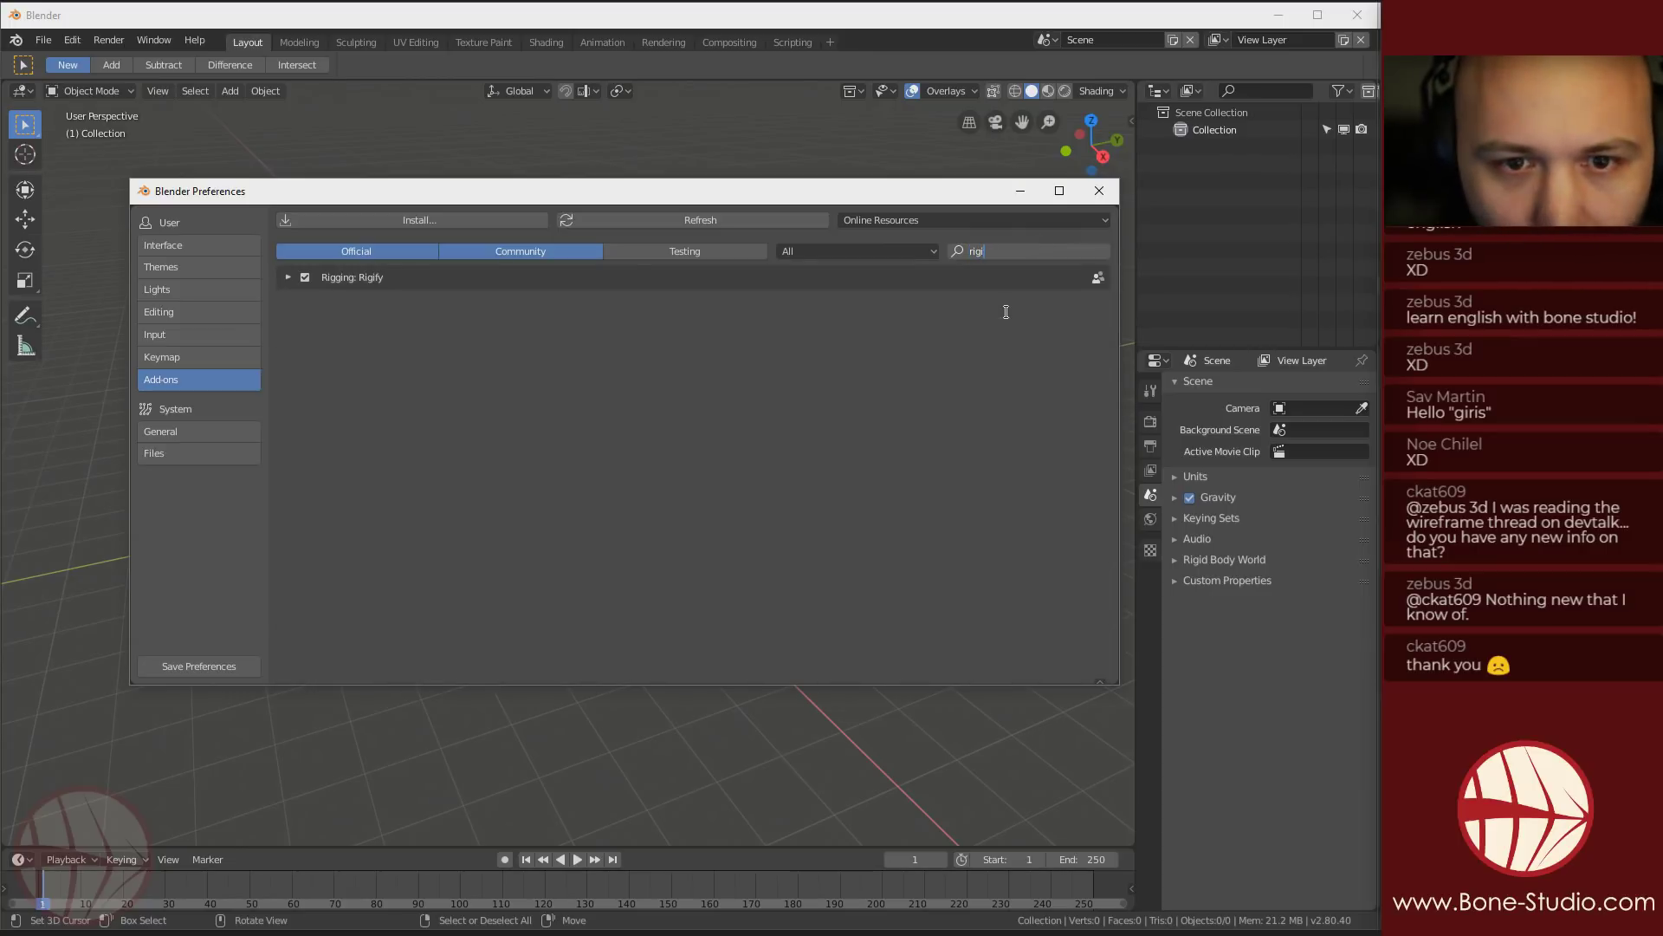
pyautogui.click(287, 283)
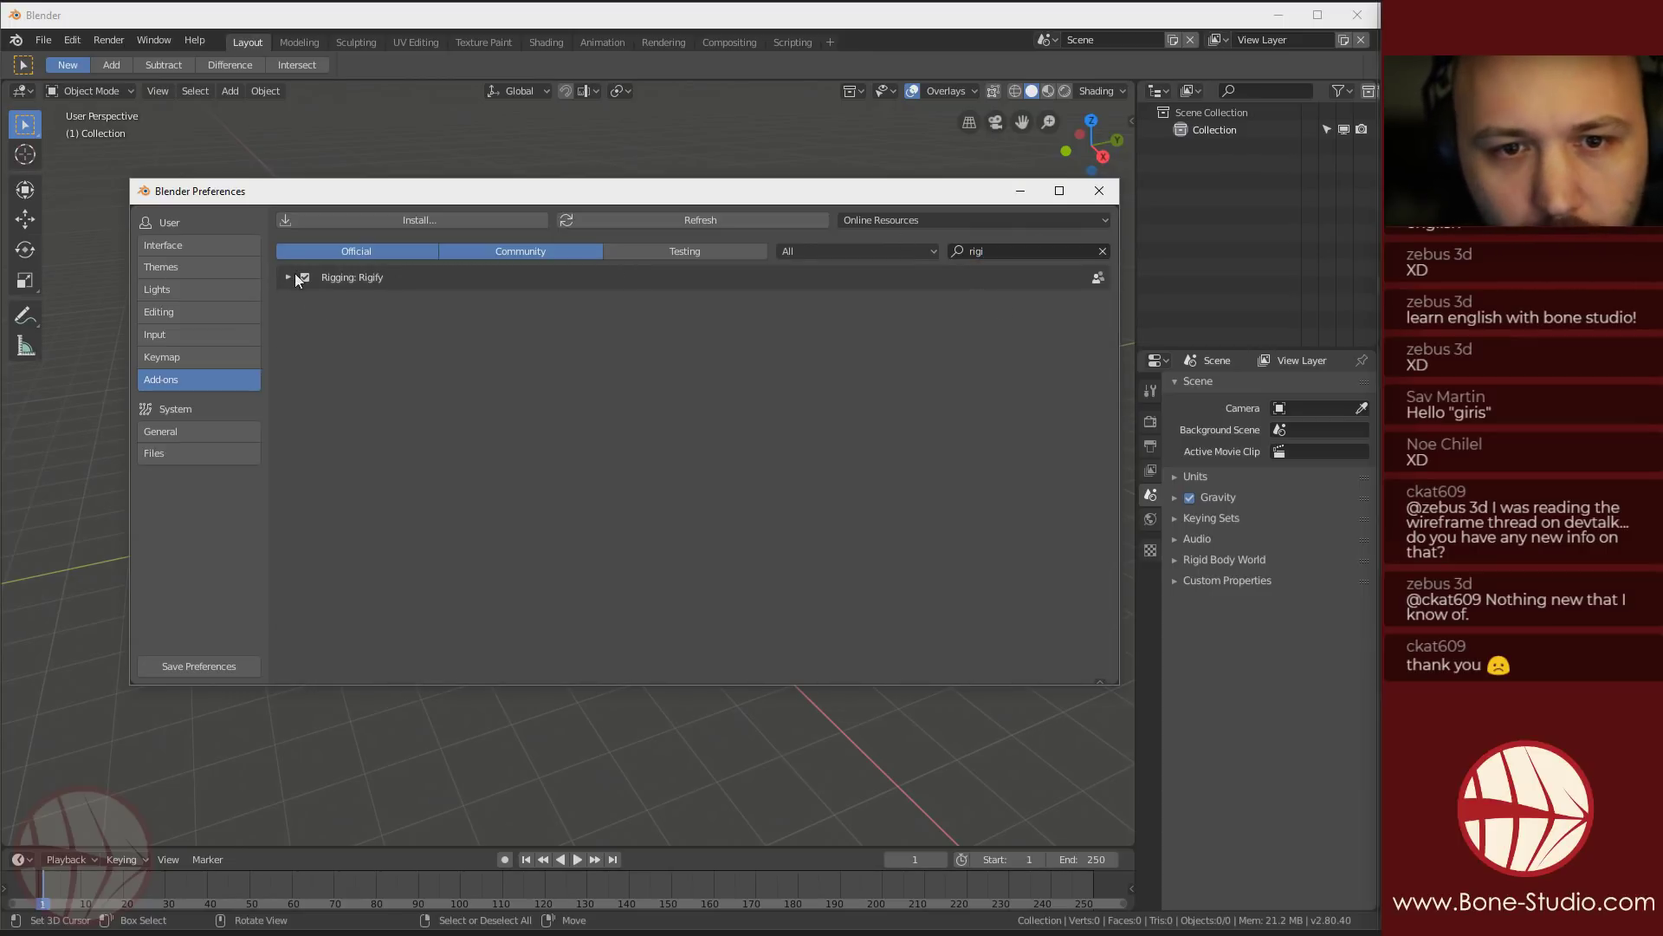
pyautogui.click(288, 277)
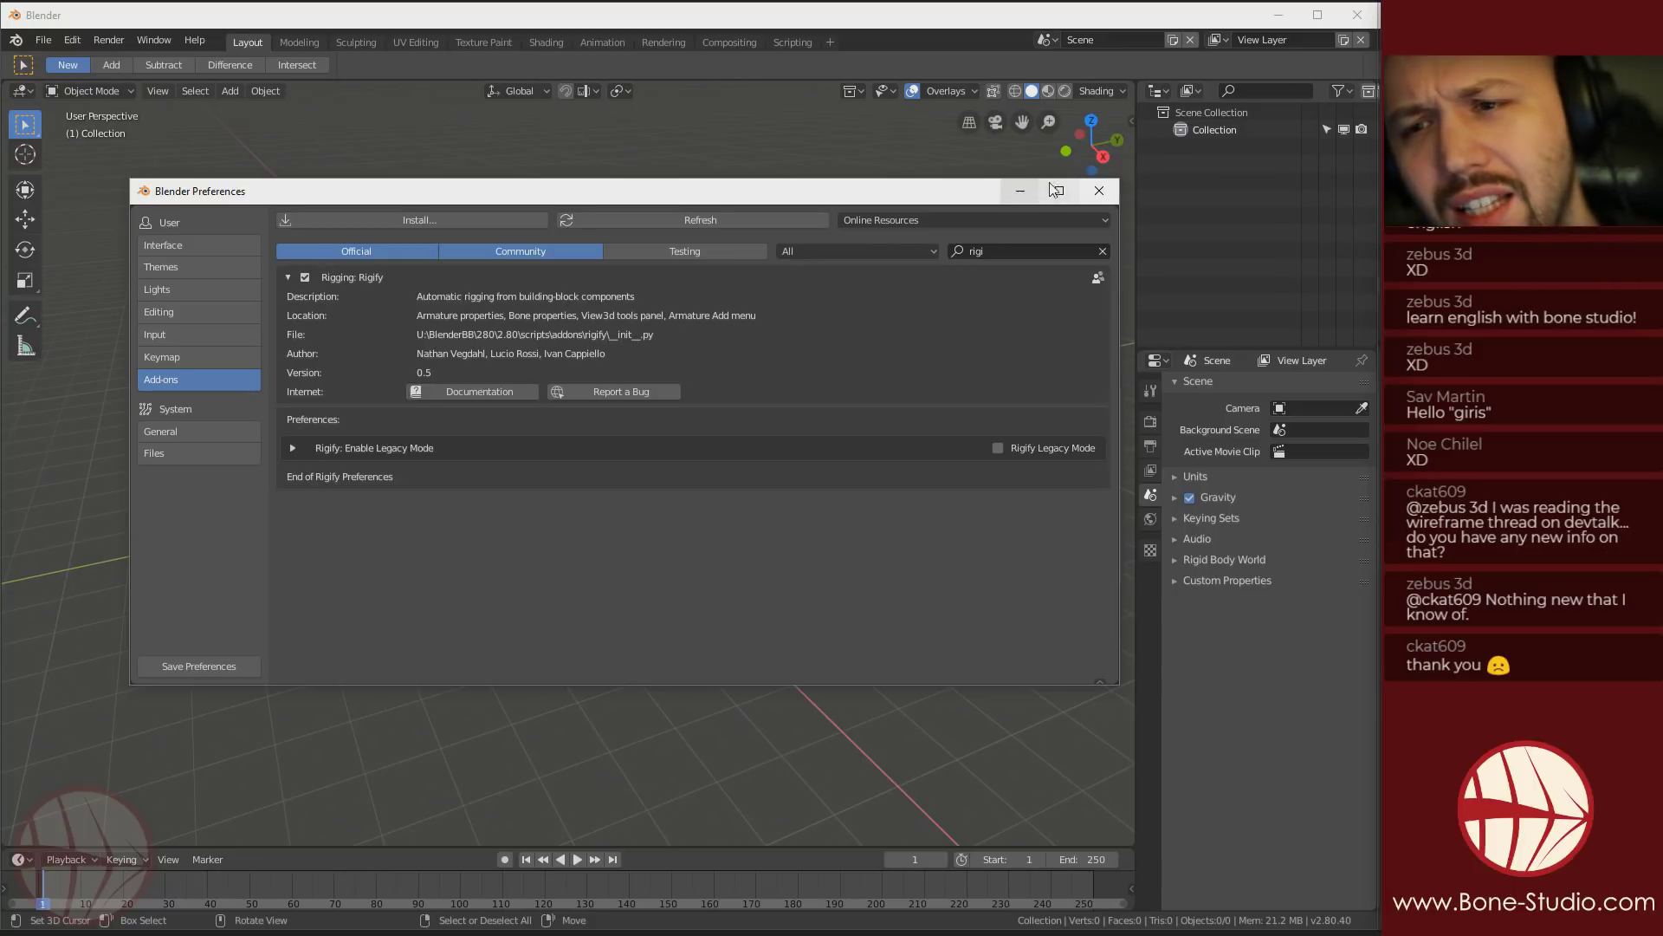
pyautogui.click(1100, 191)
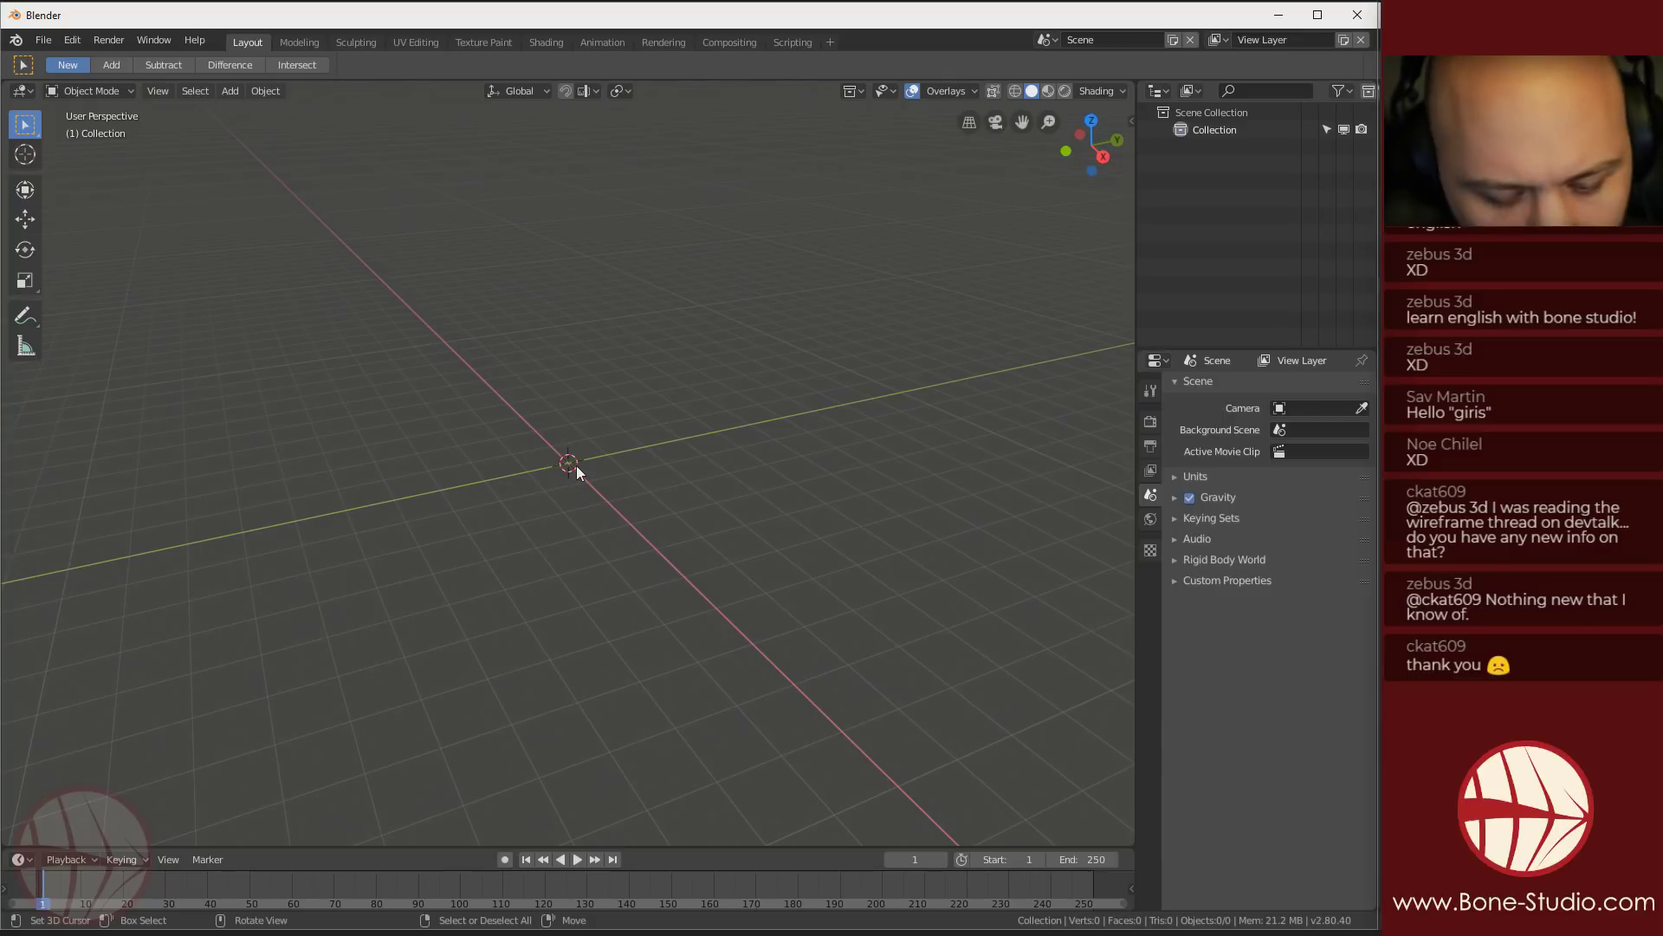
# Try out the Wolf (Meta-Rig) armature in the empty scene and delete it after inspecting its bones
pyautogui.moveTo(627, 497); pyautogui.dragTo(592, 497, button='middle')
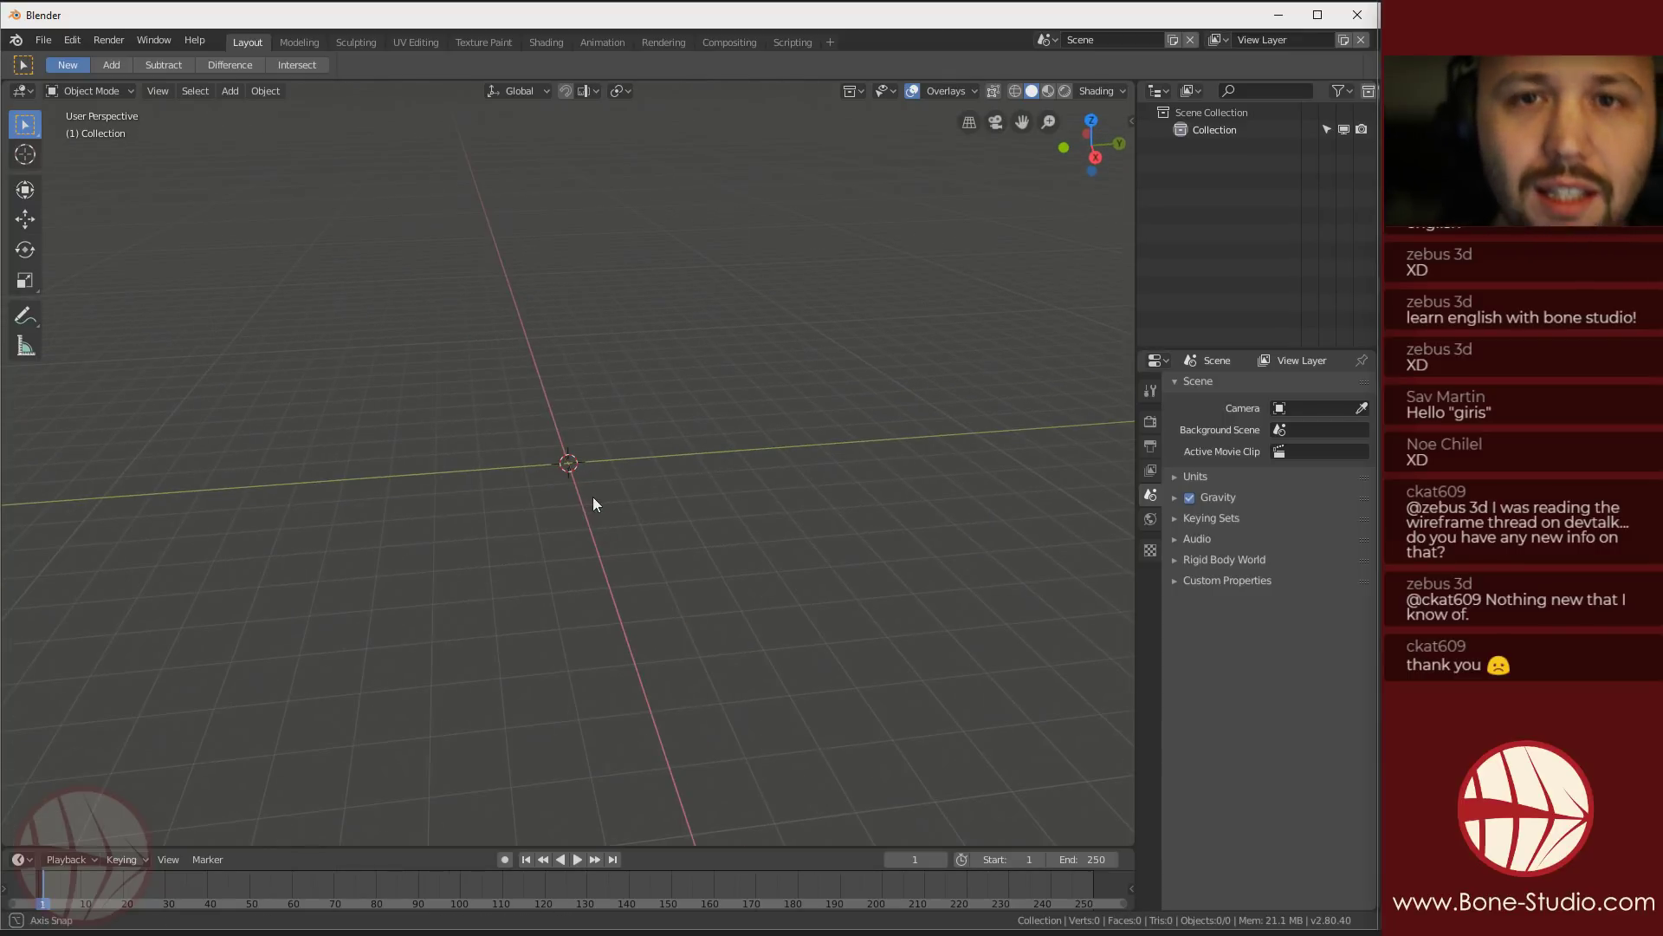
pyautogui.hotkey('shift', 'a')
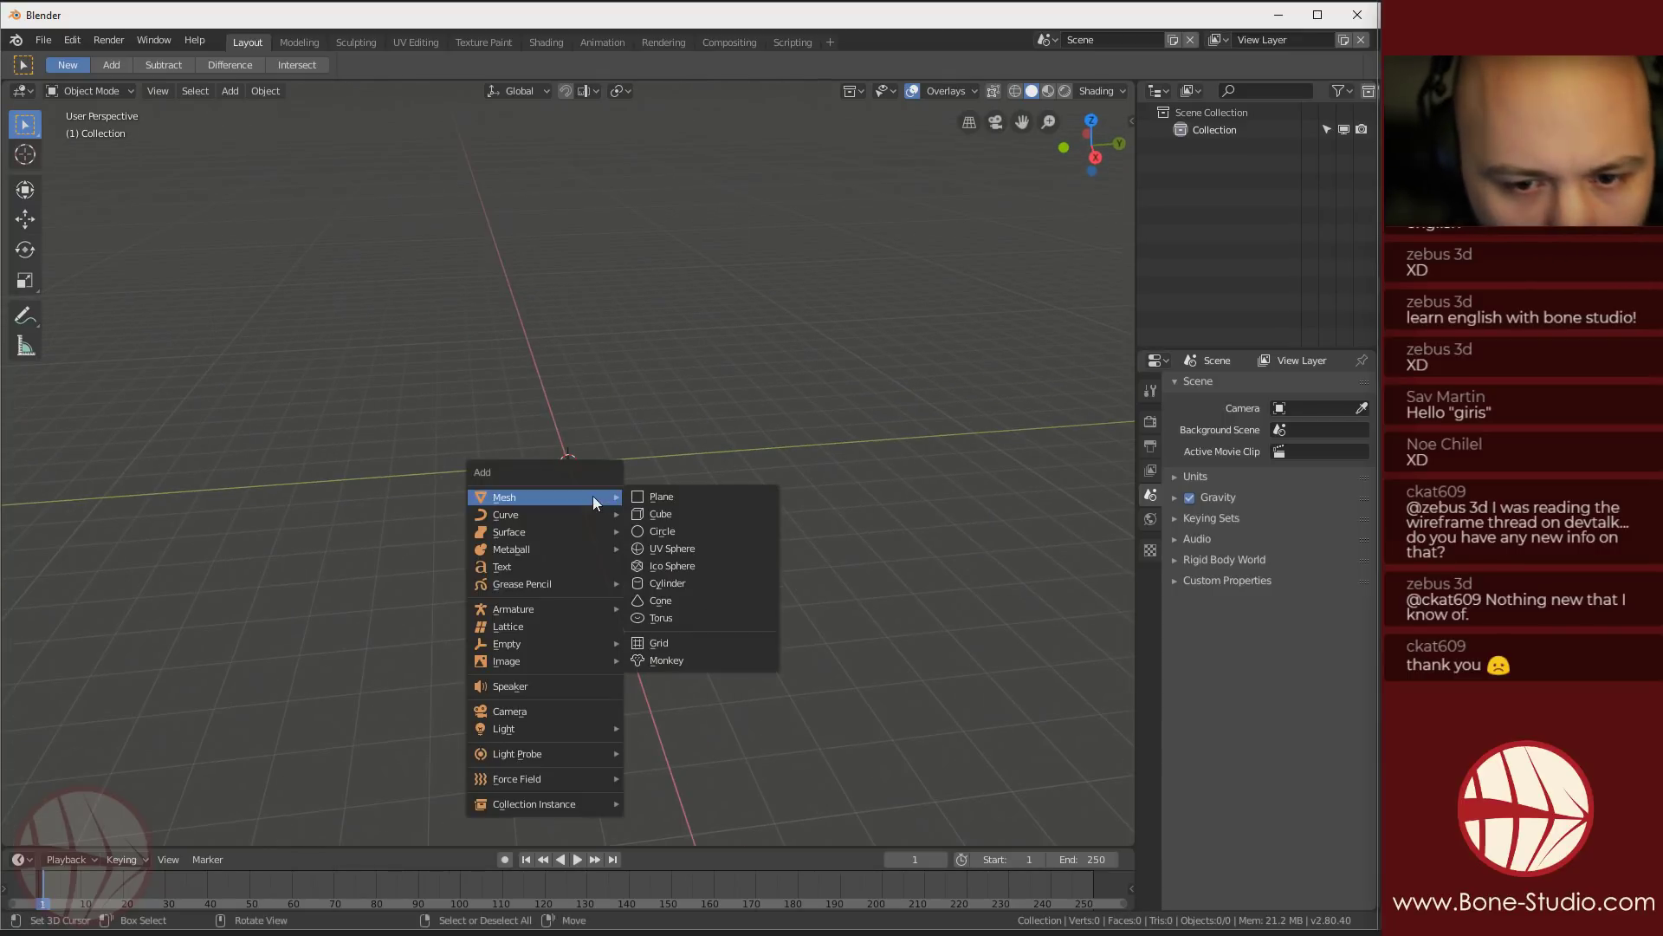
pyautogui.moveTo(535, 611)
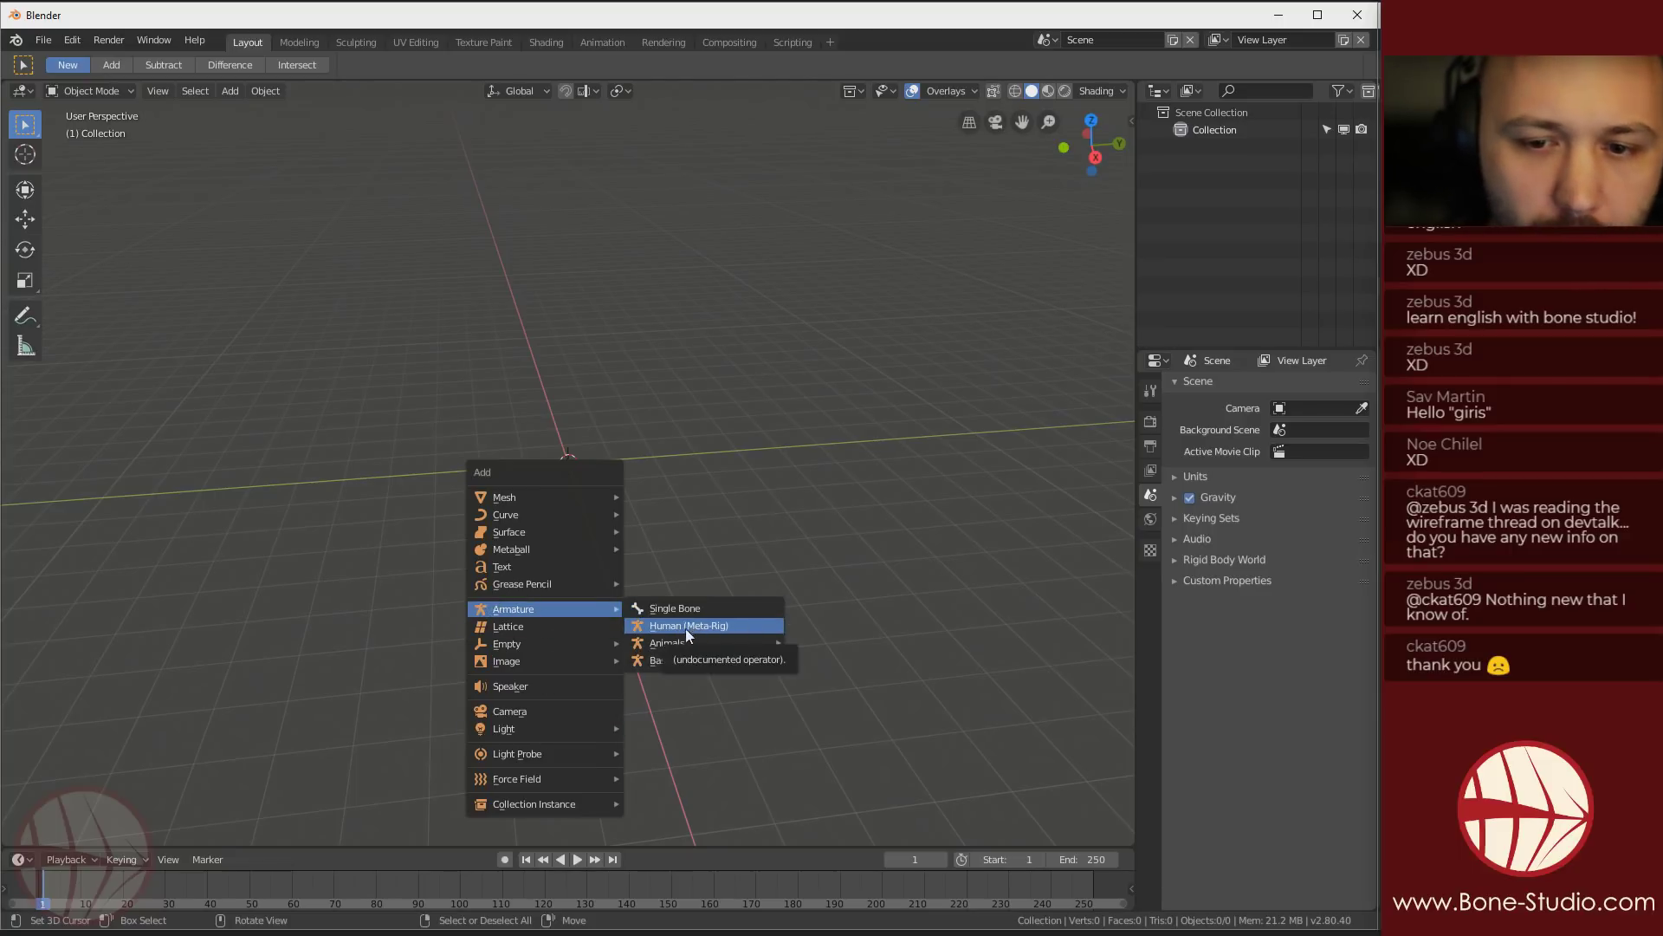
pyautogui.moveTo(679, 650)
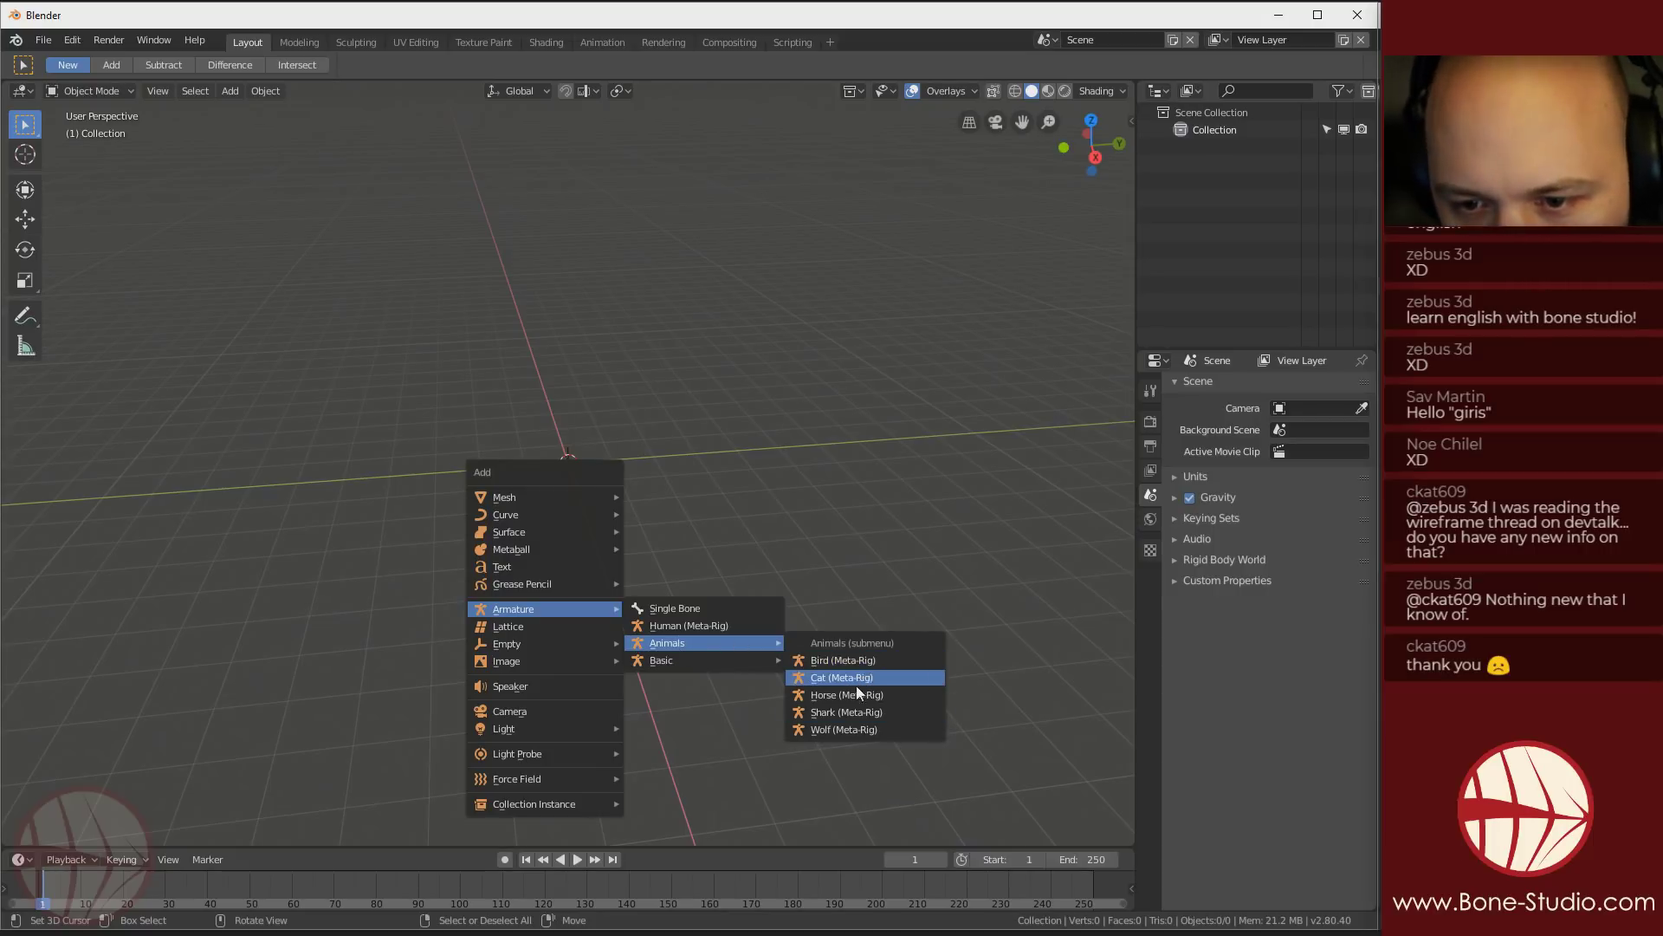
pyautogui.click(858, 730)
pyautogui.scroll(6, 491, 415)
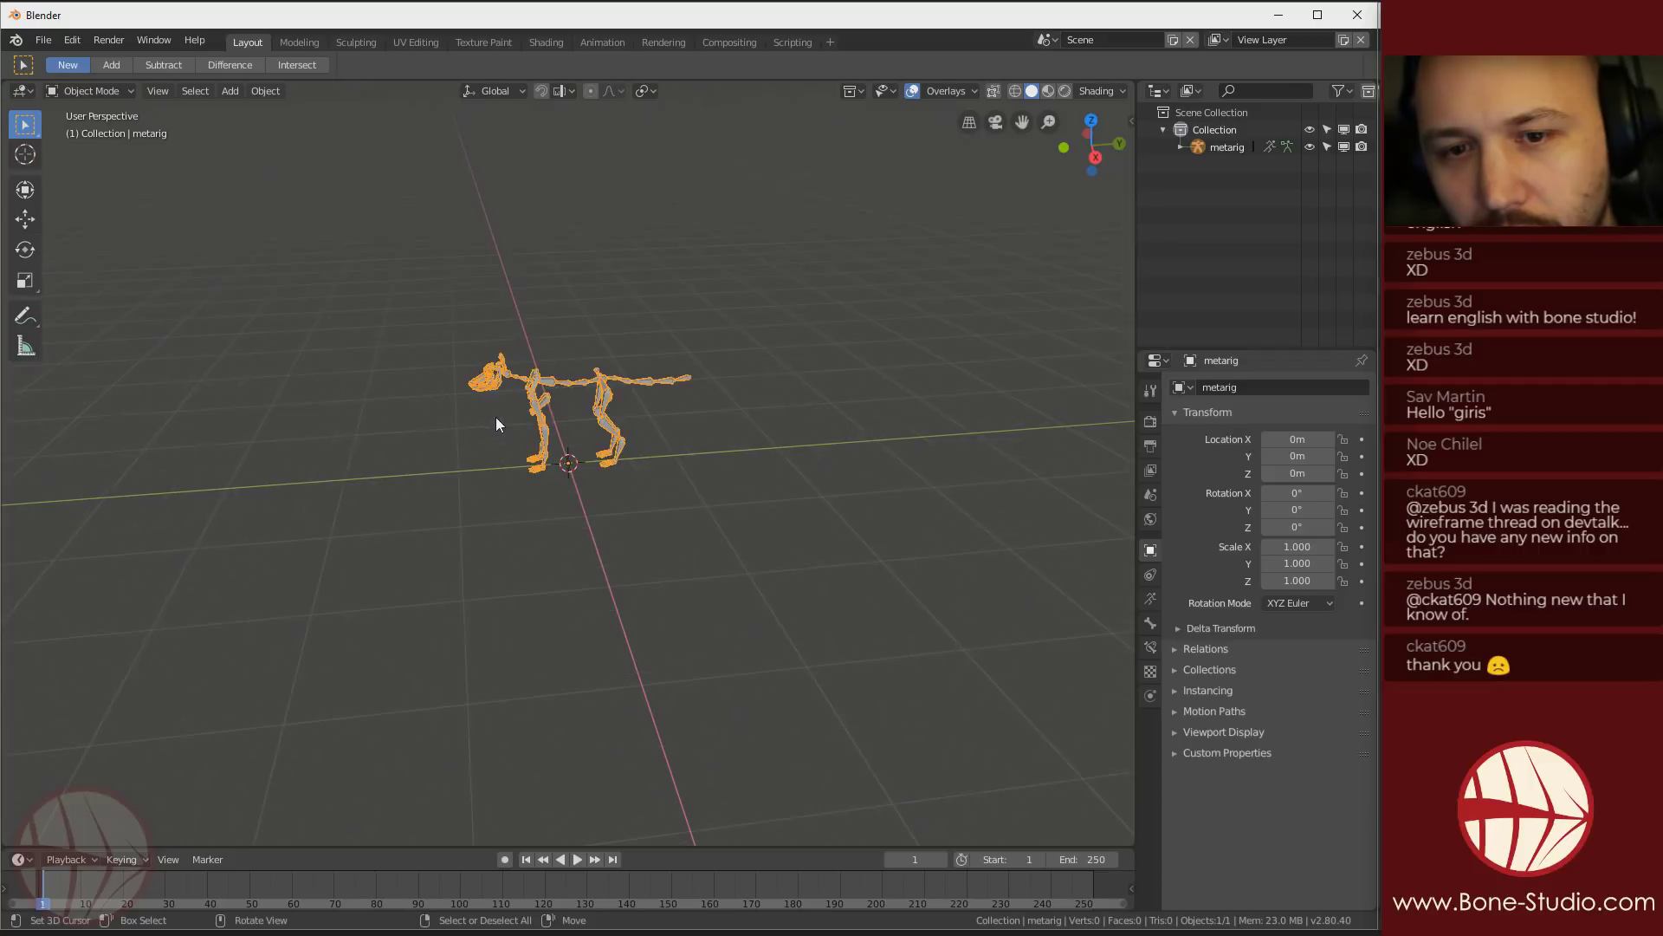
pyautogui.moveTo(506, 418); pyautogui.dragTo(320, 252, button='middle')
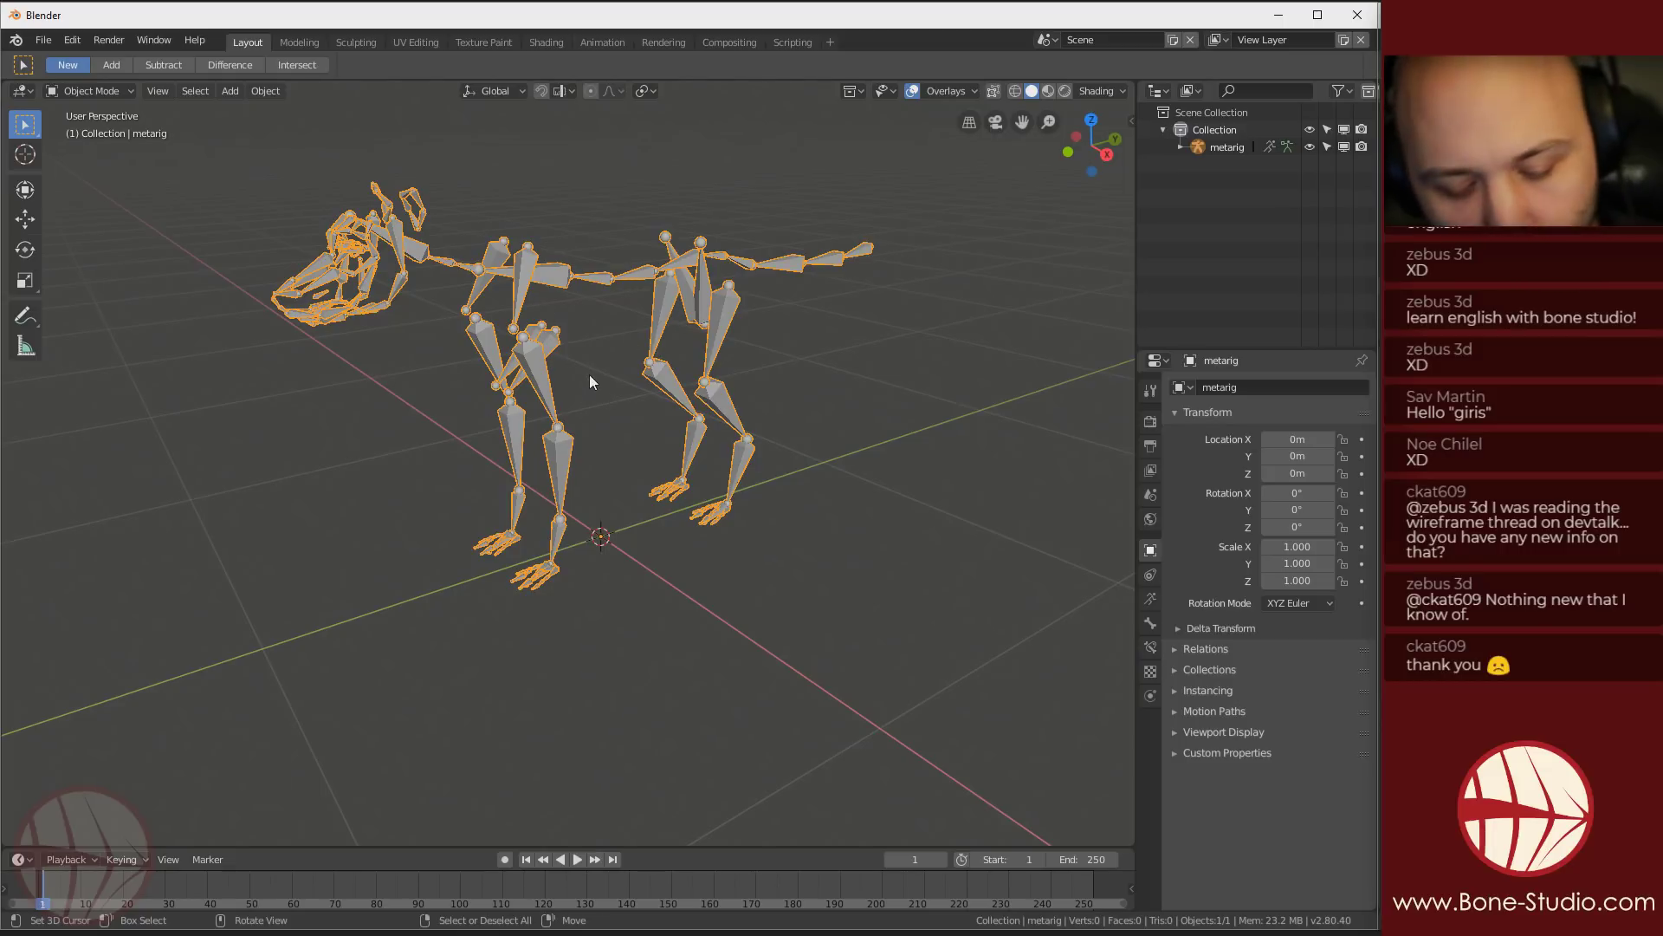
pyautogui.press('Delete')
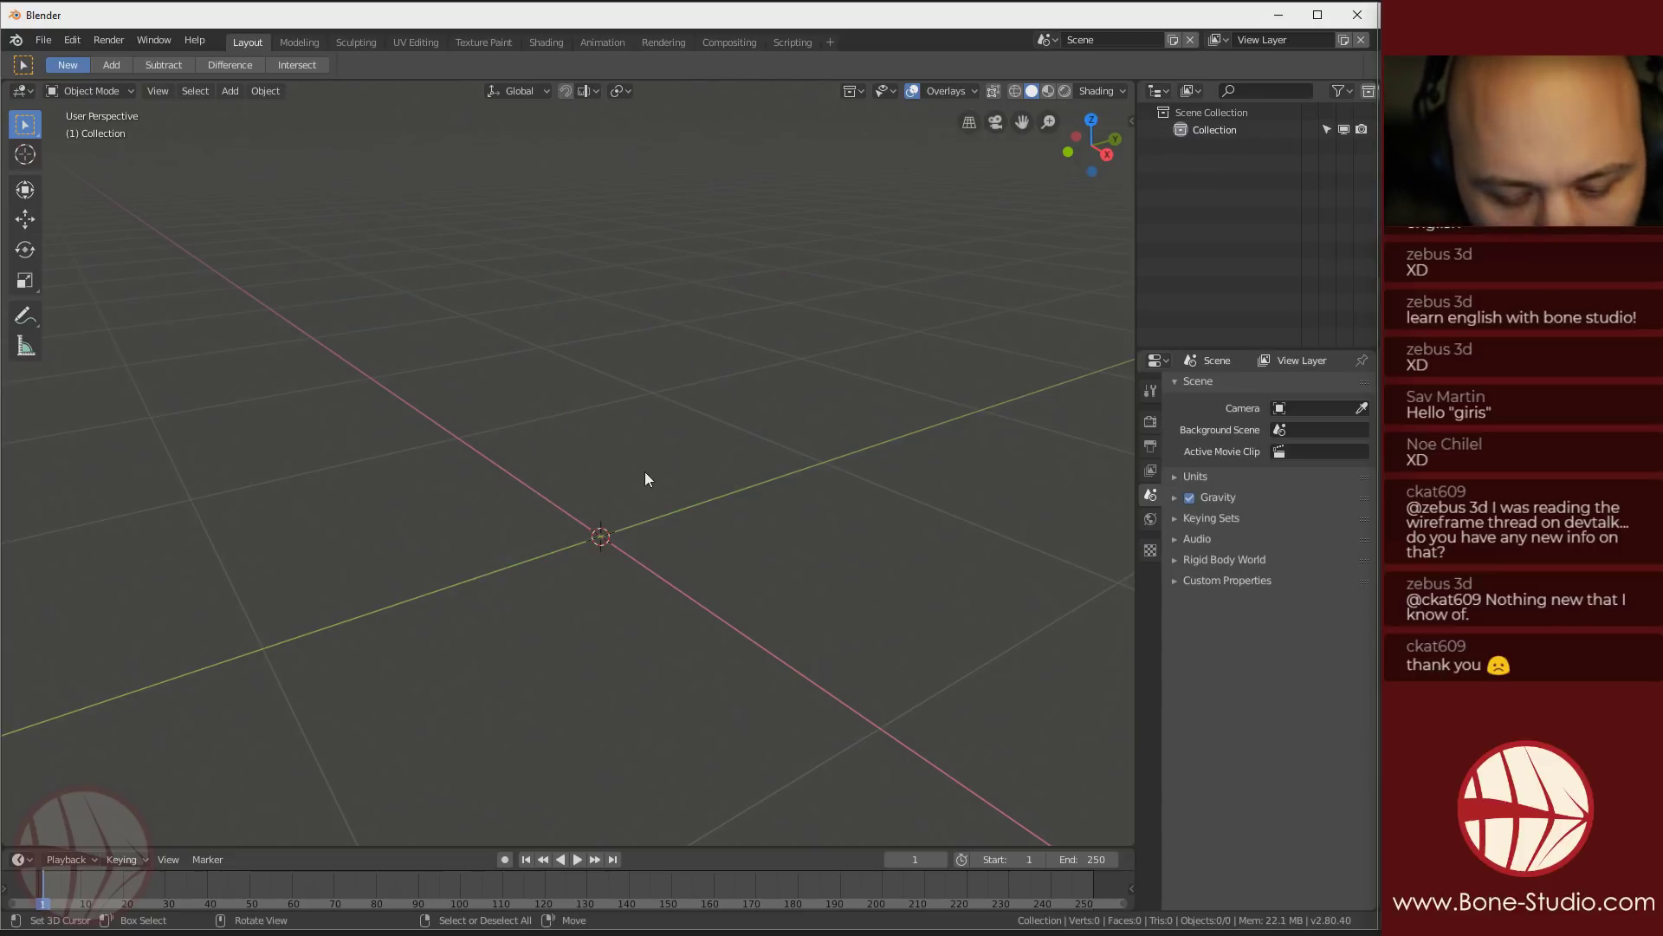
# Add a Basic Human (Meta-Rig) armature and show its upper body in front orthographic view
pyautogui.hotkey('shift', 'a')
pyautogui.moveTo(643, 471)
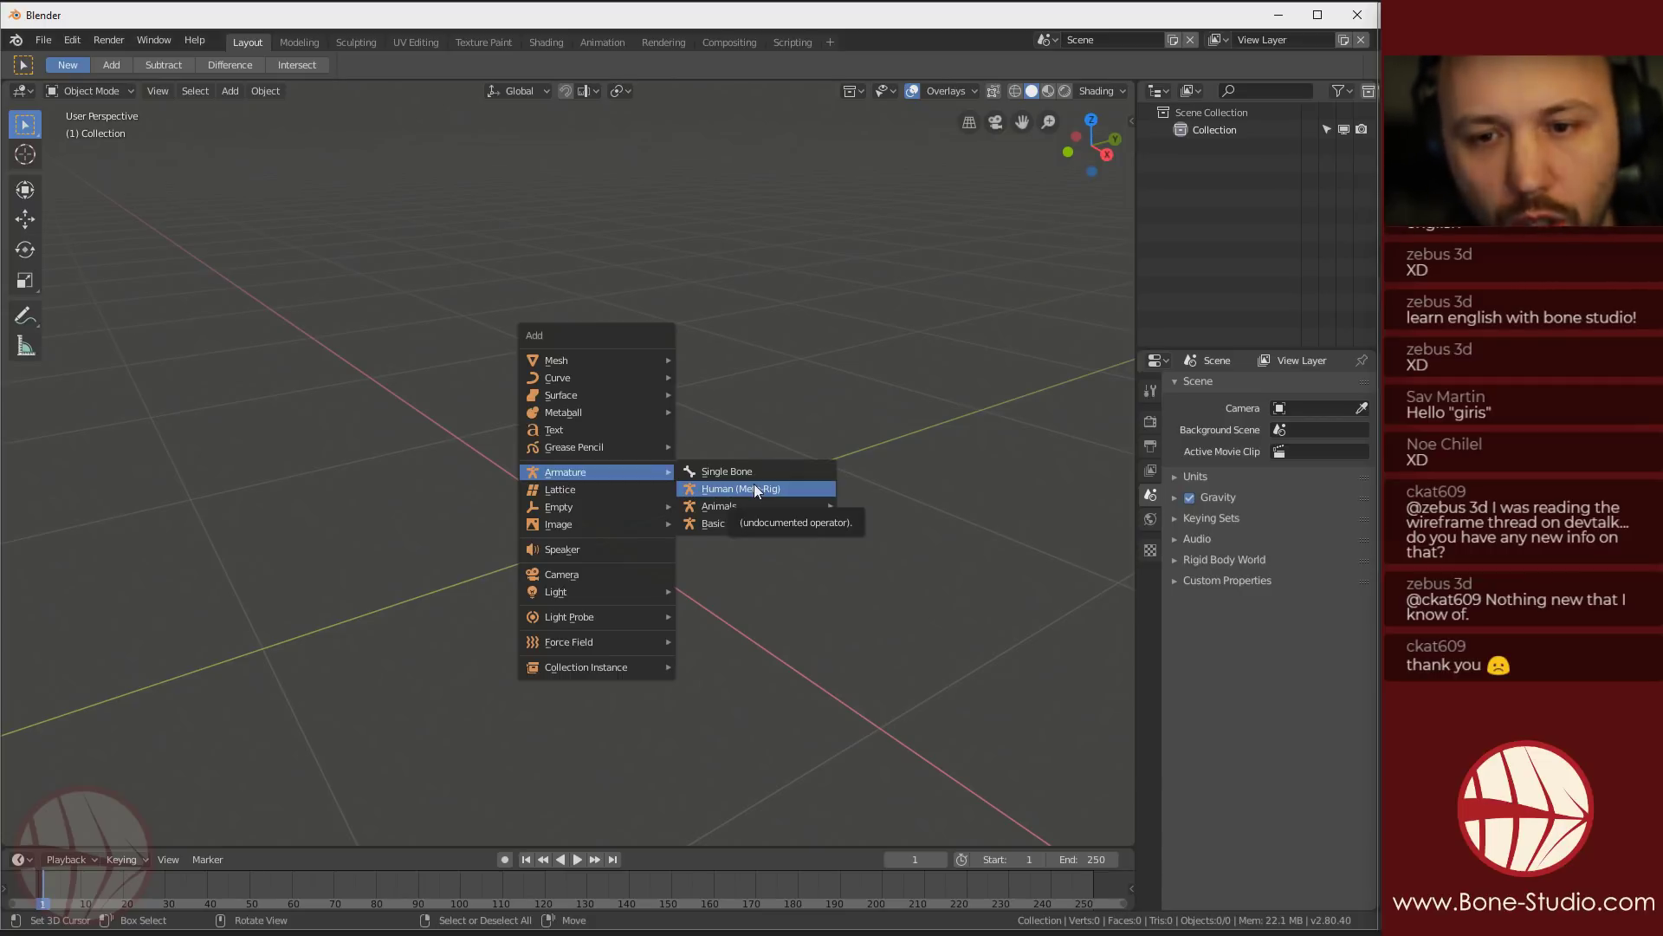
pyautogui.moveTo(750, 522)
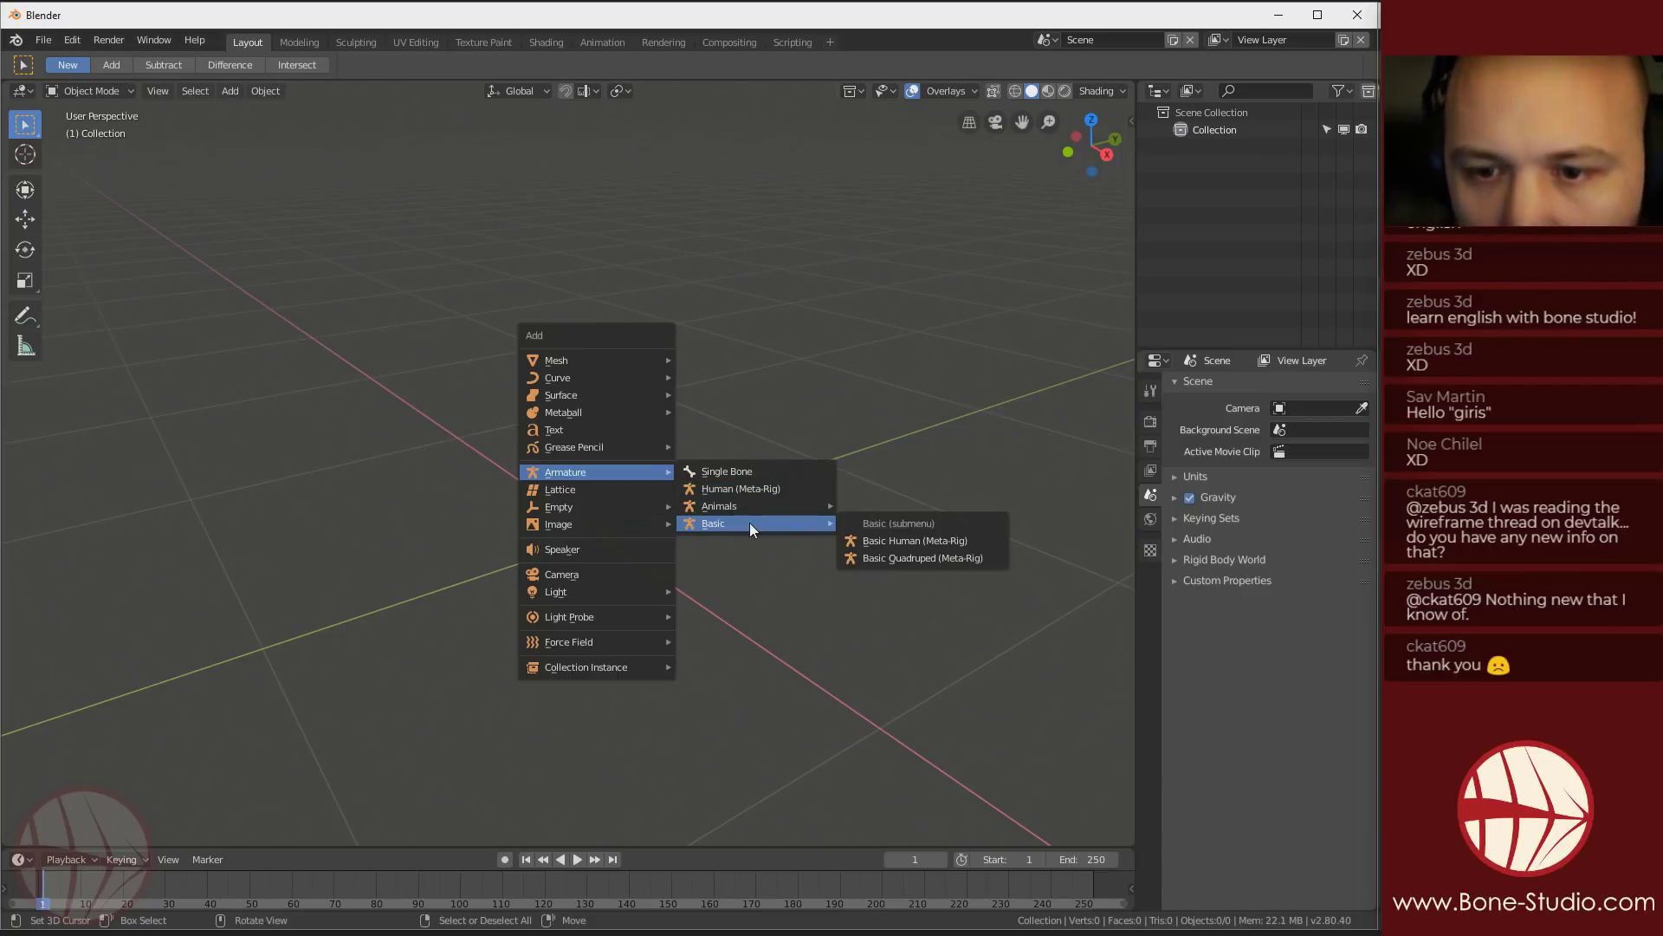
pyautogui.click(898, 543)
pyautogui.scroll(4, 535, 481)
pyautogui.scroll(-4, 535, 482)
pyautogui.moveTo(535, 482); pyautogui.dragTo(524, 556, button='middle')
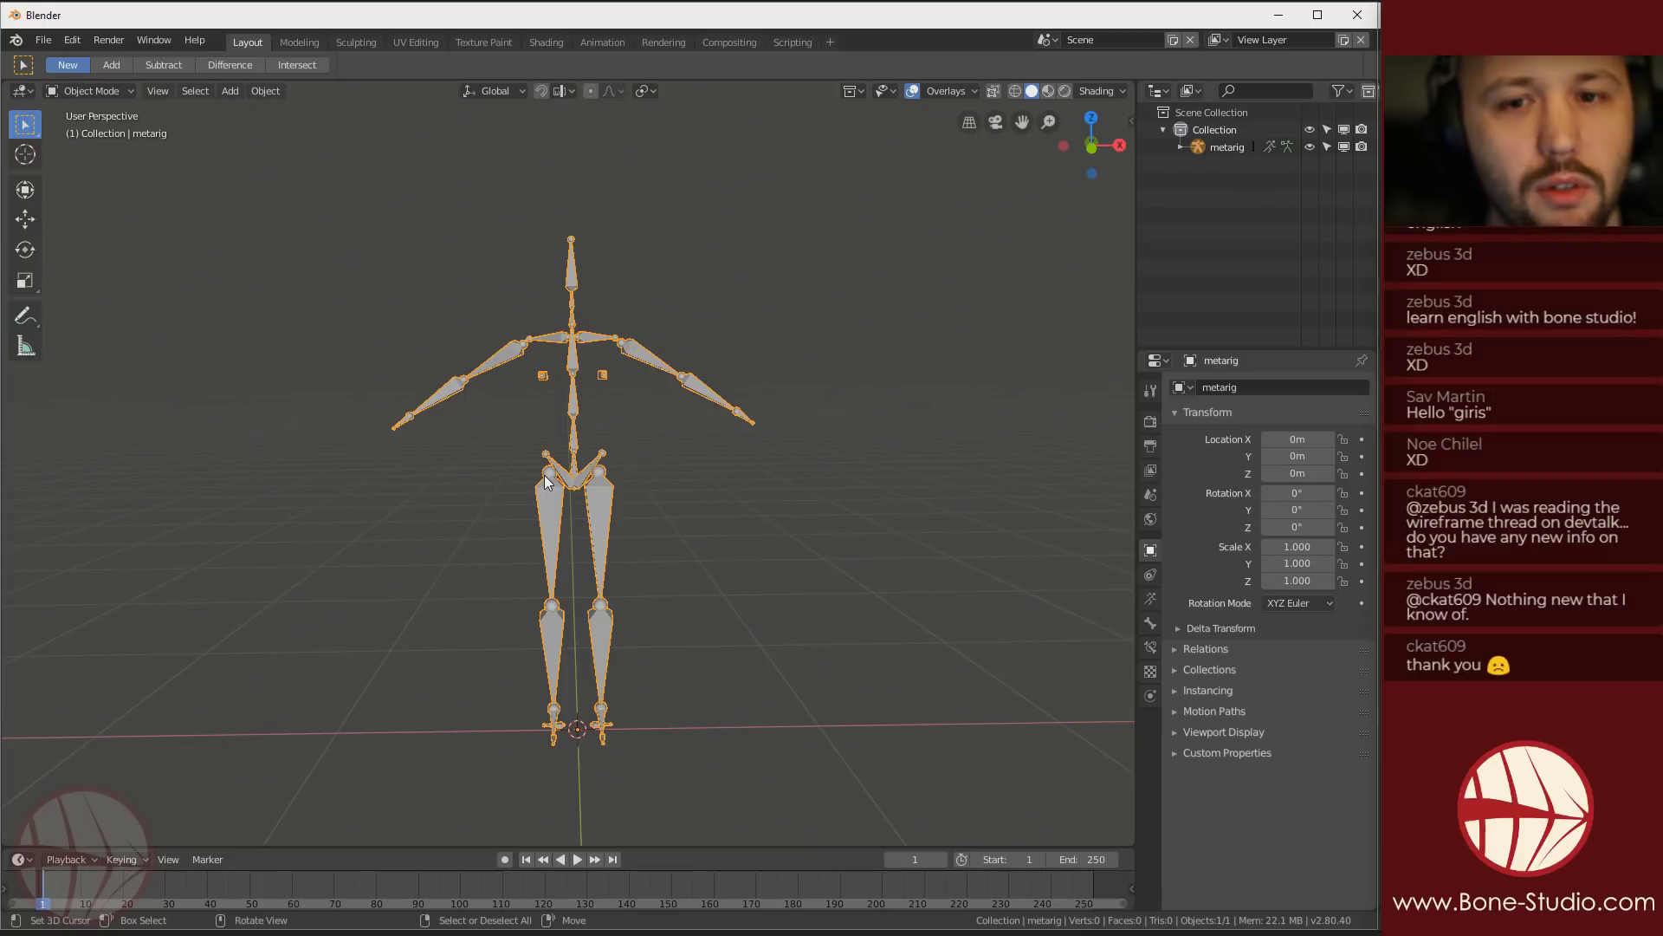
pyautogui.press('KP_1')
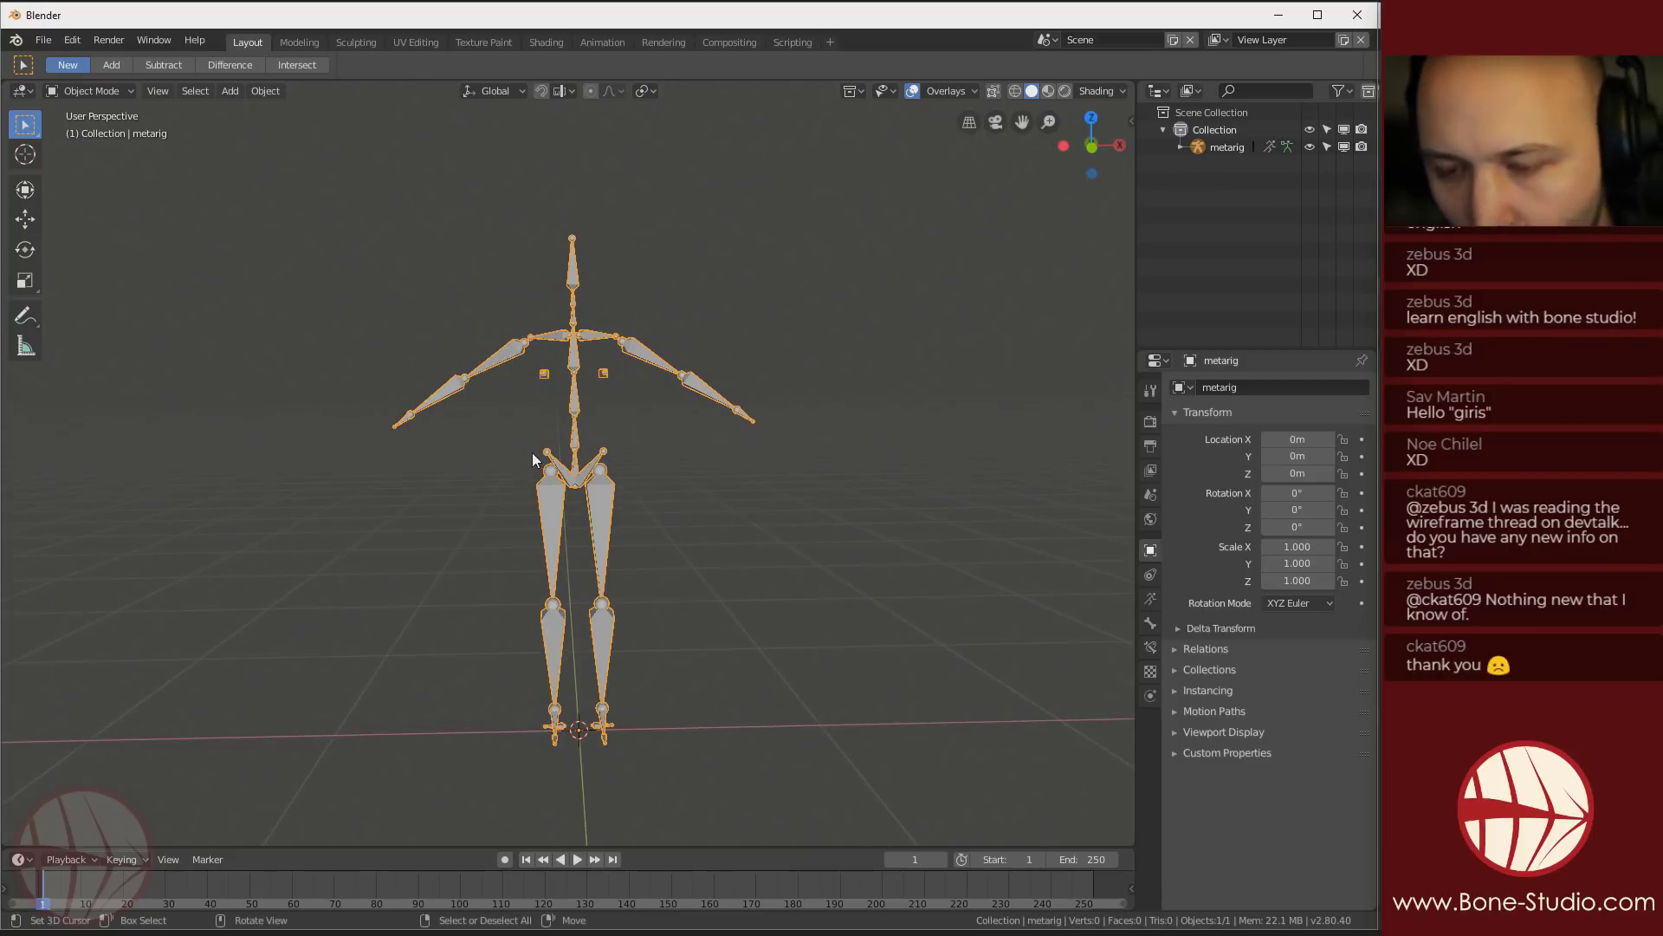
pyautogui.scroll(6, 533, 458)
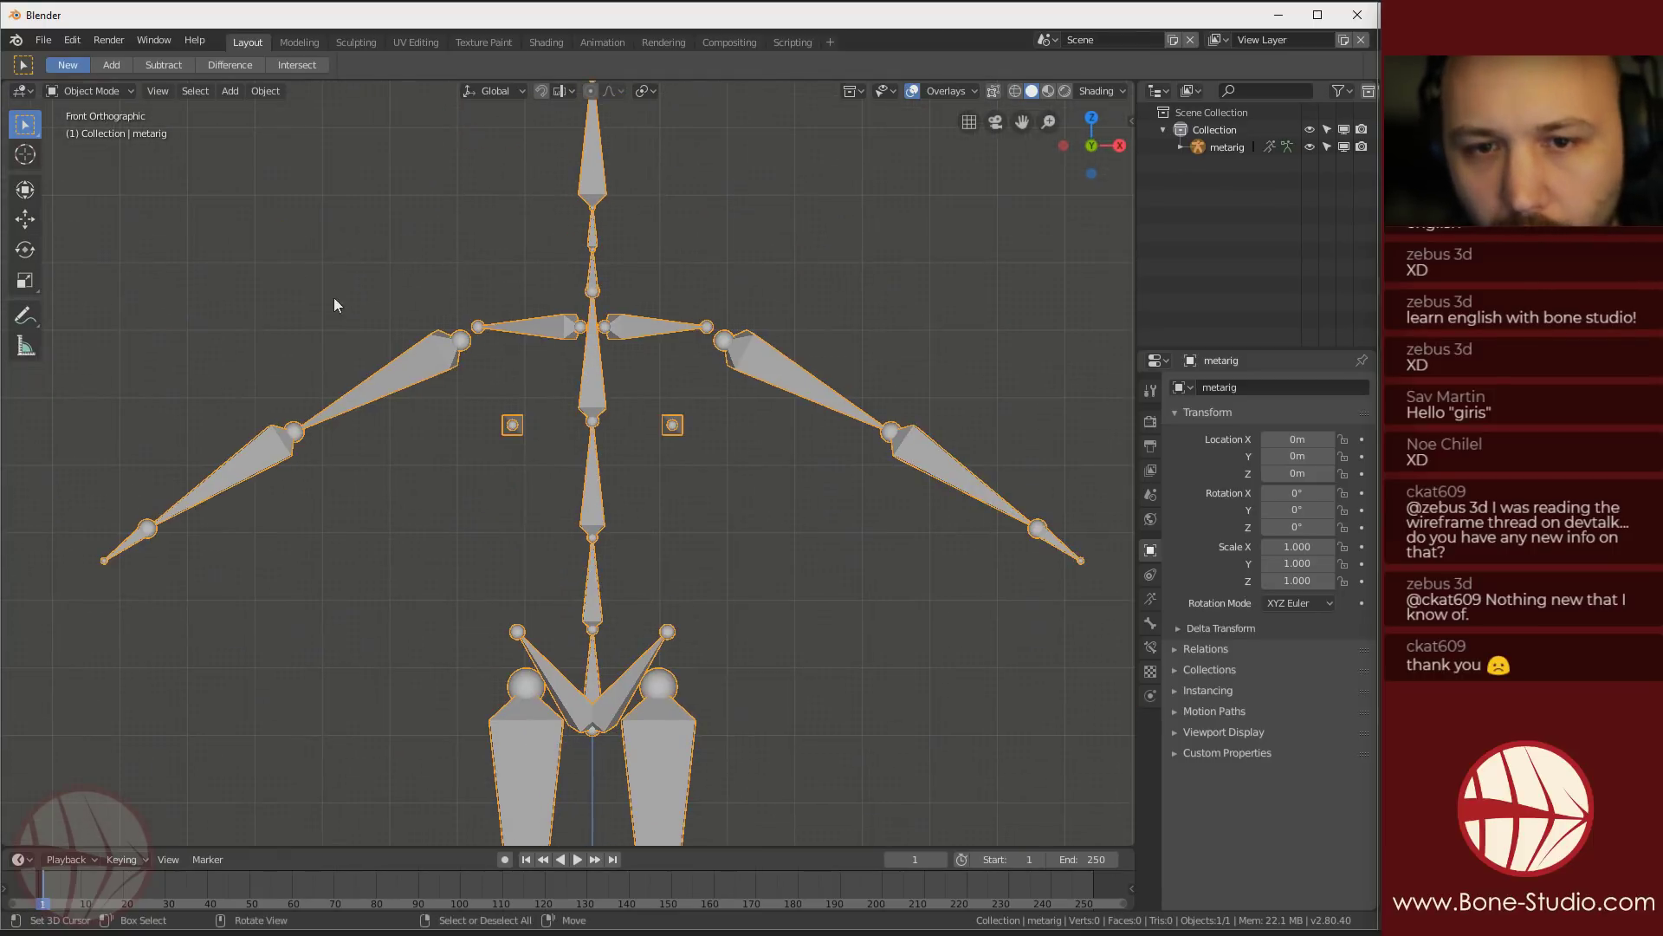
# In Edit Mode with X-Axis Mirror on, move the outer tip of the left shoulder bone downward and slightly inward
pyautogui.press('Tab')
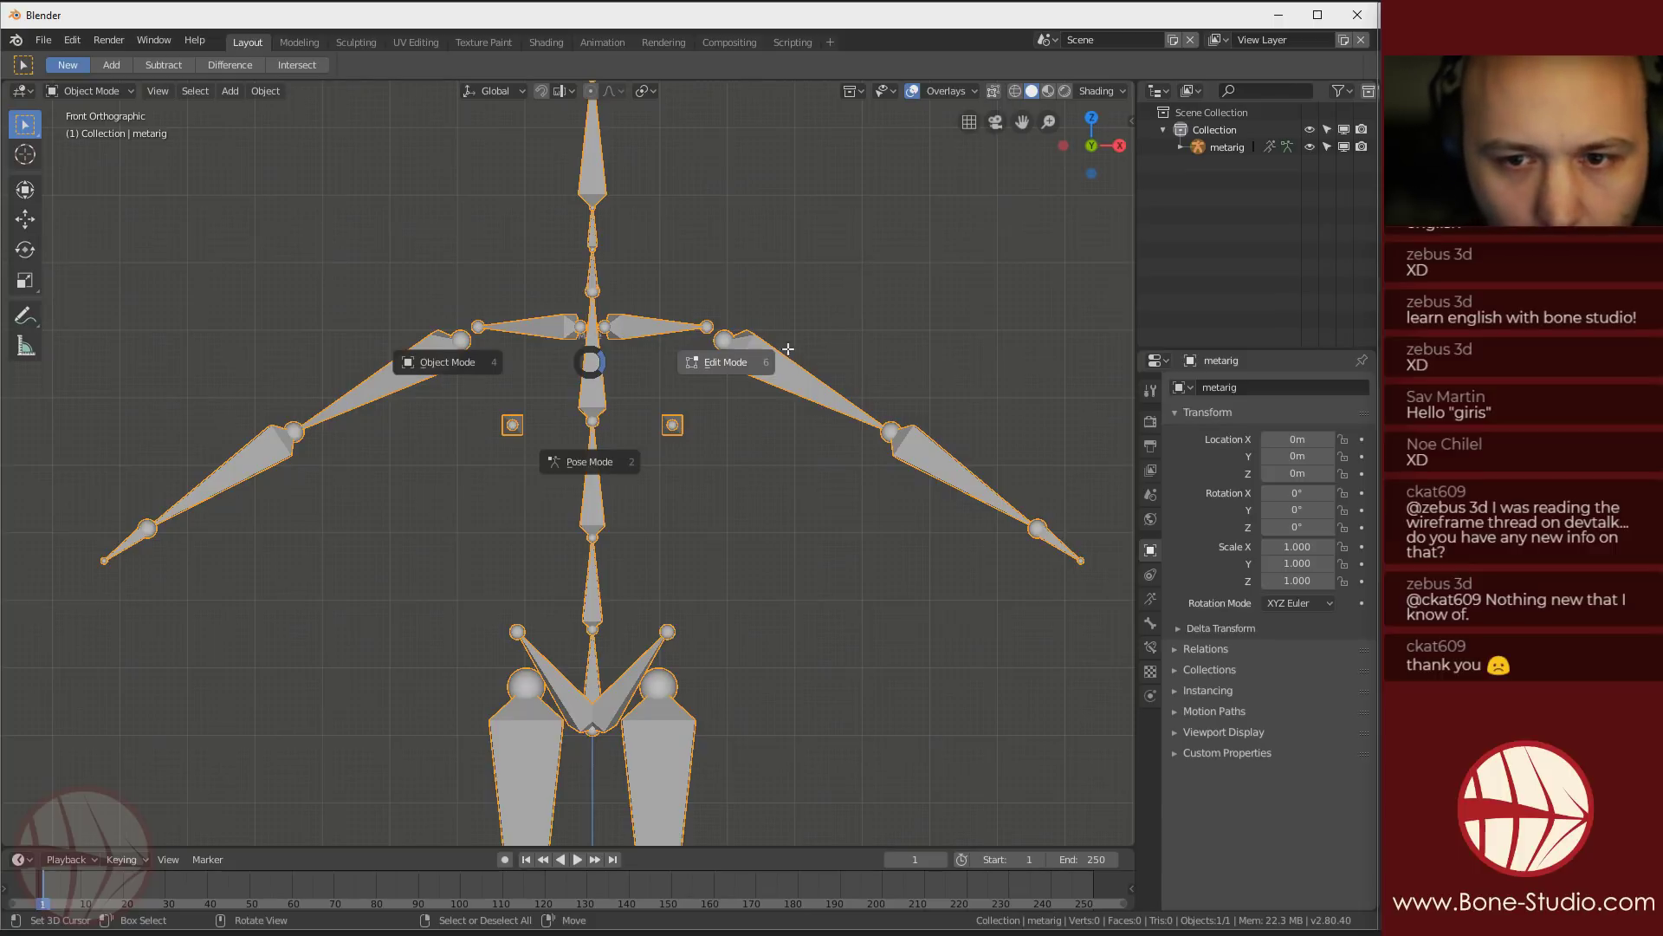
pyautogui.click(745, 360)
pyautogui.rightClick(479, 324)
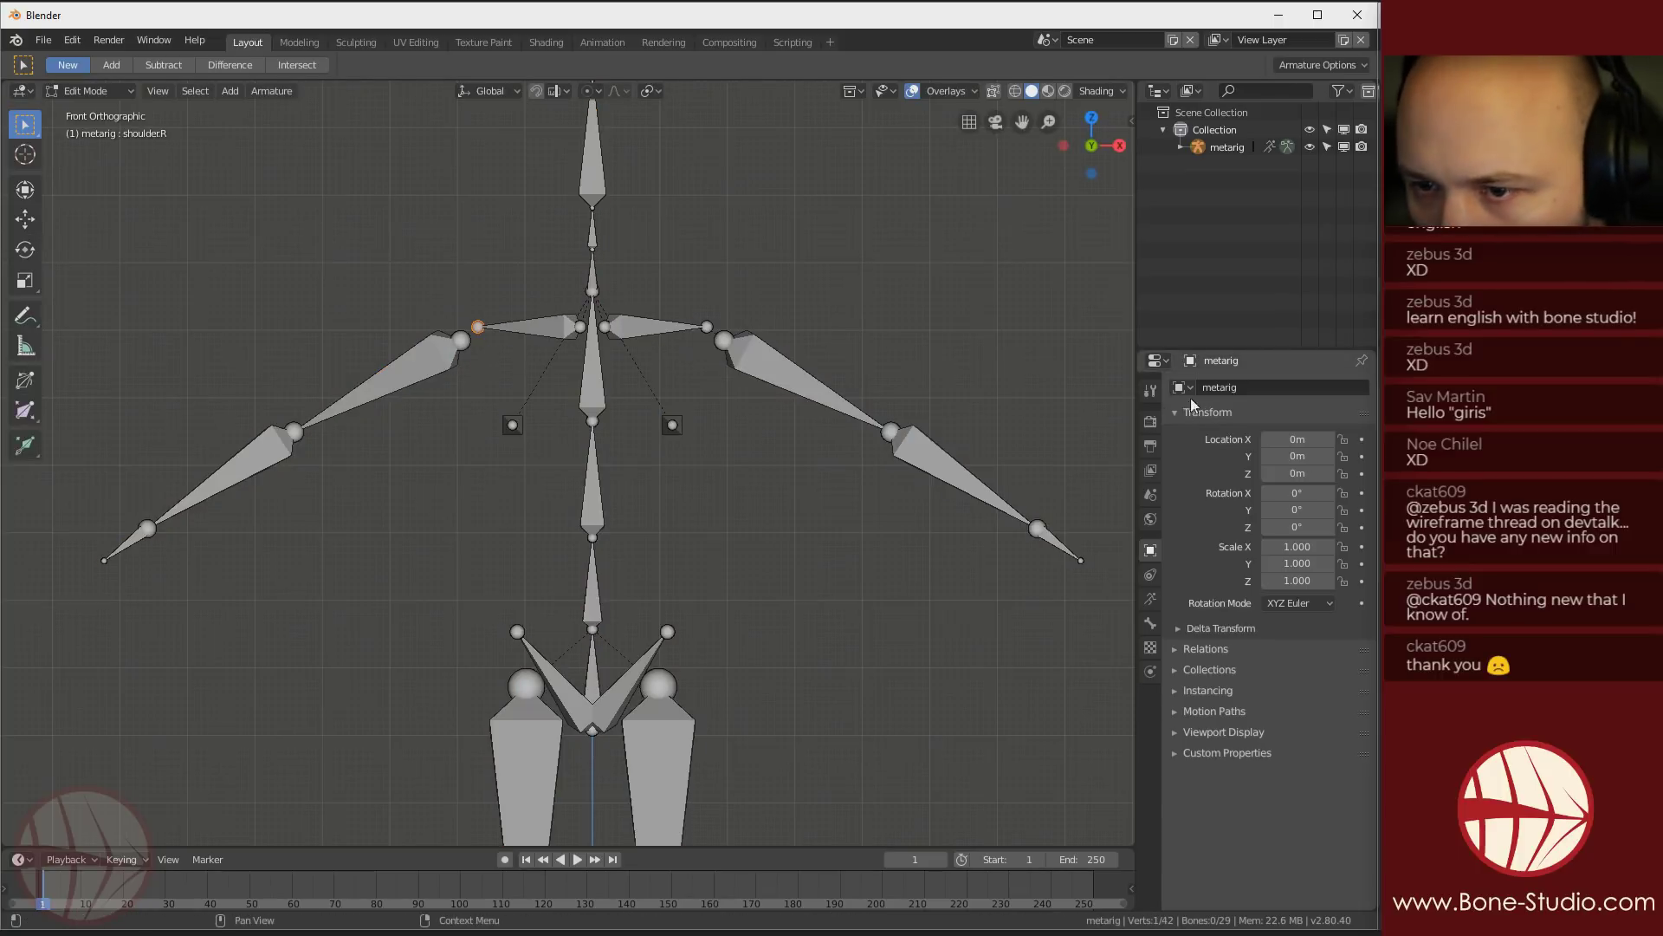
pyautogui.click(1145, 391)
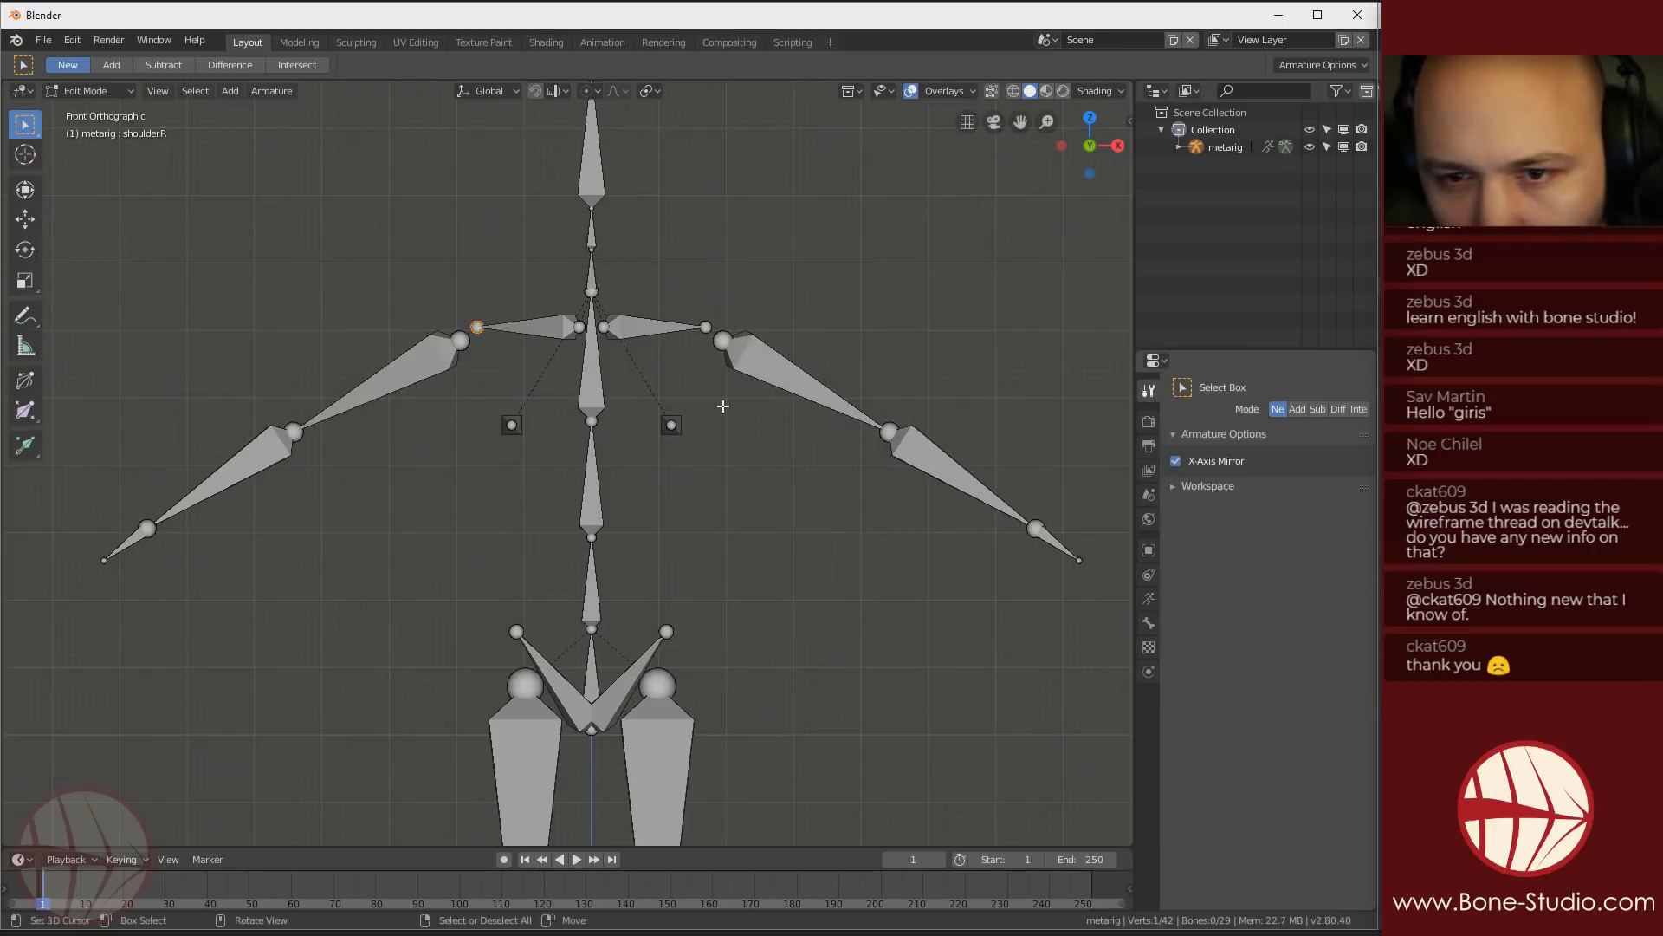
pyautogui.click(706, 327)
pyautogui.press('g')
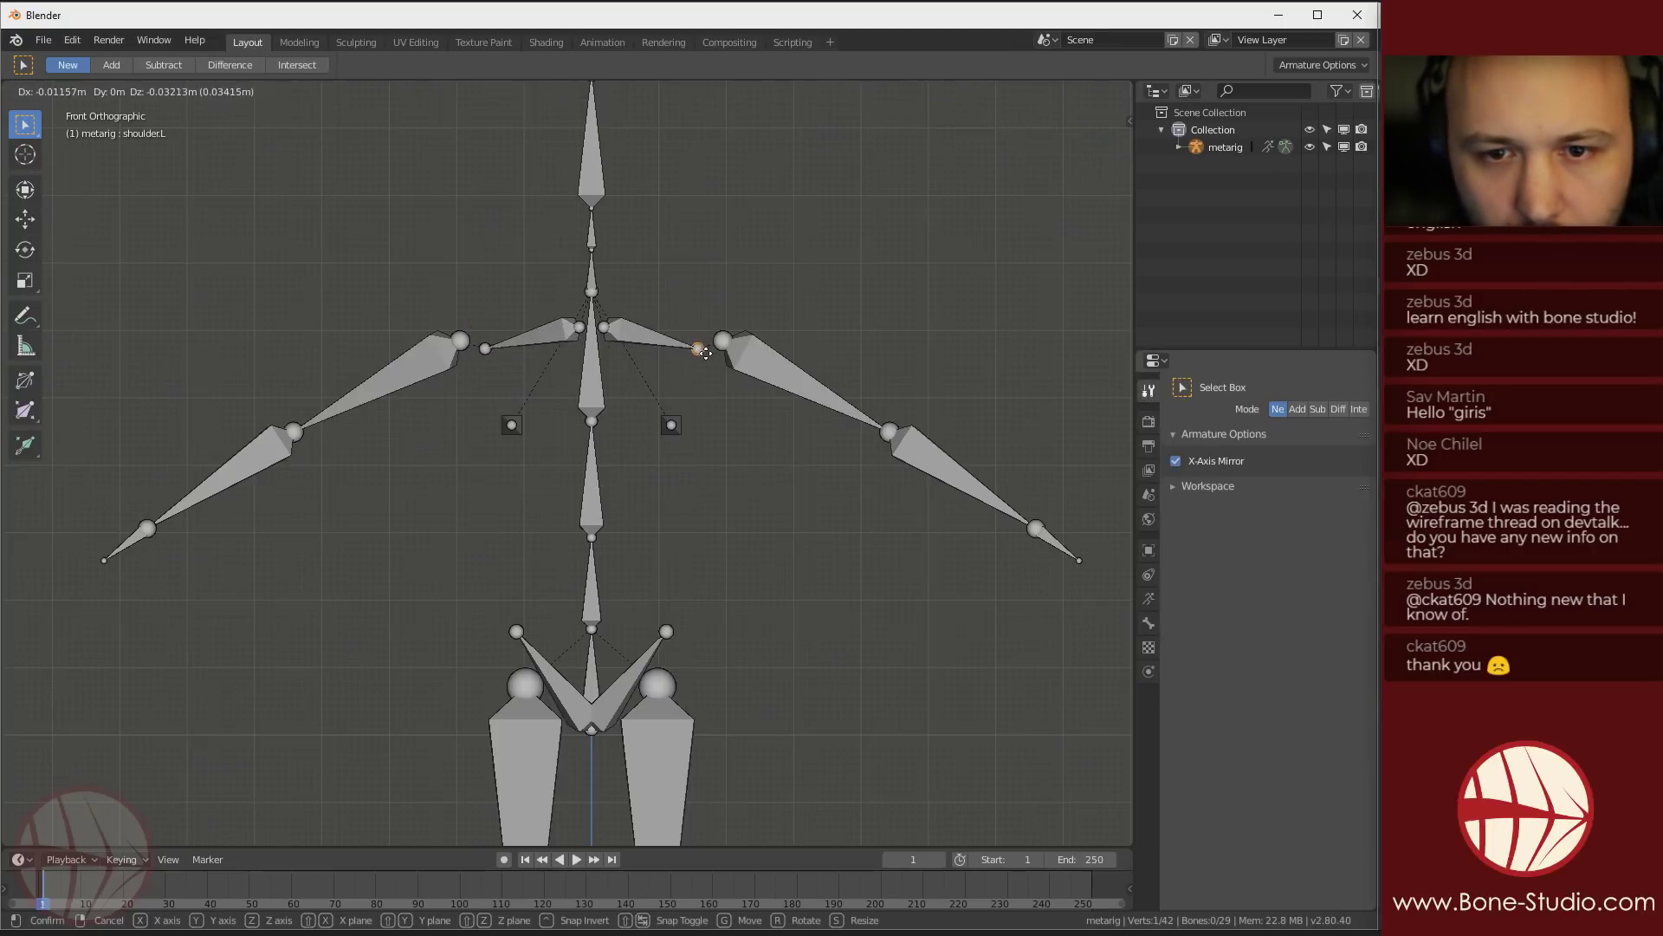
pyautogui.click(704, 364)
# Select the left upper arm, forearm and hand bones and move them down about 0.05 m to match the lowered shoulder
pyautogui.click(805, 390)
pyautogui.keyDown('shift'); pyautogui.click(961, 475); pyautogui.keyUp('shift')
pyautogui.keyDown('shift'); pyautogui.click(1055, 543); pyautogui.keyUp('shift')
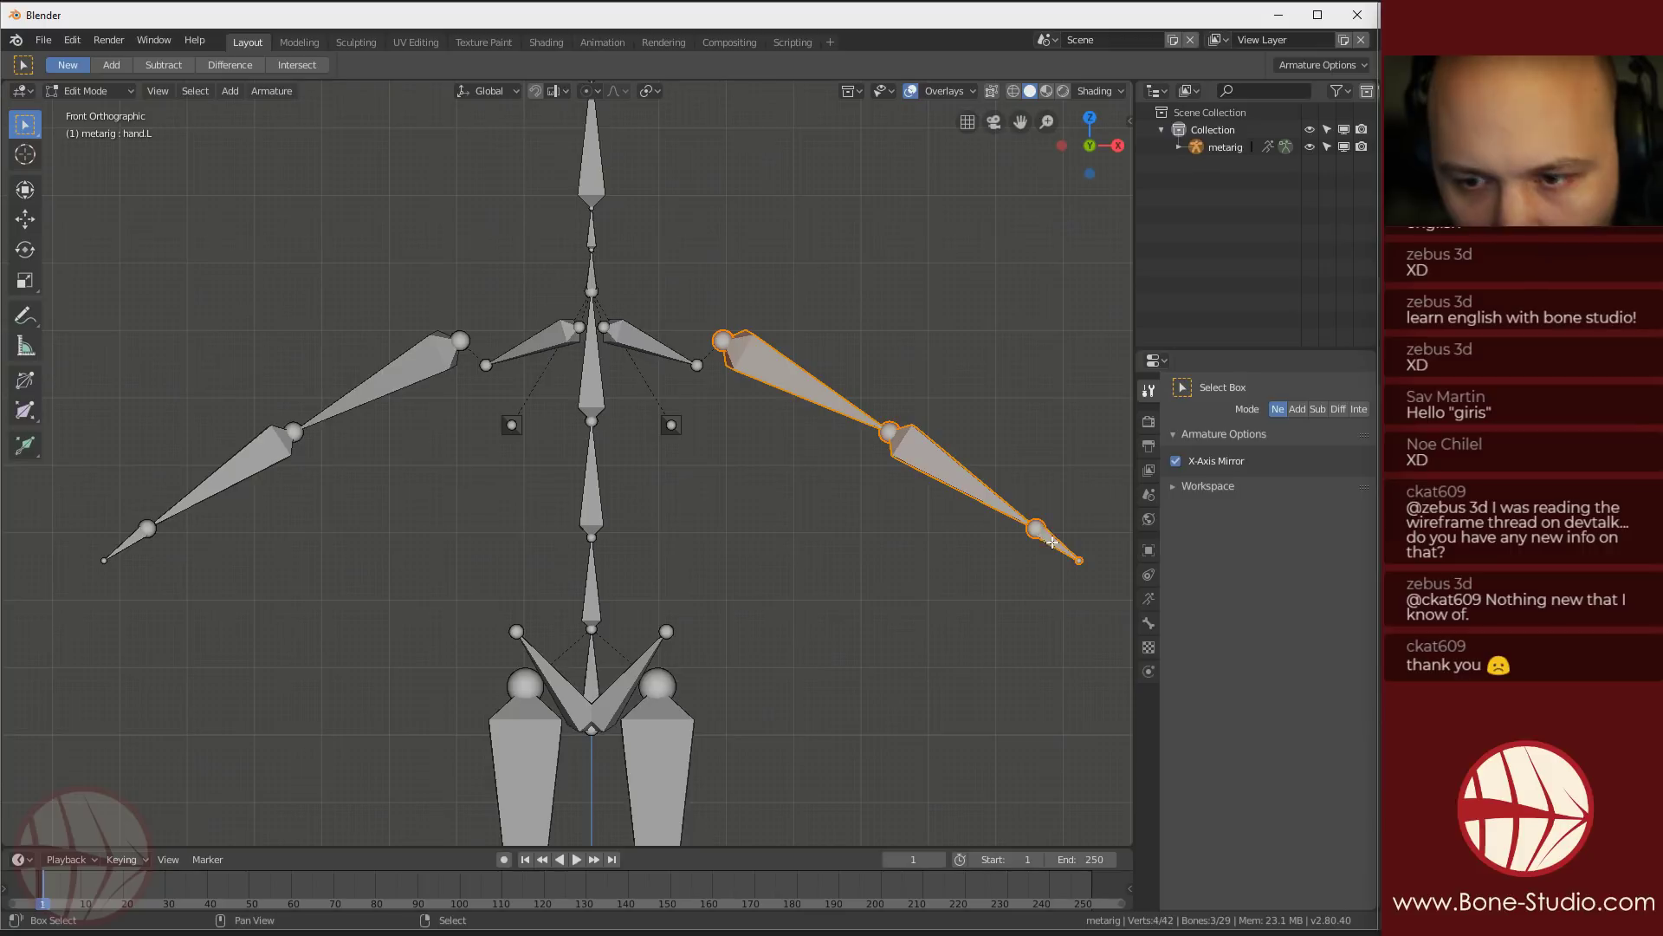
pyautogui.press('g')
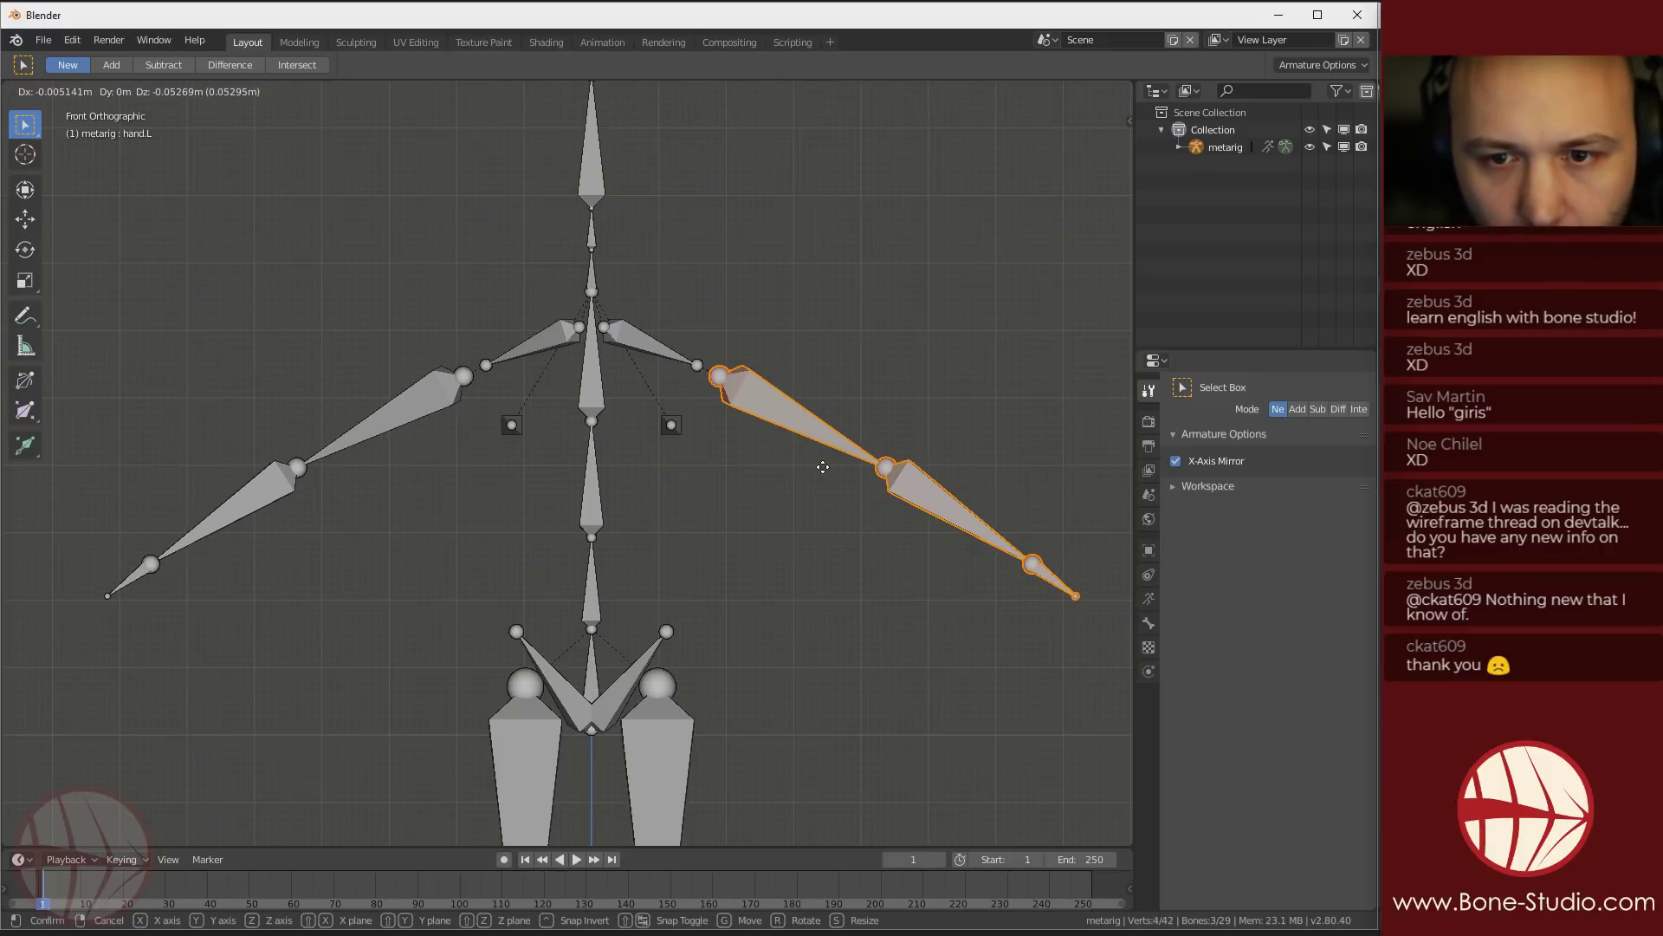
pyautogui.click(823, 468)
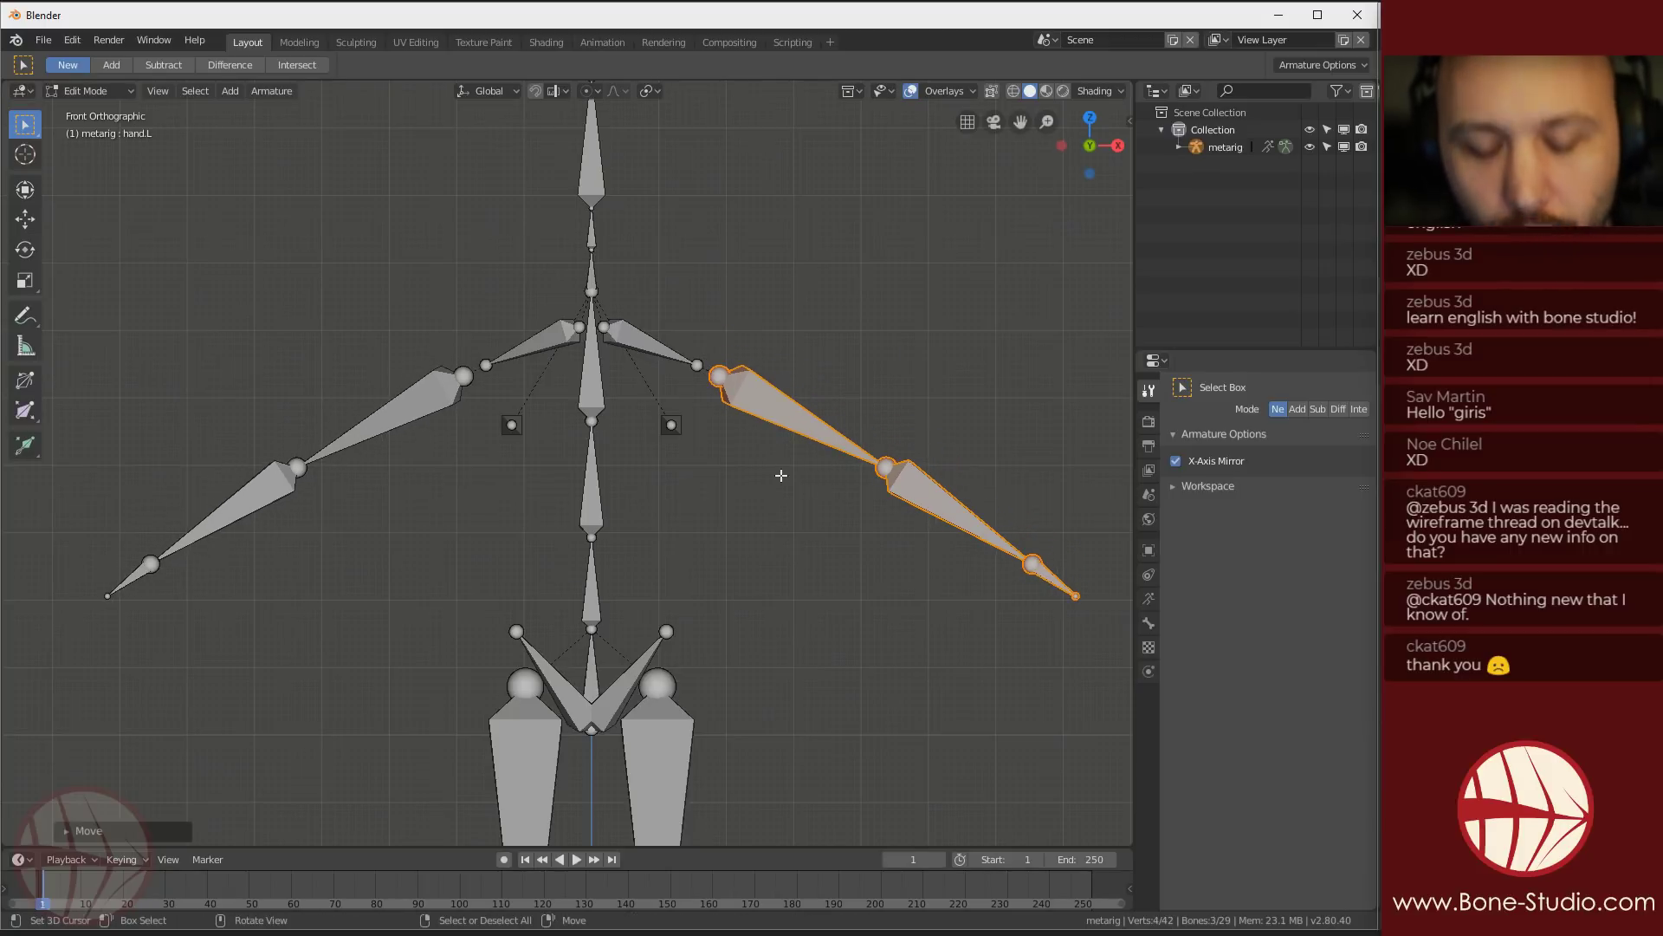
# Rotate the left arm chain down toward the body, reposition it next to the shoulder, and check it from the side
pyautogui.press('r')
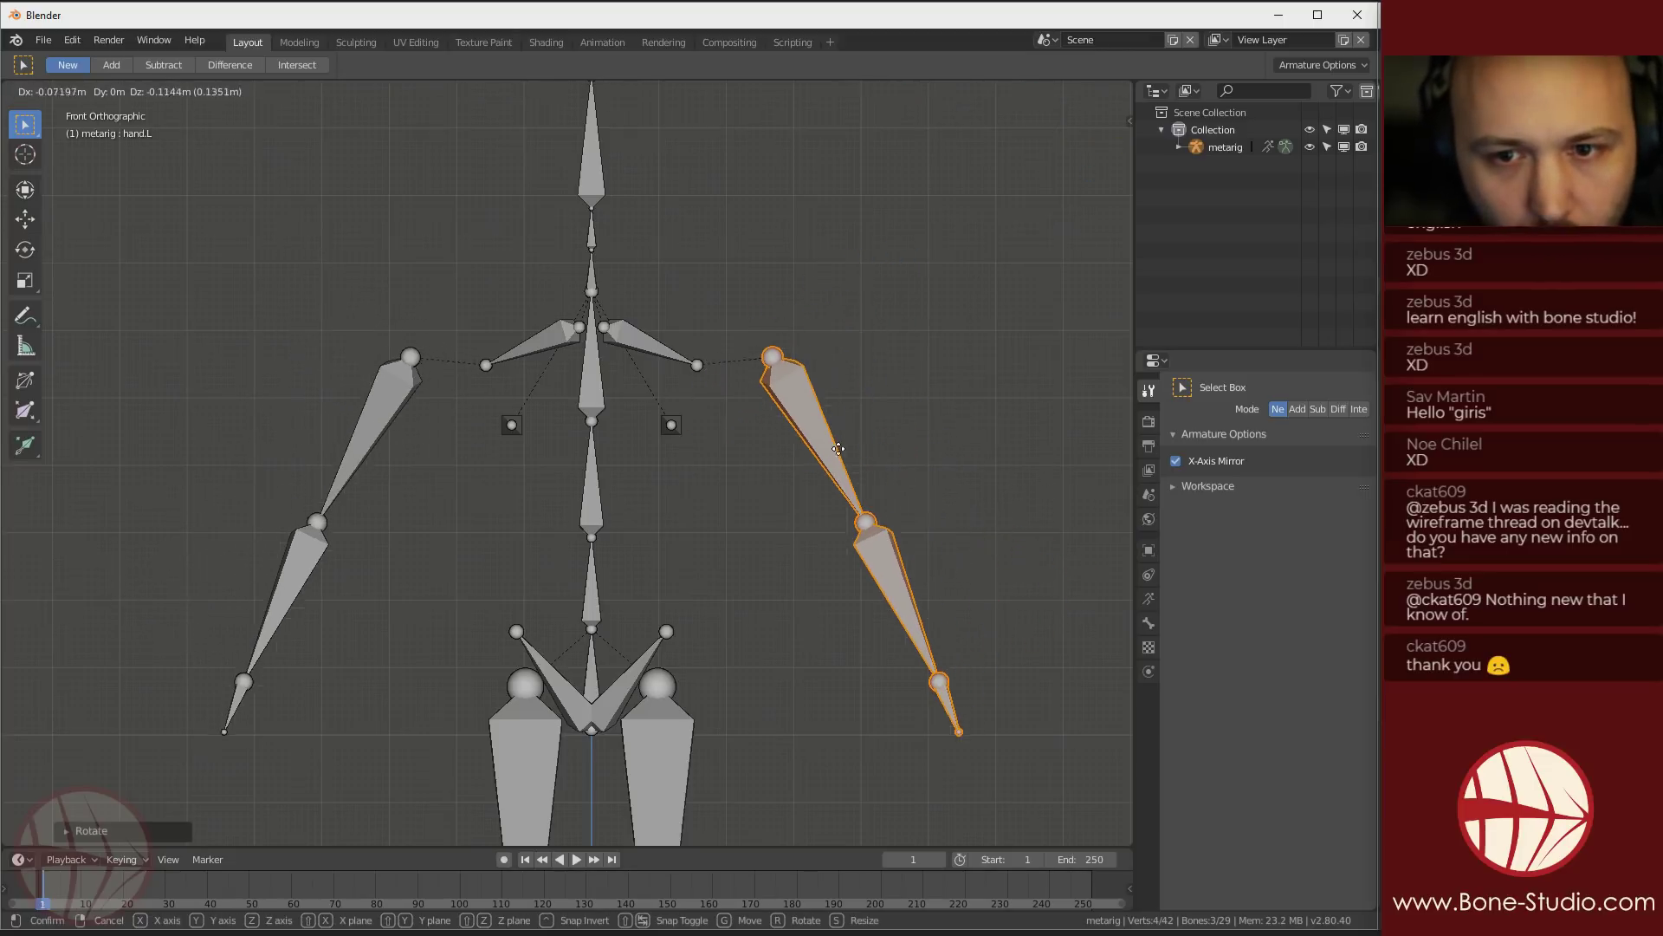
pyautogui.click(791, 475)
pyautogui.press('KP_3')
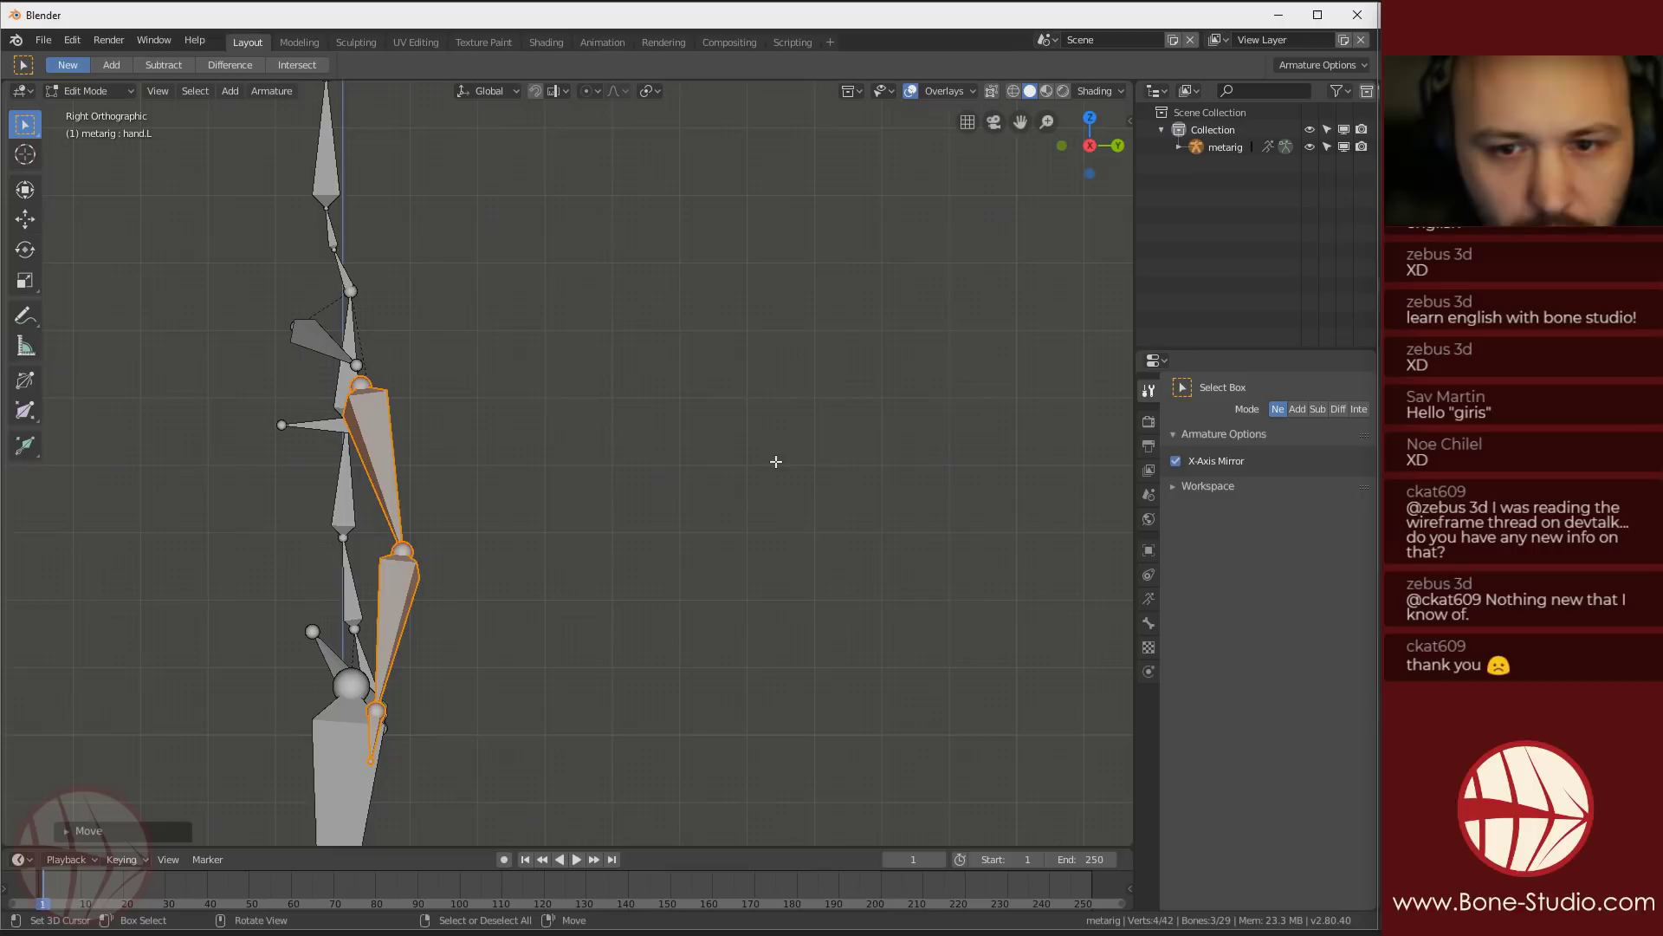
pyautogui.moveTo(375, 536); pyautogui.dragTo(543, 446, button='middle')
pyautogui.scroll(-5, 543, 445)
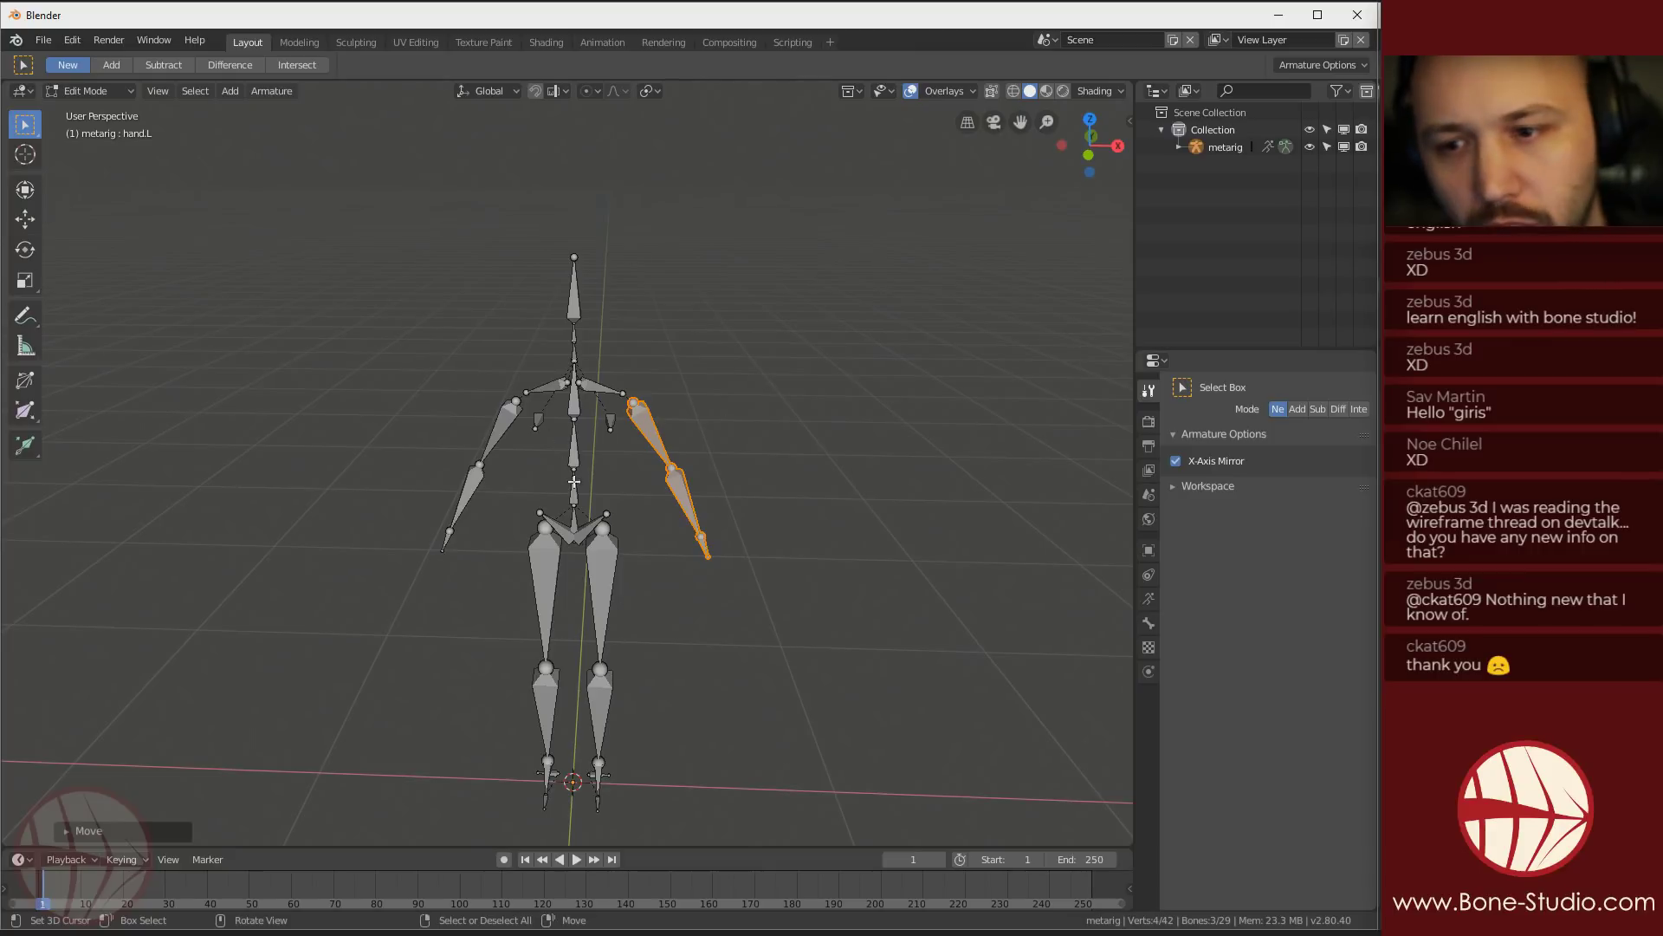
# Switch the metarig to Pose Mode, deselect its bones, and generate the Rigify control rig from it
pyautogui.click(1148, 599)
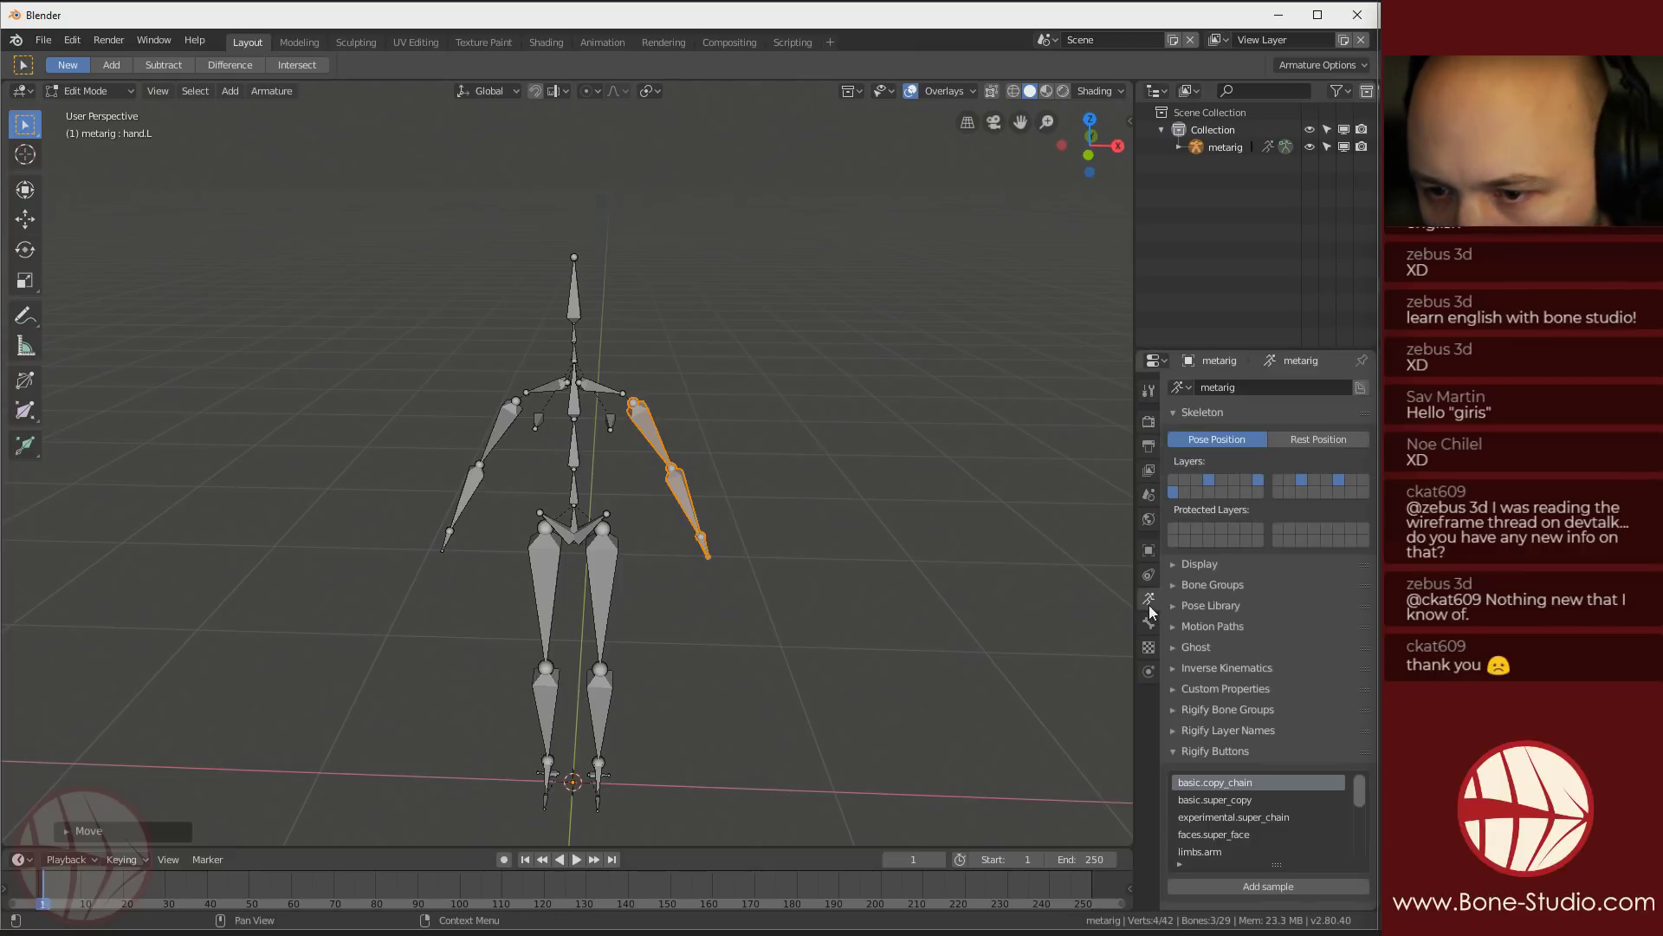
pyautogui.click(1148, 622)
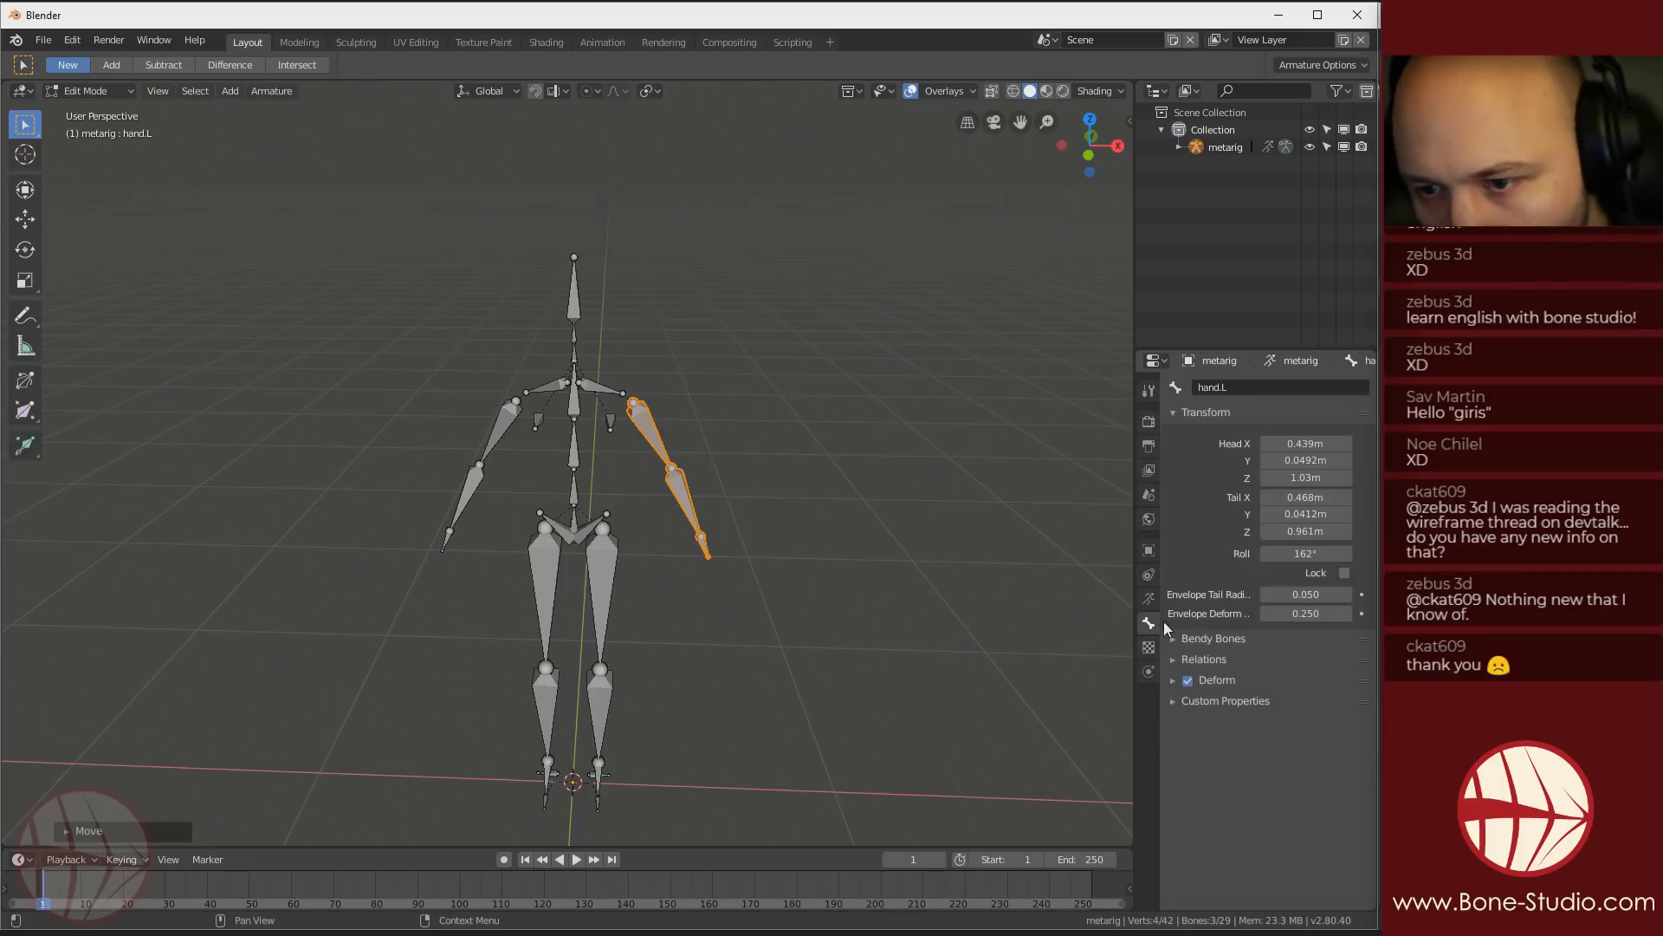
pyautogui.hotkey('ctrl', 'Tab')
pyautogui.click(683, 552)
pyautogui.scroll(-1, 1236, 676)
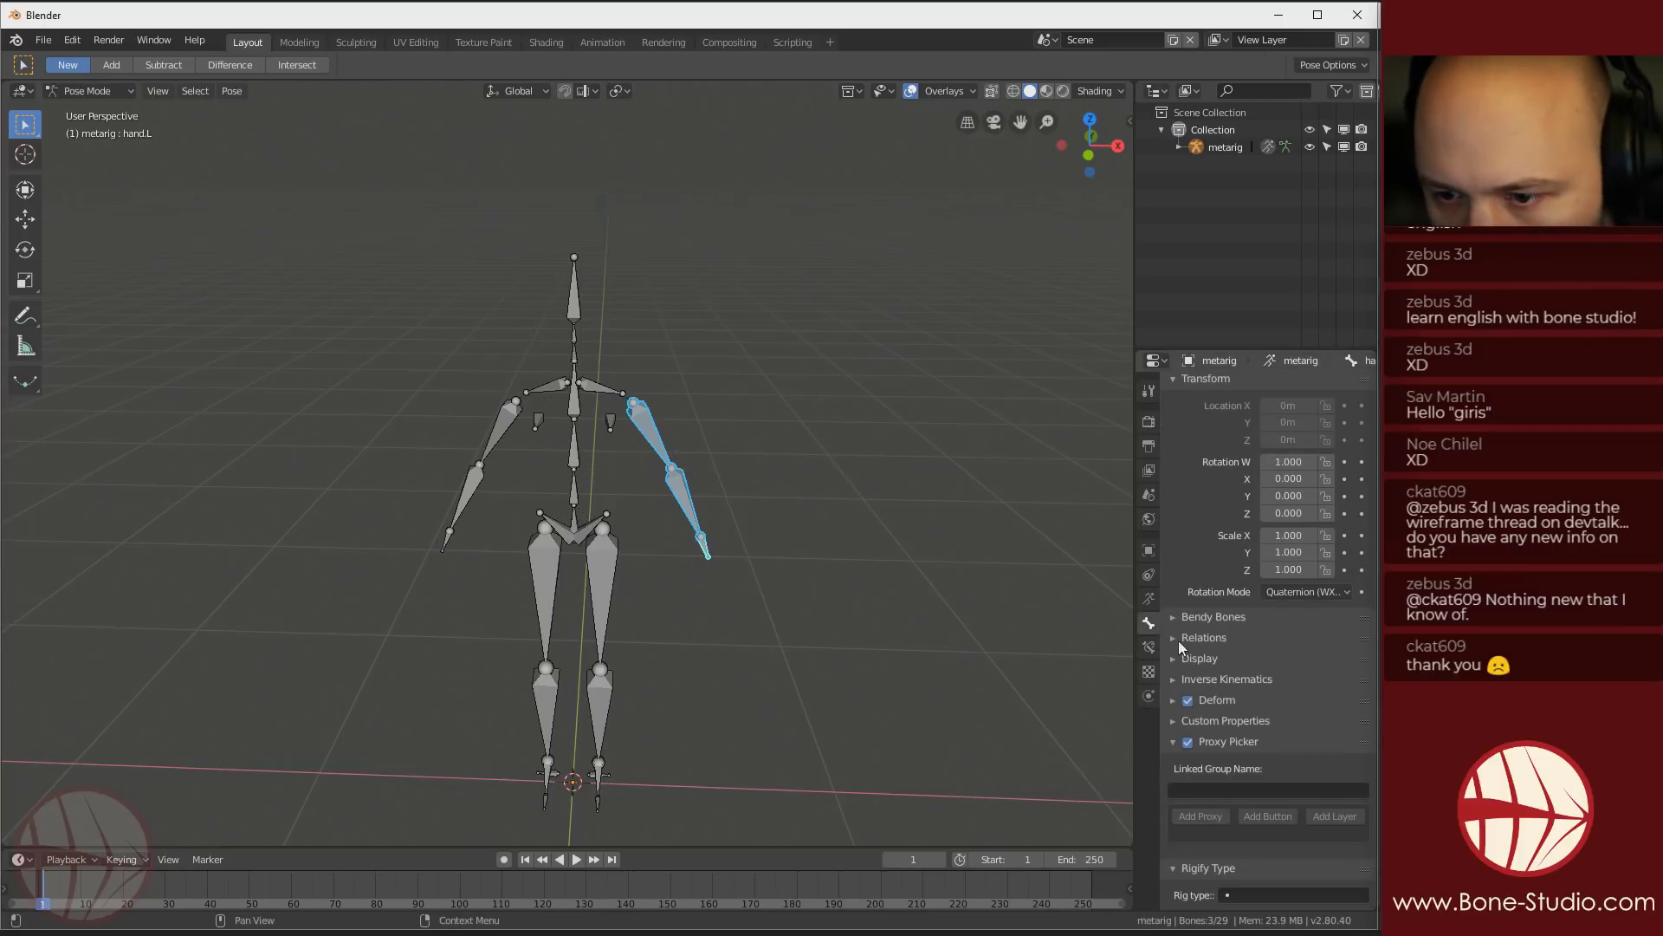
pyautogui.click(1149, 600)
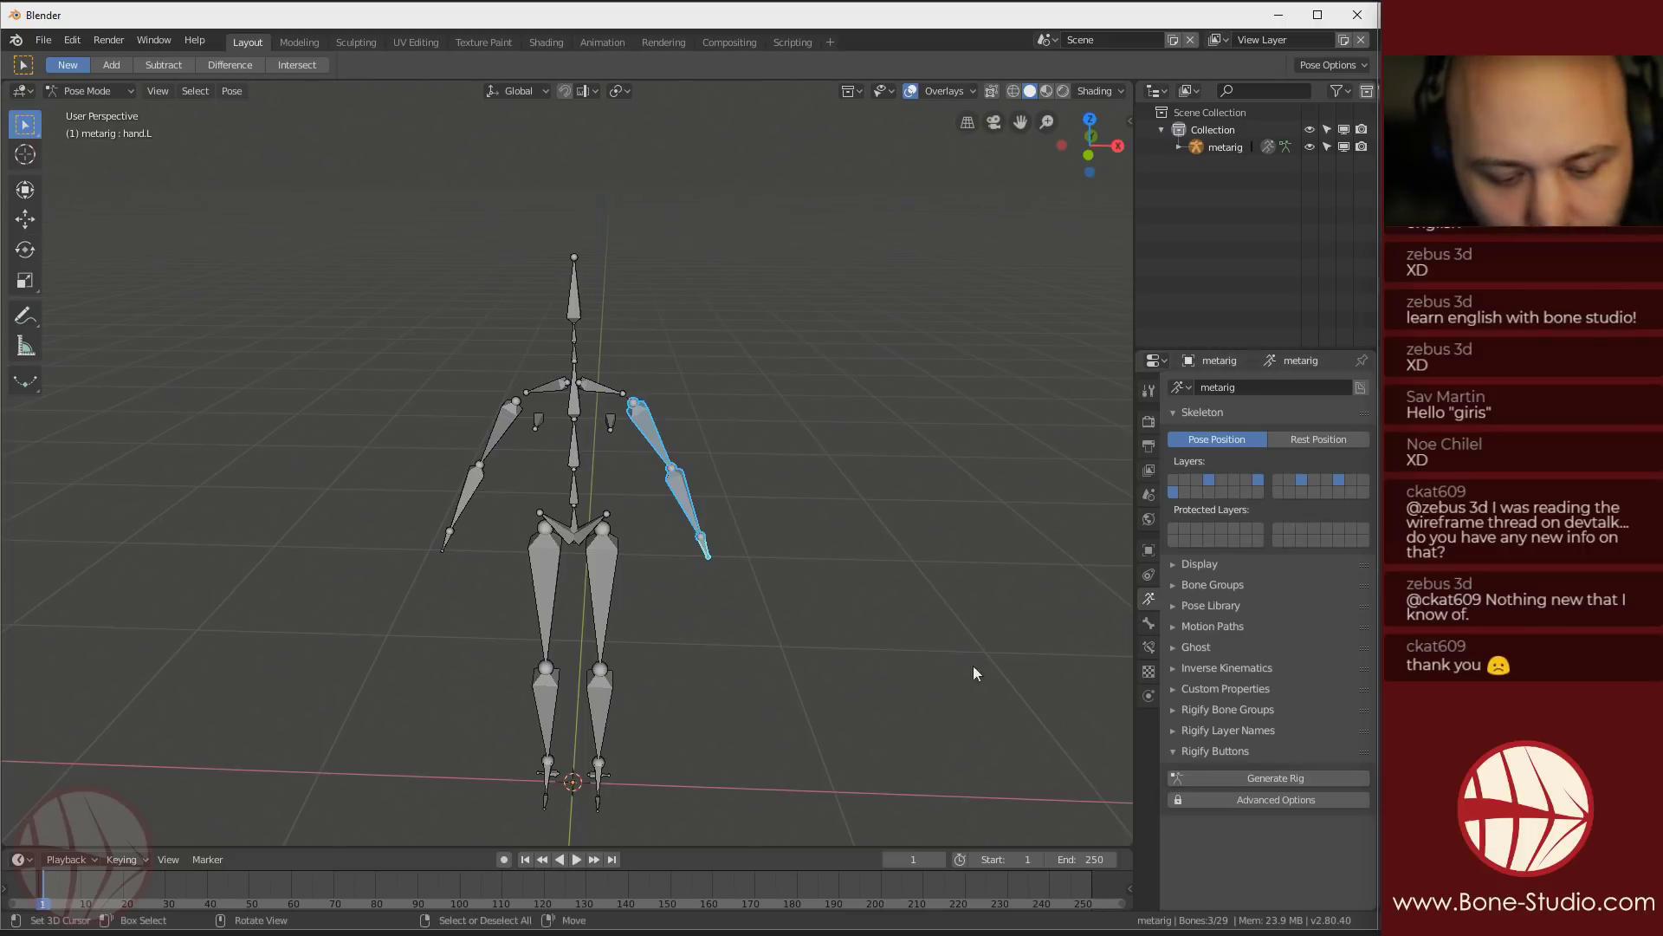
pyautogui.click(736, 563)
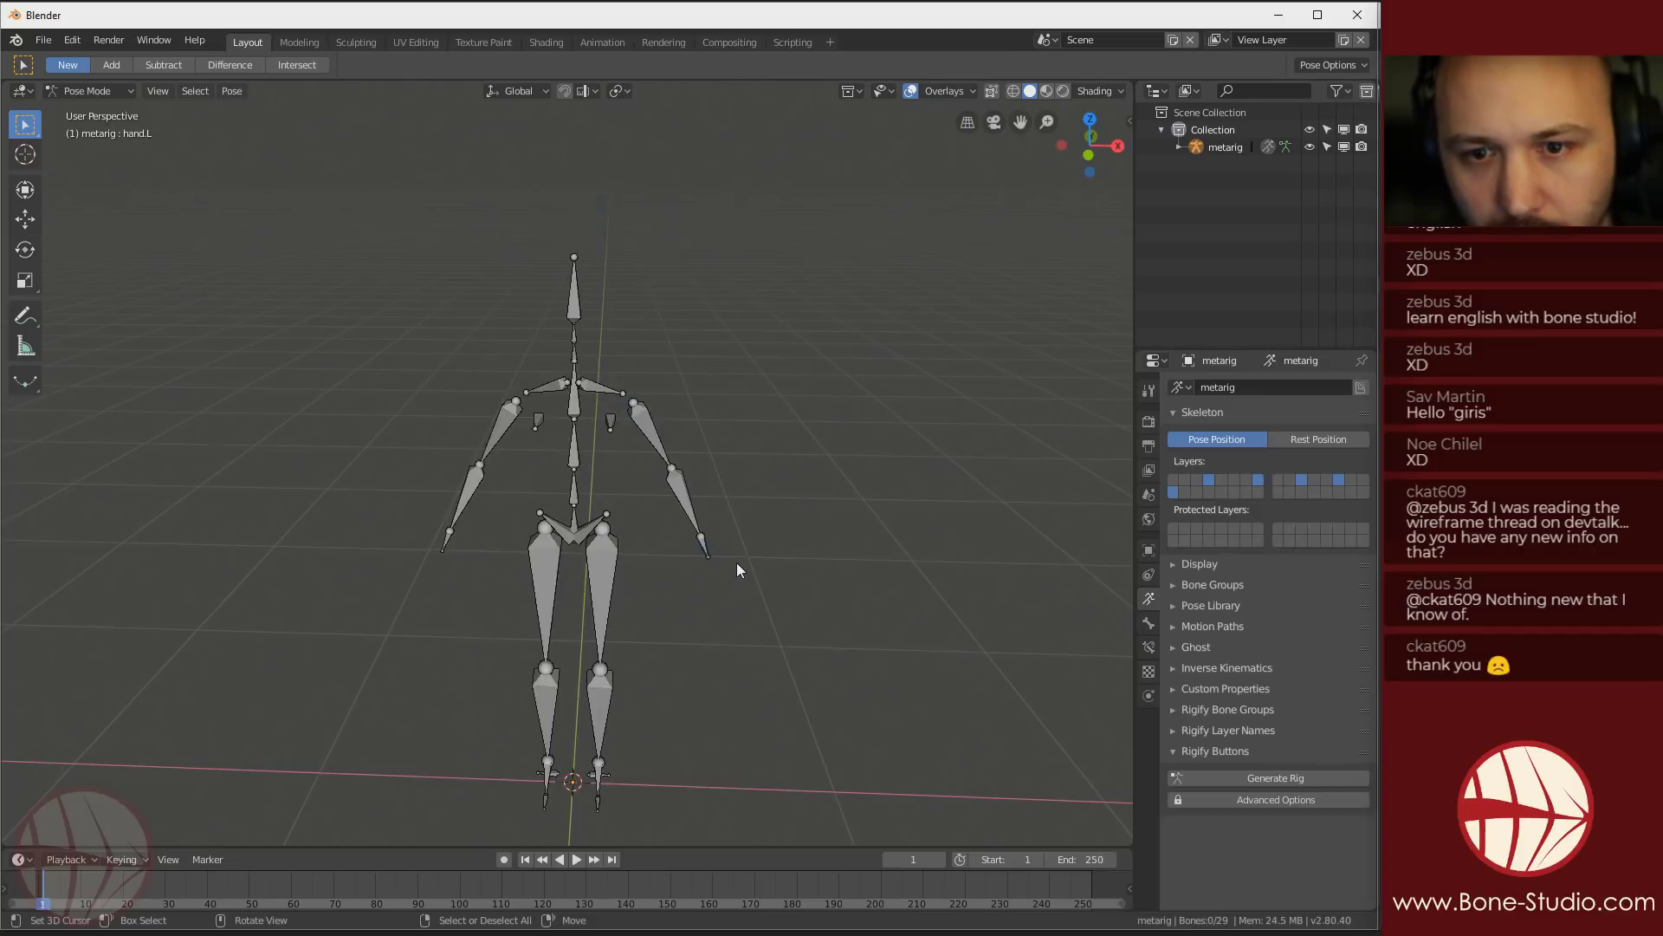
pyautogui.click(1258, 773)
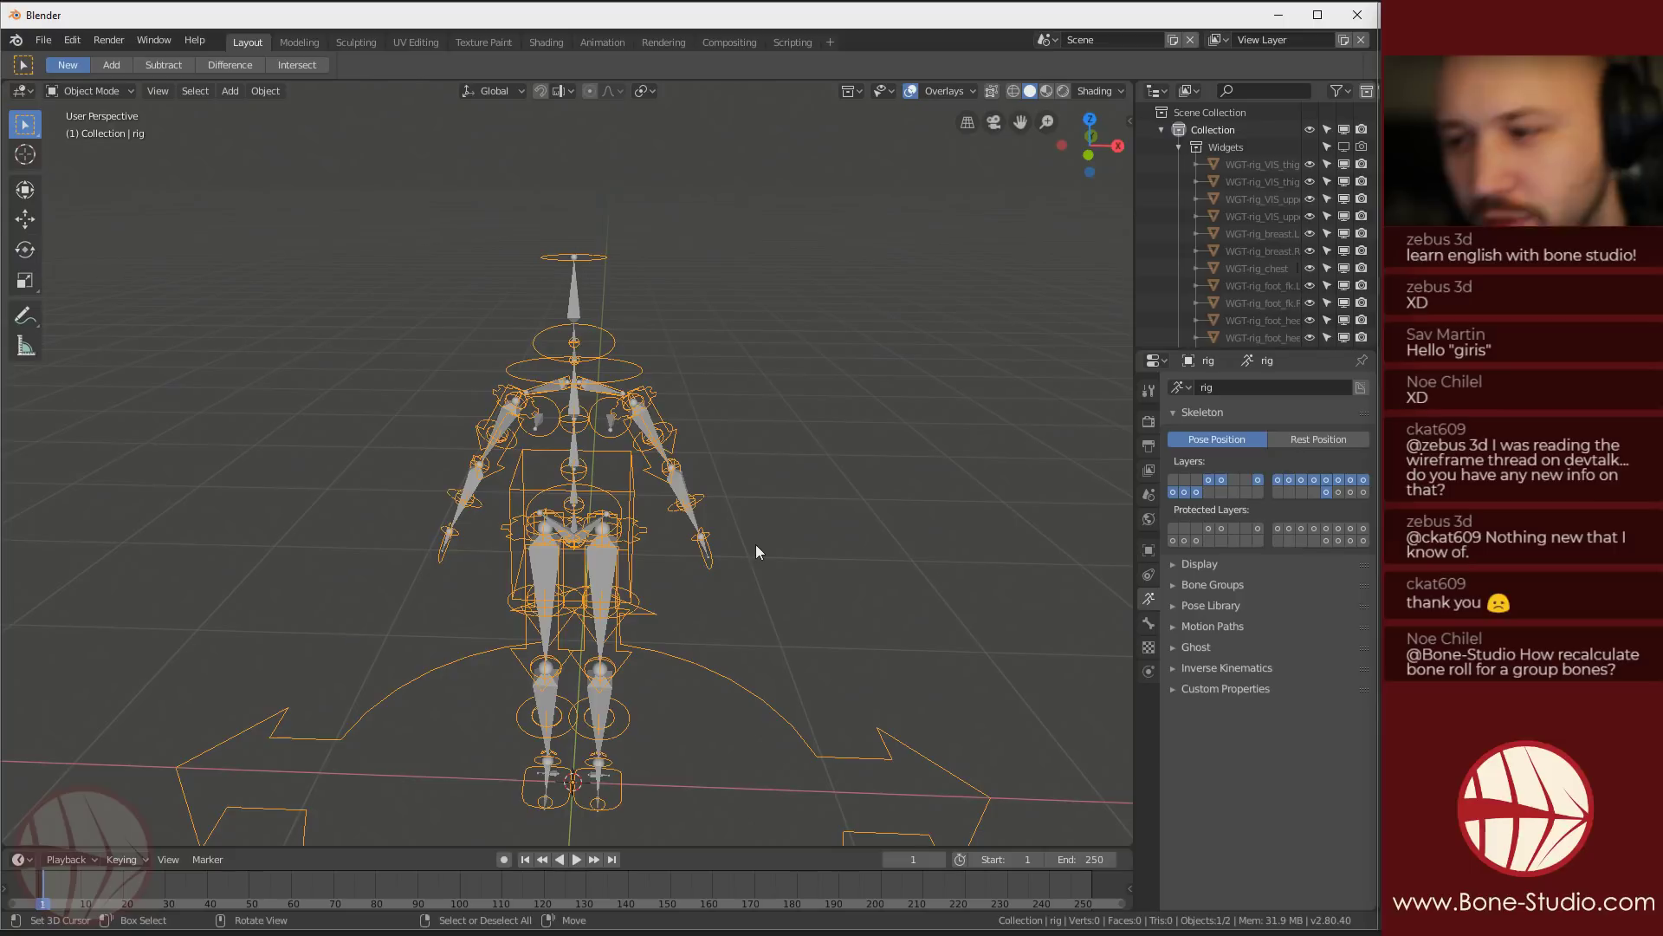
# Put the generated rig in Pose Mode, try moving the left hand IK control, and select the left forearm FK control
pyautogui.moveTo(474, 578); pyautogui.dragTo(492, 485, button='middle')
pyautogui.scroll(6, 651, 487)
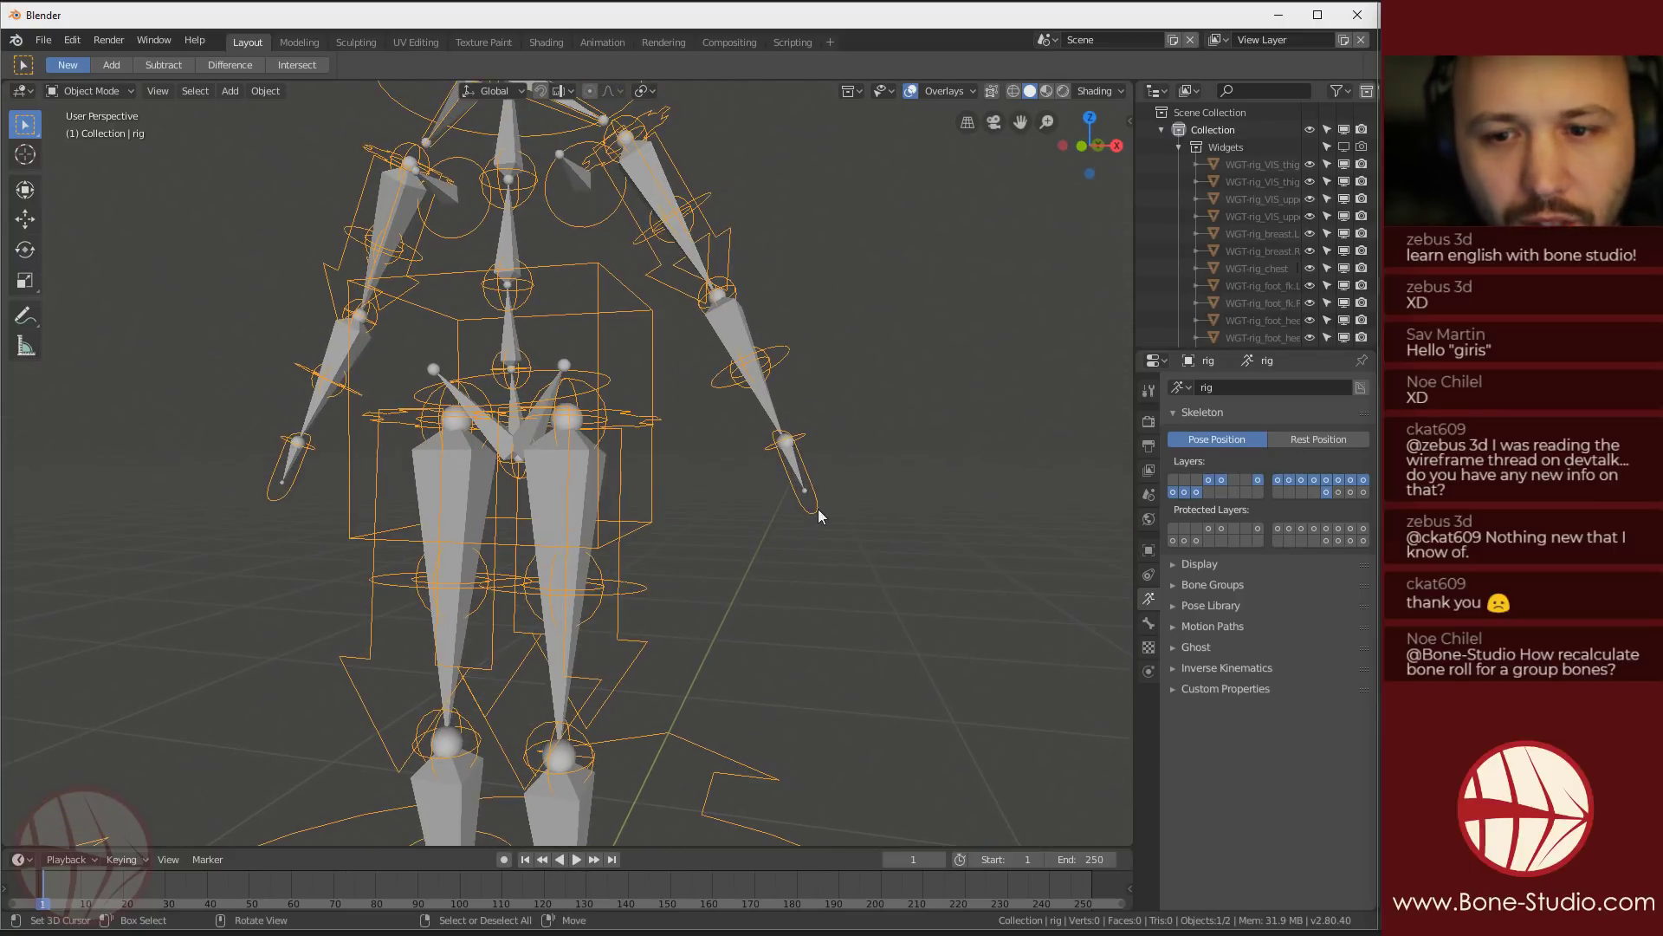
pyautogui.scroll(-5, 818, 510)
pyautogui.hotkey('ctrl', 'Tab')
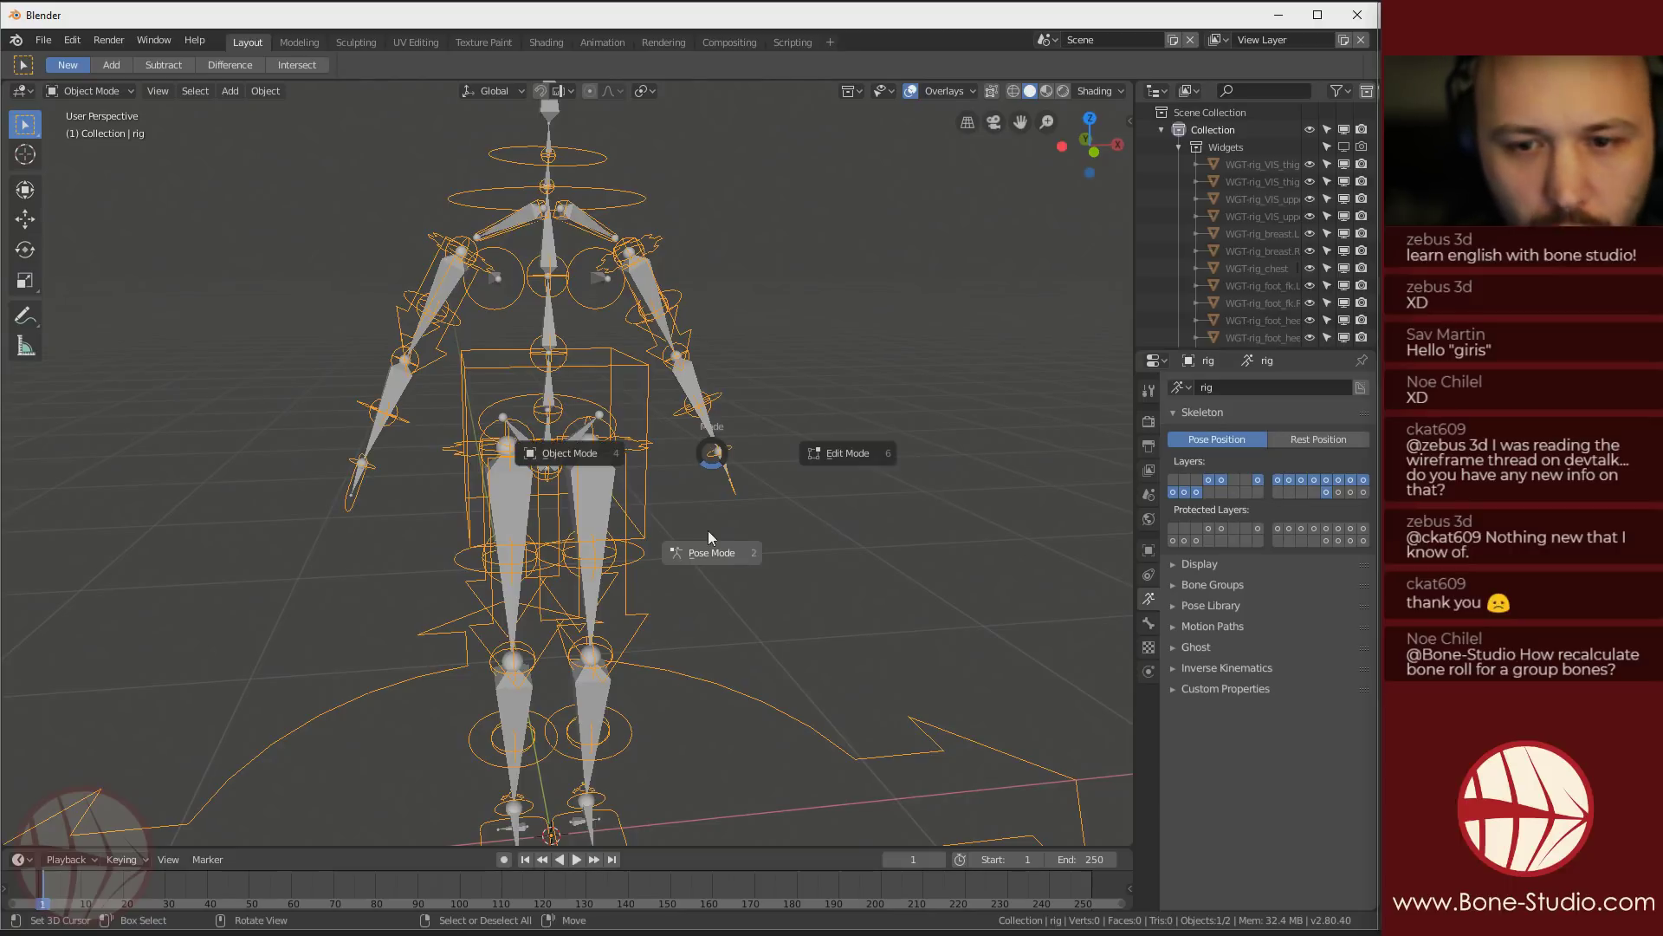
pyautogui.click(709, 546)
pyautogui.click(724, 516)
pyautogui.moveTo(725, 516); pyautogui.dragTo(627, 560, button='middle')
pyautogui.press('g')
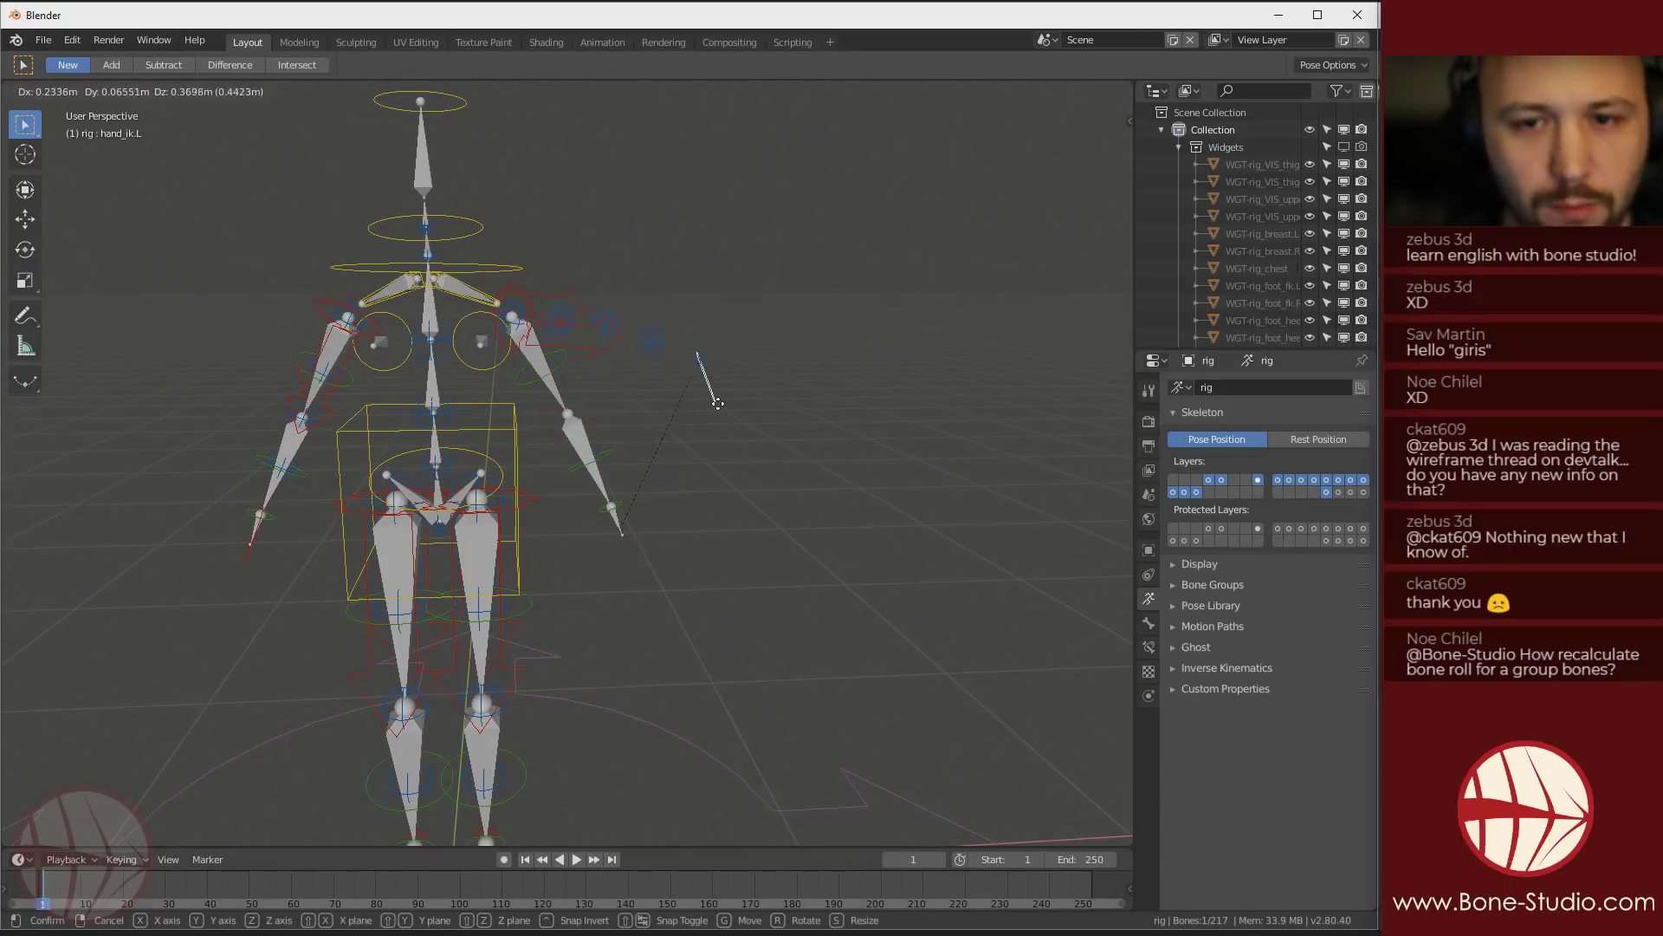
pyautogui.press('Escape')
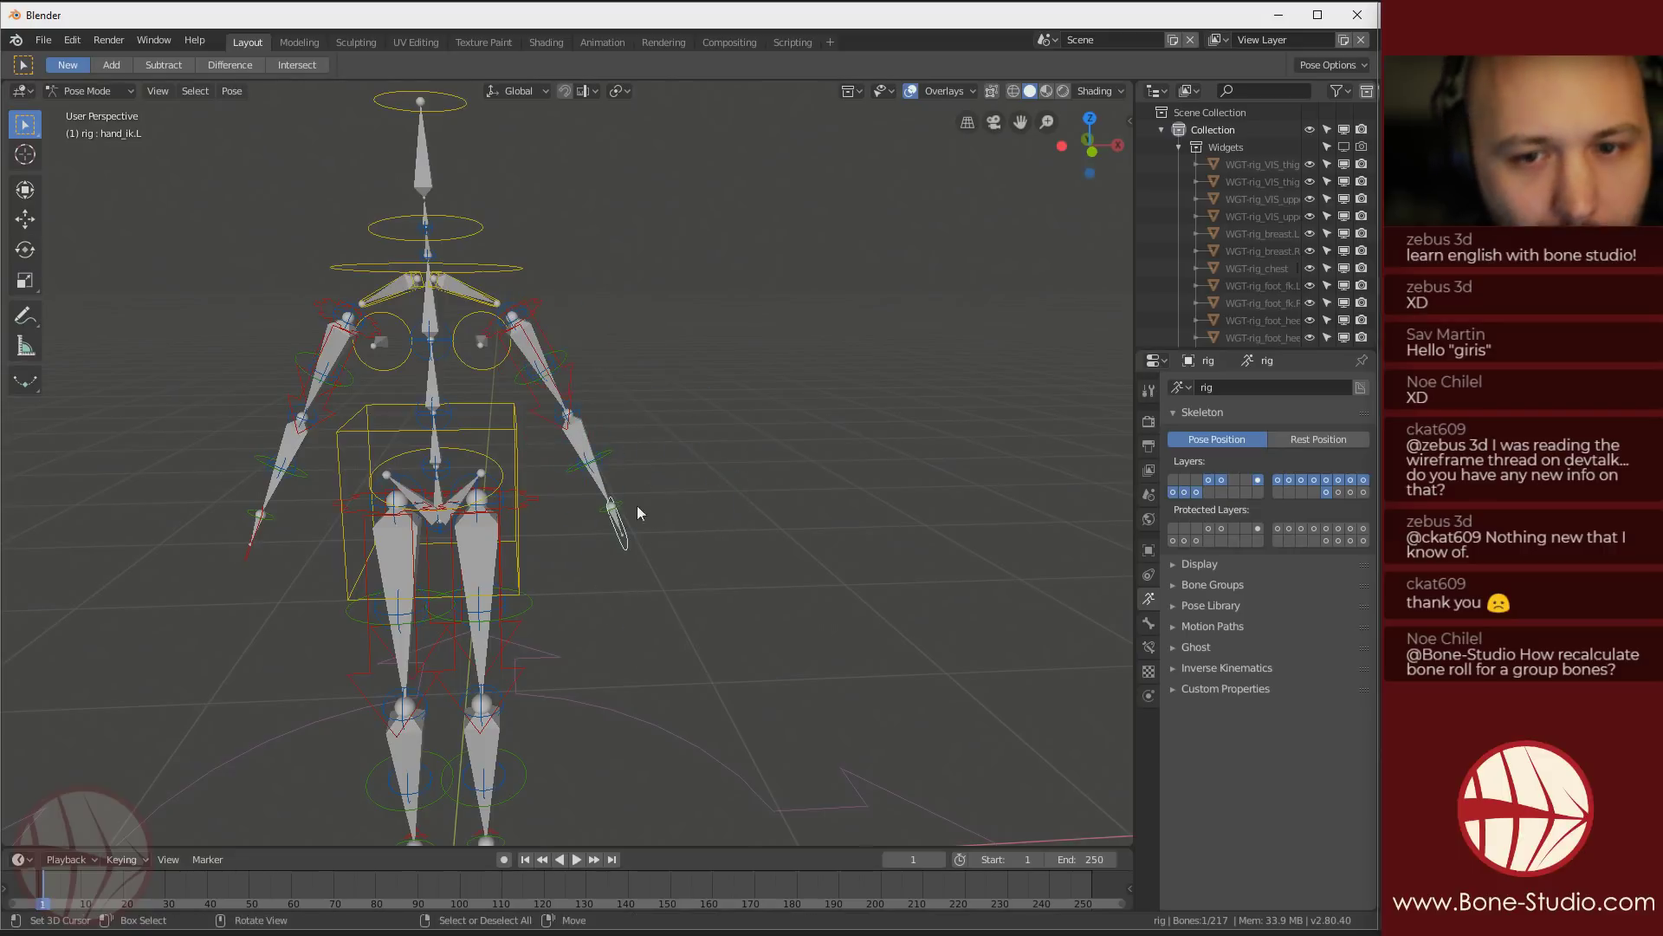
pyautogui.click(588, 450)
pyautogui.click(583, 445)
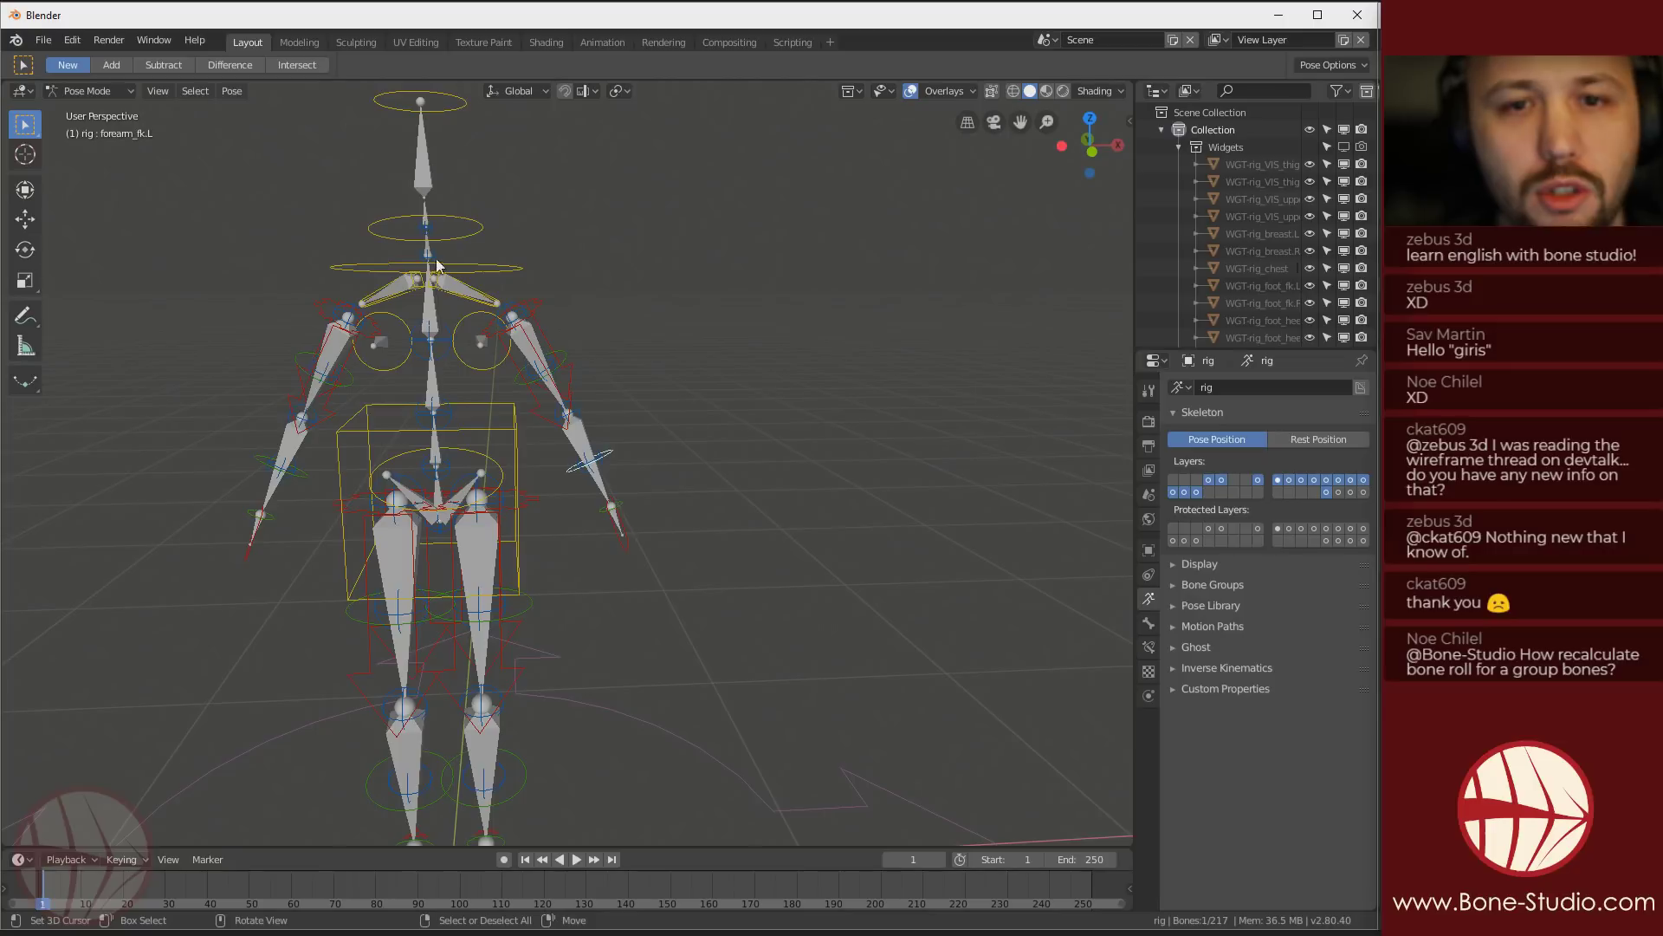
# Return to Object Mode, collapse the Widgets collection, and disable the metarig in viewports so only the generated rig is displayed
pyautogui.hotkey('ctrl', 'Tab')
pyautogui.click(432, 321)
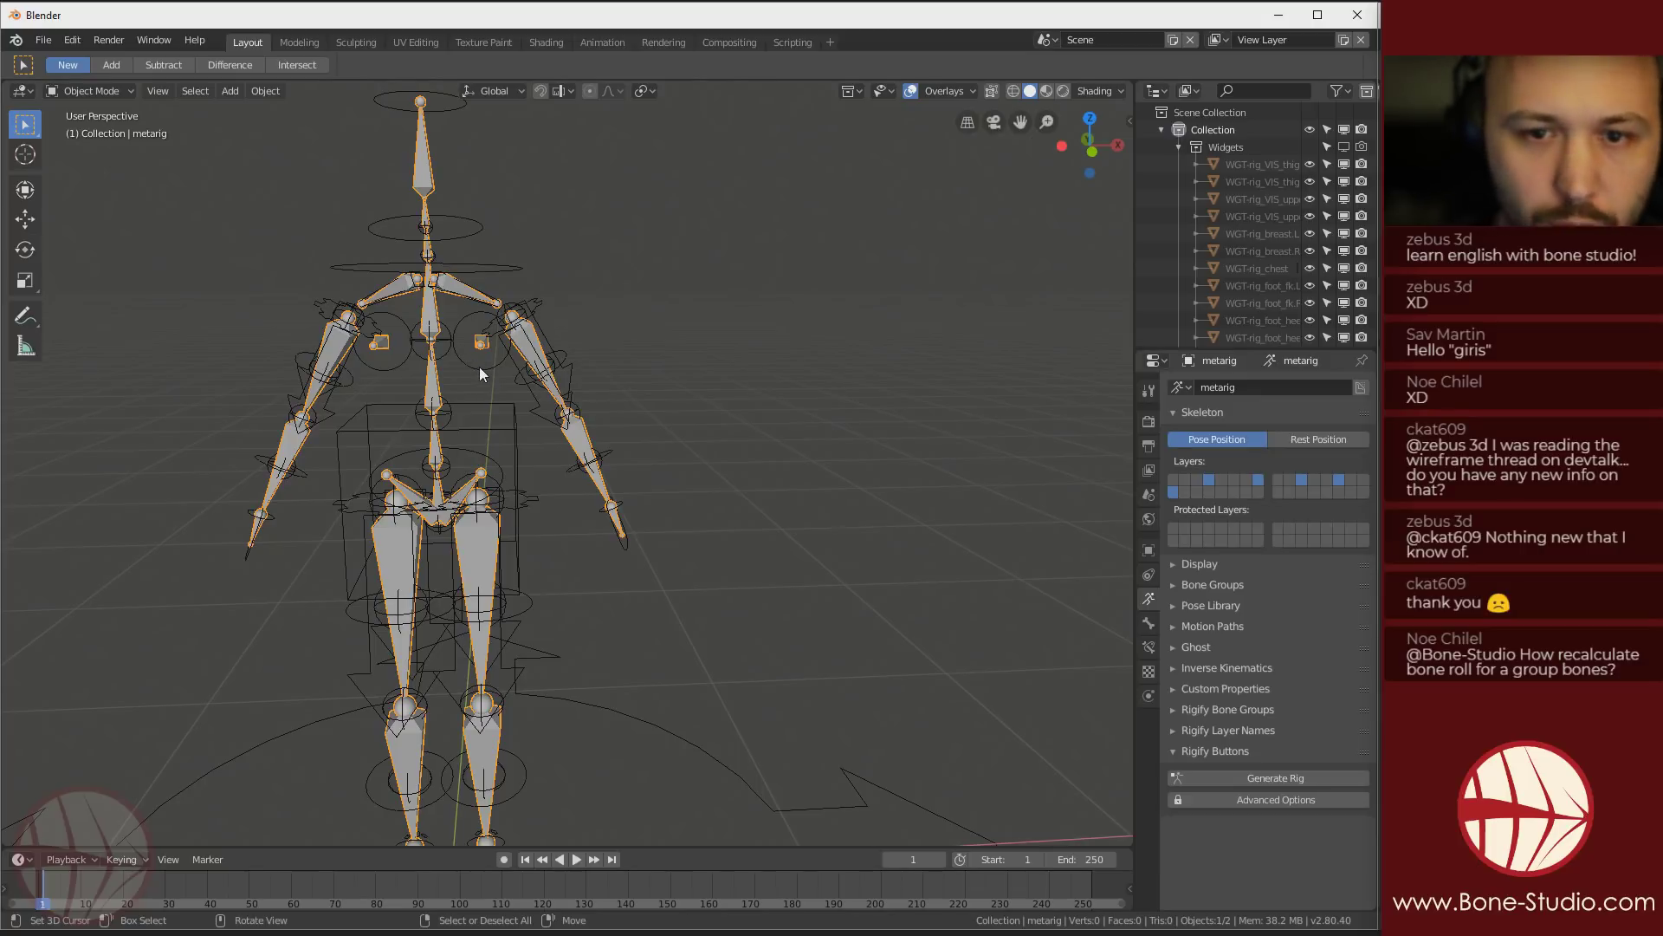
pyautogui.click(1178, 147)
pyautogui.click(1214, 182)
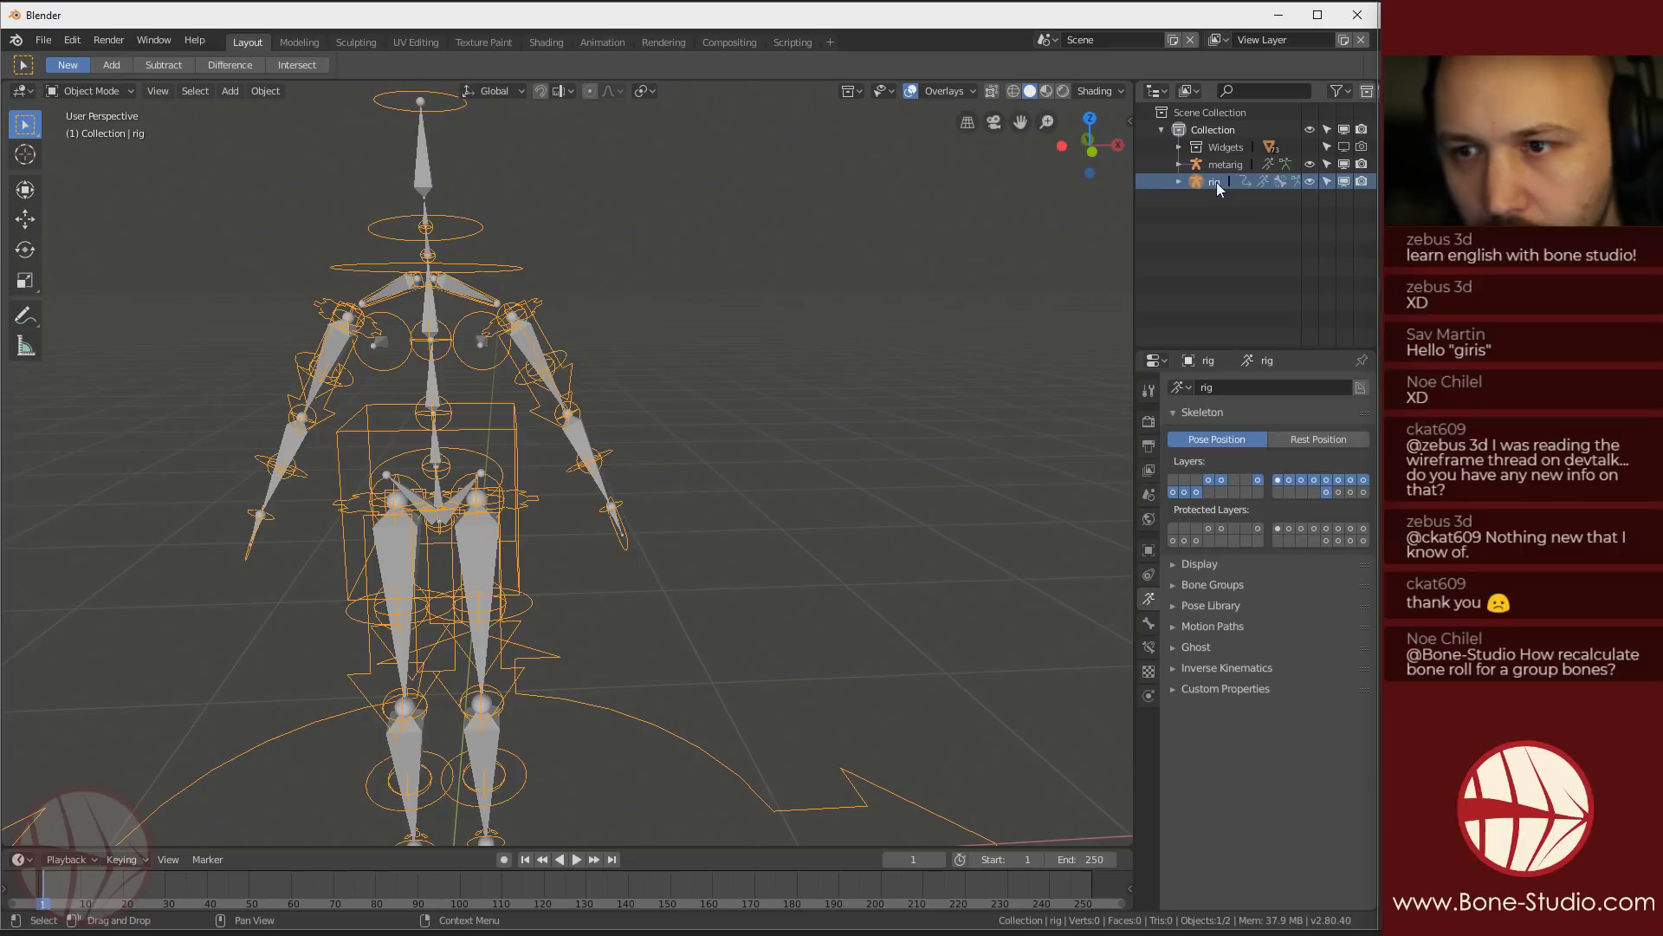
pyautogui.click(1224, 166)
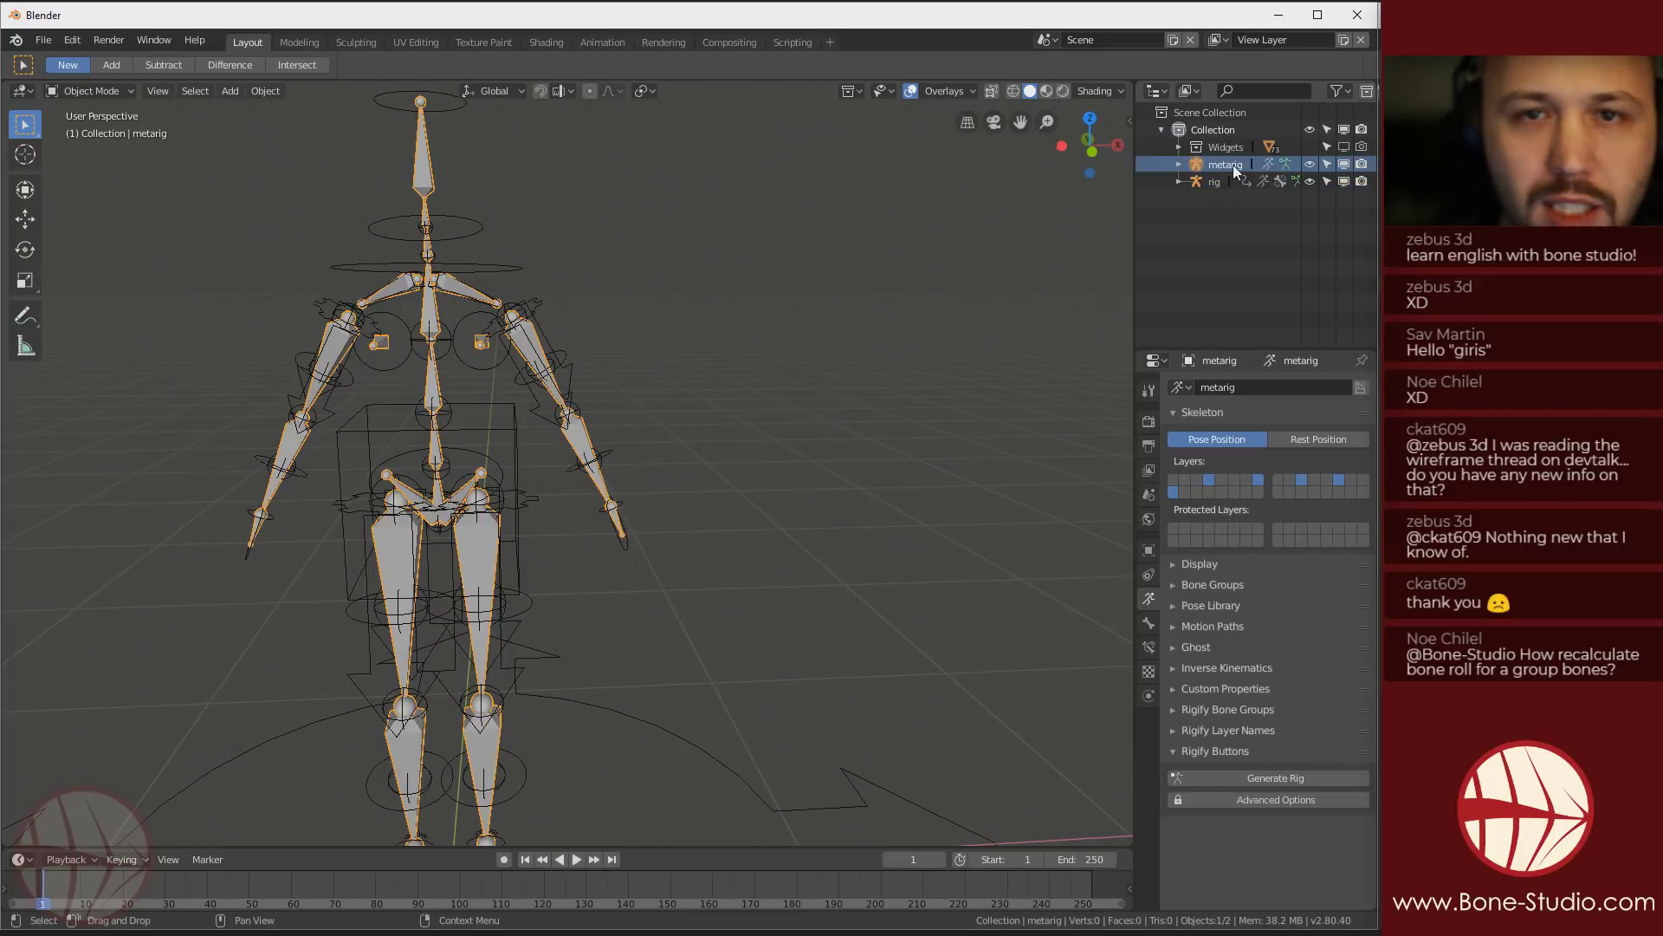
pyautogui.click(1310, 164)
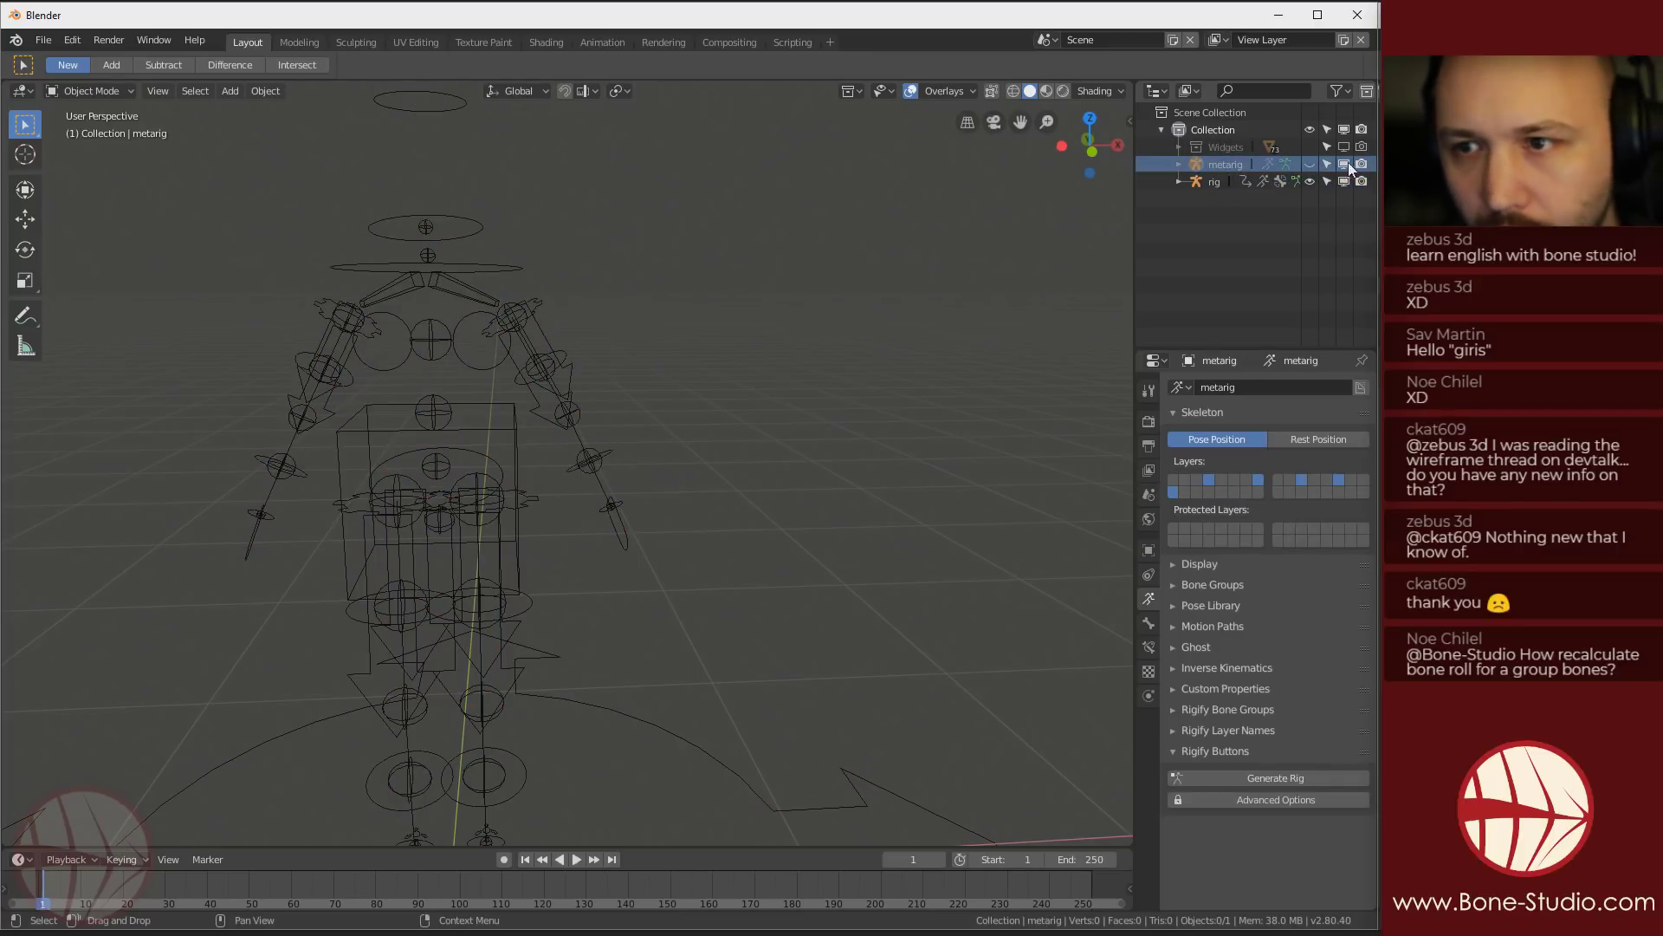
pyautogui.click(1310, 165)
pyautogui.click(1344, 164)
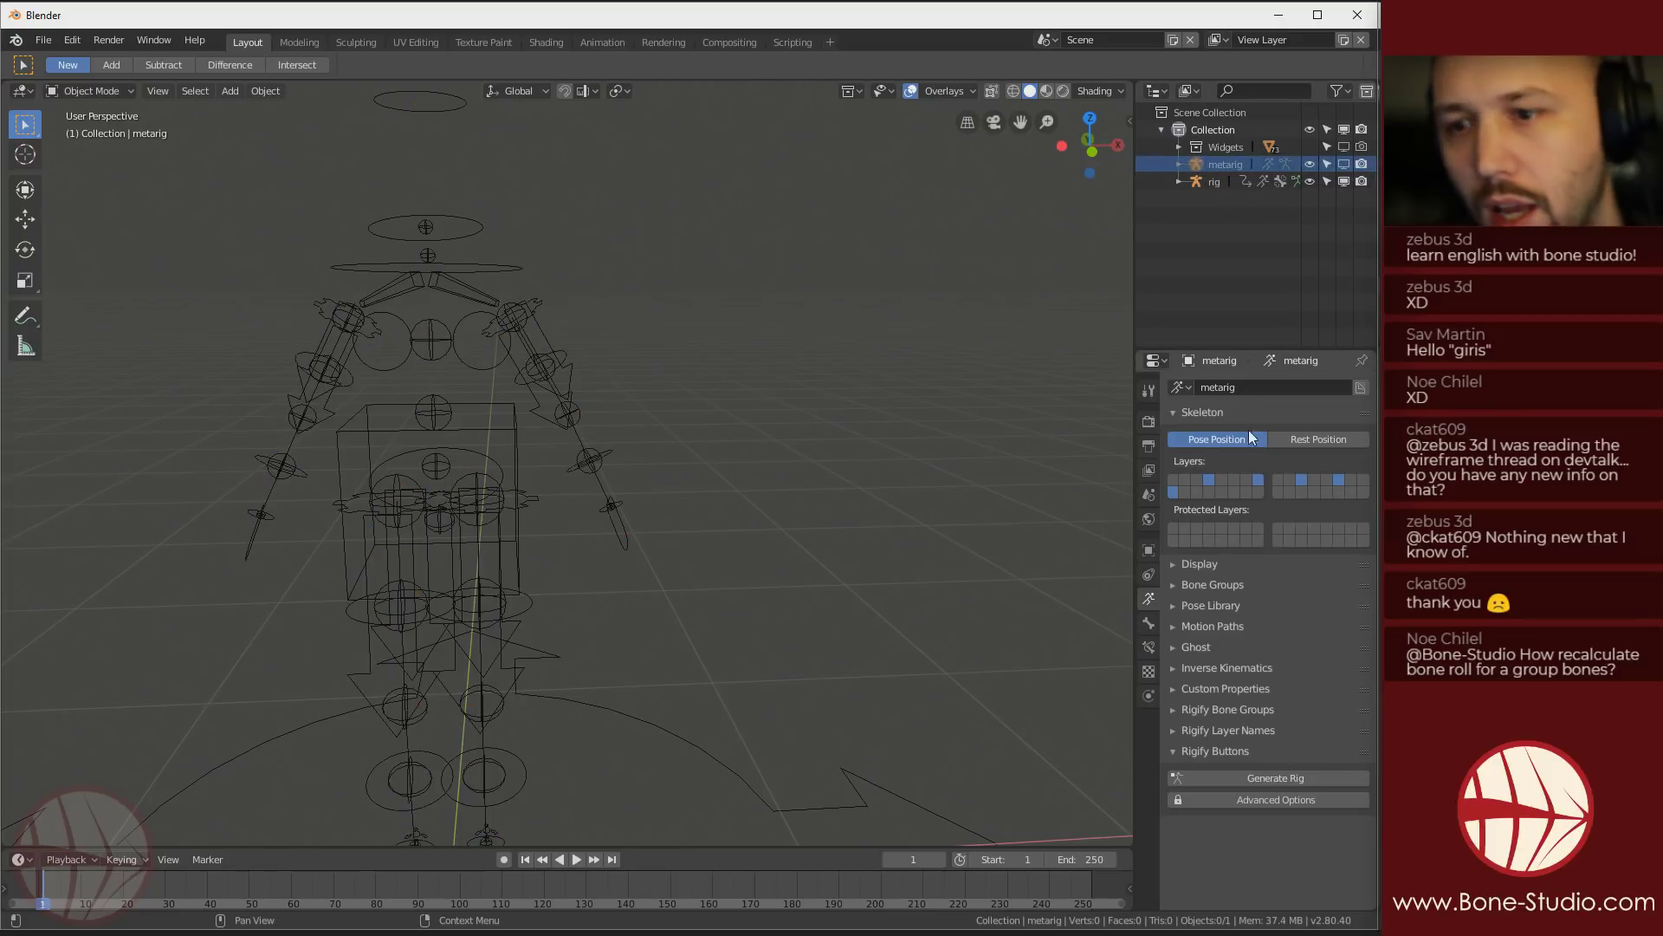
# Select the generated rig, also show its deformation bone layer (layer 30), and enter Pose Mode
pyautogui.click(482, 329)
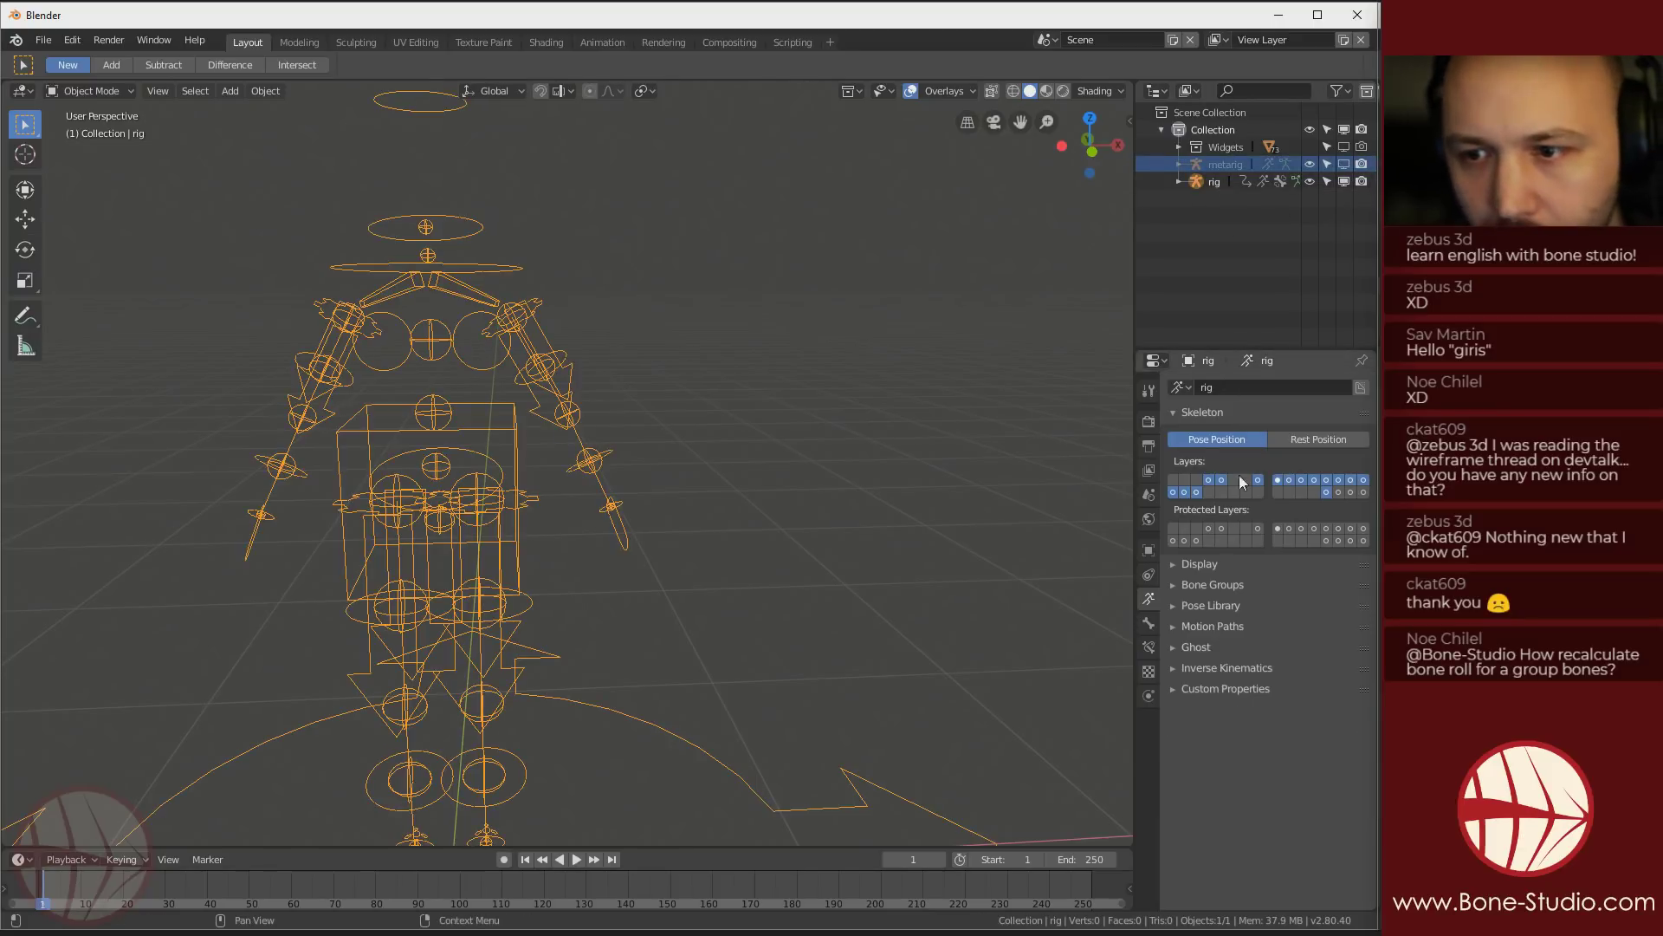
pyautogui.keyDown('shift'); pyautogui.click(1338, 492); pyautogui.keyUp('shift')
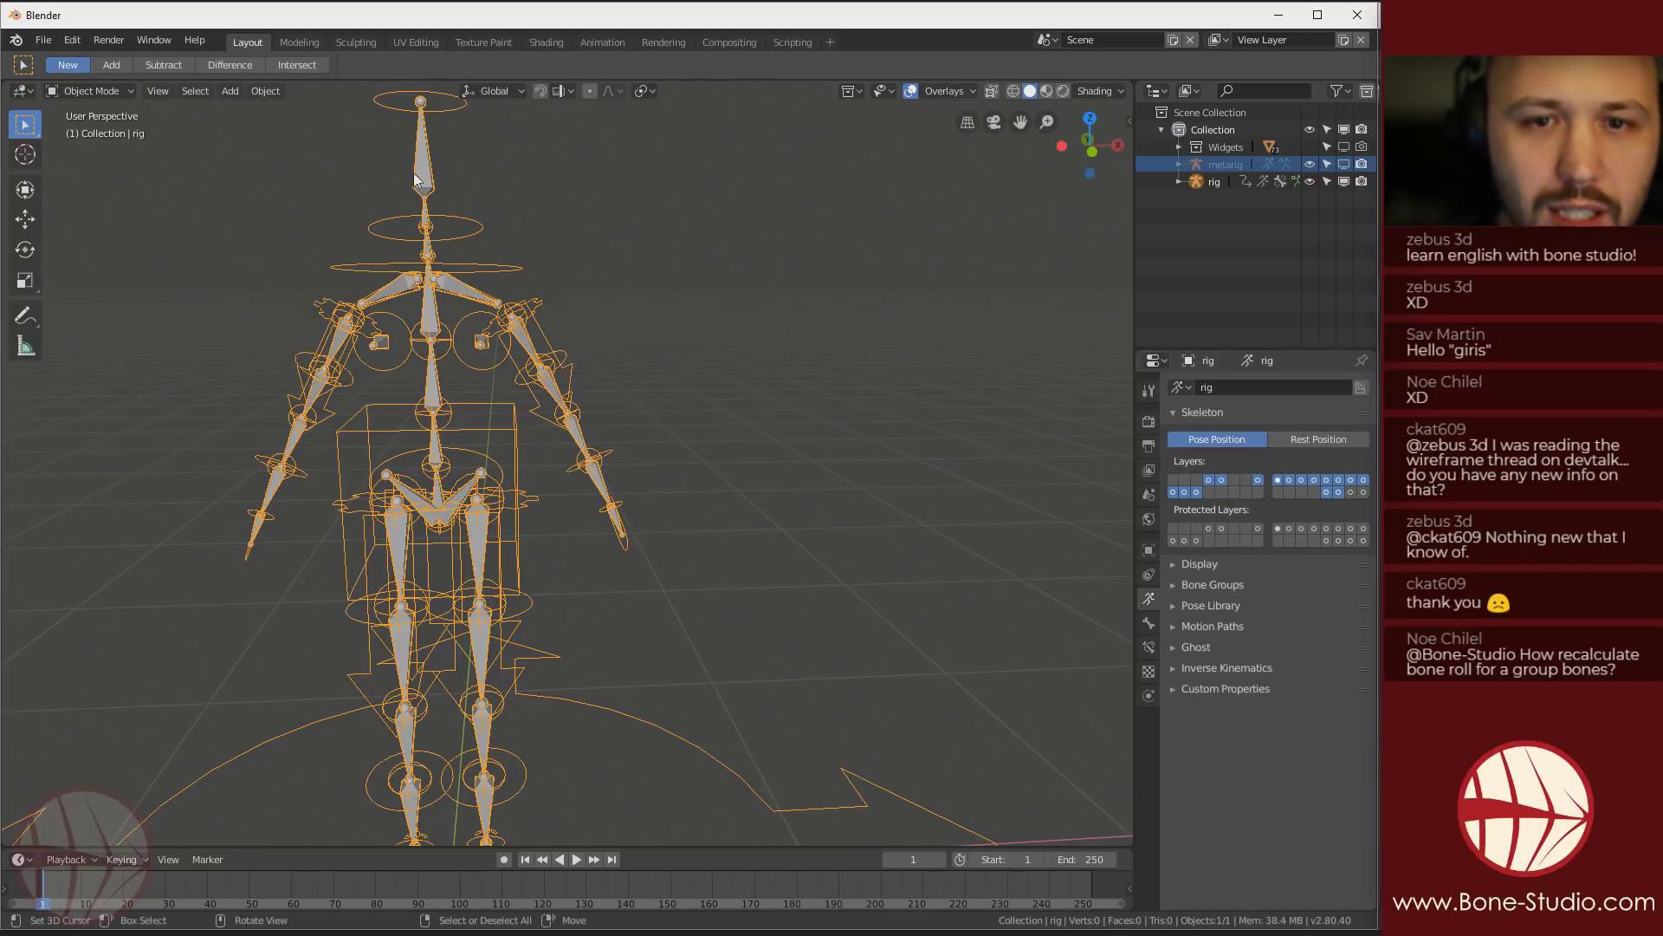
pyautogui.hotkey('ctrl', 'Tab')
pyautogui.click(431, 435)
# Inspect the deformation bones up close and try raising the left arm with the left hand IK control
pyautogui.click(627, 544)
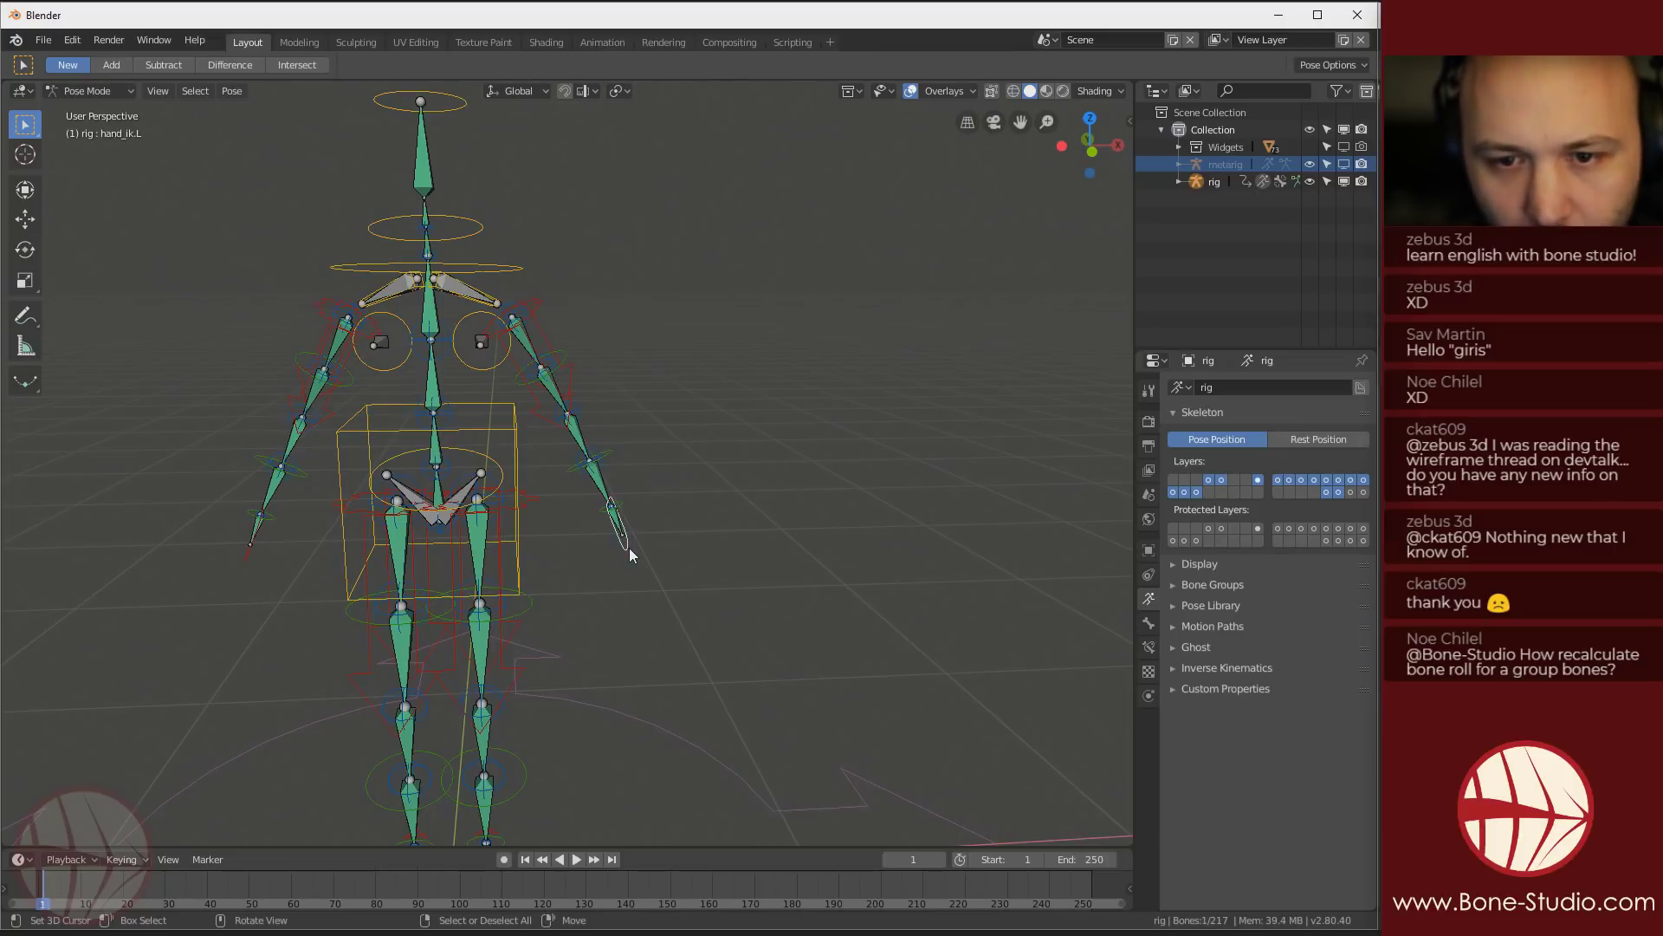
pyautogui.scroll(4, 449, 430)
pyautogui.keyDown('shift'); pyautogui.moveTo(482, 333); pyautogui.dragTo(603, 532, button='middle'); pyautogui.keyUp('shift')
pyautogui.scroll(1, 598, 528)
pyautogui.keyDown('shift'); pyautogui.moveTo(780, 646); pyautogui.dragTo(591, 286, button='middle'); pyautogui.keyUp('shift')
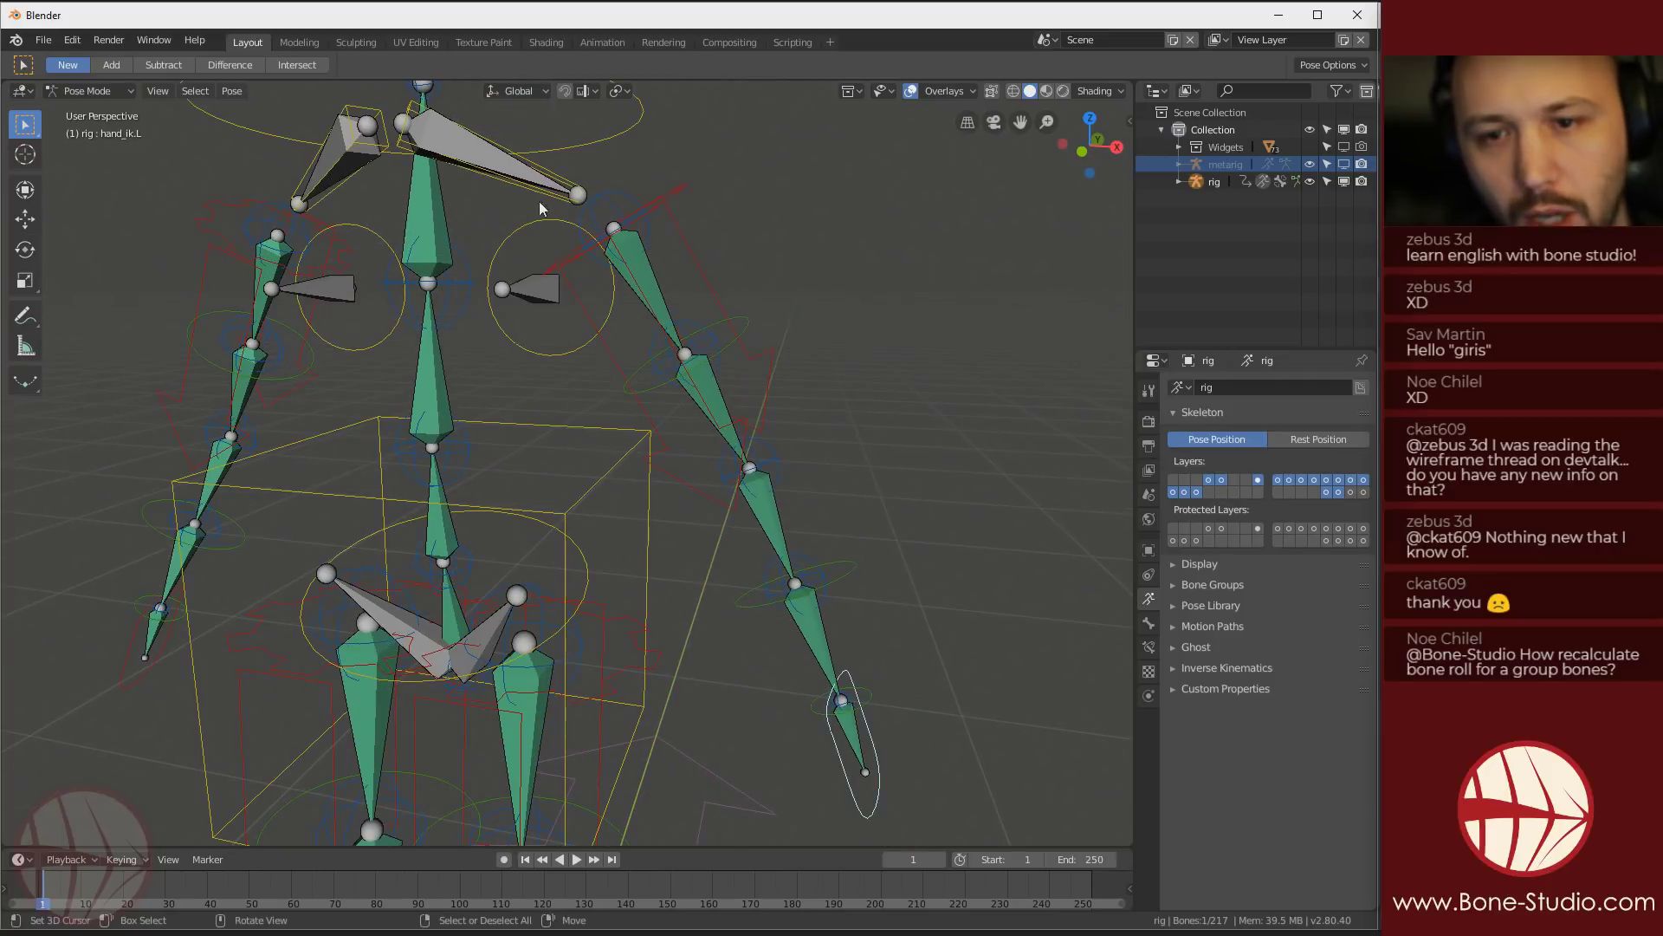
pyautogui.scroll(-4, 466, 420)
pyautogui.moveTo(465, 419); pyautogui.dragTo(614, 600, button='middle')
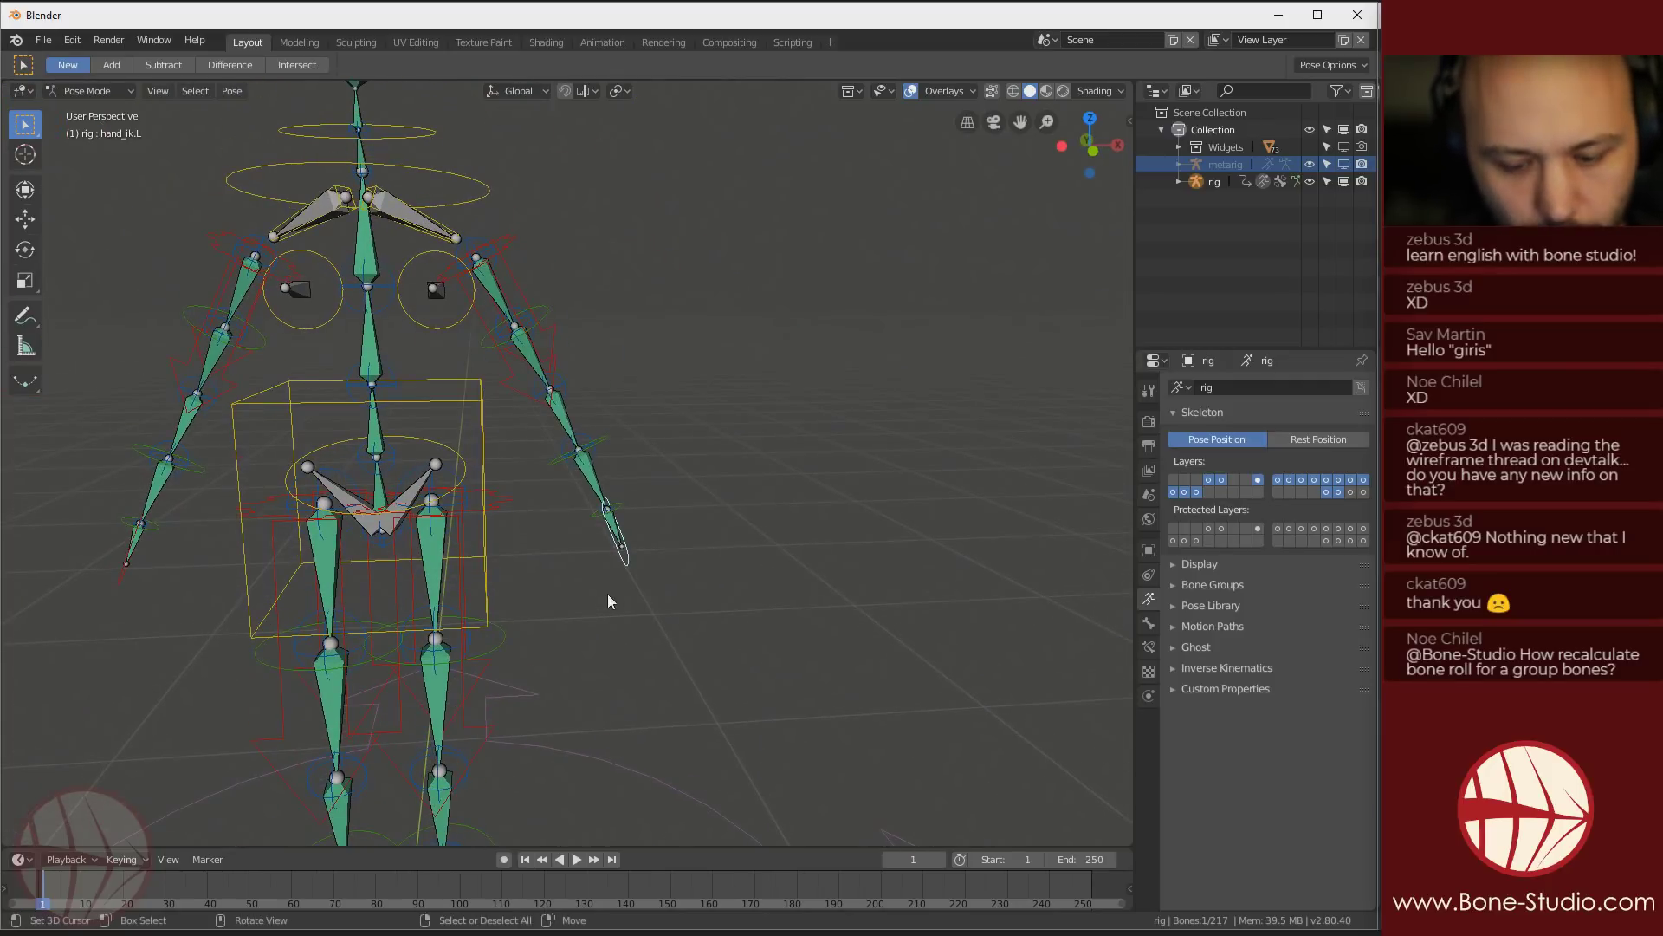
pyautogui.press('g')
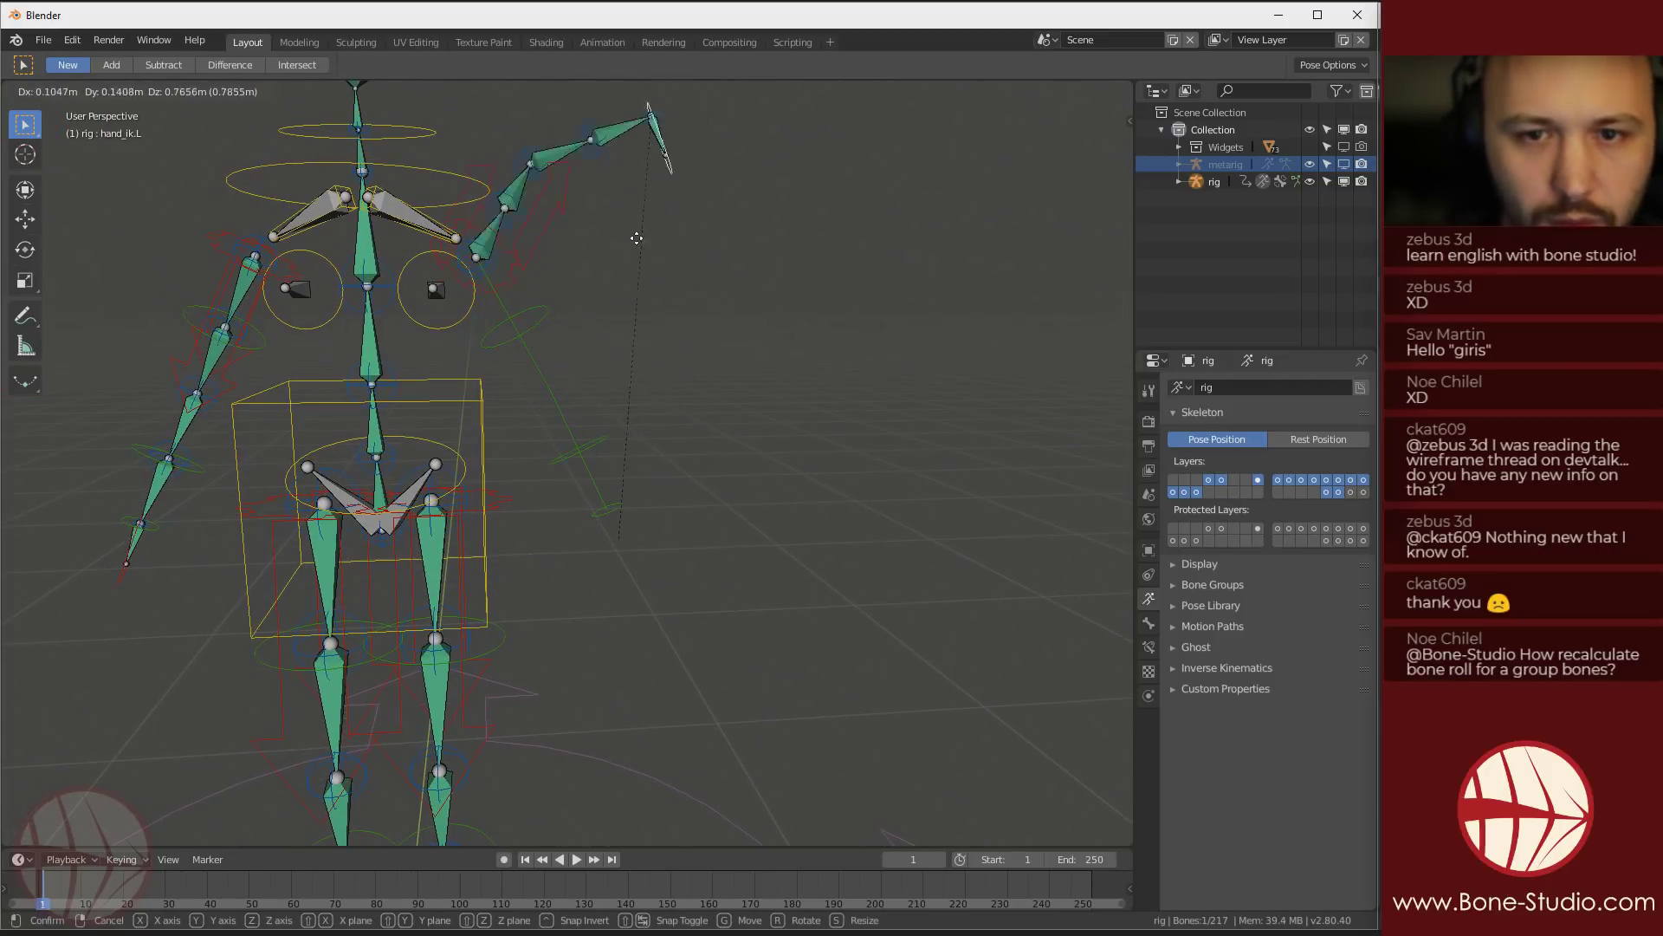
pyautogui.rightClick(728, 344)
pyautogui.moveTo(606, 427); pyautogui.dragTo(529, 411, button='middle')
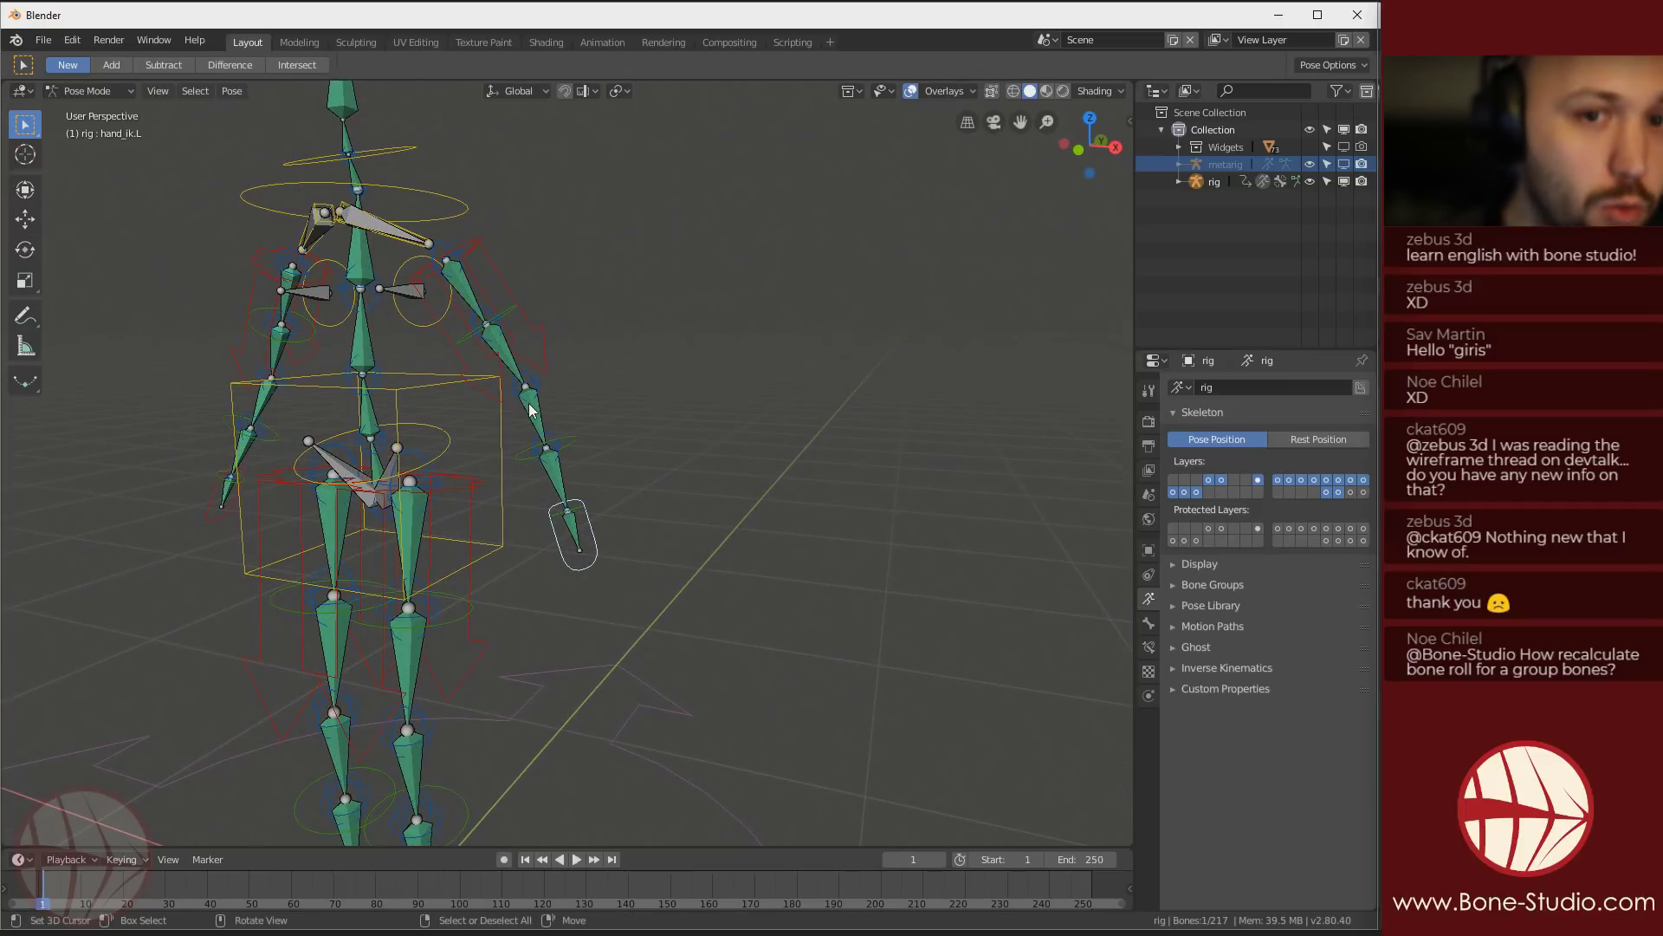
pyautogui.moveTo(446, 512); pyautogui.dragTo(526, 518, button='middle')
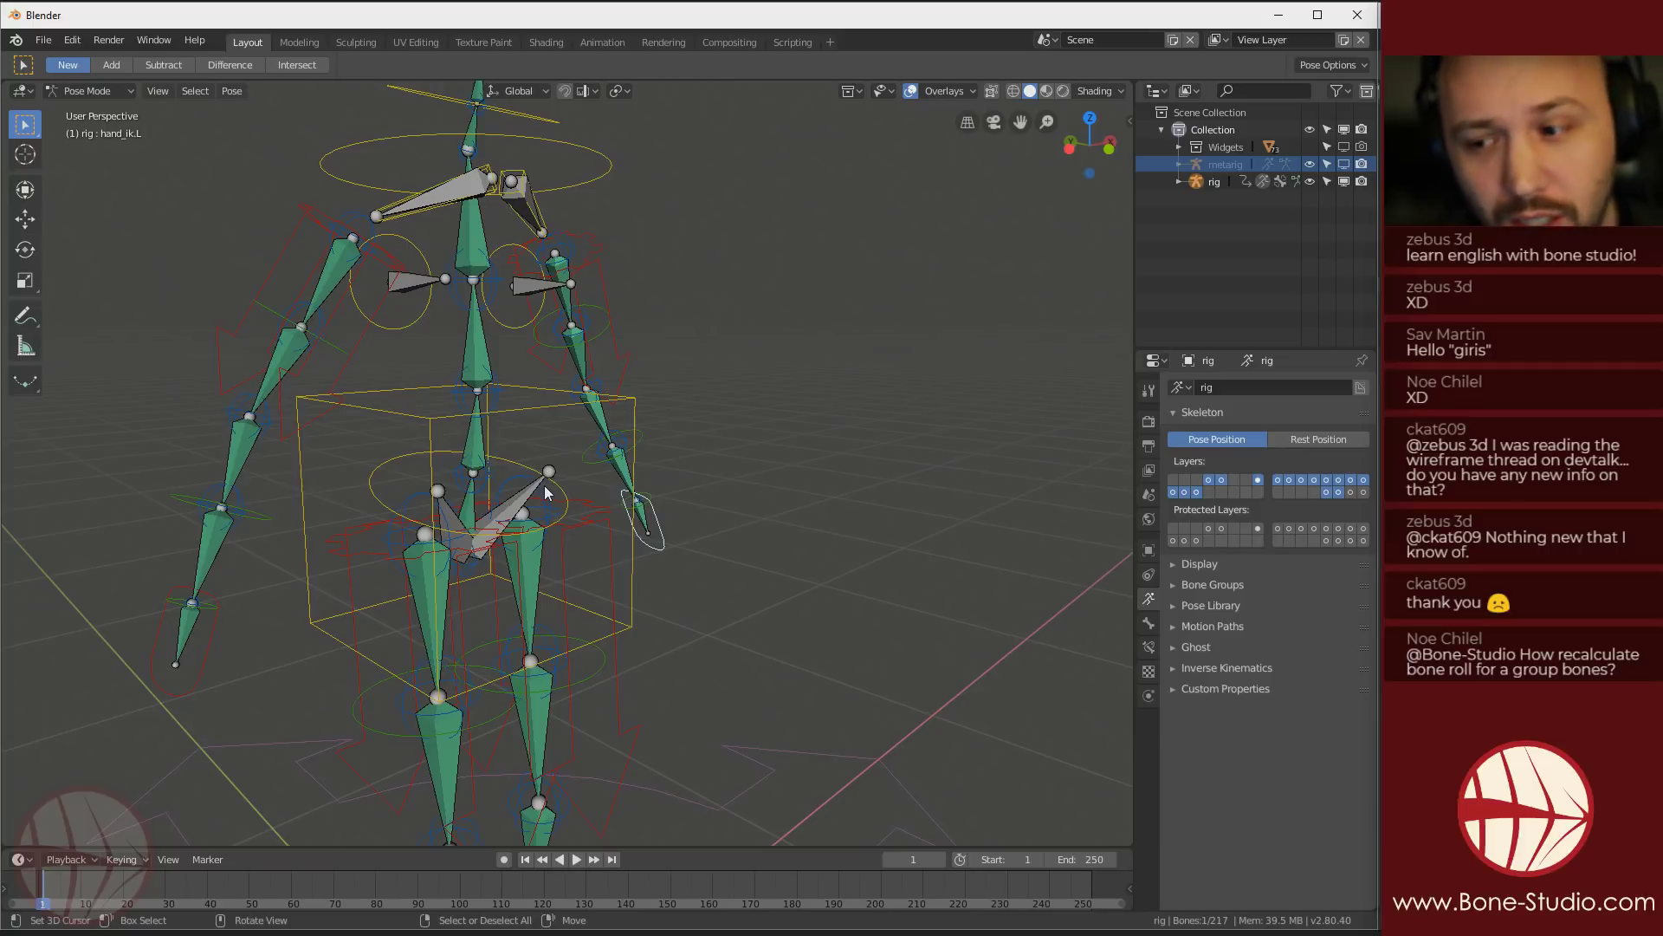
pyautogui.moveTo(548, 493); pyautogui.dragTo(364, 362, button='middle')
pyautogui.moveTo(364, 494); pyautogui.dragTo(406, 514, button='middle')
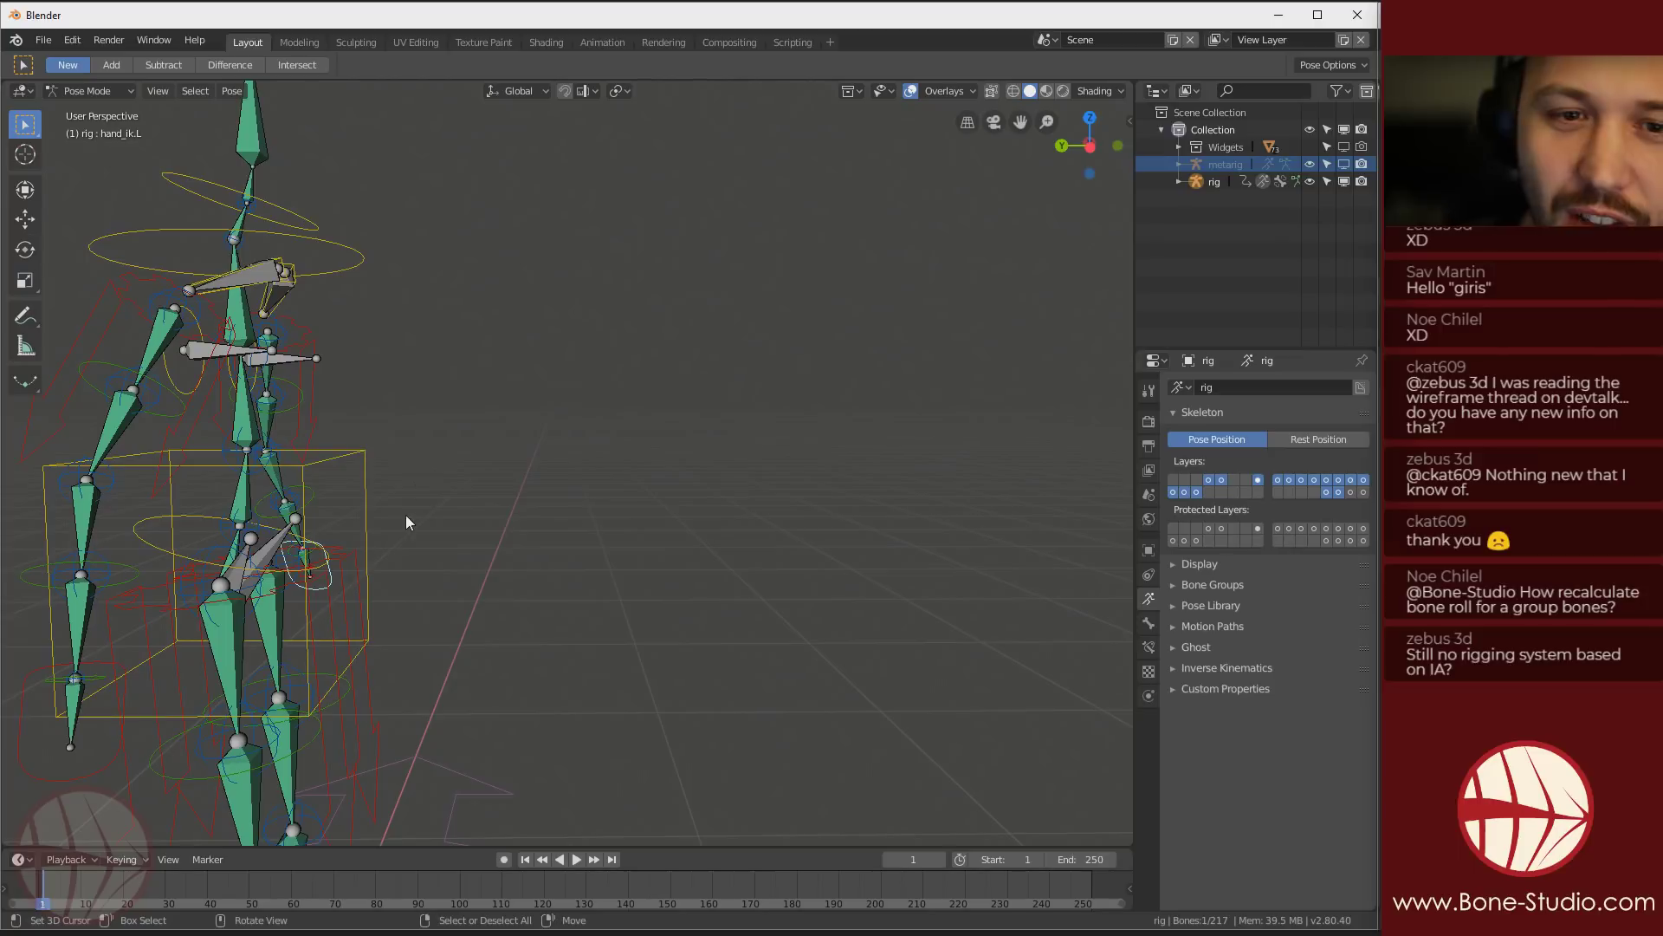
# Try bending the rig at the chest by rotating the chest control about the global X axis
pyautogui.click(335, 248)
pyautogui.moveTo(438, 368); pyautogui.dragTo(376, 395, button='middle')
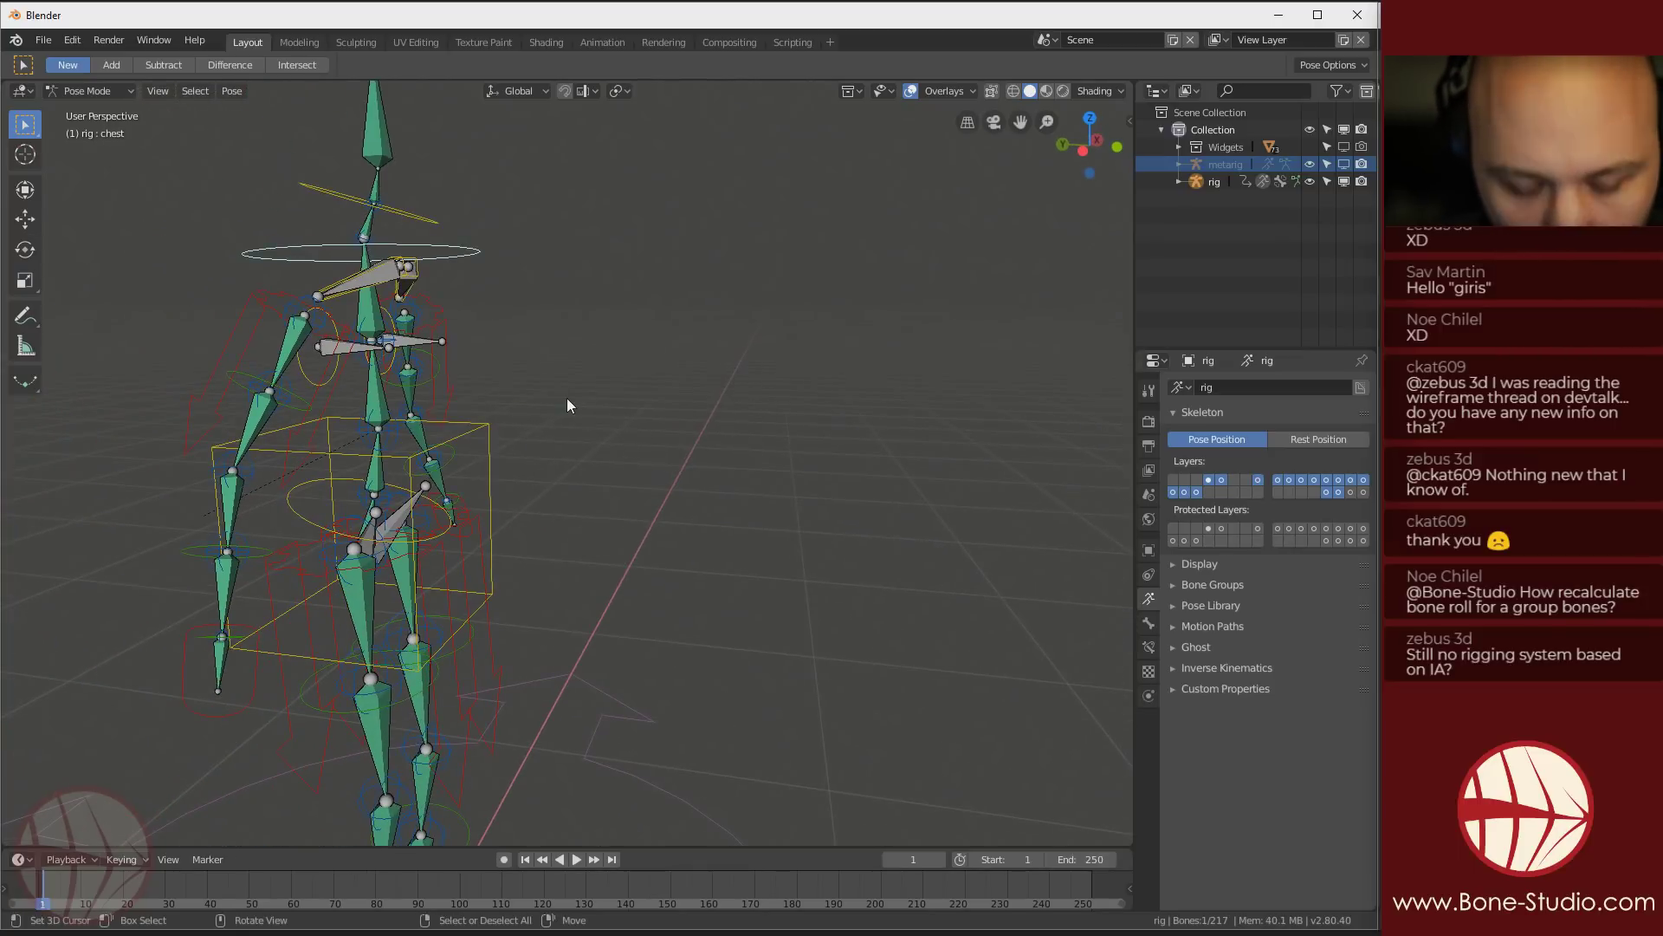
pyautogui.press('r')
pyautogui.press('x')
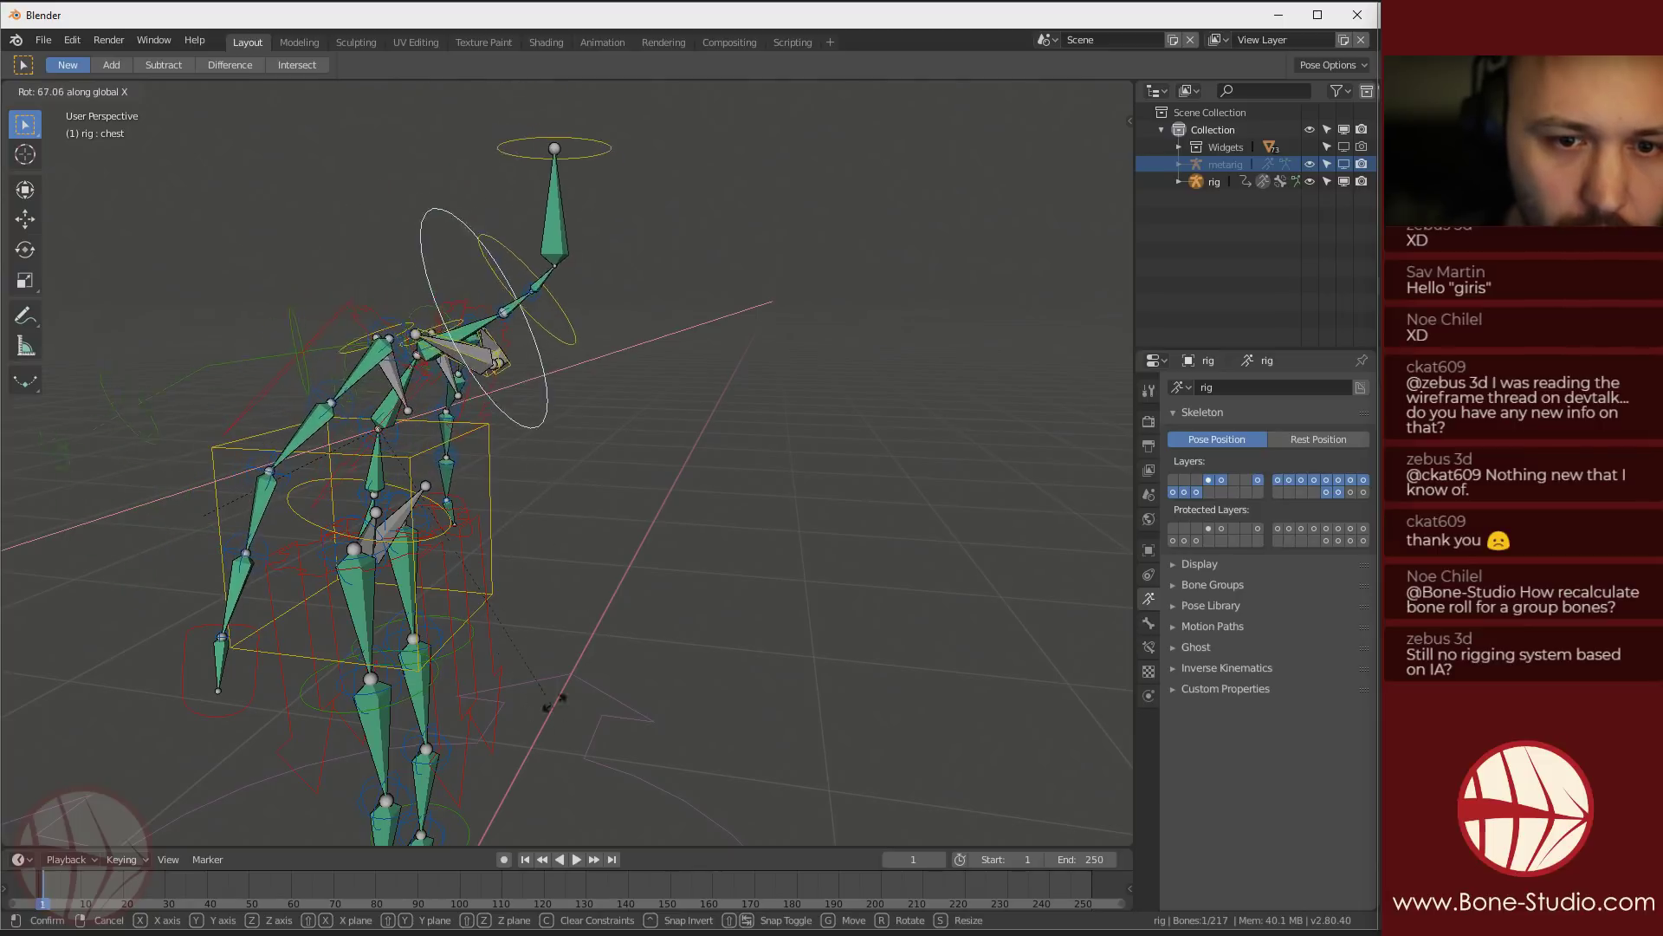
pyautogui.click(368, 744)
pyautogui.moveTo(392, 567); pyautogui.dragTo(357, 484, button='middle')
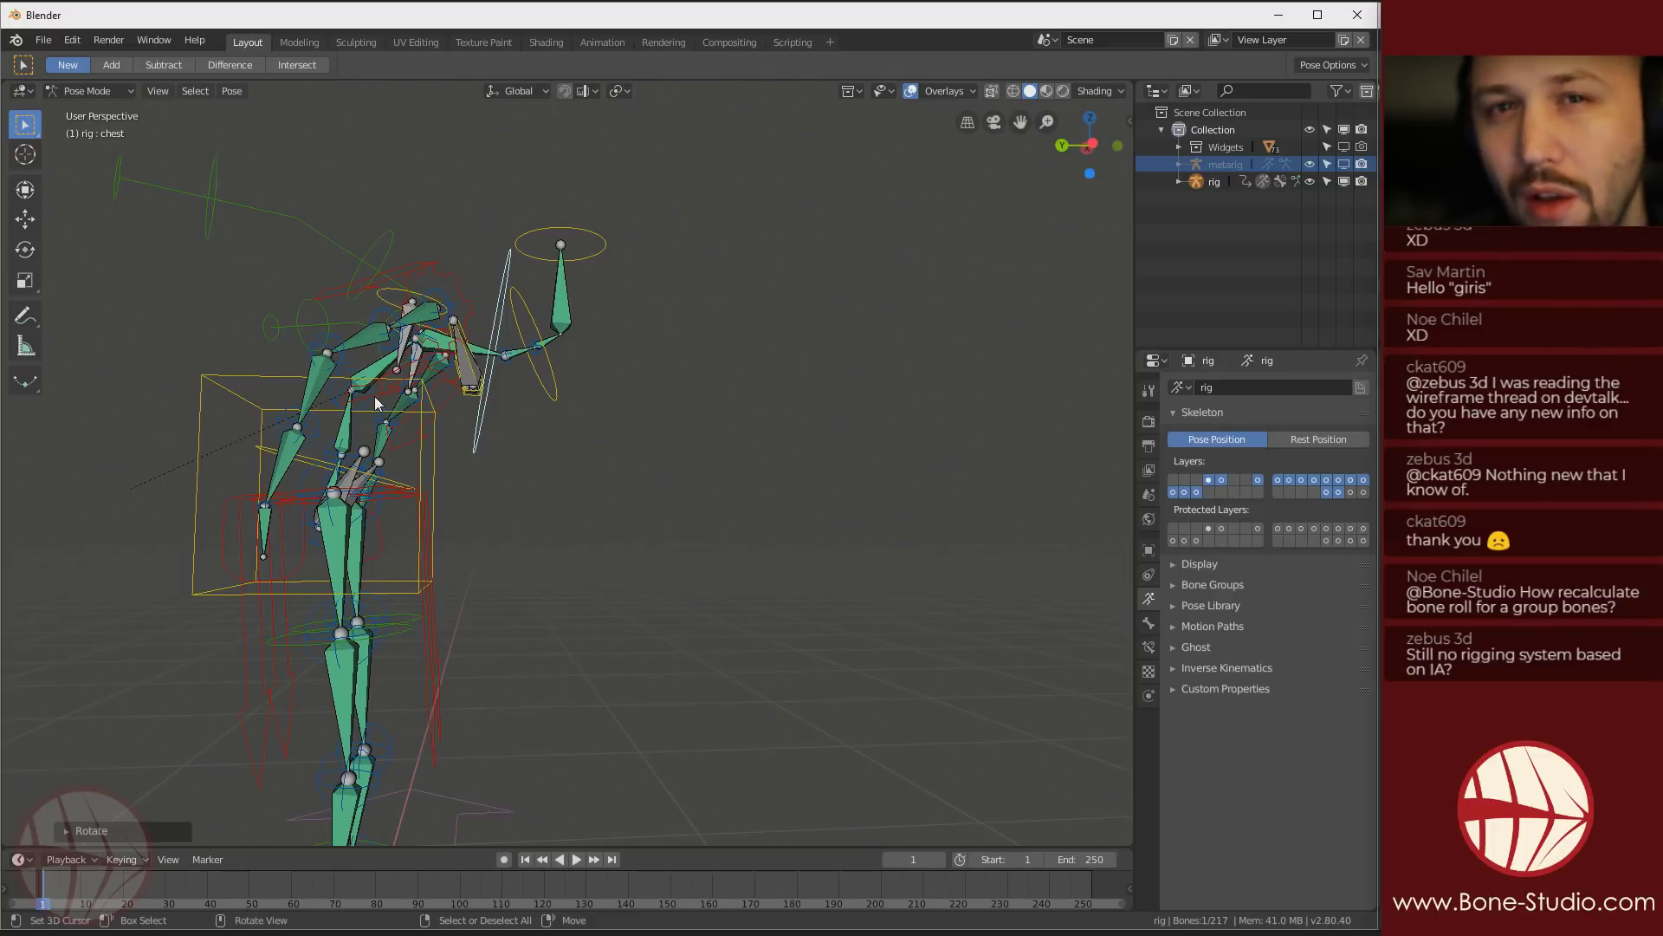
pyautogui.moveTo(386, 431); pyautogui.dragTo(501, 456, button='middle')
pyautogui.scroll(5, 493, 453)
# Select the tweak_spine.003 and tweak_spine.002 controls together and try moving them
pyautogui.rightClick(455, 403)
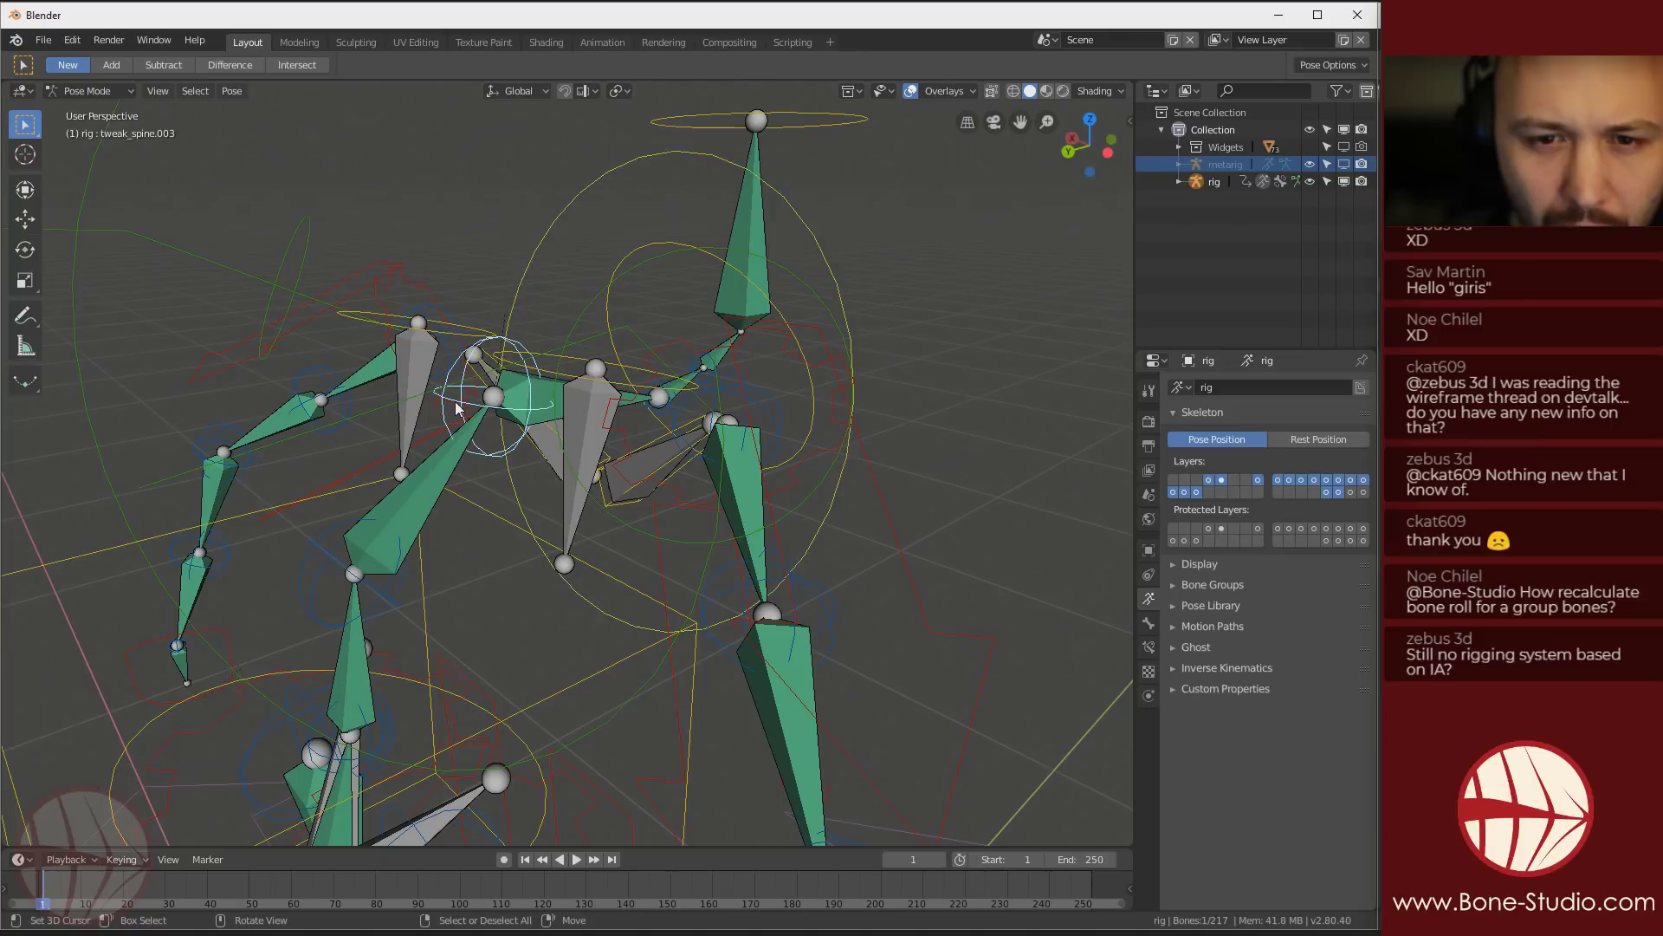
pyautogui.keyDown('shift'); pyautogui.rightClick(323, 561); pyautogui.keyUp('shift')
pyautogui.moveTo(381, 541); pyautogui.dragTo(347, 531, button='middle')
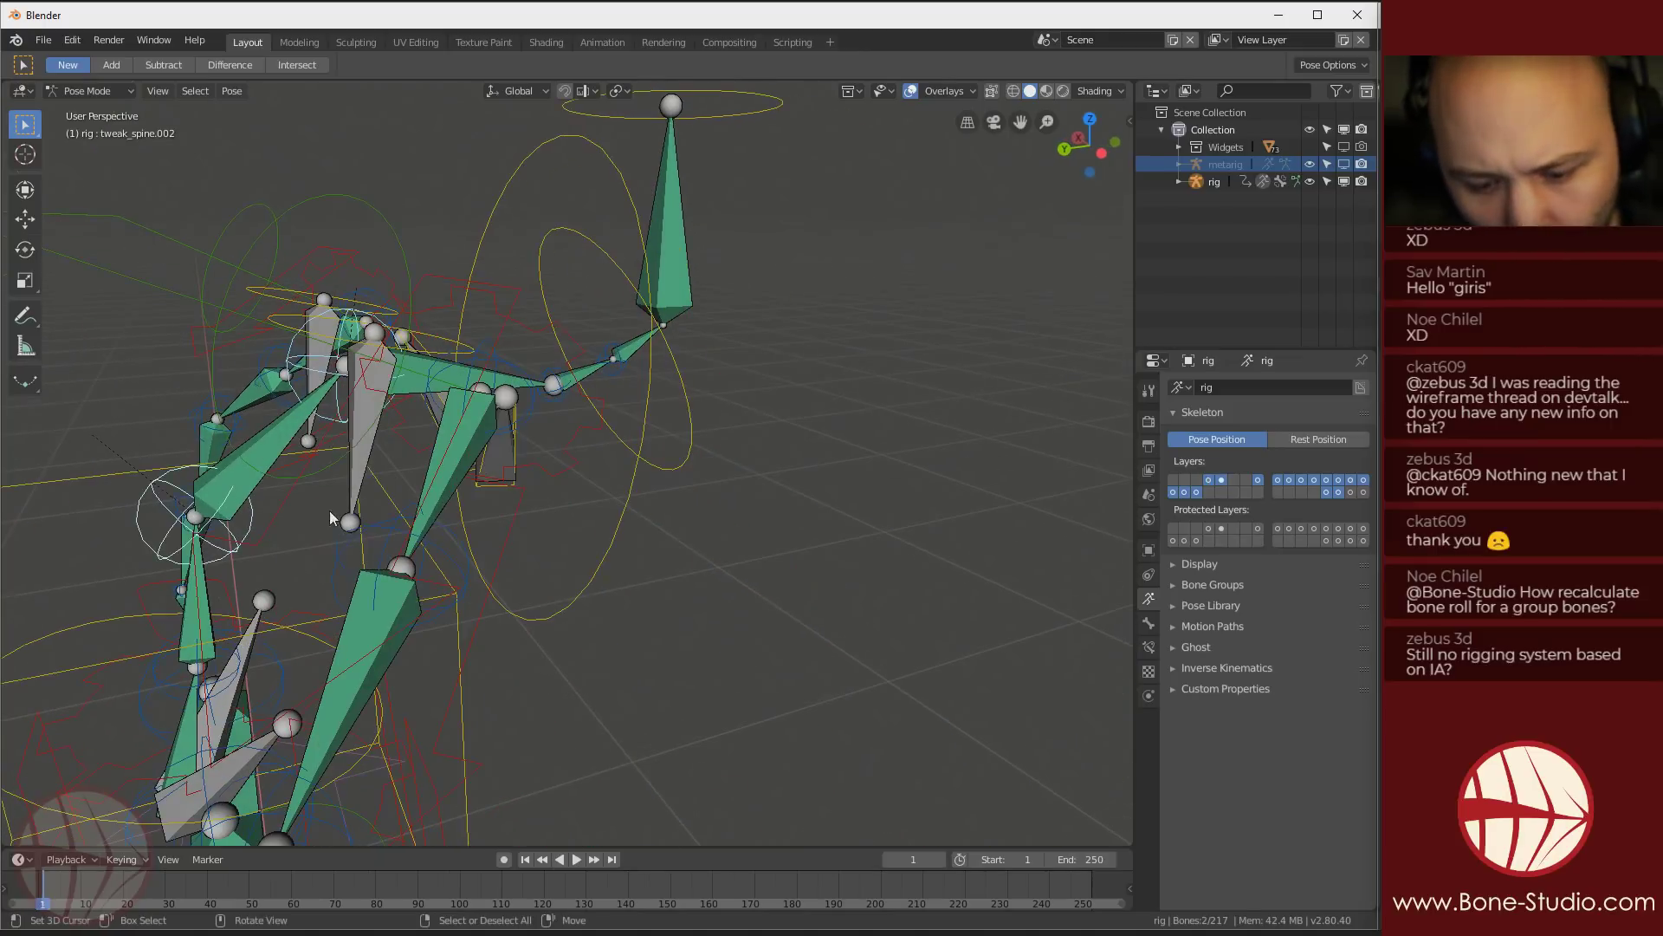
pyautogui.press('g')
pyautogui.rightClick(274, 429)
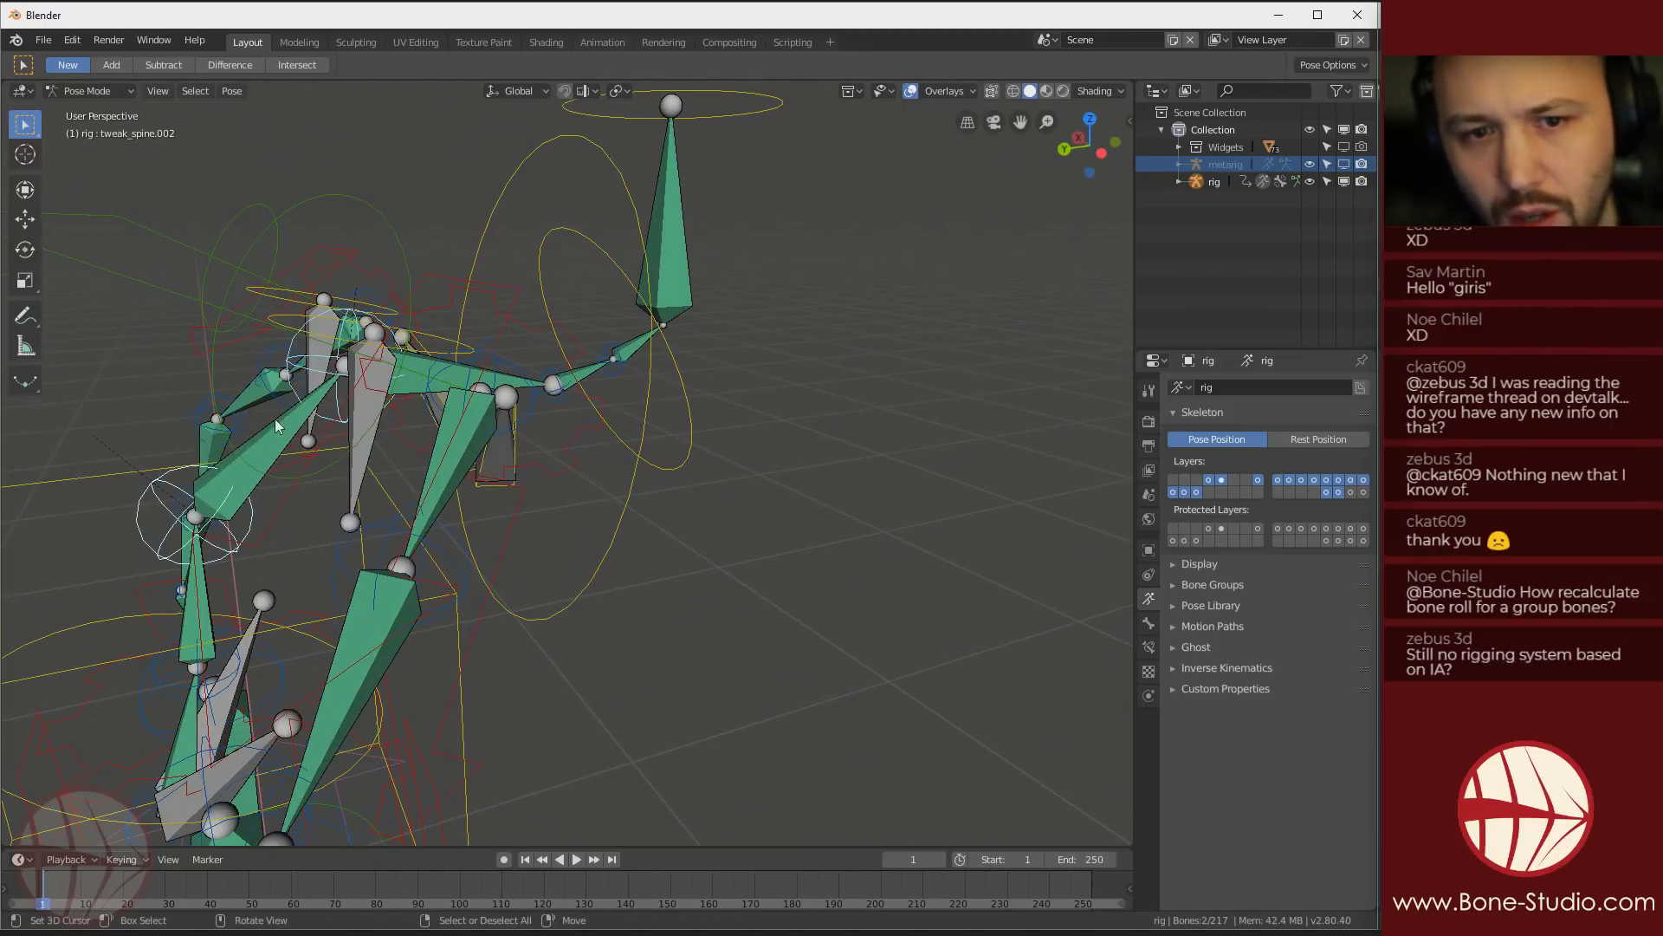
# Try rotating the tweak_spine.003 control freely and about the X axis, and try moving it
pyautogui.rightClick(305, 357)
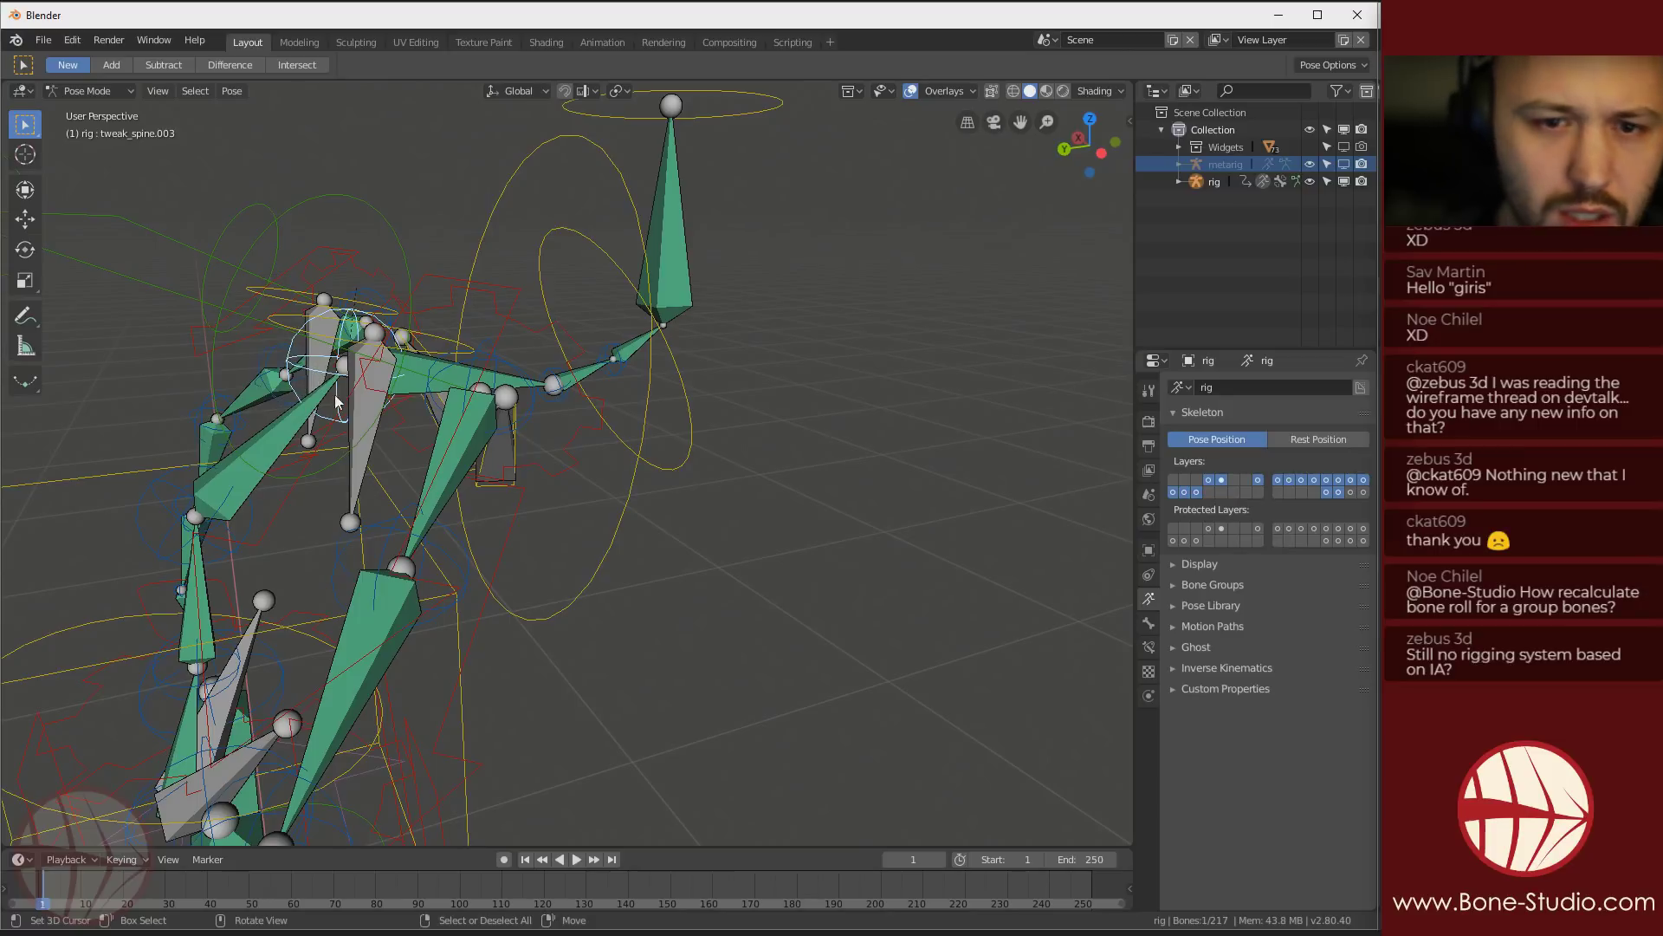
pyautogui.press('r')
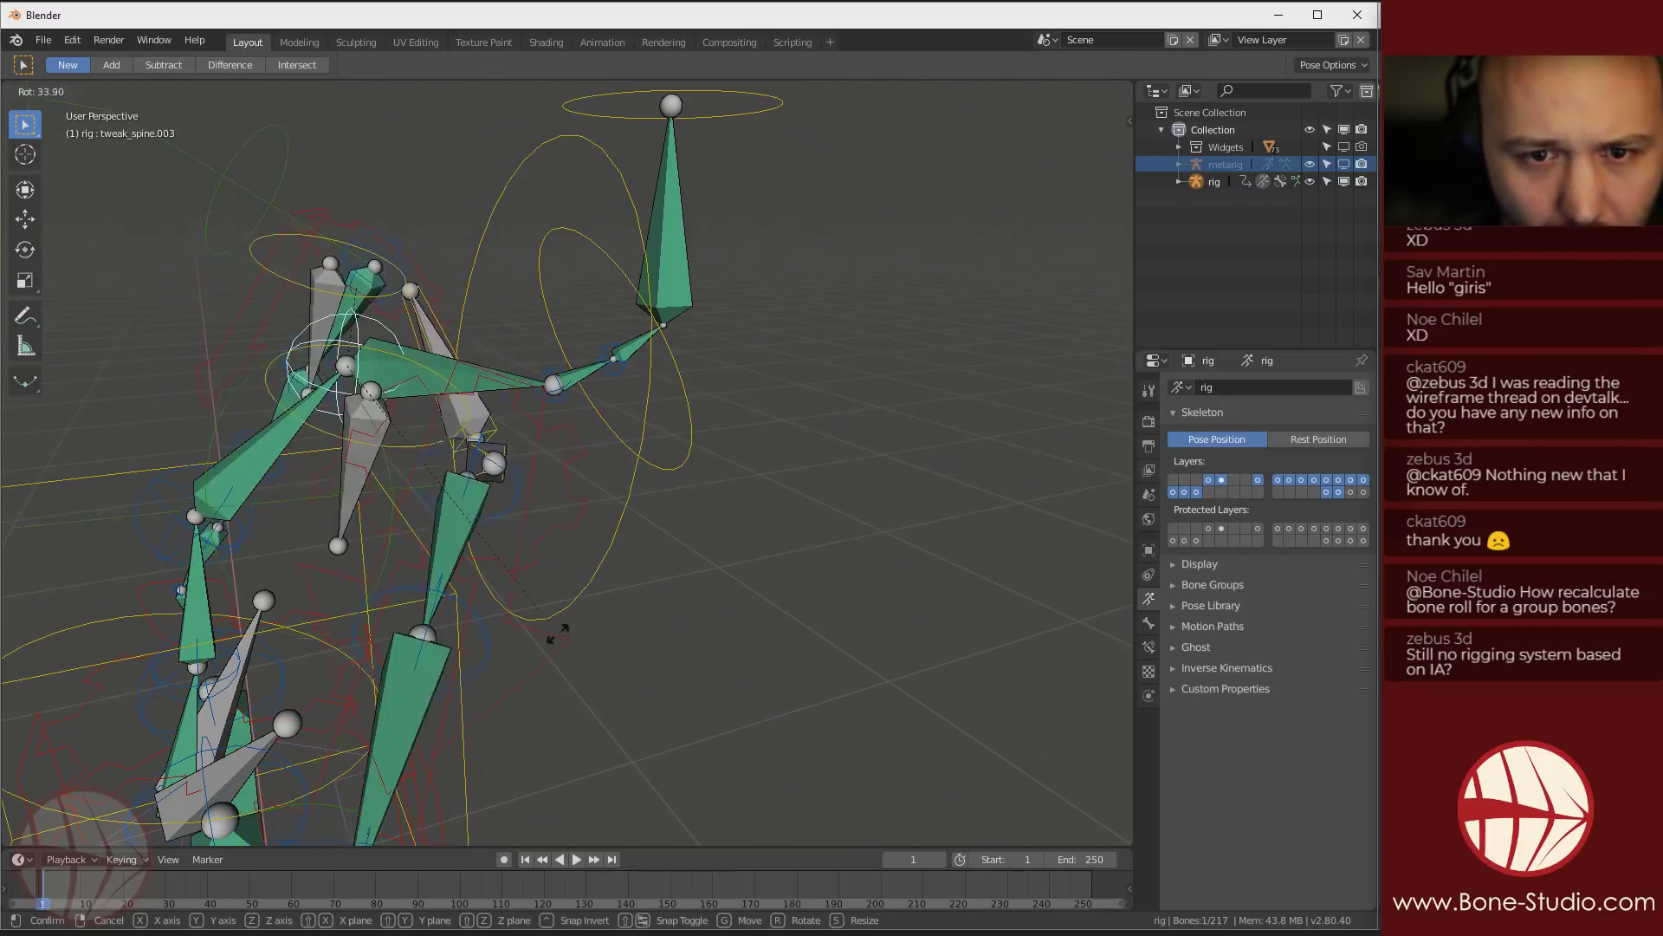
pyautogui.click(392, 470)
pyautogui.moveTo(392, 469); pyautogui.dragTo(475, 424, button='middle')
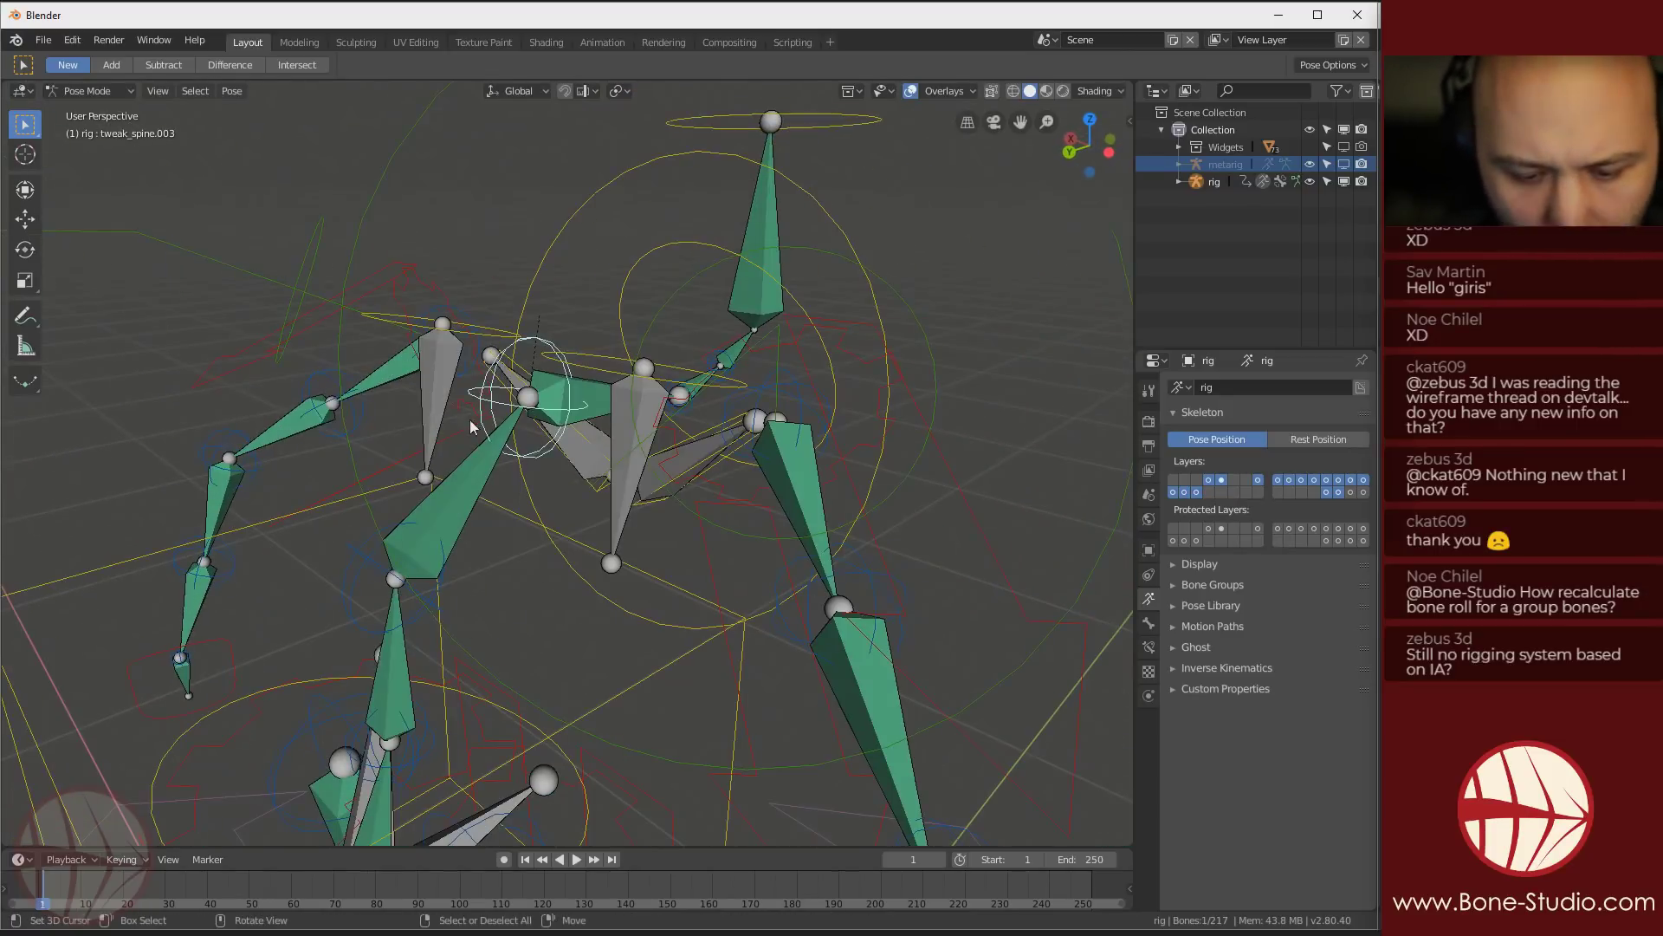
pyautogui.press('r')
pyautogui.press('x')
pyautogui.rightClick(559, 467)
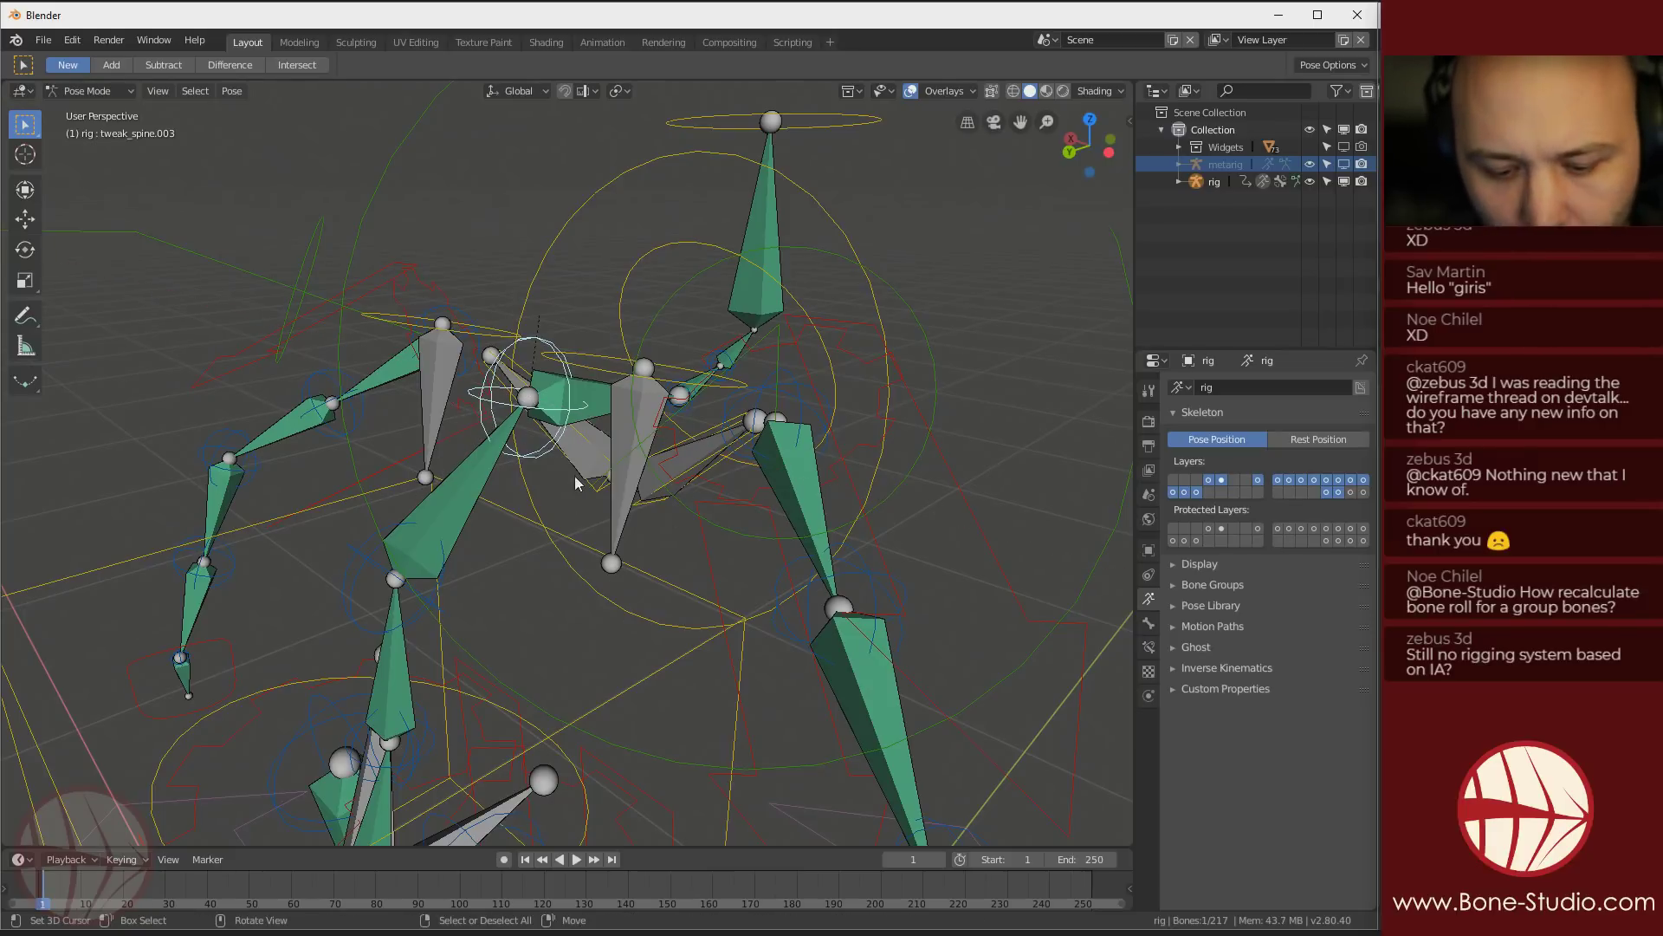
pyautogui.press('g')
pyautogui.rightClick(556, 503)
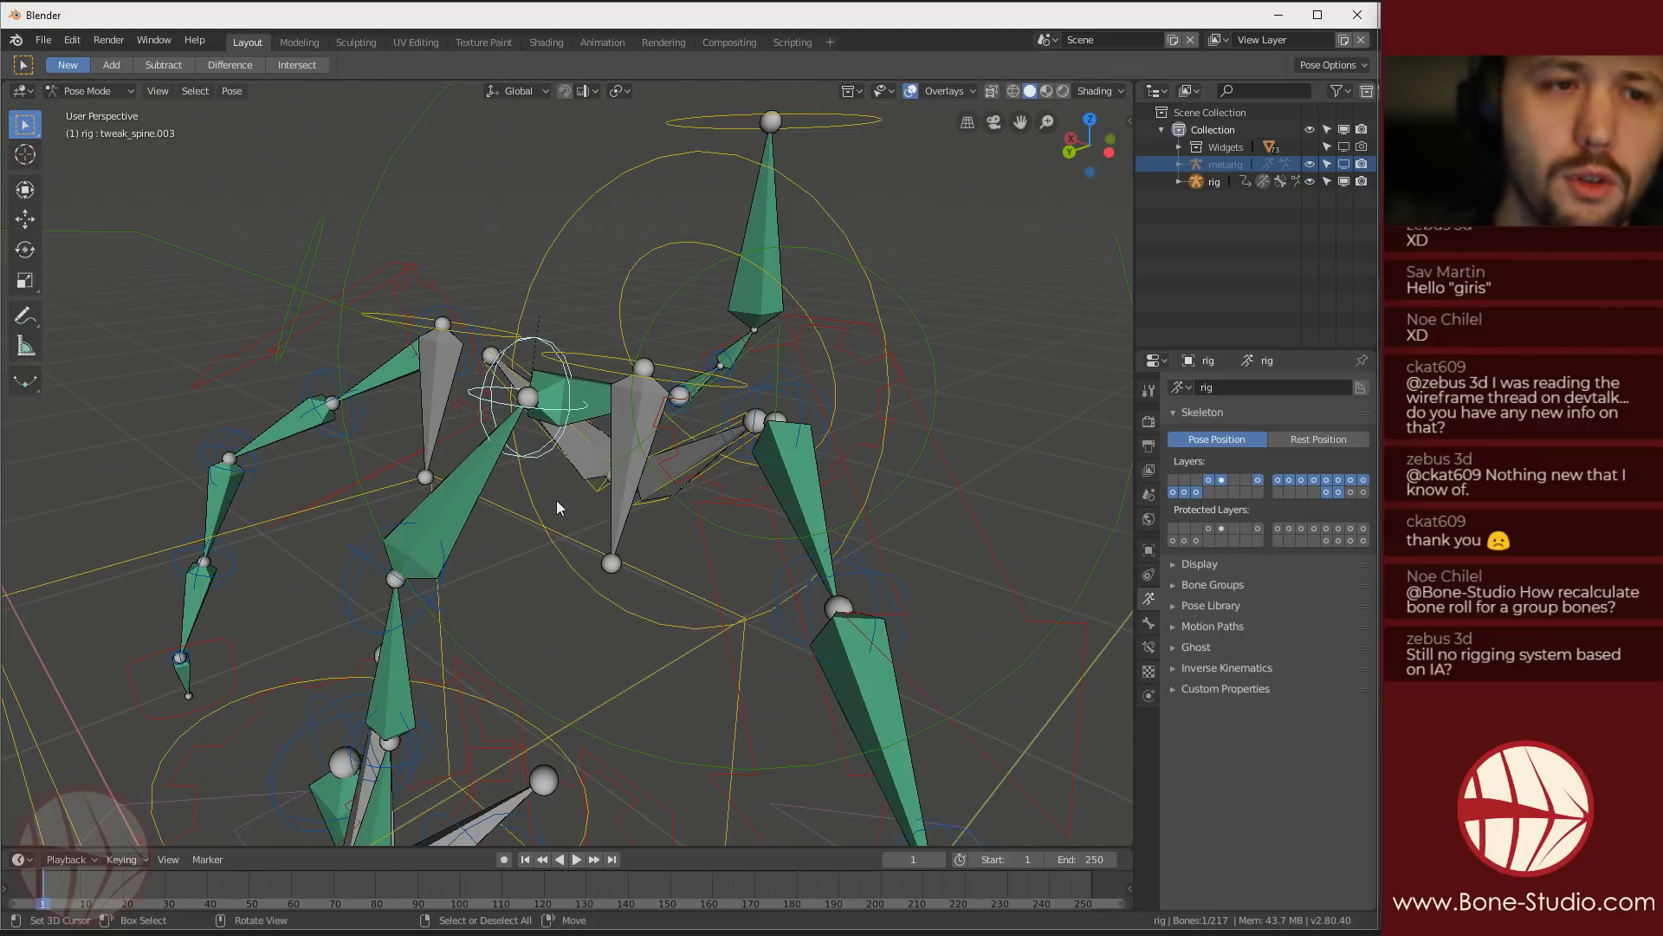
# Undo the spine tweak and chest rotations, going back to the selection of the left hand IK control
pyautogui.hotkey('ctrl', 'z')
pyautogui.hotkey('ctrl', 'z')
pyautogui.hotkey('ctrl', 'z')
pyautogui.hotkey('ctrl', 'z')
pyautogui.hotkey('ctrl', 'z')
pyautogui.hotkey('ctrl', 'z')
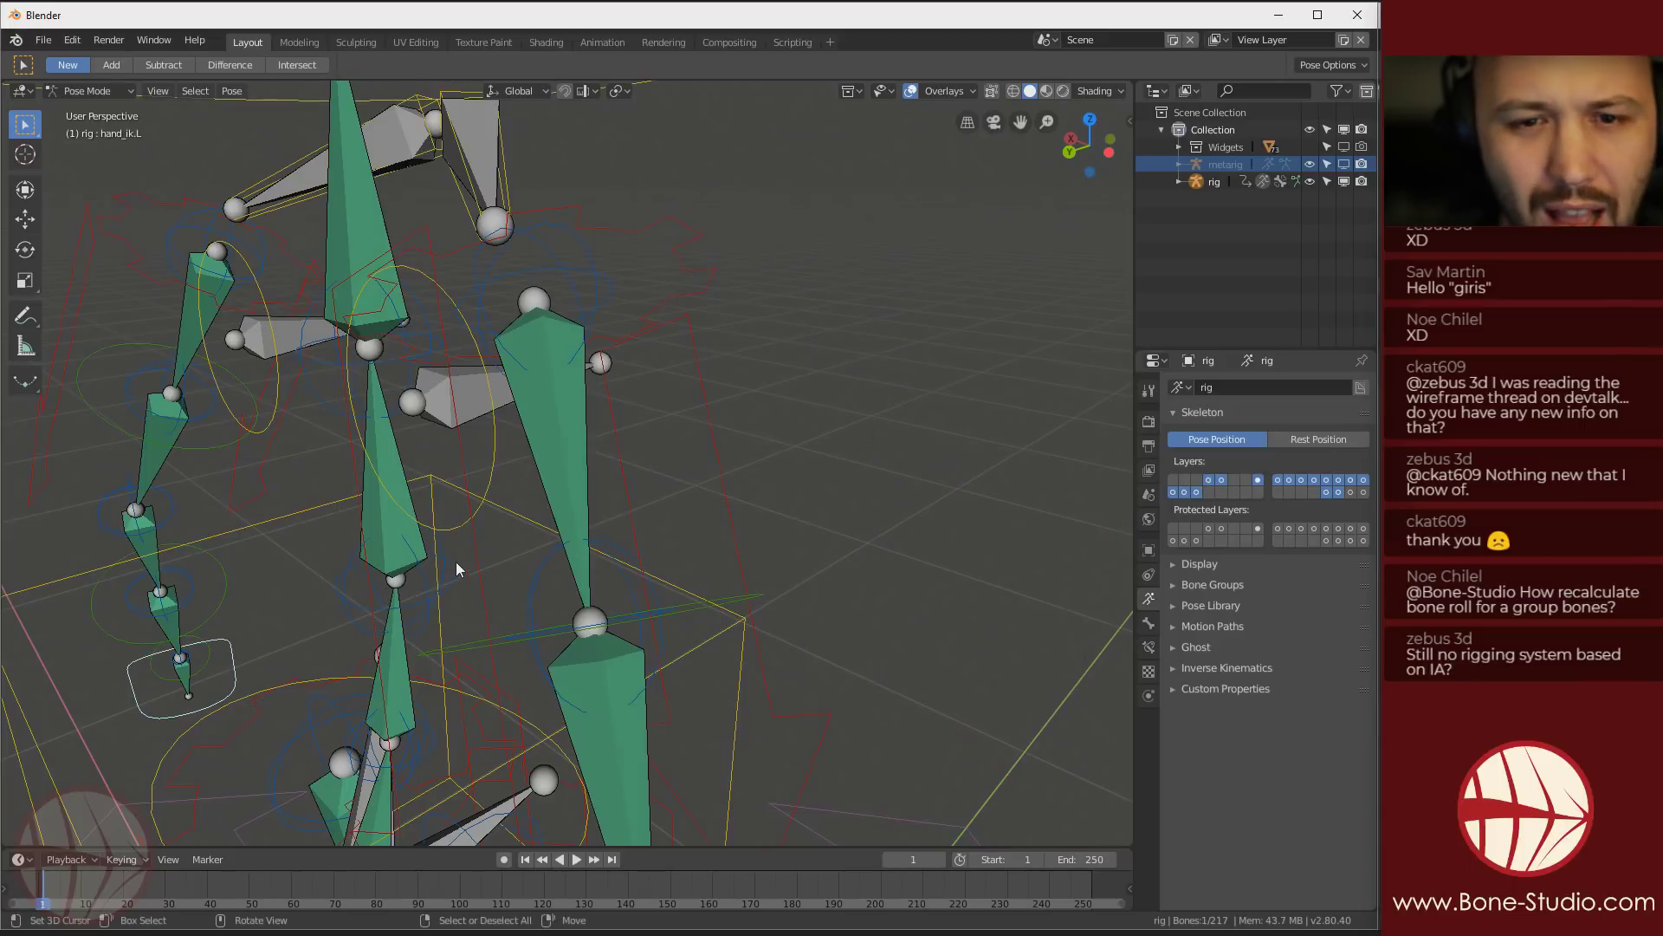
# Examine the chest, hips and spine tweak controls by selecting them one after another and viewing the torso from several sides
pyautogui.scroll(-6, 459, 568)
pyautogui.moveTo(580, 540); pyautogui.dragTo(695, 488, button='middle')
pyautogui.scroll(5, 680, 416)
pyautogui.scroll(-2, 687, 340)
pyautogui.keyDown('shift'); pyautogui.moveTo(785, 232); pyautogui.dragTo(730, 264, button='middle'); pyautogui.keyUp('shift')
pyautogui.rightClick(842, 180)
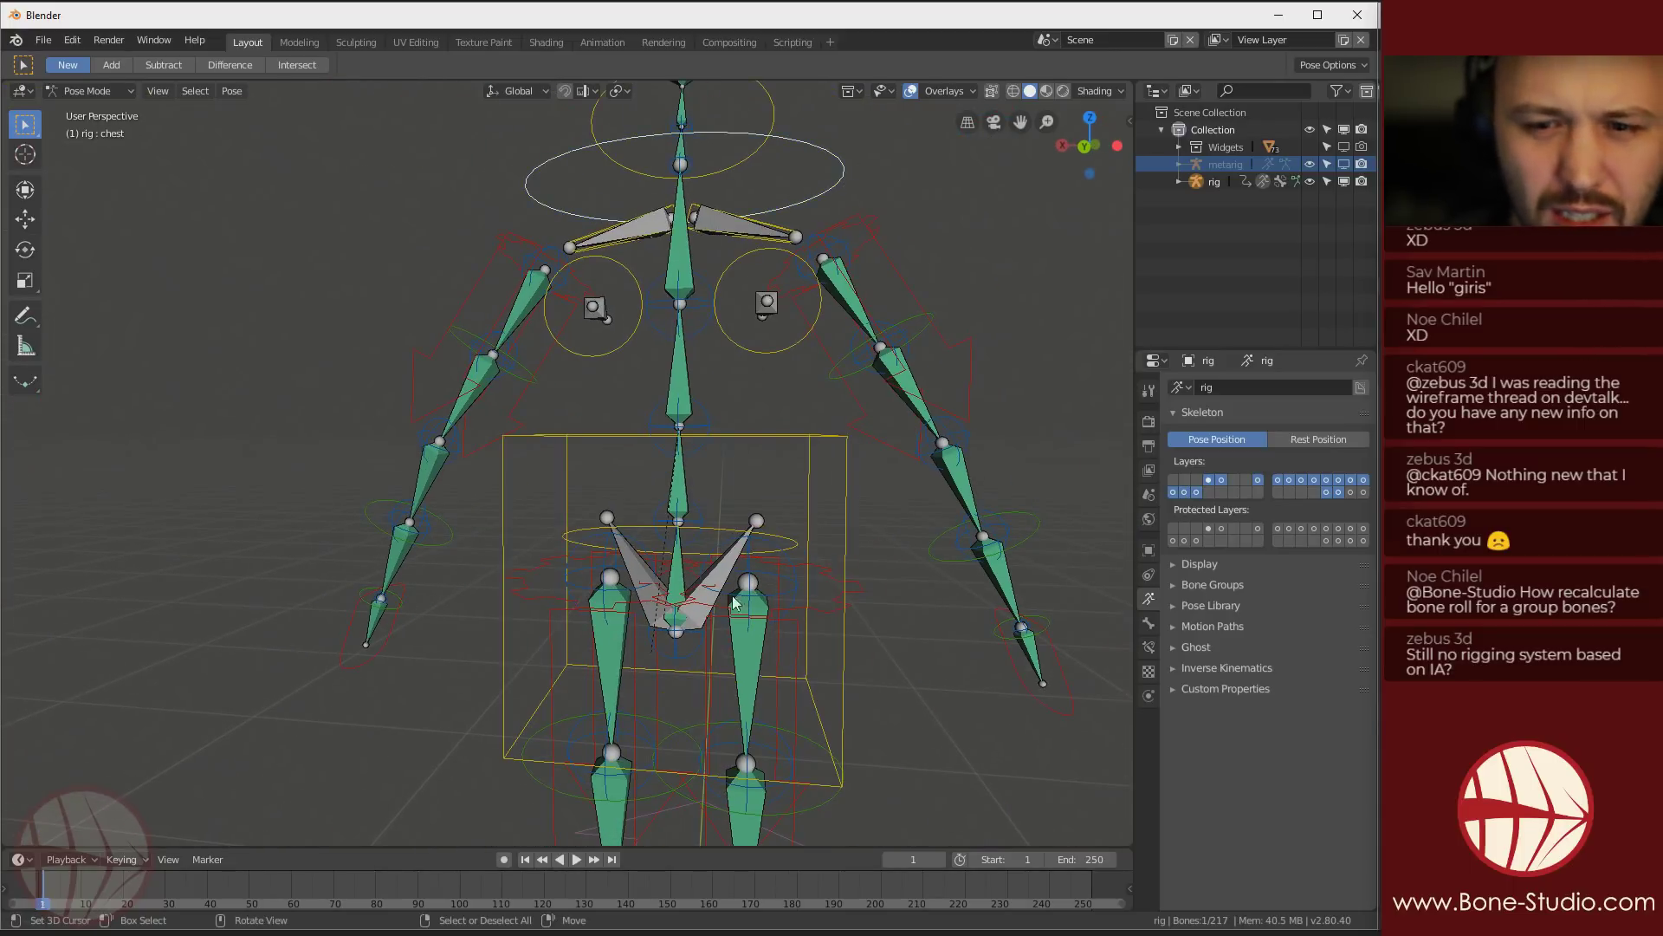
pyautogui.rightClick(797, 550)
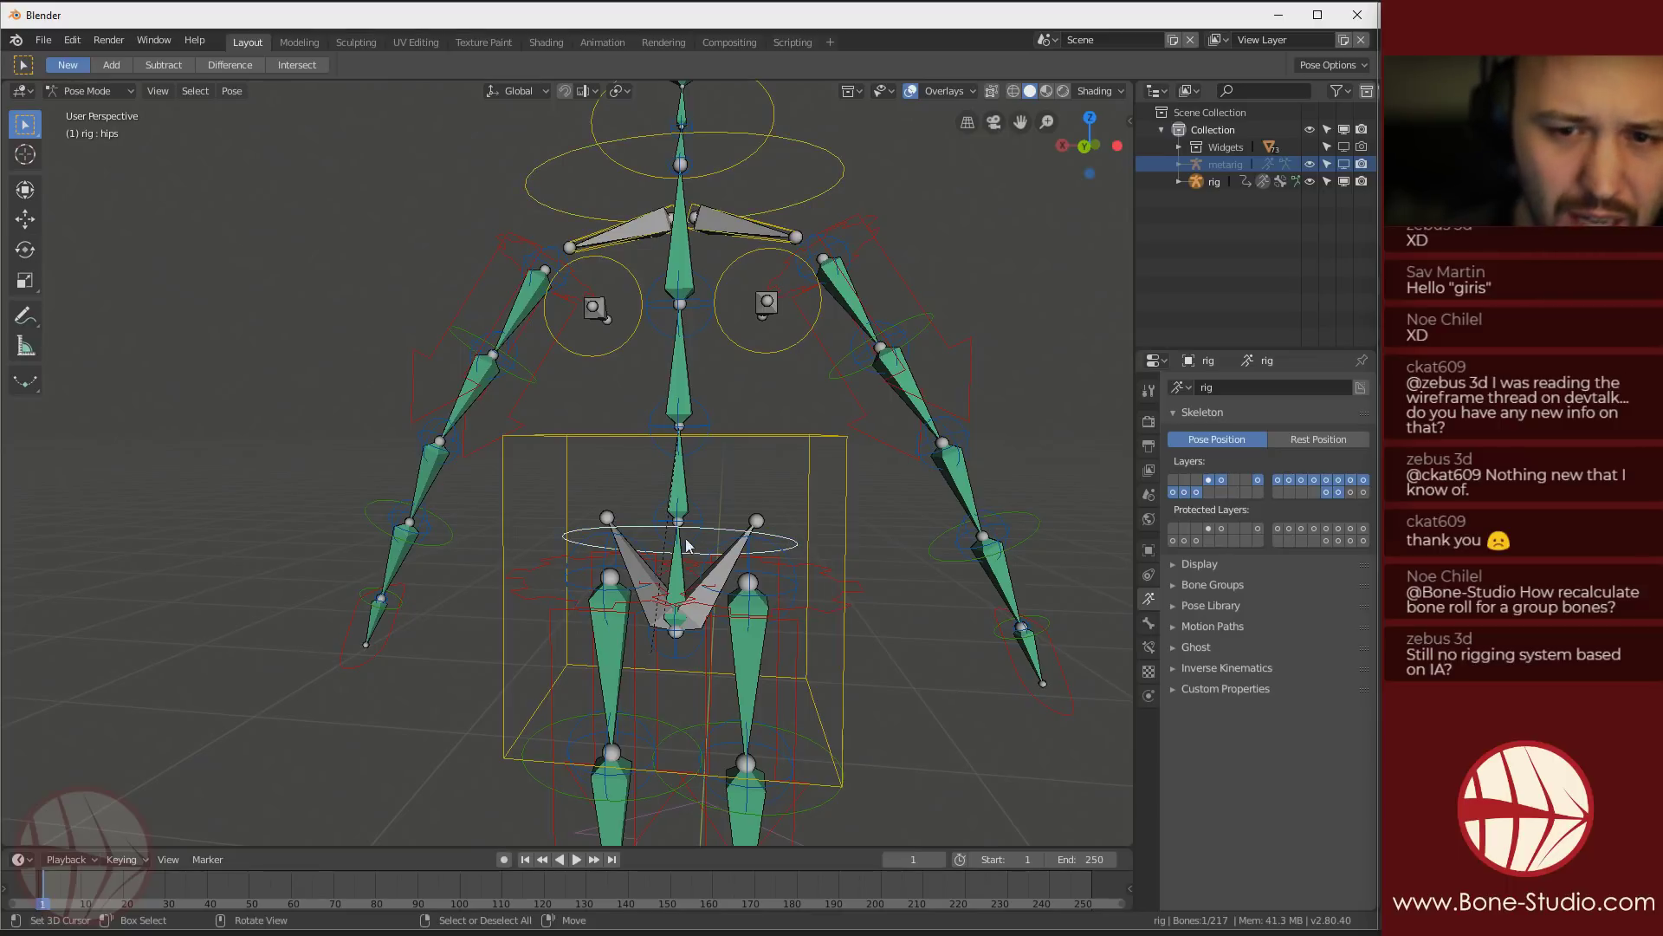
pyautogui.rightClick(706, 425)
pyautogui.rightClick(705, 422)
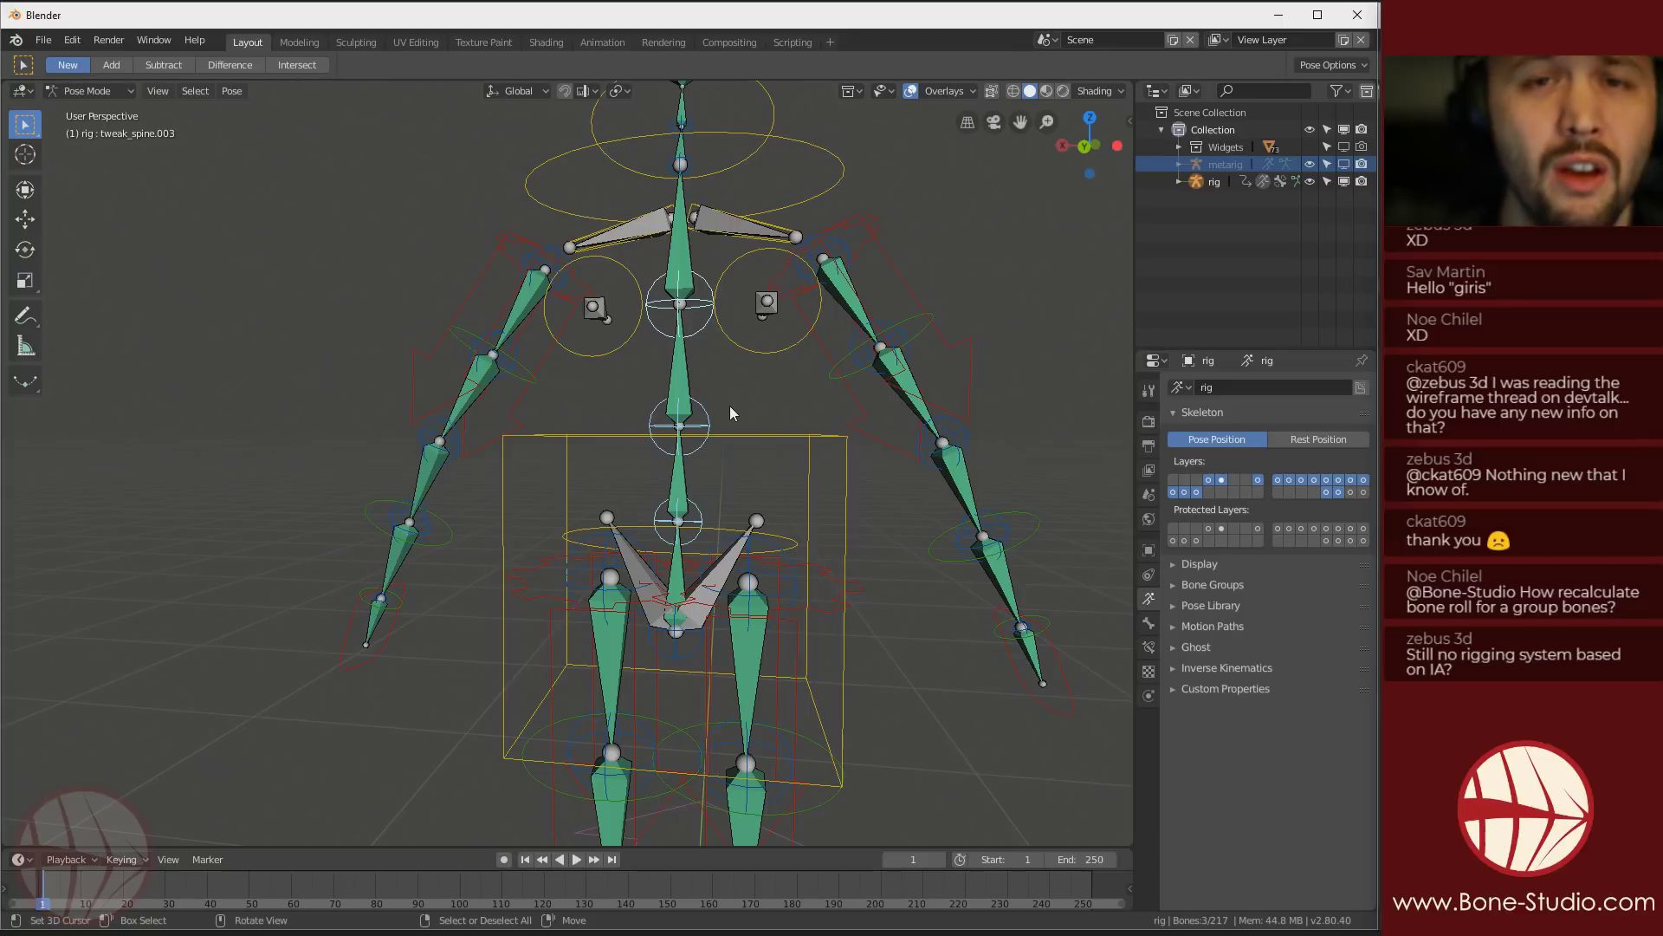
pyautogui.moveTo(730, 406); pyautogui.dragTo(591, 551, button='middle')
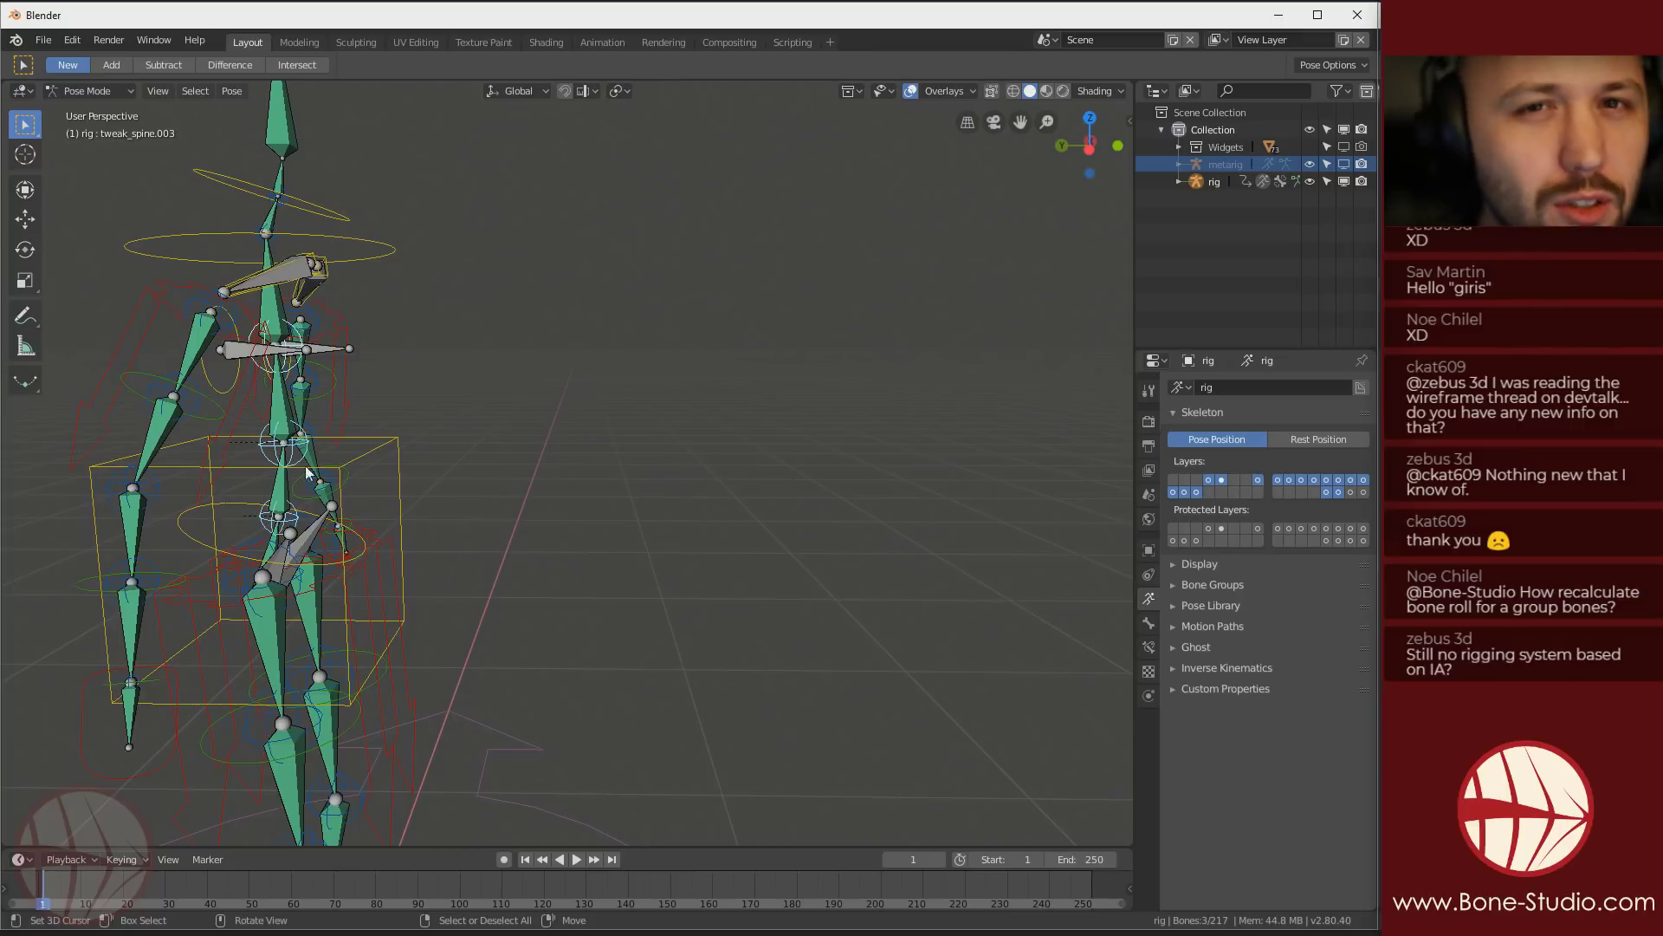
pyautogui.moveTo(414, 579); pyautogui.dragTo(383, 537, button='middle')
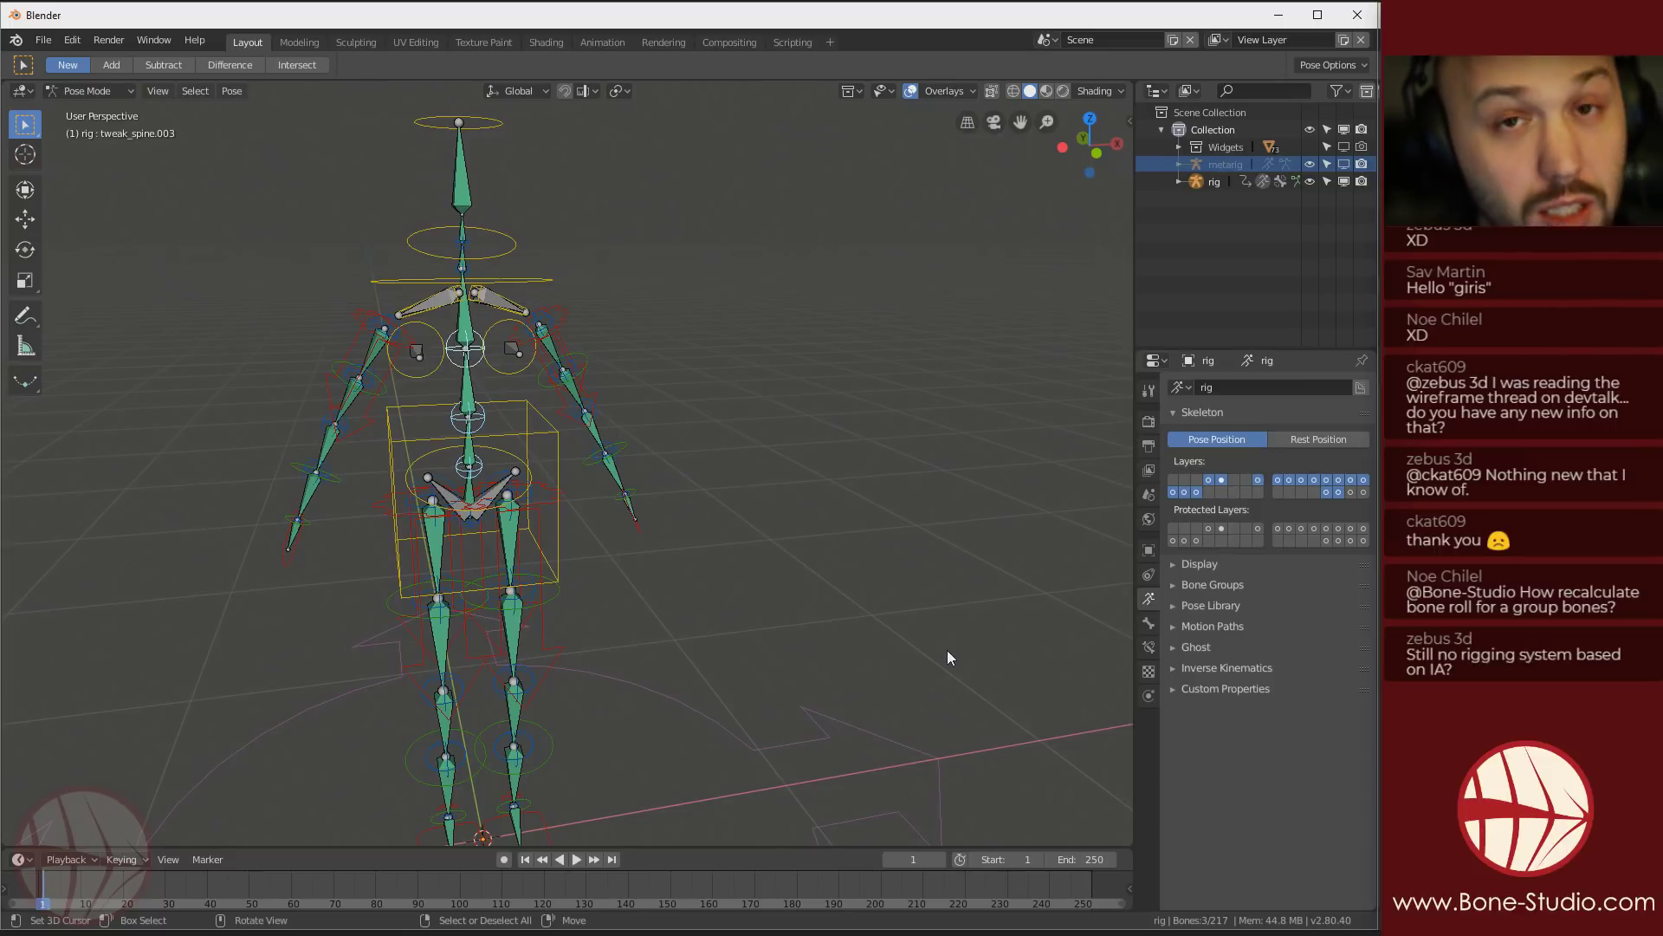
pyautogui.click(1149, 623)
pyautogui.hotkey('ctrl', 'Tab')
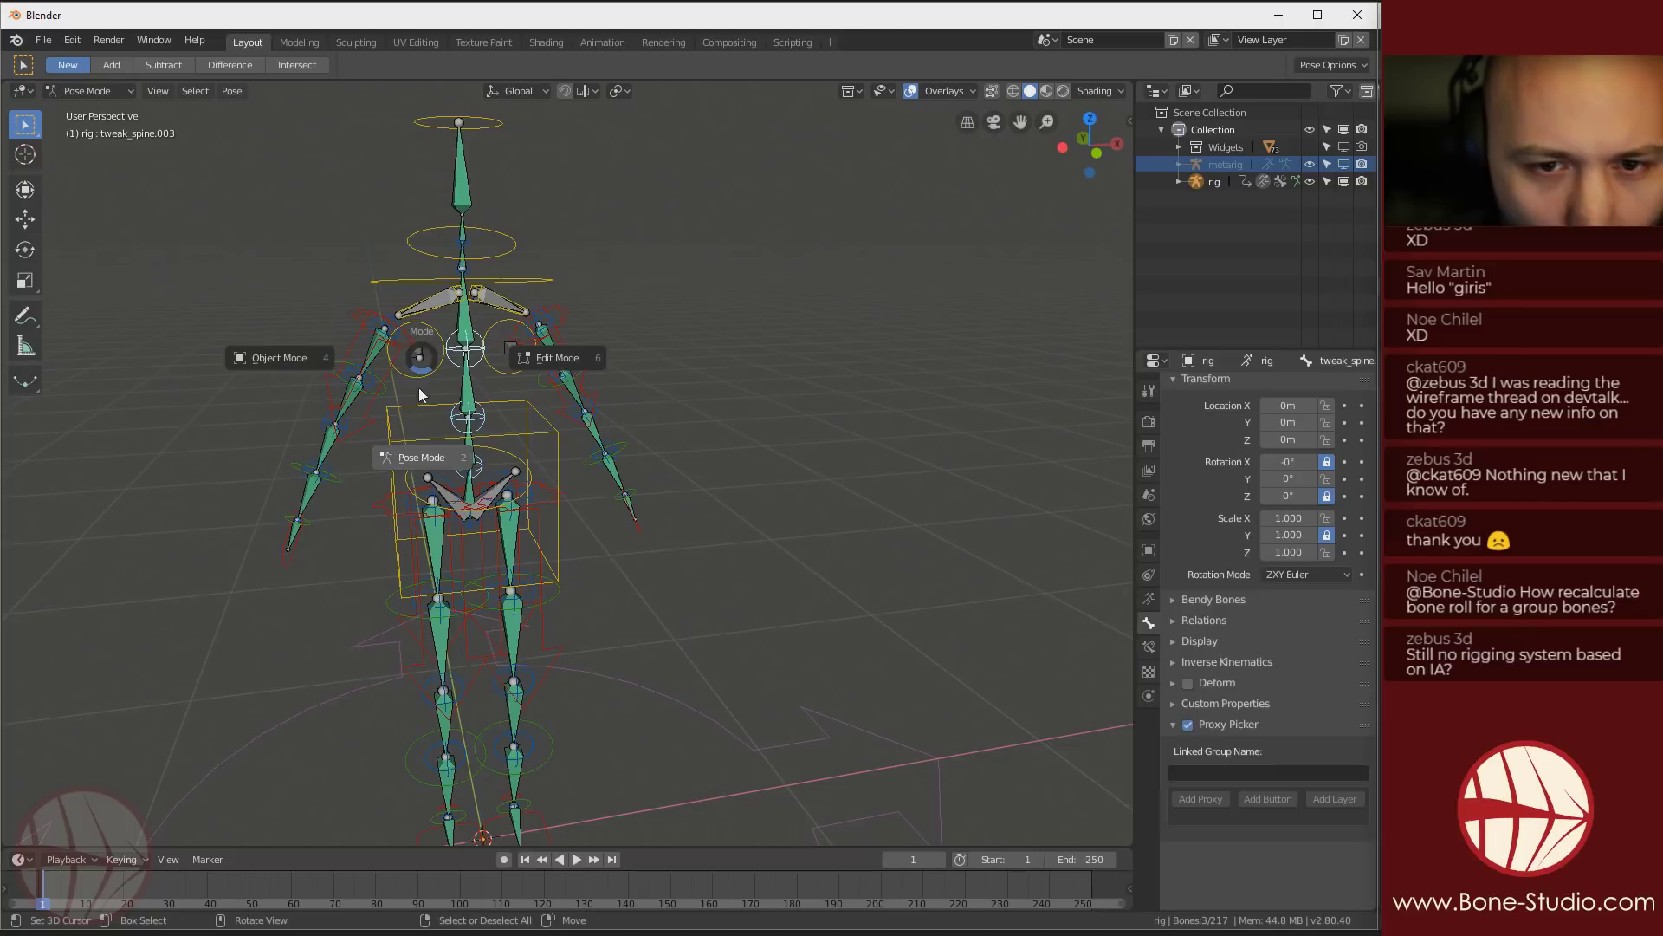
pyautogui.press('Escape')
# Start a new file and delete all its default objects
pyautogui.click(43, 40)
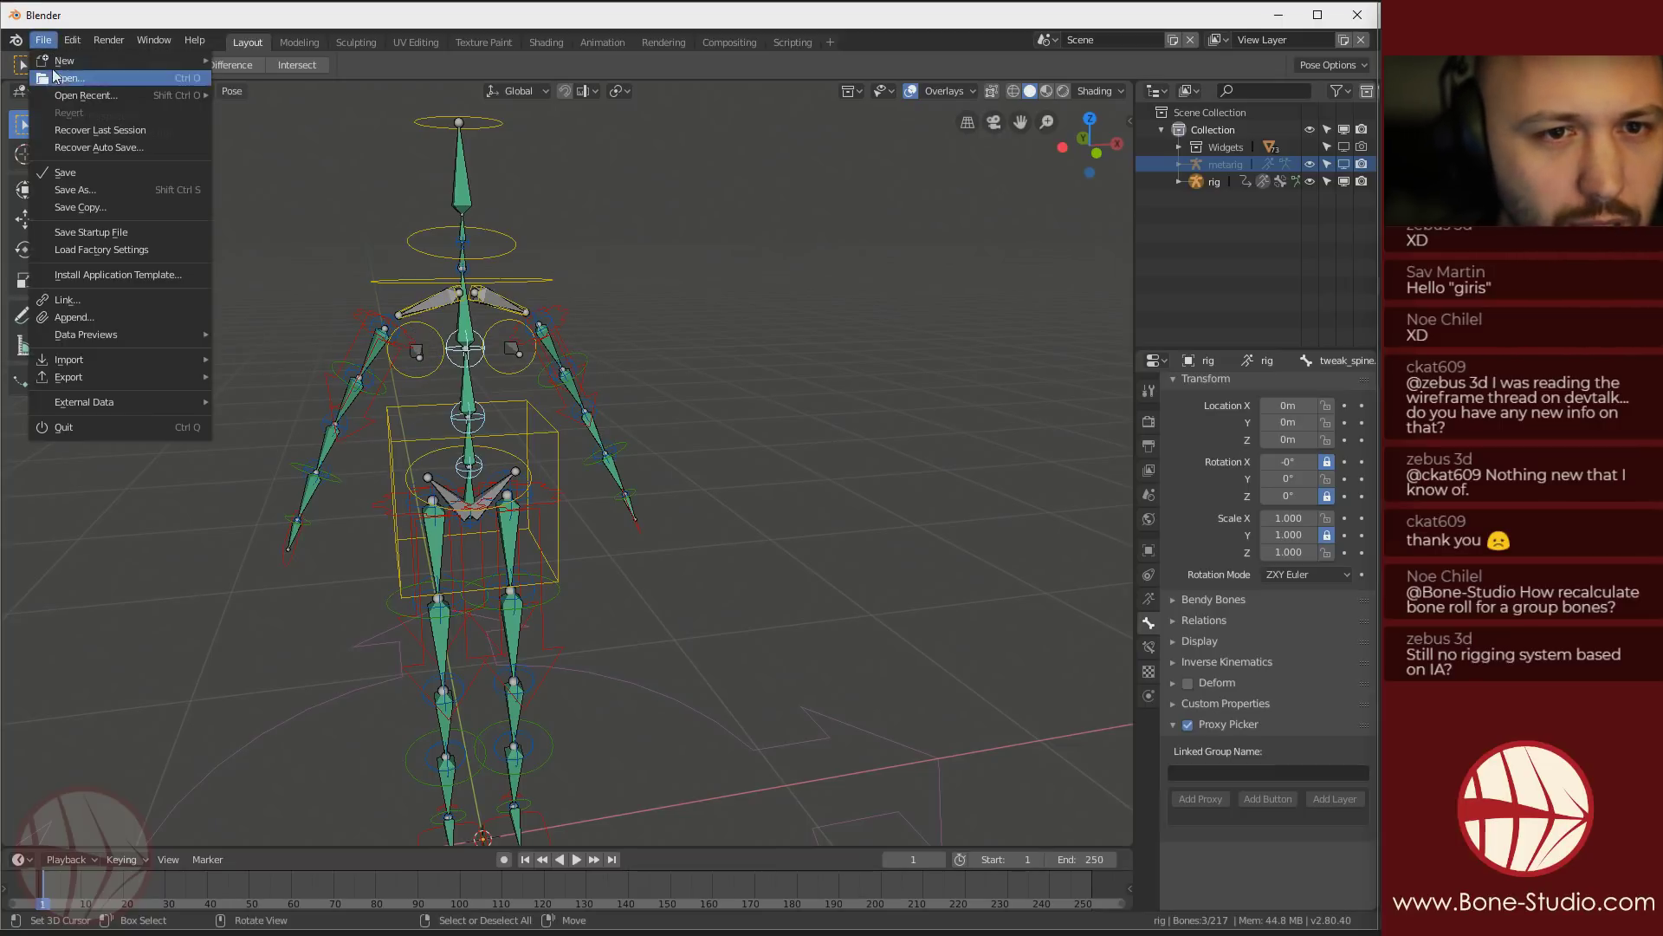
pyautogui.moveTo(173, 61)
pyautogui.click(312, 62)
pyautogui.press('a')
pyautogui.hotkey('alt', 'a')
pyautogui.press('a')
pyautogui.press('x')
pyautogui.click(646, 462)
# Add a Basic Human (Meta-Rig) armature to the empty scene and view it from the front
pyautogui.hotkey('shift', 'a')
pyautogui.moveTo(570, 449)
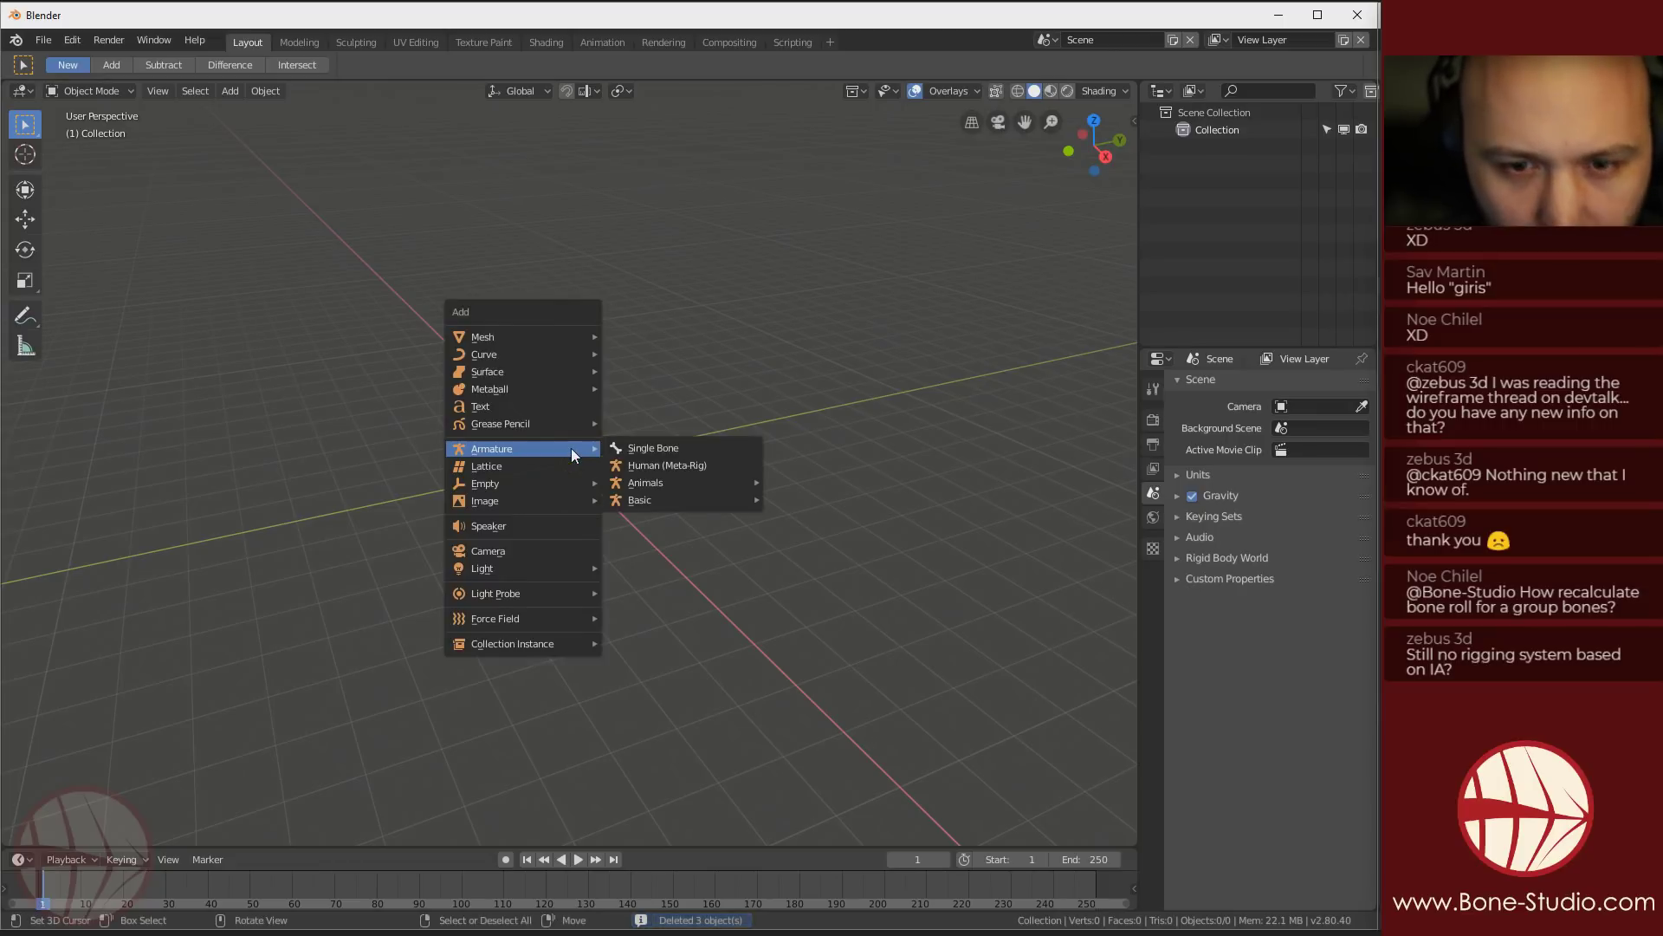
pyautogui.moveTo(705, 499)
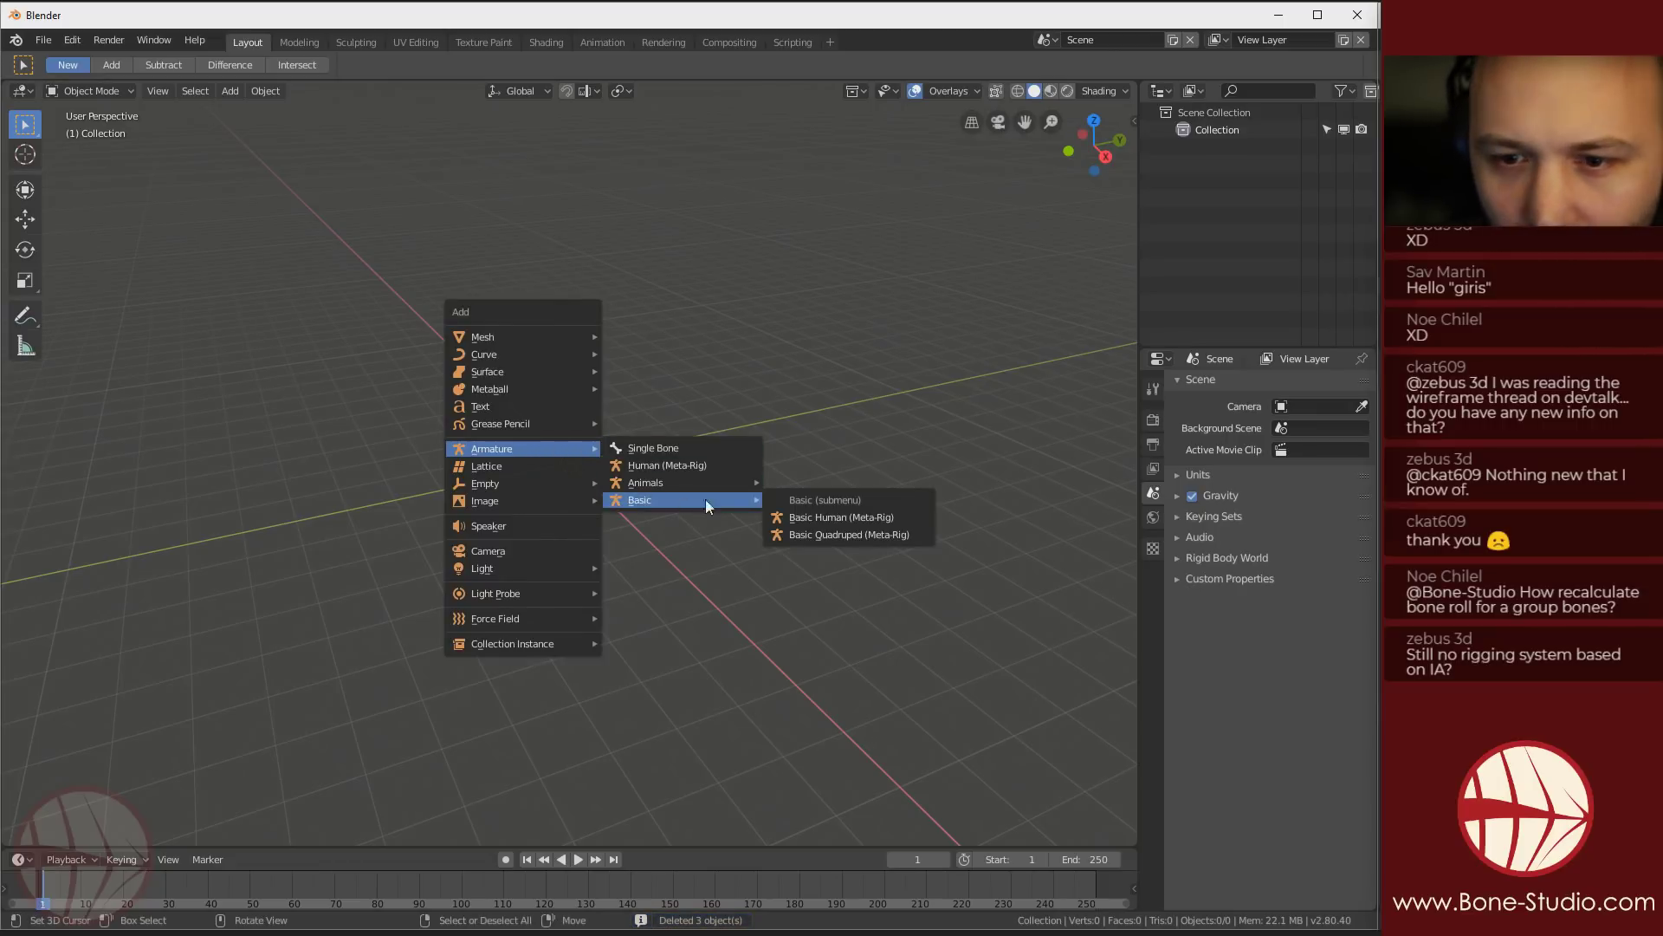
pyautogui.click(854, 520)
pyautogui.scroll(5, 606, 399)
pyautogui.moveTo(721, 406); pyautogui.dragTo(689, 456, button='middle')
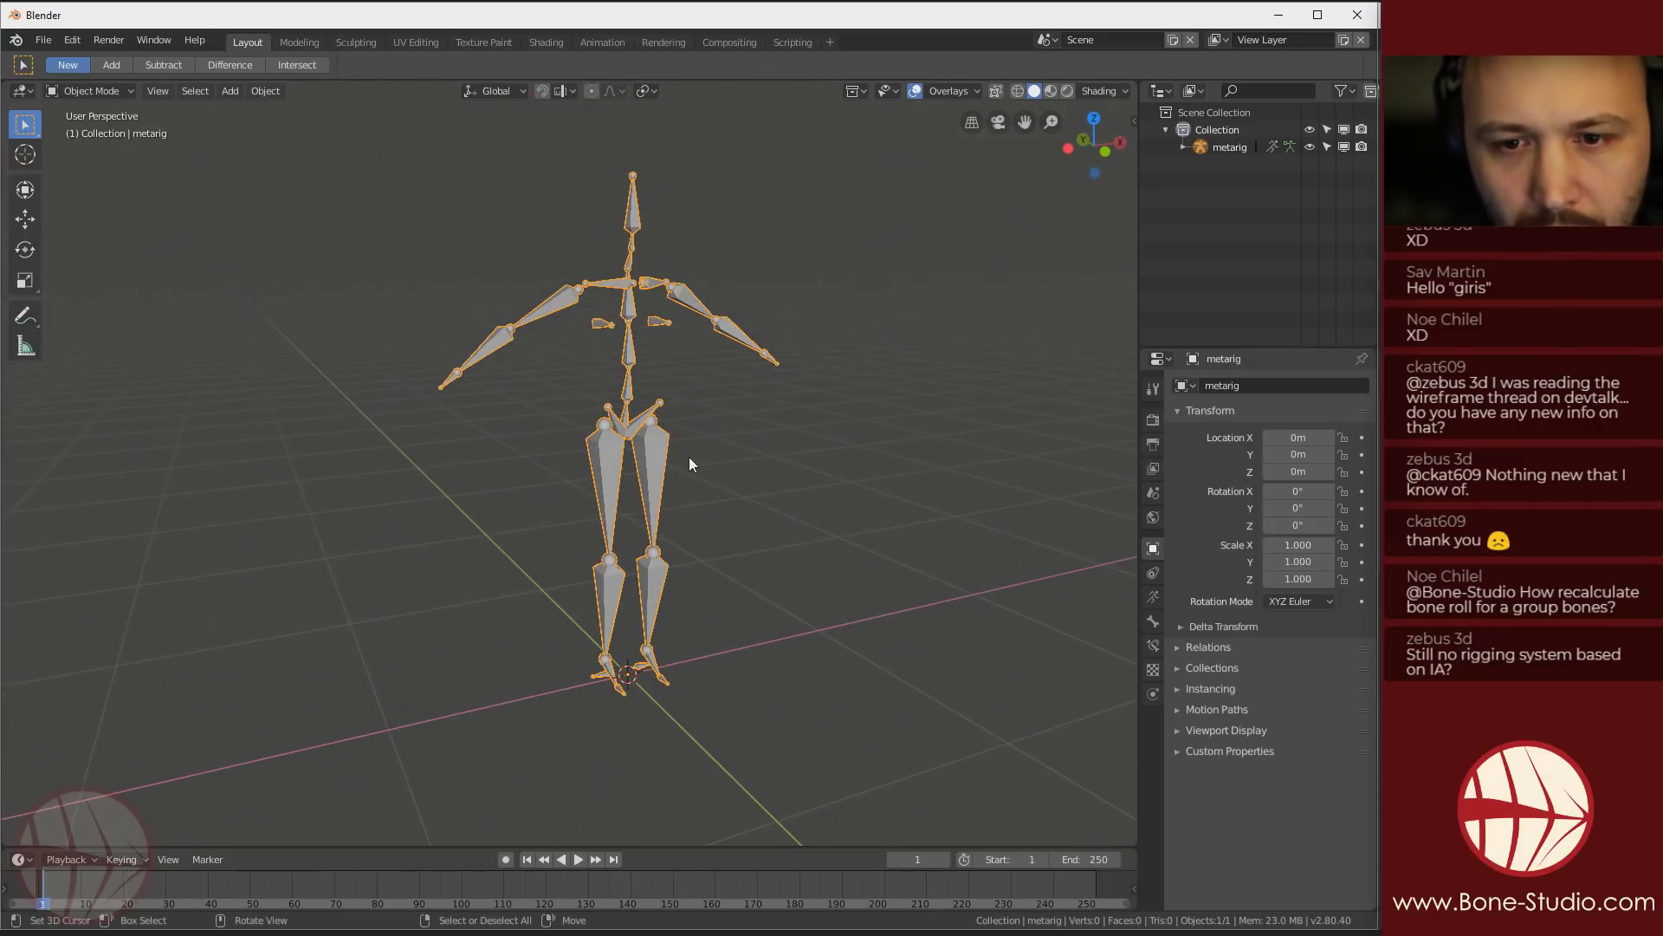
# Put the metarig in Edit Mode and display the armature options containing X-Axis Mirror
pyautogui.hotkey('ctrl', 'Tab')
pyautogui.click(764, 450)
pyautogui.scroll(6, 677, 194)
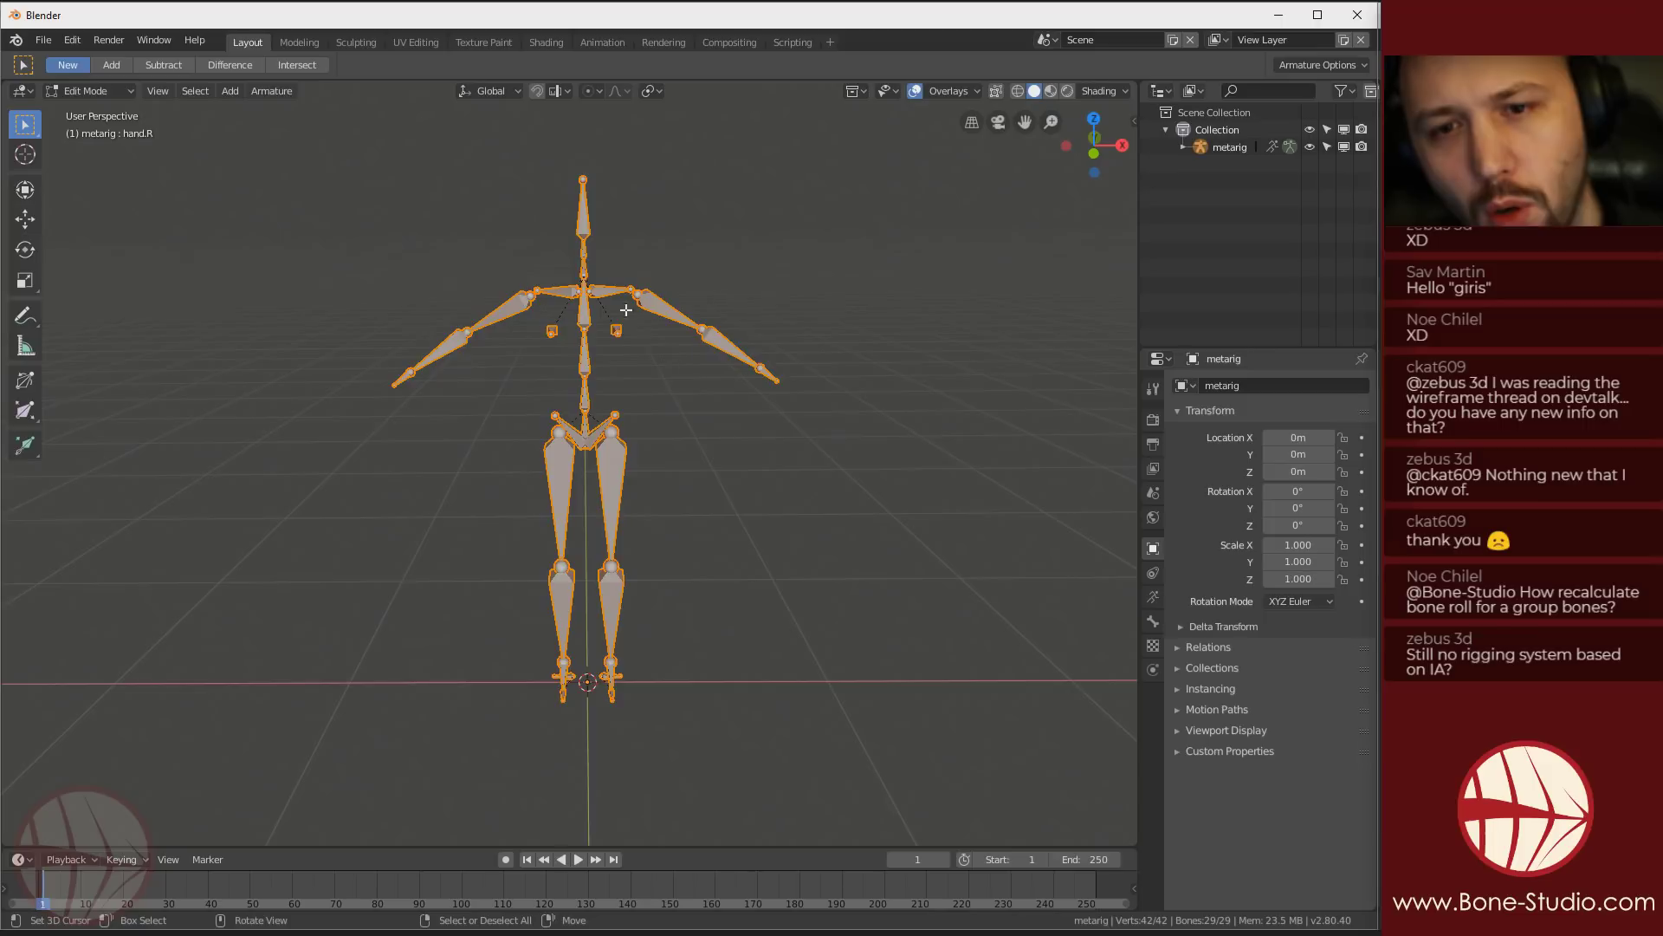
pyautogui.click(677, 194)
pyautogui.click(1154, 389)
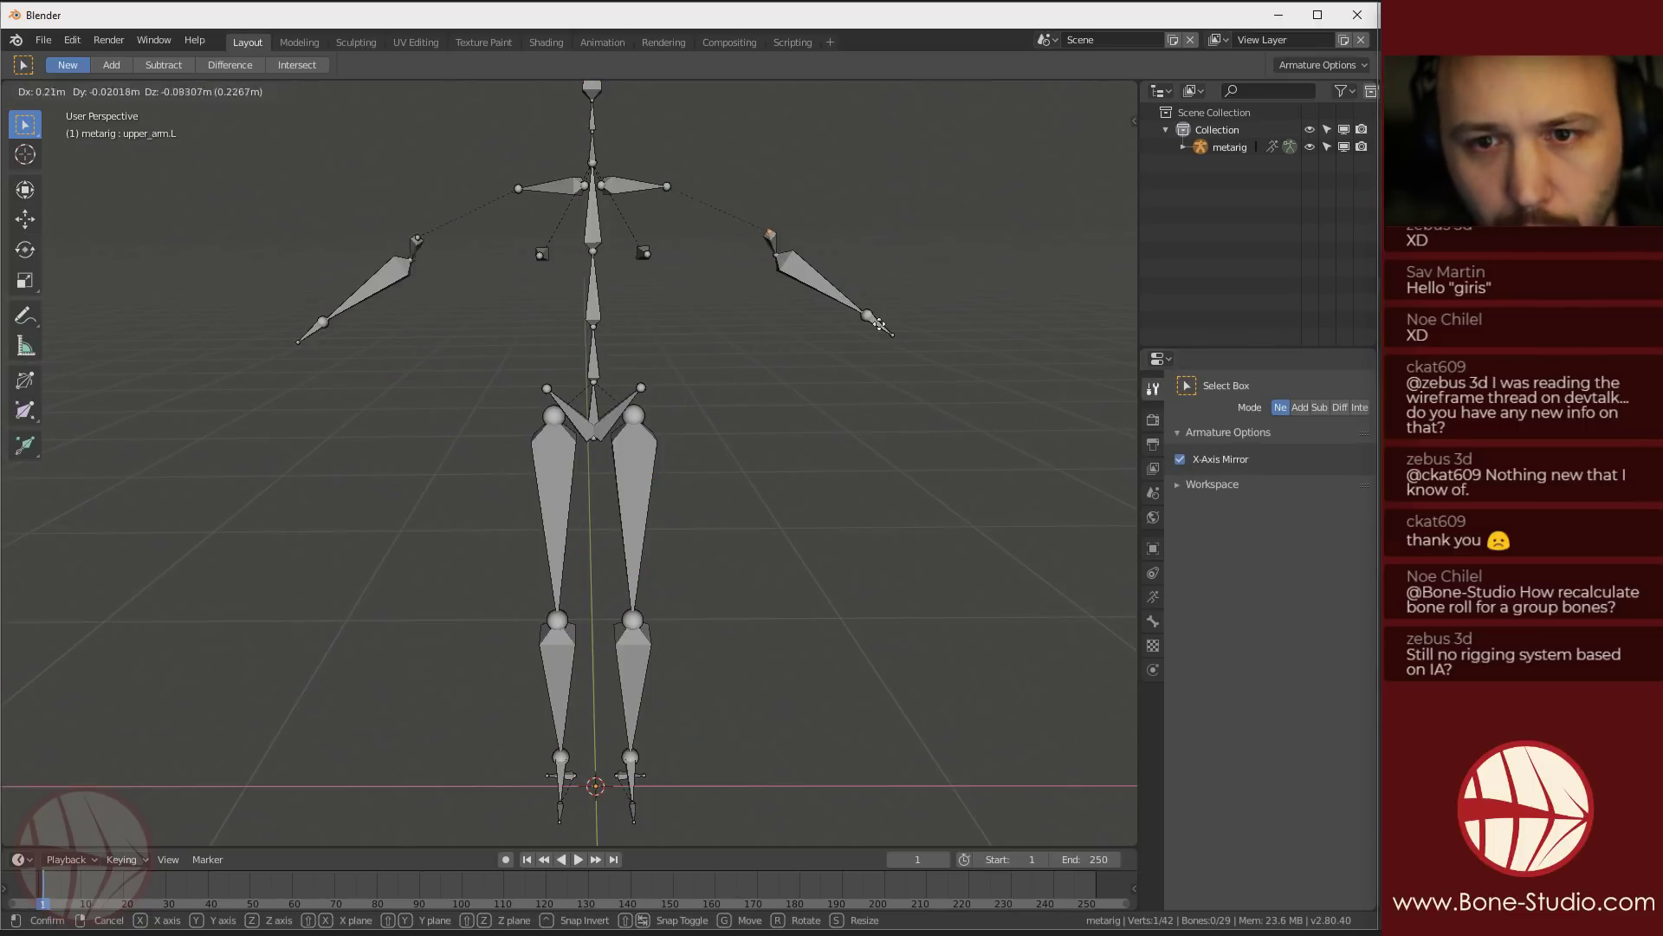
# Try moving the outer joint of the left shoulder bone
pyautogui.click(671, 185)
pyautogui.press('g')
pyautogui.rightClick(663, 195)
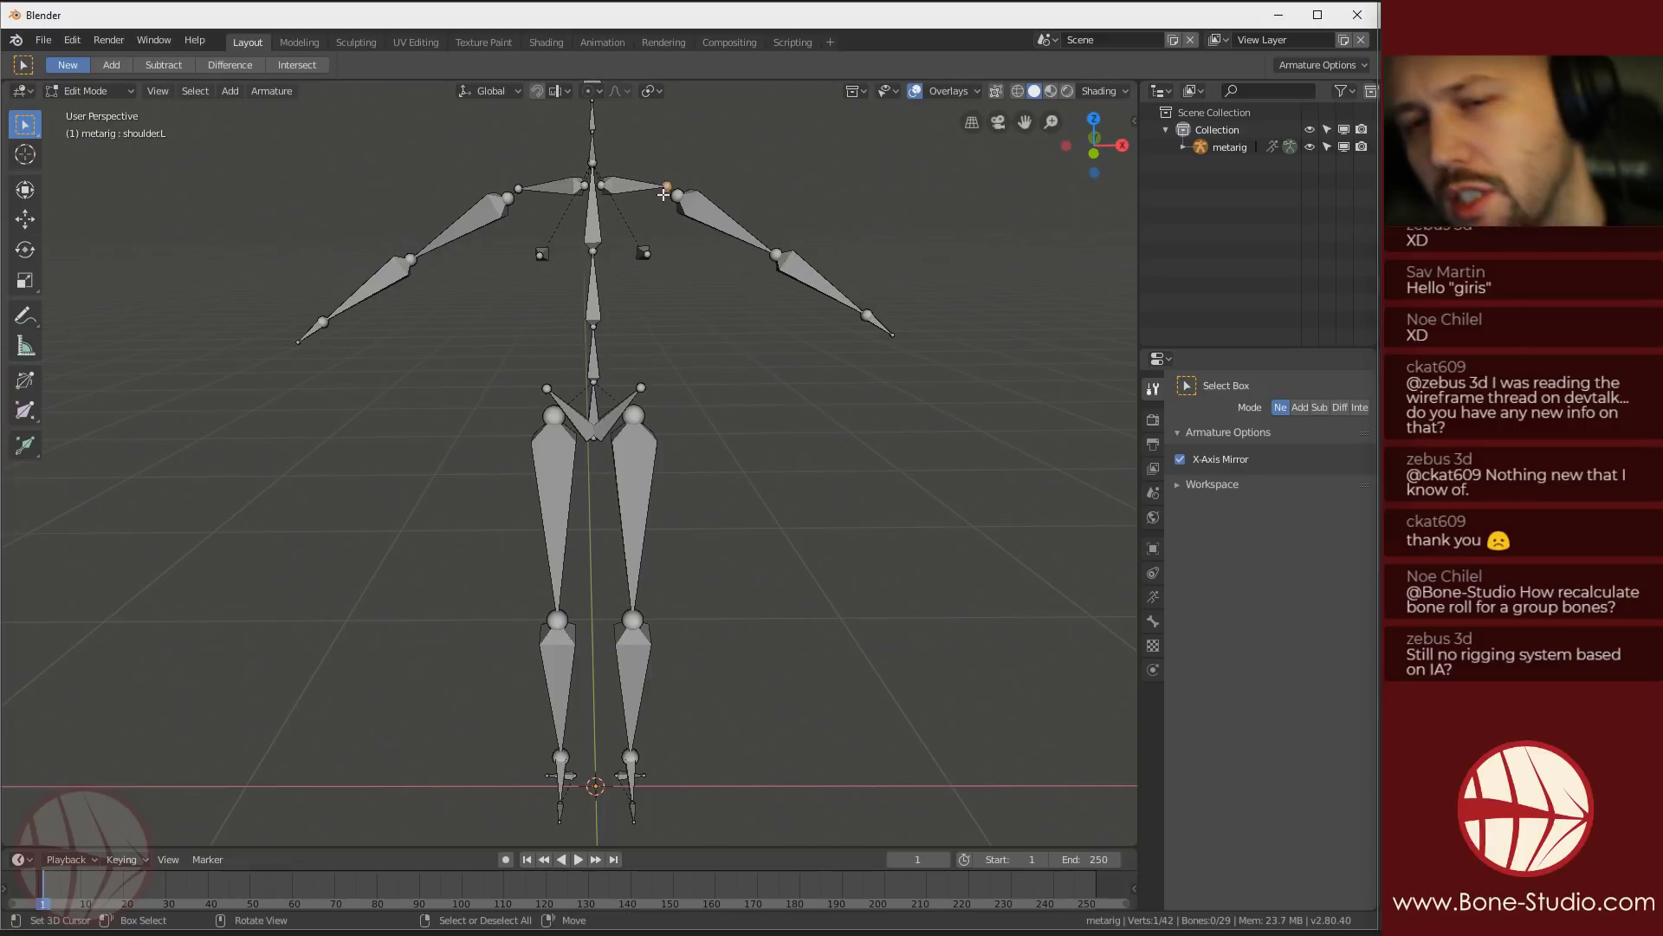
# Select the left upper arm bone and look through the Rigify sample types in the armature properties
pyautogui.click(712, 210)
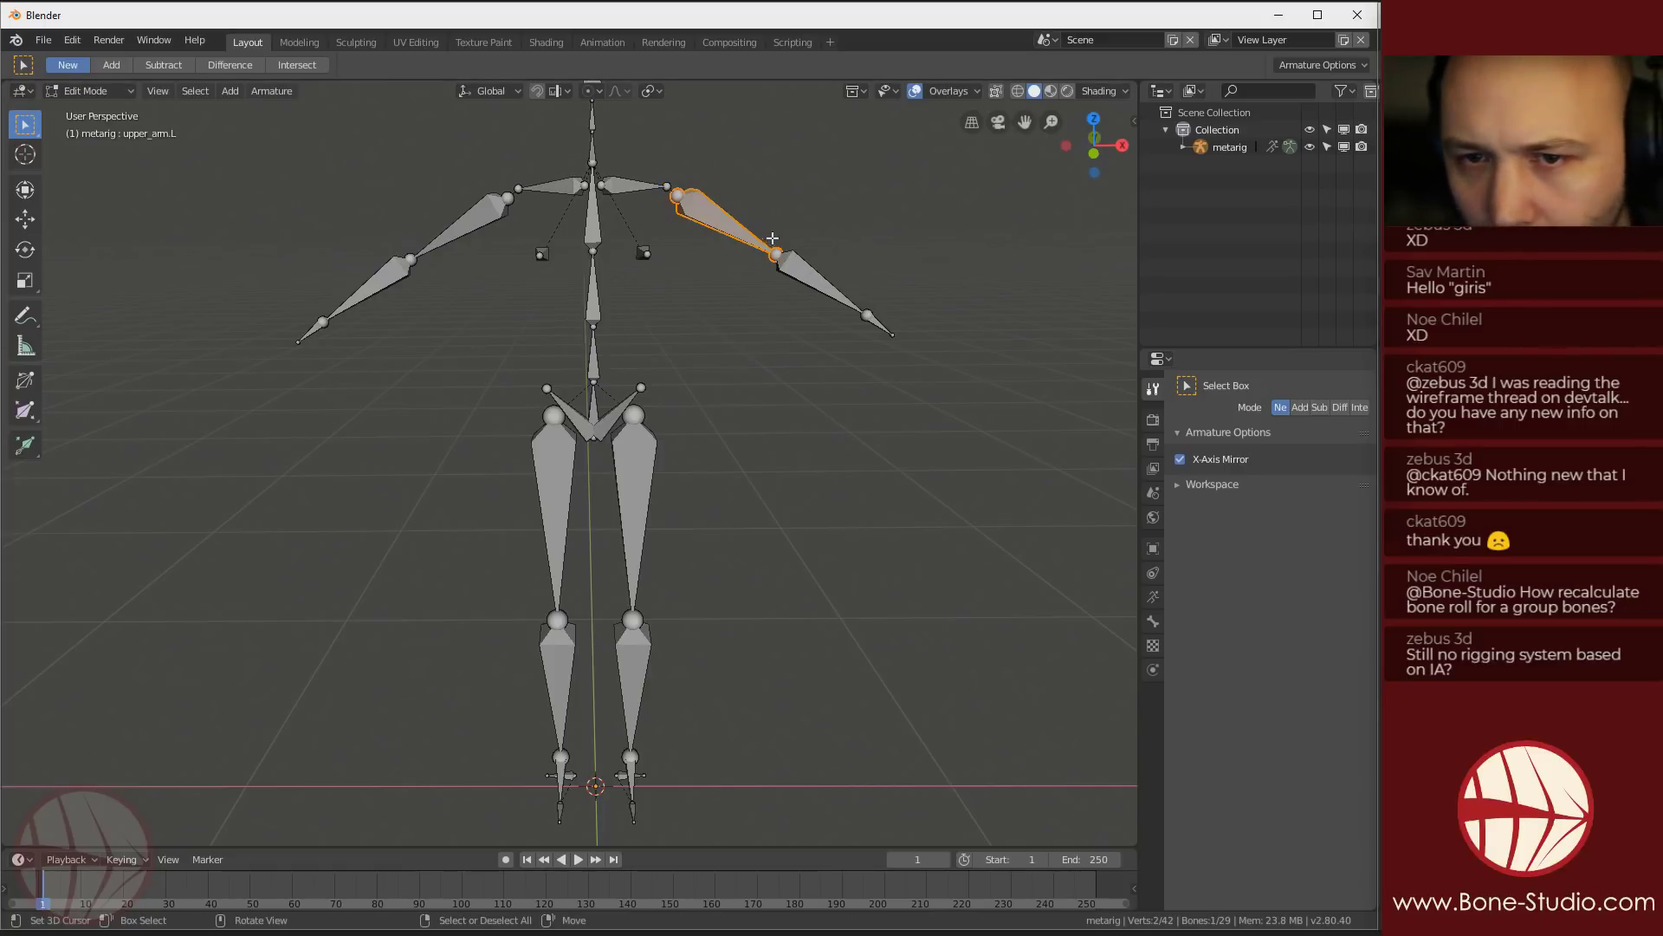
pyautogui.click(1153, 598)
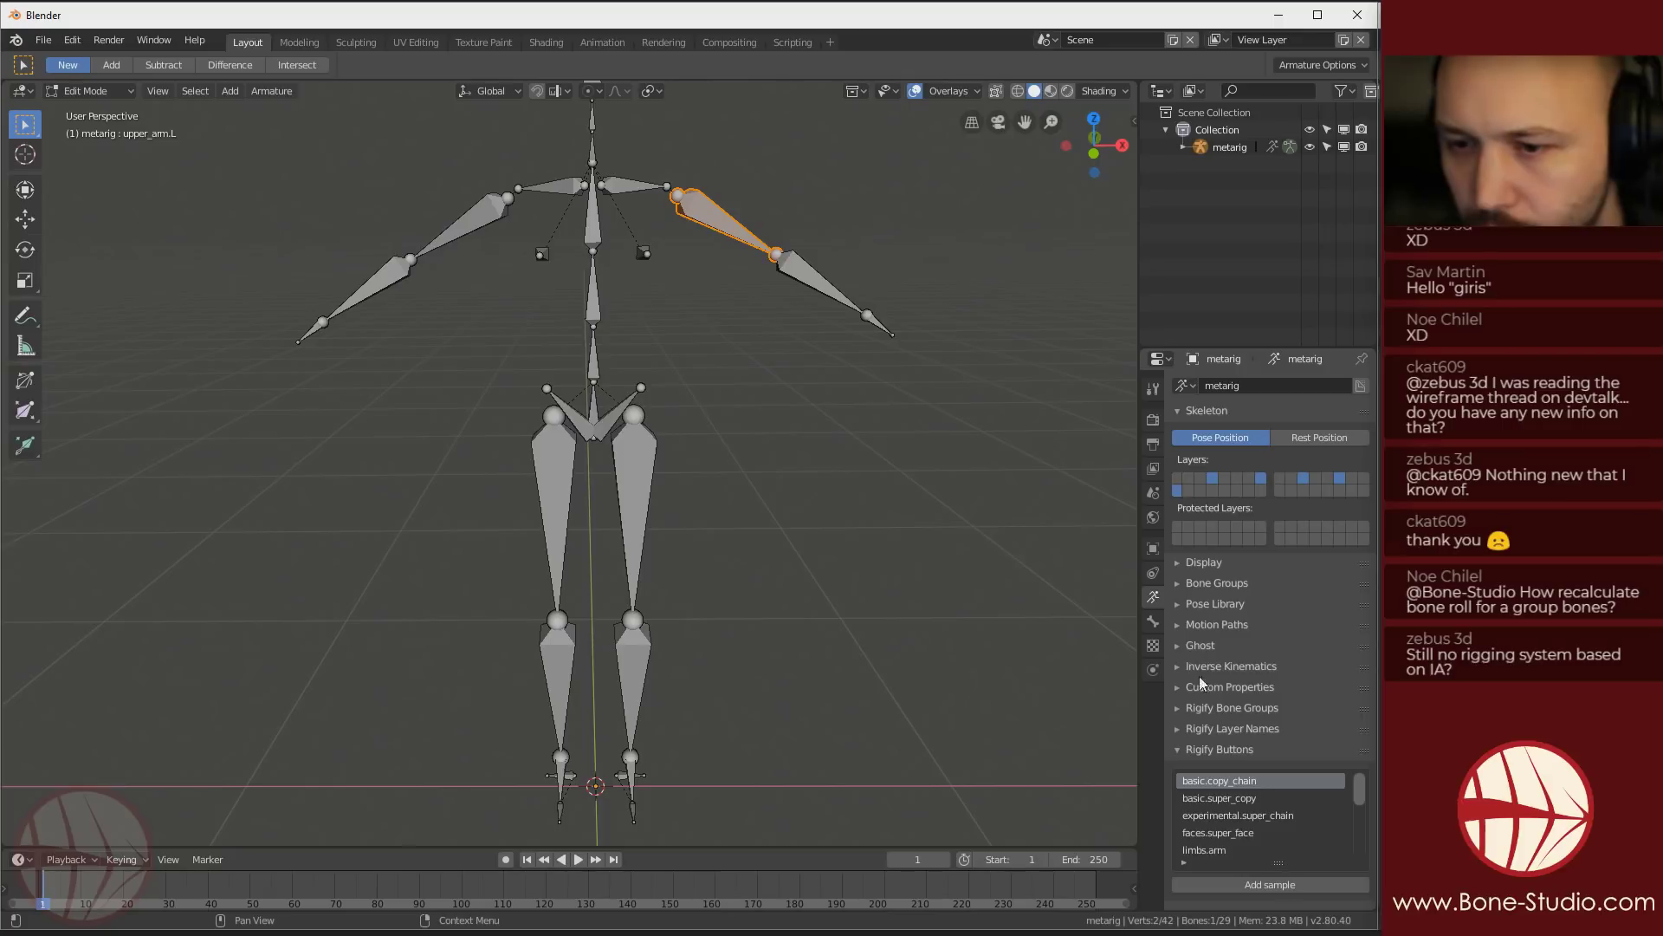
pyautogui.click(1155, 623)
pyautogui.click(1153, 597)
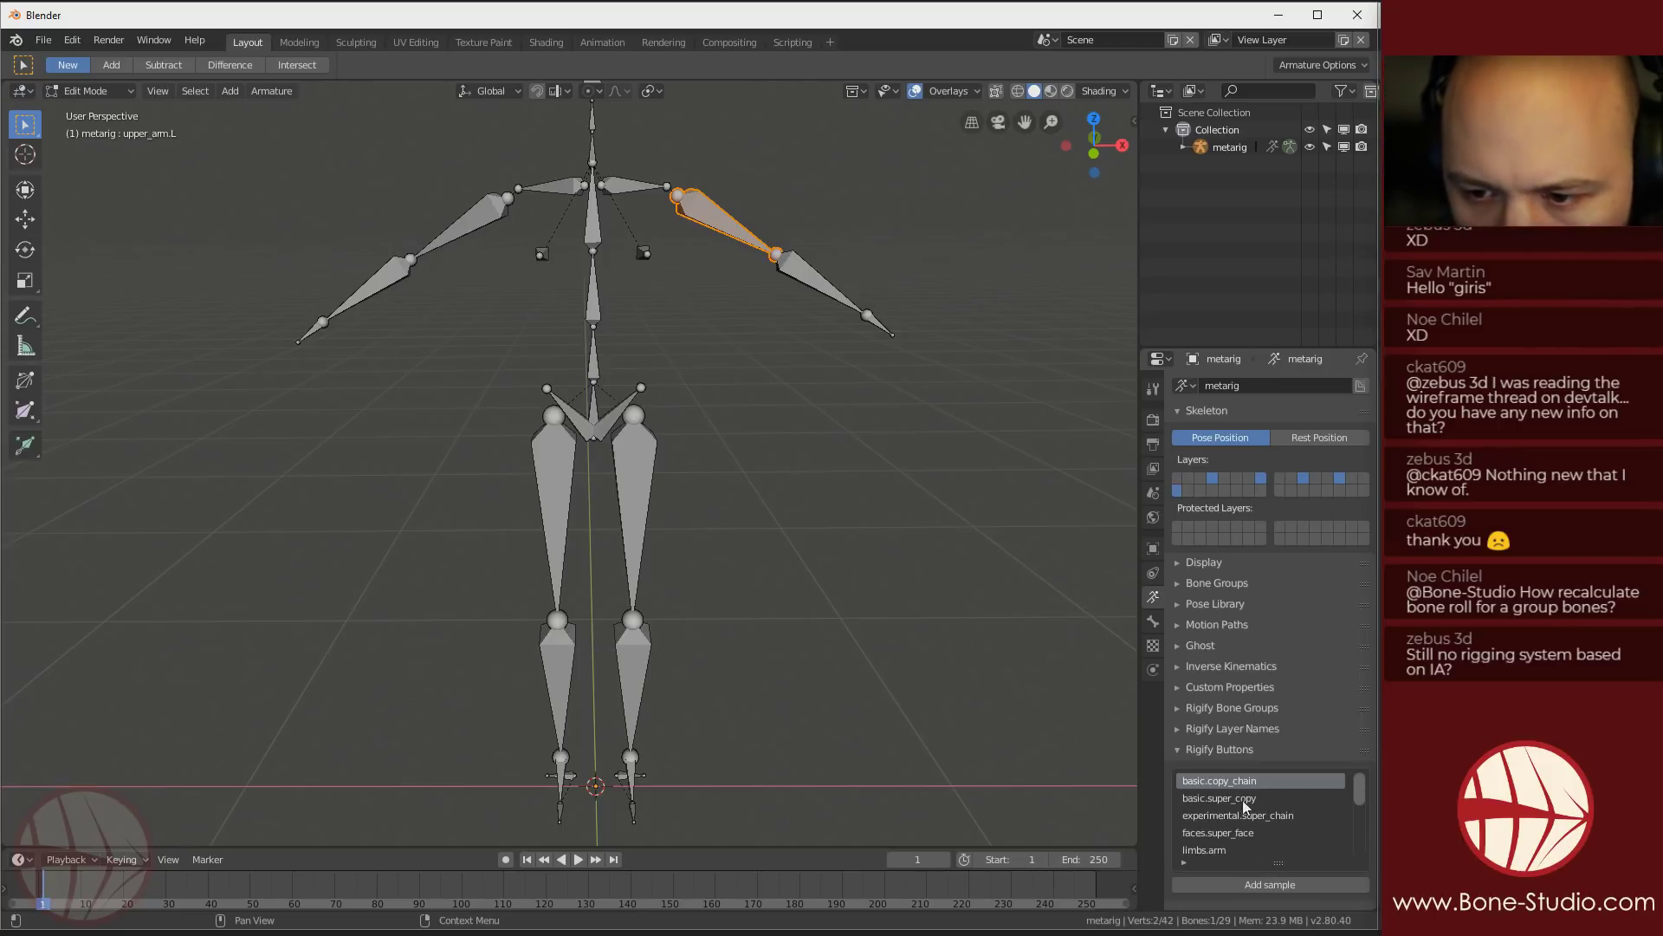
pyautogui.scroll(-2, 1225, 798)
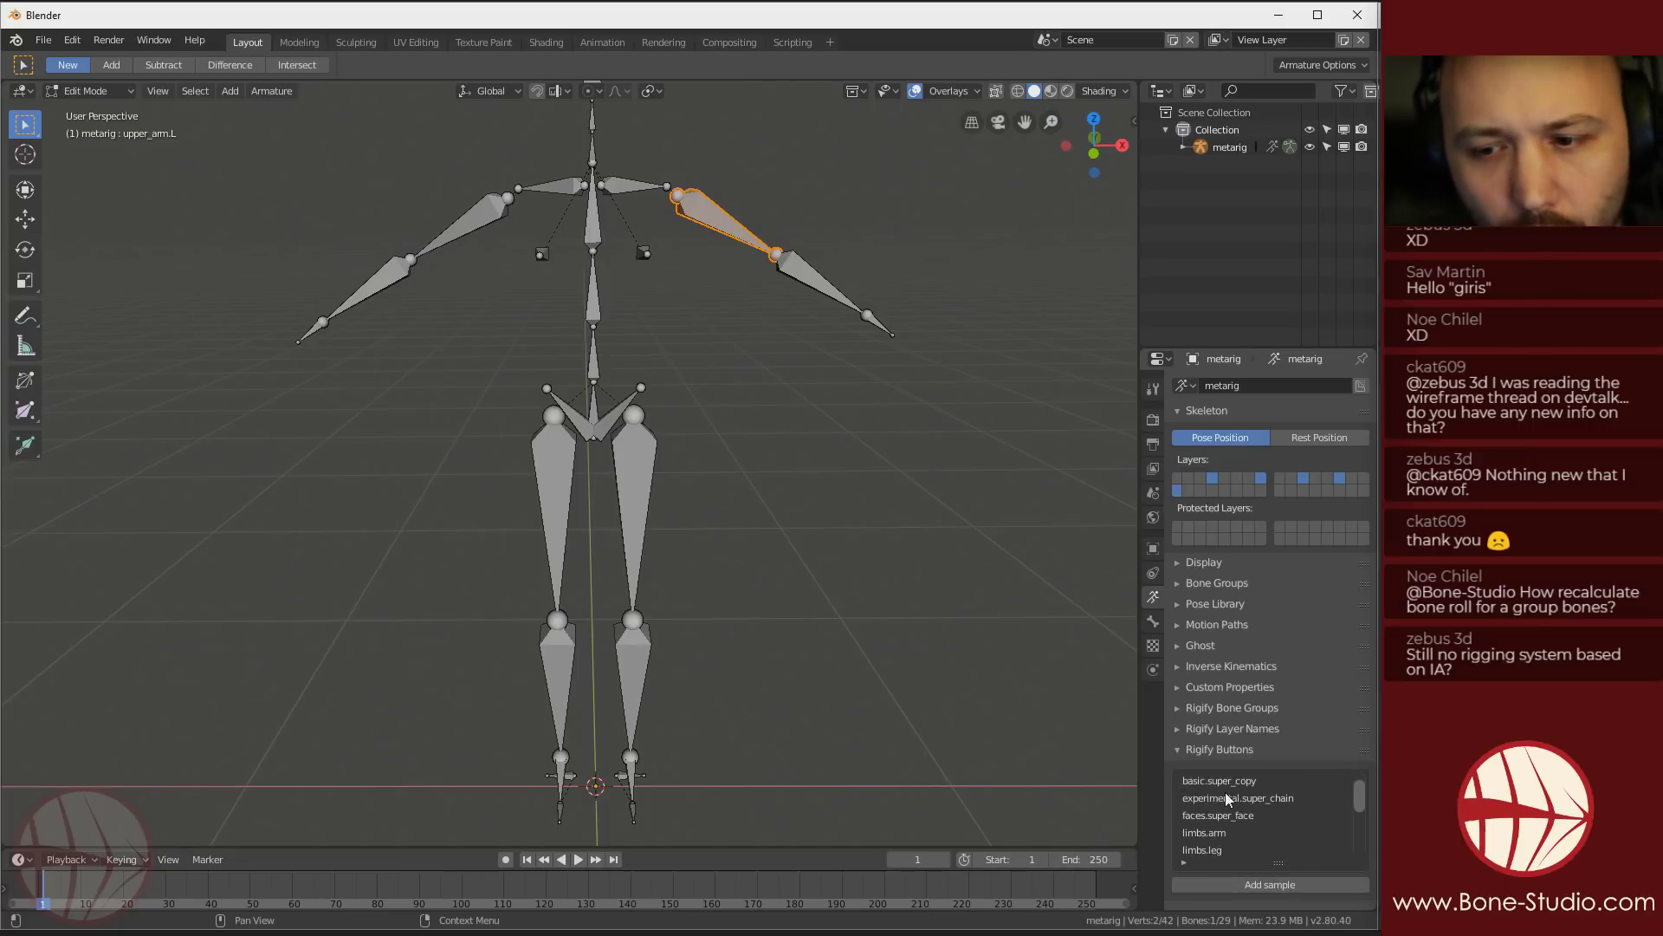
pyautogui.scroll(-4, 1215, 803)
pyautogui.scroll(-1, 1237, 823)
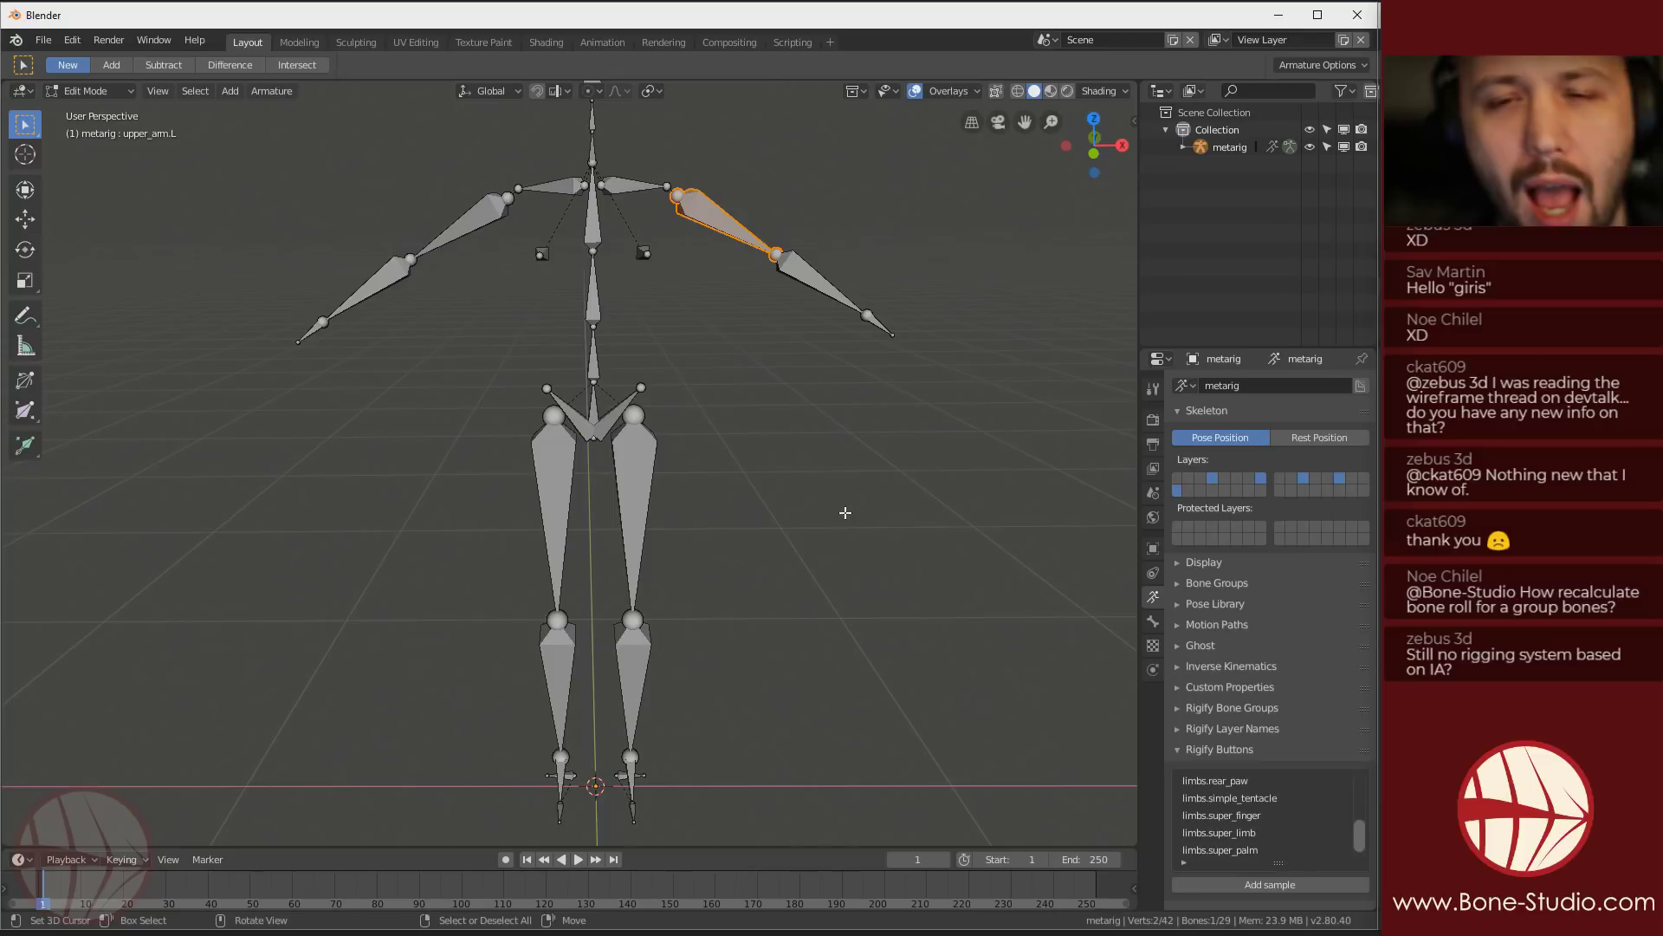
pyautogui.moveTo(780, 301); pyautogui.dragTo(679, 314, button='middle')
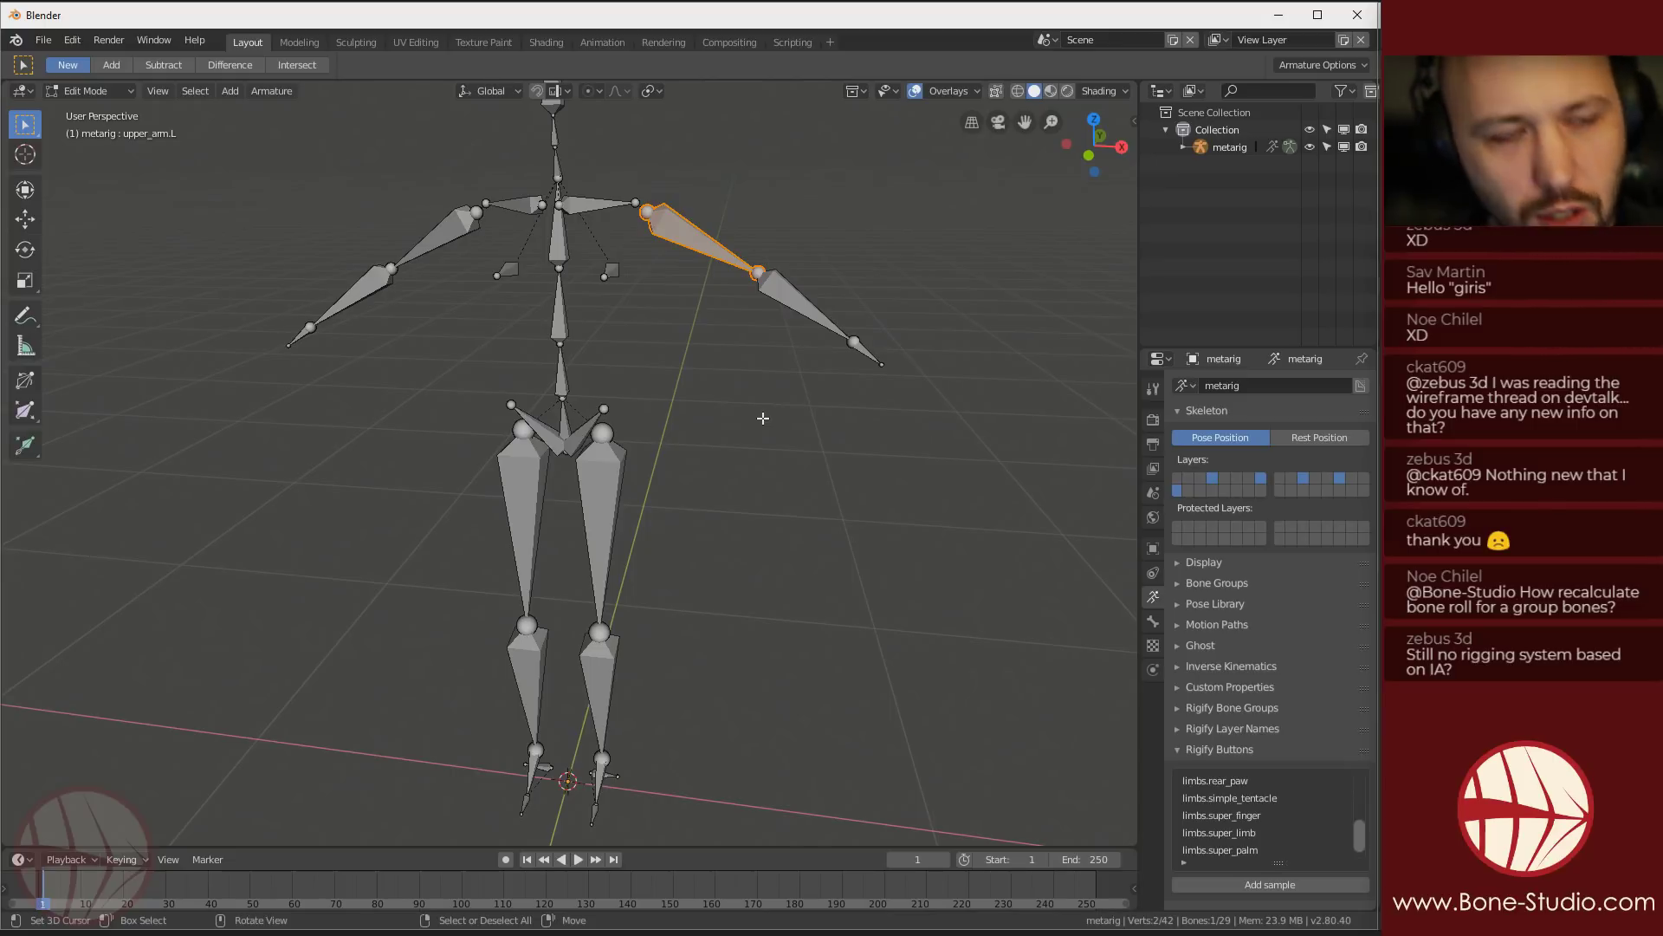
pyautogui.moveTo(819, 426); pyautogui.dragTo(499, 341, button='middle')
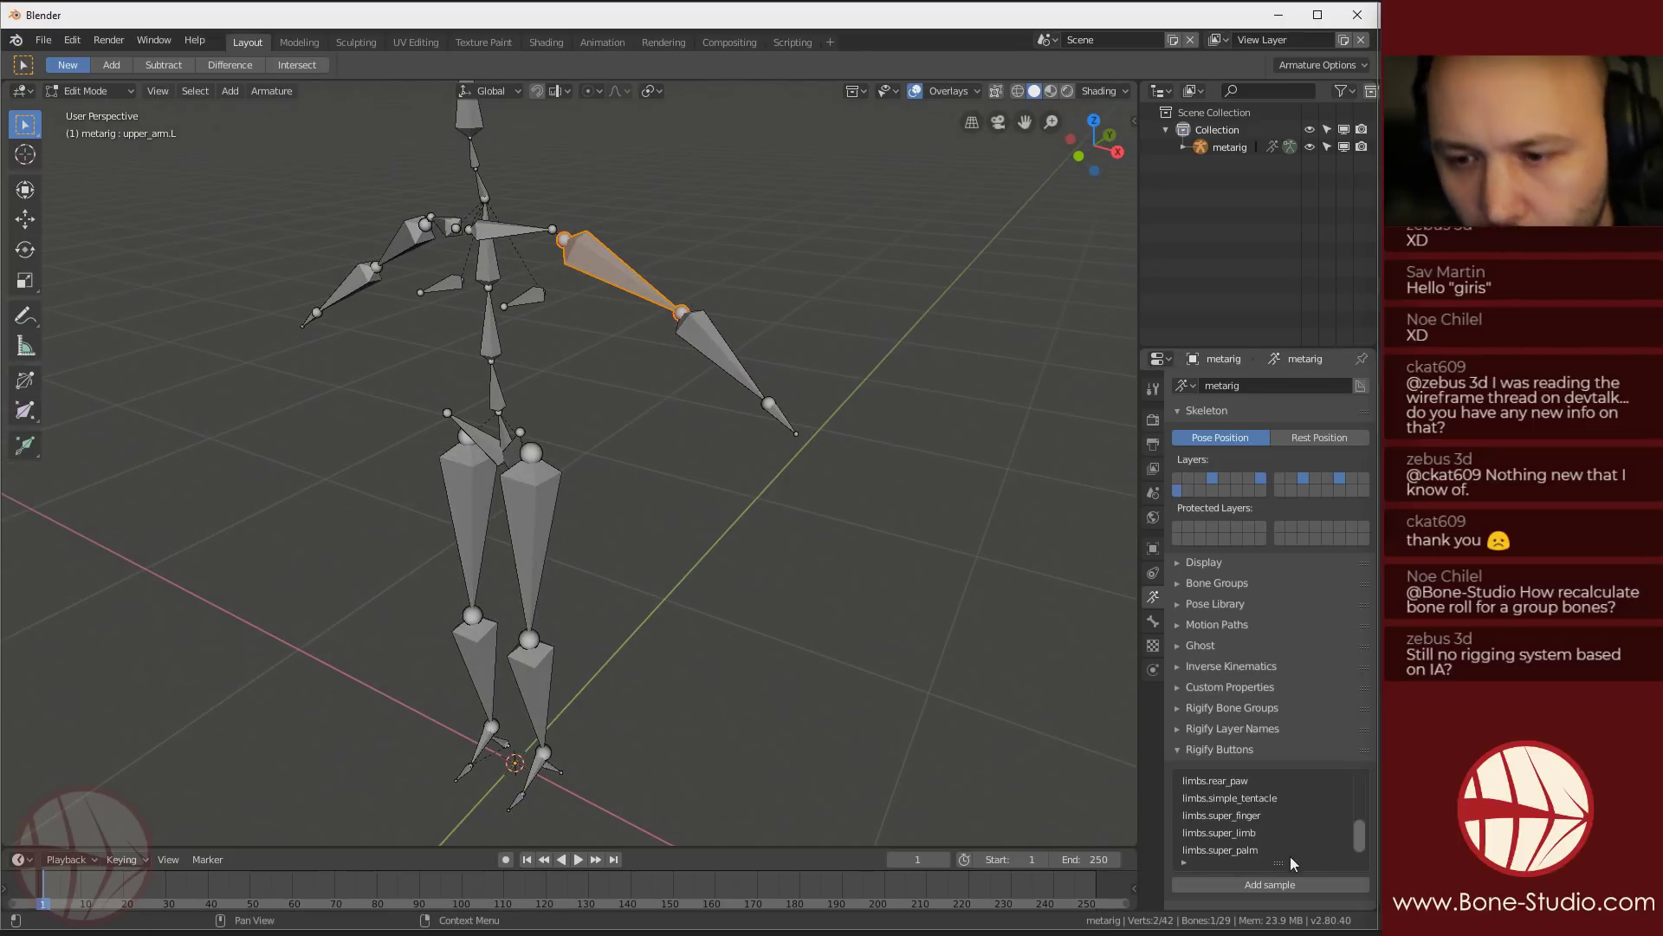
pyautogui.scroll(4, 1347, 823)
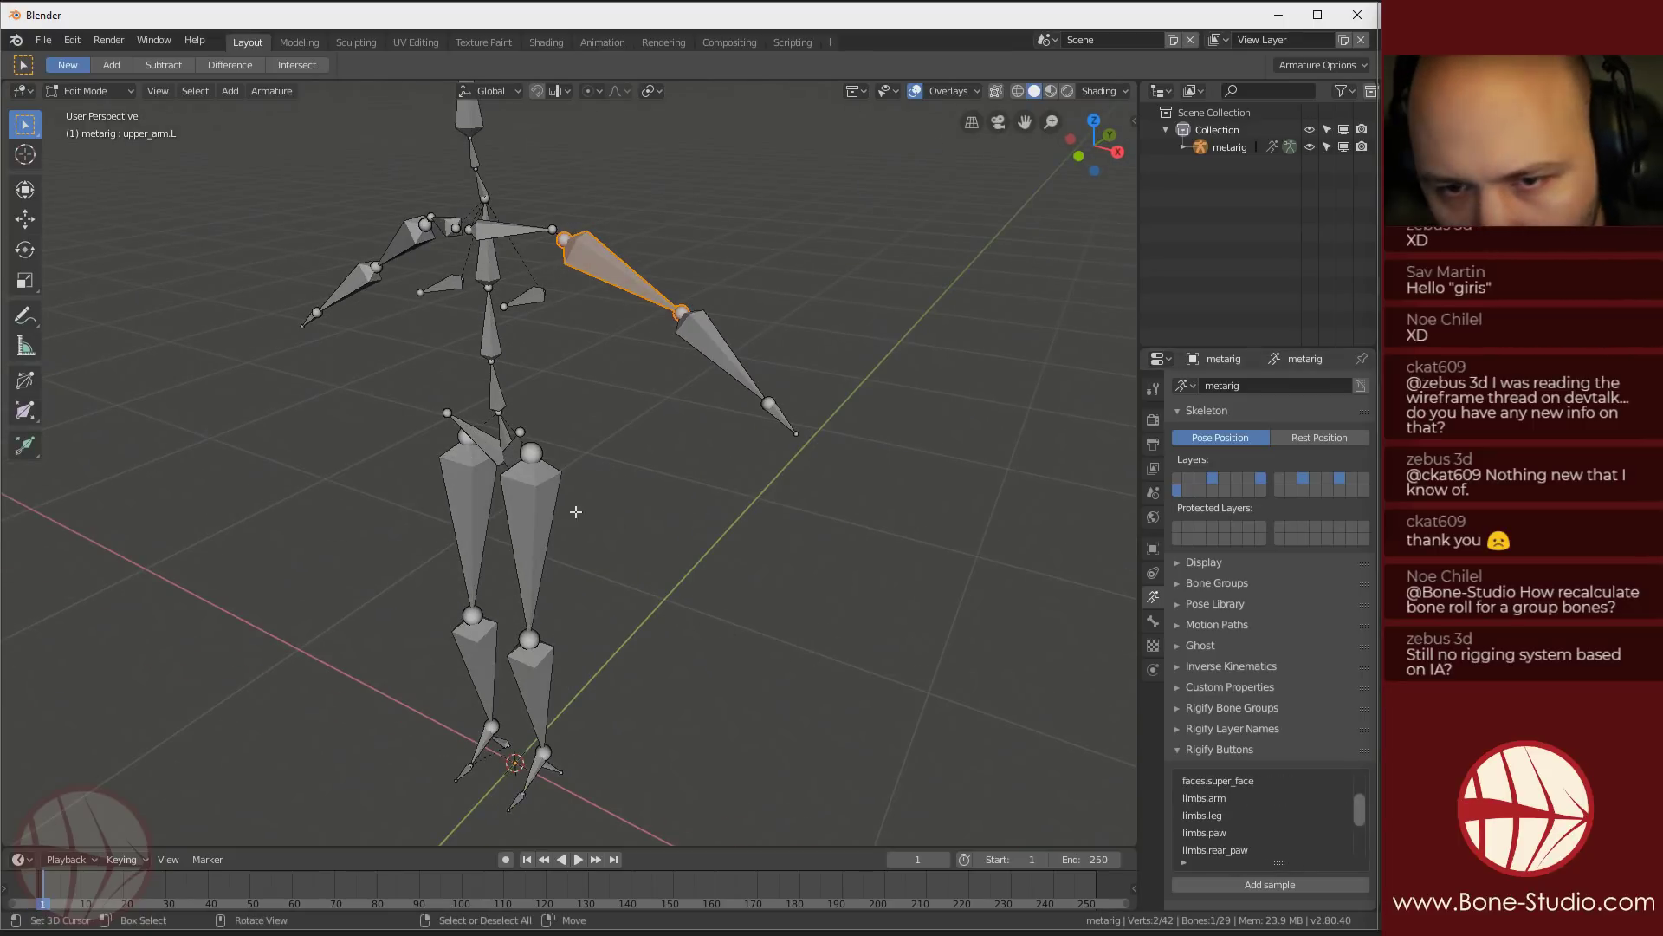
# Select the chest bone of the spine and add a limbs.arm sample to the metarig
pyautogui.press('a')
pyautogui.click(523, 232)
pyautogui.click(482, 269)
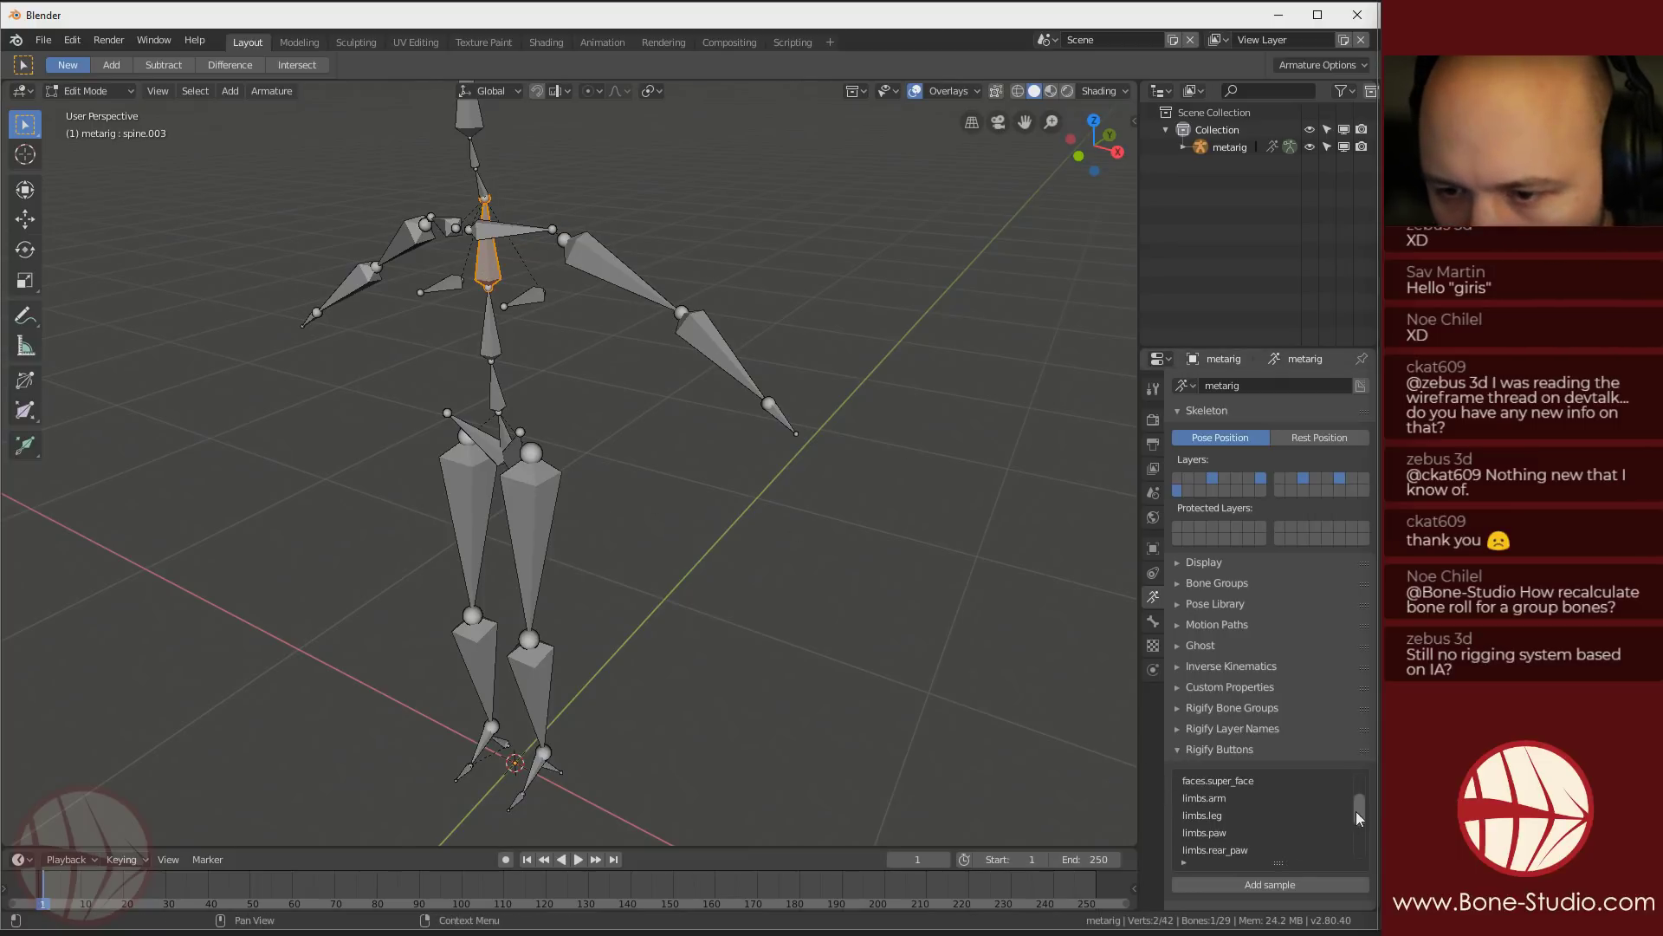
pyautogui.click(1205, 798)
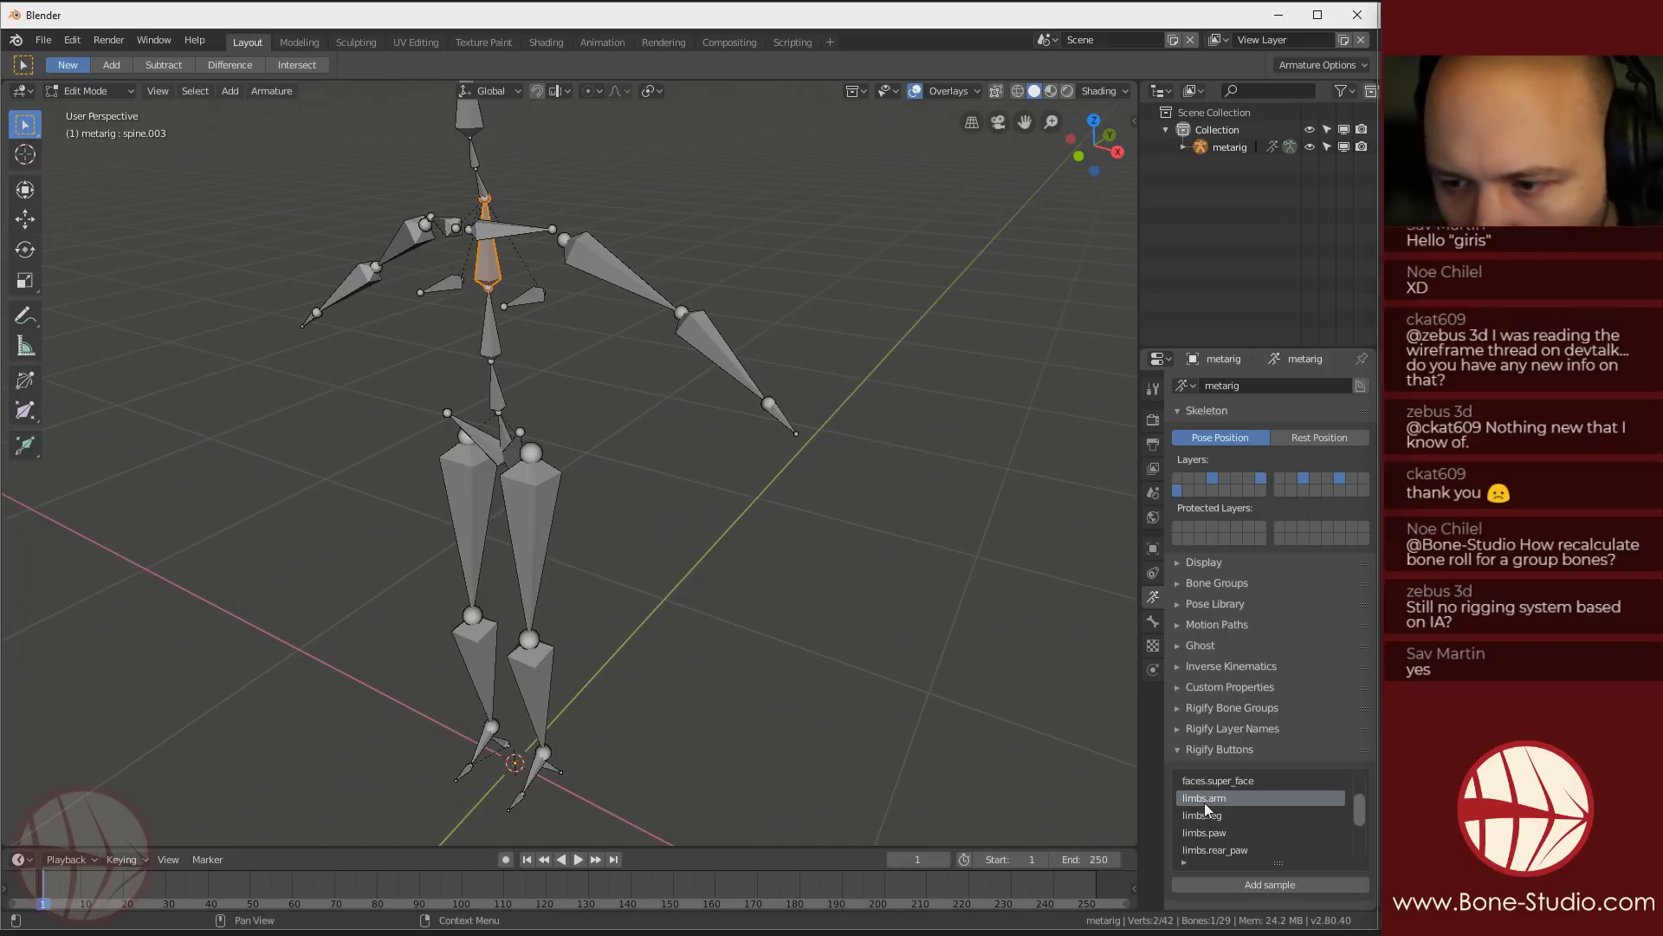
pyautogui.click(1249, 887)
# Move the added arm sample up and away from the original left arm, roughly to head height
pyautogui.moveTo(636, 367); pyautogui.dragTo(629, 343, button='middle')
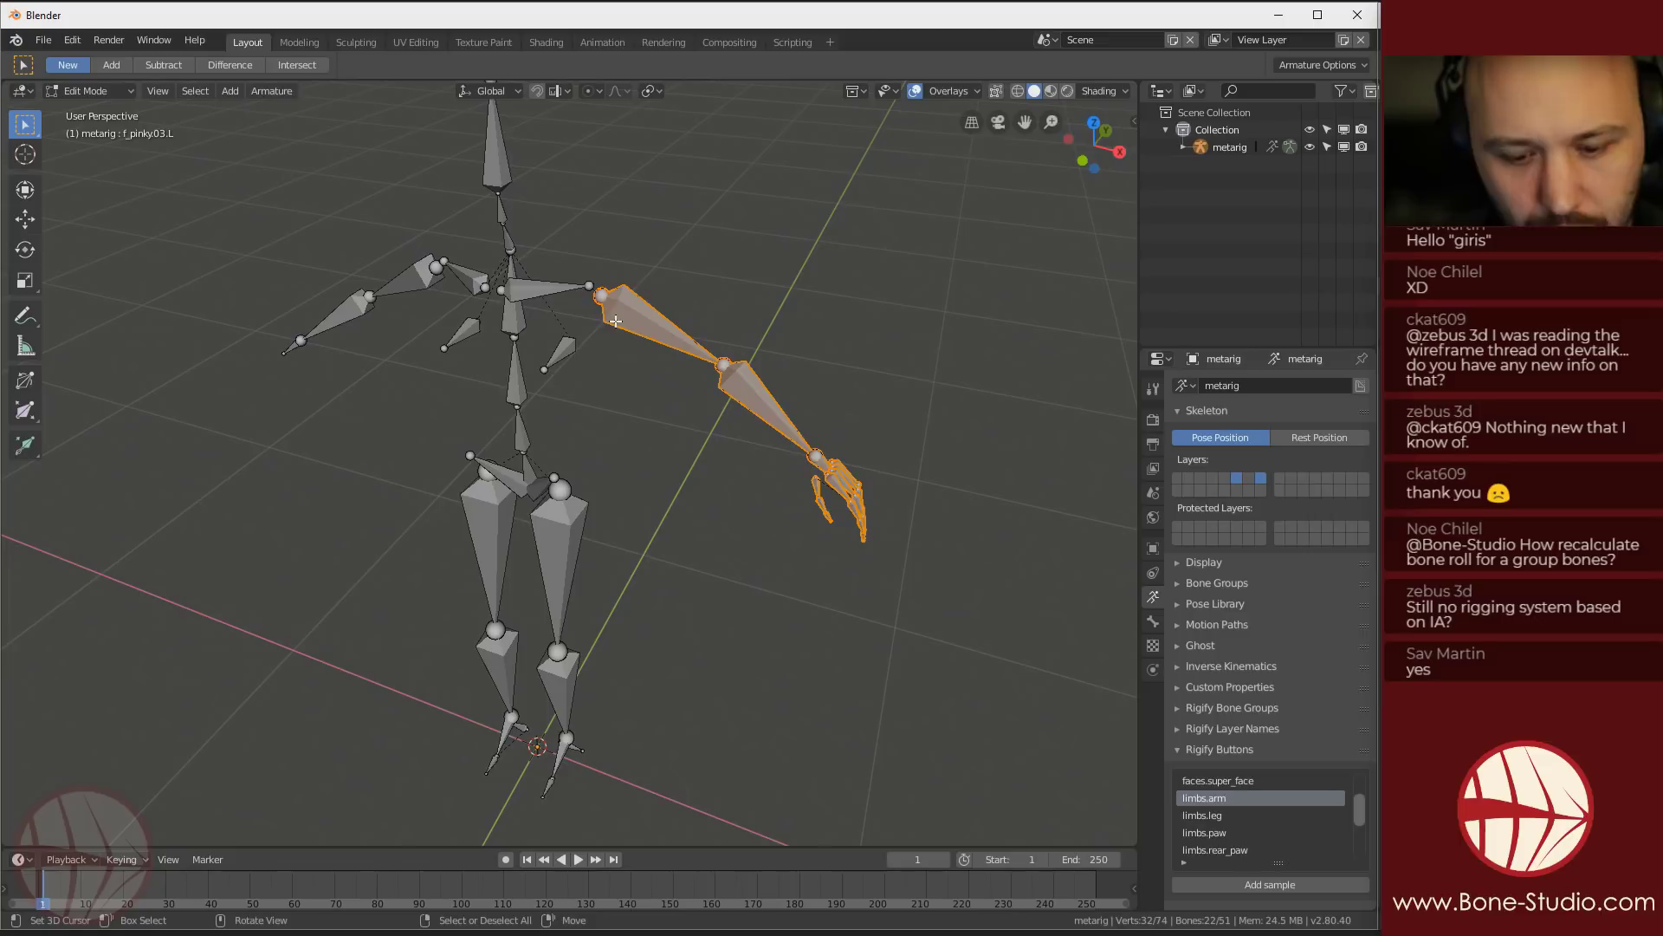
pyautogui.press('g')
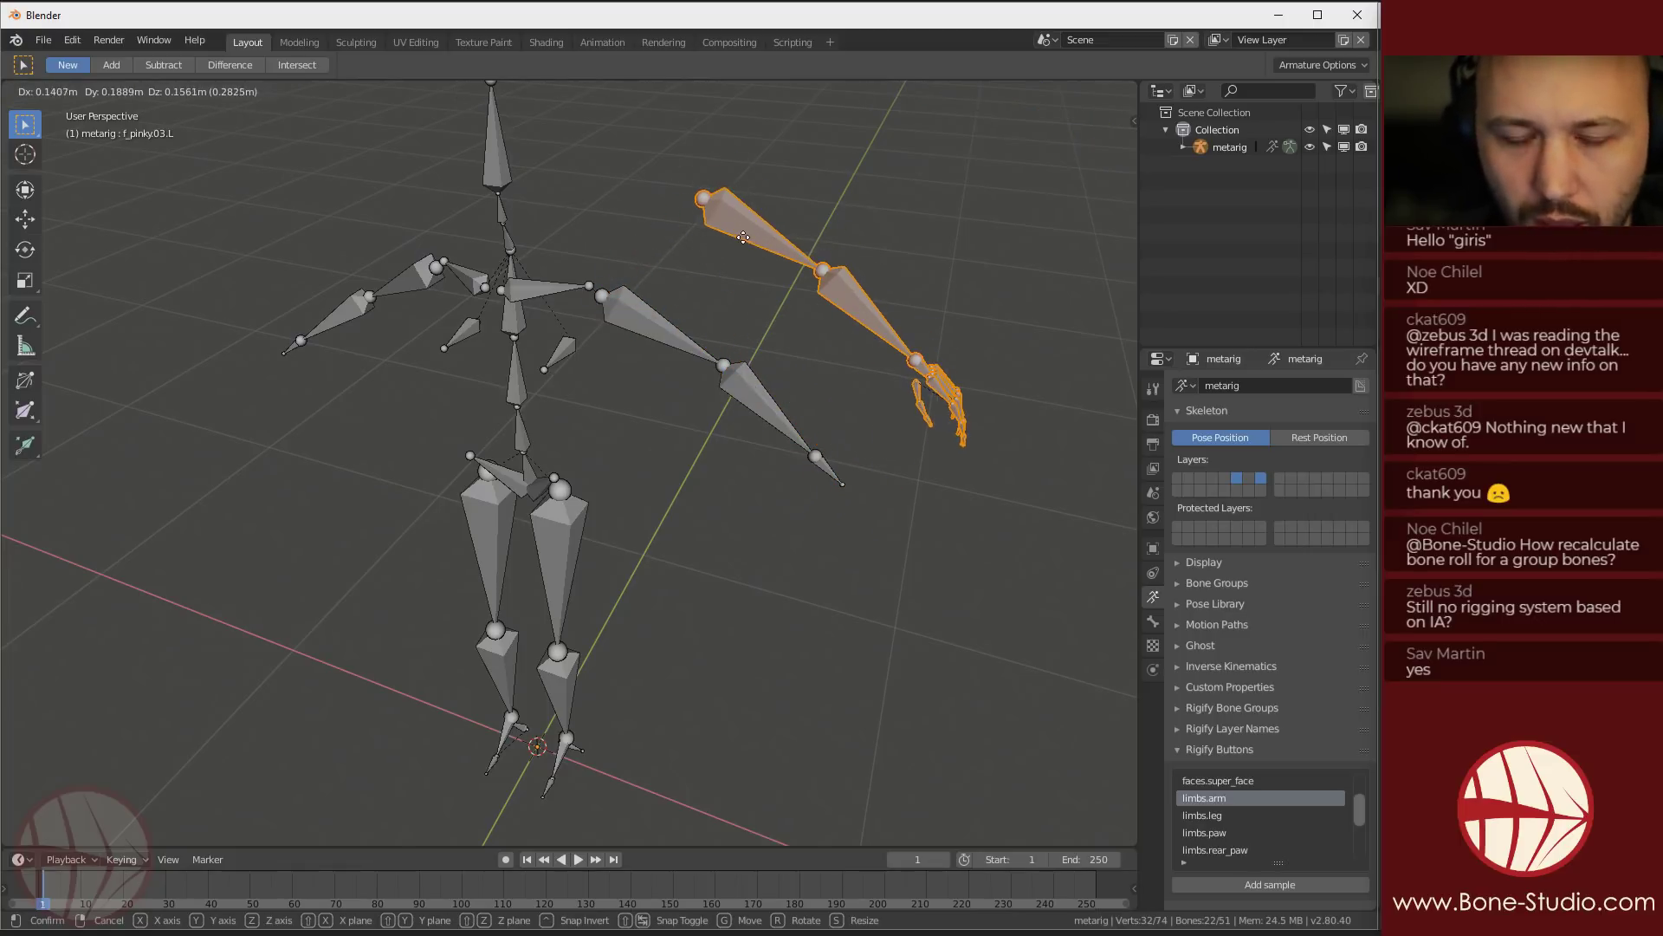
pyautogui.click(698, 237)
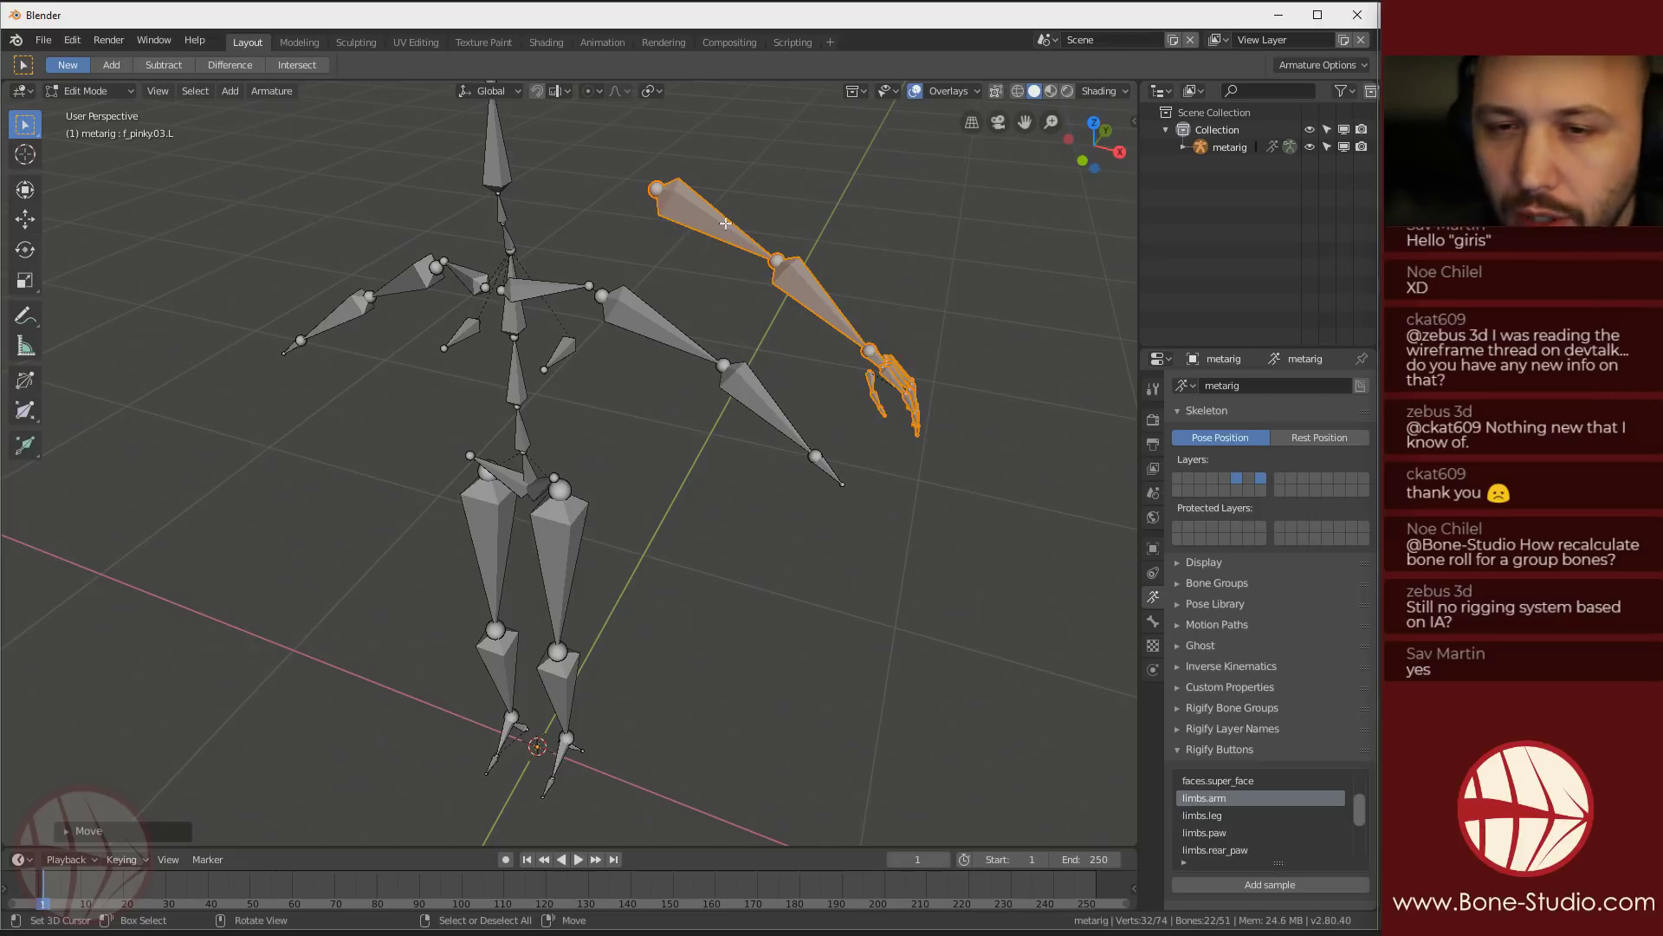
# Parent the new arm's upper arm bone to the chest spine bone, keeping its offset
pyautogui.click(681, 204)
pyautogui.scroll(5, 506, 257)
pyautogui.scroll(-5, 506, 256)
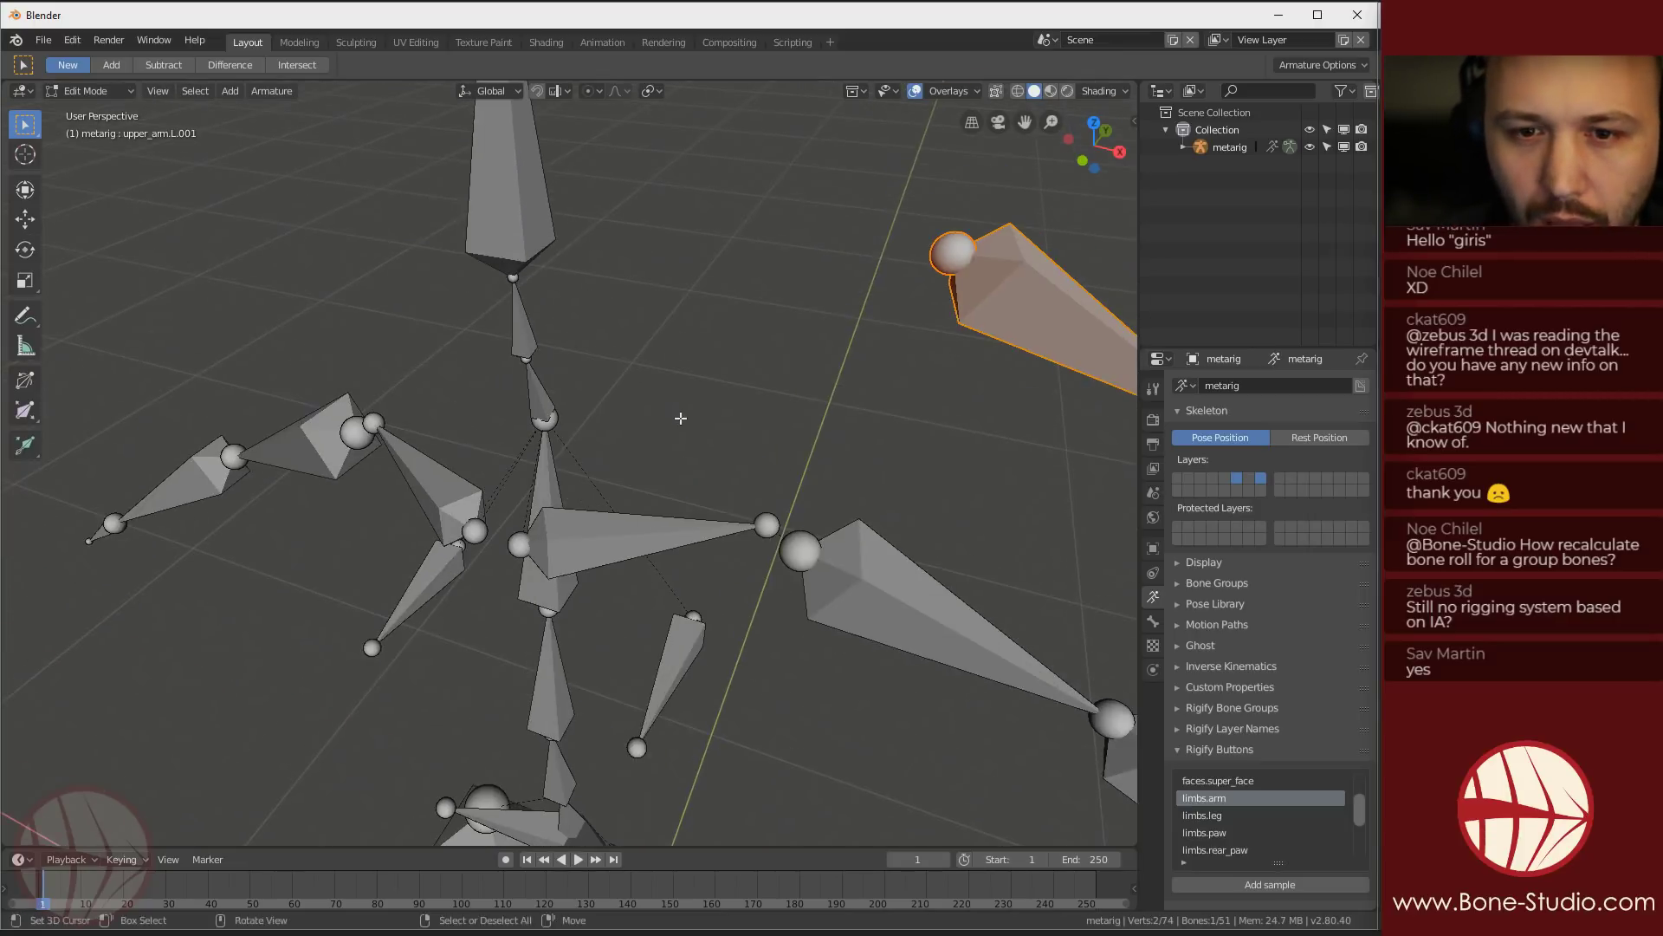
pyautogui.keyDown('shift'); pyautogui.click(622, 426); pyautogui.keyUp('shift')
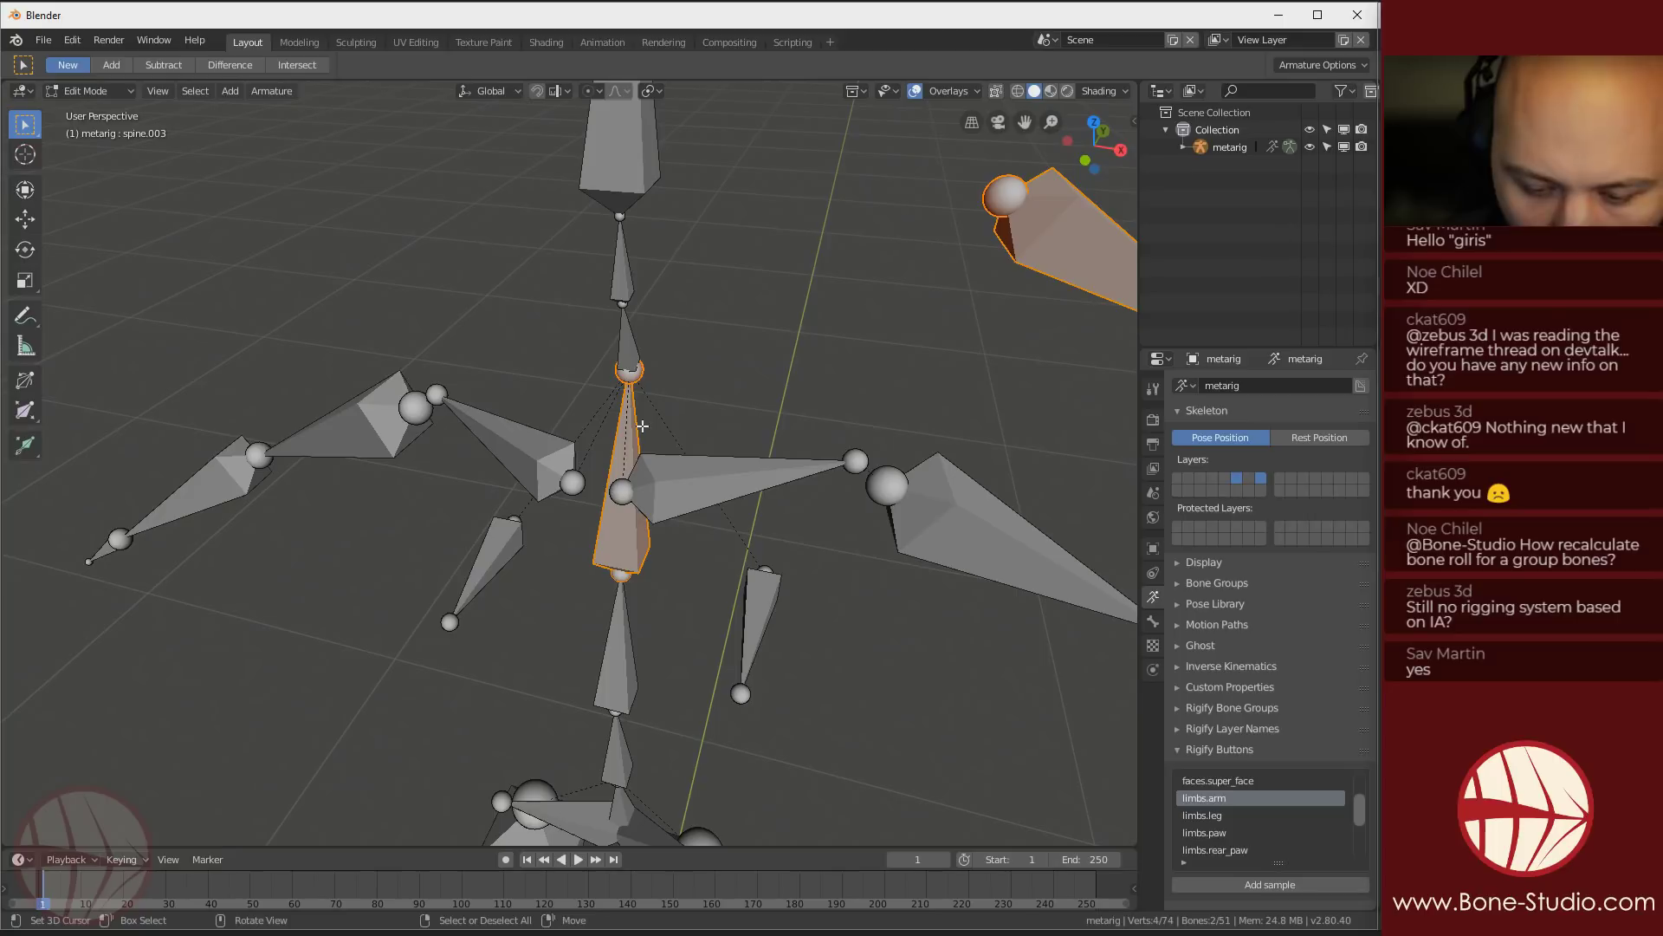
pyautogui.hotkey('ctrl', 'p')
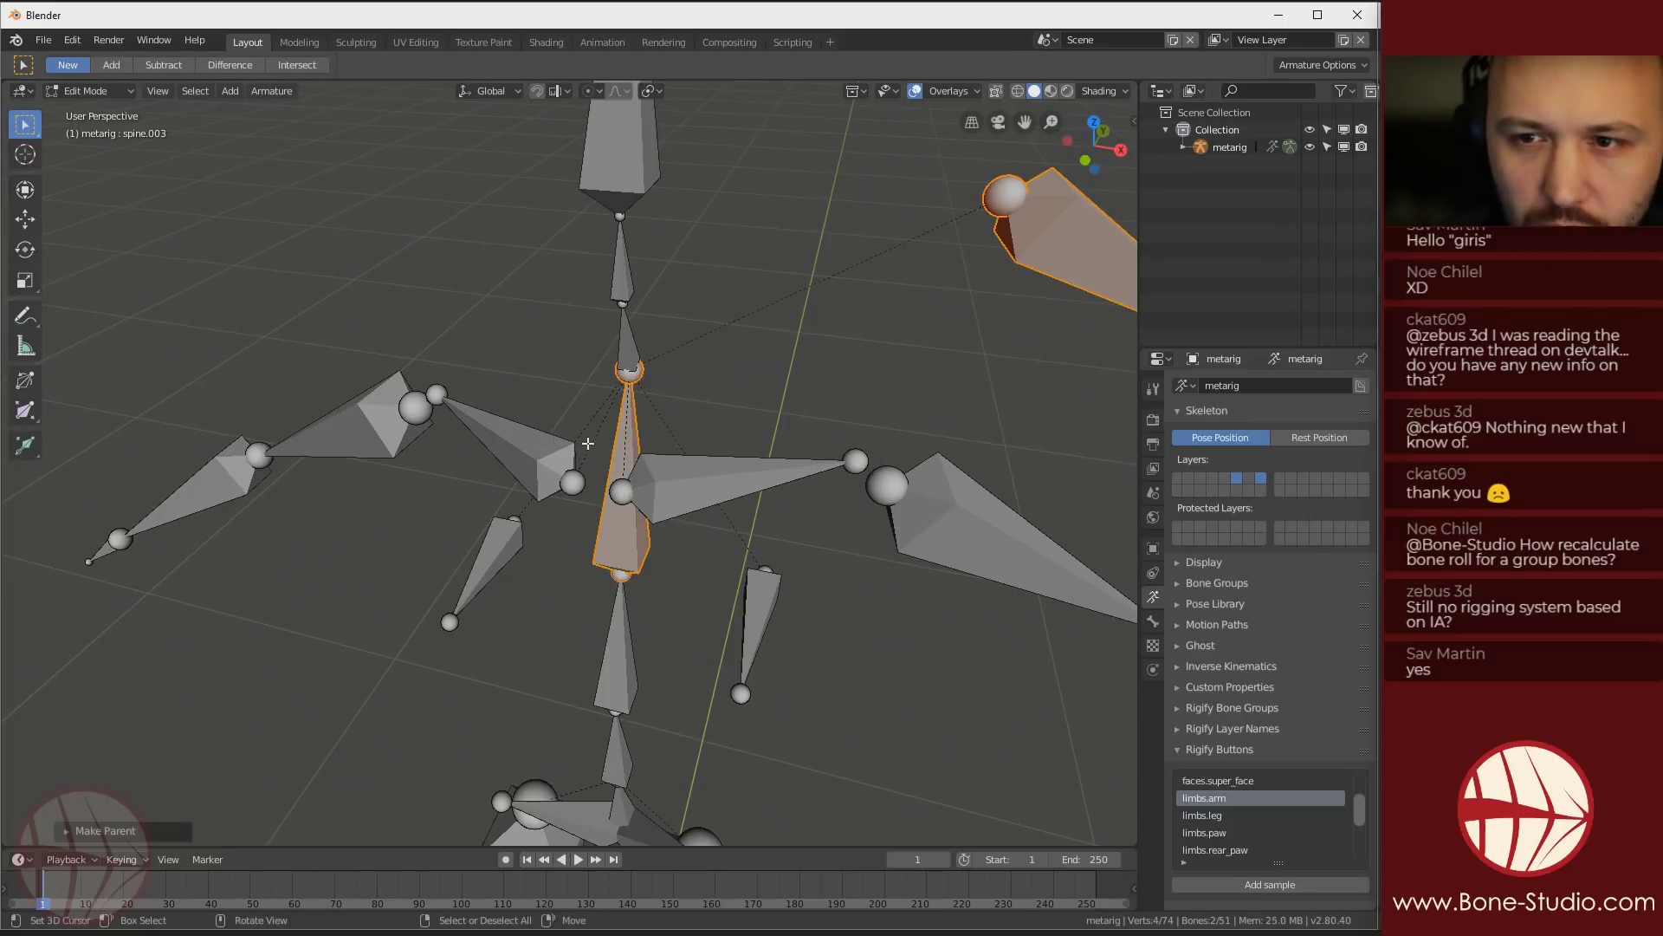
pyautogui.click(583, 445)
pyautogui.scroll(-5, 589, 447)
pyautogui.keyDown('shift'); pyautogui.moveTo(1062, 548); pyautogui.dragTo(720, 509, button='middle'); pyautogui.keyUp('shift')
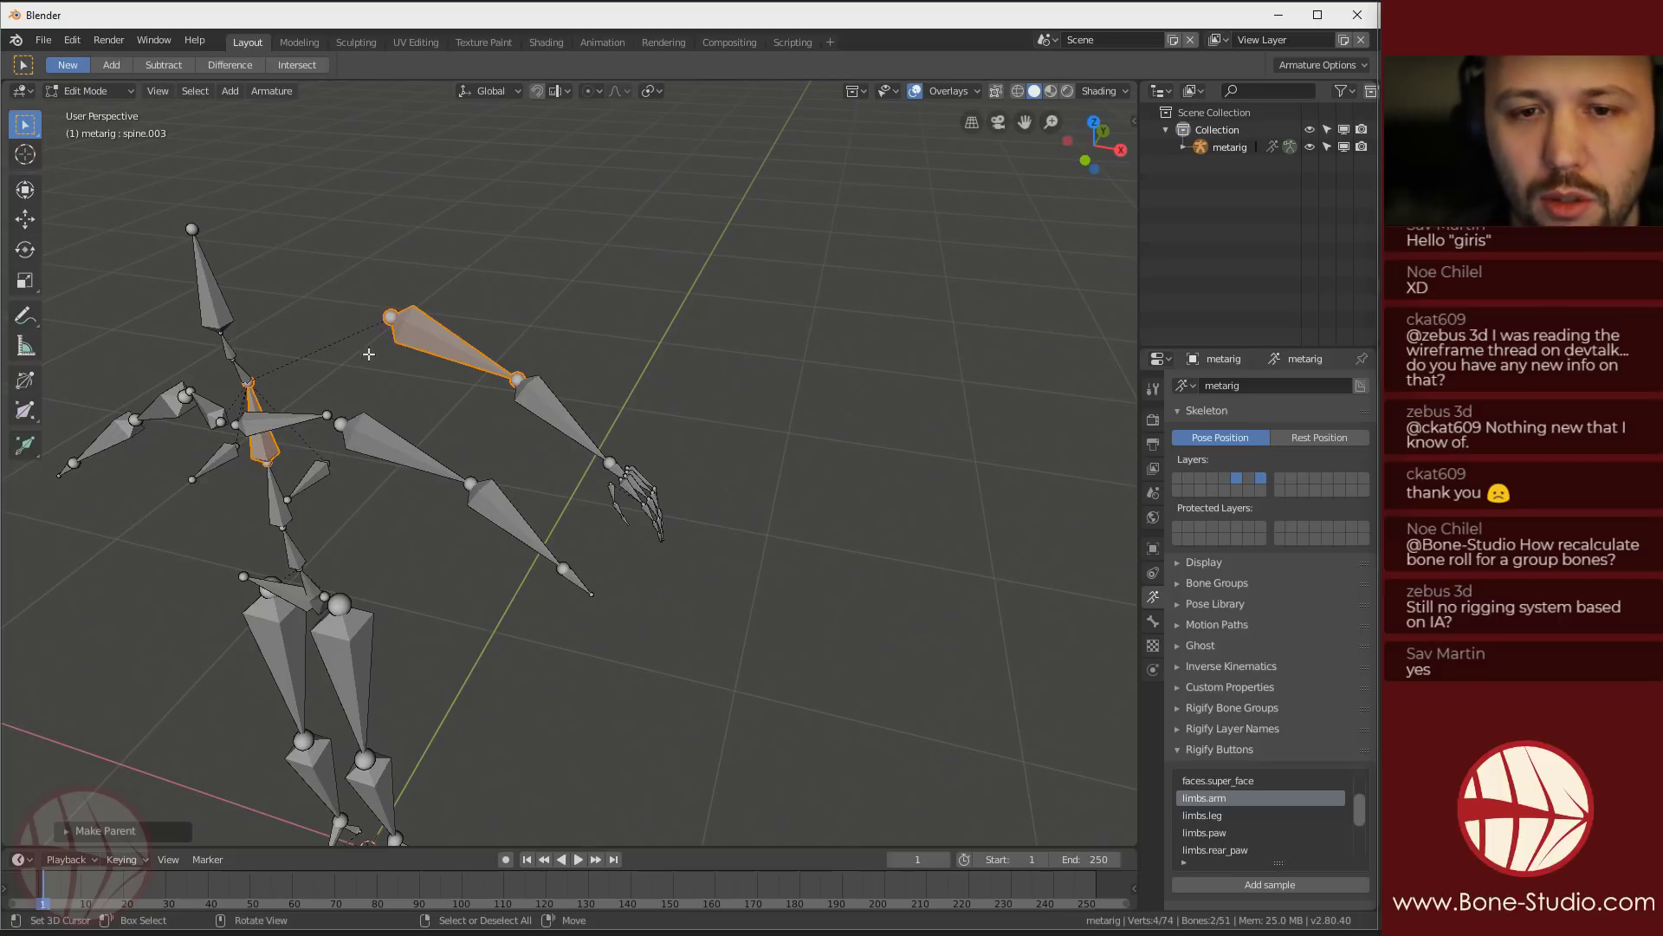
pyautogui.keyDown('shift'); pyautogui.moveTo(451, 437); pyautogui.dragTo(639, 377, button='middle'); pyautogui.keyUp('shift')
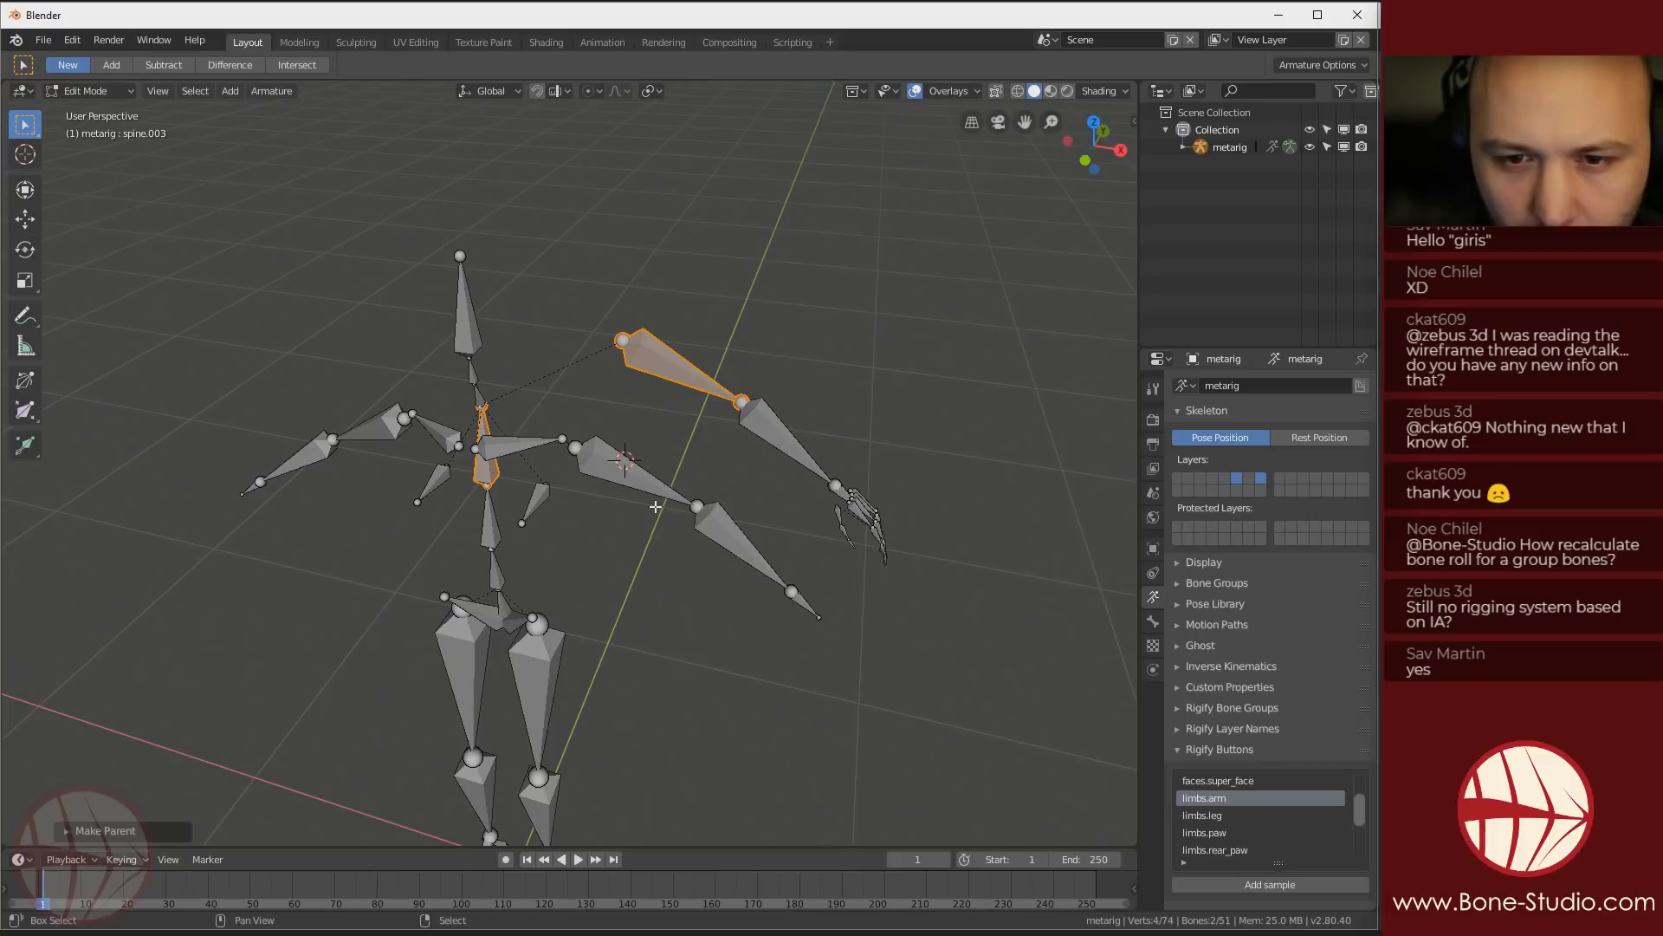
# Duplicate the original left upper arm, forearm and hand bones and place the copy just beside the original arm
pyautogui.click(623, 466)
pyautogui.keyDown('shift'); pyautogui.click(739, 554); pyautogui.keyUp('shift')
pyautogui.keyDown('shift'); pyautogui.click(808, 608); pyautogui.keyUp('shift')
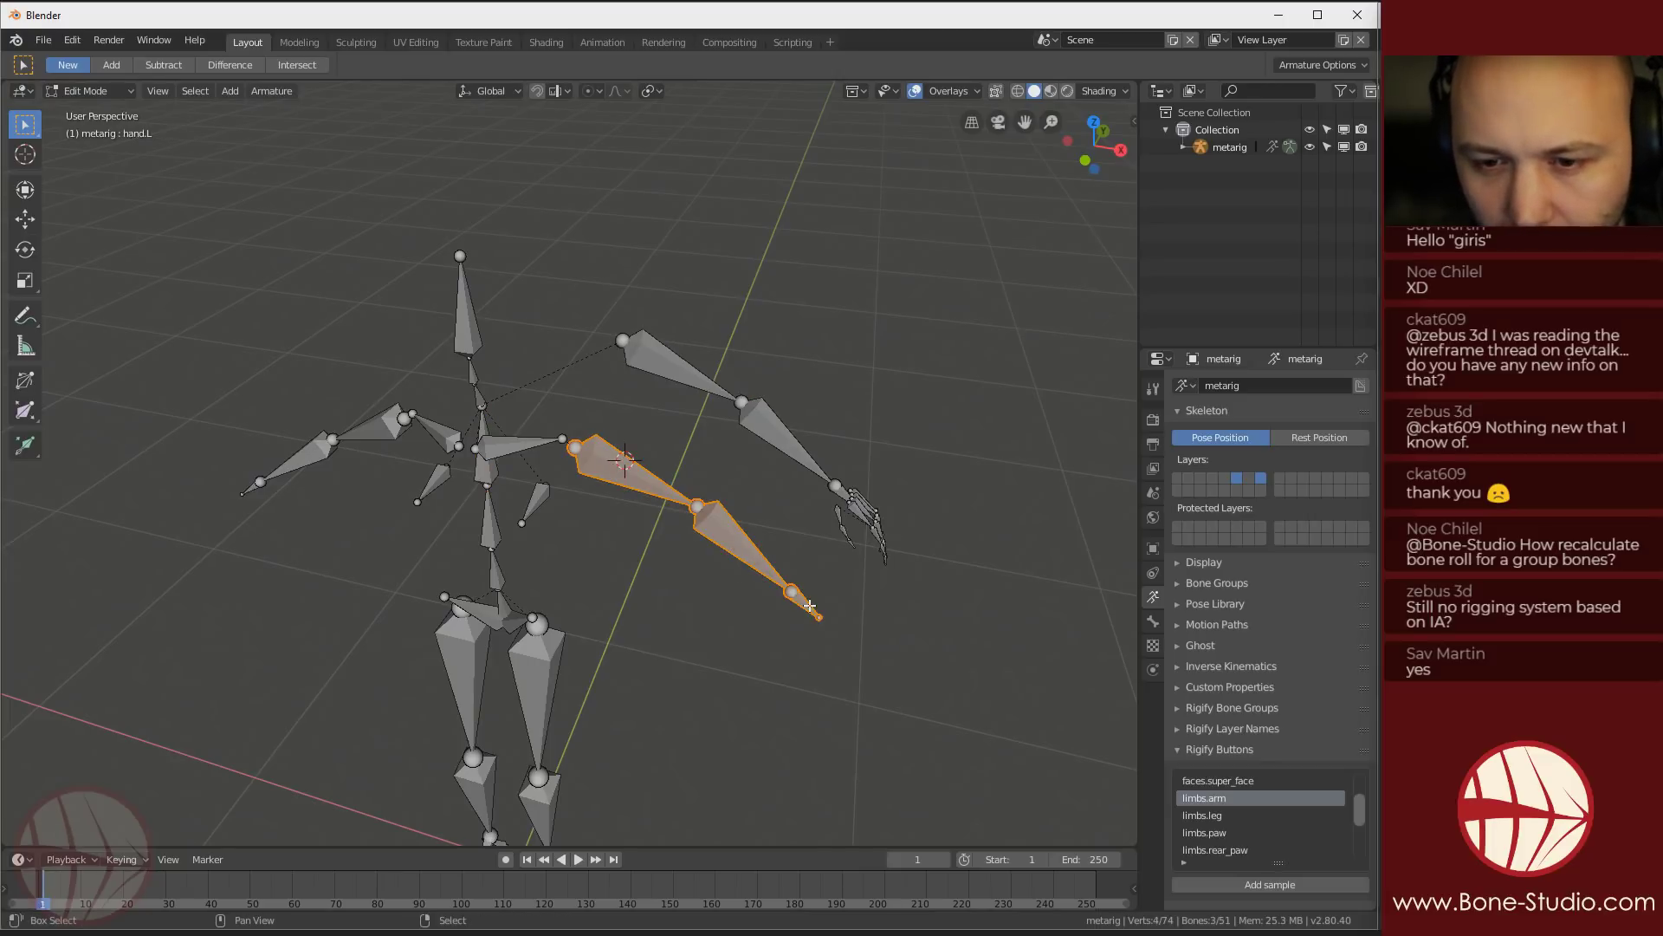
pyautogui.moveTo(921, 598); pyautogui.dragTo(456, 484, button='middle')
pyautogui.hotkey('shift', 'd')
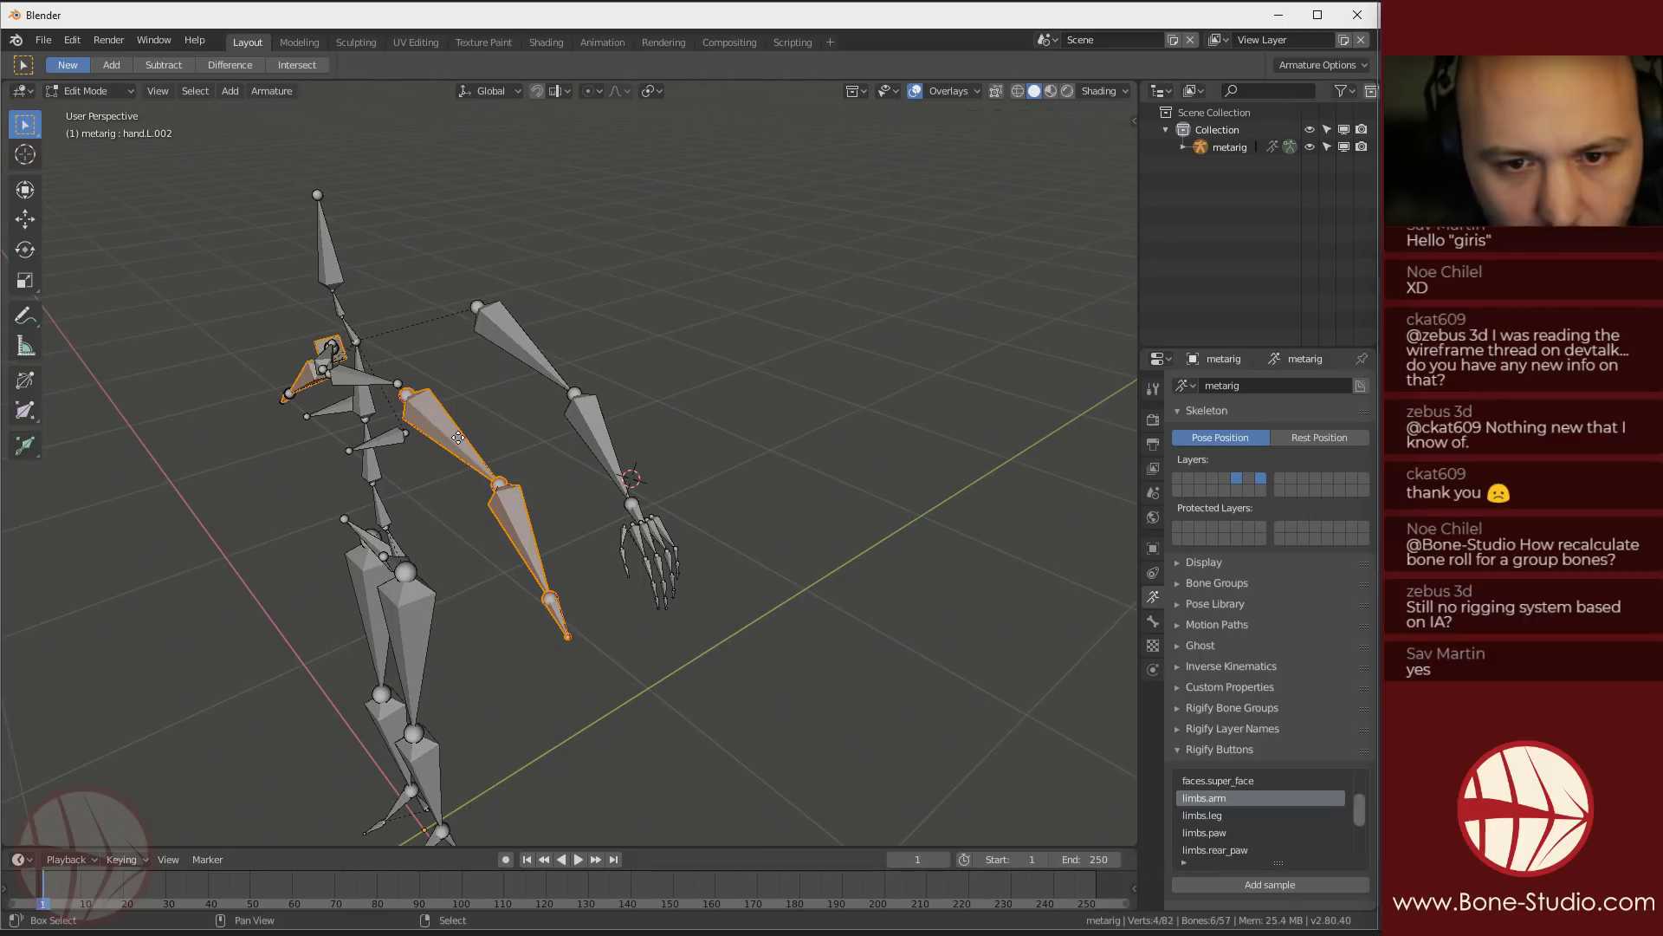
pyautogui.rightClick(339, 477)
pyautogui.moveTo(339, 477); pyautogui.dragTo(668, 424, button='middle')
# Try moving the root joints of the duplicated and the original left upper arm bones
pyautogui.rightClick(668, 424)
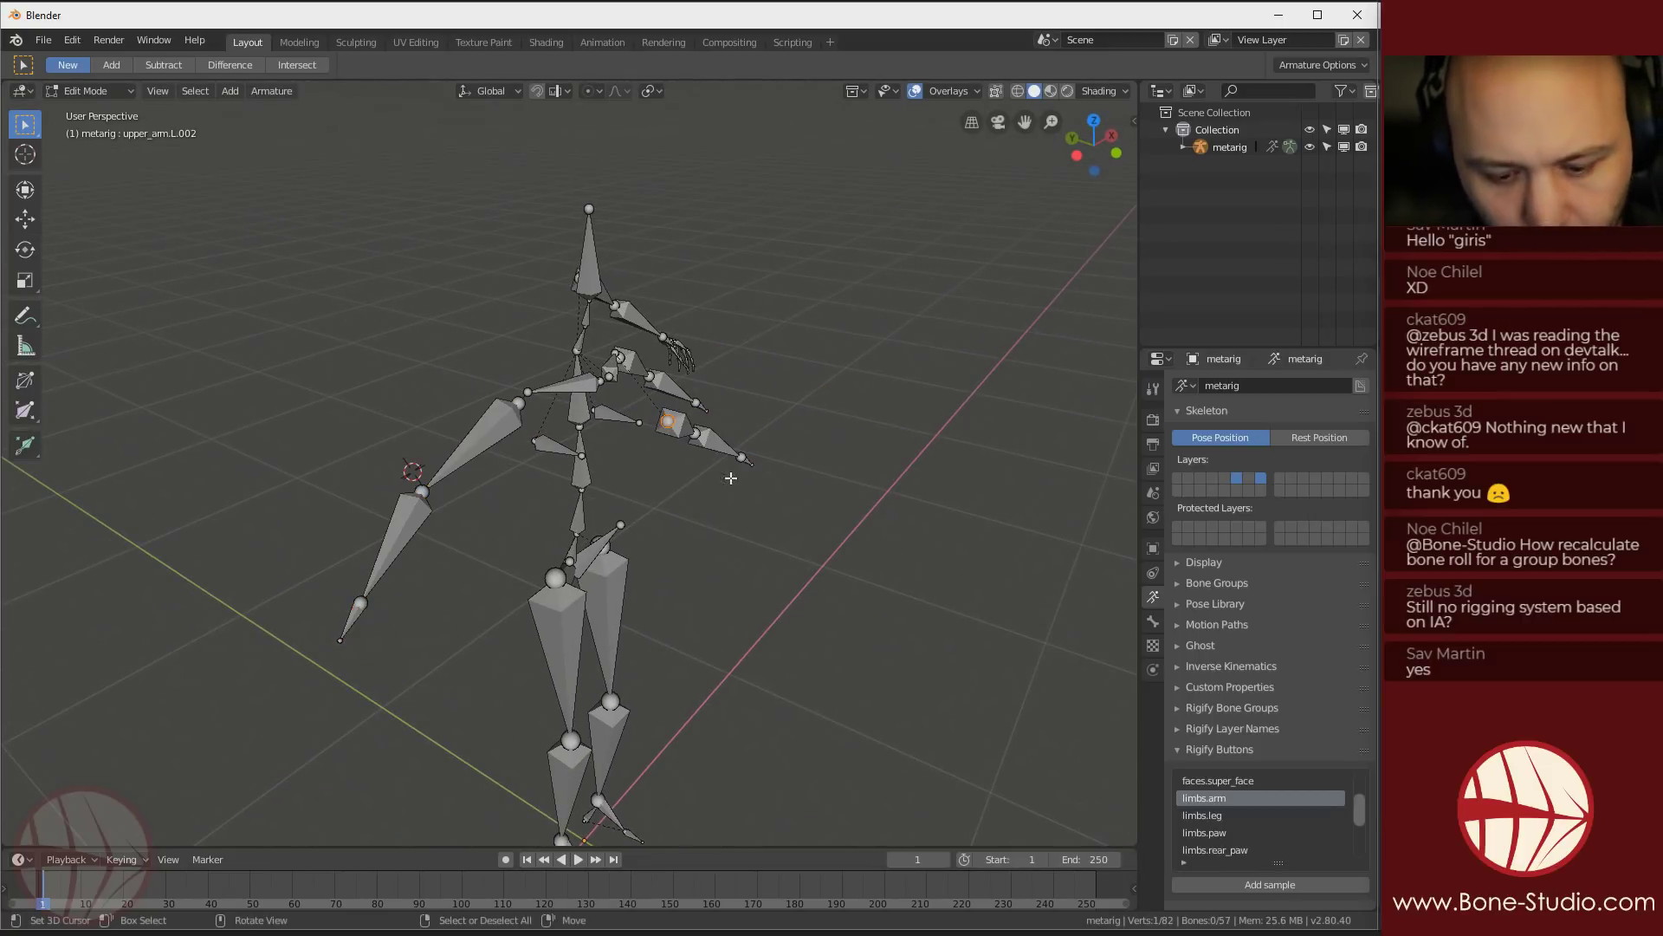
pyautogui.press('g')
pyautogui.rightClick(654, 412)
pyautogui.moveTo(697, 414); pyautogui.dragTo(648, 412, button='middle')
pyautogui.rightClick(604, 362)
pyautogui.press('g')
pyautogui.rightClick(645, 394)
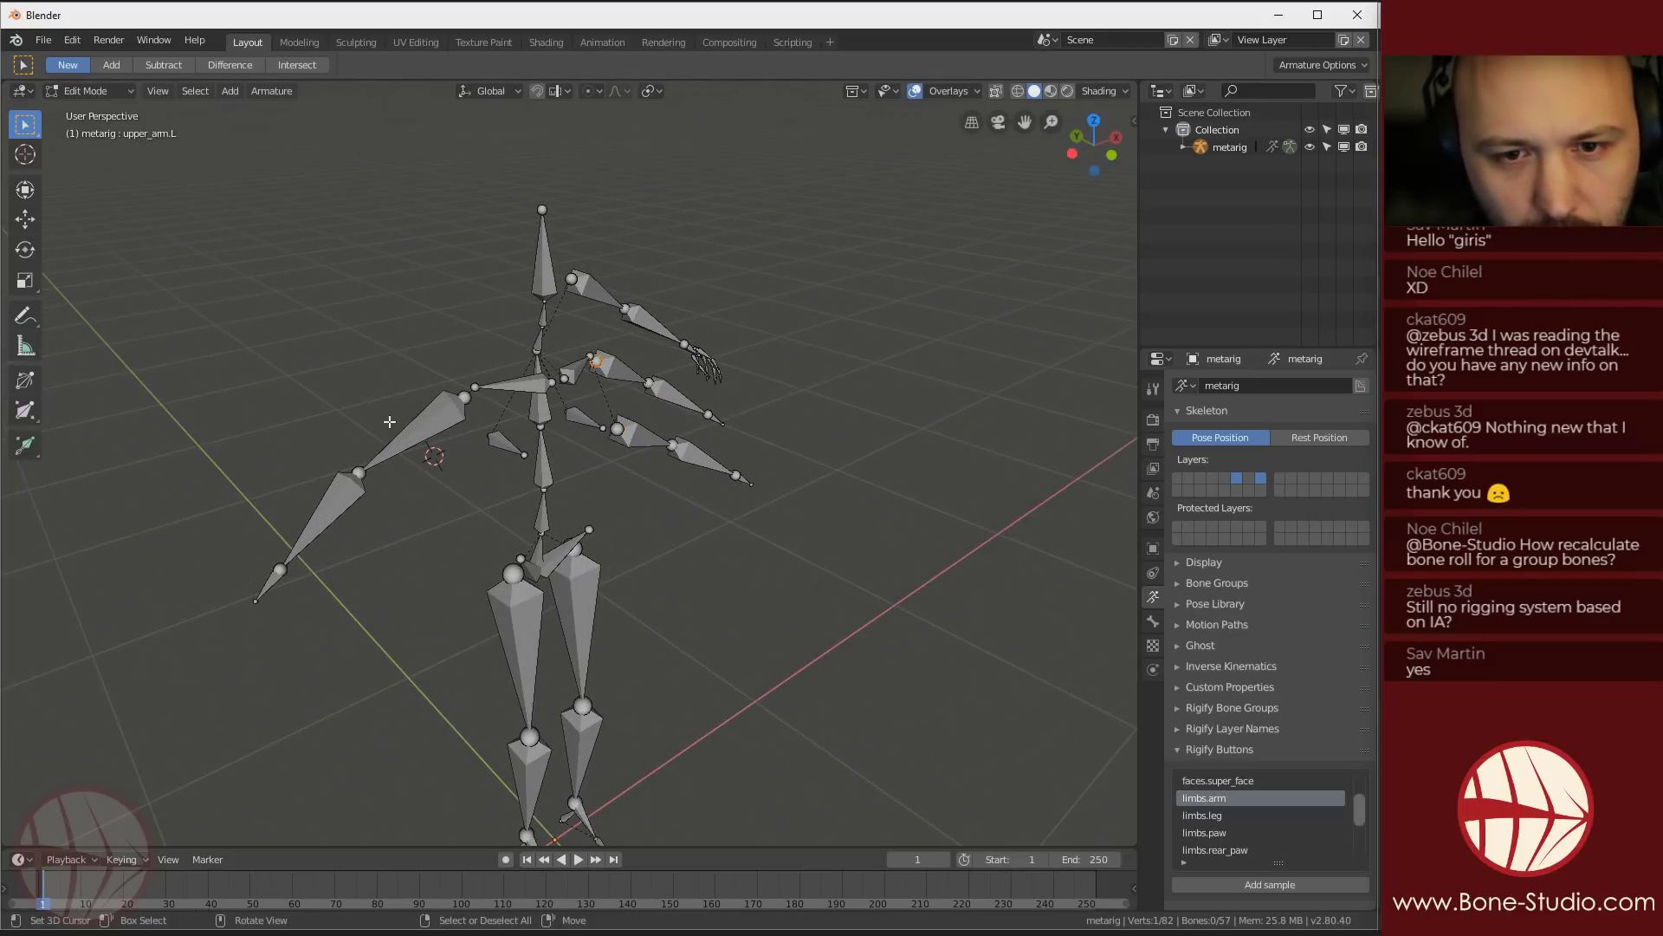
# Move one set of the overlapping right upper arm, forearm and hand bones forward along the global Y axis
pyautogui.rightClick(412, 433)
pyautogui.keyDown('shift'); pyautogui.rightClick(297, 561); pyautogui.keyUp('shift')
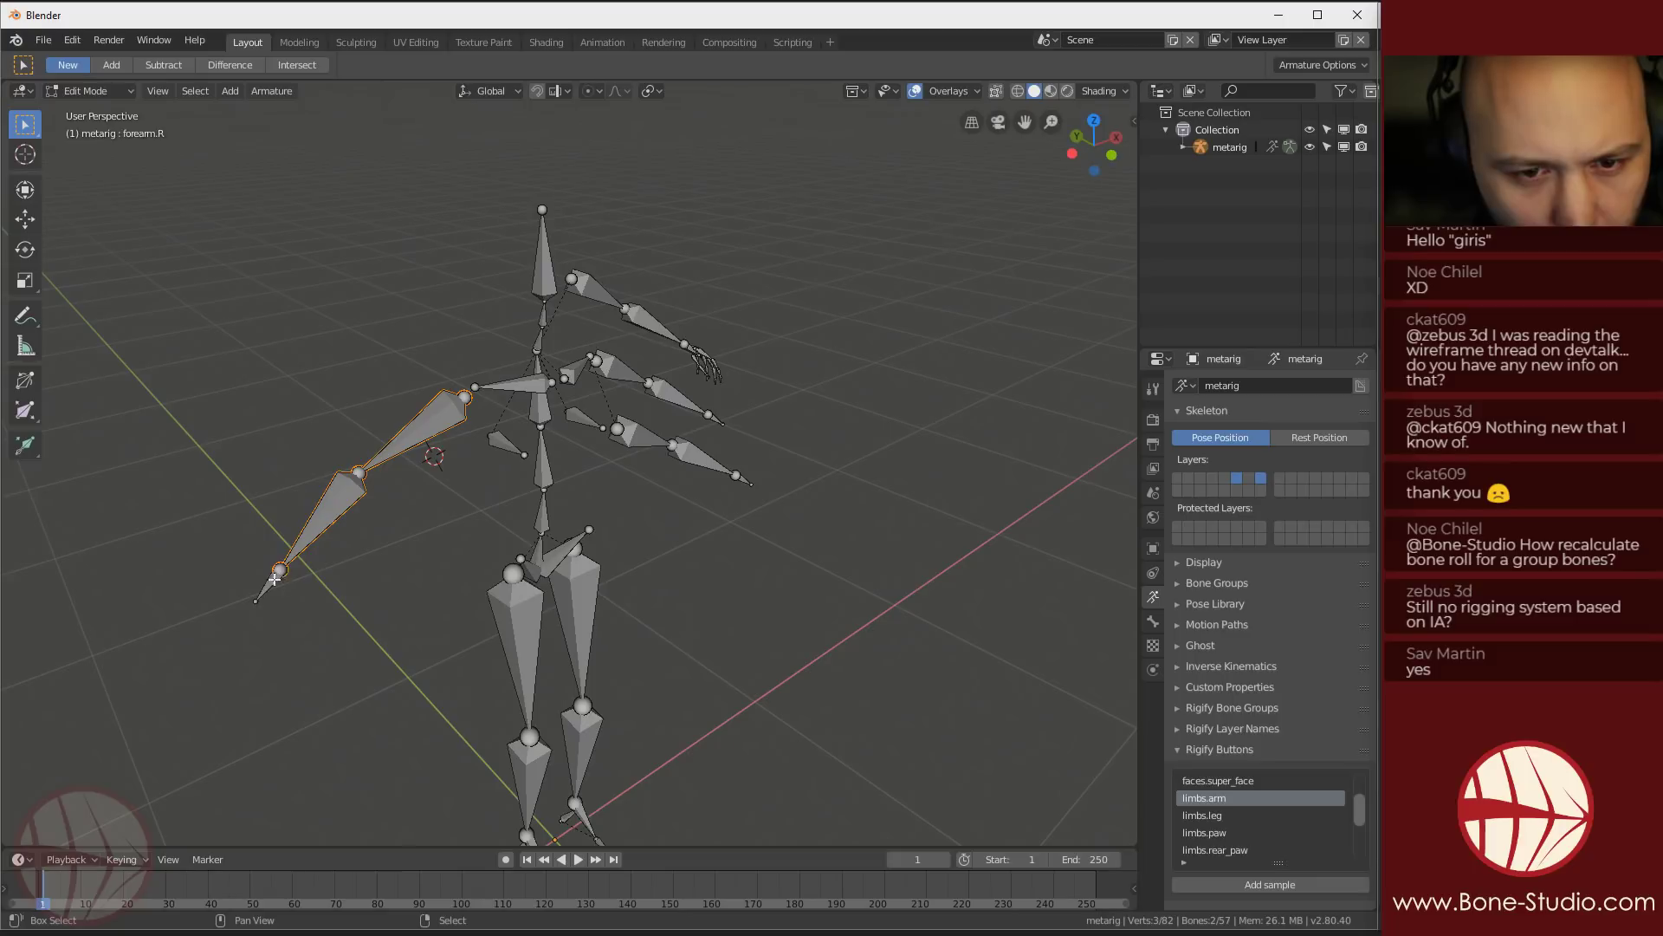
pyautogui.keyDown('shift'); pyautogui.rightClick(273, 583); pyautogui.keyUp('shift')
pyautogui.press('g')
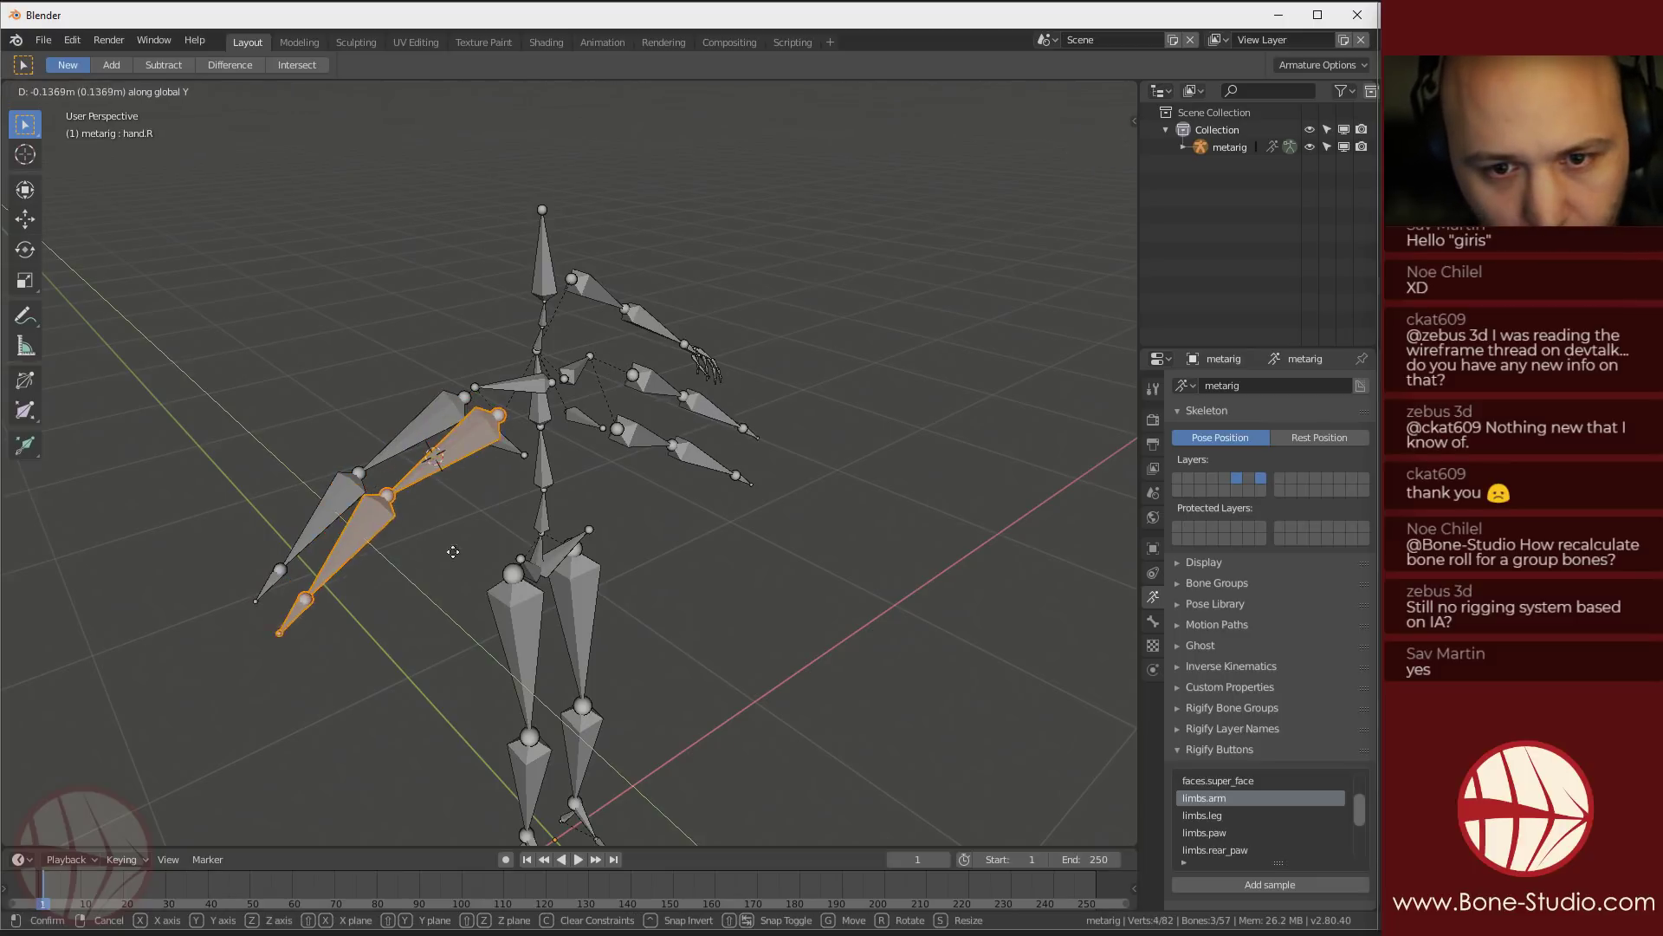
pyautogui.click(412, 443)
# Try moving the root joints of both right upper arm bones
pyautogui.rightClick(428, 438)
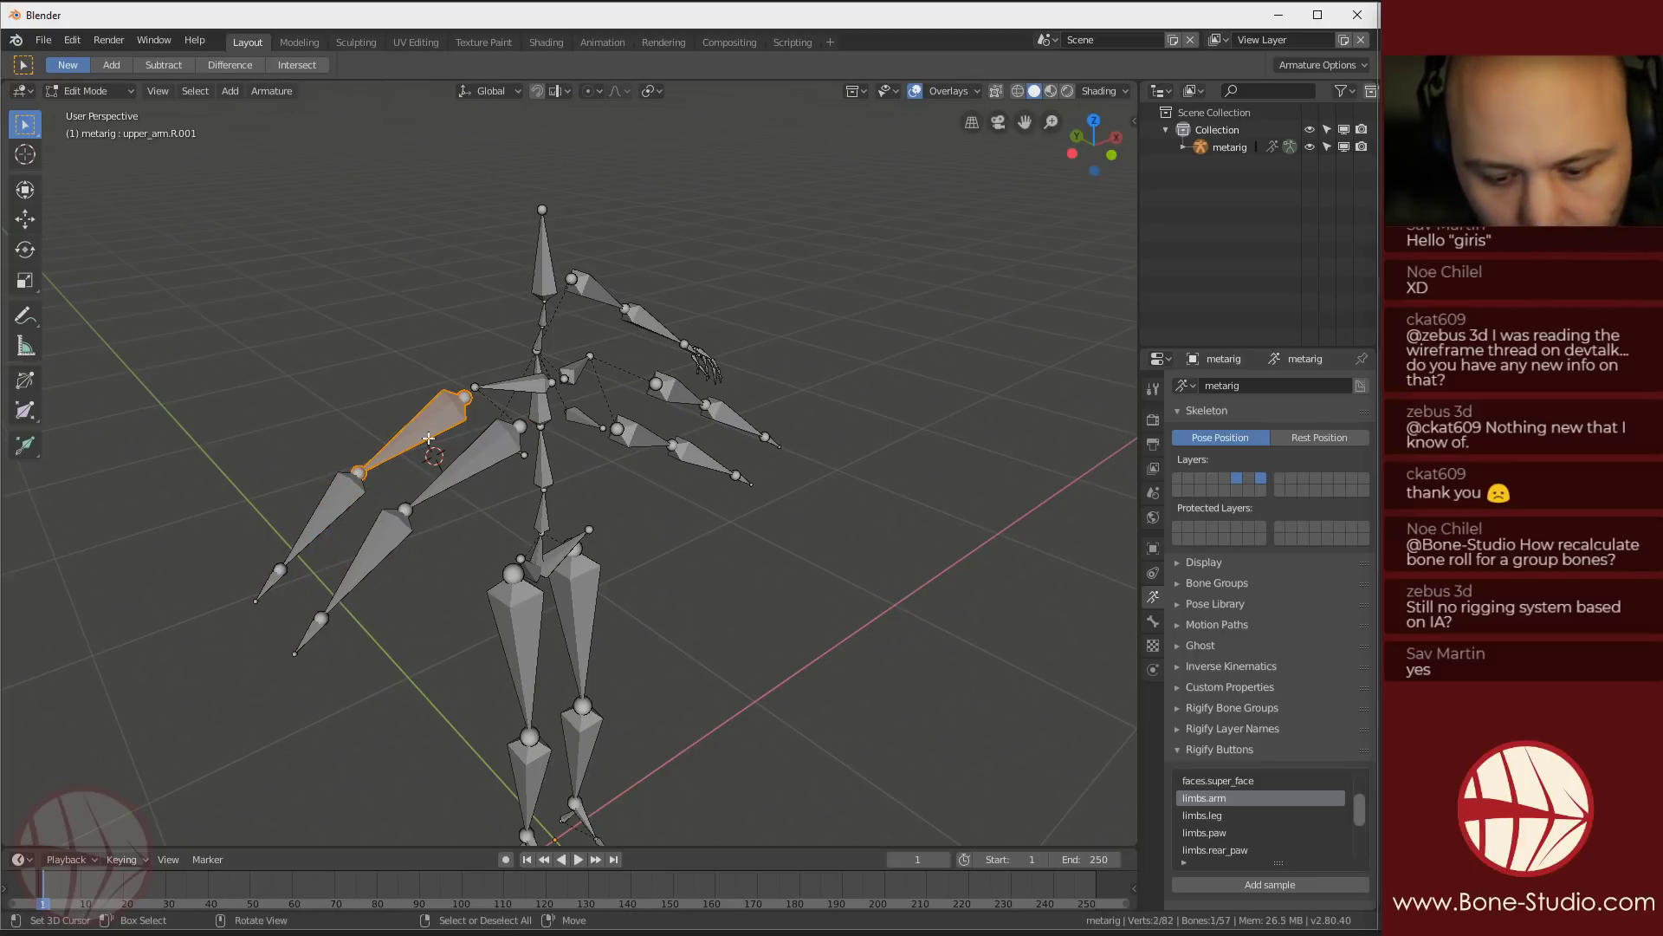
pyautogui.rightClick(479, 444)
pyautogui.rightClick(521, 426)
pyautogui.press('g')
pyautogui.rightClick(536, 406)
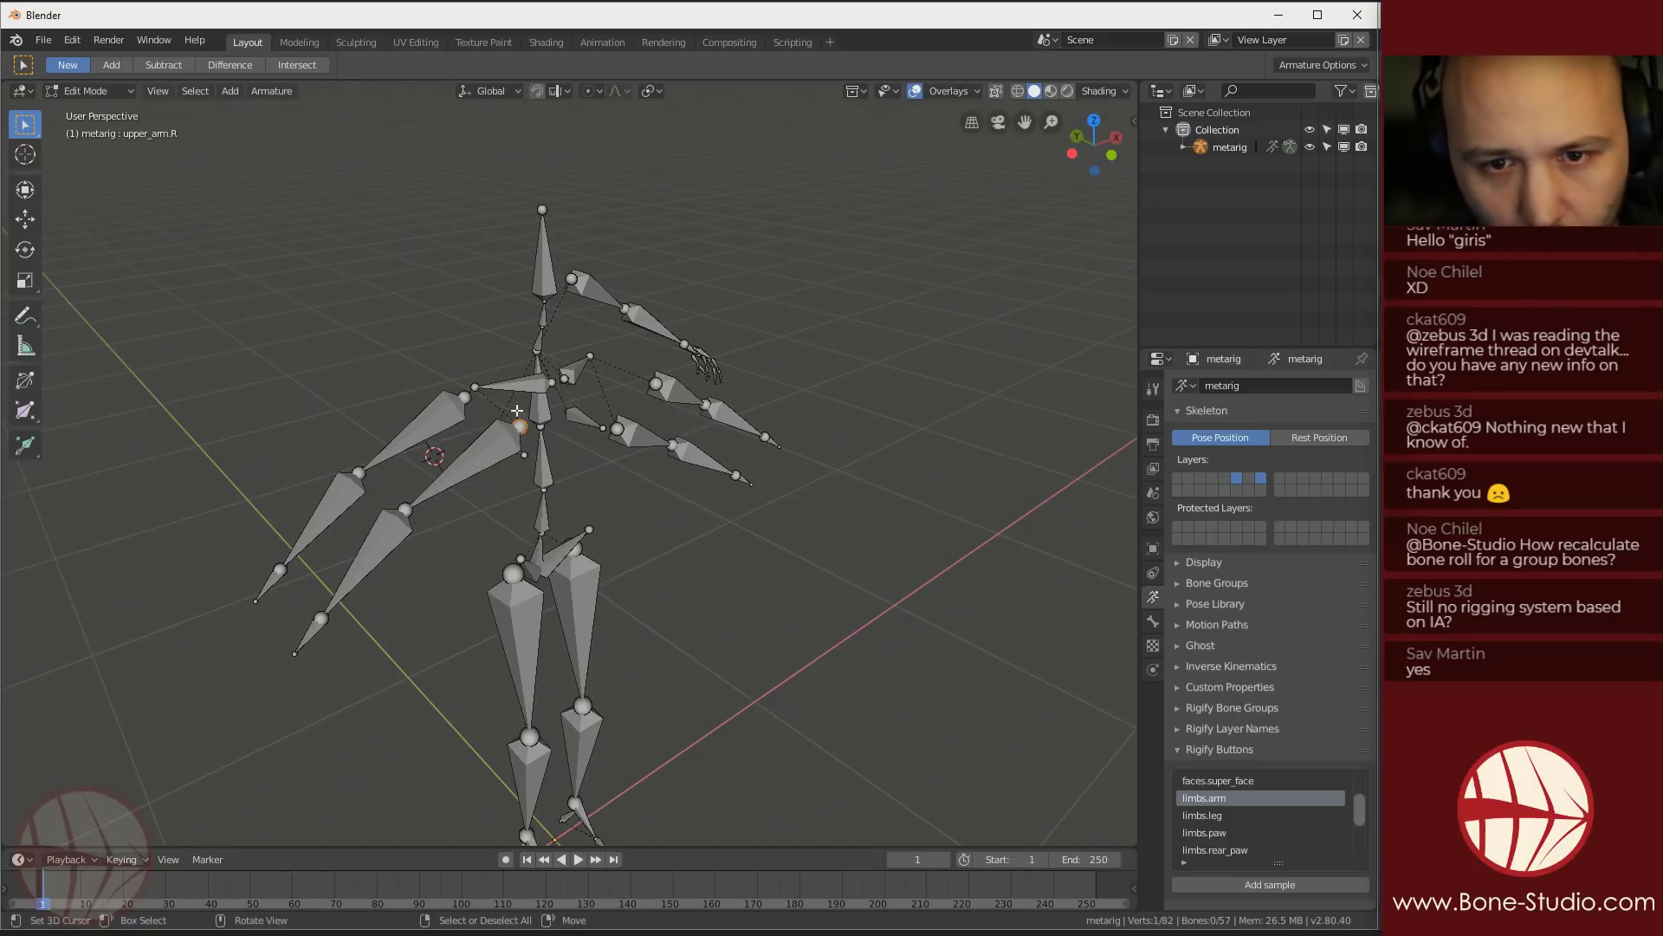
pyautogui.rightClick(465, 397)
pyautogui.press('g')
pyautogui.press('Escape')
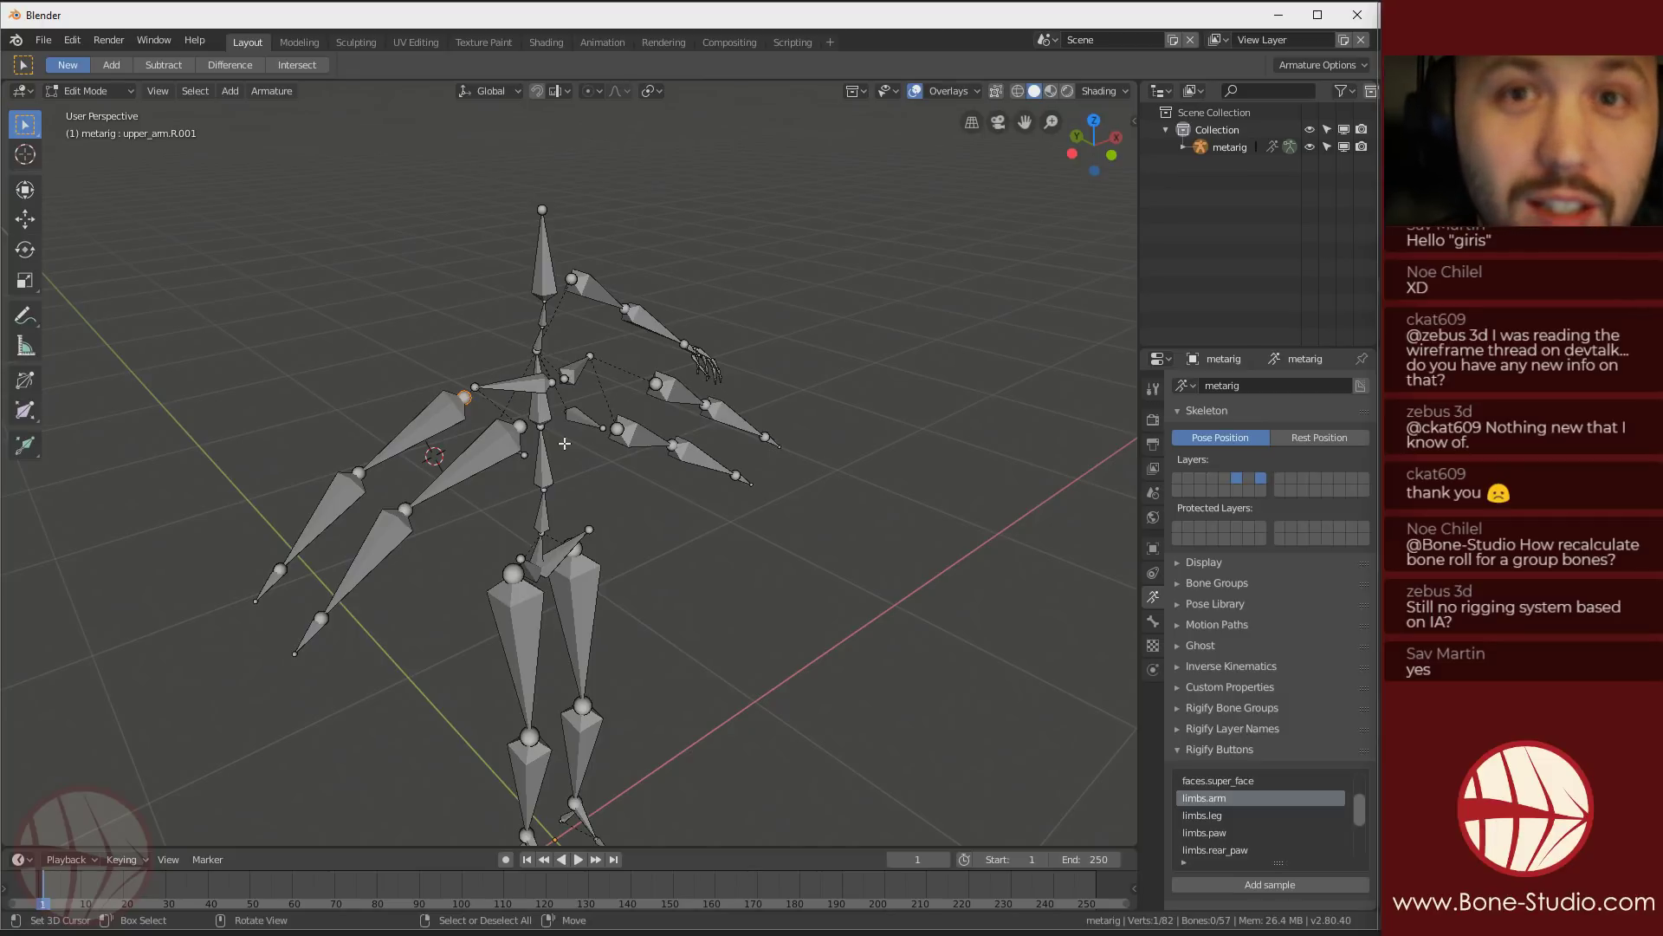
# Select the duplicated left upper arm bone, display its bone properties and switch the metarig to Pose Mode
pyautogui.moveTo(606, 492); pyautogui.dragTo(520, 440, button='middle')
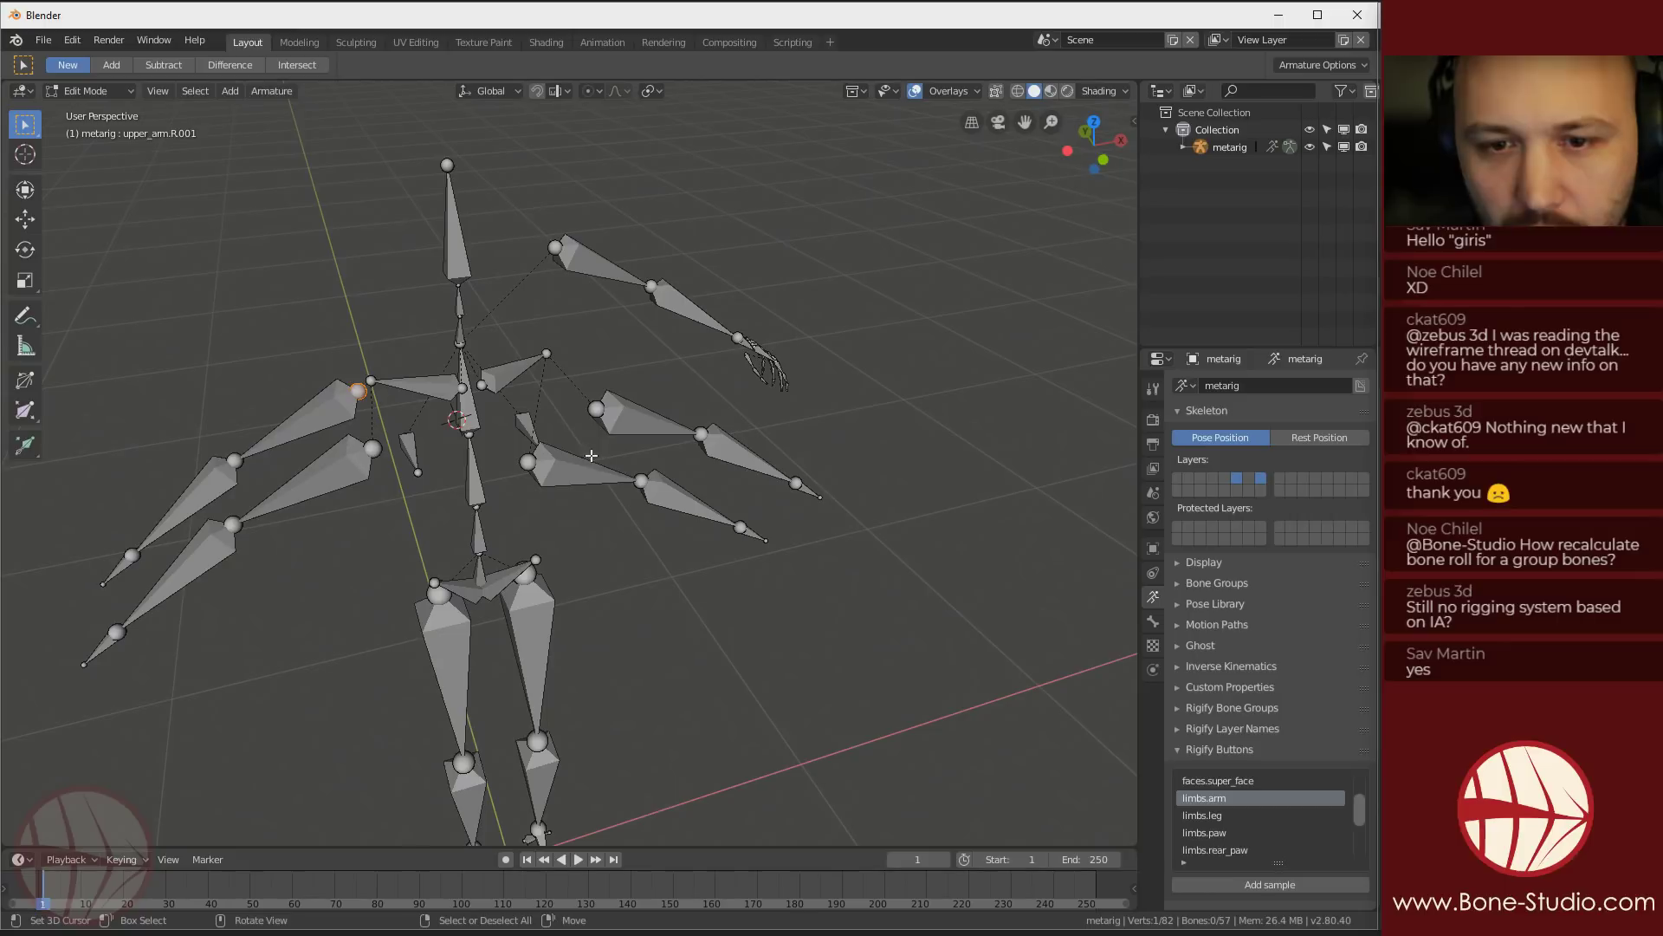
pyautogui.click(577, 465)
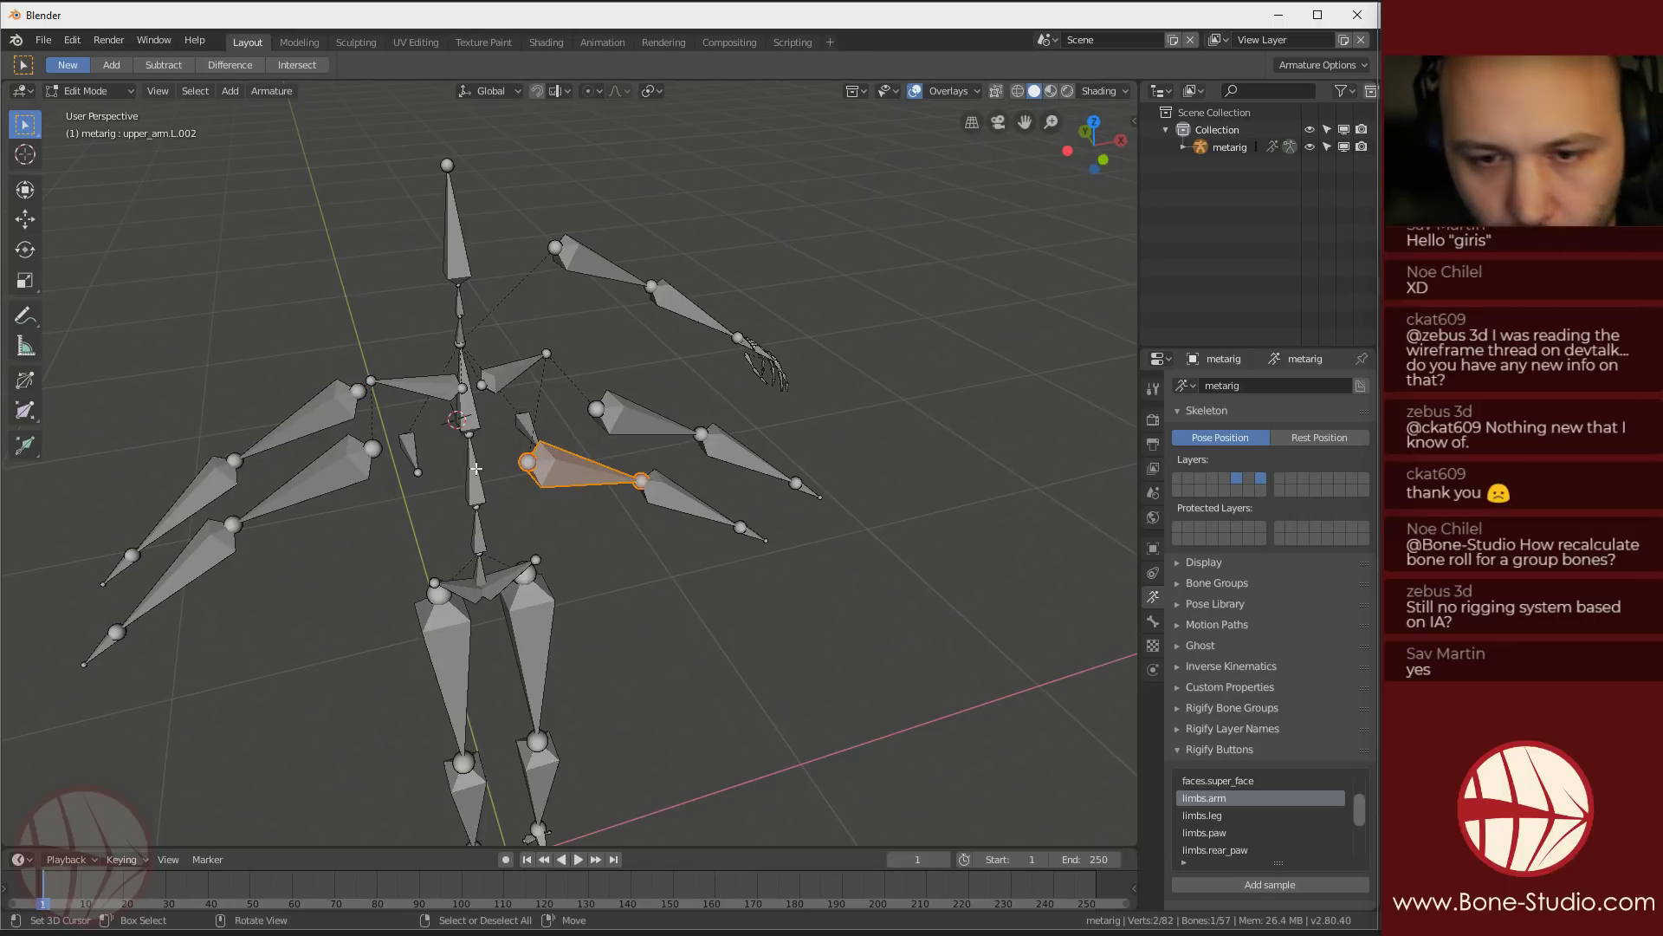
pyautogui.click(1153, 622)
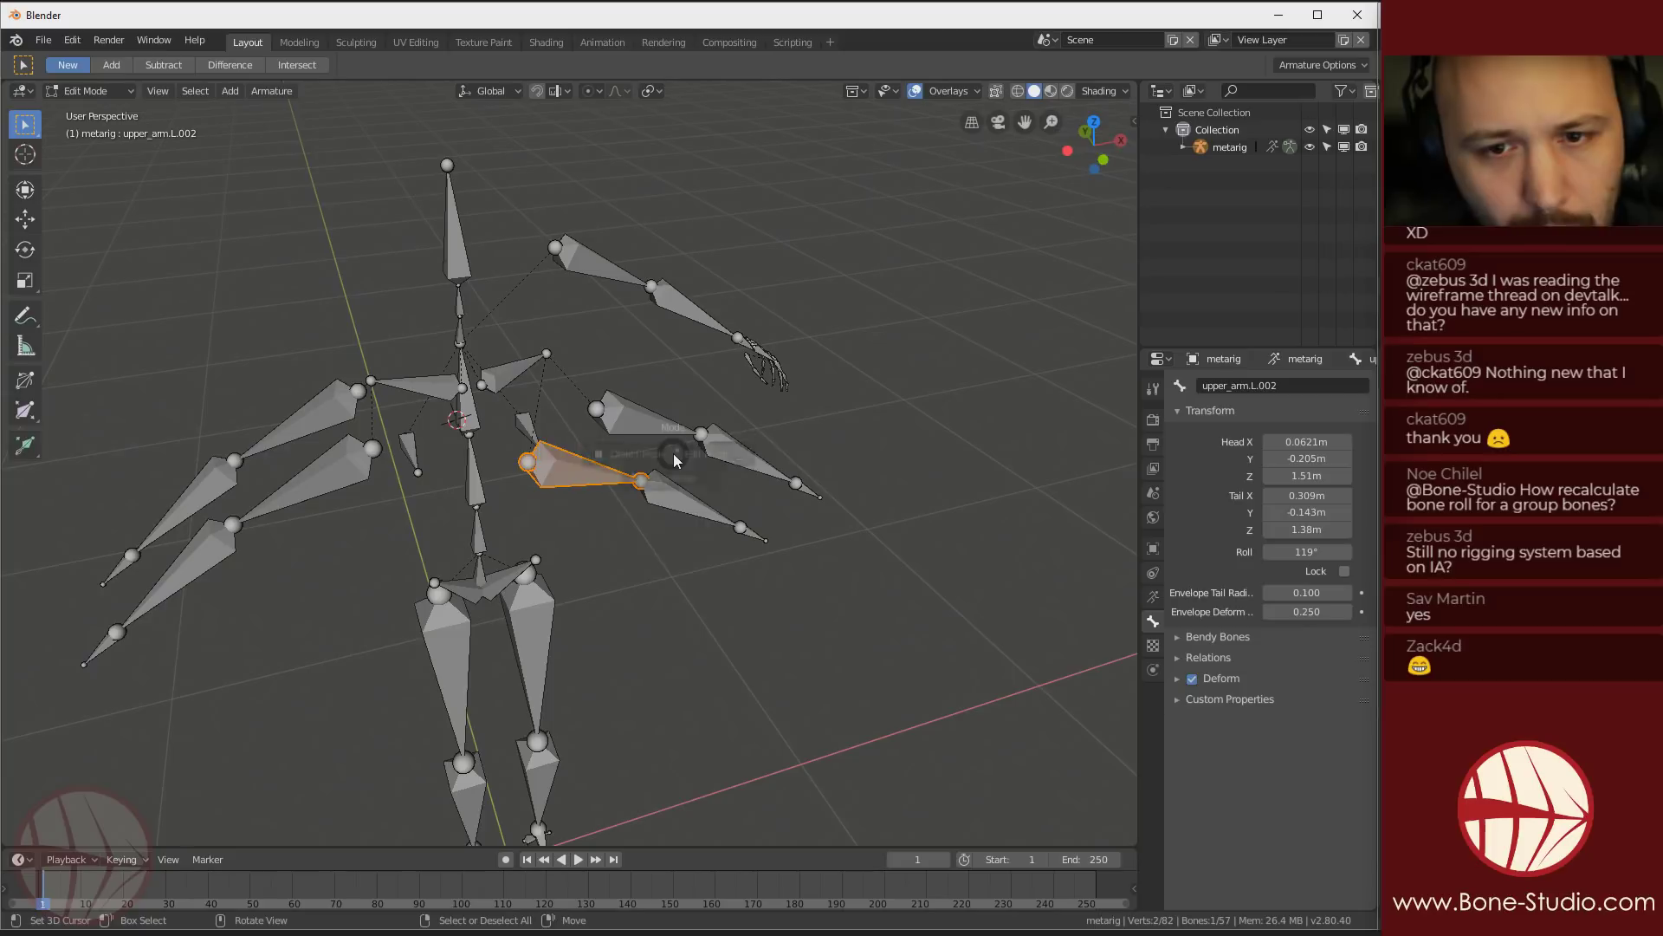
pyautogui.hotkey('ctrl', 'Tab')
pyautogui.click(675, 556)
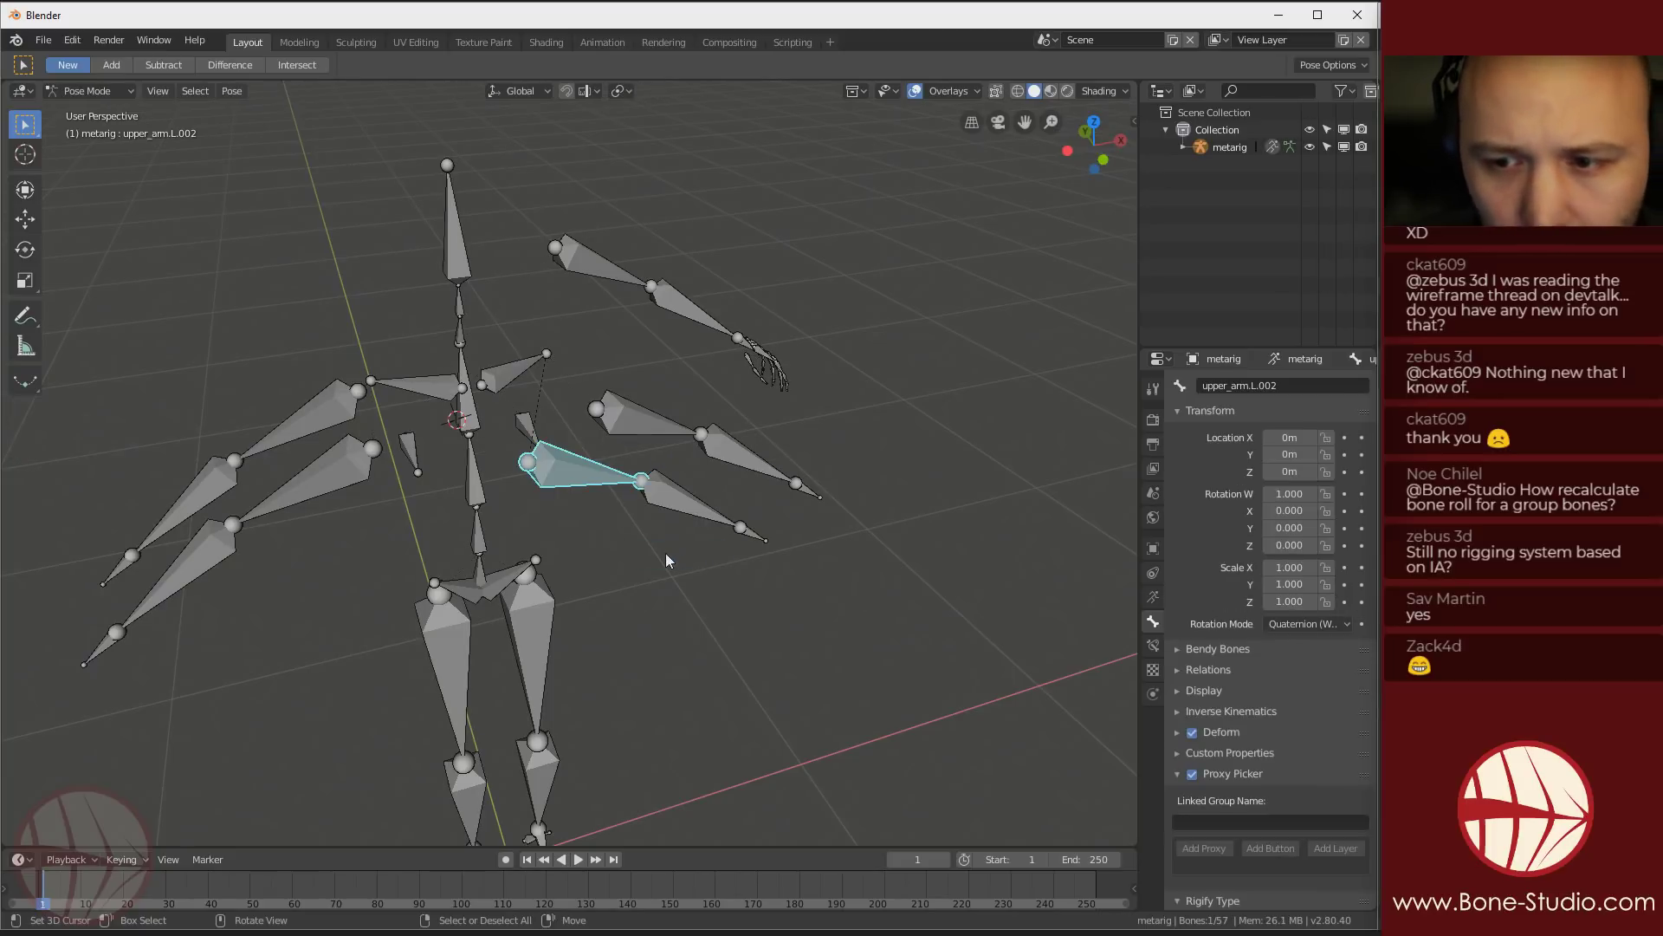
# Examine the duplicated left upper arm's Rigify type options, including the available limb types
pyautogui.scroll(-5, 1244, 780)
pyautogui.scroll(-2, 1263, 728)
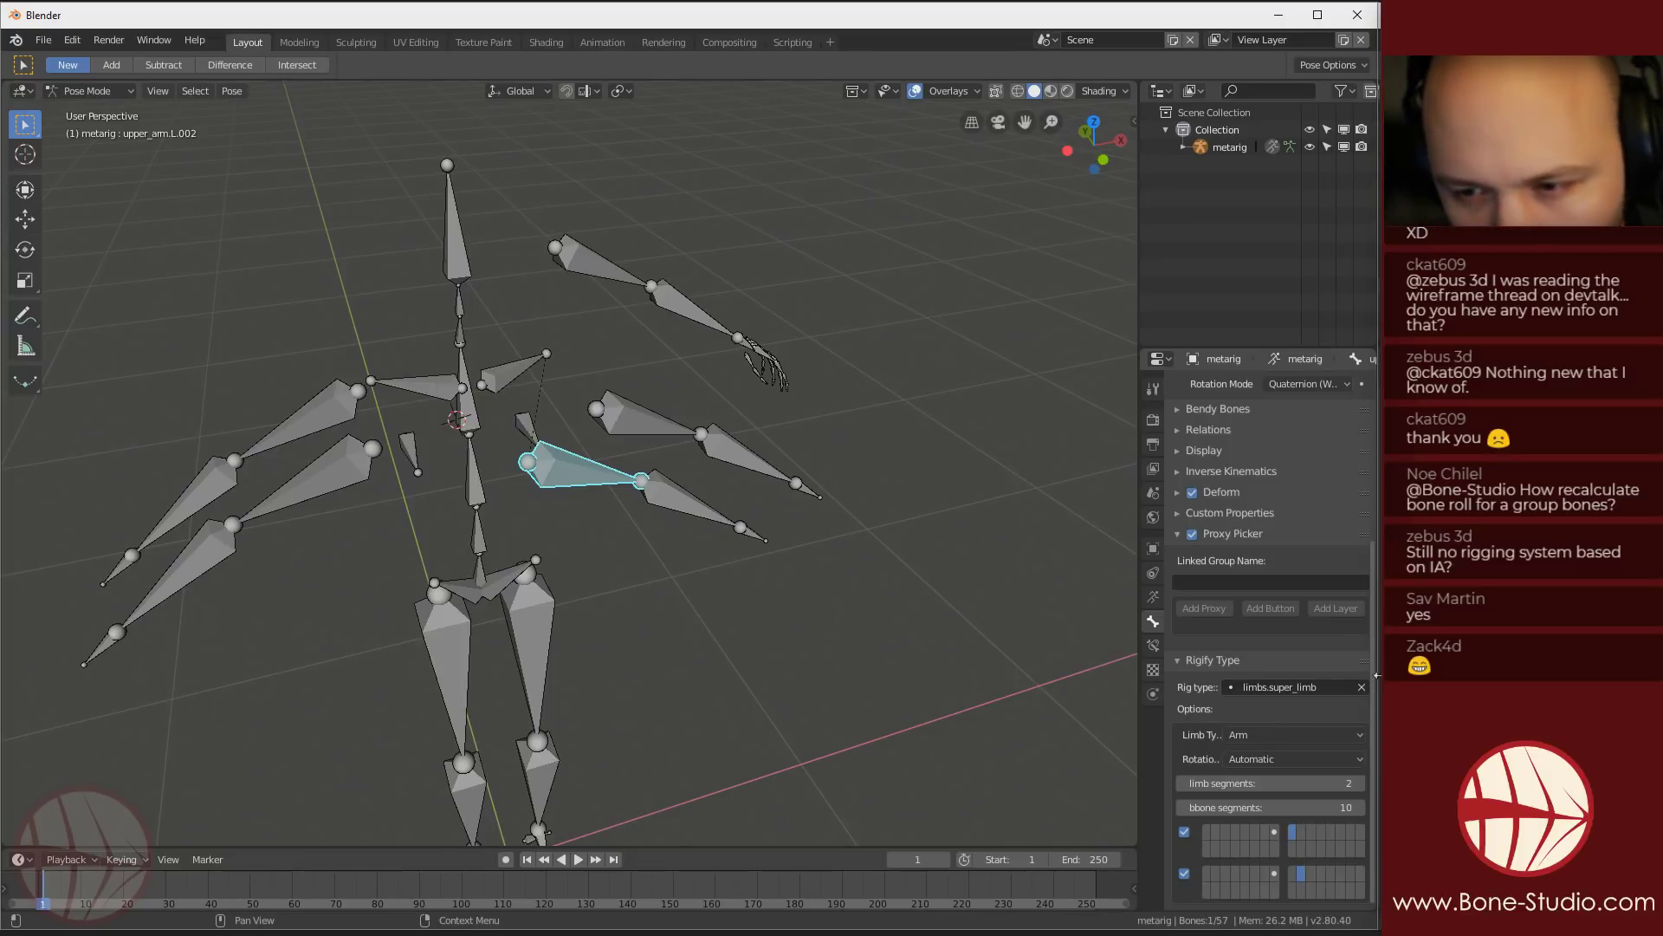
pyautogui.scroll(1, 1299, 704)
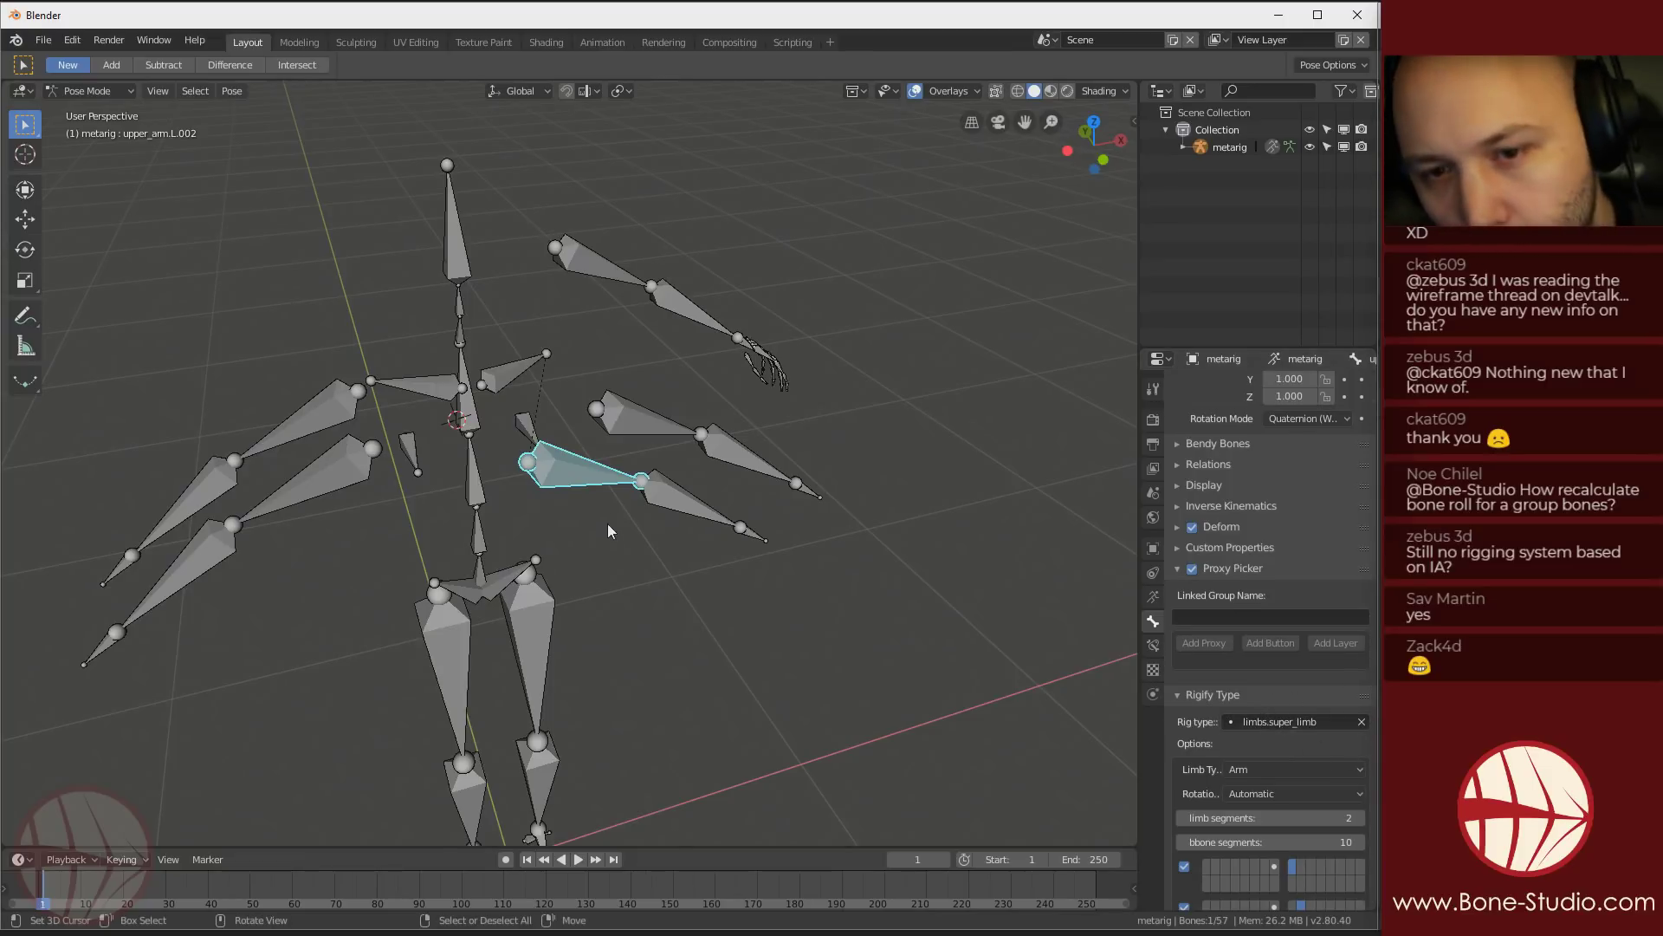
pyautogui.scroll(4, 598, 485)
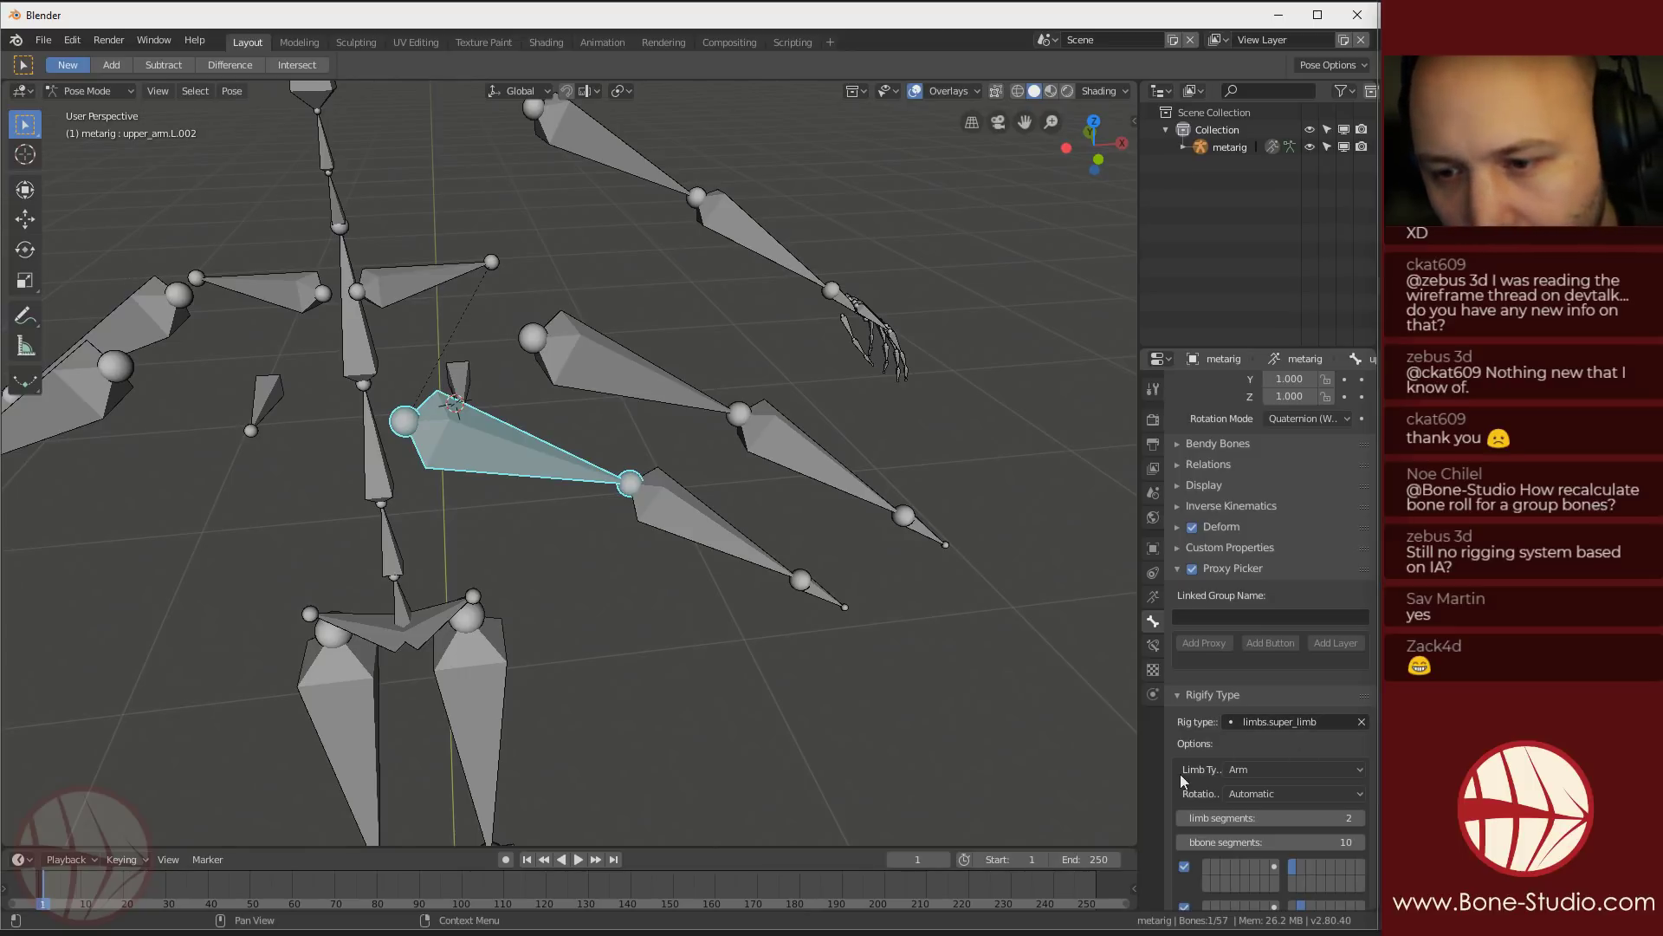
pyautogui.click(1251, 771)
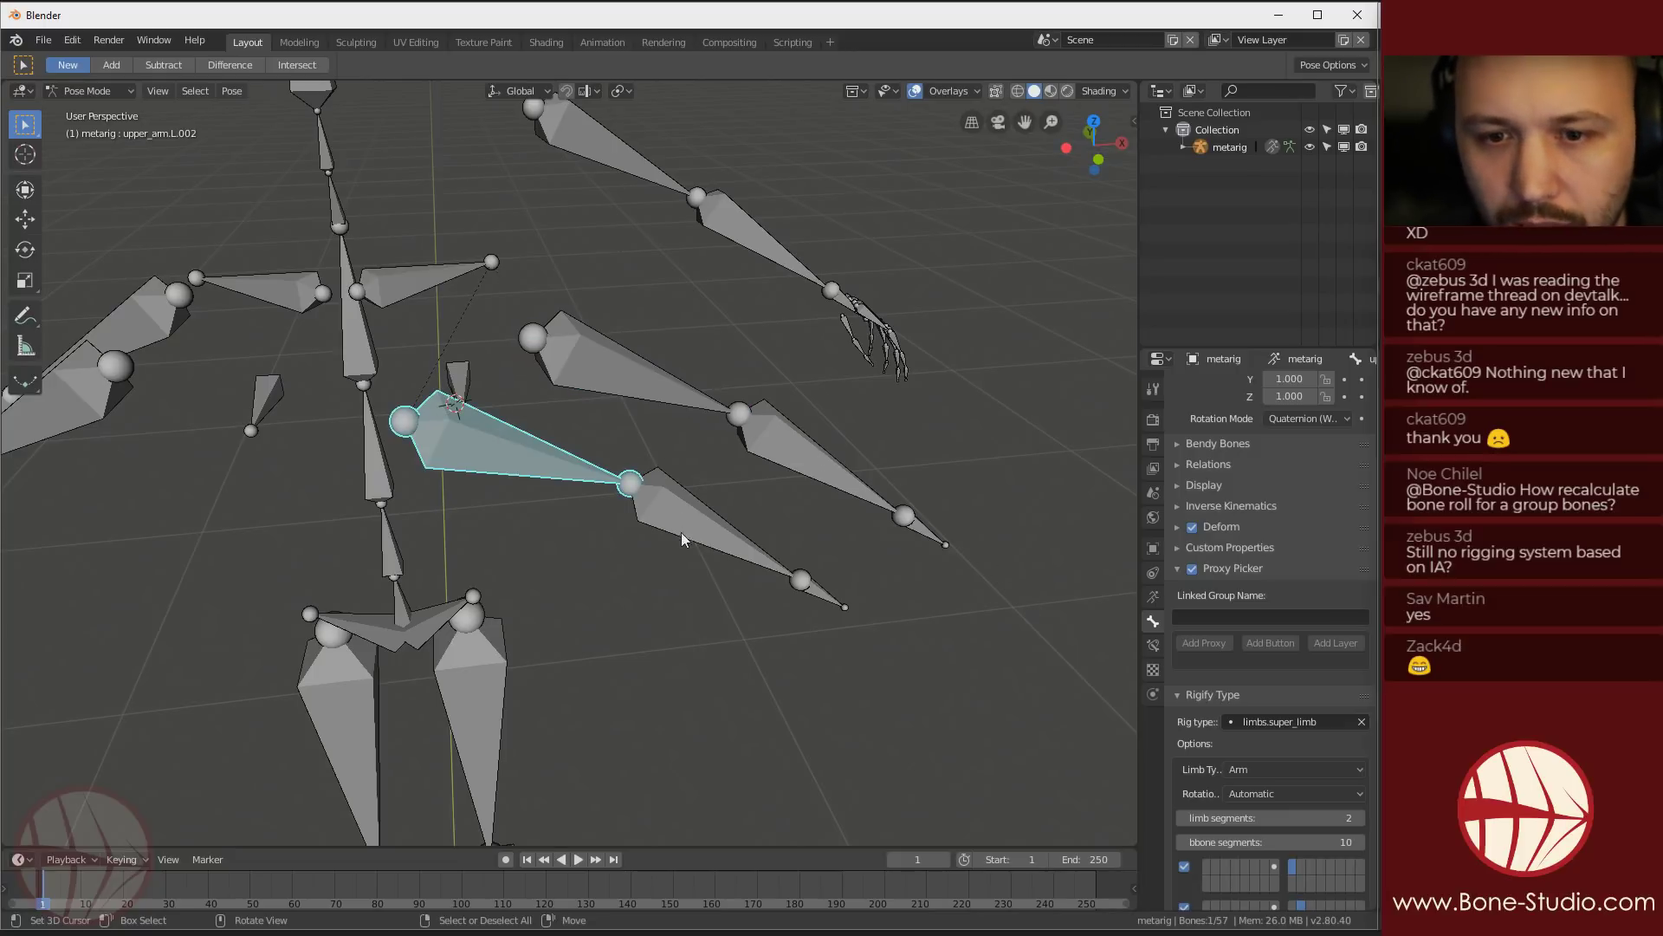
# Compare the Rigify type settings of the duplicated left hand, forearm and upper arm bones
pyautogui.click(822, 593)
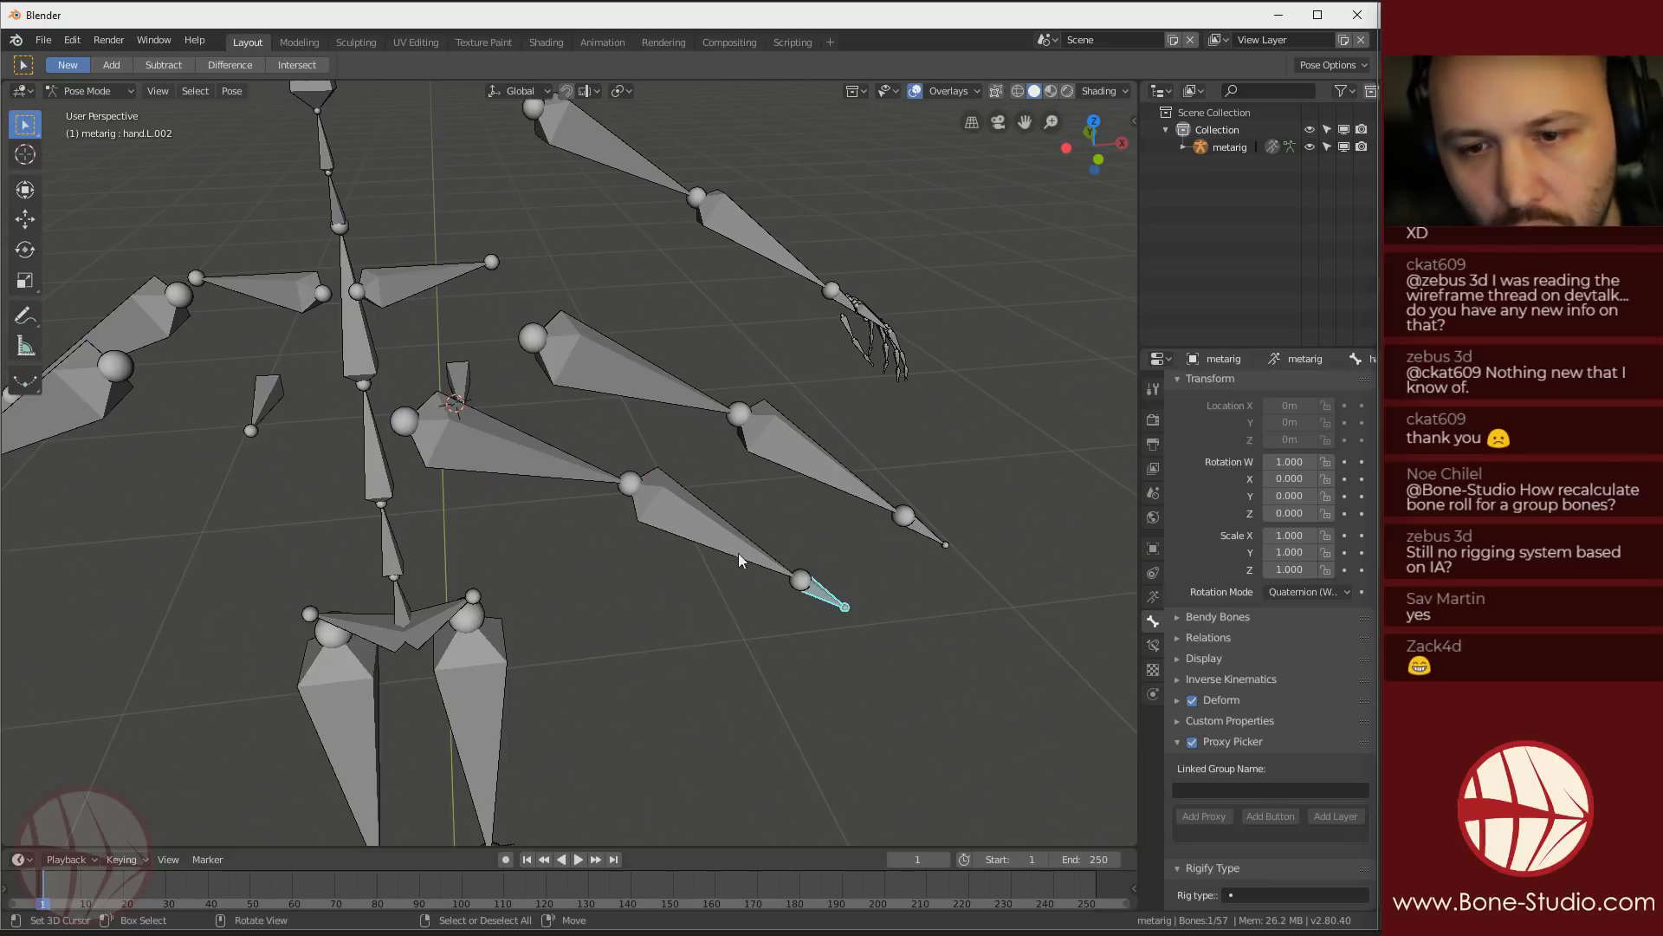
pyautogui.click(716, 539)
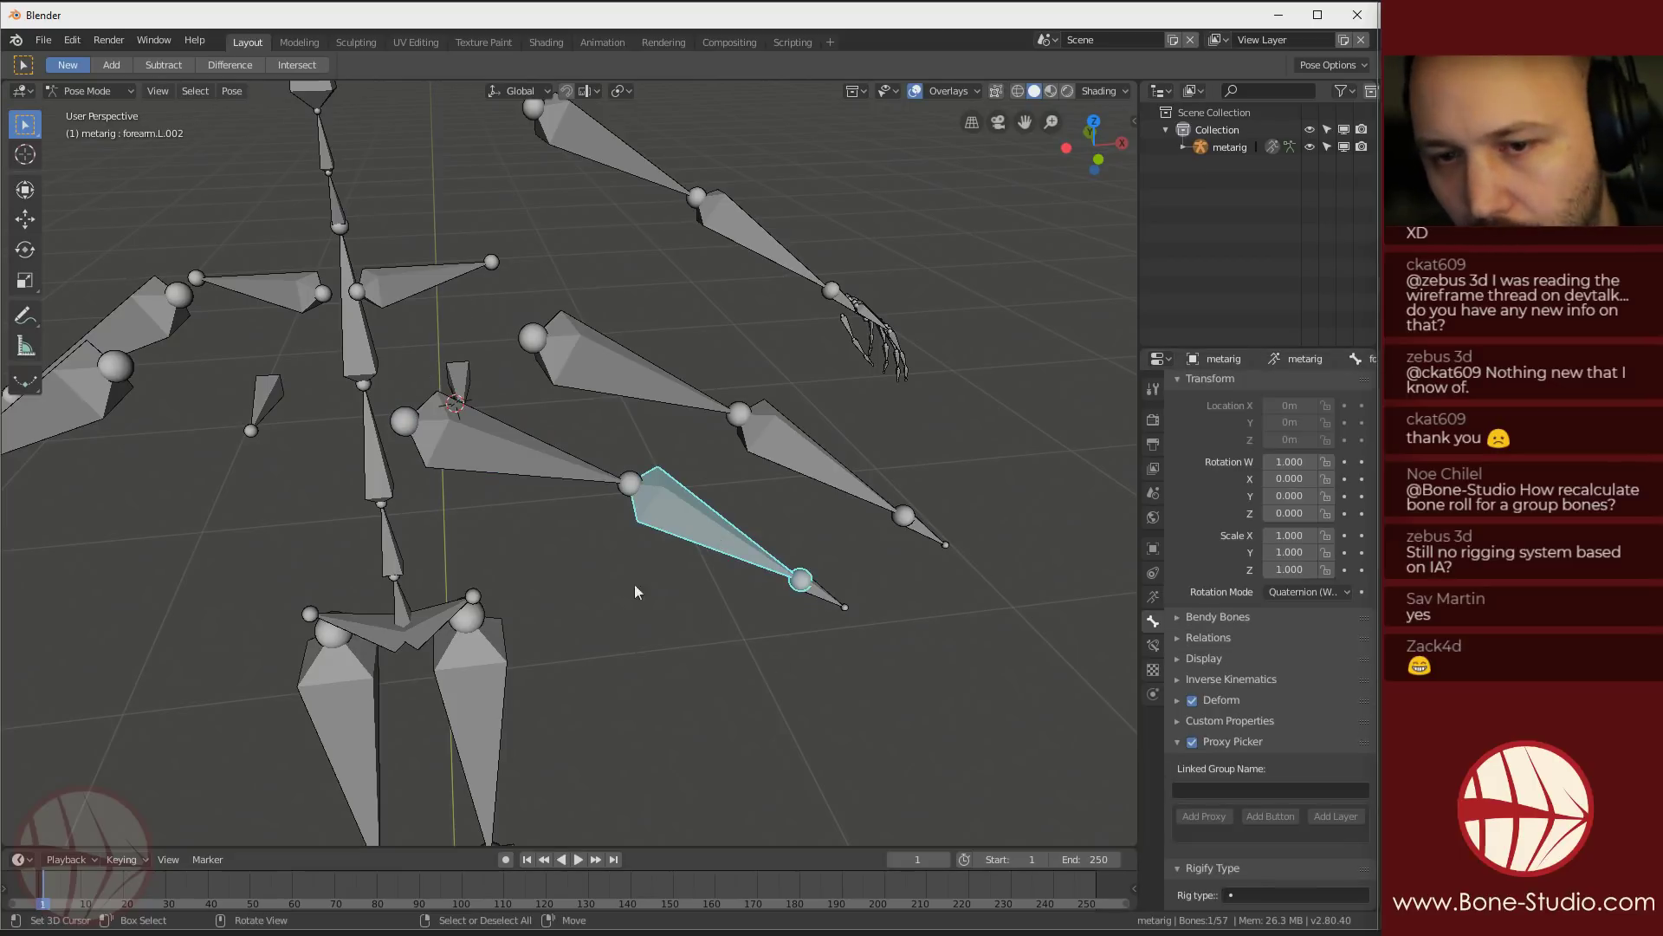
pyautogui.click(480, 462)
pyautogui.scroll(-5, 1171, 744)
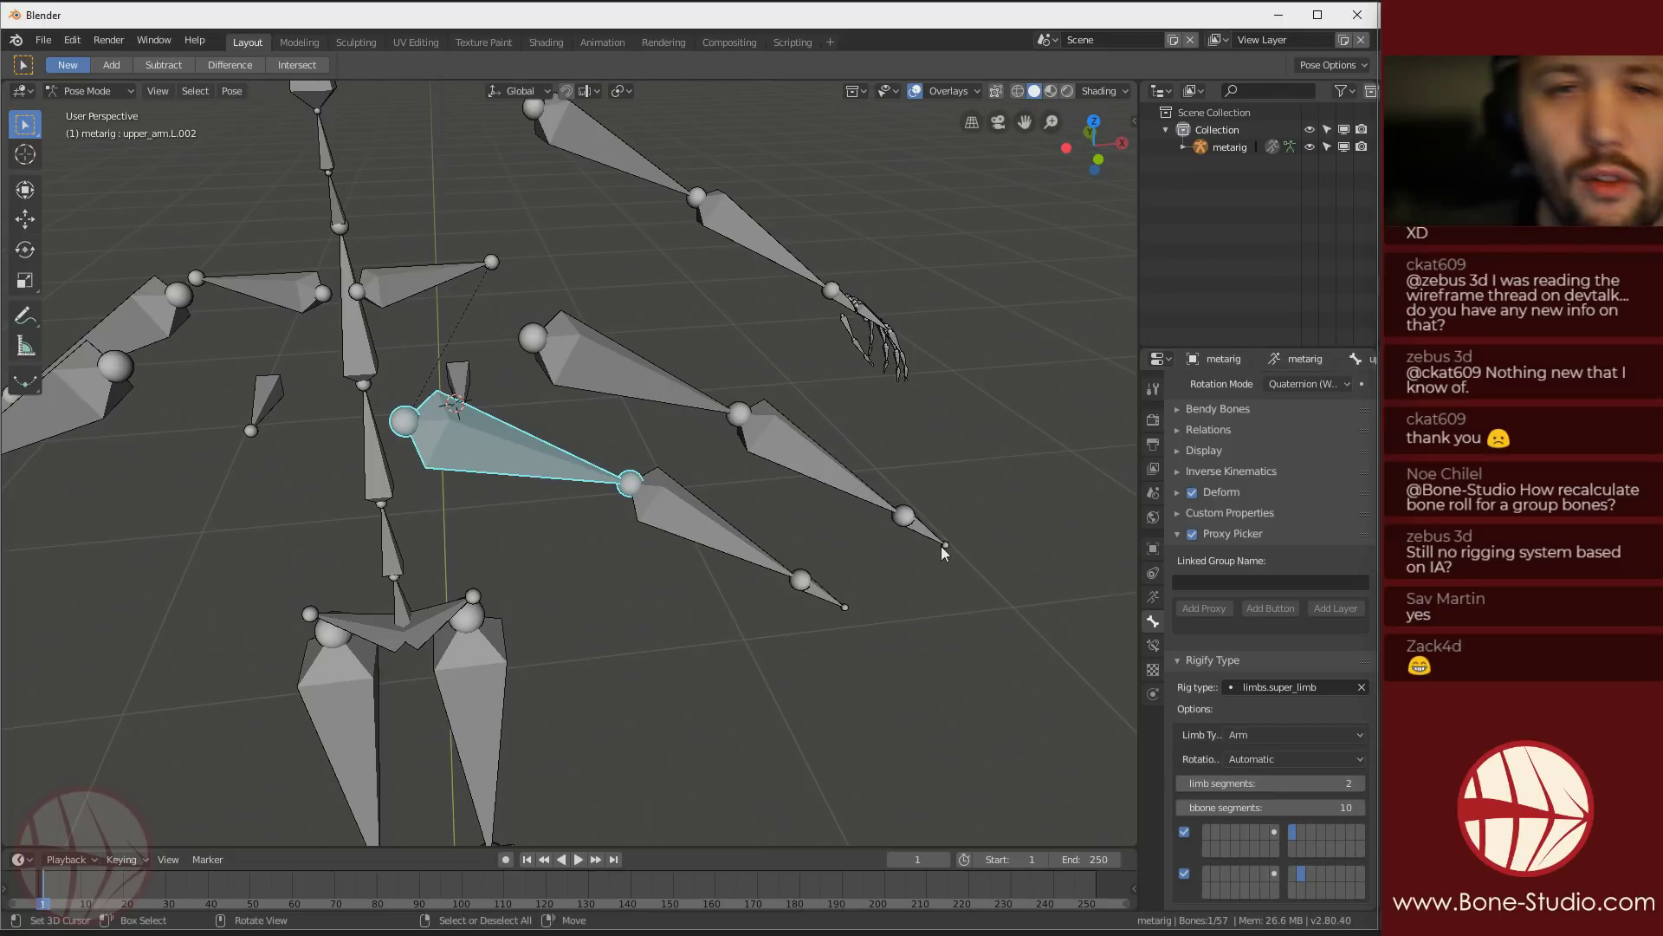
pyautogui.keyDown('shift'); pyautogui.rightClick(711, 521); pyautogui.keyUp('shift')
pyautogui.rightClick(819, 591)
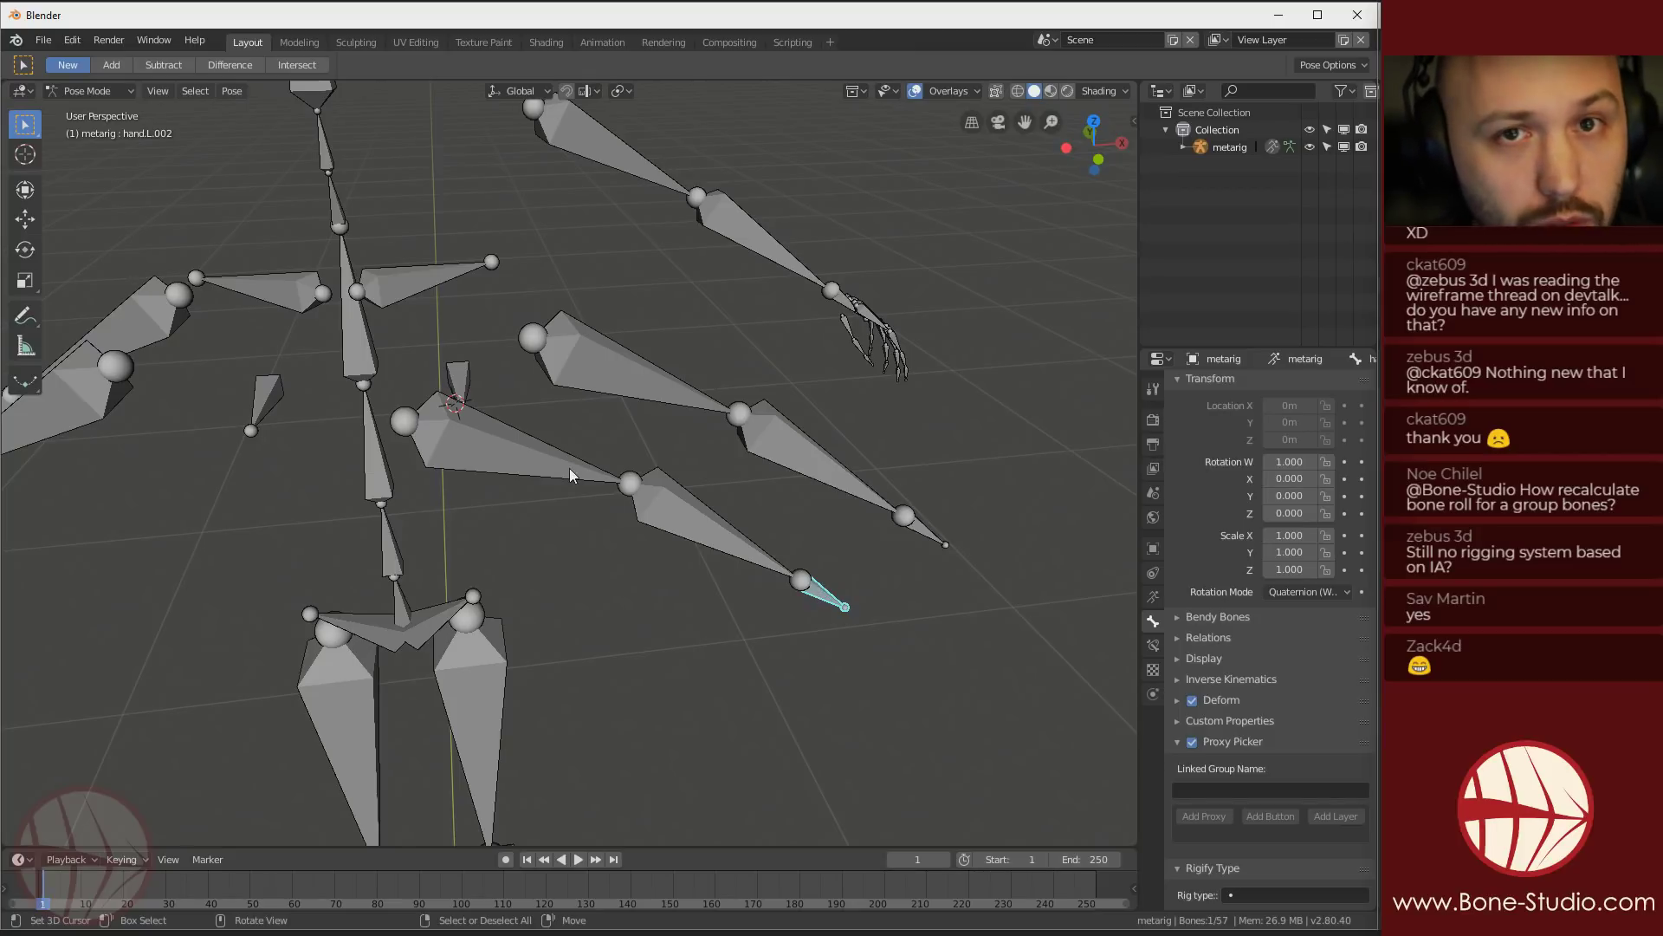
# In Edit Mode, extrude a mirrored chain of three bones, each about 0.17 m long, from the tip of the left shoulder bone
pyautogui.moveTo(582, 336); pyautogui.dragTo(458, 288, button='middle')
pyautogui.rightClick(452, 266)
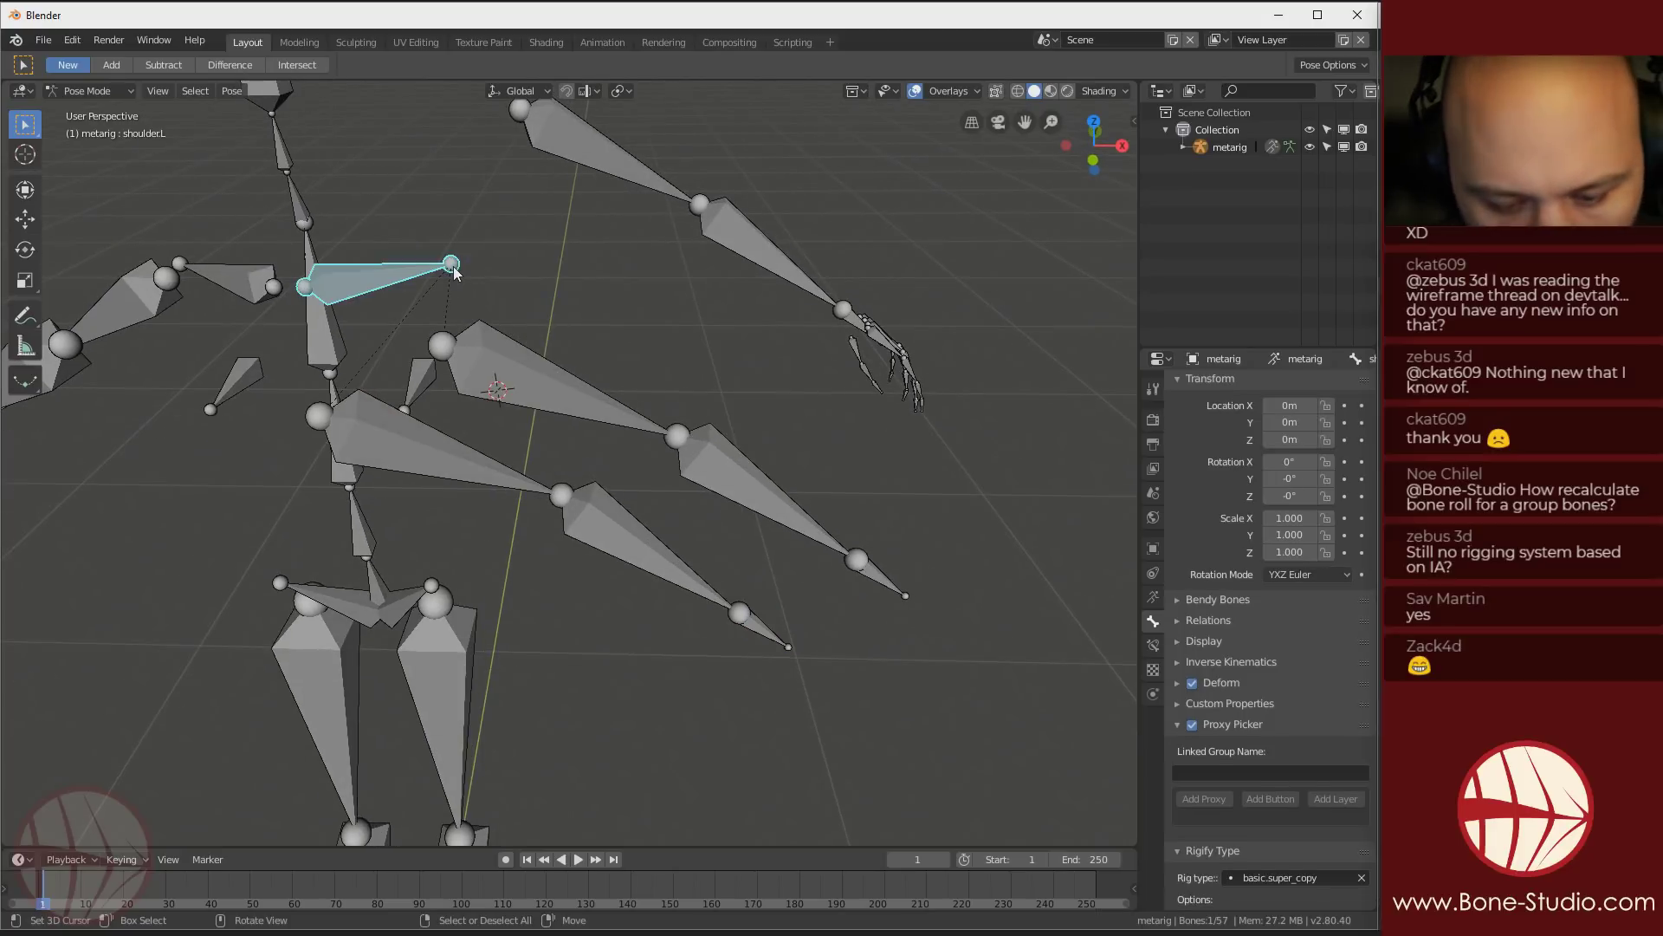
pyautogui.press('Tab')
pyautogui.click(548, 308)
pyautogui.rightClick(450, 264)
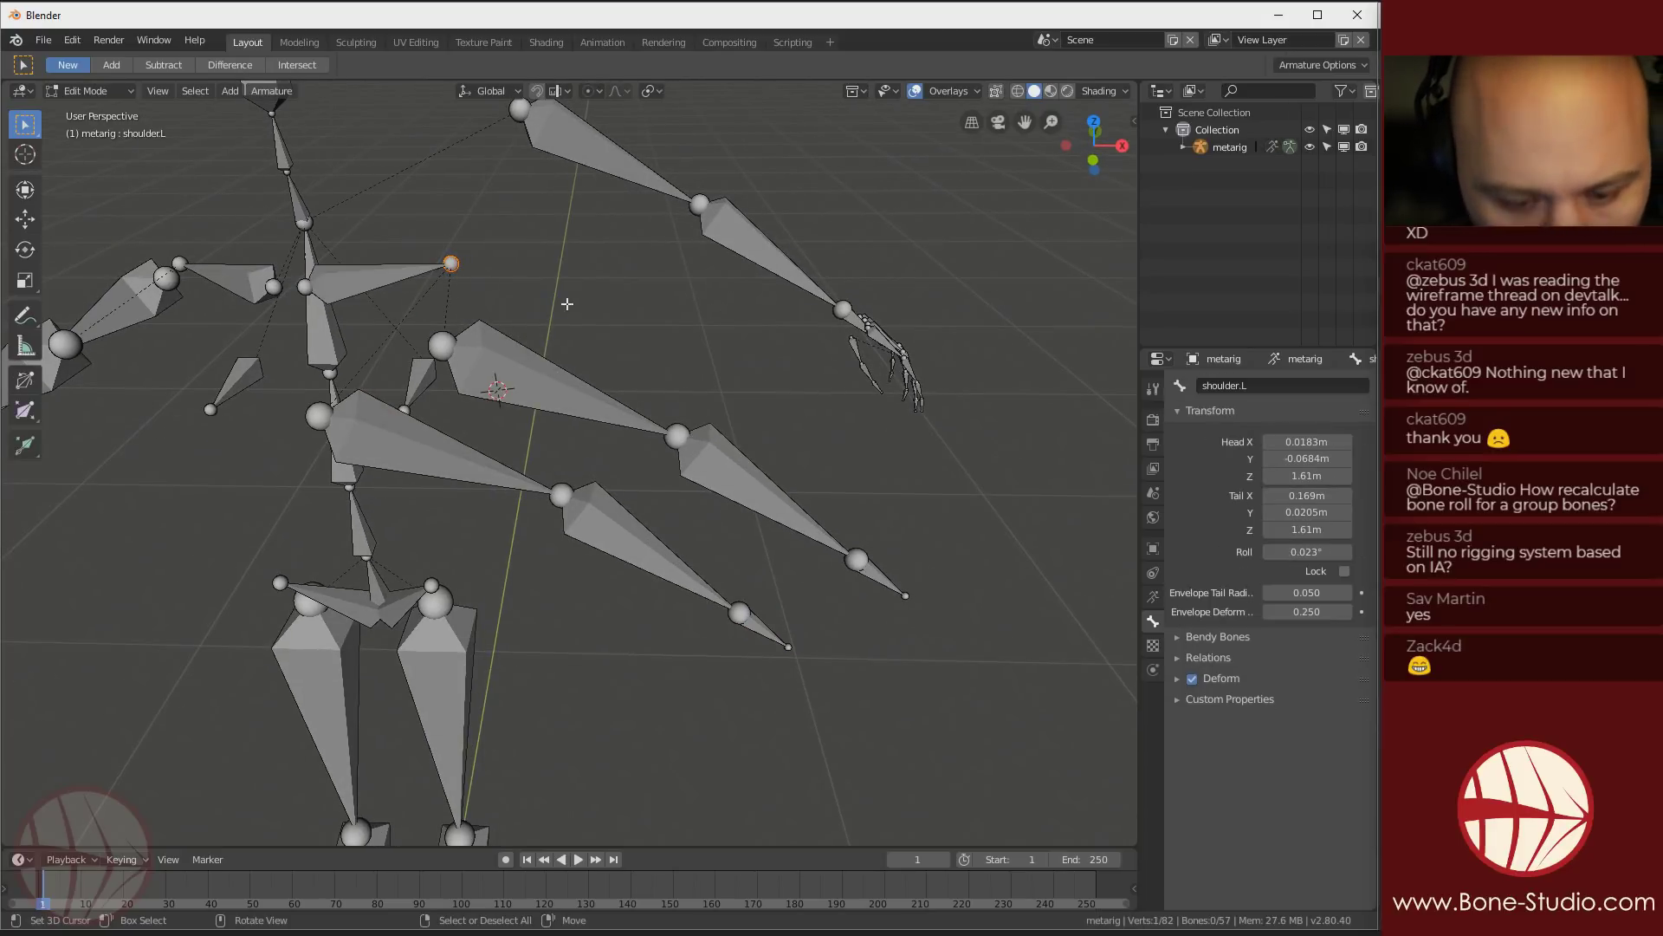
pyautogui.hotkey('shift', 'e')
pyautogui.click(627, 237)
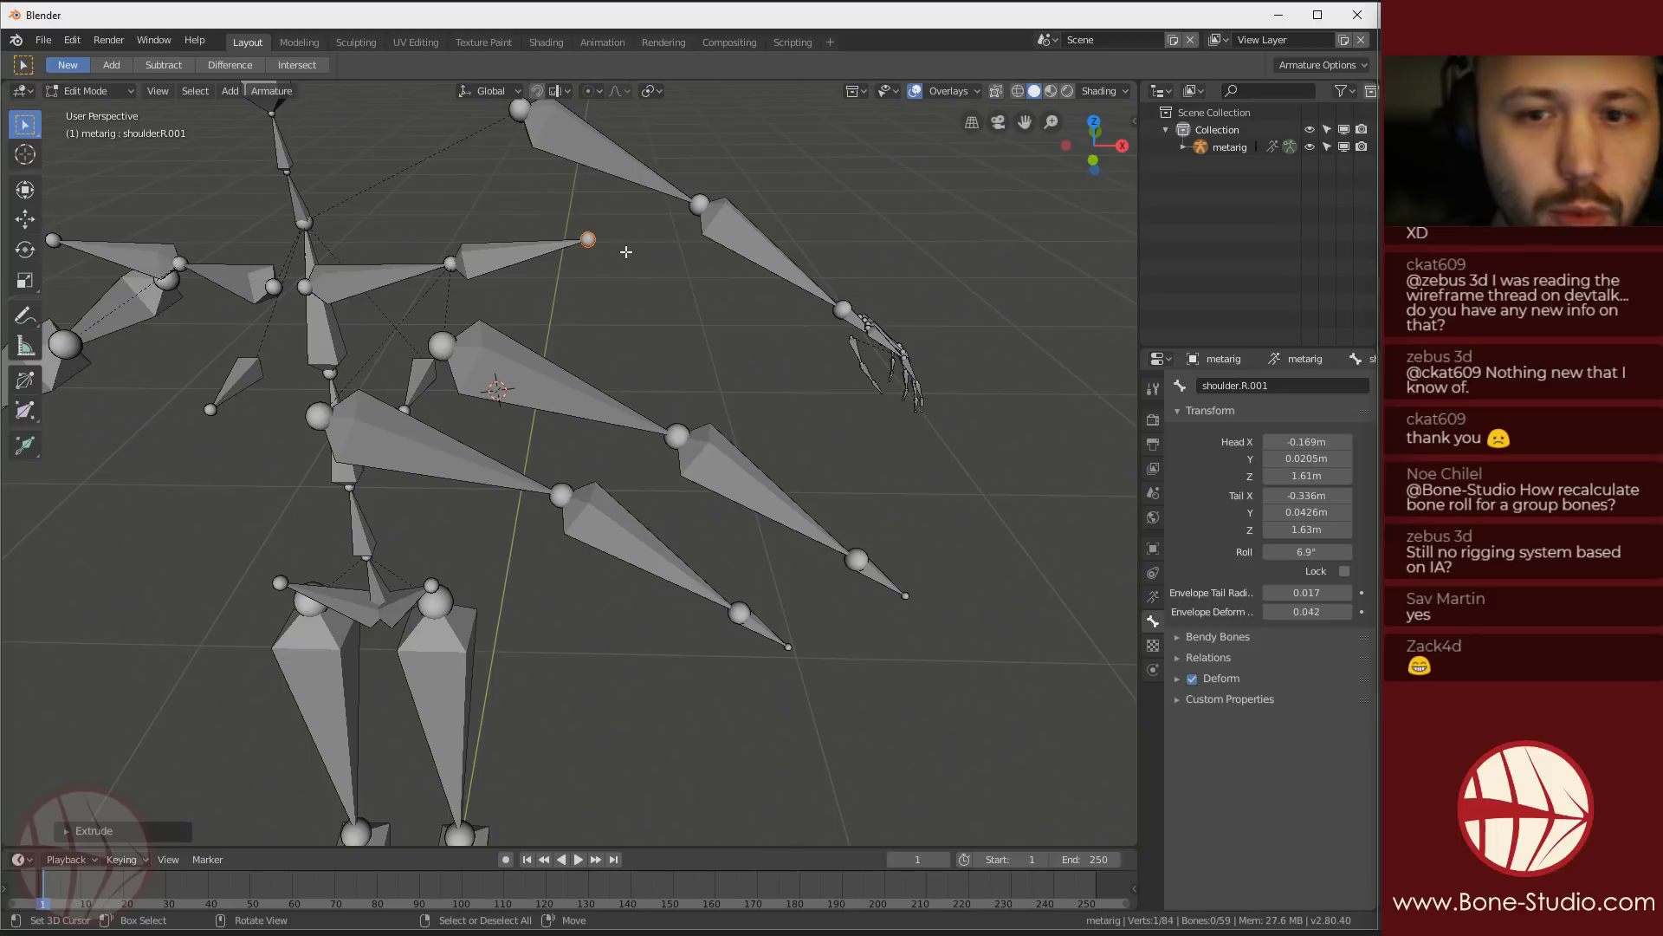
pyautogui.hotkey('shift', 'e')
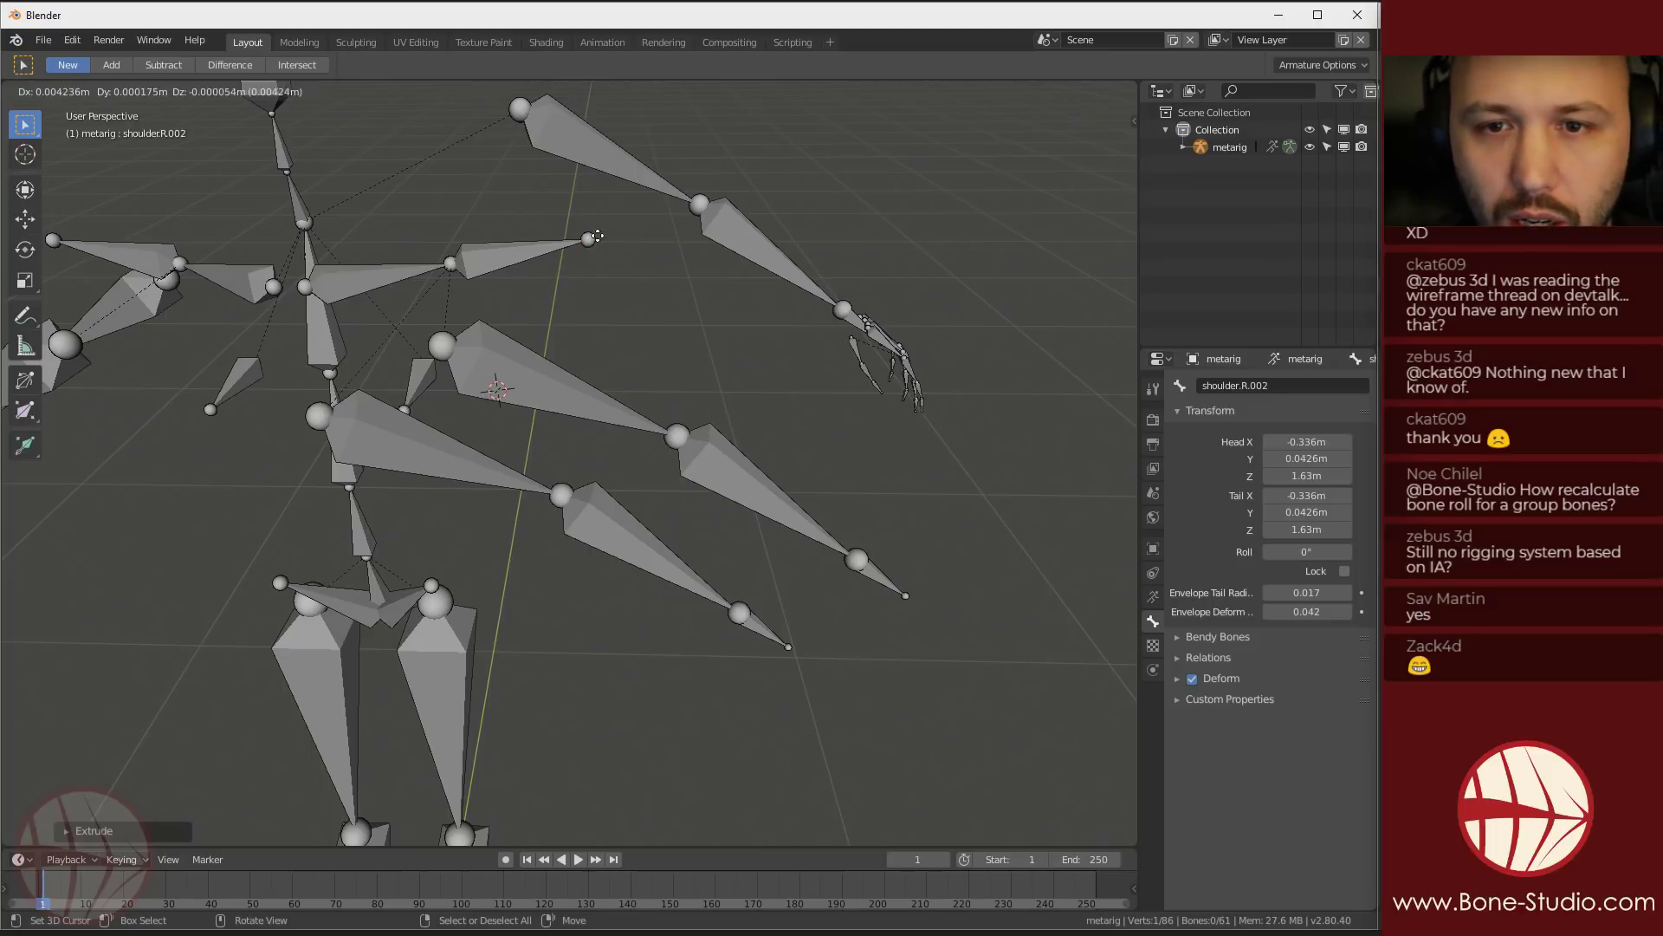
pyautogui.click(733, 212)
pyautogui.hotkey('shift', 'e')
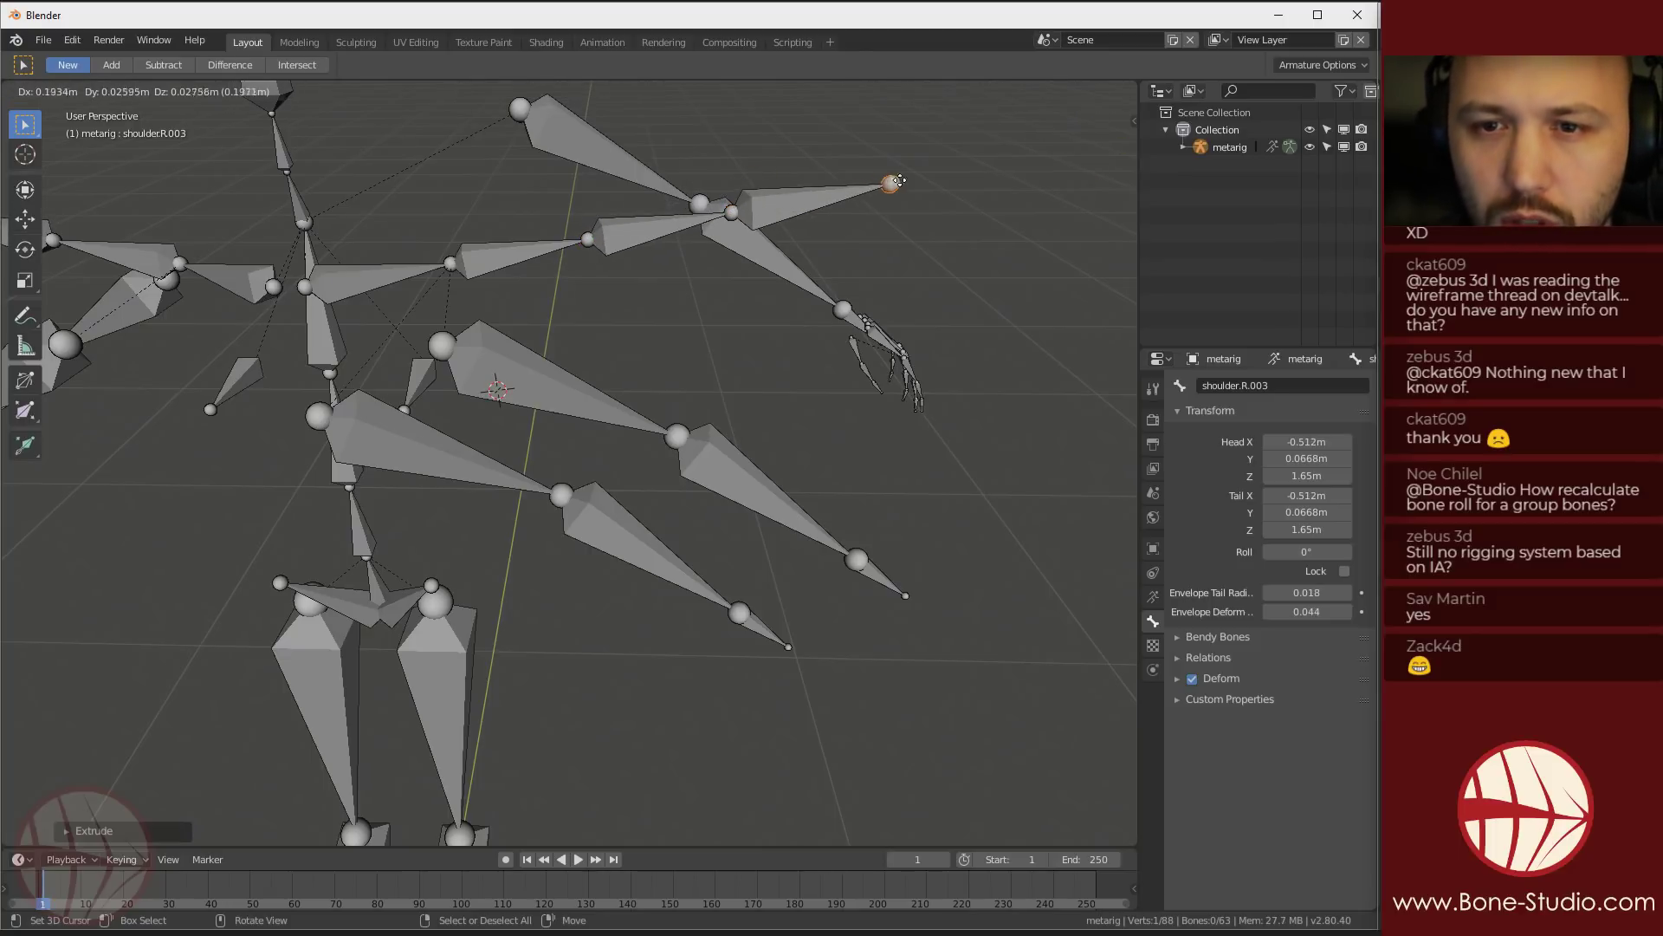
pyautogui.click(893, 182)
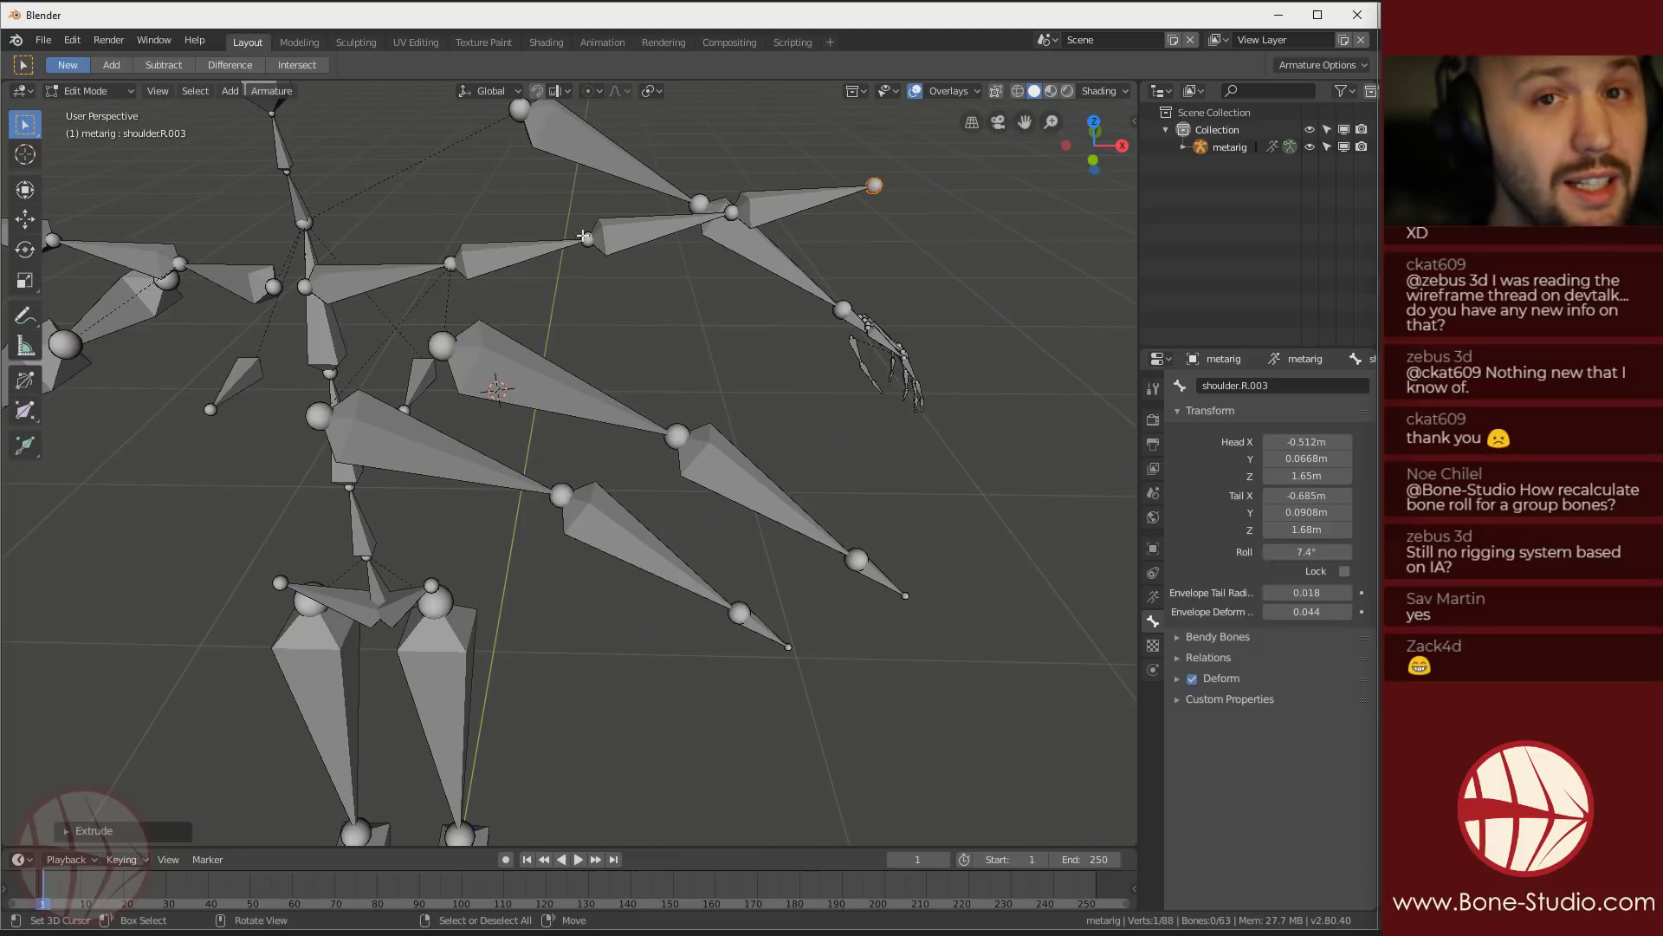
# Disconnect the first extruded left bone from the left shoulder bone
pyautogui.click(464, 451)
pyautogui.click(703, 597)
pyautogui.click(725, 601)
pyautogui.rightClick(416, 273)
pyautogui.rightClick(485, 262)
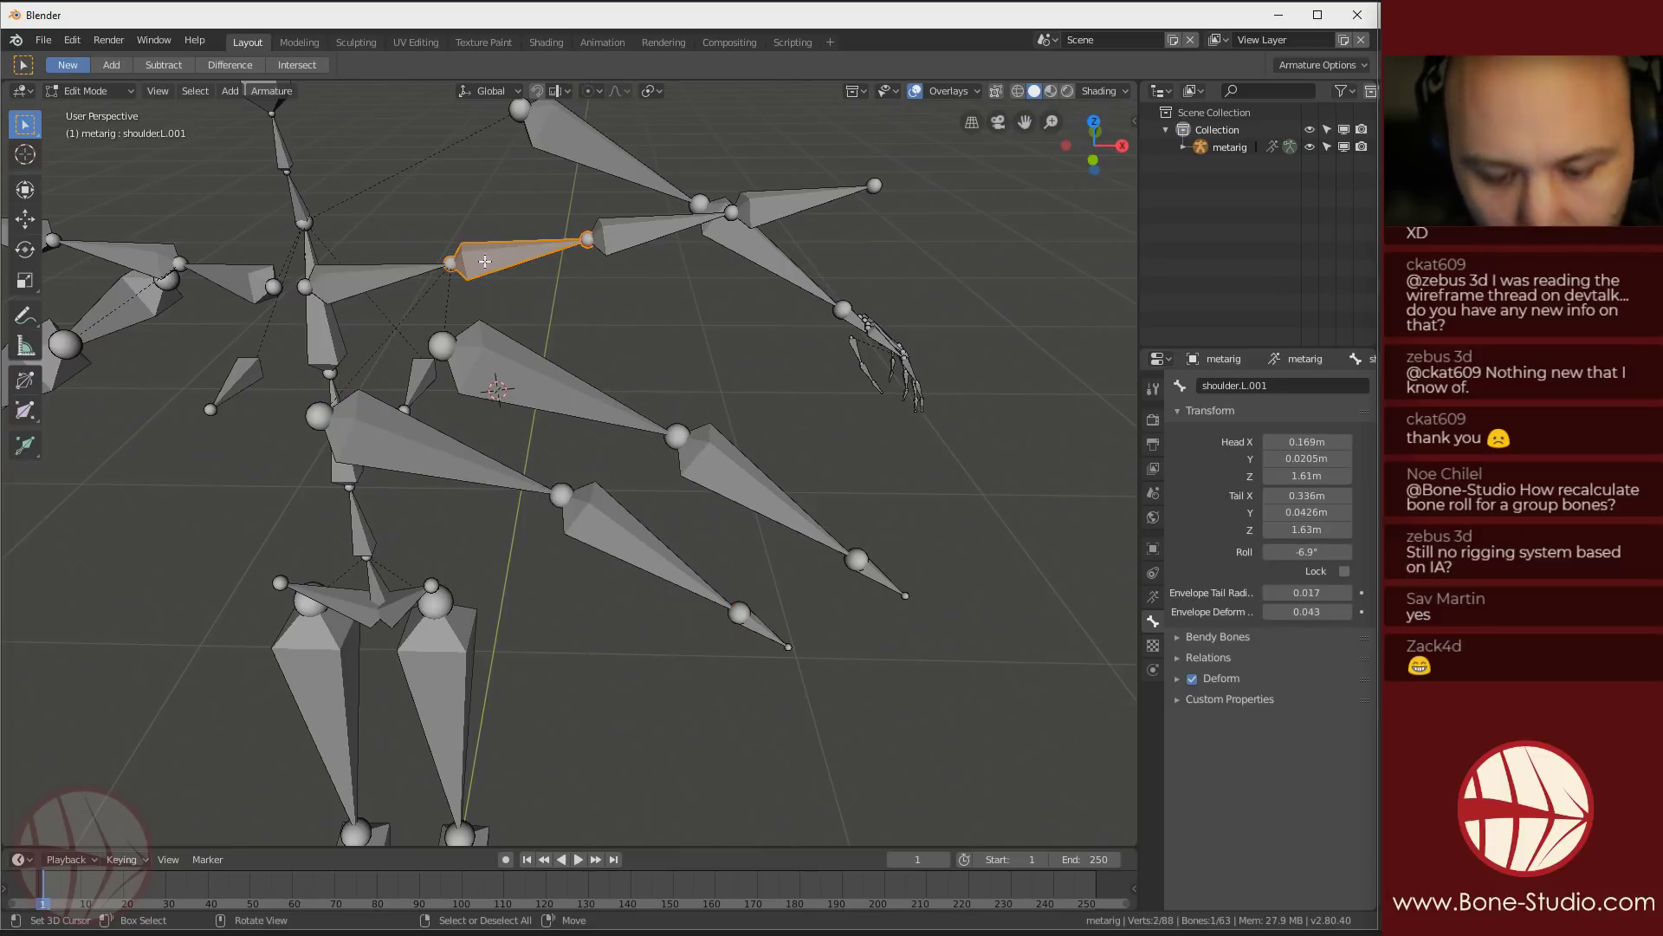
pyautogui.press('g')
pyautogui.rightClick(365, 286)
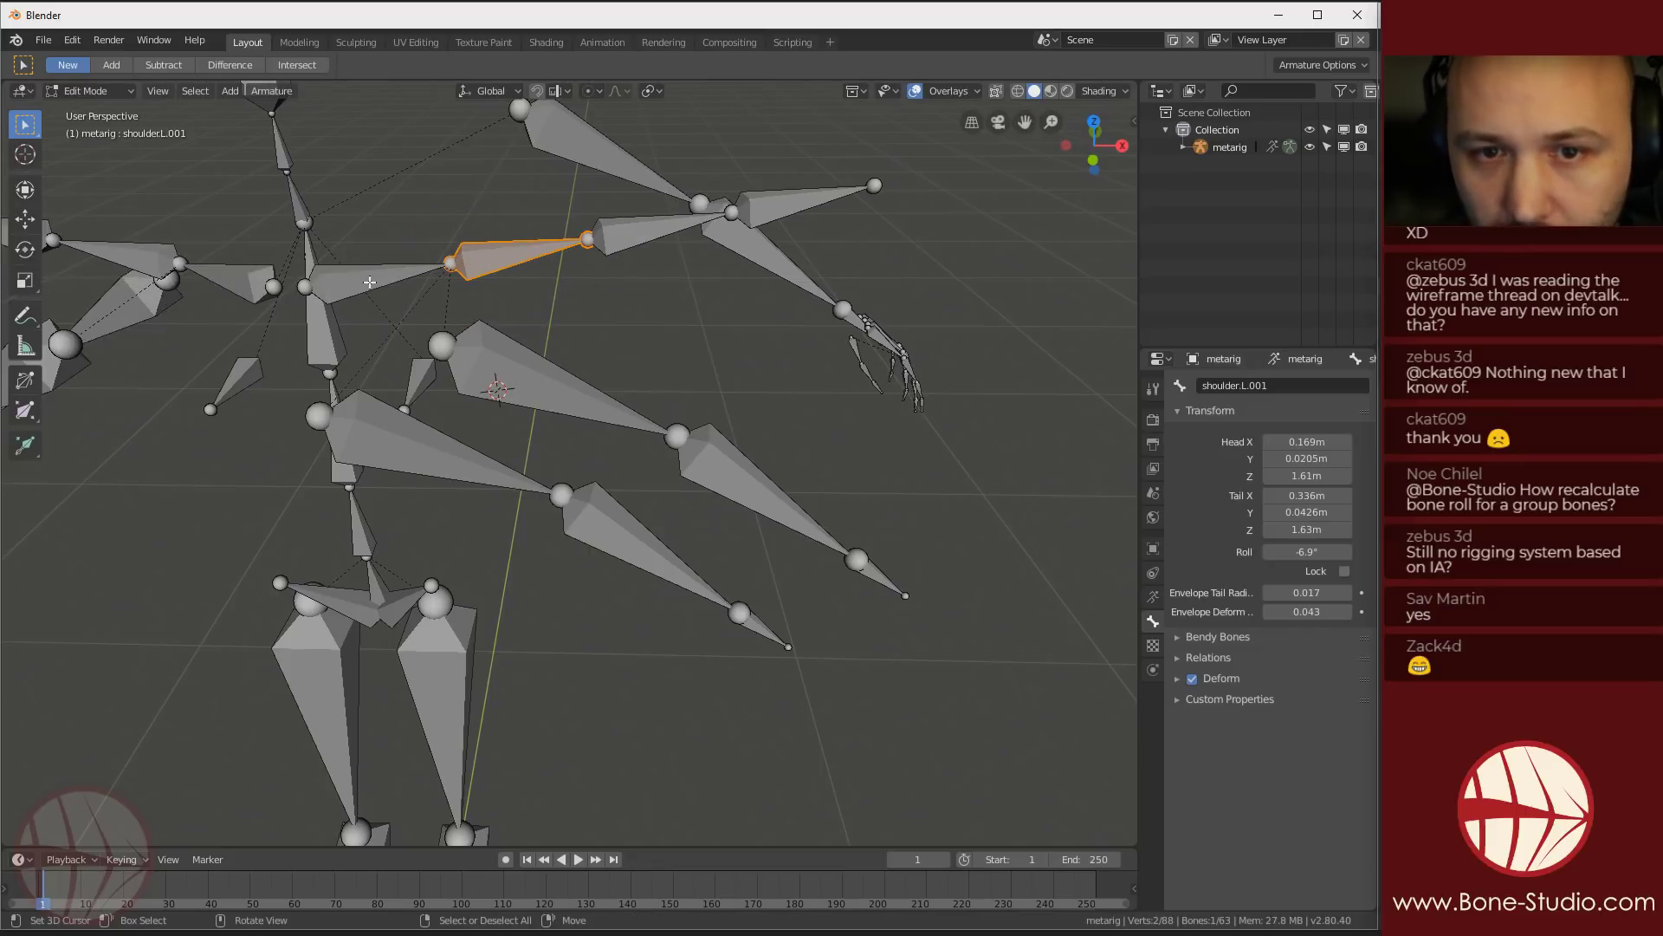
pyautogui.hotkey('alt', 'p')
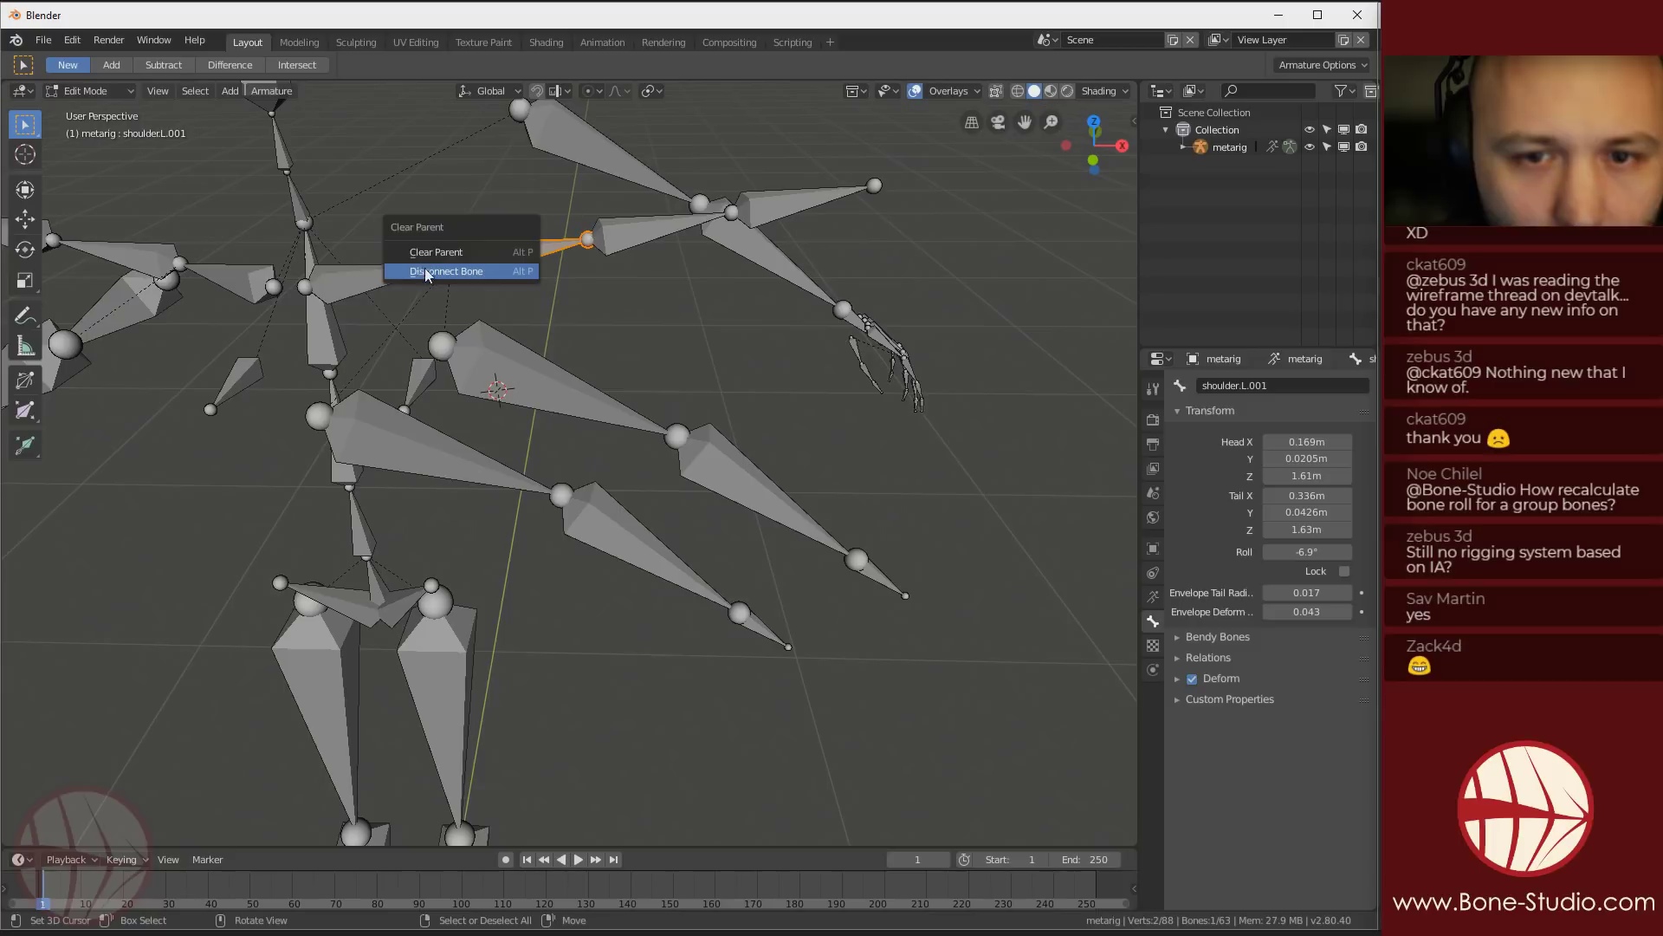
pyautogui.click(468, 271)
# Move the three extruded left bones together, about 0.06 m outward and slightly upward from the shoulder tip
pyautogui.keyDown('shift'); pyautogui.click(667, 223); pyautogui.keyUp('shift')
pyautogui.keyDown('shift'); pyautogui.click(773, 214); pyautogui.keyUp('shift')
pyautogui.press('g')
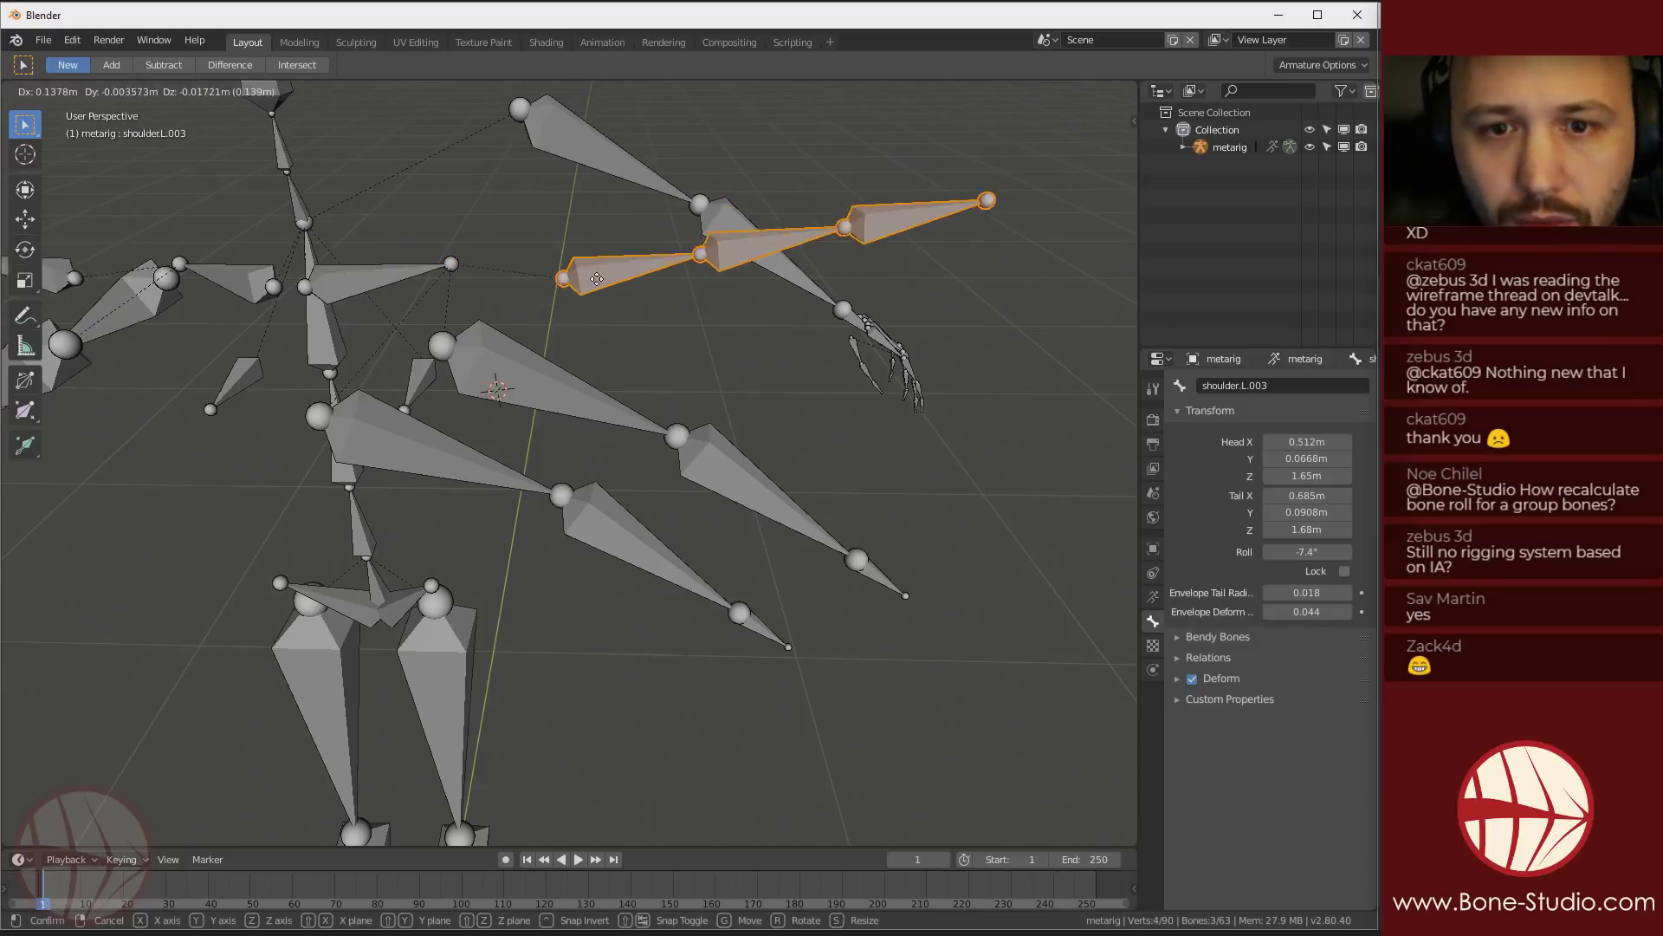
pyautogui.click(506, 223)
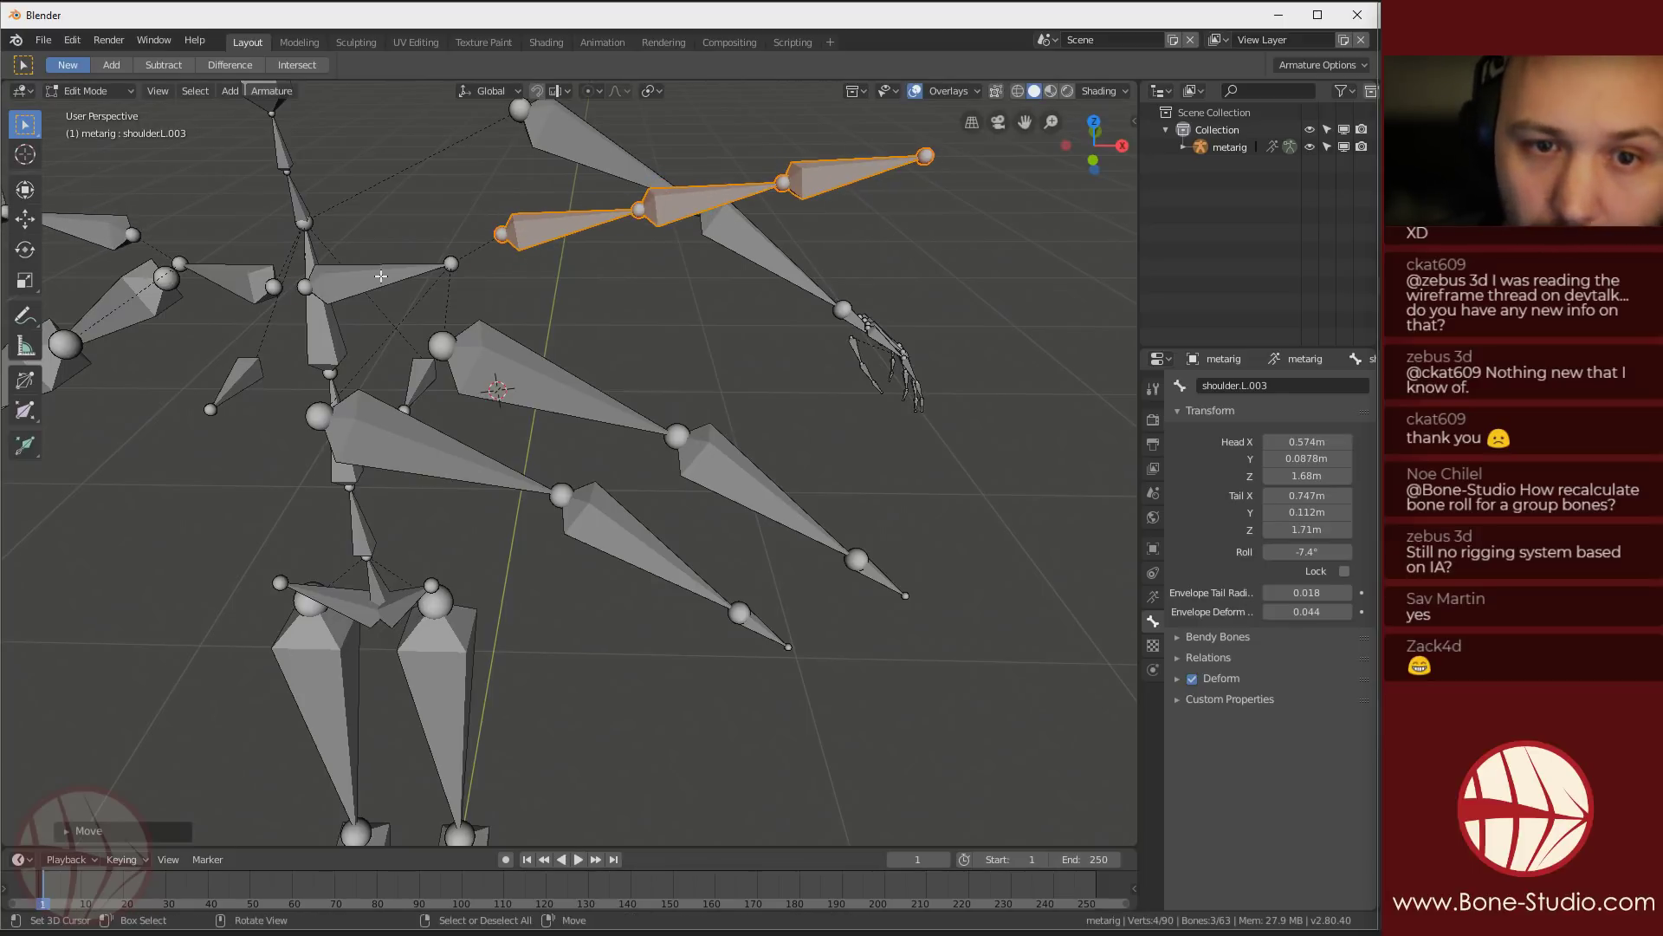
# Parent the first bone of the extruded left chain to the upper spine bone spine.003 with Keep Offset
pyautogui.click(381, 276)
pyautogui.moveTo(520, 261); pyautogui.dragTo(667, 444, button='middle')
pyautogui.scroll(3, 523, 289)
pyautogui.click(799, 379)
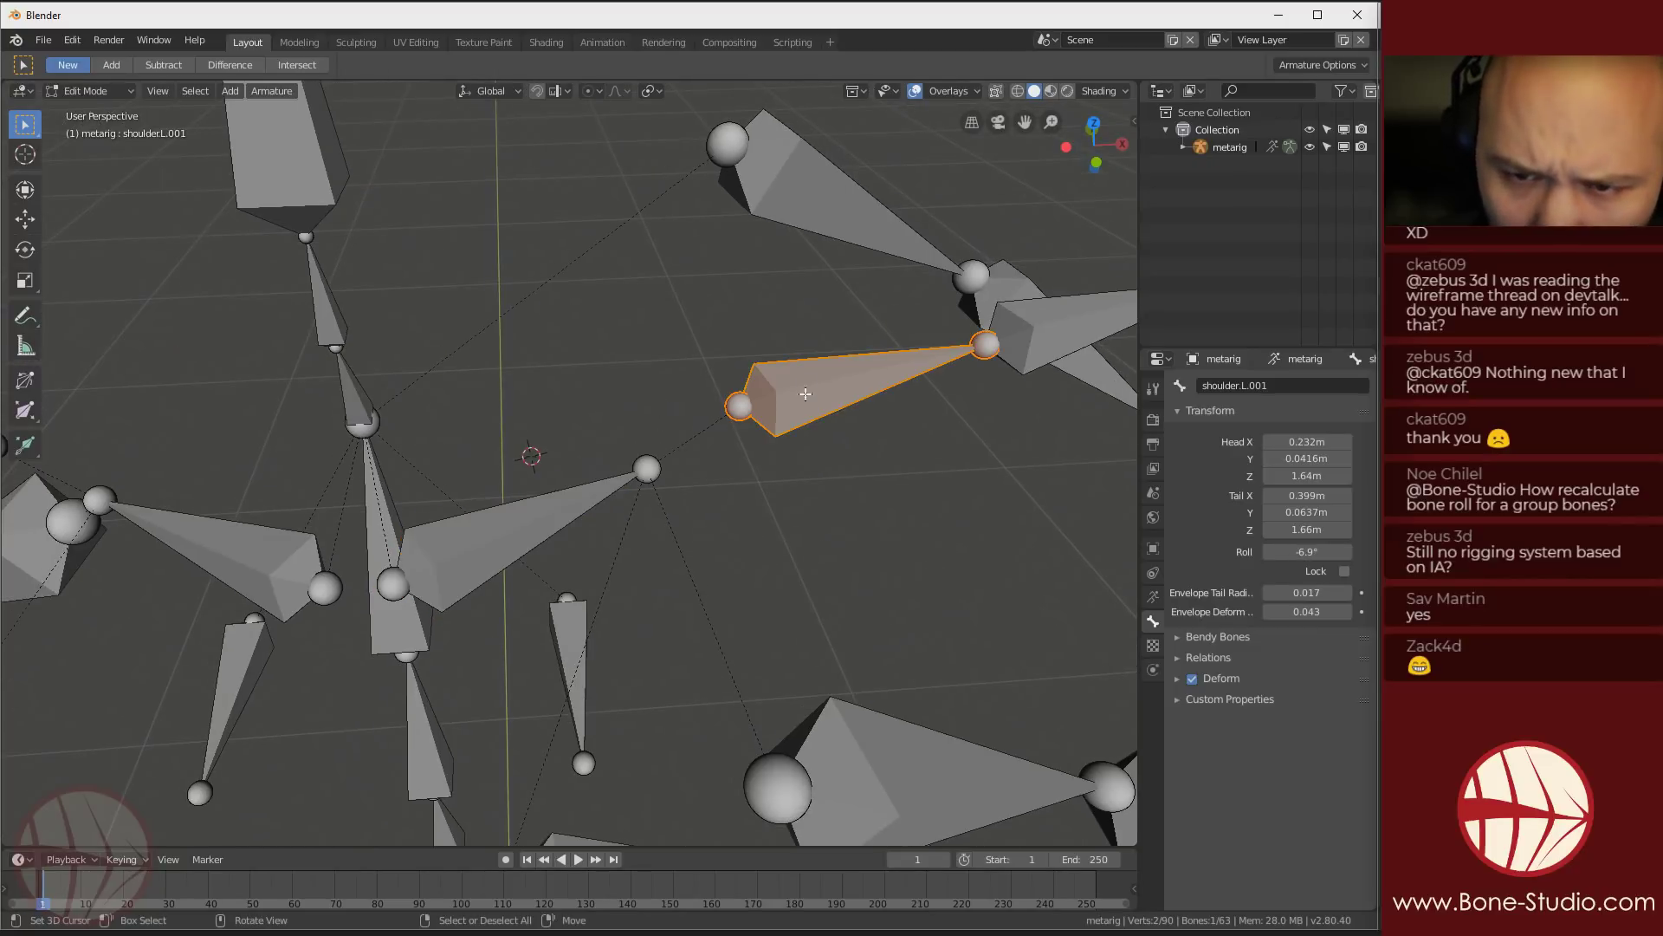
pyautogui.keyDown('shift'); pyautogui.click(370, 437); pyautogui.keyUp('shift')
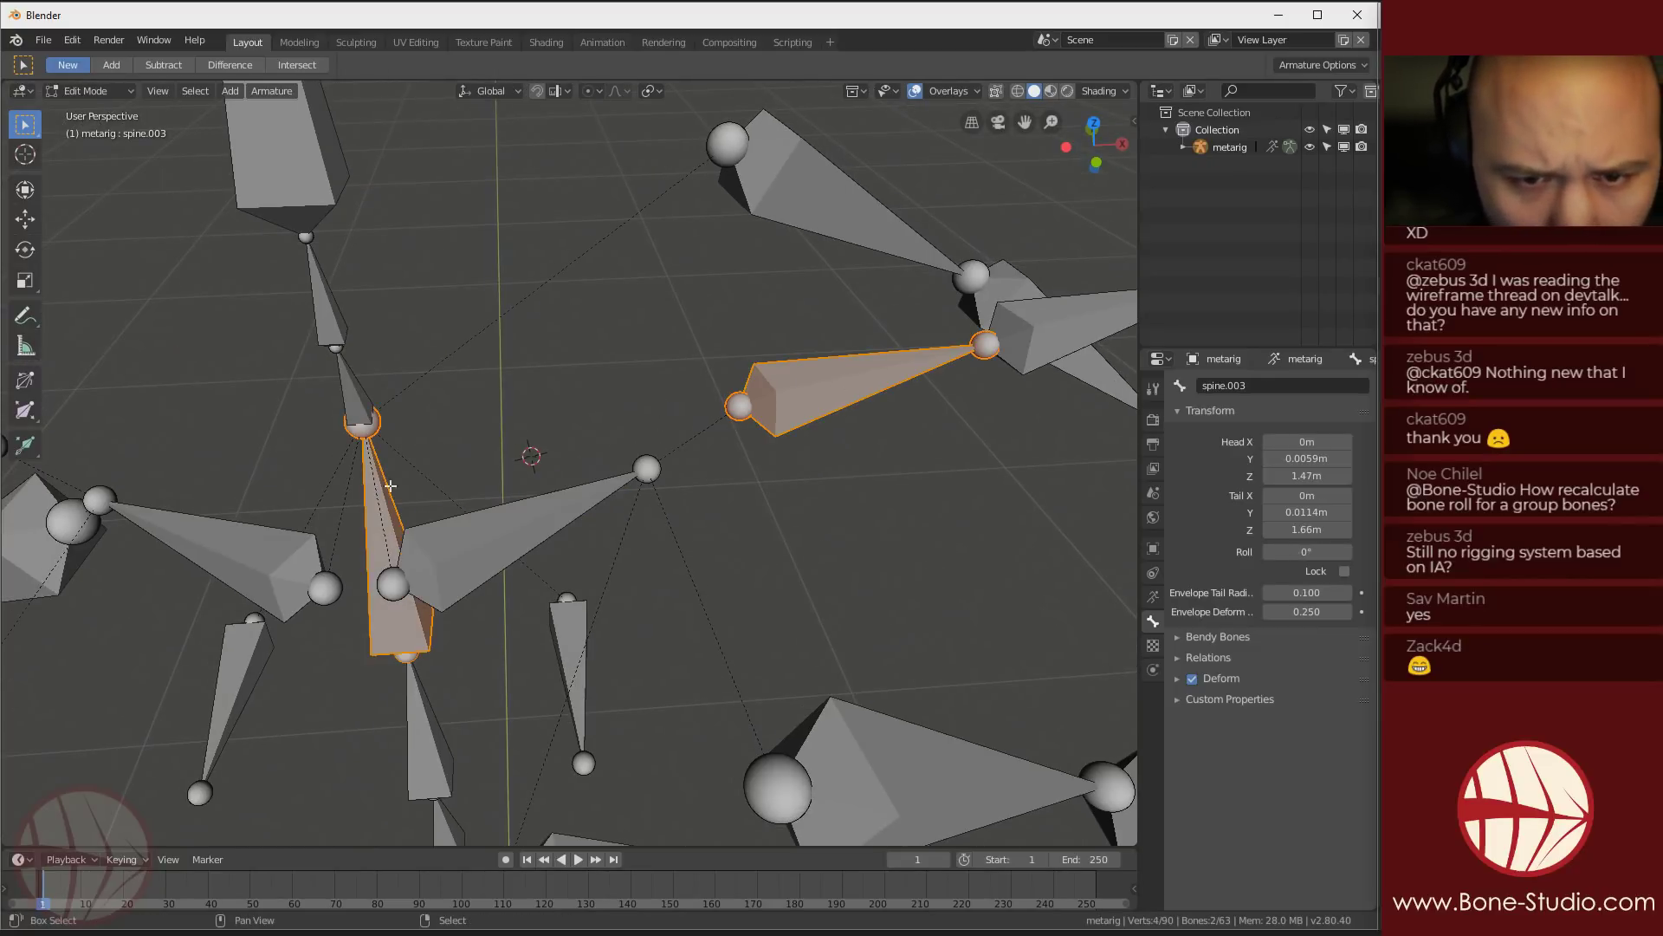
pyautogui.hotkey('ctrl', 'p')
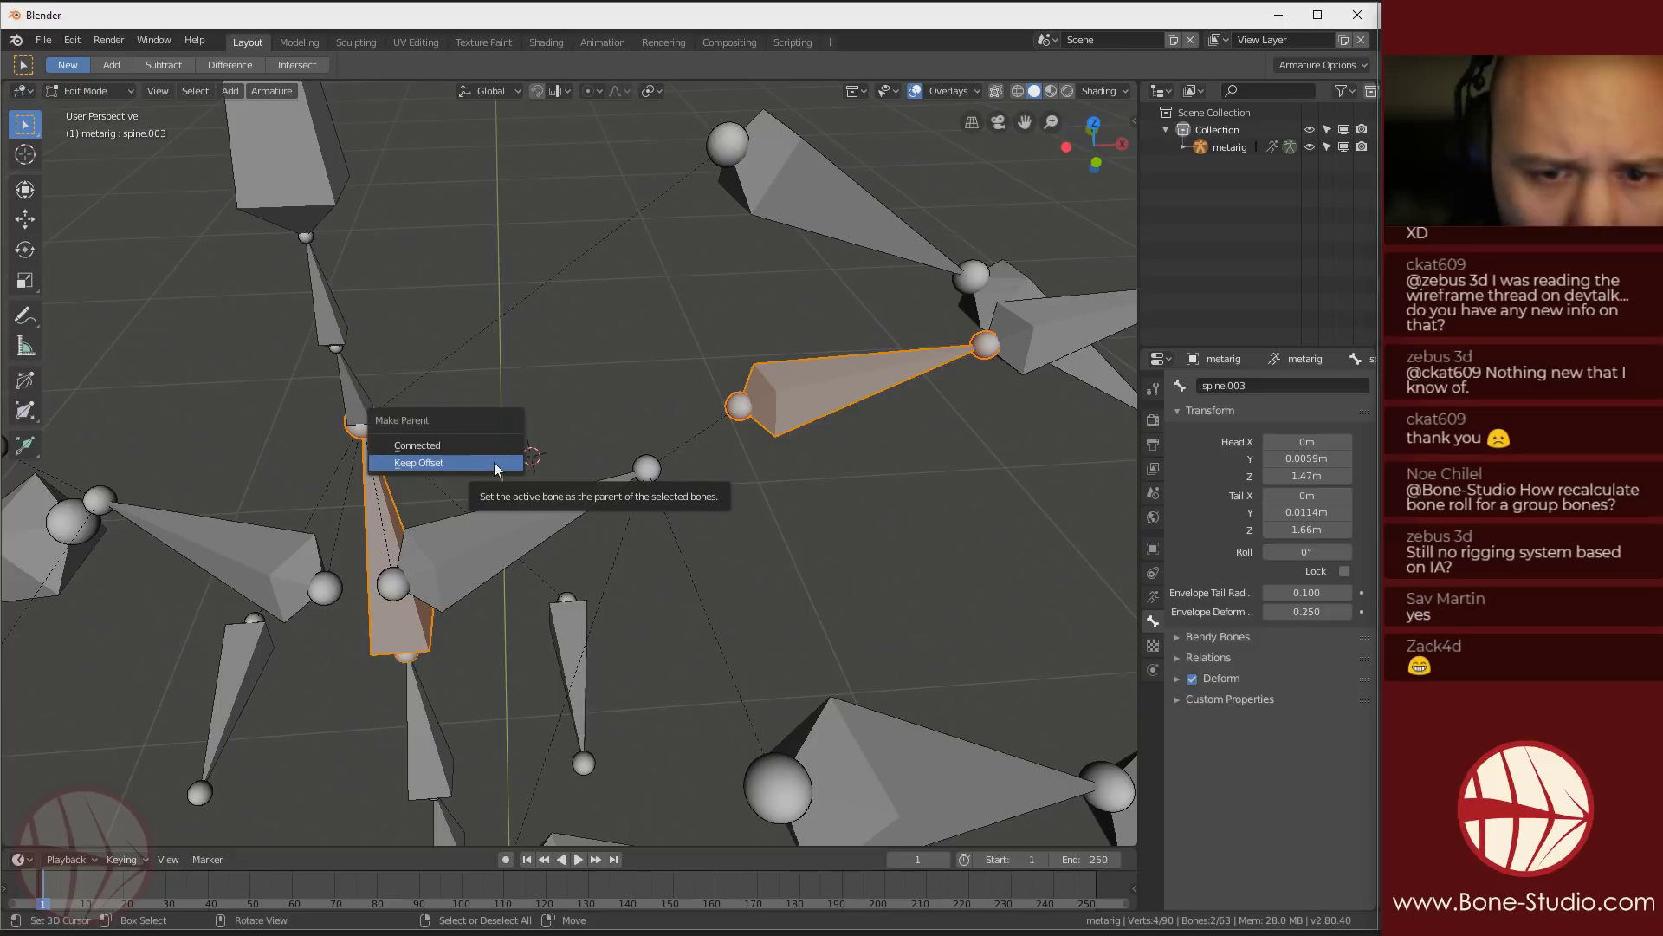
pyautogui.click(474, 461)
# Examine the upper arm, forearm and hand bones of the two lower left arms
pyautogui.keyDown('shift'); pyautogui.moveTo(564, 445); pyautogui.dragTo(510, 427, button='middle'); pyautogui.keyUp('shift')
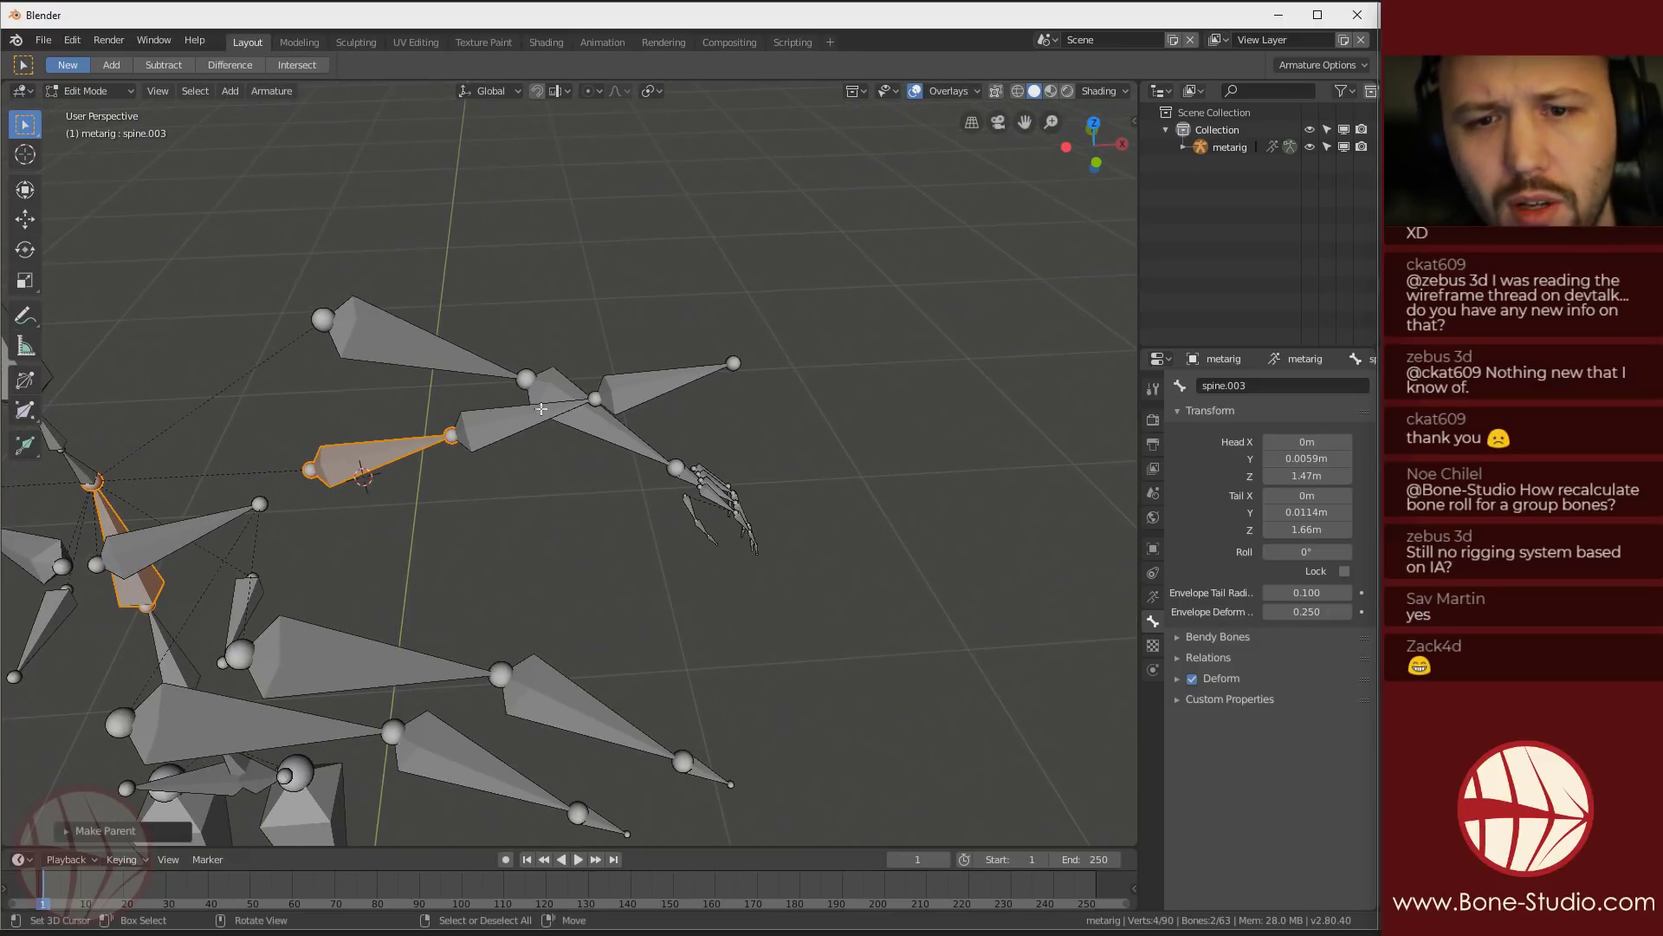
pyautogui.click(365, 448)
pyautogui.rightClick(286, 667)
pyautogui.rightClick(562, 710)
pyautogui.keyDown('shift'); pyautogui.moveTo(562, 711); pyautogui.dragTo(701, 567, button='middle'); pyautogui.keyUp('shift')
pyautogui.rightClick(530, 513)
pyautogui.rightClick(769, 594)
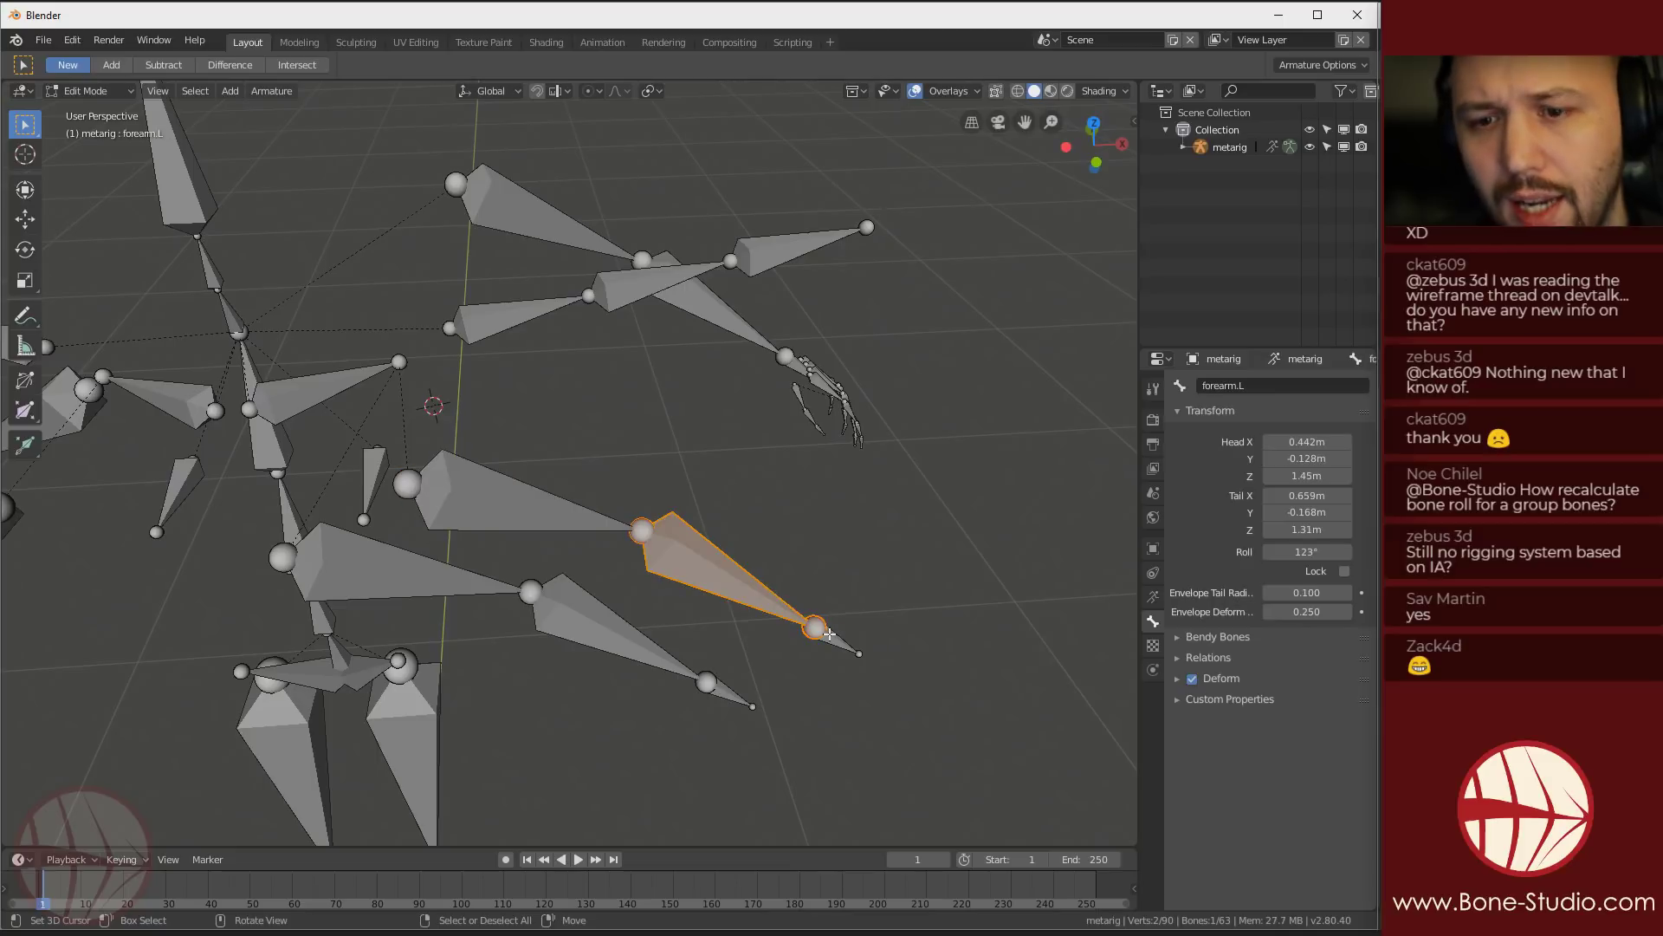
pyautogui.rightClick(830, 635)
# Select all three bones of the extruded left chain and rotate them around the global Z axis
pyautogui.rightClick(517, 326)
pyautogui.keyDown('shift'); pyautogui.moveTo(628, 407); pyautogui.dragTo(639, 472, button='middle'); pyautogui.keyUp('shift')
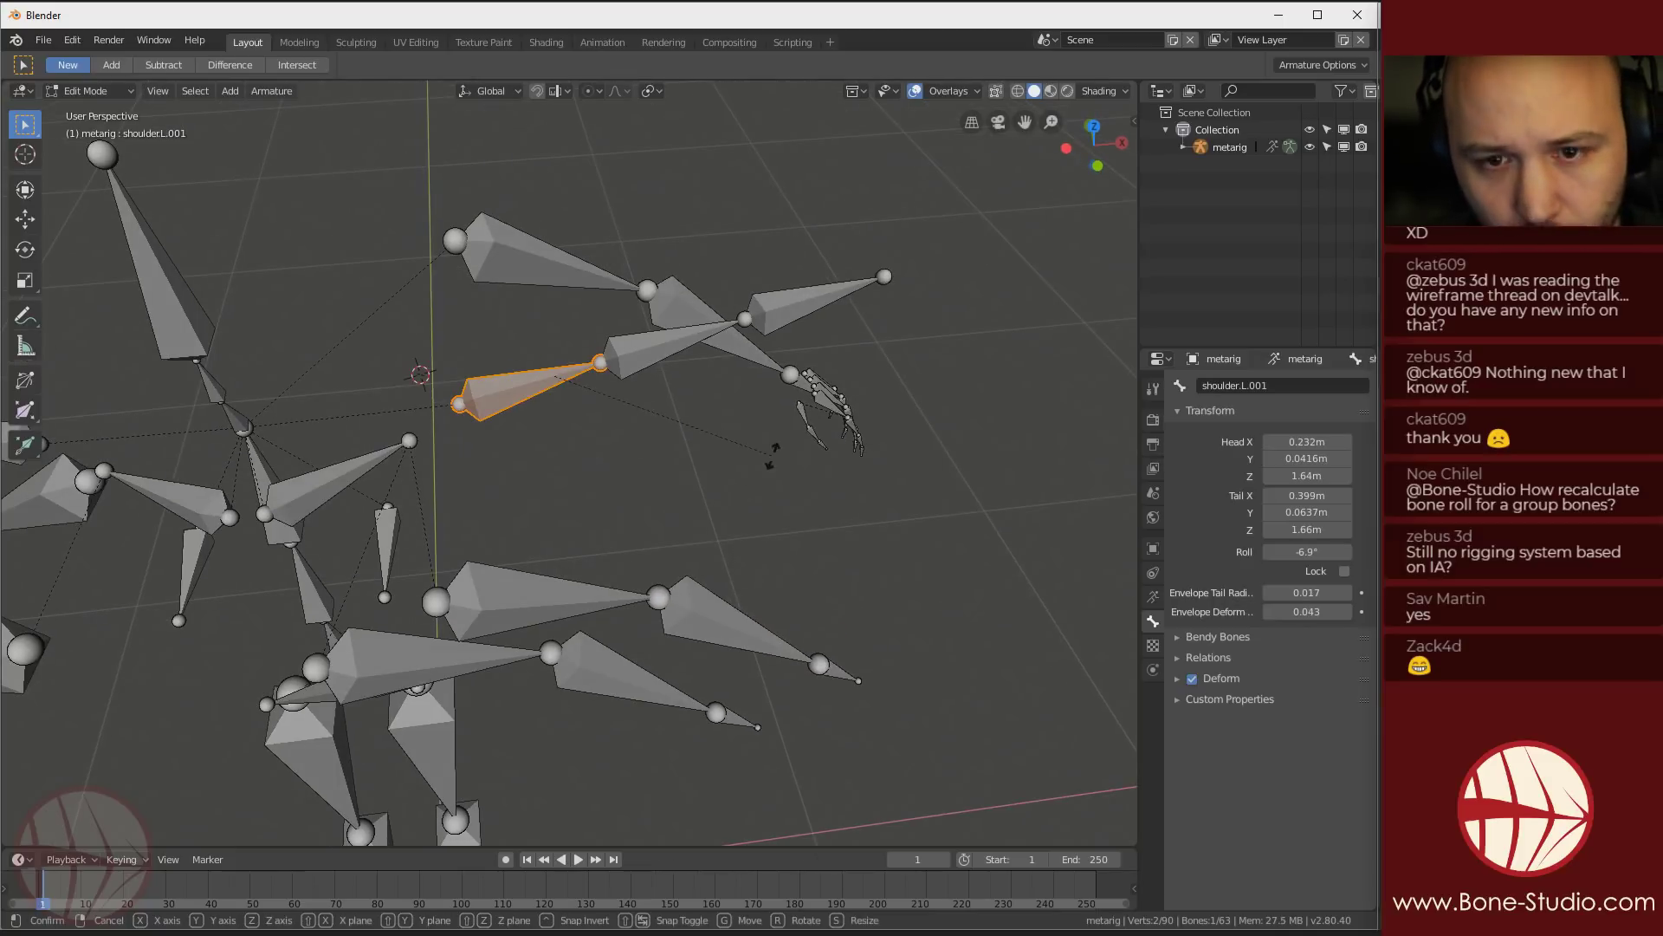
pyautogui.keyDown('shift'); pyautogui.rightClick(647, 350); pyautogui.keyUp('shift')
pyautogui.keyDown('shift'); pyautogui.rightClick(793, 304); pyautogui.keyUp('shift')
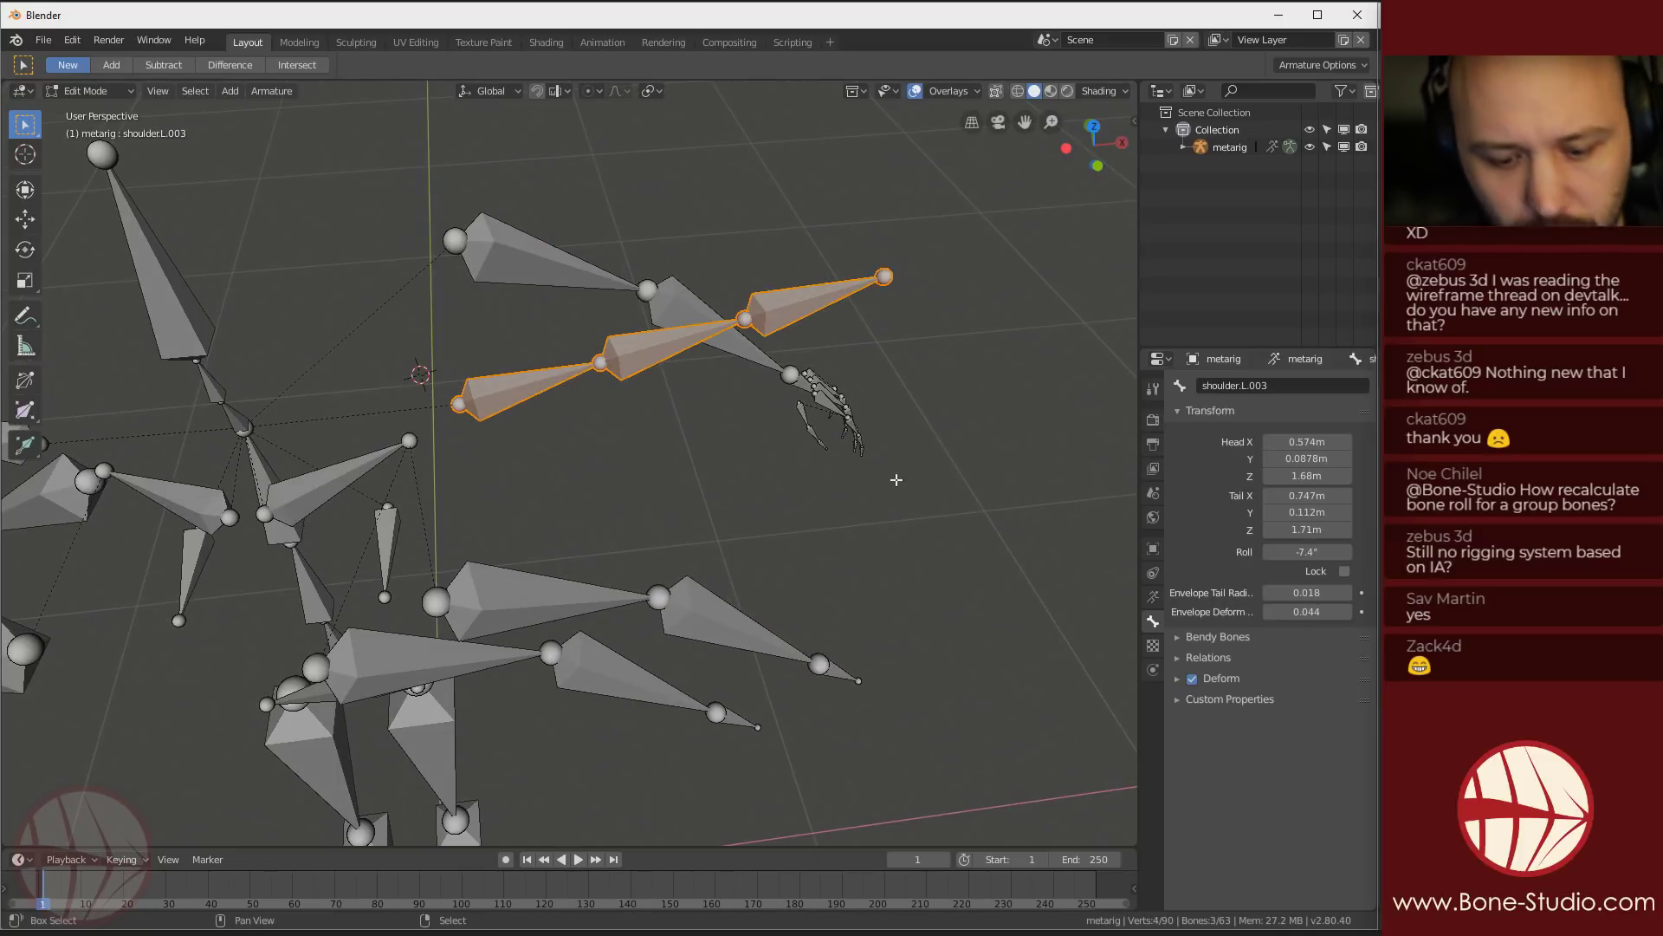
pyautogui.press('r')
pyautogui.press('z')
pyautogui.click(818, 583)
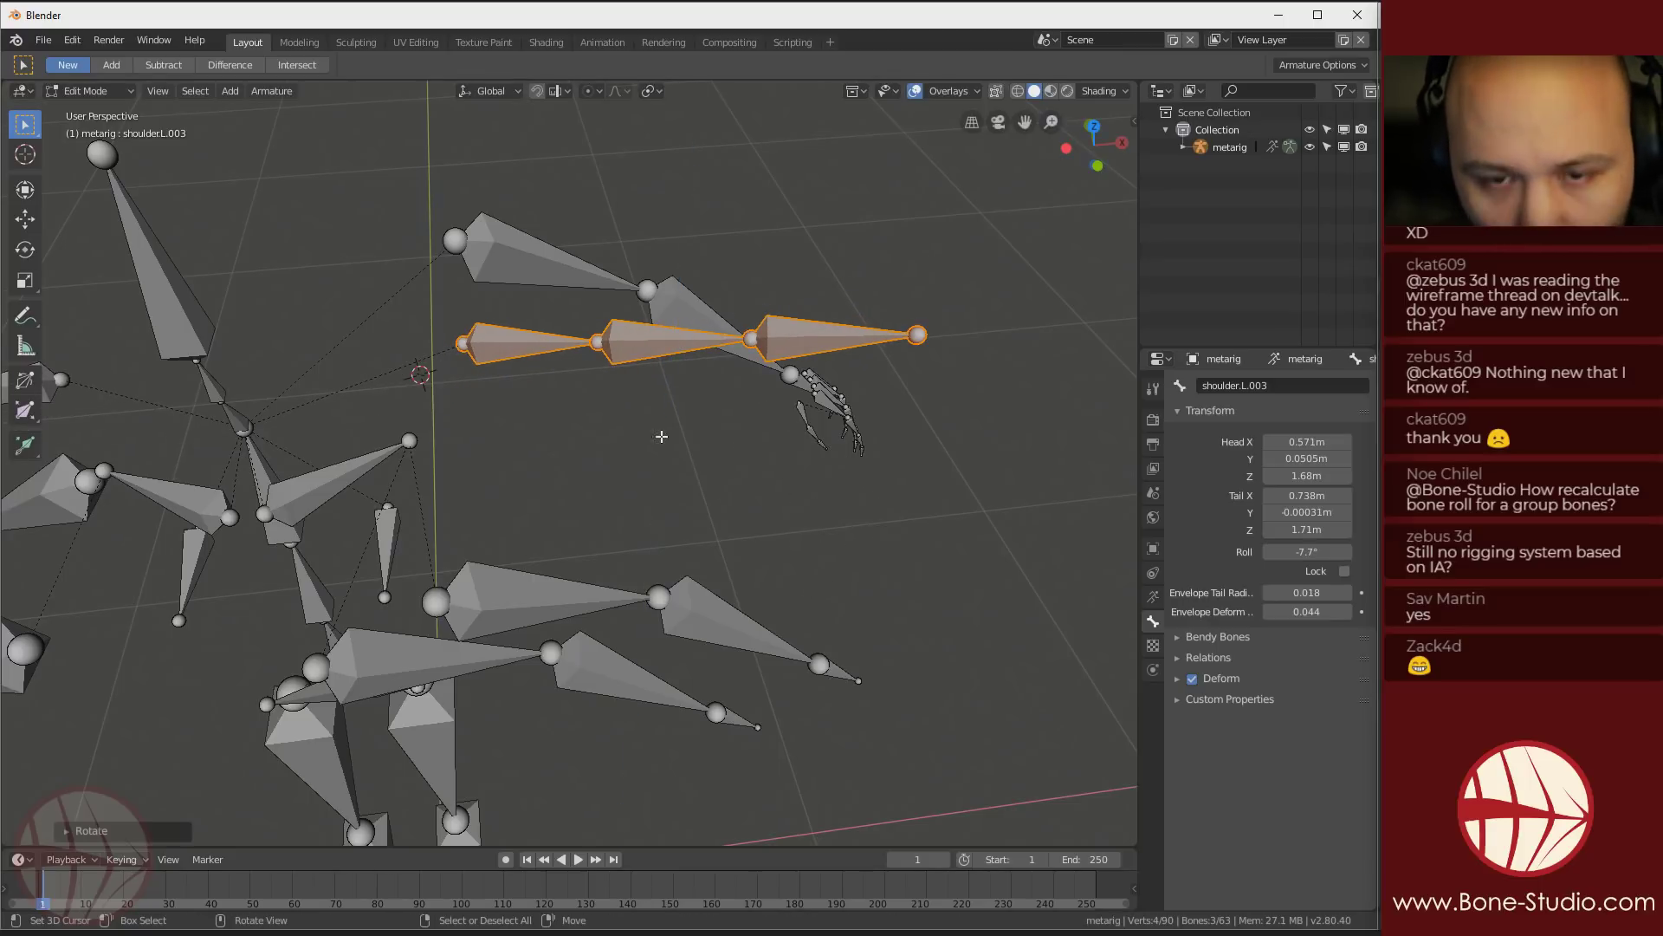
# Shift the three-bone chain within the horizontal XY plane, about 0.1 m in the negative Y direction
pyautogui.press('g')
pyautogui.hotkey('shift', 'z')
pyautogui.click(667, 478)
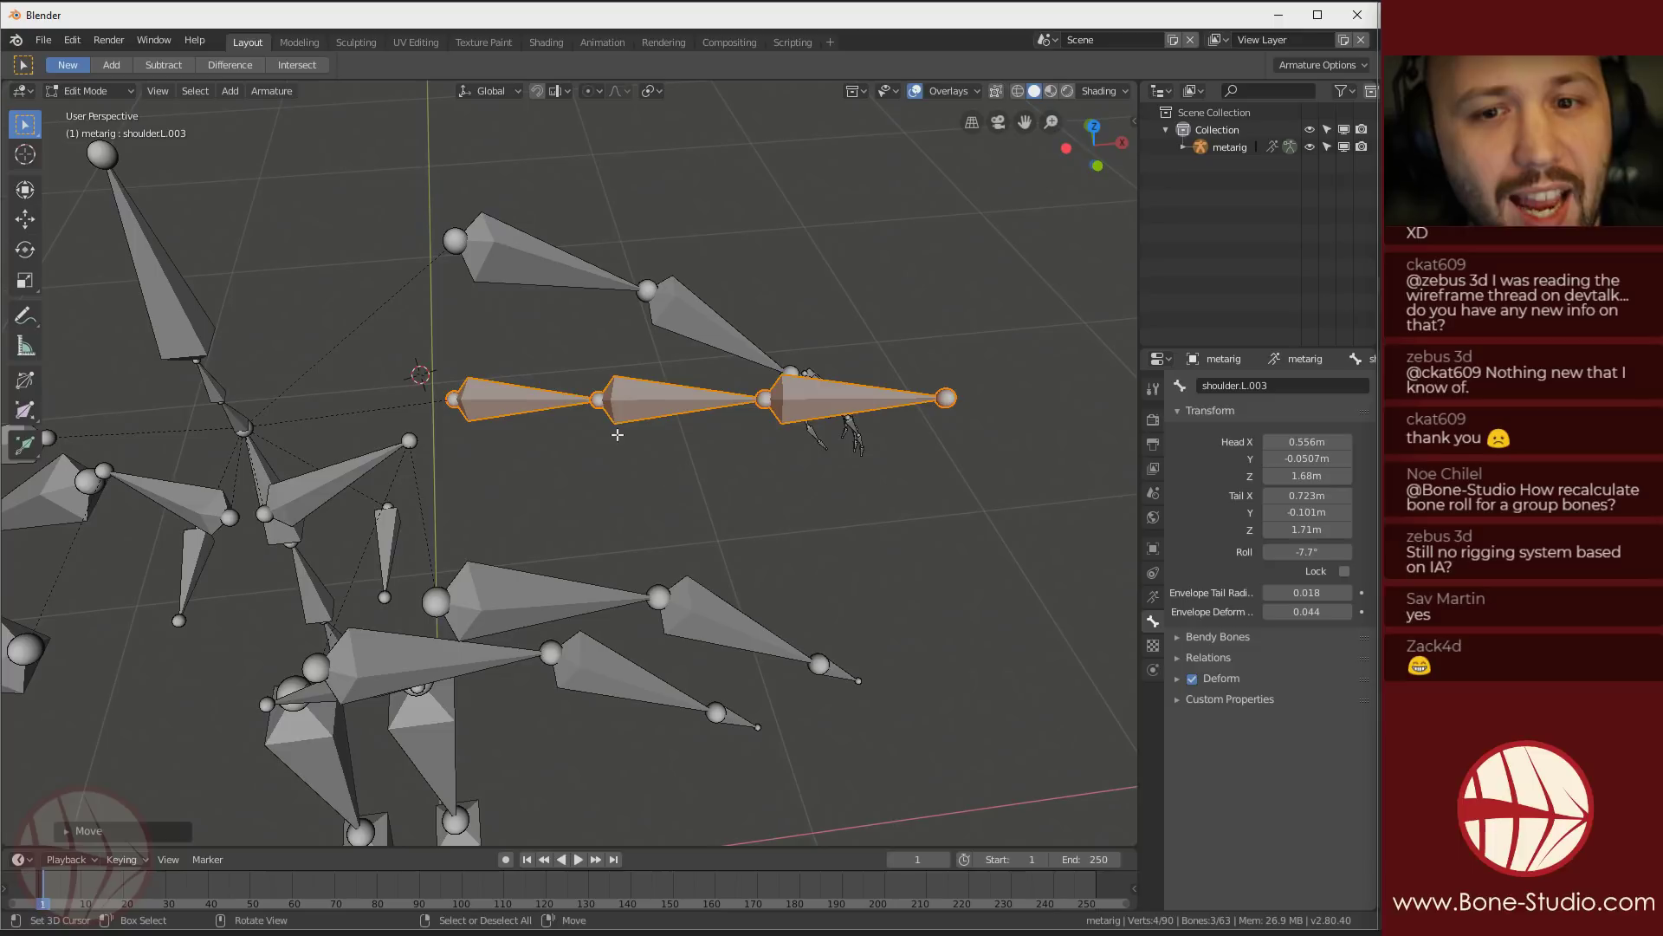
# In Pose Mode, set the Rigify rig type of the extruded left chain's first bone to limbs.super_limb and view its options
pyautogui.rightClick(509, 388)
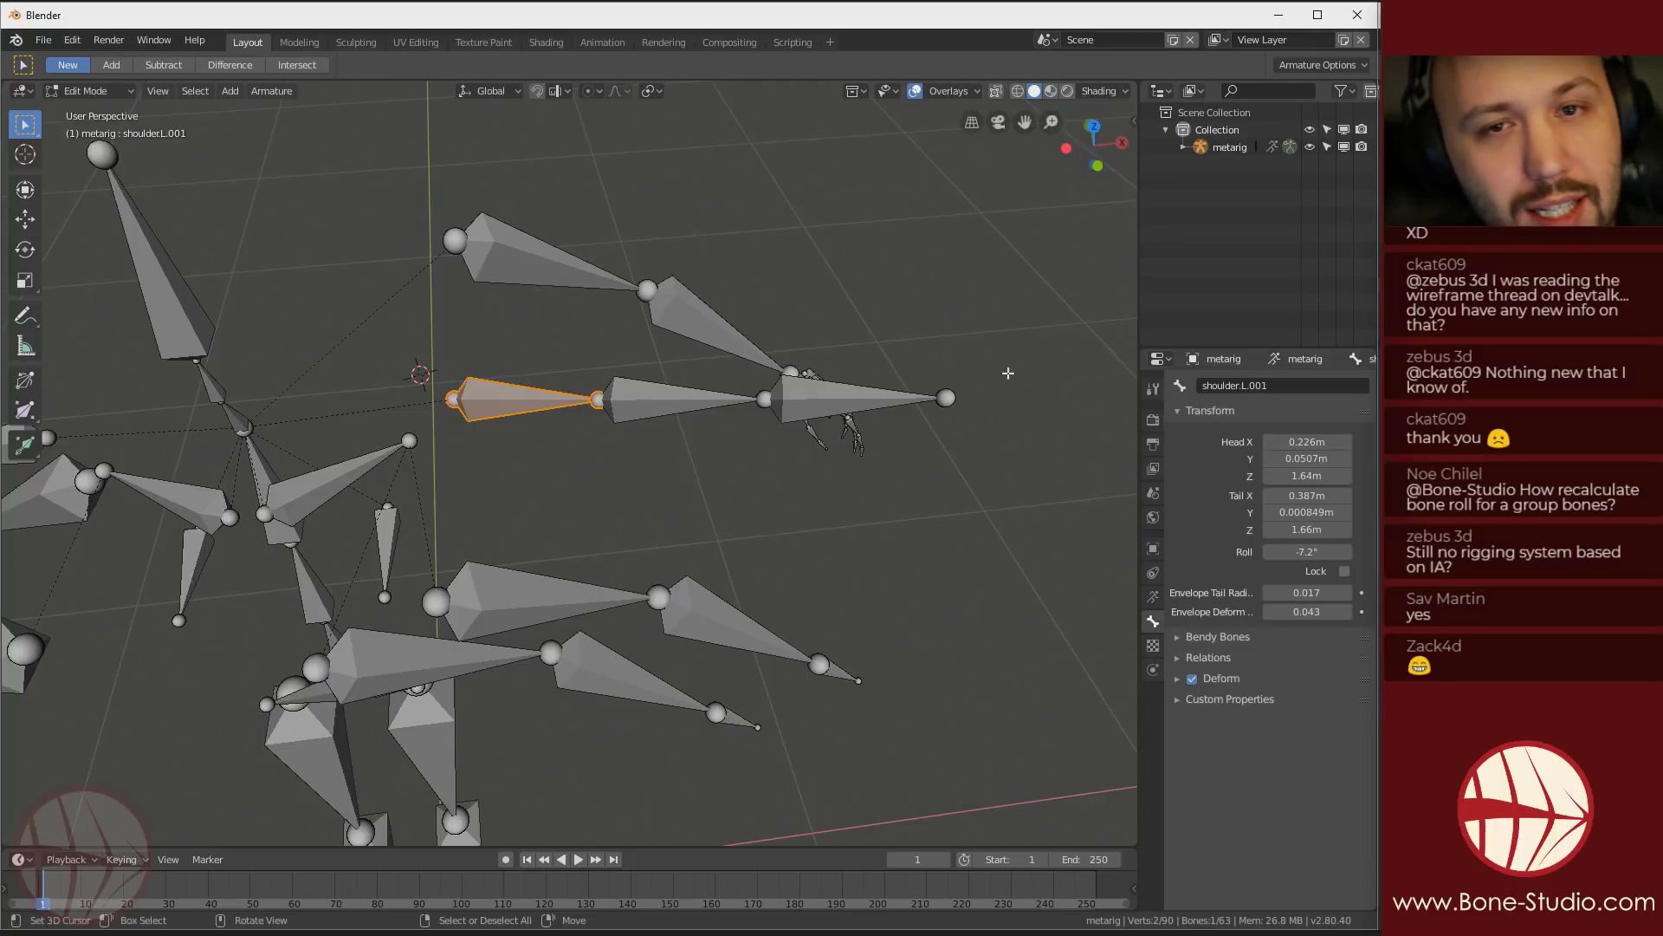
pyautogui.hotkey('ctrl', 'Tab')
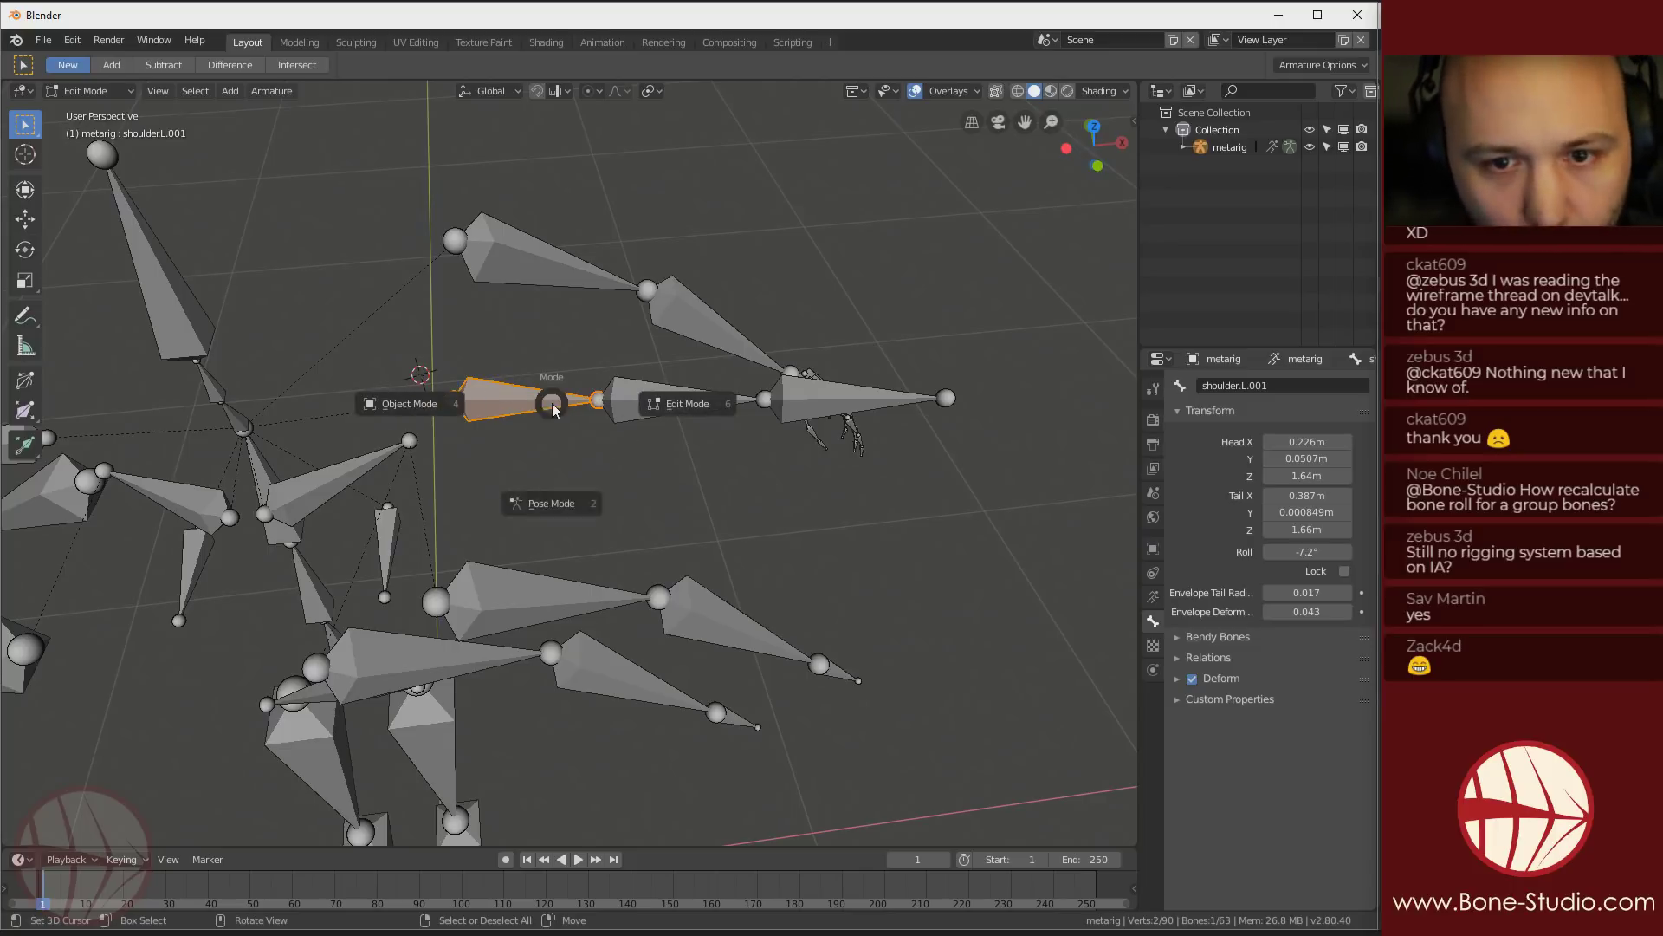
pyautogui.click(555, 501)
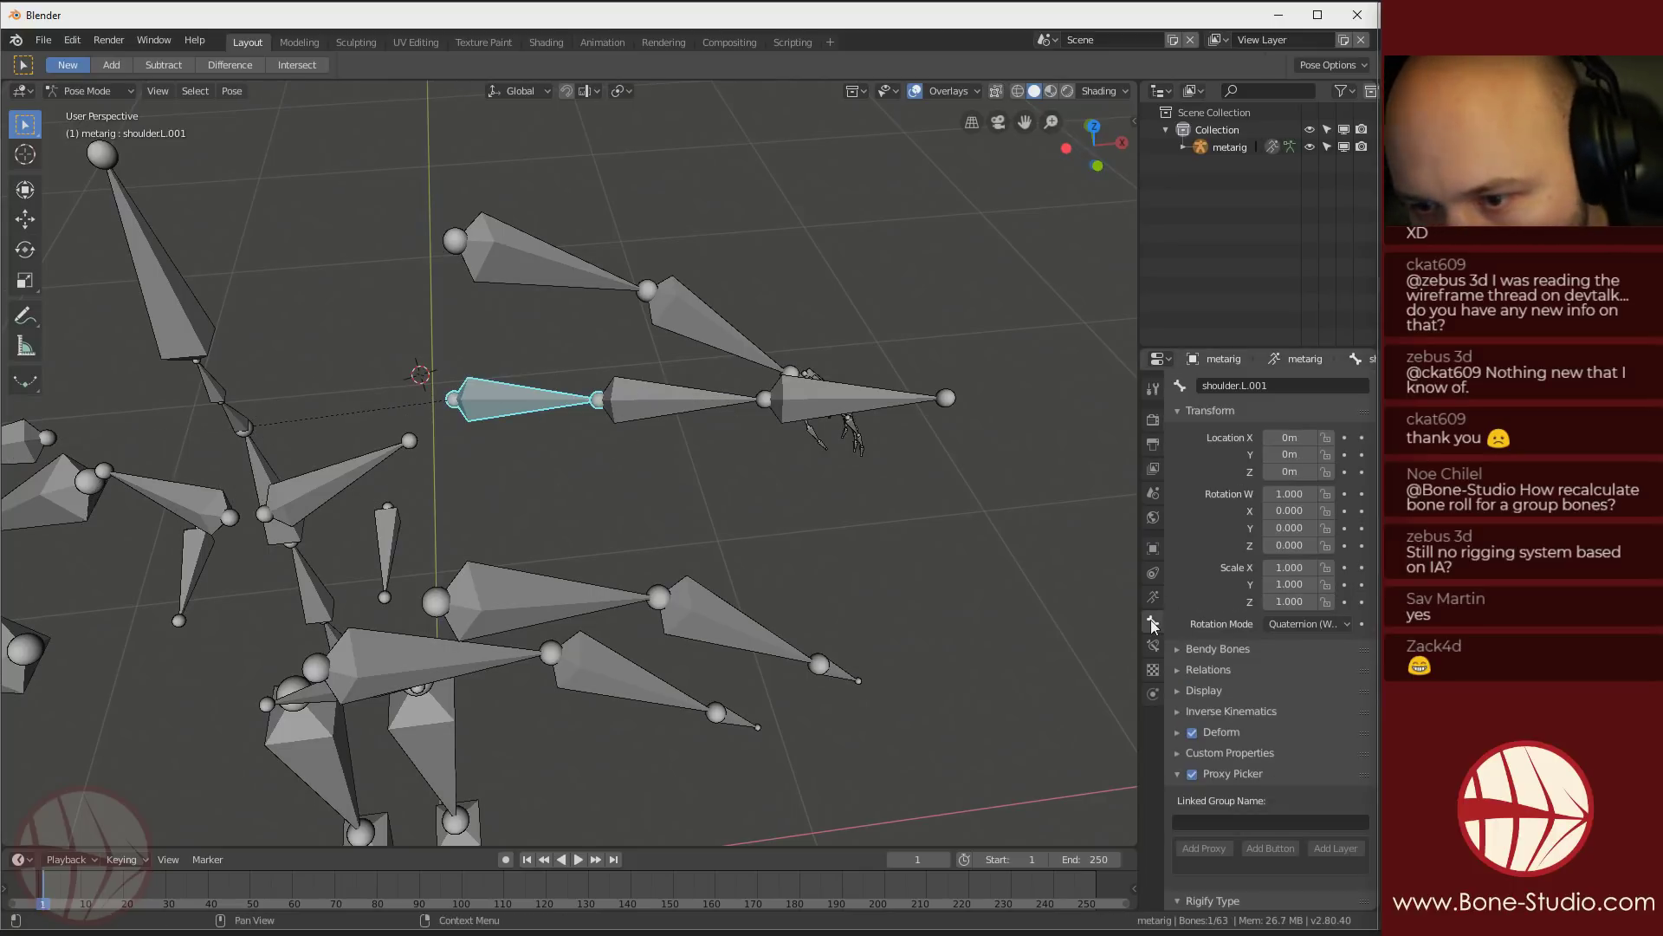
pyautogui.scroll(-1, 1297, 788)
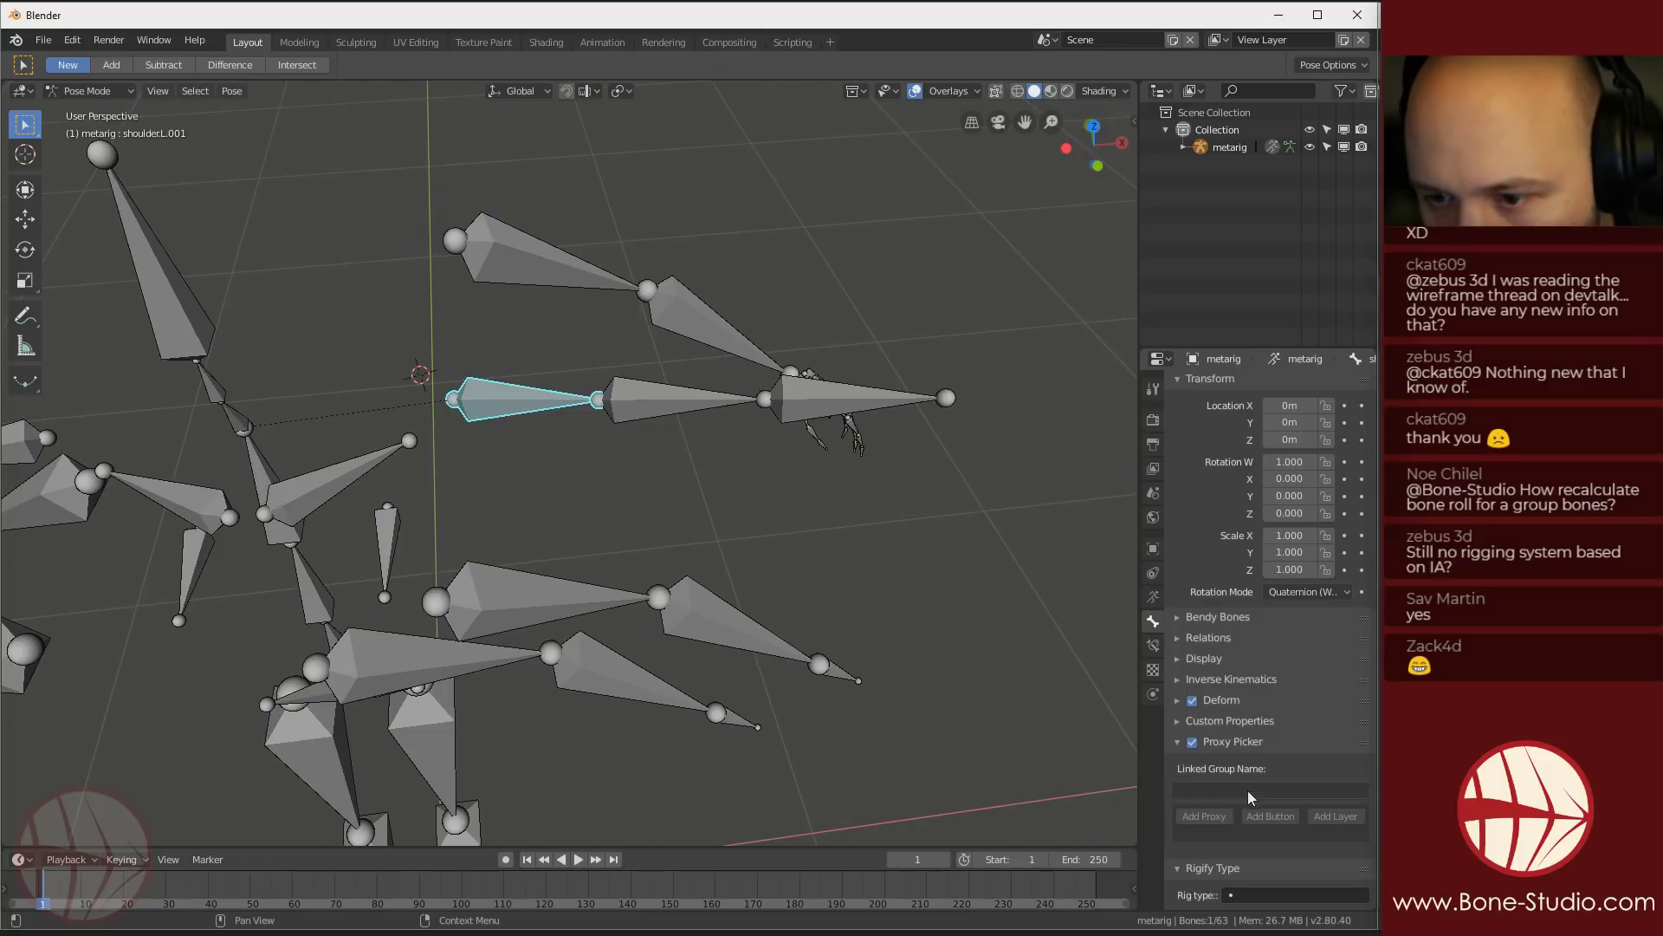
pyautogui.click(1239, 897)
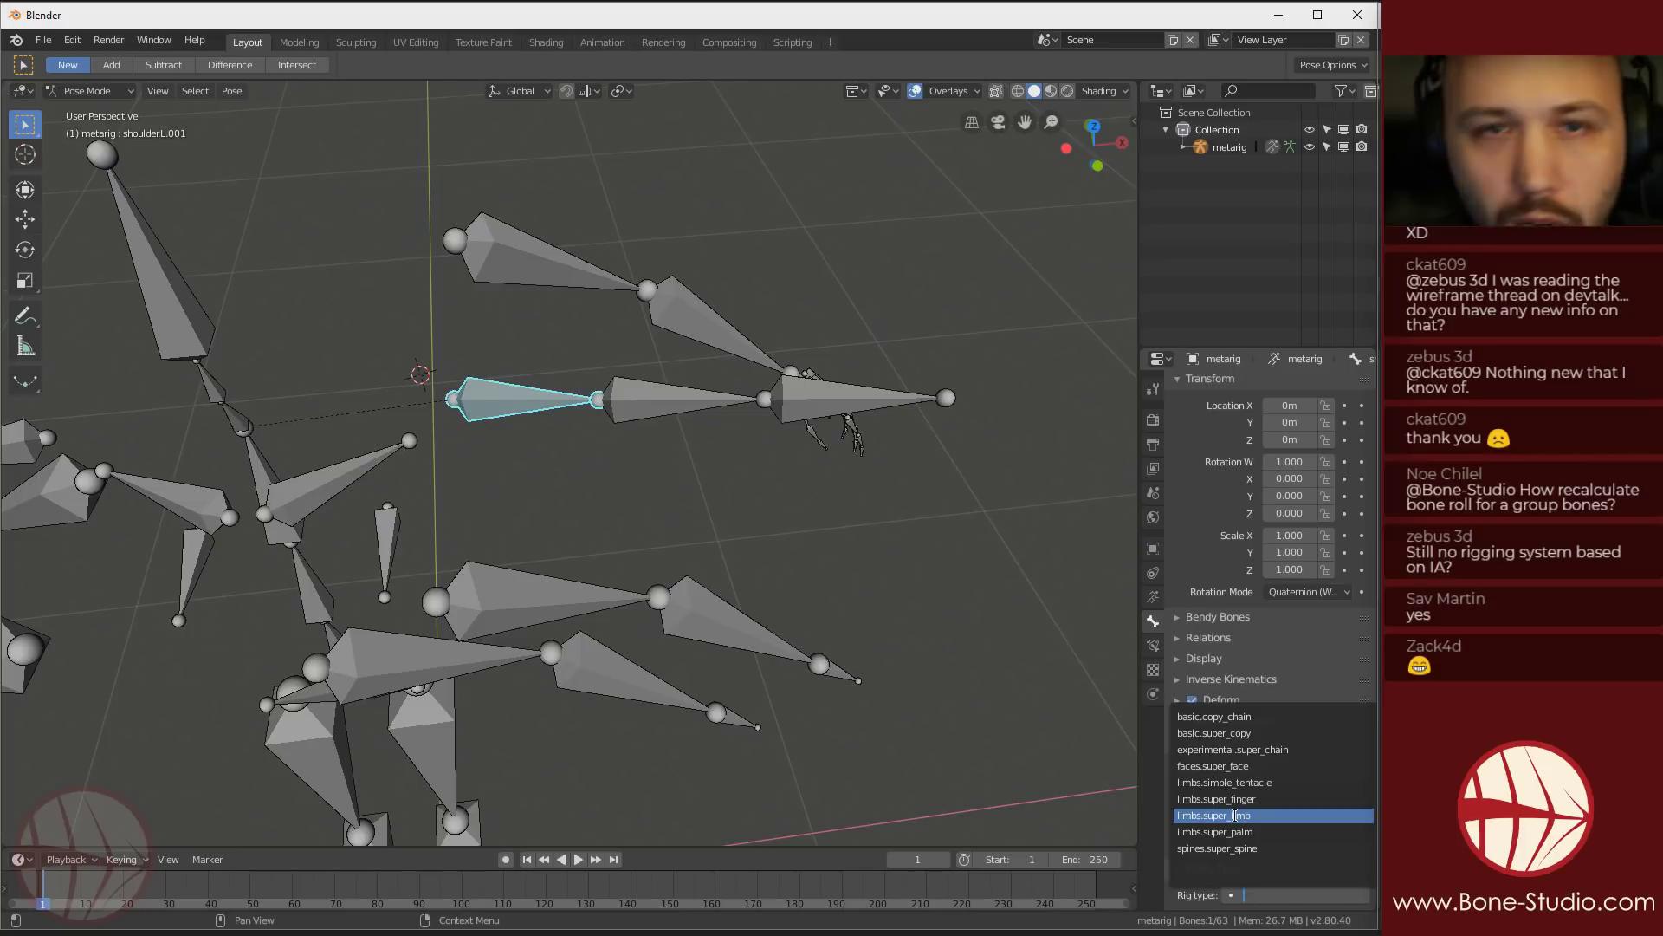
pyautogui.click(1235, 815)
pyautogui.scroll(-6, 1212, 754)
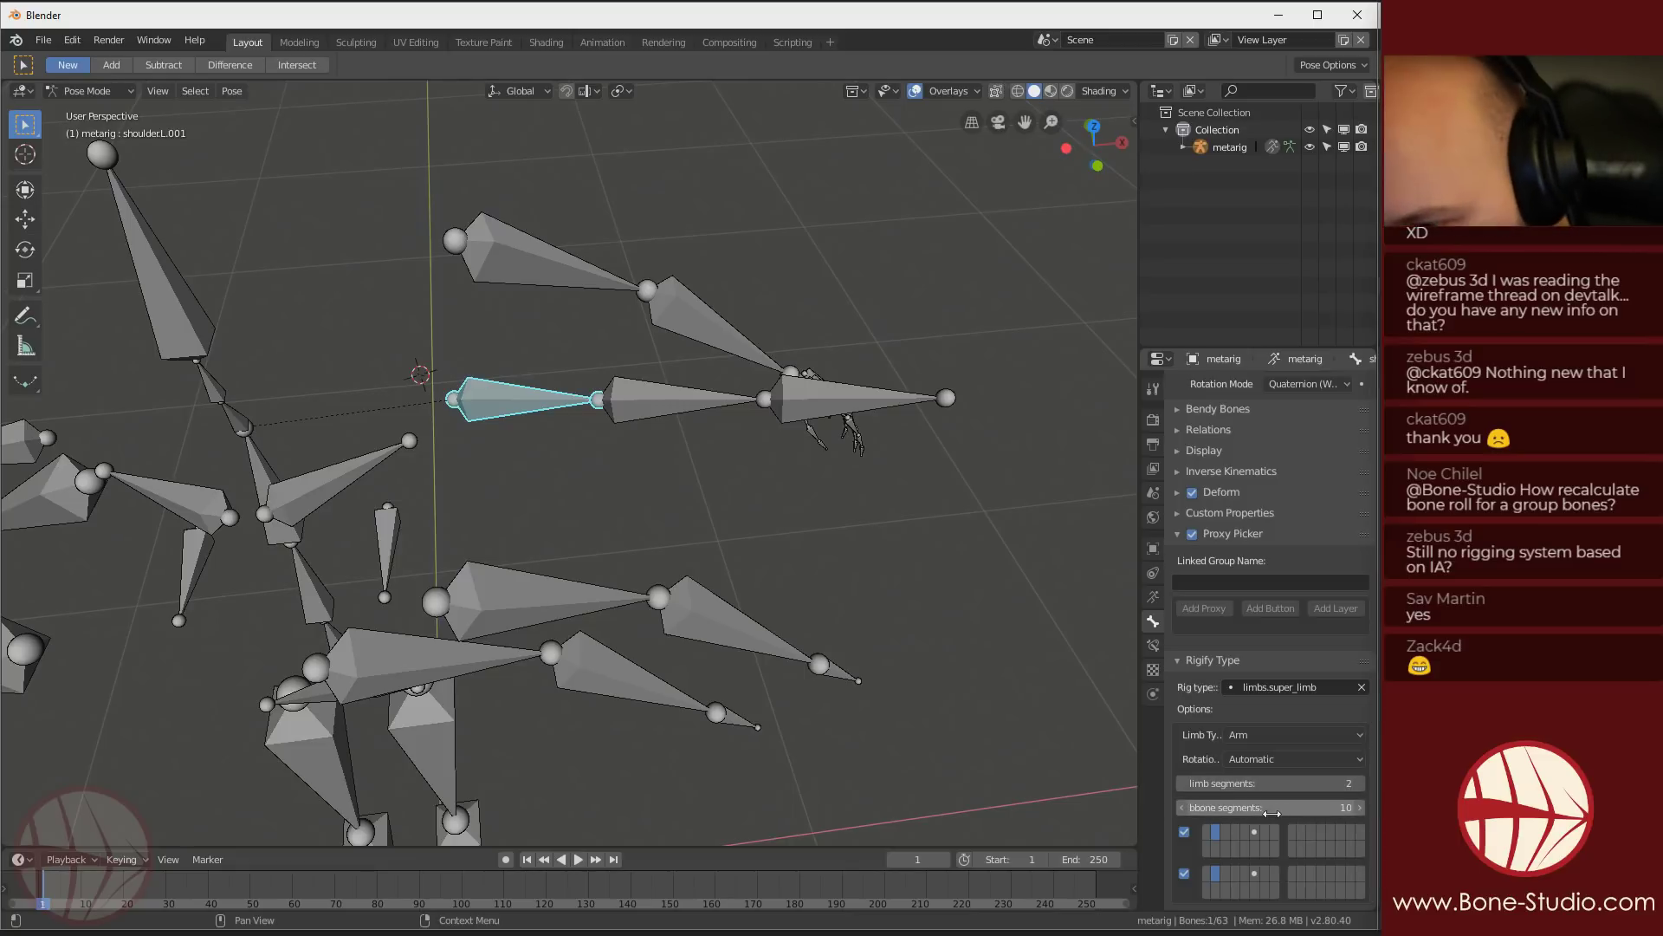
# Compare the Rigify type settings of the extruded chain's first bone with those of the other left arms
pyautogui.click(507, 604)
pyautogui.click(505, 402)
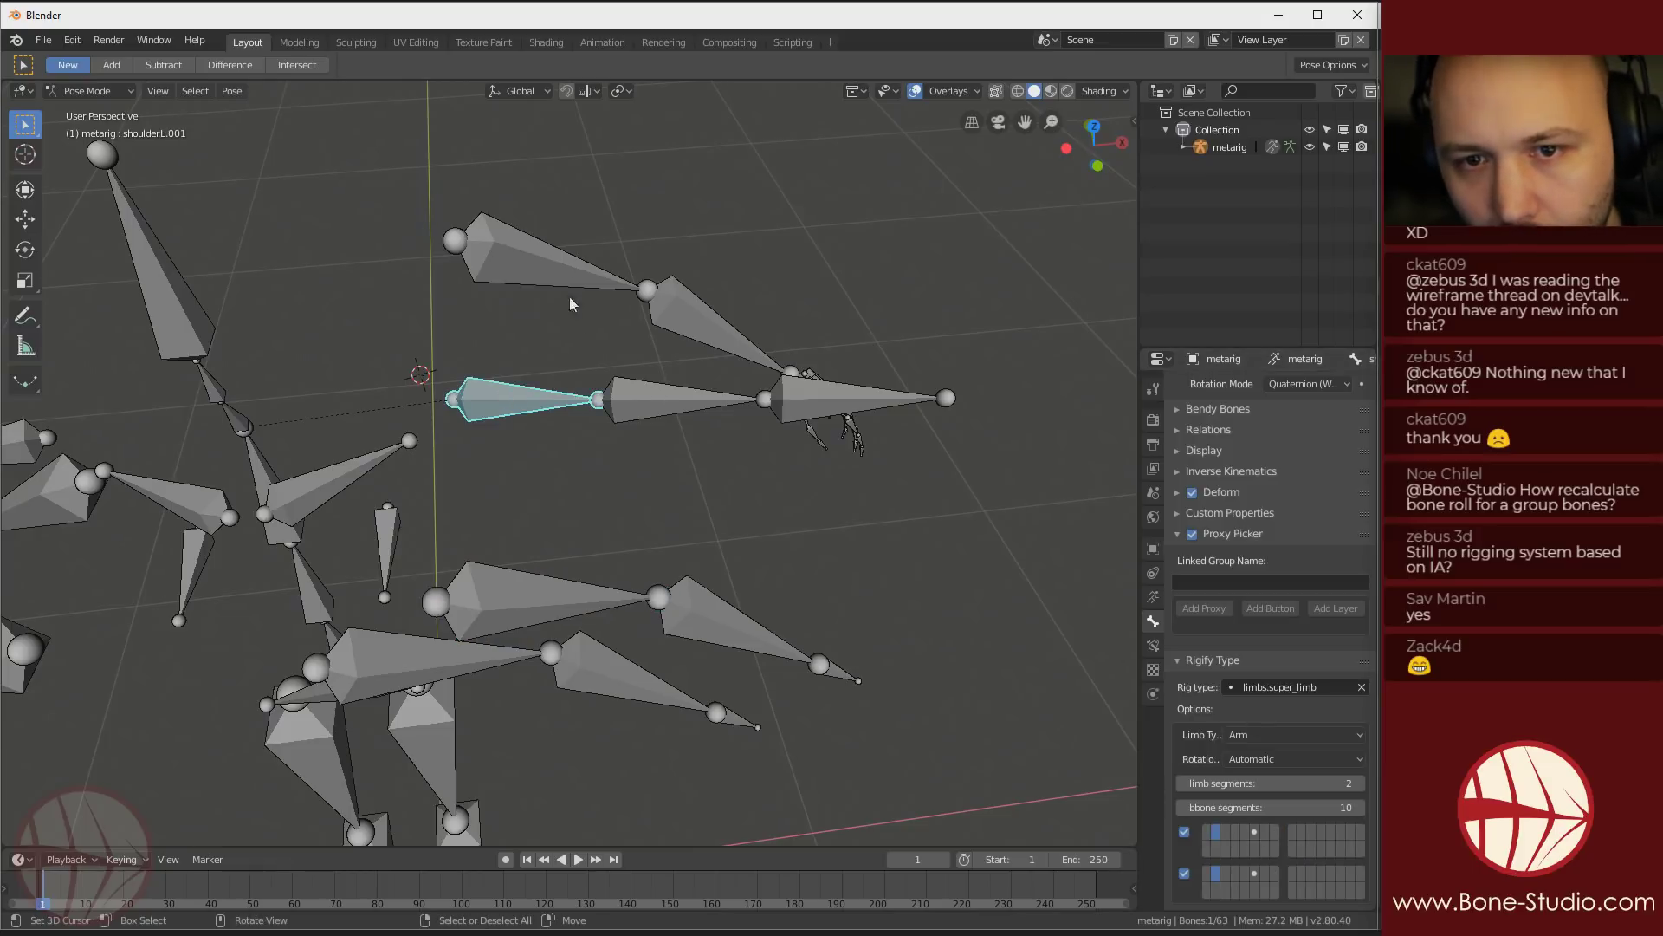
pyautogui.click(552, 251)
pyautogui.click(689, 333)
pyautogui.click(509, 414)
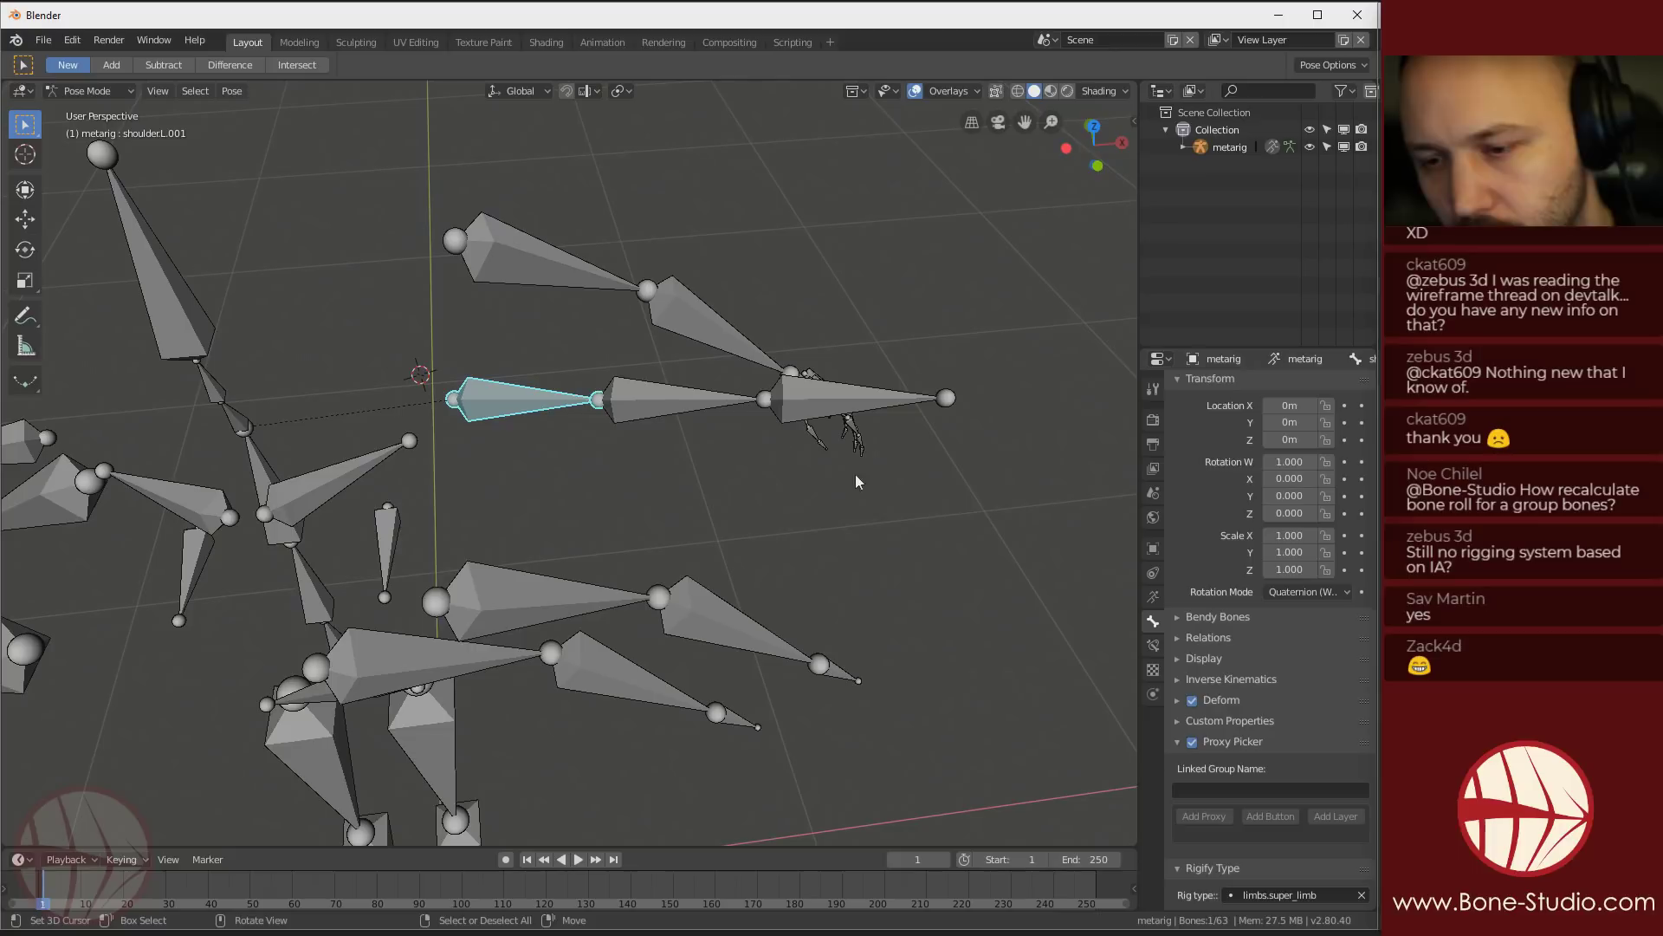
pyautogui.scroll(-4, 627, 501)
pyautogui.scroll(3, 475, 520)
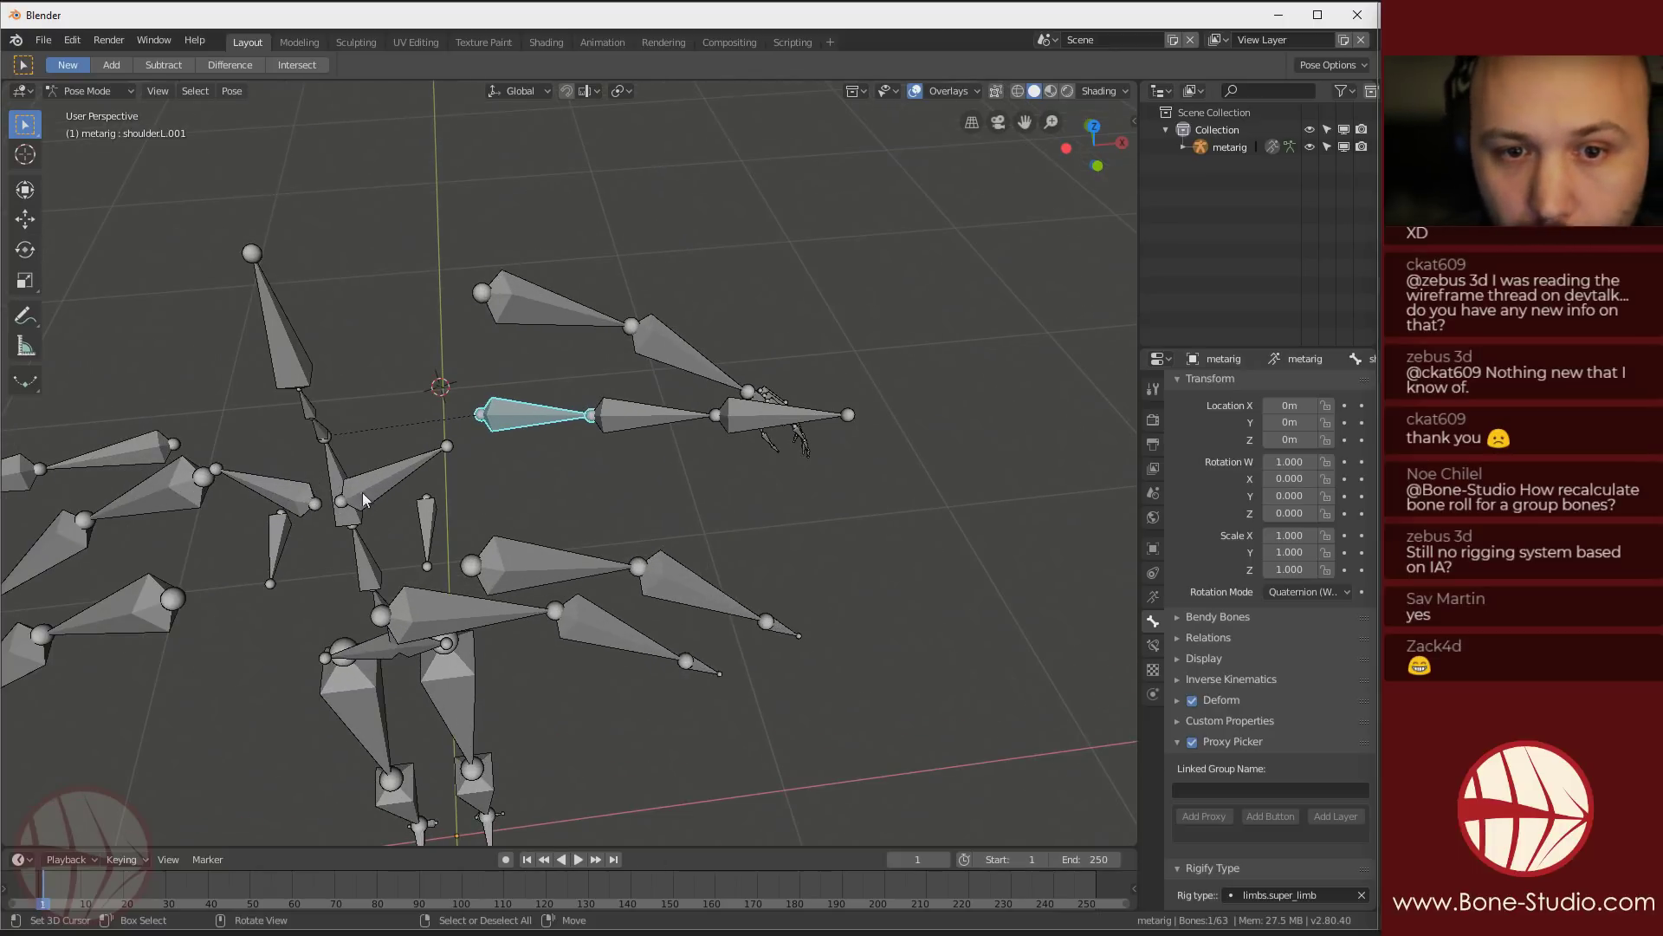
# Select the spine.002 bone in Edit Mode and collapse the Rigify Buttons section of the armature properties
pyautogui.press('Tab')
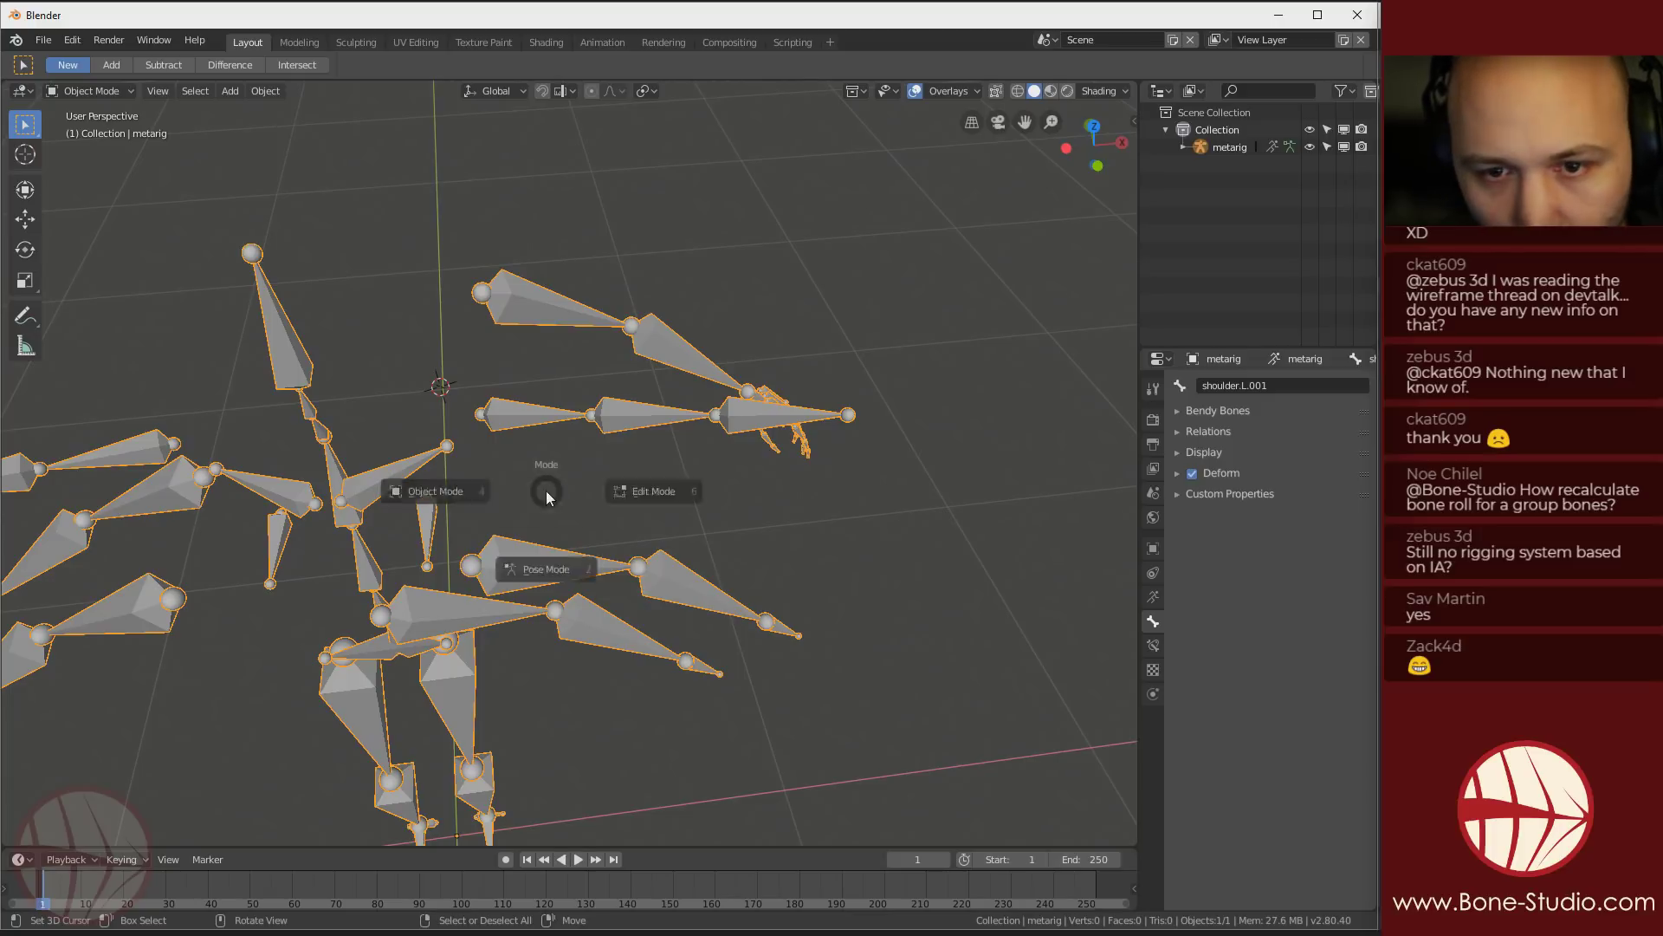
pyautogui.click(371, 572)
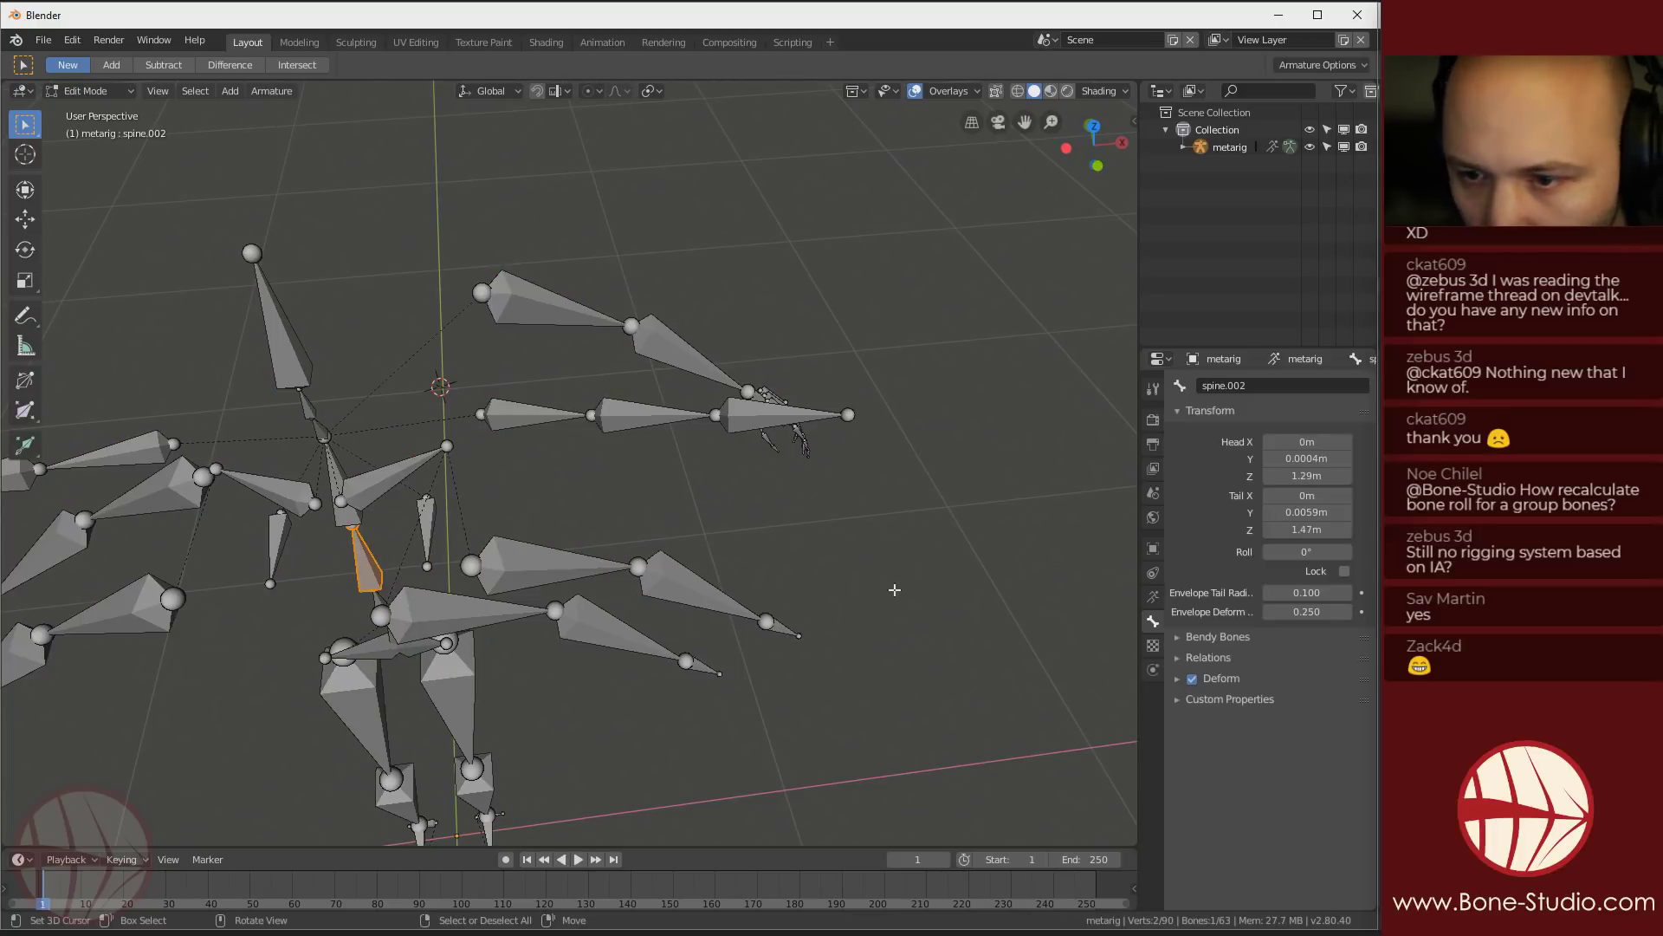
pyautogui.click(1153, 596)
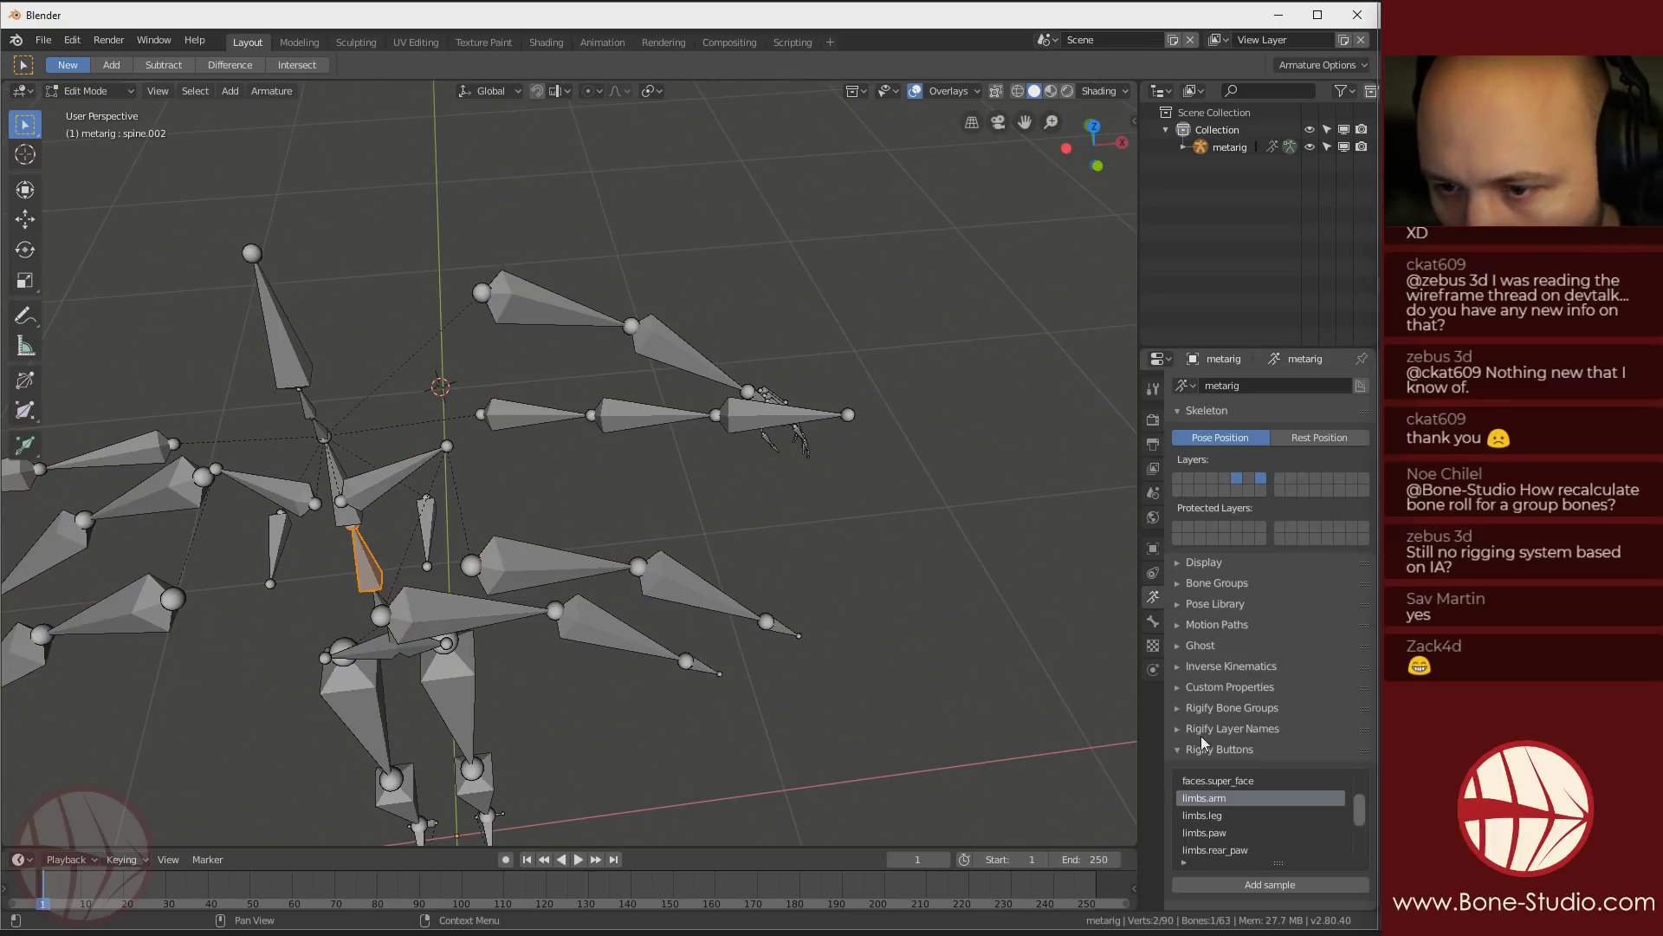
pyautogui.click(1208, 750)
# Switch the metarig to Pose Mode and check the bone properties of spine.002
pyautogui.hotkey('ctrl', 'Tab')
pyautogui.click(716, 596)
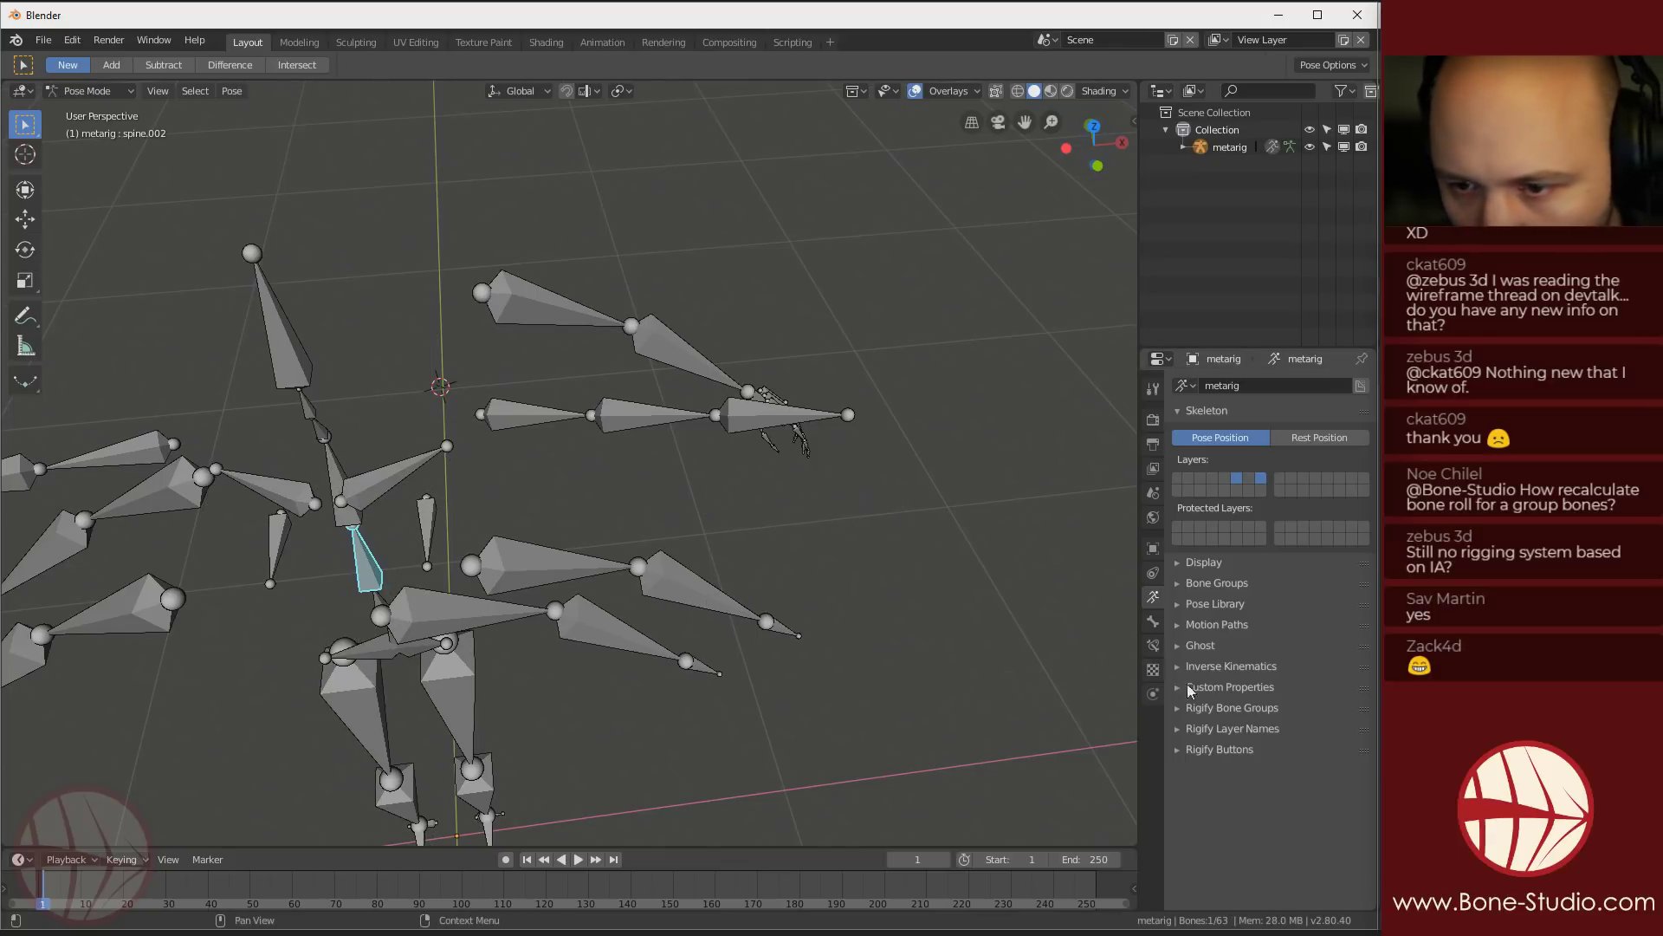
pyautogui.click(1153, 620)
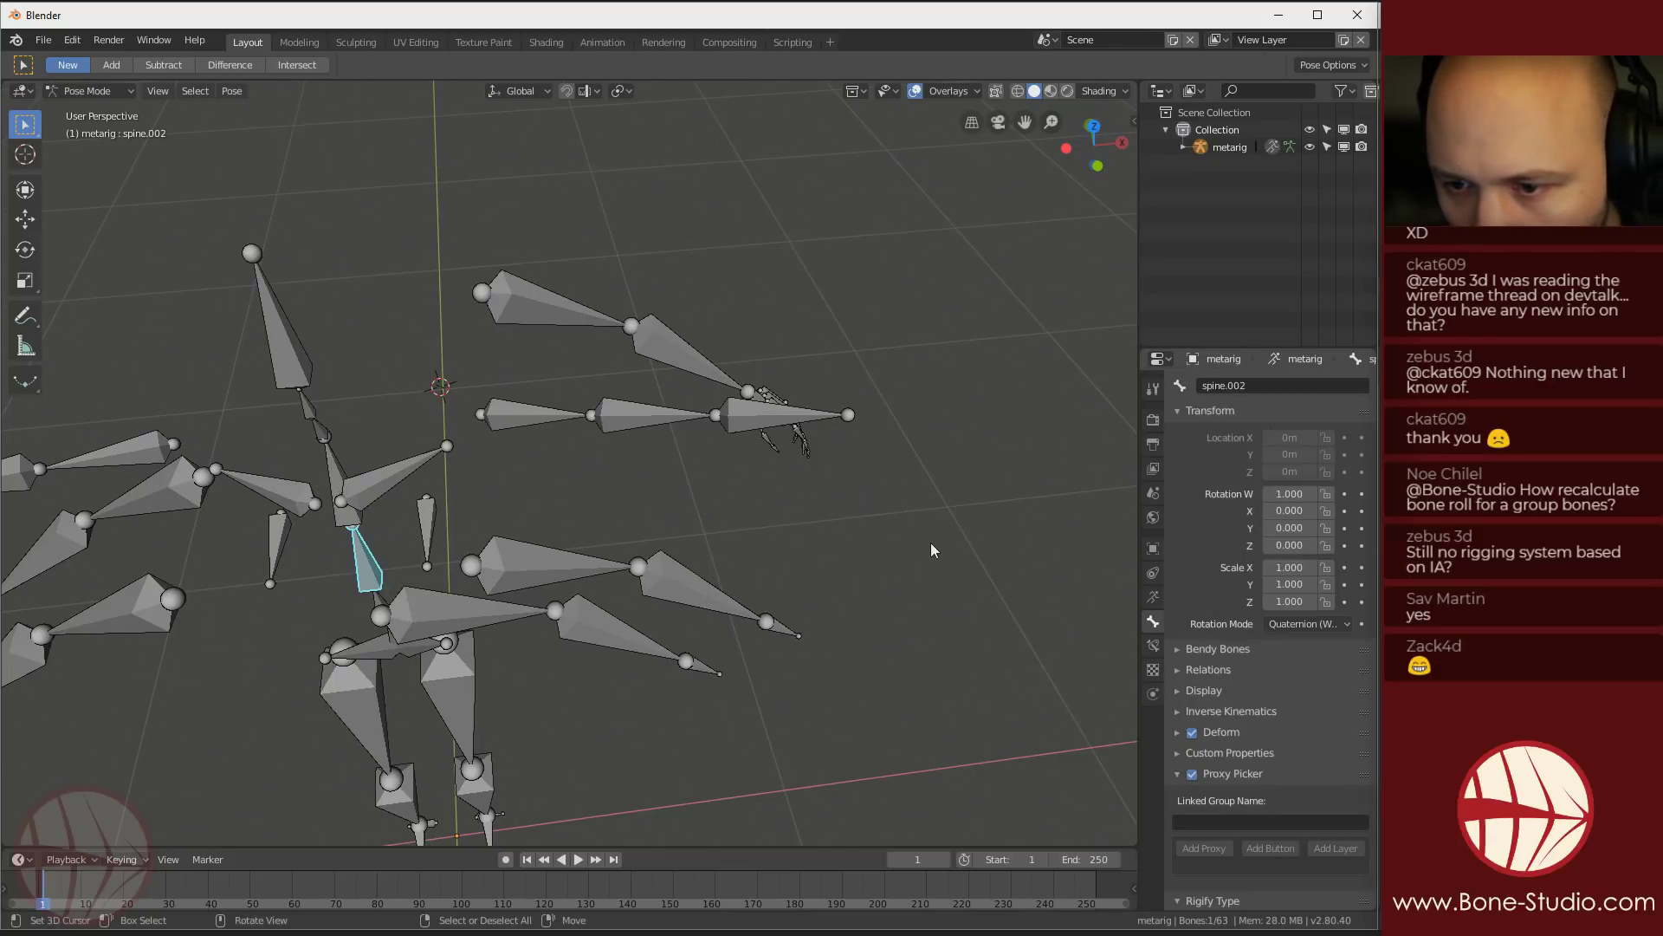
pyautogui.scroll(-1, 1235, 698)
# Switch the metarig to Object Mode and display its armature properties
pyautogui.hotkey('ctrl', 'Tab')
pyautogui.click(490, 431)
pyautogui.click(1153, 597)
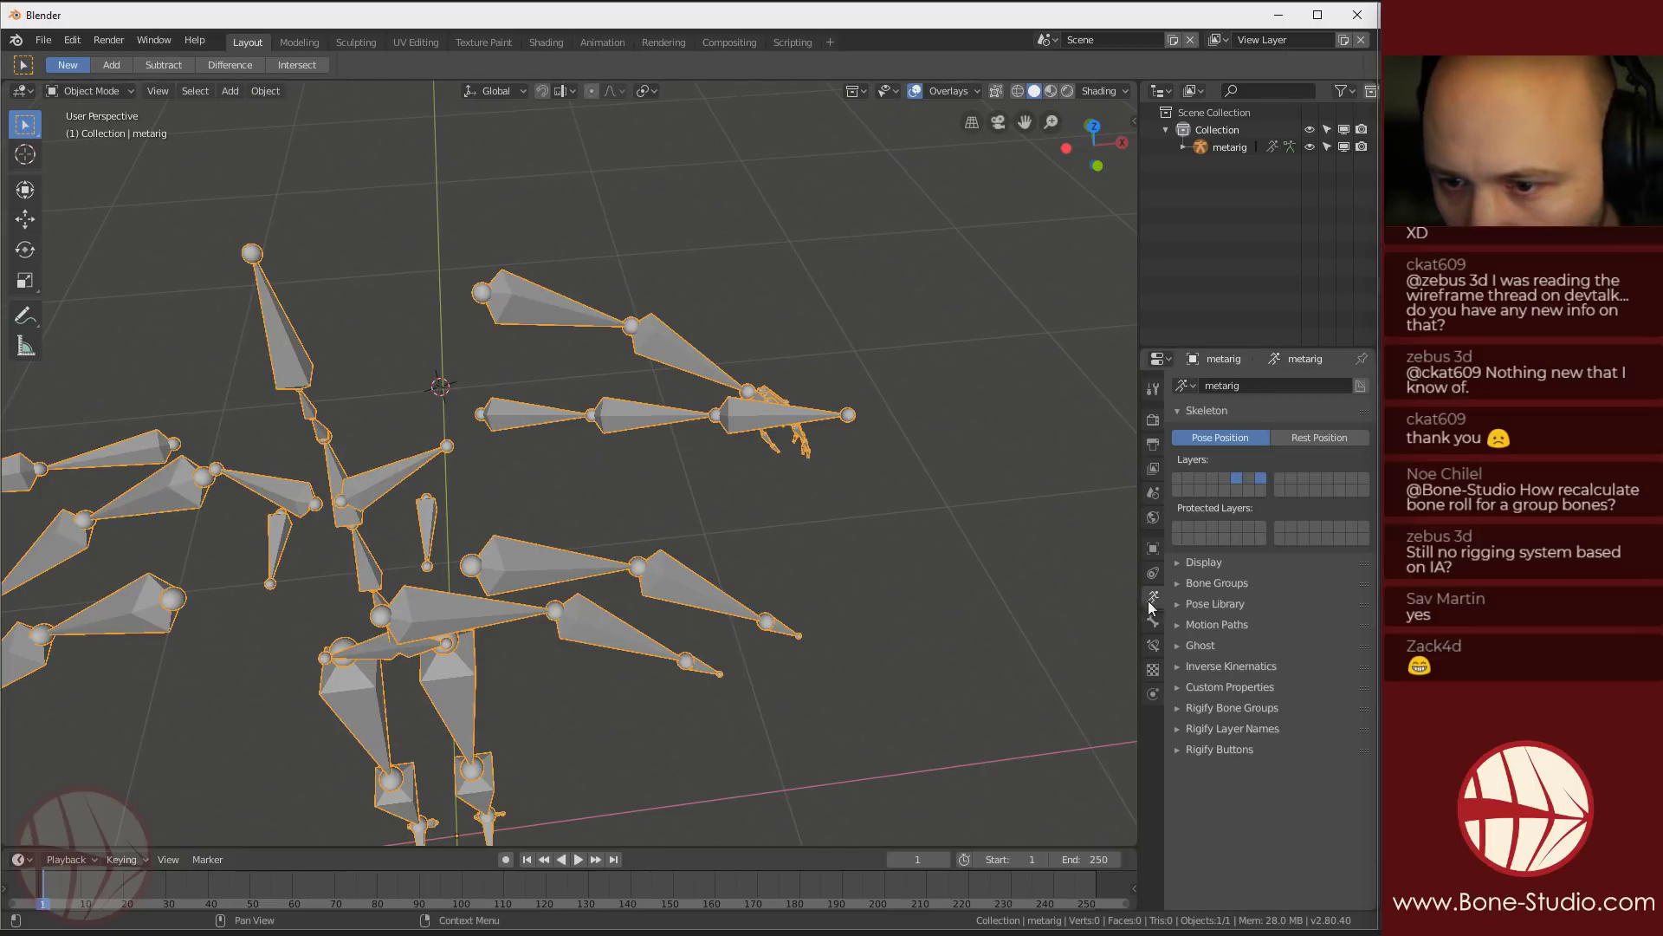
# Enable the Advanced Options in Rigify Buttons, choose a new rig and name it MultiArmMan
pyautogui.click(1235, 750)
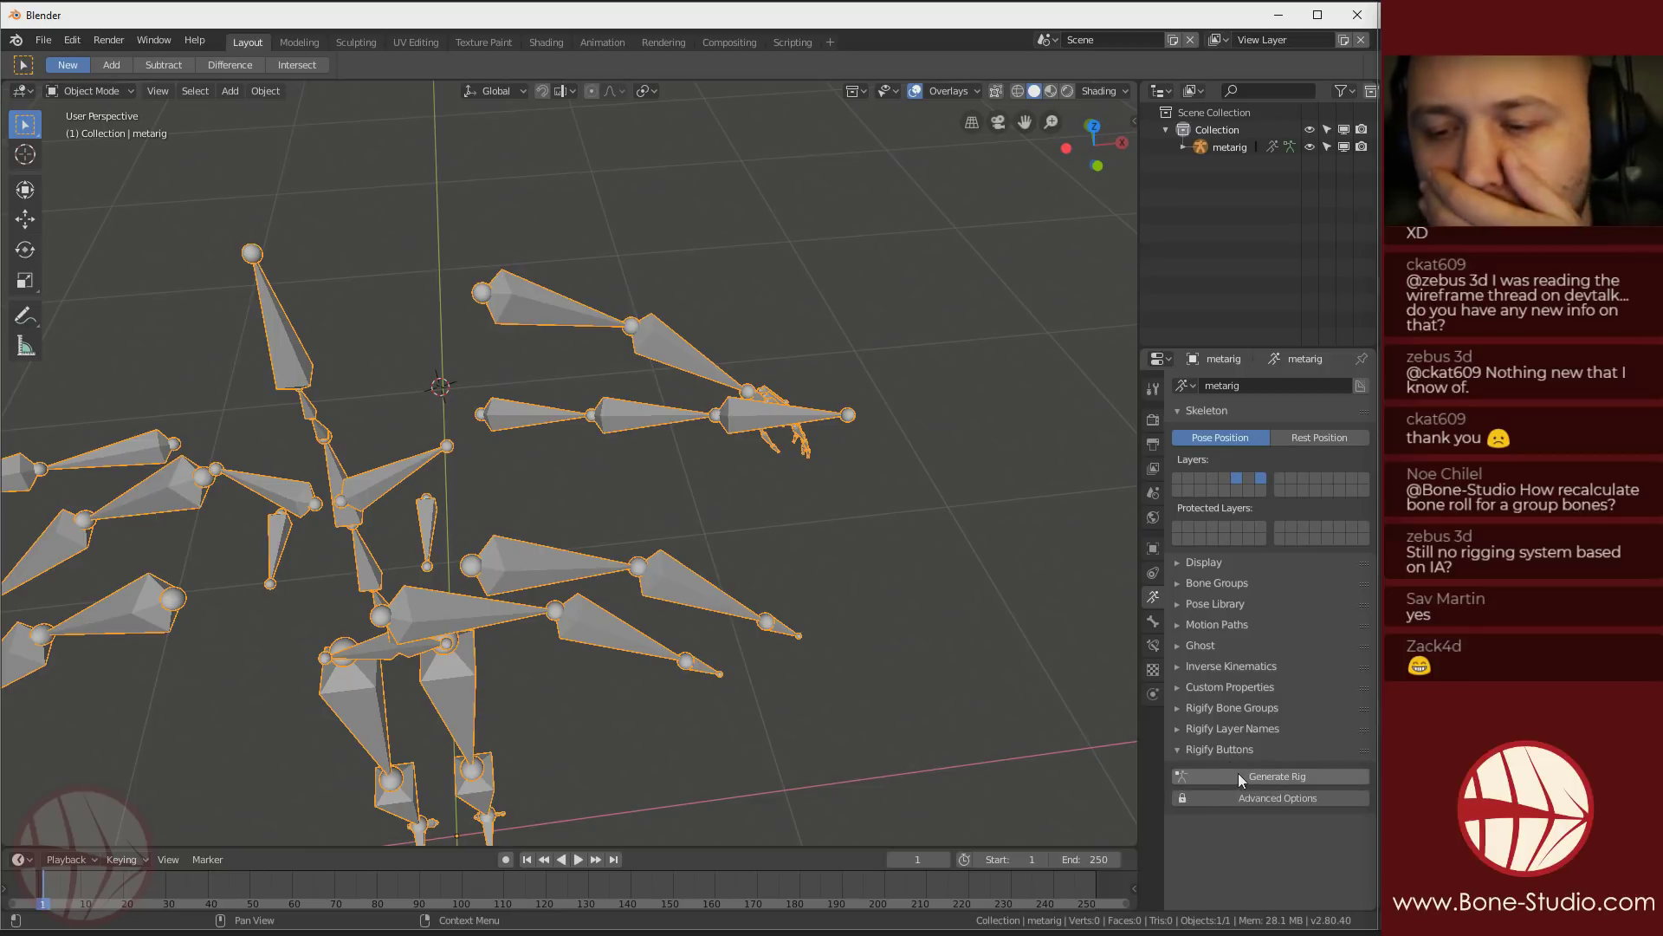
pyautogui.click(1249, 798)
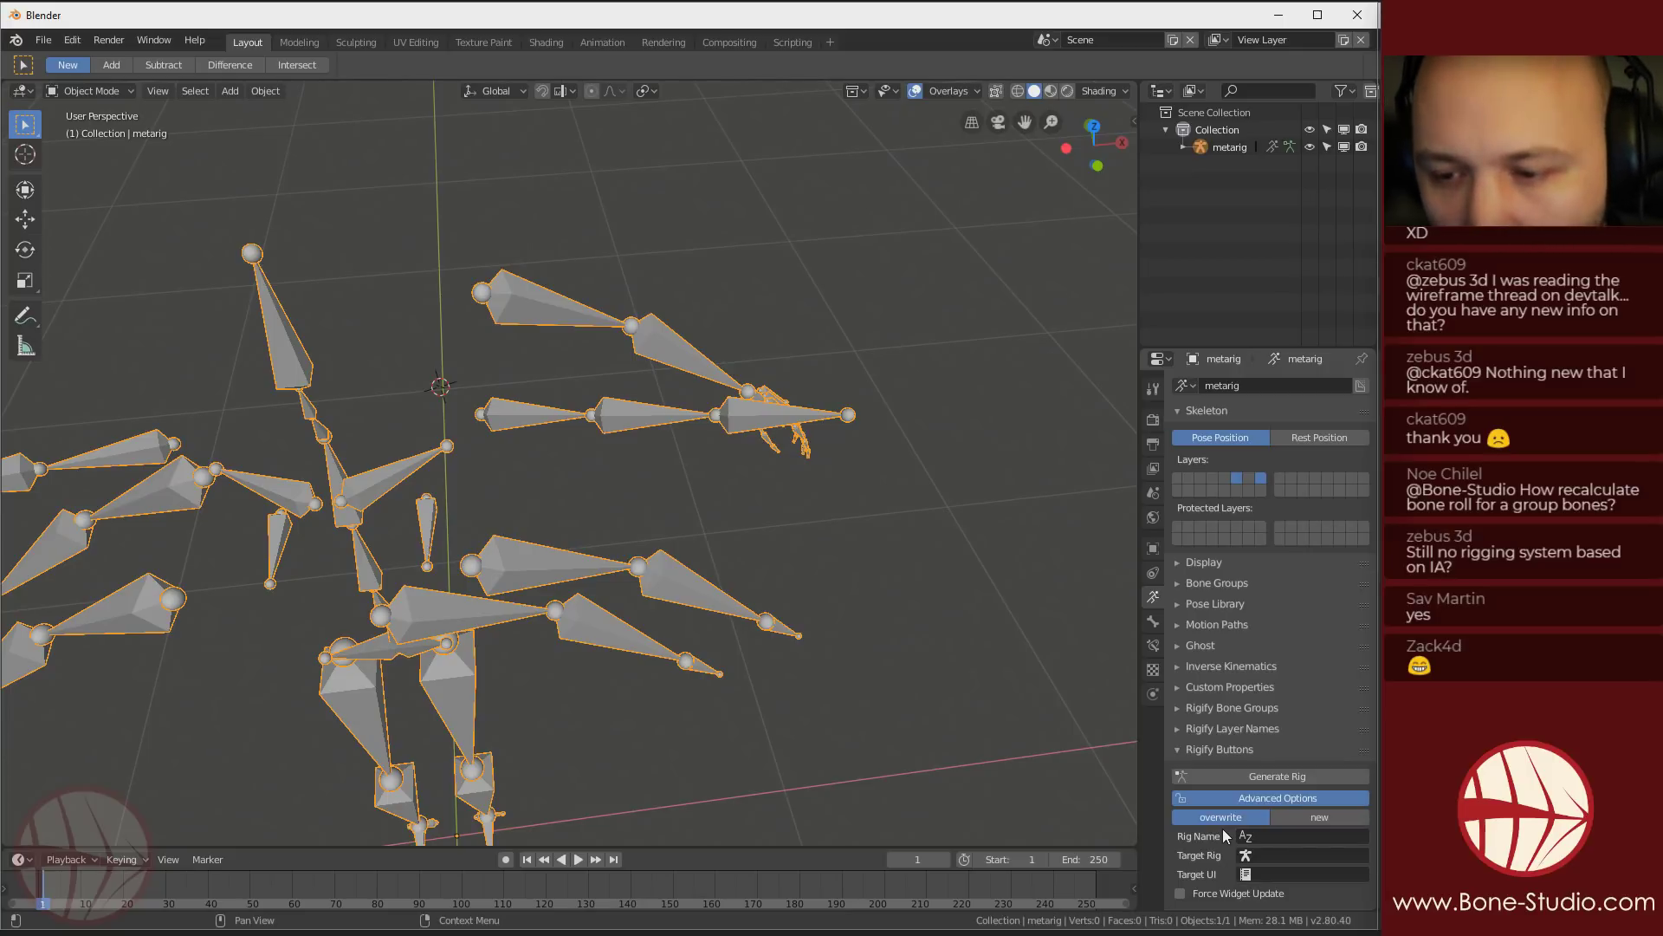
pyautogui.click(1319, 819)
pyautogui.click(1325, 835)
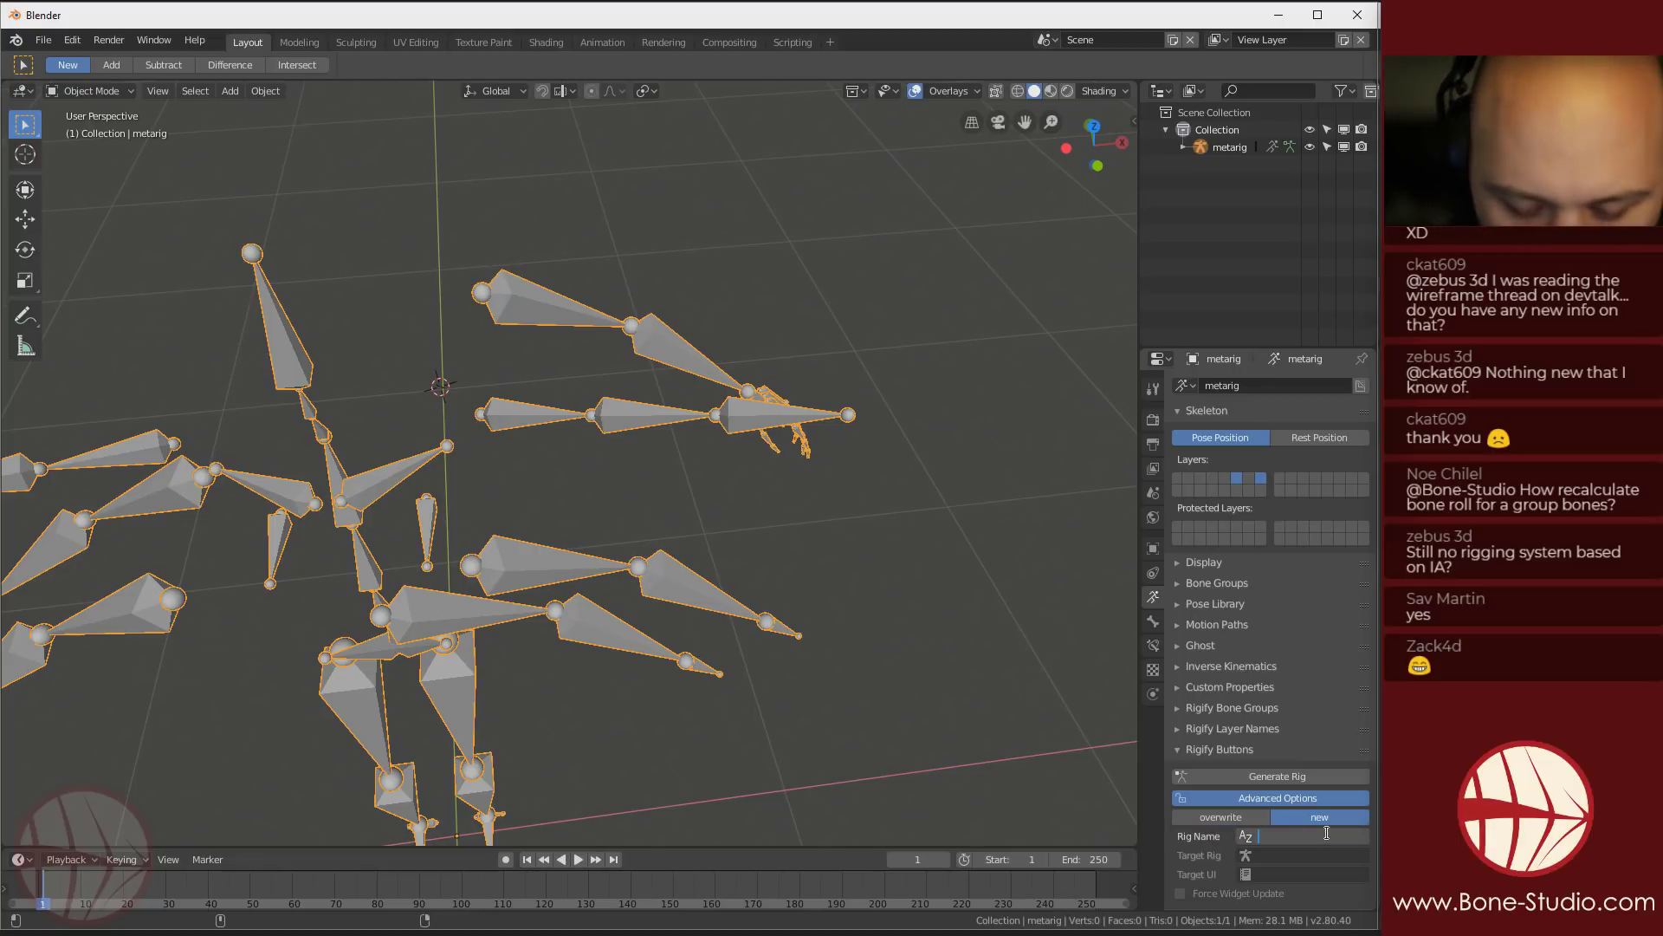
pyautogui.write('MultiArmMan')
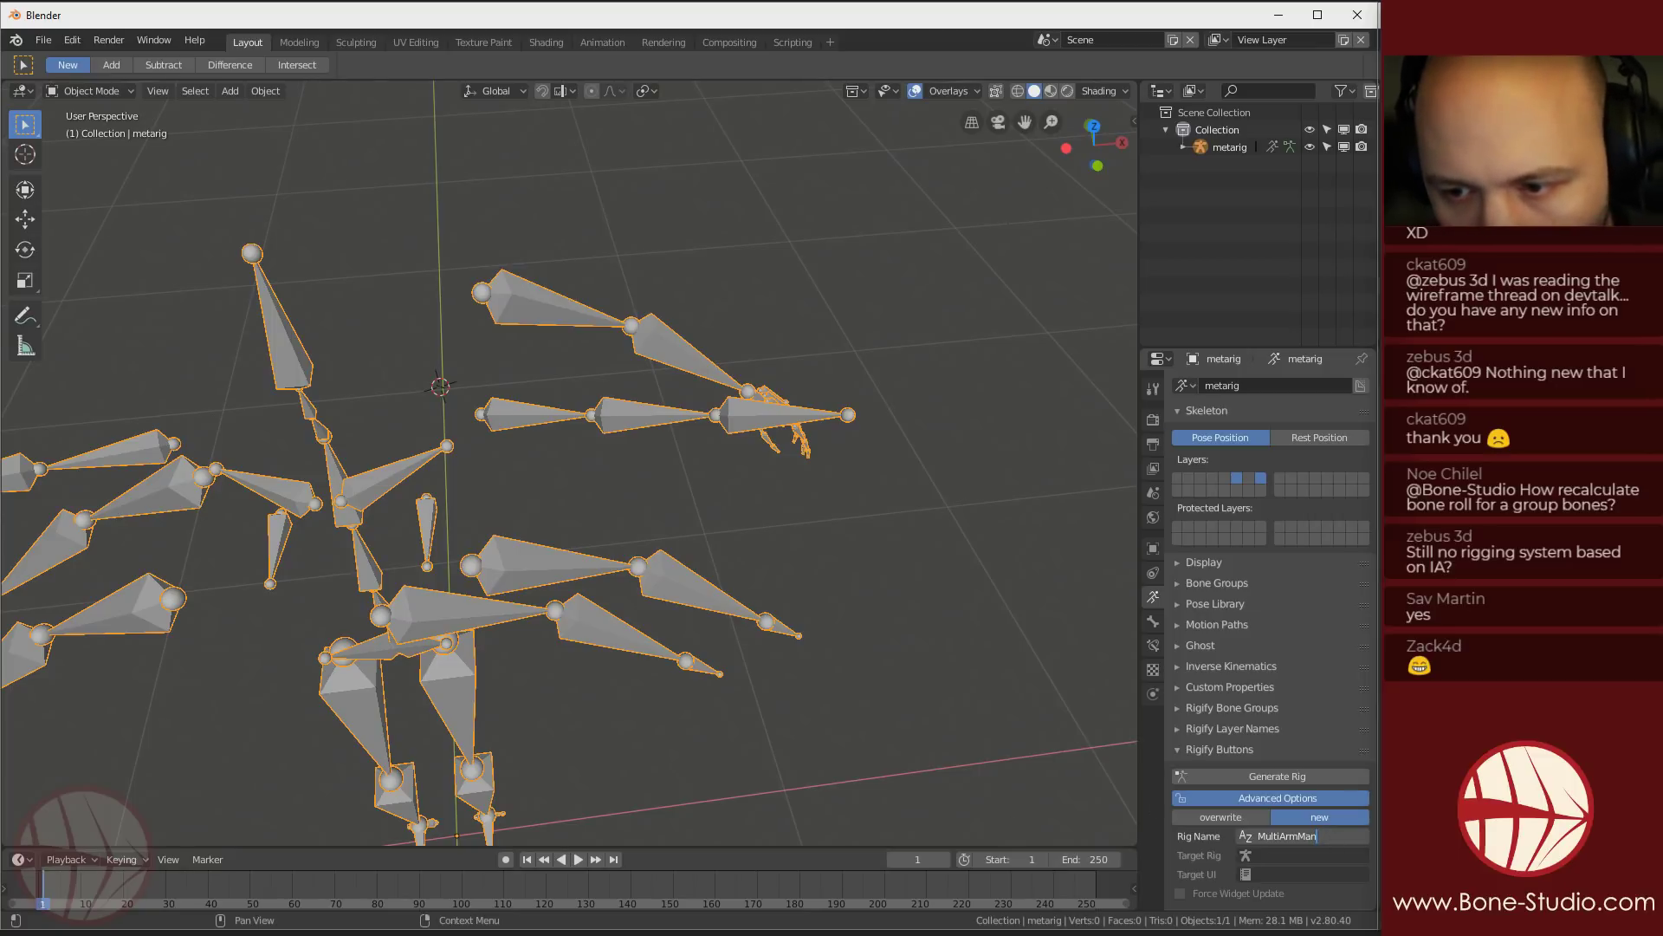
pyautogui.press('Return')
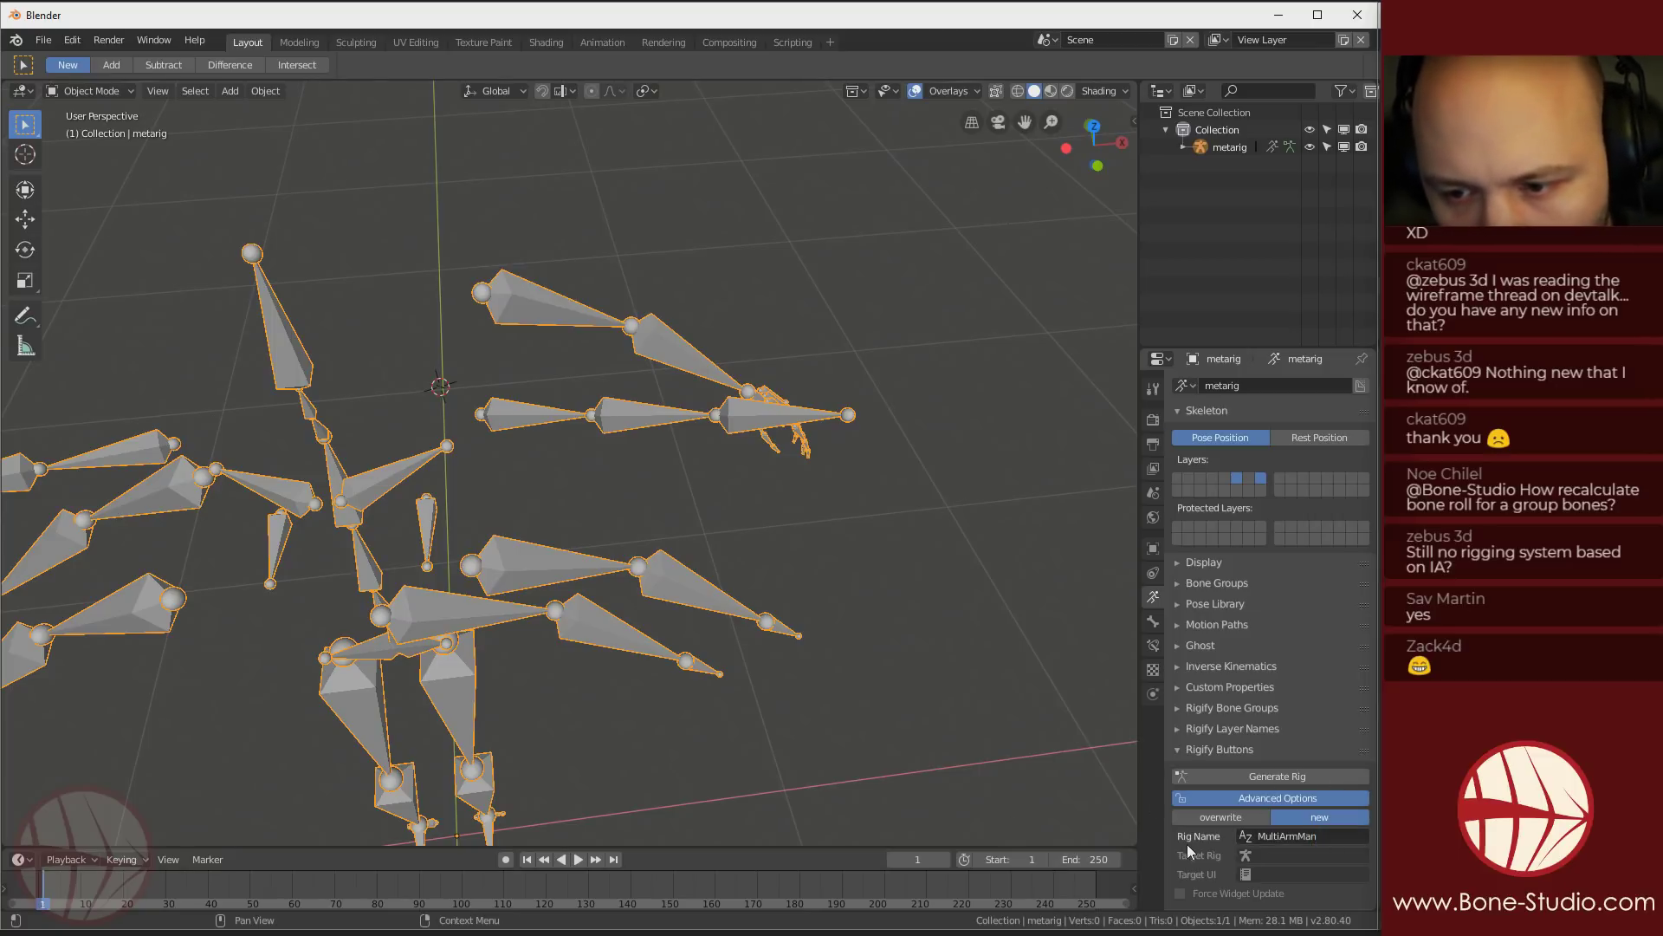
# Generate the MultiArmMan control rig from the metarig
pyautogui.click(1268, 778)
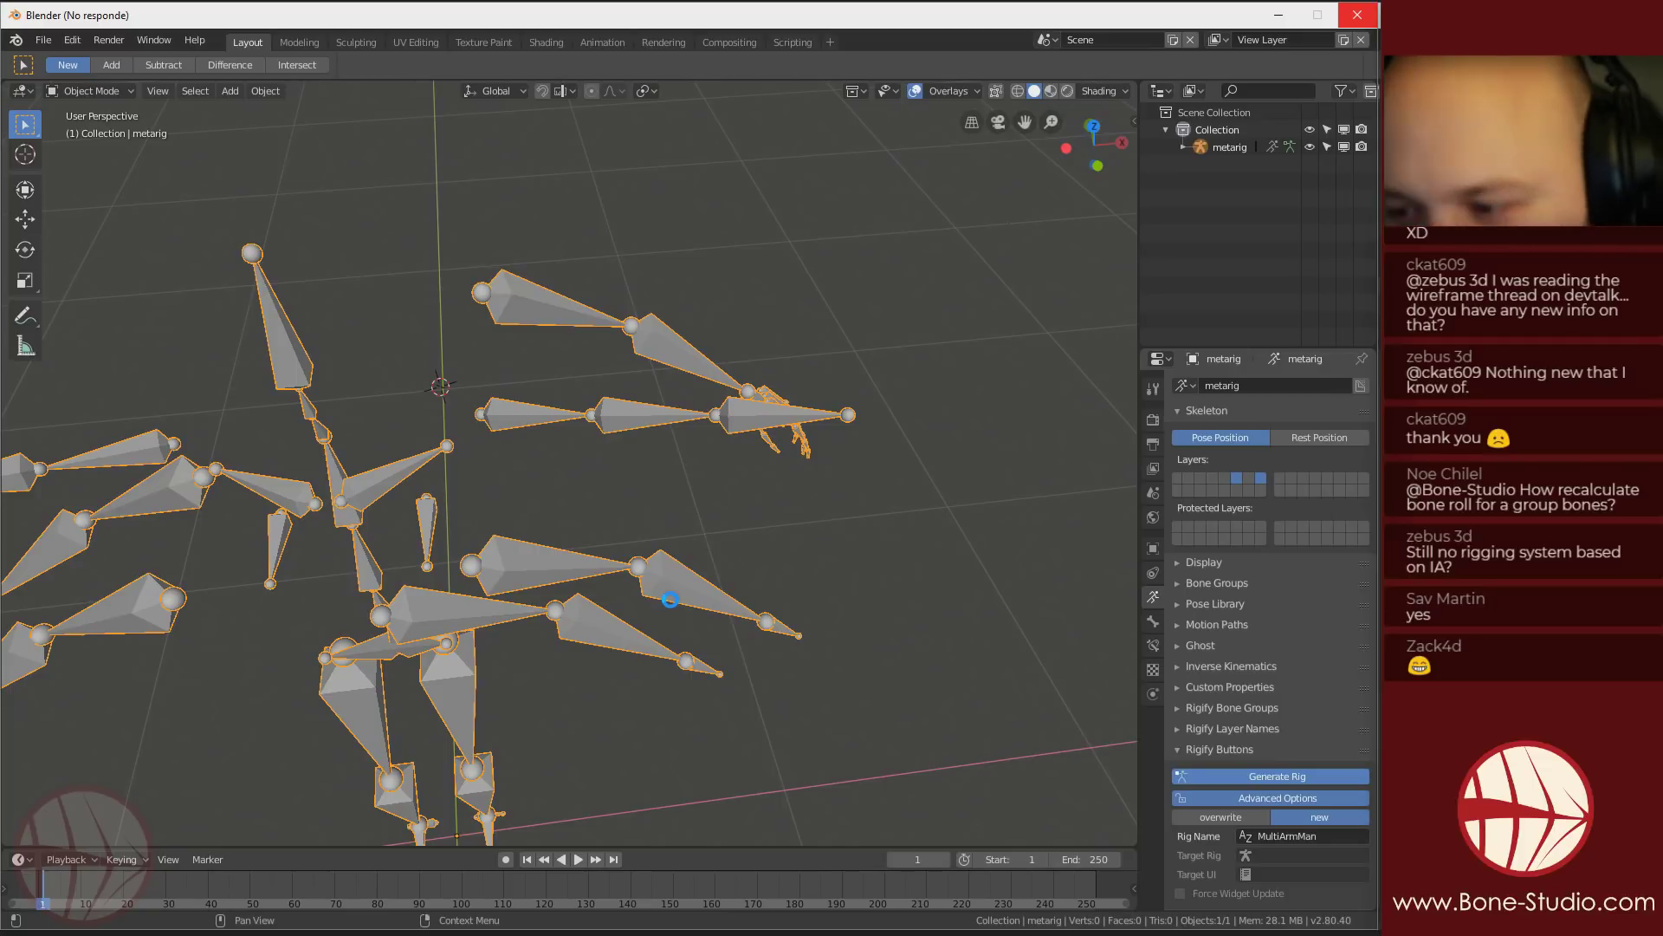
pyautogui.scroll(-3, 672, 600)
pyautogui.moveTo(671, 600); pyautogui.dragTo(743, 373, button='middle')
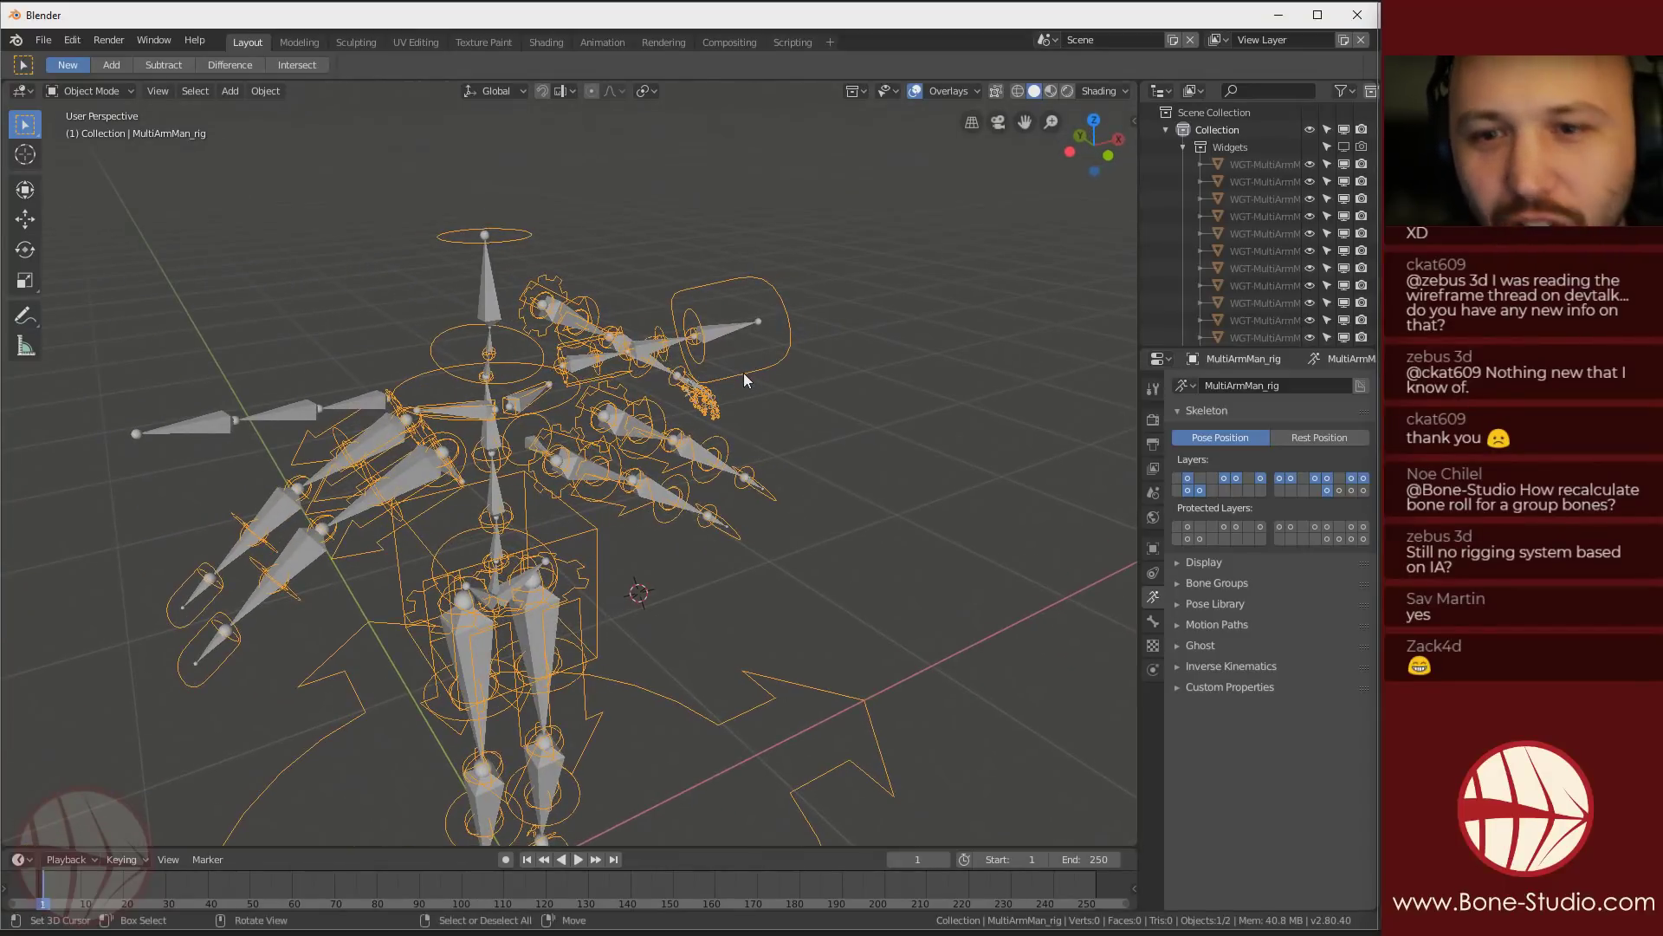
pyautogui.scroll(4, 731, 360)
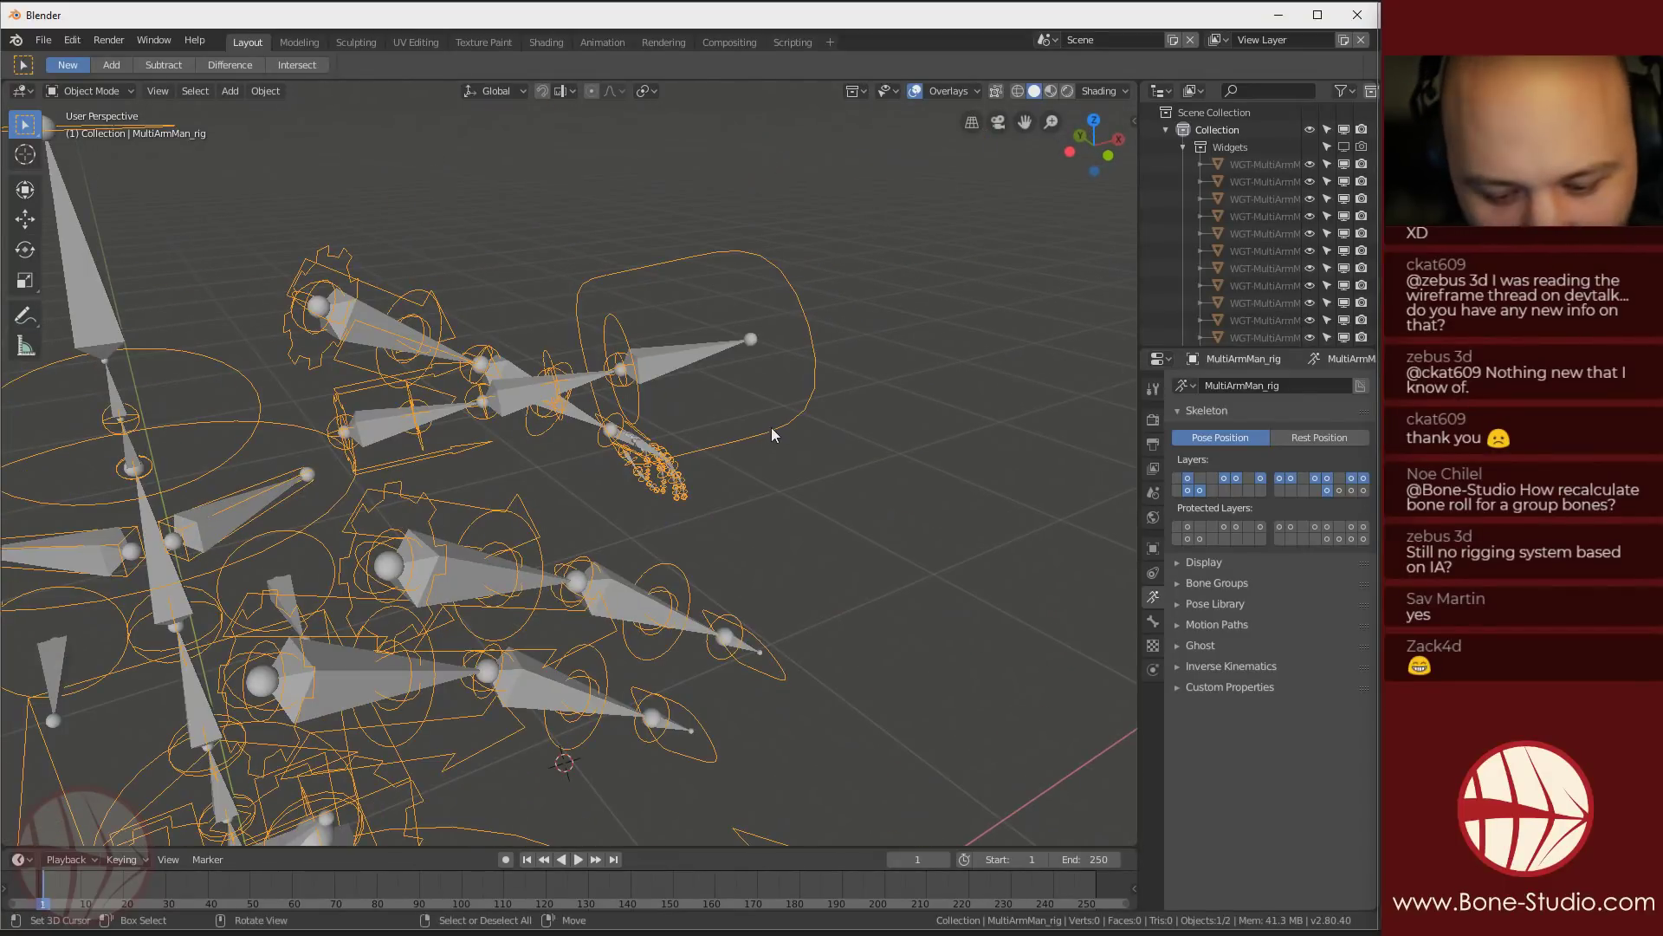
# Try to move the shoulder.L_ik.003 control of the generated rig in Pose Mode, then clear the bone selection
pyautogui.hotkey('ctrl', 'Tab')
pyautogui.click(740, 432)
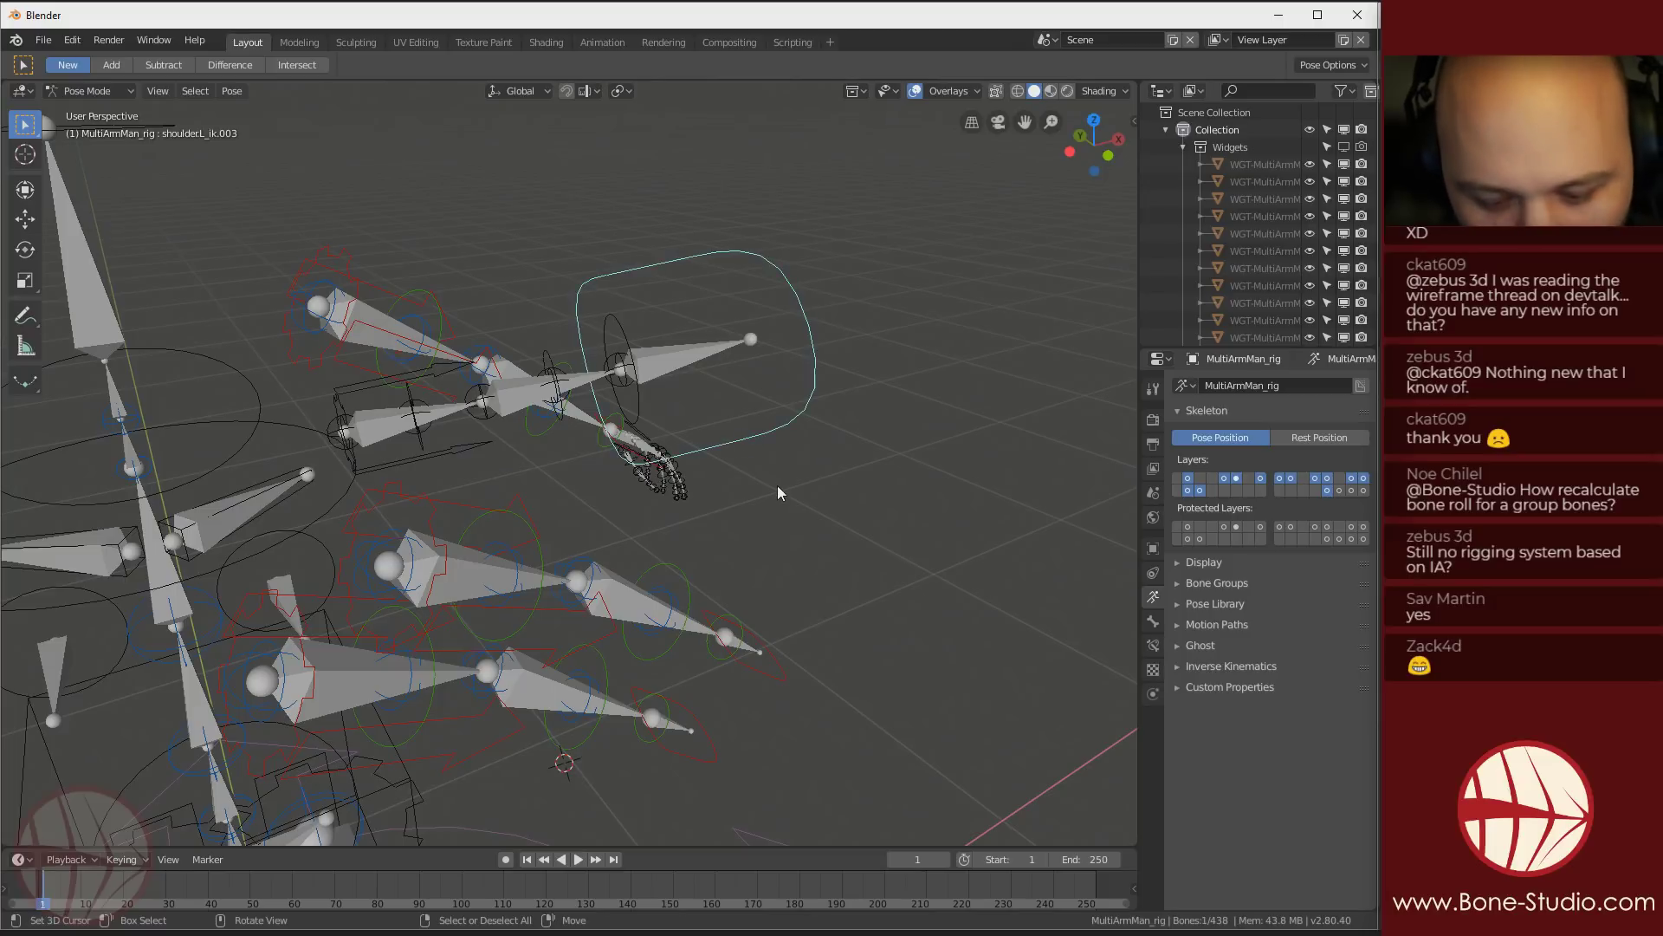
pyautogui.press('g')
pyautogui.rightClick(784, 364)
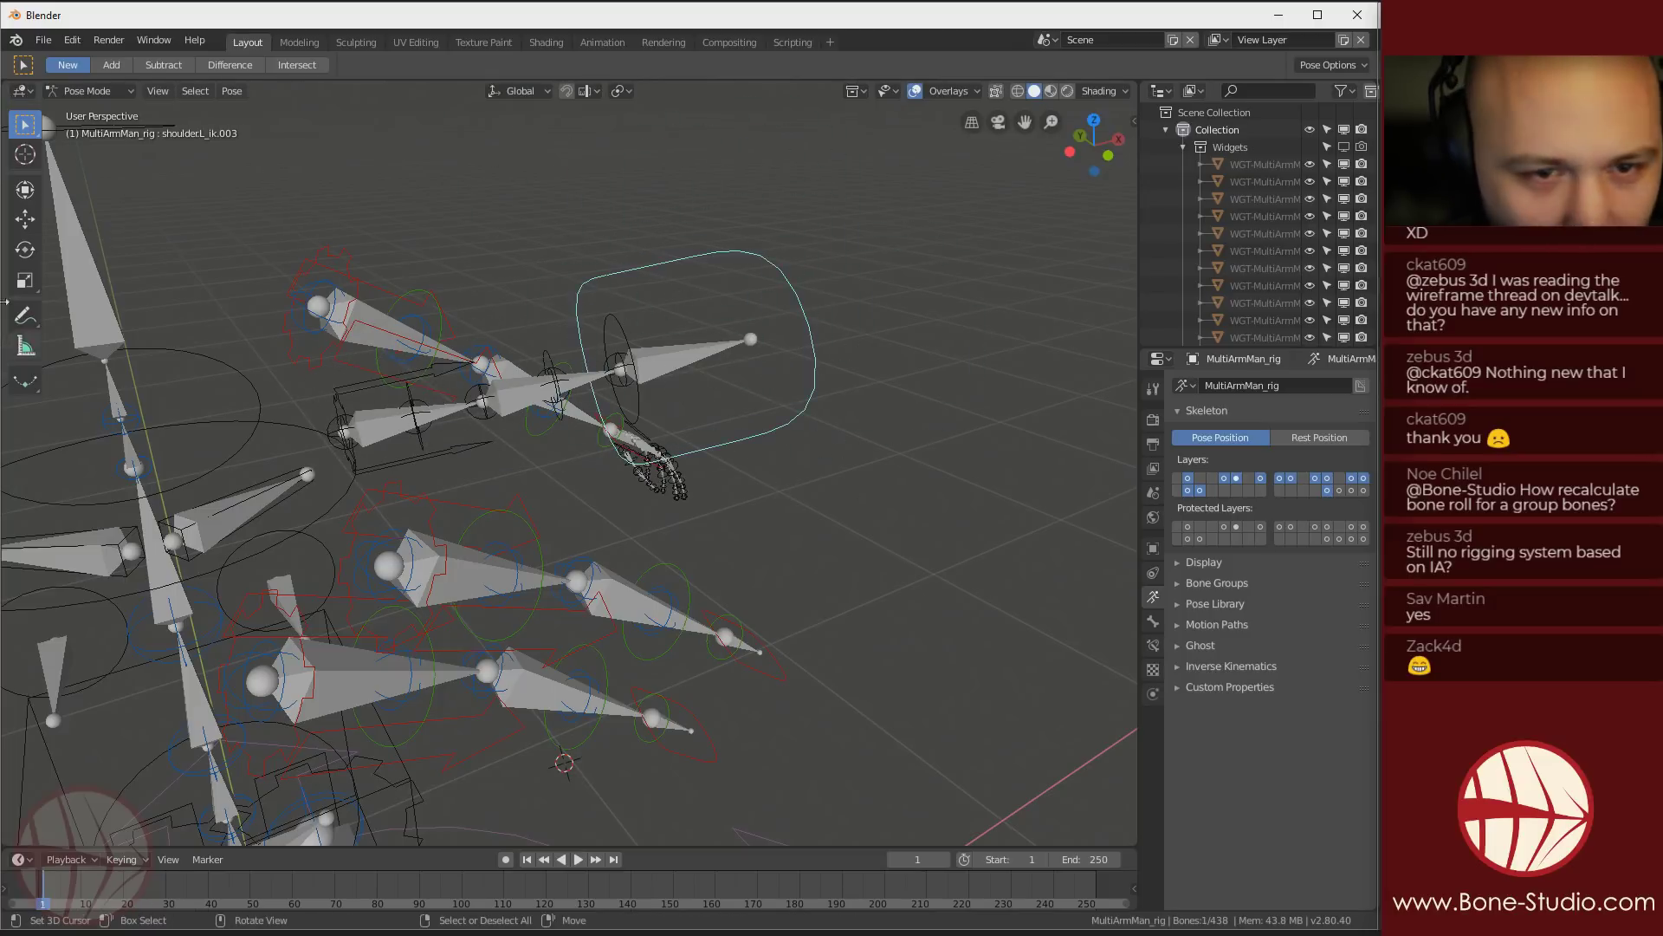
pyautogui.click(139, 331)
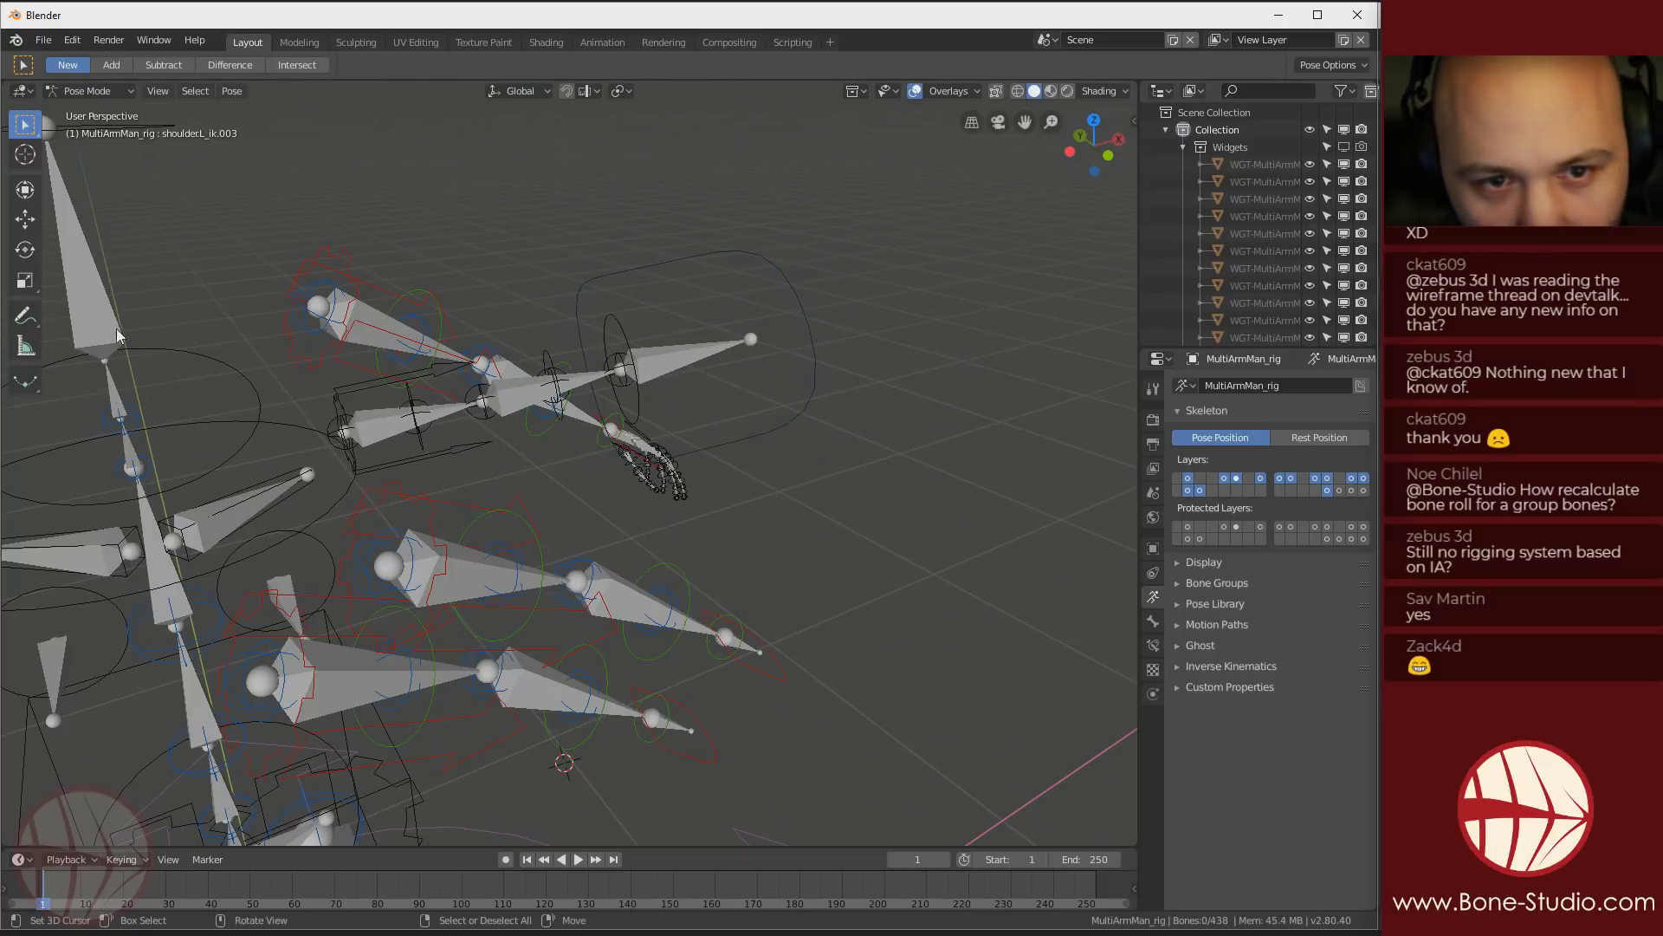
# Hide the metarig in Object Mode, select MultiArmMan_rig and make its deform bone layer visible
pyautogui.hotkey('ctrl', 'Tab')
pyautogui.click(85, 327)
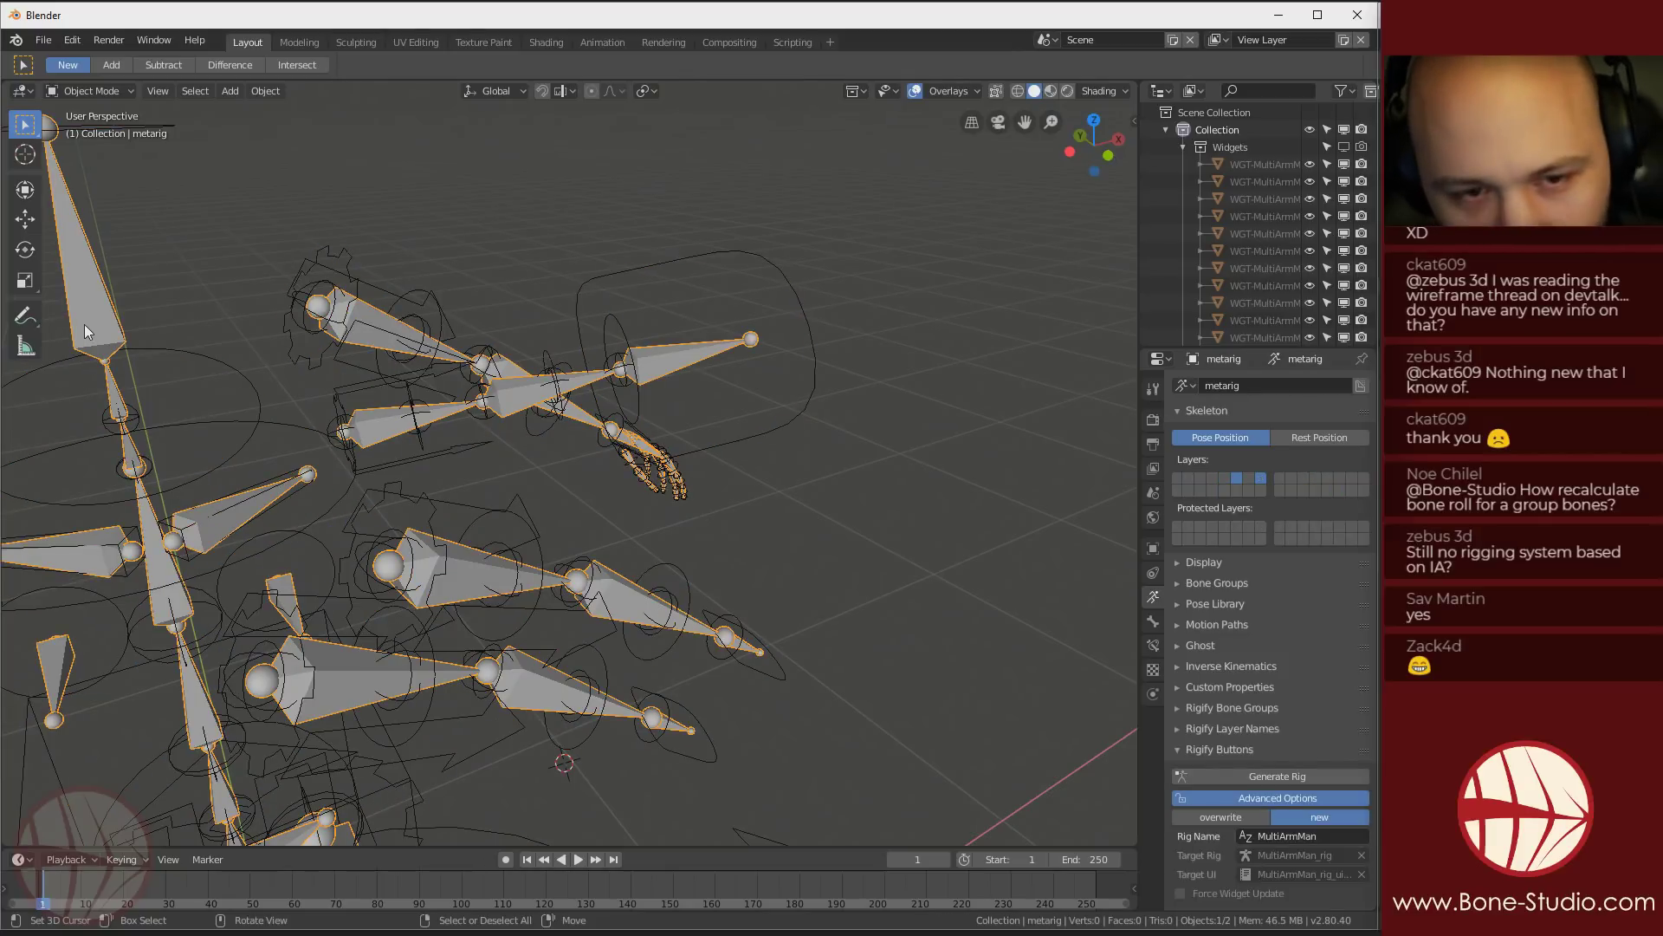
pyautogui.press('h')
pyautogui.click(111, 421)
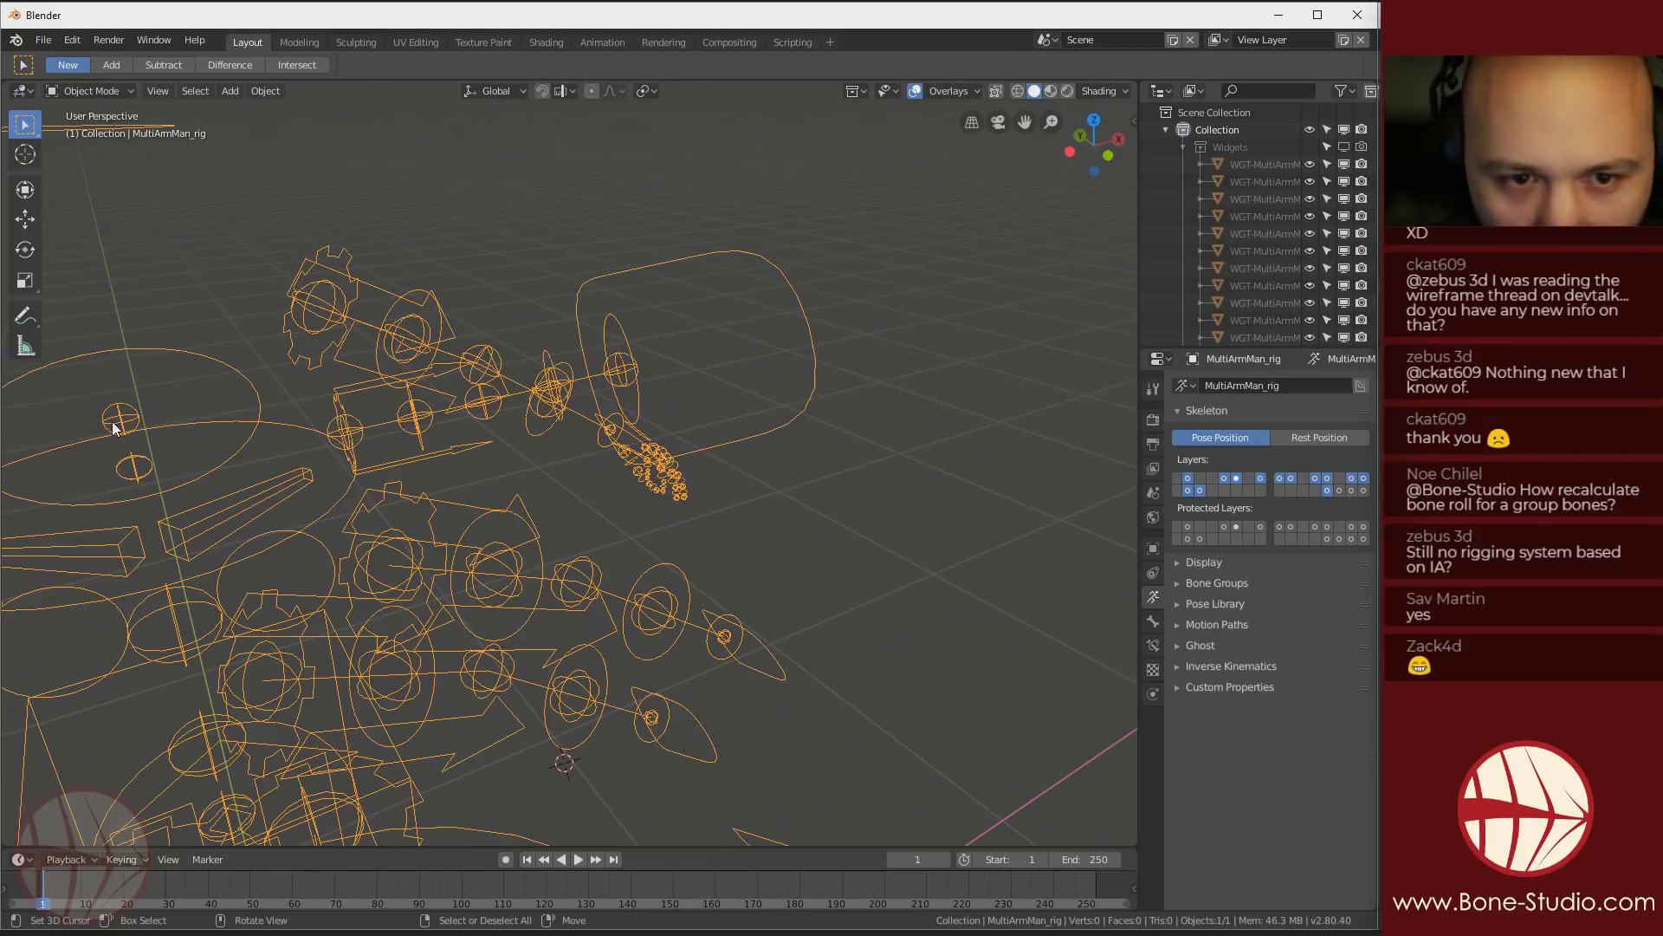
pyautogui.click(1339, 490)
# Switch MultiArmMan_rig to Pose Mode and test moving the shoulder.L_ik.003 control, cancelling the move
pyautogui.scroll(-3, 750, 436)
pyautogui.moveTo(751, 440); pyautogui.dragTo(695, 437, button='middle')
pyautogui.hotkey('ctrl', 'Tab')
pyautogui.click(671, 413)
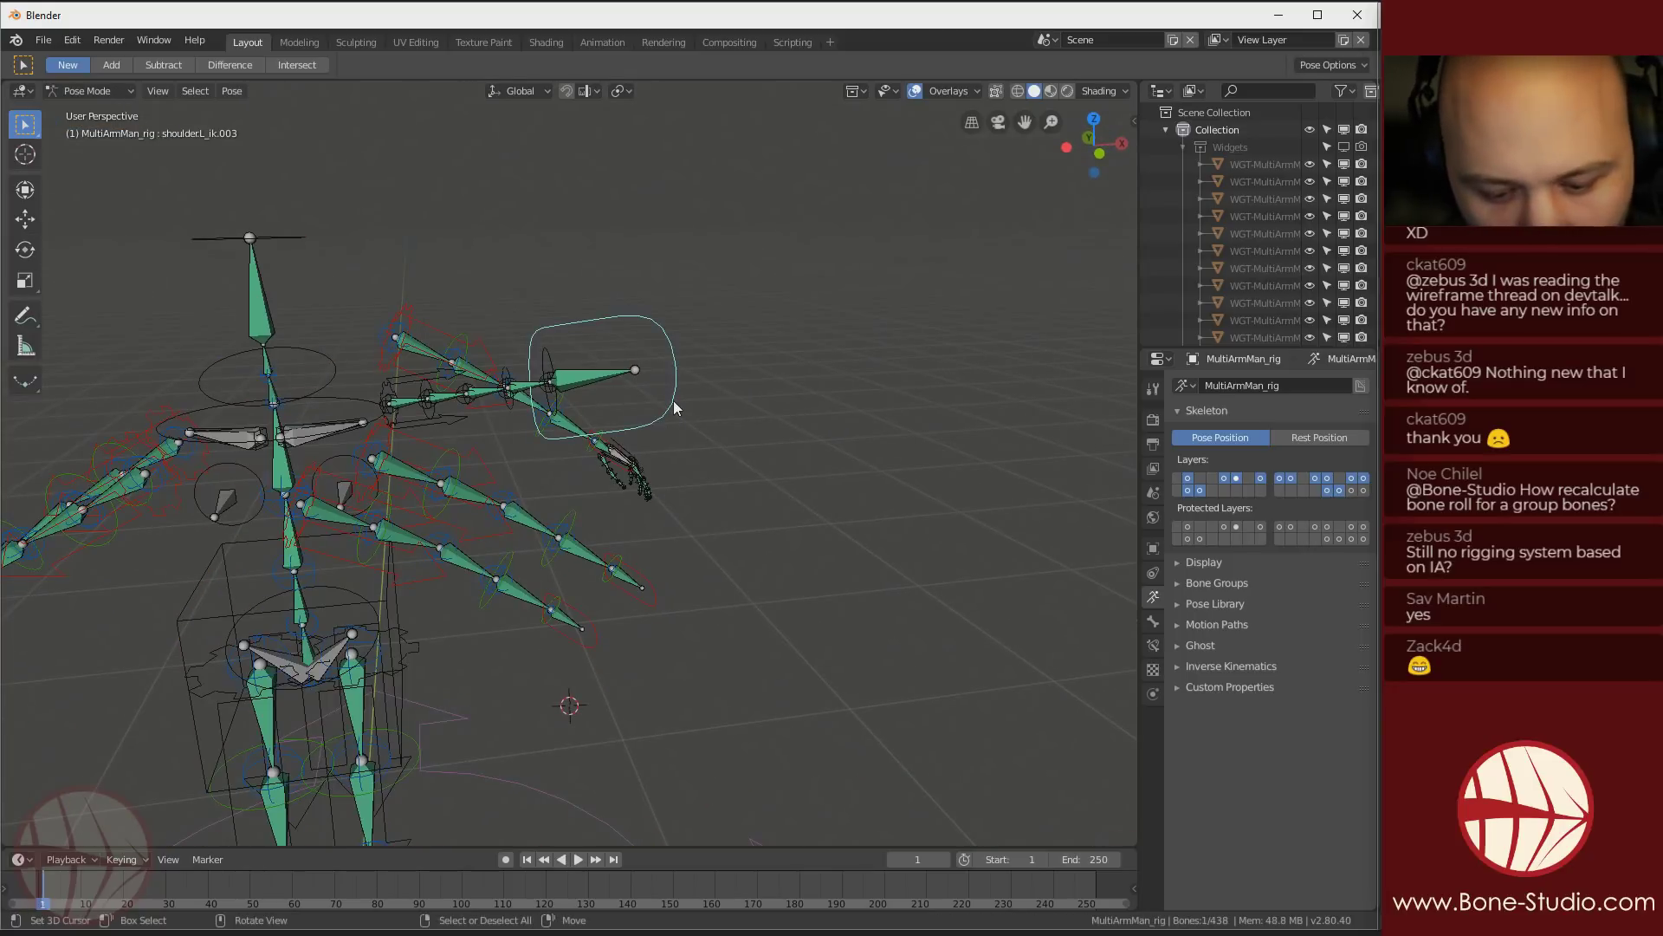
pyautogui.press('g')
pyautogui.rightClick(730, 383)
# Try to move the hand.L_ik.001 control of the extra left arm, cancelling the transform
pyautogui.moveTo(729, 385); pyautogui.dragTo(598, 464, button='middle')
pyautogui.click(604, 434)
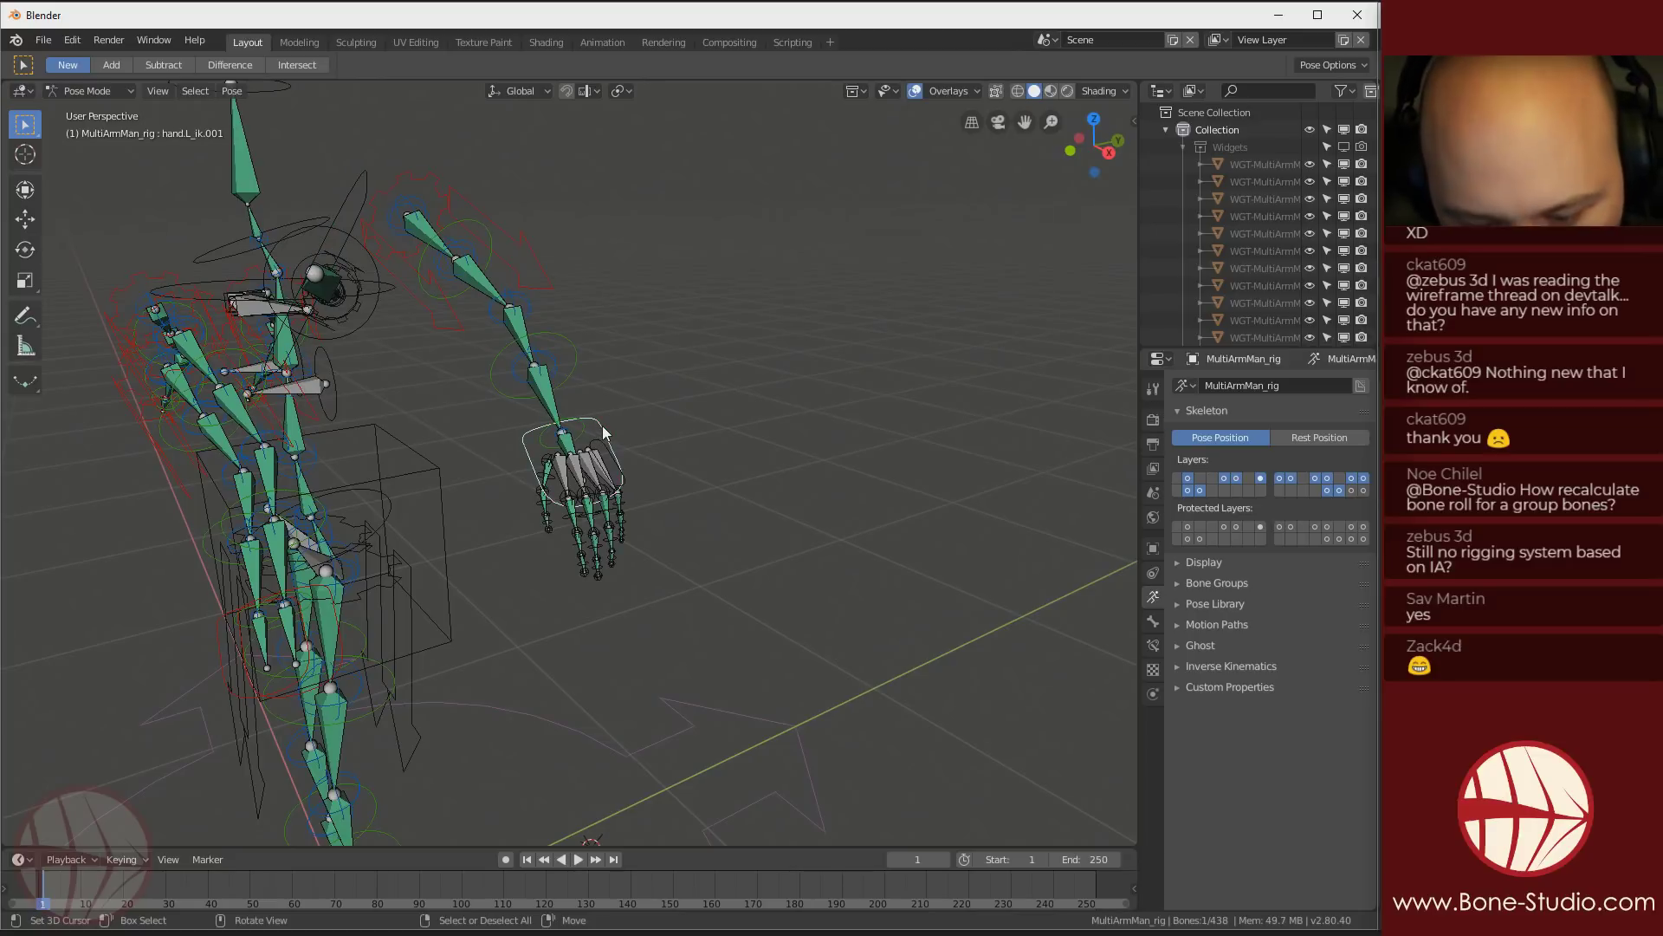
pyautogui.press('g')
pyautogui.rightClick(671, 350)
# Try to scale the tweak_f_index.01.L control of the extra left hand, cancelling the transform
pyautogui.scroll(3, 569, 423)
pyautogui.moveTo(631, 527); pyautogui.dragTo(680, 520, button='middle')
pyautogui.click(680, 518)
pyautogui.press('s')
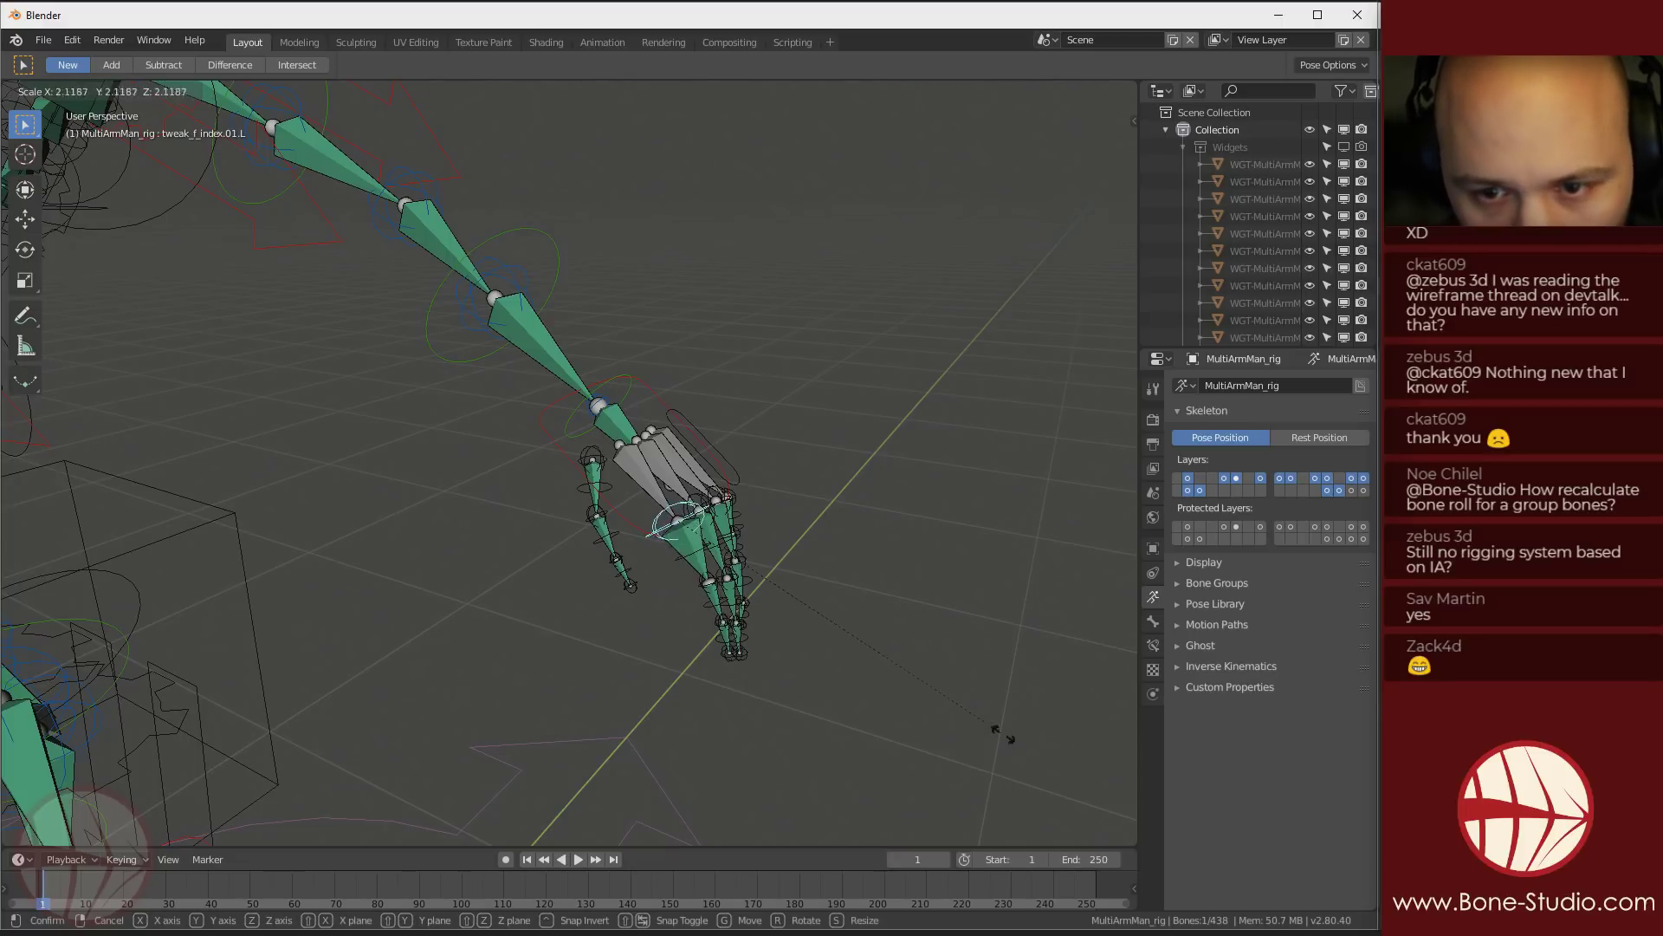
pyautogui.rightClick(1002, 733)
# Select the palm.L control of the extra left hand and try to move it, cancelling the transform
pyautogui.scroll(5, 845, 672)
pyautogui.moveTo(459, 462); pyautogui.dragTo(413, 414, button='middle')
pyautogui.click(434, 428)
pyautogui.click(565, 338)
pyautogui.click(564, 338)
pyautogui.moveTo(710, 417)
pyautogui.mouseDown(button='middle')
pyautogui.moveTo(643, 454)
pyautogui.moveTo(699, 445)
pyautogui.mouseUp(button='middle')
pyautogui.press('g')
pyautogui.rightClick(766, 485)
# Open and widen the viewport sidebar and bring the Rig Layers section into view
pyautogui.moveTo(390, 479); pyautogui.dragTo(402, 434, button='middle')
pyautogui.scroll(-5, 272, 445)
pyautogui.scroll(-2, 269, 450)
pyautogui.moveTo(270, 450); pyautogui.dragTo(523, 393, button='middle')
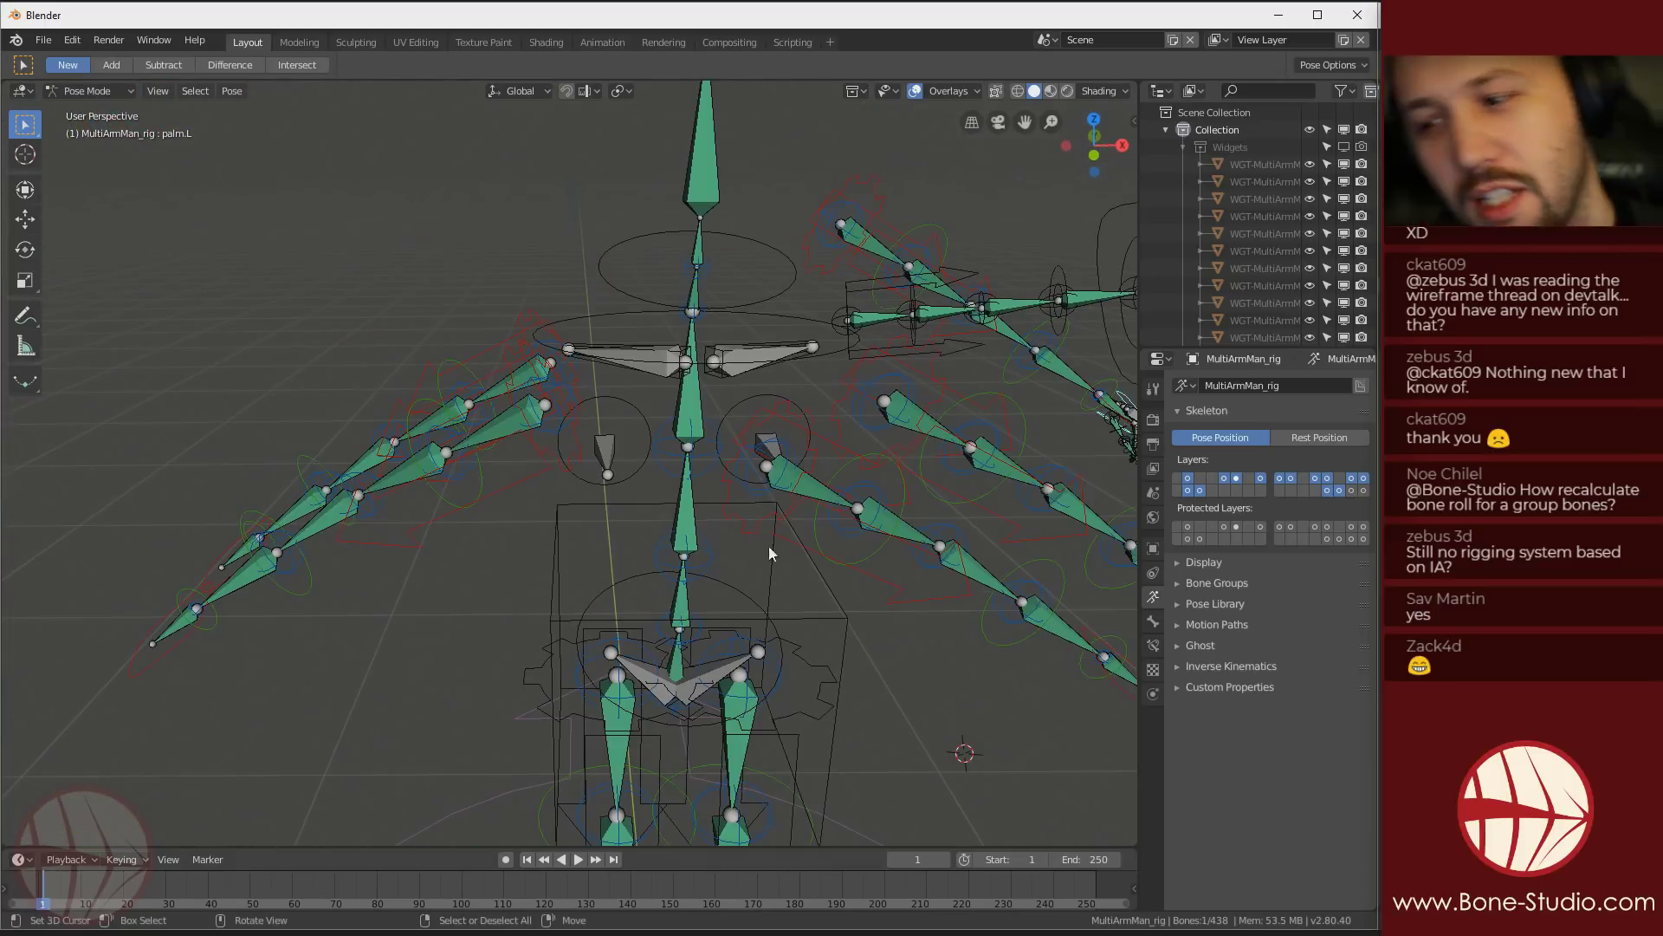
pyautogui.keyDown('shift'); pyautogui.moveTo(805, 436); pyautogui.dragTo(657, 417, button='middle'); pyautogui.keyUp('shift')
pyautogui.scroll(-2, 598, 378)
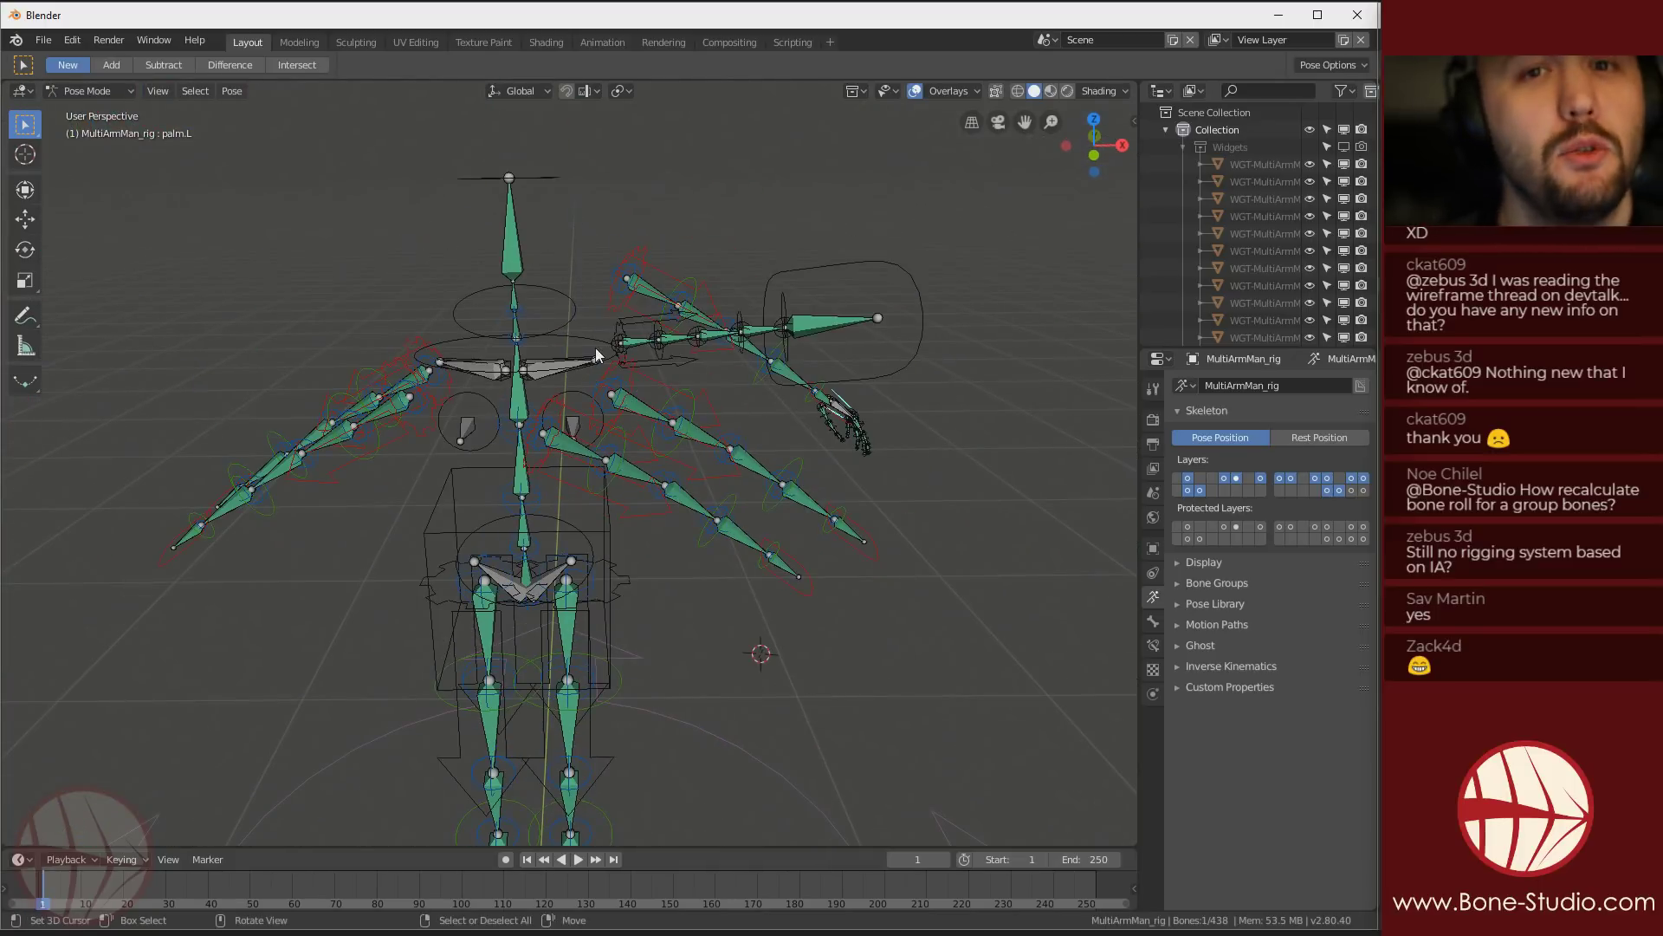
pyautogui.press('n')
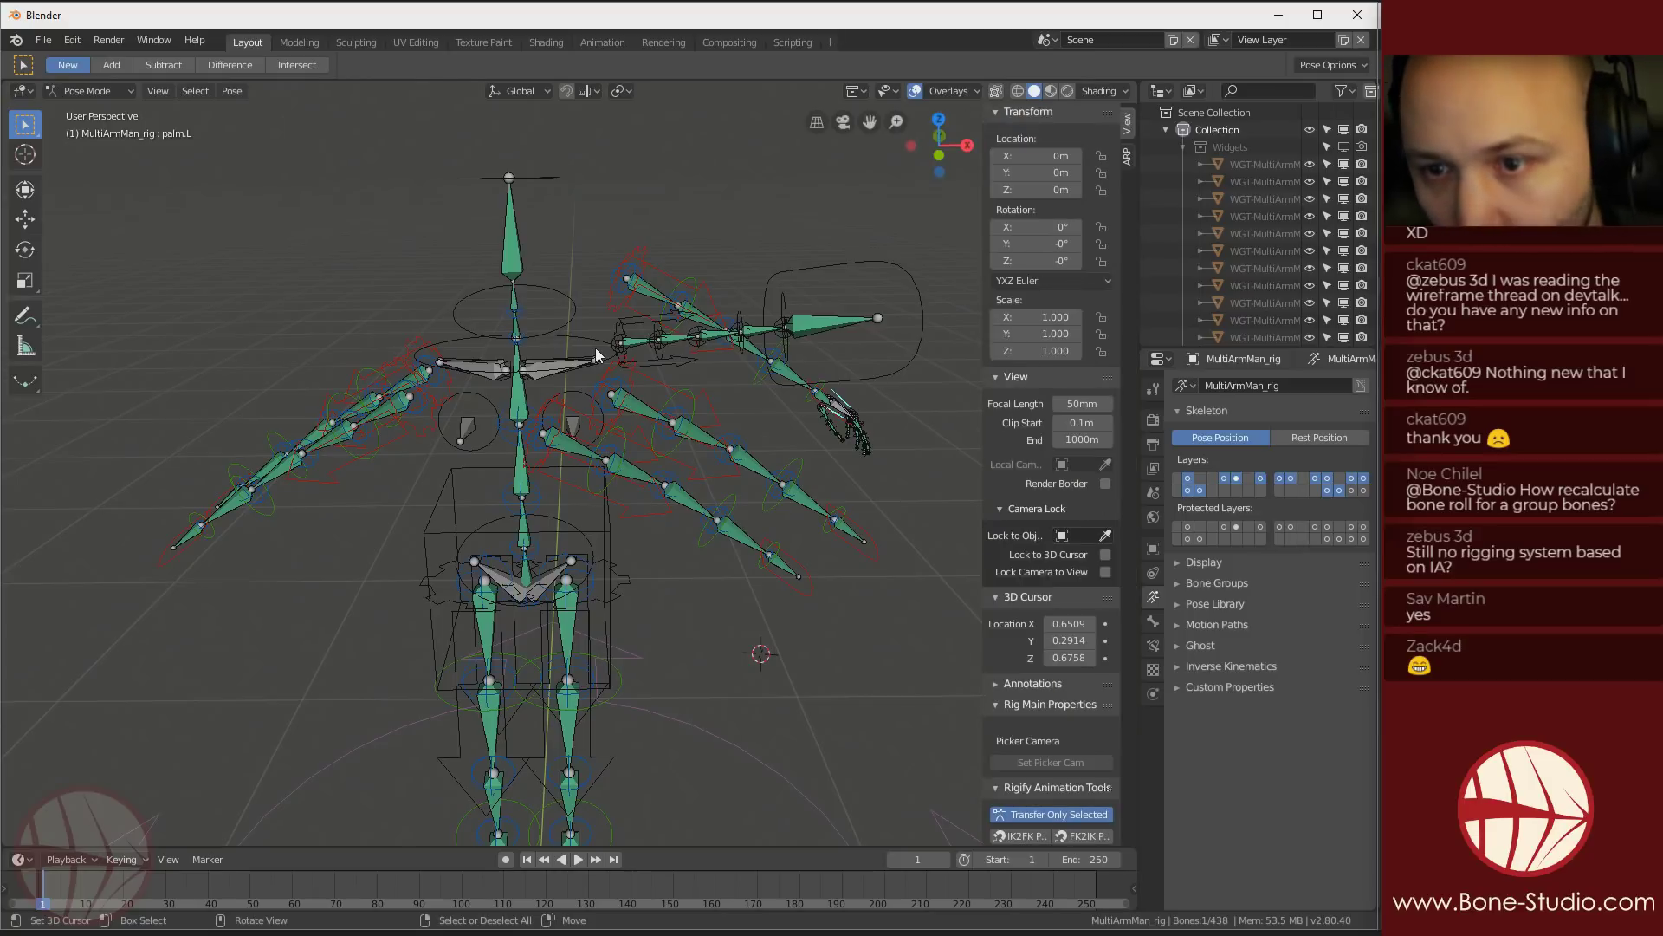
pyautogui.moveTo(983, 546); pyautogui.dragTo(922, 533)
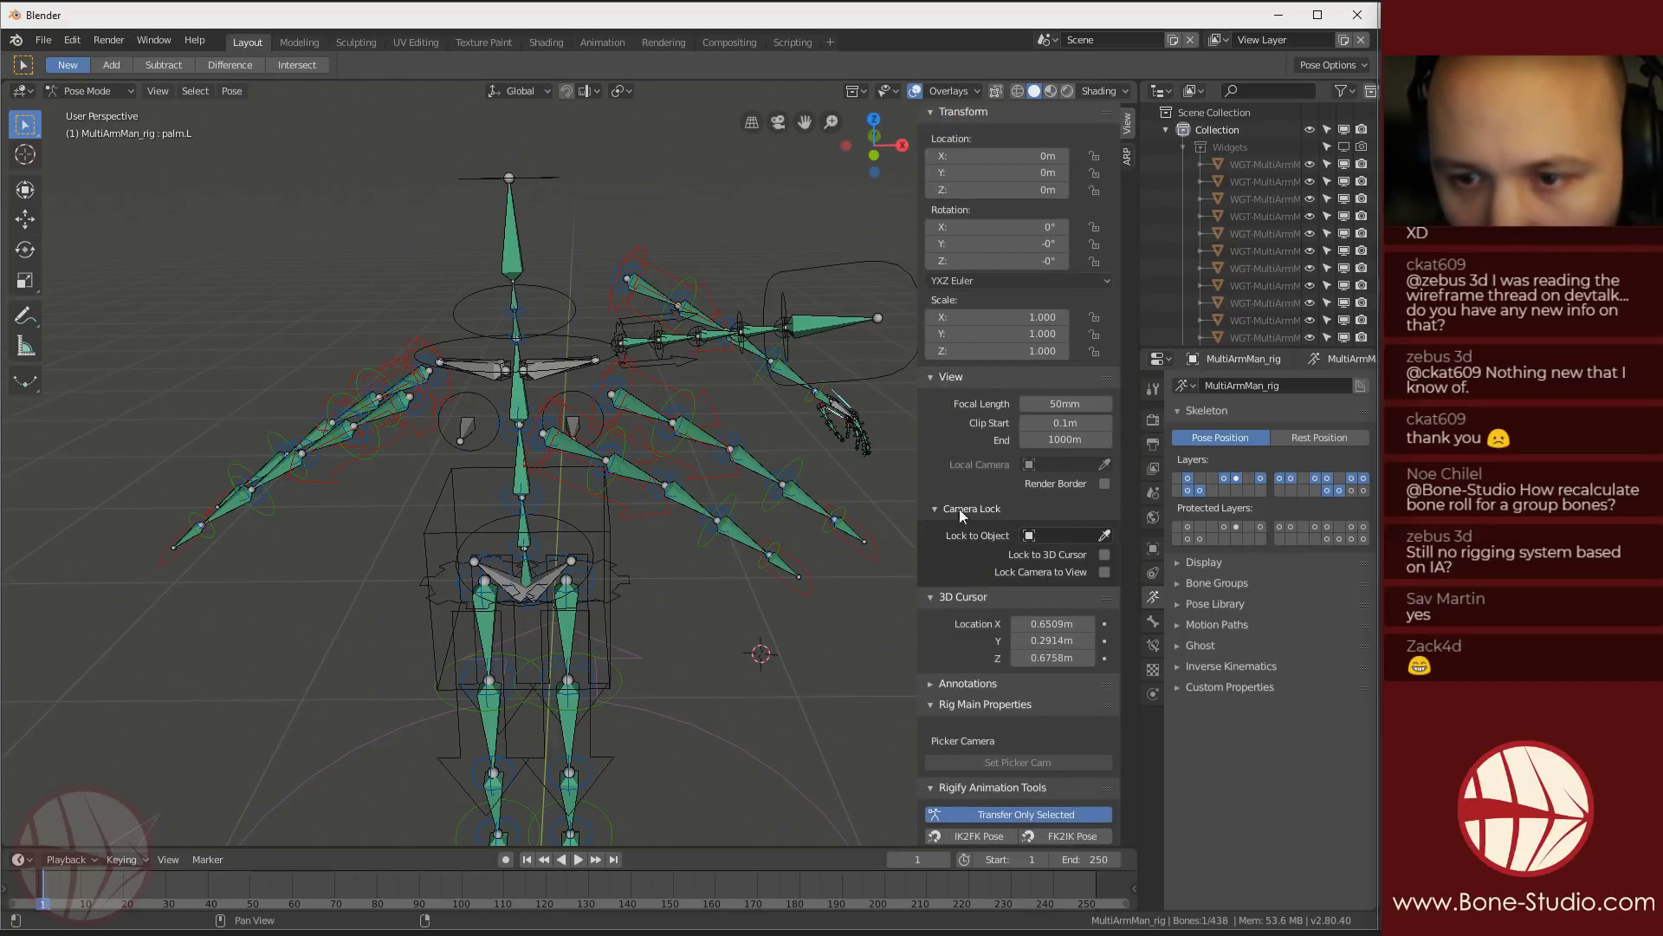
pyautogui.scroll(-10, 1005, 555)
pyautogui.scroll(3, 1005, 598)
pyautogui.scroll(-3, 969, 834)
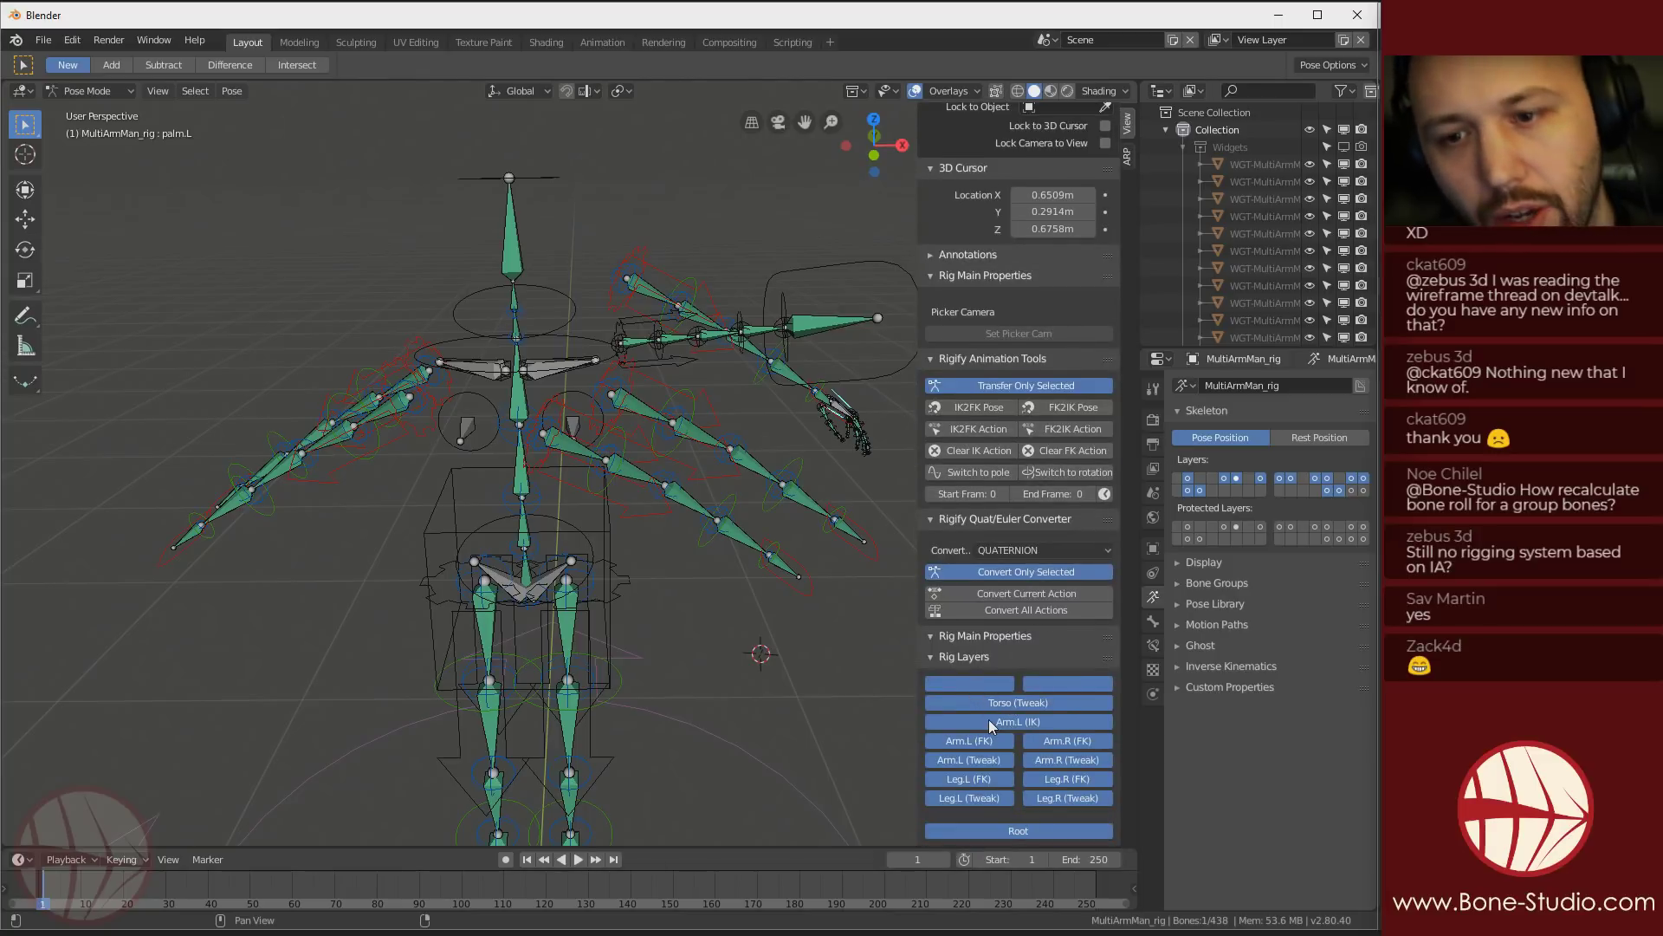
# Hide the two unnamed rig layers and the Torso (Tweak) layer, toggling the unnamed ones to test them
pyautogui.click(969, 684)
pyautogui.click(1057, 686)
pyautogui.click(1041, 685)
pyautogui.click(980, 684)
pyautogui.scroll(-5, 989, 730)
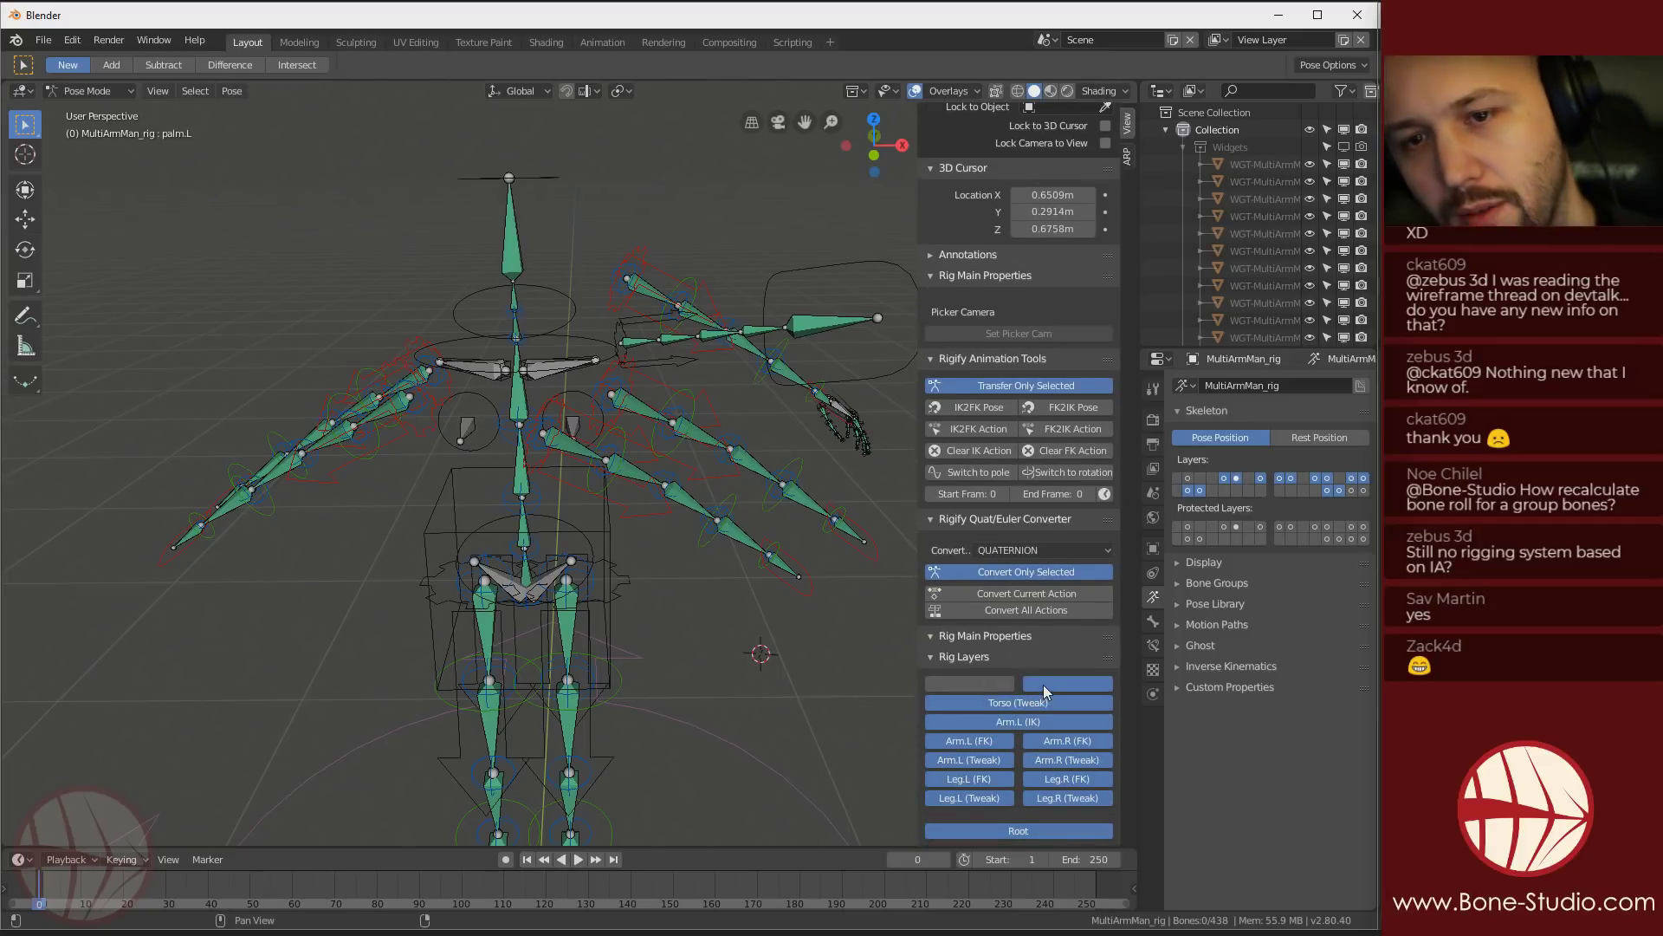
pyautogui.click(1043, 684)
pyautogui.click(1003, 708)
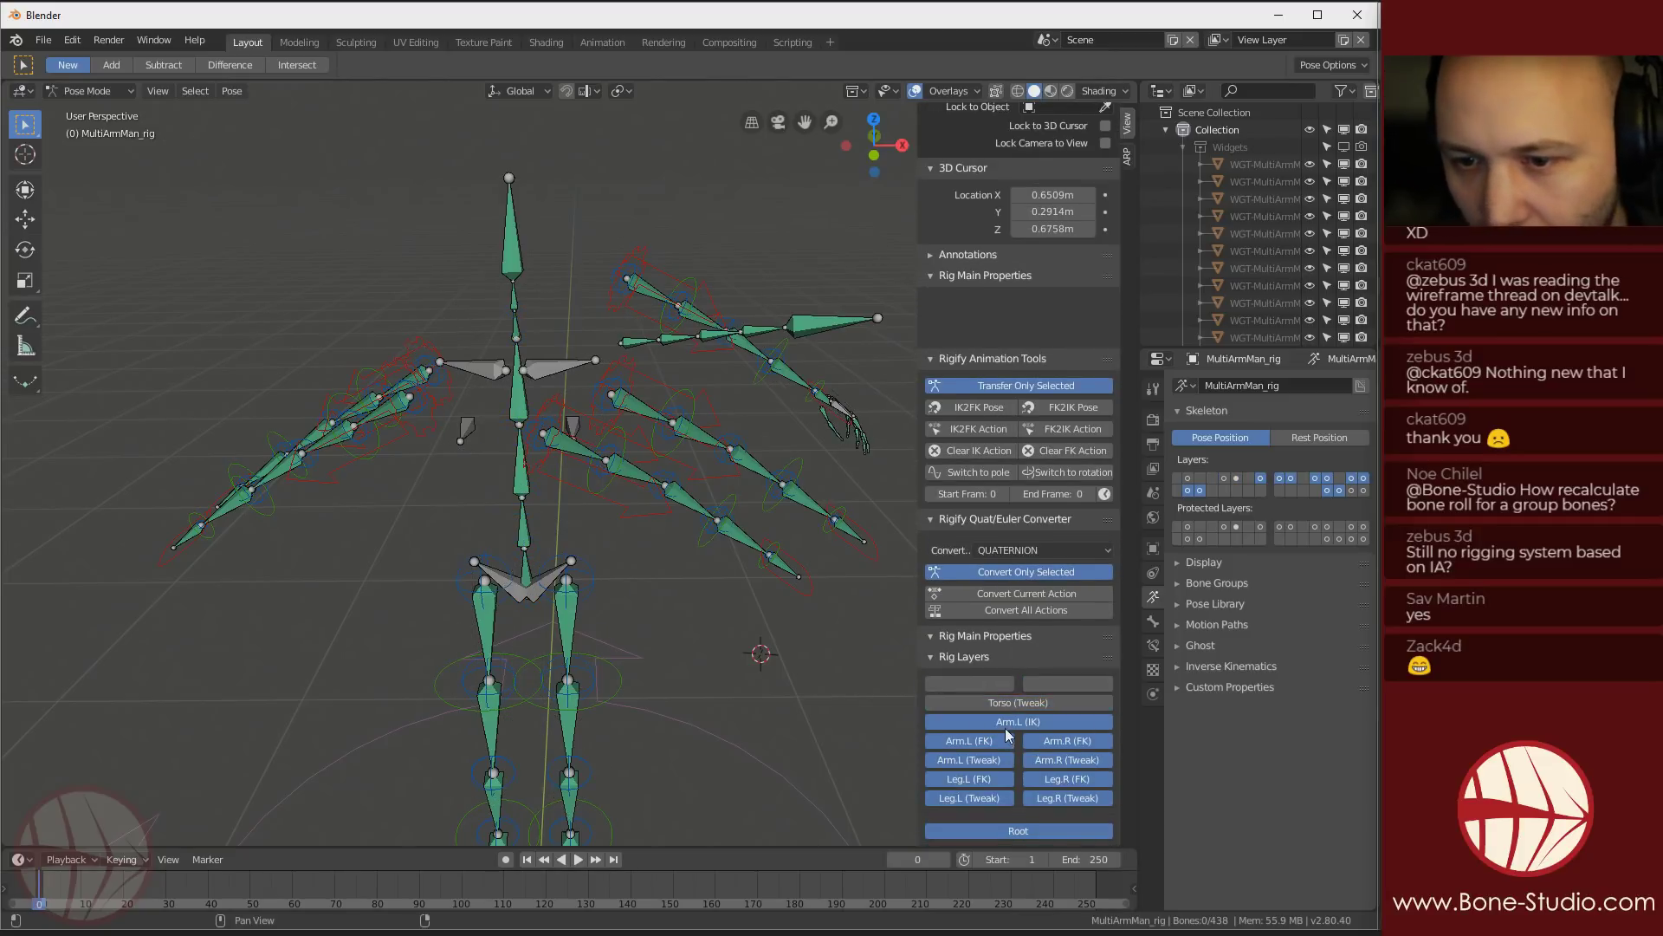
# Hide the Arm.L (IK) layer and the FK and Tweak layers of both arms
pyautogui.click(1010, 725)
pyautogui.click(986, 745)
pyautogui.click(986, 761)
pyautogui.click(1061, 743)
pyautogui.click(1062, 760)
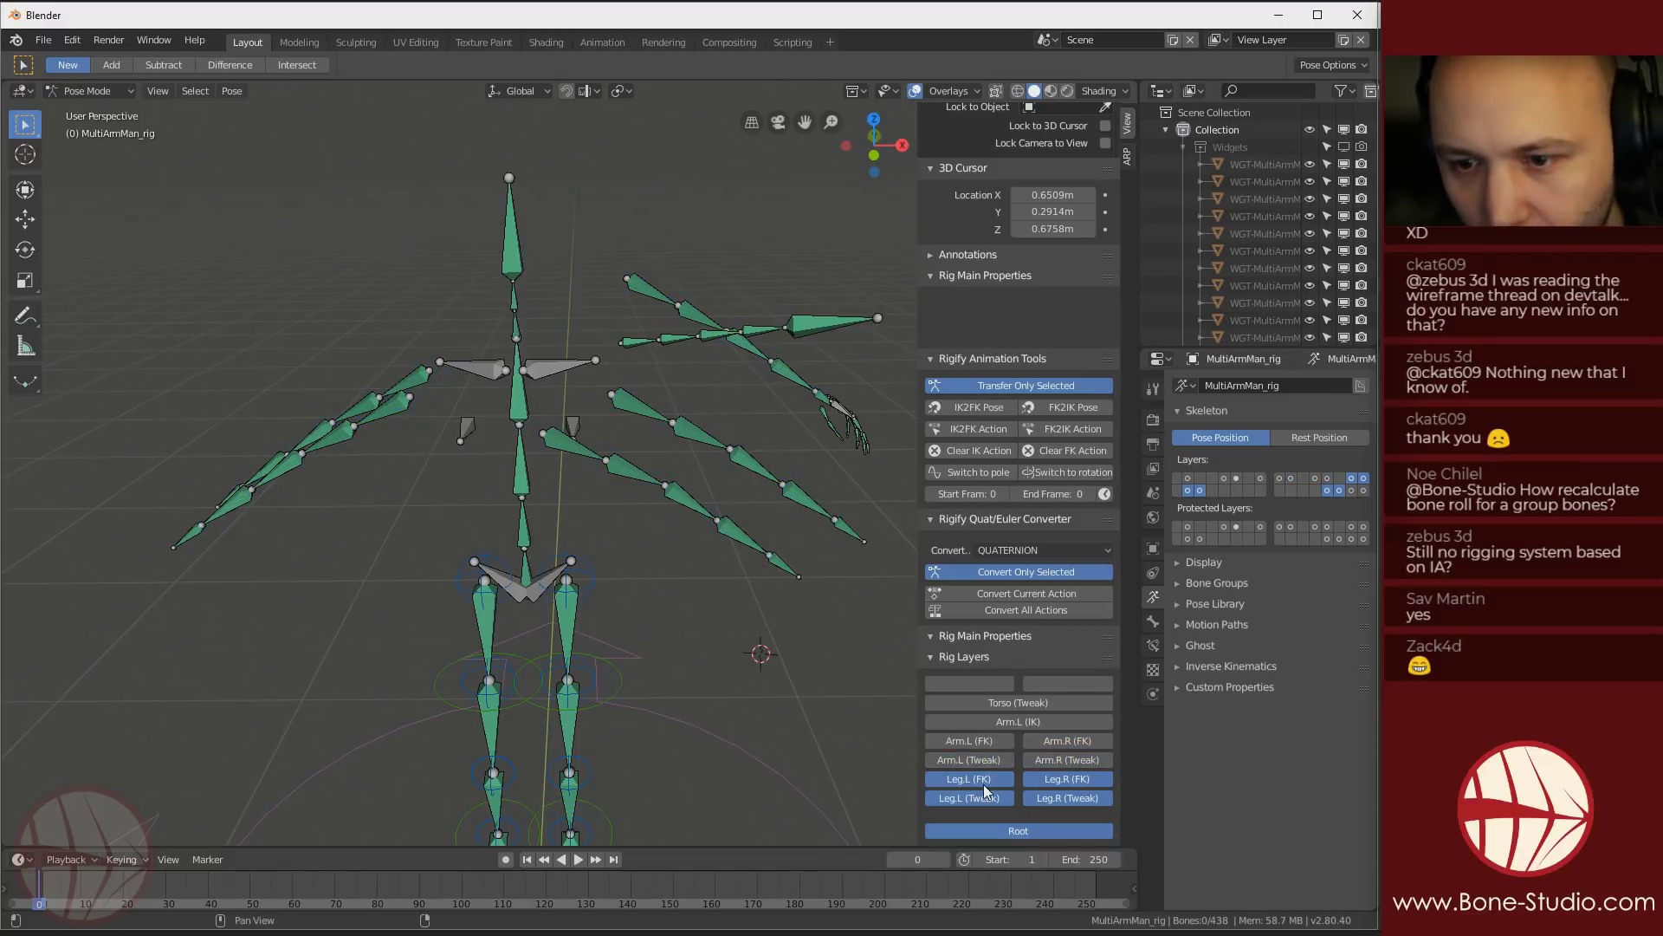
# Hide the FK and Tweak rig layers of both legs
pyautogui.click(984, 780)
pyautogui.click(984, 797)
pyautogui.click(1066, 797)
pyautogui.click(1065, 778)
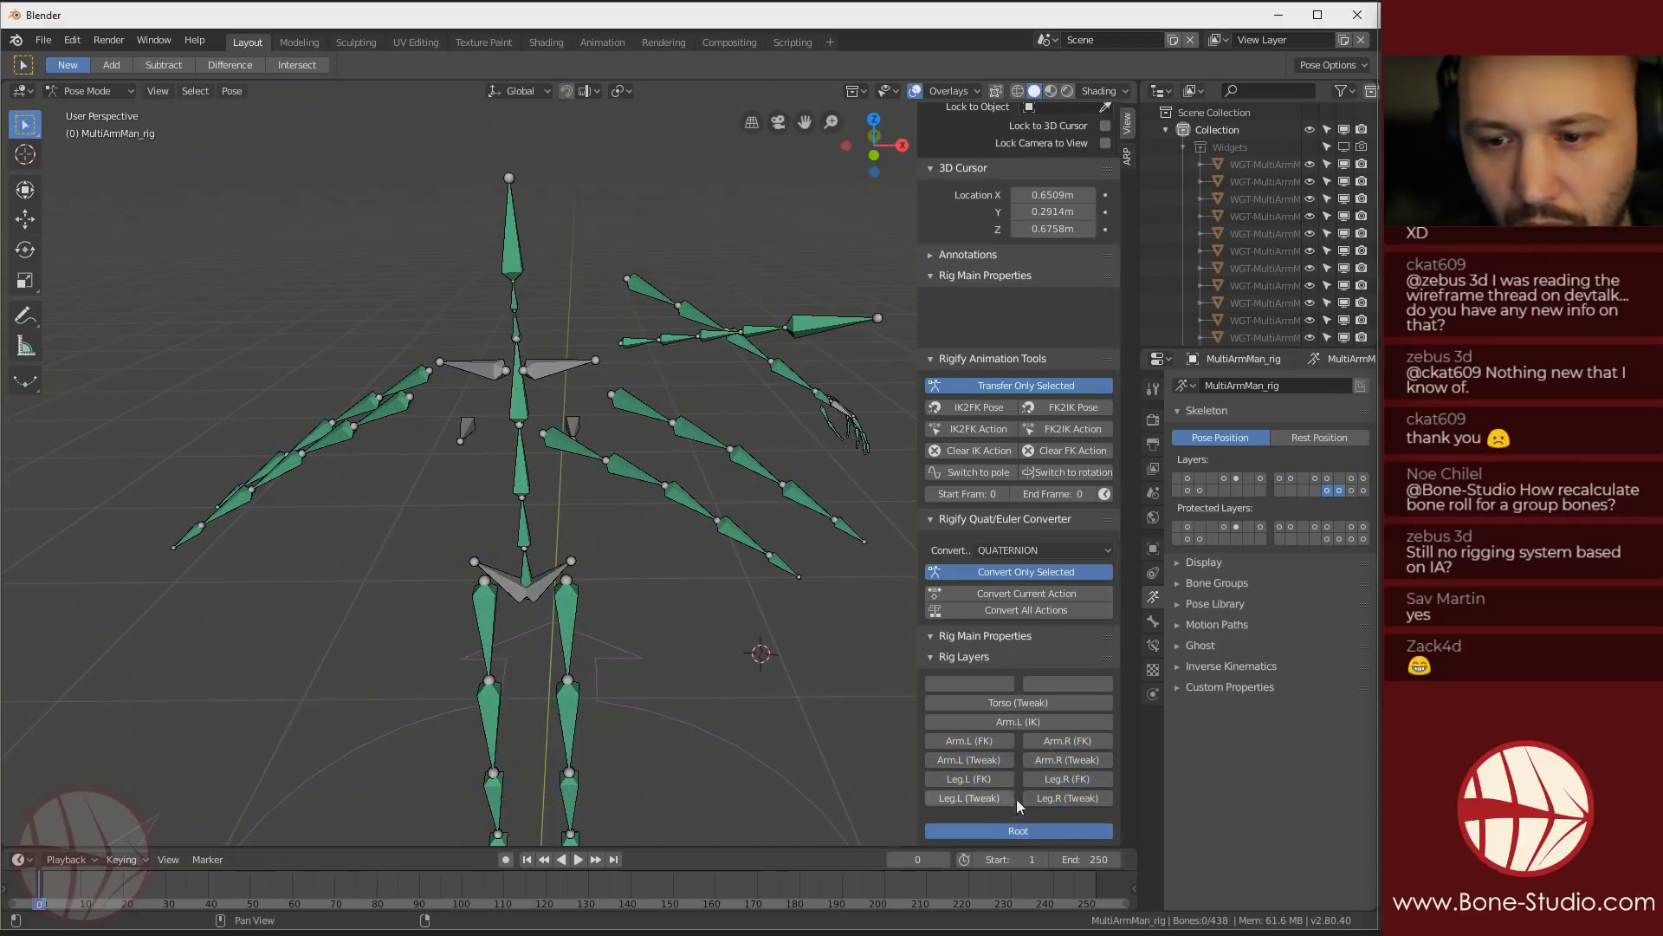
# Briefly show and hide the Torso (Tweak) layer and the first unnamed rig layer to check their contents
pyautogui.click(1018, 703)
pyautogui.moveTo(499, 447)
pyautogui.mouseDown(button='middle')
pyautogui.moveTo(464, 449)
pyautogui.moveTo(503, 455)
pyautogui.mouseUp(button='middle')
pyautogui.click(1018, 702)
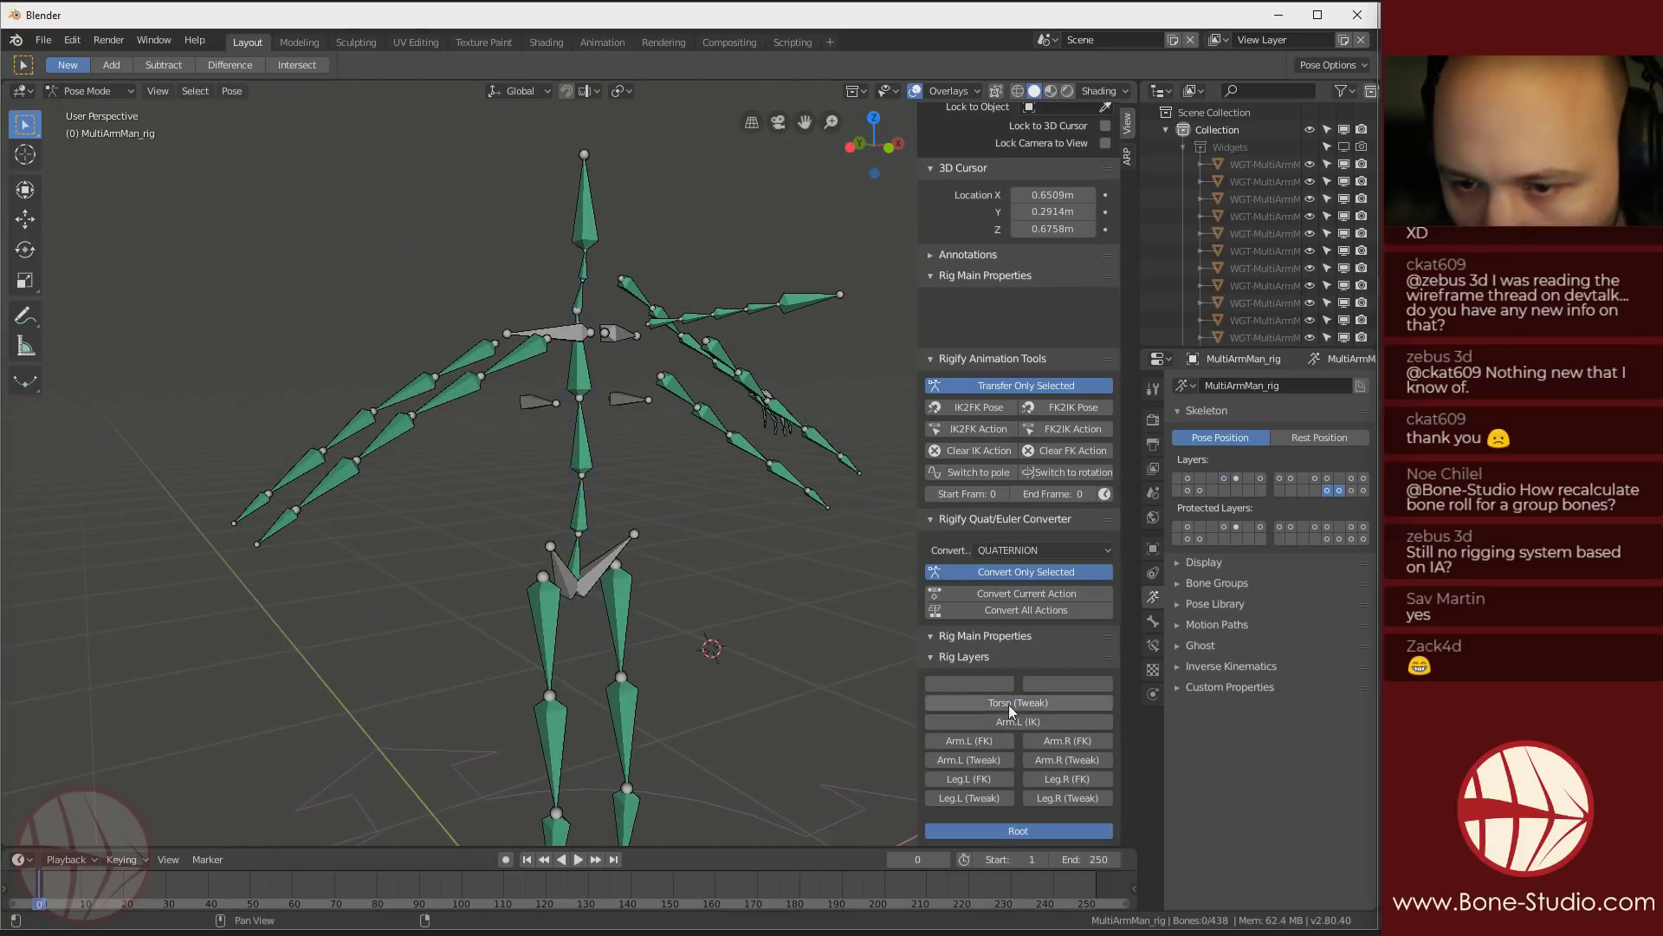
pyautogui.click(986, 684)
pyautogui.click(988, 683)
# Show the second unnamed rig layer and view the Rig Main Properties of the chest and shoulder.L_ik.003 controls
pyautogui.click(1042, 685)
pyautogui.scroll(-6, 1003, 765)
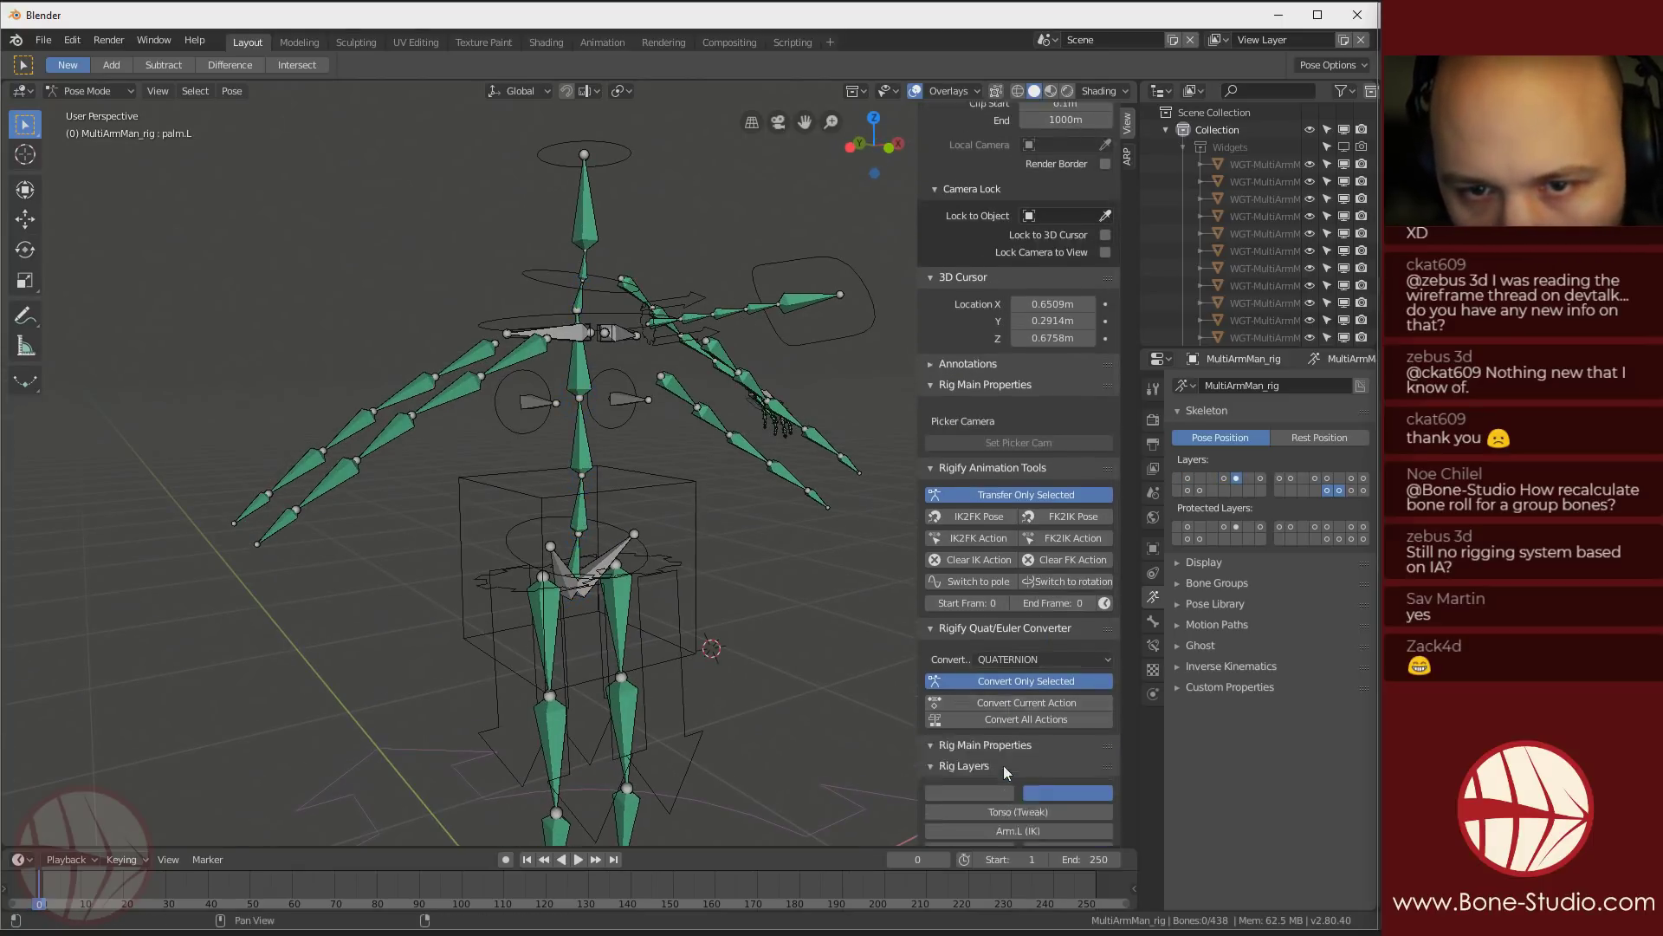
pyautogui.scroll(4, 416, 511)
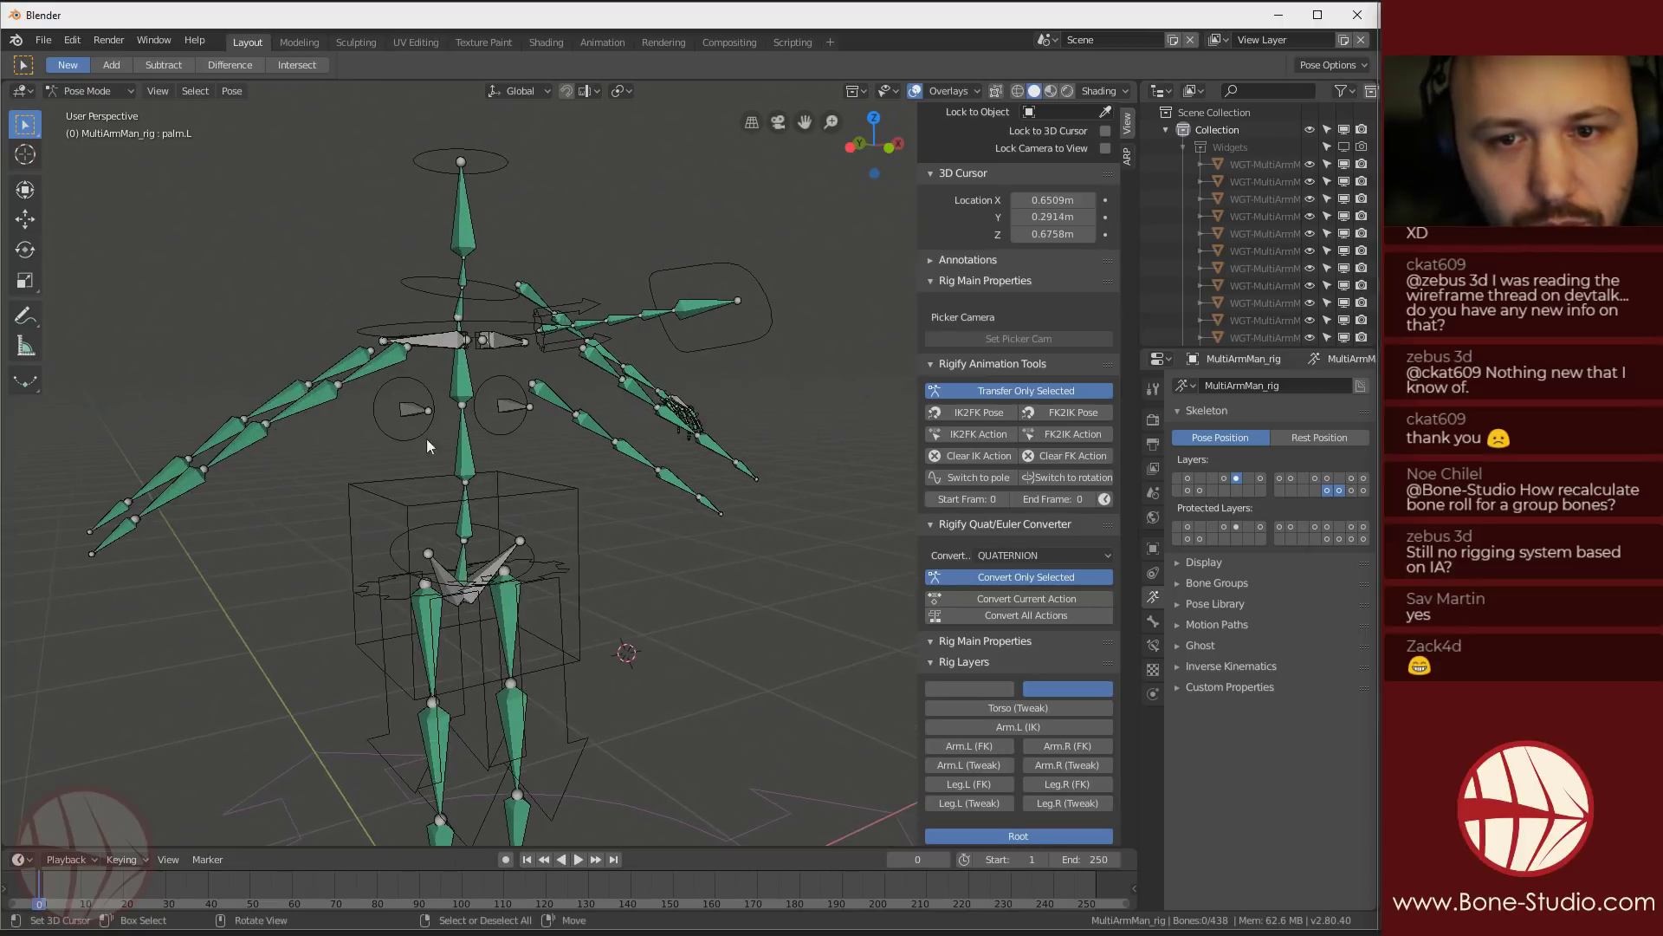
pyautogui.click(444, 225)
pyautogui.scroll(-4, 518, 449)
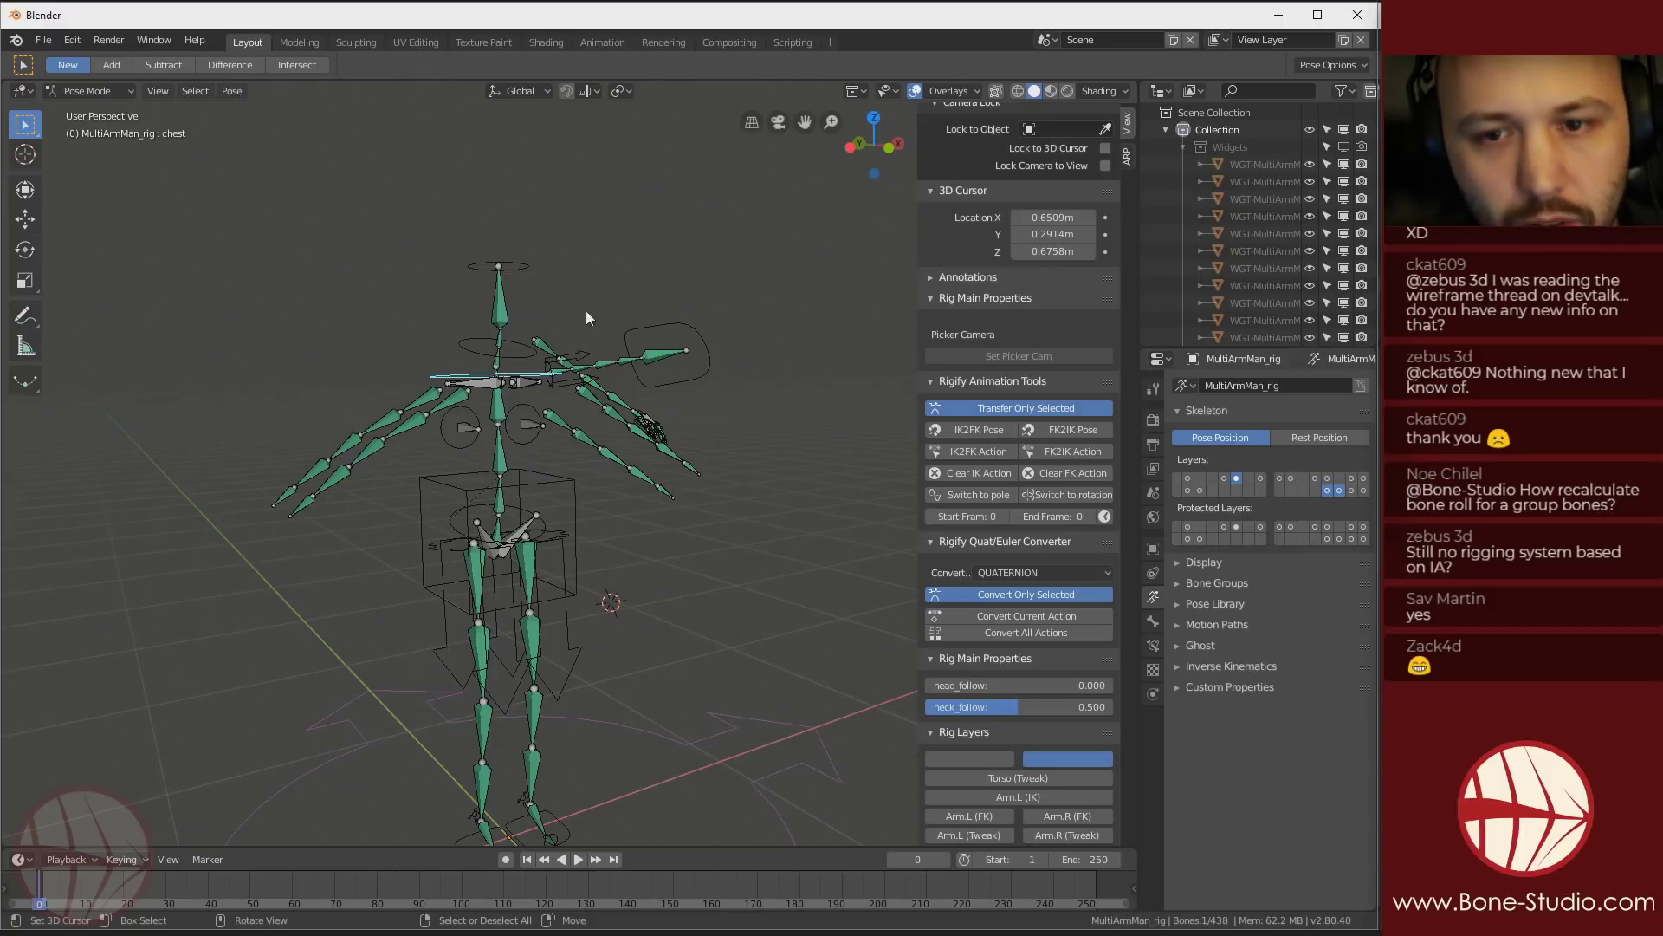
pyautogui.click(700, 372)
pyautogui.scroll(-6, 1074, 641)
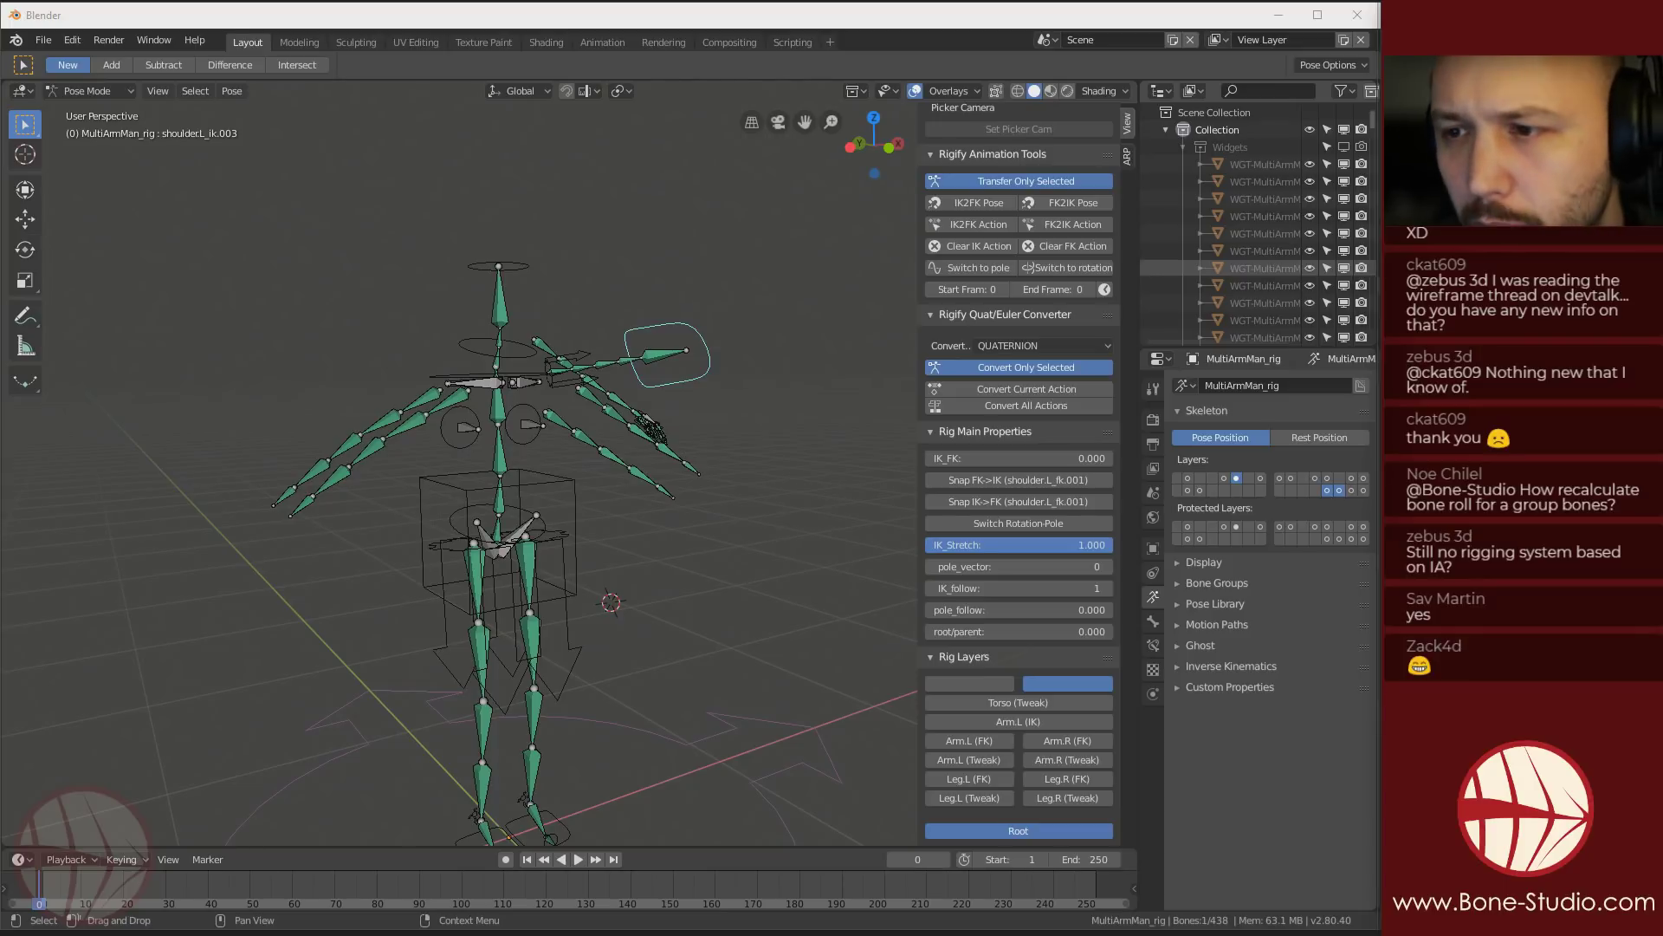
# Switch to the browser with the Auto-Rig Pro page on Blender Market and view its introduction and version notes
pyautogui.moveTo(1557, 329); pyautogui.dragTo(345, 56)
pyautogui.scroll(-1, 487, 409)
pyautogui.scroll(-3, 485, 407)
pyautogui.click(547, 434)
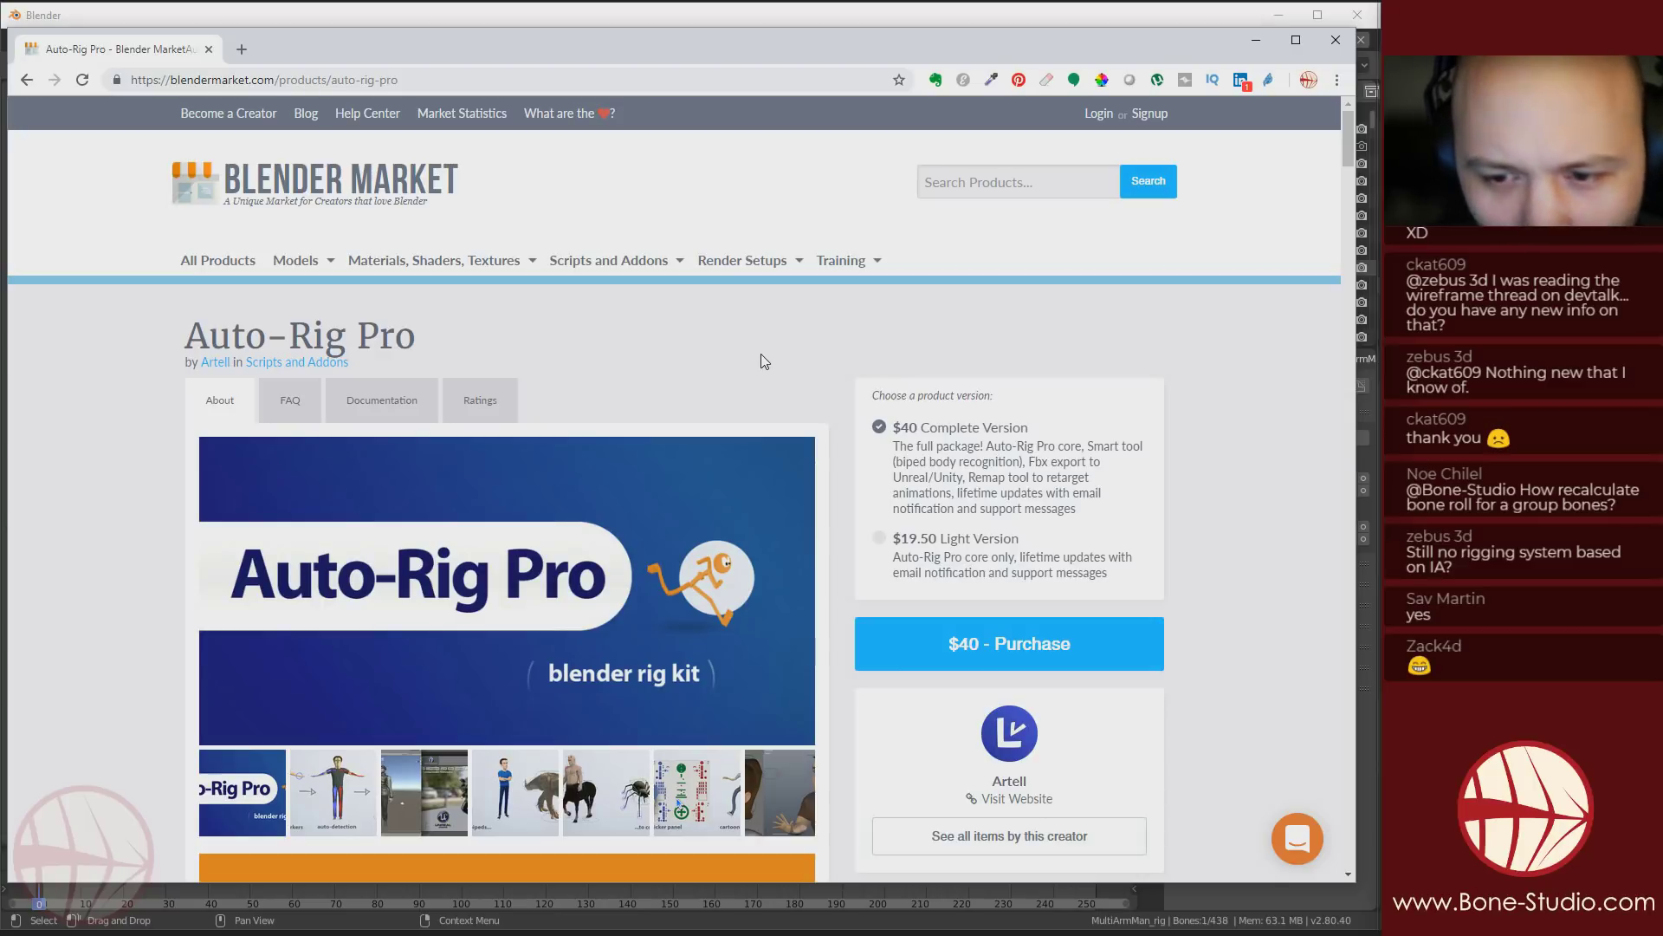
pyautogui.scroll(-4, 777, 378)
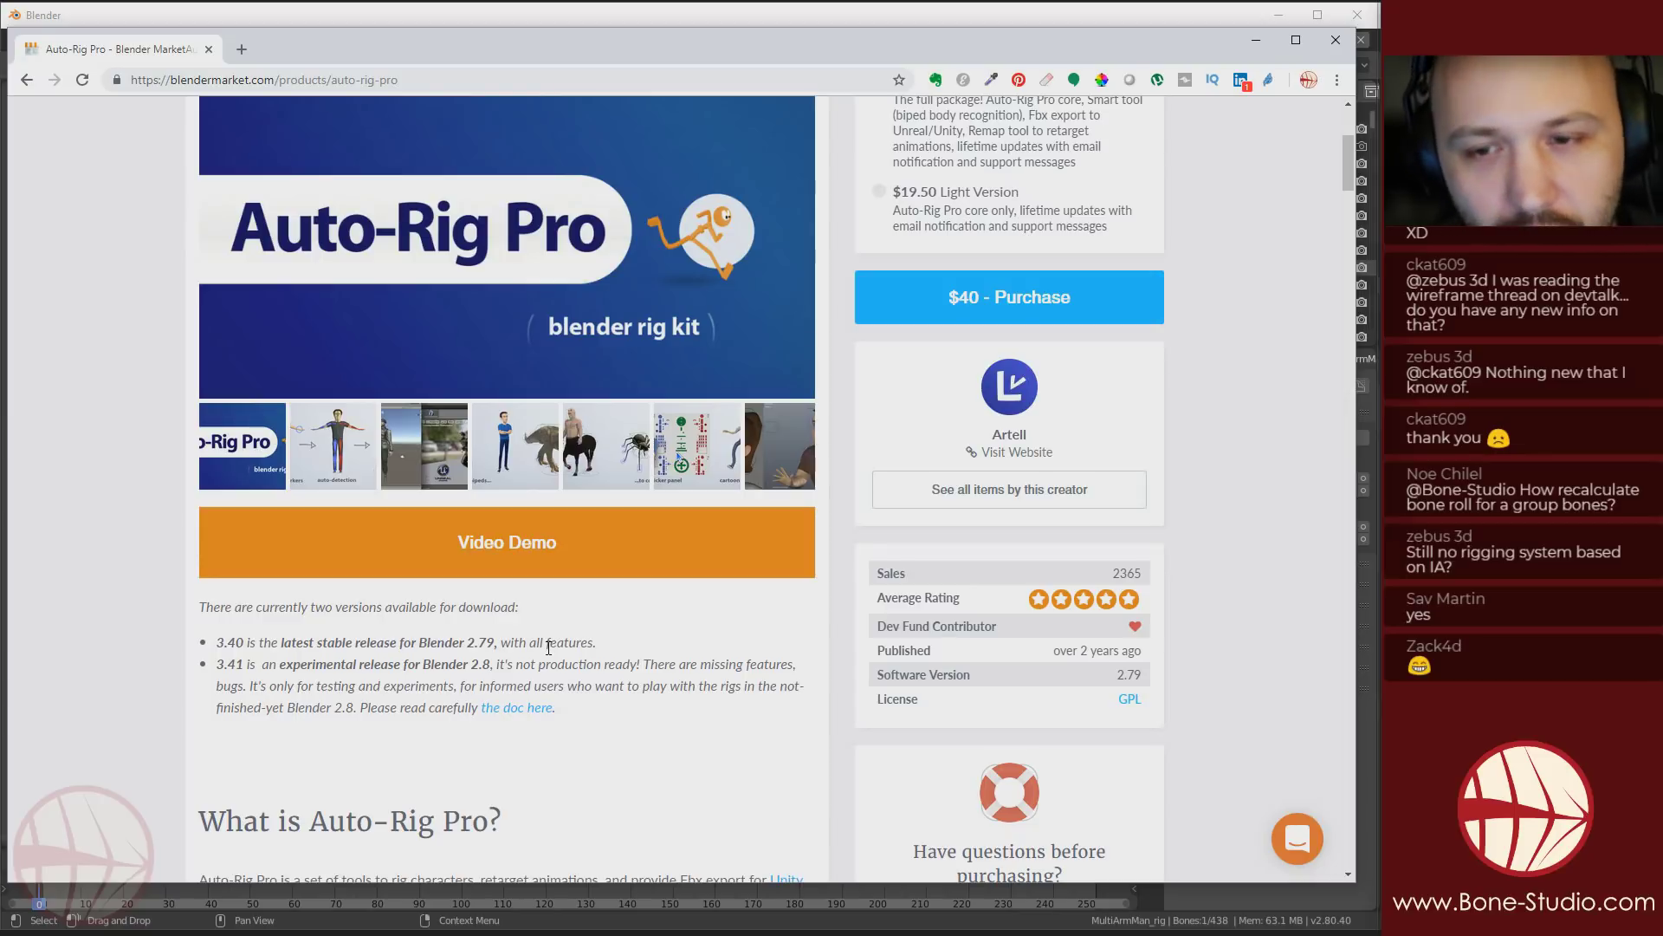
# Browse the Auto-Rig Pro feature descriptions, including the Smart, Modular and Remap sections
pyautogui.scroll(-10, 548, 645)
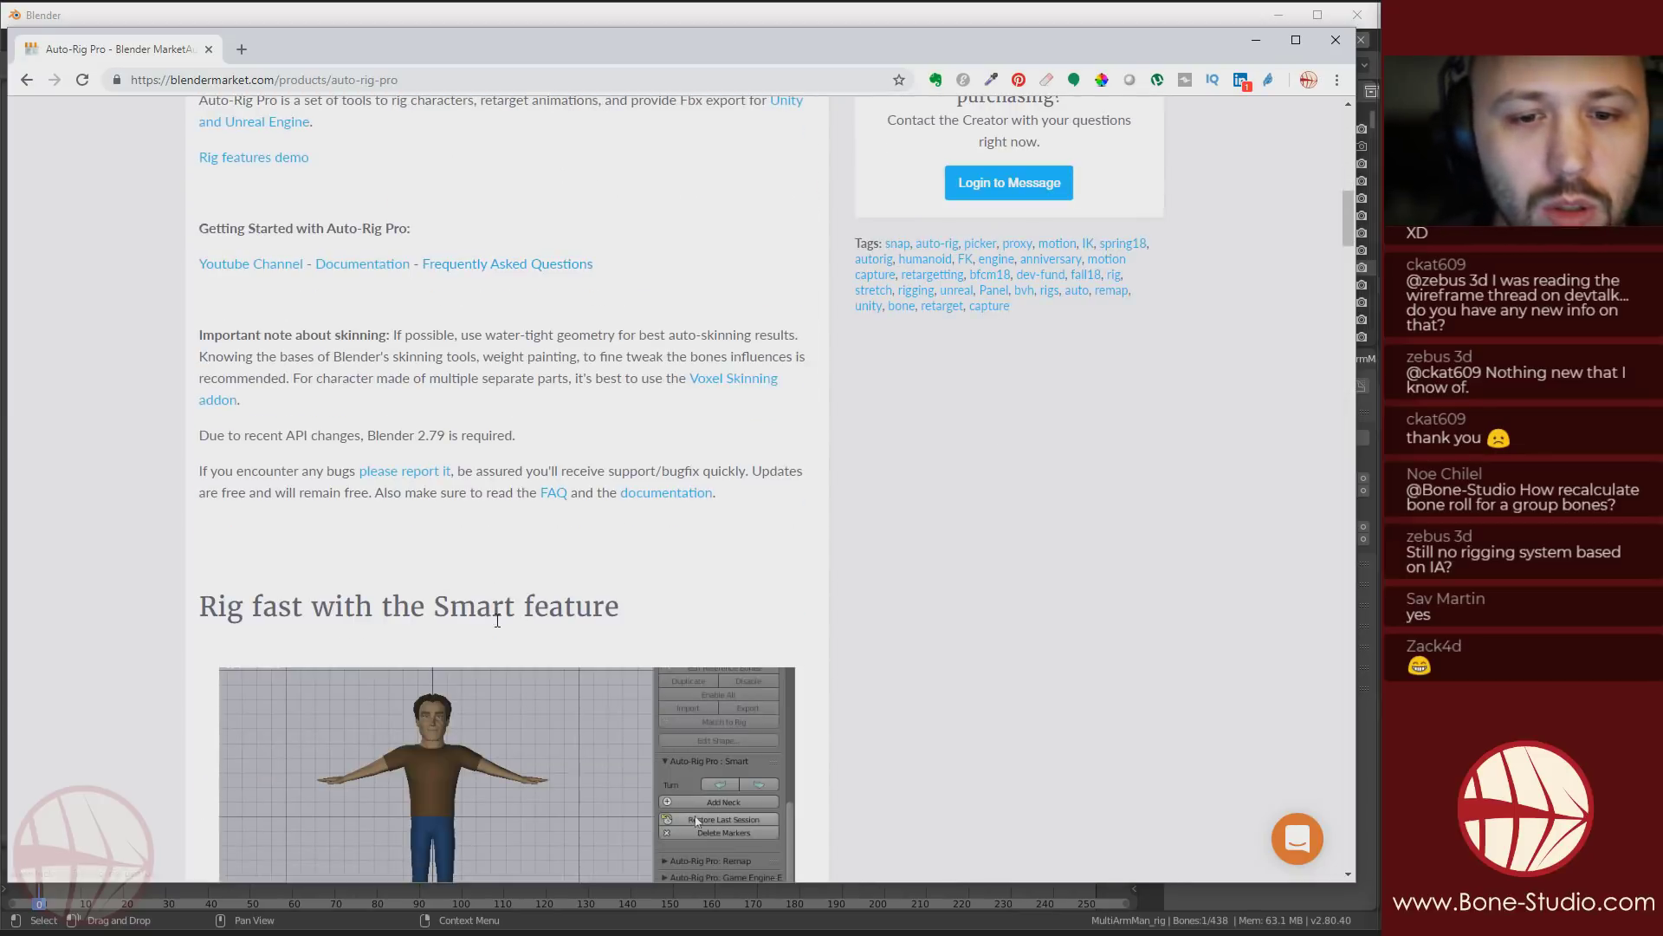
pyautogui.scroll(-8, 563, 572)
pyautogui.scroll(3, 634, 614)
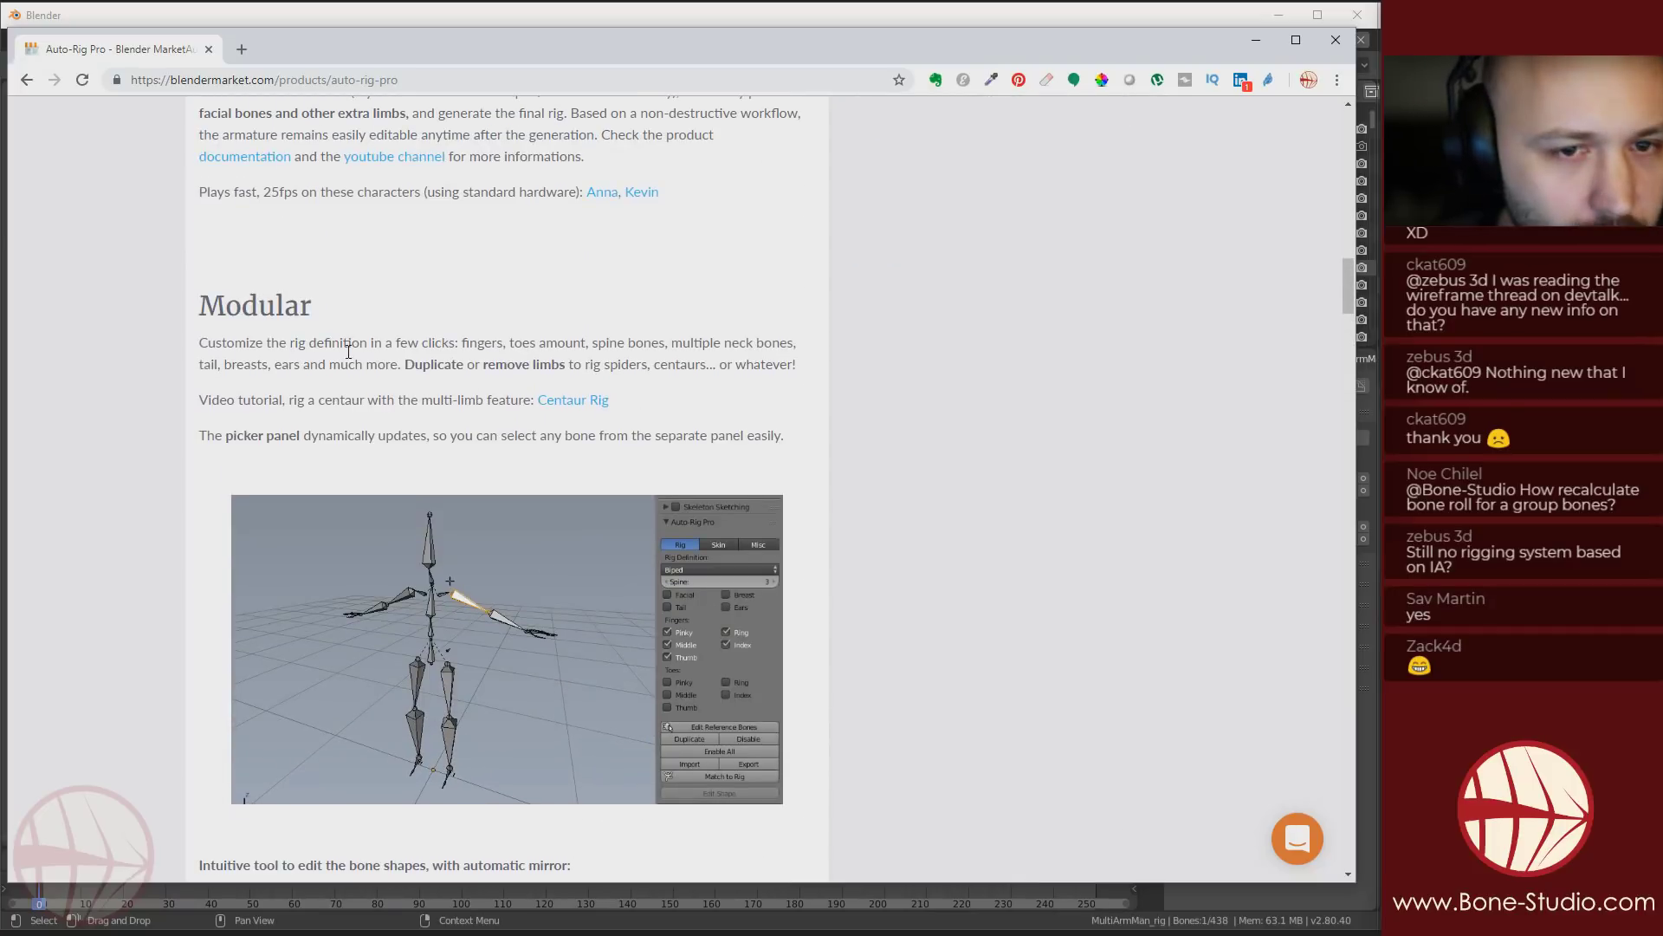
pyautogui.scroll(-8, 379, 425)
pyautogui.scroll(-15, 378, 424)
pyautogui.scroll(7, 584, 242)
pyautogui.scroll(-3, 491, 622)
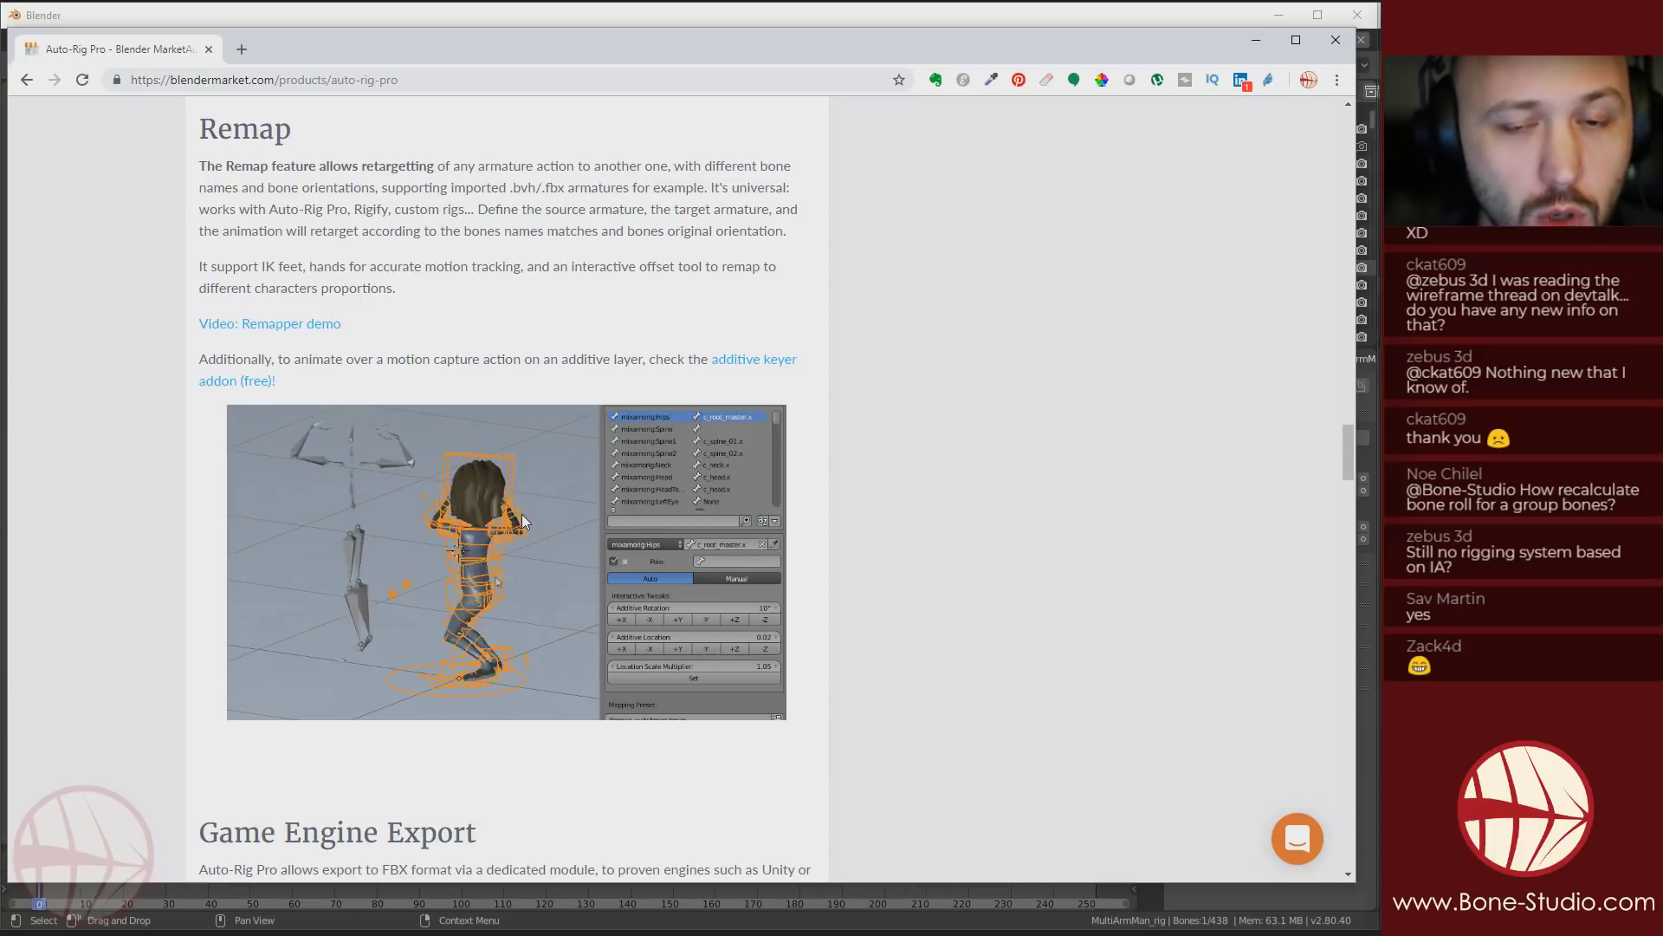
# Search Google for "cinderella the cat" in a new browser page, leaving the Auto-Rig Pro page open
pyautogui.scroll(-3, 470, 279)
pyautogui.scroll(4, 554, 470)
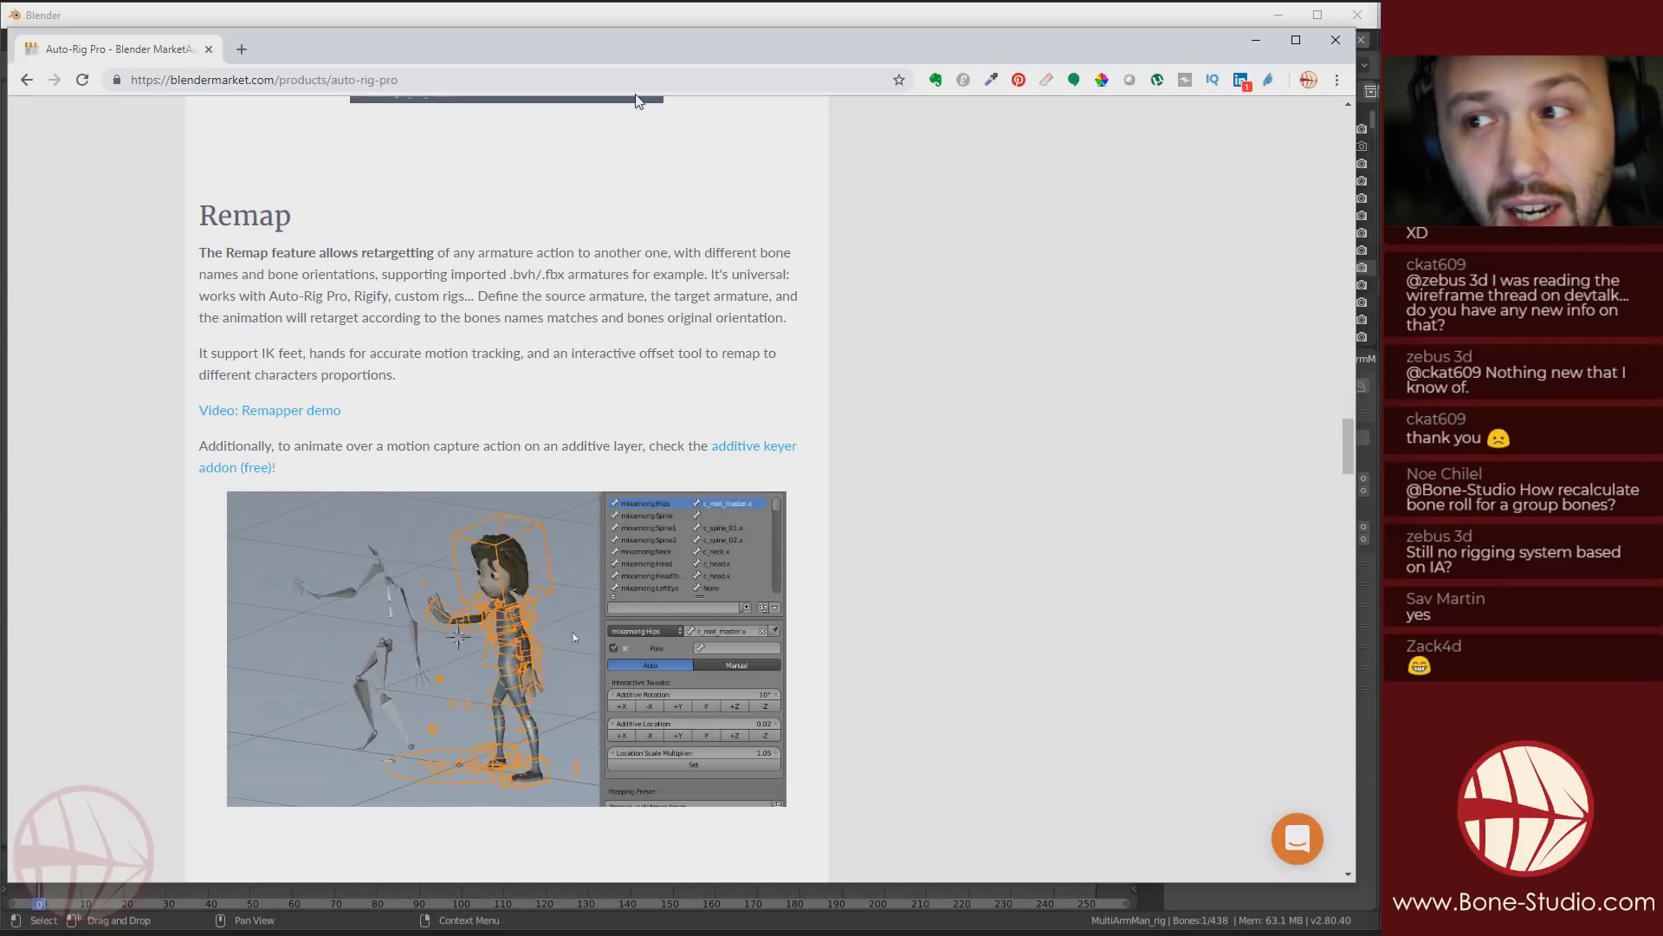
pyautogui.click(242, 50)
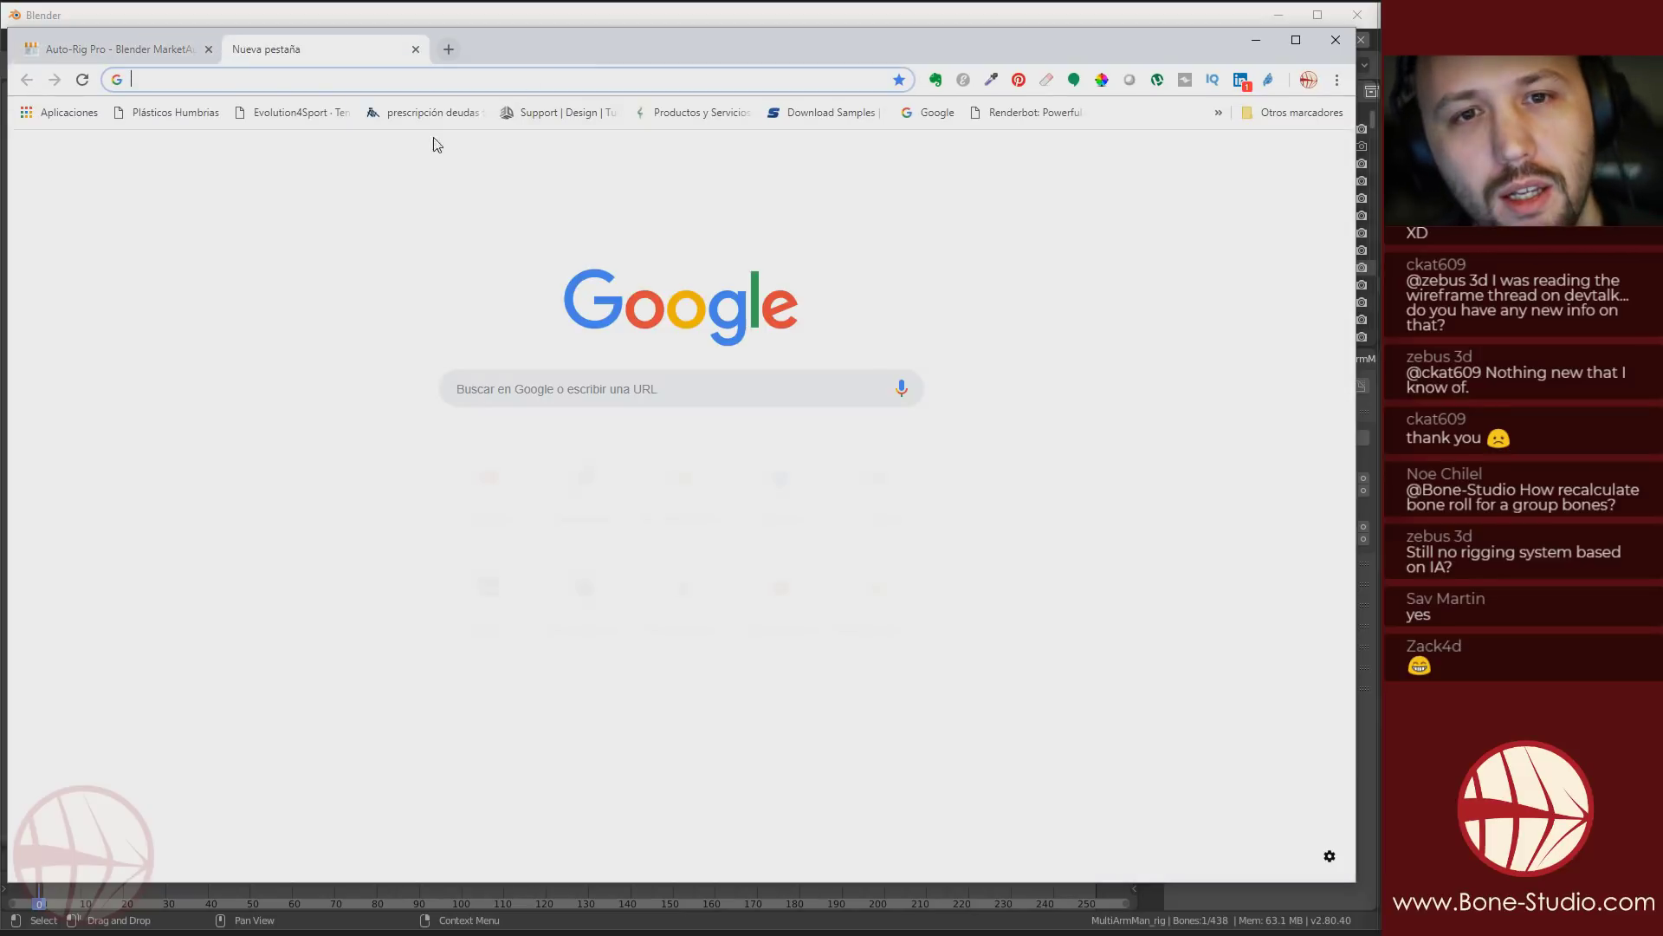
pyautogui.write('cinderella the cat')
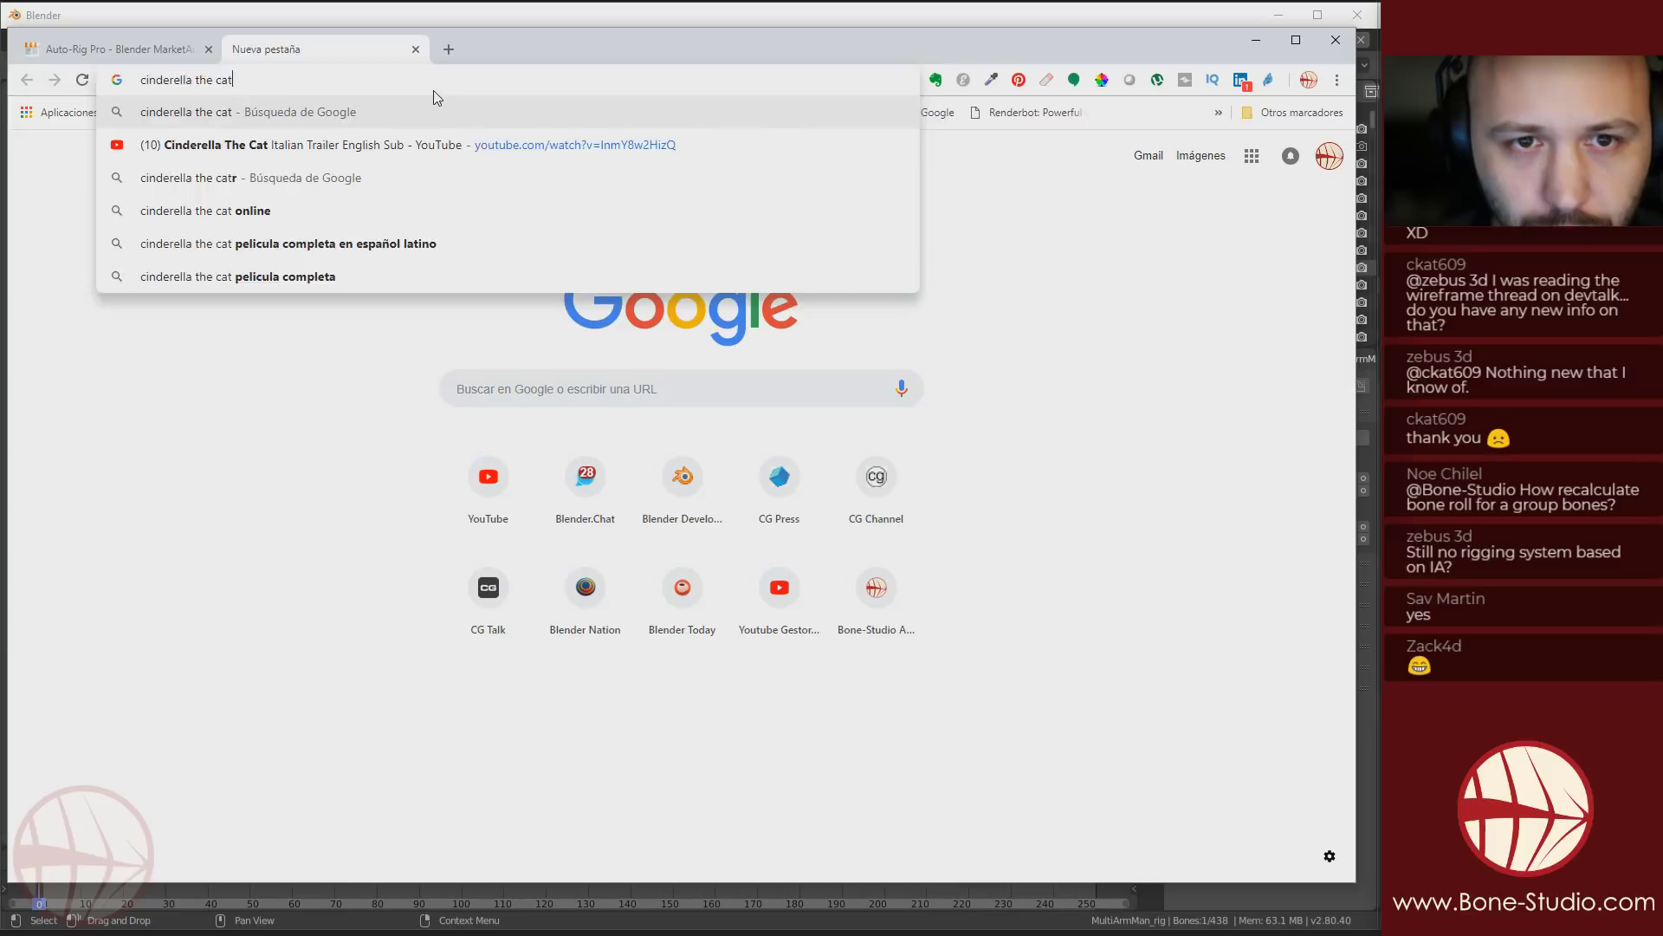
pyautogui.press('Return')
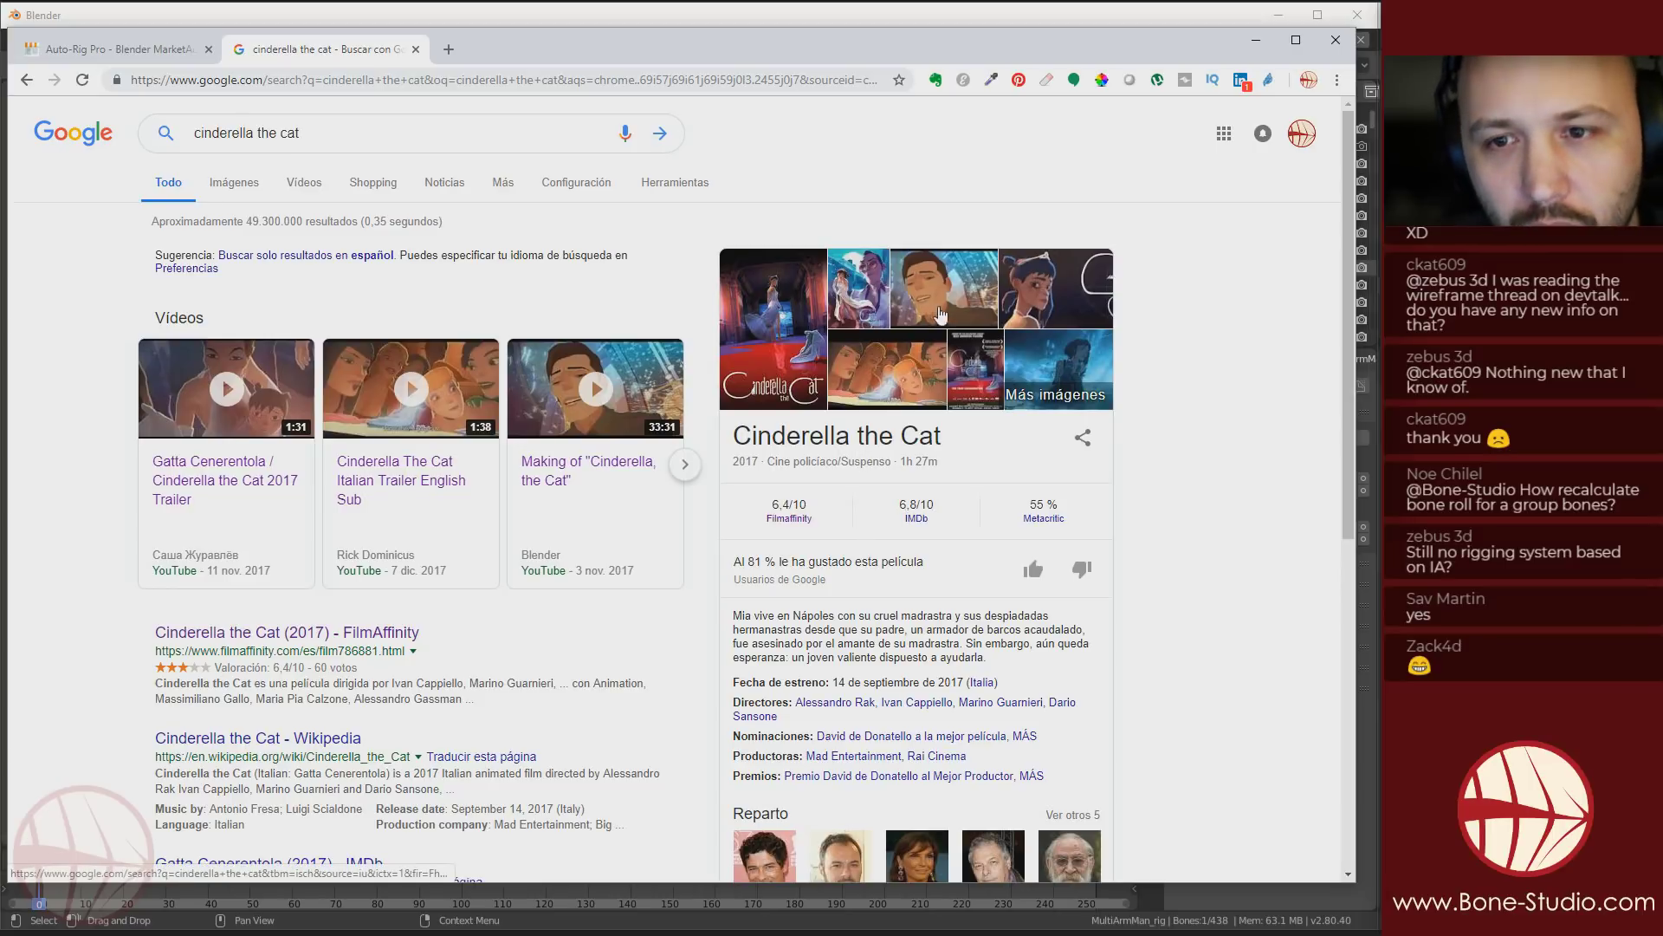
# View the Cinderella the Cat image results, enlarging the Making of still, the poster and the blue underwater scene, and close the search page
pyautogui.click(950, 305)
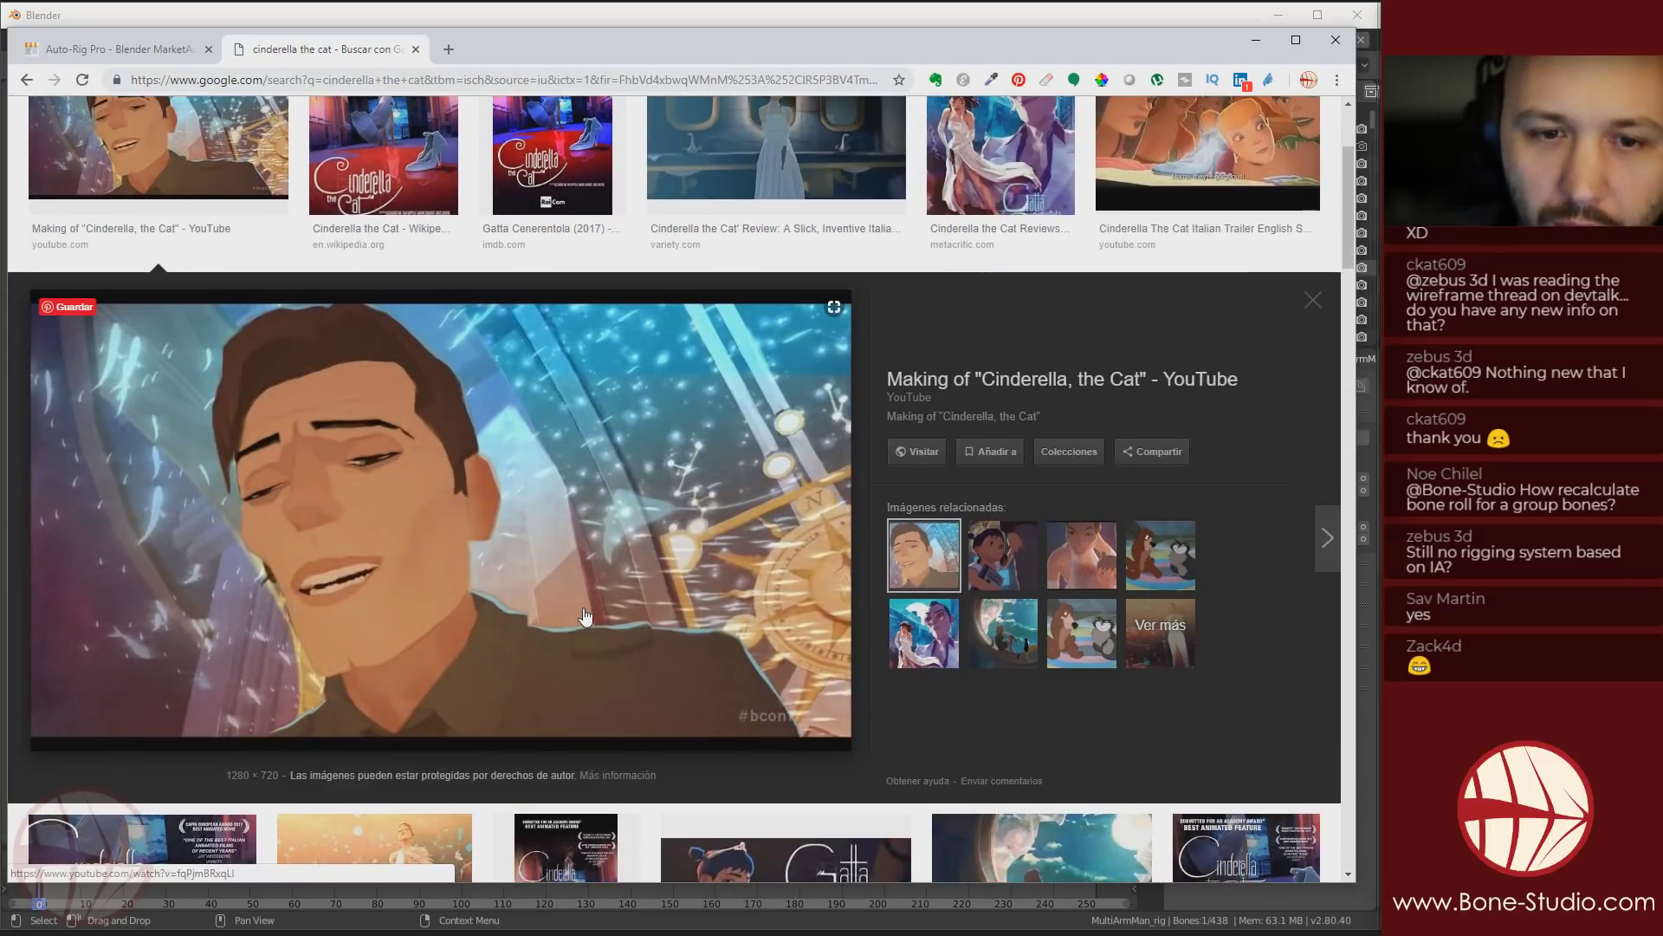
pyautogui.scroll(3, 433, 373)
pyautogui.click(447, 368)
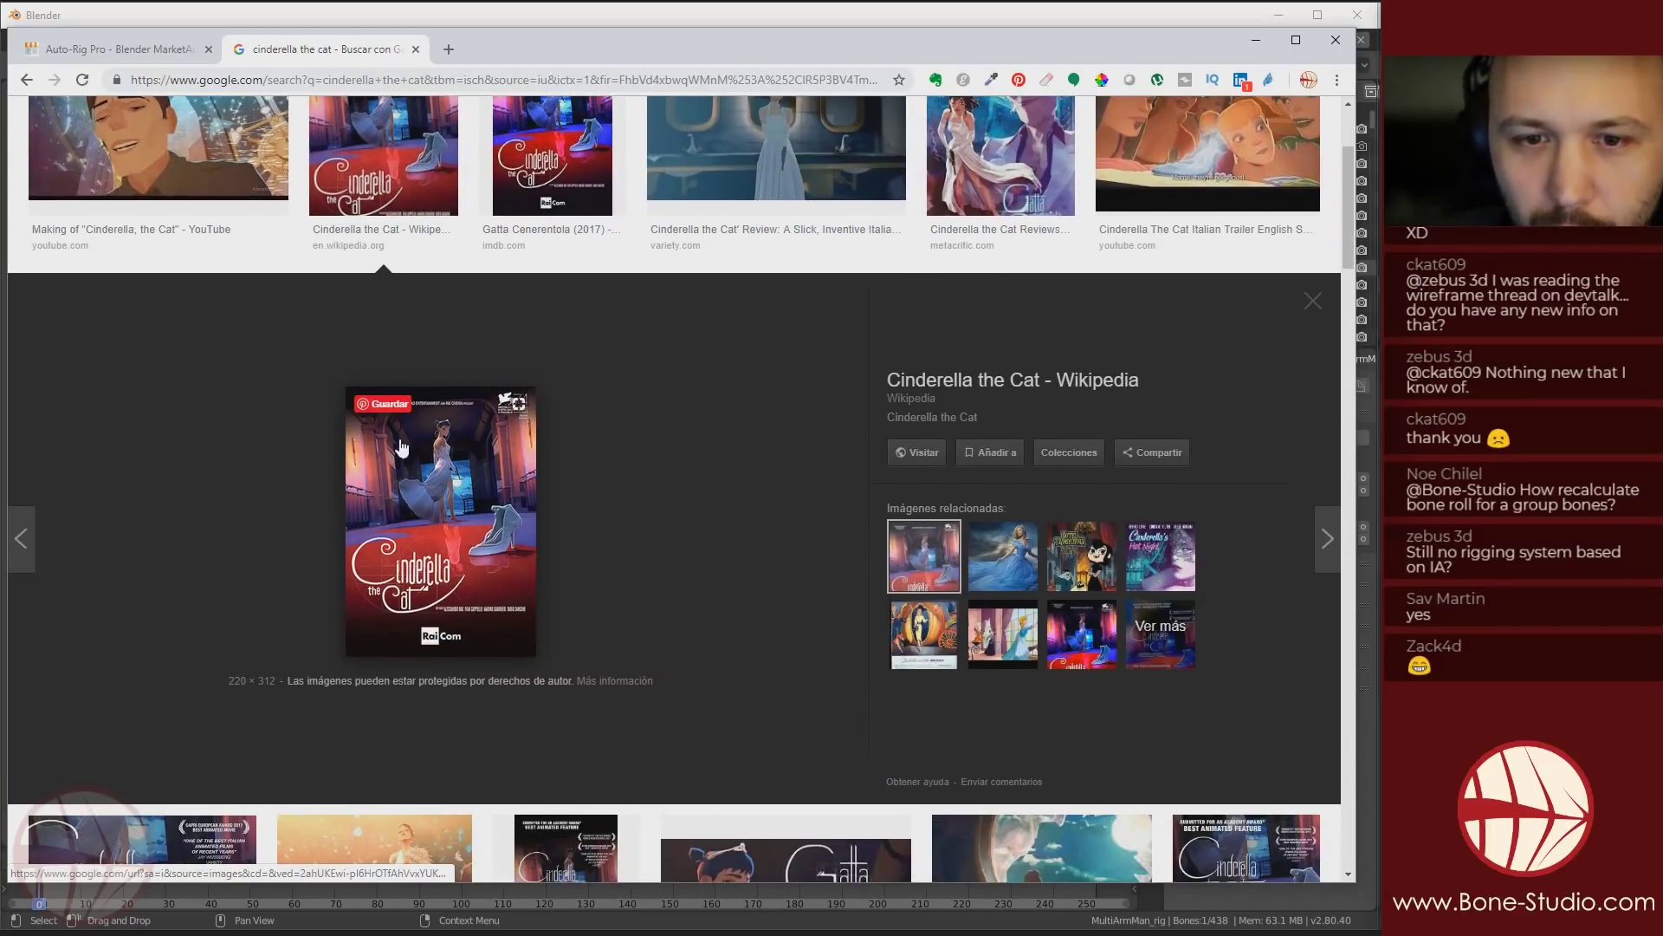
pyautogui.scroll(3, 344, 427)
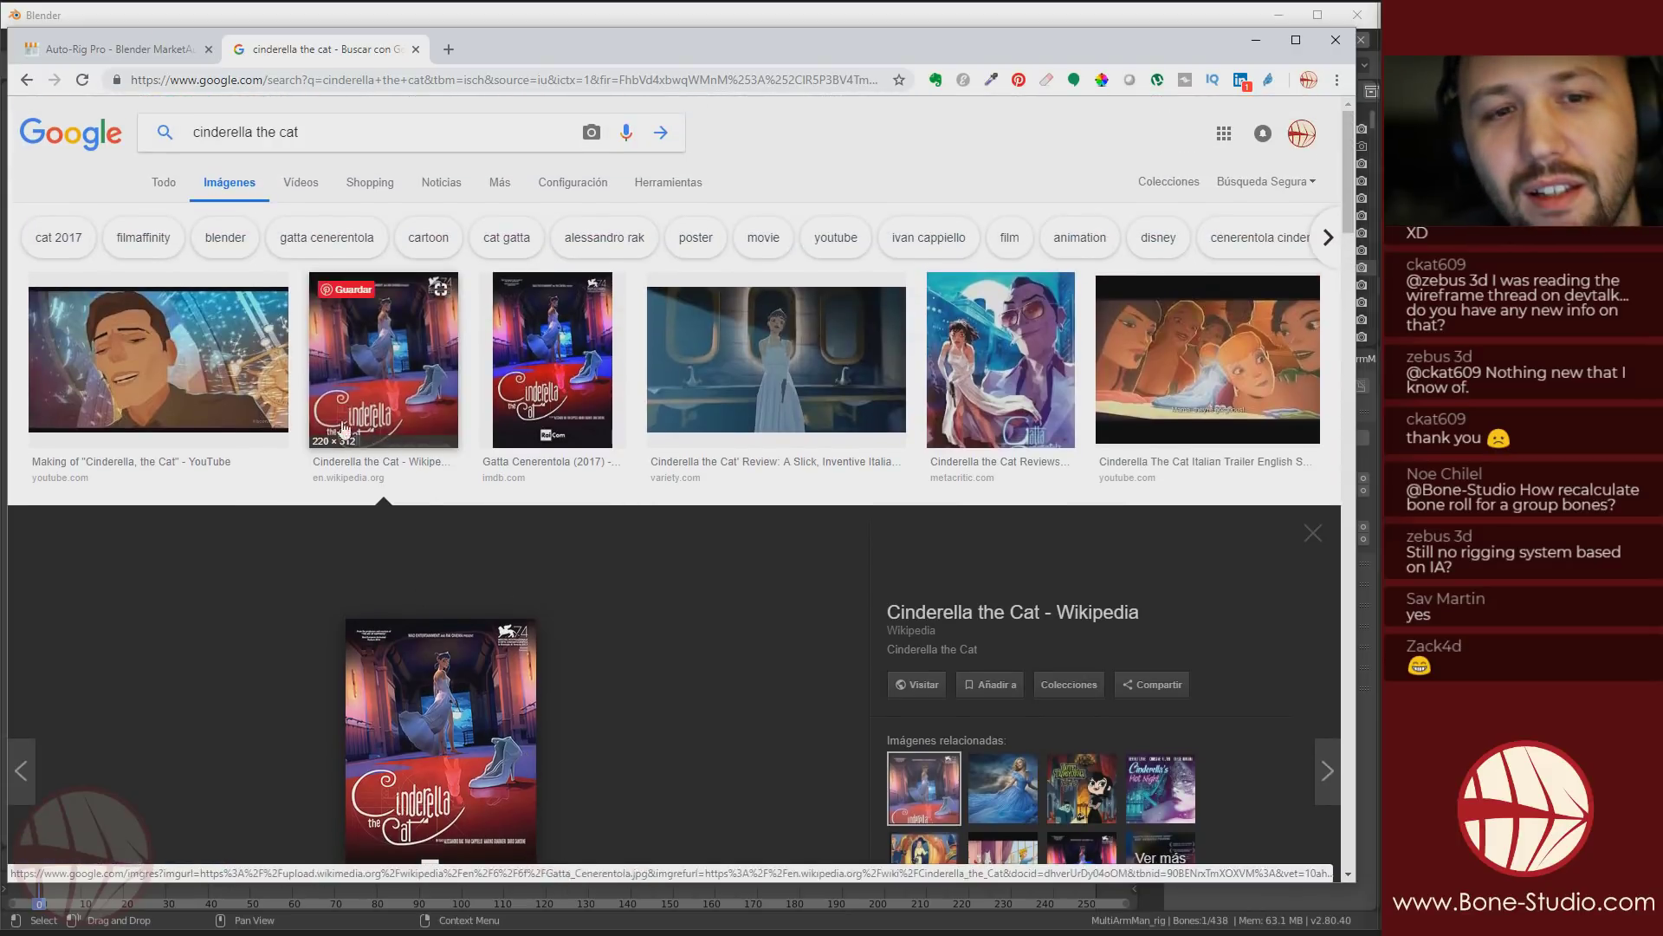
pyautogui.click(192, 381)
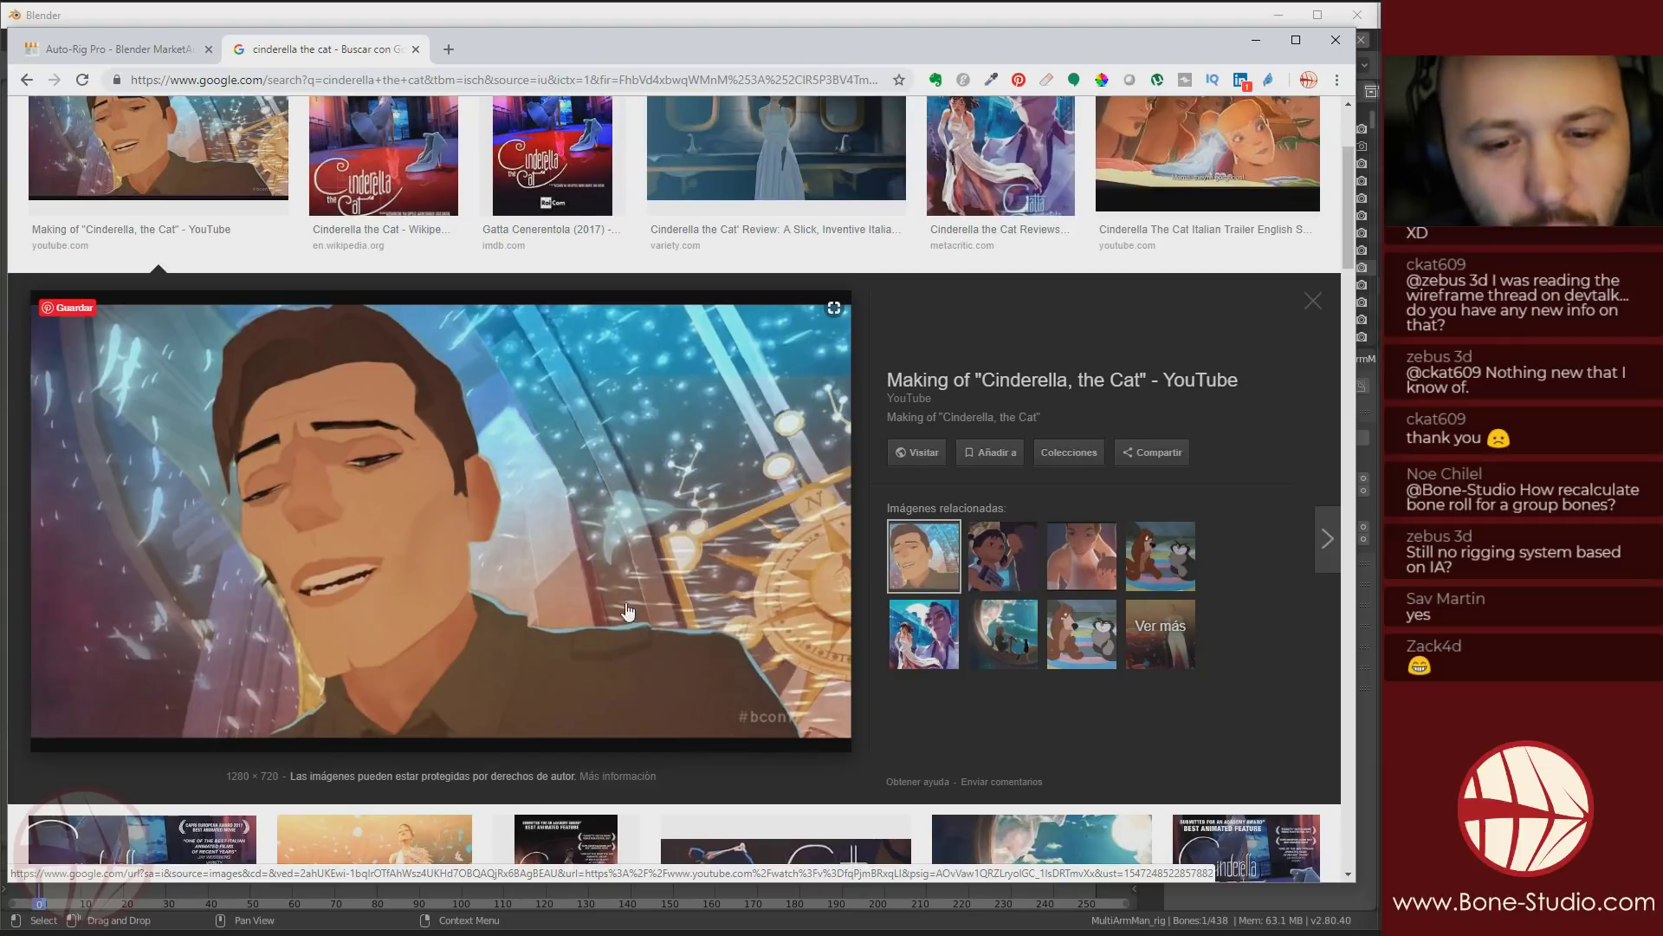
pyautogui.scroll(-5, 626, 611)
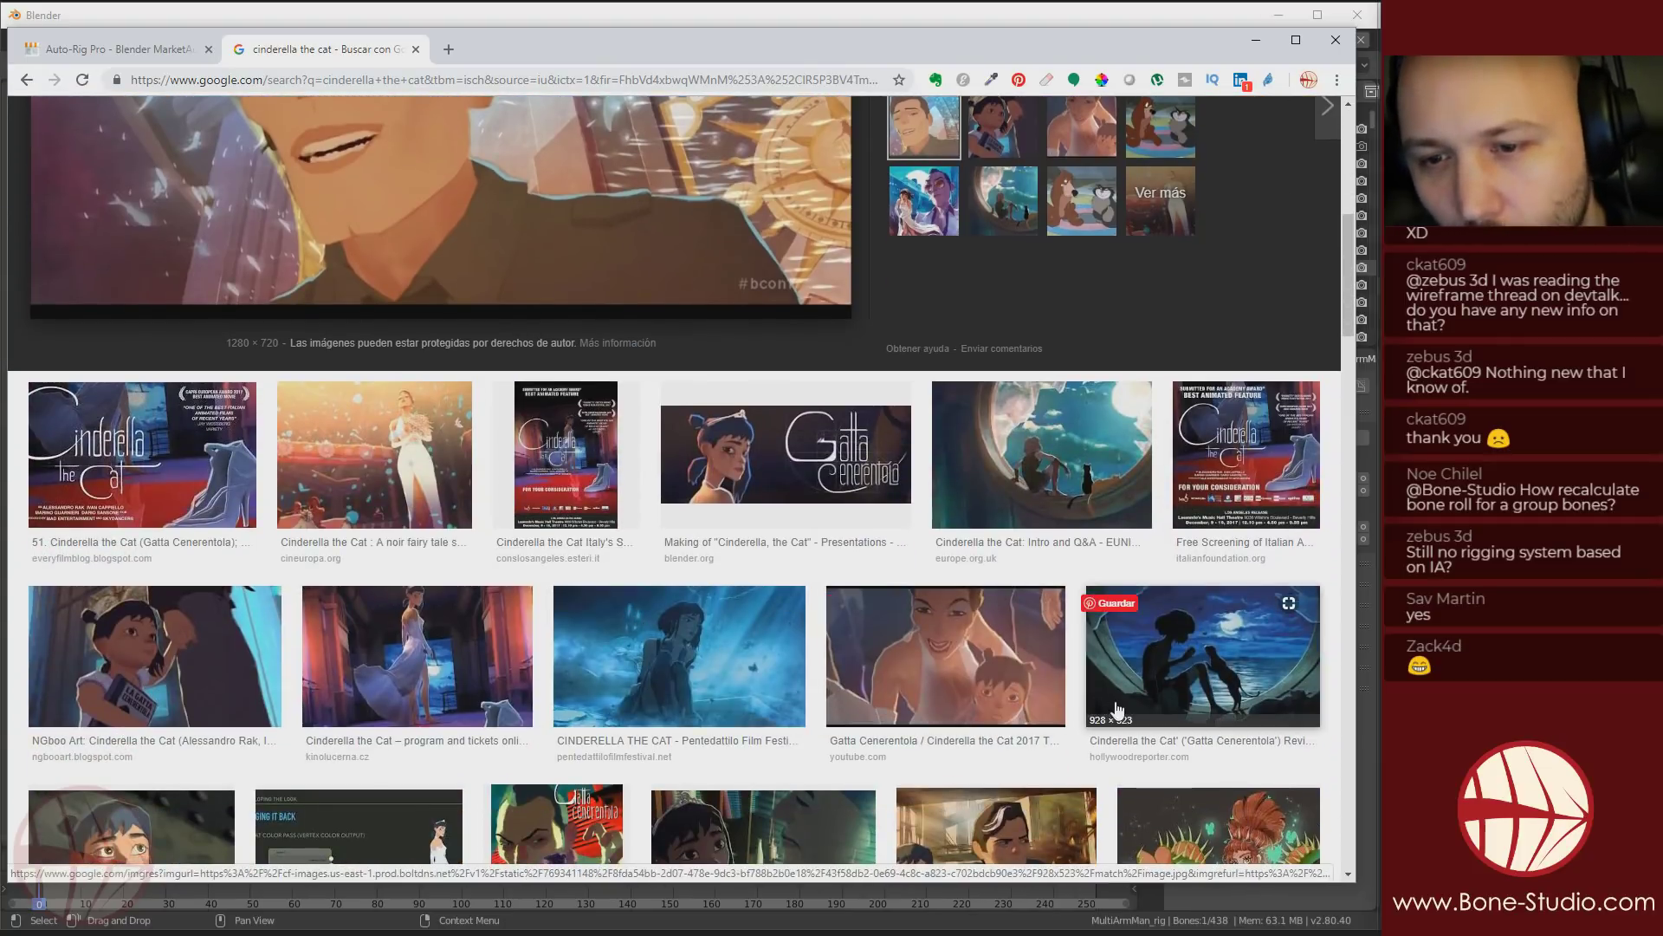
pyautogui.click(632, 686)
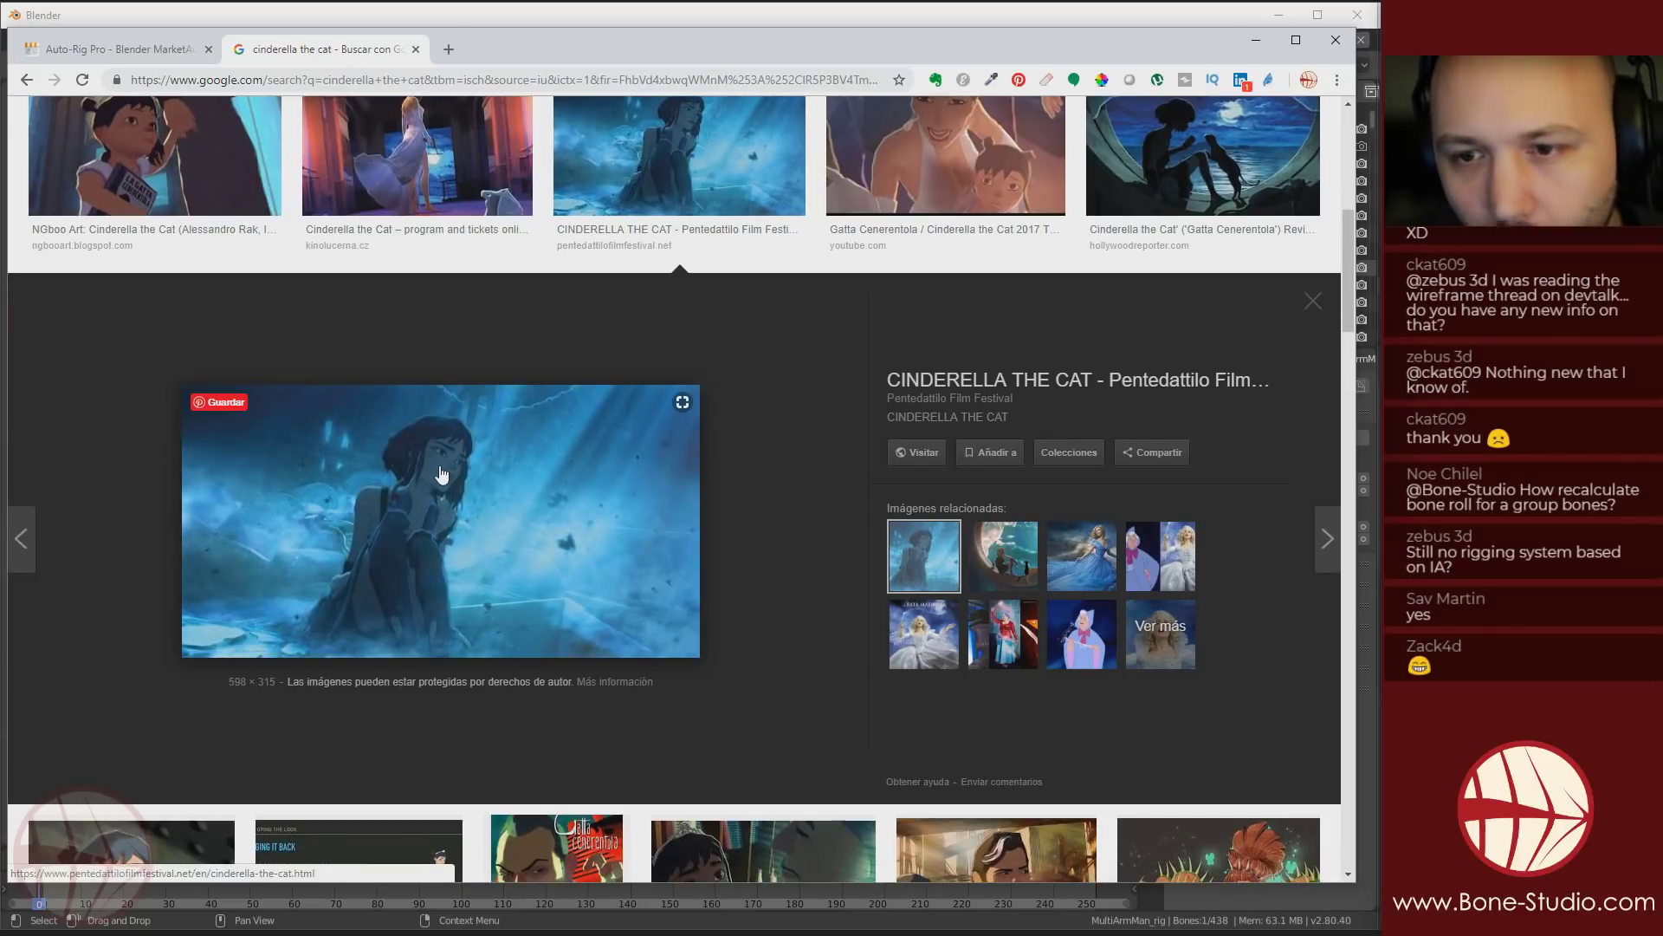
pyautogui.scroll(2, 429, 579)
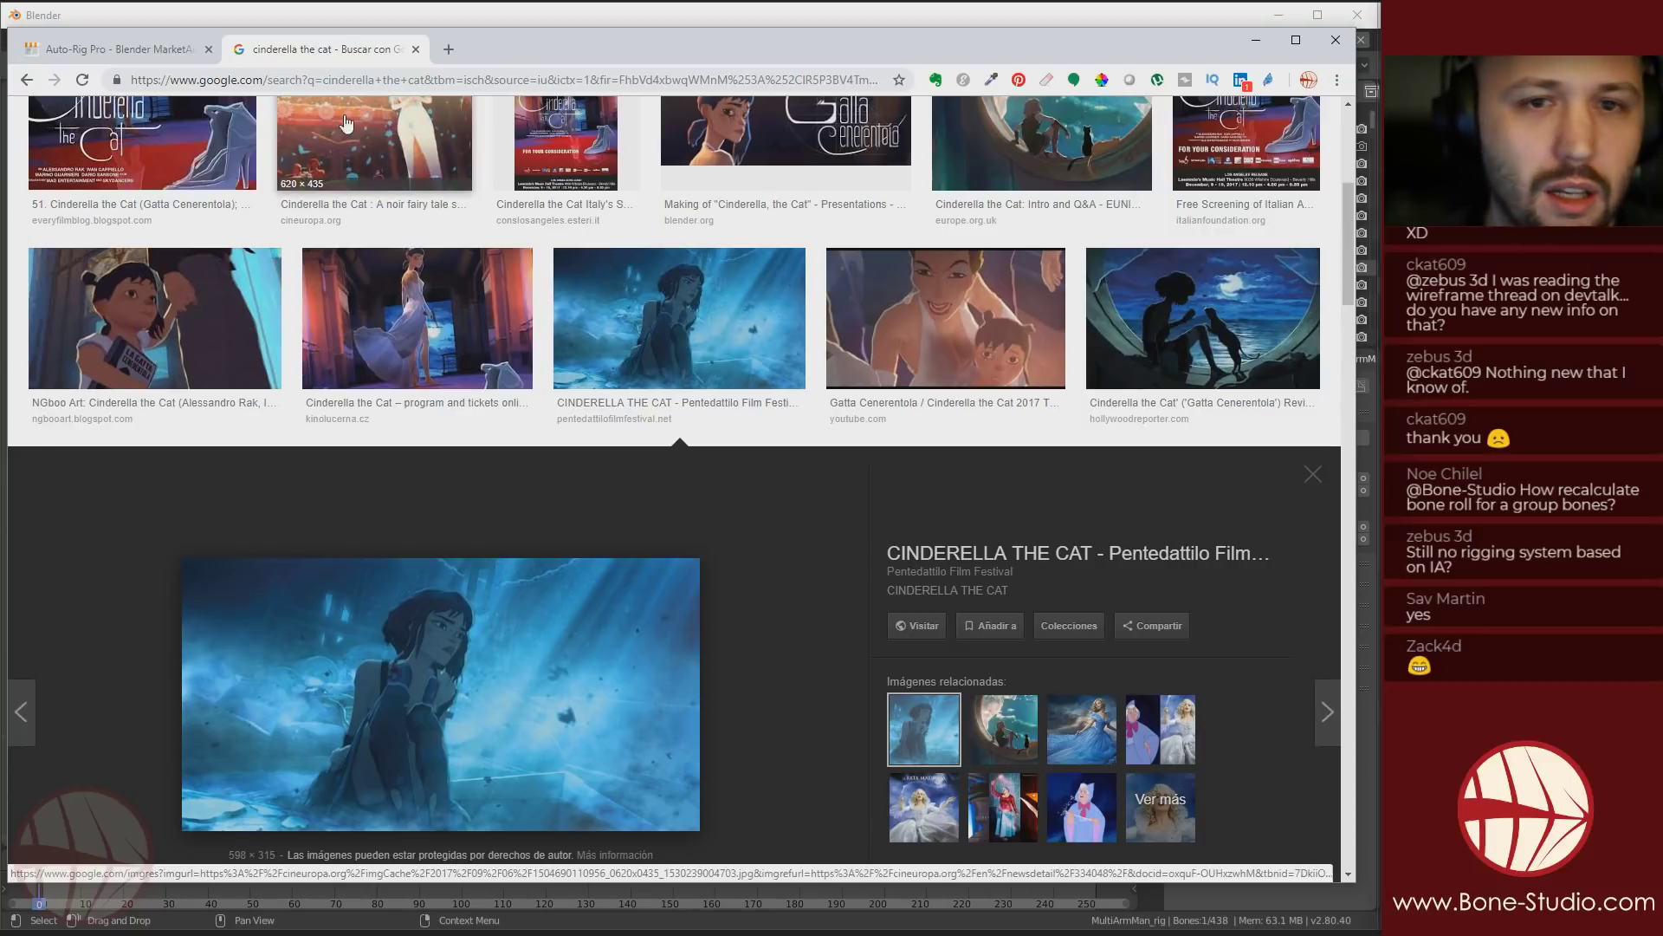
pyautogui.middleClick(347, 52)
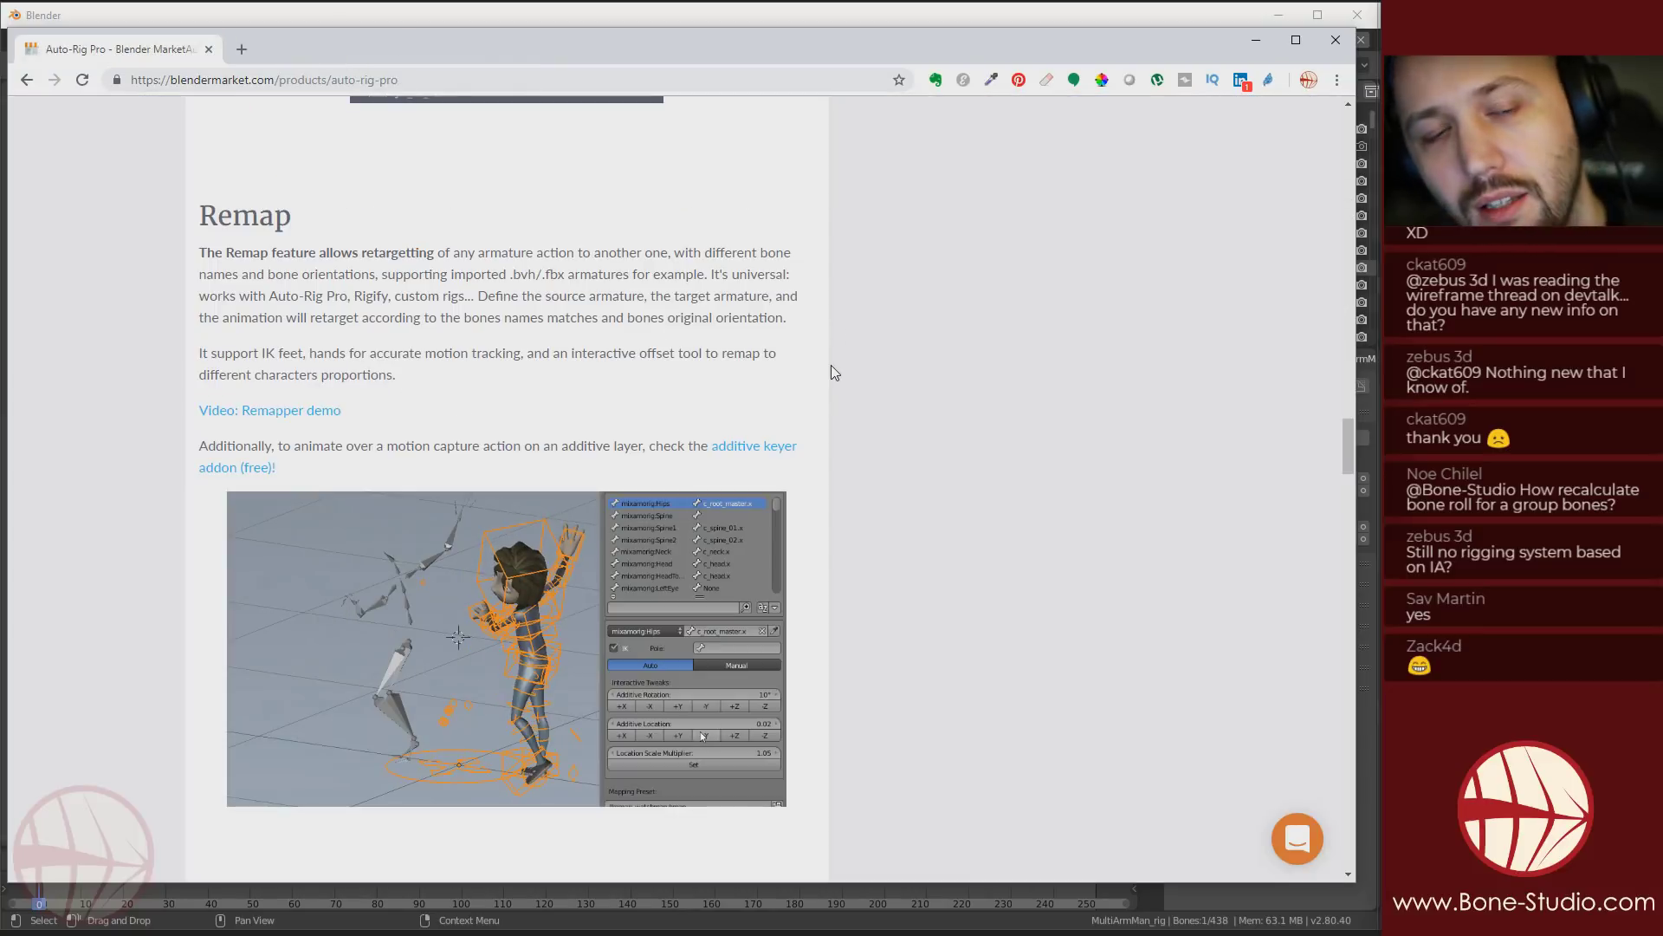
# Review the Customizable UI, bone picker and Remap sections of the Auto-Rig Pro page
pyautogui.scroll(8, 551, 532)
pyautogui.scroll(6, 551, 532)
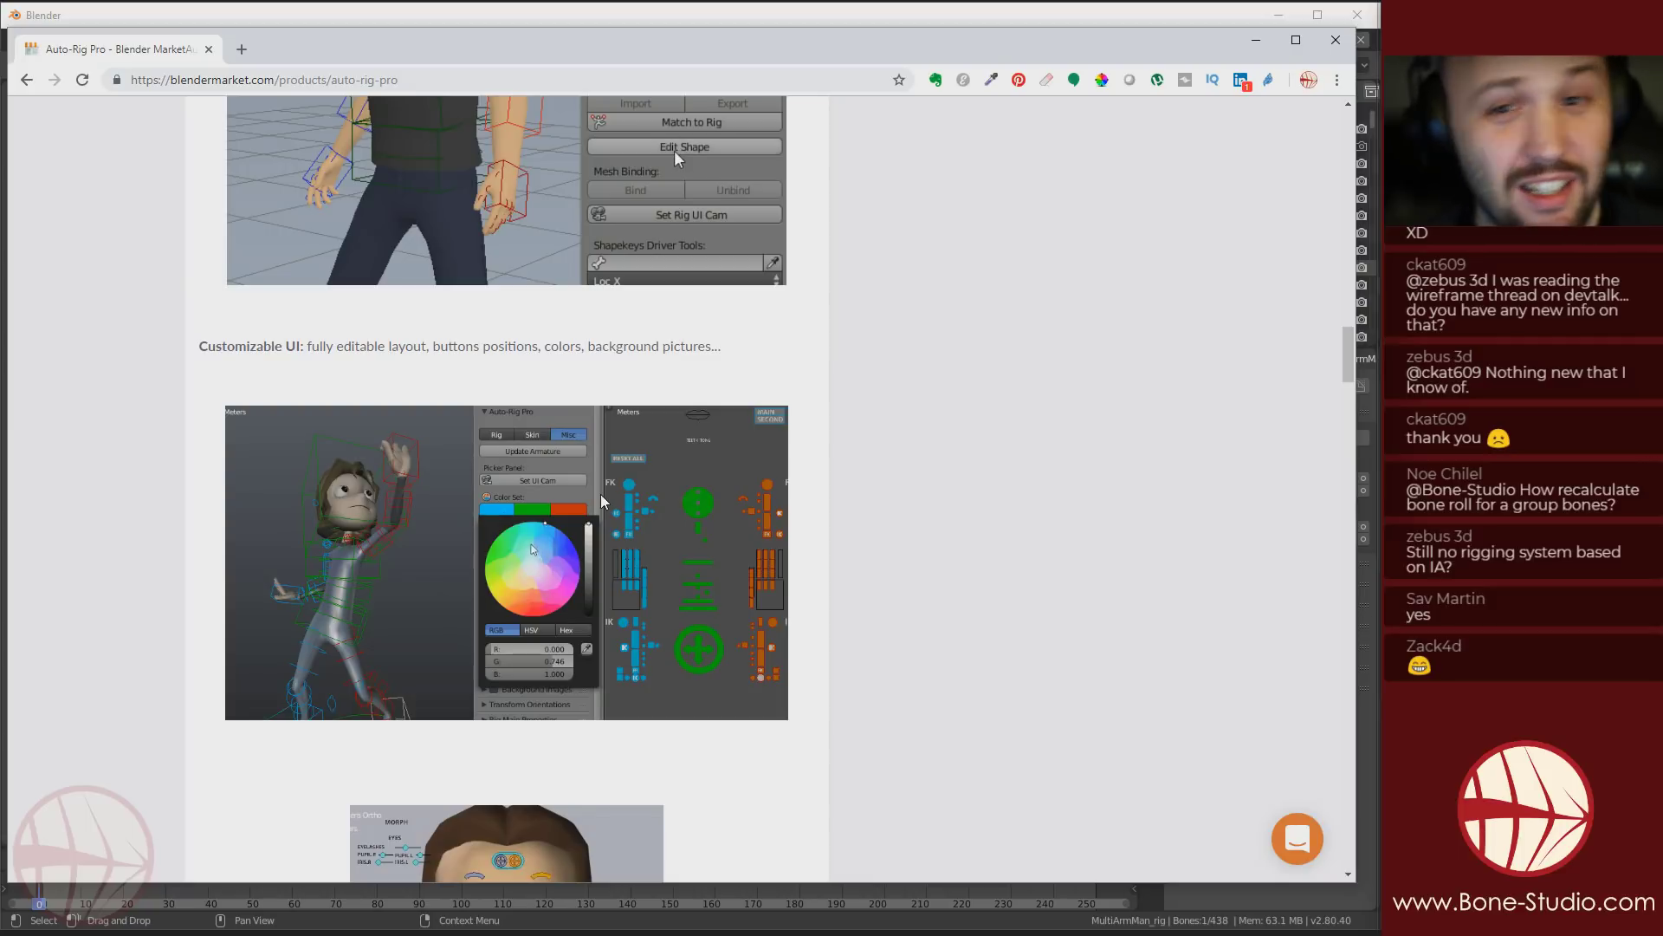
pyautogui.scroll(-10, 789, 525)
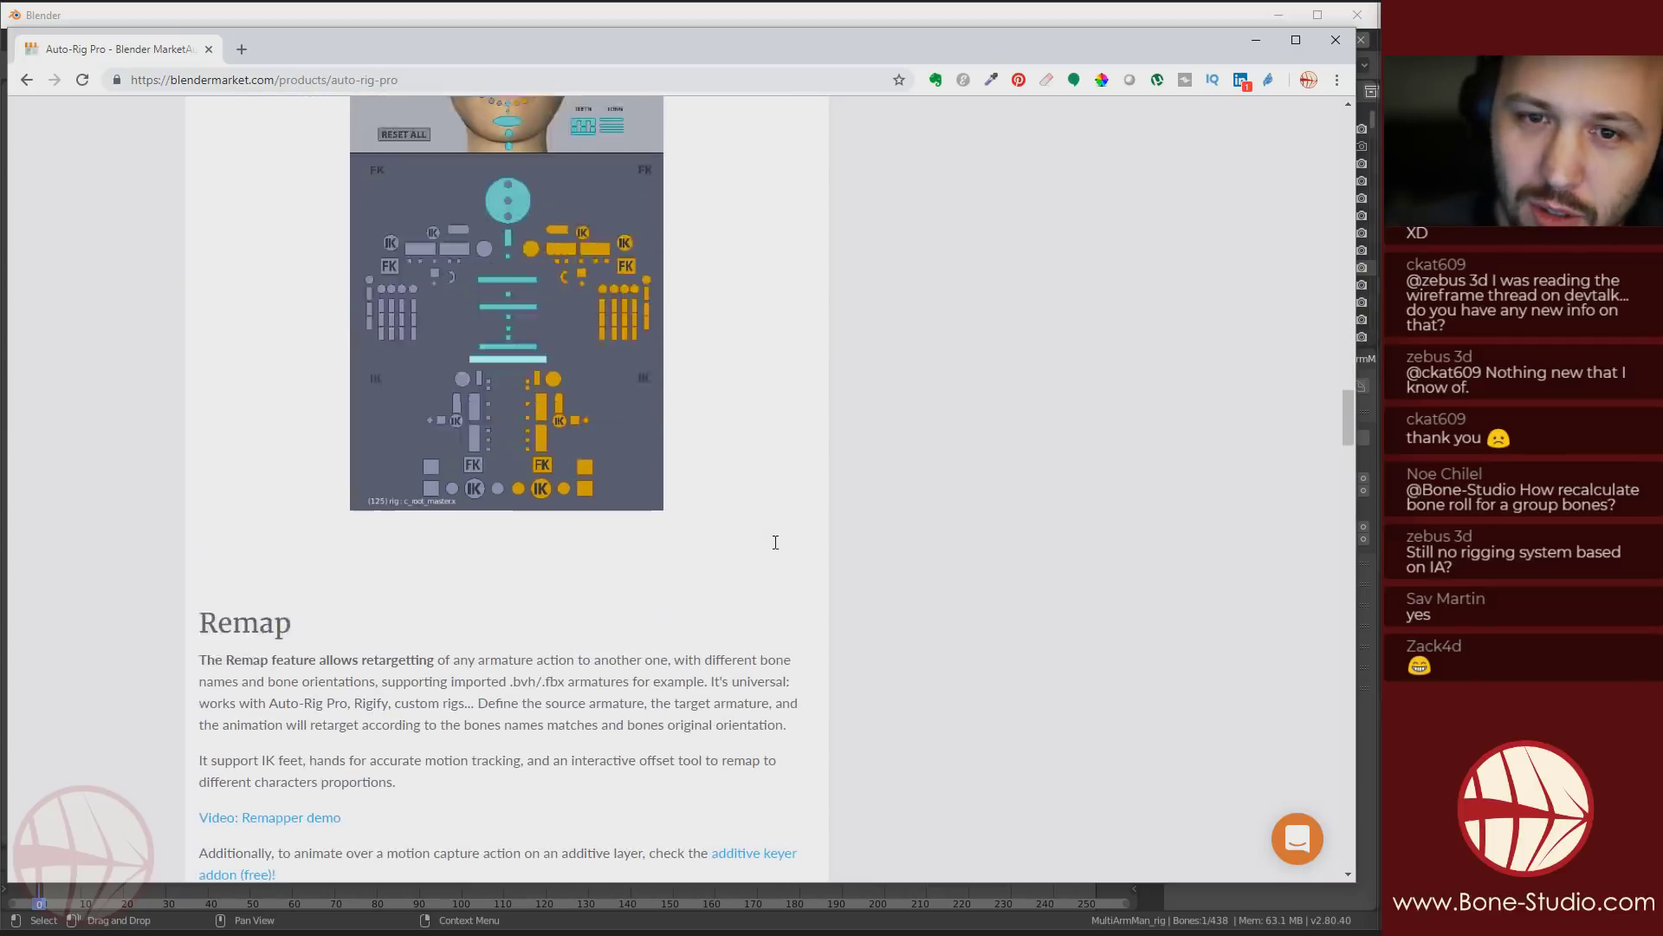
pyautogui.scroll(6, 788, 512)
pyautogui.scroll(-13, 539, 653)
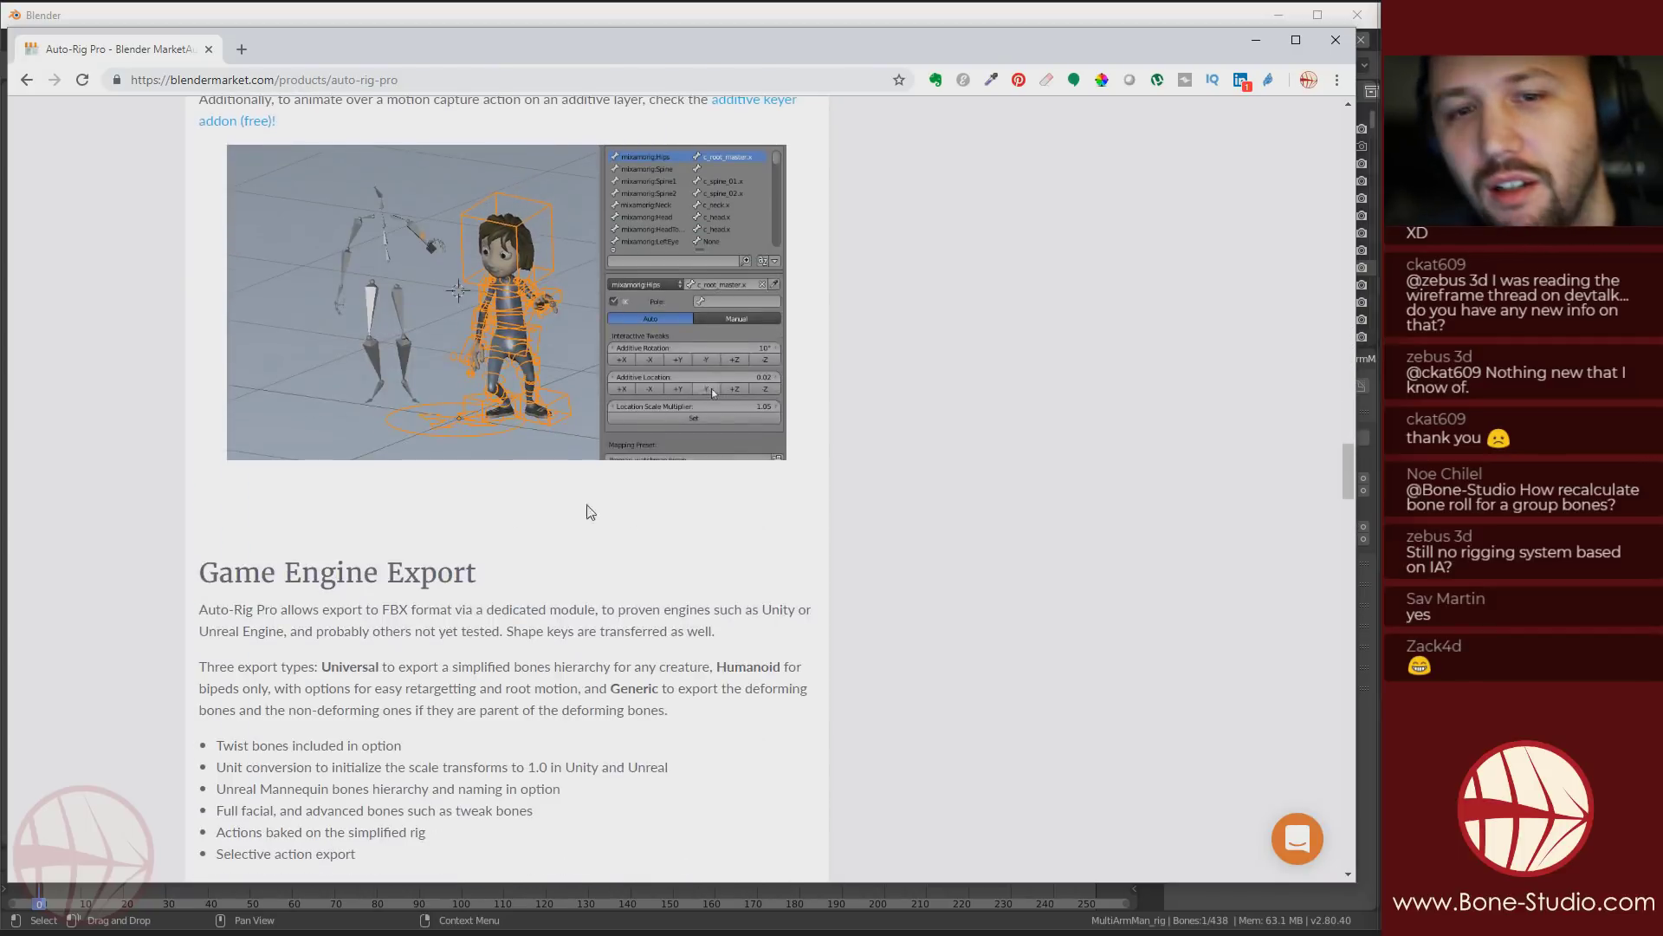
# Read the Auto-Rig Pro page's Game Engine Export and additive pose controller sections and the Tell Me More feature list
pyautogui.scroll(-6, 668, 532)
pyautogui.scroll(-3, 780, 495)
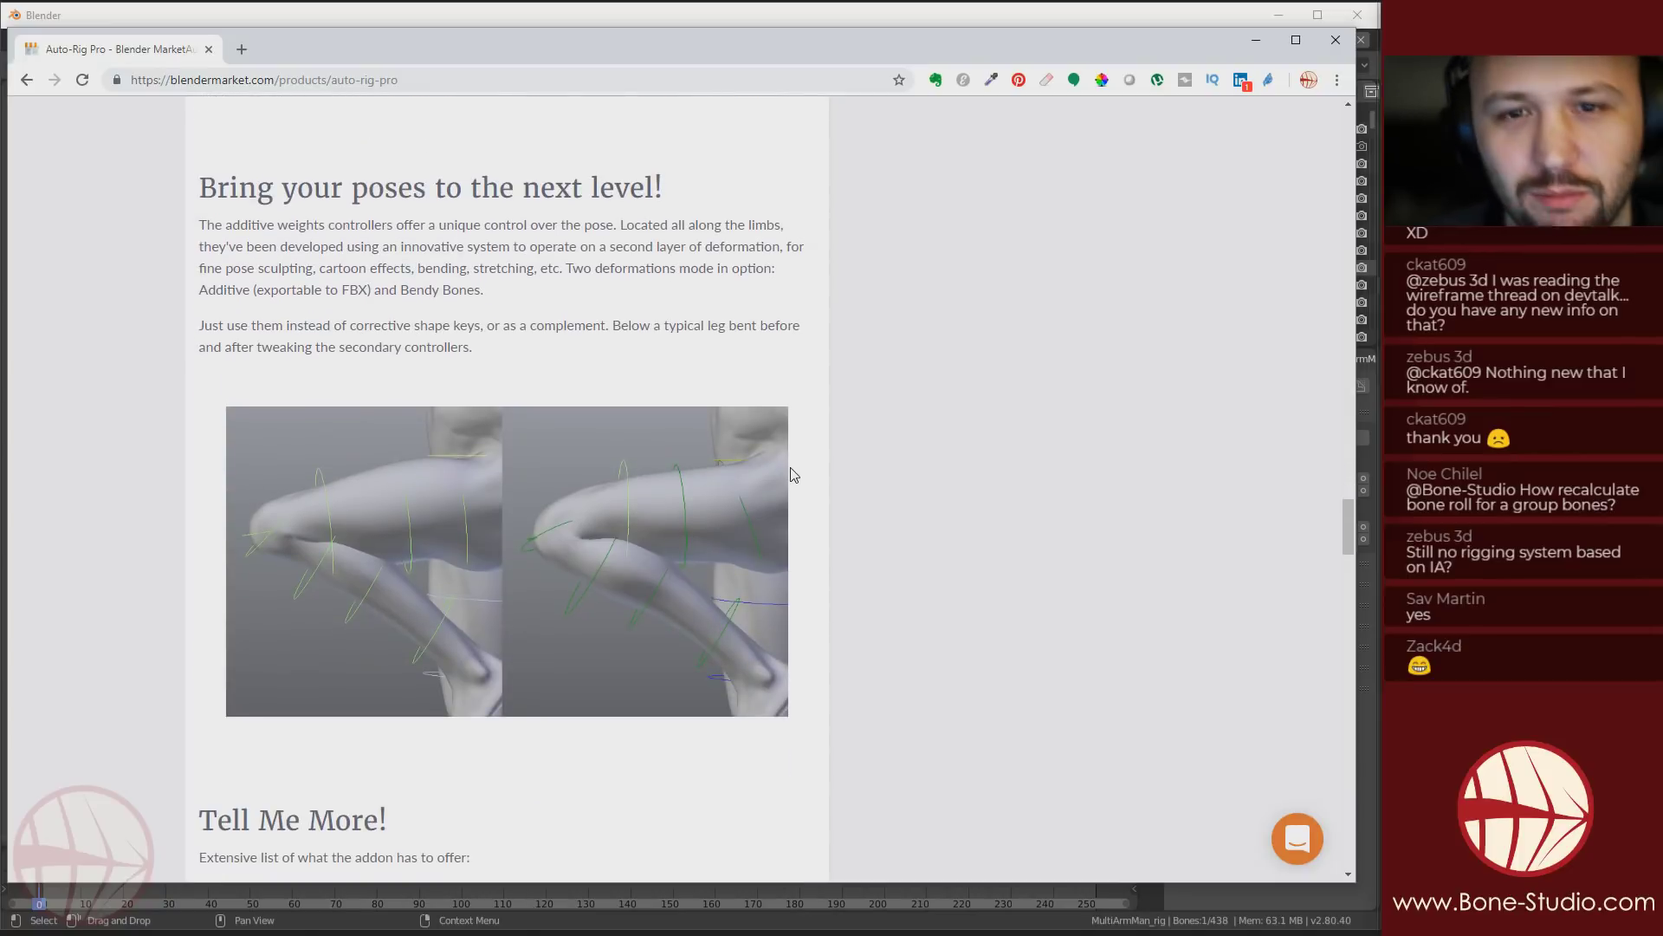
pyautogui.scroll(-4, 813, 478)
pyautogui.scroll(4, 809, 482)
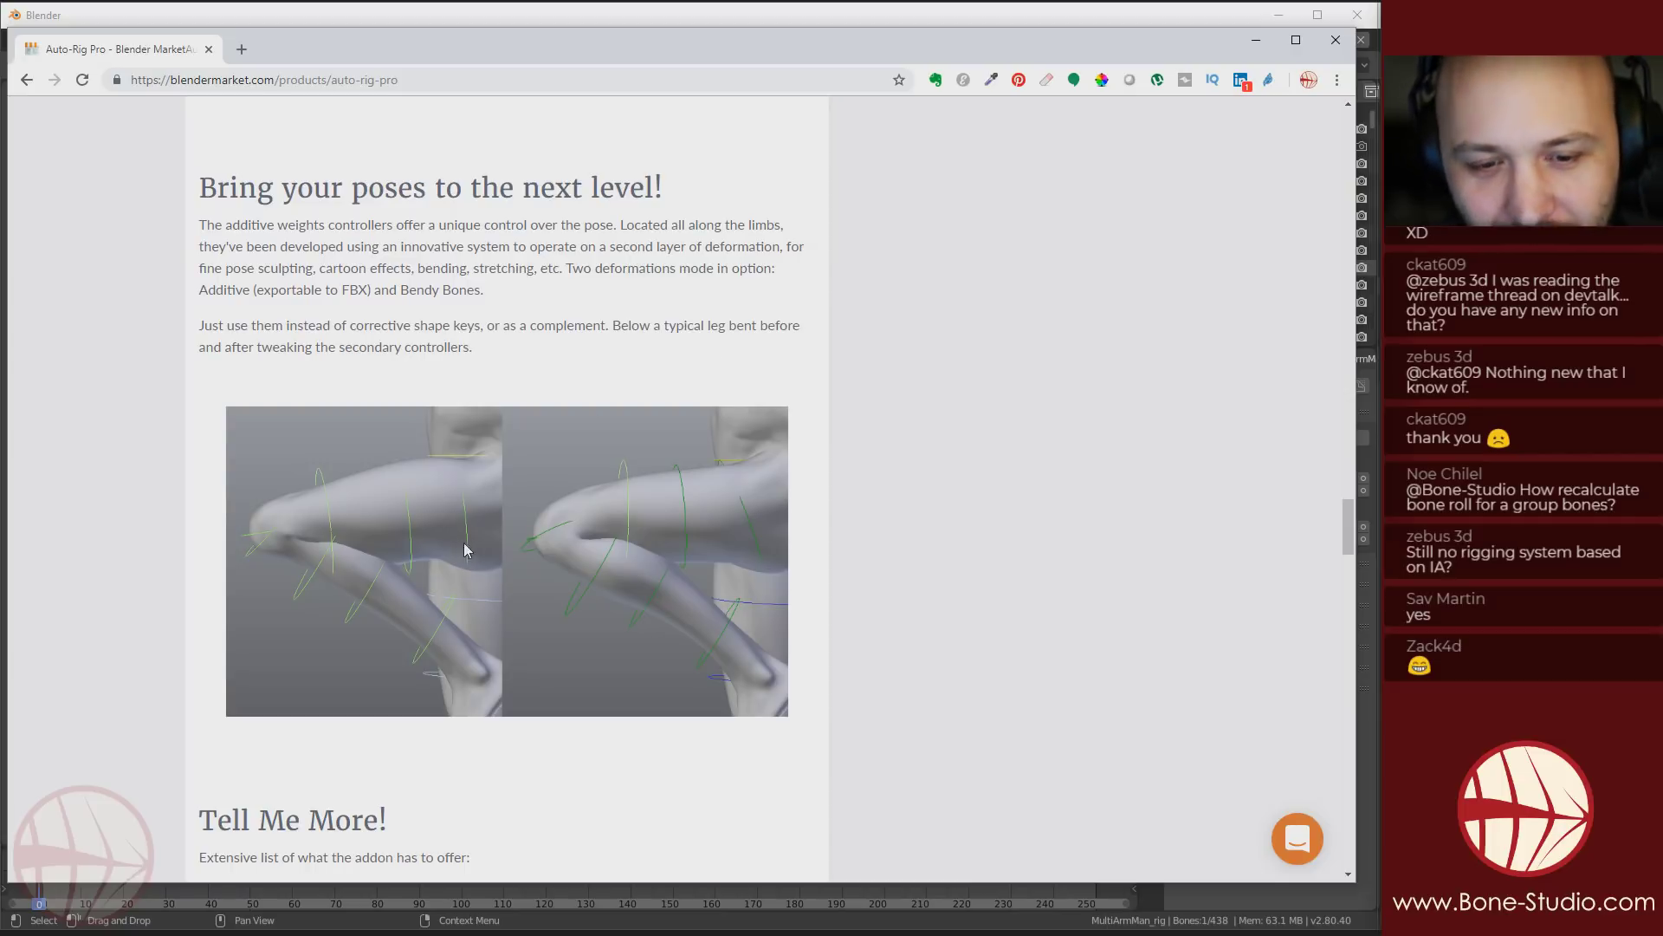
pyautogui.scroll(-4, 595, 575)
pyautogui.scroll(-6, 543, 543)
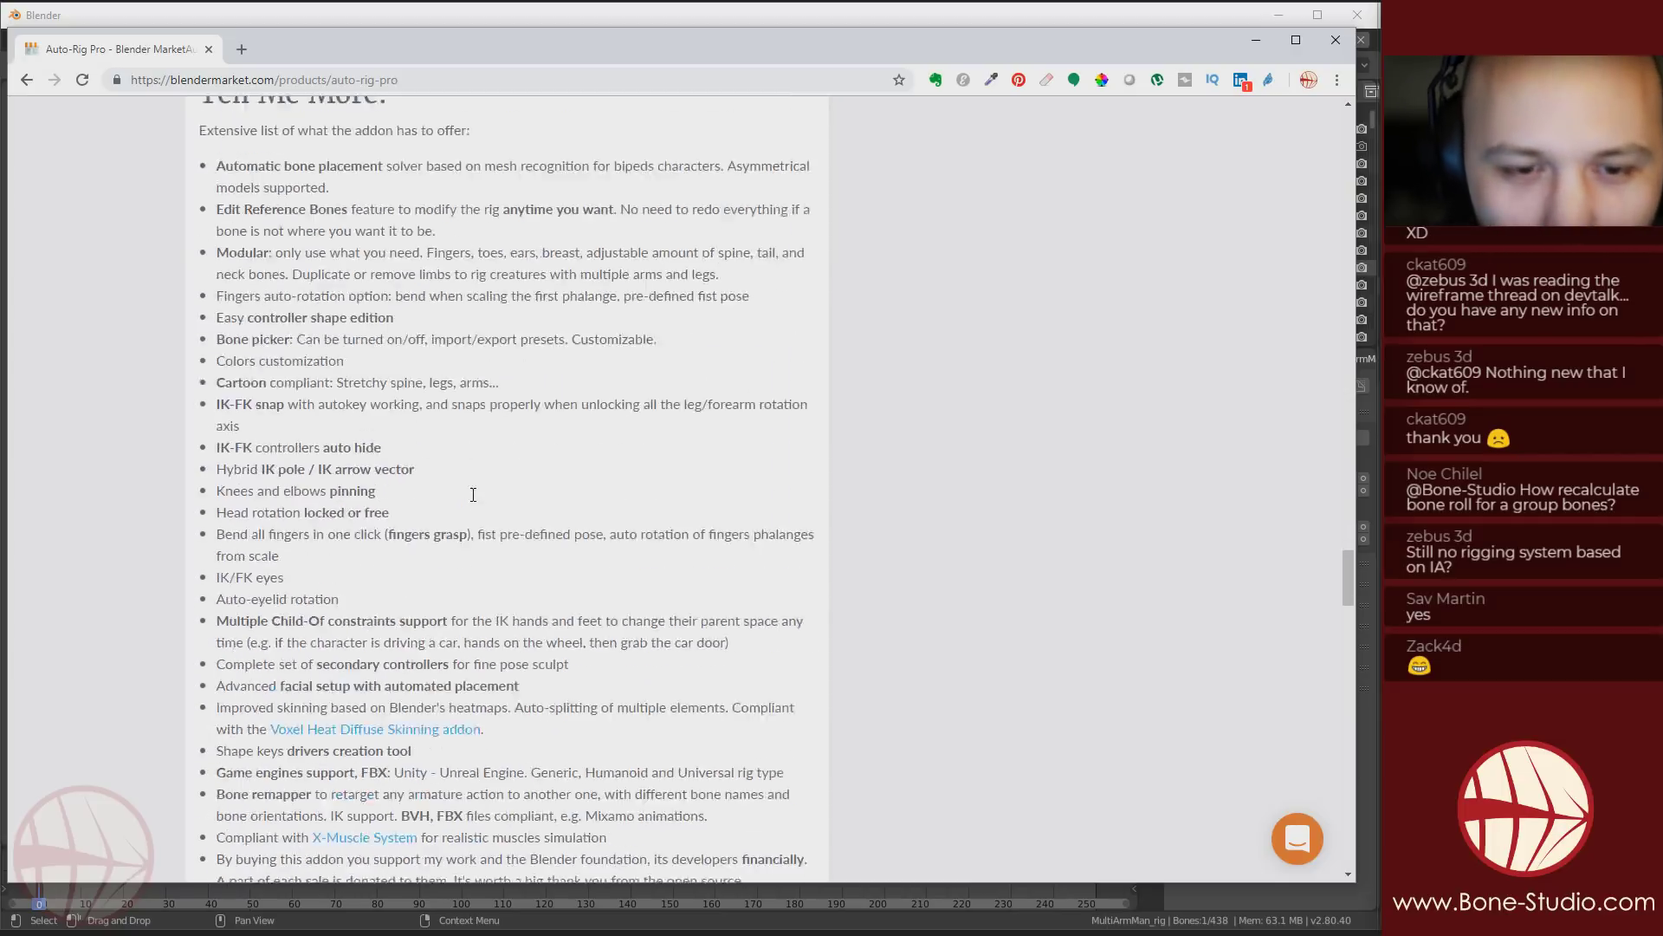
pyautogui.scroll(4, 459, 532)
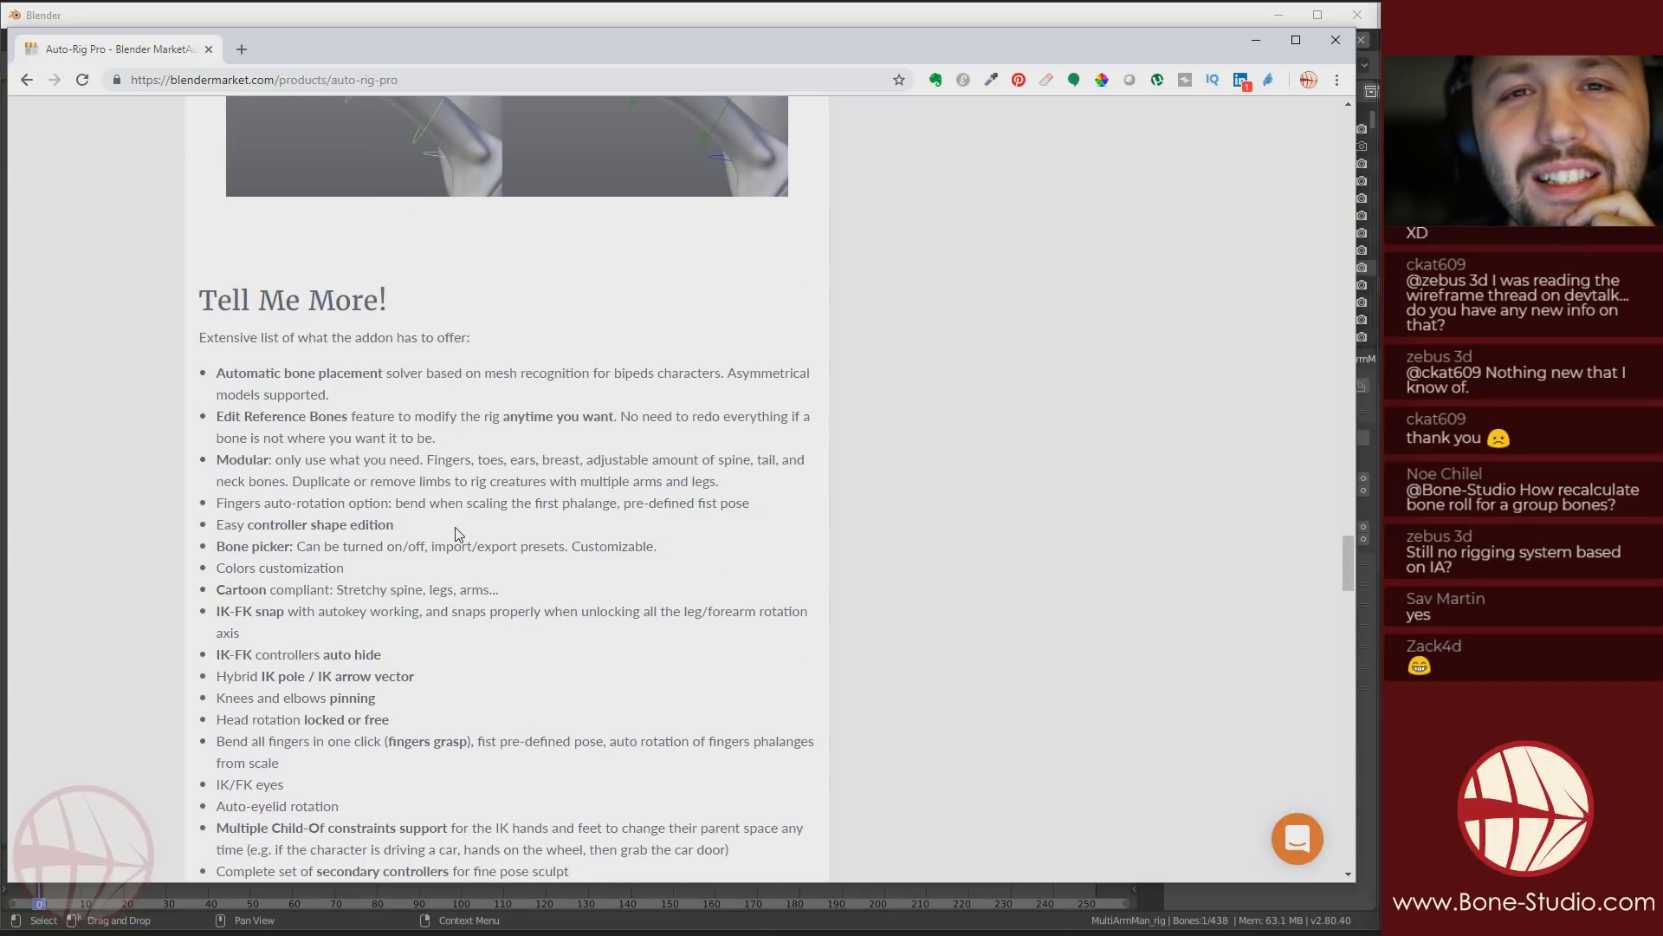
# Switch to the Blender window with Juan_Clean.blend, bring the whole character into view and show the sidebar's View settings
pyautogui.hotkey('alt', 'Tab')
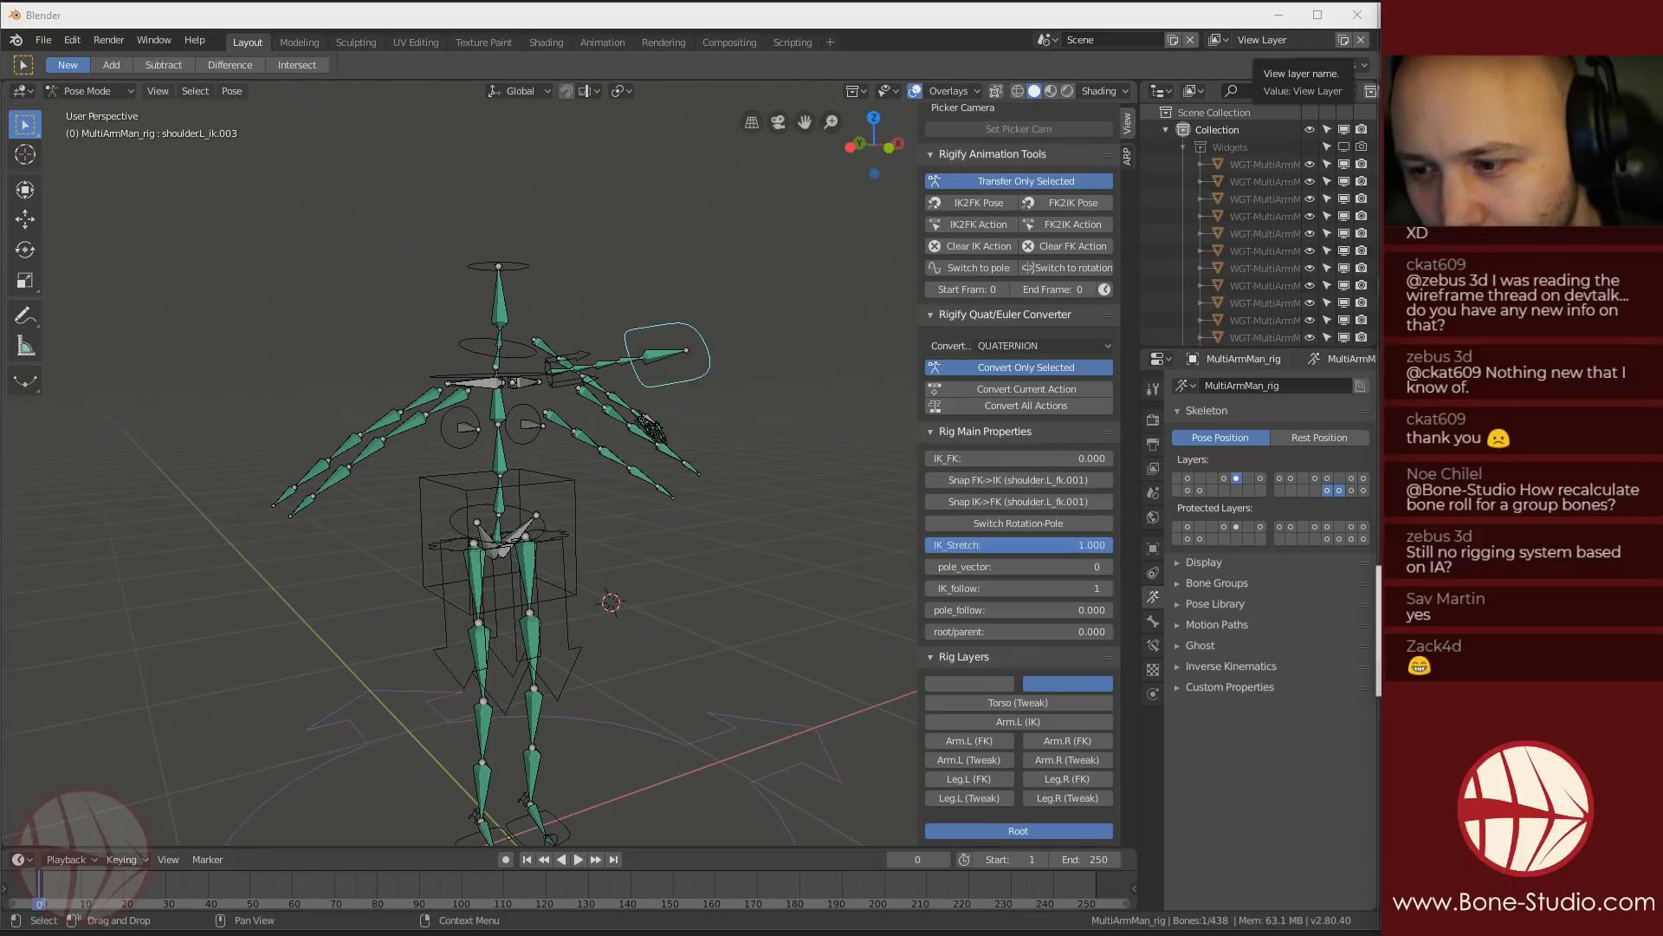
pyautogui.hotkey('alt', 'Tab')
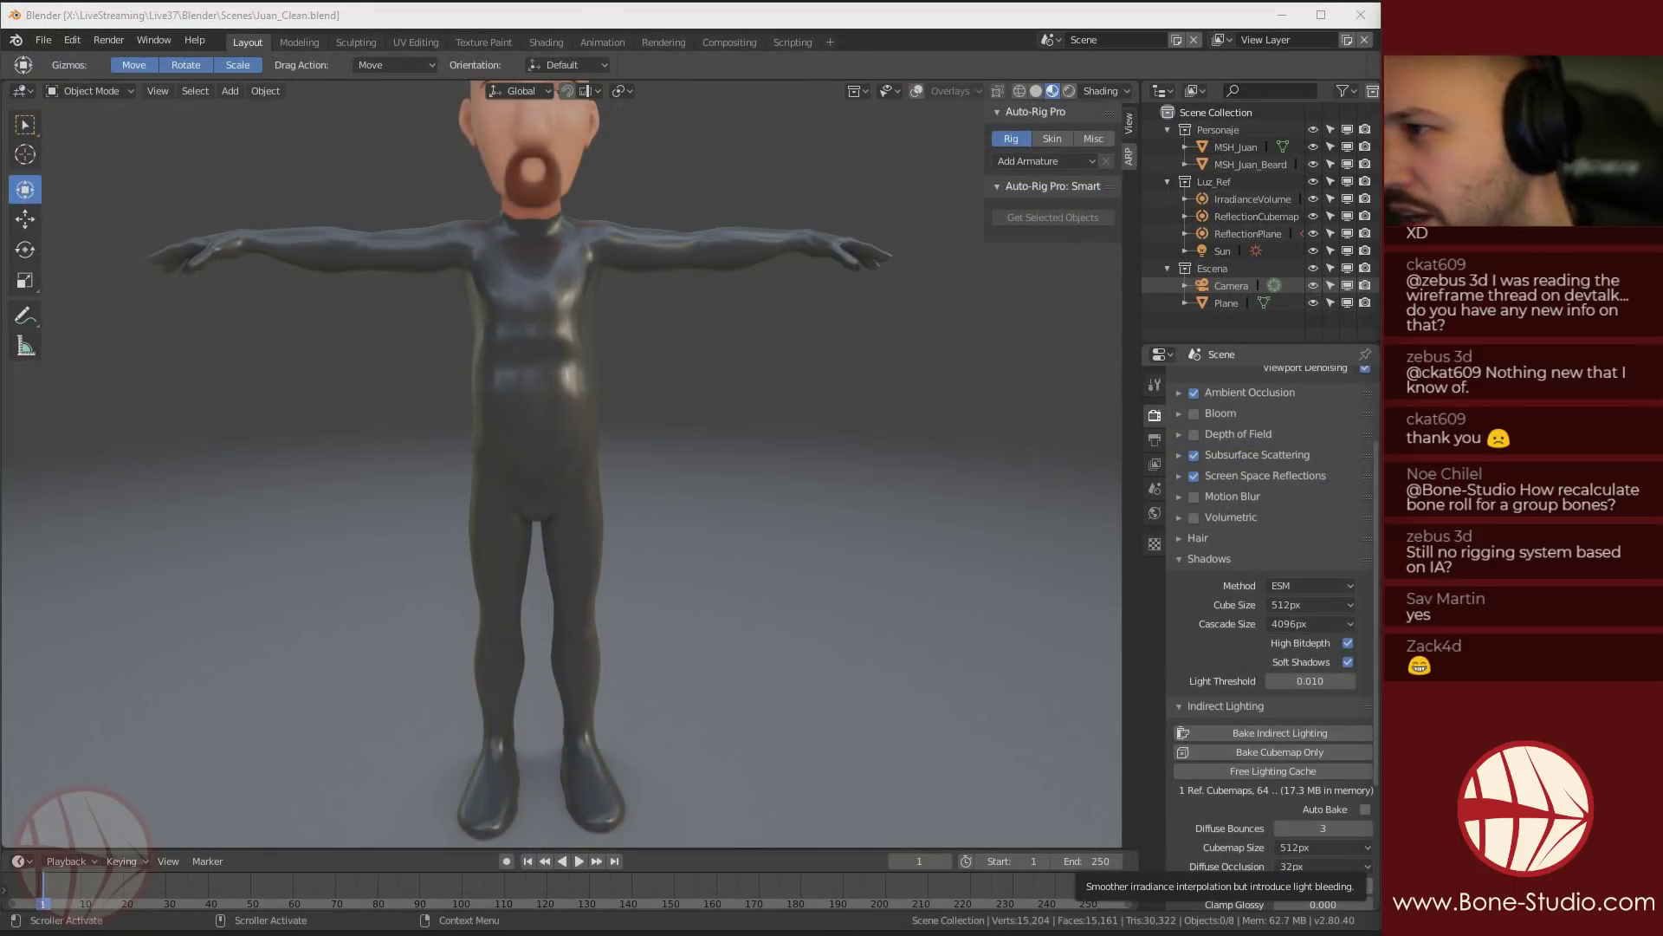
pyautogui.scroll(-2, 585, 473)
pyautogui.moveTo(572, 338); pyautogui.dragTo(591, 424, button='middle')
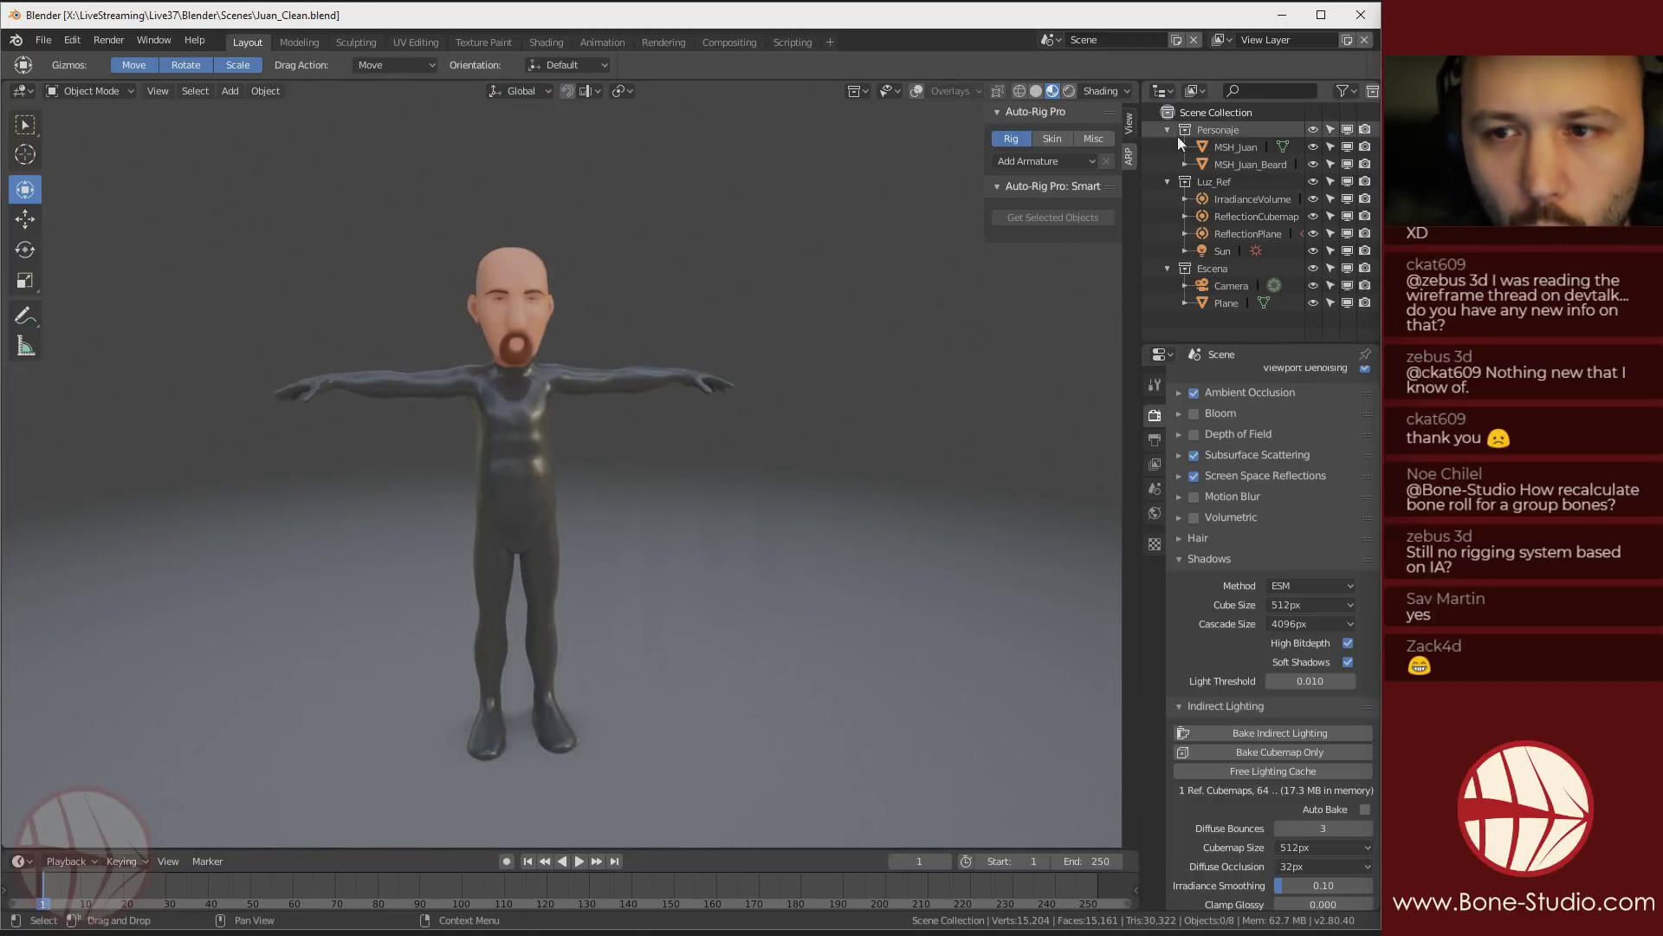
pyautogui.click(1131, 124)
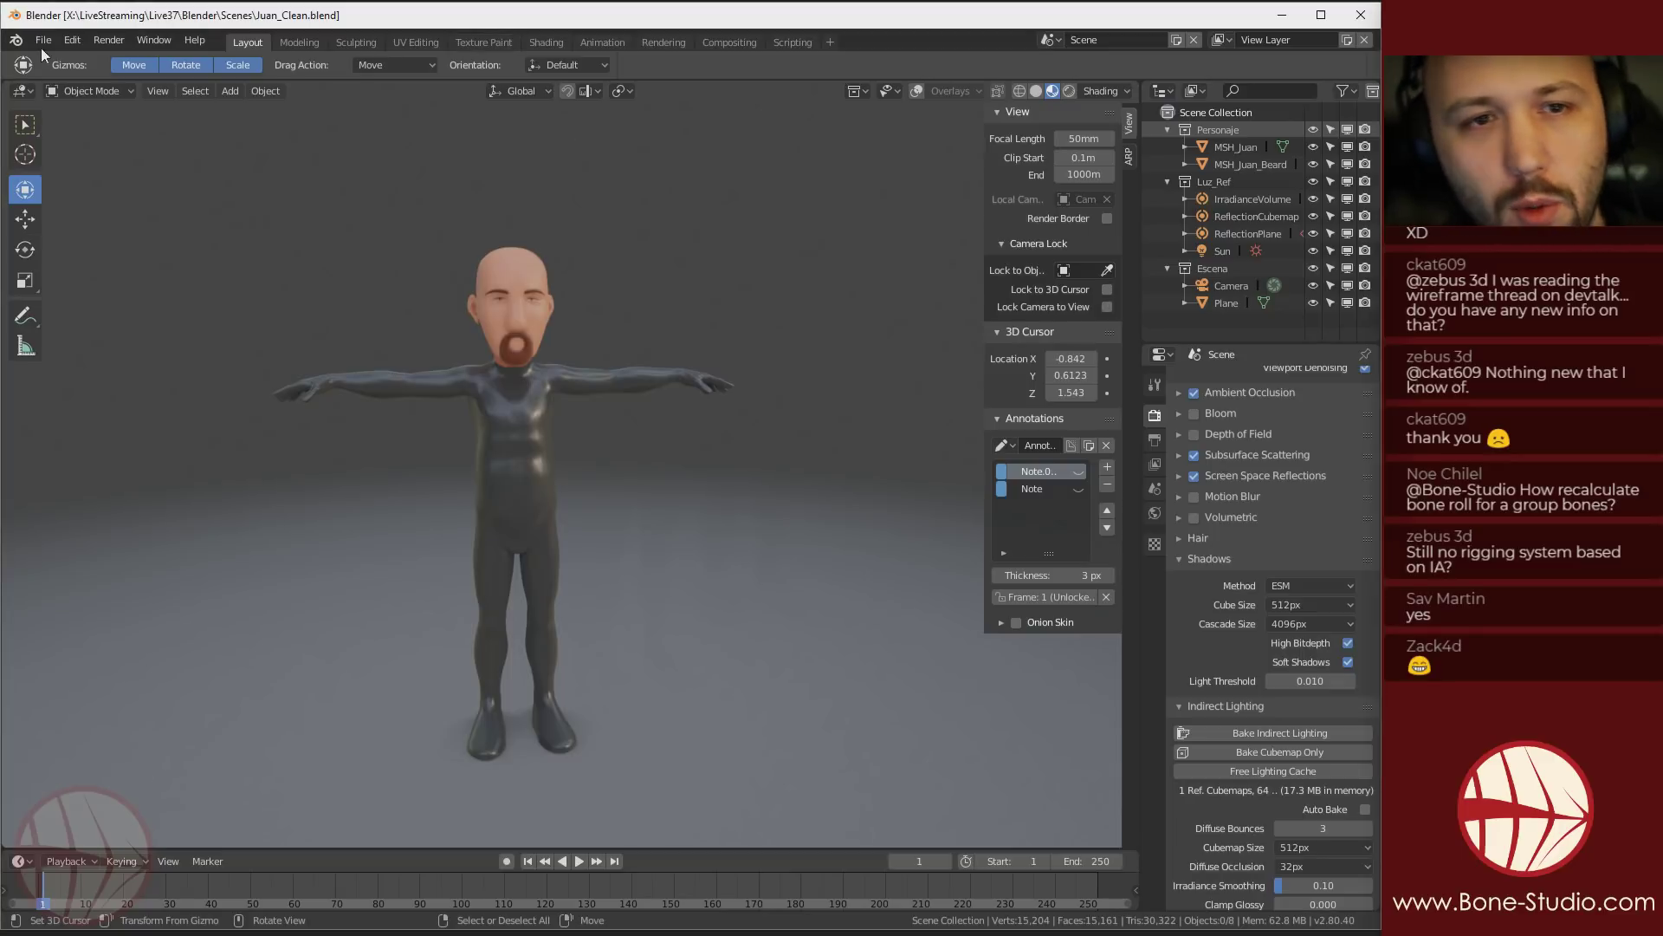
# Open the add-on preferences and move and widen the Preferences window over the viewport
pyautogui.click(73, 42)
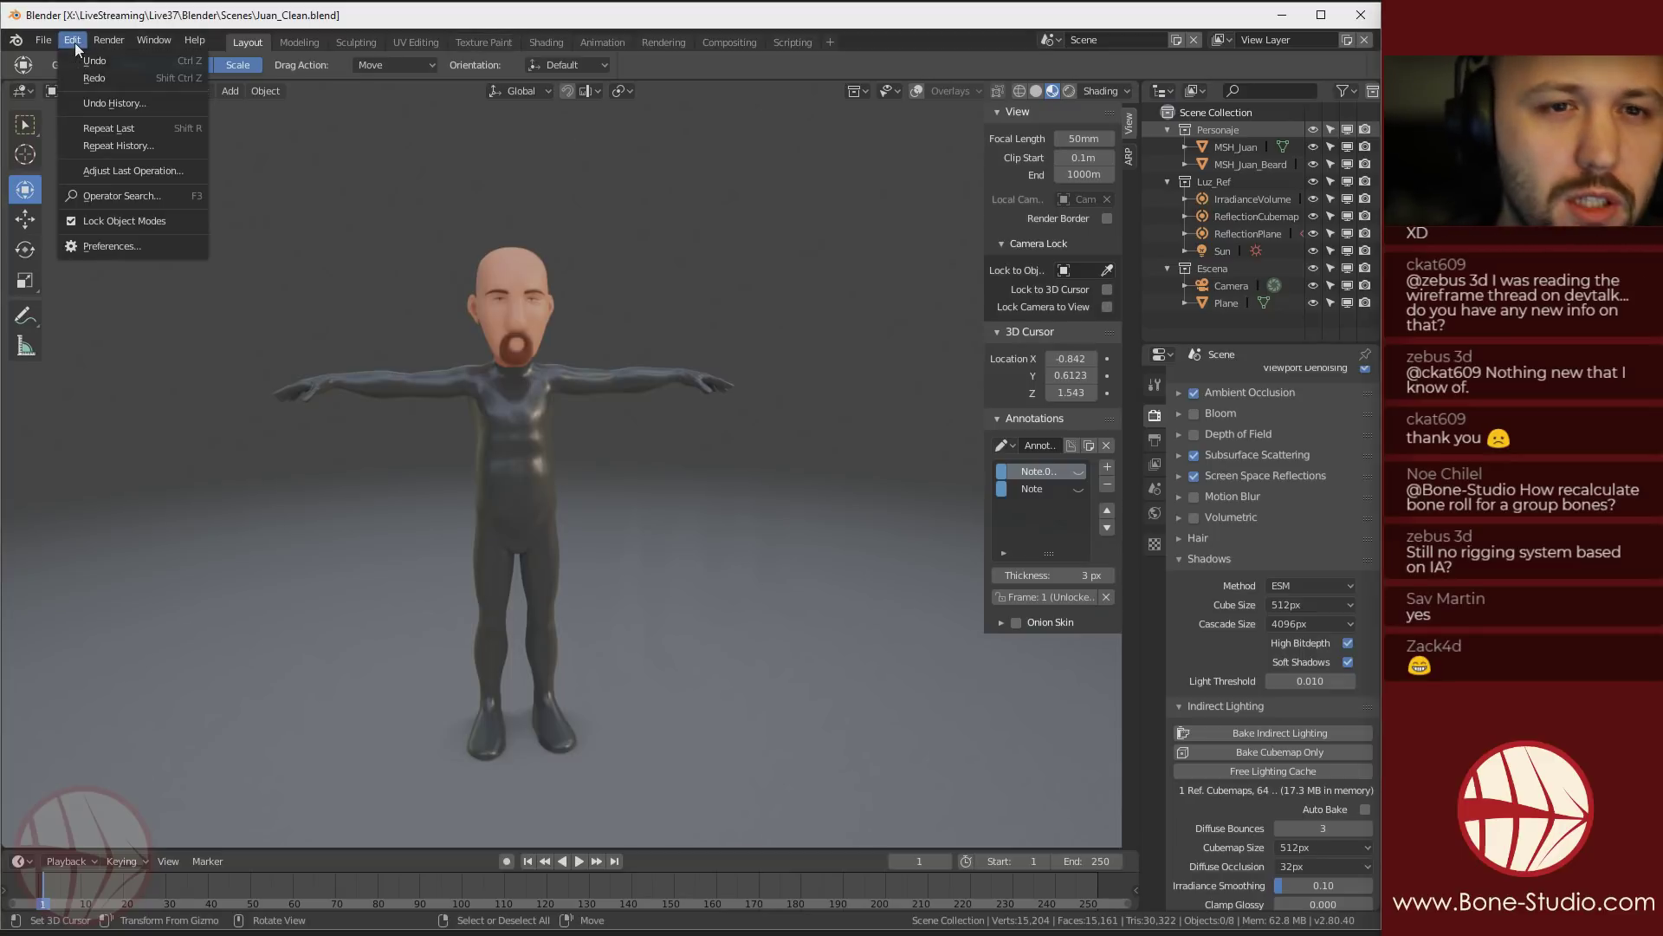
pyautogui.click(128, 247)
pyautogui.moveTo(286, 49); pyautogui.dragTo(458, 183)
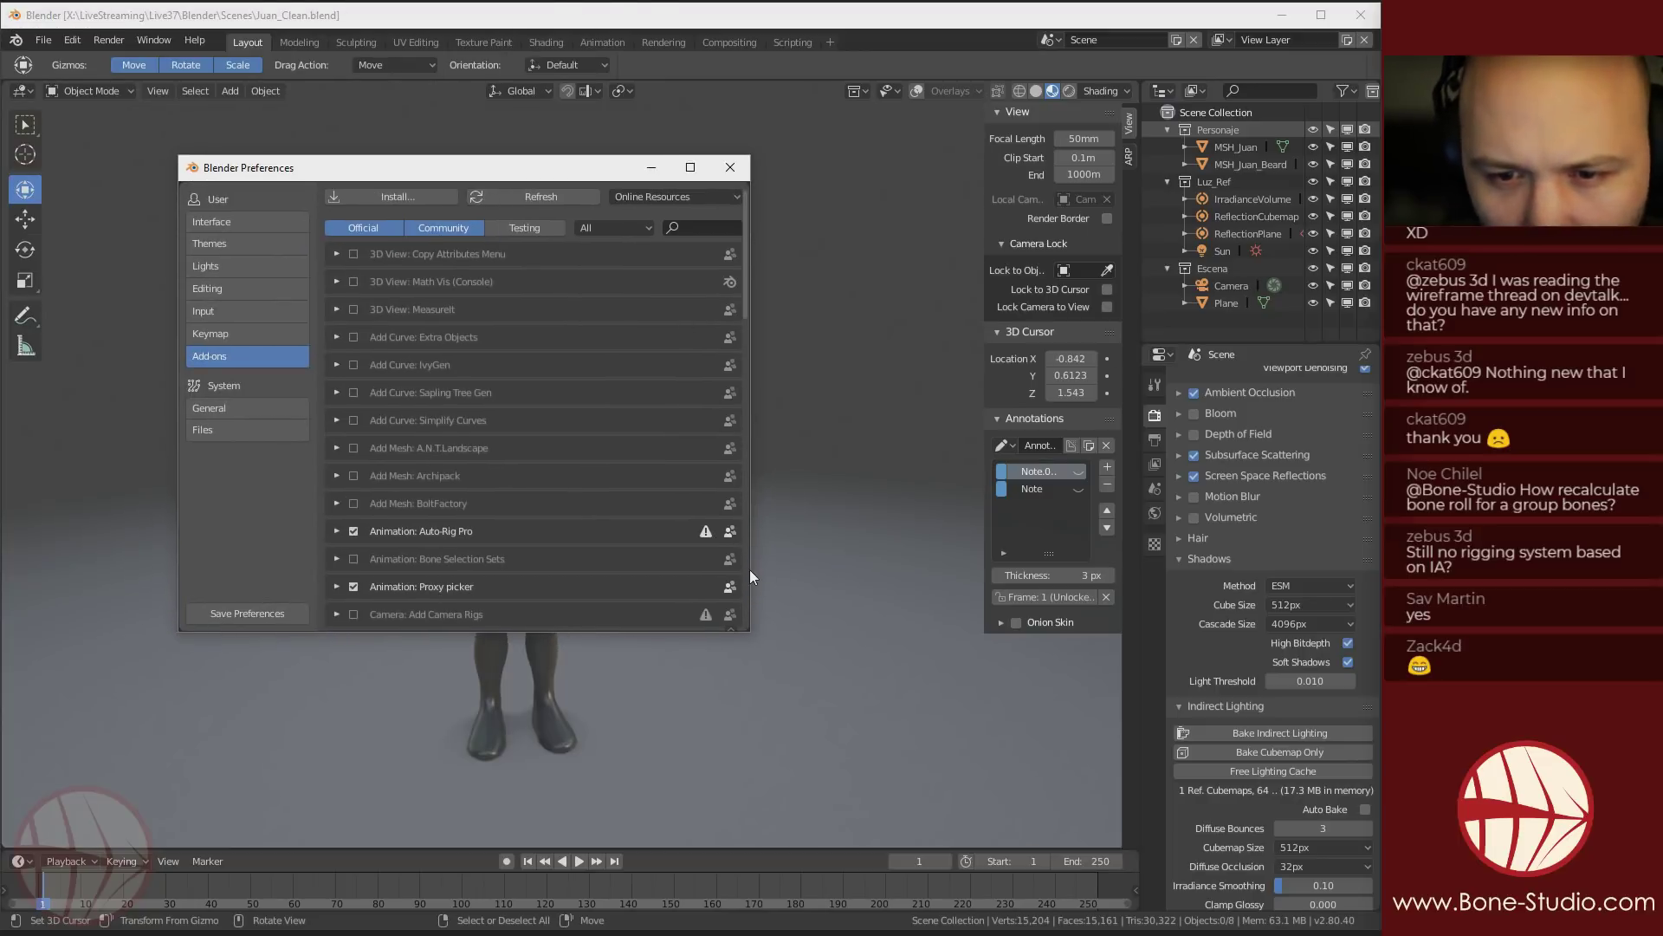
pyautogui.moveTo(752, 572); pyautogui.dragTo(1134, 570)
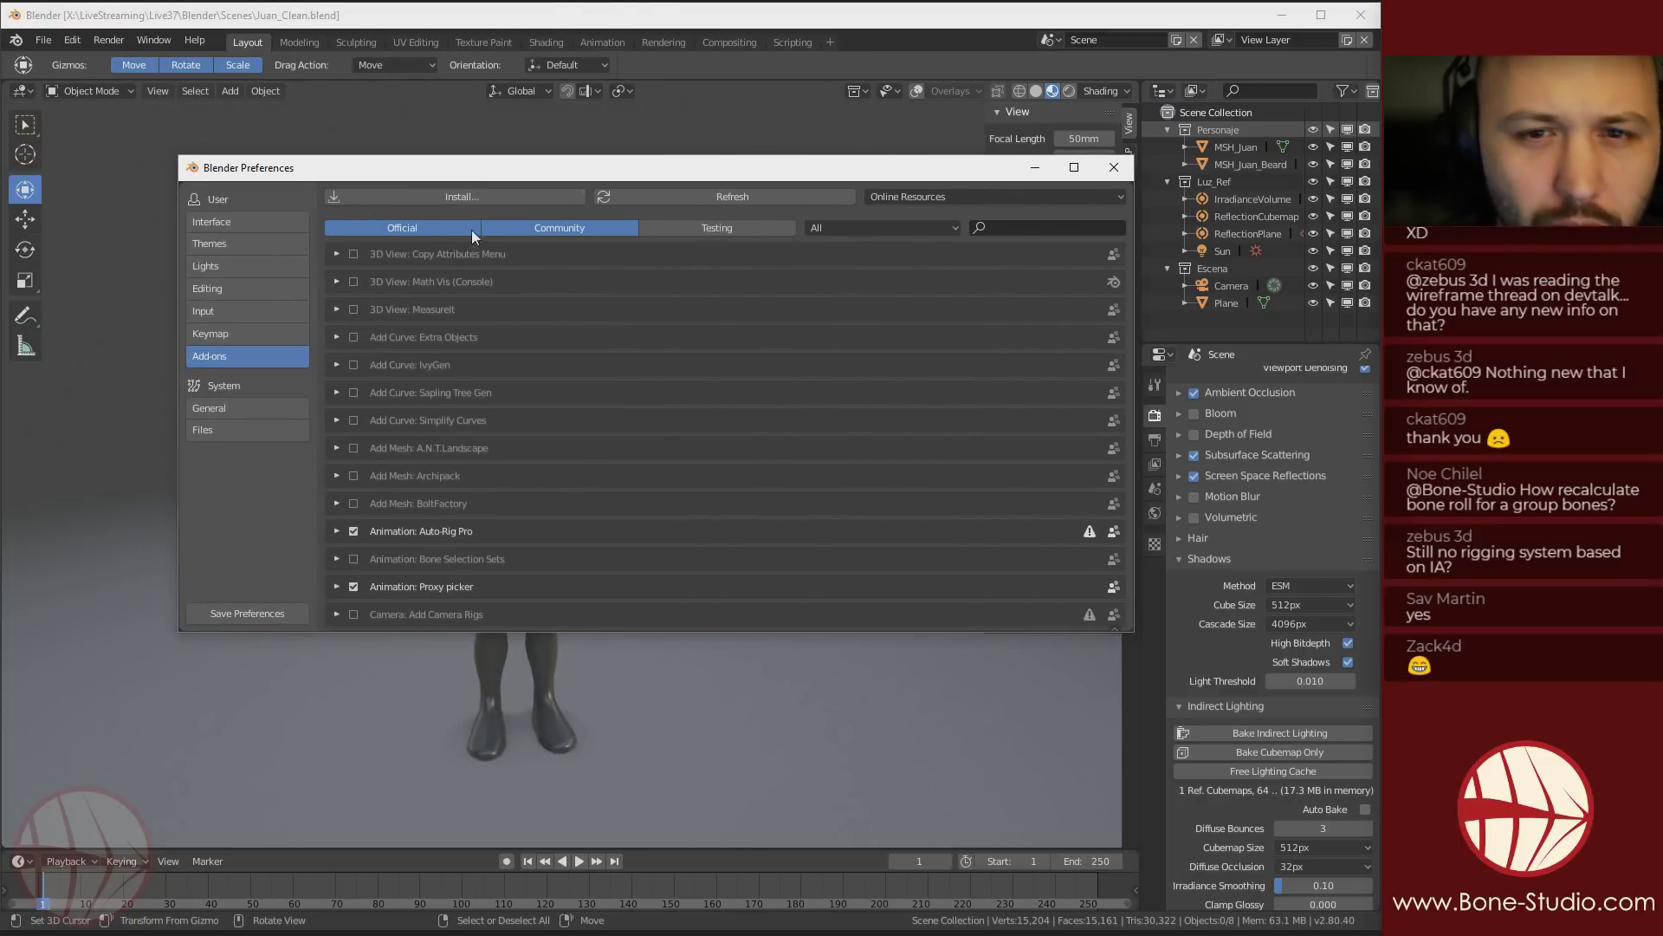
pyautogui.click(424, 200)
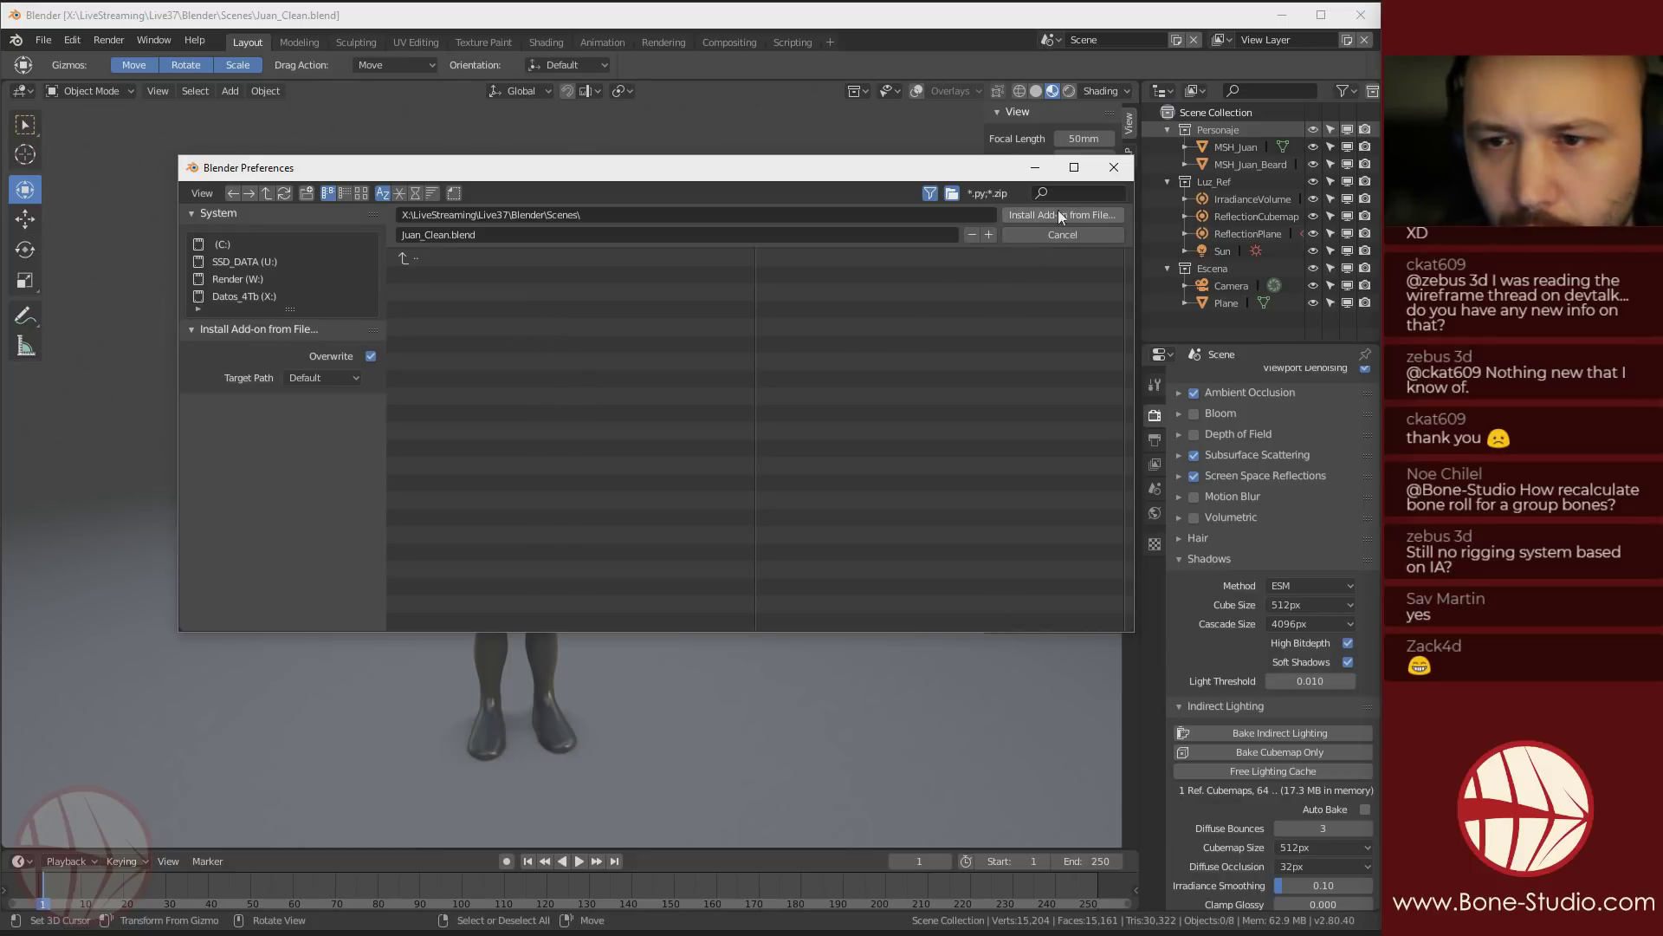
pyautogui.click(1052, 237)
pyautogui.click(954, 200)
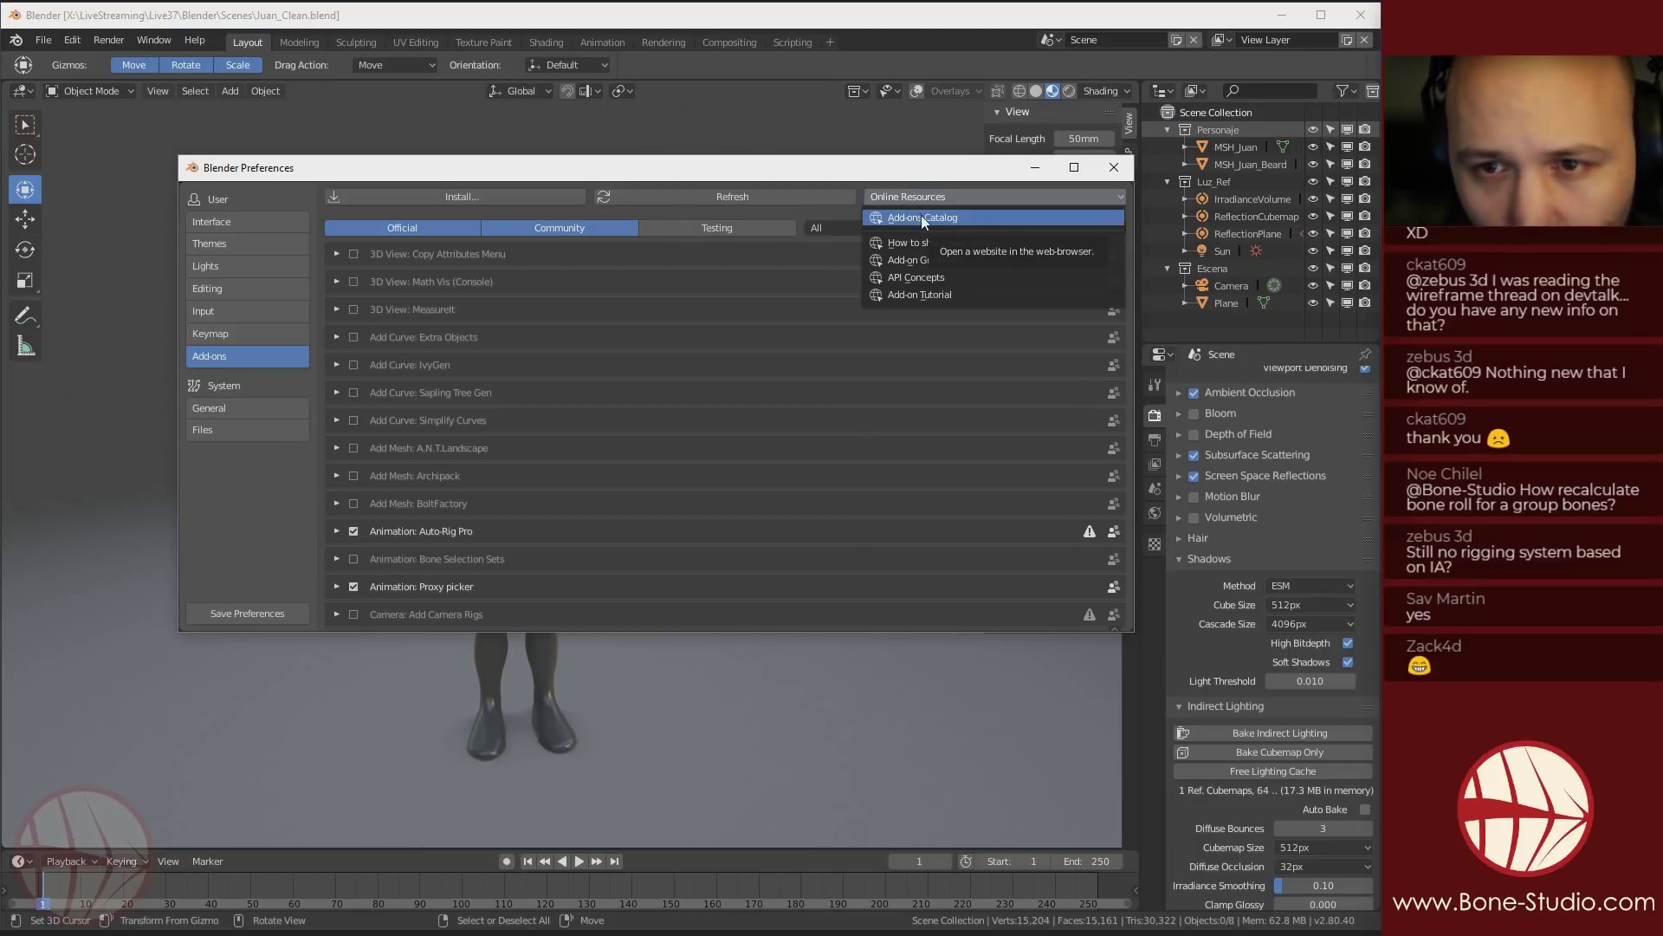
pyautogui.click(838, 149)
pyautogui.hotkey('alt', 'Tab')
# Find the Rigify add-on by searching for "rigify" and disable it
pyautogui.click(1034, 229)
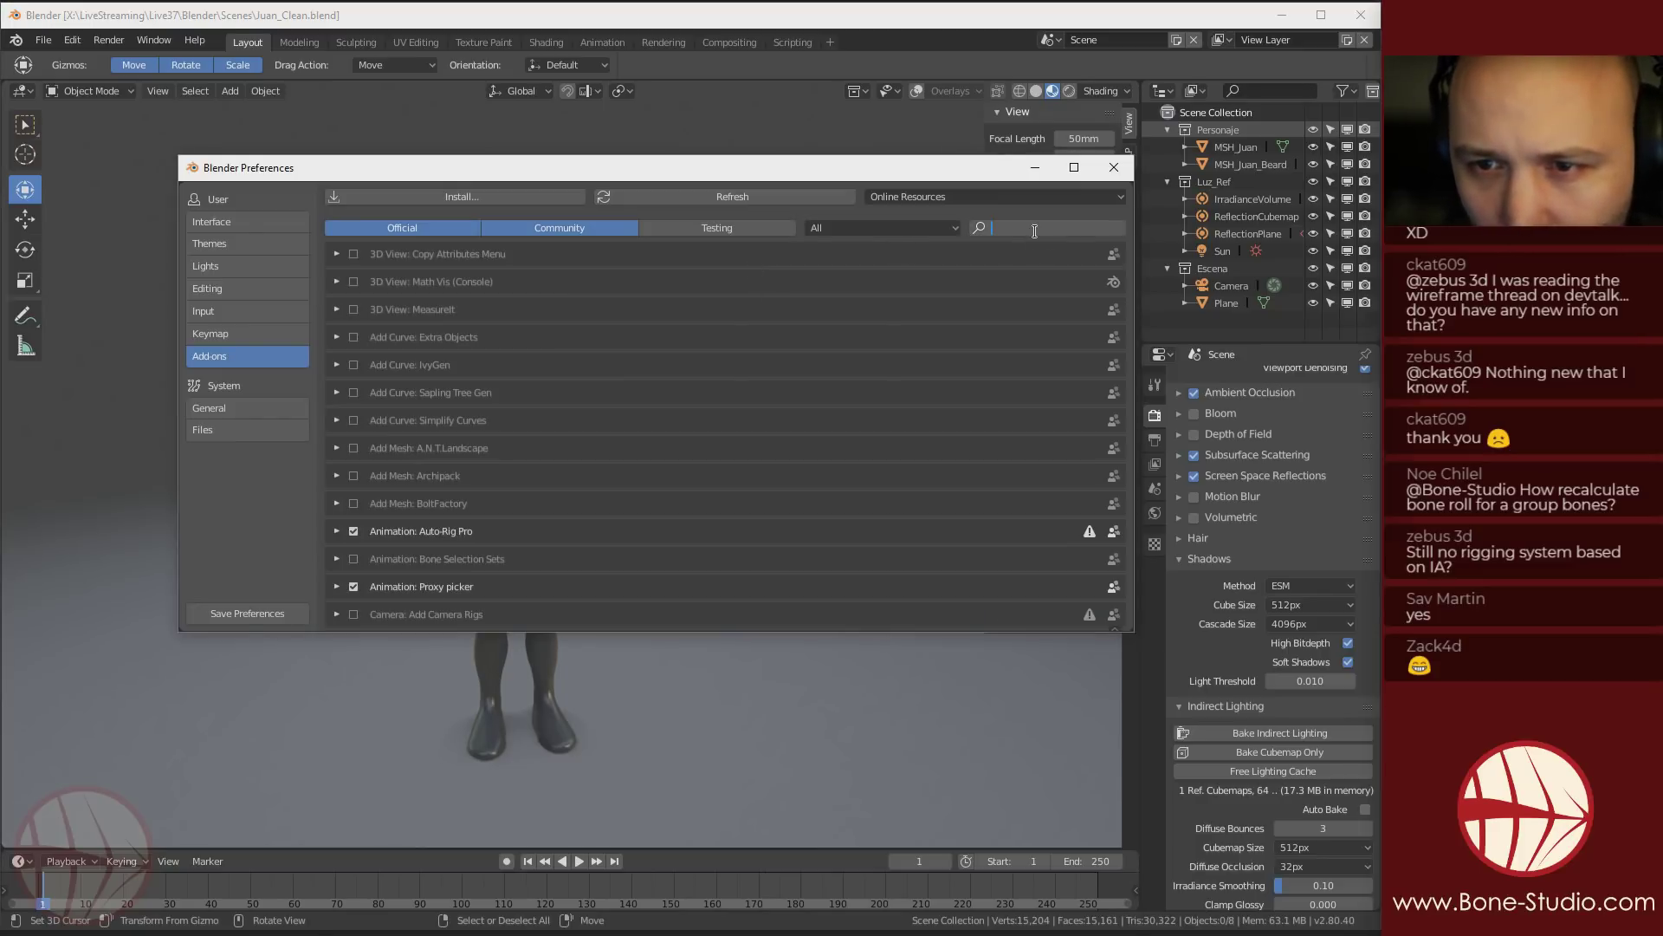
pyautogui.write('rigify')
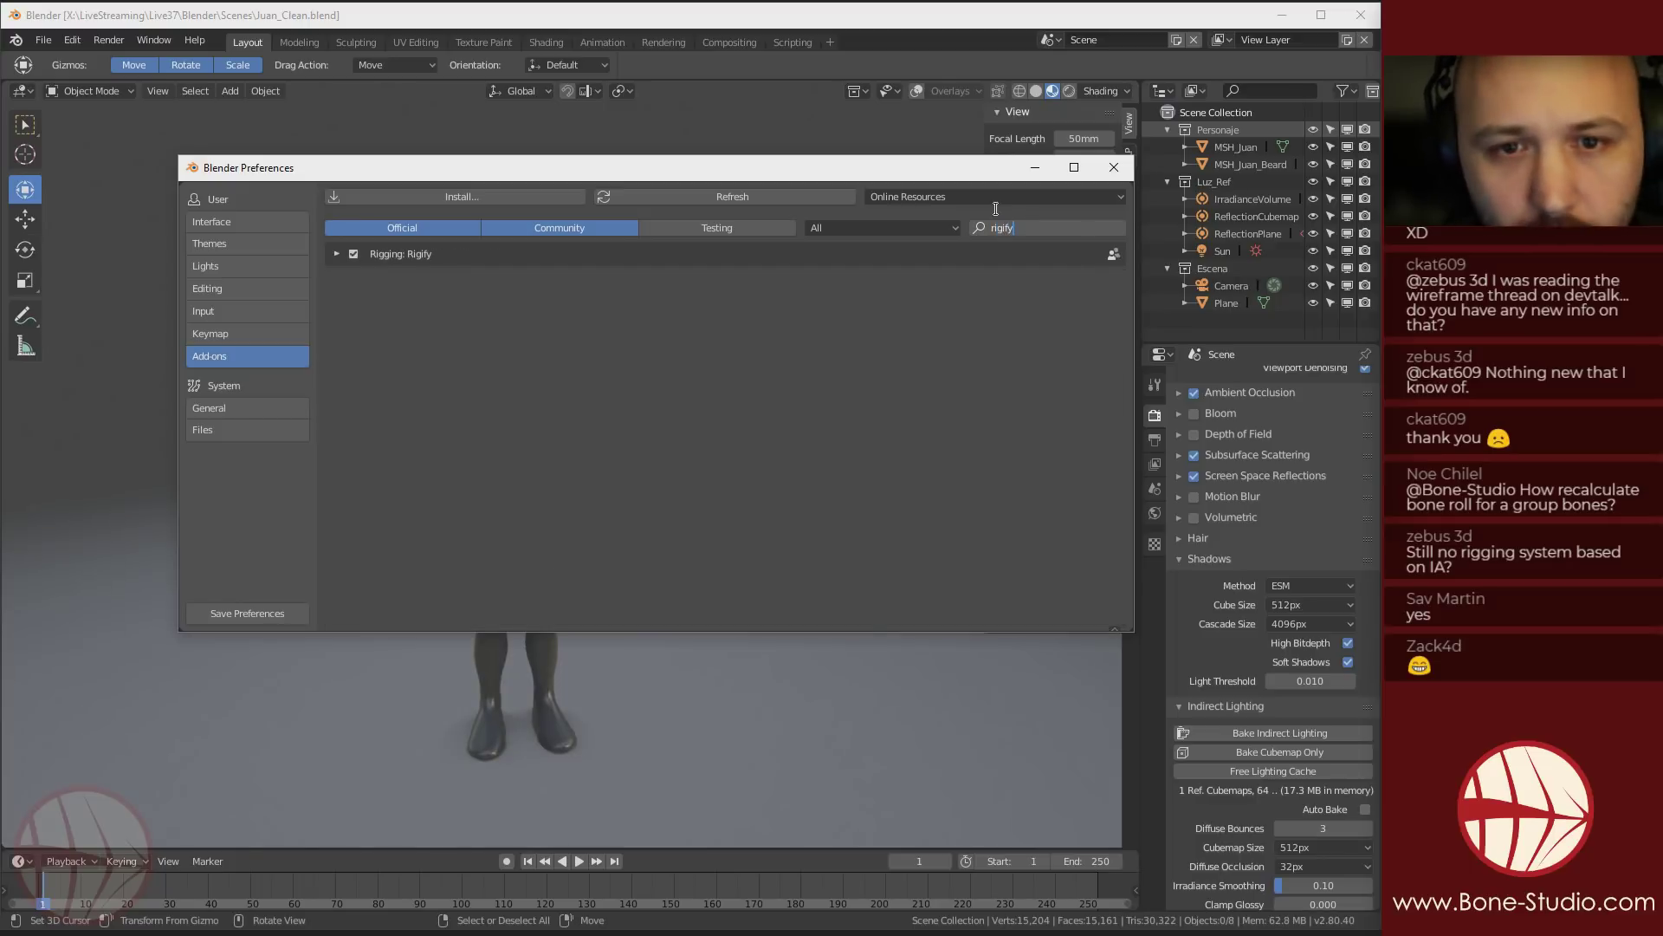
pyautogui.press('Return')
pyautogui.click(354, 254)
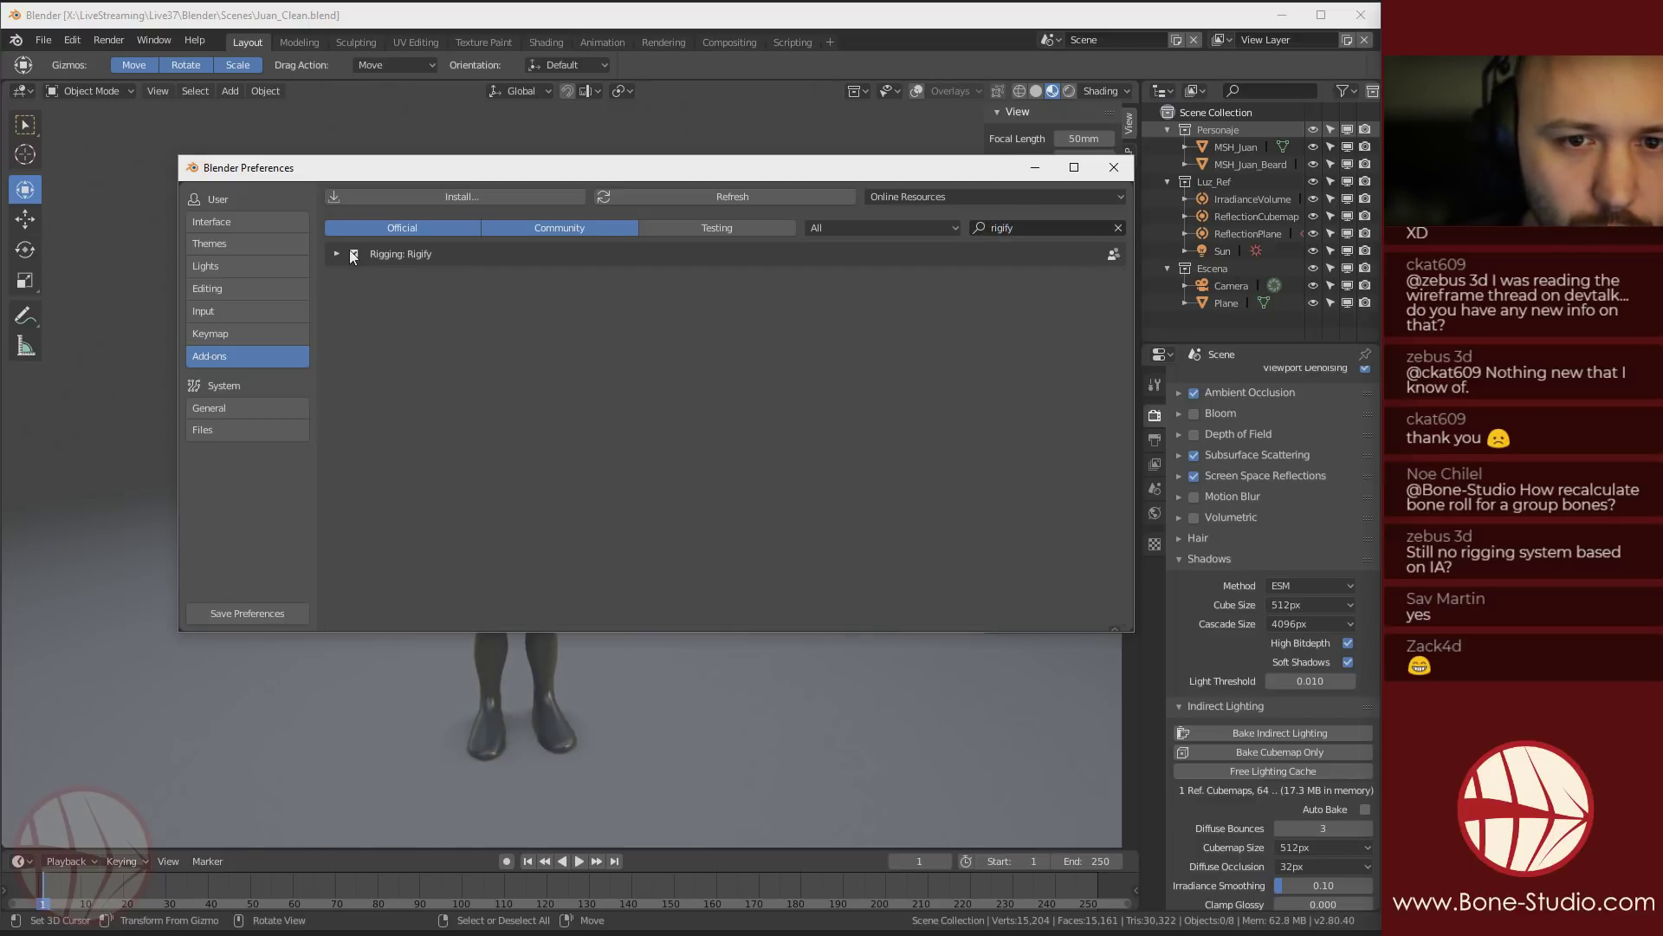
# Search the add-ons for "auto" and expand the details of Animation: Auto-Rig Pro
pyautogui.click(1043, 229)
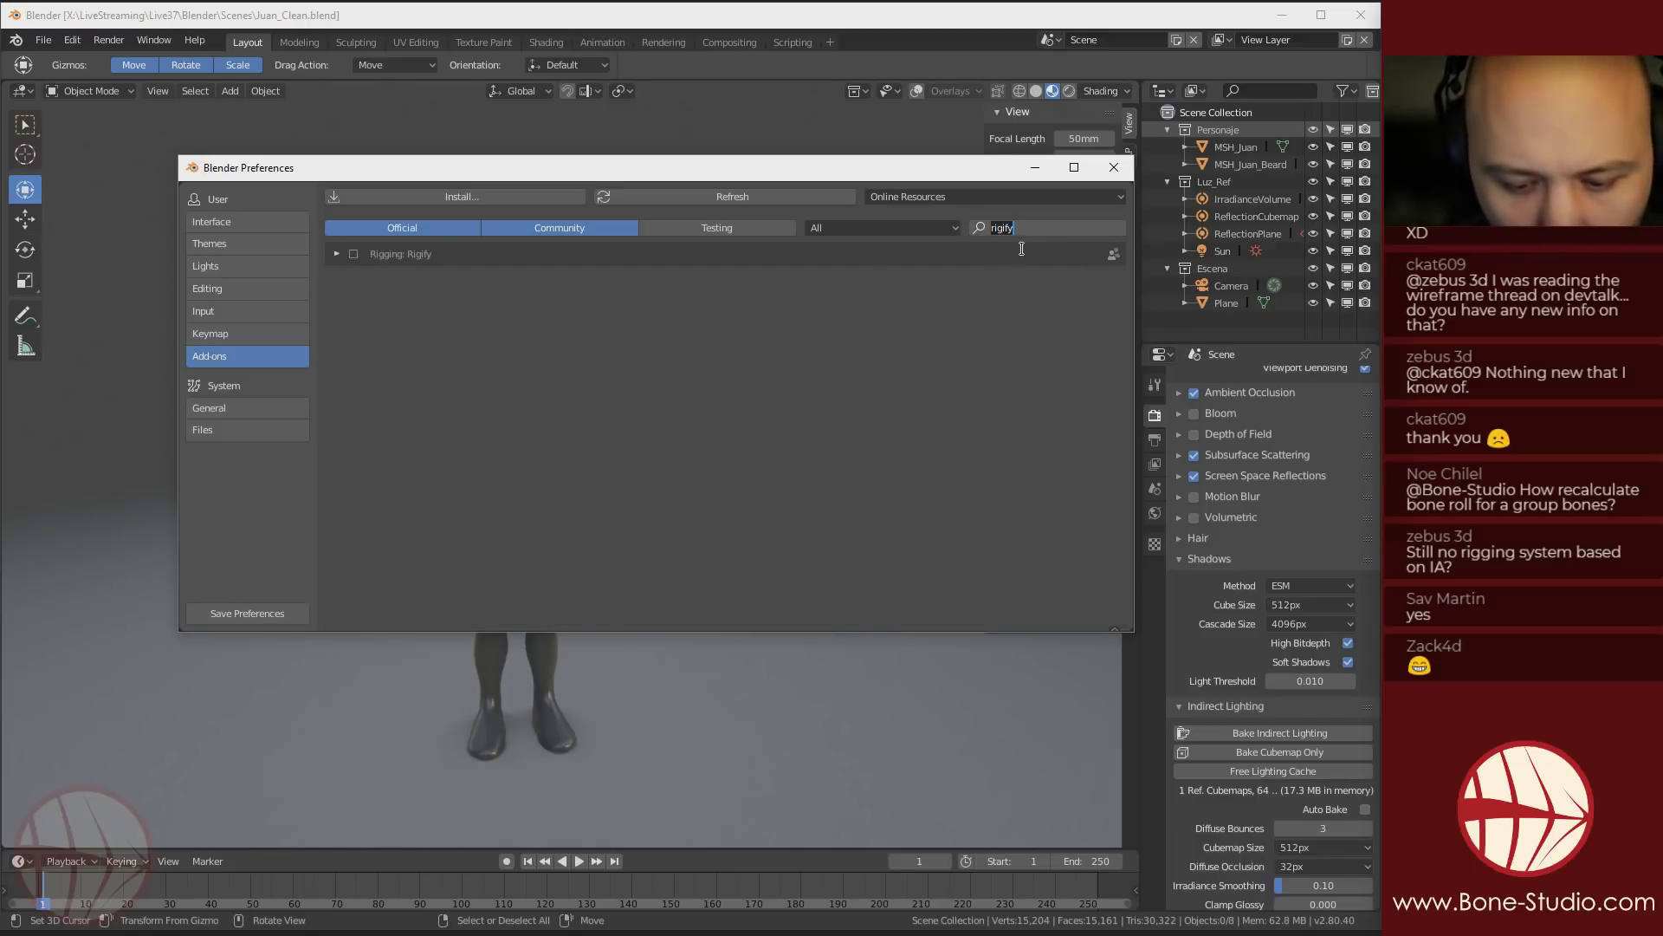
pyautogui.write('auto')
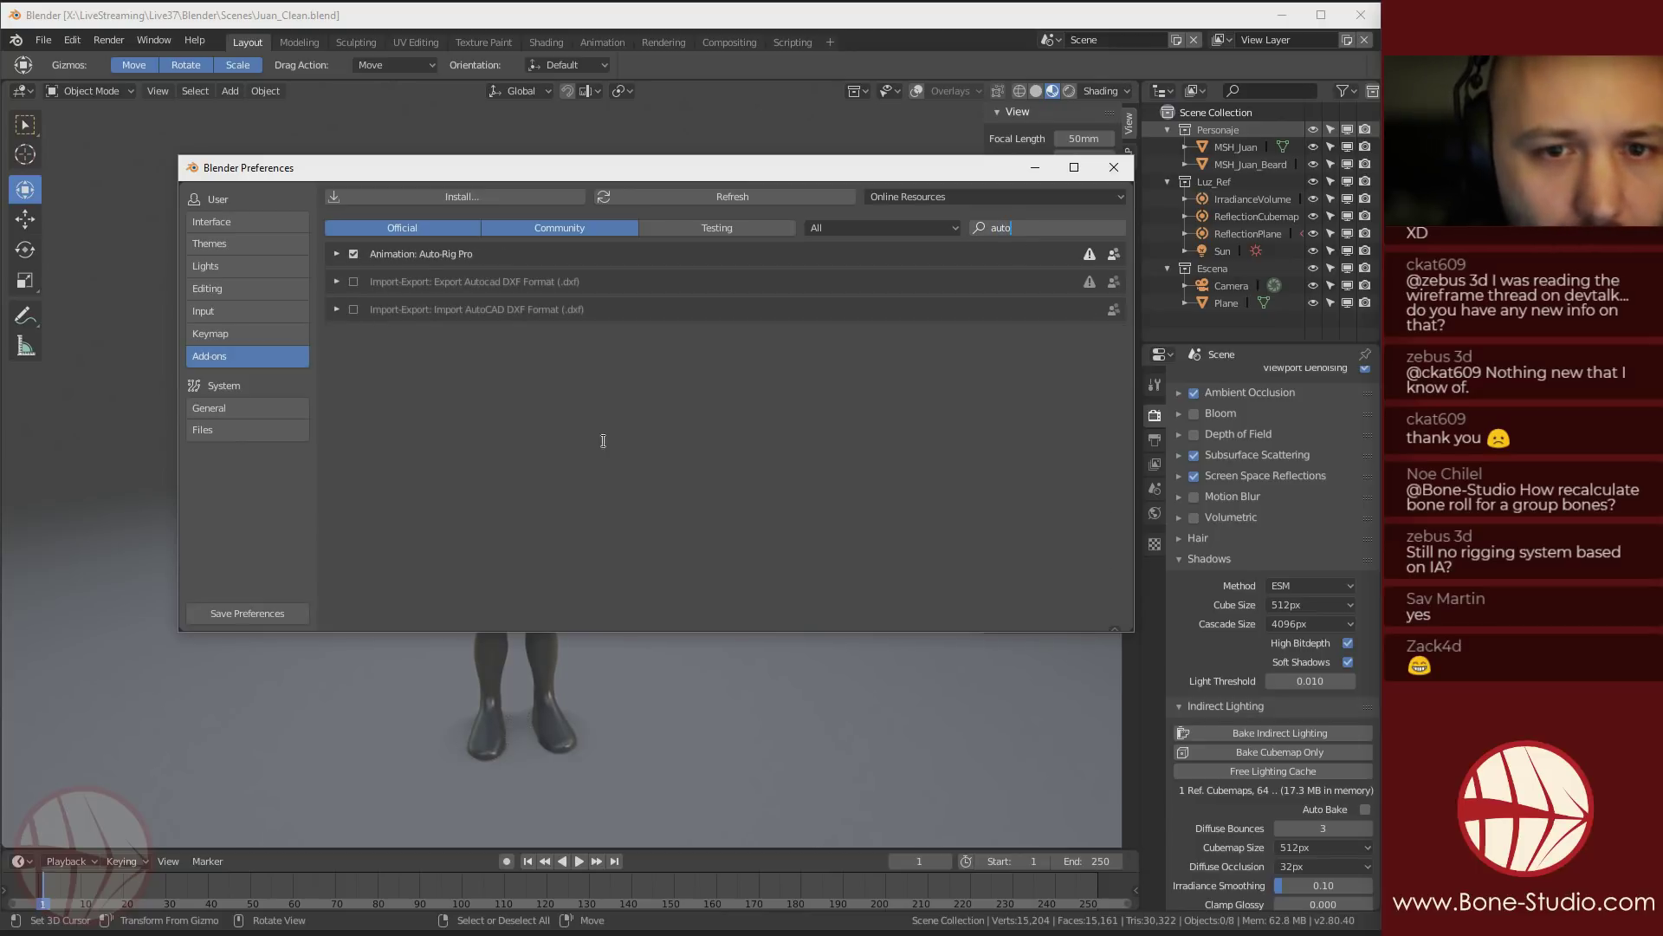
pyautogui.press('Return')
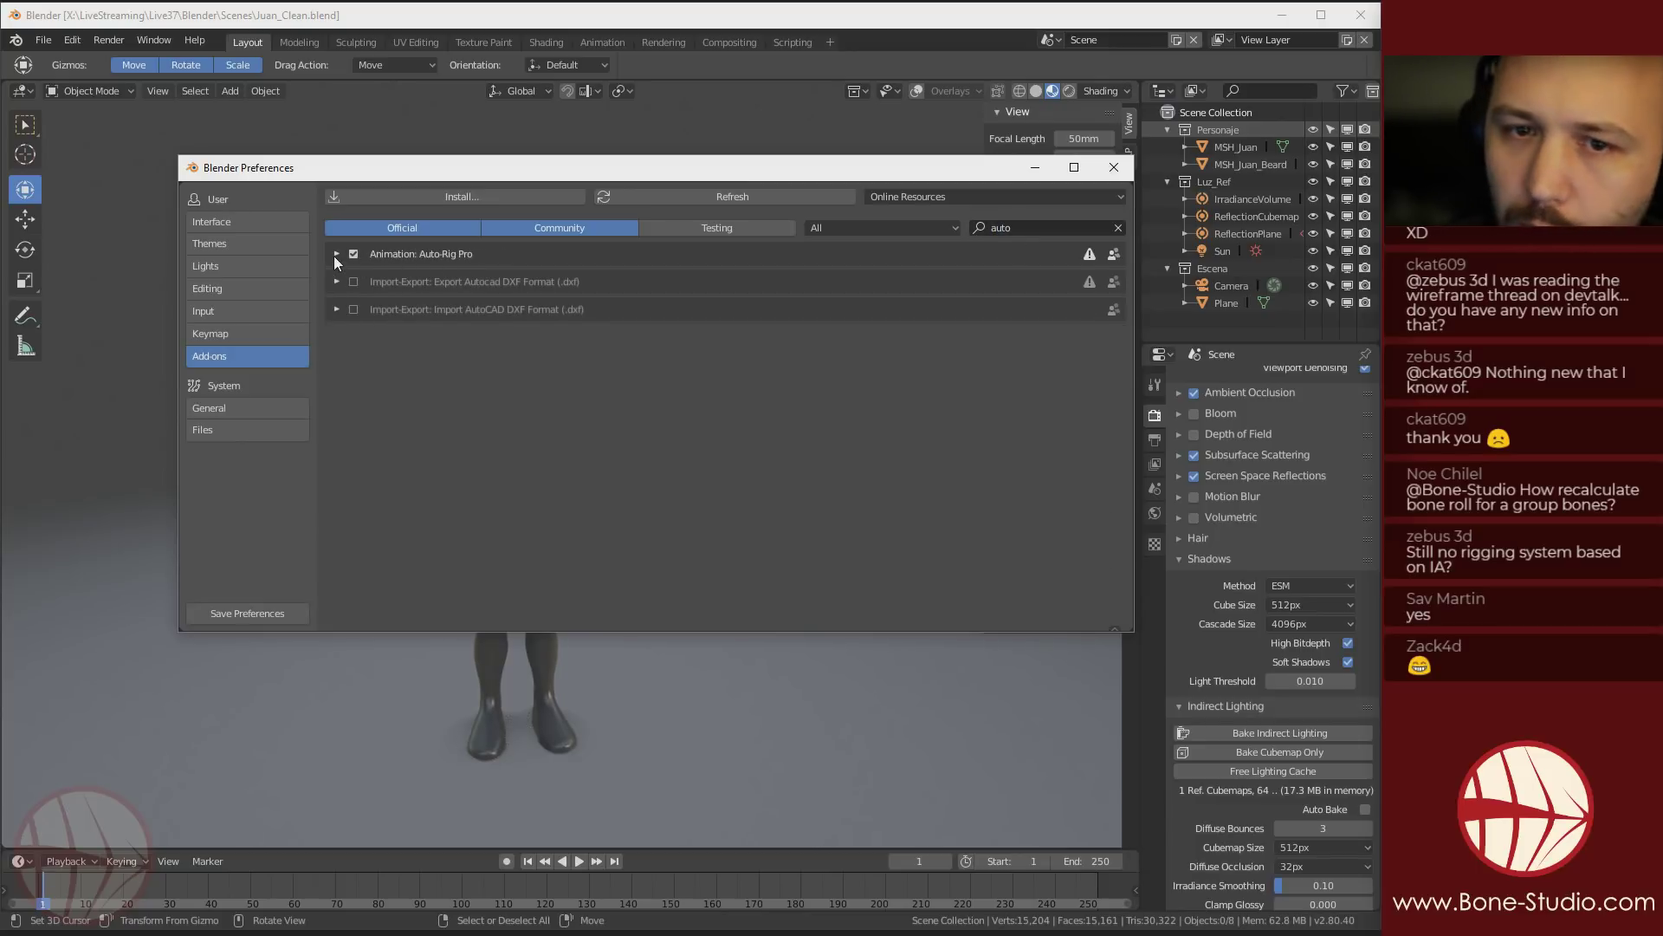
pyautogui.click(335, 255)
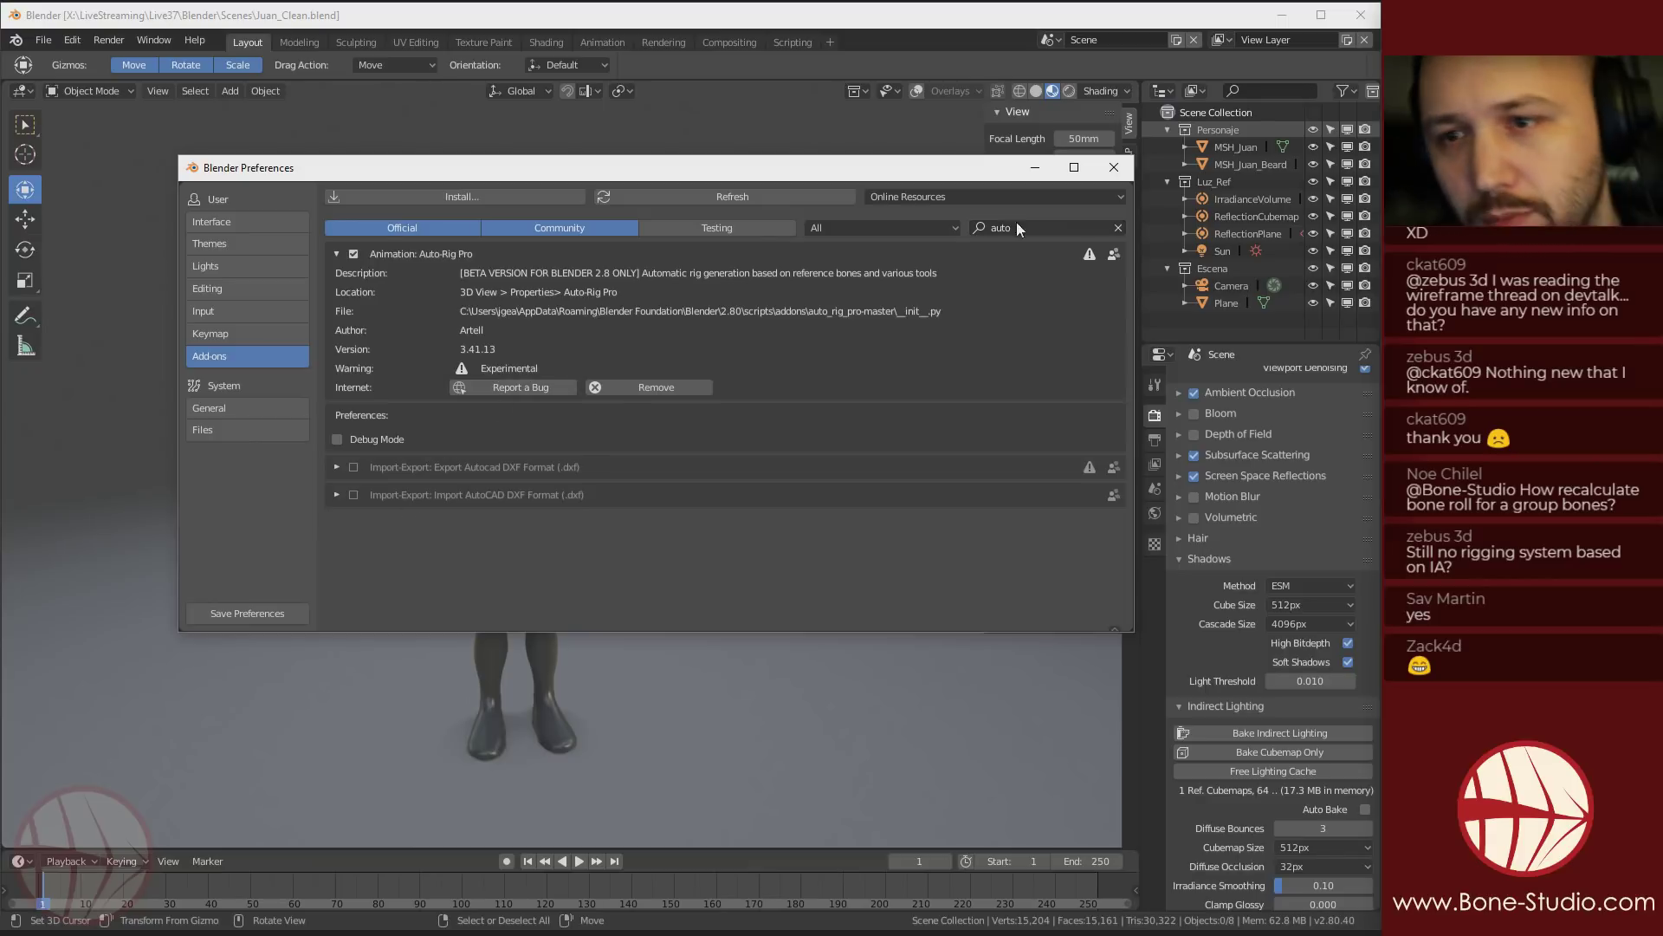
# Close the preferences, show the Auto-Rig Pro settings in the sidebar and switch the viewport to Solid shading
pyautogui.click(1114, 167)
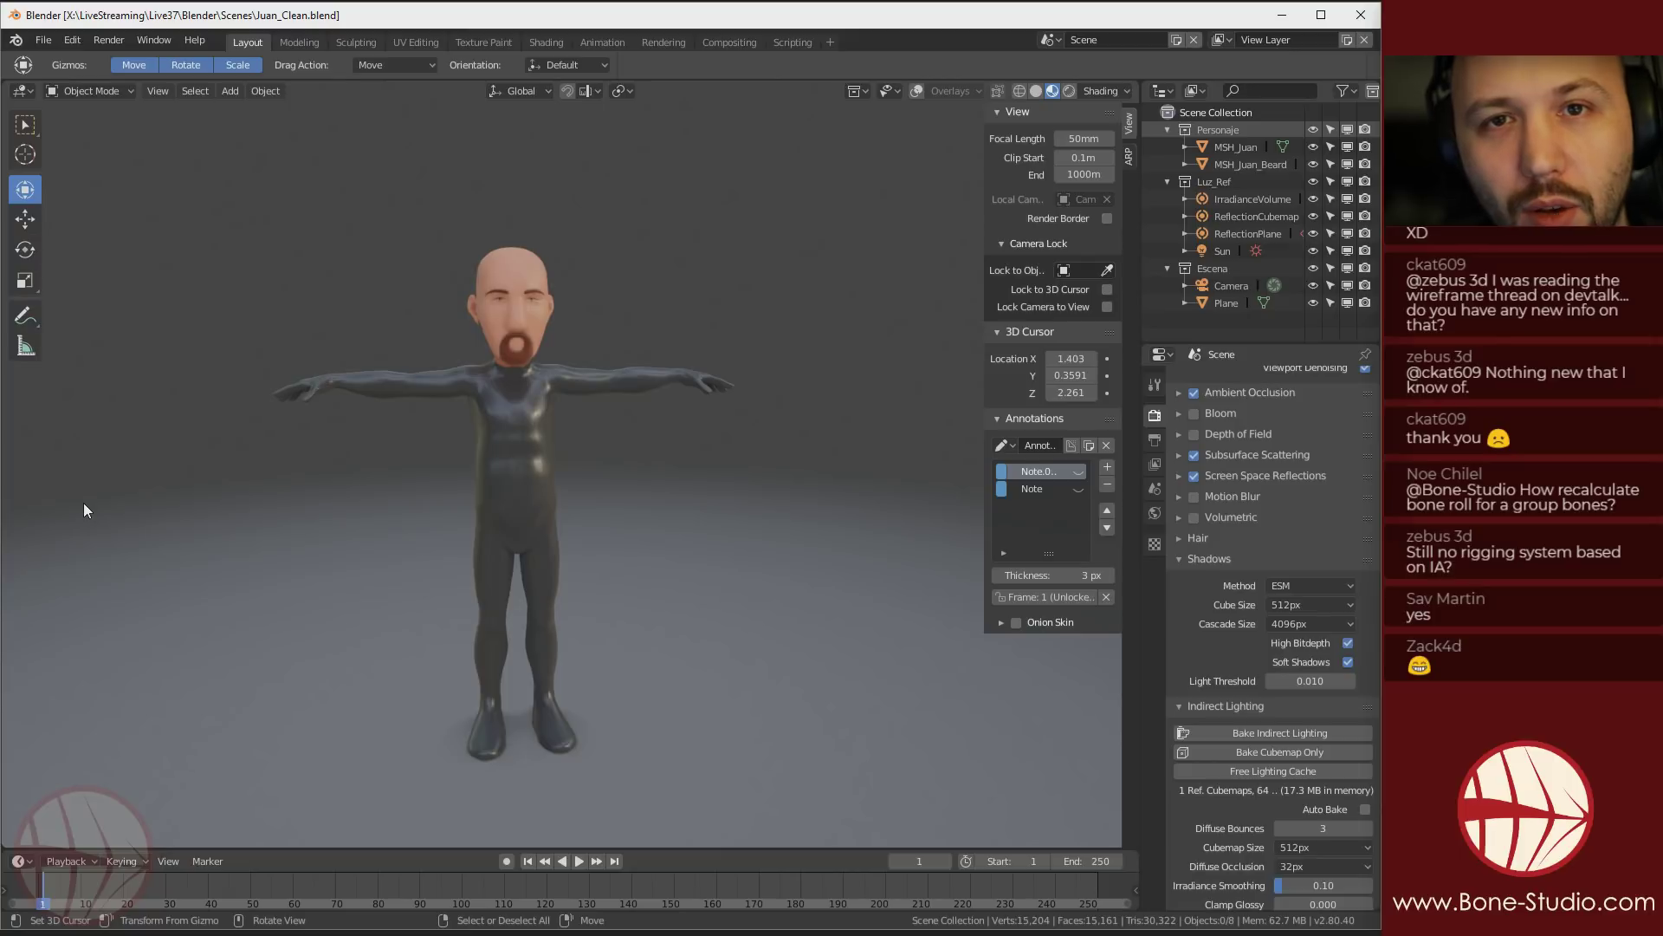
pyautogui.click(1130, 162)
pyautogui.moveTo(701, 513)
pyautogui.mouseDown(button='middle')
pyautogui.moveTo(693, 494)
pyautogui.moveTo(700, 513)
pyautogui.mouseUp(button='middle')
pyautogui.click(1037, 91)
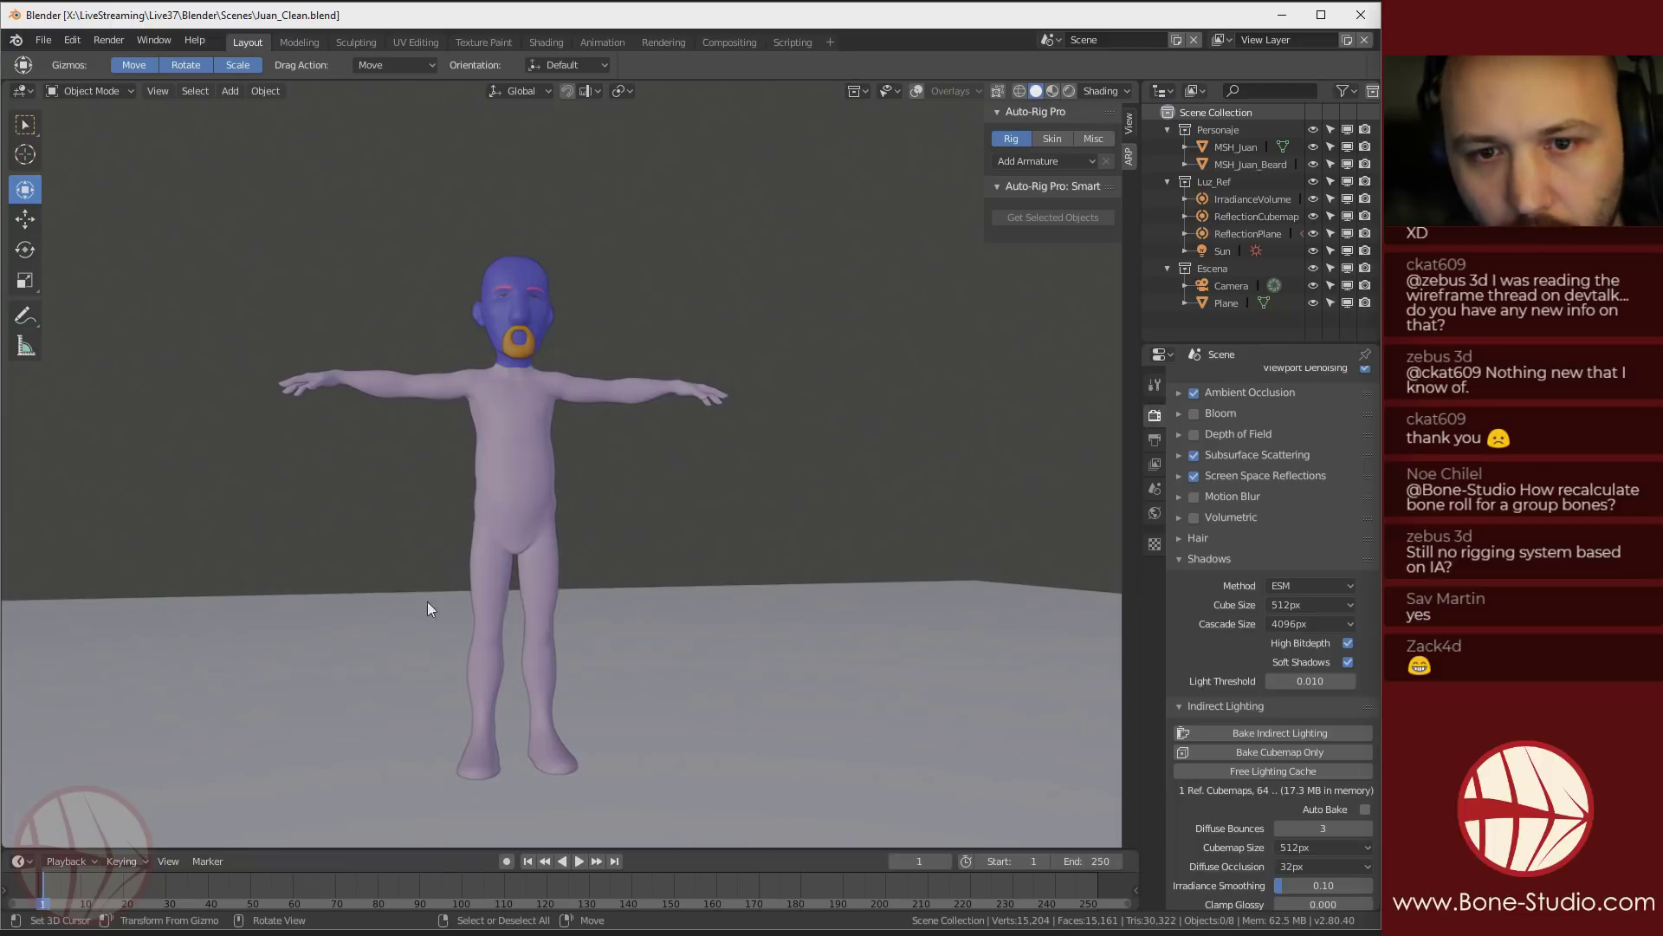
pyautogui.moveTo(497, 584); pyautogui.dragTo(540, 590, button='middle')
pyautogui.press('KP_1')
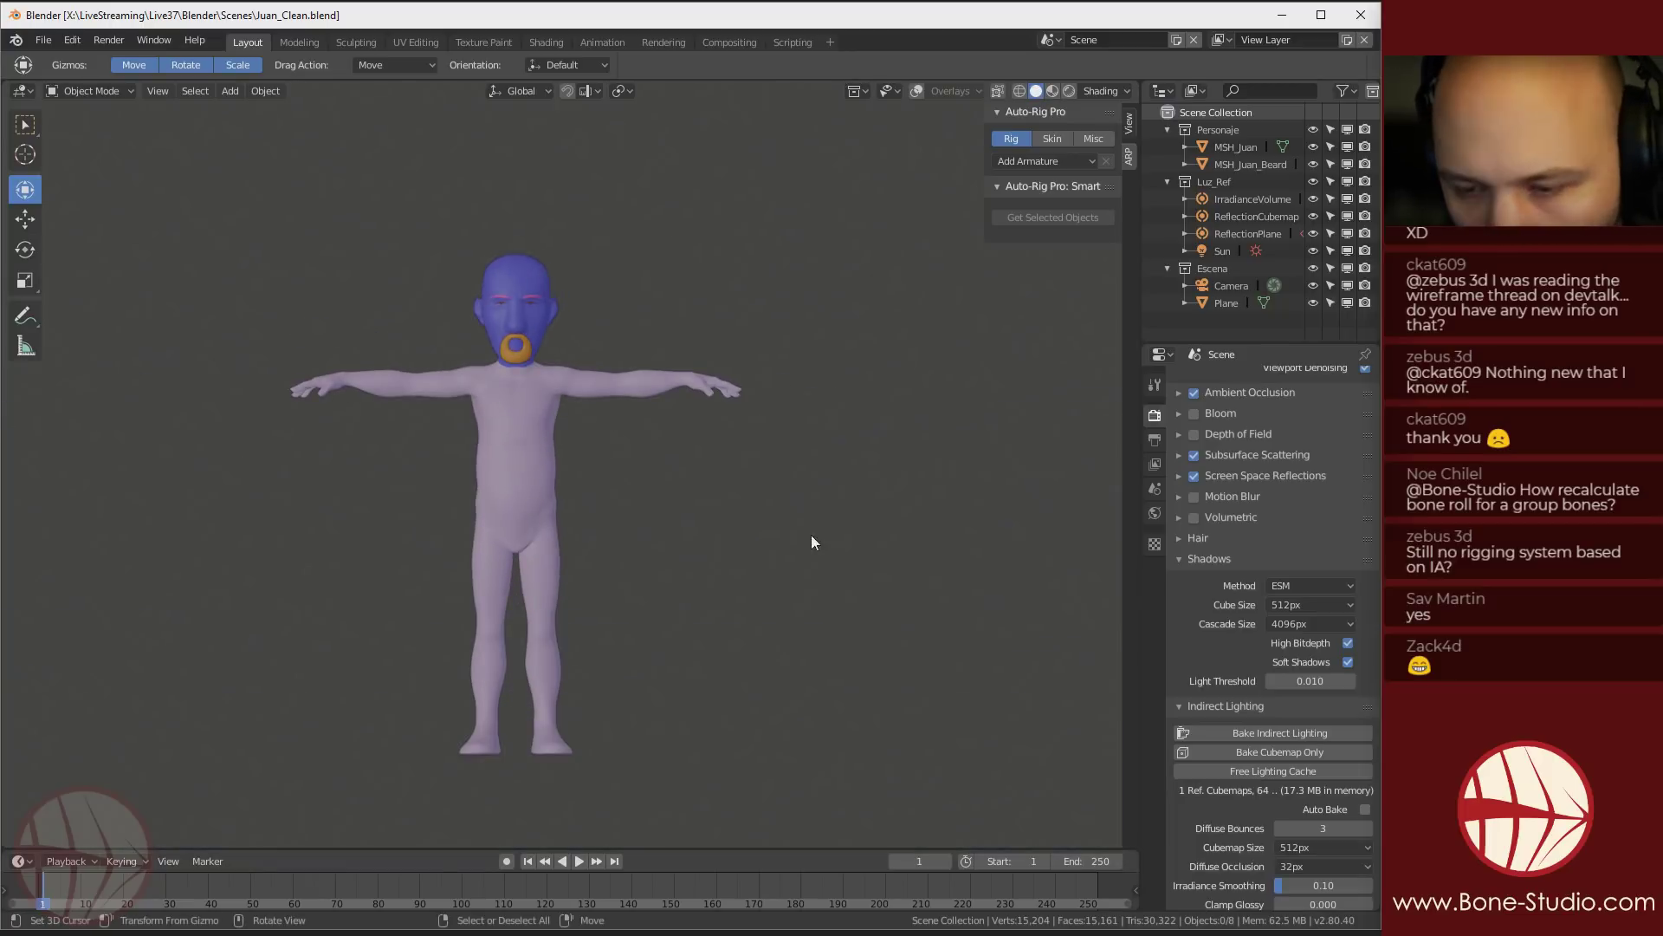
pyautogui.moveTo(674, 551); pyautogui.dragTo(778, 574, button='middle')
# Hide the Escena and Luz_Ref collections and turn on the viewport overlays
pyautogui.click(844, 551)
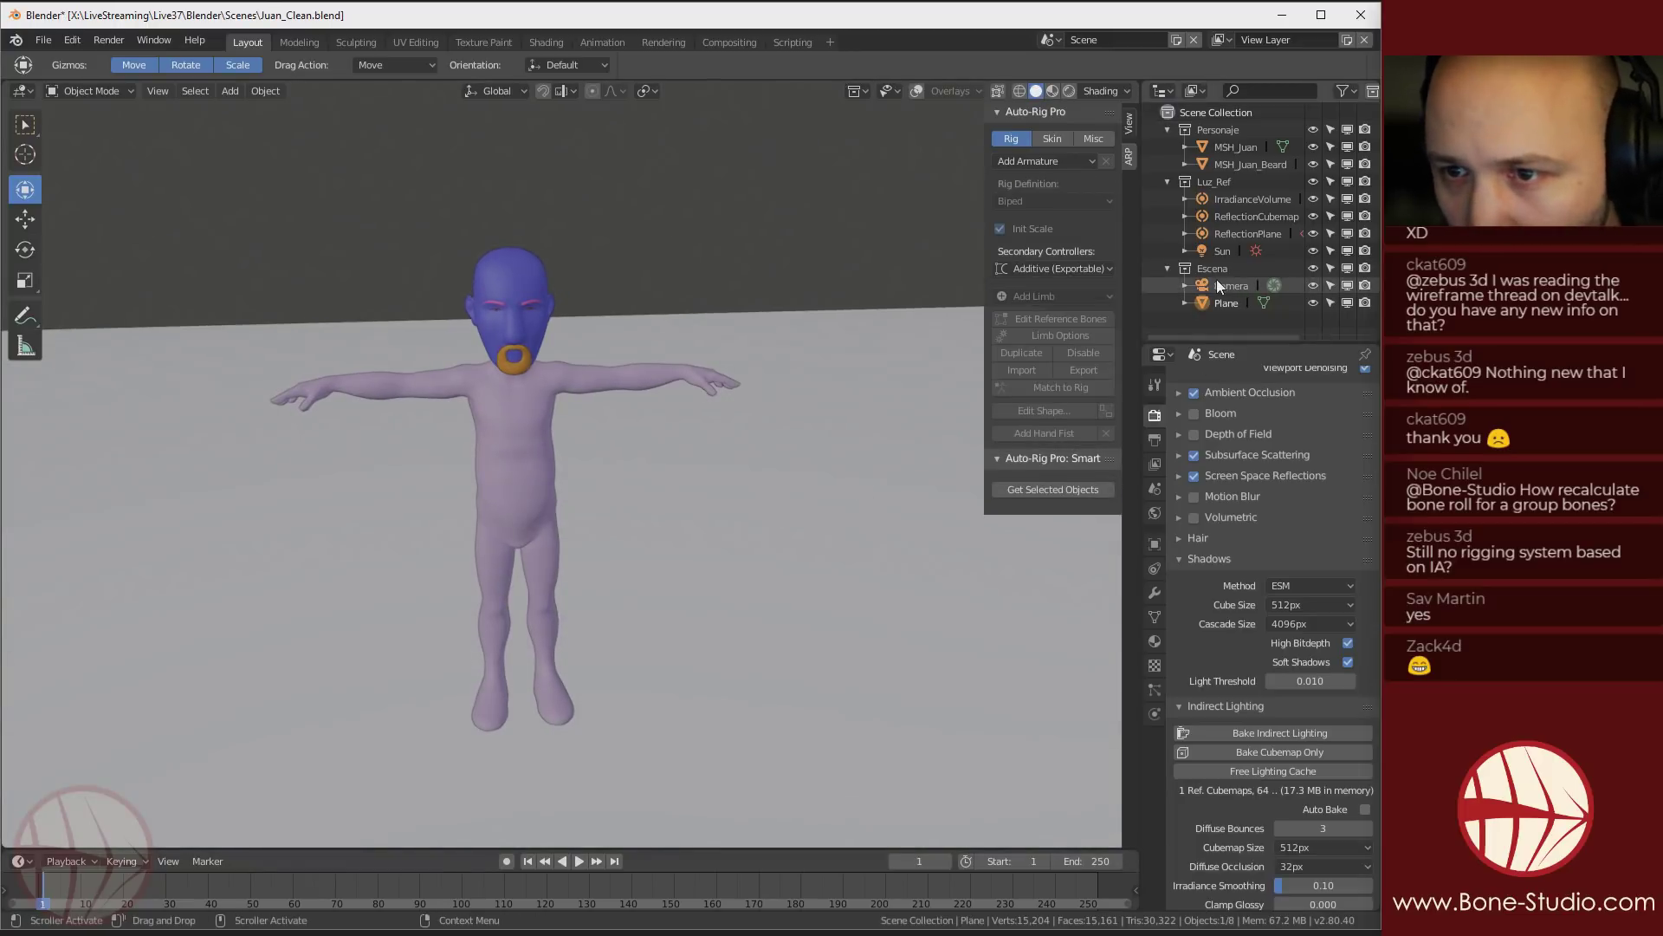
pyautogui.click(1313, 268)
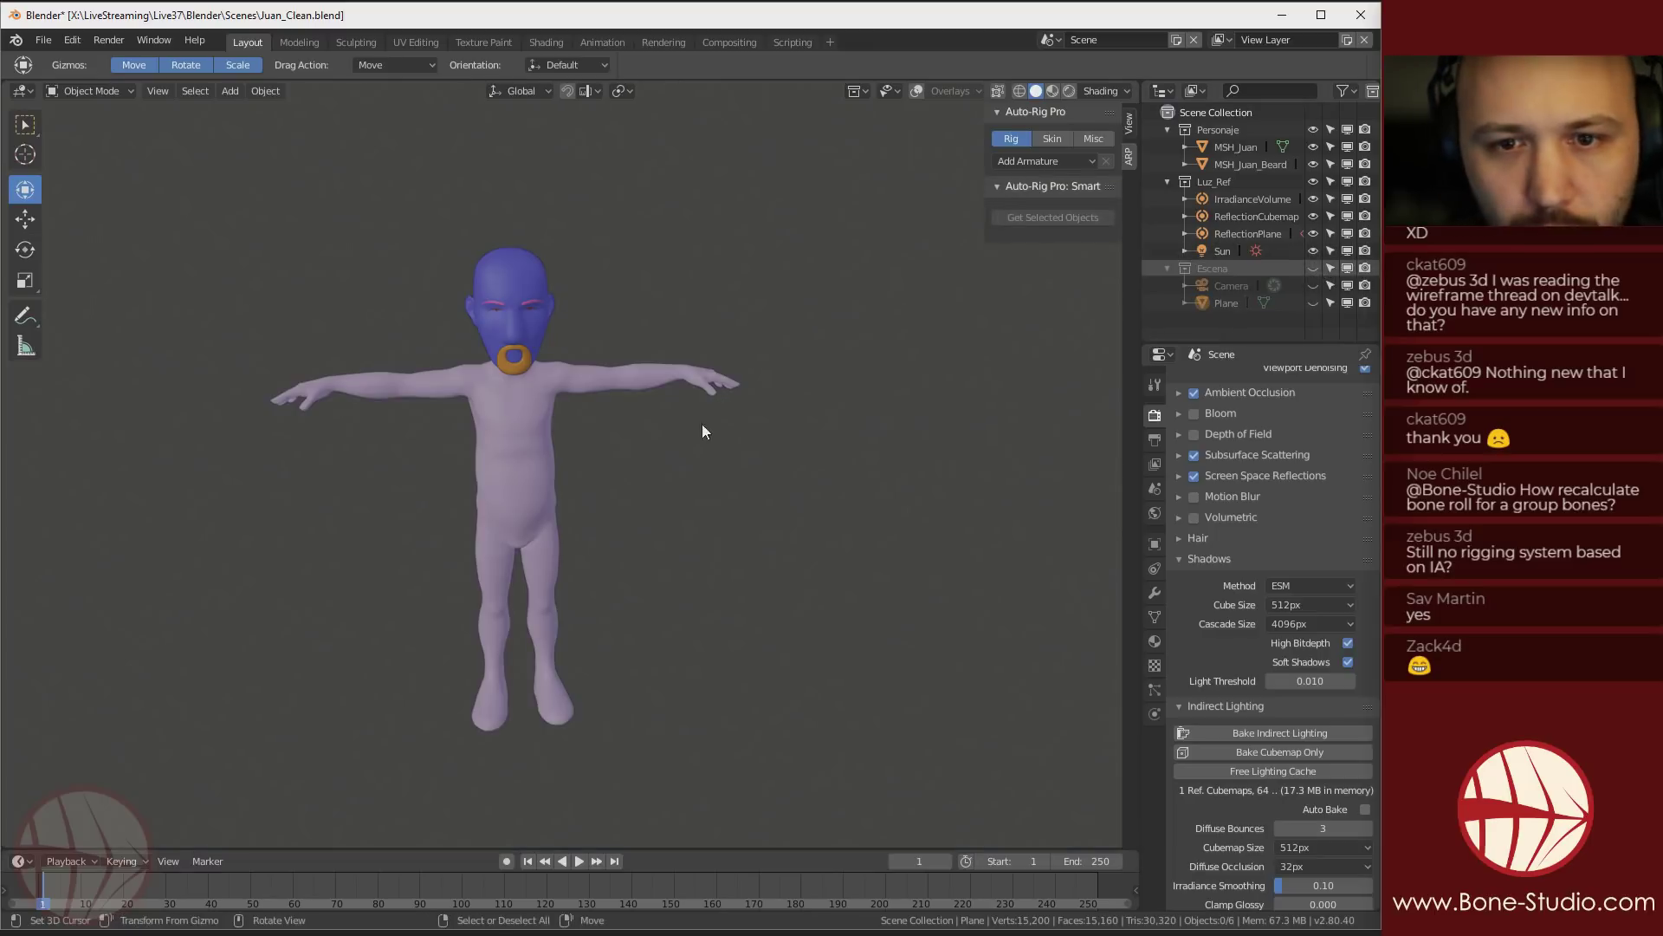
pyautogui.moveTo(709, 414); pyautogui.dragTo(670, 393, button='middle')
pyautogui.click(917, 91)
pyautogui.moveTo(658, 485)
pyautogui.mouseDown(button='middle')
pyautogui.moveTo(627, 507)
pyautogui.moveTo(684, 494)
pyautogui.mouseUp(button='middle')
pyautogui.click(1313, 180)
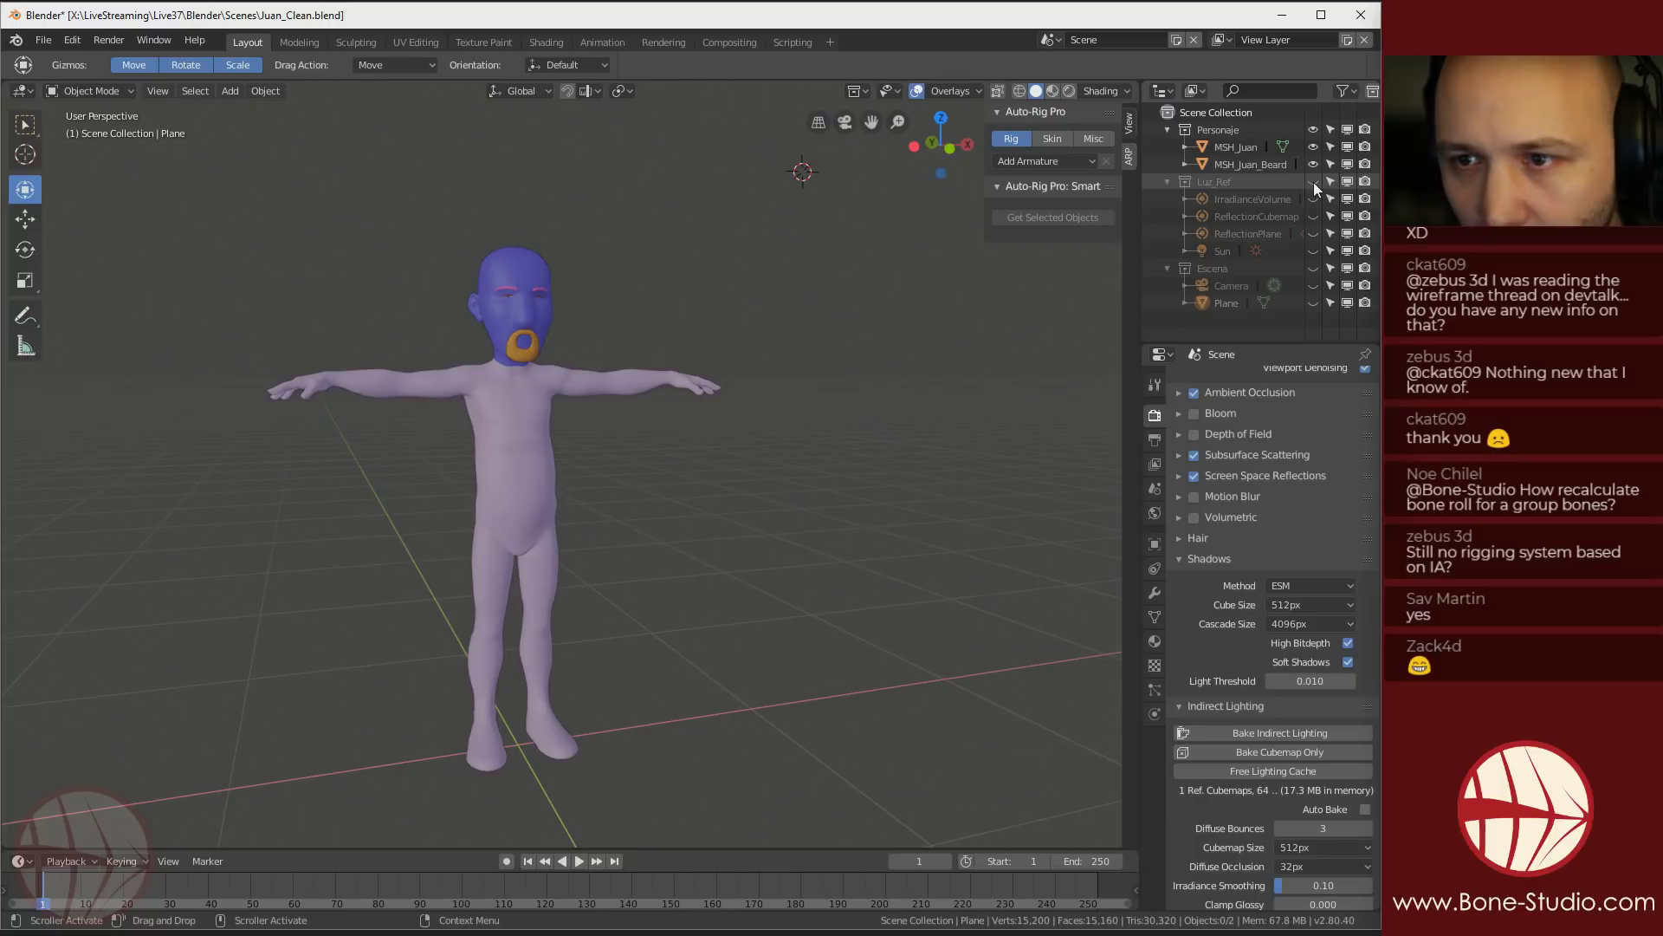
# Reset the 3D cursor to the world origin and add the Auto-Rig Pro Human armature
pyautogui.moveTo(572, 652); pyautogui.dragTo(712, 580, button='middle')
pyautogui.hotkey('shift', 'c')
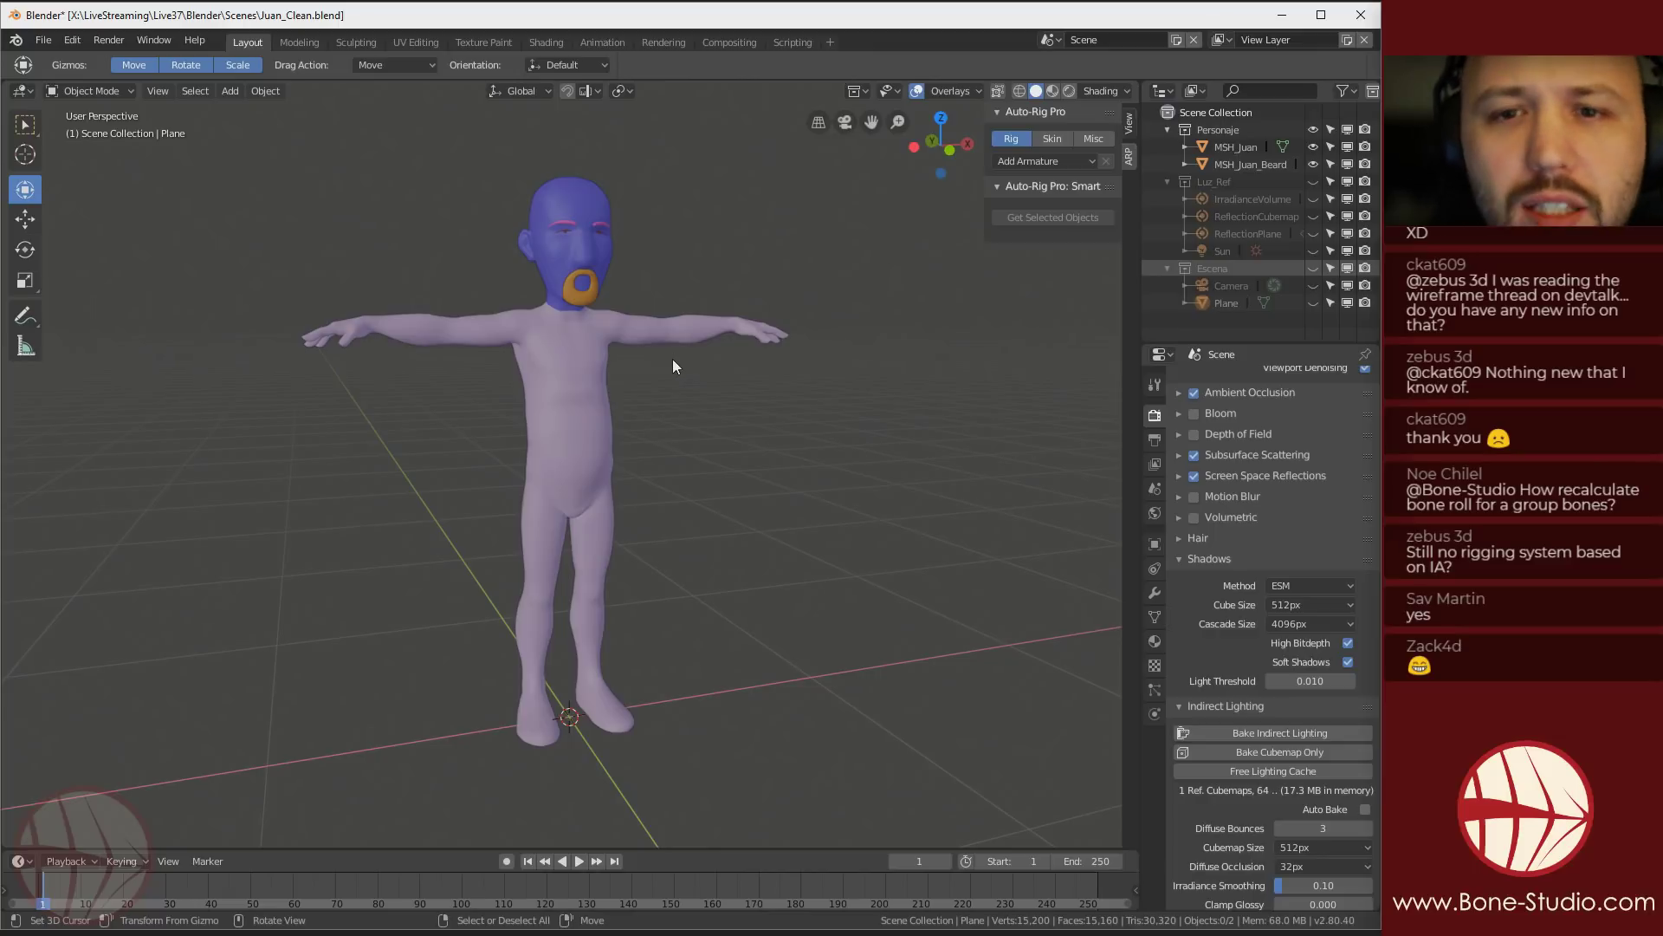
pyautogui.moveTo(660, 511); pyautogui.dragTo(636, 563, button='middle')
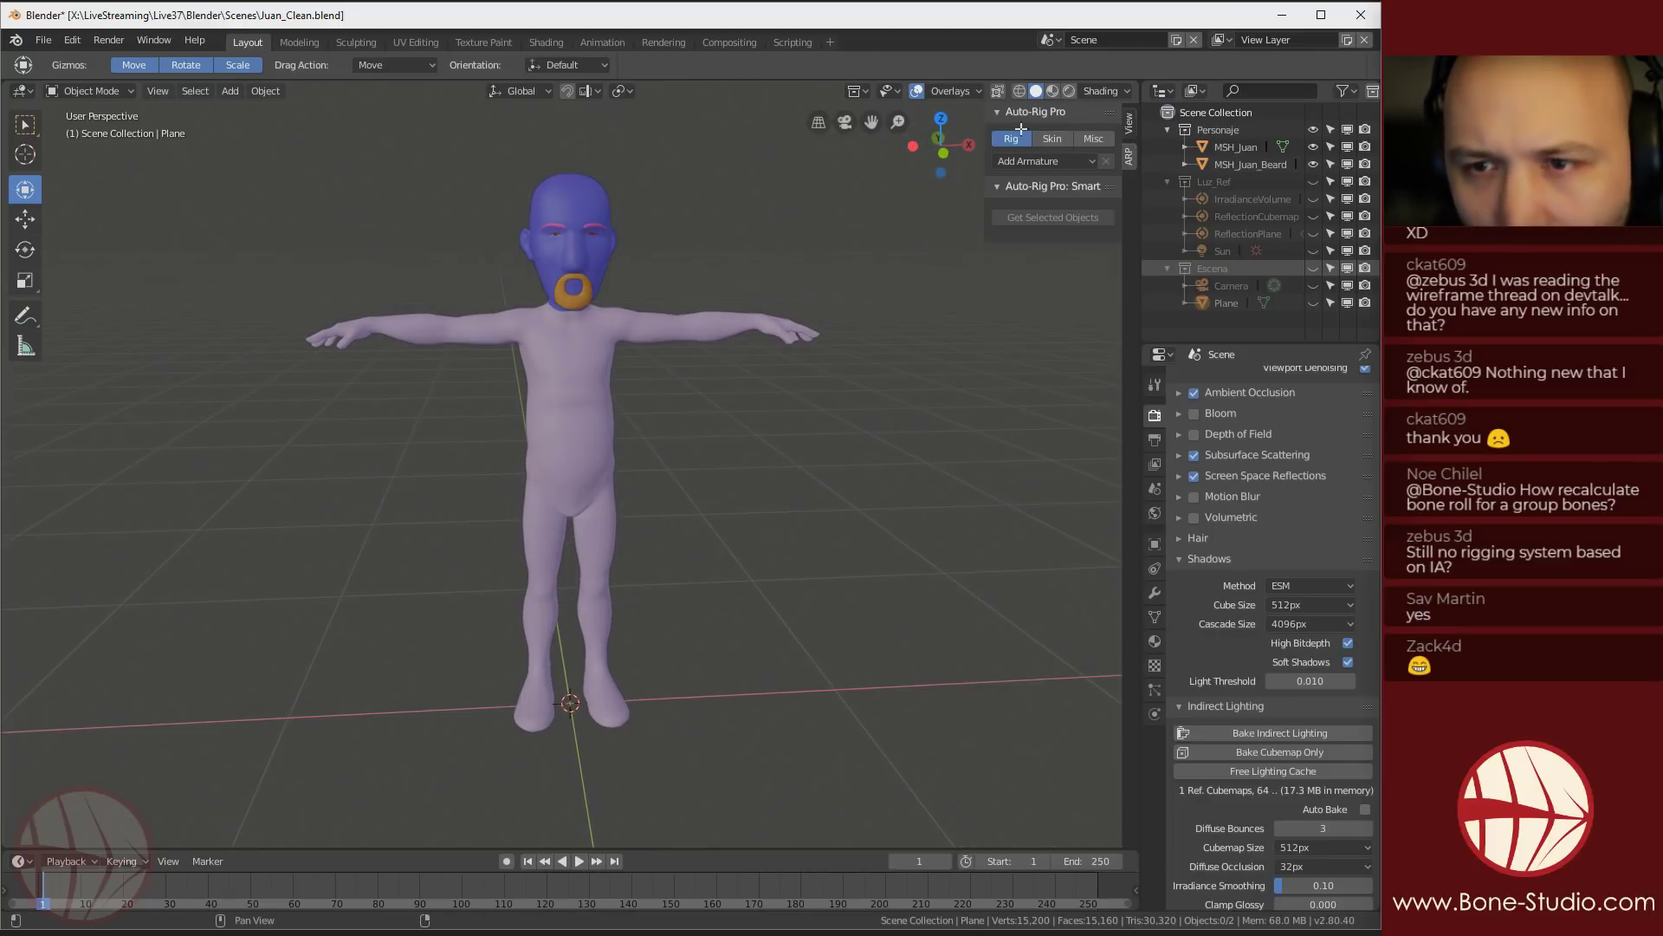
pyautogui.click(1055, 160)
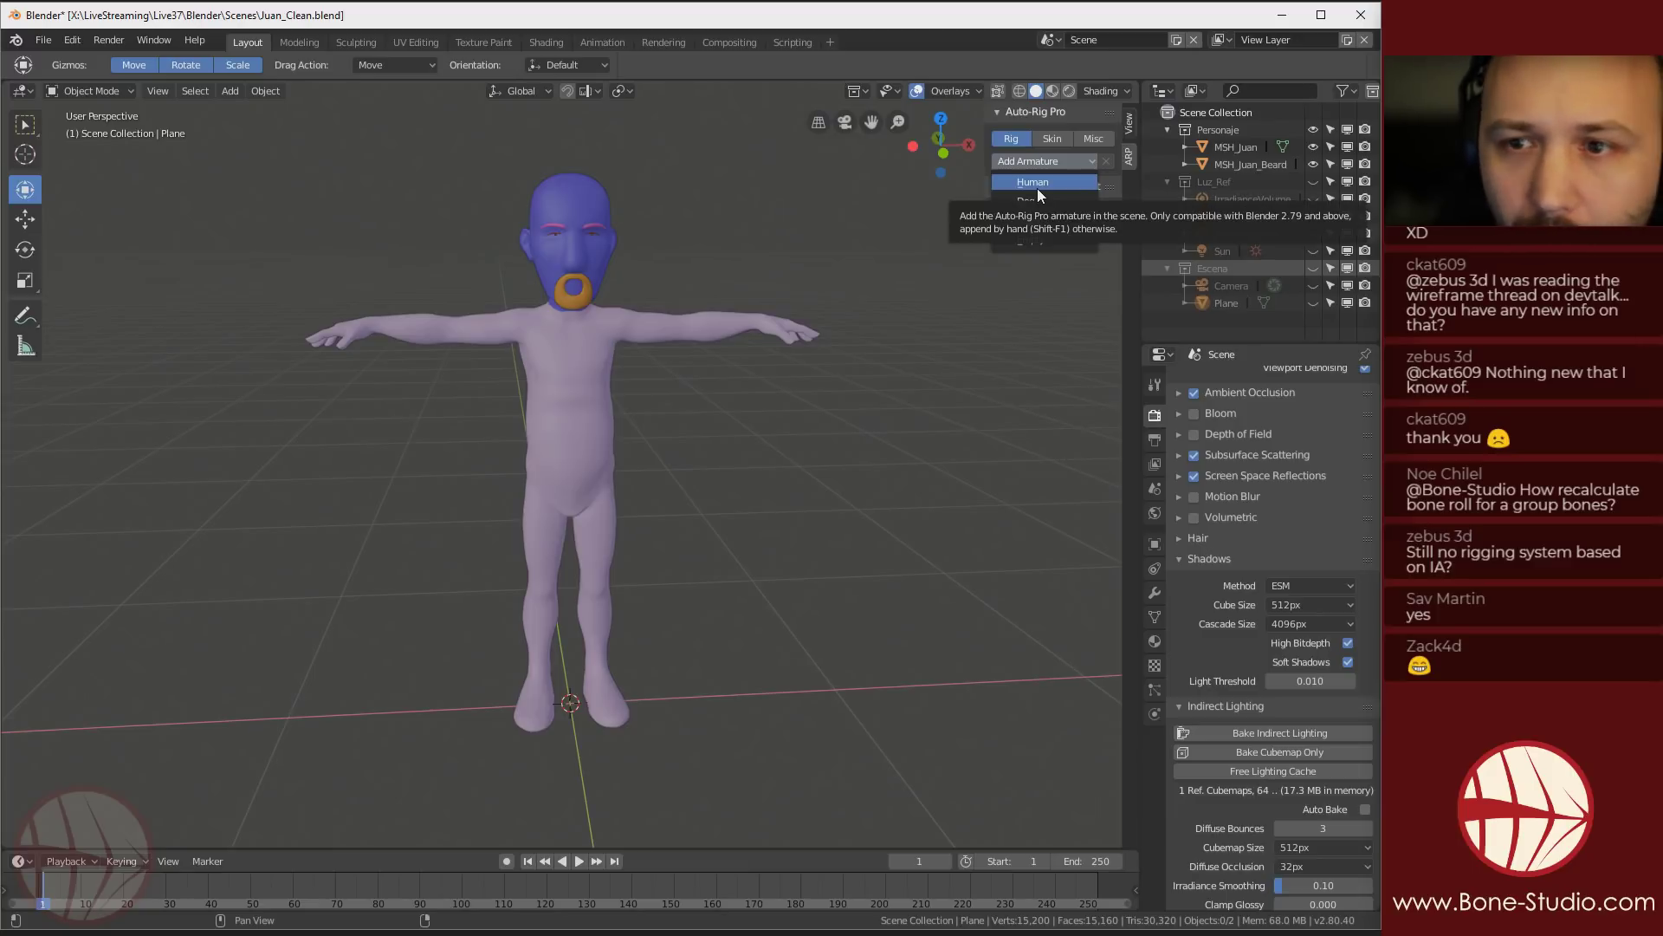
pyautogui.click(1037, 189)
pyautogui.moveTo(546, 476); pyautogui.dragTo(522, 428, button='middle')
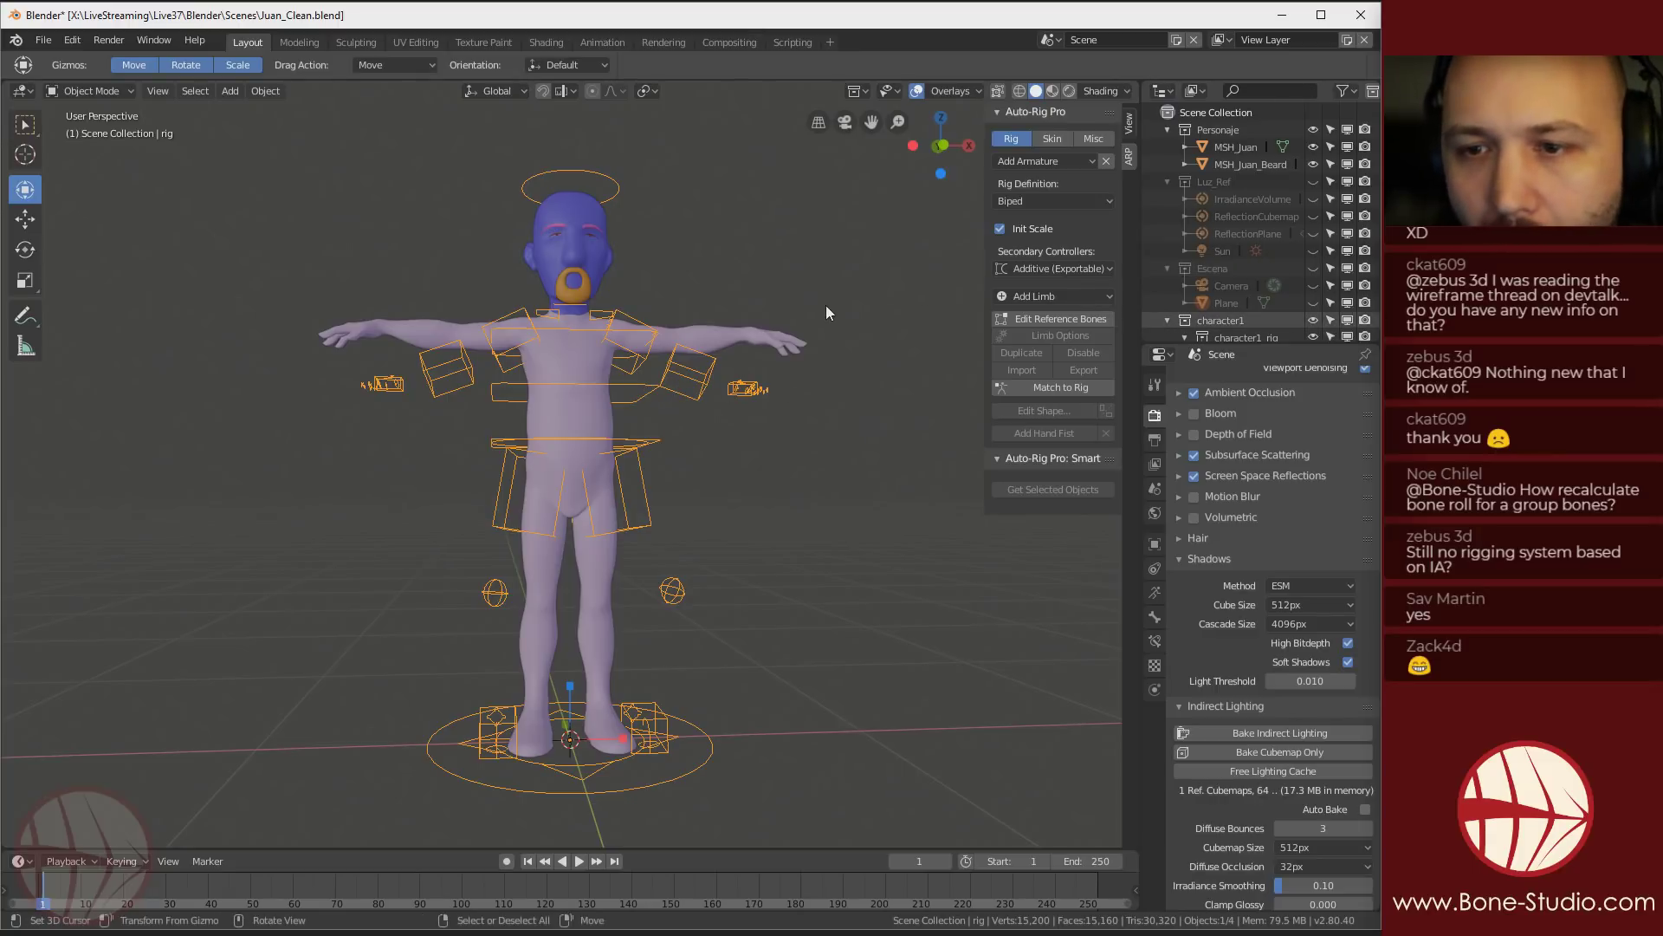
# Switch the rig to reference bone editing and inspect the bones around the character's body
pyautogui.click(1047, 320)
pyautogui.moveTo(653, 375); pyautogui.dragTo(652, 431, button='middle')
pyautogui.scroll(3, 608, 618)
pyautogui.moveTo(608, 619); pyautogui.dragTo(753, 464, button='middle')
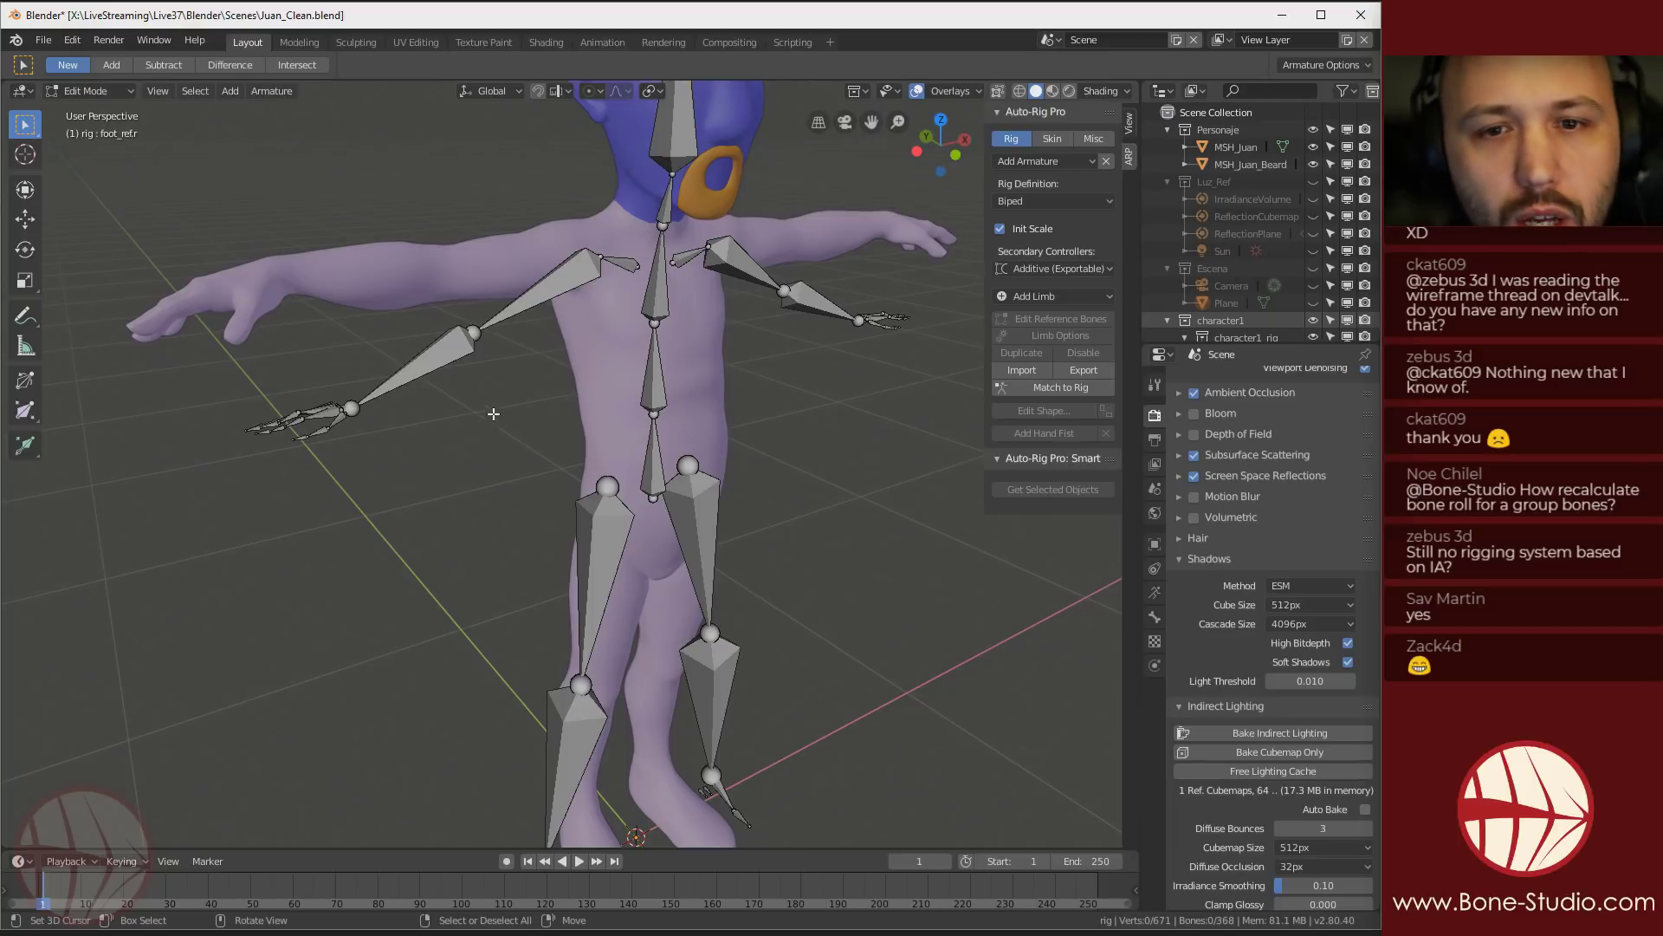
pyautogui.moveTo(392, 400); pyautogui.dragTo(486, 450, button='middle')
pyautogui.scroll(3, 541, 525)
pyautogui.moveTo(576, 591); pyautogui.dragTo(546, 583, button='middle')
pyautogui.scroll(-3, 546, 583)
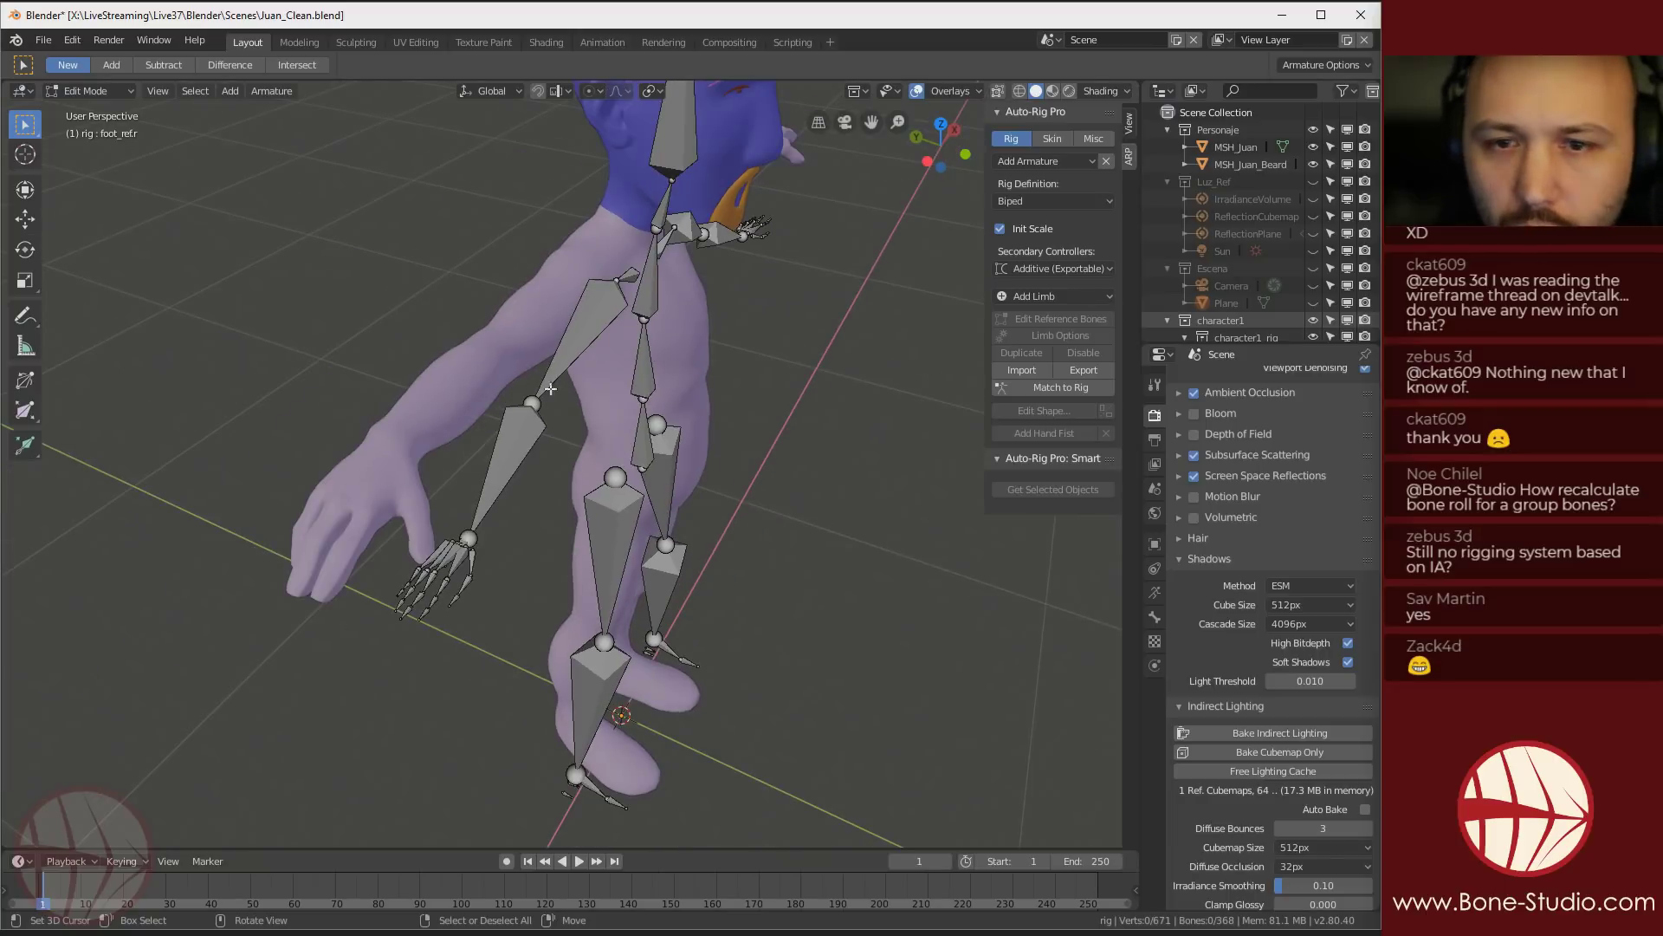
# Disable the Pinky finger in the right arm's limb options, keeping Rot from Scale: 2 and Circle finger shapes
pyautogui.click(593, 311)
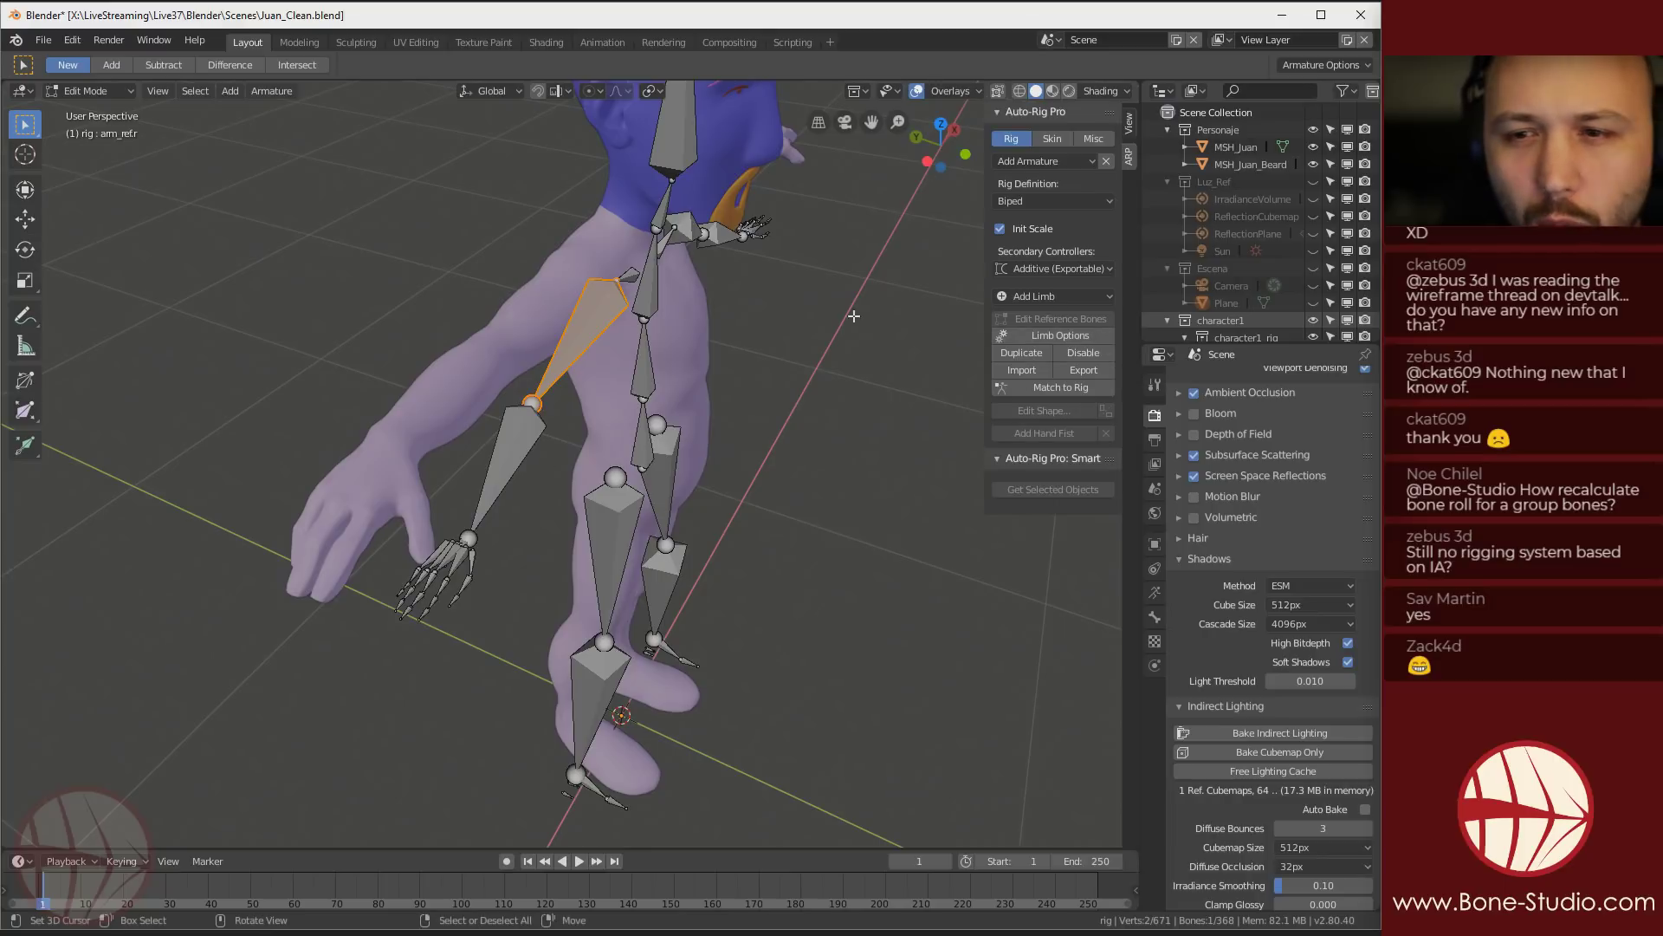
pyautogui.click(1064, 336)
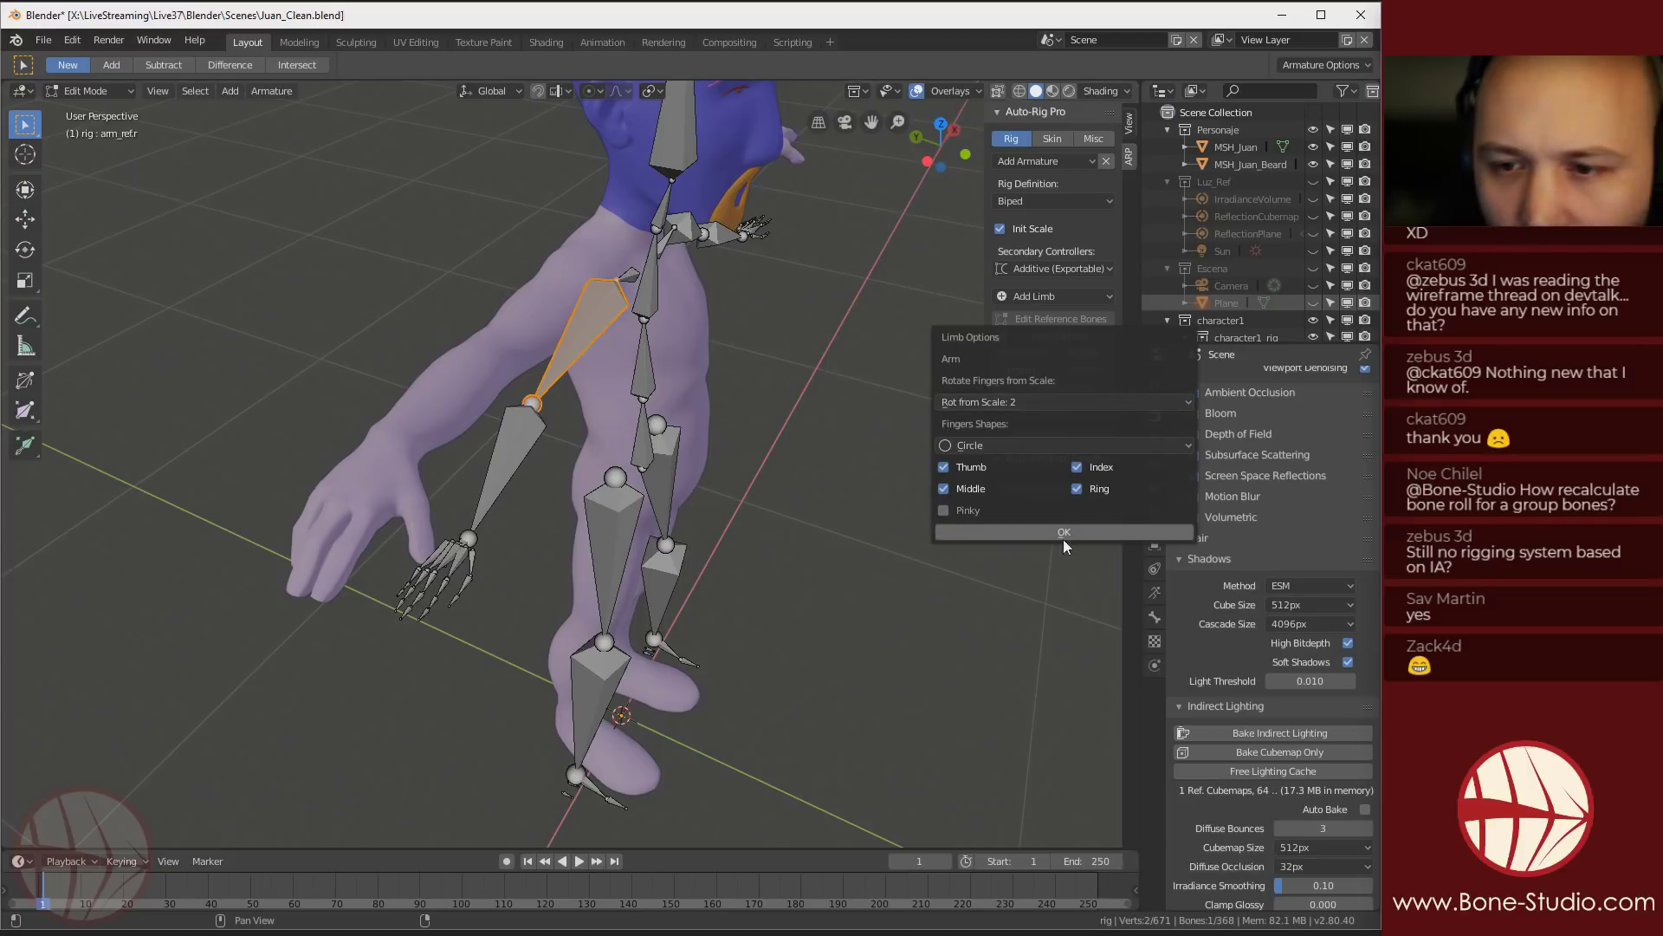
pyautogui.click(986, 444)
pyautogui.click(1000, 424)
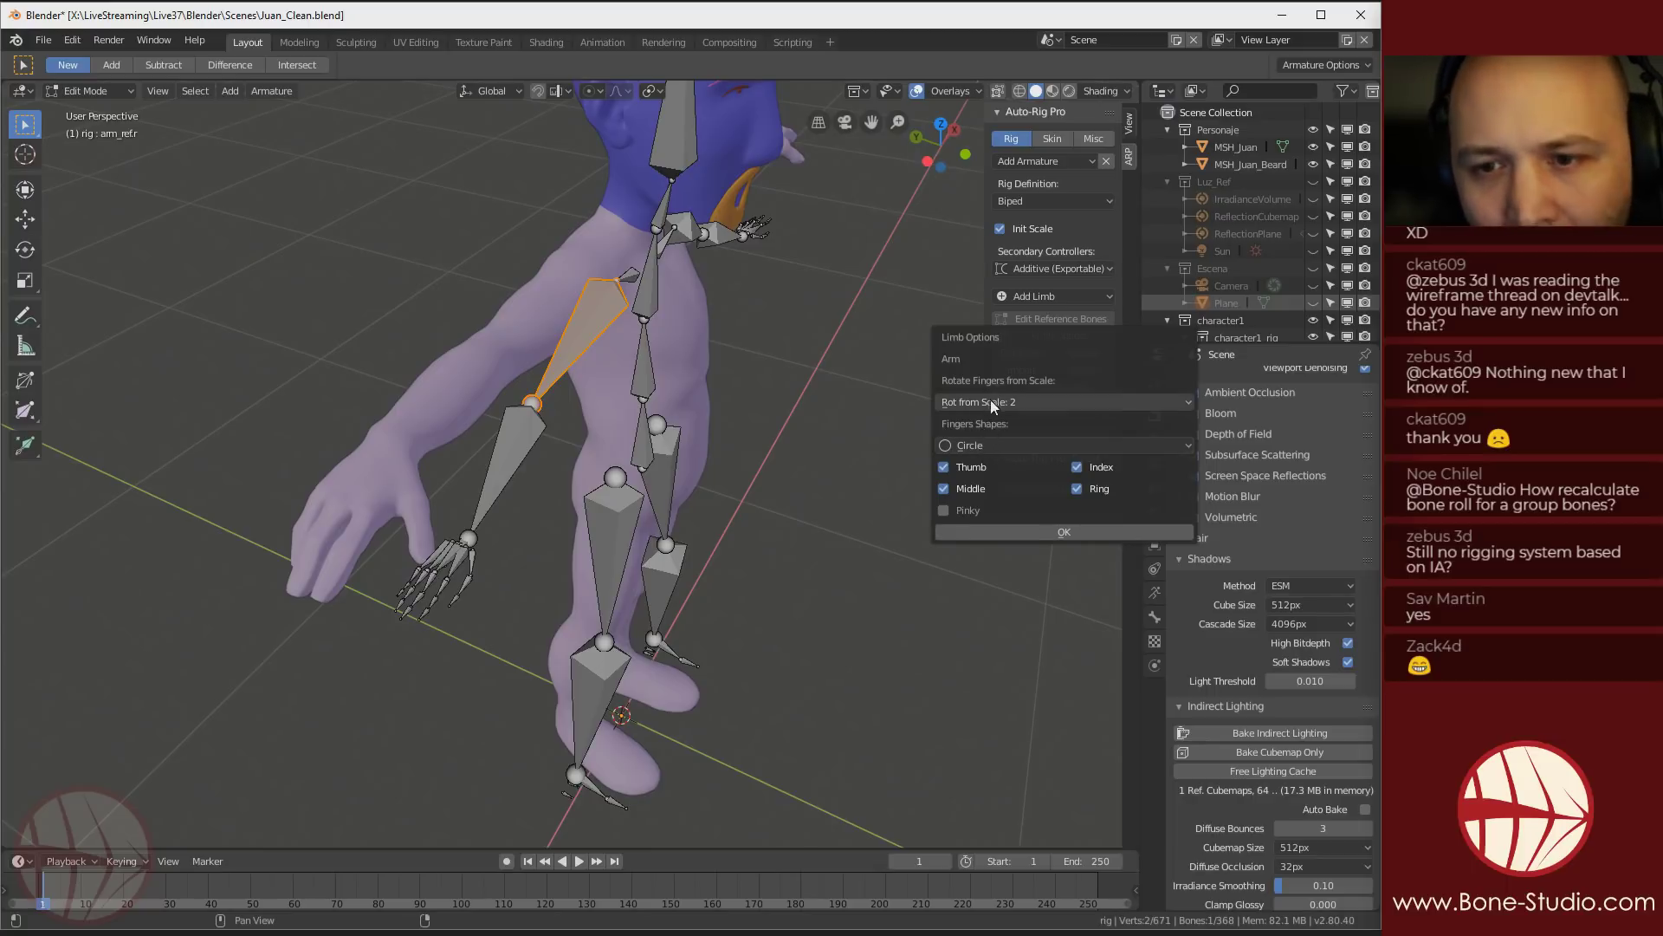
pyautogui.click(1031, 398)
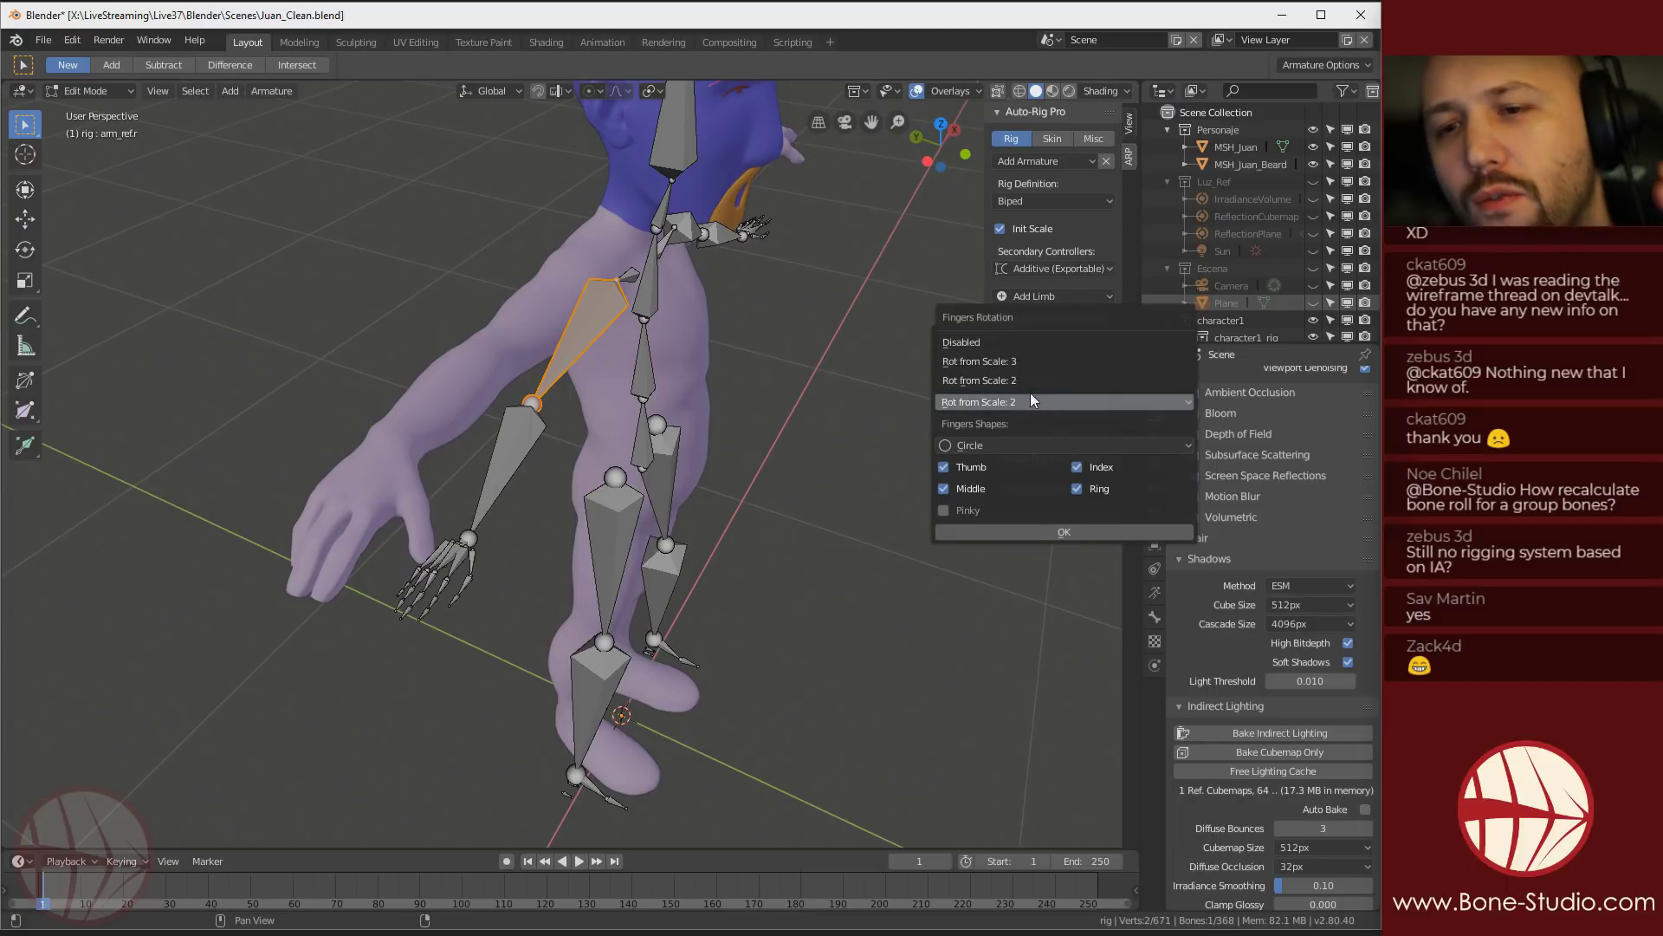
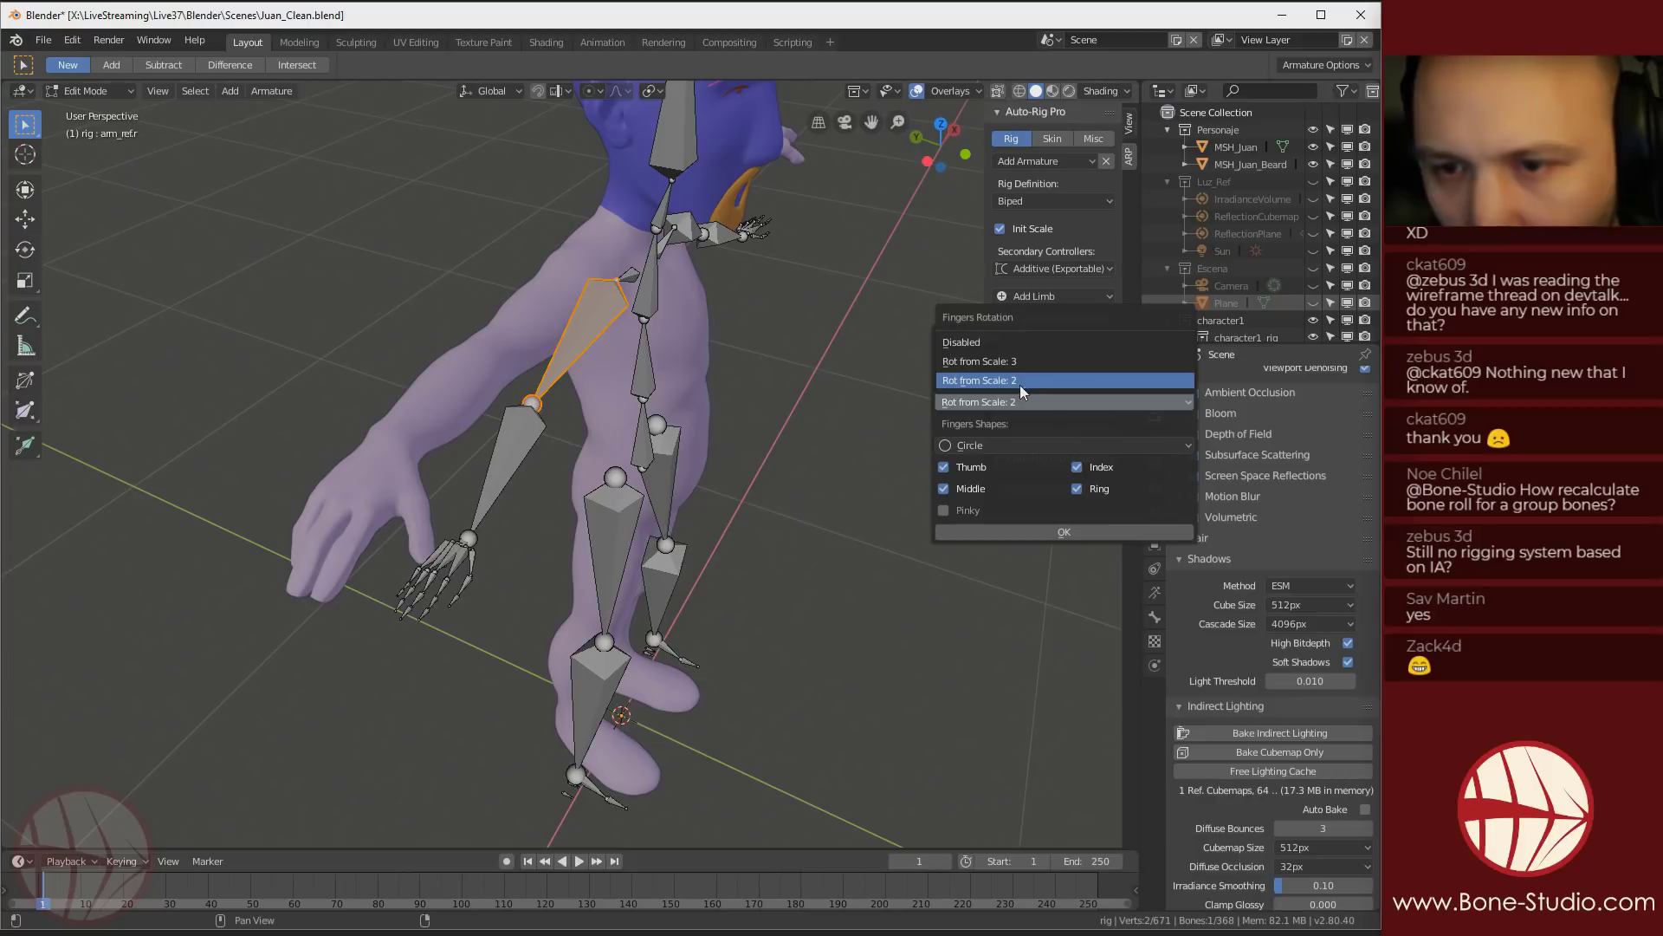
pyautogui.click(1015, 386)
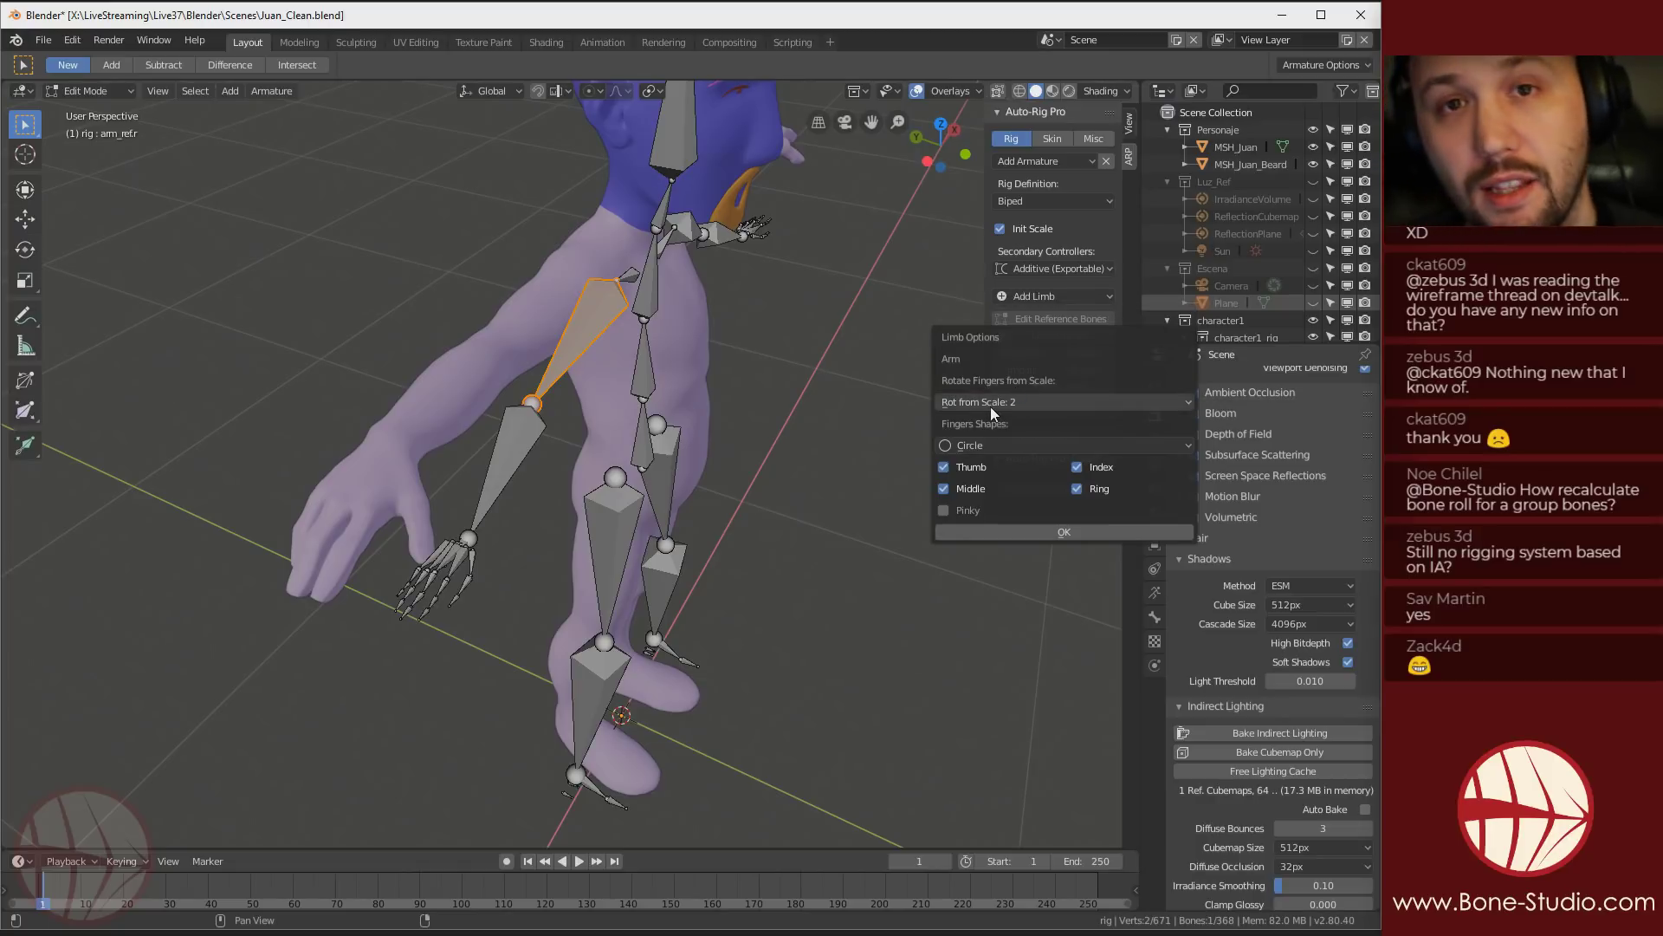
pyautogui.click(1052, 532)
# Select the left forearm reference bone and disable the Pinky finger in its limb options
pyautogui.moveTo(745, 624); pyautogui.dragTo(369, 546, button='middle')
pyautogui.scroll(3, 567, 621)
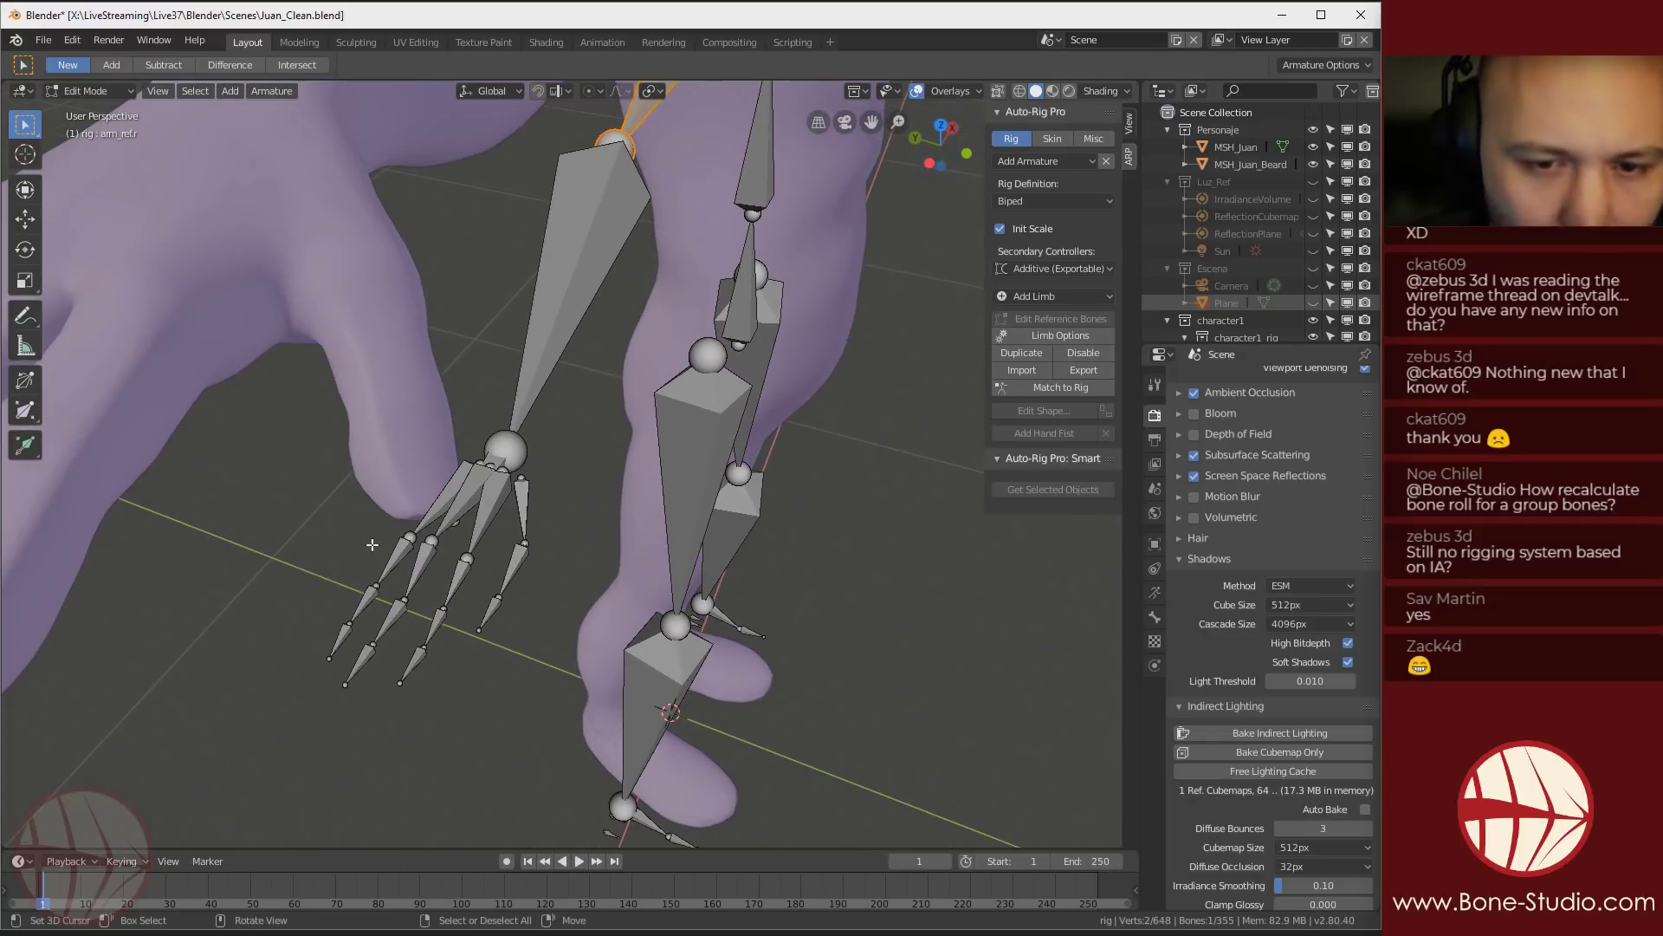
pyautogui.scroll(-3, 725, 440)
pyautogui.moveTo(719, 446); pyautogui.dragTo(299, 481, button='middle')
pyautogui.scroll(2, 284, 411)
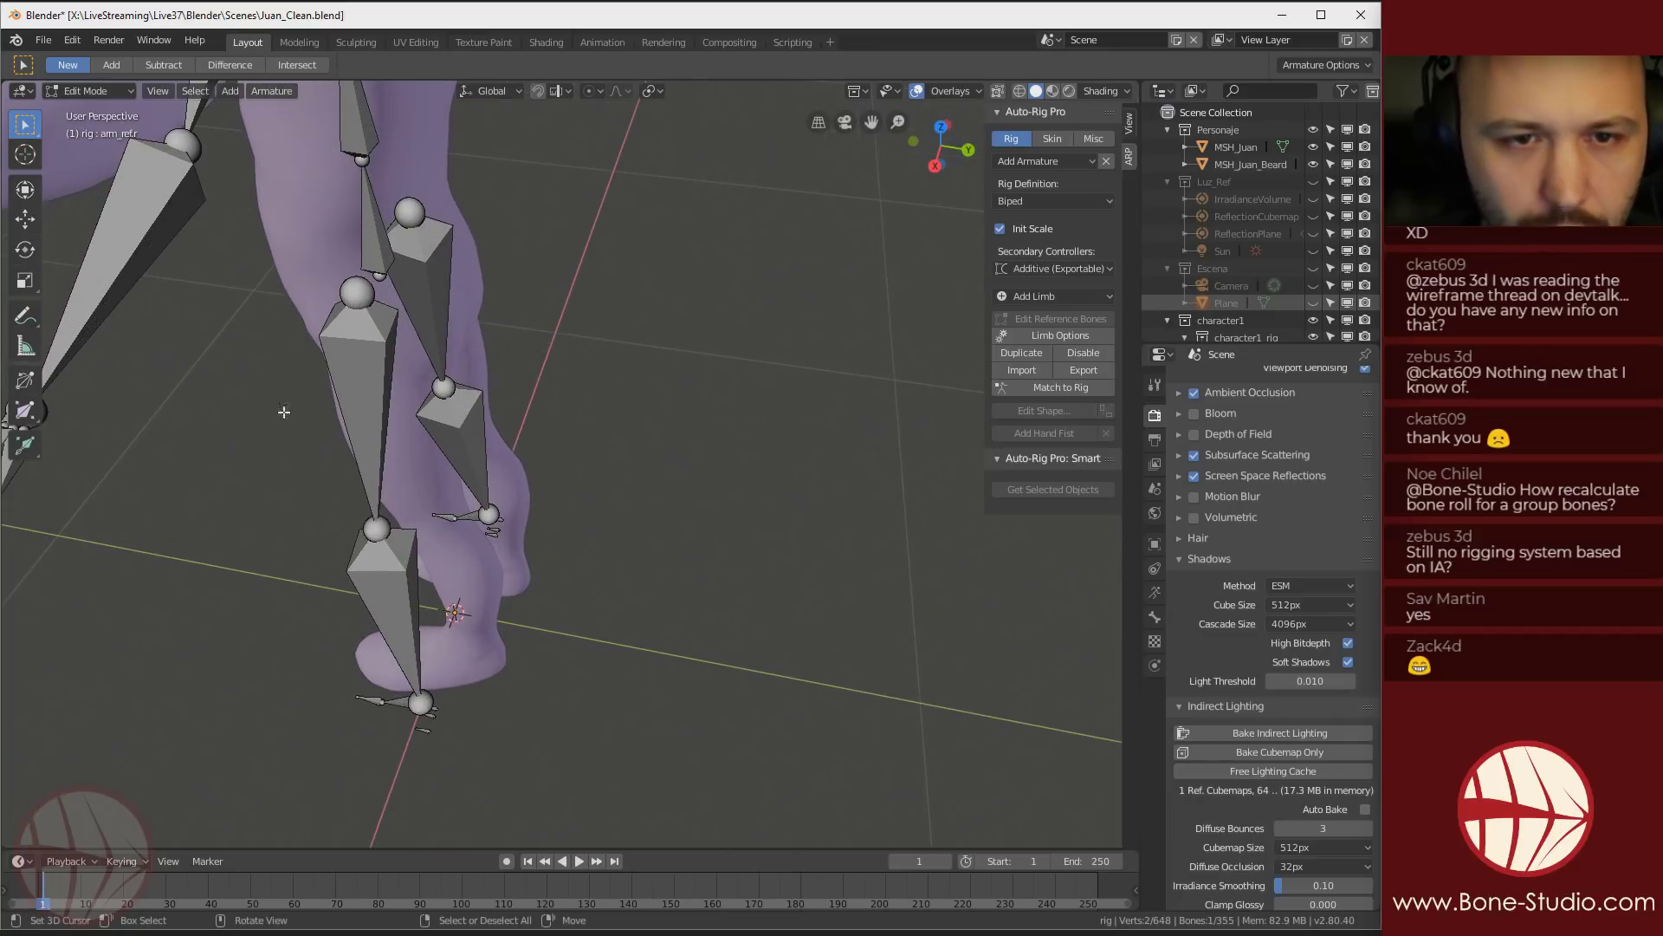
pyautogui.rightClick(162, 224)
pyautogui.keyDown('shift'); pyautogui.moveTo(183, 294); pyautogui.dragTo(542, 523, button='middle'); pyautogui.keyUp('shift')
pyautogui.moveTo(543, 523); pyautogui.dragTo(497, 534, button='middle')
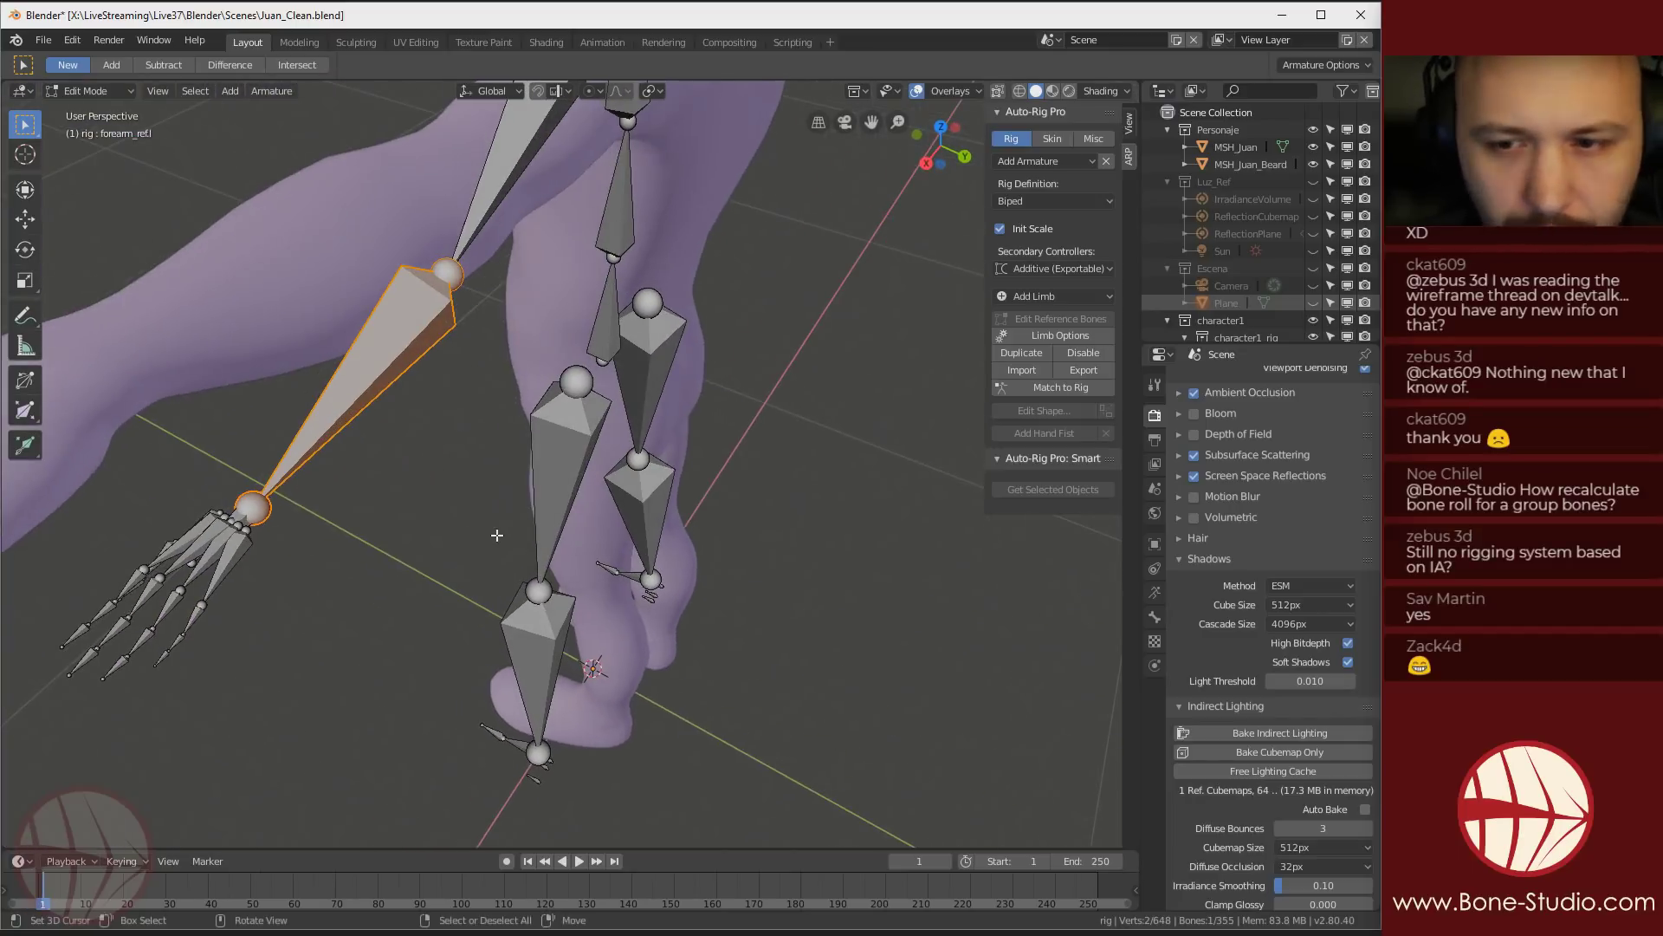
pyautogui.click(1039, 335)
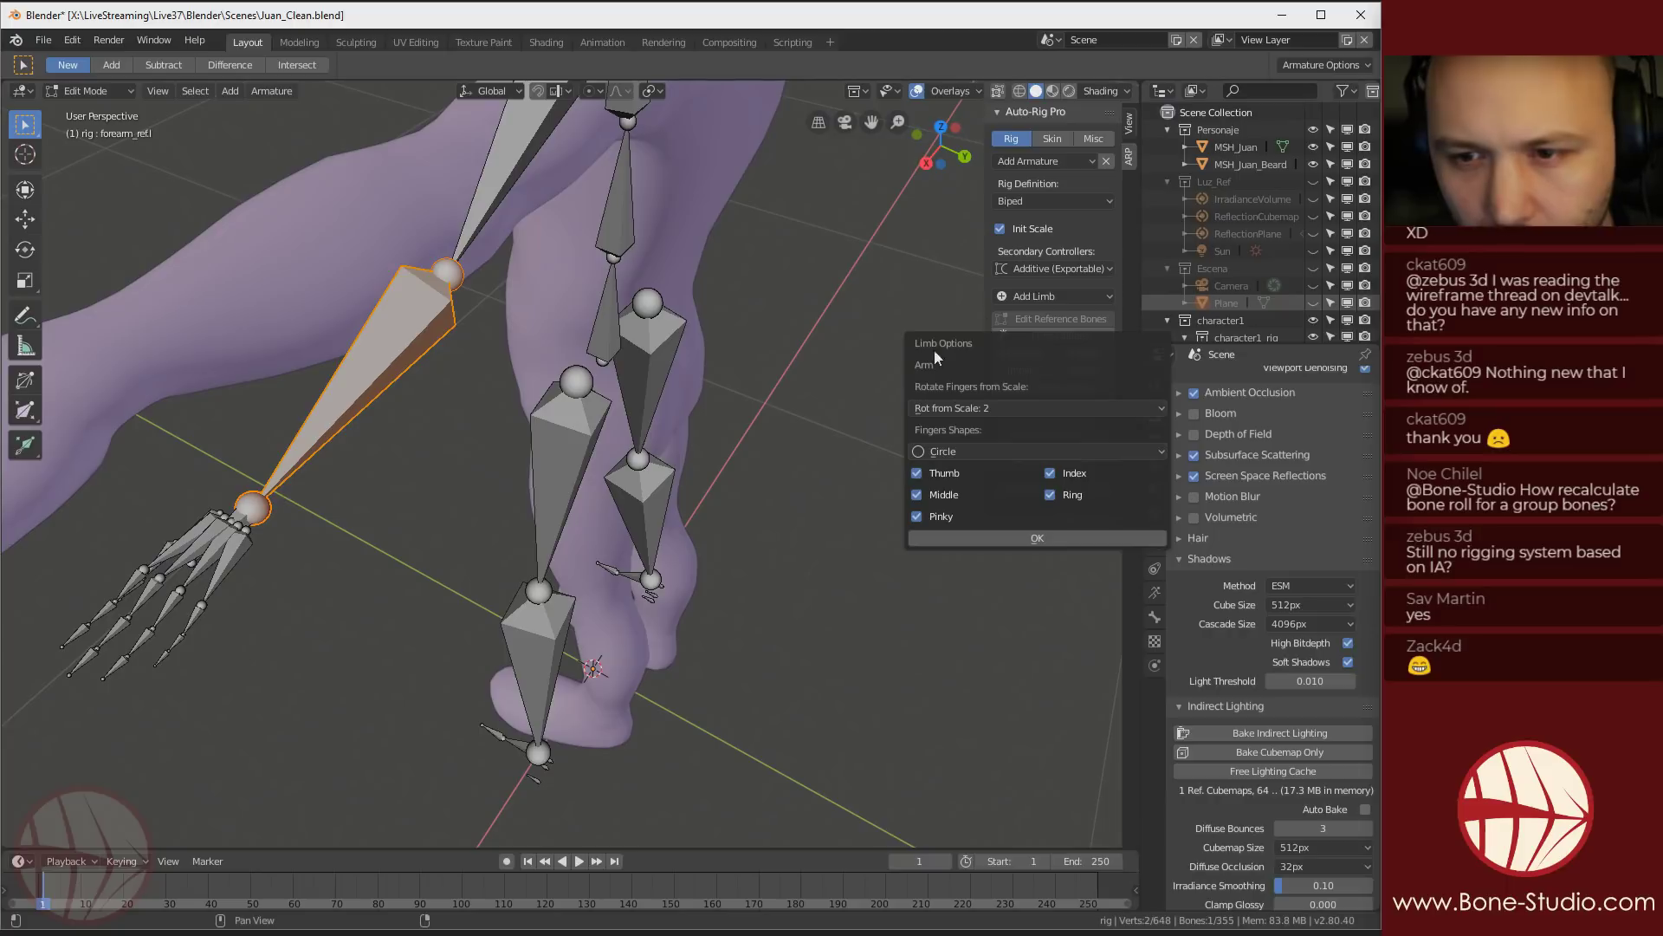
pyautogui.click(1010, 538)
# Enable X-Axis Mirror in the armature options
pyautogui.moveTo(221, 512); pyautogui.dragTo(502, 446, button='middle')
pyautogui.scroll(-4, 502, 445)
pyautogui.moveTo(473, 502); pyautogui.dragTo(554, 486, button='middle')
pyautogui.click(1155, 385)
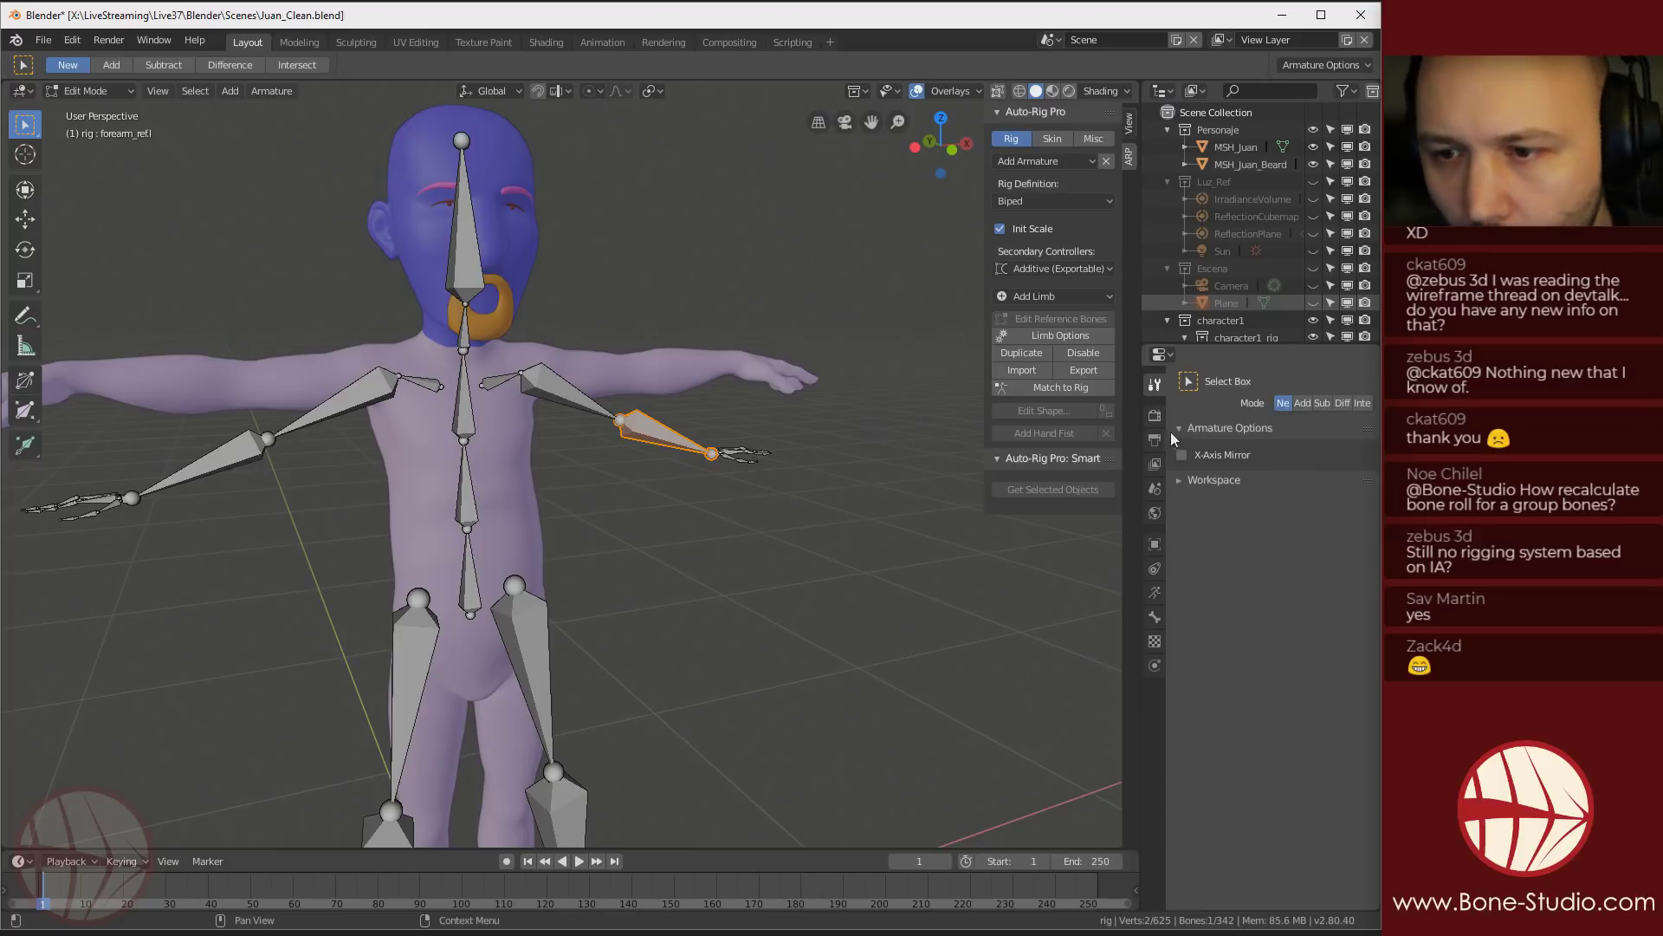
pyautogui.moveTo(646, 446); pyautogui.dragTo(622, 449, button='middle')
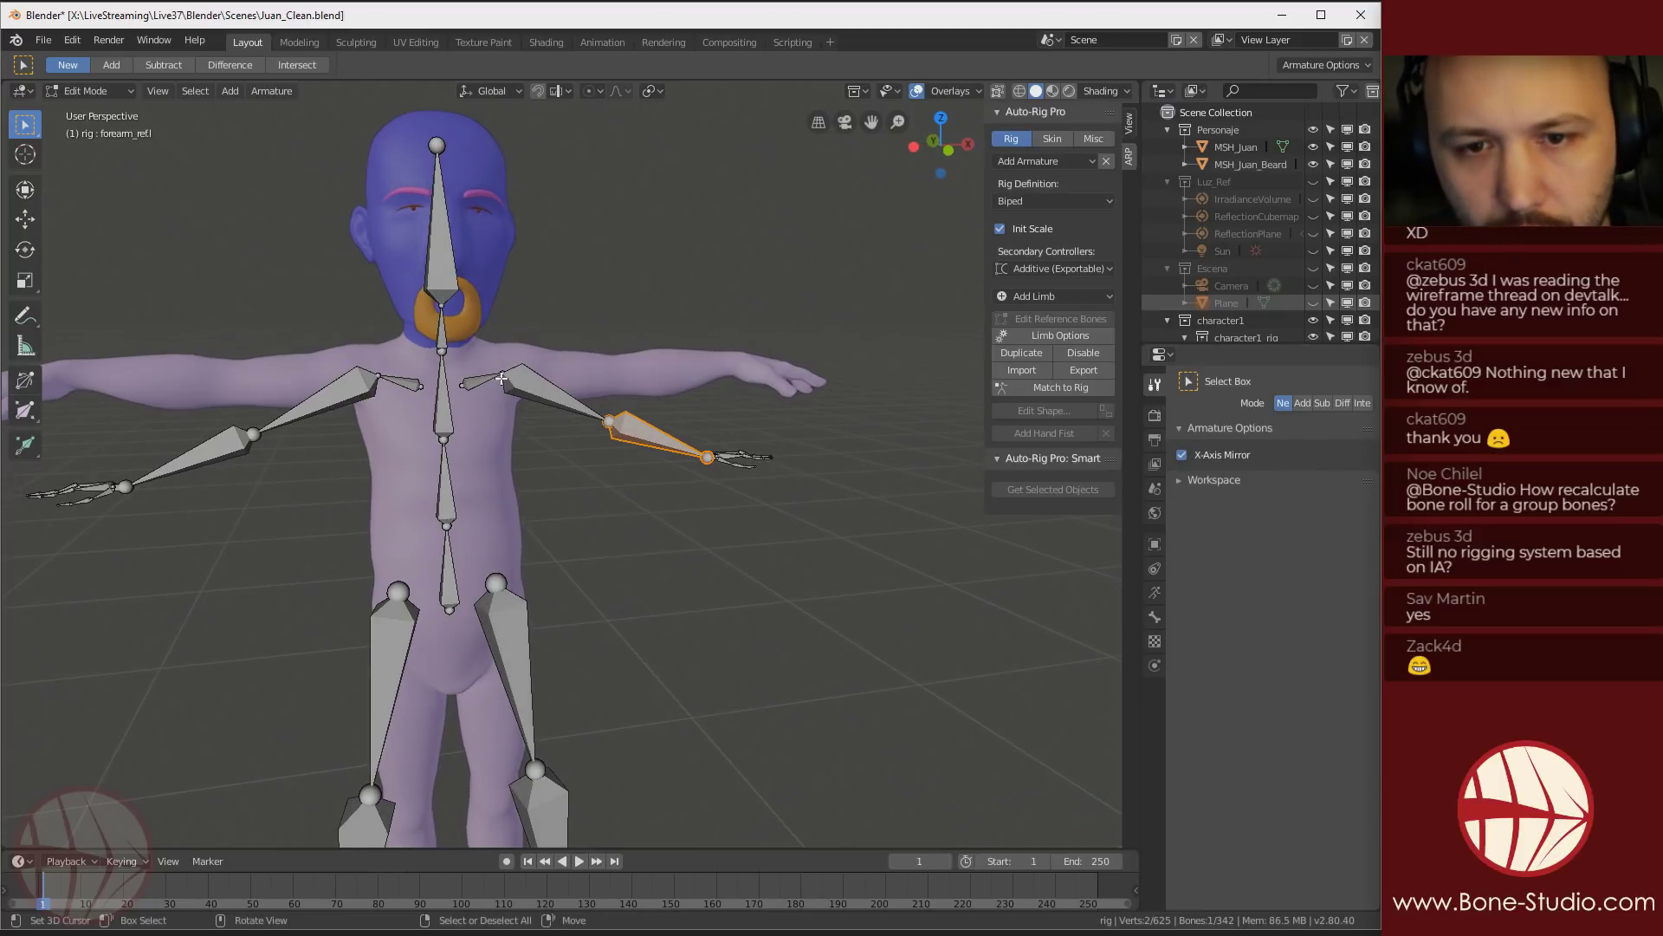
# In front view, move the left elbow joint up into the elbow of the character's mesh
pyautogui.click(611, 421)
pyautogui.press('KP_1')
pyautogui.scroll(5, 619, 308)
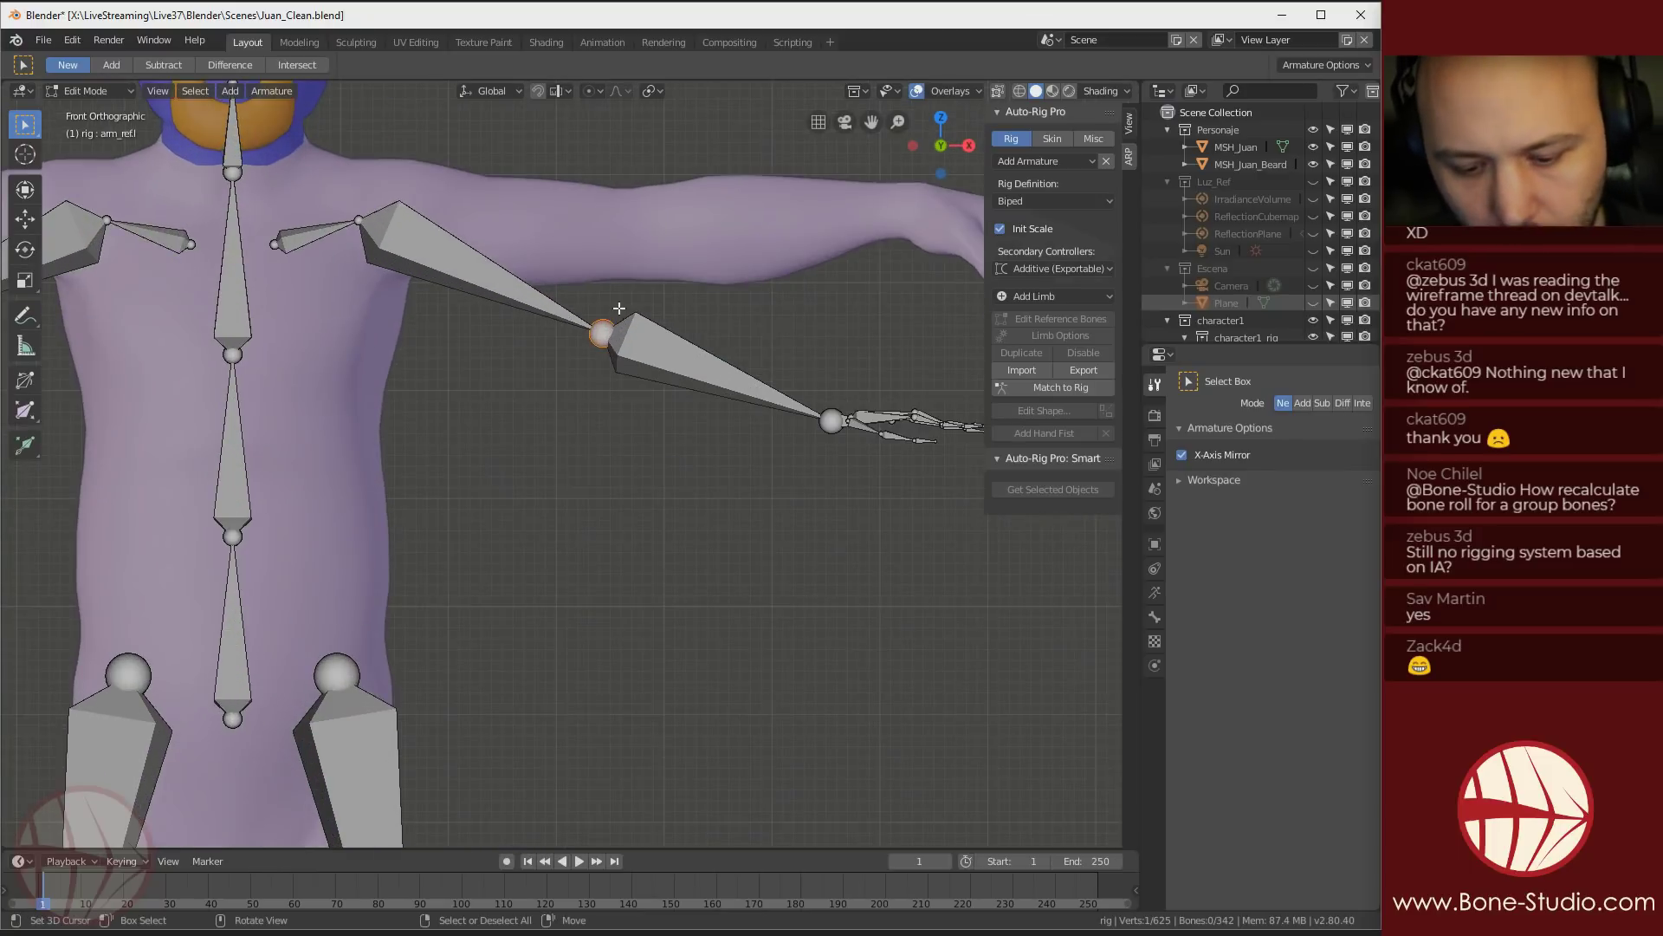
pyautogui.press('g')
pyautogui.click(642, 194)
# Move the left wrist joint and the tip of the hand bone up into the character's hand
pyautogui.rightClick(840, 365)
pyautogui.press('g')
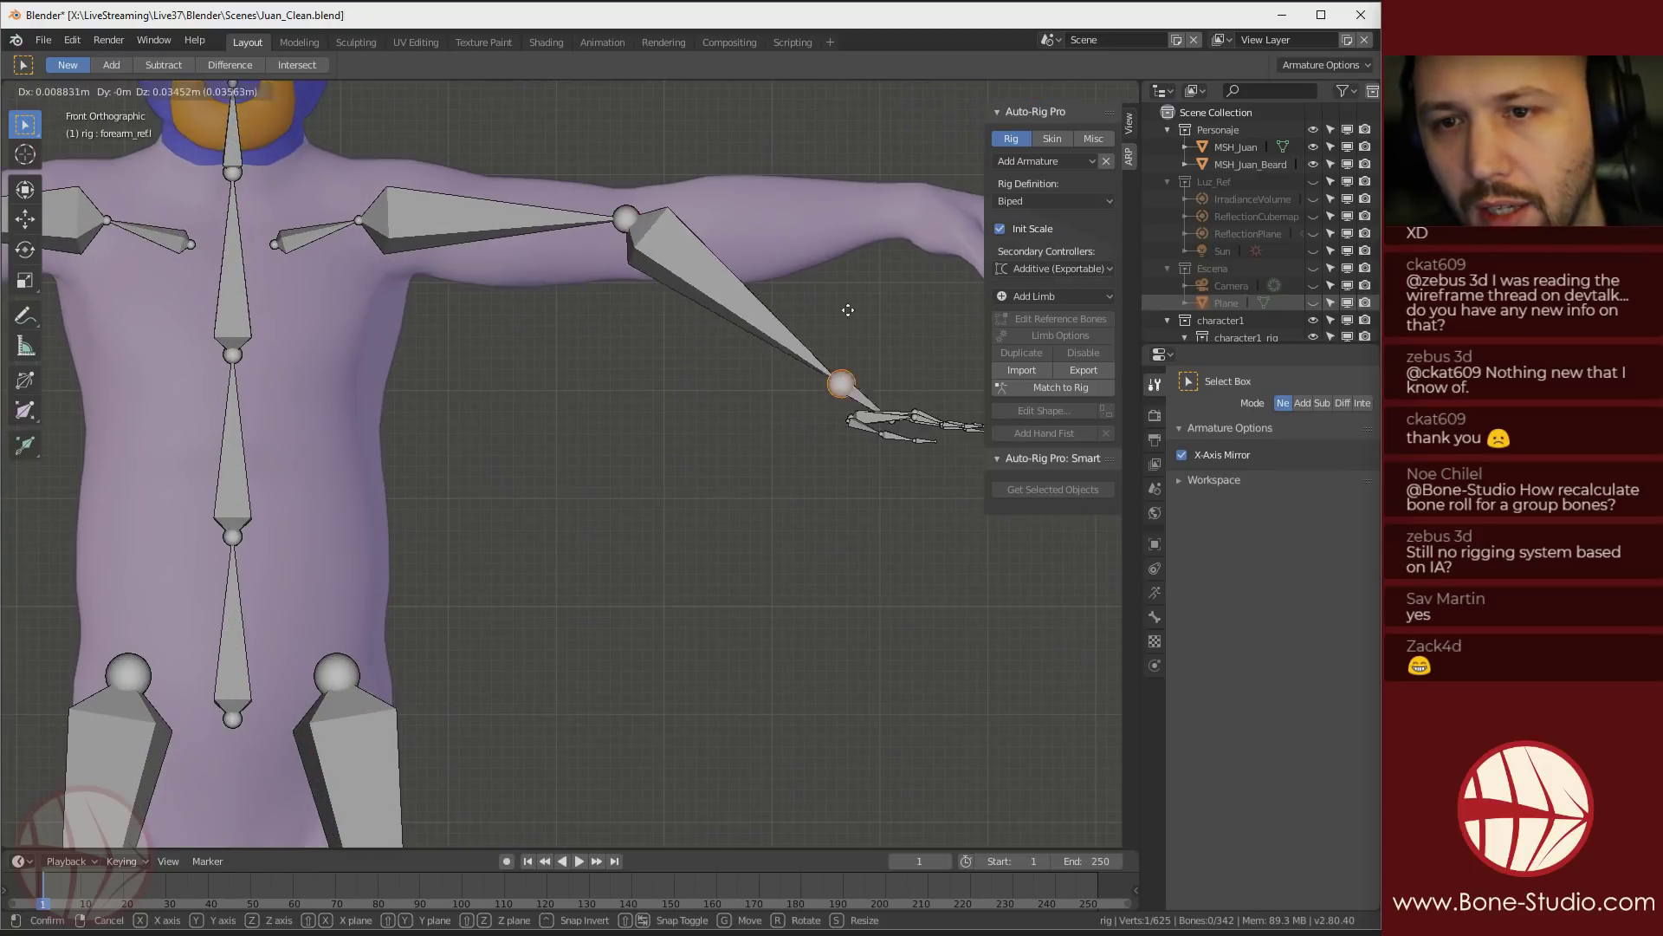
pyautogui.click(898, 386)
pyautogui.click(893, 415)
pyautogui.press('g')
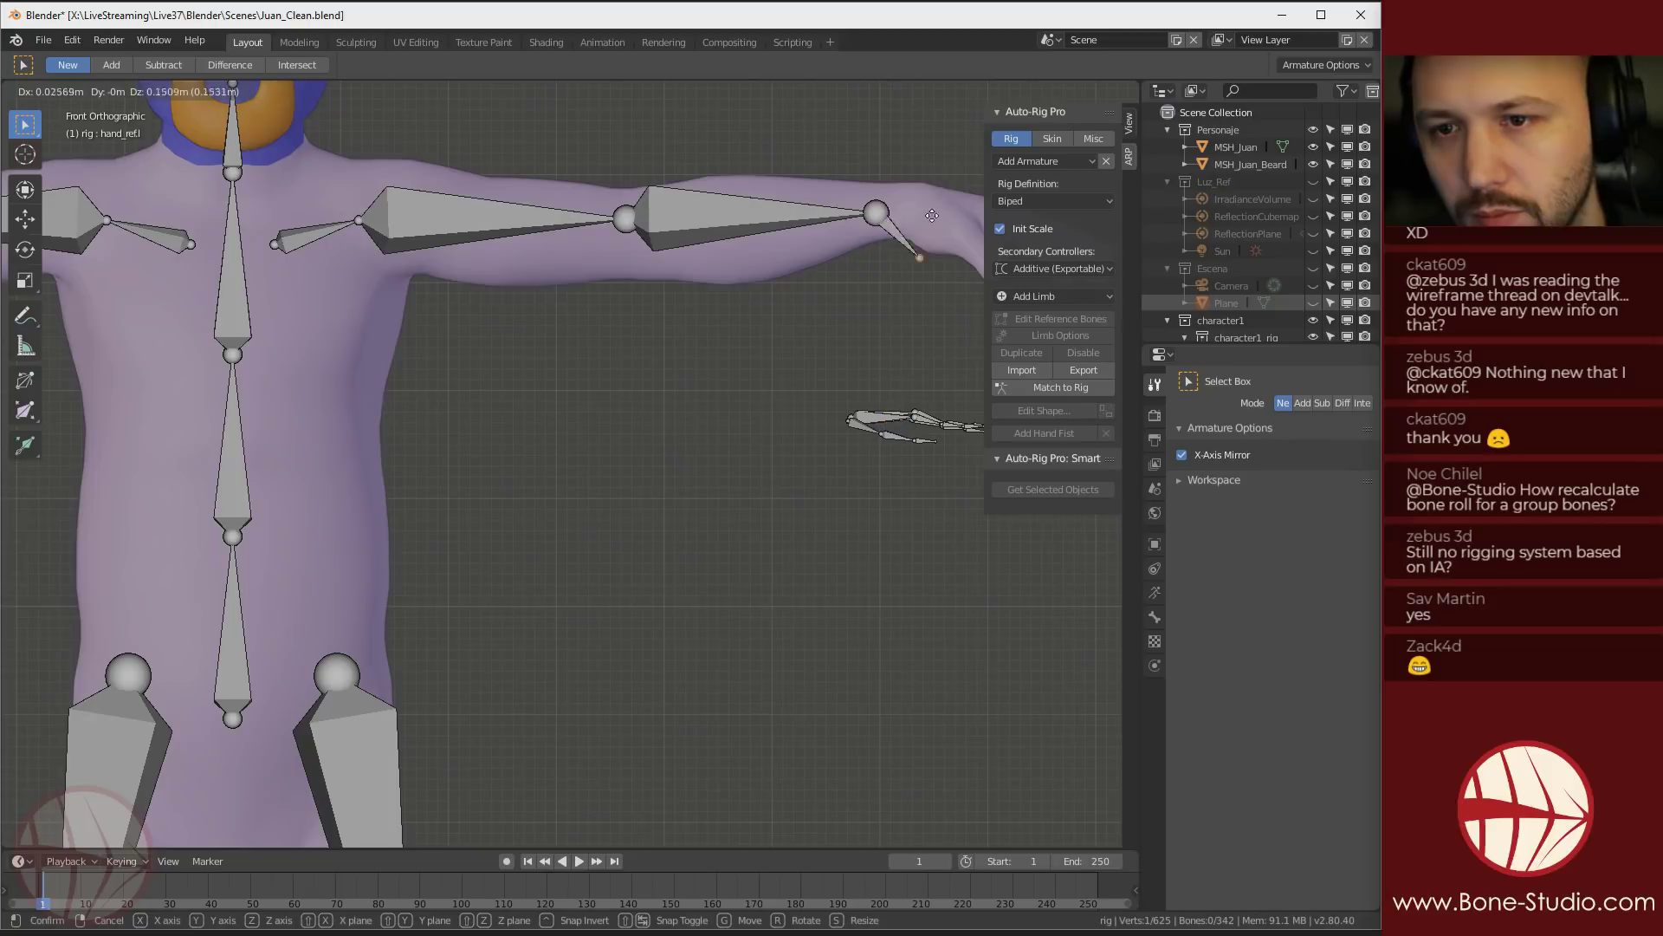
pyautogui.click(957, 218)
# Turn on snapping and set the snap target to Volume
pyautogui.scroll(-3, 683, 255)
pyautogui.press('KP_5')
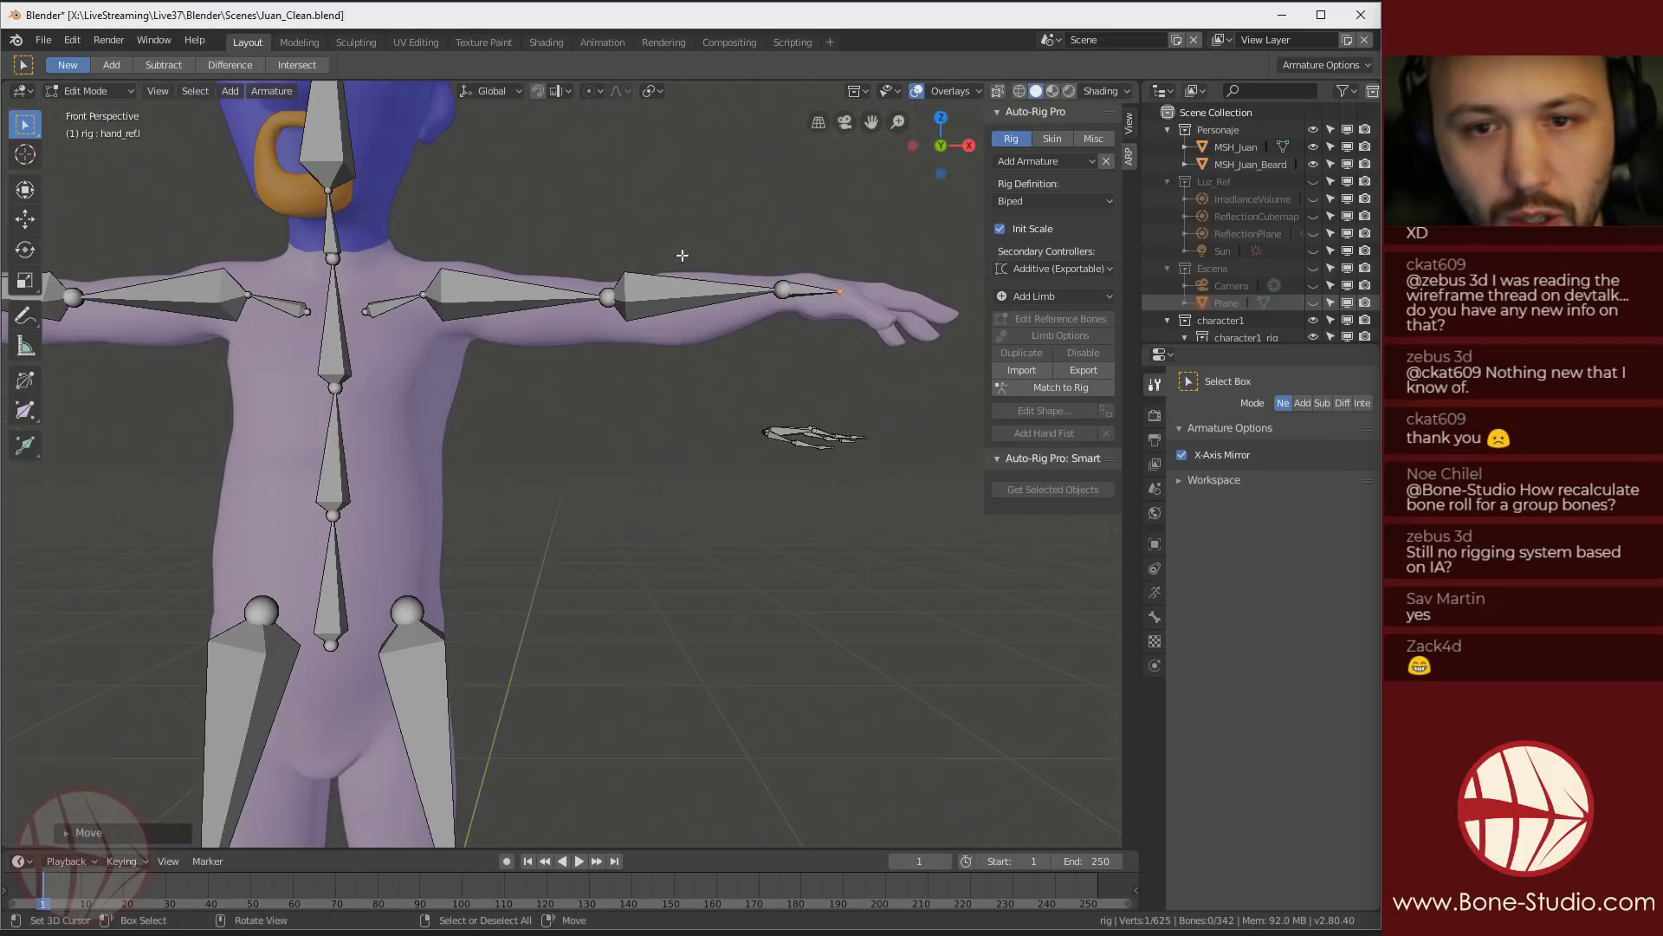
pyautogui.moveTo(703, 238); pyautogui.dragTo(505, 467, button='middle')
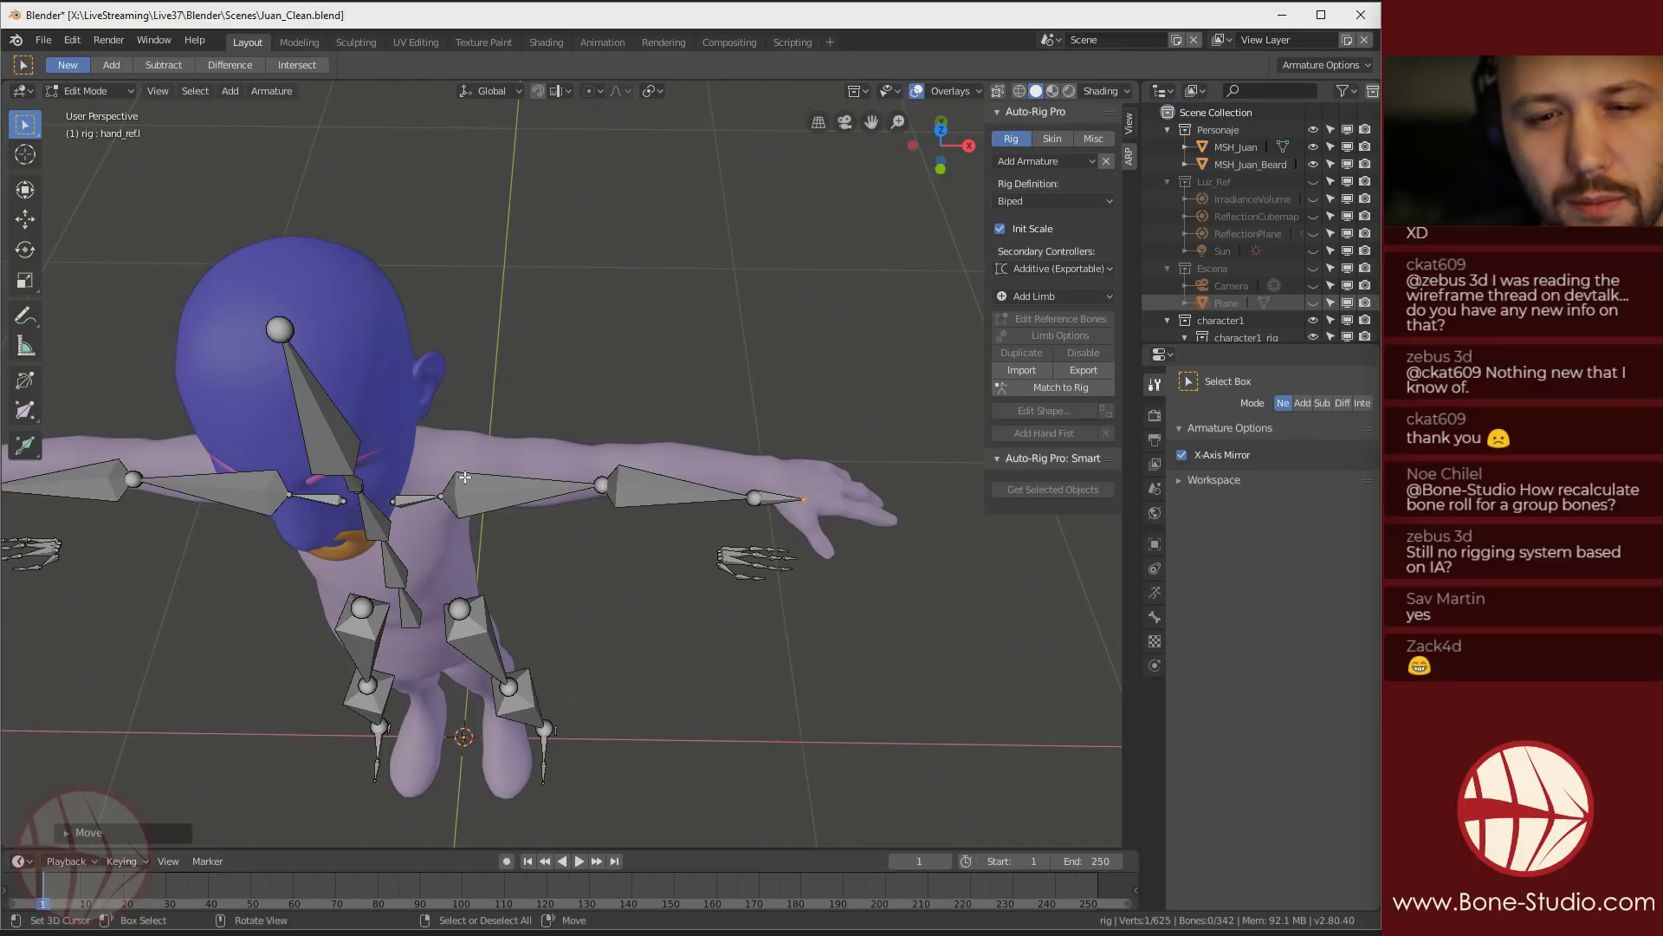
pyautogui.click(539, 91)
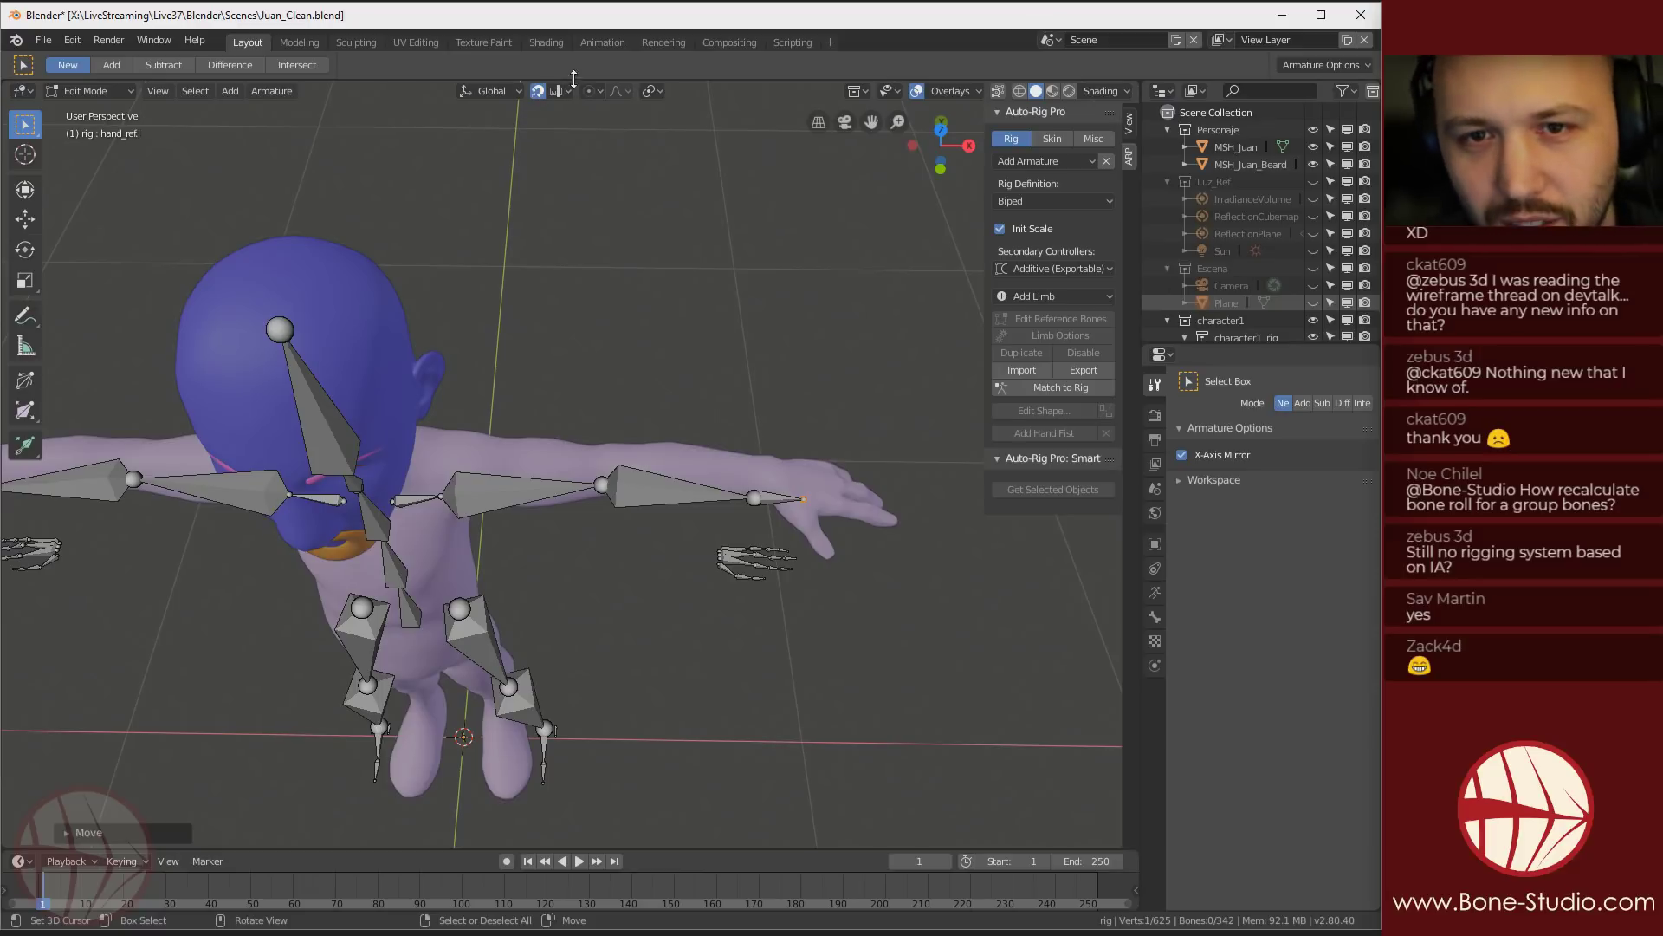
pyautogui.click(559, 91)
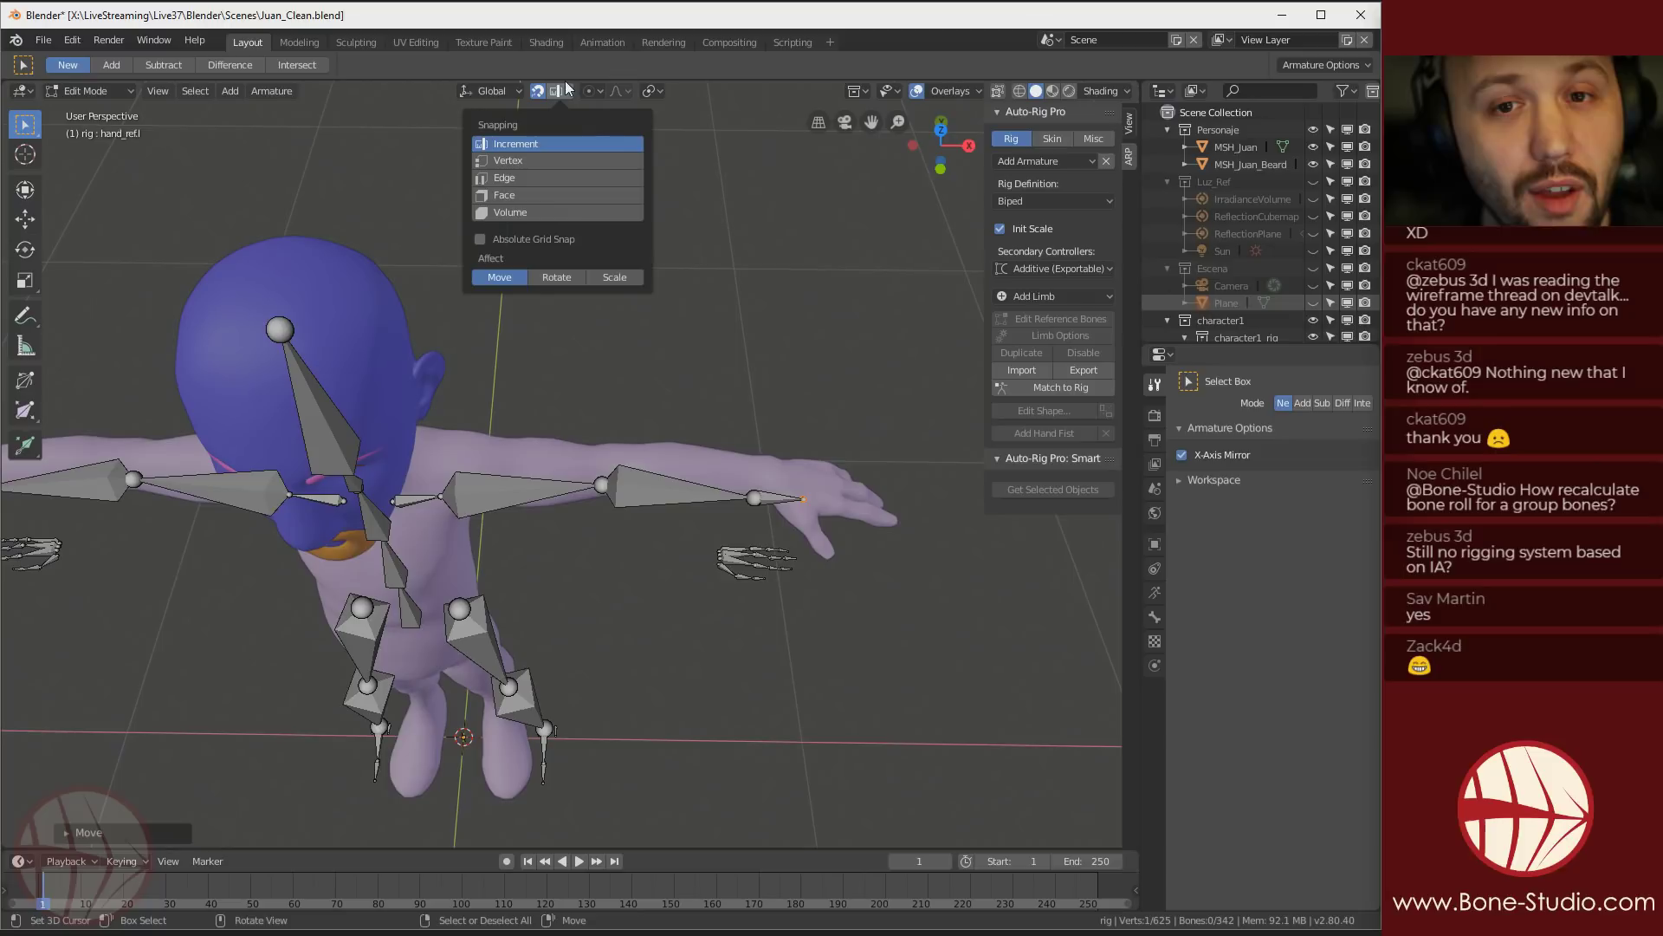
pyautogui.click(522, 210)
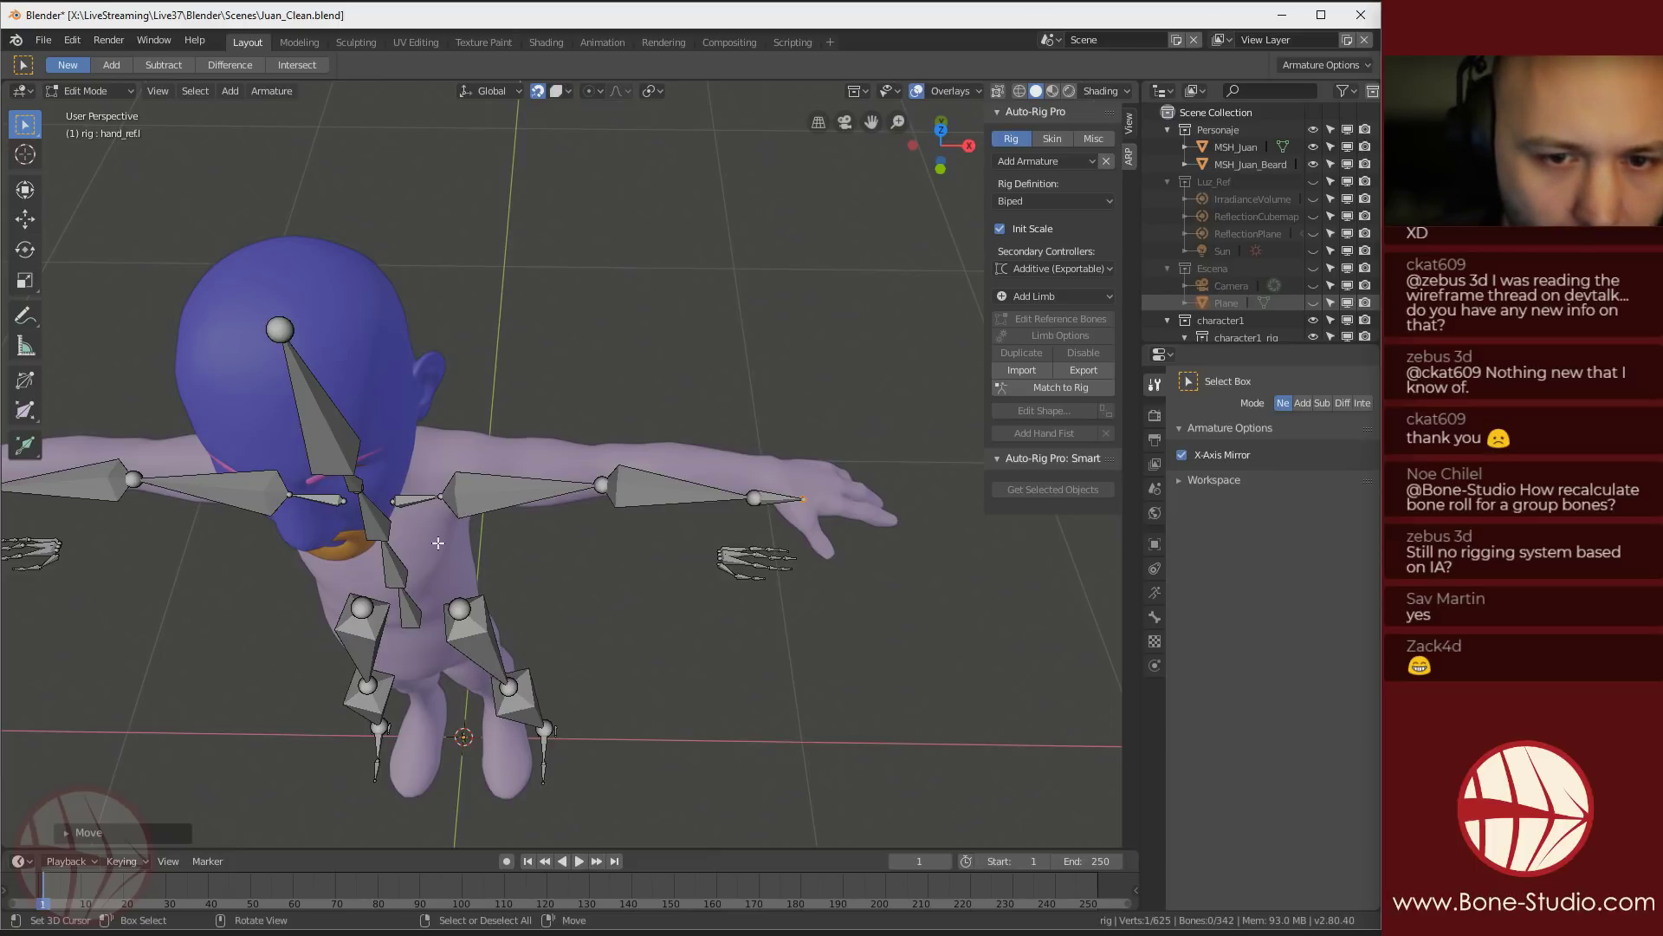
# Move the outer end of the left shoulder bone into the character's shoulder using volume snapping
pyautogui.click(440, 498)
pyautogui.keyDown('shift'); pyautogui.moveTo(481, 476); pyautogui.dragTo(506, 611, button='middle'); pyautogui.keyUp('shift')
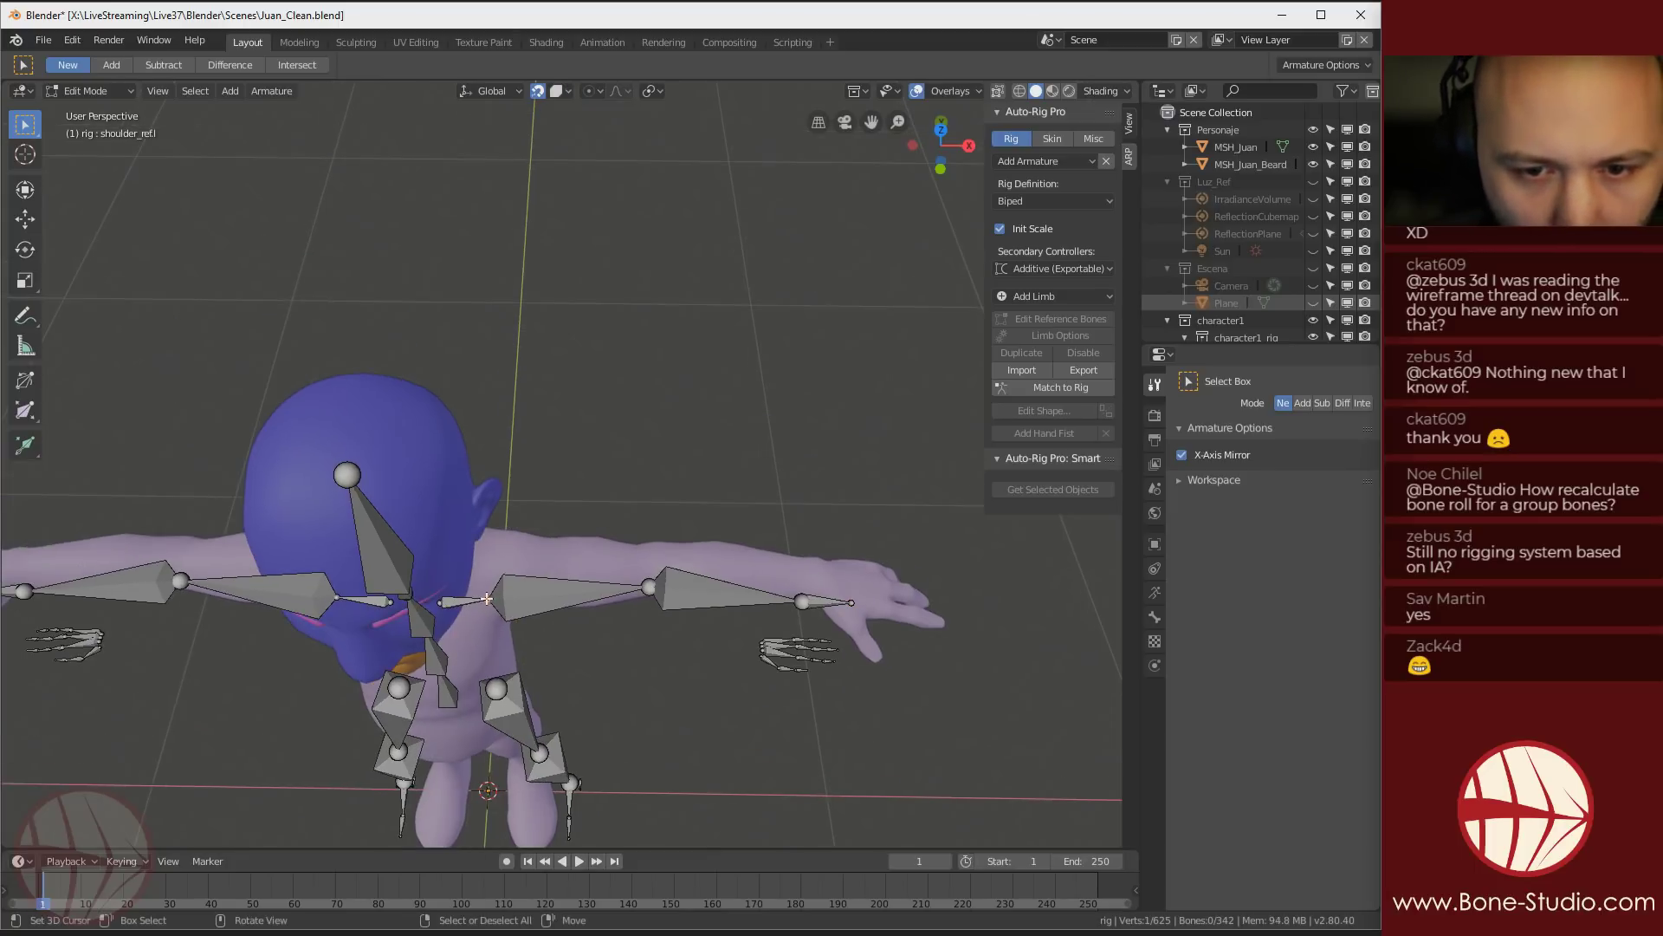
pyautogui.scroll(1, 506, 612)
pyautogui.press('g')
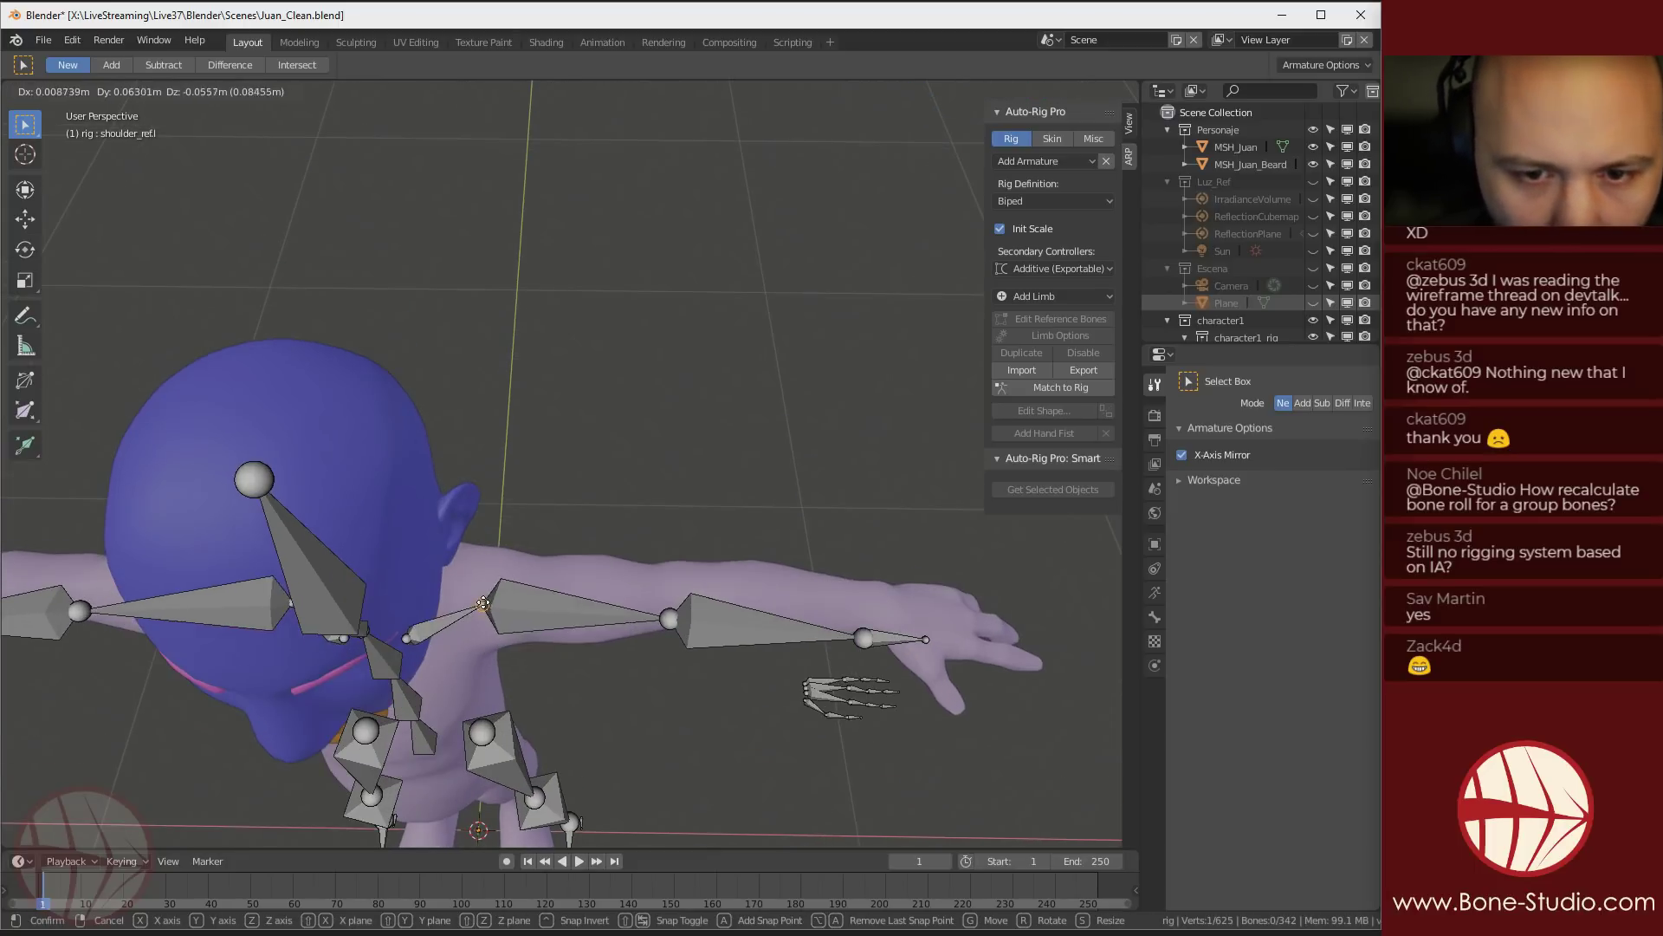
pyautogui.click(537, 633)
# In front view, move the outer end of the left shoulder bone up and inward into the middle of the shoulder
pyautogui.moveTo(536, 632); pyautogui.dragTo(470, 427, button='middle')
pyautogui.press('KP_1')
pyautogui.scroll(3, 594, 368)
pyautogui.press('g')
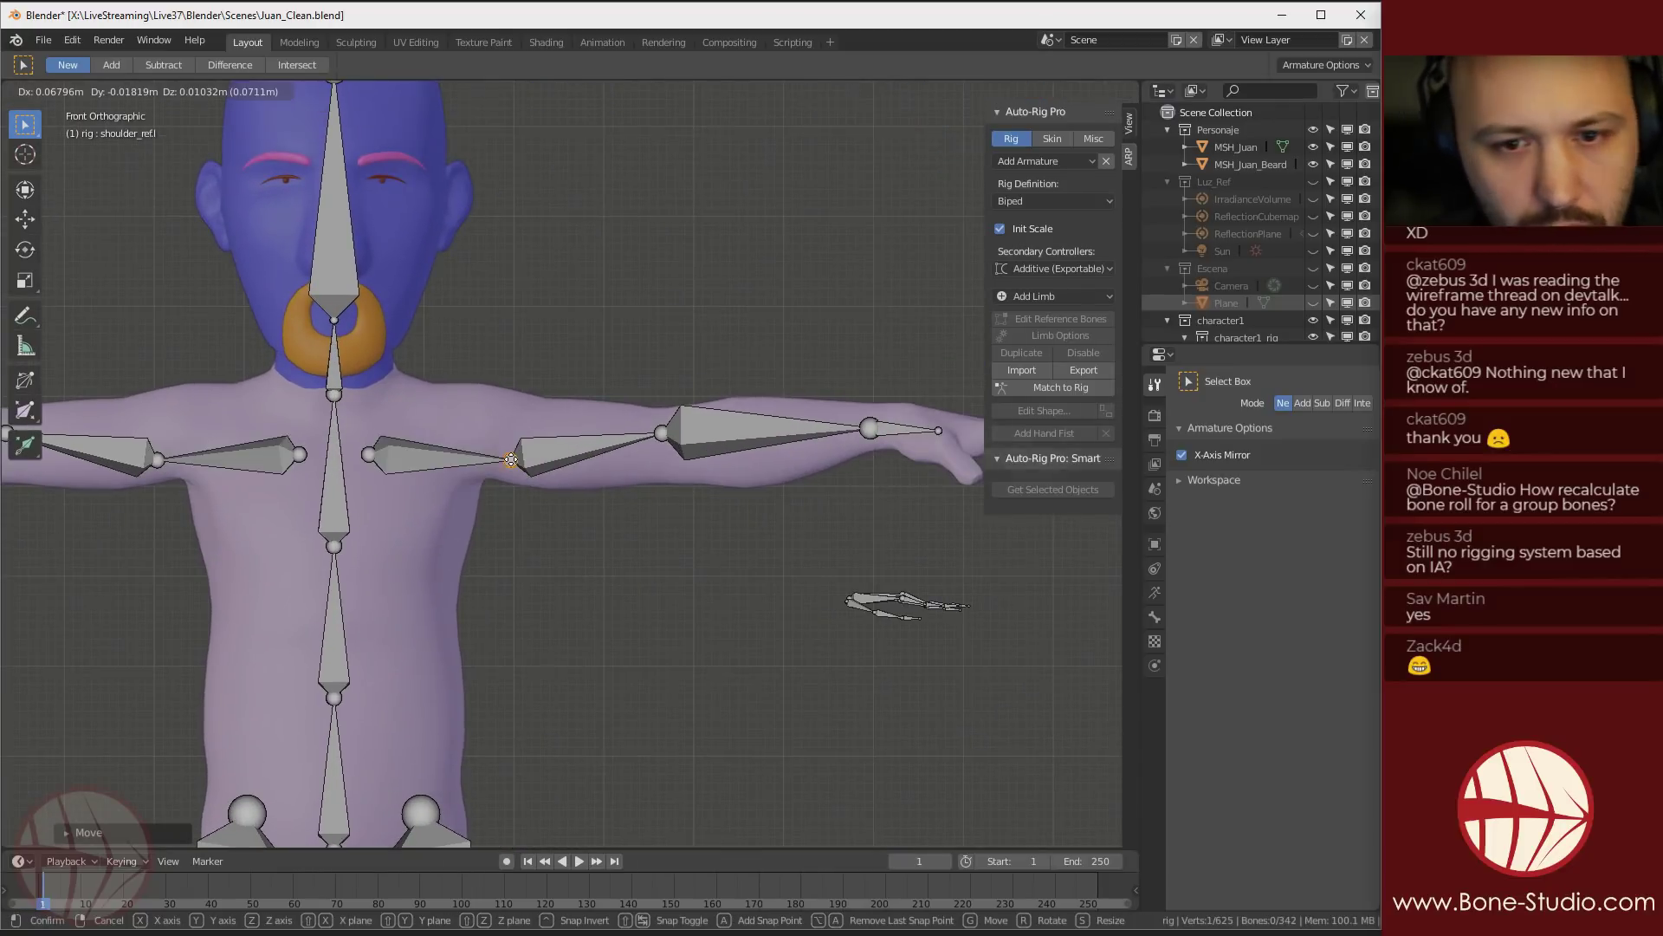
pyautogui.click(477, 427)
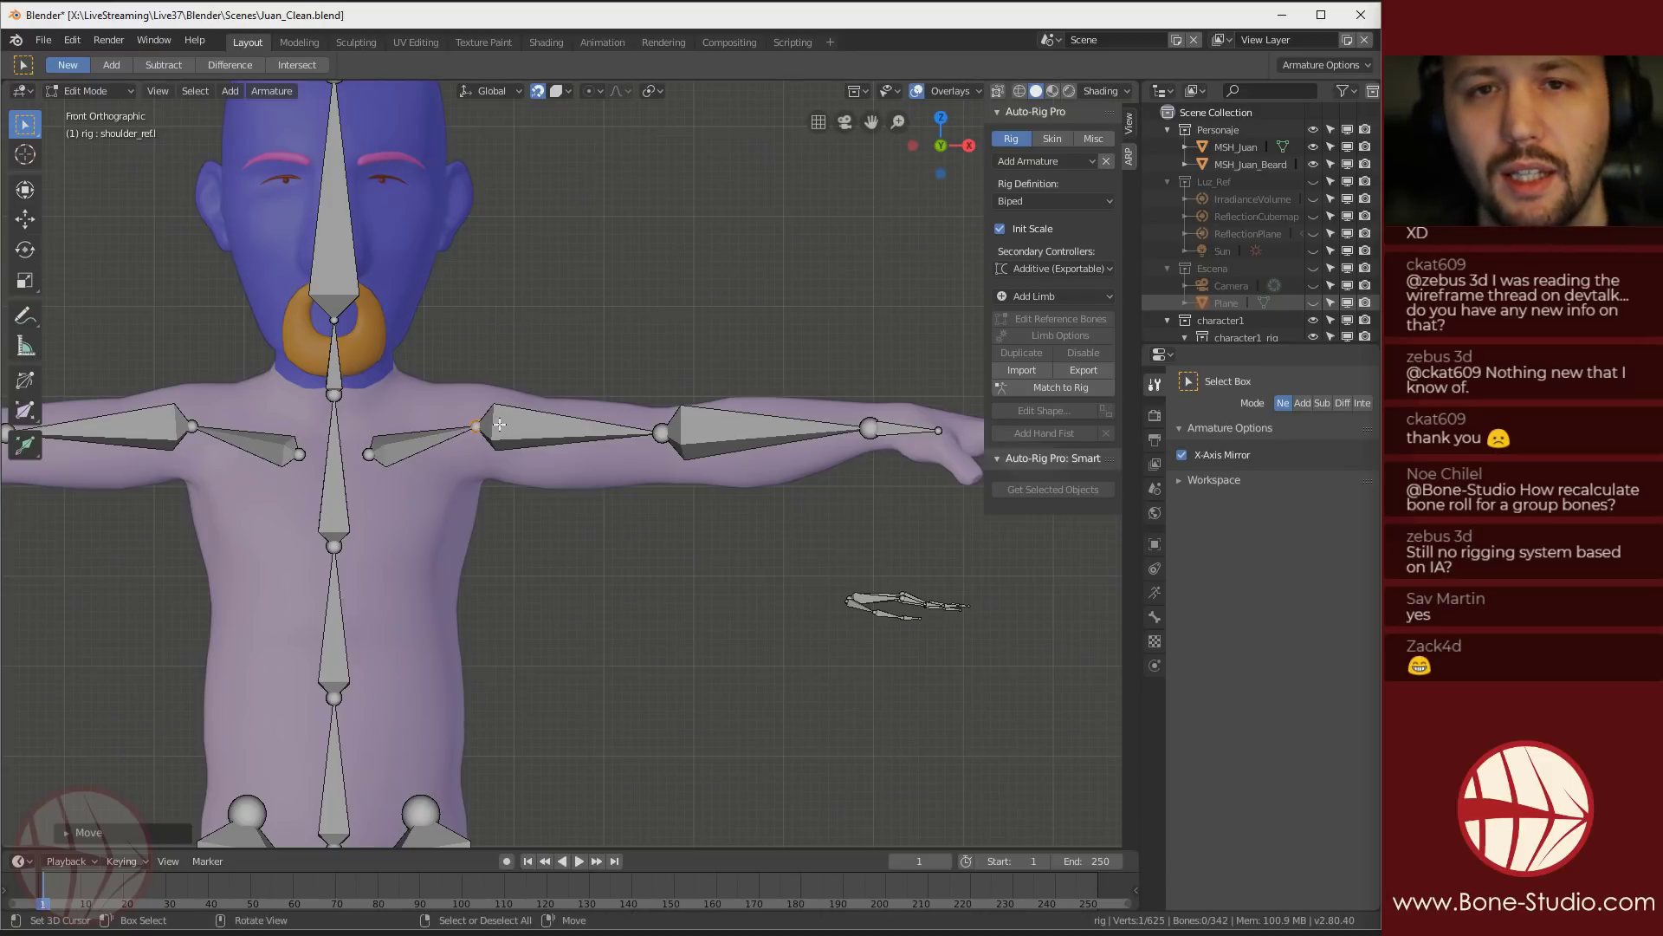
pyautogui.moveTo(500, 423); pyautogui.dragTo(458, 266, button='middle')
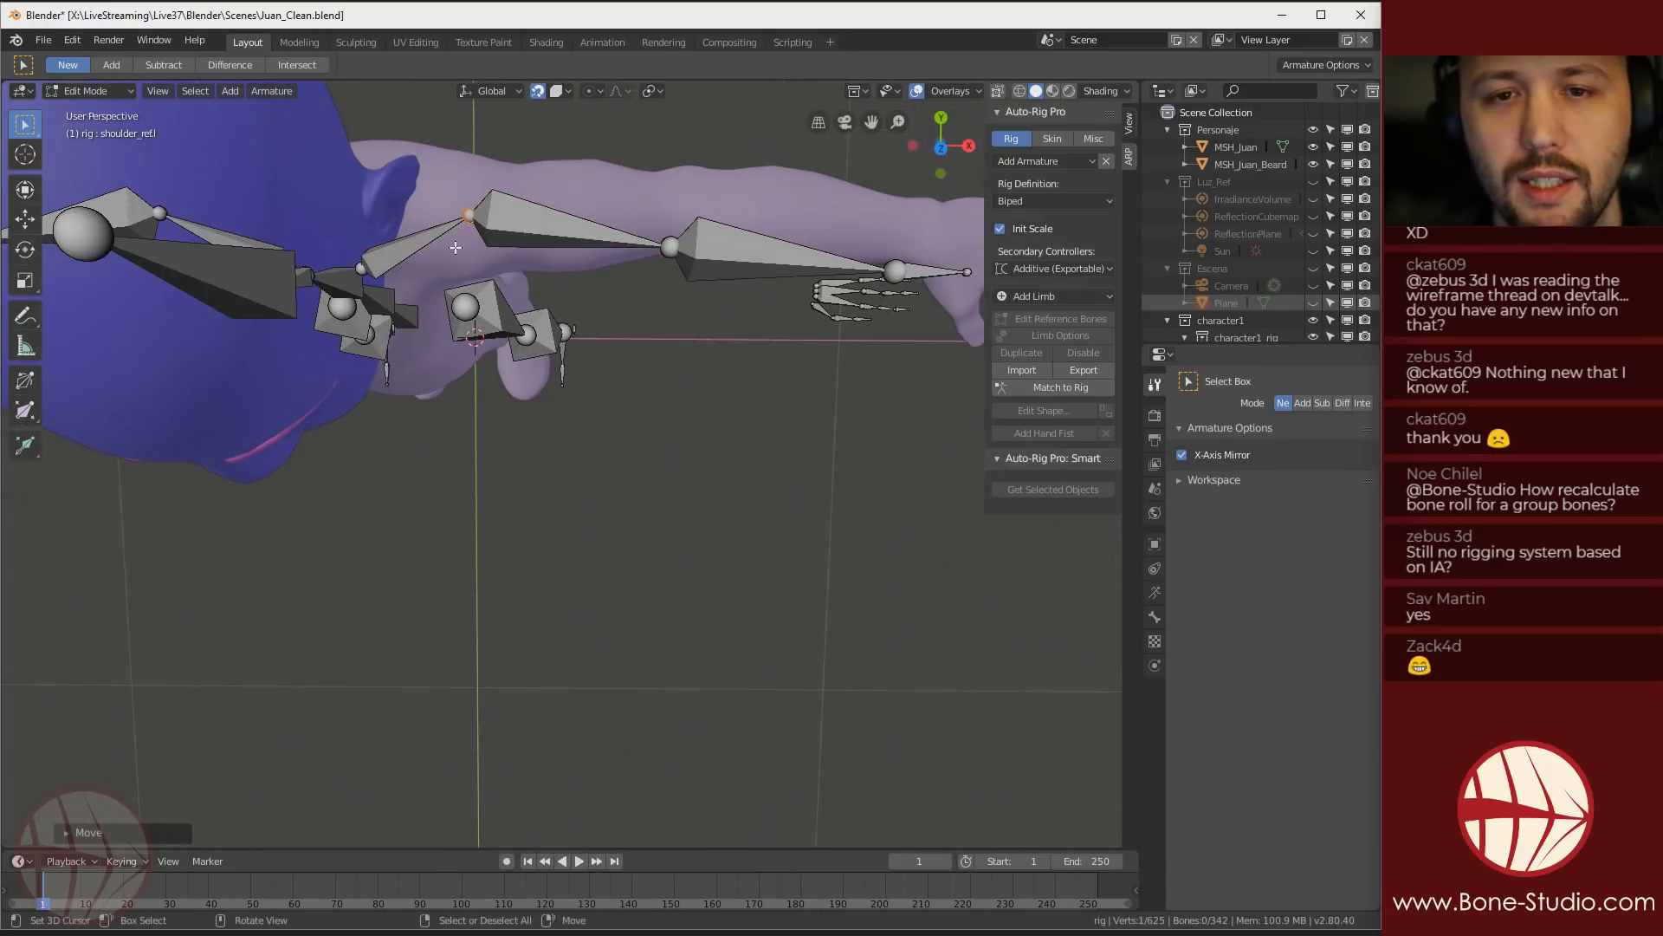
# In front view, snap the left elbow joint and the left wrist joint to the middle of the arm's volume
pyautogui.press('KP_1')
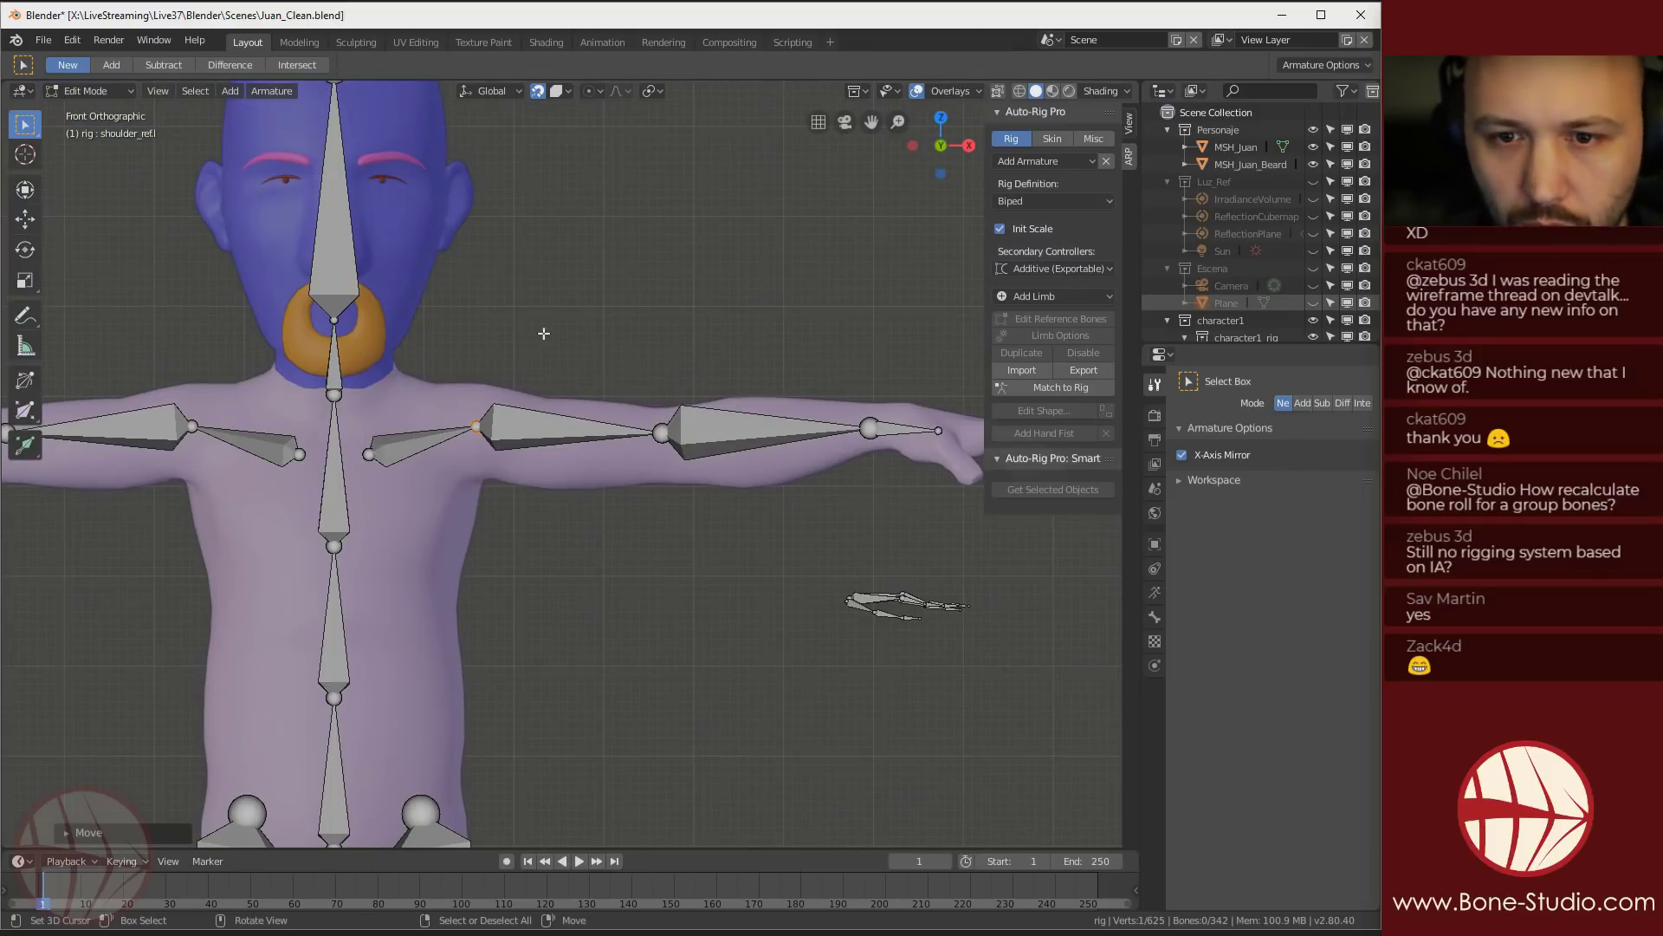
pyautogui.click(661, 433)
pyautogui.press('g')
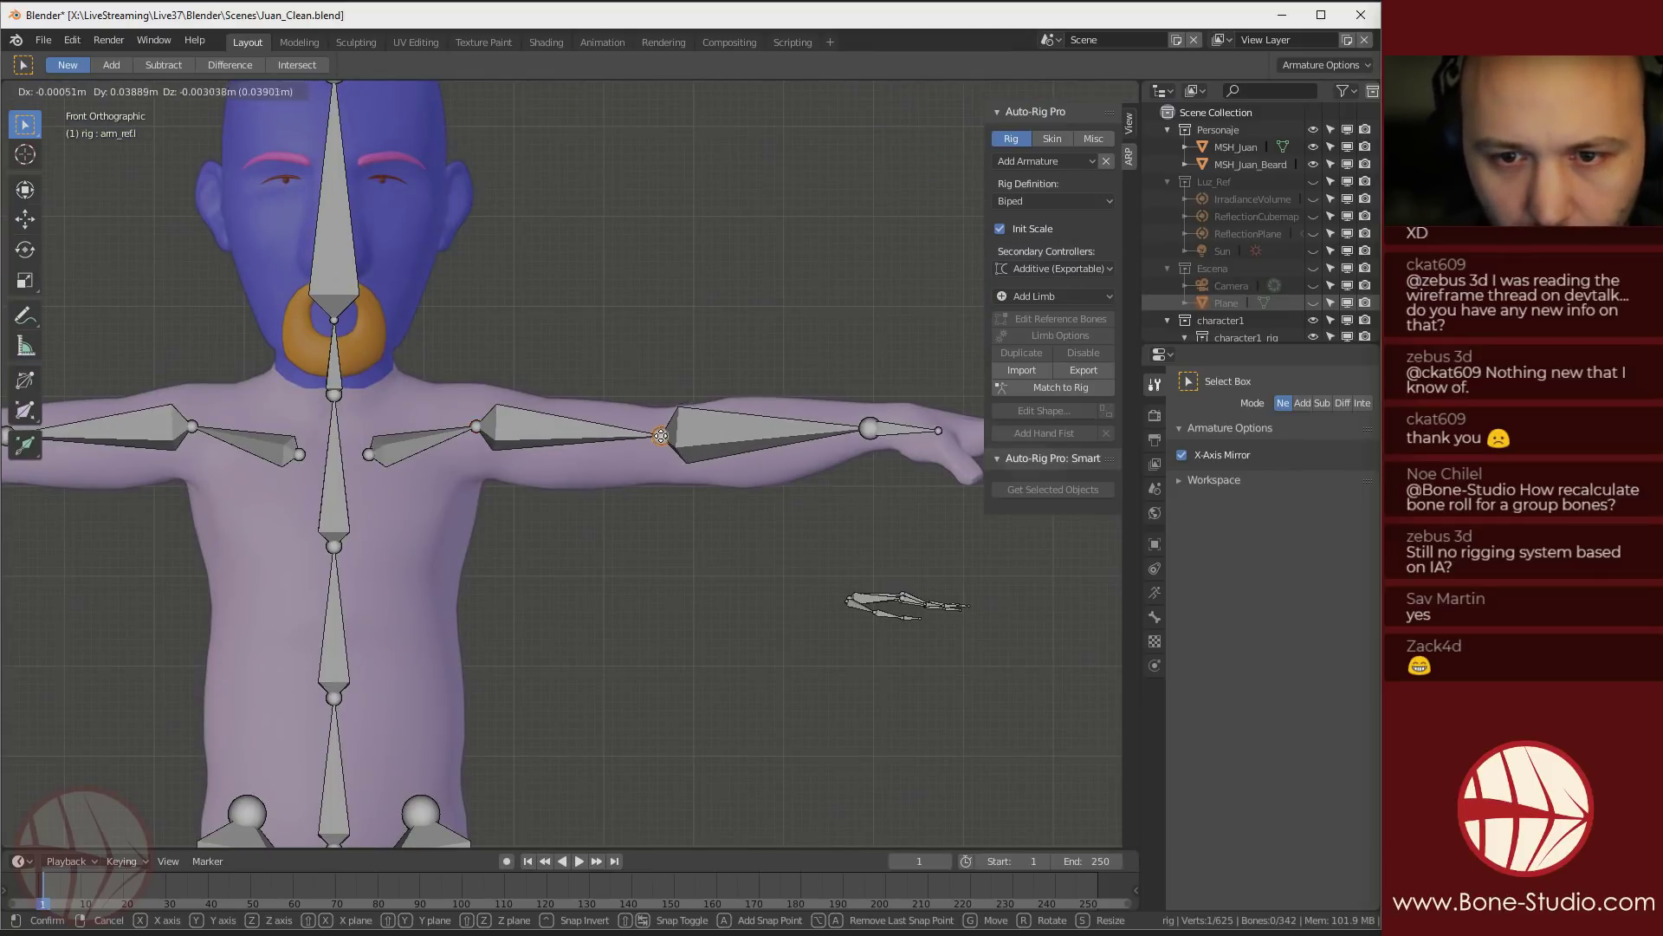
pyautogui.click(670, 435)
pyautogui.click(871, 428)
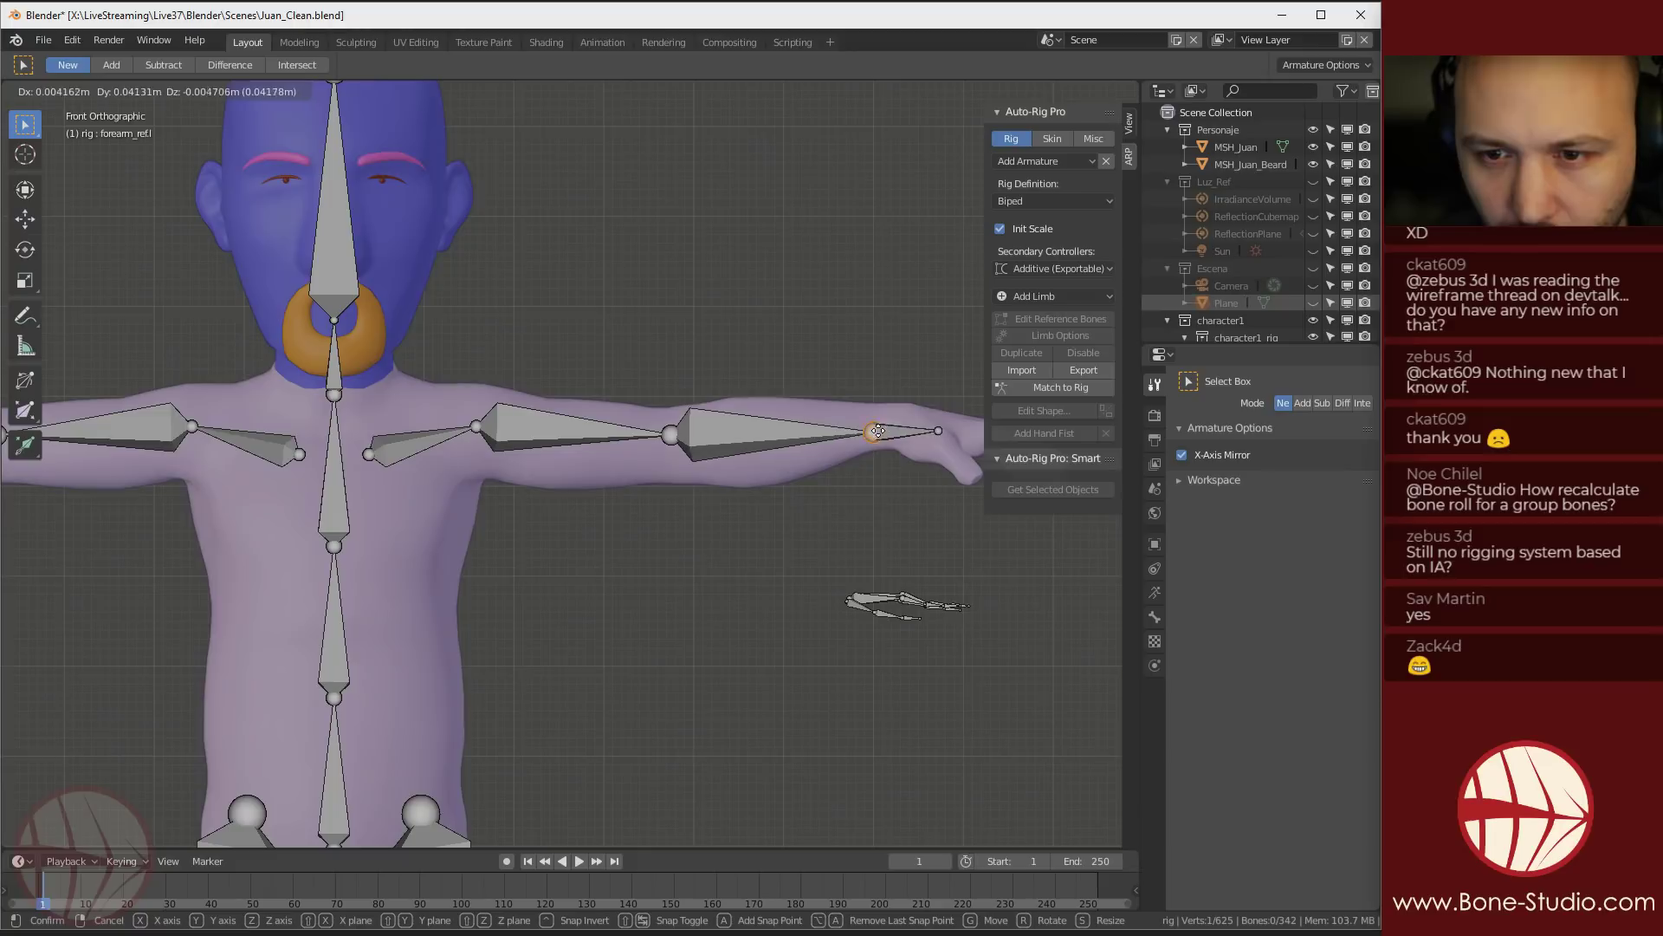
# Move the tip of the left hand bone outward into the palm of the character's hand
pyautogui.keyDown('shift'); pyautogui.moveTo(872, 428); pyautogui.dragTo(699, 485, button='middle'); pyautogui.keyUp('shift')
pyautogui.scroll(1, 700, 485)
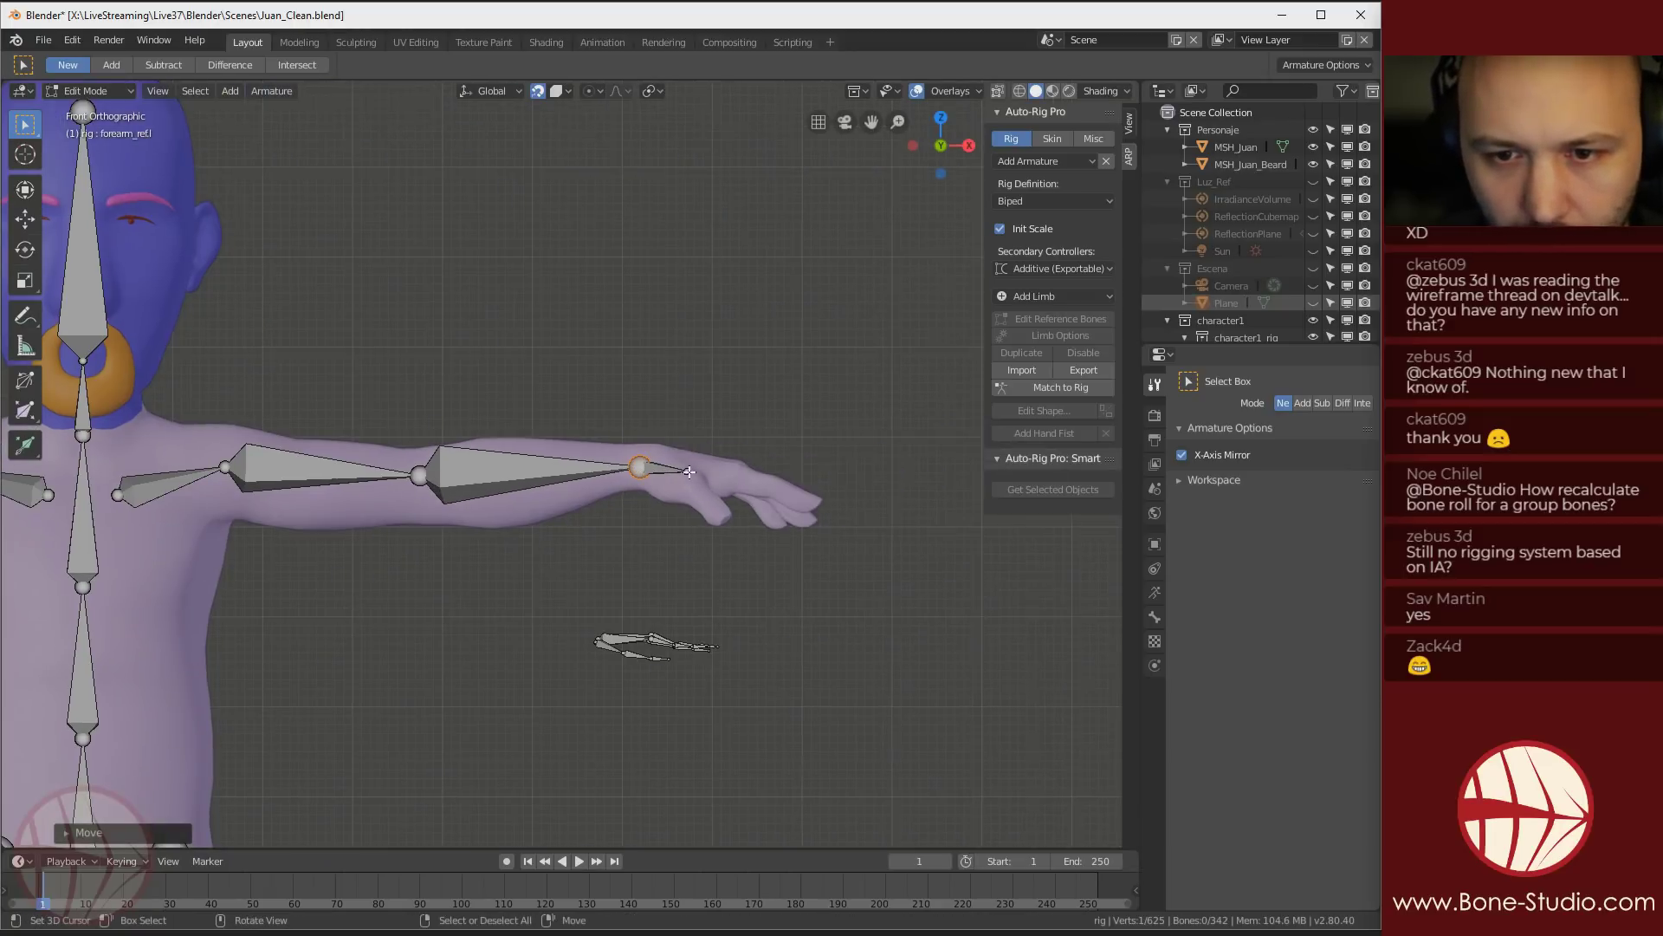
pyautogui.click(687, 471)
pyautogui.press('g')
pyautogui.click(729, 473)
# Select all the left finger reference bones together and move them up beside the character's hand
pyautogui.moveTo(730, 472); pyautogui.dragTo(637, 545, button='middle')
pyautogui.scroll(3, 625, 645)
pyautogui.keyDown('shift'); pyautogui.moveTo(640, 678); pyautogui.dragTo(438, 468, button='middle'); pyautogui.keyUp('shift')
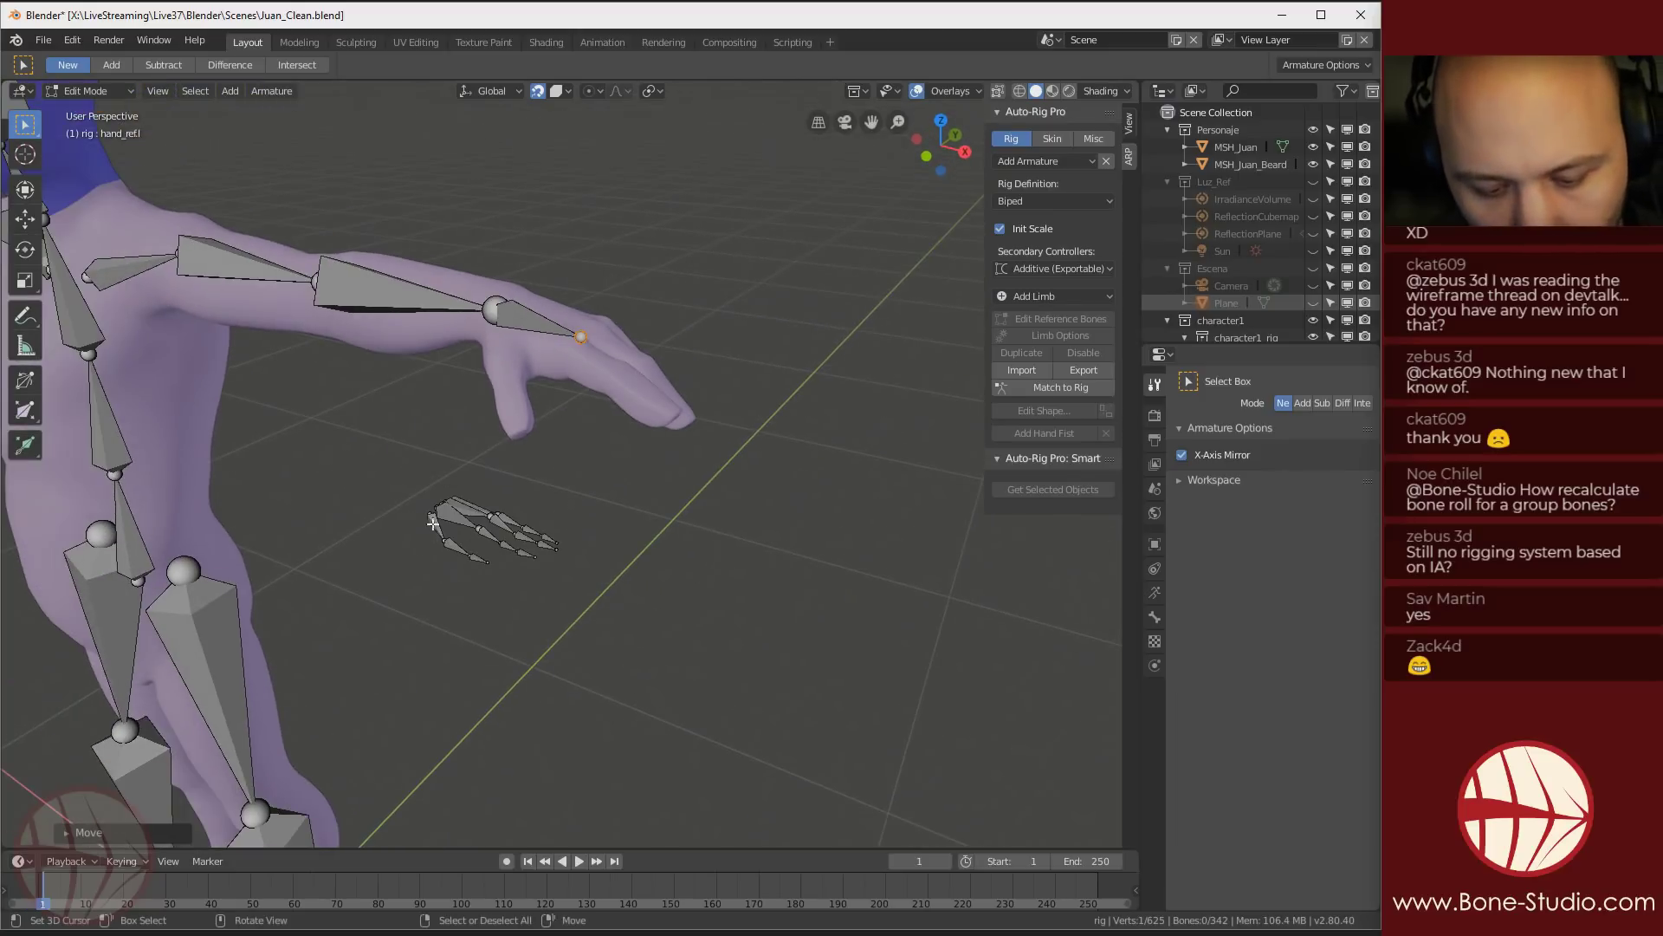
pyautogui.press('a')
pyautogui.press('a')
pyautogui.press('b')
pyautogui.moveTo(399, 478); pyautogui.dragTo(563, 586)
pyautogui.scroll(-2, 537, 581)
pyautogui.moveTo(478, 566); pyautogui.dragTo(527, 534, button='middle')
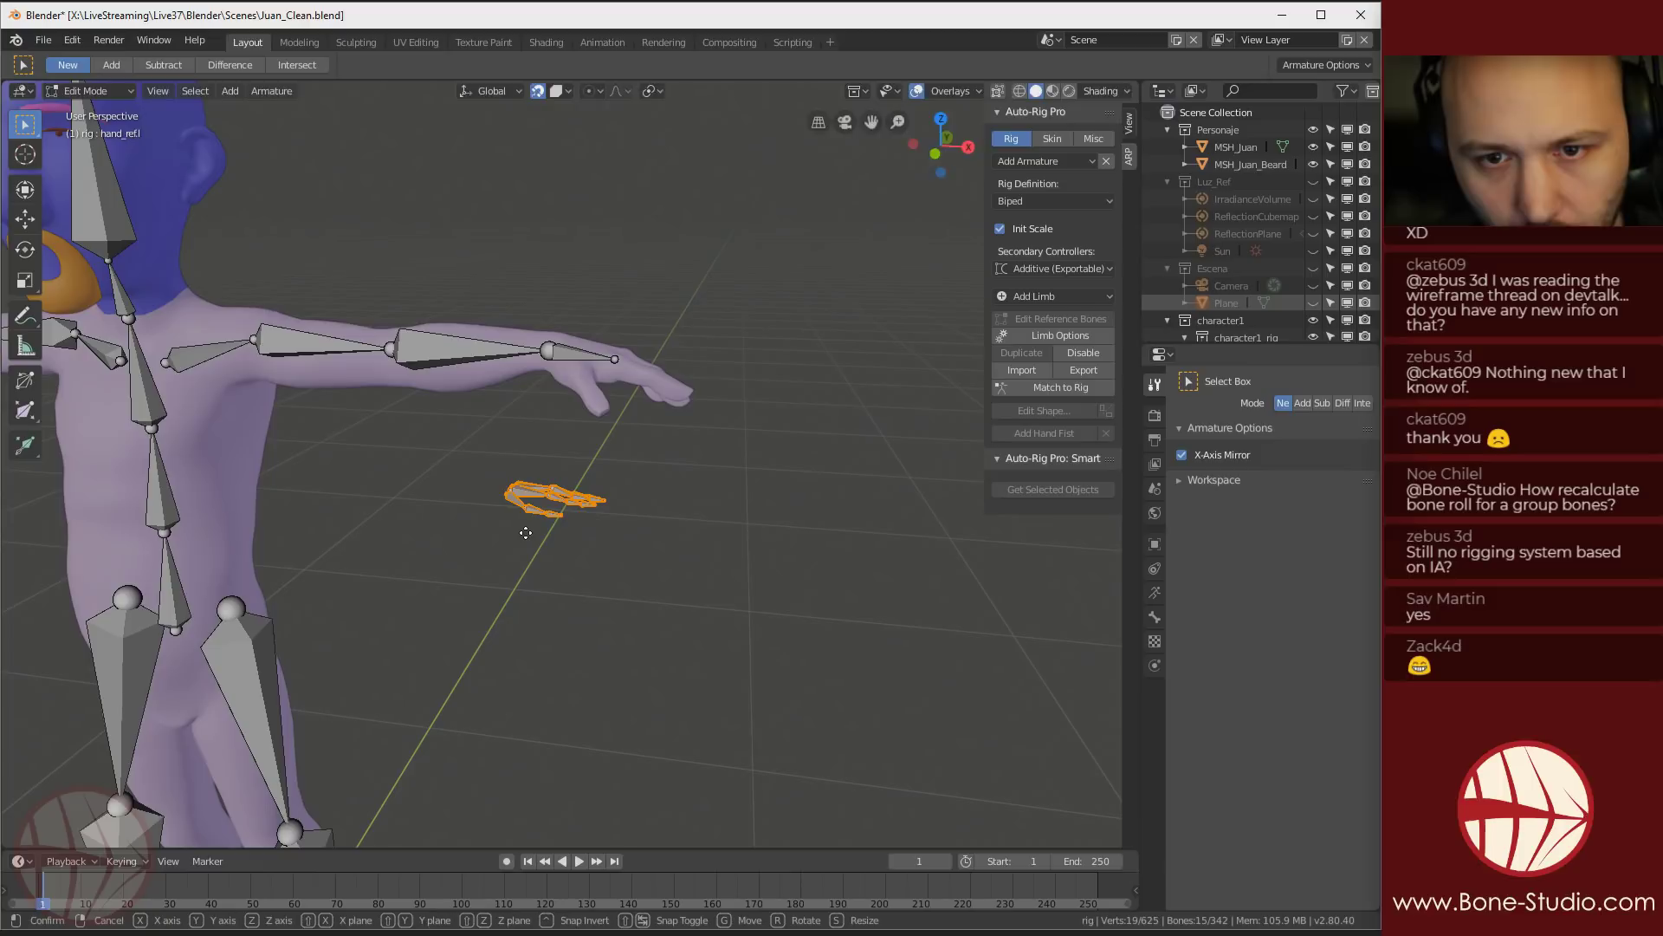
pyautogui.press('g')
pyautogui.click(570, 308)
# Move the left index finger's base bone onto the base of the mesh's index finger using volume snapping
pyautogui.moveTo(570, 307); pyautogui.dragTo(682, 360, button='middle')
pyautogui.scroll(4, 542, 511)
pyautogui.click(645, 419)
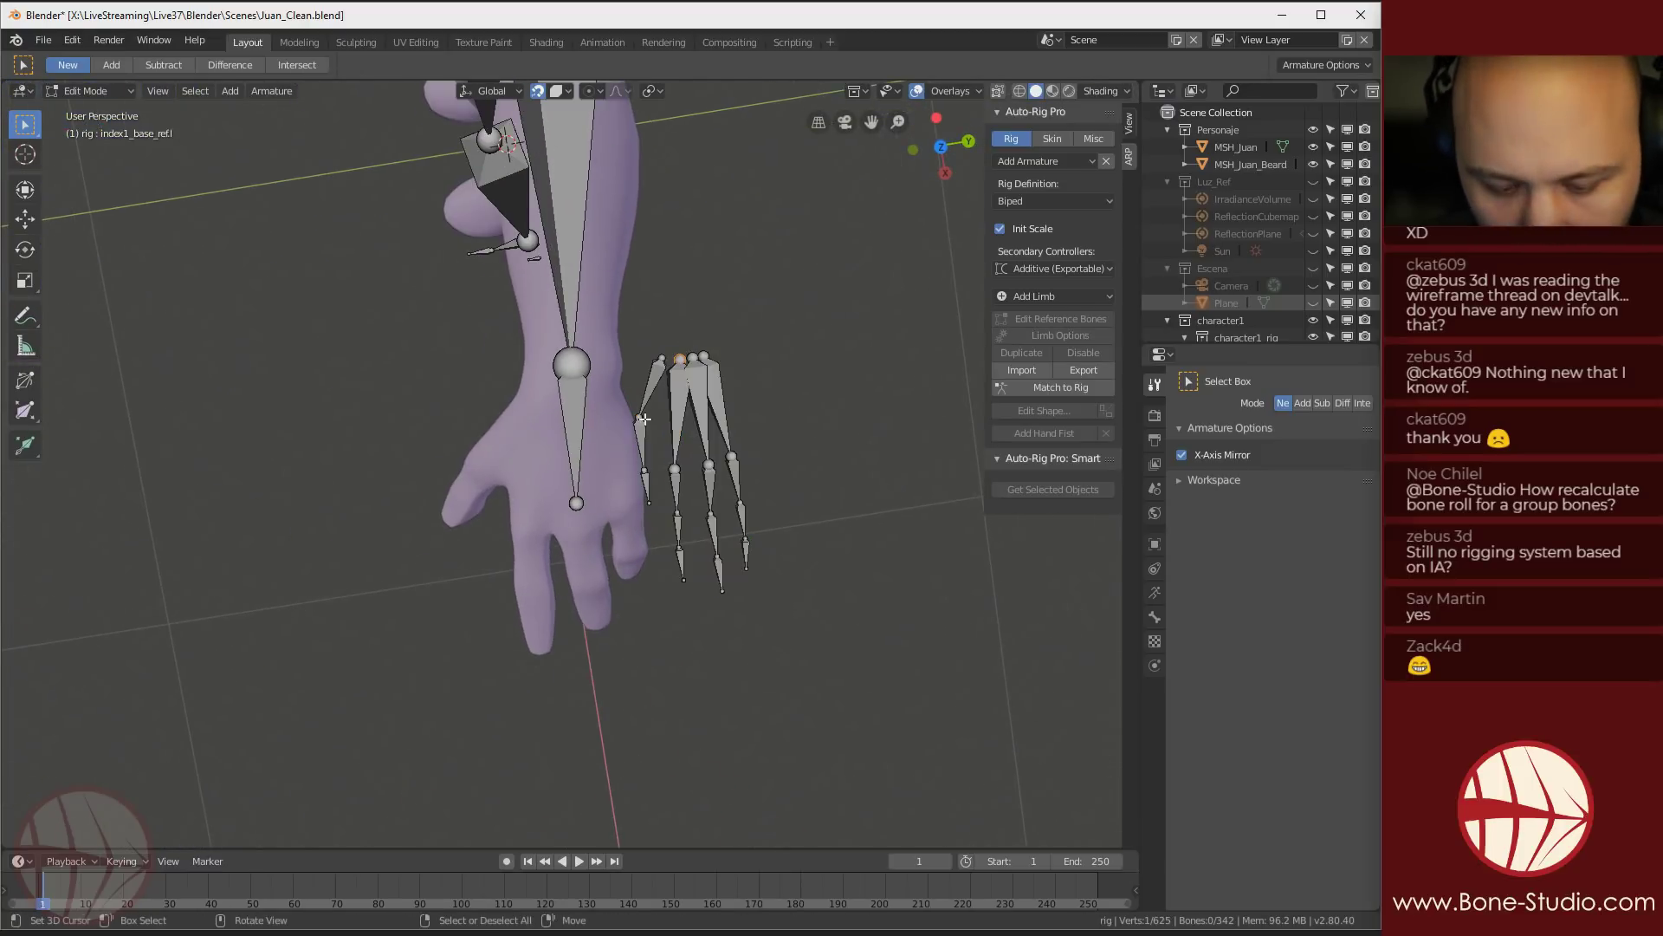
pyautogui.press('g')
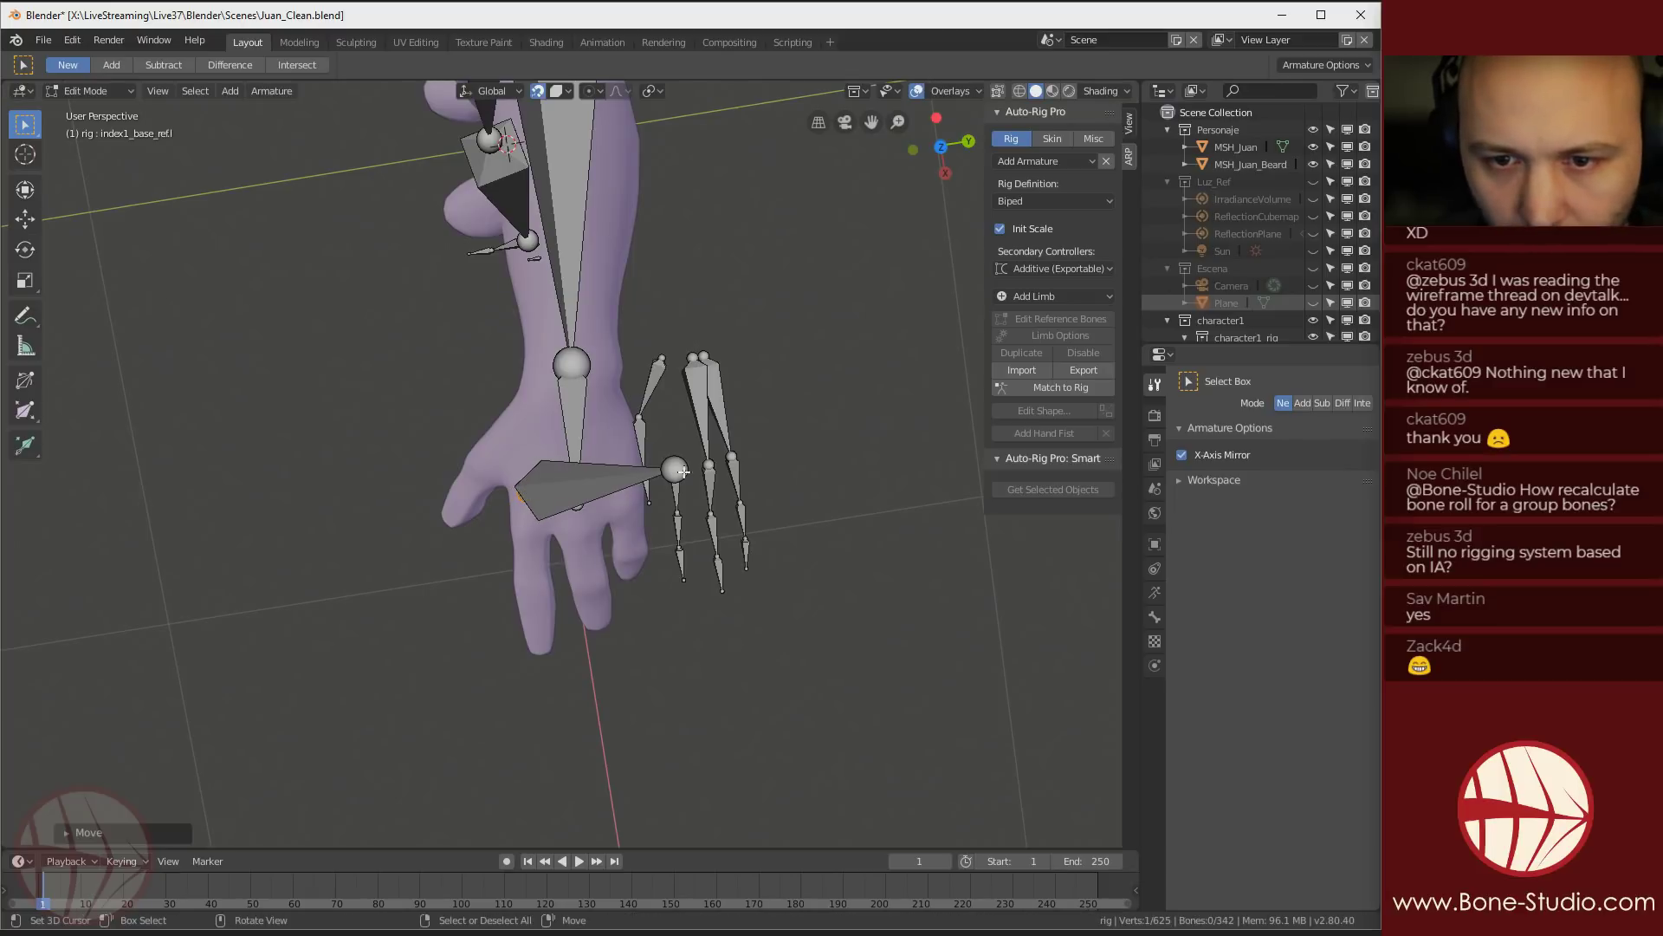
pyautogui.click(528, 535)
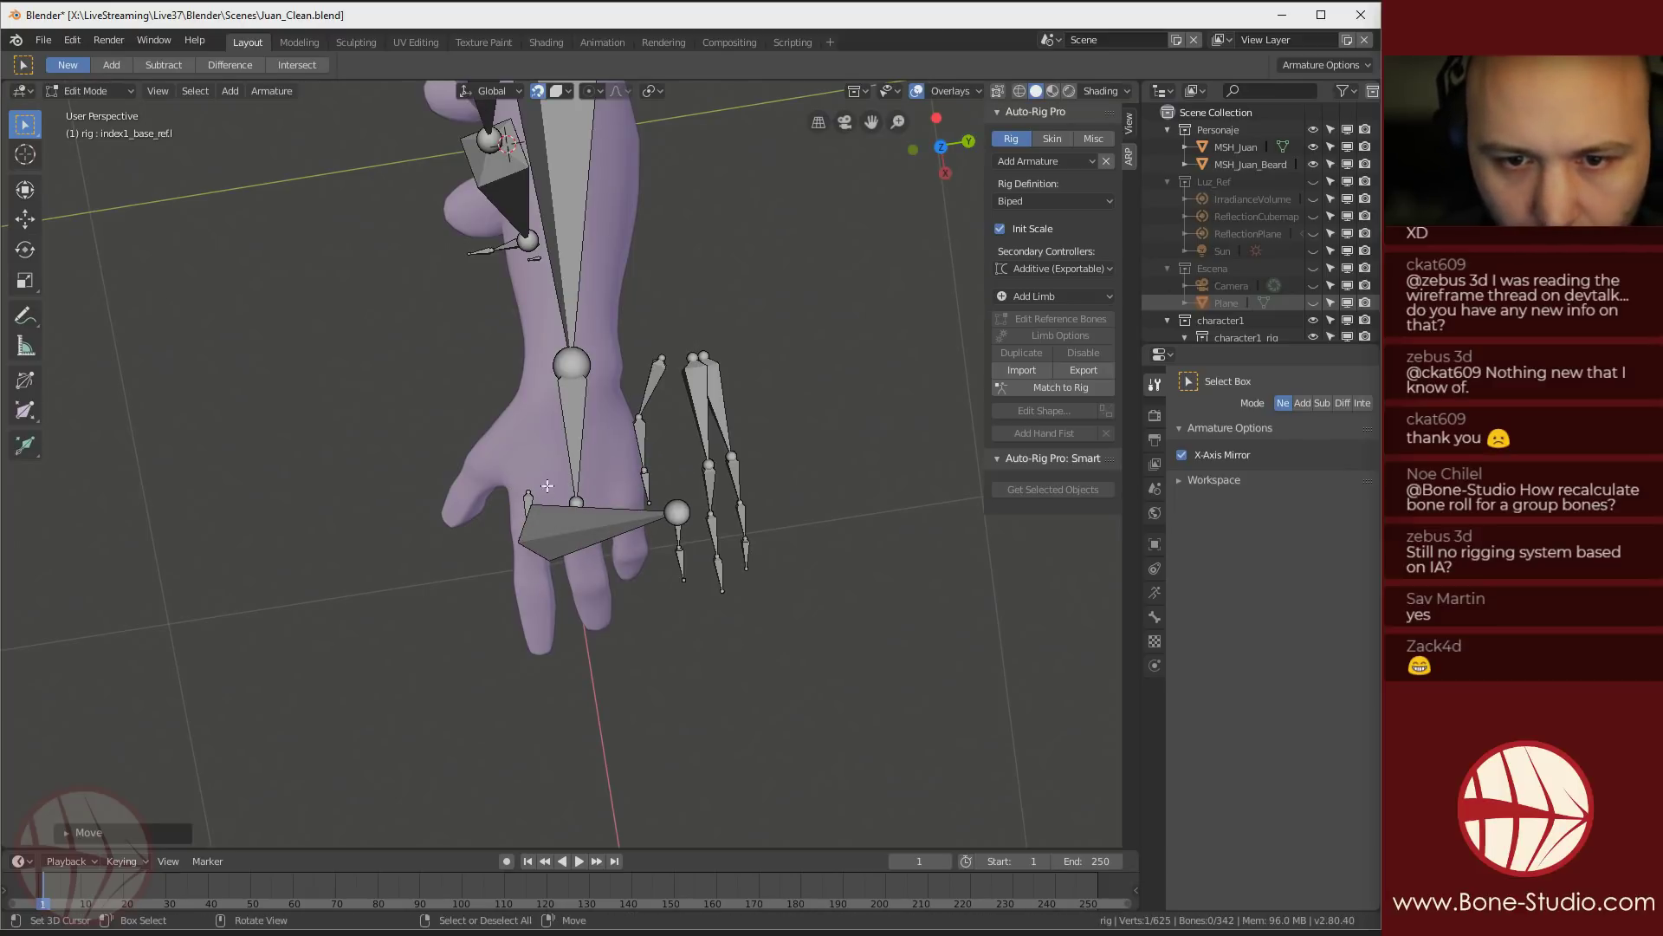
# Move the base and knuckle joints of the index finger bone chain onto the back of the hand
pyautogui.press('g')
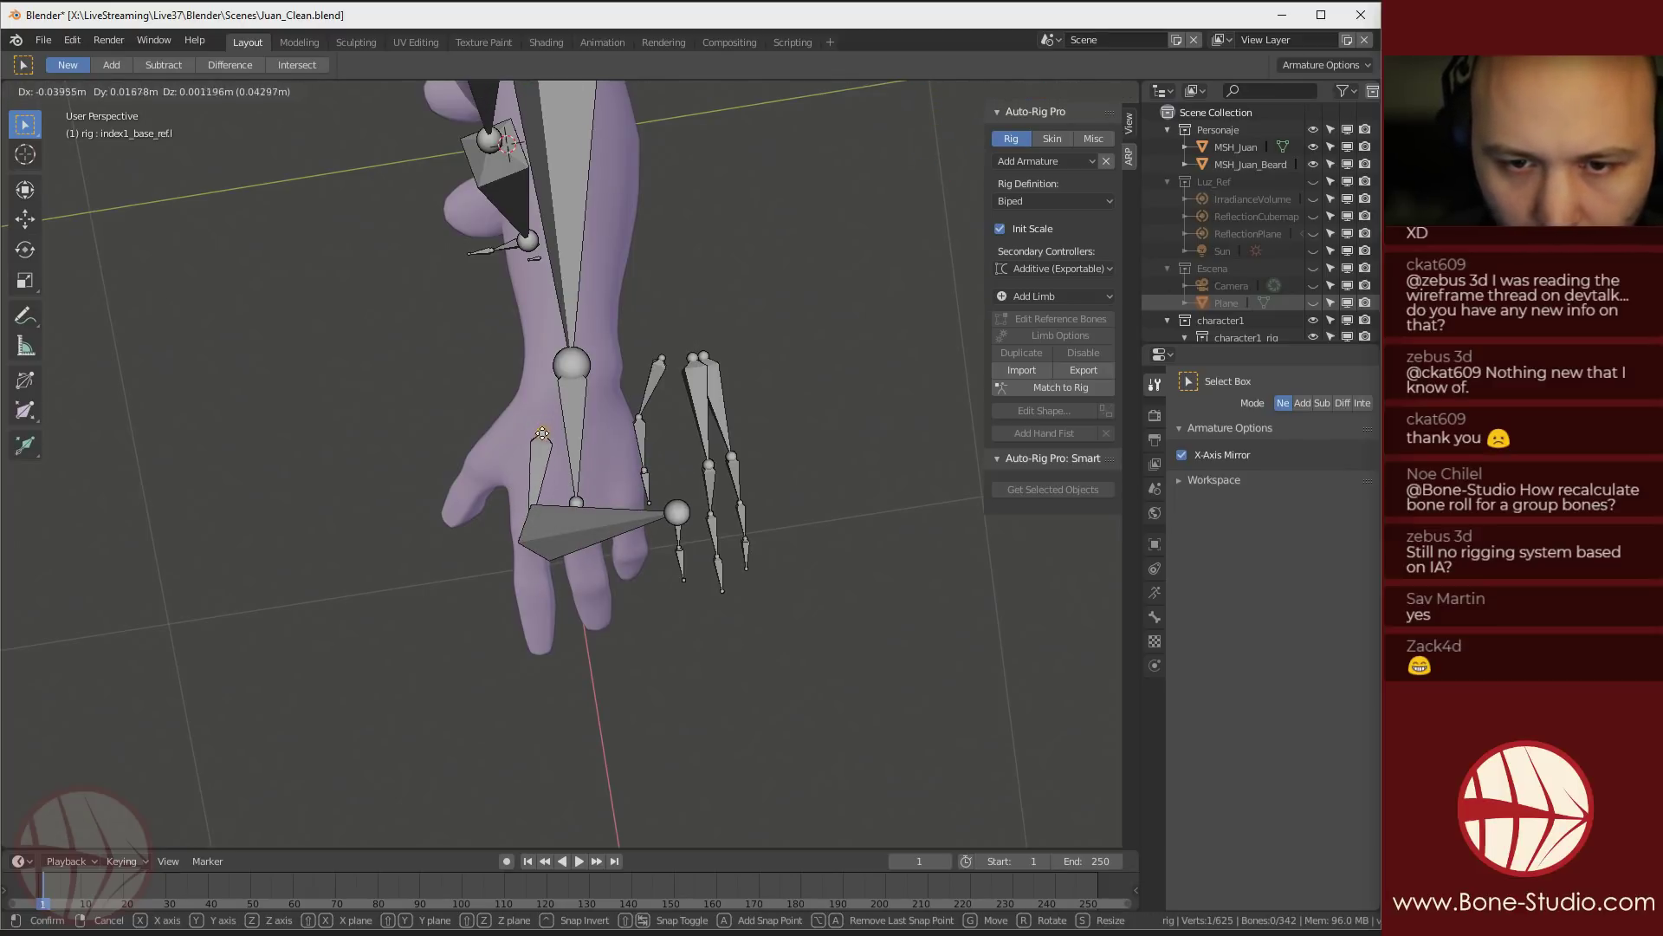
pyautogui.click(542, 437)
pyautogui.click(677, 512)
pyautogui.press('g')
pyautogui.click(685, 552)
# Move the index chain's outer joint and end tip onto the mesh's index finger, reaching the fingertip
pyautogui.click(684, 552)
pyautogui.press('g')
pyautogui.click(716, 578)
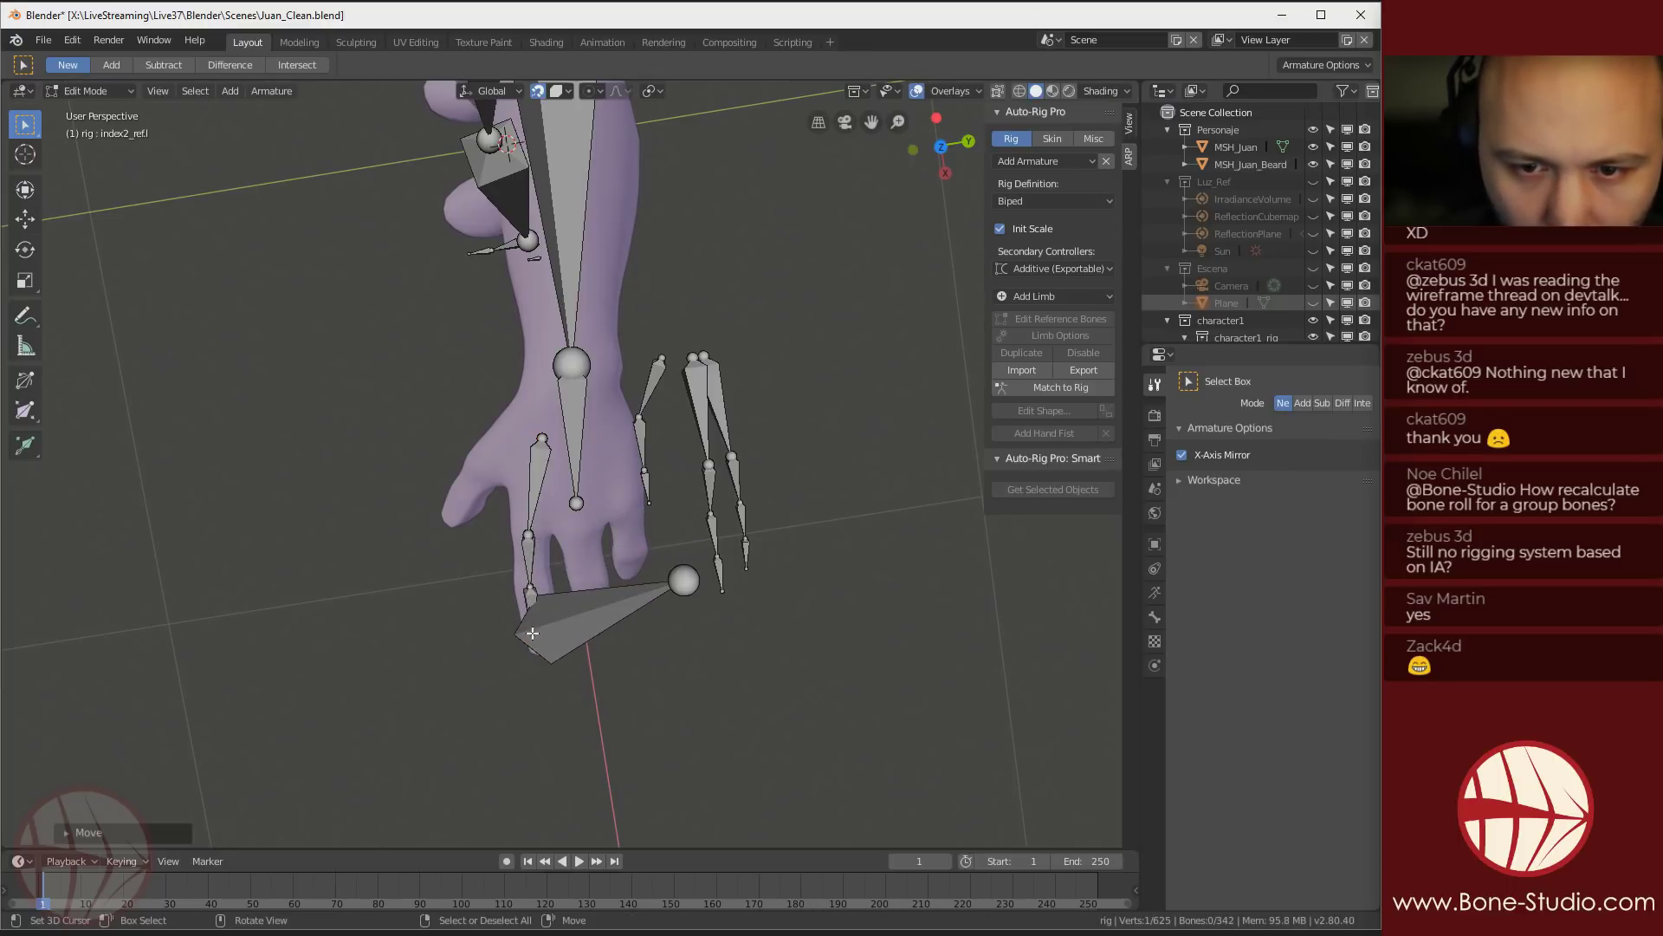
pyautogui.click(684, 580)
pyautogui.press('g')
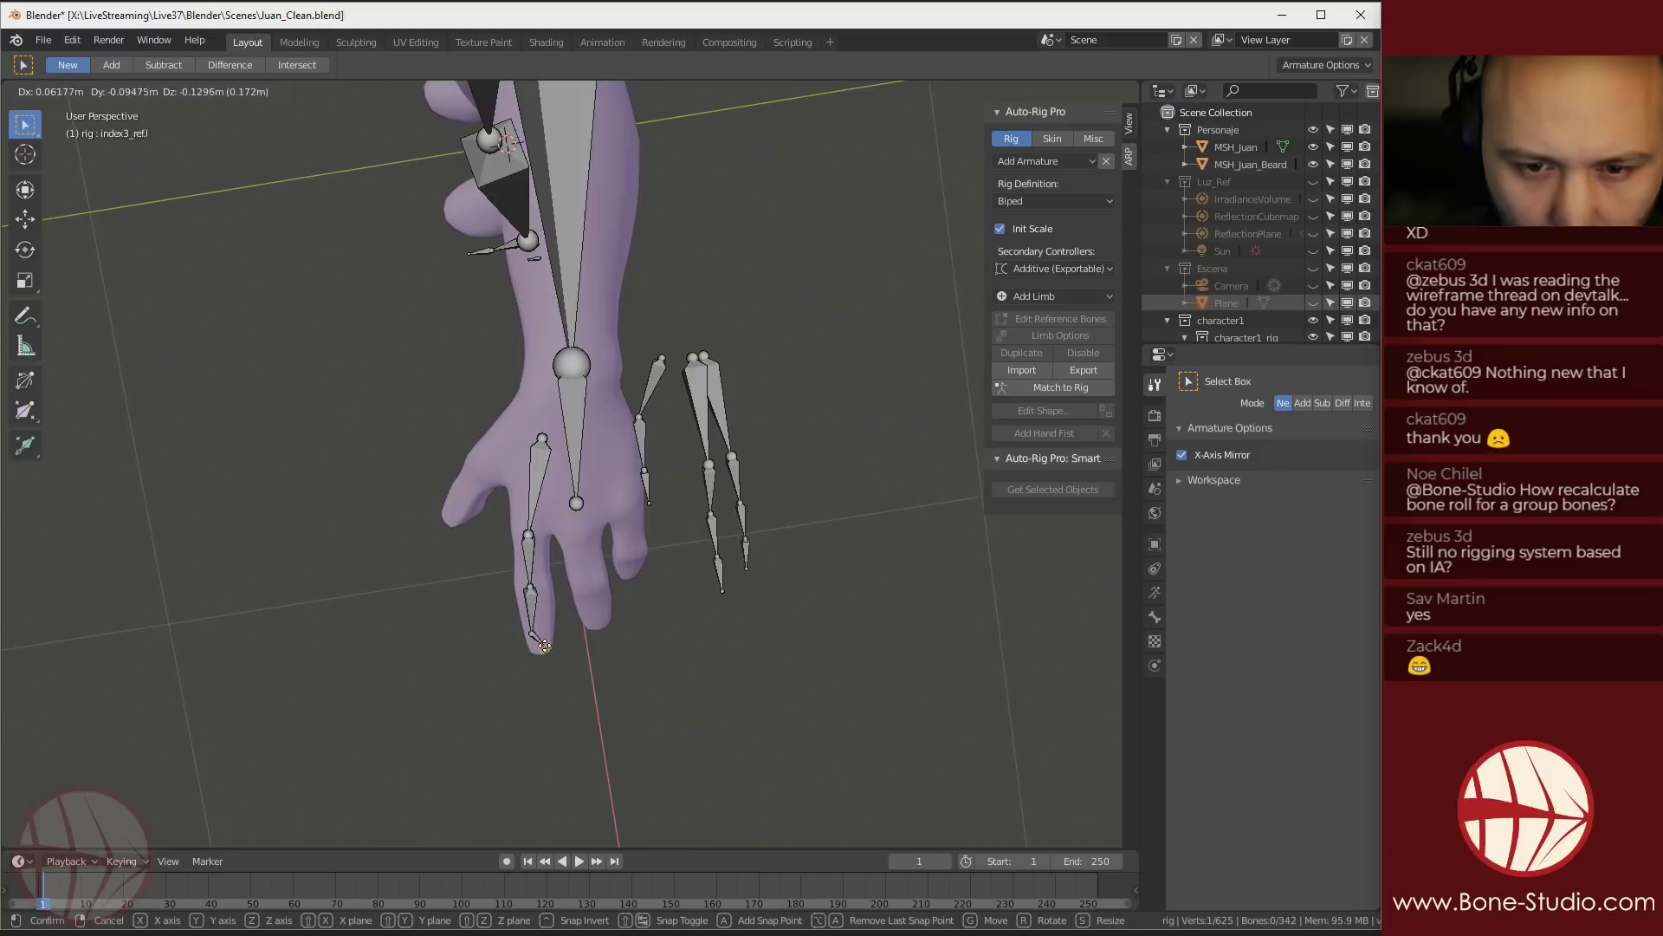
pyautogui.click(538, 650)
# Reposition the index finger's knuckle joint from the front and side so it sits at the mesh's knuckle
pyautogui.scroll(5, 539, 648)
pyautogui.keyDown('shift'); pyautogui.moveTo(539, 648); pyautogui.dragTo(536, 336, button='middle'); pyautogui.keyUp('shift')
pyautogui.click(539, 329)
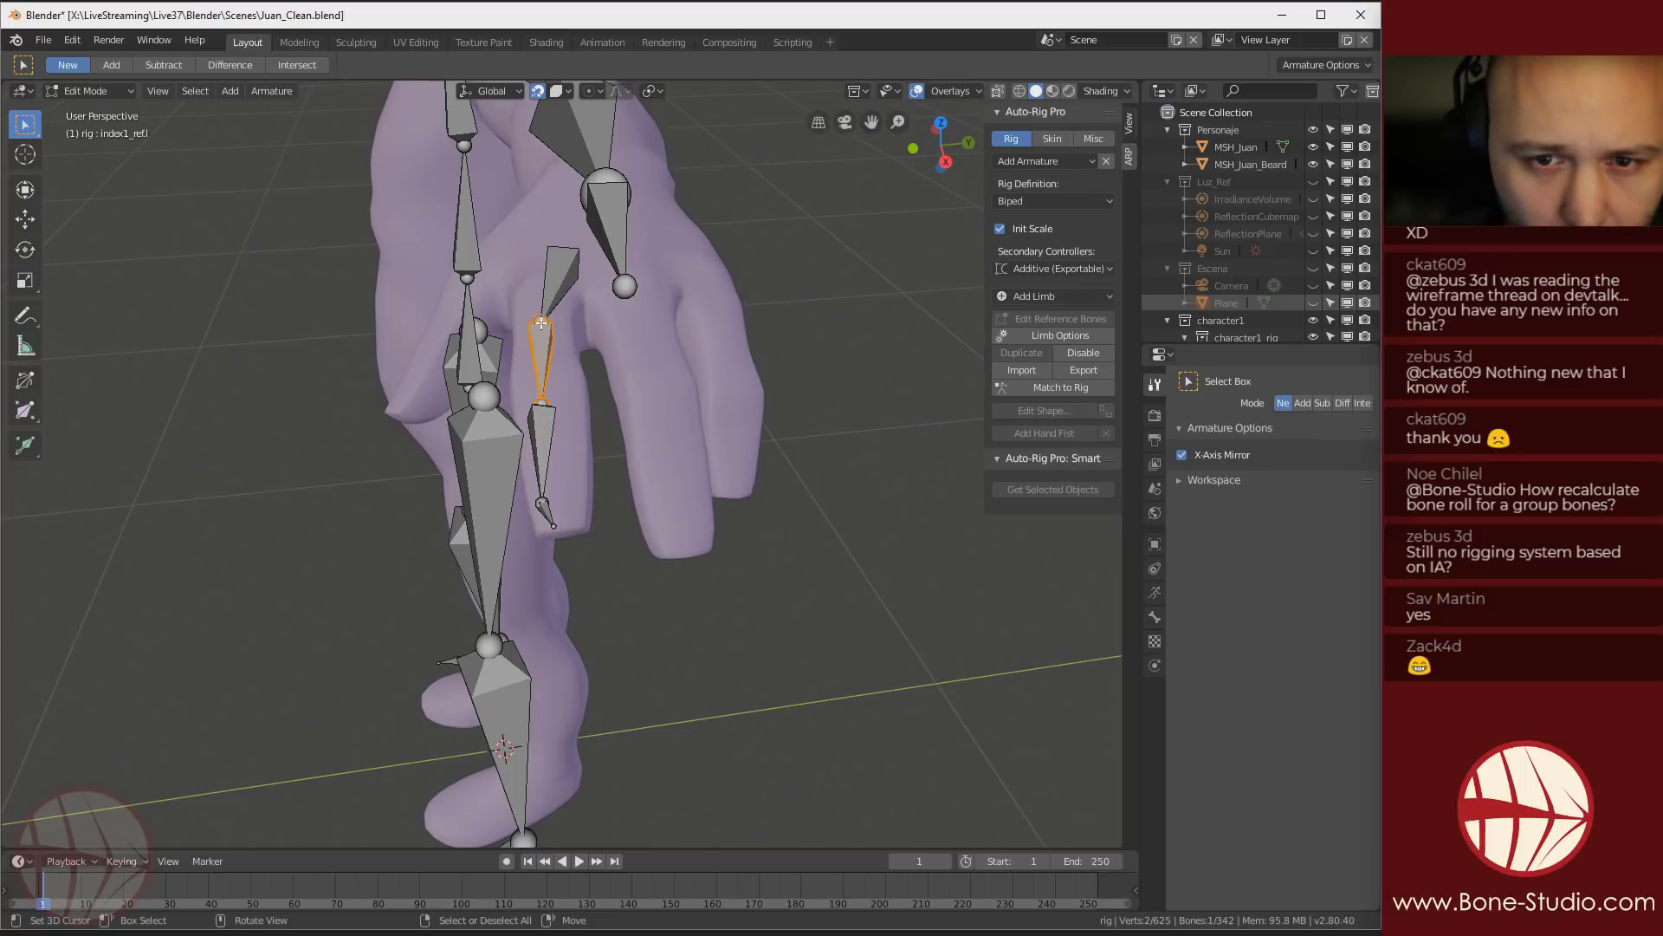
pyautogui.rightClick(541, 323)
pyautogui.press('g')
pyautogui.click(541, 331)
pyautogui.moveTo(541, 333); pyautogui.dragTo(672, 272, button='middle')
pyautogui.press('g')
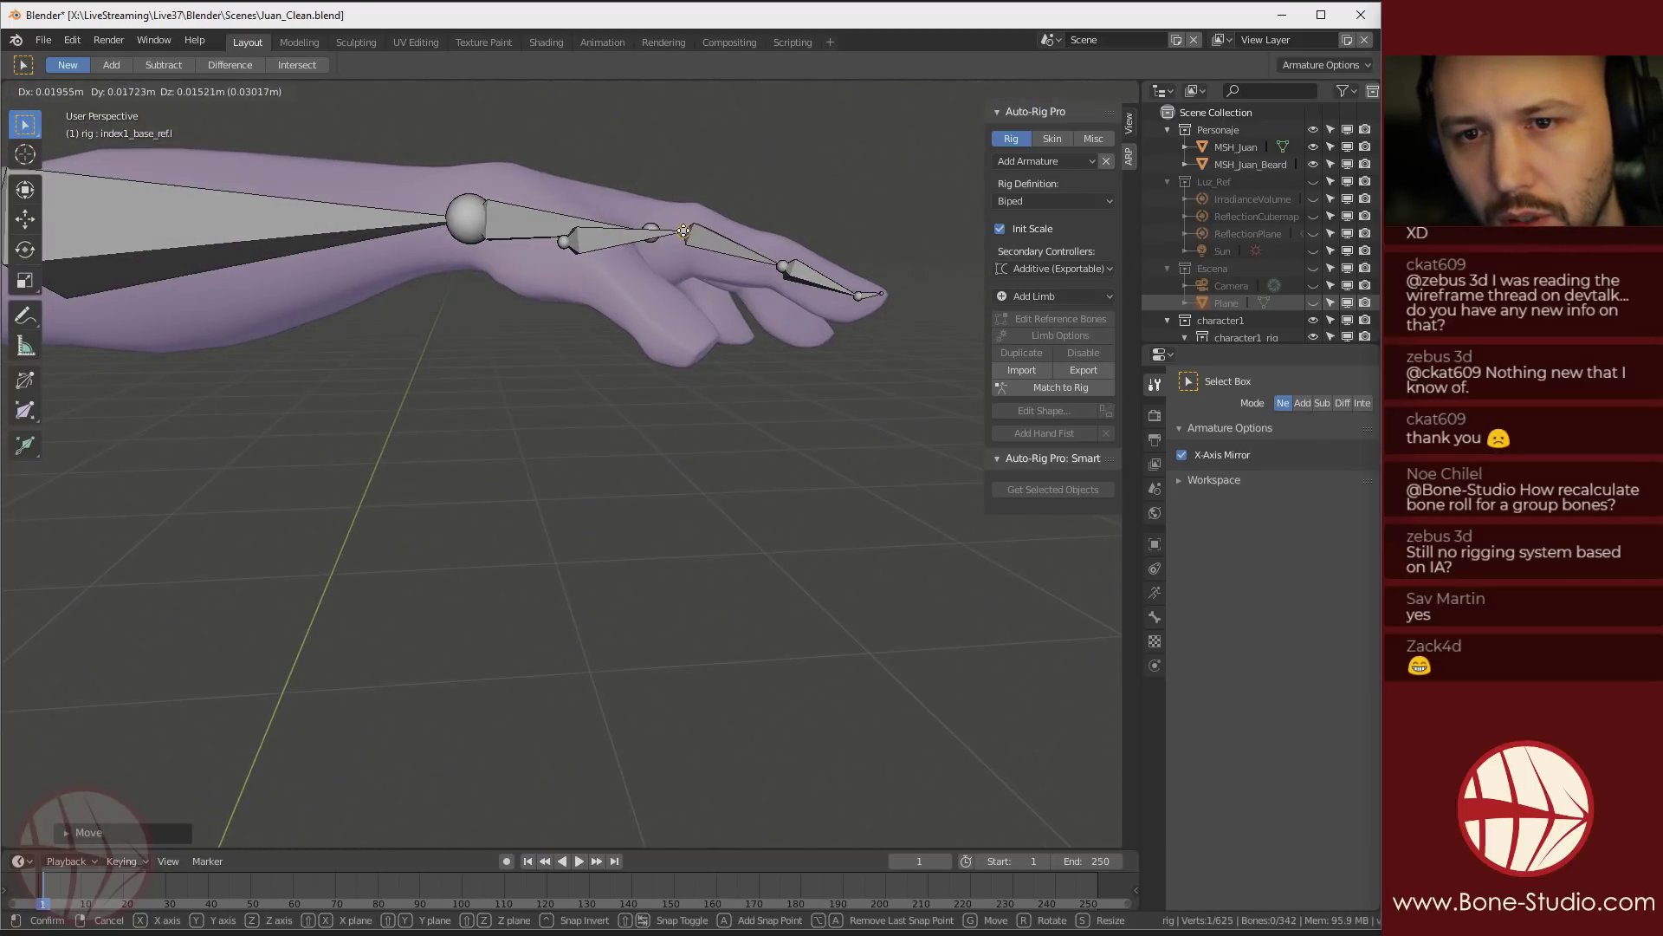
pyautogui.click(685, 233)
# Adjust the index finger's middle joint in side view to follow the finger's profile and select the fingertip joint
pyautogui.keyDown('shift'); pyautogui.moveTo(687, 234); pyautogui.dragTo(600, 255, button='middle'); pyautogui.keyUp('shift')
pyautogui.click(695, 286)
pyautogui.press('g')
pyautogui.click(689, 278)
pyautogui.keyDown('shift'); pyautogui.moveTo(801, 308); pyautogui.dragTo(664, 335, button='middle'); pyautogui.keyUp('shift')
pyautogui.scroll(3, 666, 335)
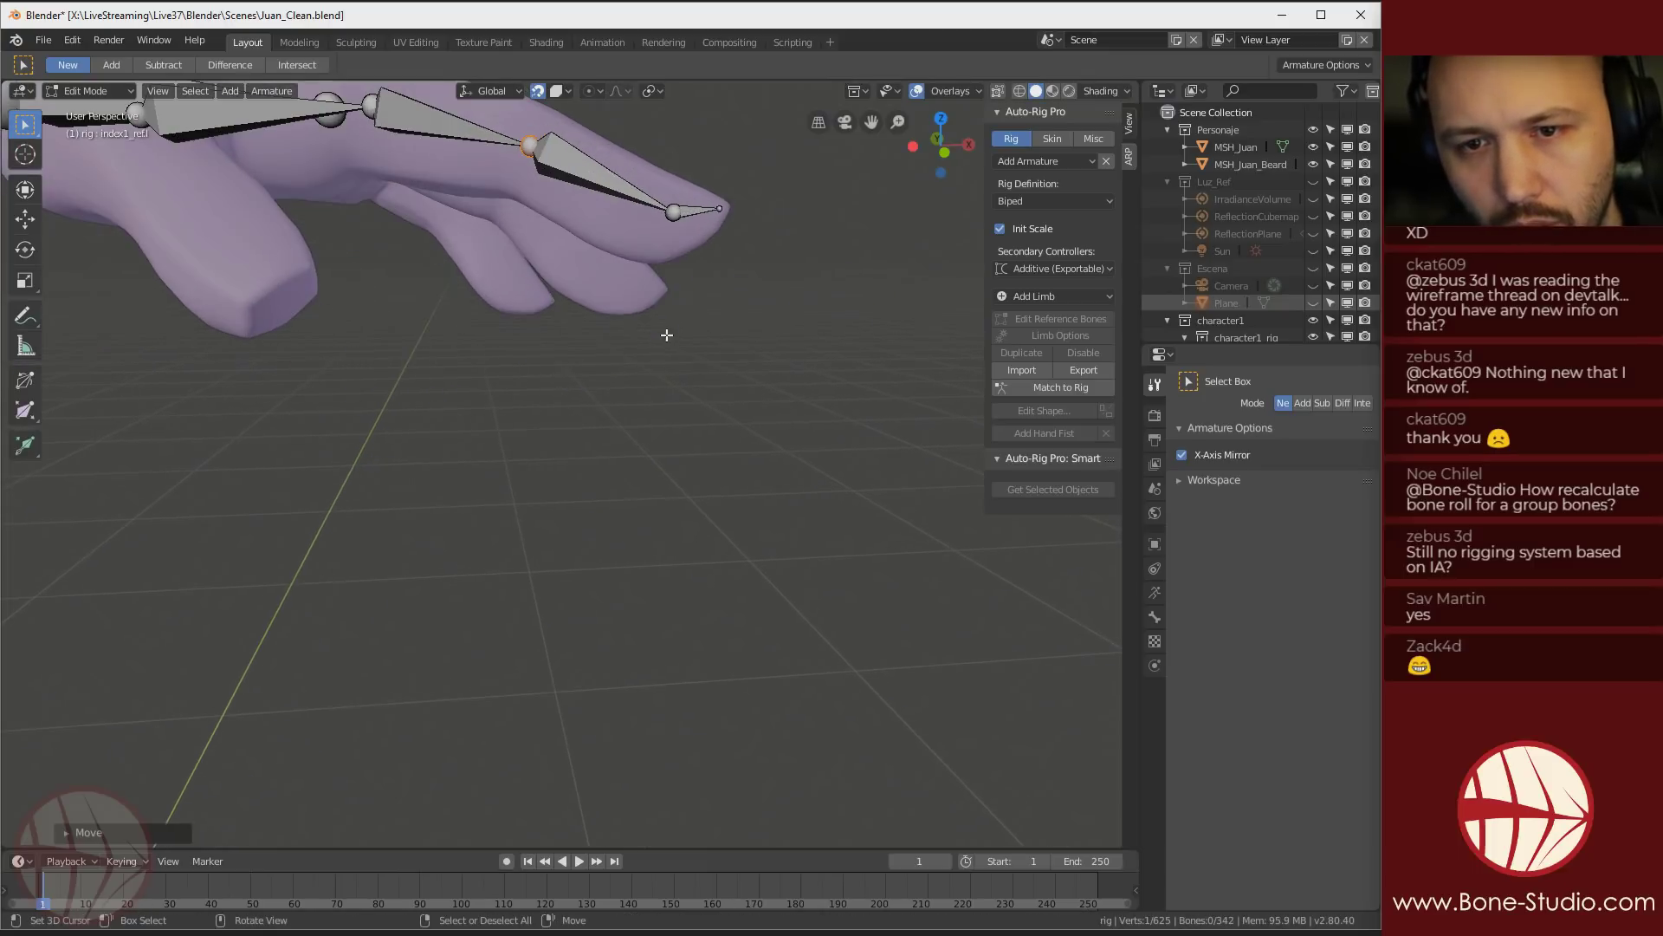
pyautogui.click(719, 207)
pyautogui.moveTo(698, 229); pyautogui.dragTo(606, 407, button='middle')
# Shift the index knuckle joint sideways so the bones line up along the finger, seen from above
pyautogui.click(577, 420)
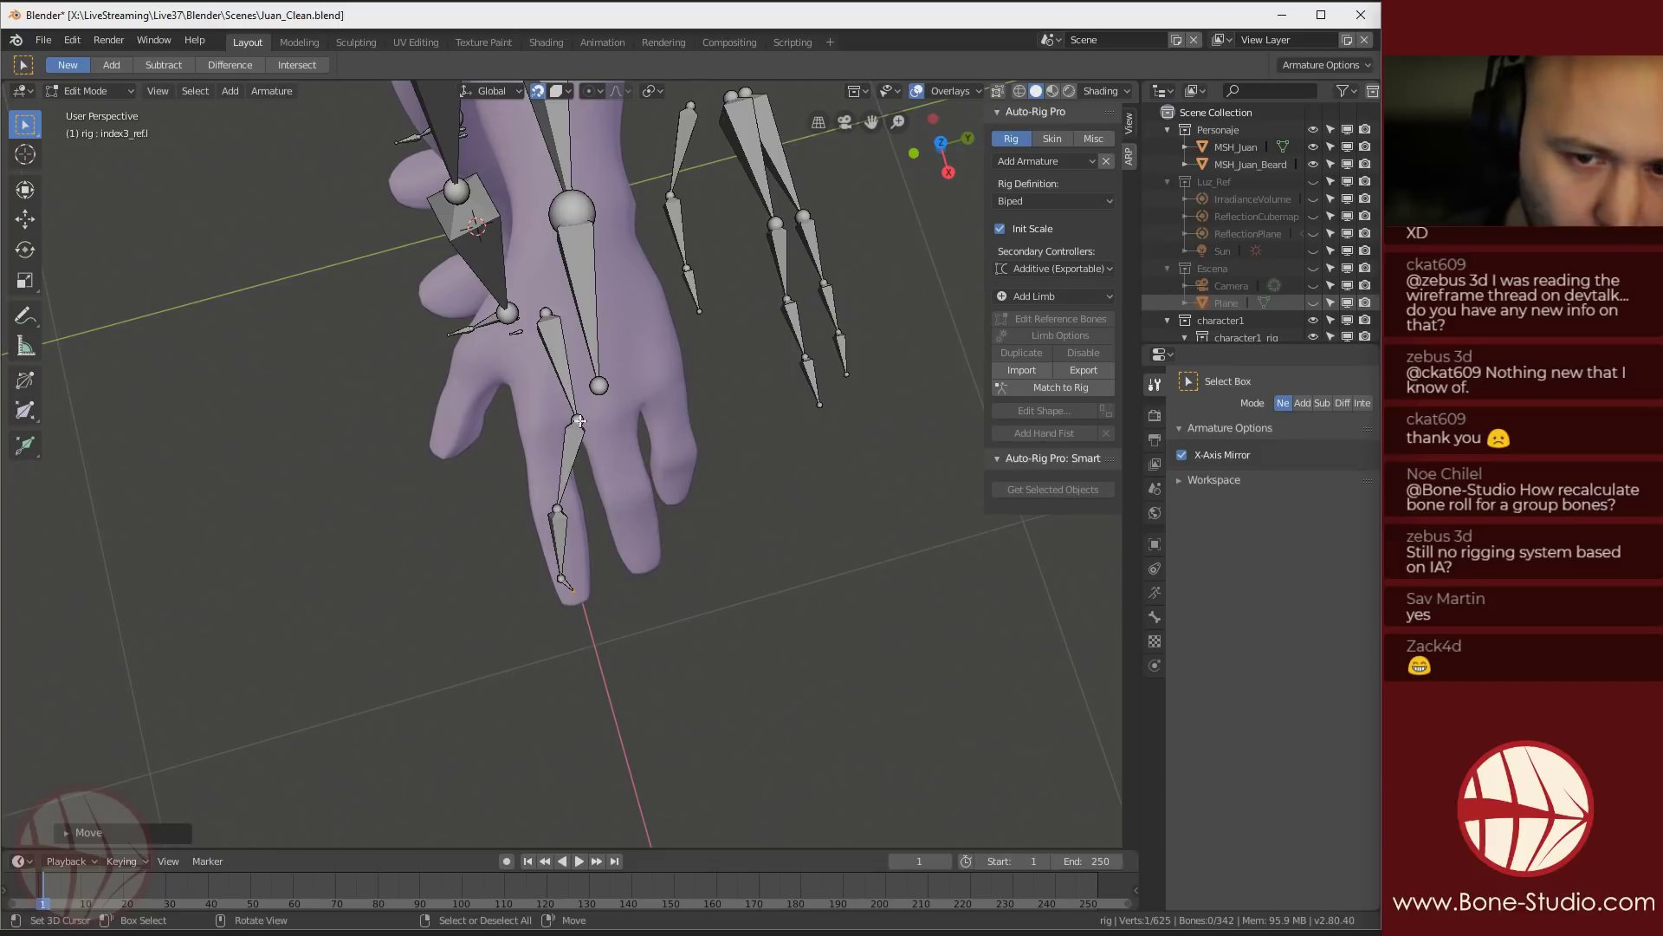
pyautogui.click(538, 92)
pyautogui.click(540, 92)
pyautogui.click(558, 92)
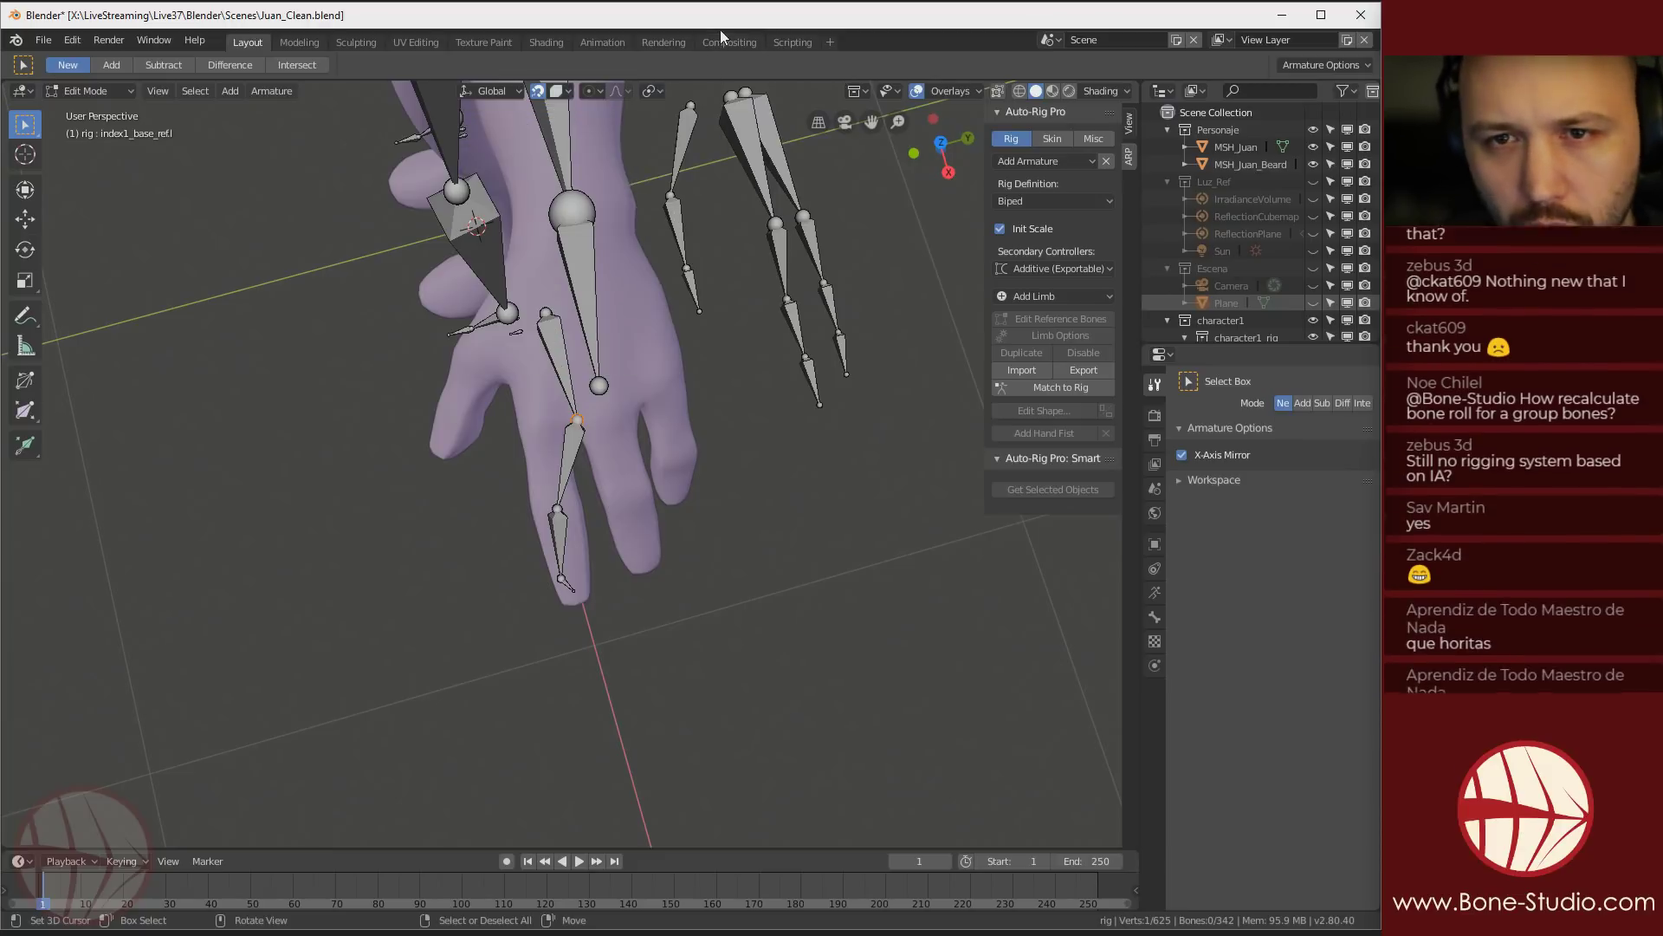
pyautogui.moveTo(565, 422); pyautogui.dragTo(566, 540)
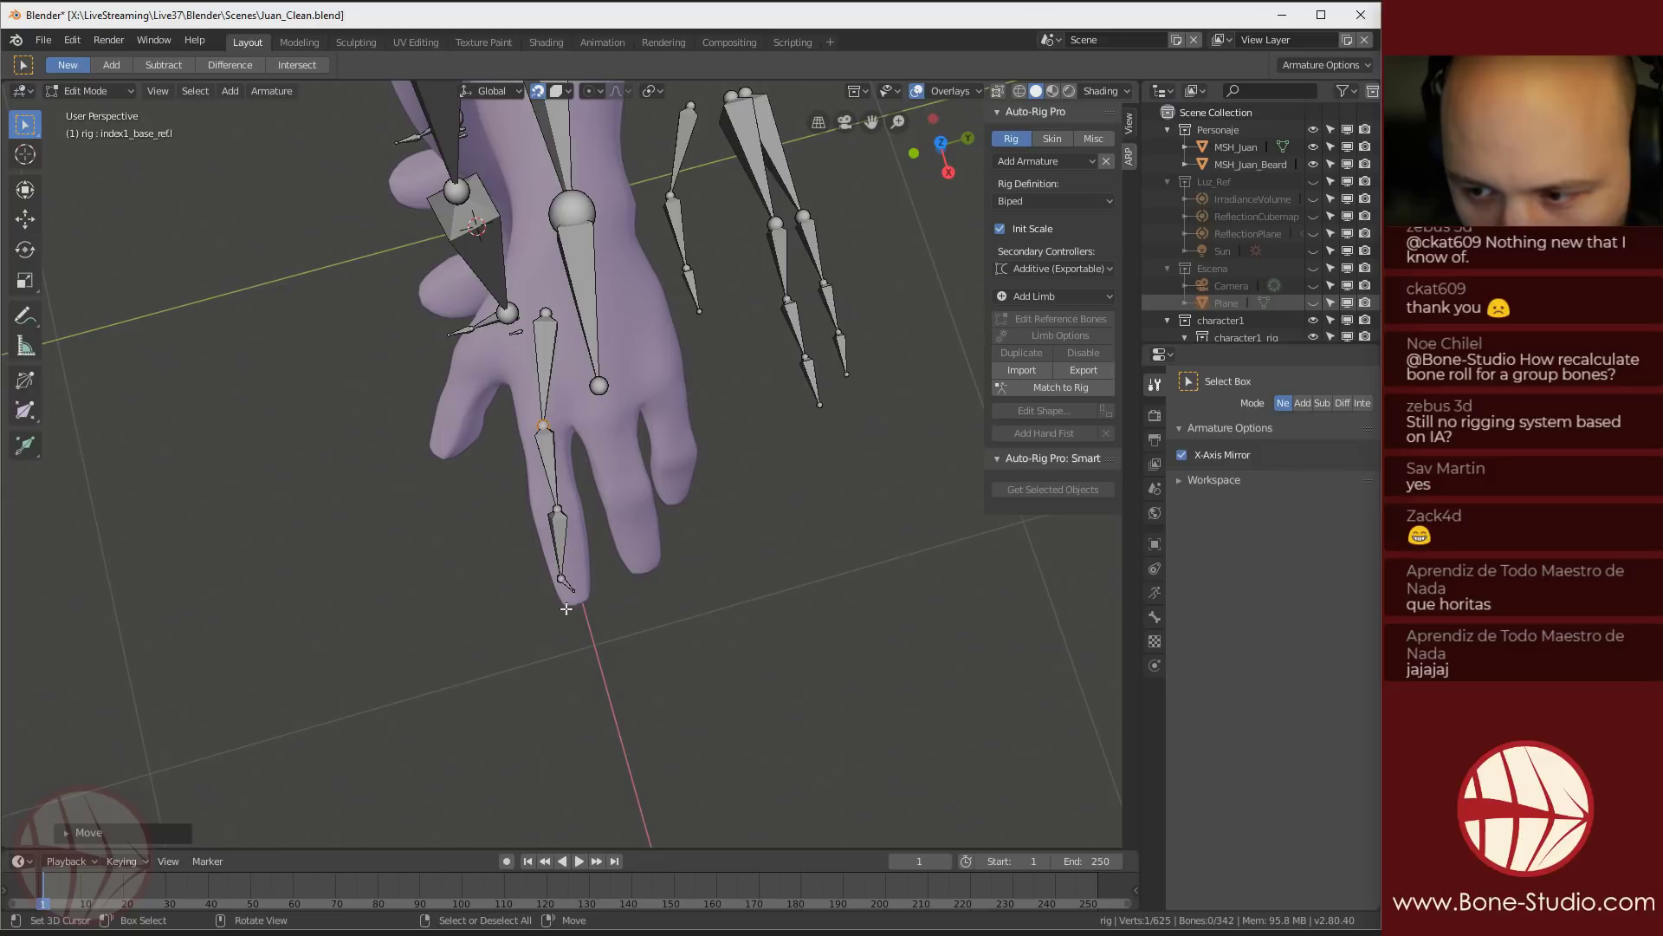
# Center the index chain's last joint and tip within the end of the finger
pyautogui.click(562, 580)
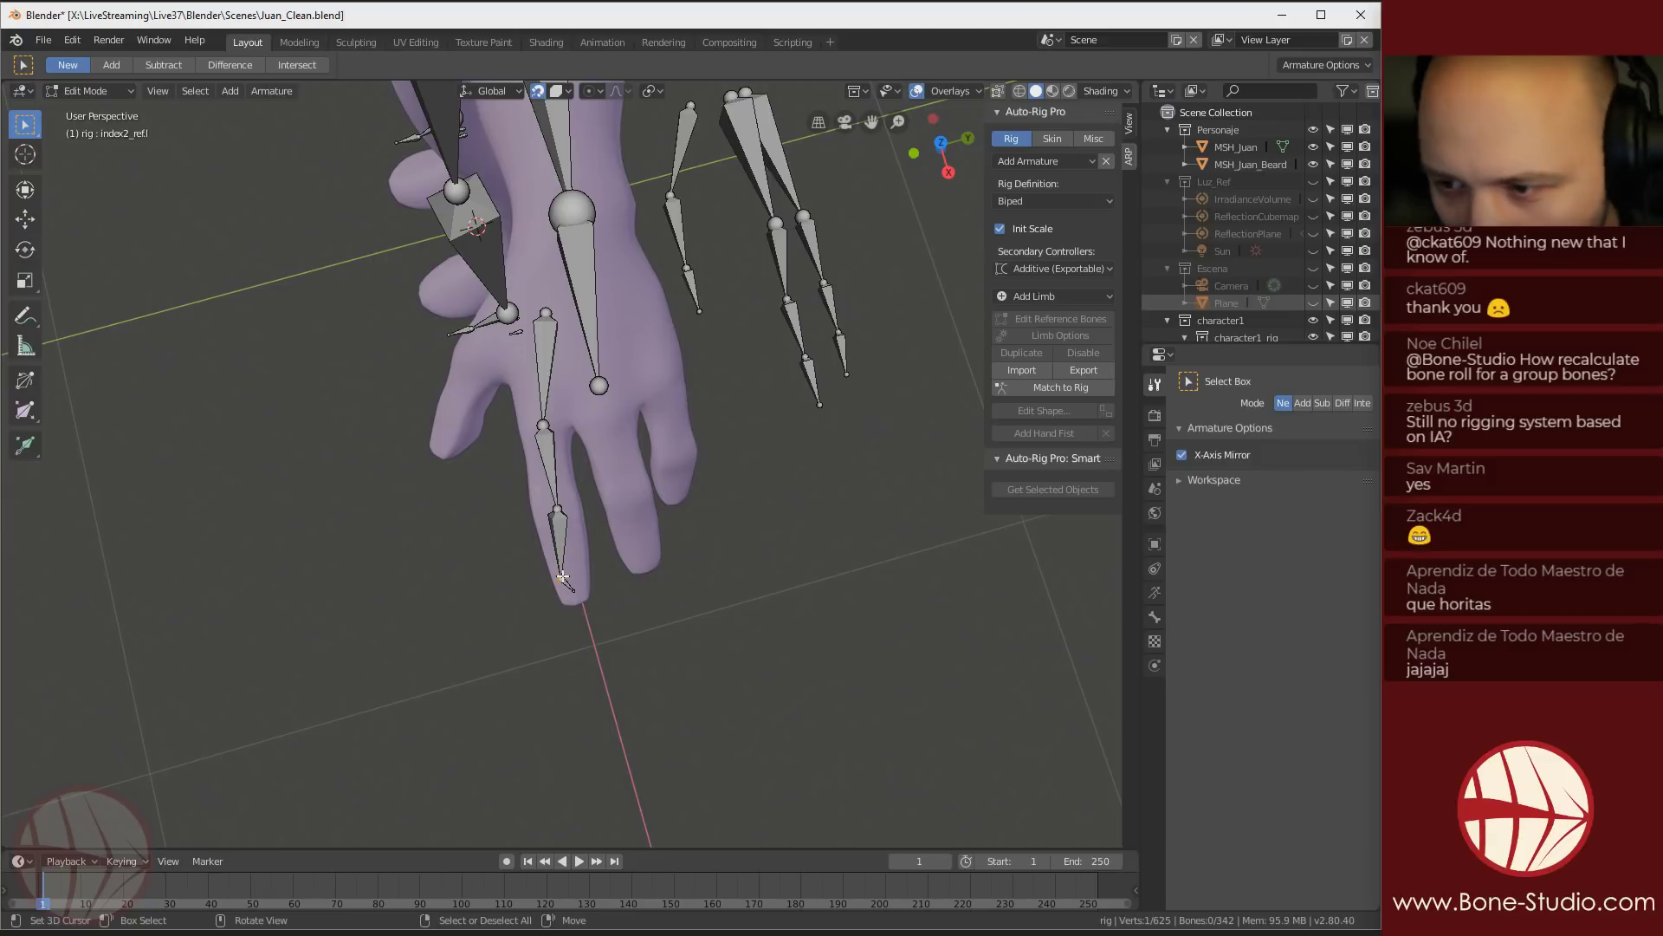
pyautogui.press('g')
pyautogui.click(568, 575)
pyautogui.rightClick(574, 593)
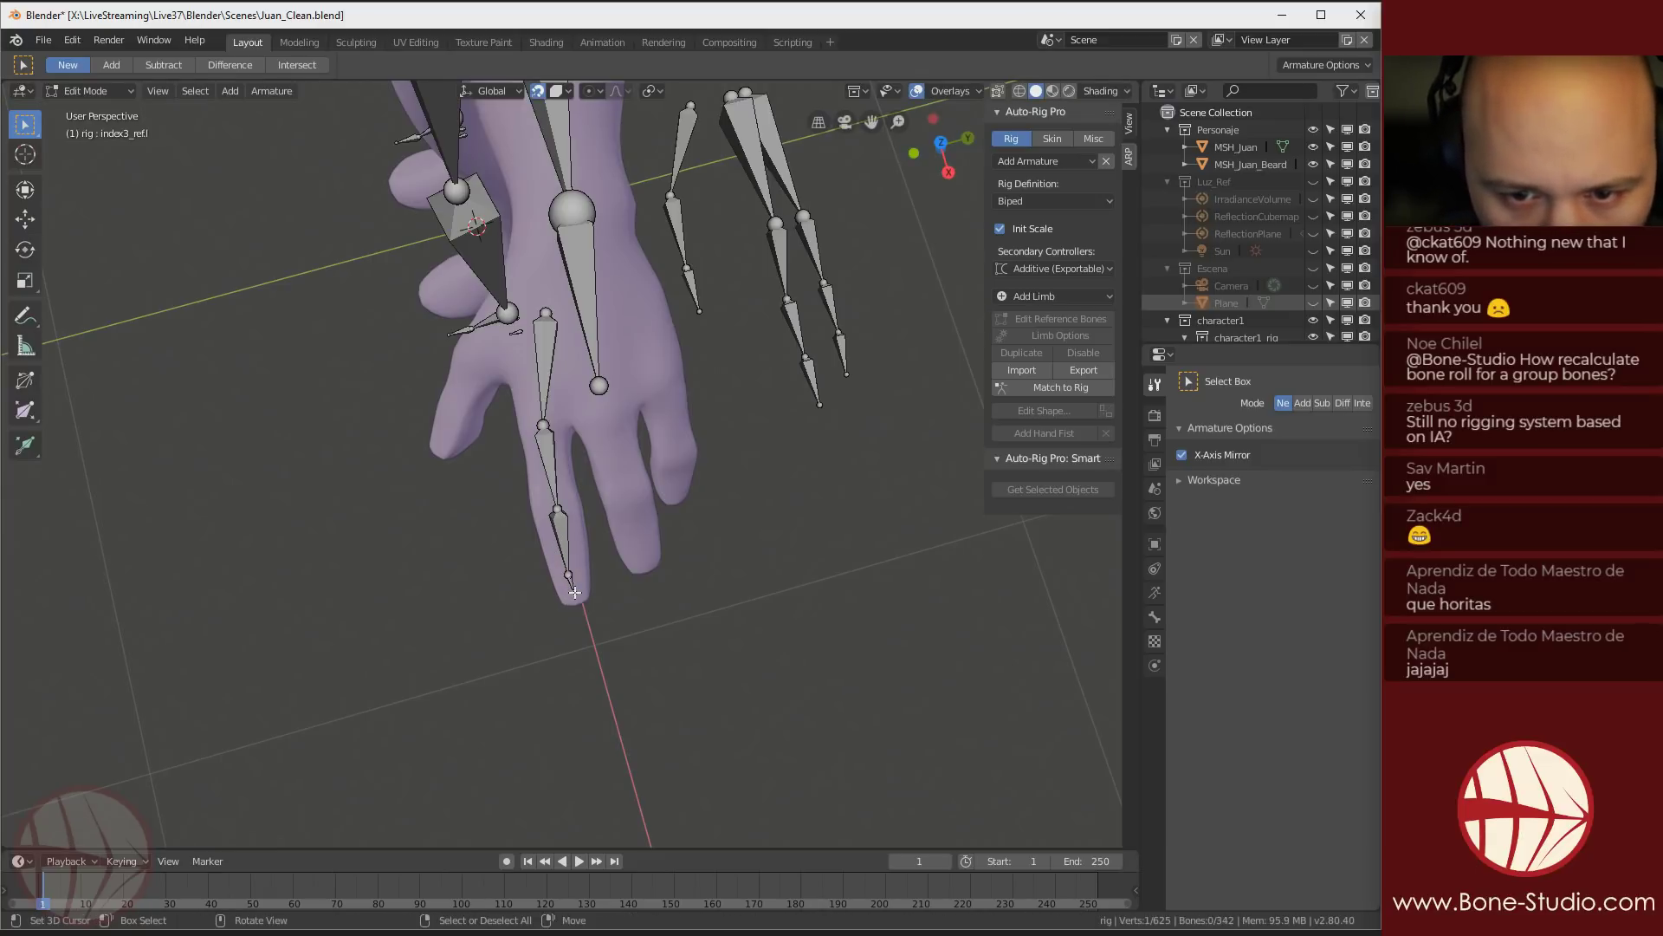
pyautogui.press('g')
pyautogui.click(574, 596)
# Select the index2_ref bone and show its transform values
pyautogui.moveTo(573, 596); pyautogui.dragTo(600, 481, button='middle')
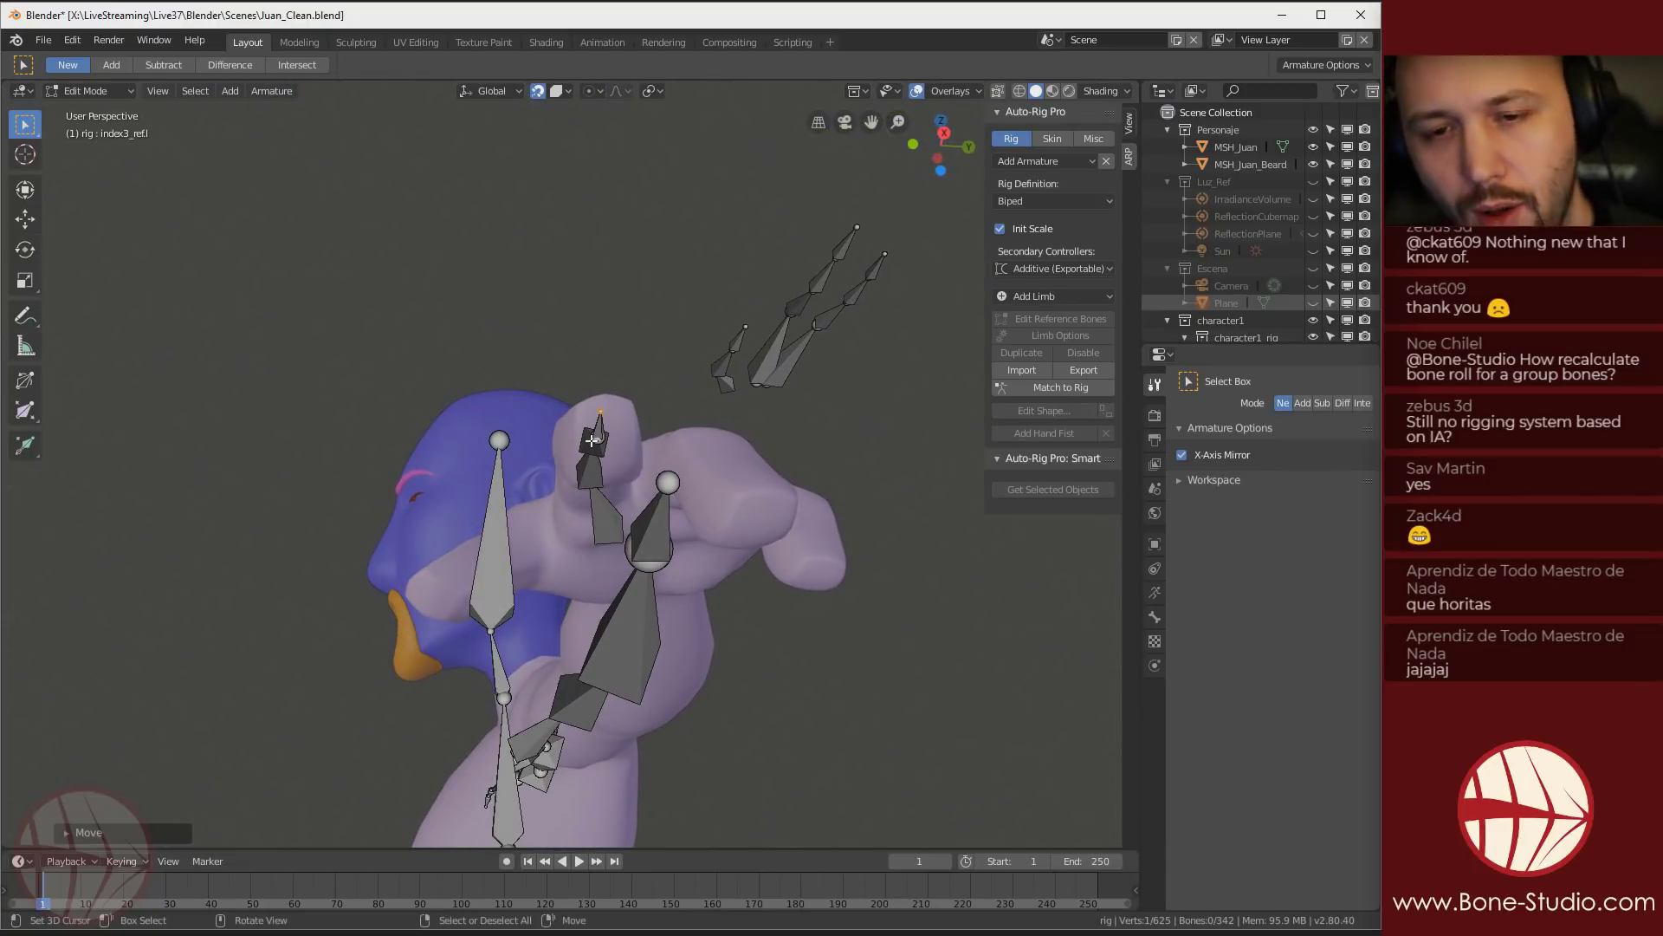
pyautogui.moveTo(592, 440); pyautogui.dragTo(691, 623, button='middle')
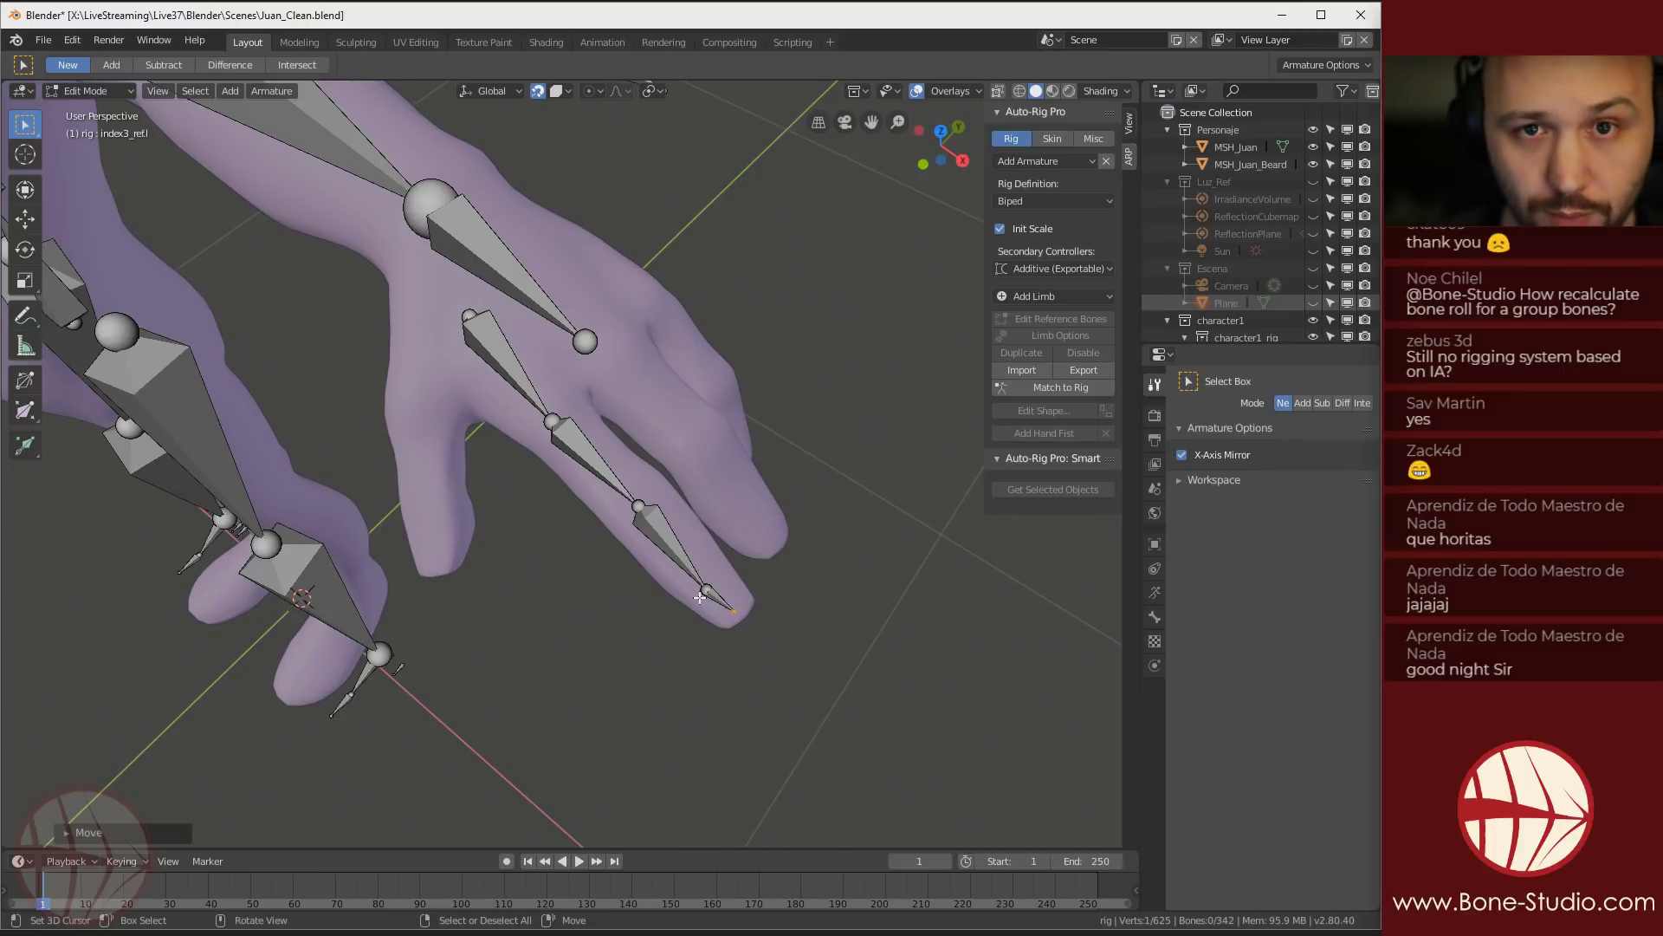
pyautogui.moveTo(652, 407); pyautogui.dragTo(566, 476, button='middle')
pyautogui.moveTo(572, 385); pyautogui.dragTo(588, 536, button='middle')
pyautogui.rightClick(598, 563)
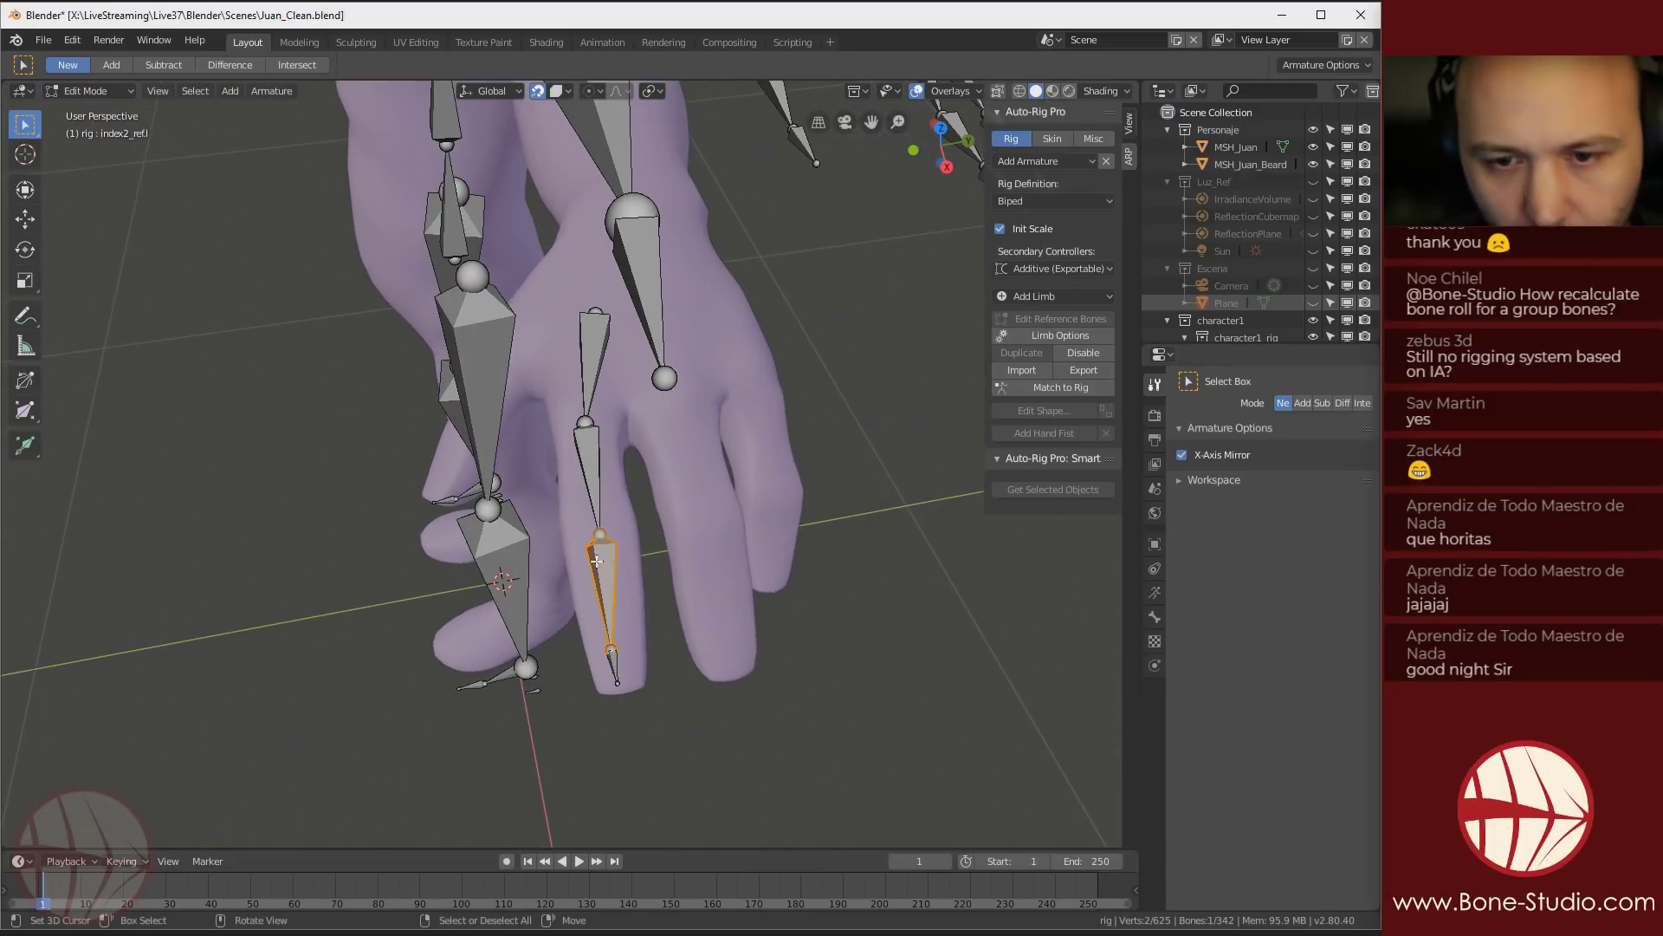
pyautogui.click(1130, 126)
# Turn off snapping and nudge the tip of the index3_ref bone while looking along the finger
pyautogui.moveTo(692, 563); pyautogui.dragTo(633, 411, button='middle')
pyautogui.click(597, 430)
pyautogui.hotkey('shift', 'Tab')
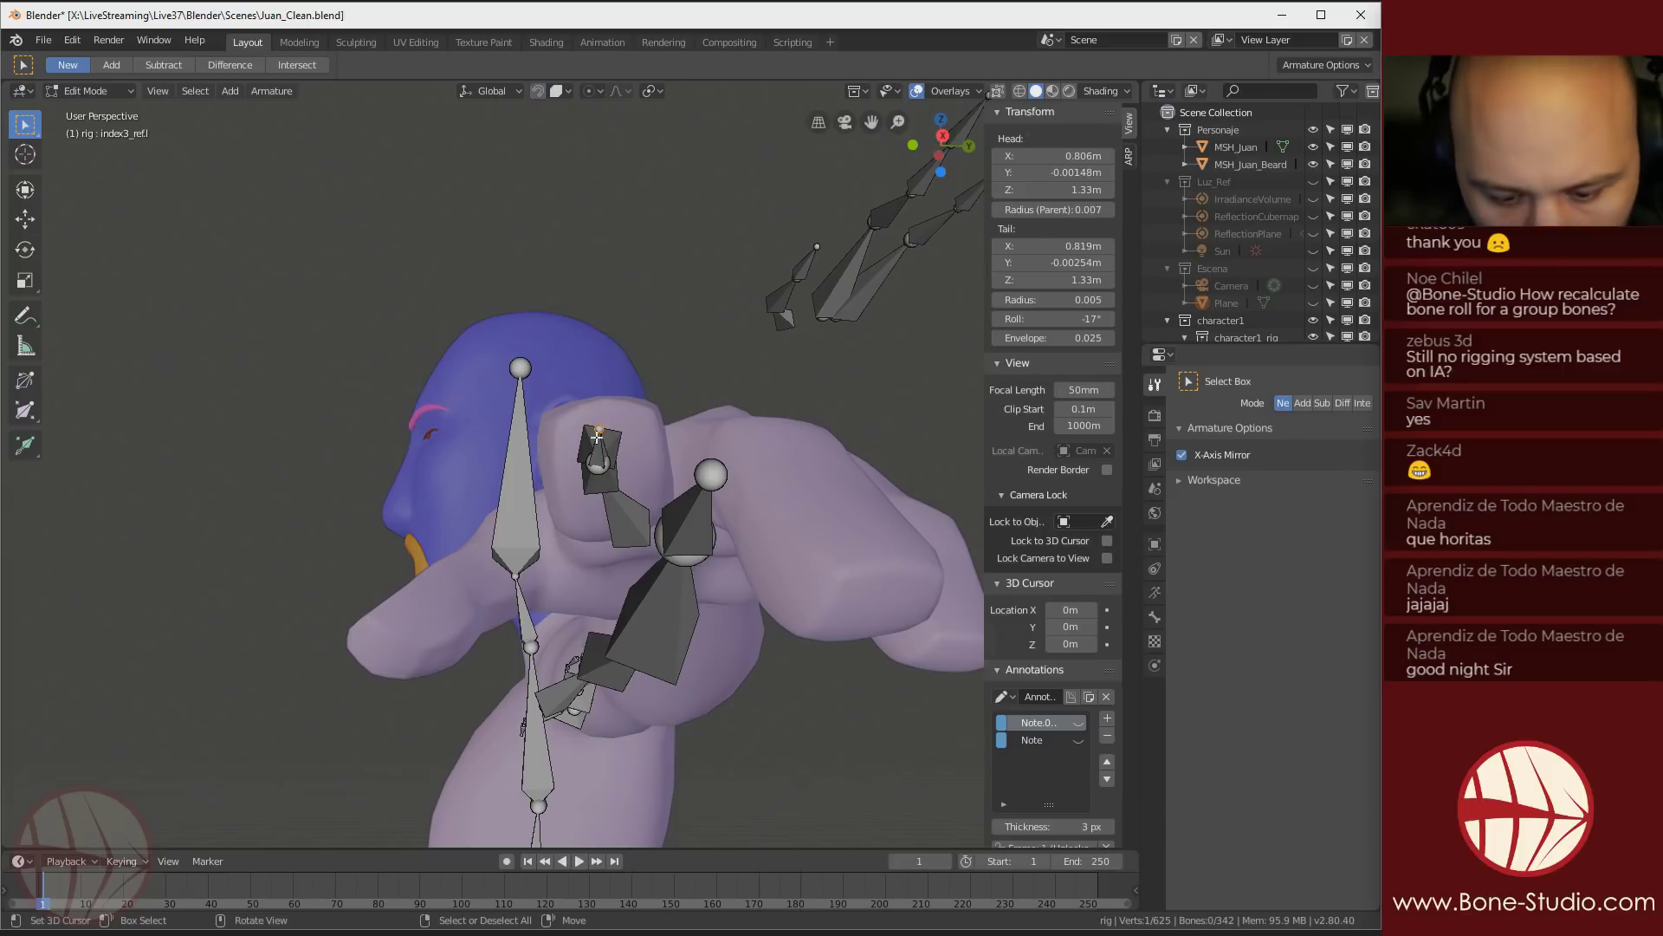
pyautogui.press('g')
pyautogui.click(606, 435)
pyautogui.click(606, 437)
# Use the Normal orientation with the Move gizmo and adjust the index2_ref bone's roll to 31°
pyautogui.moveTo(606, 437); pyautogui.dragTo(639, 453, button='middle')
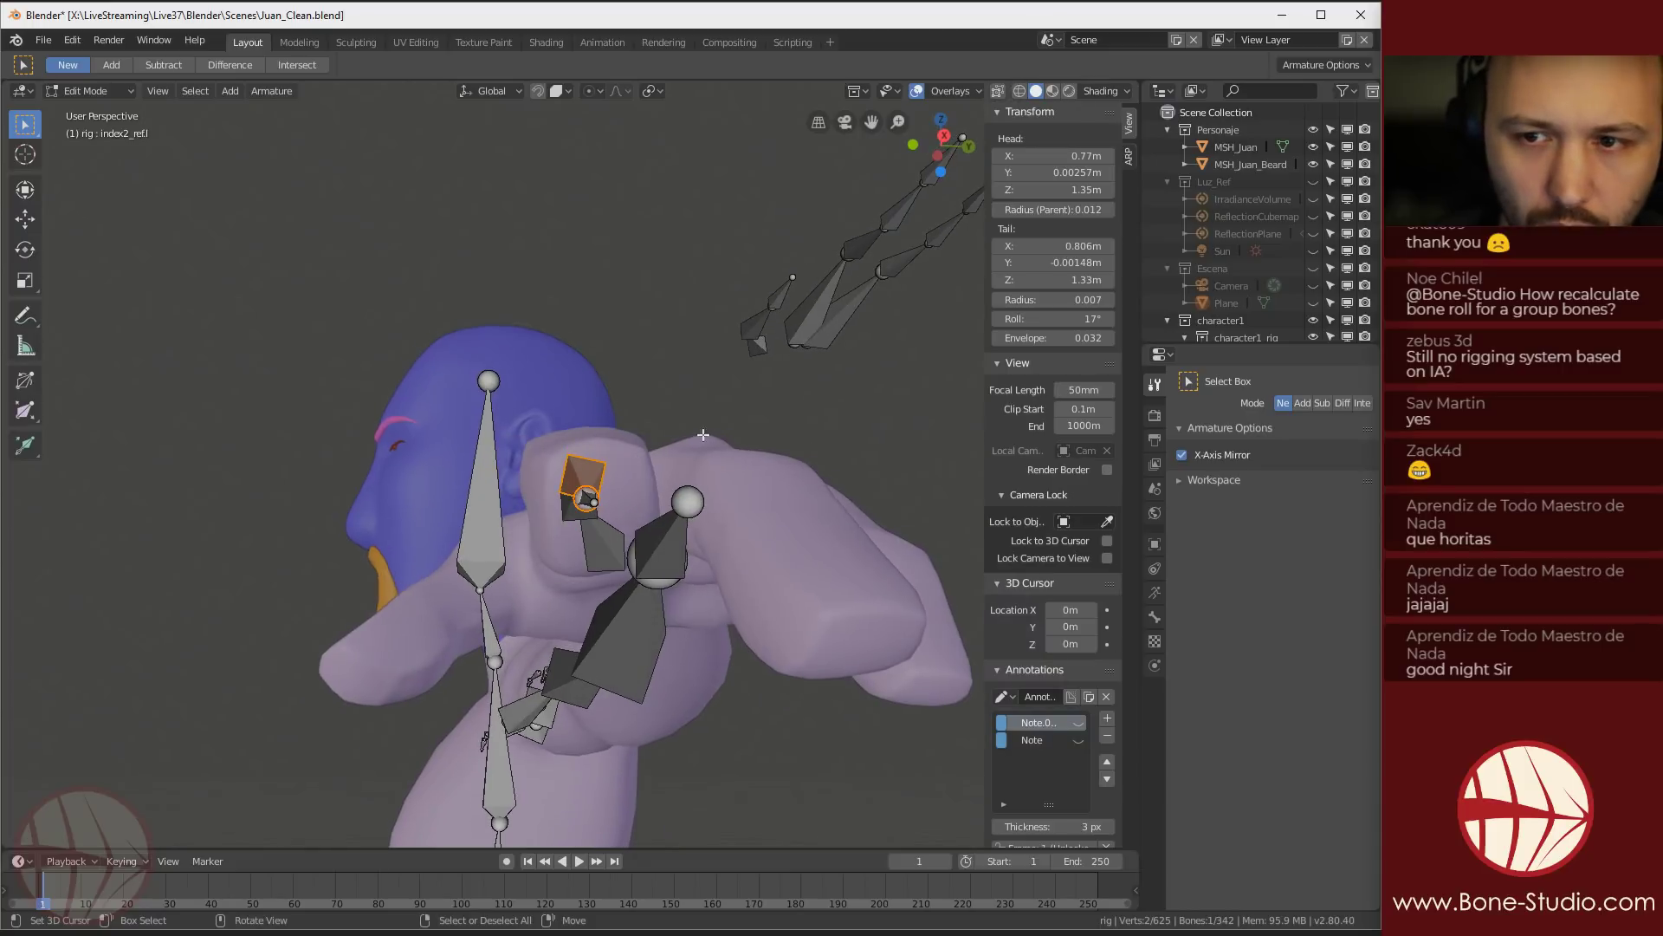
pyautogui.moveTo(1050, 319); pyautogui.dragTo(1083, 319)
pyautogui.click(492, 91)
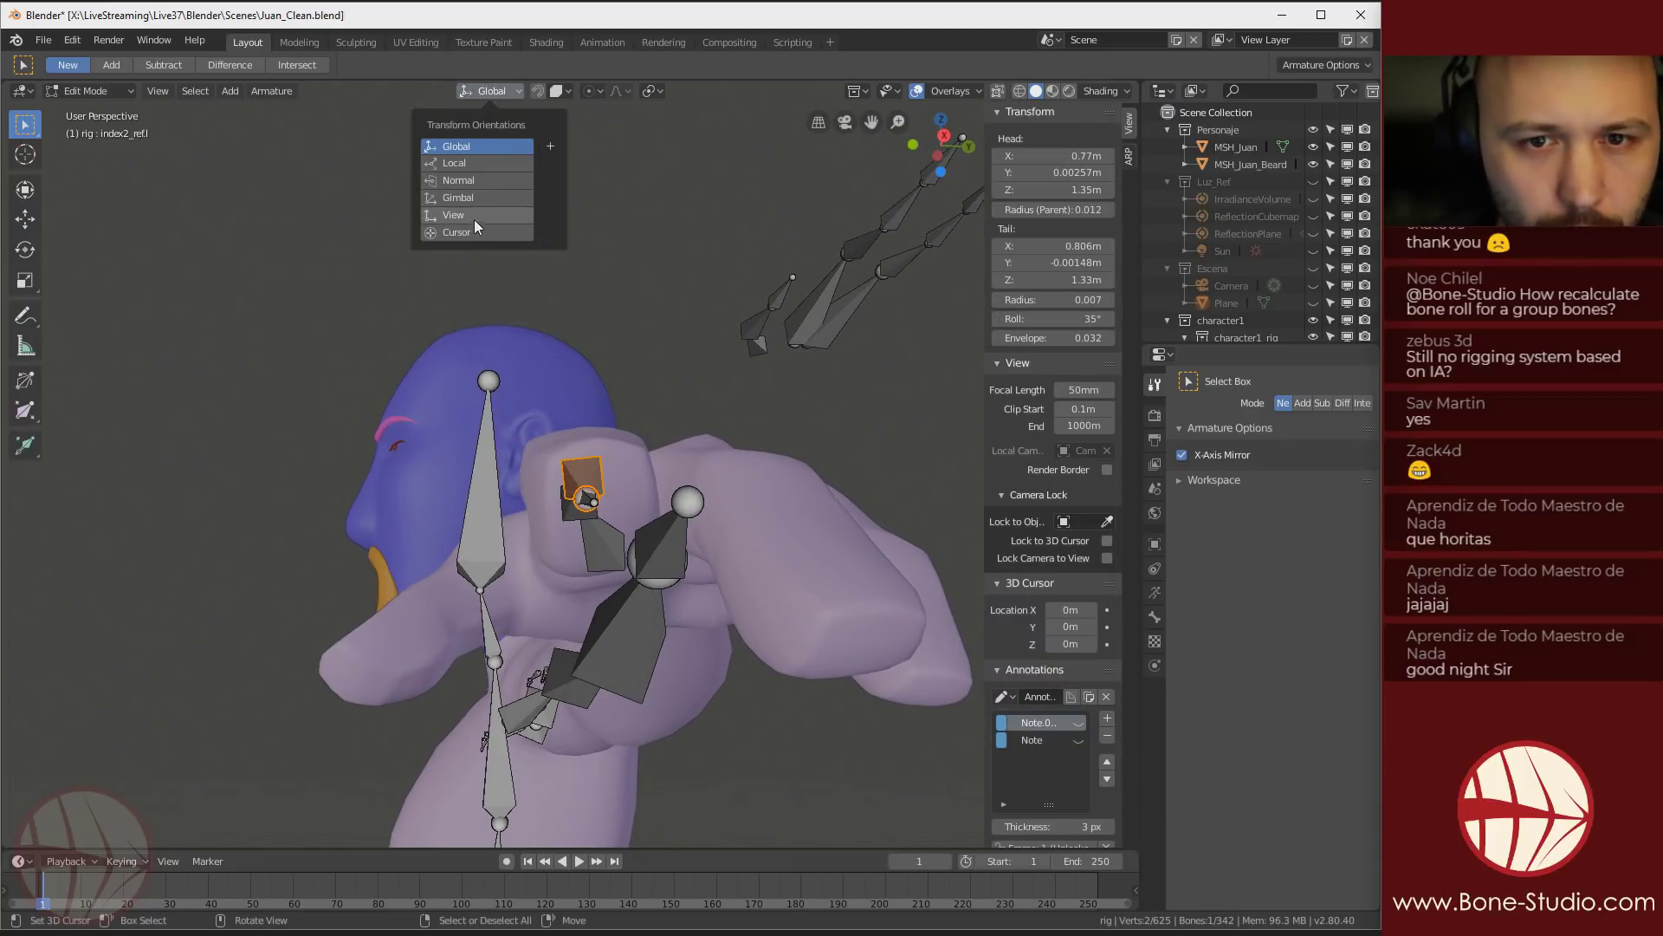
pyautogui.click(472, 180)
pyautogui.click(24, 218)
pyautogui.moveTo(520, 390); pyautogui.dragTo(702, 402, button='middle')
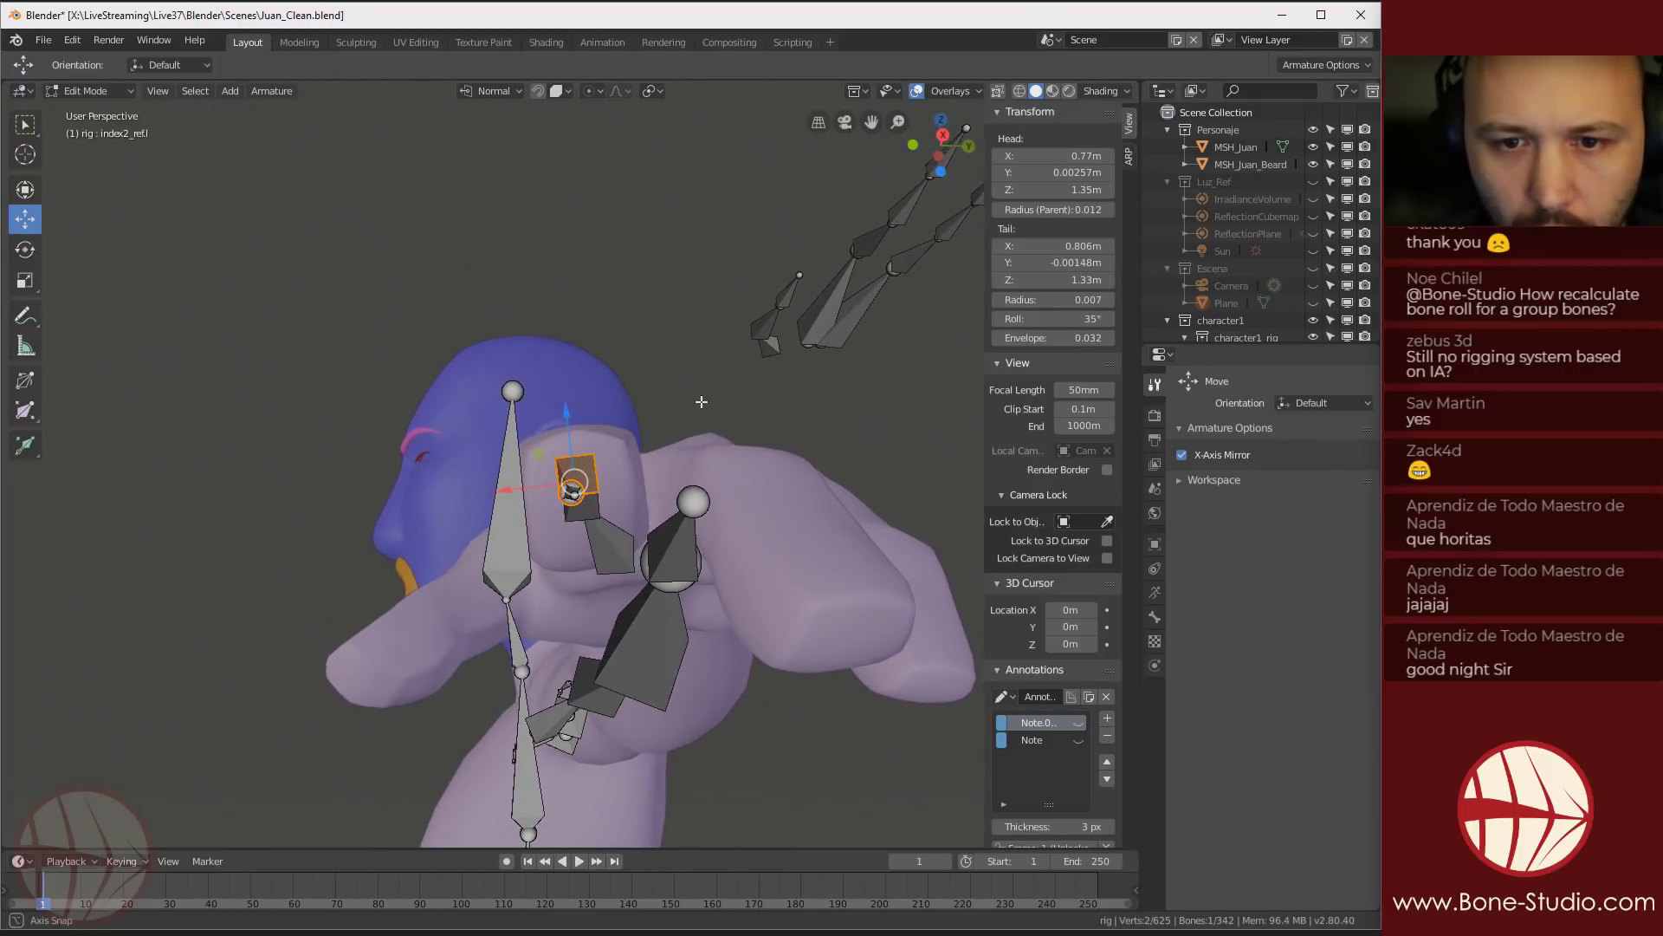
pyautogui.moveTo(1052, 318); pyautogui.dragTo(1053, 317)
pyautogui.moveTo(460, 412); pyautogui.dragTo(381, 420, button='middle')
pyautogui.click(391, 403)
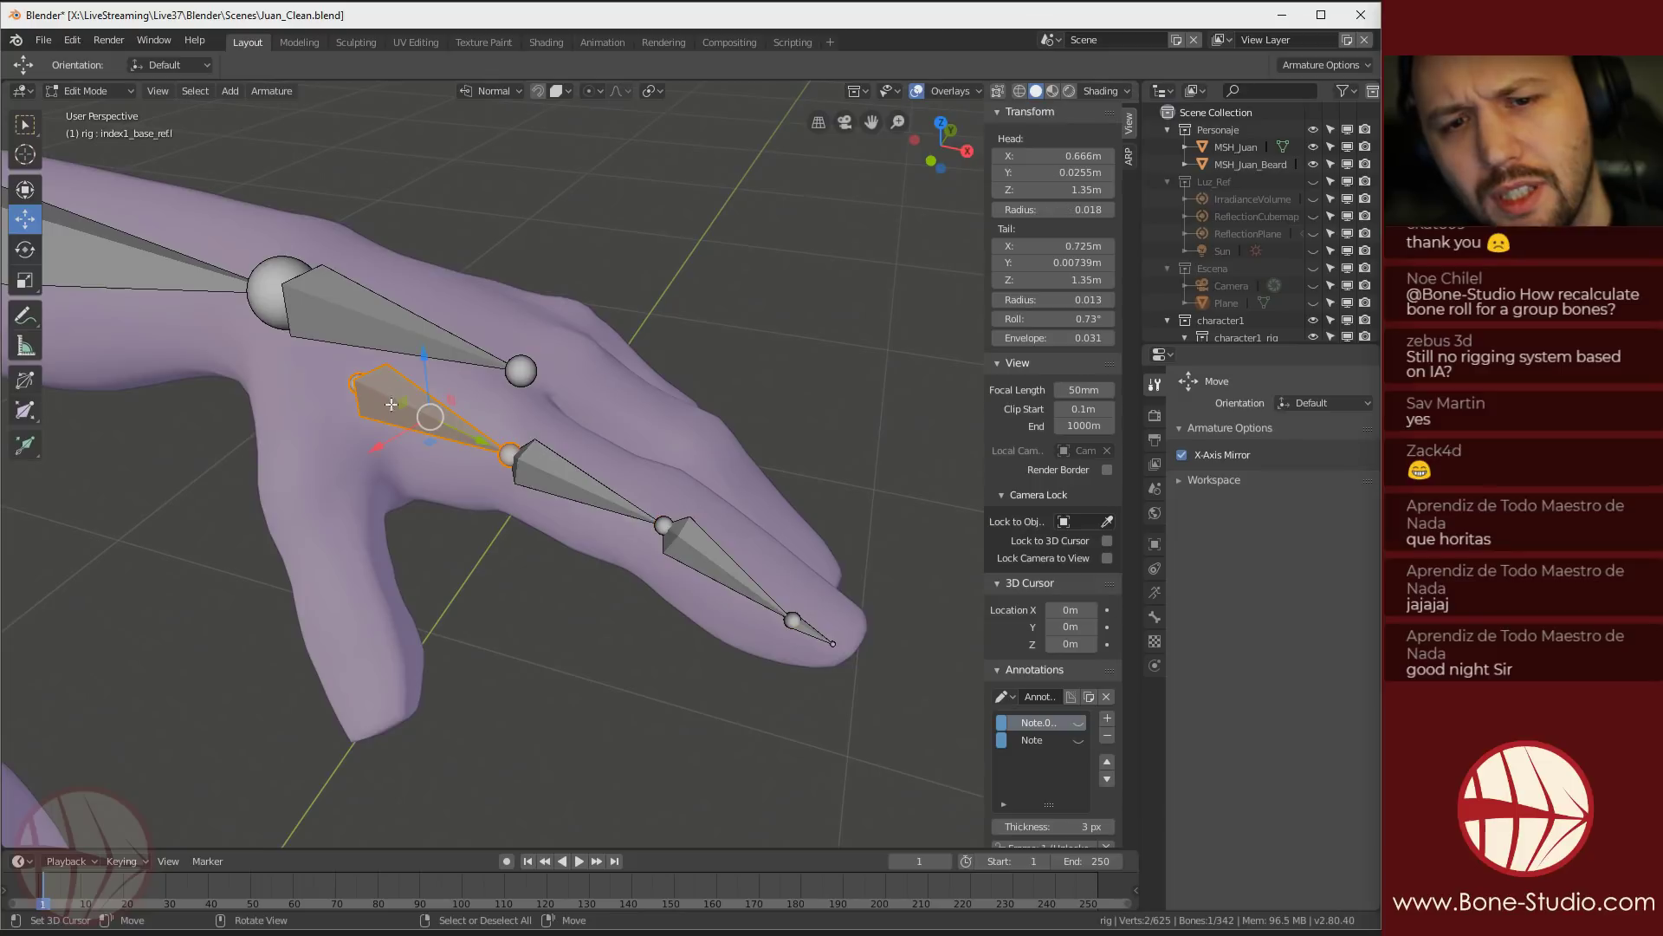
pyautogui.keyDown('shift'); pyautogui.click(547, 464); pyautogui.keyUp('shift')
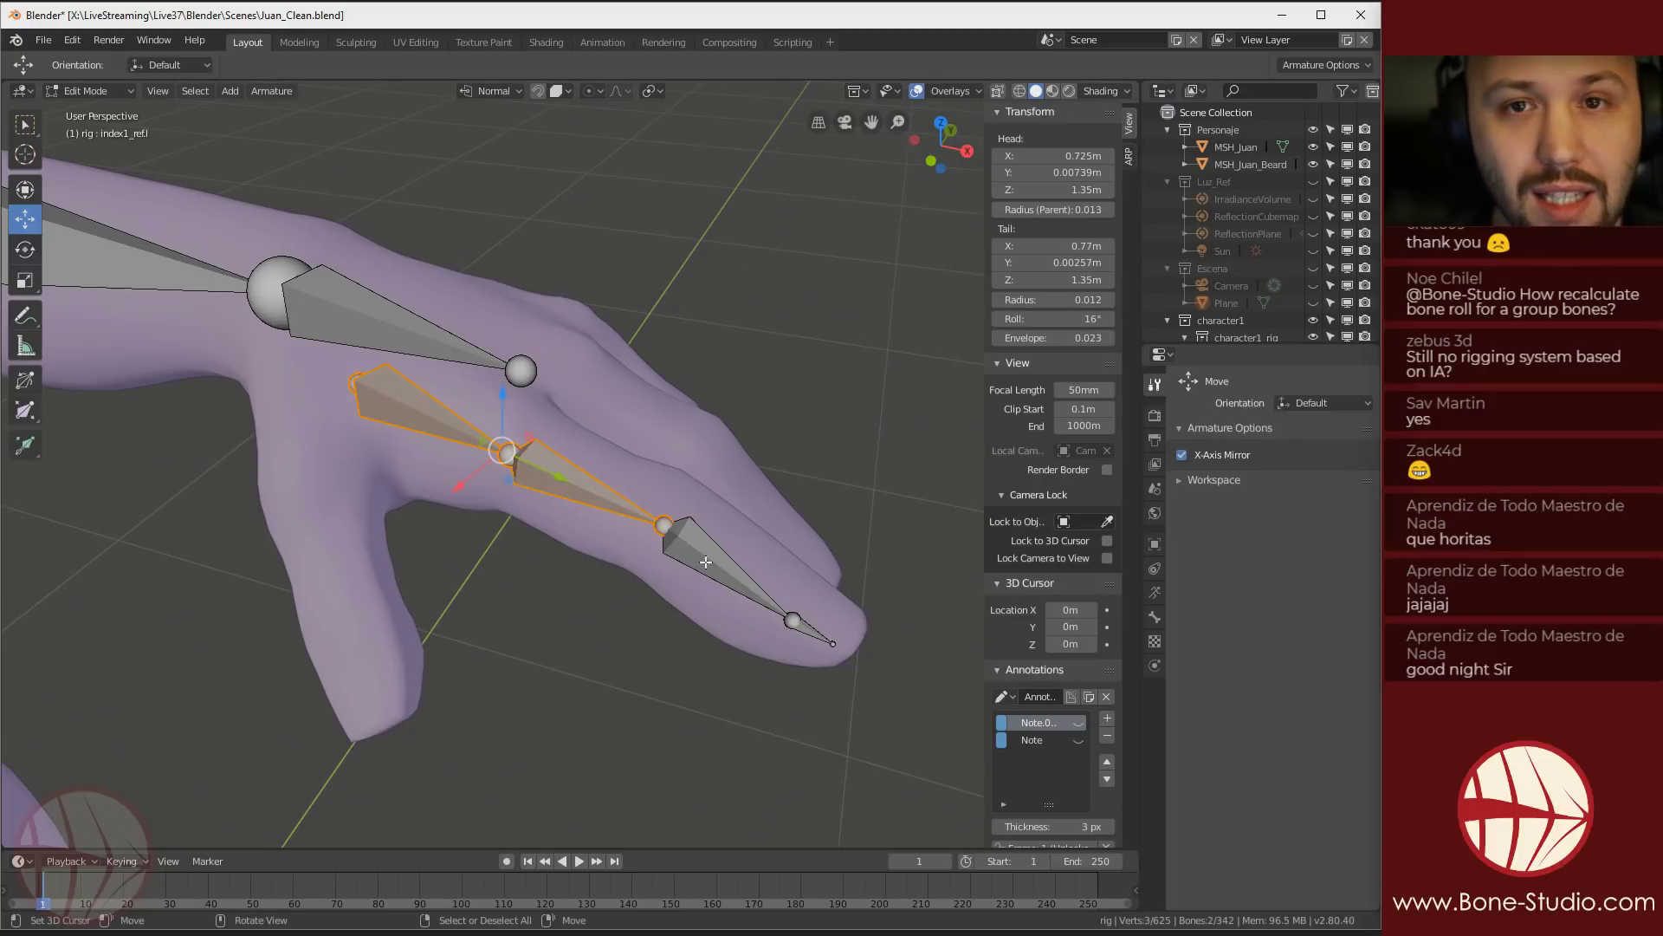
pyautogui.keyDown('shift'); pyautogui.click(808, 631); pyautogui.keyUp('shift')
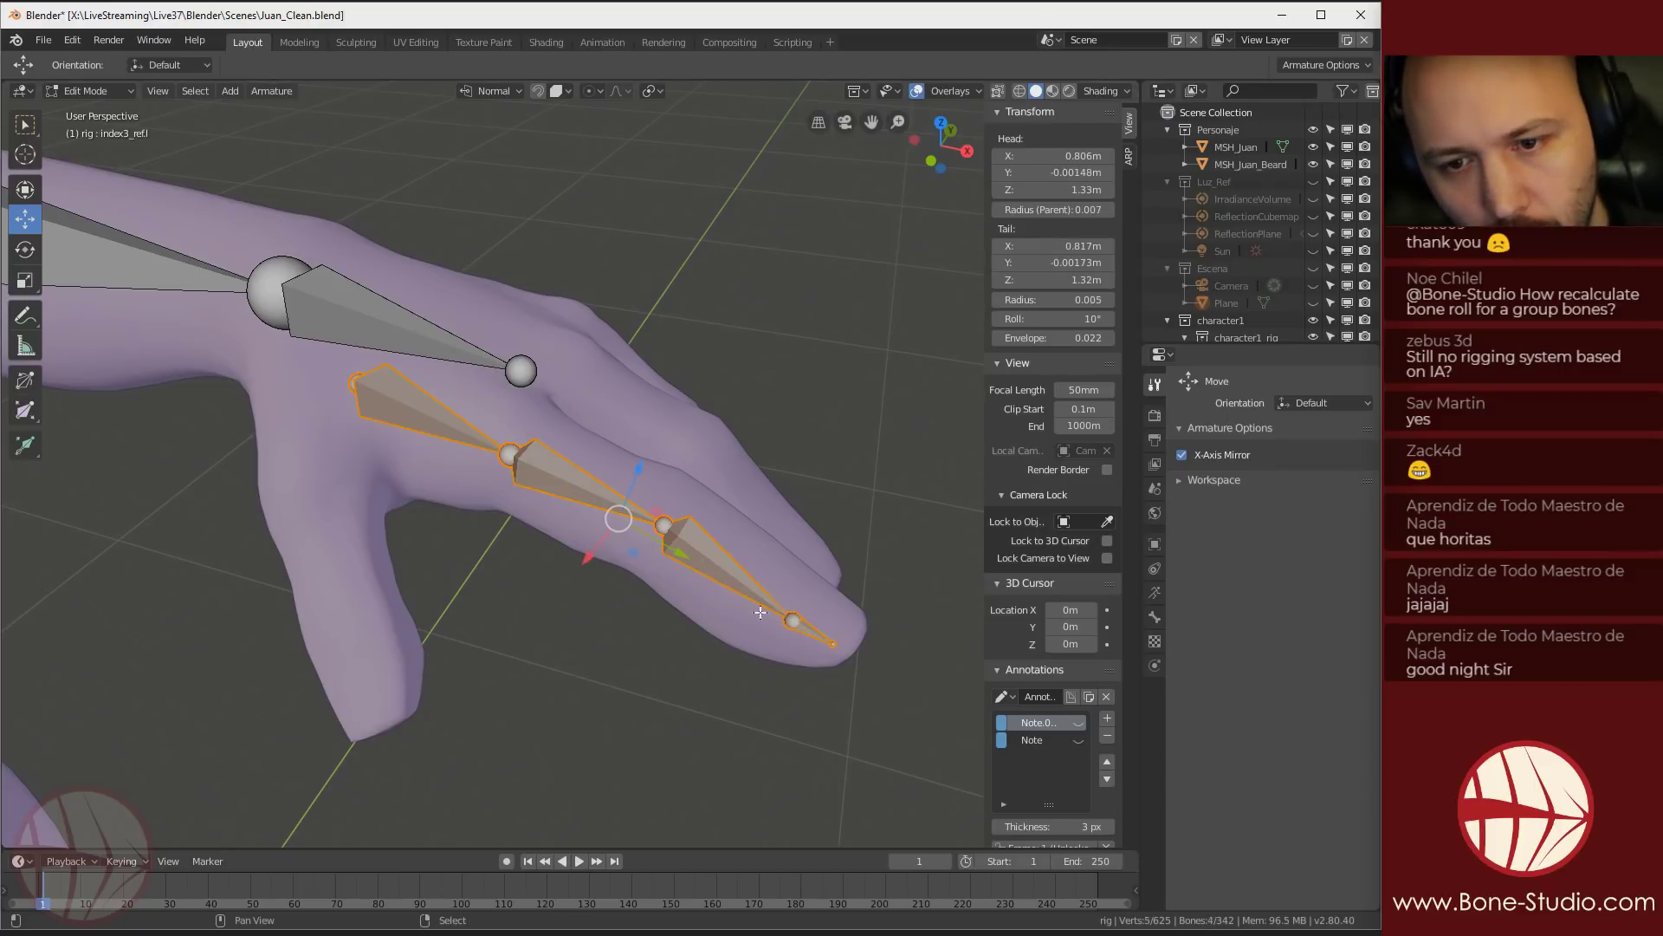
pyautogui.keyDown('shift'); pyautogui.rightClick(708, 541); pyautogui.keyUp('shift')
pyautogui.rightClick(683, 539)
# Select the first three index bones with index2_ref active and recalculate their roll to the Active Bone
pyautogui.rightClick(408, 405)
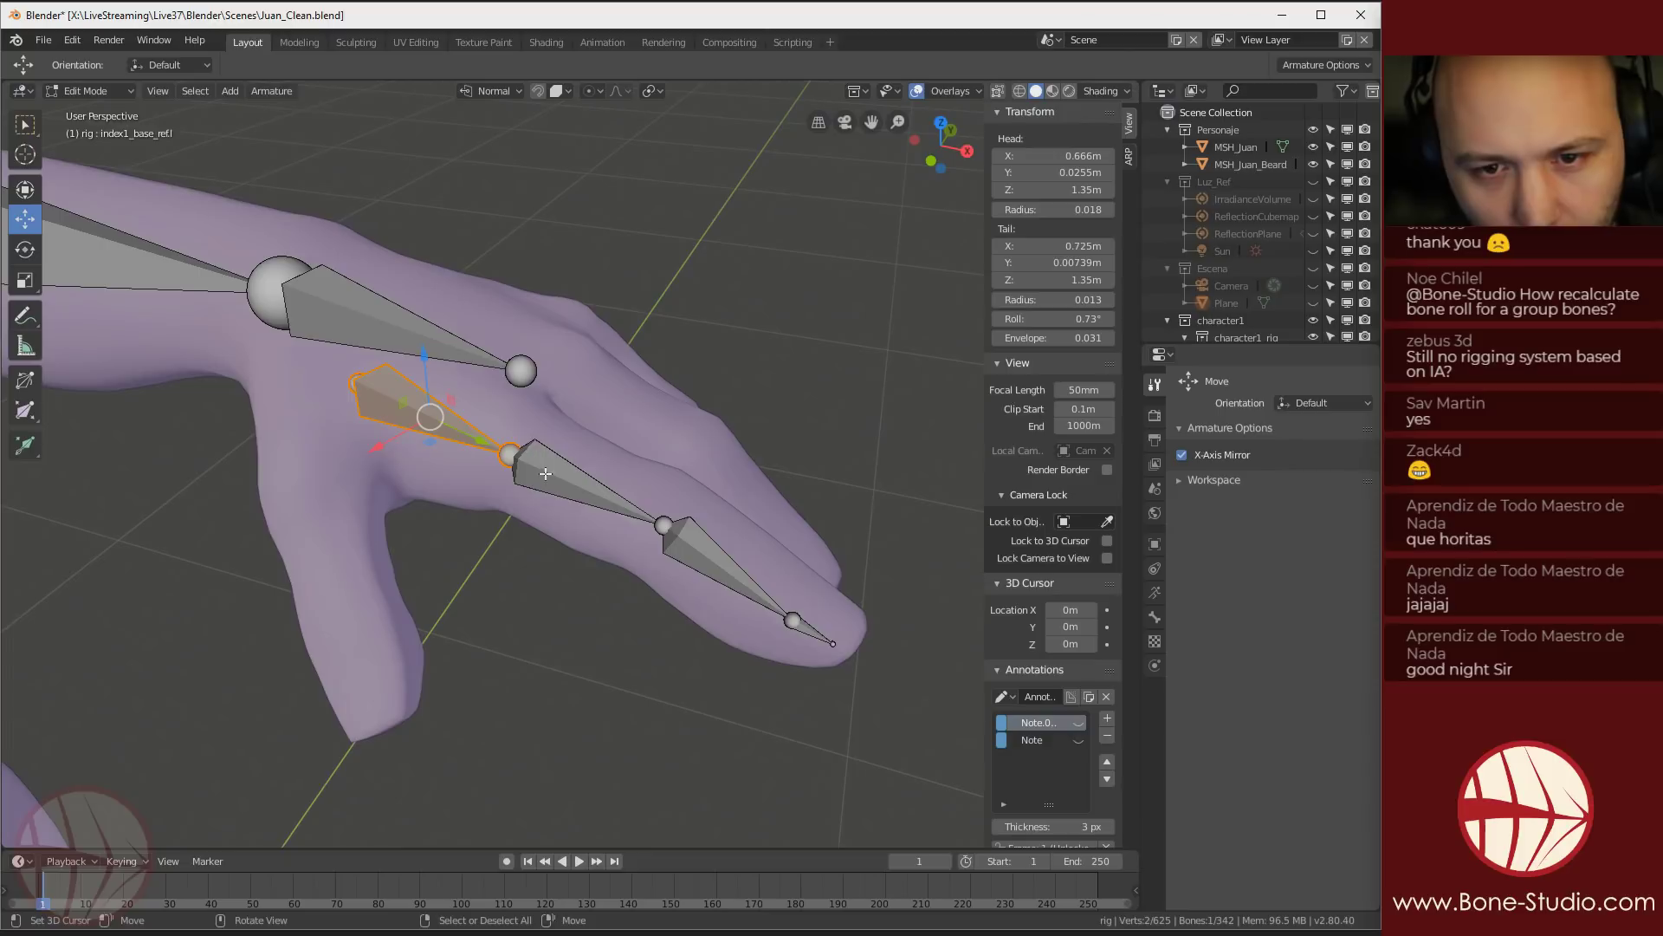
pyautogui.keyDown('shift'); pyautogui.rightClick(545, 470); pyautogui.keyUp('shift')
pyautogui.keyDown('shift'); pyautogui.rightClick(663, 559); pyautogui.keyUp('shift')
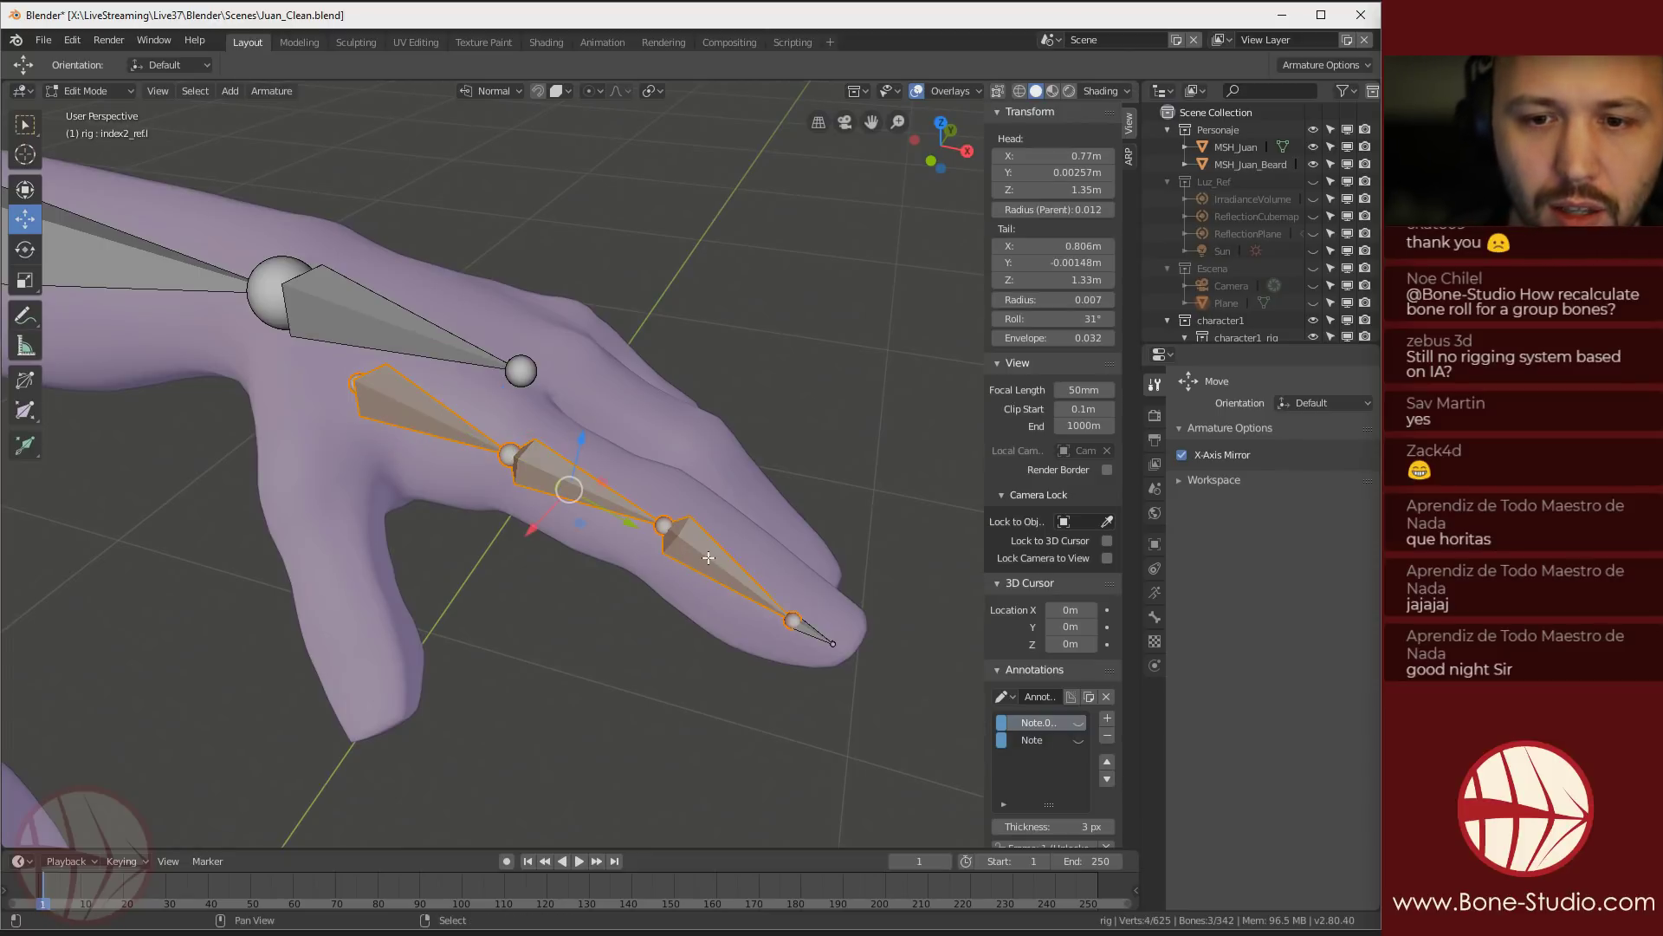
pyautogui.hotkey('shift', 'n')
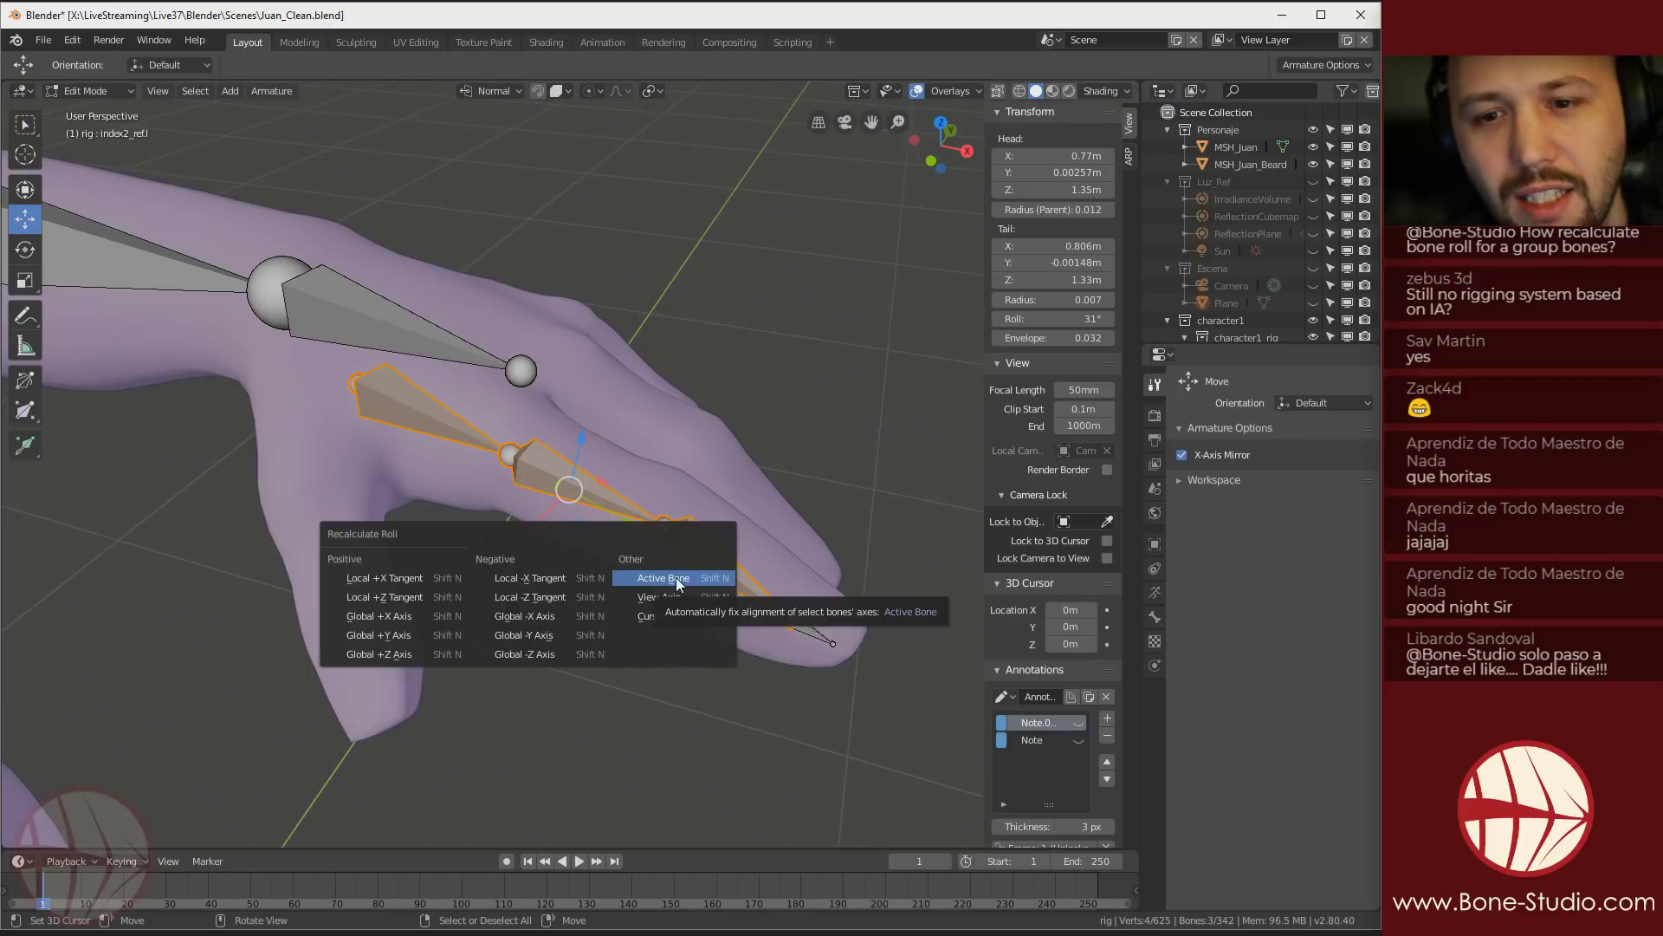
pyautogui.click(676, 579)
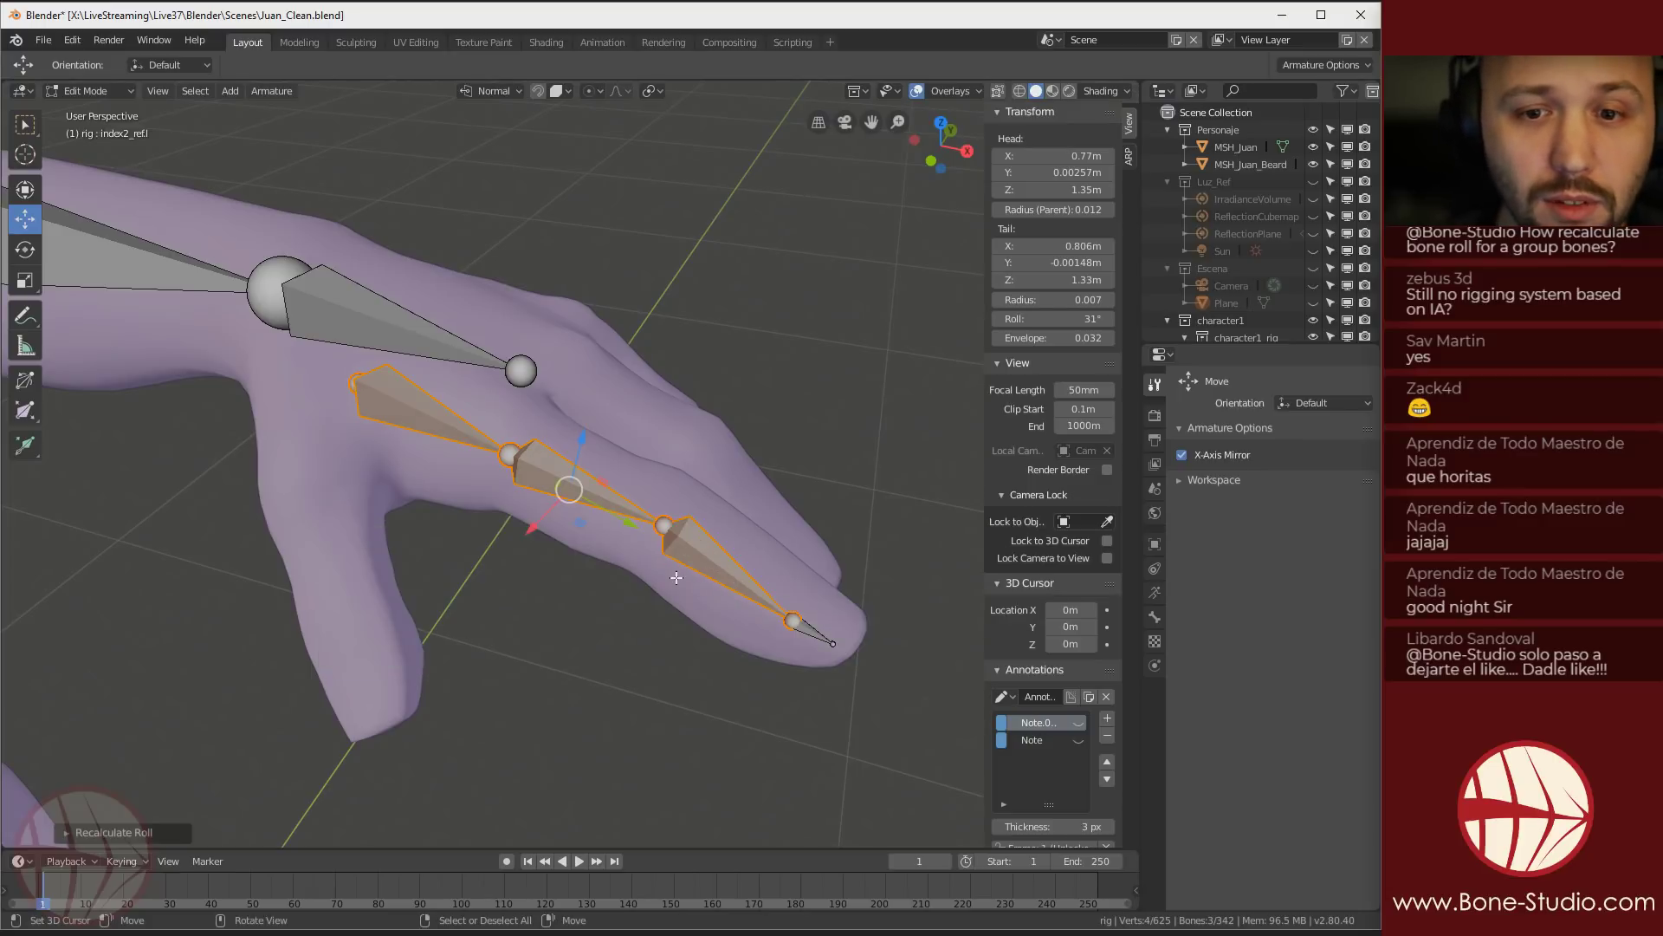
# Select the fingertip bone plus index2_ref as the active one, and recalculate the roll to the Active Bone
pyautogui.moveTo(676, 578); pyautogui.dragTo(689, 460, button='middle')
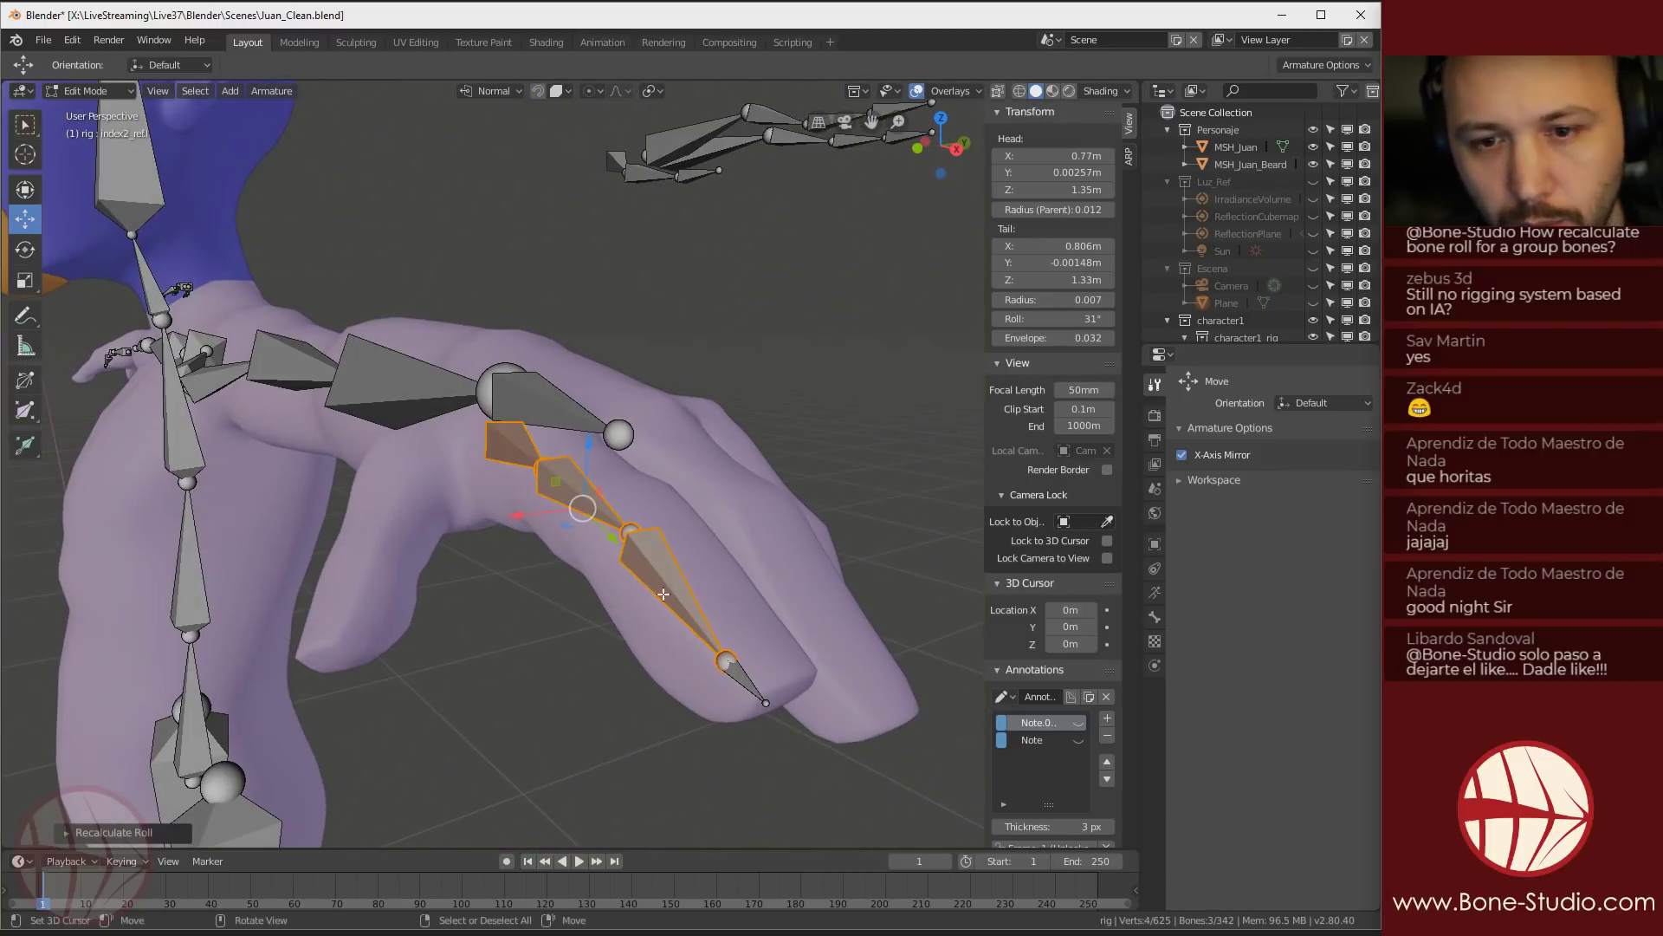
pyautogui.click(738, 678)
pyautogui.moveTo(738, 678); pyautogui.dragTo(597, 563, button='middle')
pyautogui.click(589, 553)
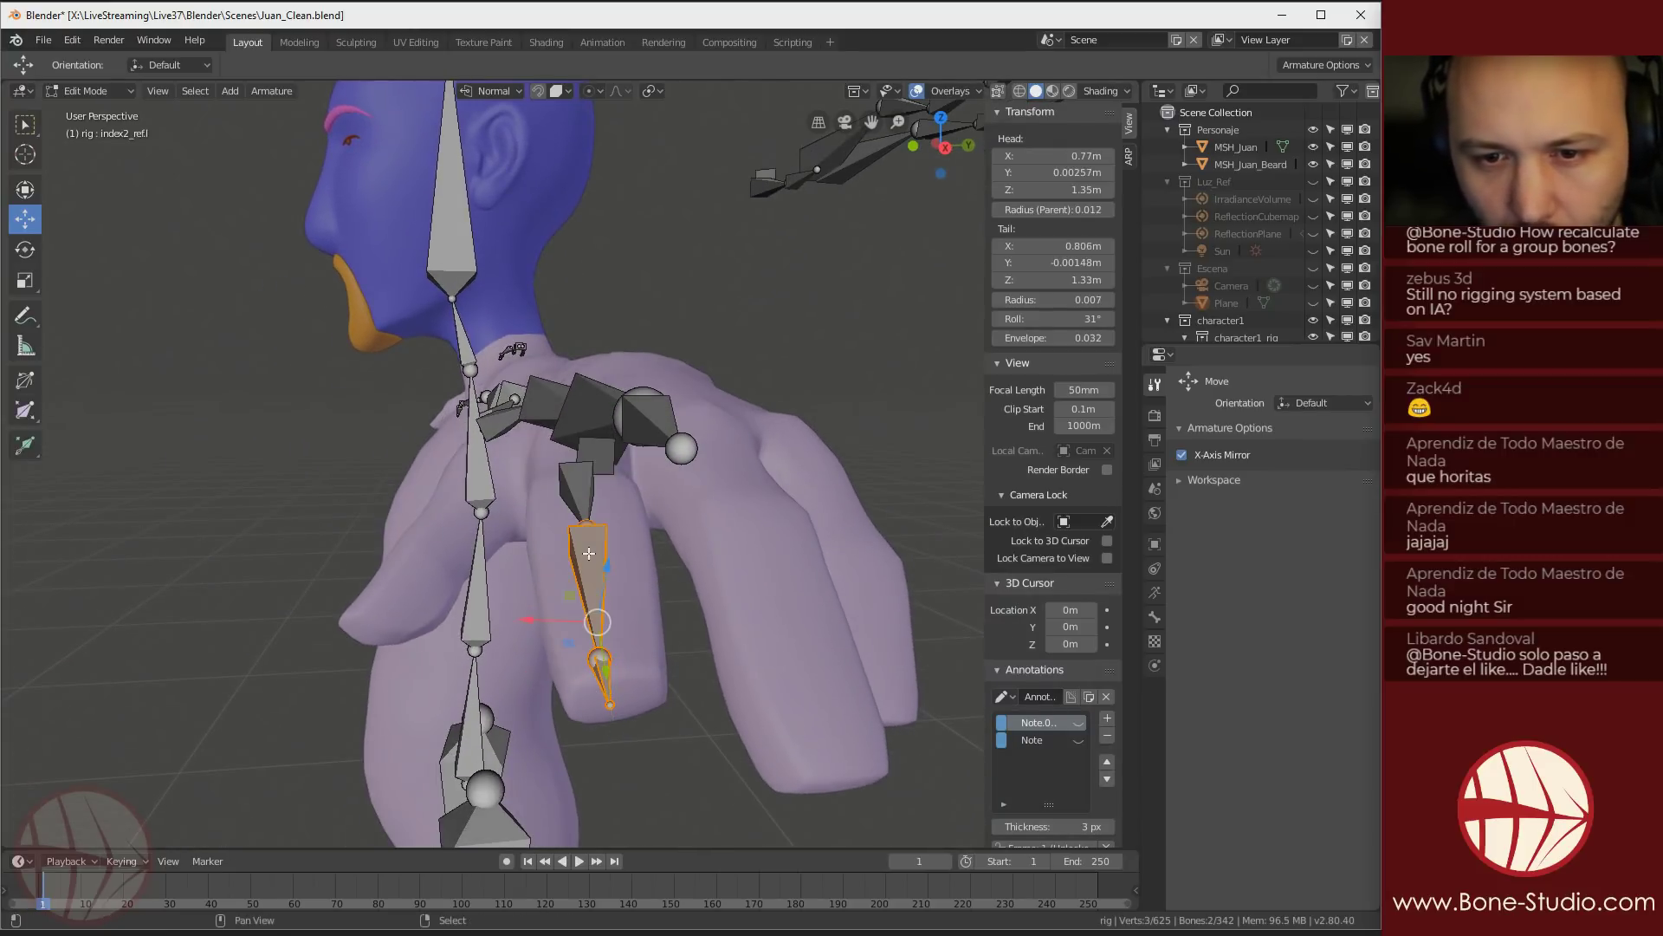
pyautogui.click(589, 553)
pyautogui.keyDown('shift'); pyautogui.click(612, 685); pyautogui.keyUp('shift')
pyautogui.keyDown('shift'); pyautogui.click(603, 563); pyautogui.keyUp('shift')
pyautogui.hotkey('shift', 'n')
pyautogui.click(601, 564)
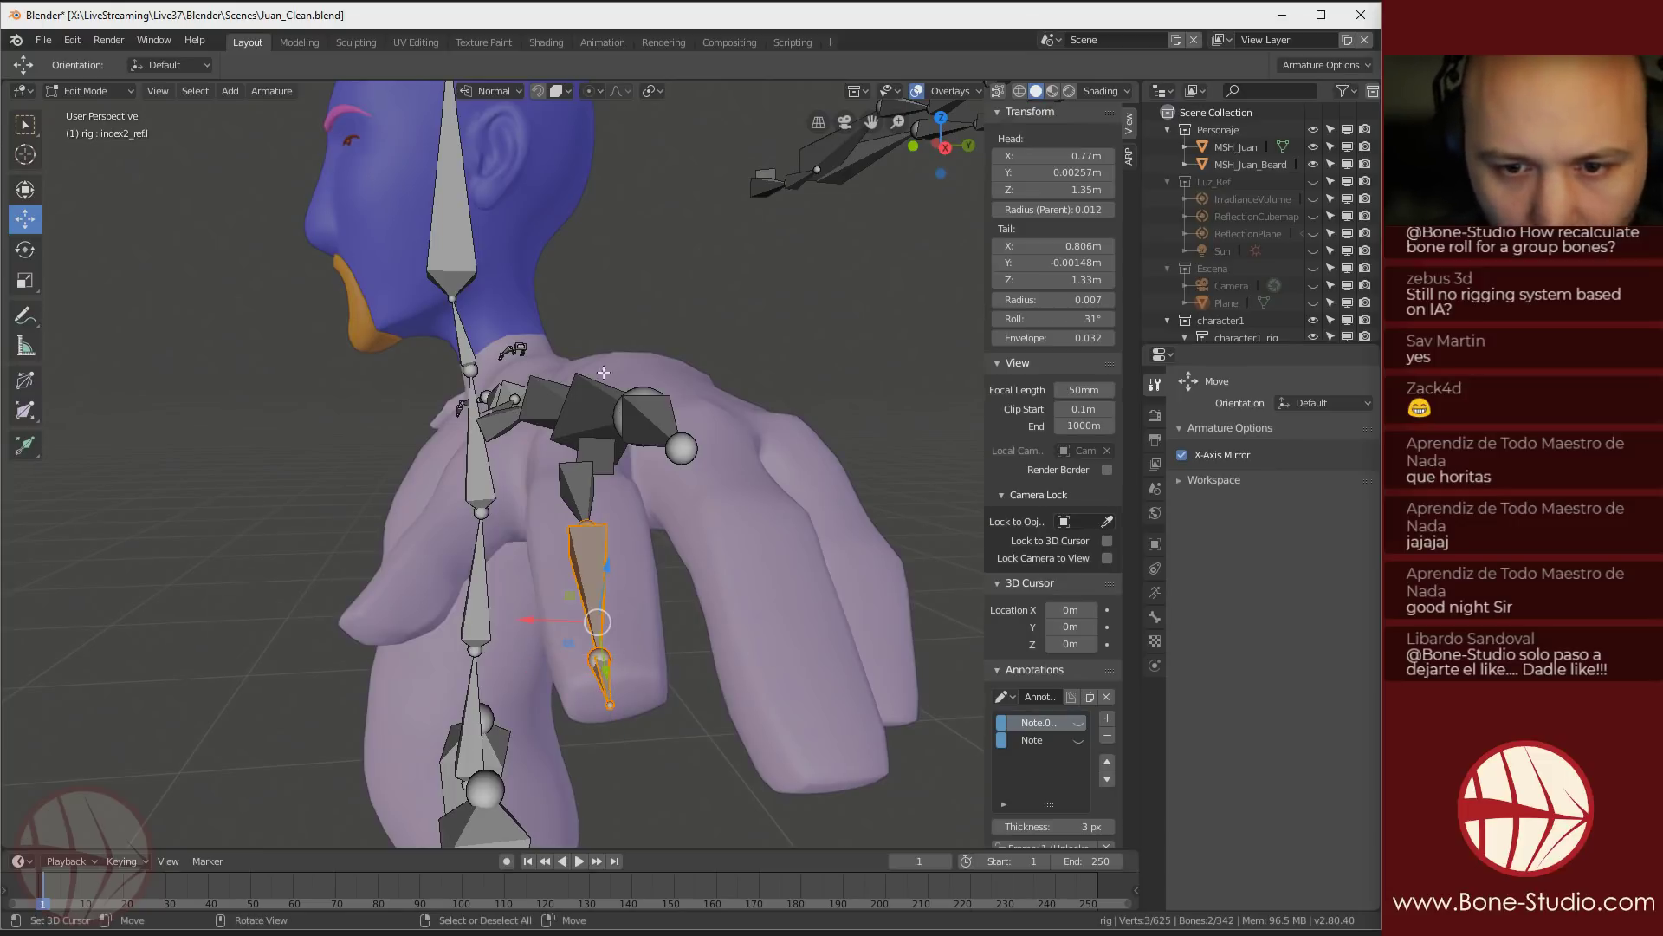
pyautogui.hotkey('shift', 'n')
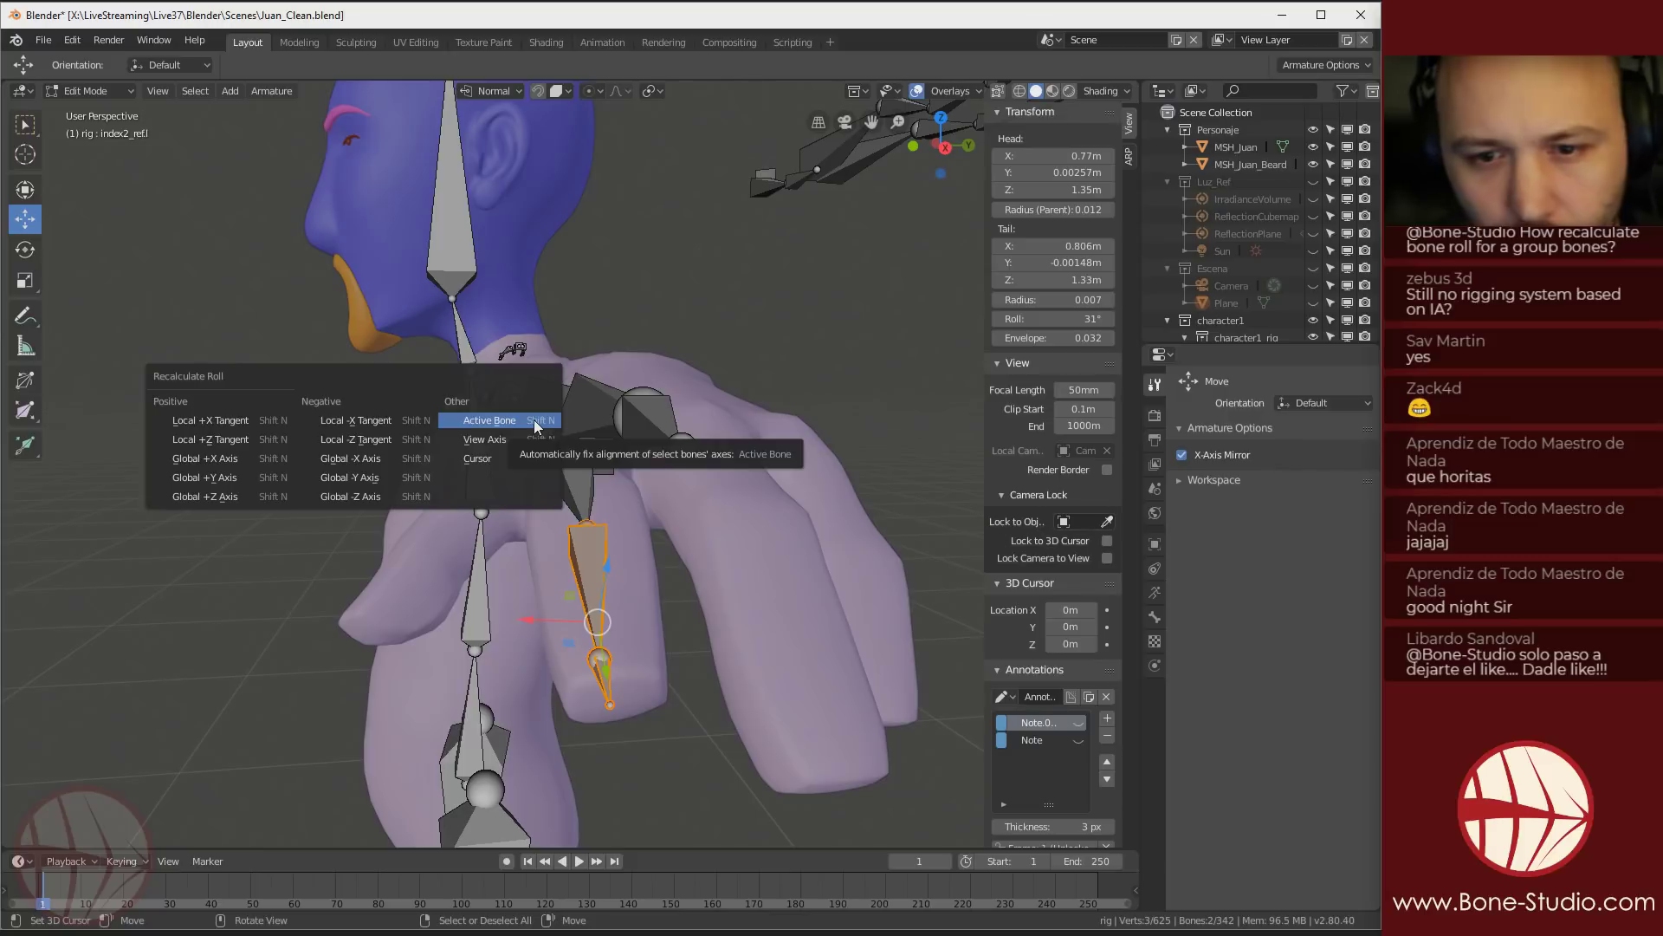
pyautogui.click(536, 423)
# Inspect the axes and roll of each index bone from fingertip to base, and review the whole rig
pyautogui.moveTo(564, 583); pyautogui.dragTo(854, 592, button='middle')
pyautogui.click(850, 595)
pyautogui.rightClick(737, 552)
pyautogui.rightClick(568, 496)
pyautogui.rightClick(370, 480)
pyautogui.moveTo(449, 460); pyautogui.dragTo(439, 541, button='middle')
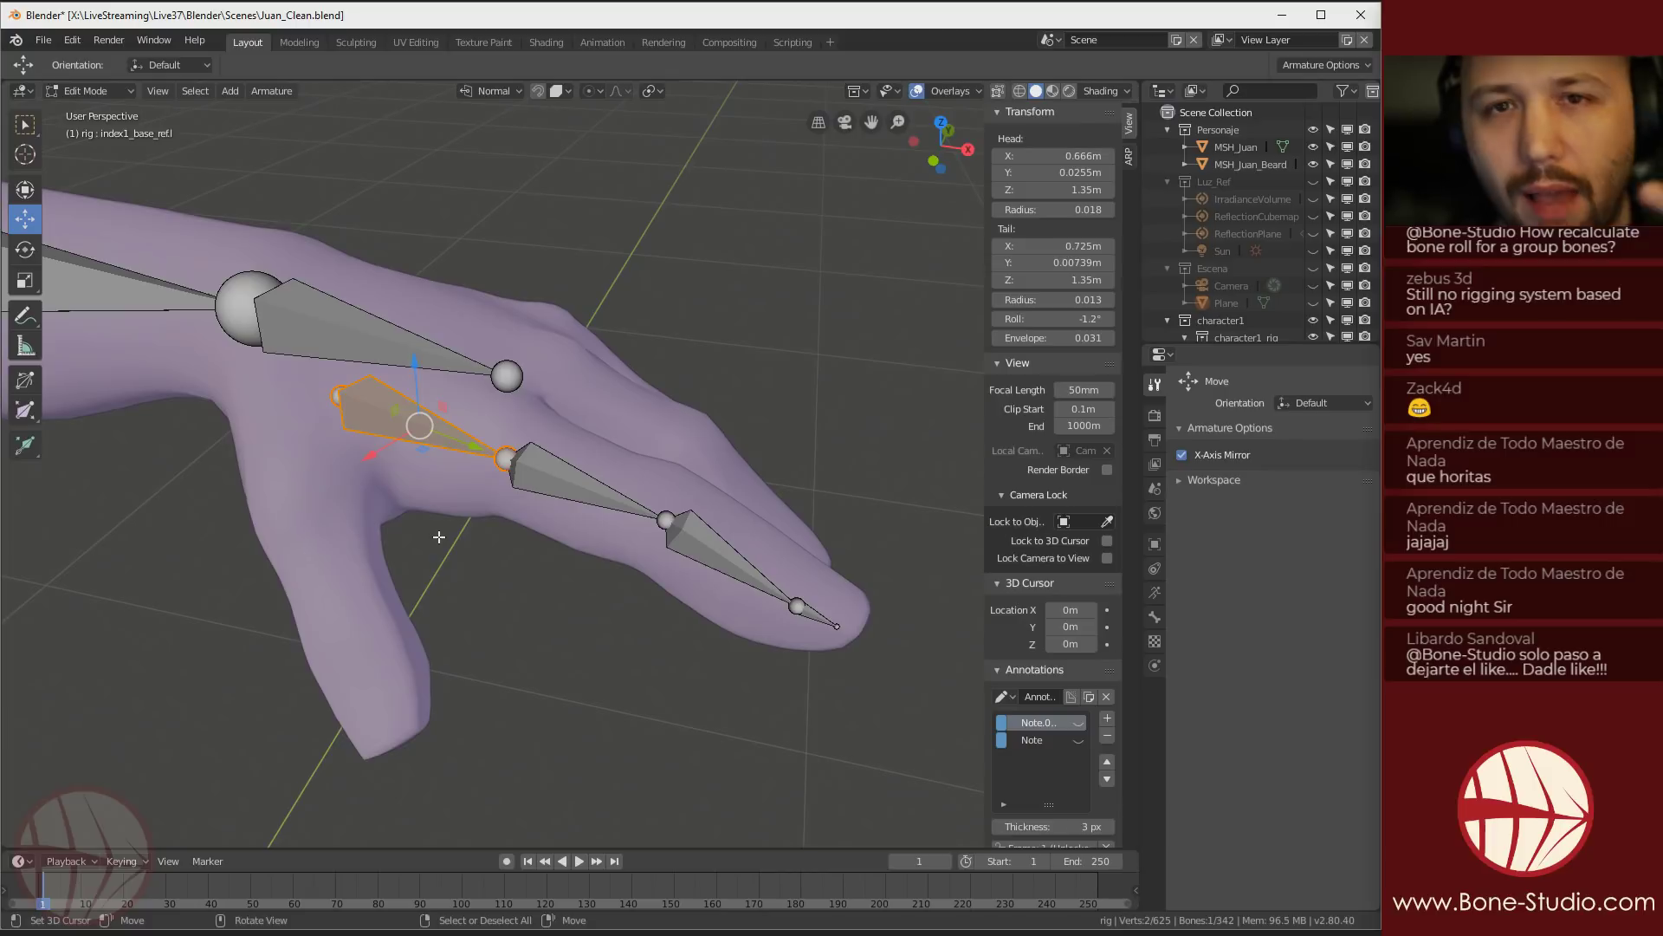
pyautogui.scroll(-2, 439, 537)
pyautogui.moveTo(416, 464); pyautogui.dragTo(442, 541, button='middle')
pyautogui.keyDown('shift'); pyautogui.moveTo(424, 537); pyautogui.dragTo(637, 511, button='middle'); pyautogui.keyUp('shift')
pyautogui.scroll(-3, 572, 492)
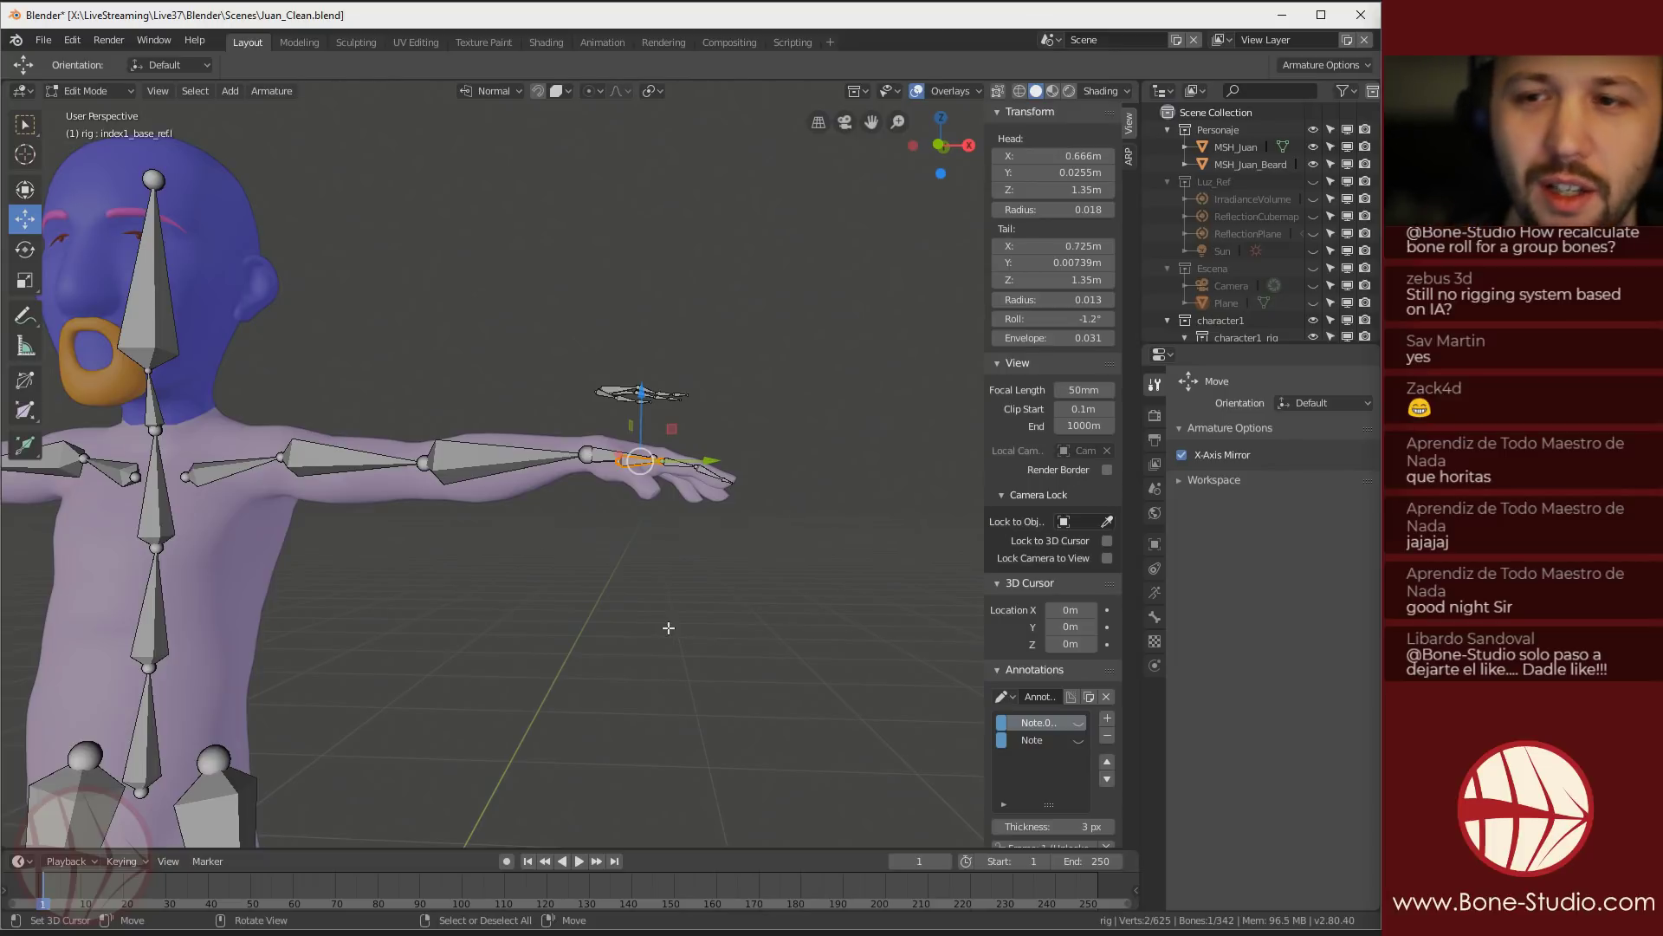
pyautogui.scroll(-3, 561, 751)
pyautogui.keyDown('shift'); pyautogui.moveTo(381, 681); pyautogui.dragTo(501, 505, button='middle'); pyautogui.keyUp('shift')
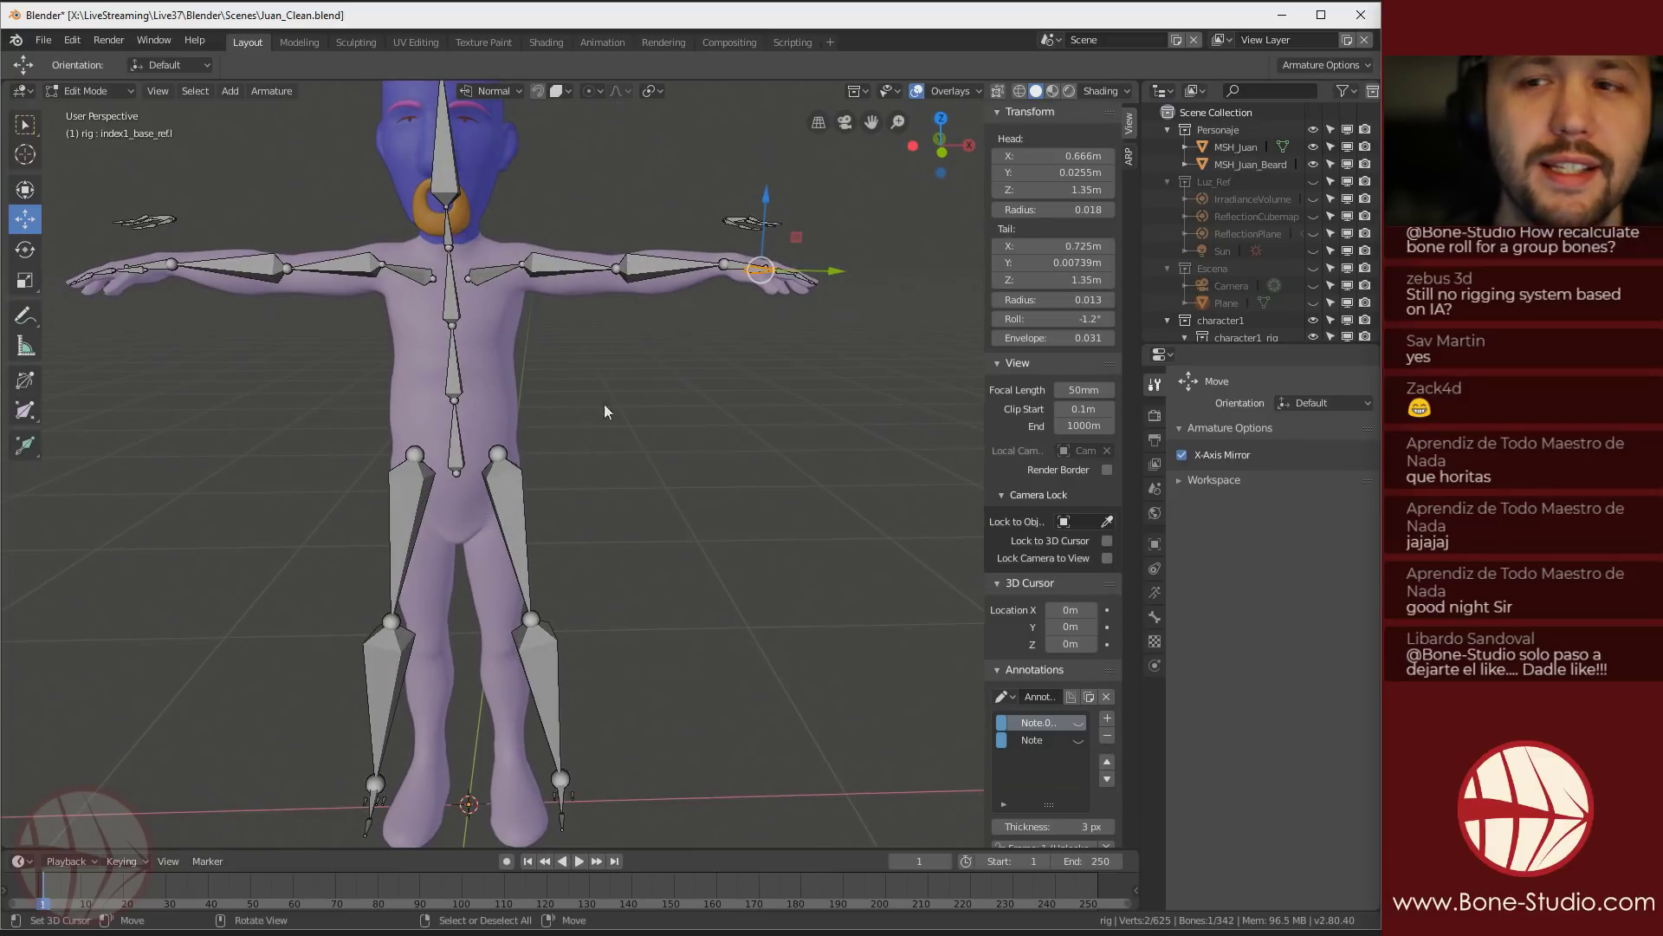
# Collapse the Luz_Ref and Escena collections and try to delete the character1 collection with its hierarchy
pyautogui.click(1167, 181)
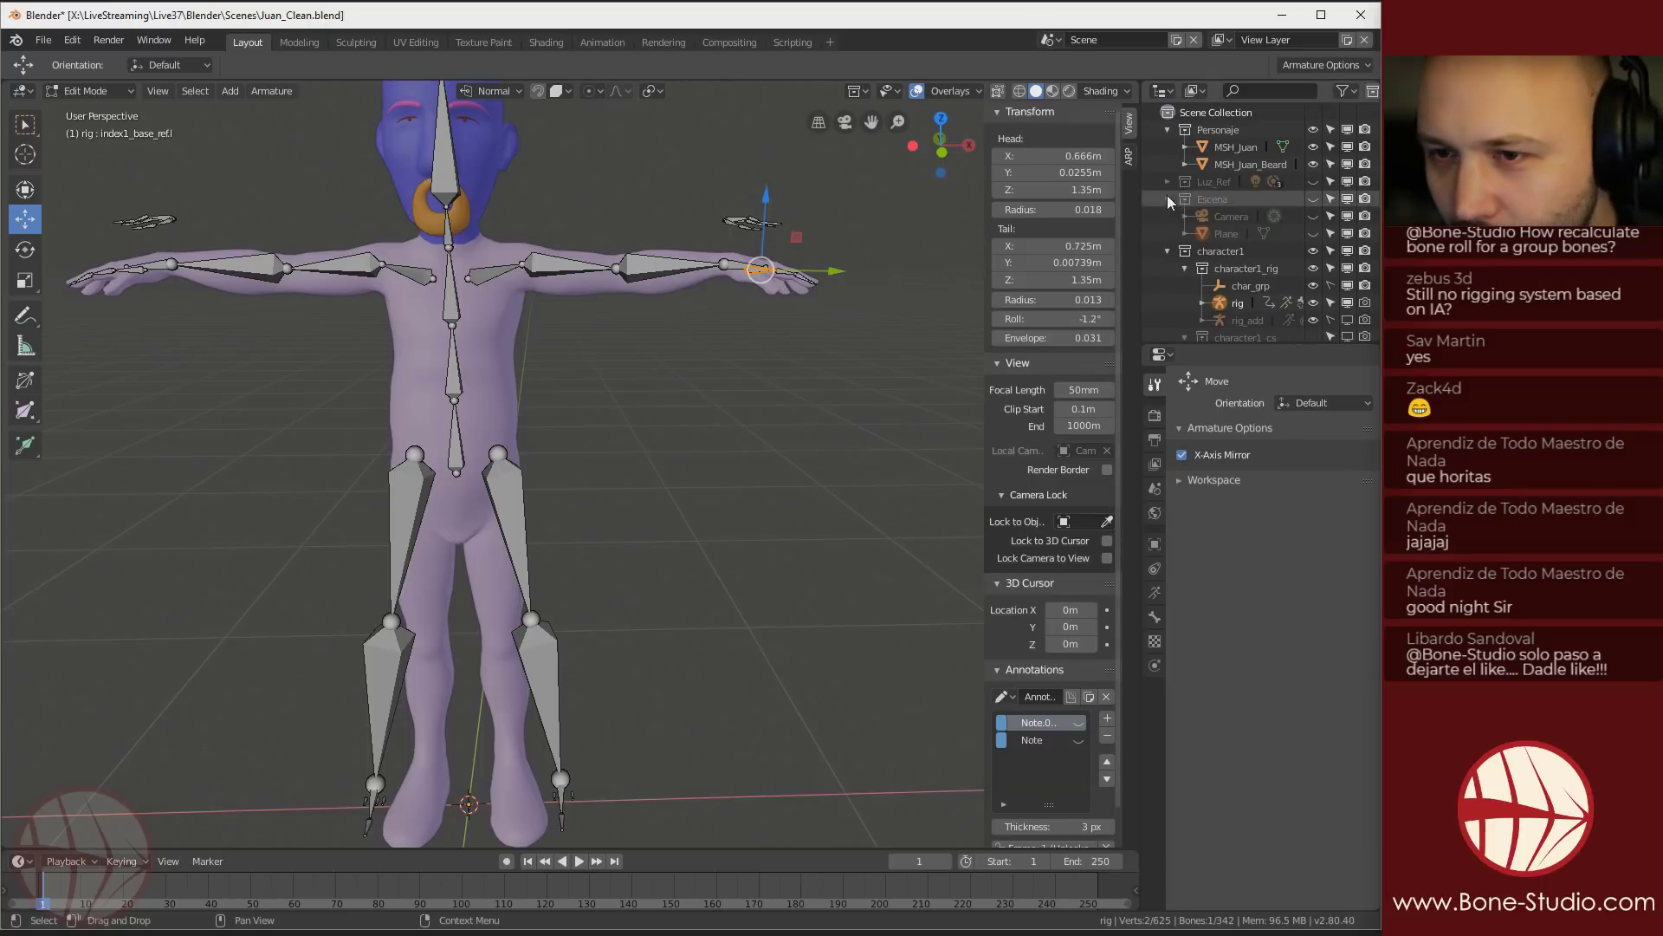
pyautogui.click(1167, 198)
pyautogui.click(1227, 215)
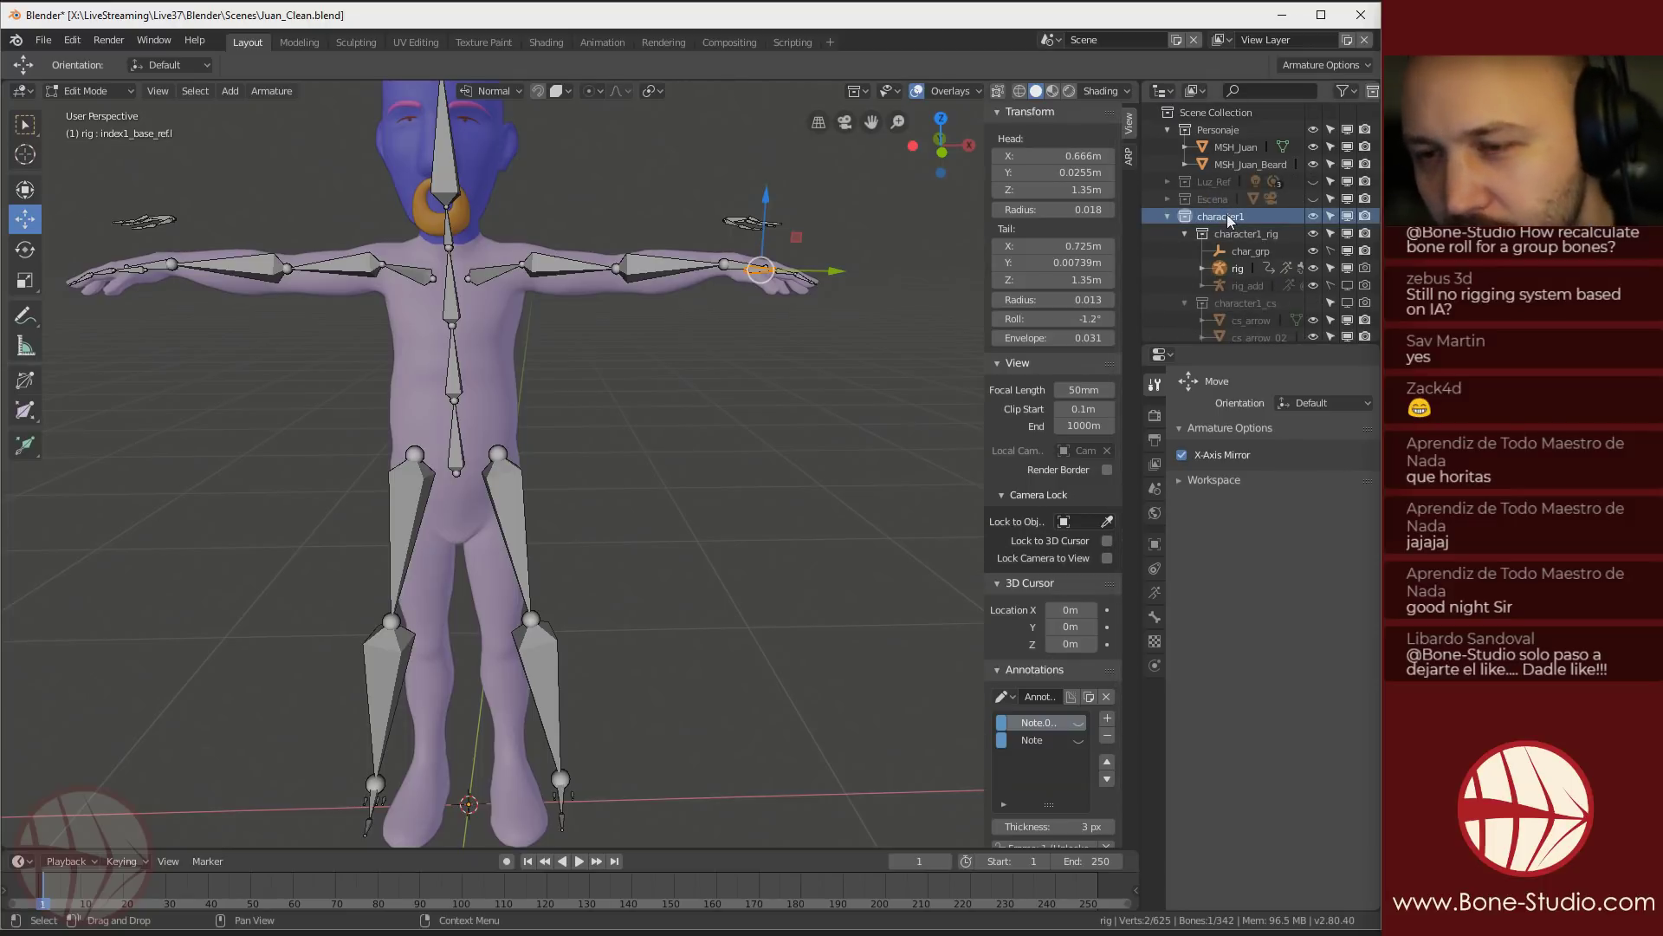
pyautogui.rightClick(1227, 214)
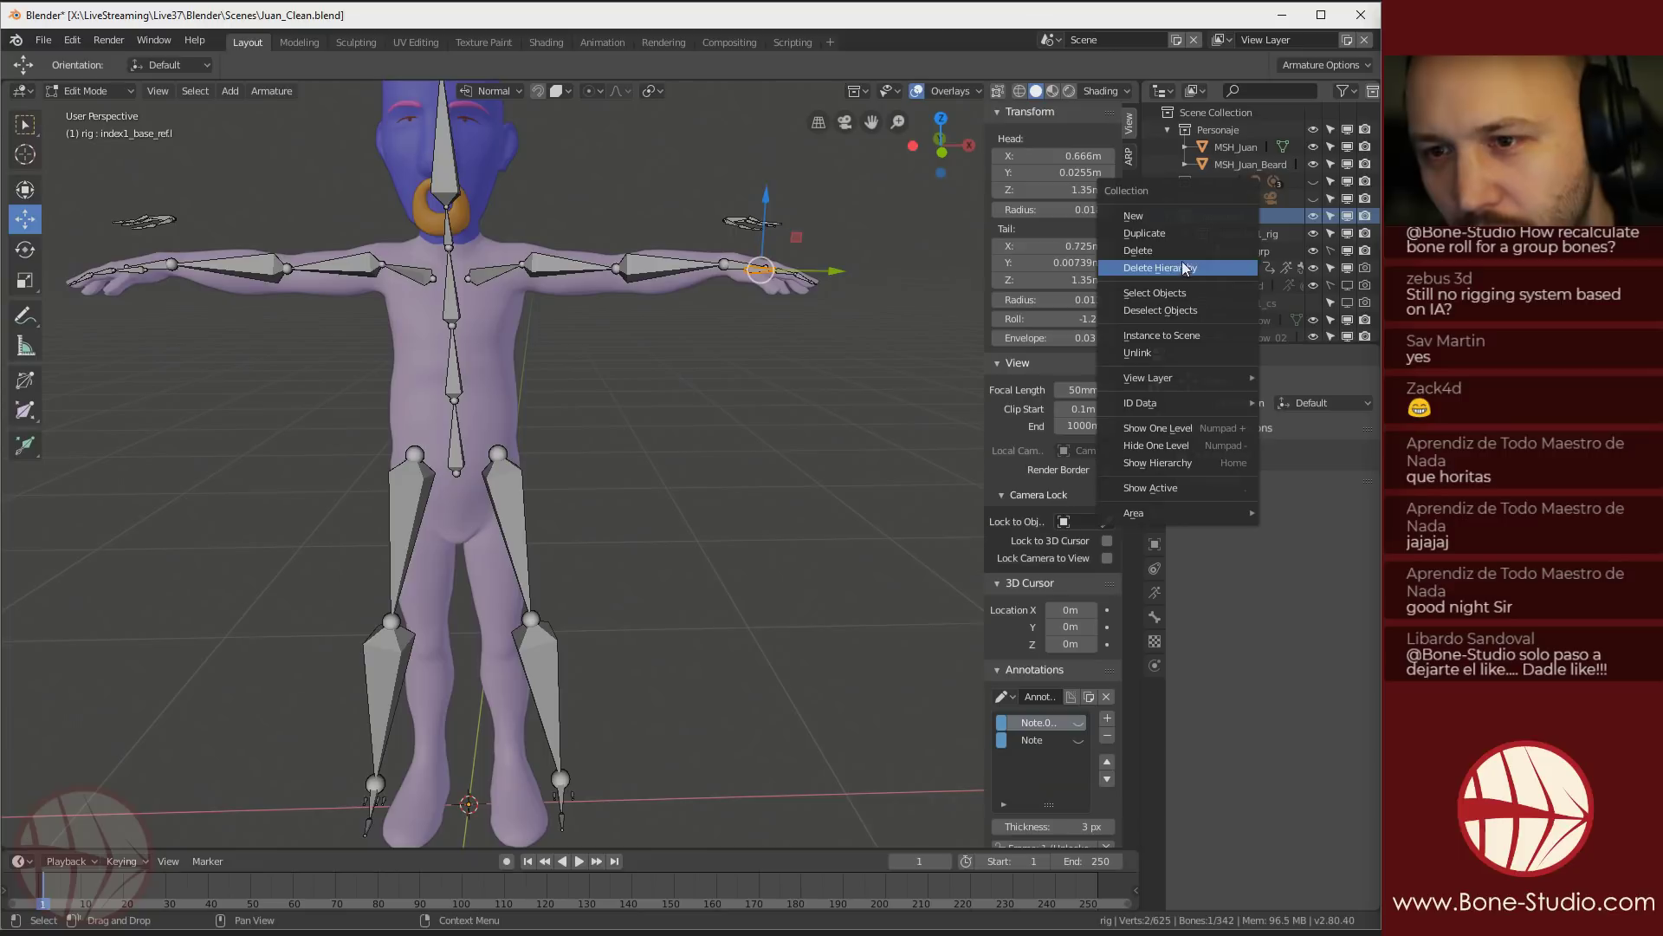
pyautogui.click(1163, 252)
pyautogui.rightClick(1224, 214)
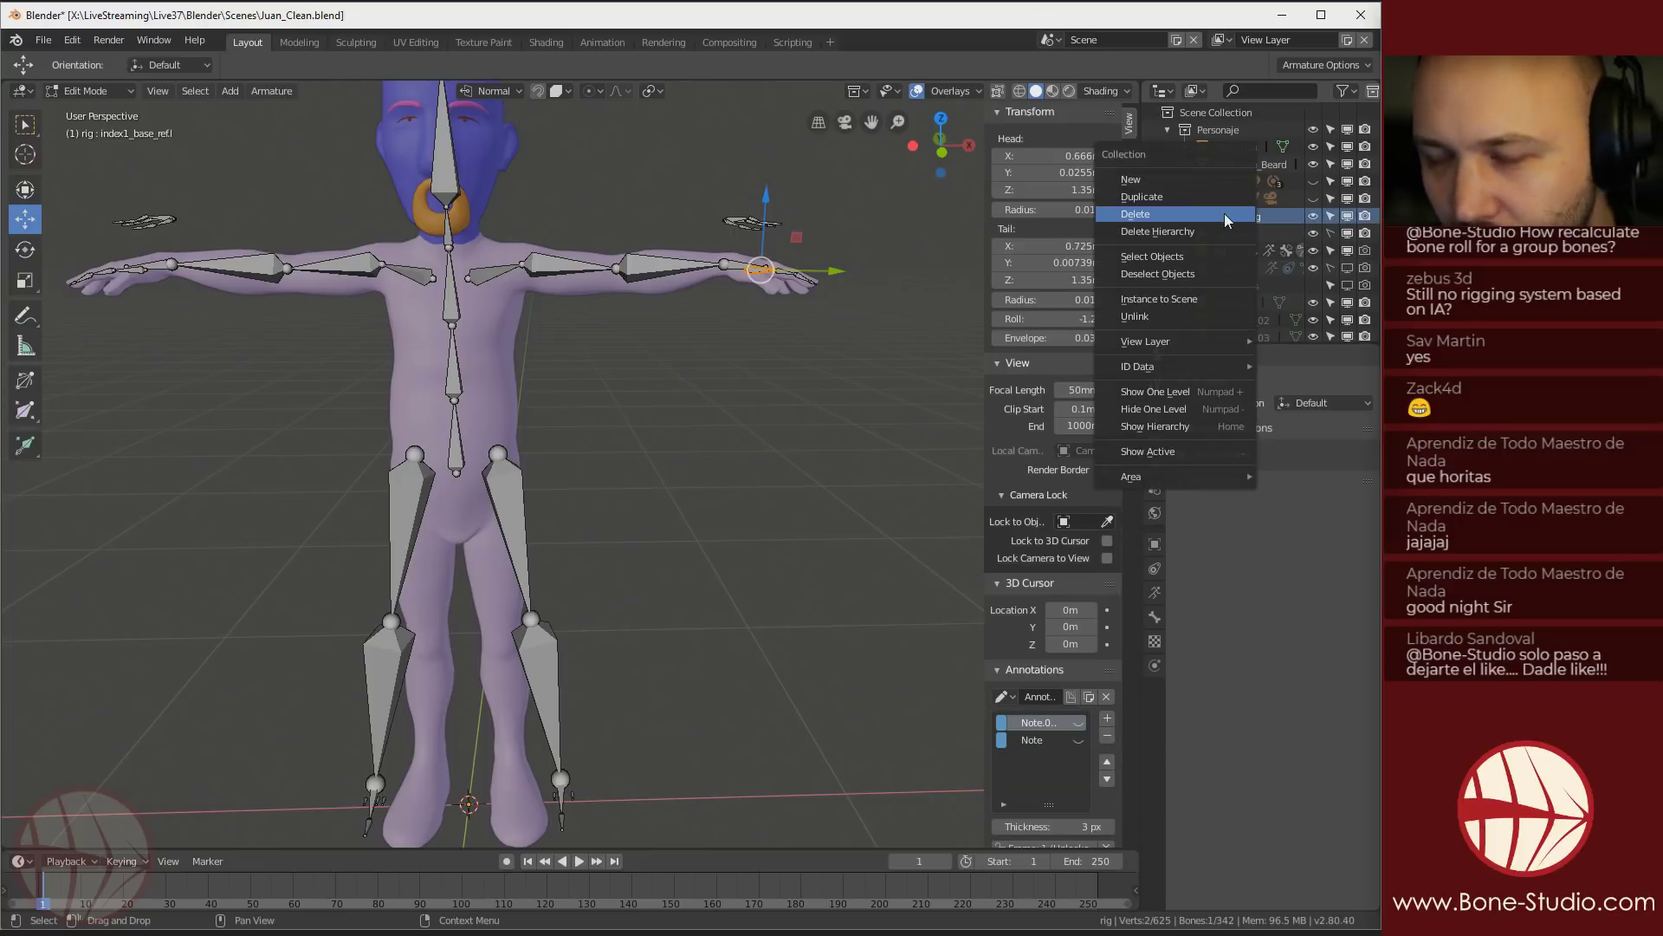
pyautogui.click(1171, 232)
# Try deleting the character1_cs collection and selecting its control shape objects from cs_arrow to cs_yeux for removal
pyautogui.rightClick(1234, 216)
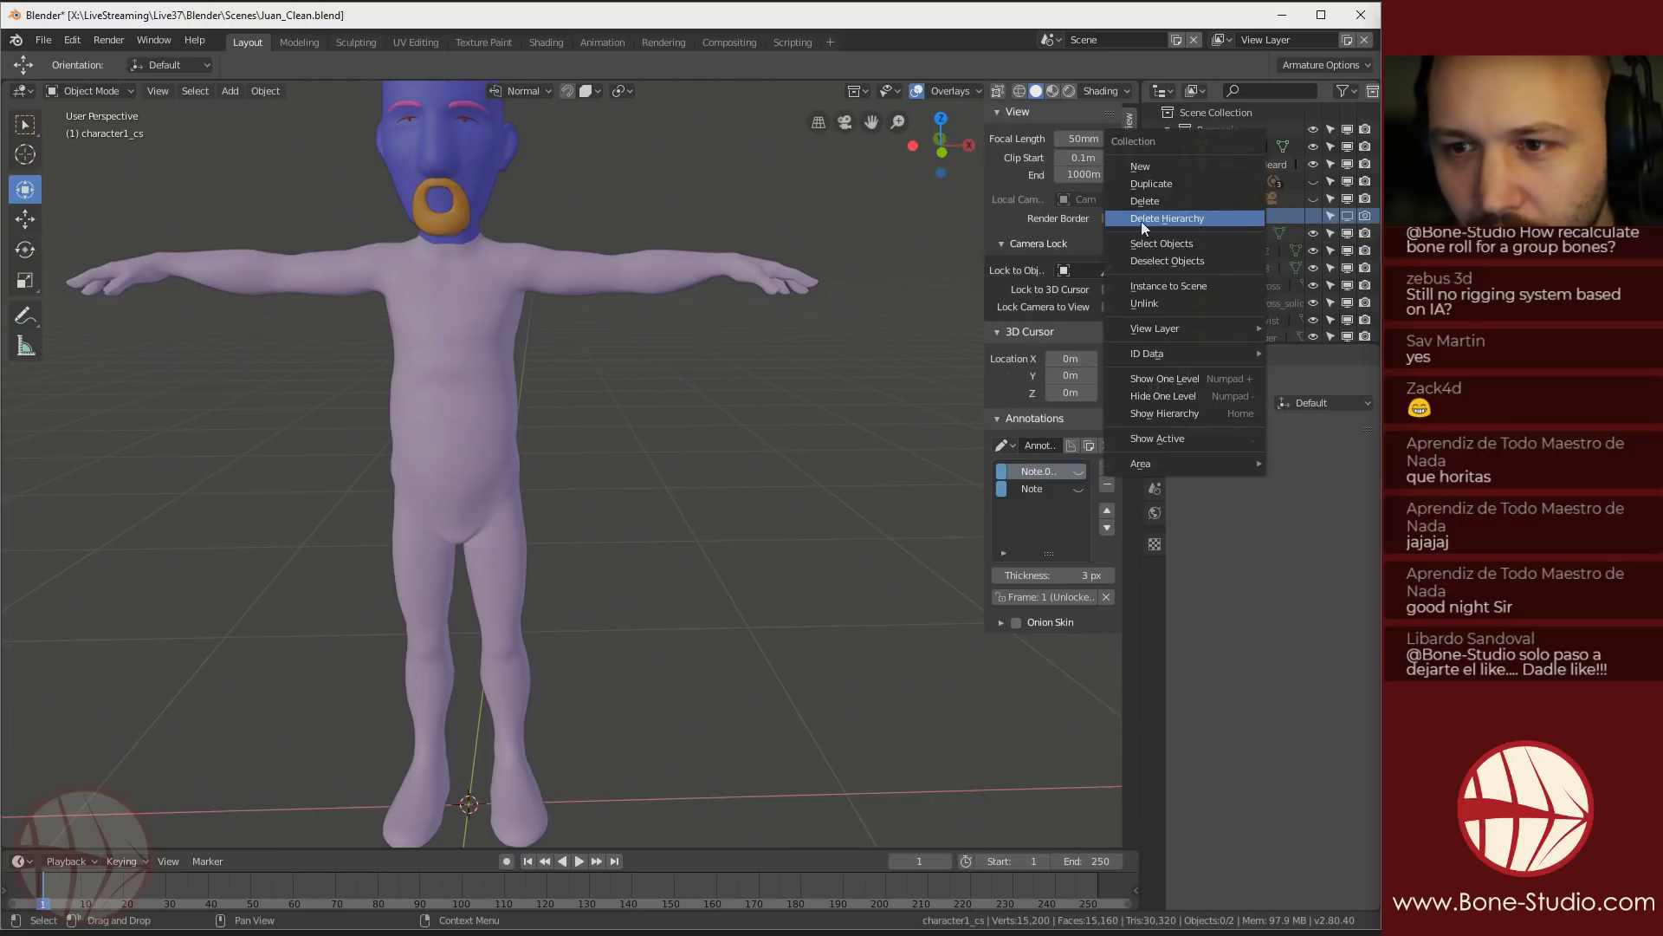
pyautogui.click(1152, 199)
pyautogui.click(1227, 215)
pyautogui.scroll(-12, 1233, 232)
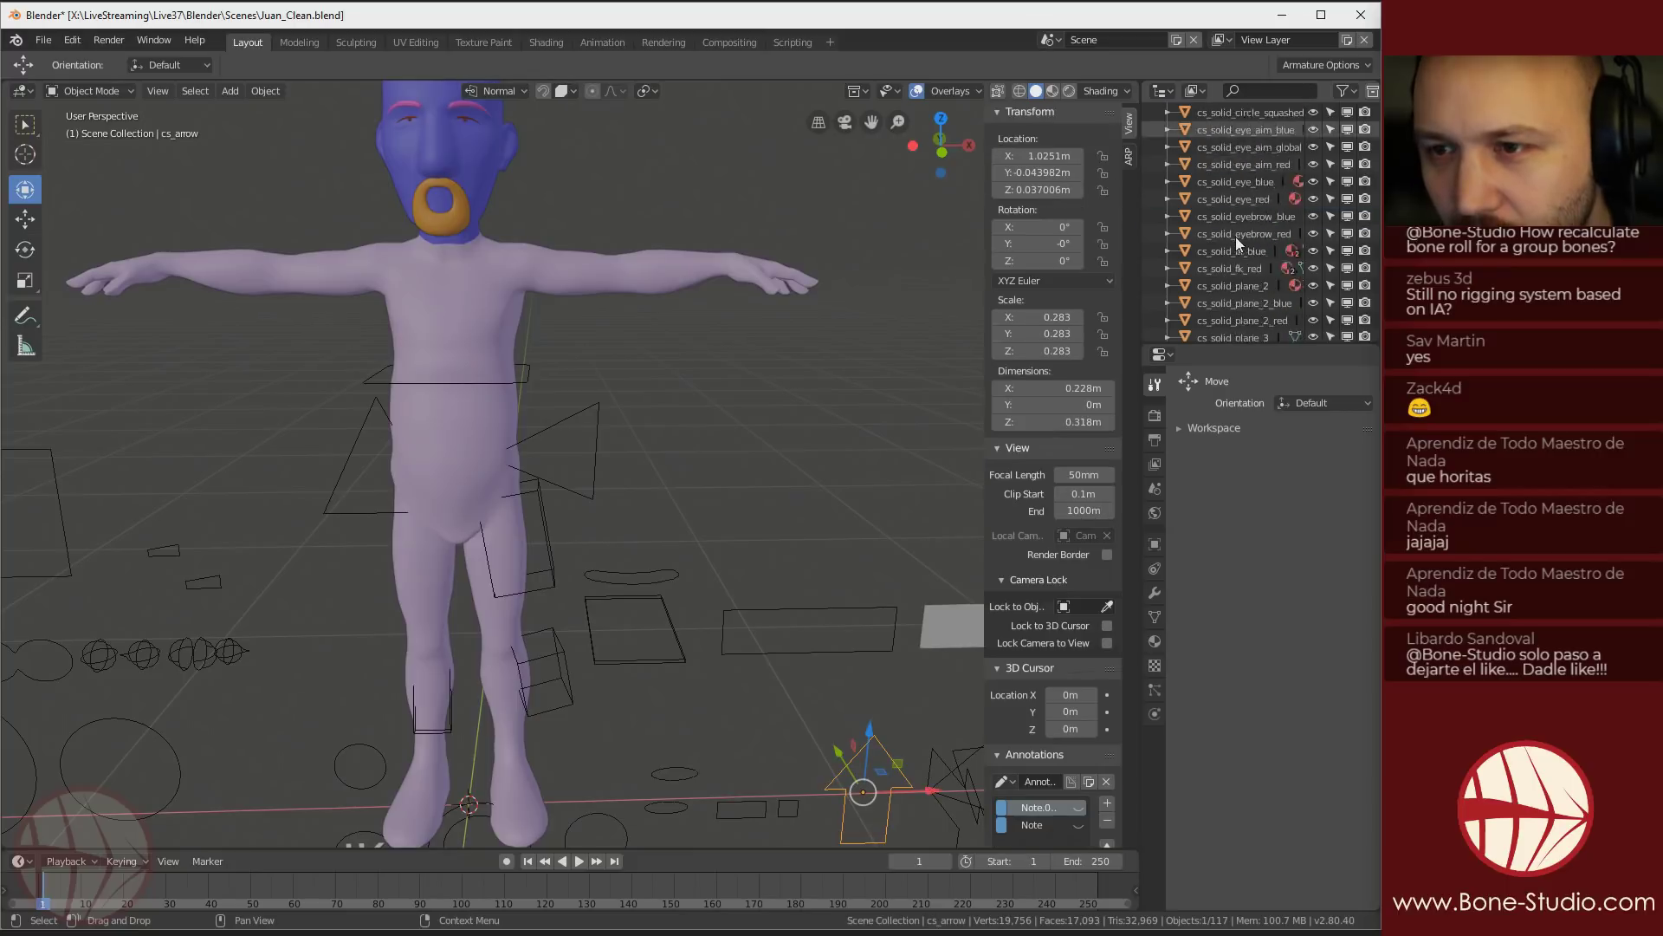
pyautogui.scroll(-10, 1235, 236)
pyautogui.keyDown('ctrl'); pyautogui.click(1220, 333); pyautogui.keyUp('ctrl')
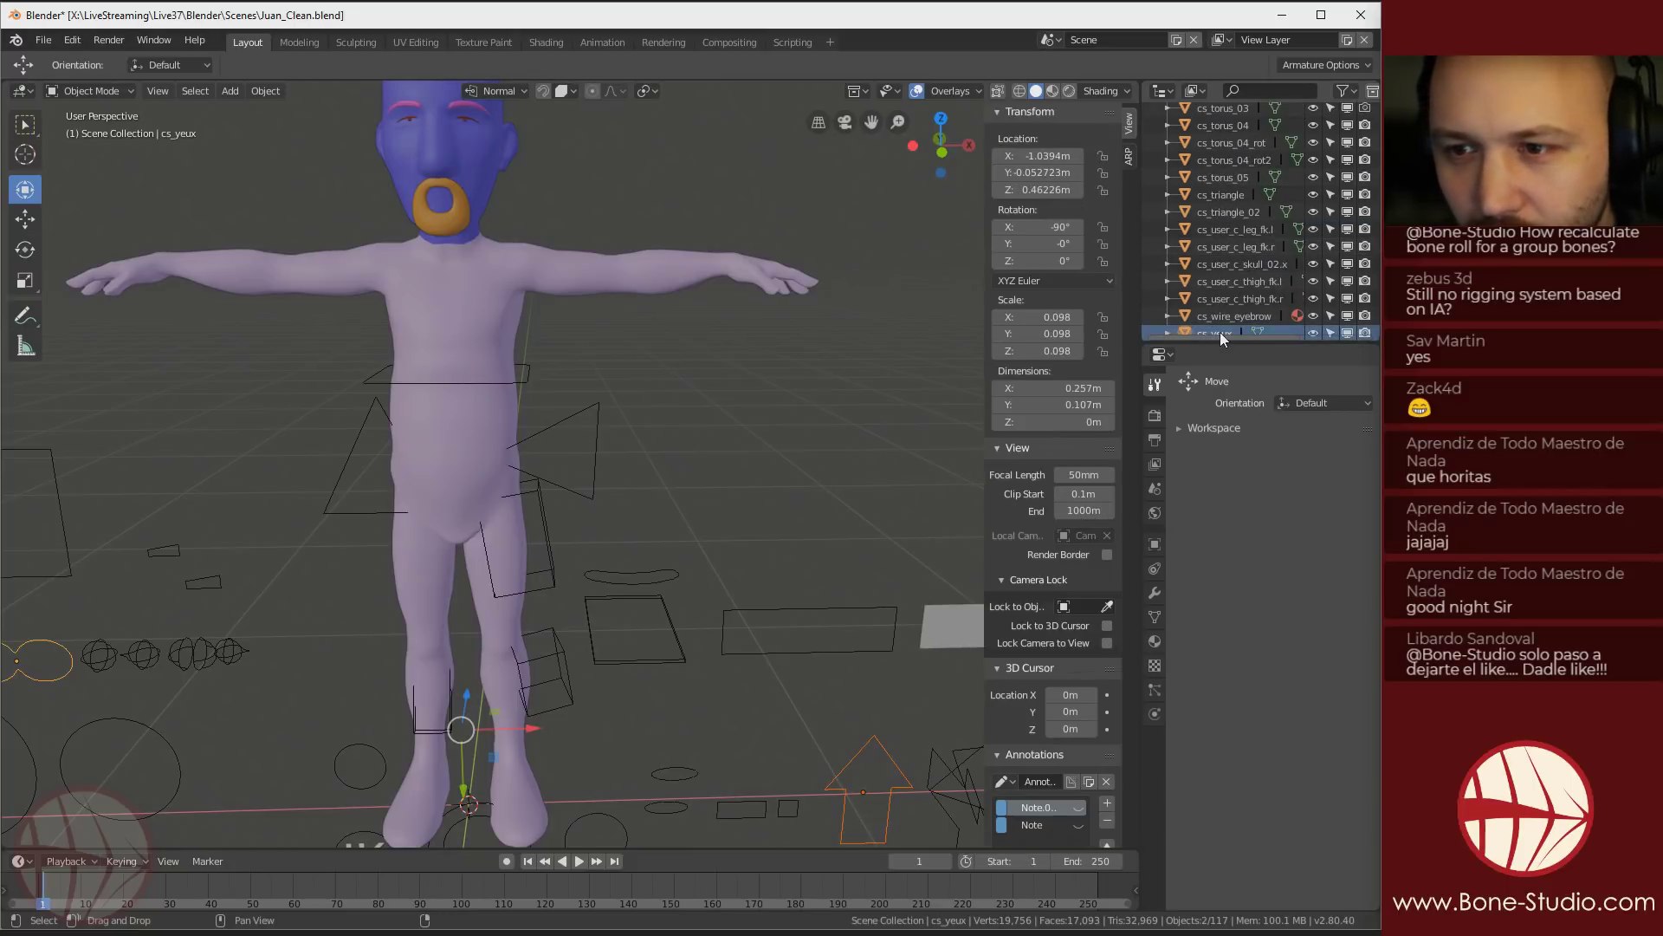
pyautogui.scroll(10, 1227, 260)
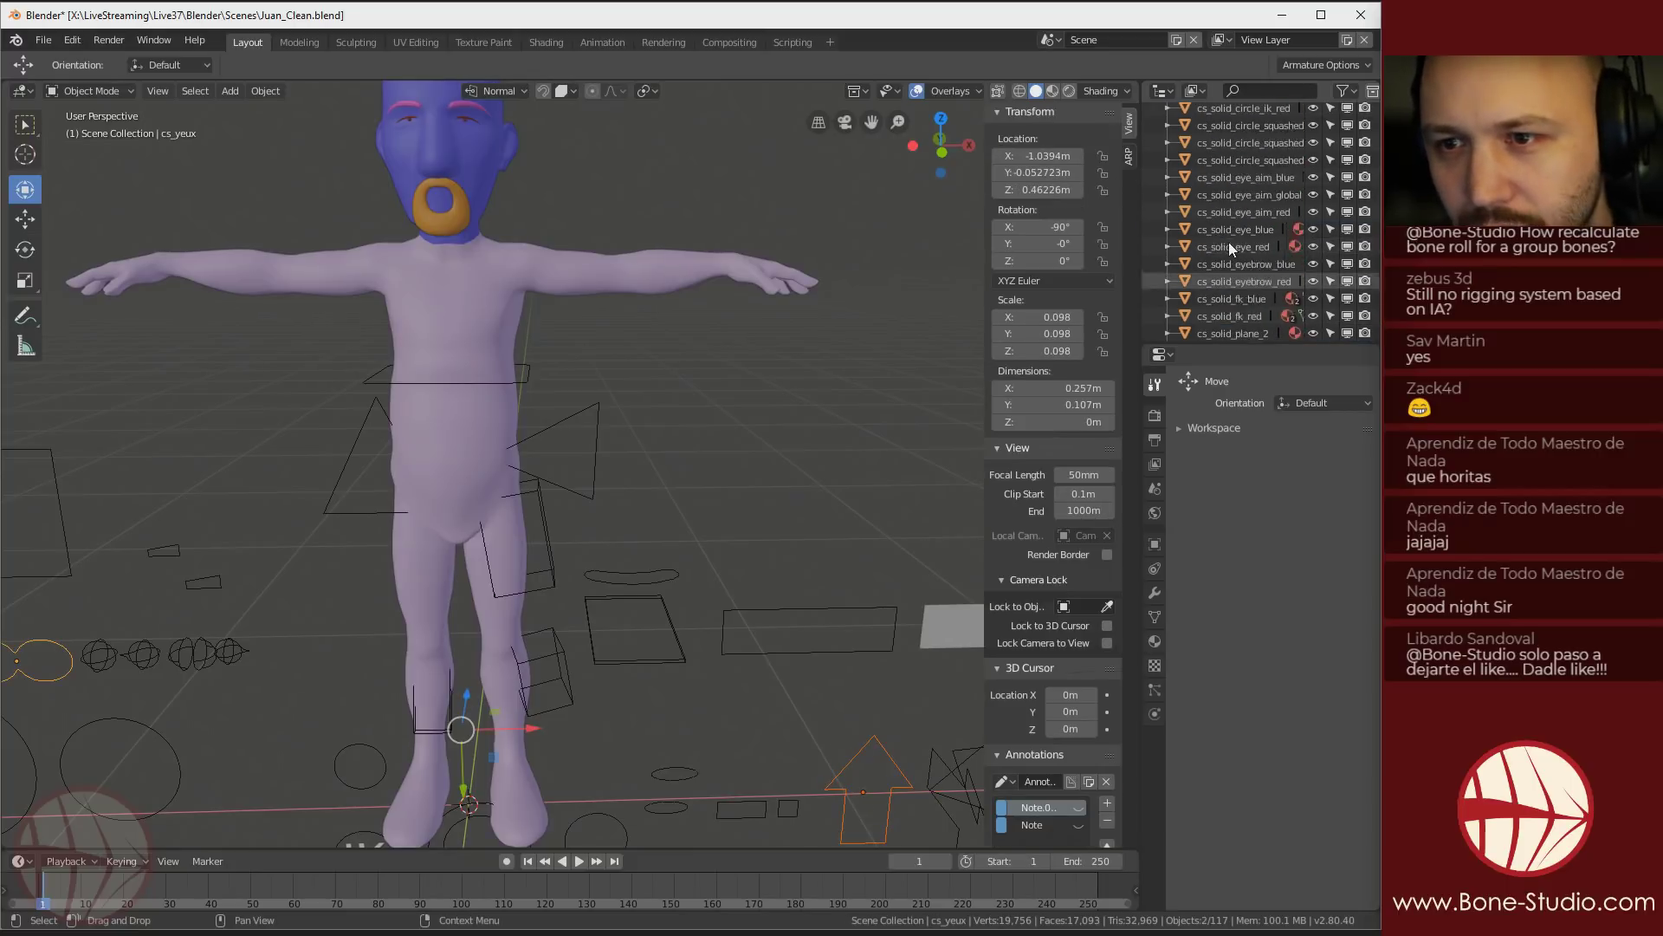
pyautogui.scroll(4, 1232, 239)
# Undo the object selection and the preceding collection deletions
pyautogui.hotkey('ctrl', 'z')
pyautogui.hotkey('ctrl', 'z')
pyautogui.hotkey('ctrl', 'z')
pyautogui.scroll(15, 1227, 253)
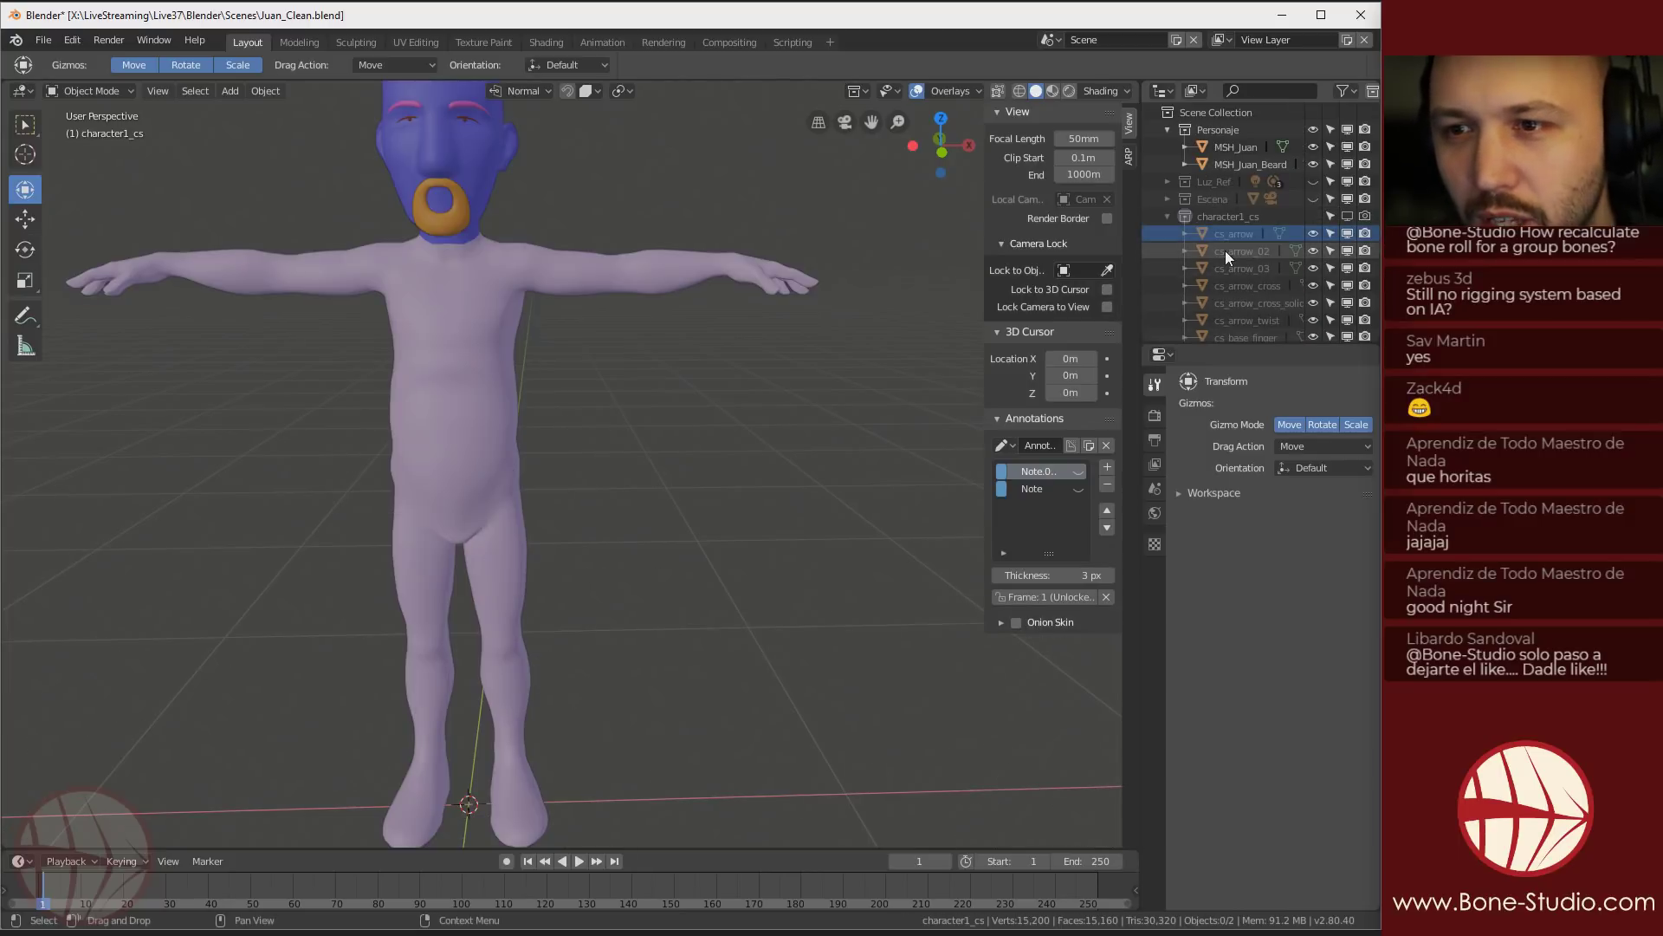
pyautogui.hotkey('ctrl', 'z')
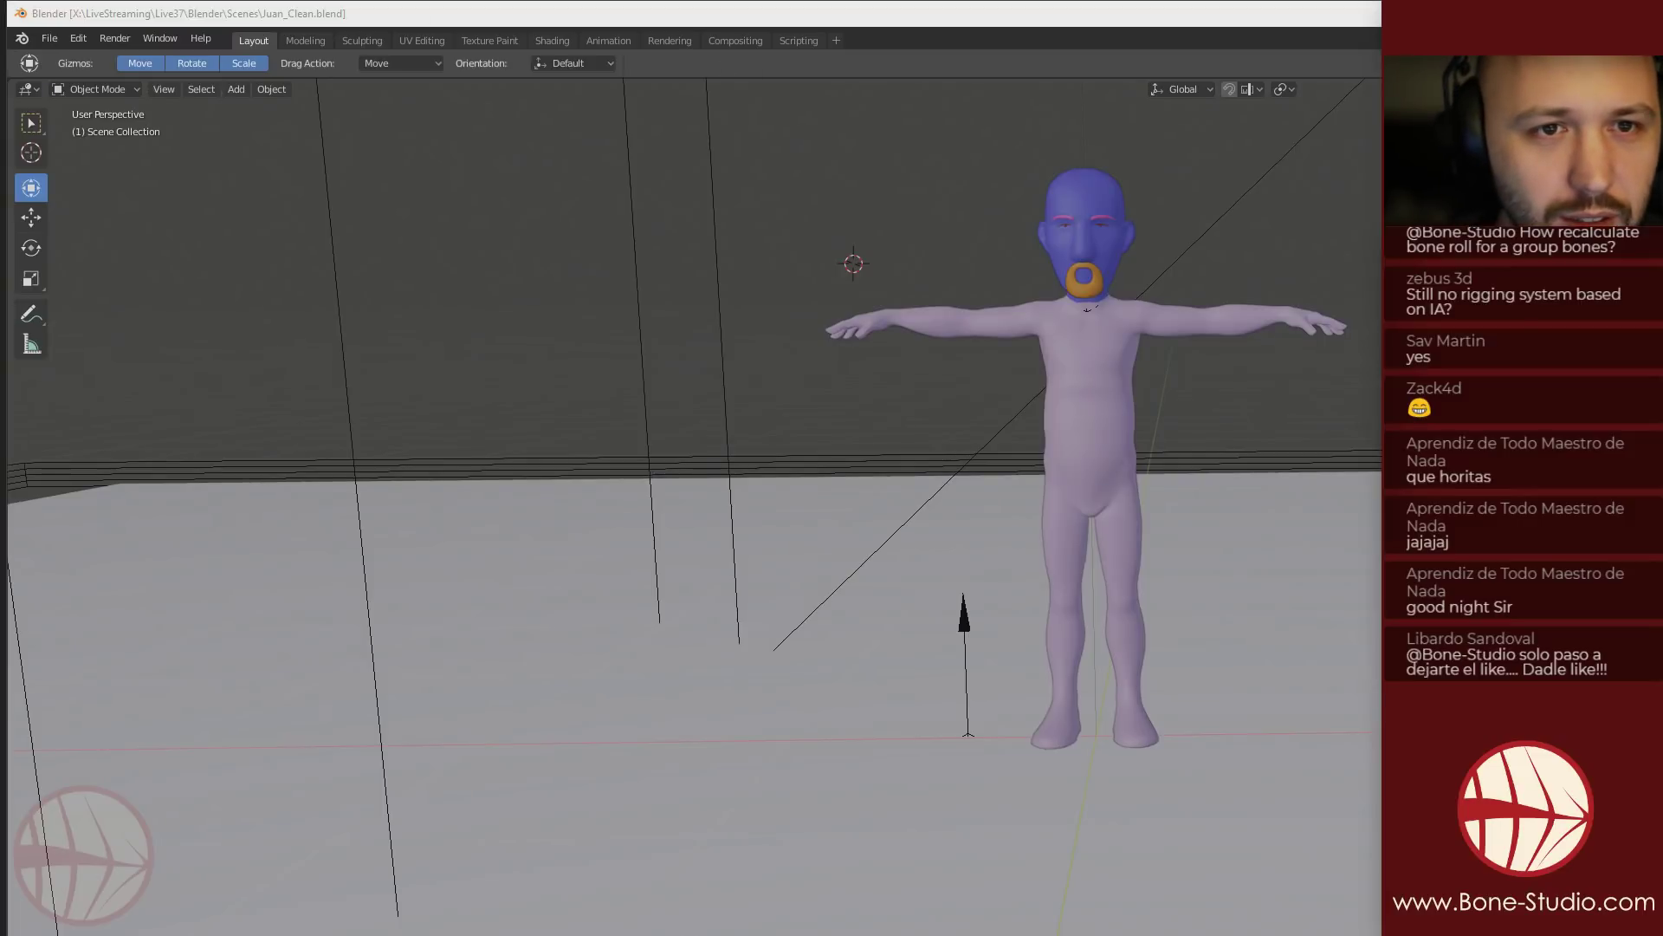
# Reposition and resize the reopened program window so the whole interface fits the screen
pyautogui.moveTo(12, 3); pyautogui.dragTo(896, 196)
pyautogui.moveTo(1304, 213); pyautogui.dragTo(412, 23)
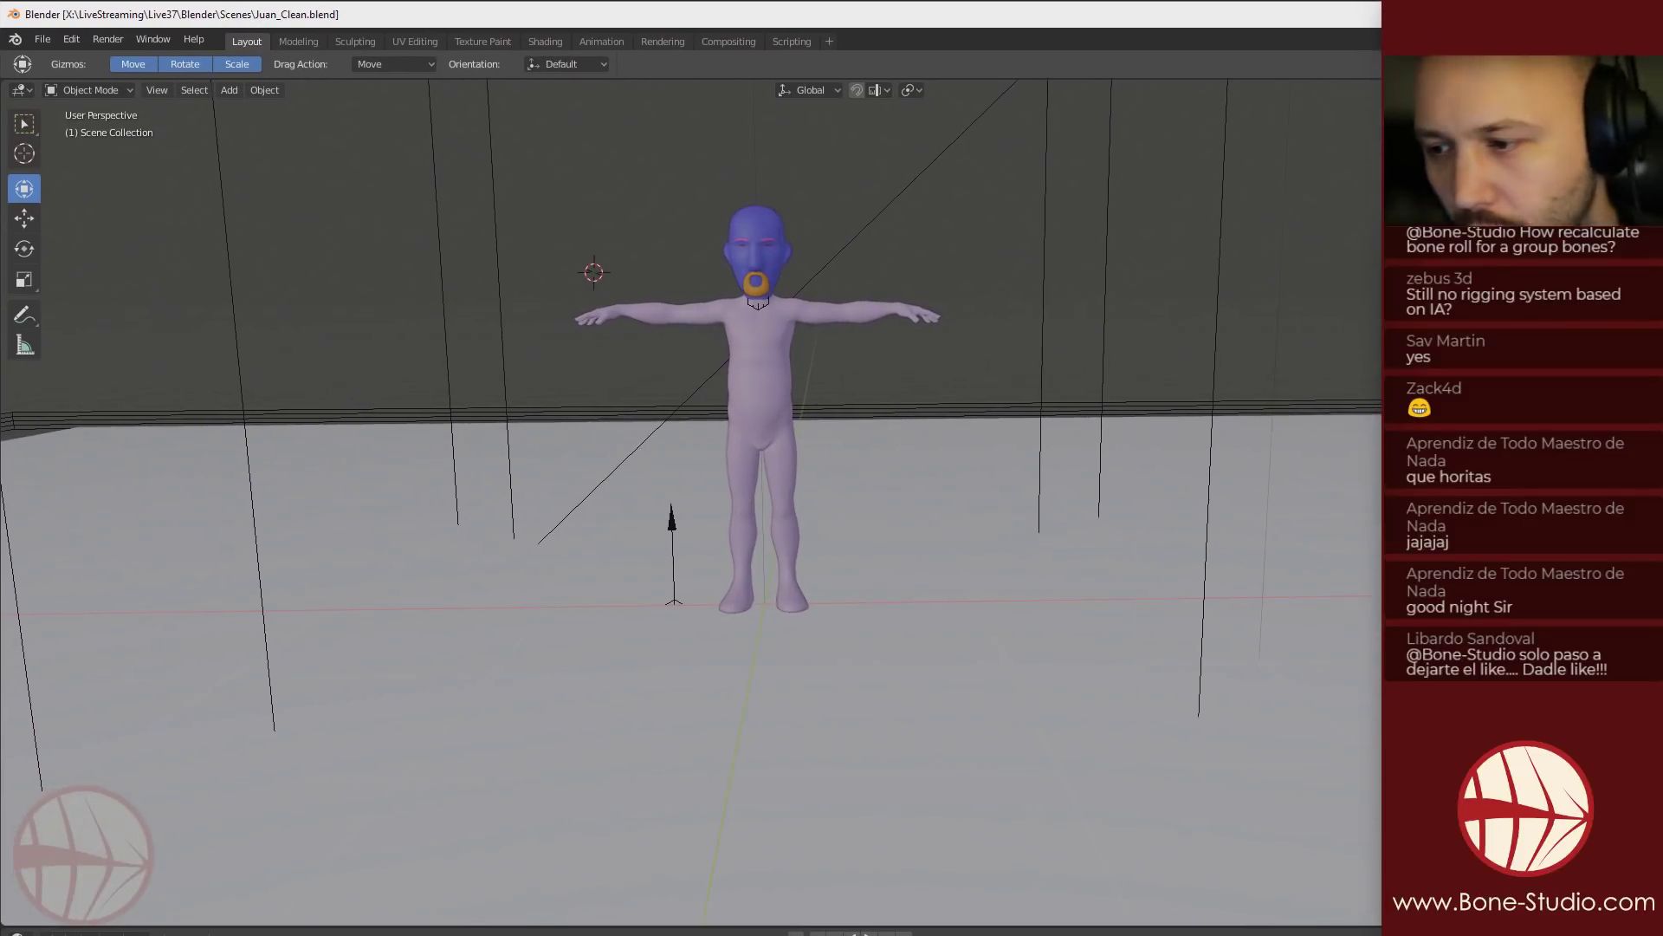
pyautogui.moveTo(1662, 935); pyautogui.dragTo(1379, 935)
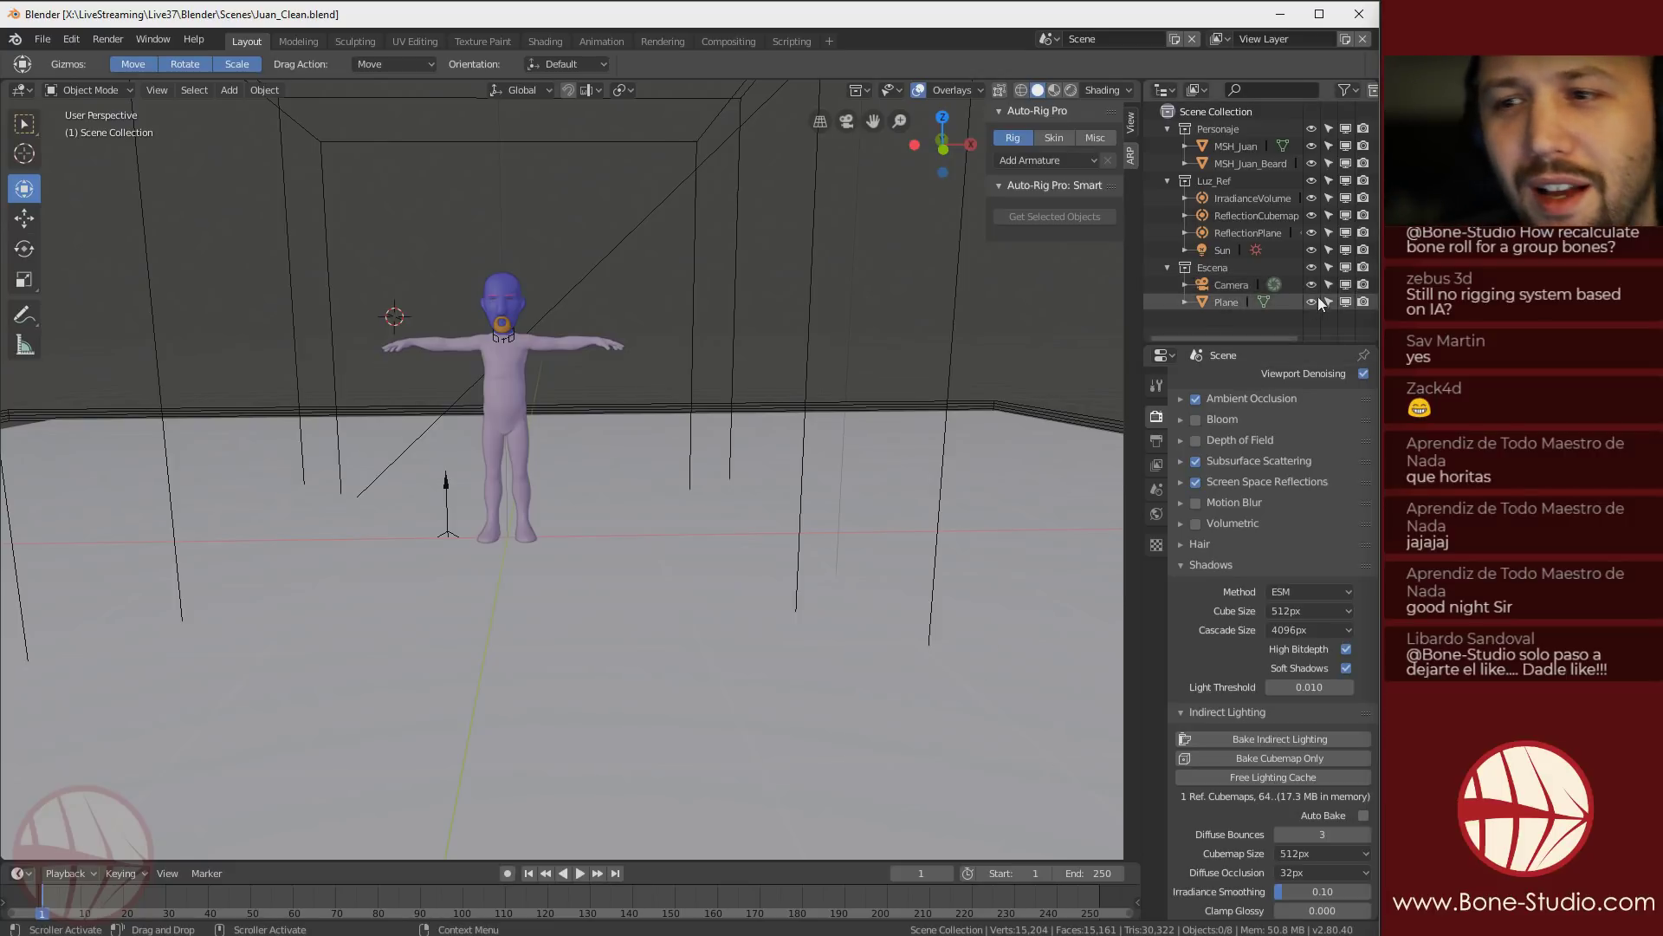
# Disable the Escena and Luz_Ref collections in the viewport, collapse both, and select and frame the MSH_Juan mesh
pyautogui.click(1346, 268)
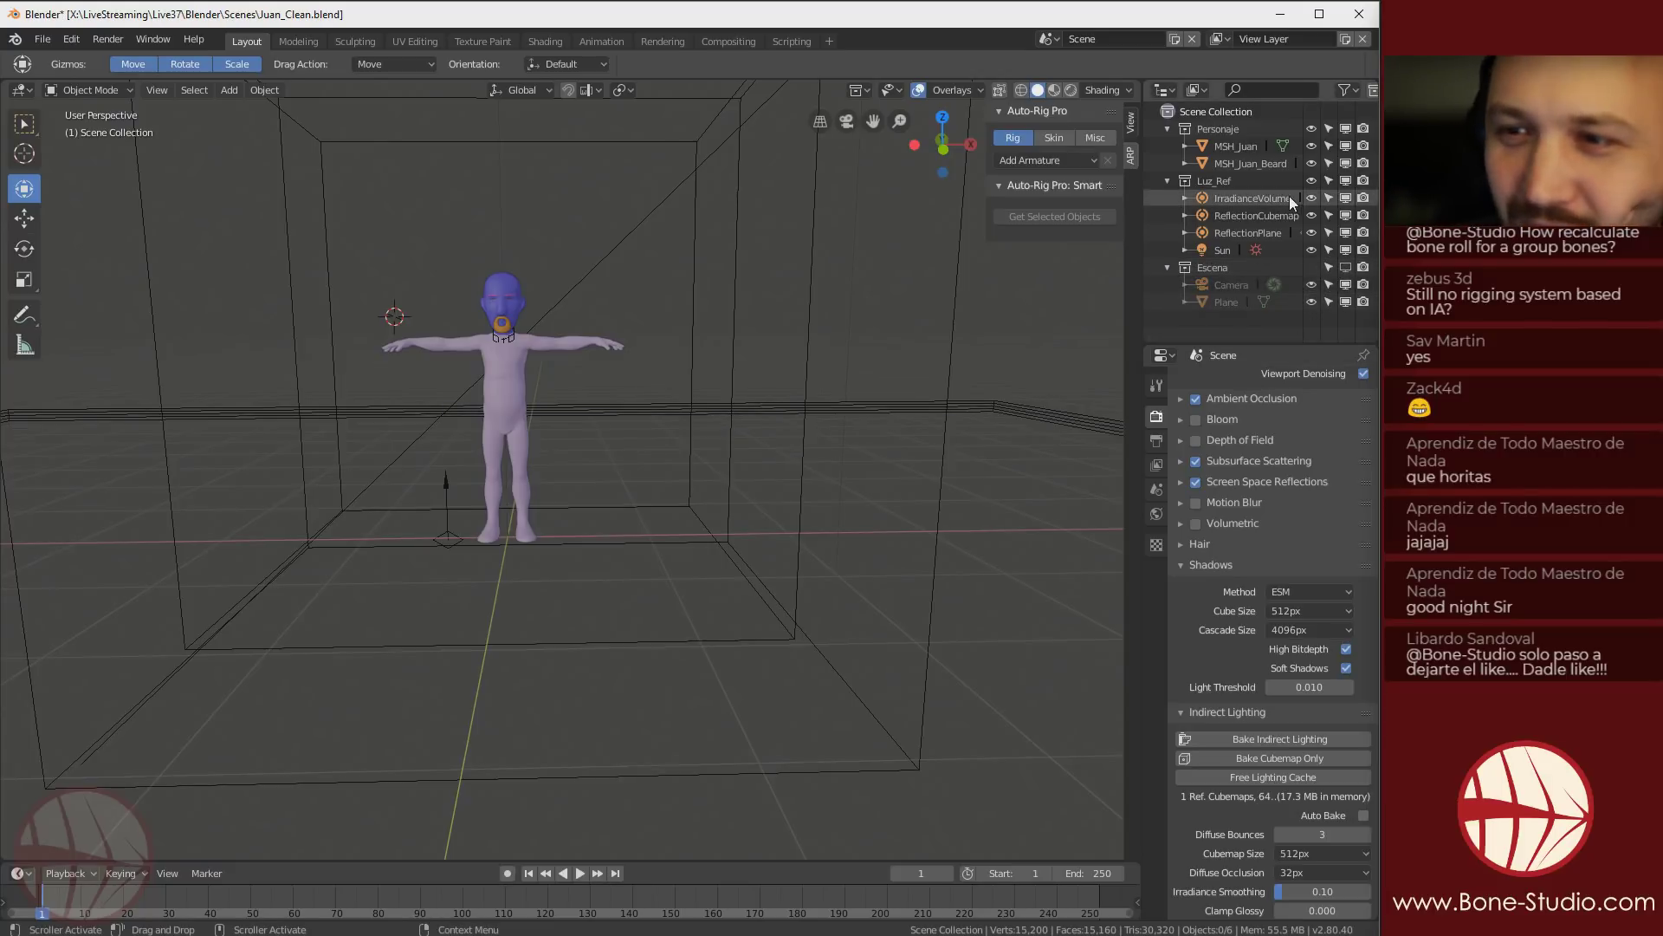
pyautogui.click(1346, 180)
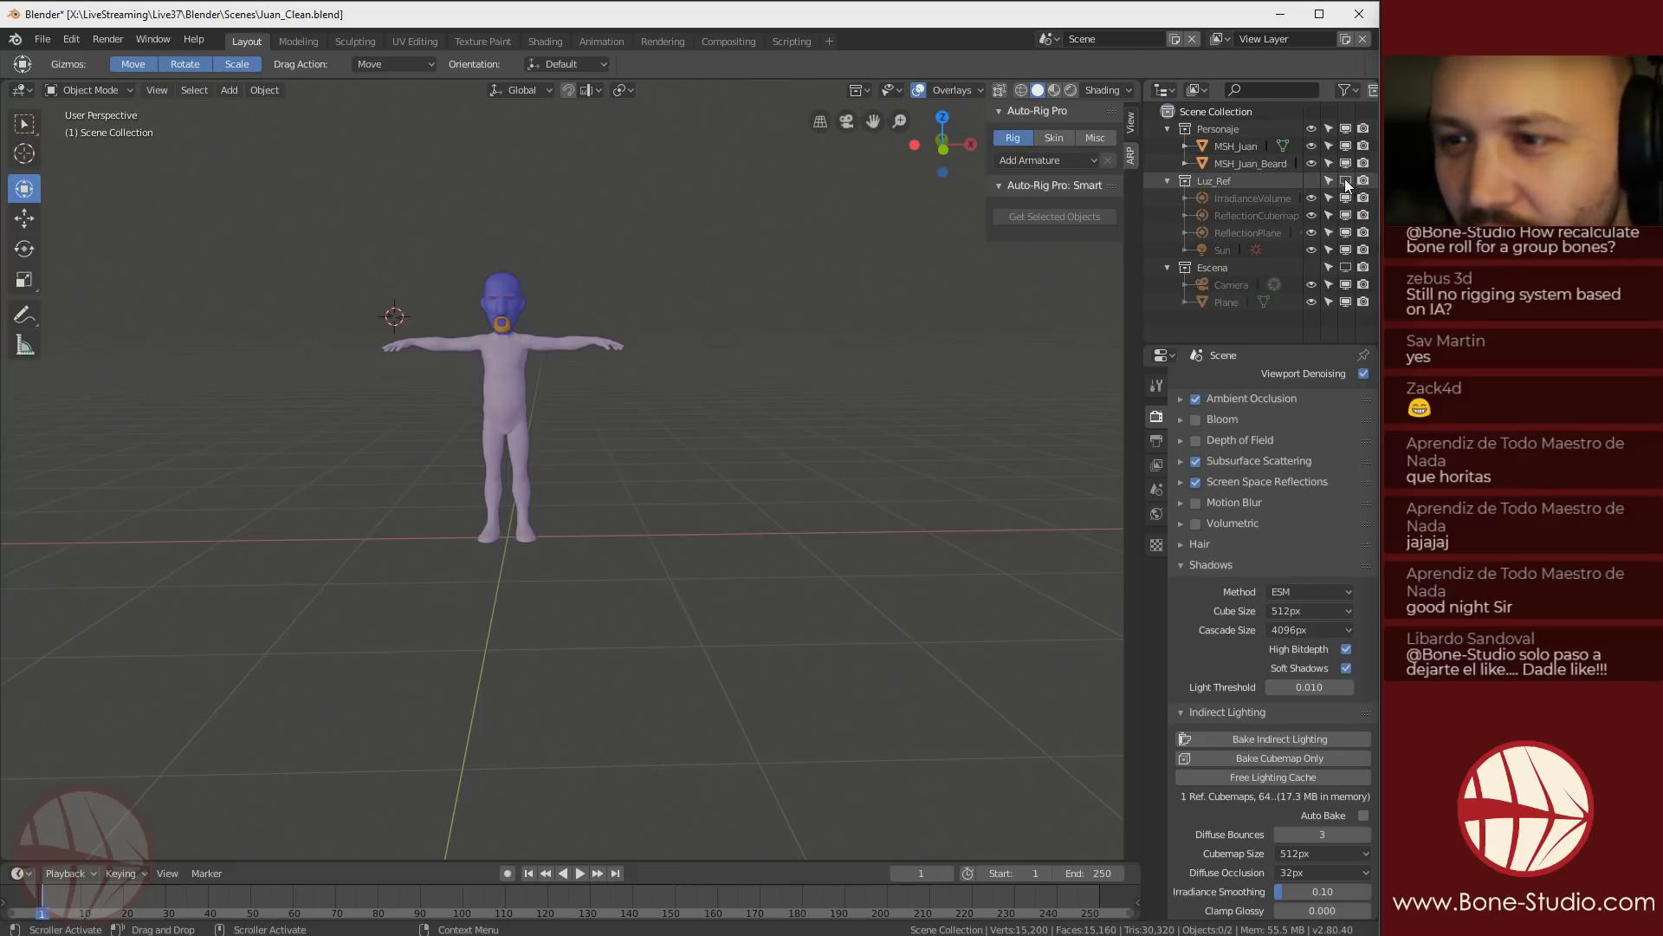
pyautogui.click(489, 392)
pyautogui.press('KP_Decimal')
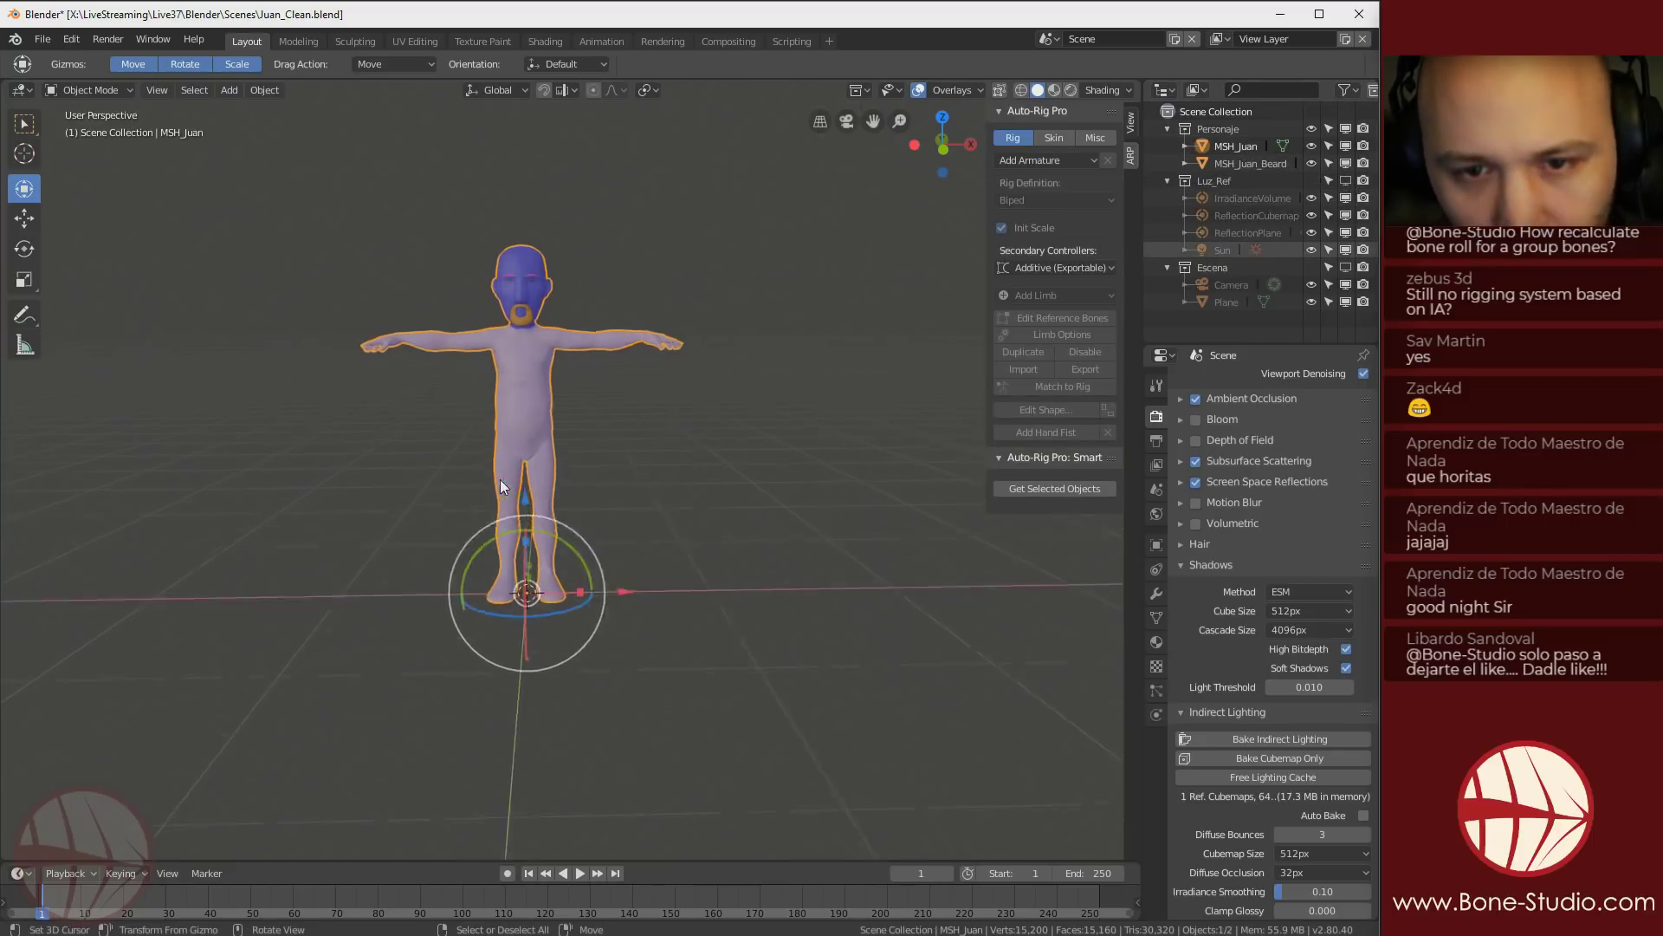
pyautogui.click(1058, 159)
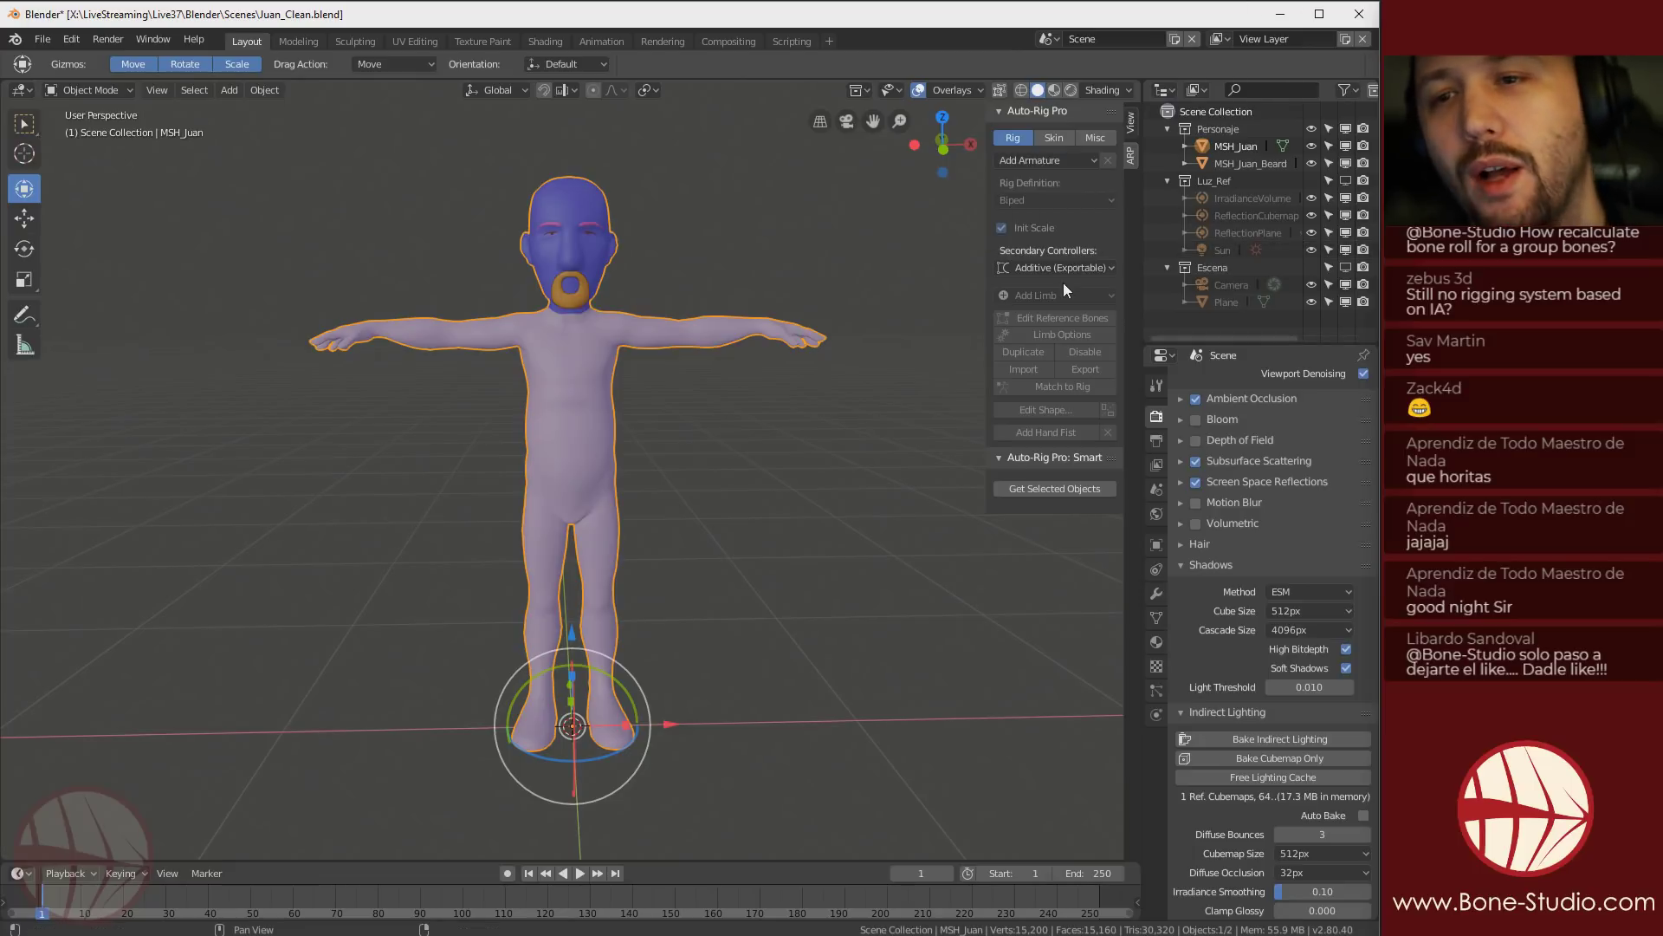
pyautogui.click(1169, 180)
pyautogui.click(1170, 196)
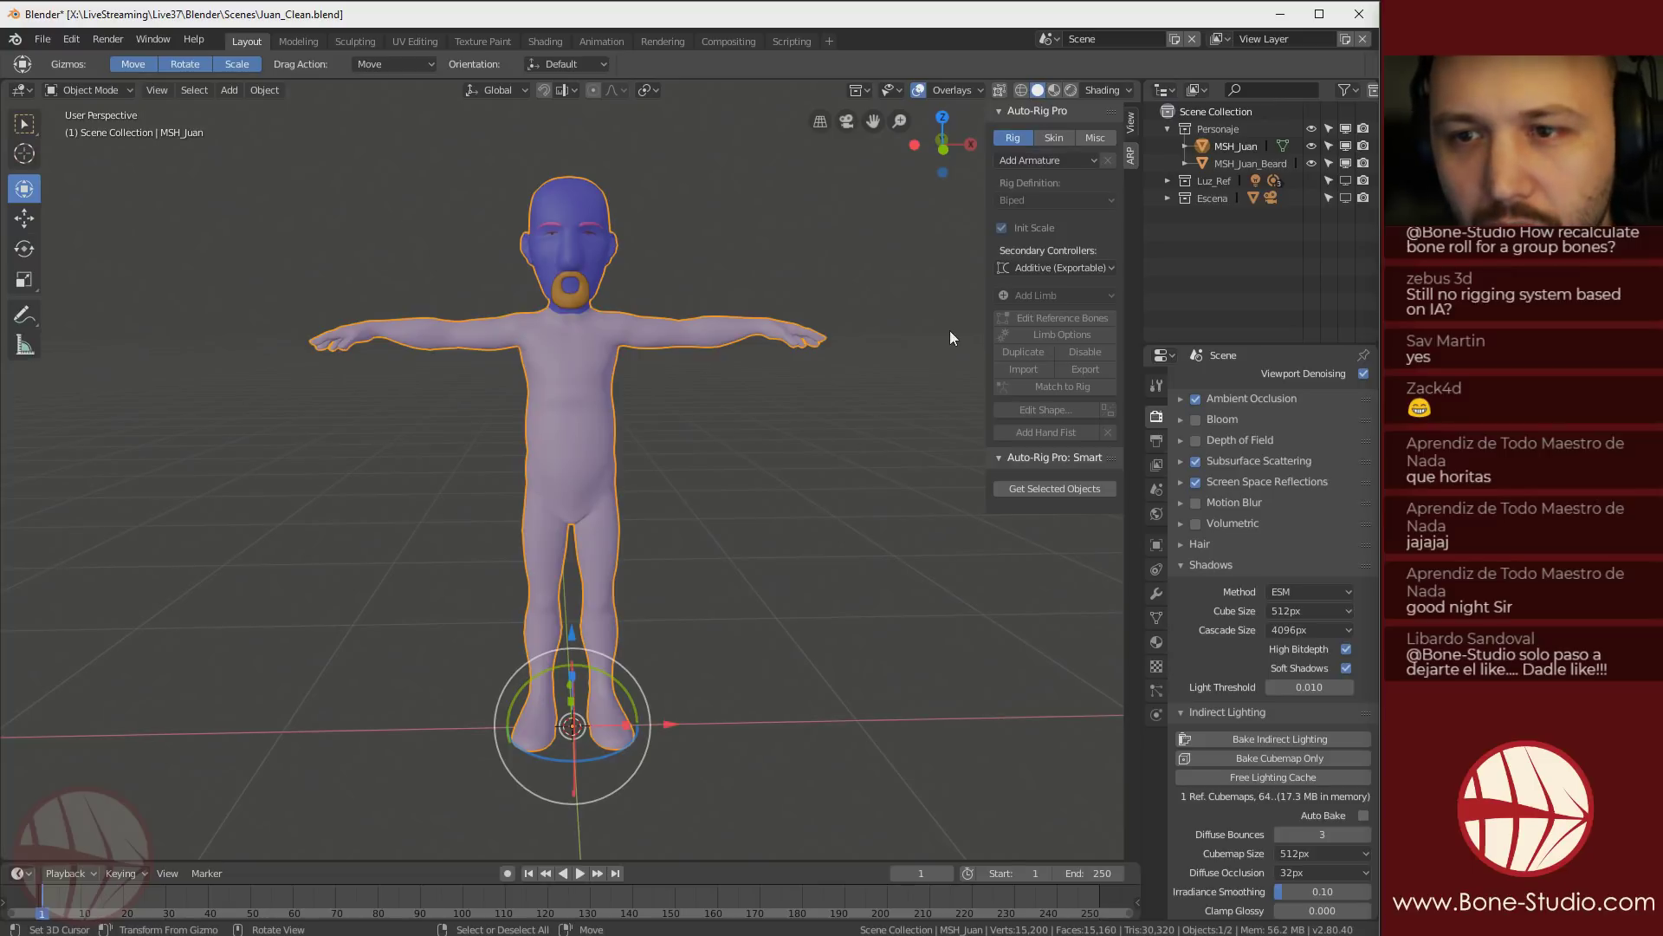
# Add an Empty Auto-Rig Pro armature to the scene
pyautogui.click(1053, 162)
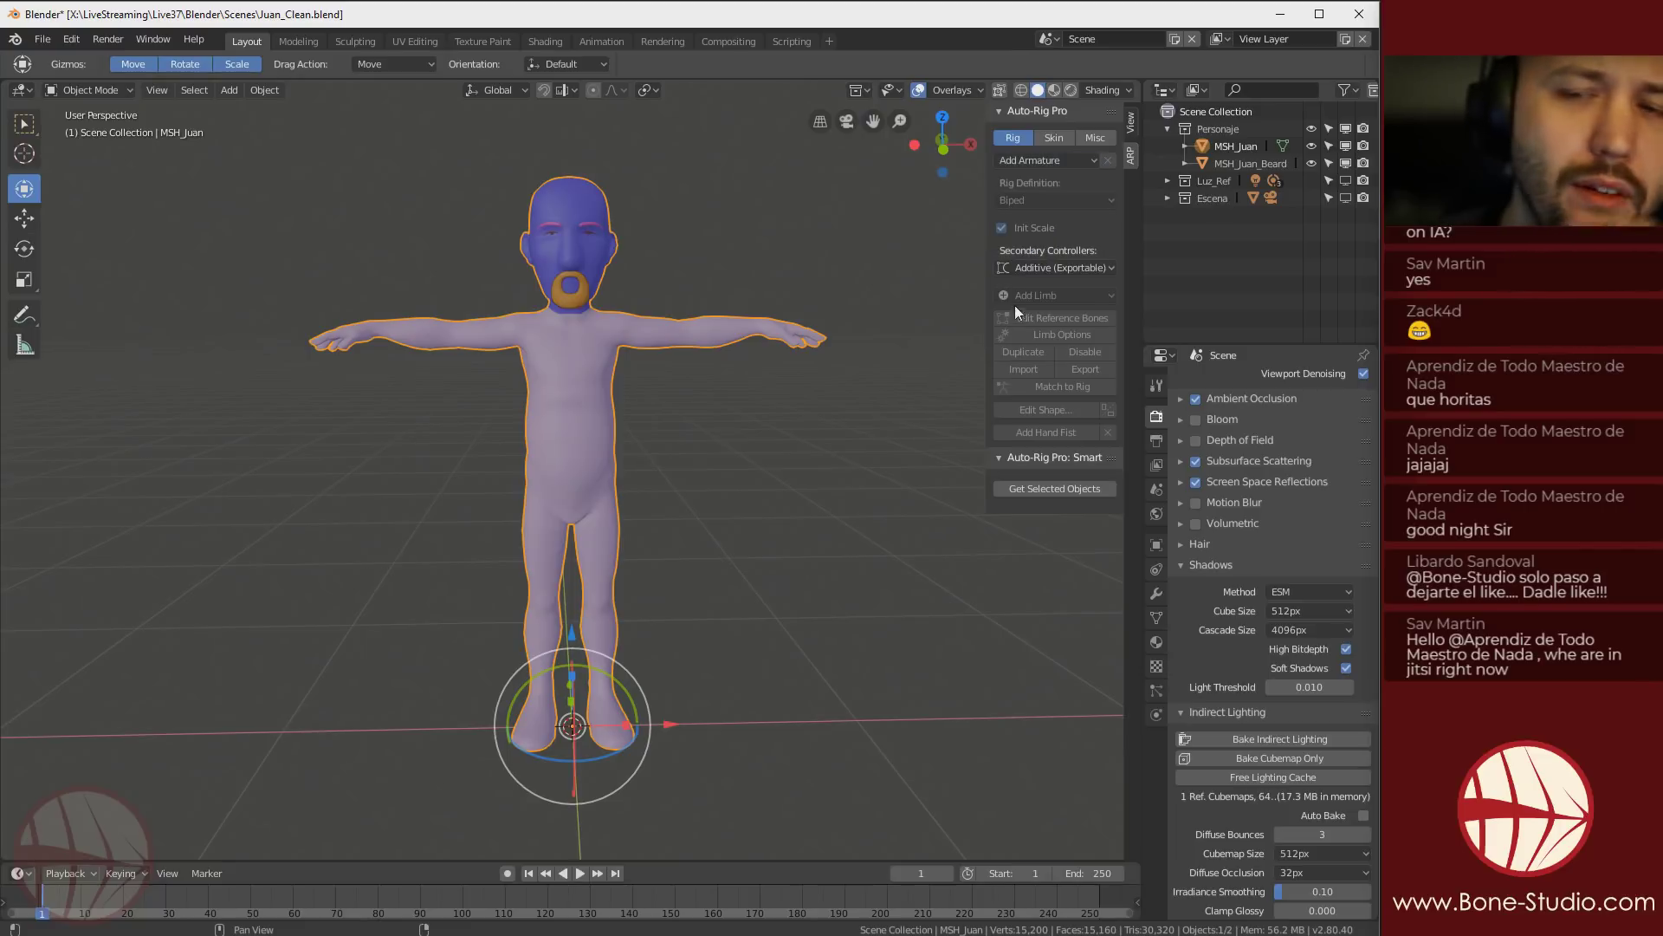
pyautogui.click(1035, 164)
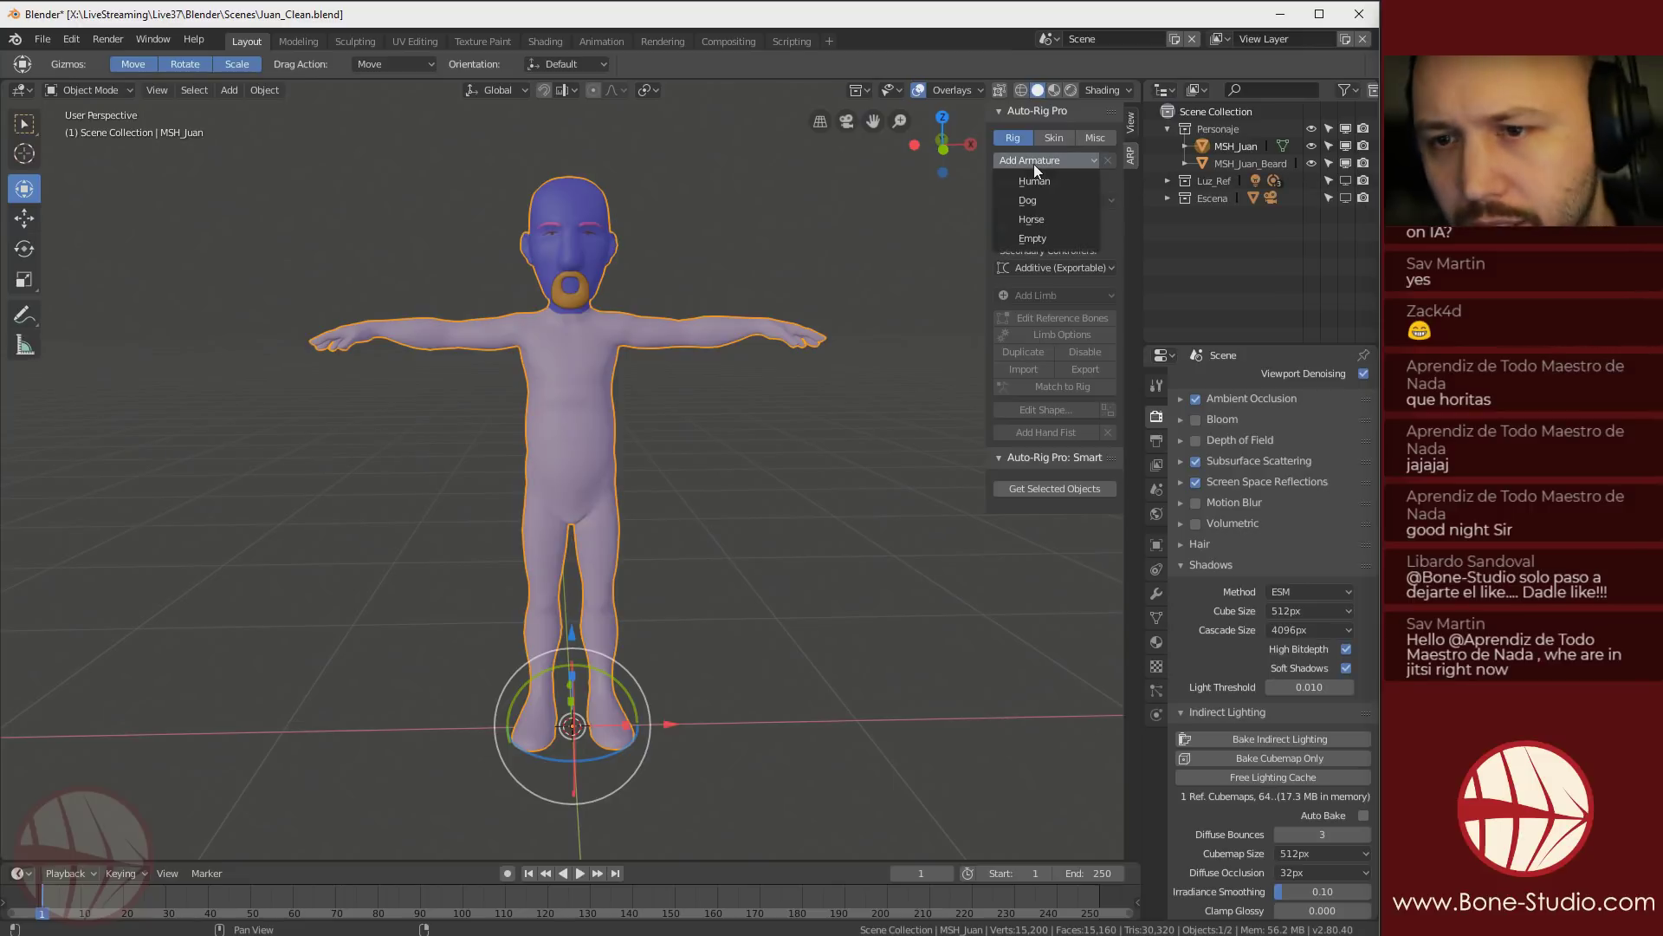
pyautogui.click(1044, 240)
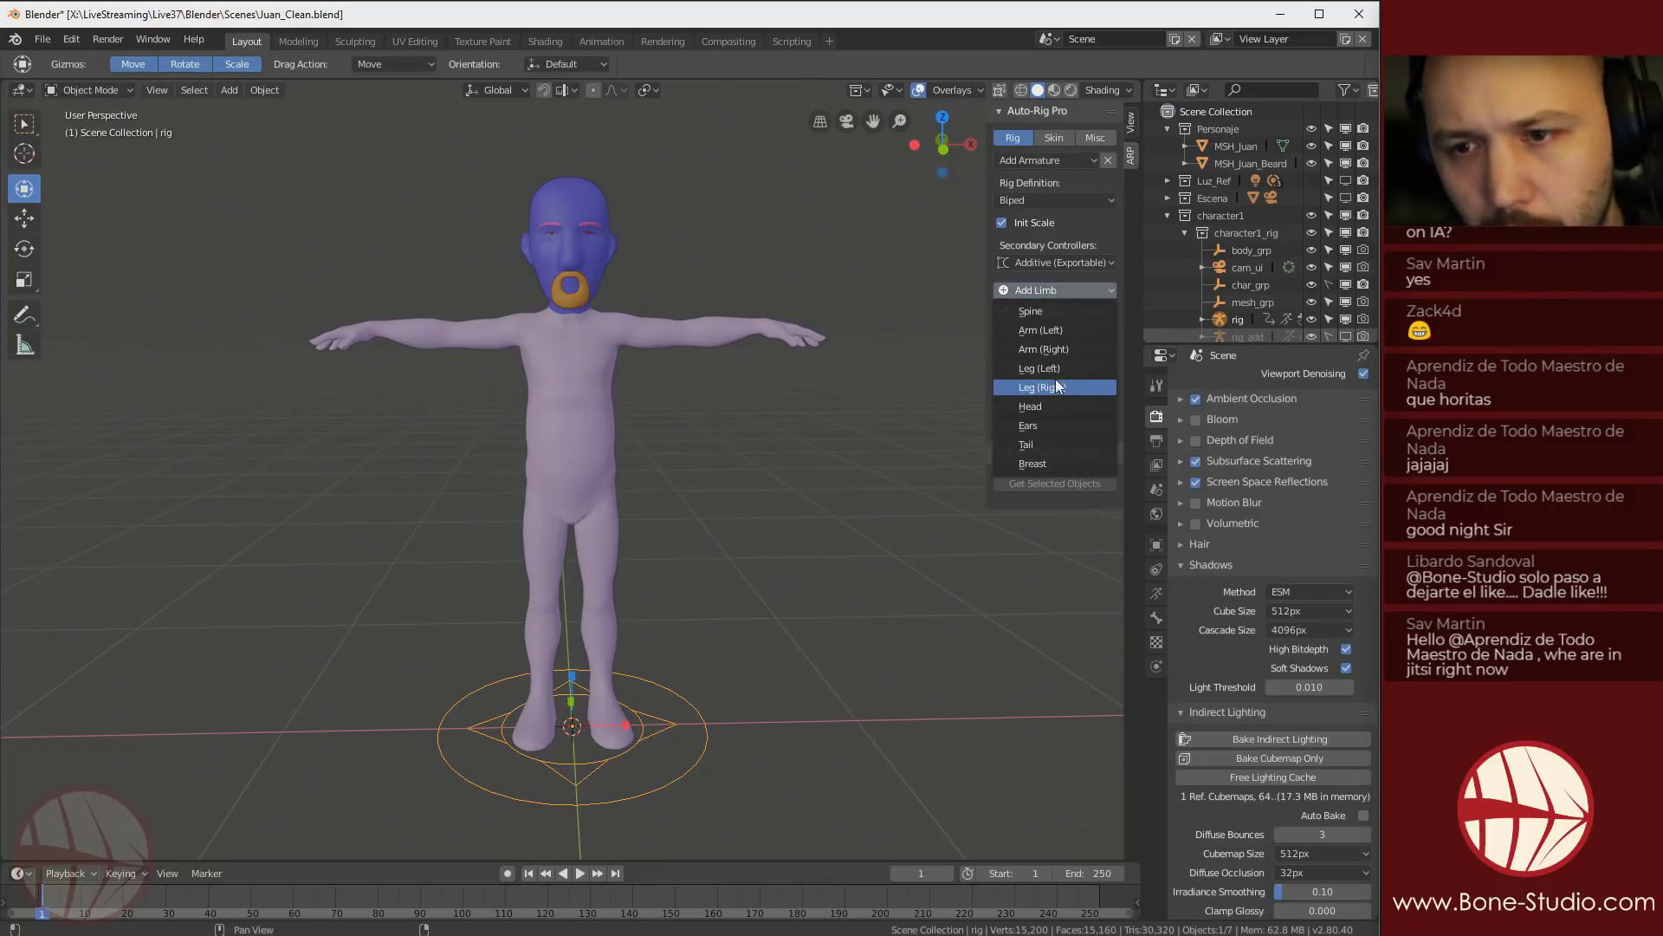
# Add the Arm (Left) and Arm (Right) limbs to the empty rig
pyautogui.click(1044, 286)
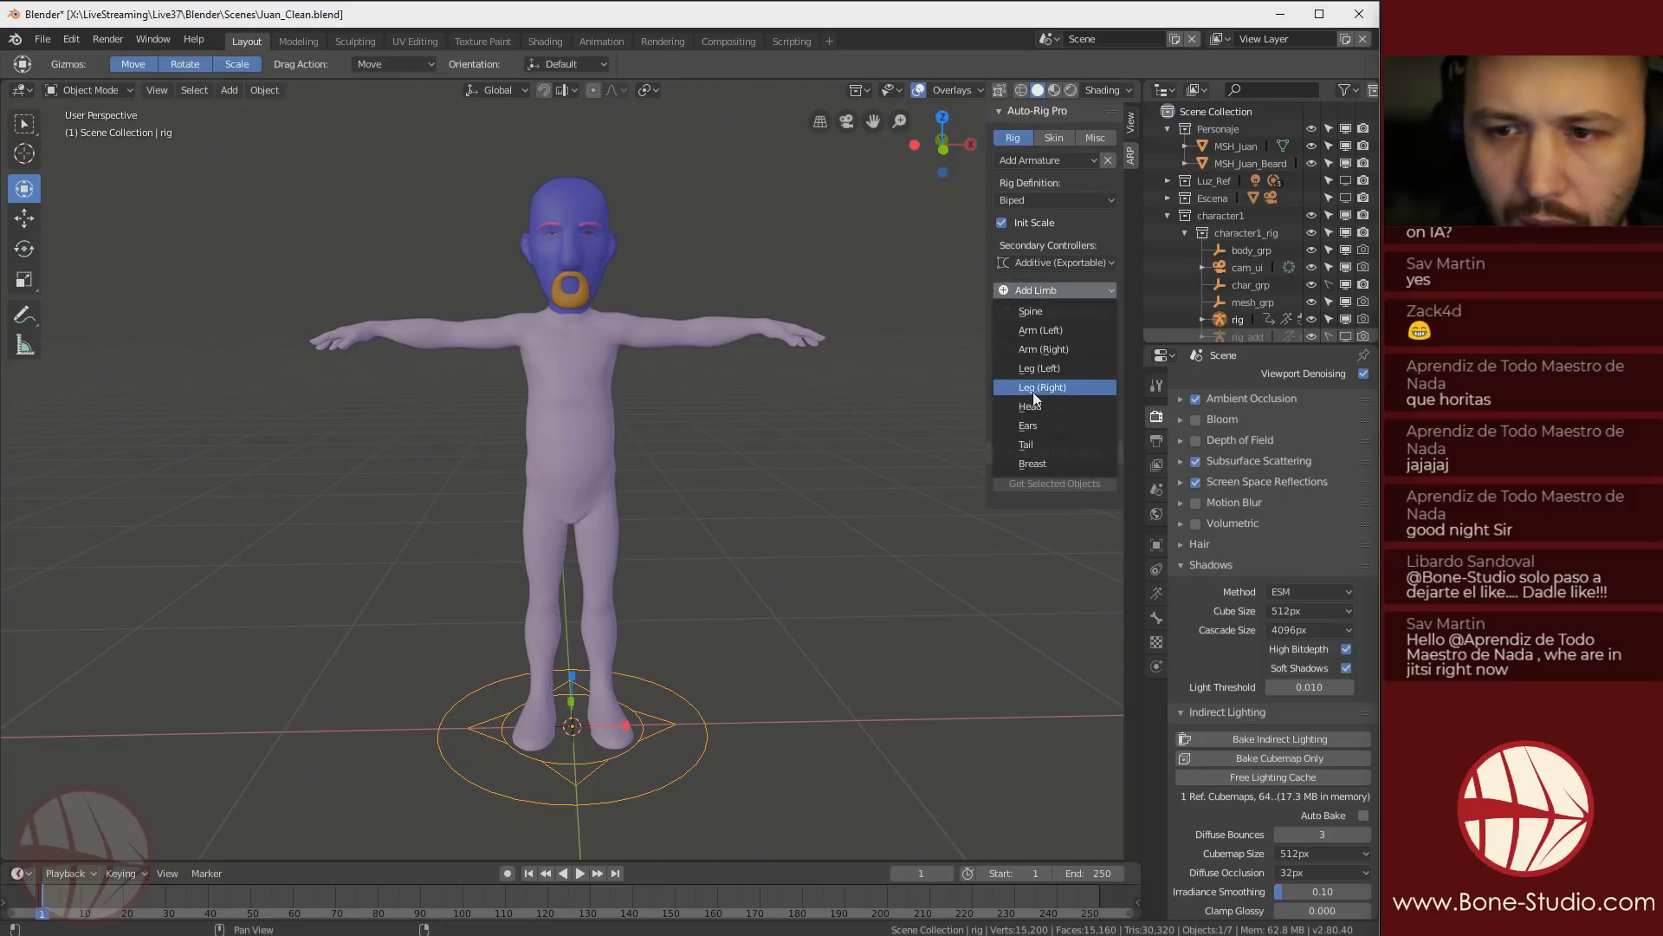
pyautogui.click(1063, 334)
pyautogui.click(1048, 288)
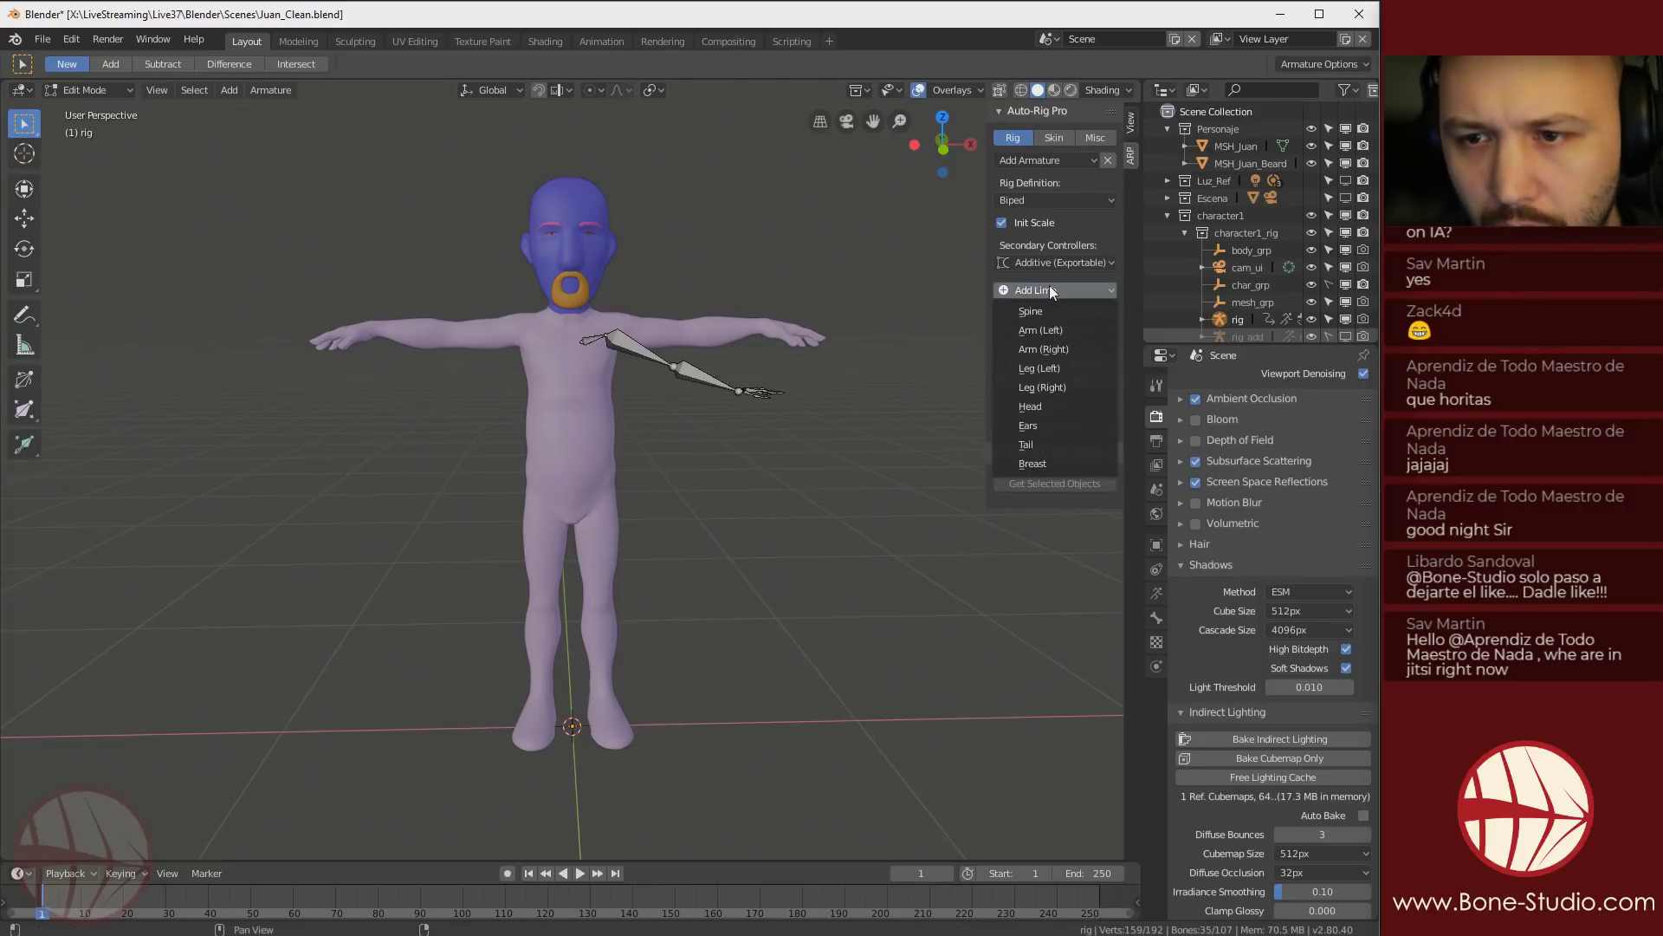
pyautogui.click(1055, 349)
# With X-Axis Mirror on, move the shoulder_ref start joint and the elbow joint onto the character's shoulder and arm
pyautogui.scroll(1, 636, 346)
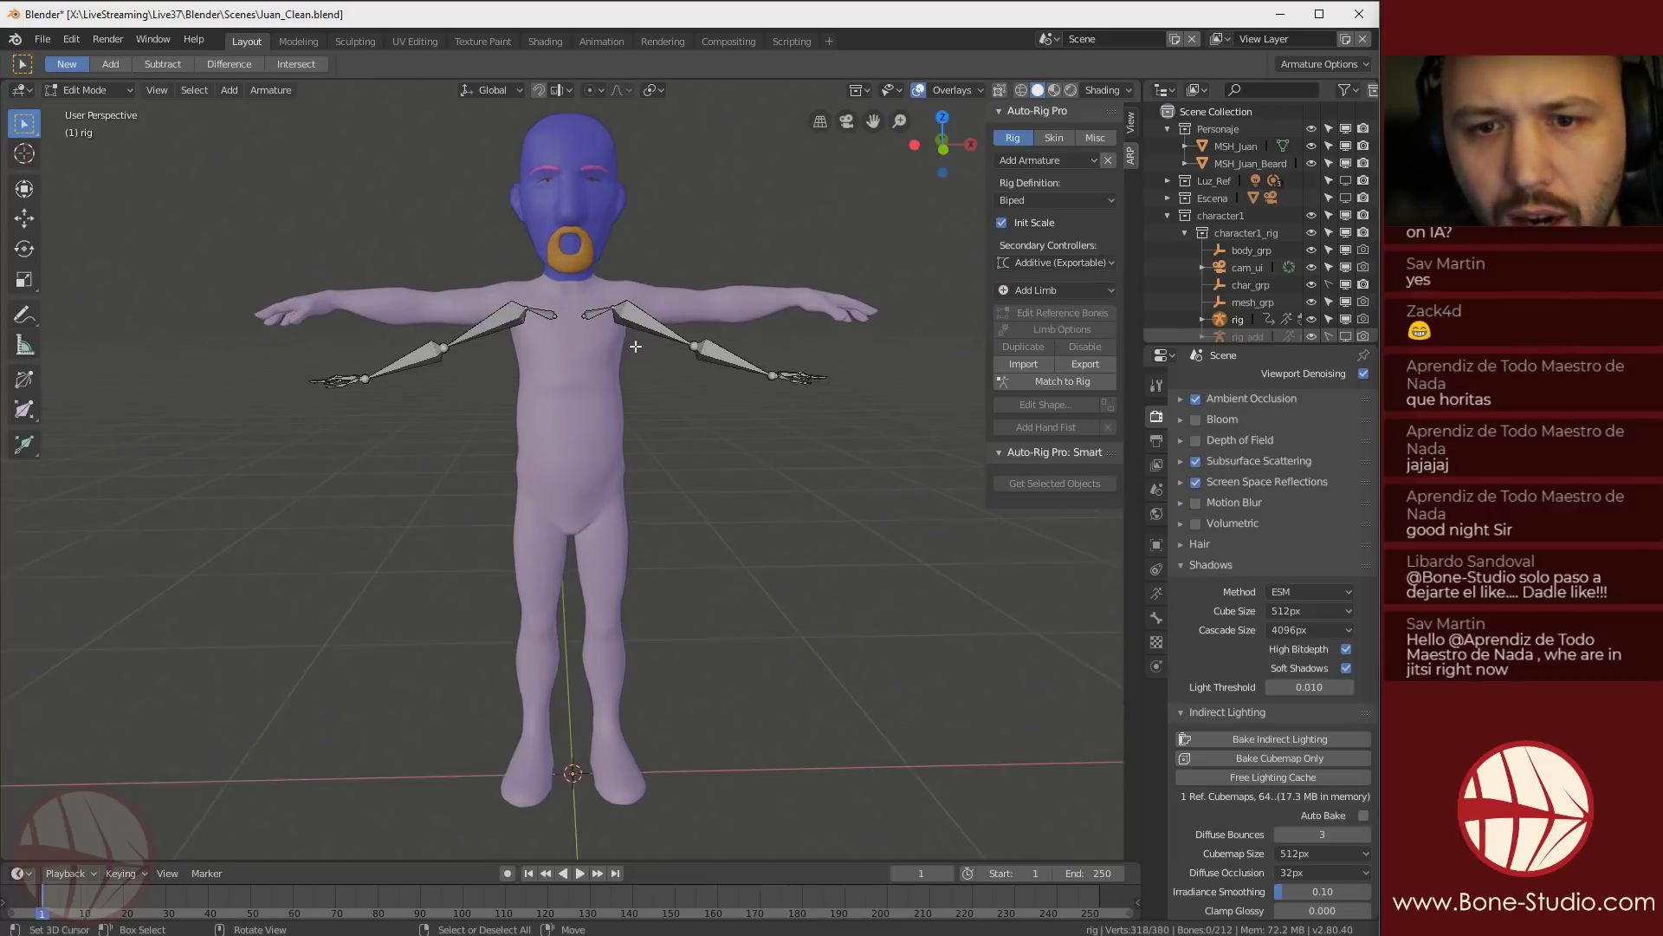
pyautogui.scroll(3, 636, 346)
pyautogui.click(594, 201)
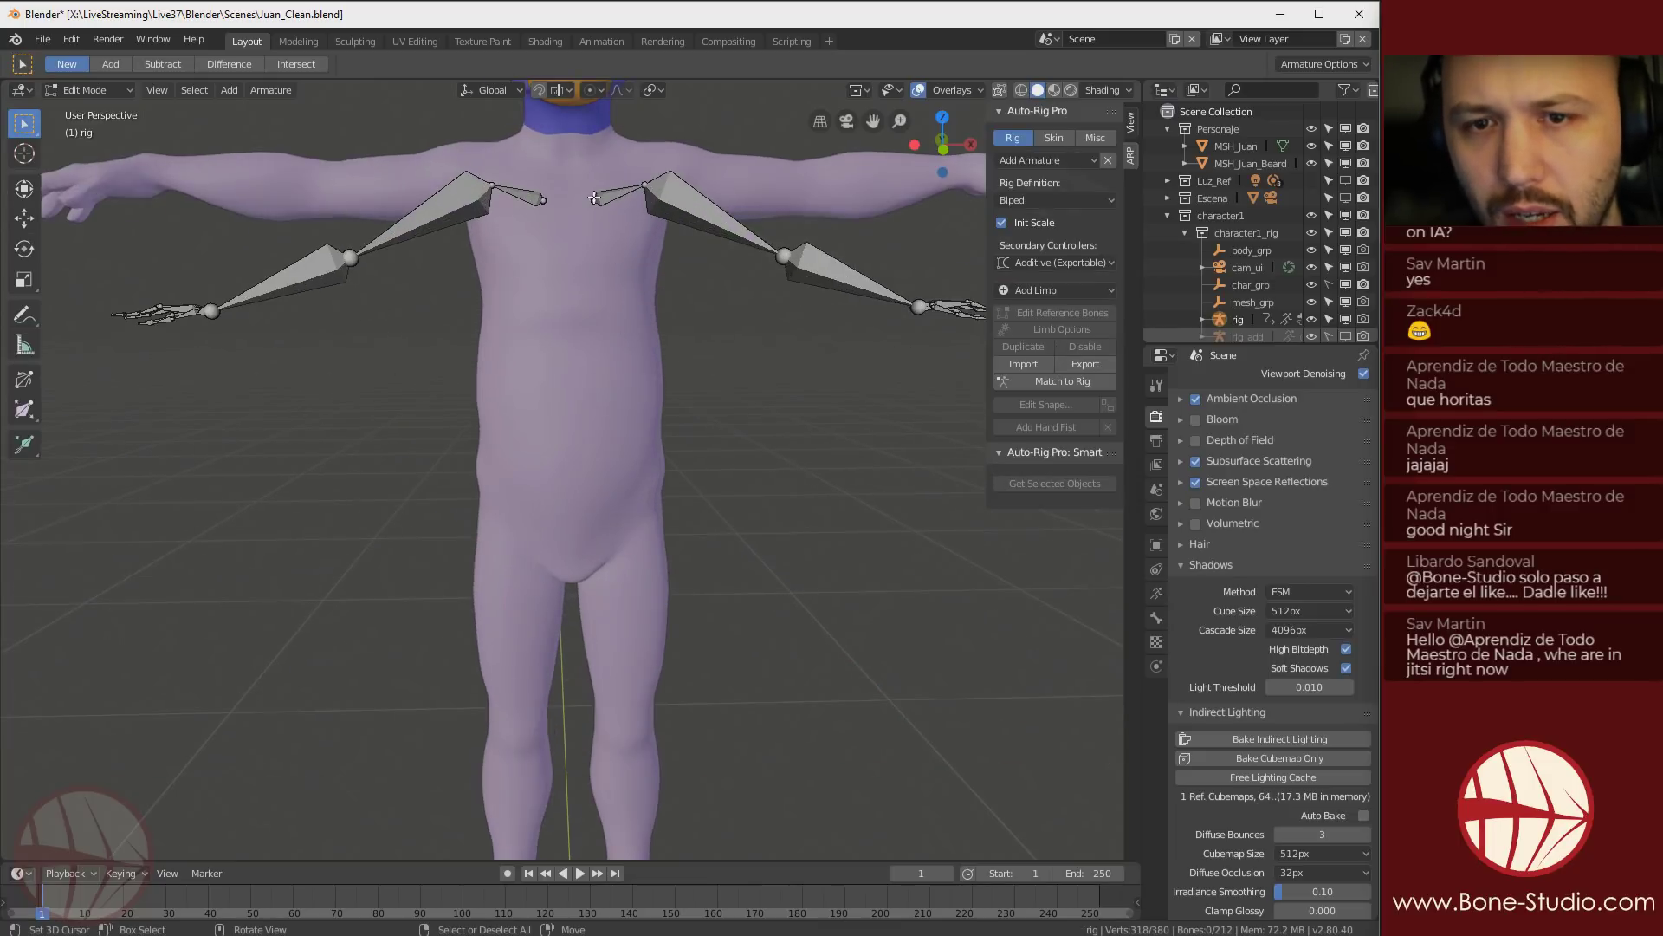
pyautogui.click(1157, 388)
pyautogui.click(1184, 457)
pyautogui.keyDown('shift'); pyautogui.moveTo(650, 227); pyautogui.dragTo(559, 329, button='middle'); pyautogui.keyUp('shift')
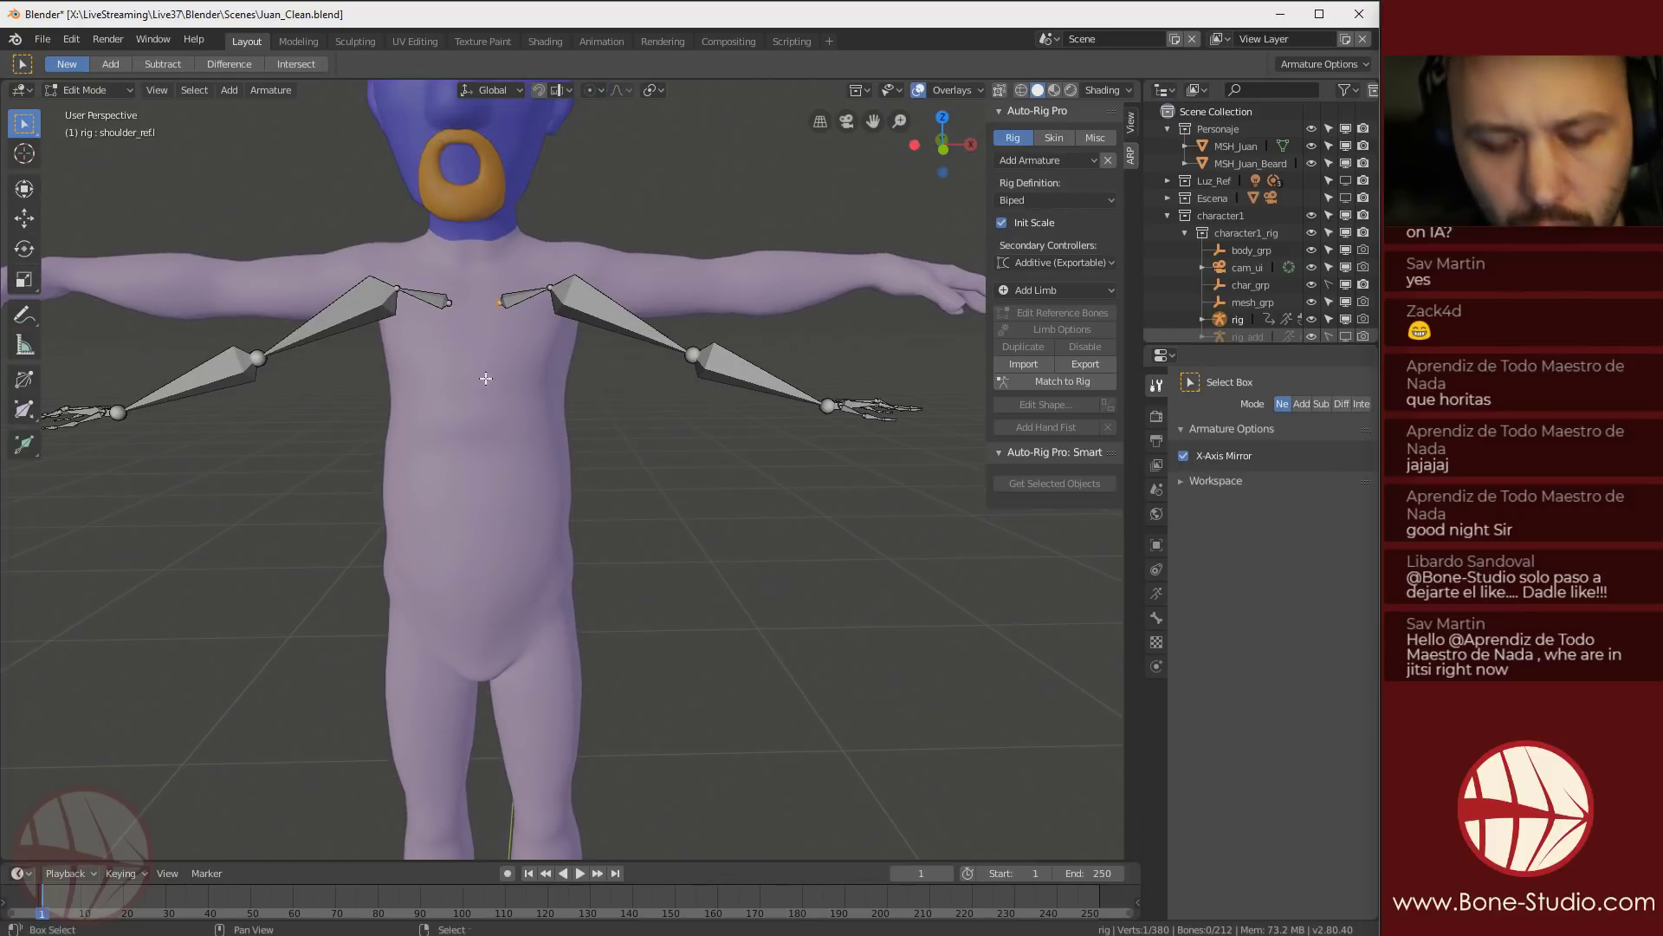
pyautogui.moveTo(502, 303); pyautogui.dragTo(515, 278)
pyautogui.moveTo(694, 355); pyautogui.dragTo(719, 274)
pyautogui.scroll(-3, 720, 275)
pyautogui.scroll(1, 628, 314)
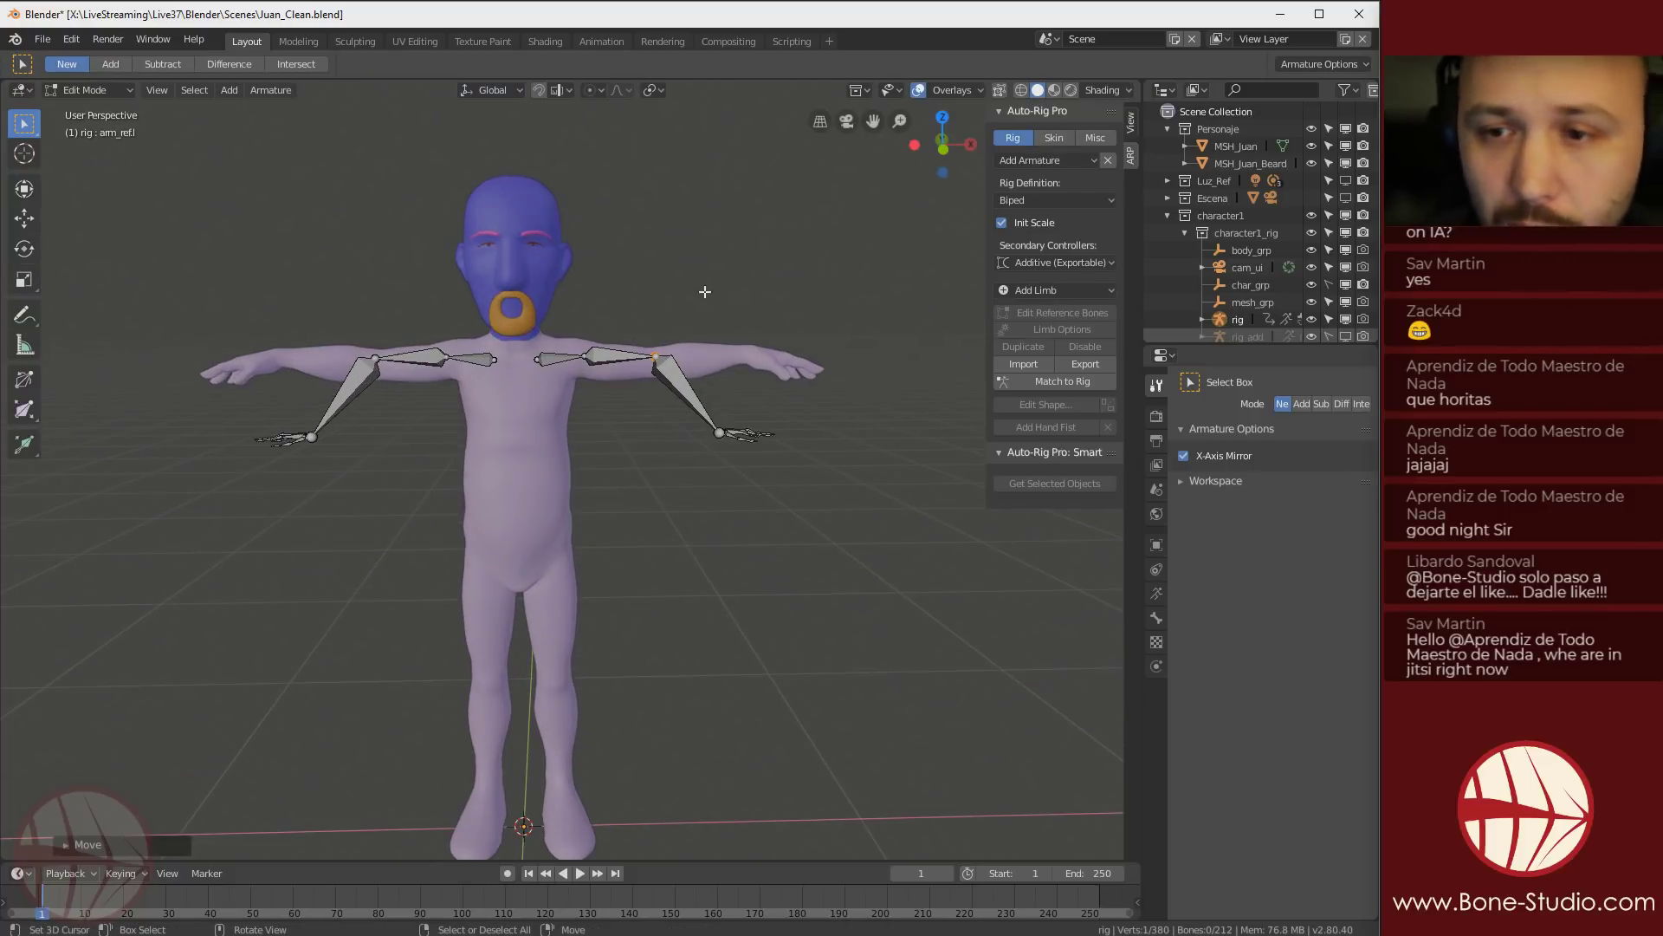
pyautogui.click(1063, 290)
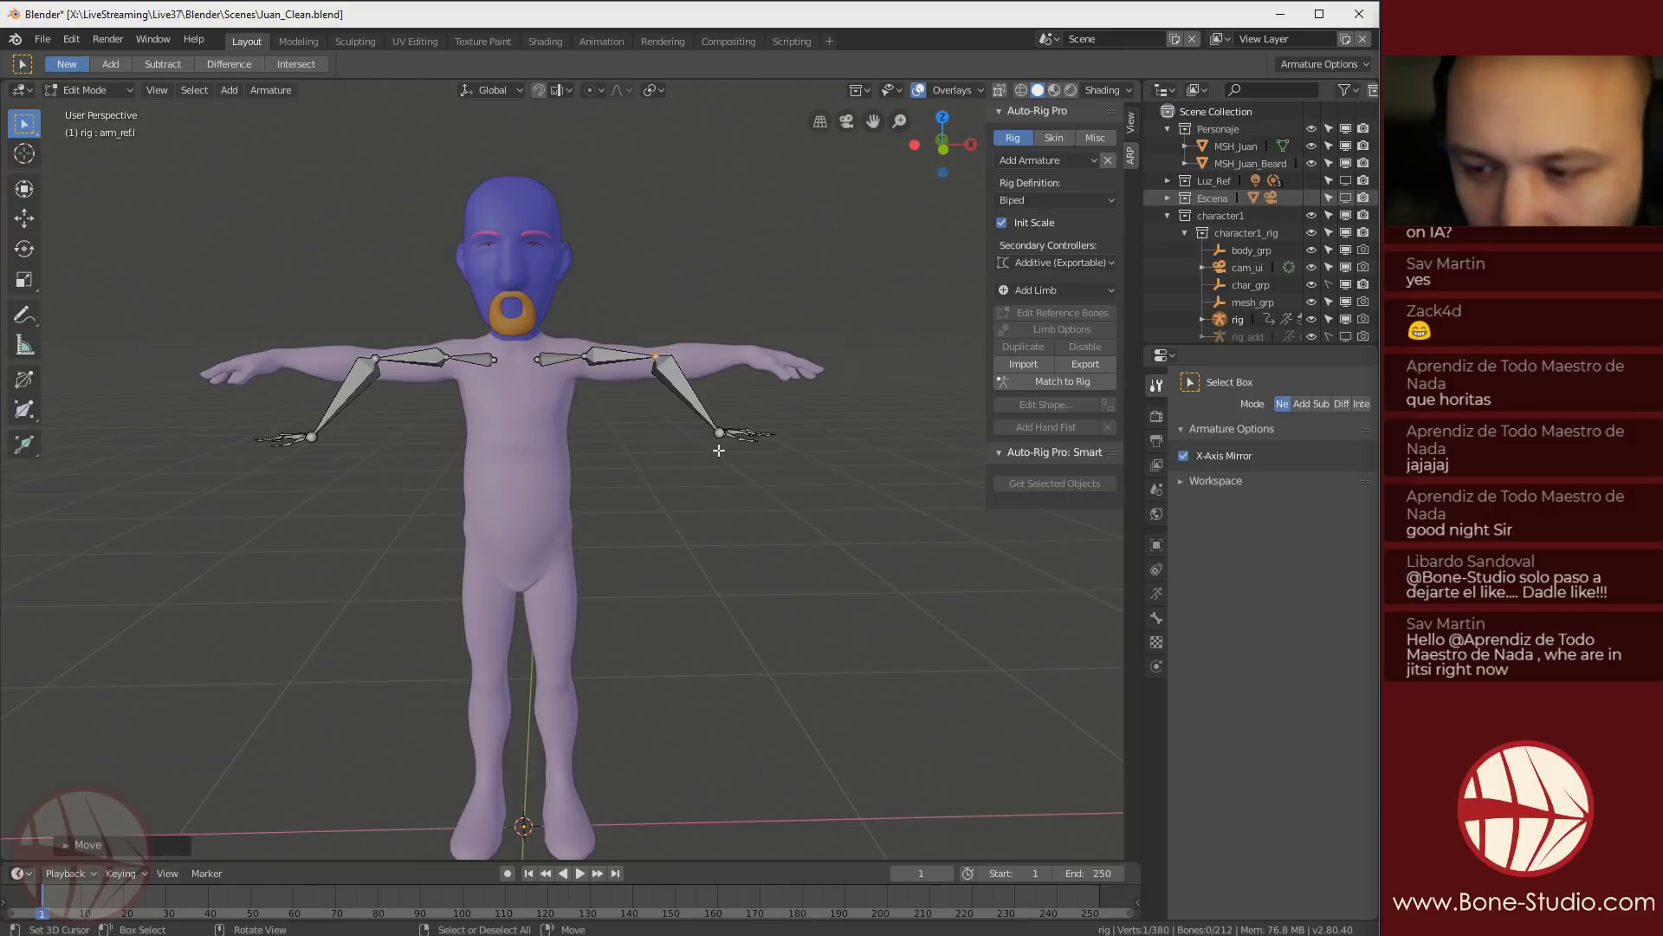
pyautogui.moveTo(718, 449); pyautogui.dragTo(553, 425, button='middle')
# Collapse the character1 collection and delete it with its whole hierarchy
pyautogui.click(1168, 215)
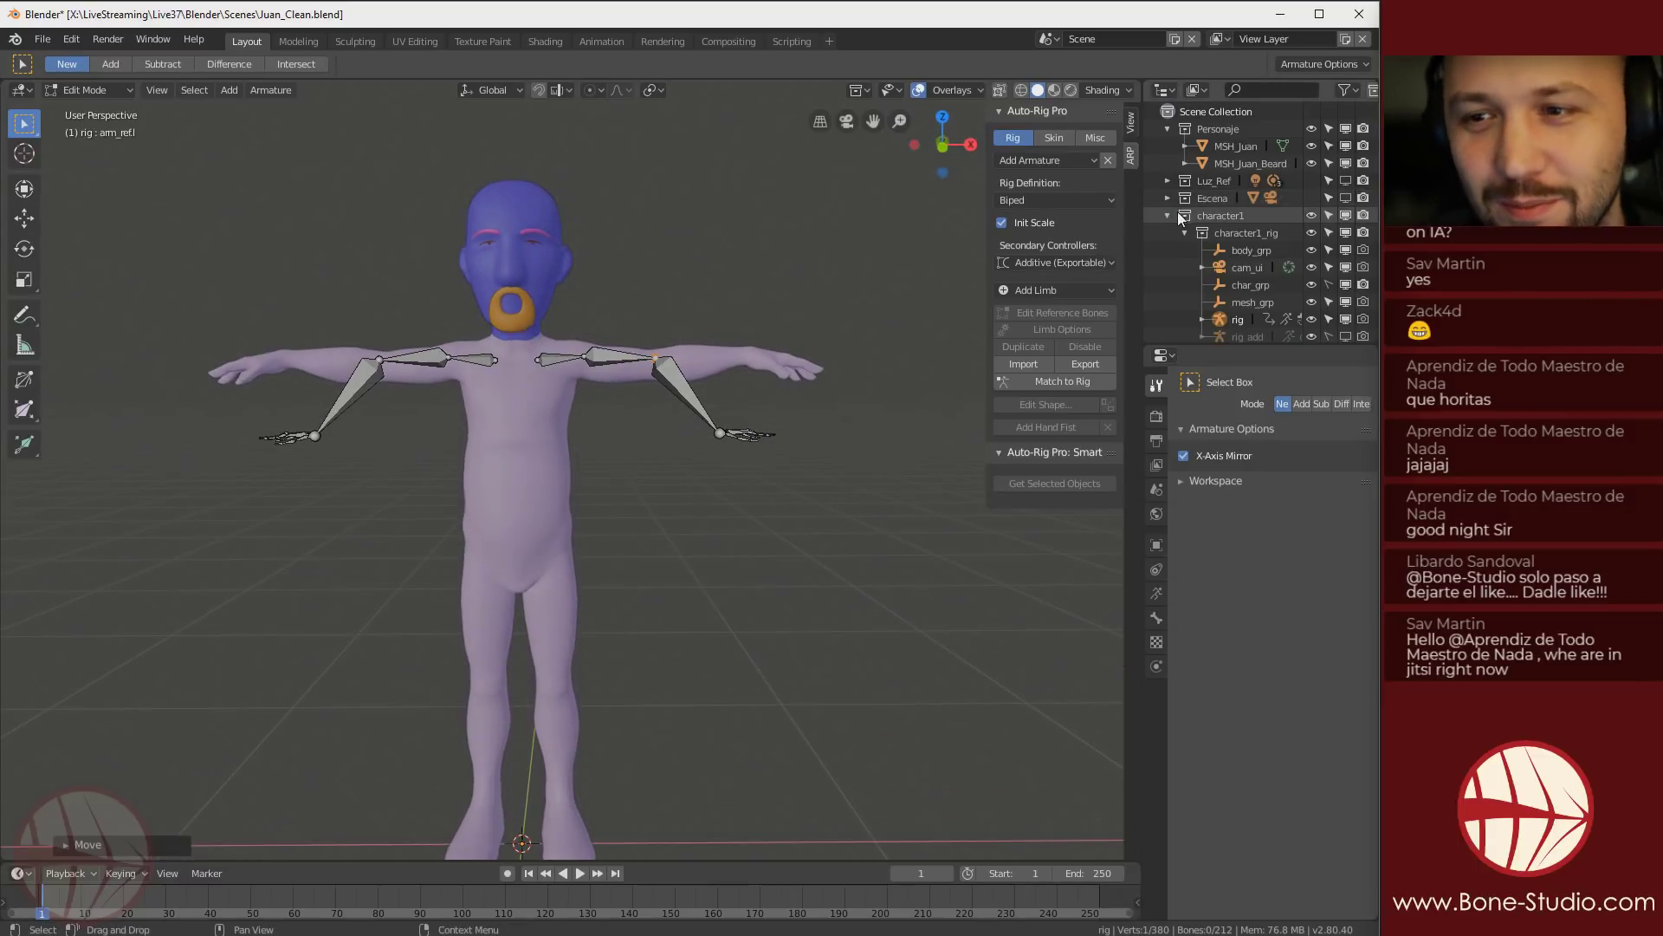
pyautogui.rightClick(1218, 216)
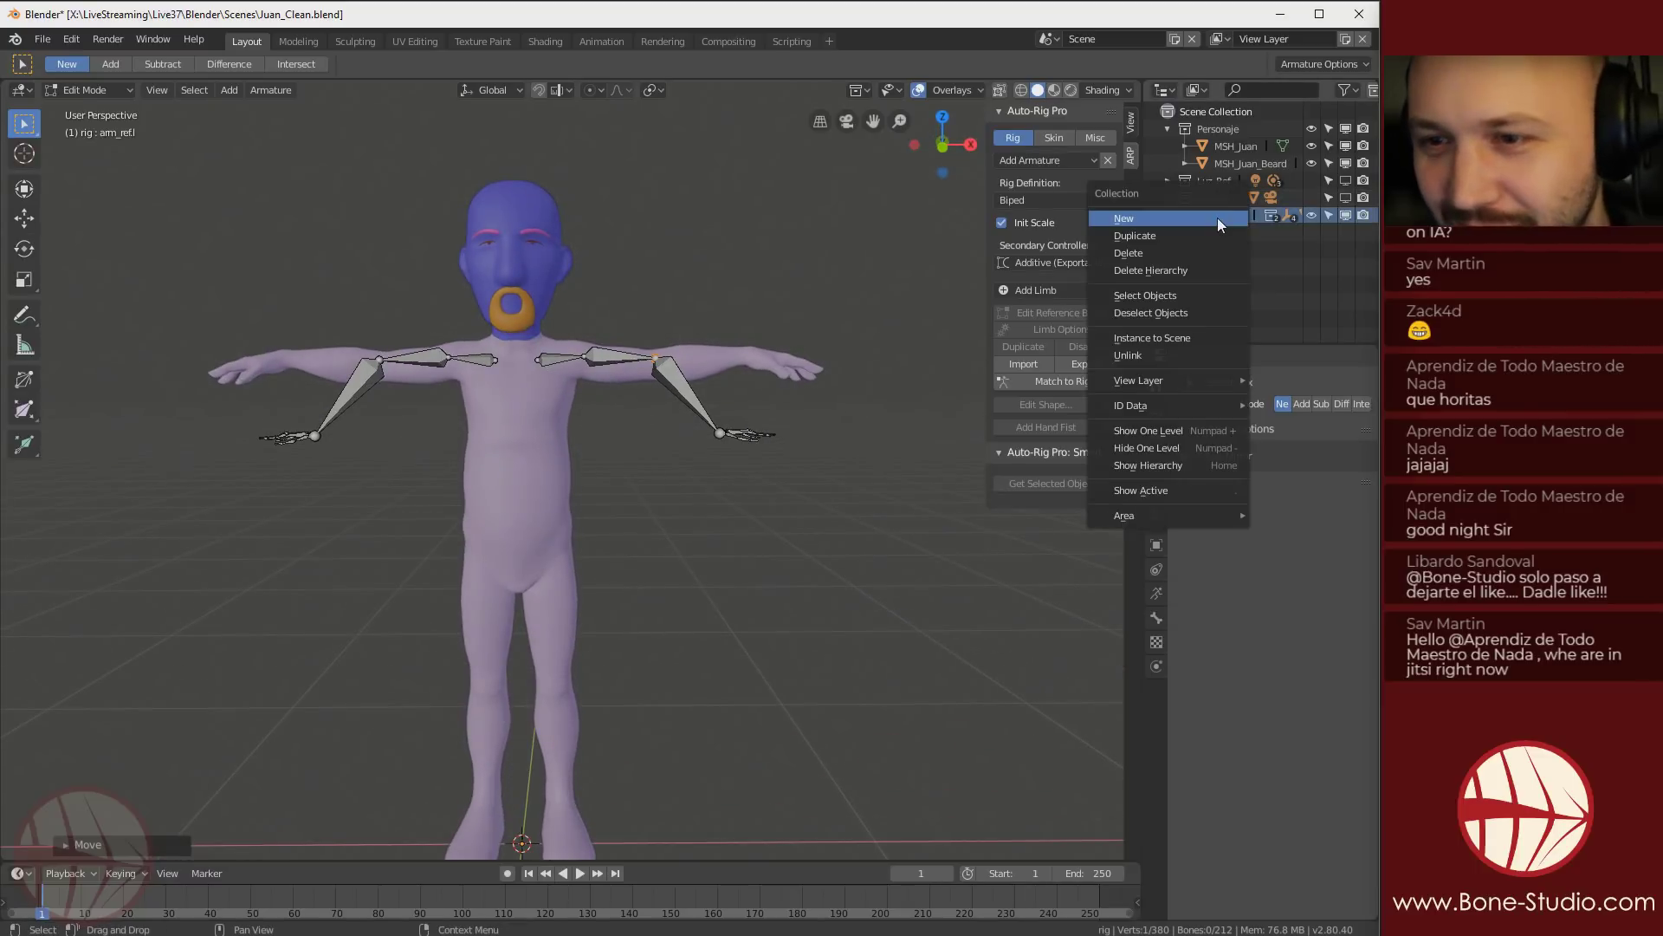
pyautogui.click(1178, 273)
# Select the MSH_Juan_Beard mesh and check its modifiers
pyautogui.scroll(-3, 810, 260)
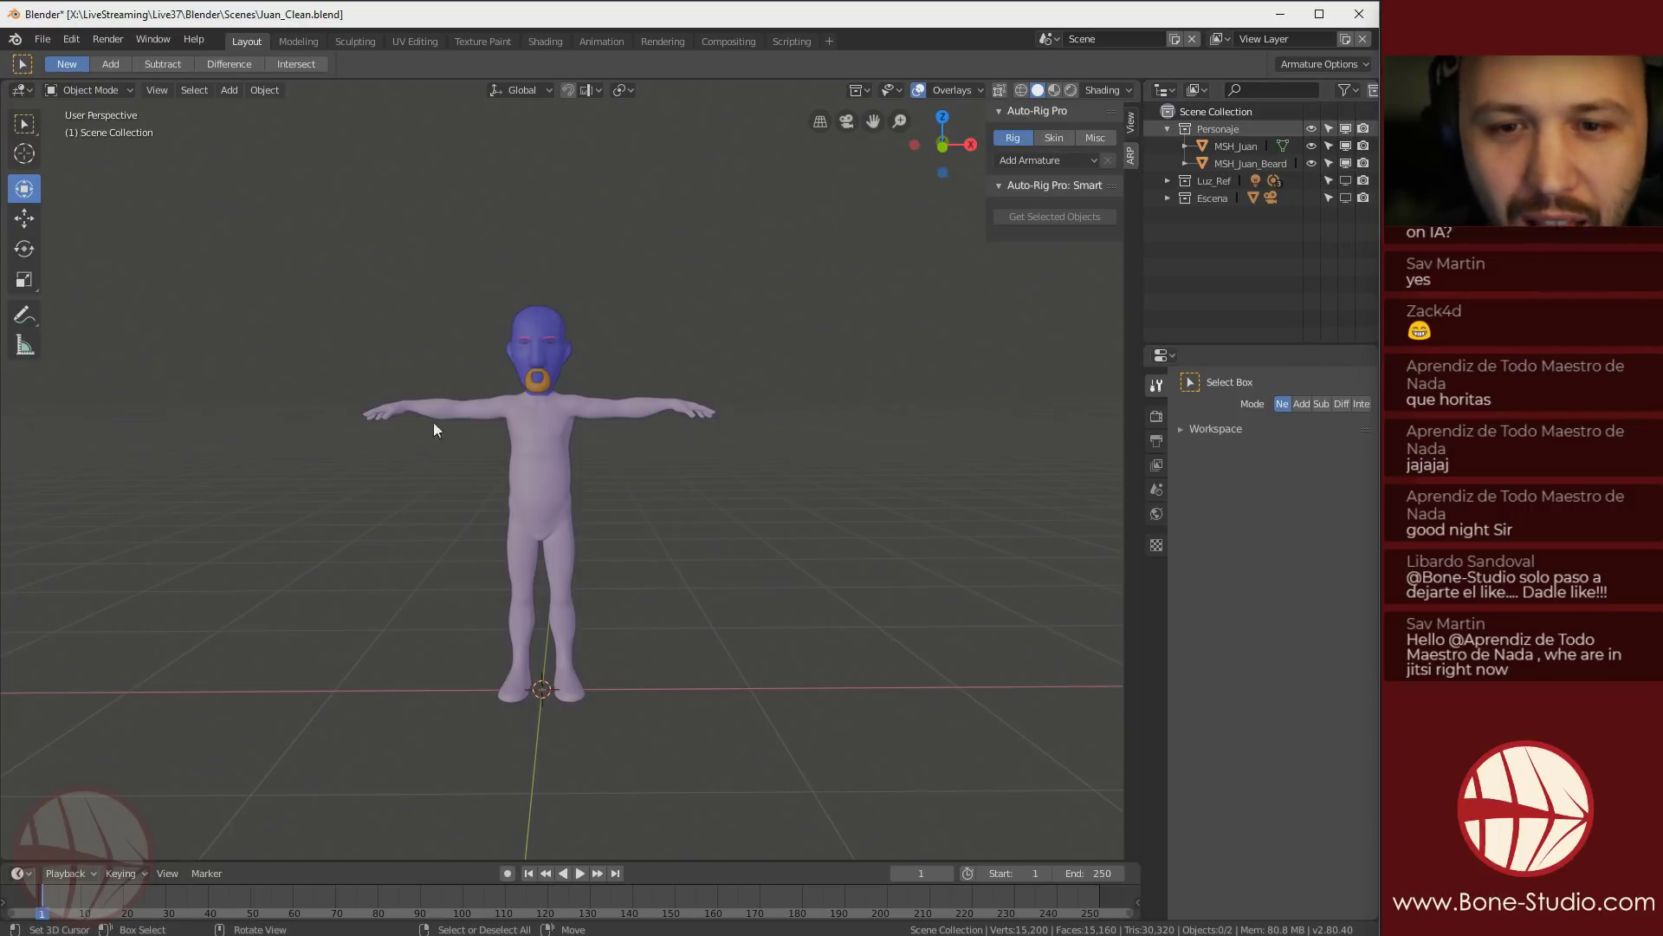
pyautogui.click(543, 391)
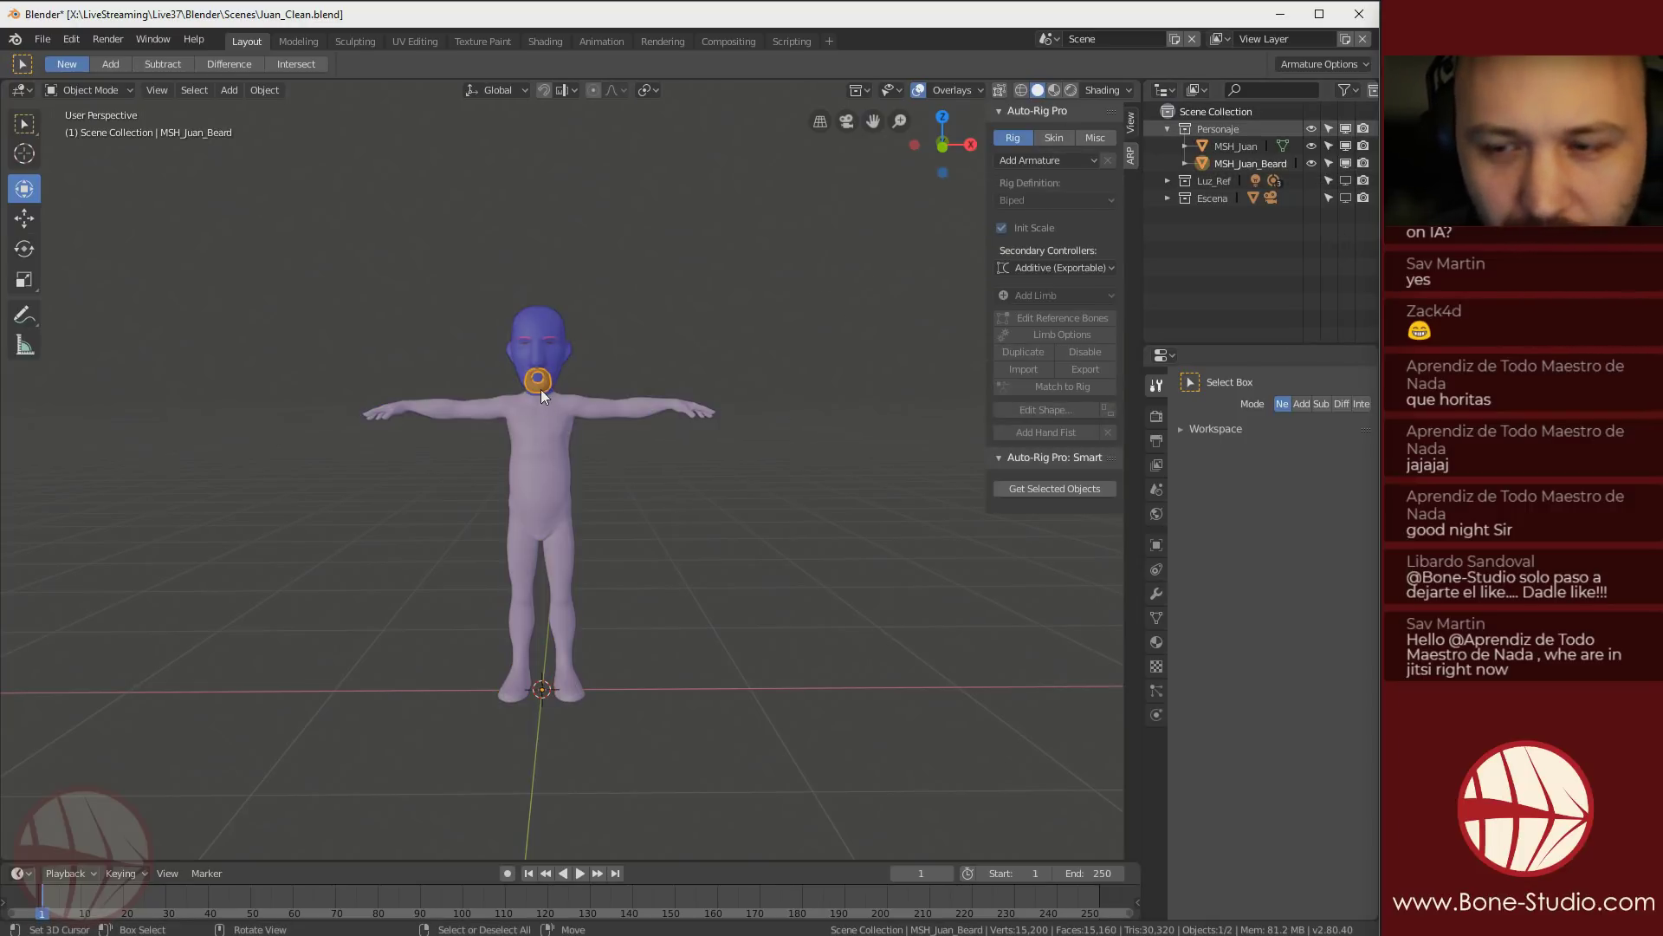
pyautogui.click(1156, 596)
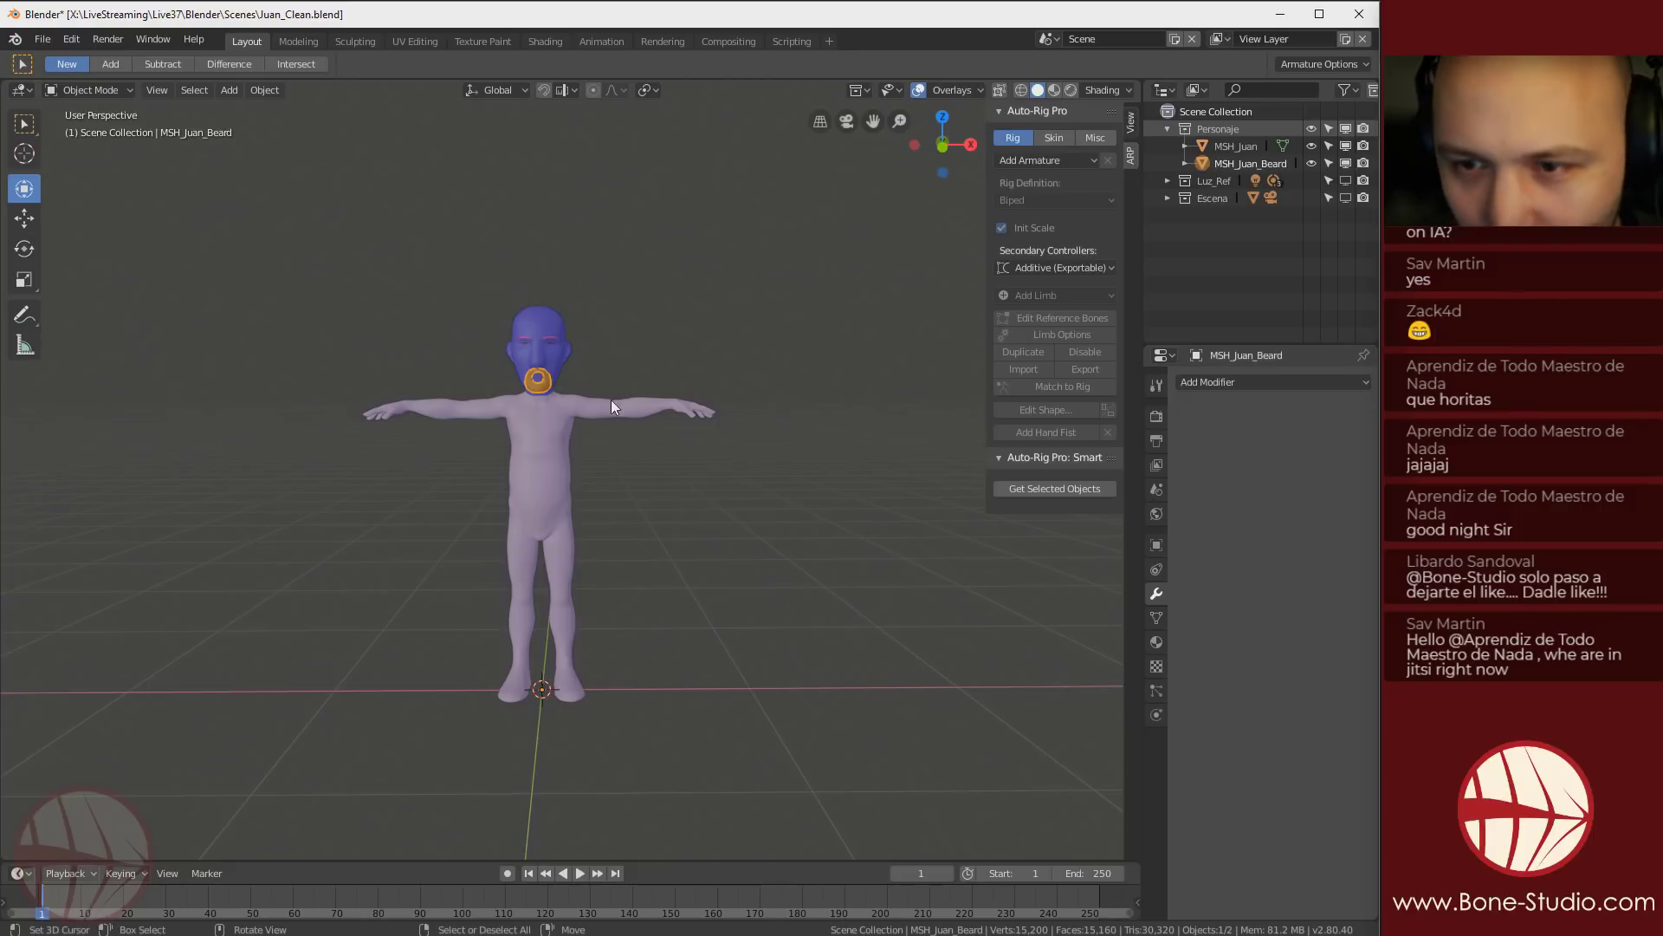
pyautogui.scroll(3, 563, 395)
pyautogui.moveTo(520, 387)
pyautogui.mouseDown(button='middle')
pyautogui.moveTo(648, 345)
pyautogui.moveTo(518, 409)
pyautogui.moveTo(600, 424)
pyautogui.moveTo(534, 383)
pyautogui.mouseUp(button='middle')
# Load the MSH_Juan mesh into Auto-Rig Pro: Smart with Get Selected Objects and add the neck marker
pyautogui.click(518, 409)
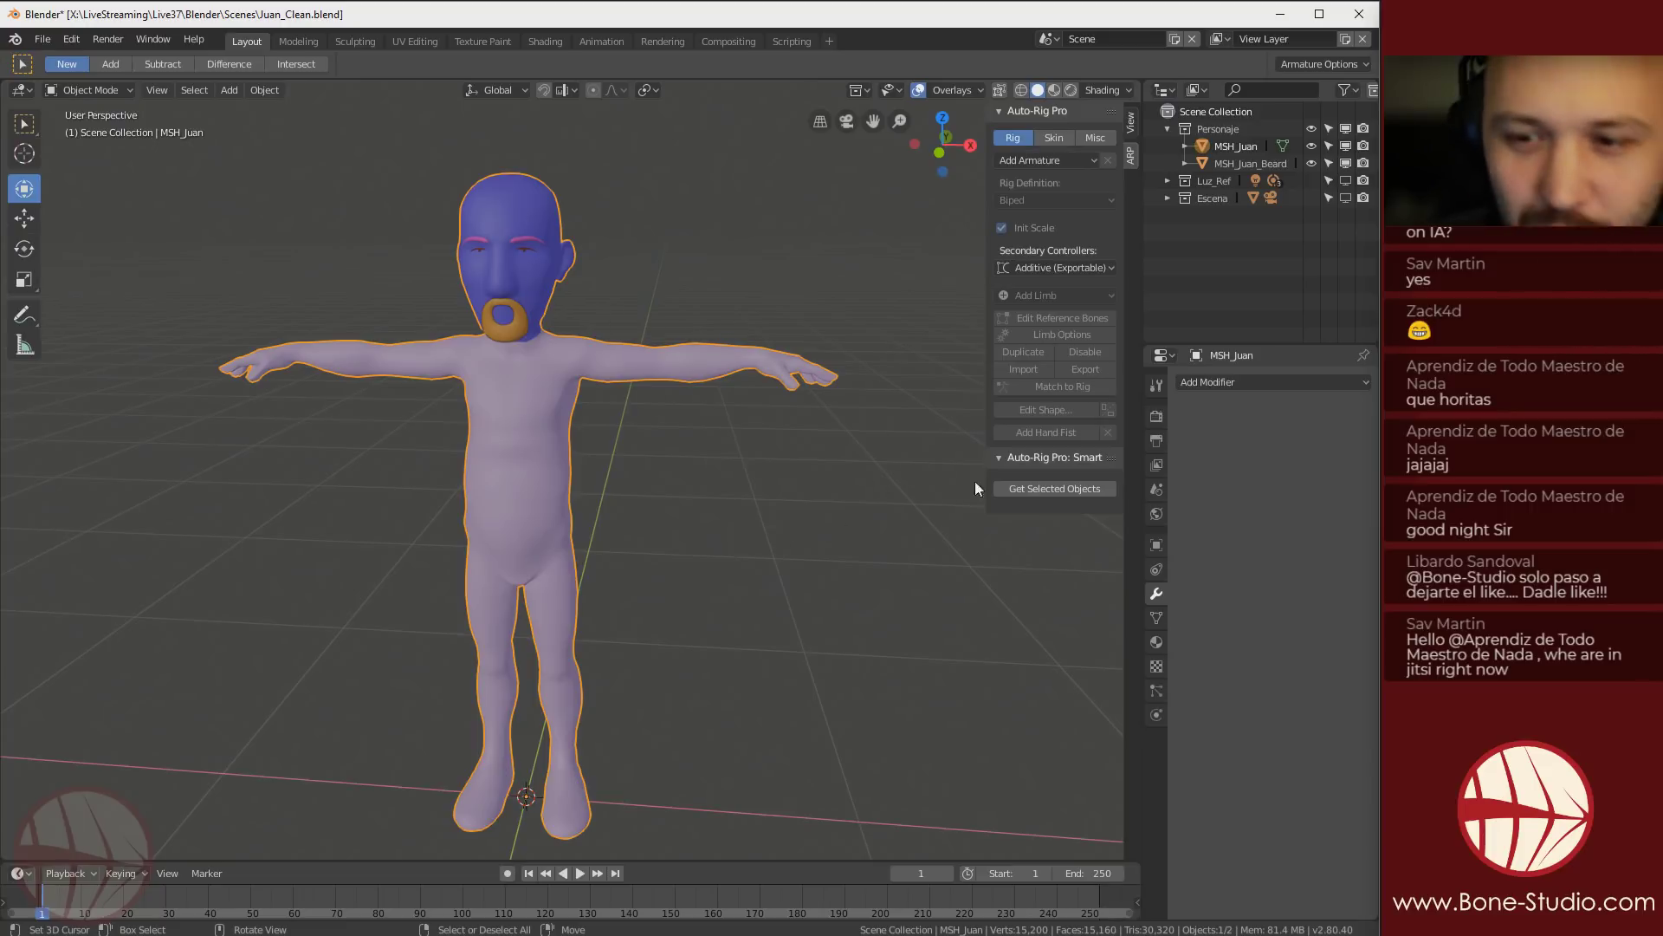
pyautogui.click(1046, 488)
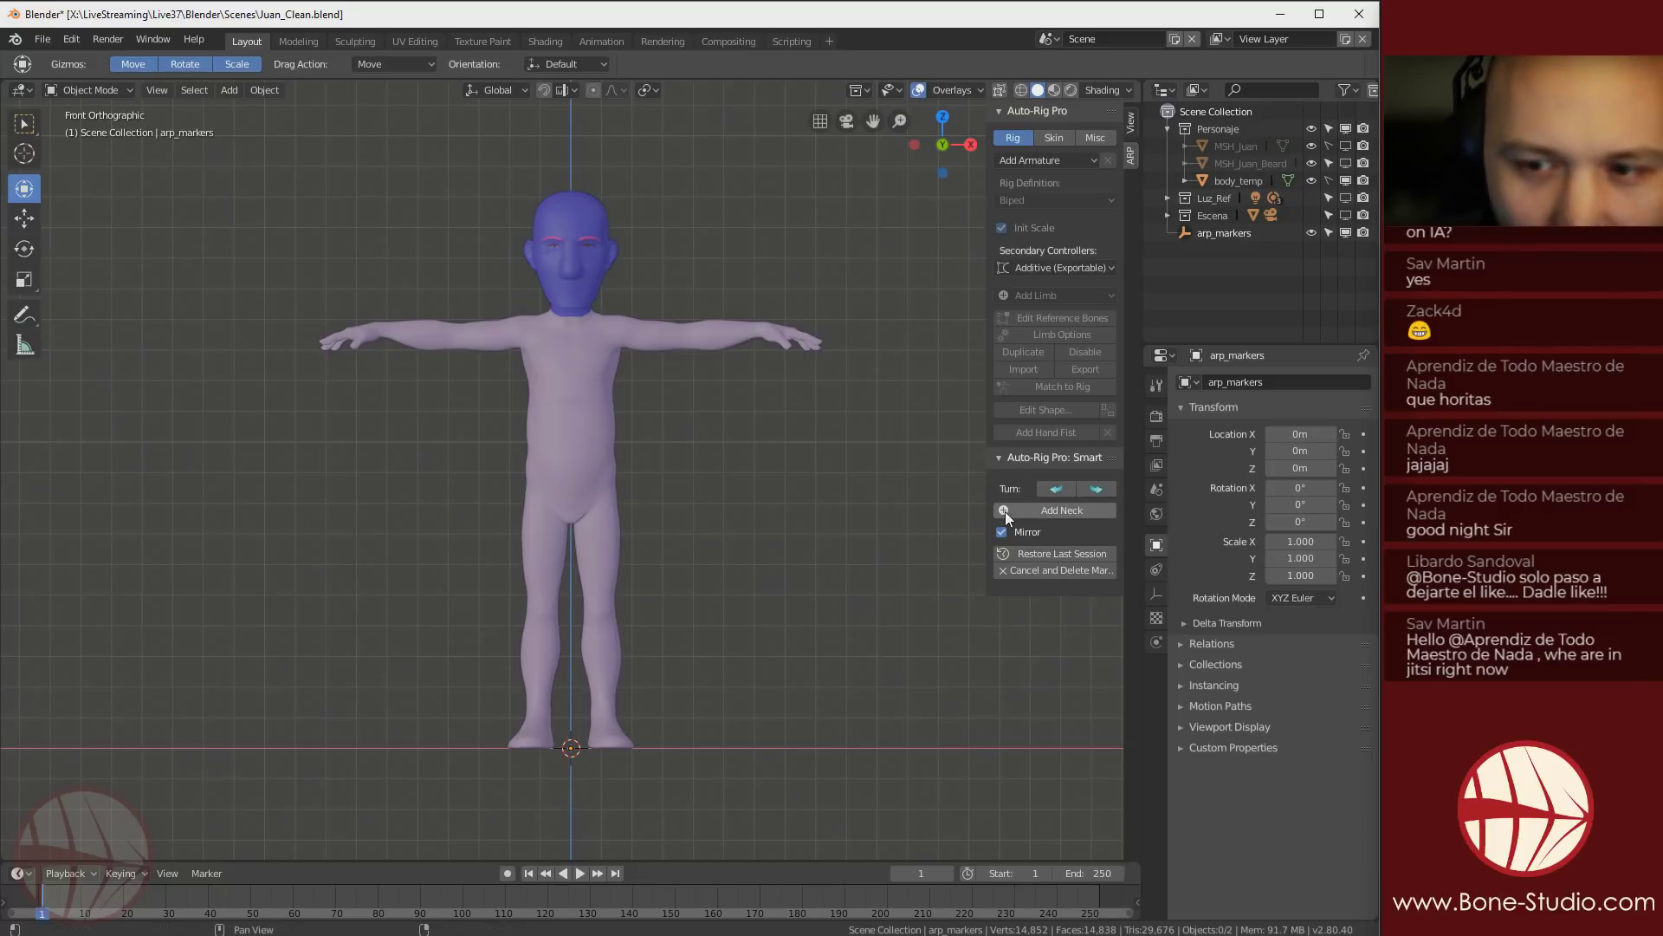
pyautogui.click(1064, 510)
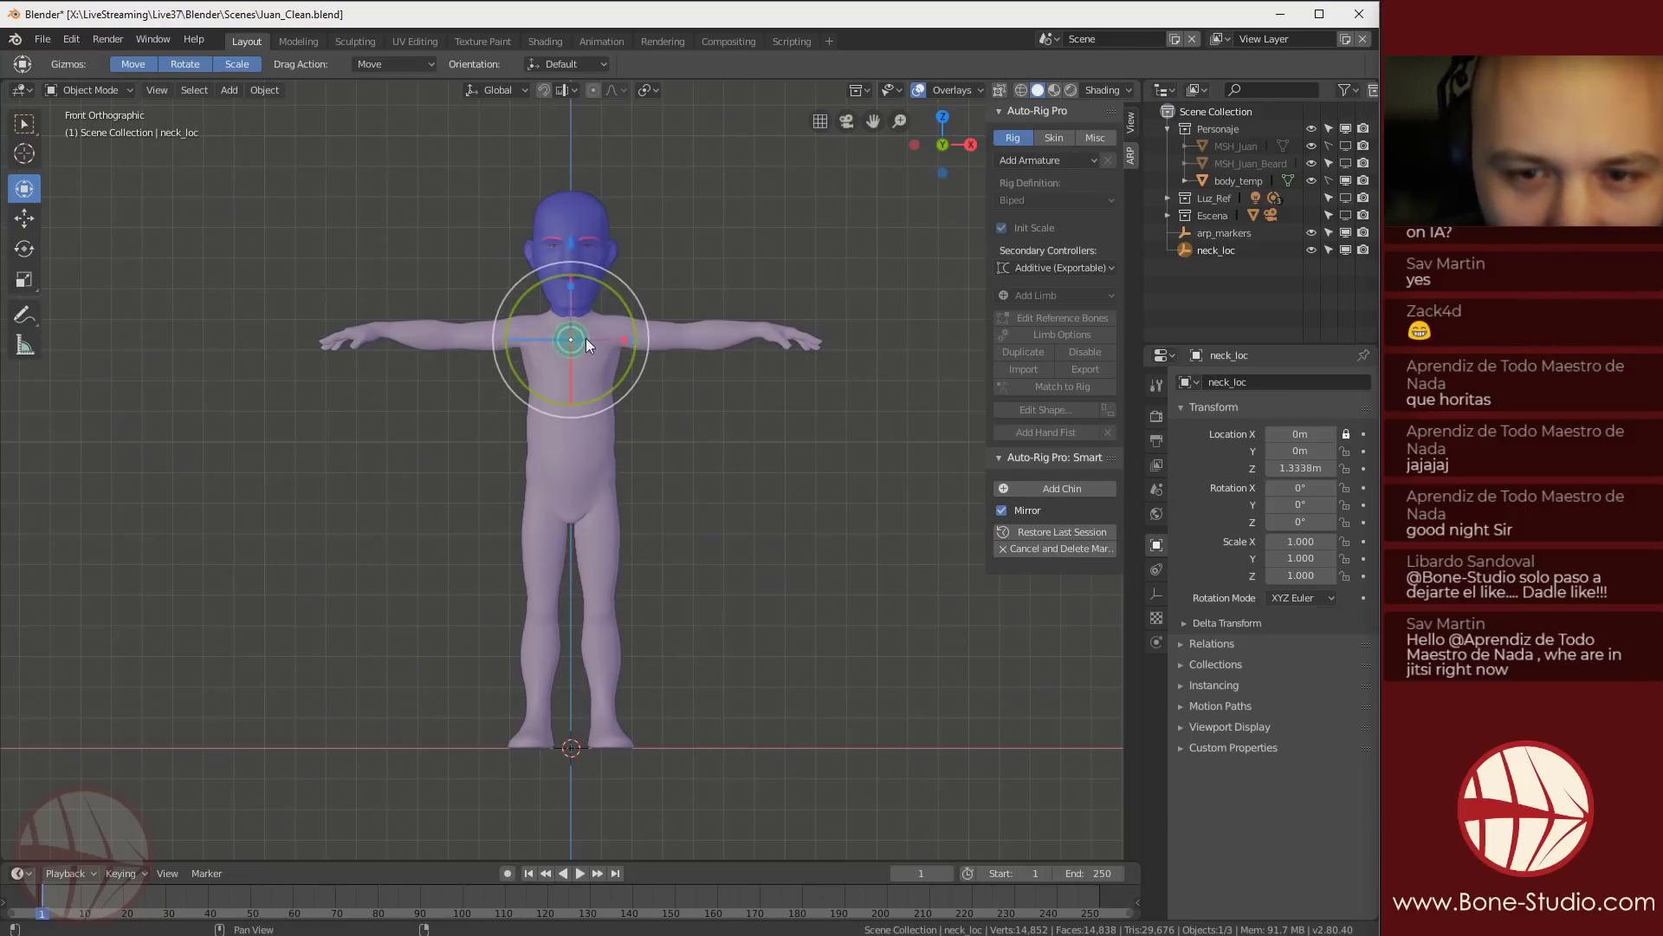
# Place the neck marker at about 1.413 m height, then add the chin marker and place it at about 1.526 m
pyautogui.click(577, 317)
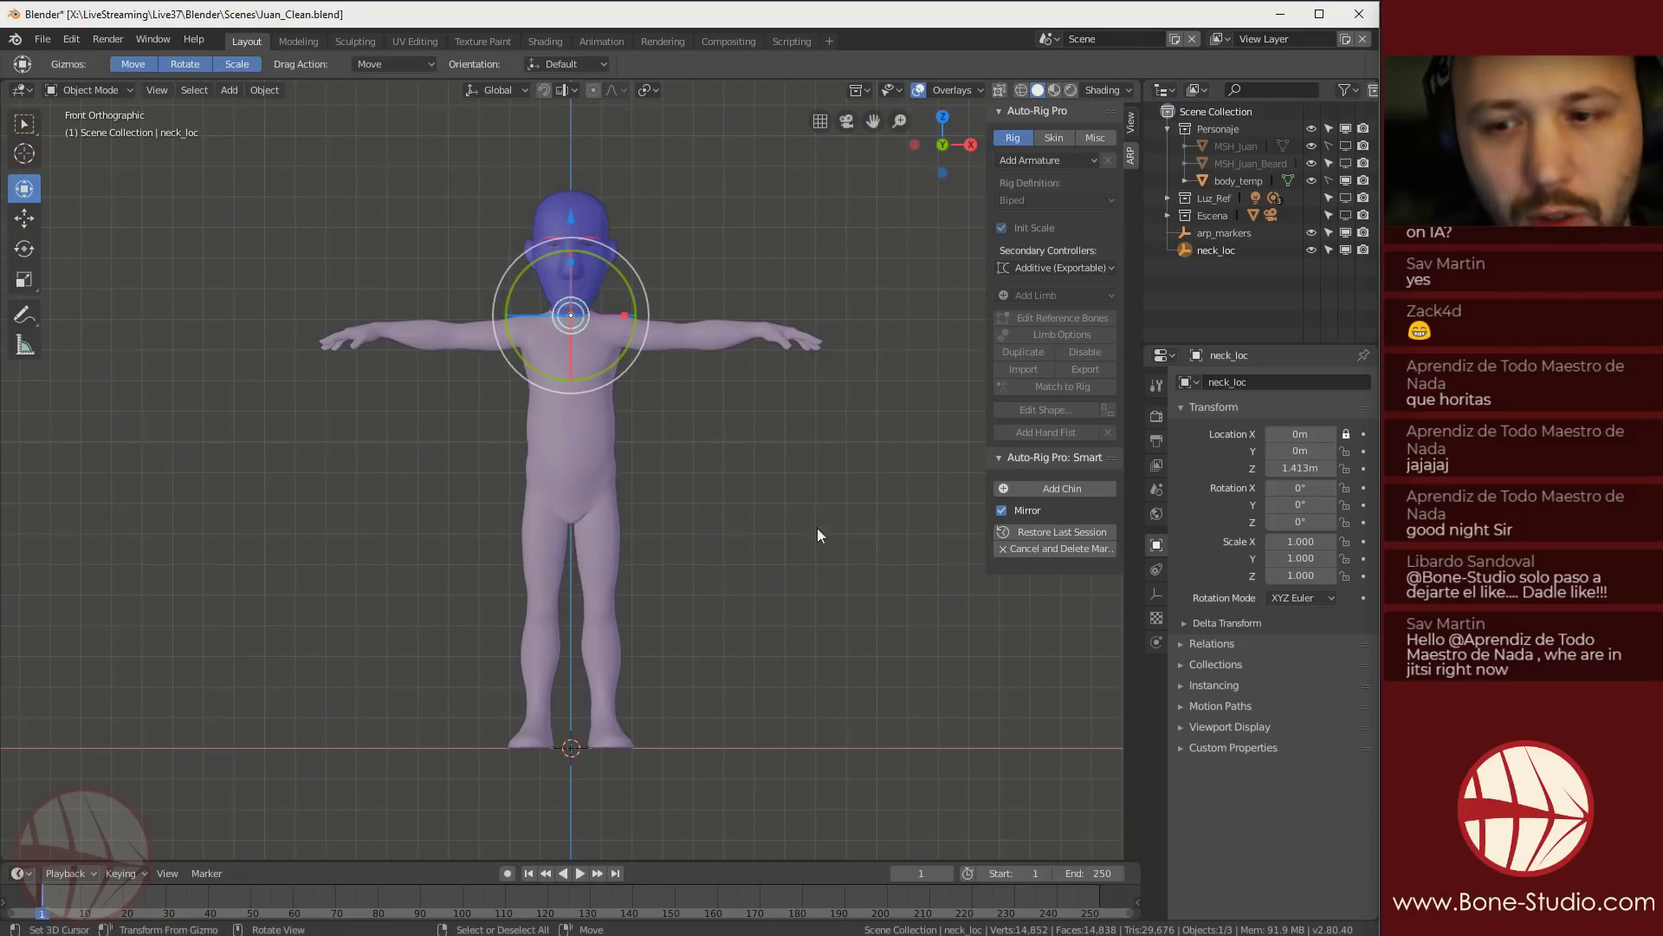
pyautogui.click(1055, 488)
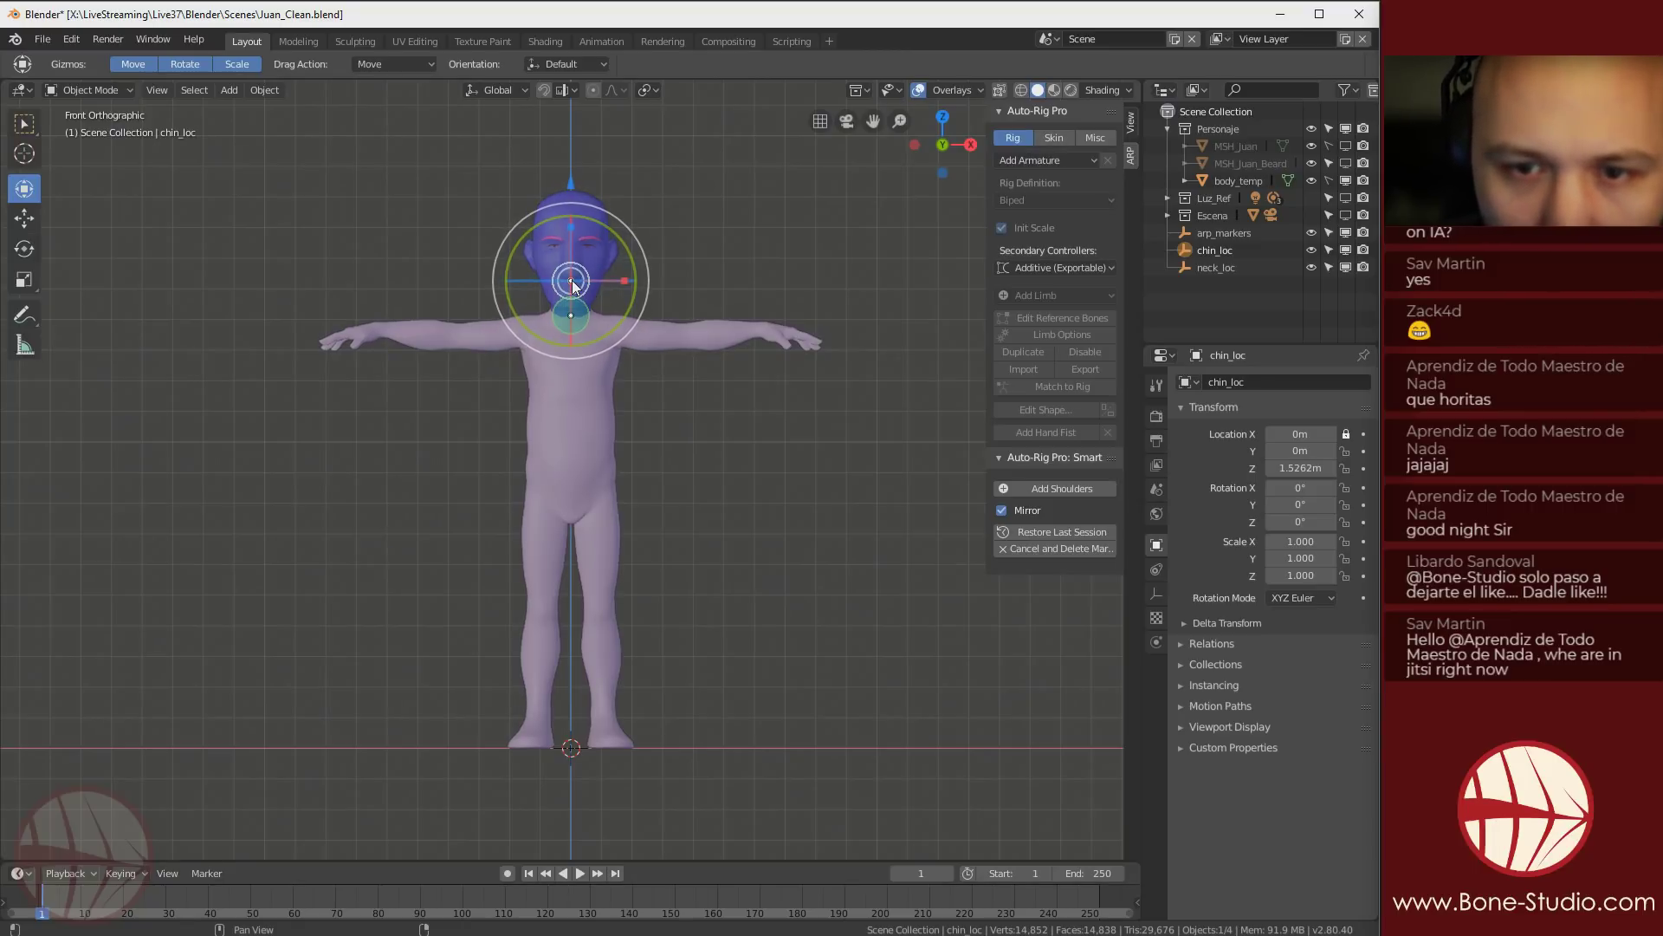
pyautogui.click(574, 286)
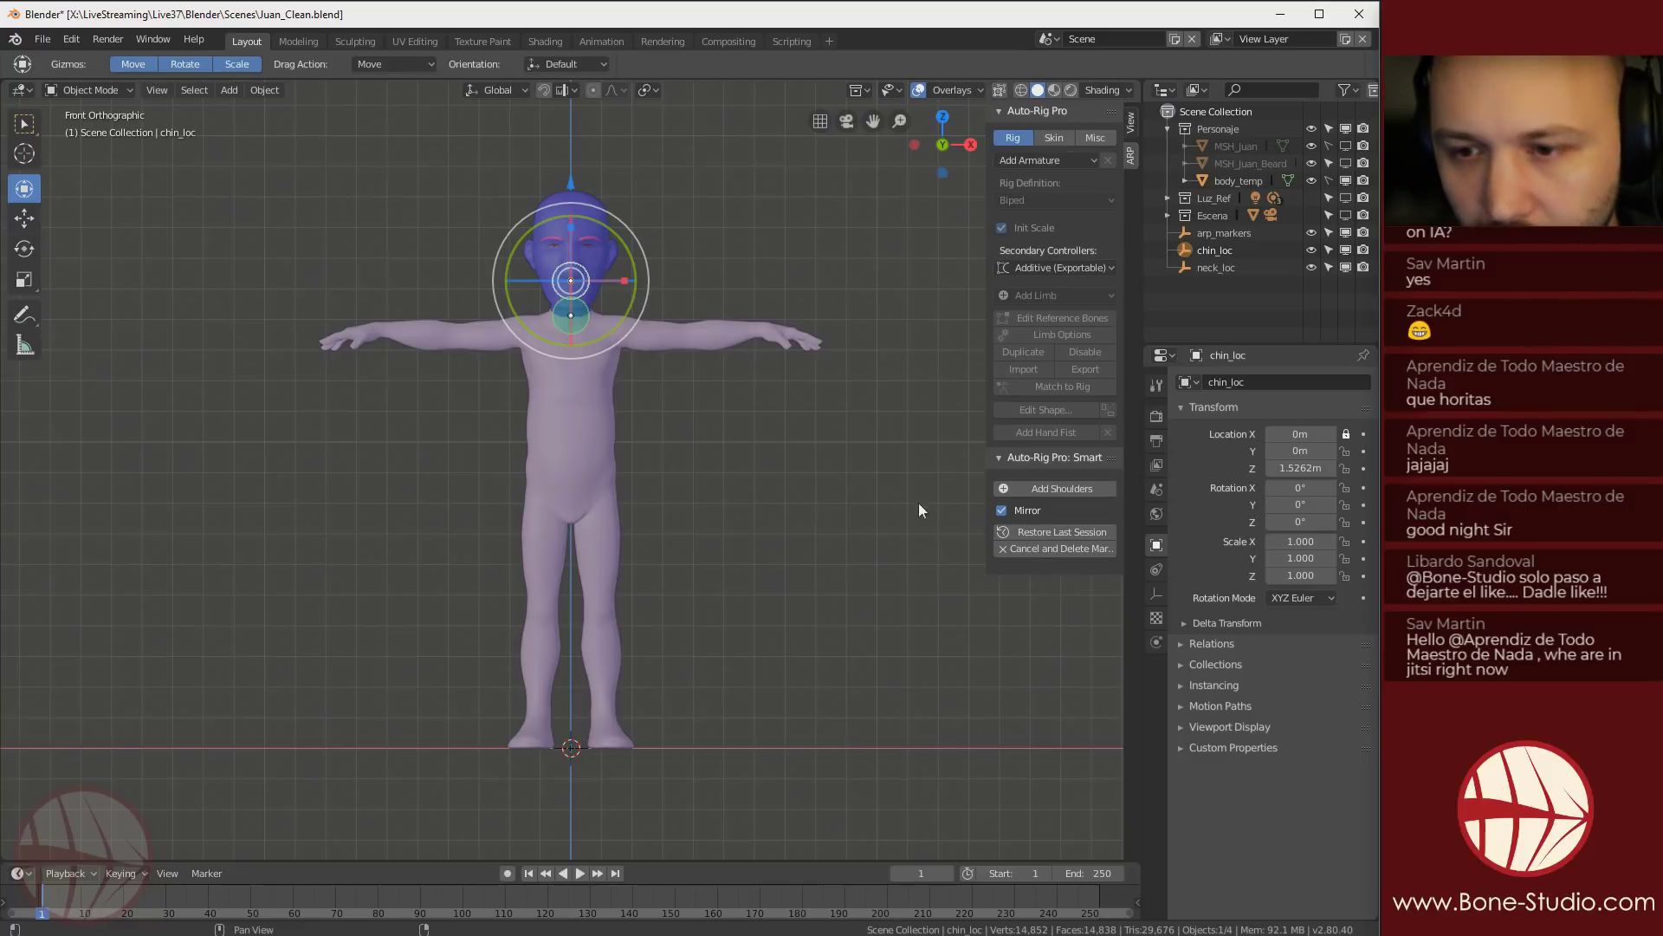
# Add mirrored shoulder markers at about X 0.156 m, Z 1.364 m and wrist markers at about X 0.63 m, Z 1.37 m
pyautogui.scroll(5, 587, 371)
pyautogui.keyDown('shift'); pyautogui.moveTo(620, 301); pyautogui.dragTo(585, 680, button='middle'); pyautogui.keyUp('shift')
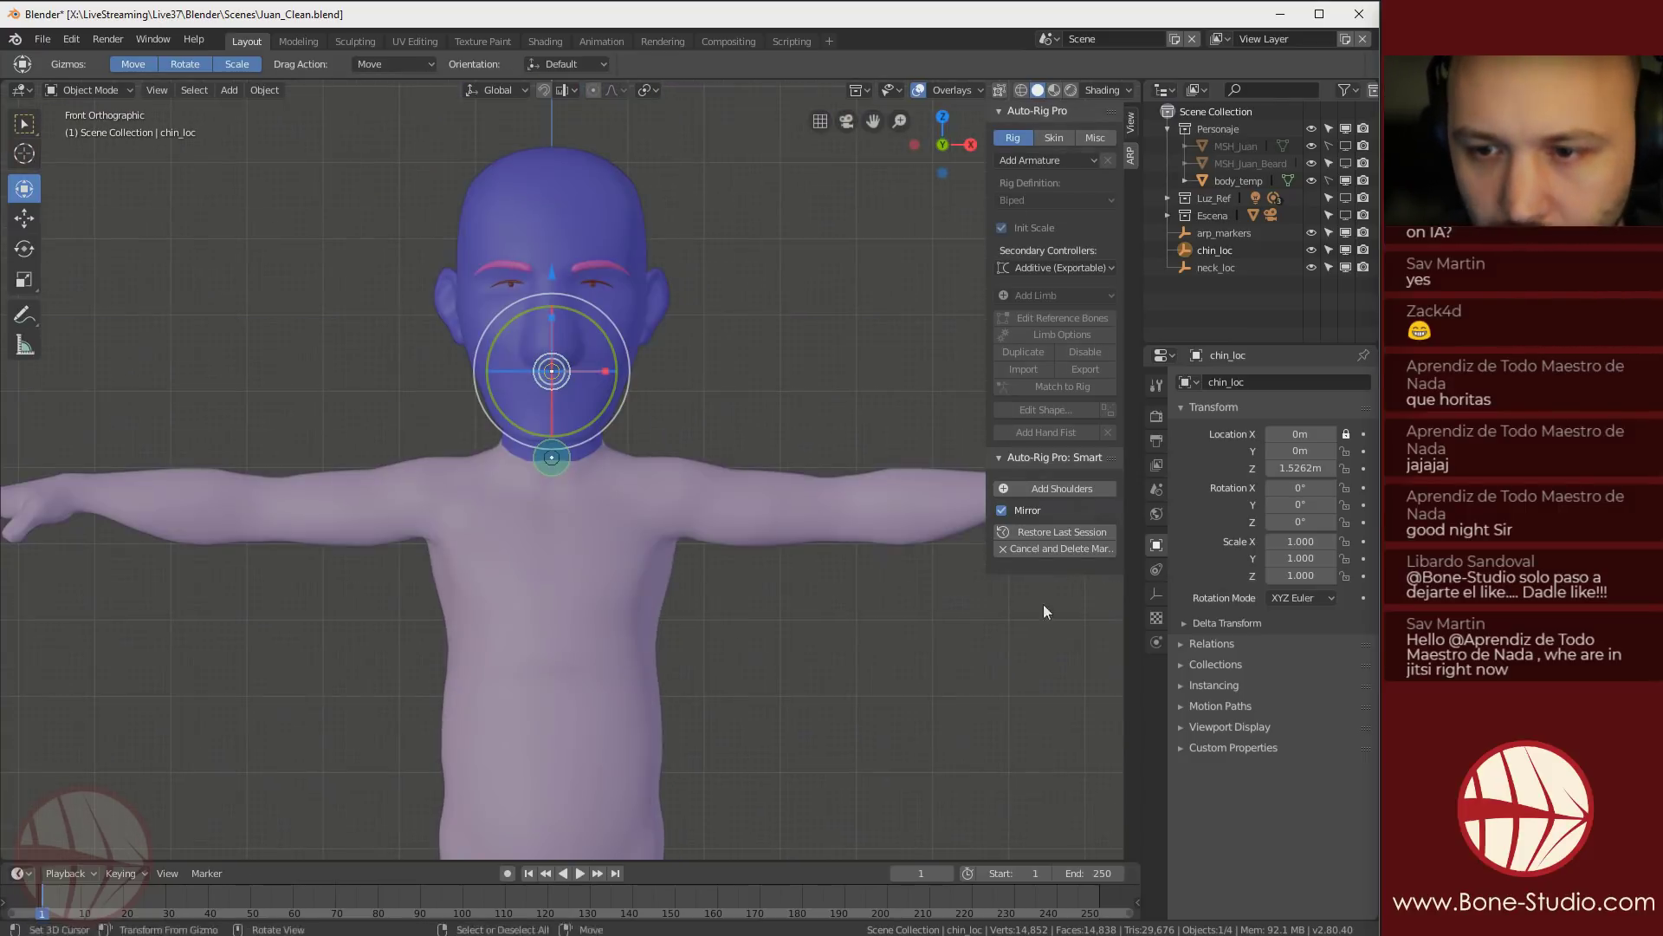
pyautogui.click(1047, 487)
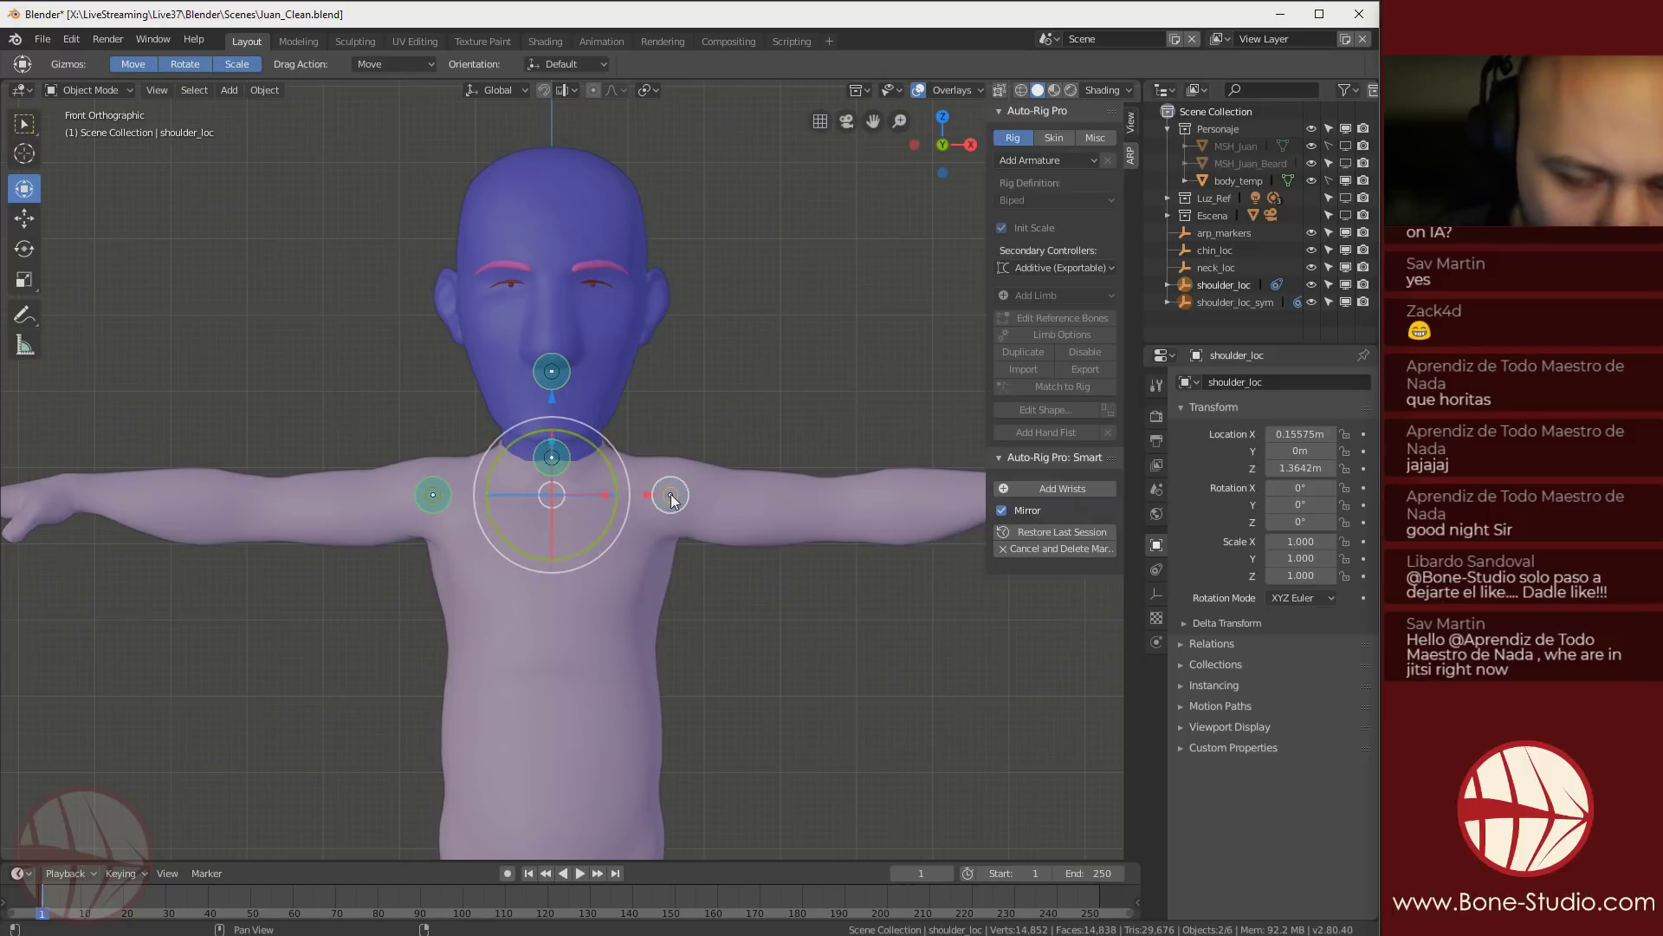
pyautogui.click(671, 499)
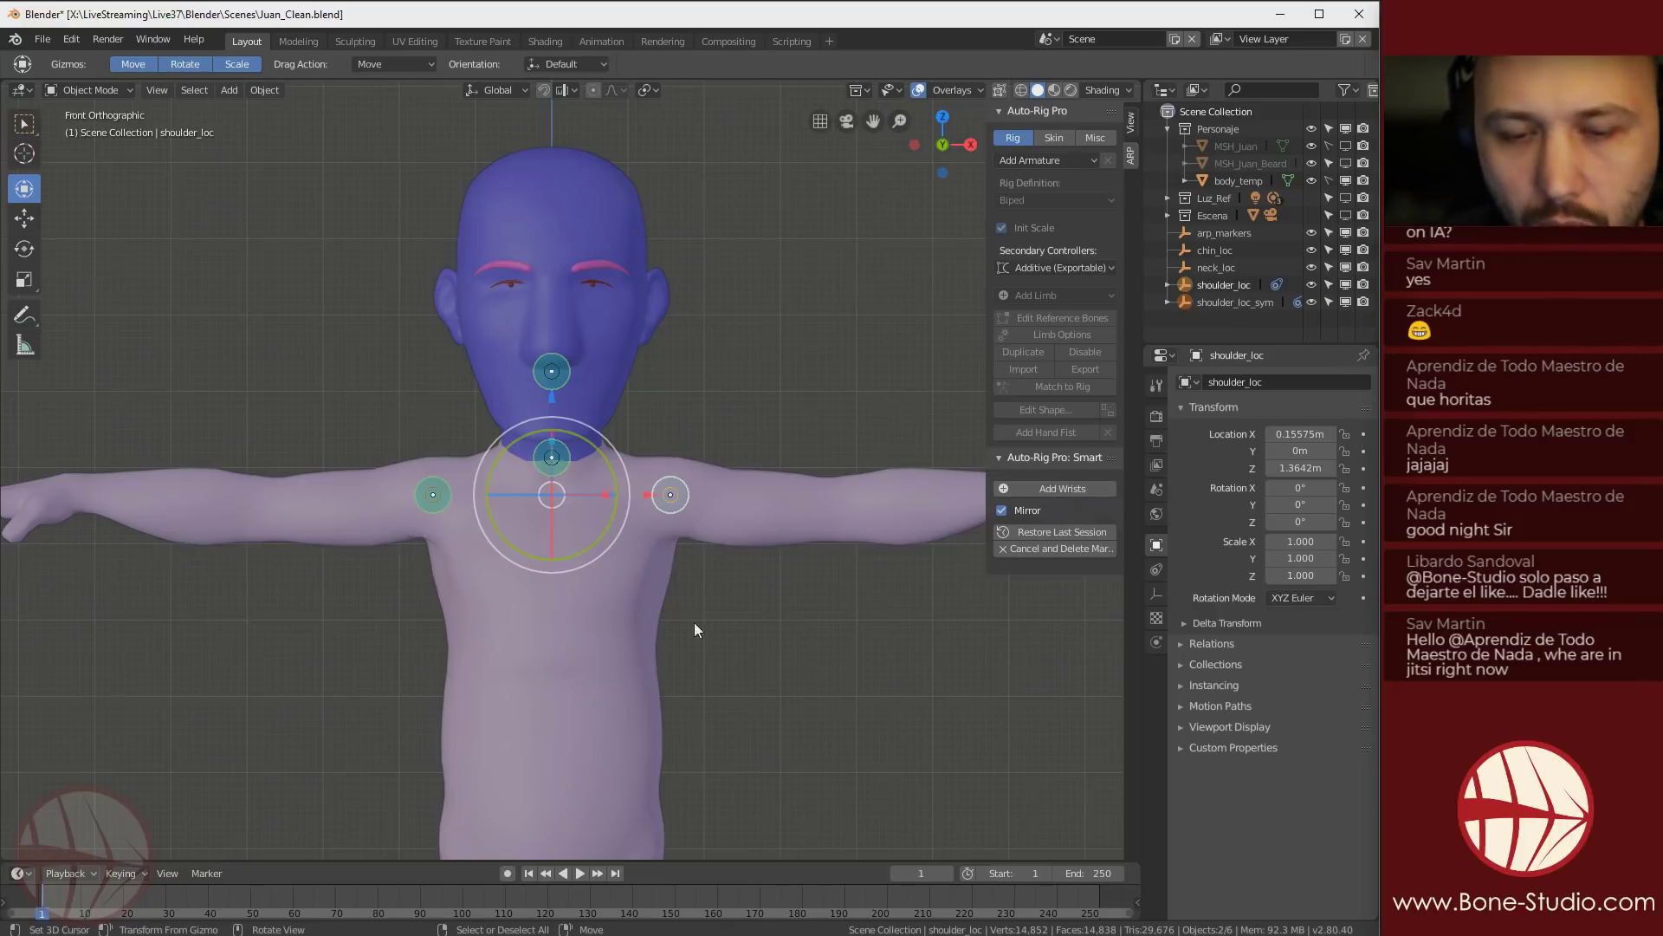
pyautogui.keyDown('shift'); pyautogui.moveTo(735, 631); pyautogui.dragTo(550, 633, button='middle'); pyautogui.keyUp('shift')
pyautogui.click(1074, 491)
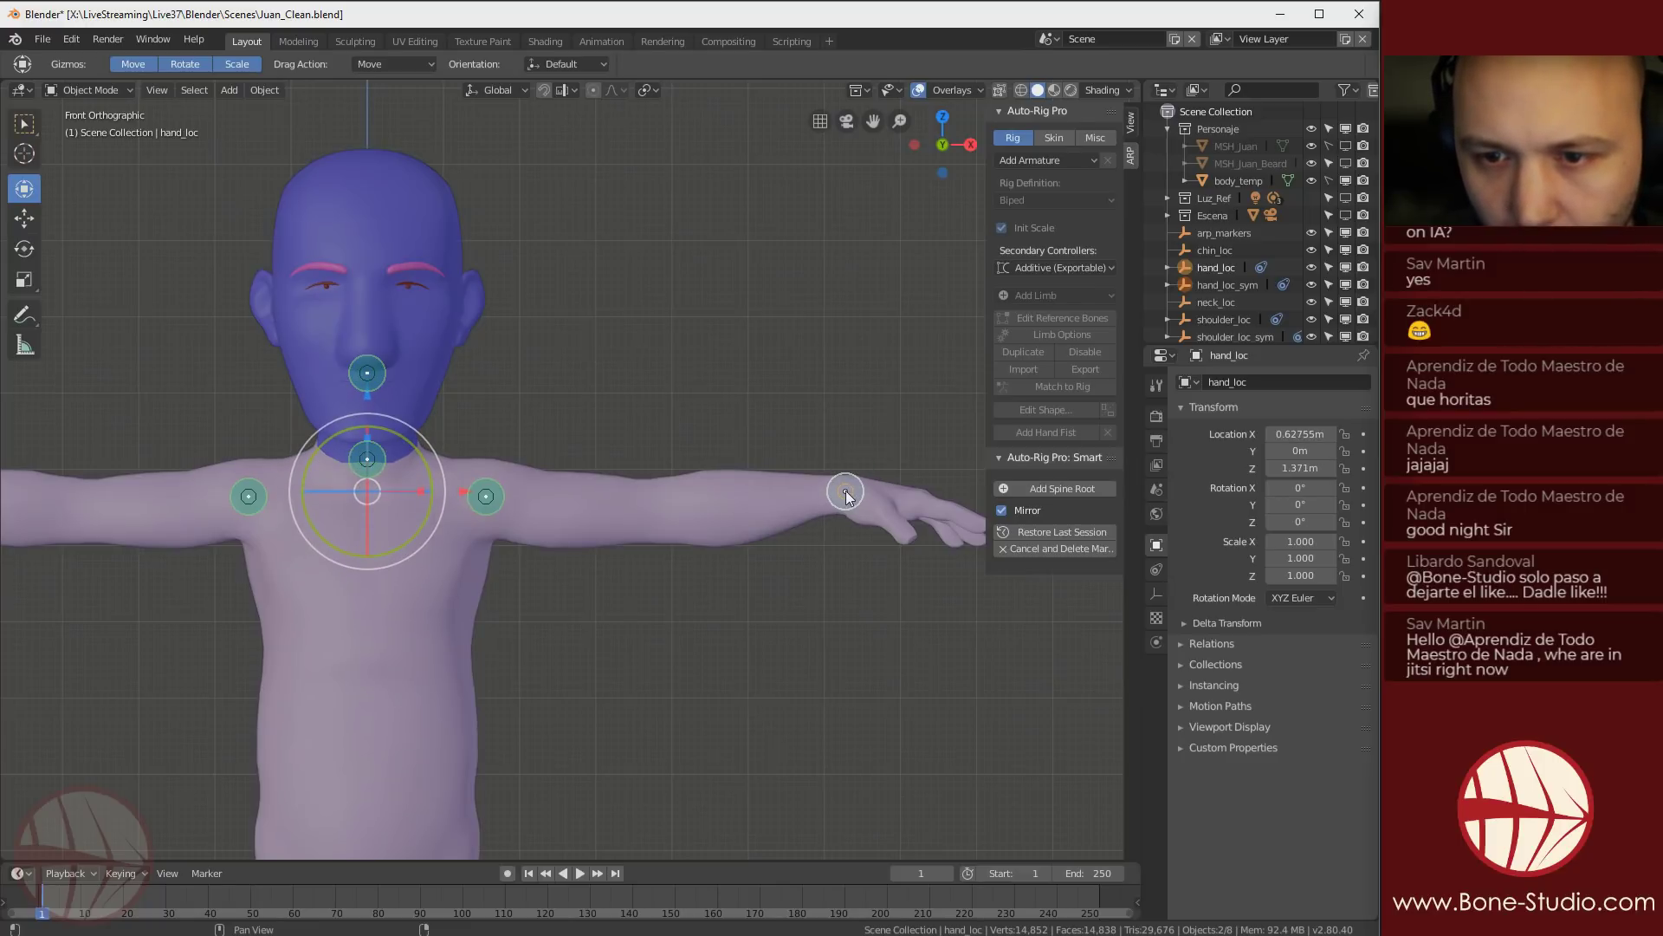
pyautogui.click(847, 492)
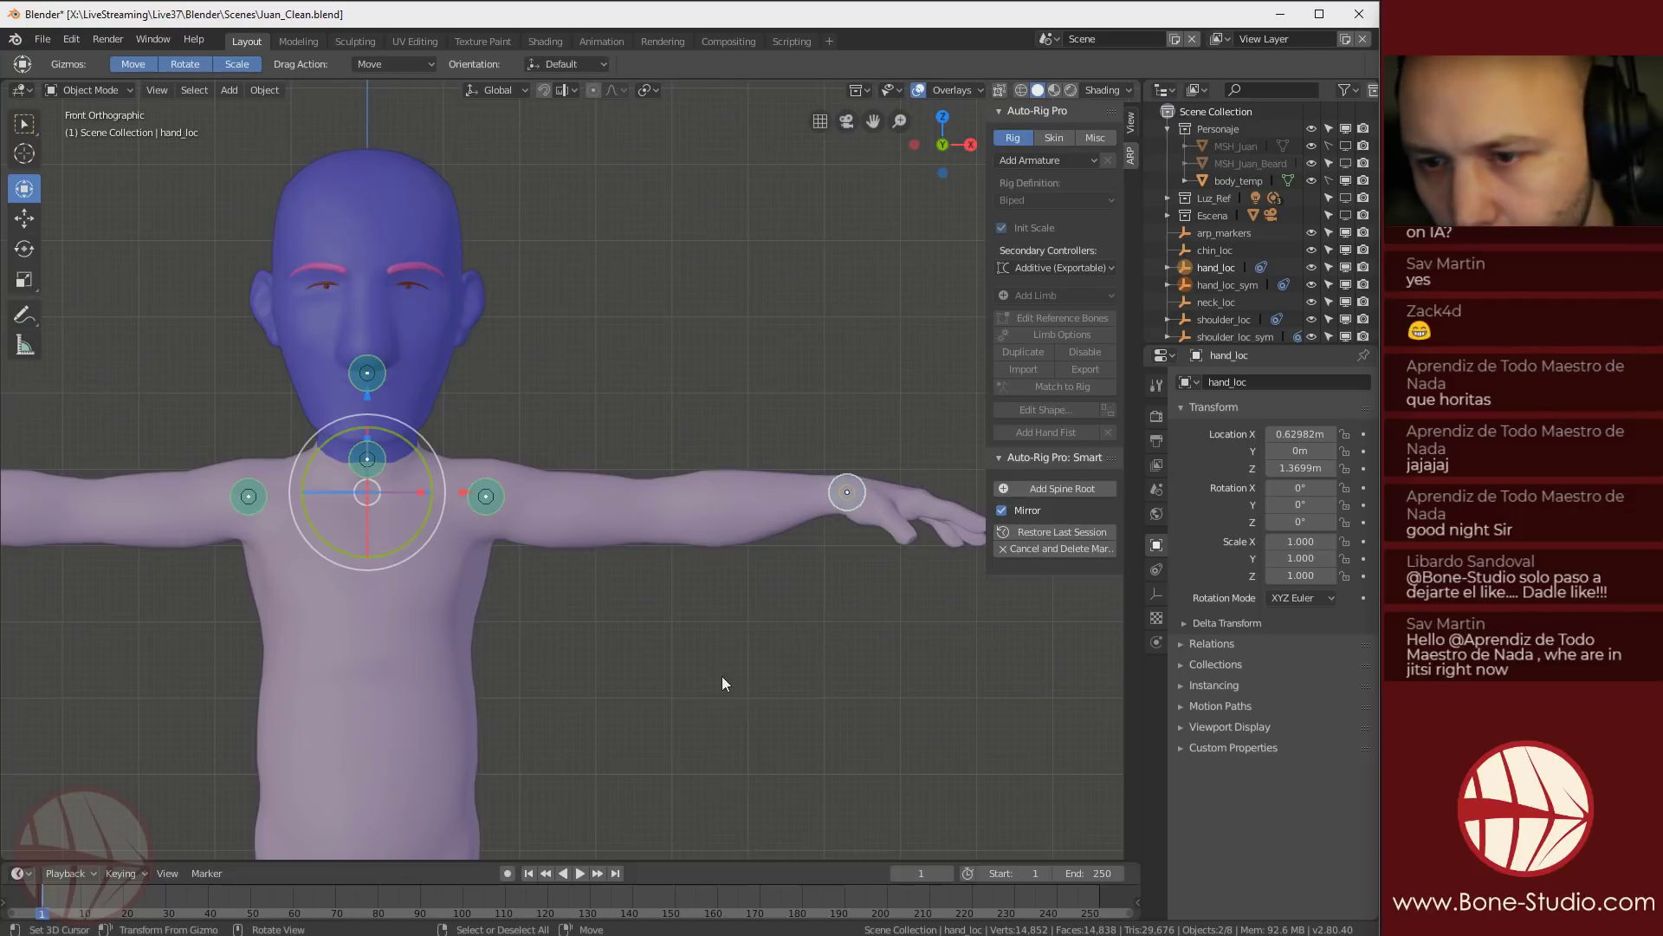
# Add the spine root marker at about 0.82 m height and mirrored ankle markers at about X 0.108 m, Z 0.121 m
pyautogui.scroll(-2, 658, 720)
pyautogui.keyDown('shift'); pyautogui.moveTo(658, 720); pyautogui.dragTo(792, 442, button='middle'); pyautogui.keyUp('shift')
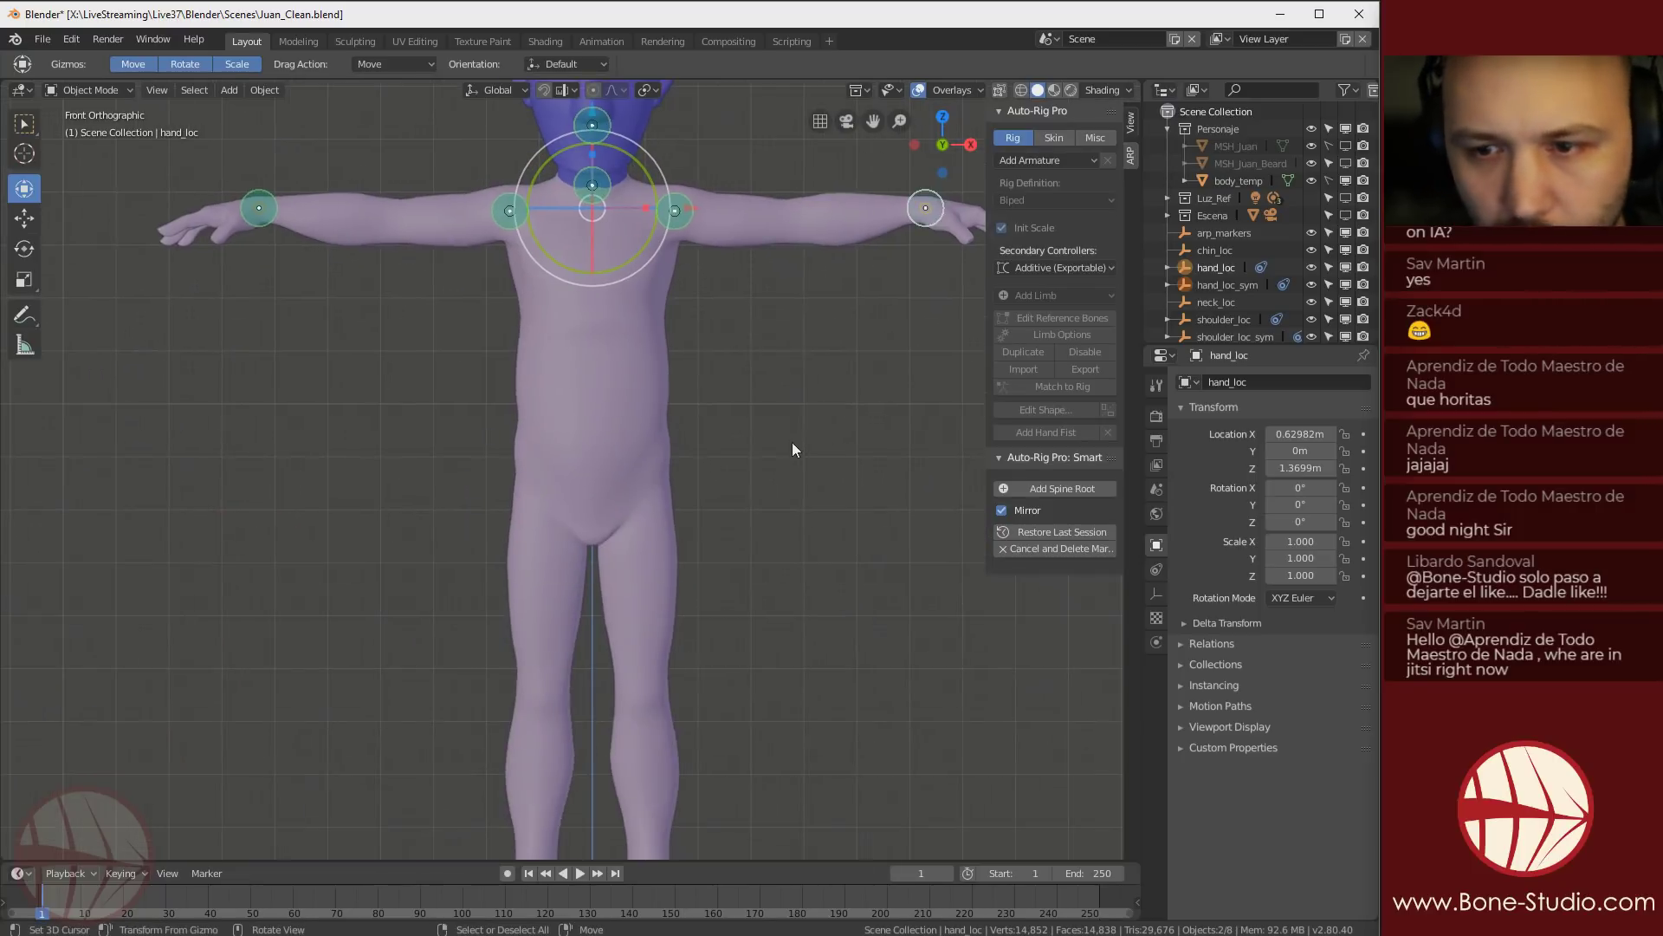
pyautogui.click(1073, 490)
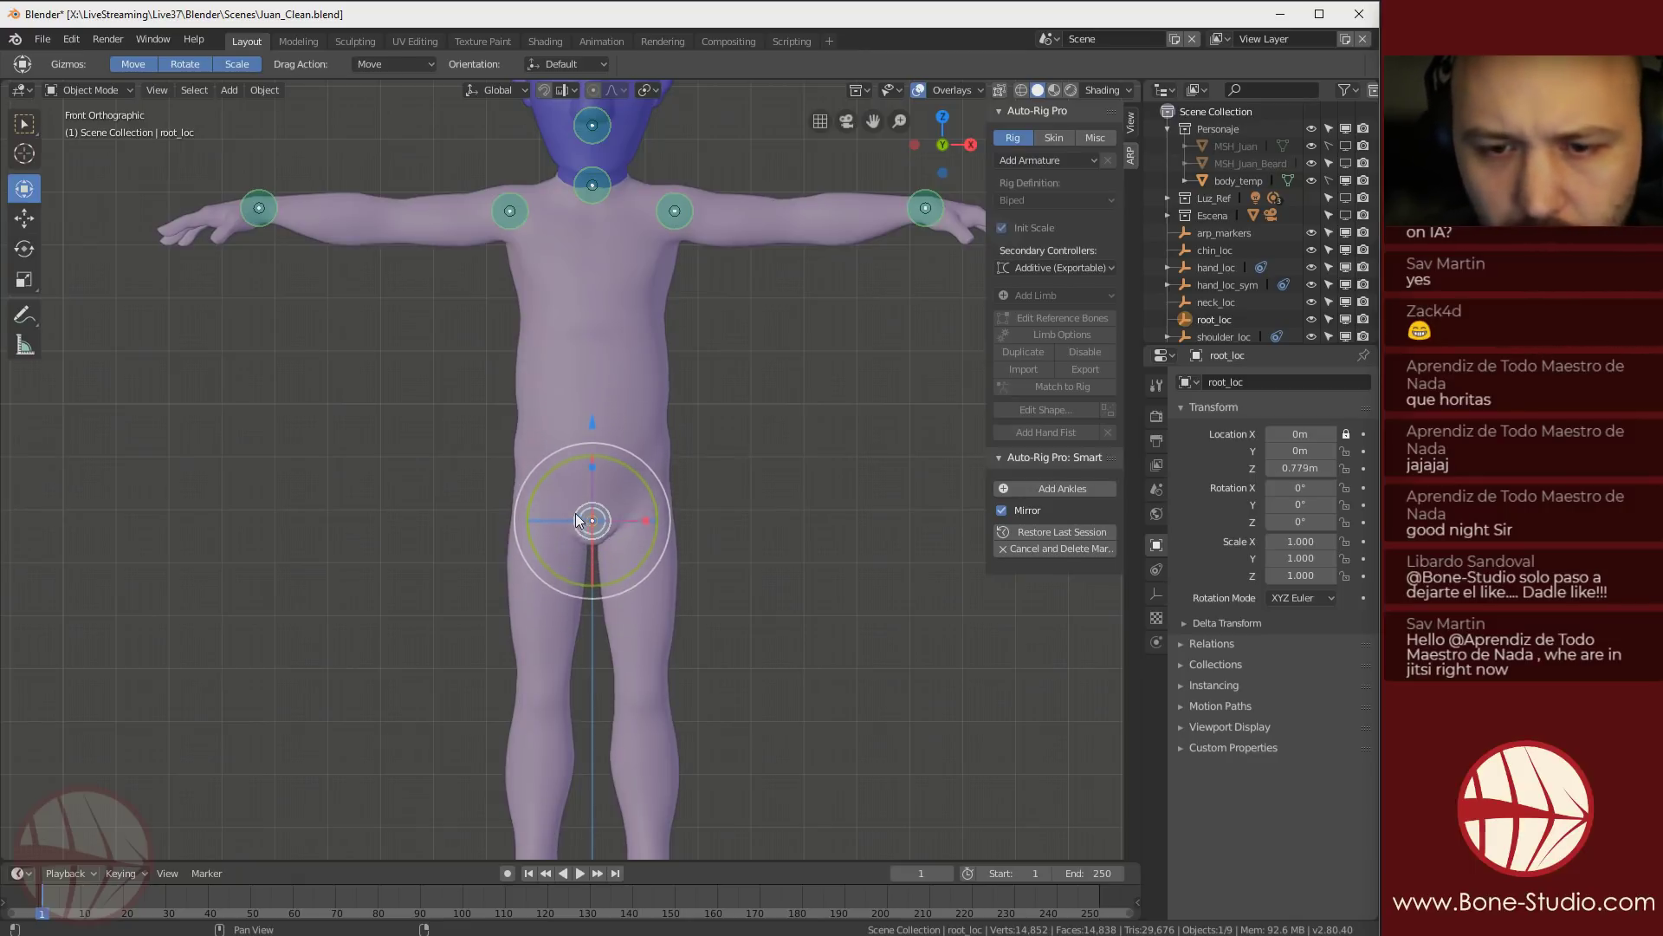
pyautogui.click(575, 501)
pyautogui.moveTo(737, 700)
pyautogui.keyDown('shift'); pyautogui.mouseDown(button='middle')
pyautogui.moveTo(752, 486)
pyautogui.moveTo(731, 320)
pyautogui.mouseUp(button='middle'); pyautogui.keyUp('shift')
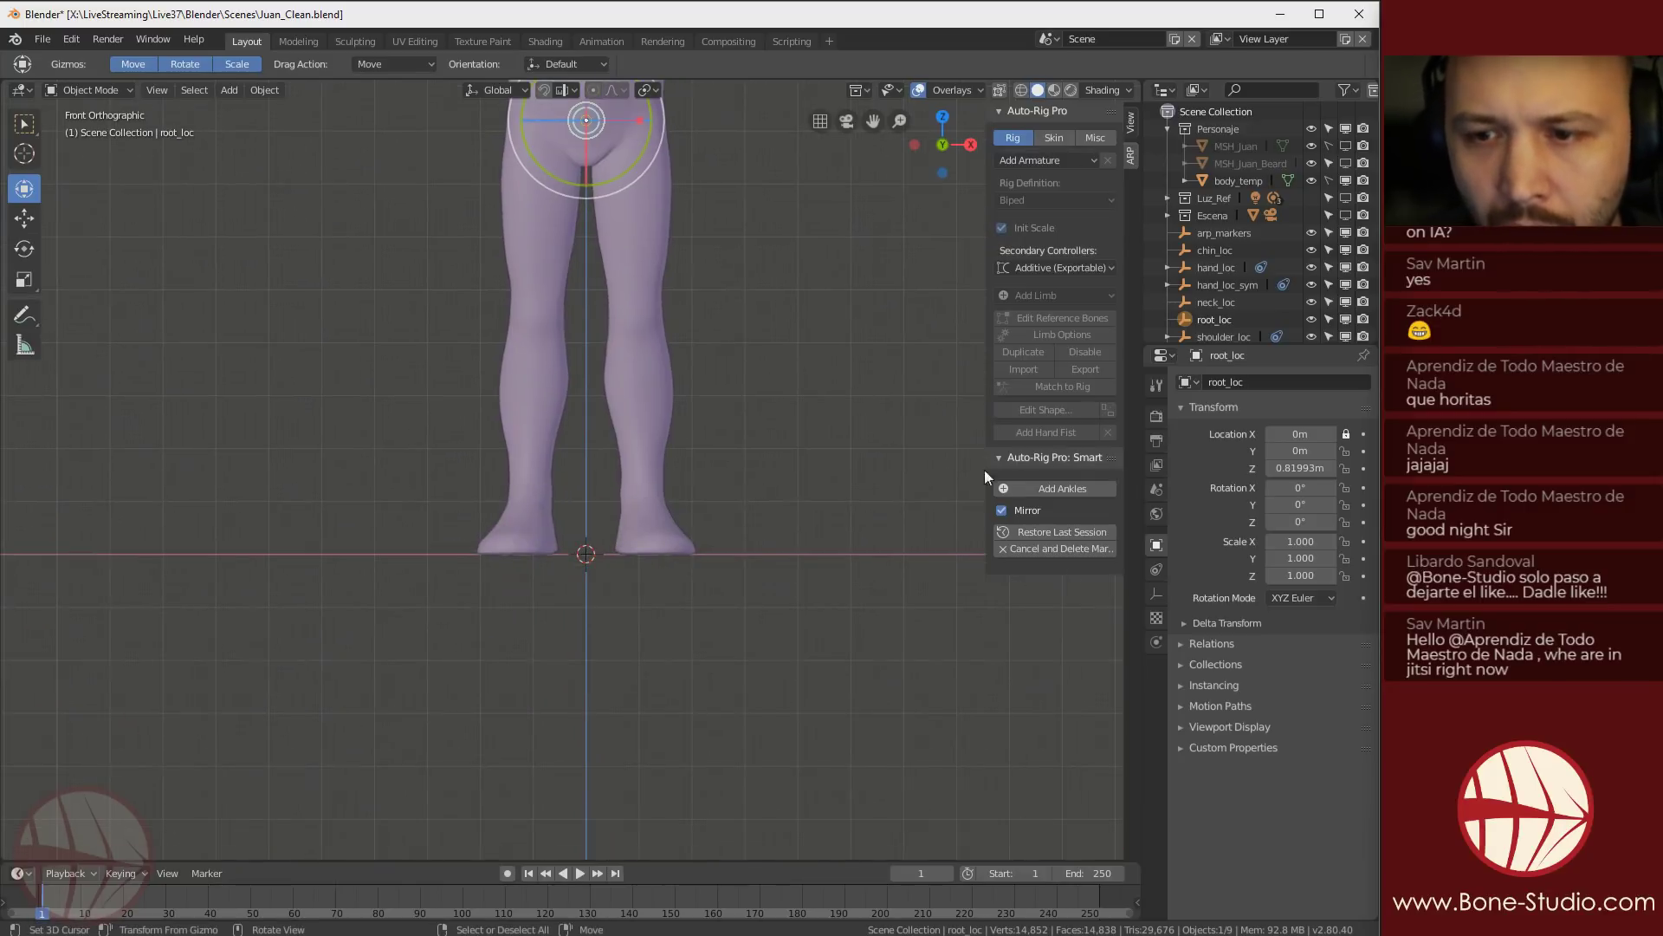
pyautogui.click(1071, 490)
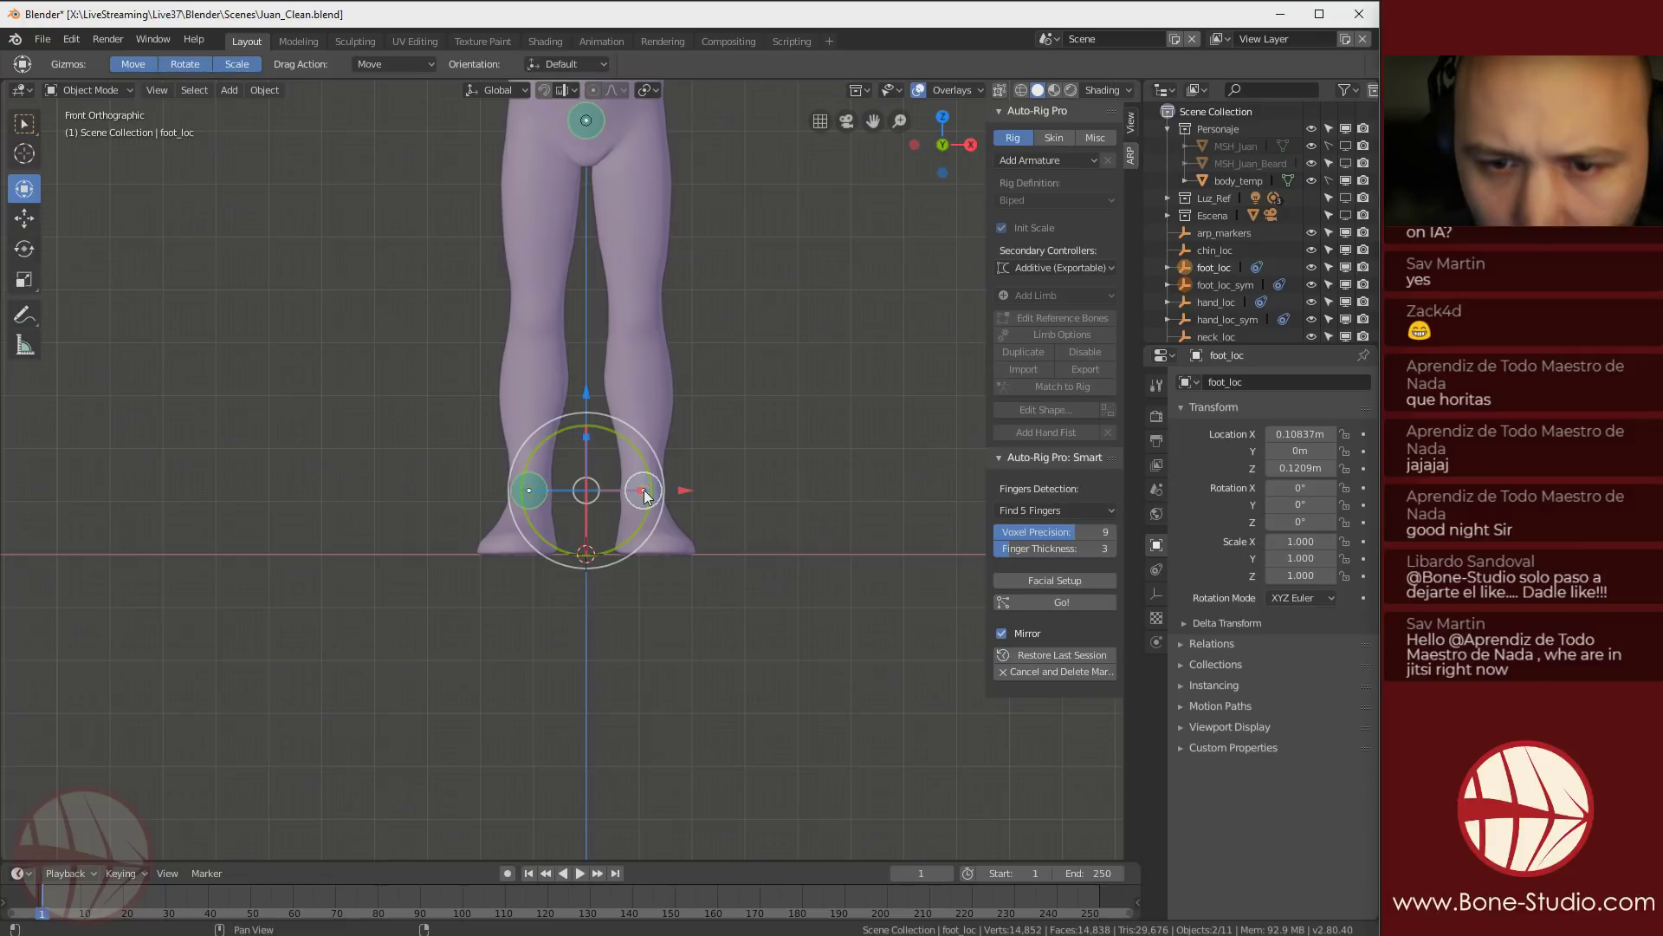
pyautogui.click(644, 494)
# Set Fingers Detection to Find 4 Fingers and generate the reference armature from the Smart markers
pyautogui.scroll(-5, 814, 486)
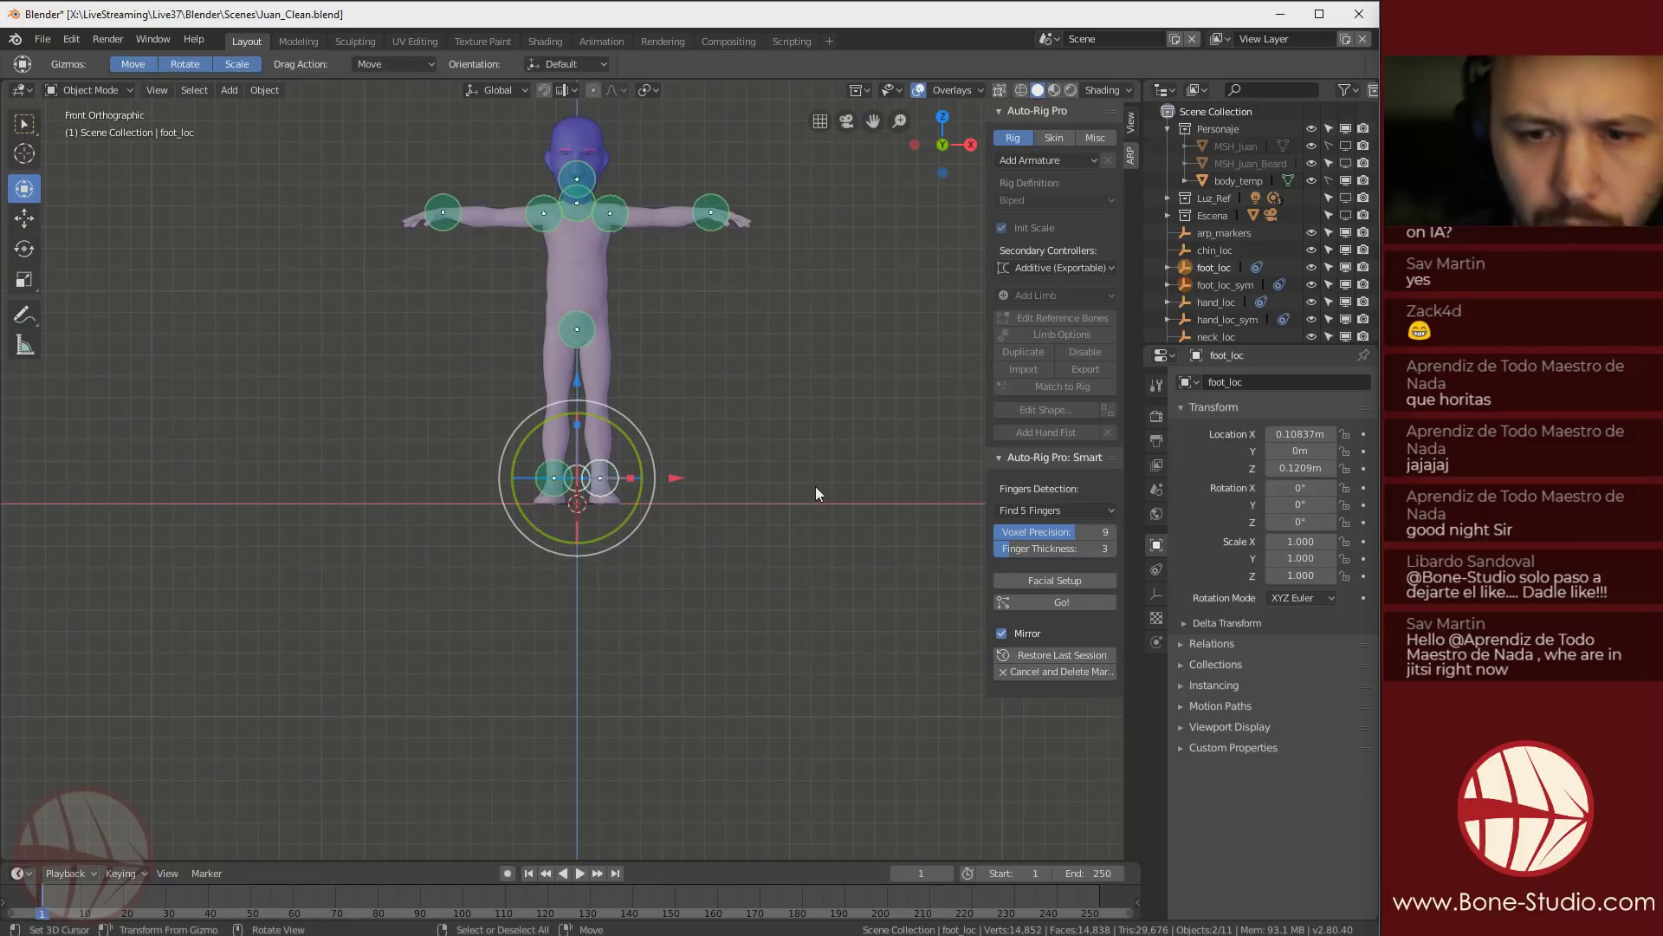
pyautogui.scroll(4, 814, 486)
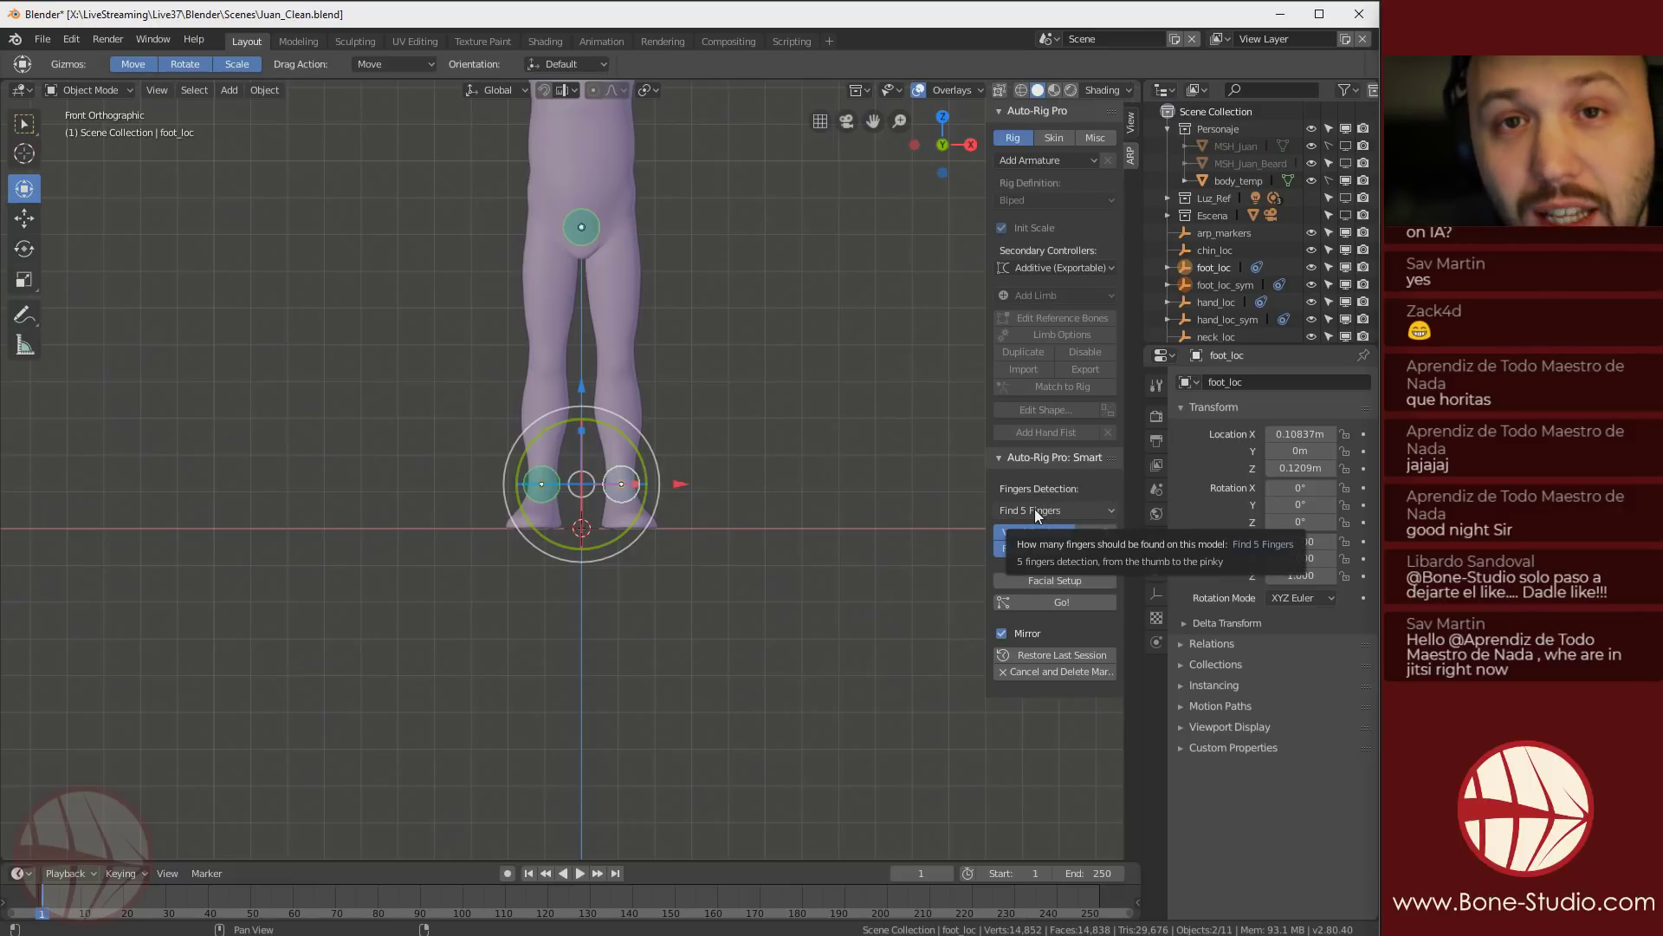
pyautogui.click(1074, 511)
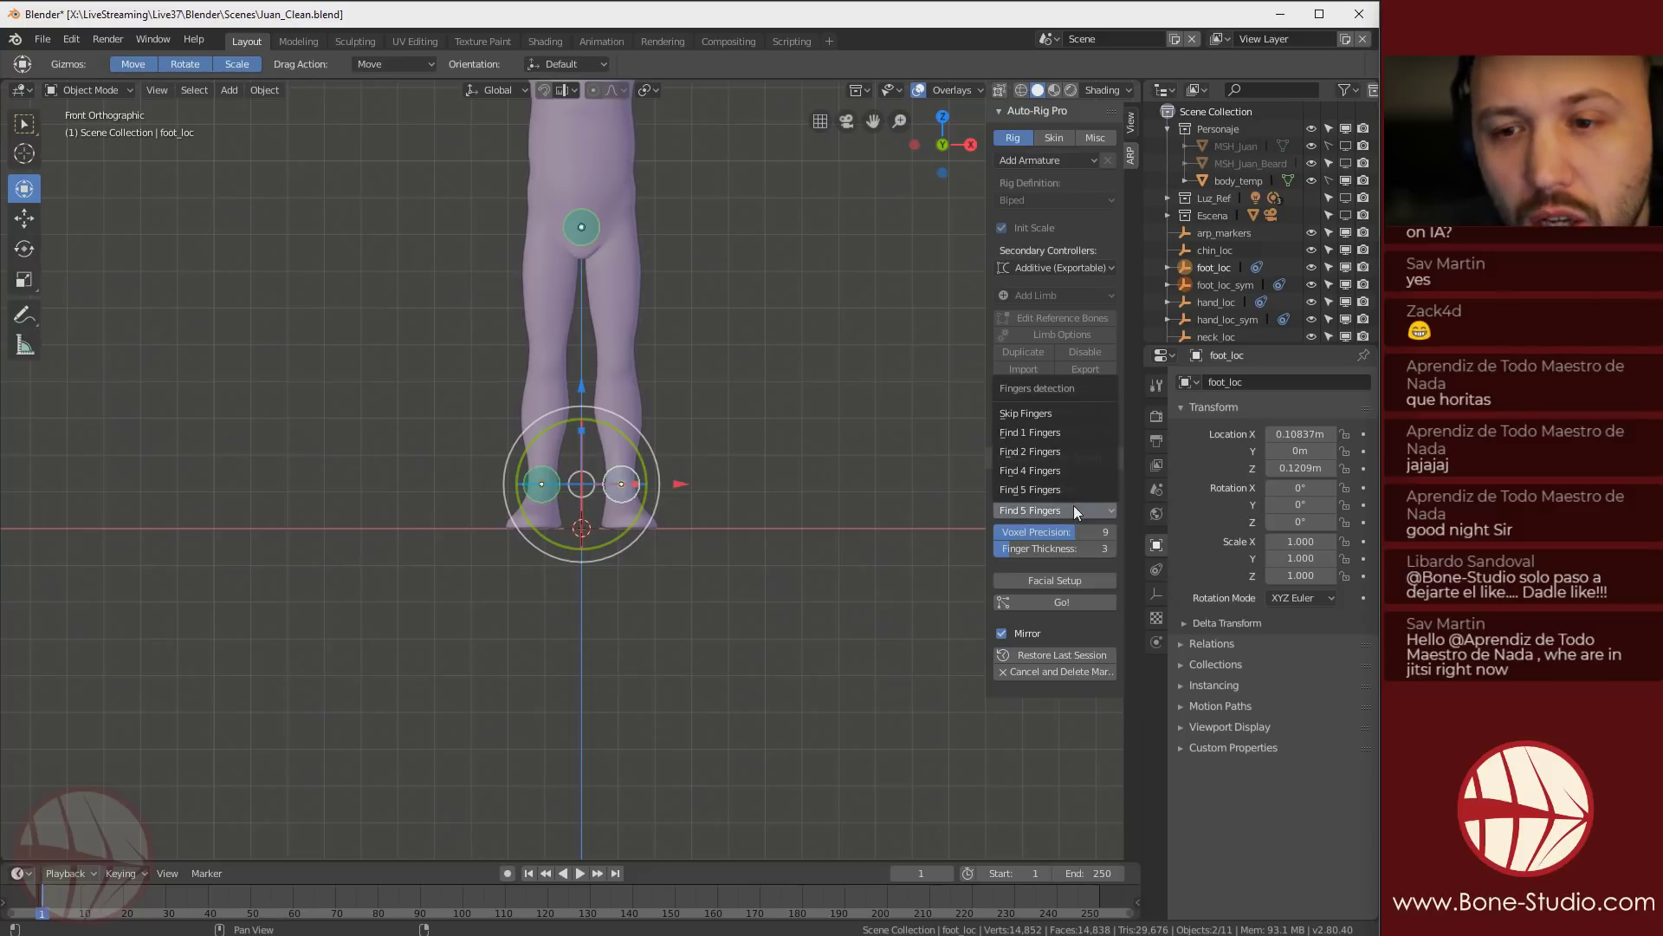
pyautogui.click(1044, 468)
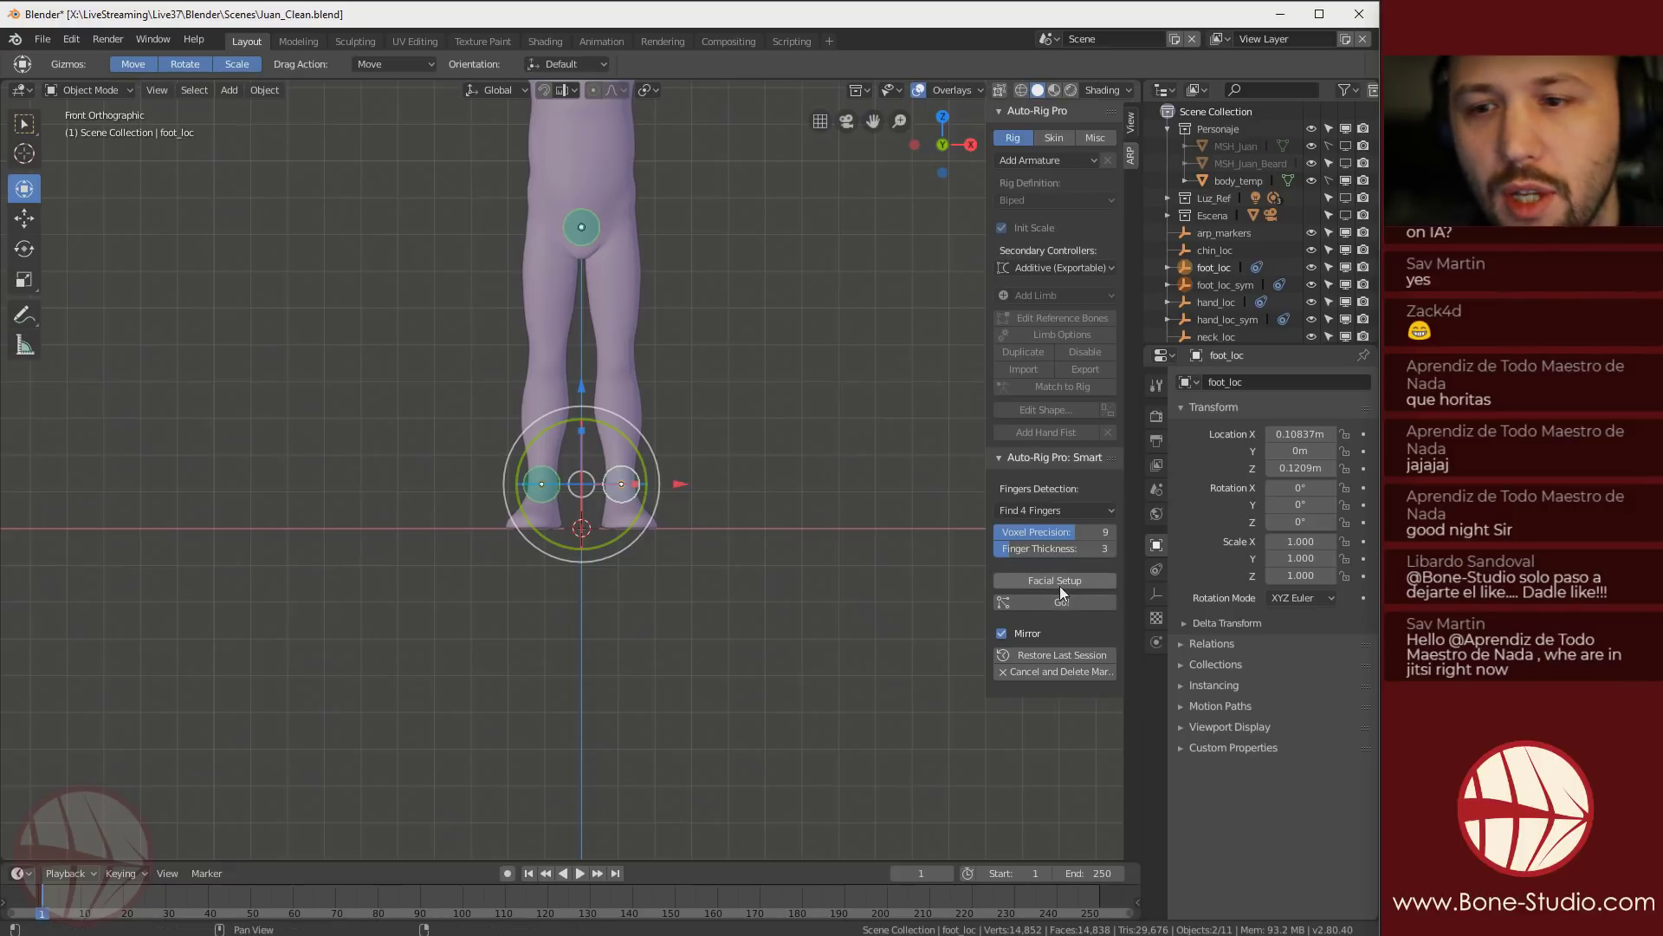
pyautogui.keyDown('shift'); pyautogui.moveTo(600, 229); pyautogui.dragTo(590, 508, button='middle'); pyautogui.keyUp('shift')
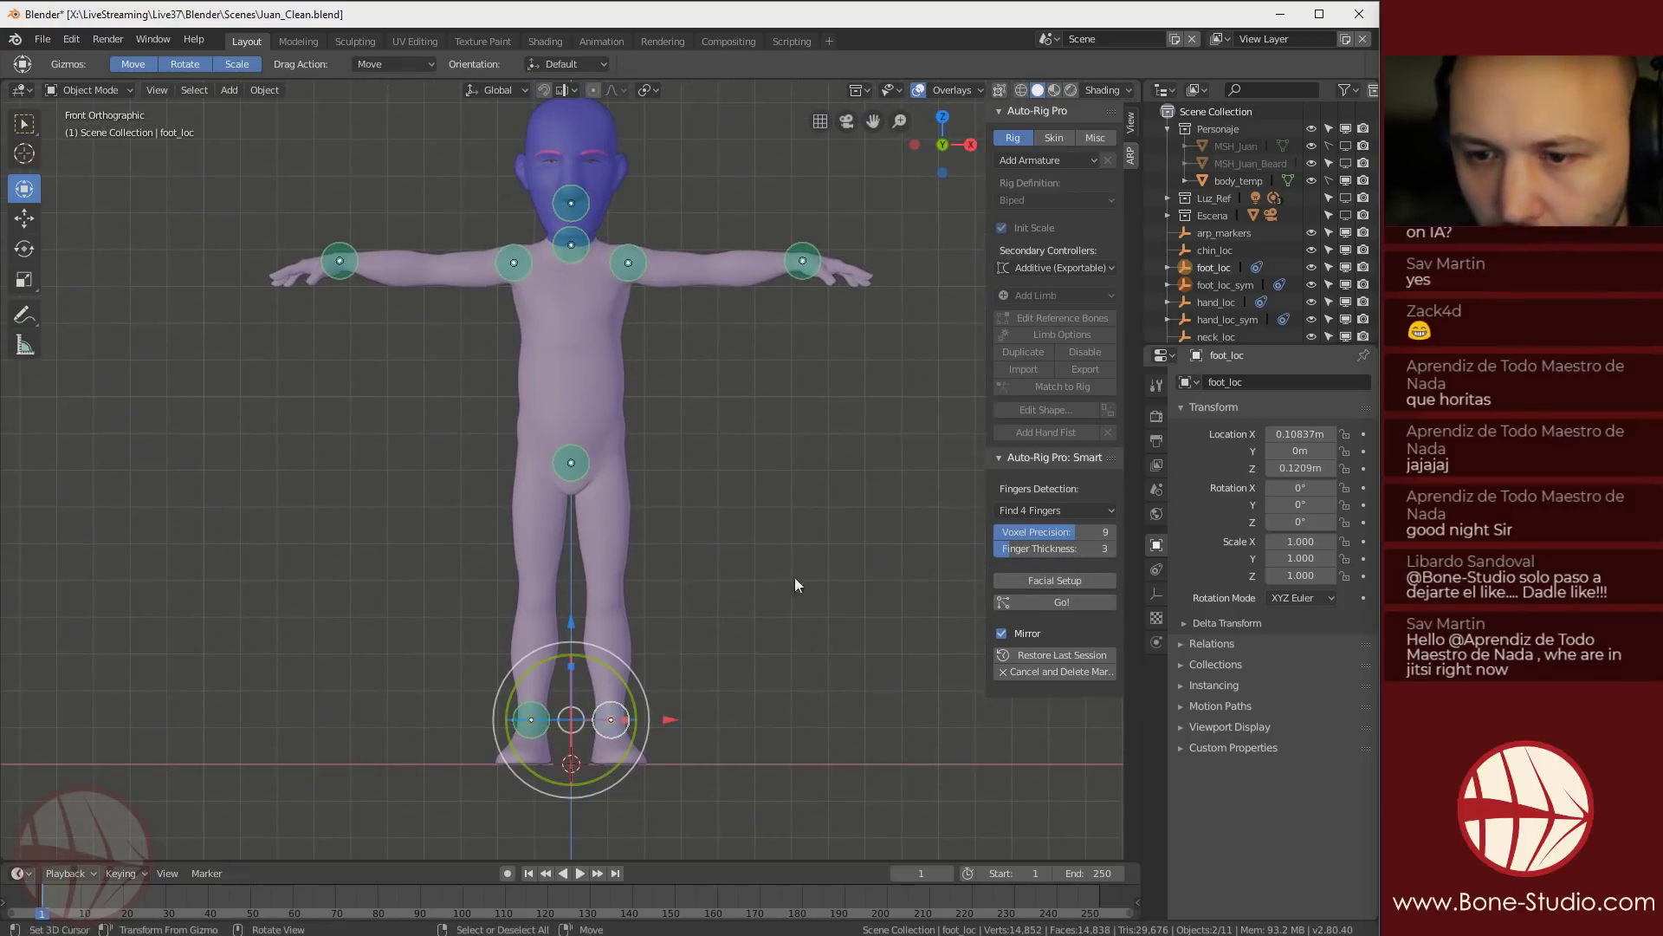
pyautogui.click(1059, 603)
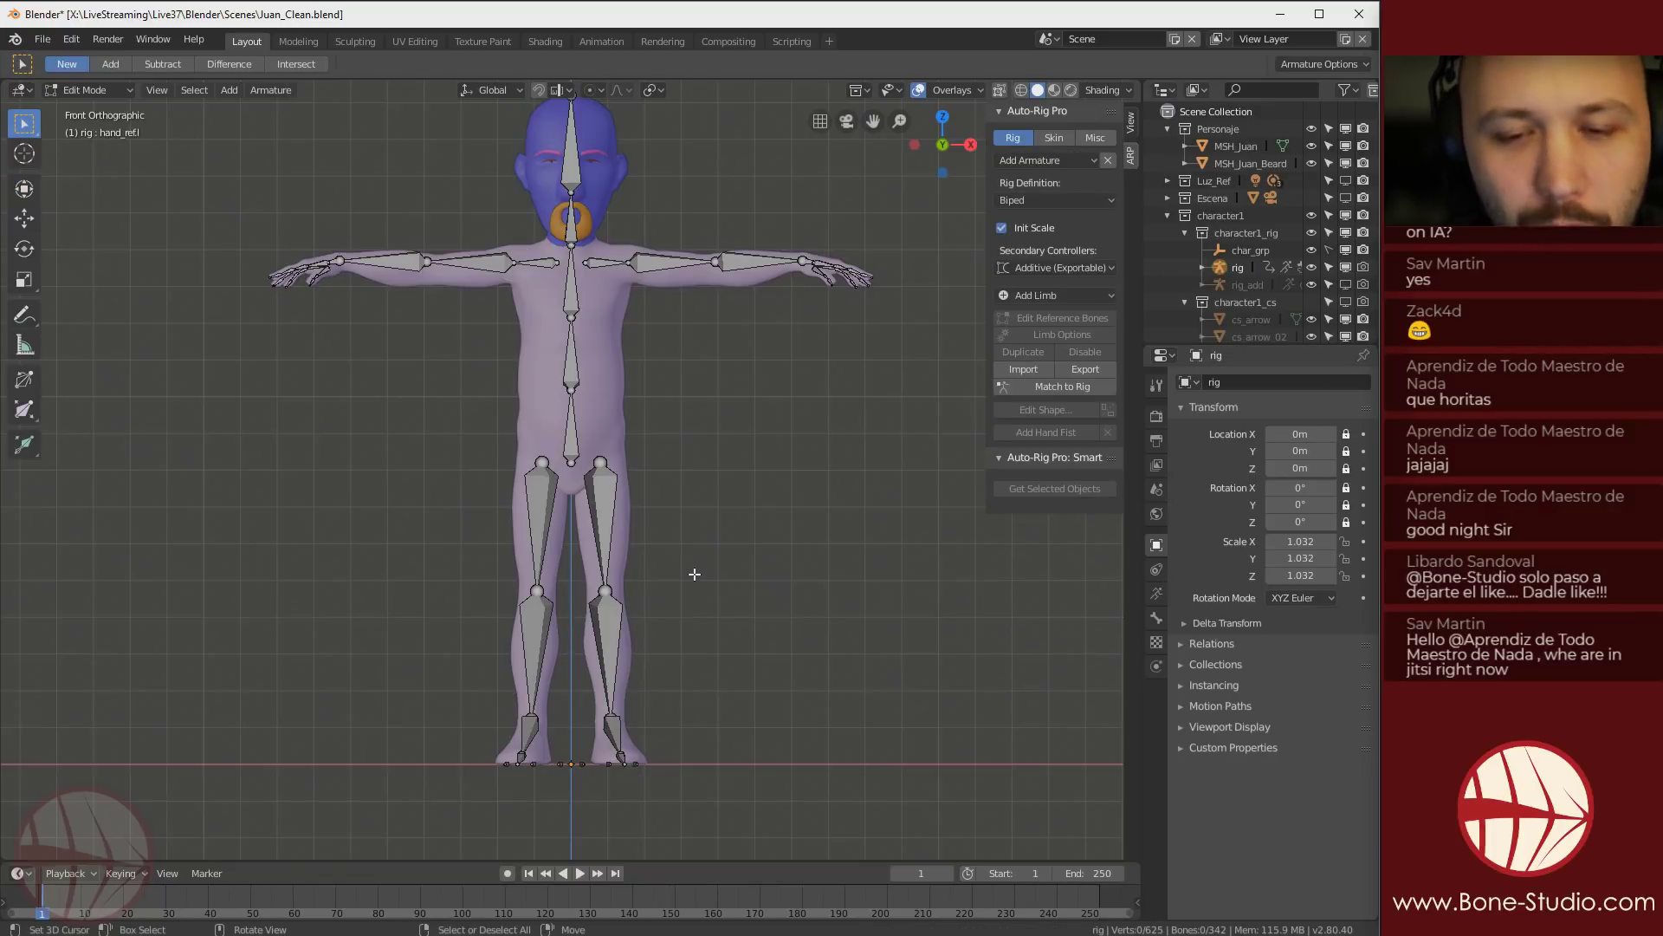
# Examine how the reference bones fit the mesh from the front and side, checking the spine, arm and hand
pyautogui.moveTo(663, 511); pyautogui.dragTo(465, 419, button='middle')
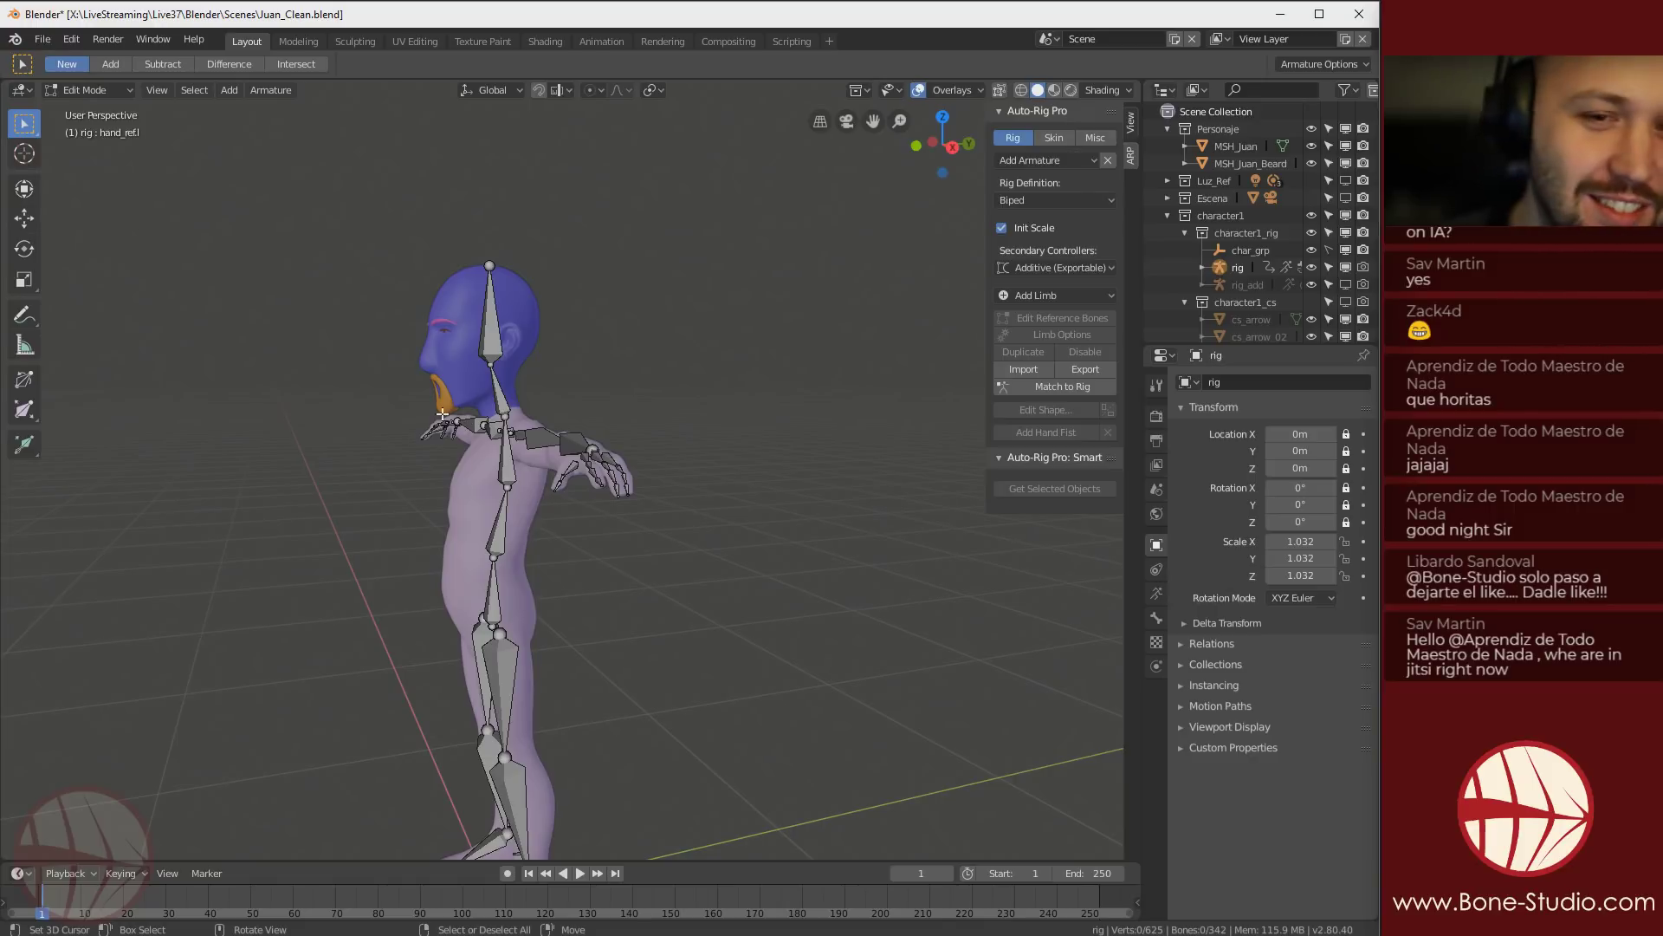
pyautogui.moveTo(427, 584); pyautogui.dragTo(622, 485, button='middle')
pyautogui.scroll(4, 464, 457)
pyautogui.moveTo(465, 456); pyautogui.dragTo(611, 624, button='middle')
pyautogui.scroll(-2, 626, 486)
pyautogui.moveTo(610, 623); pyautogui.dragTo(351, 419, button='middle')
pyautogui.press('KP_1')
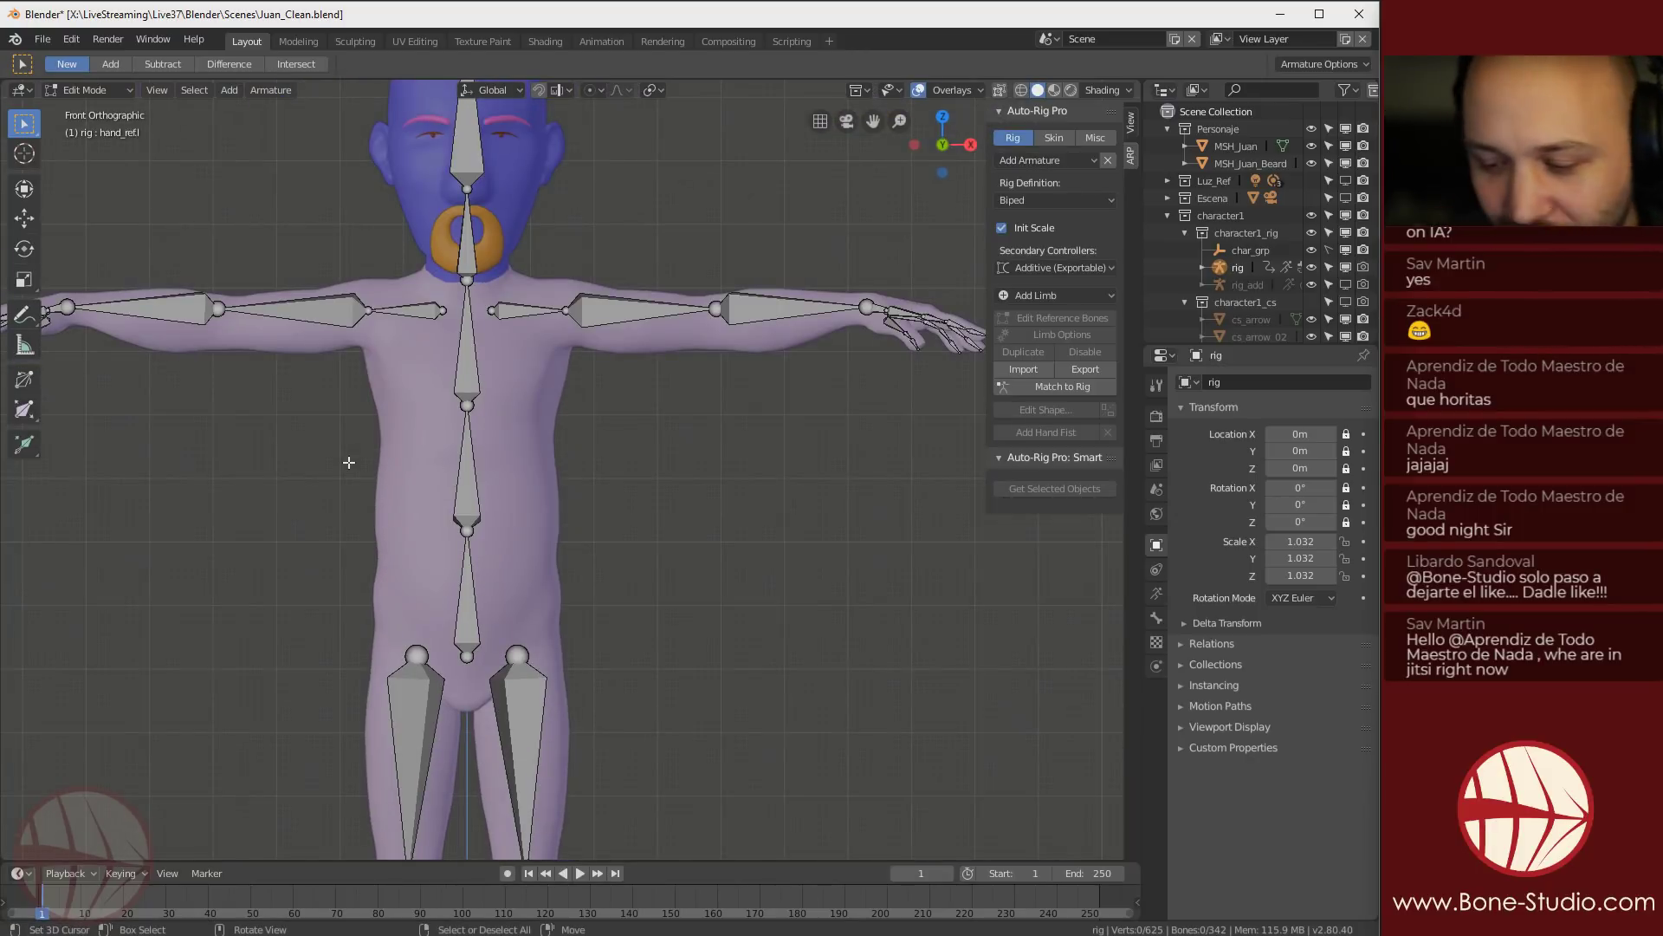
pyautogui.press('KP_3')
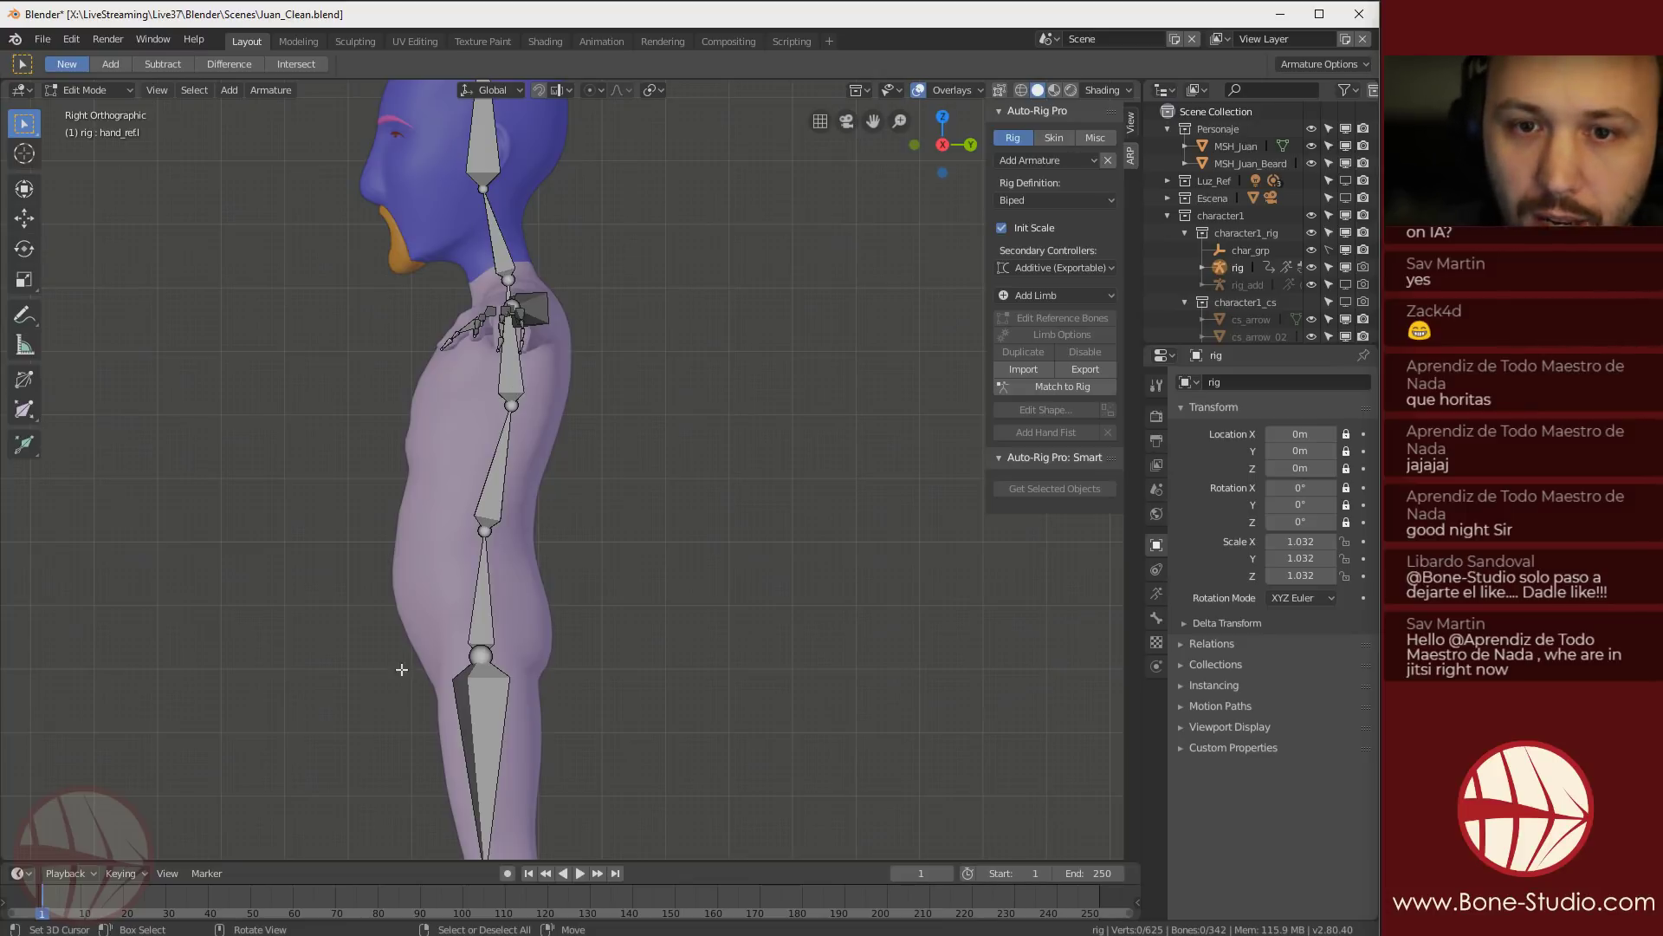
pyautogui.moveTo(445, 381); pyautogui.dragTo(594, 406, button='middle')
pyautogui.scroll(6, 594, 406)
pyautogui.moveTo(694, 580); pyautogui.dragTo(600, 269, button='middle')
pyautogui.scroll(-4, 599, 286)
pyautogui.moveTo(593, 364); pyautogui.dragTo(576, 537, button='middle')
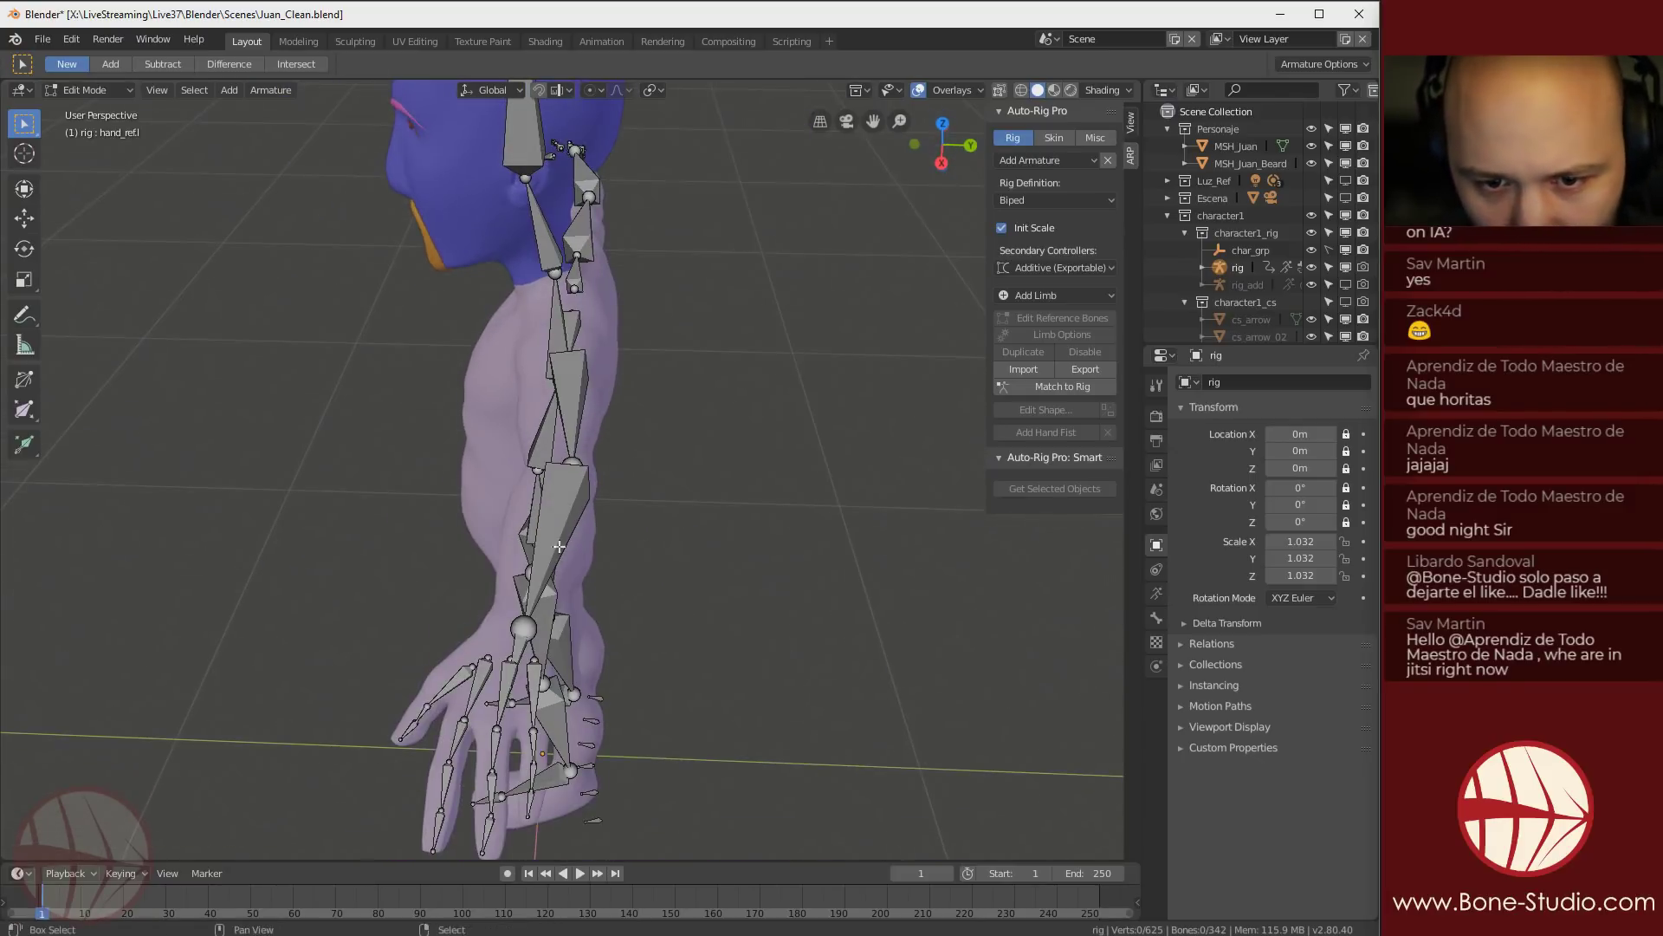
pyautogui.keyDown('shift'); pyautogui.moveTo(572, 598); pyautogui.dragTo(573, 362, button='middle'); pyautogui.keyUp('shift')
pyautogui.scroll(4, 555, 415)
pyautogui.moveTo(499, 421); pyautogui.dragTo(554, 424, button='middle')
# With the Move tool in Normal orientation, shift the middle3_ref tip joint sideways at the end of the middle finger
pyautogui.click(1157, 417)
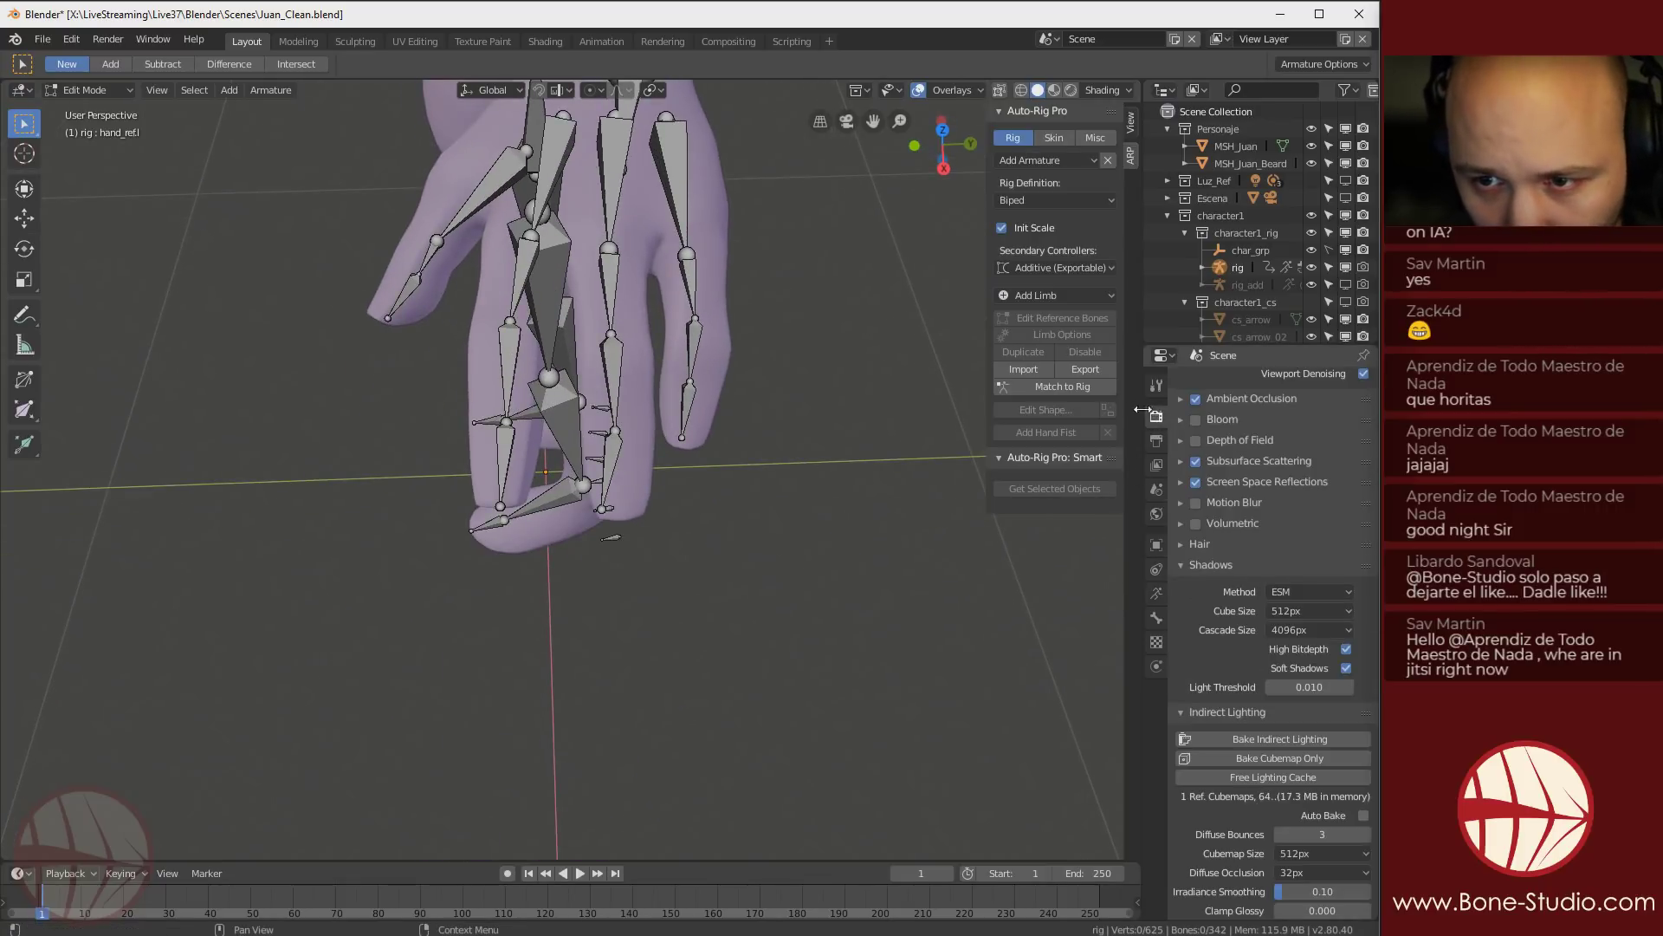
pyautogui.click(1156, 385)
pyautogui.keyDown('shift'); pyautogui.moveTo(605, 407); pyautogui.dragTo(533, 570, button='middle'); pyautogui.keyUp('shift')
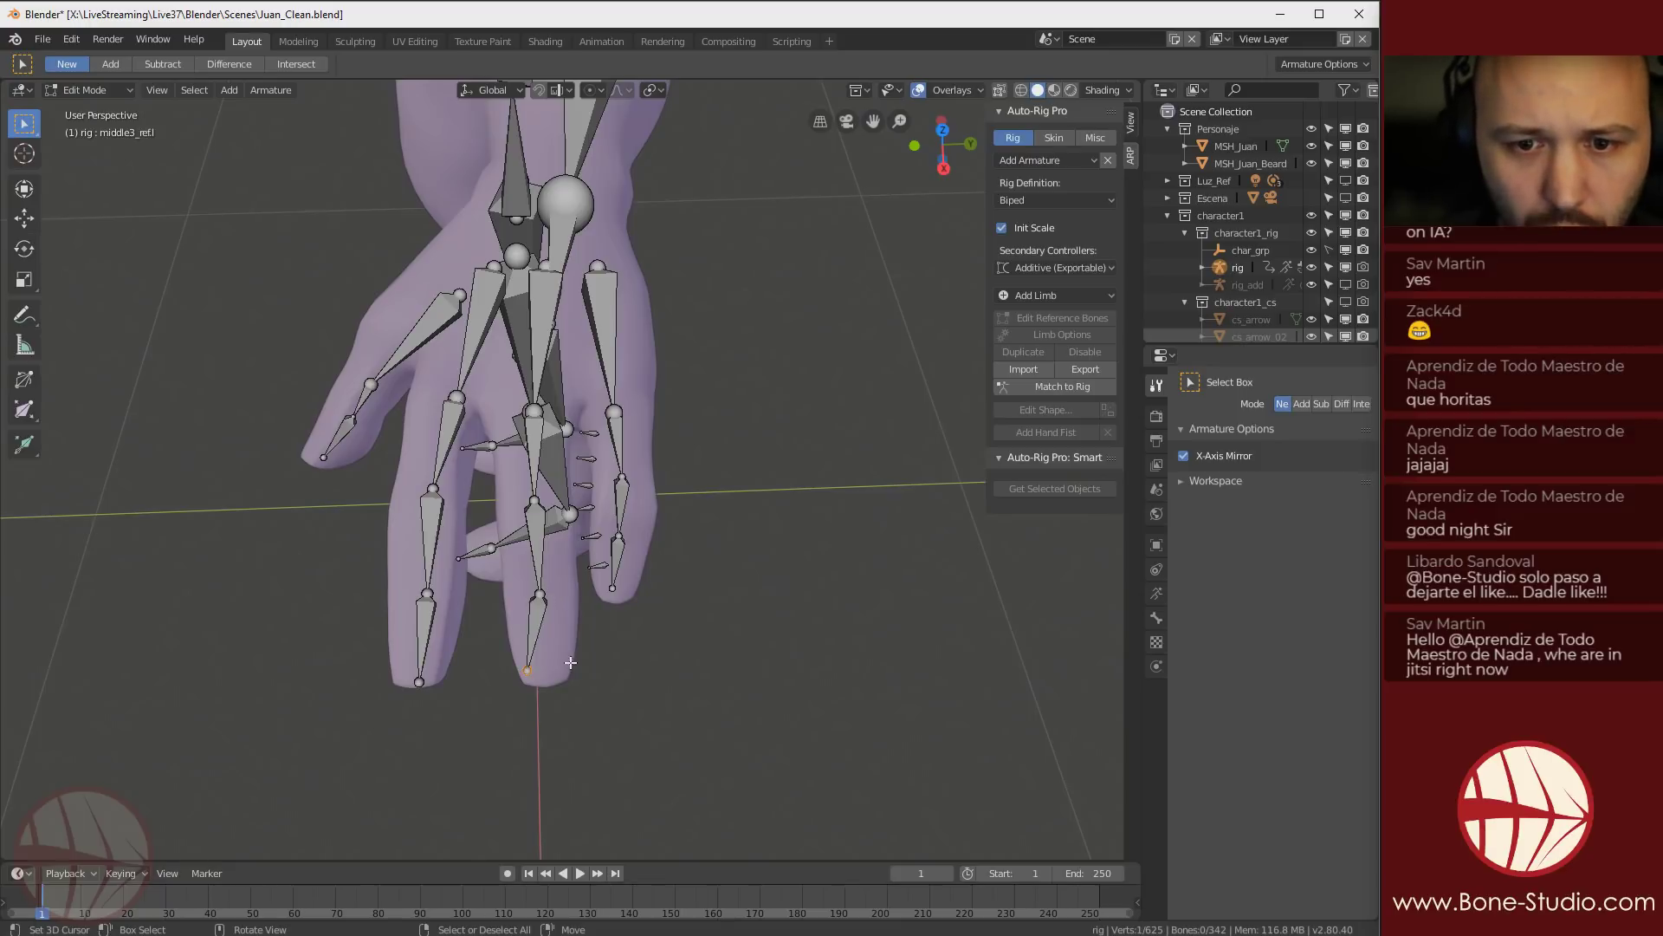
pyautogui.moveTo(560, 676); pyautogui.dragTo(532, 640, button='middle')
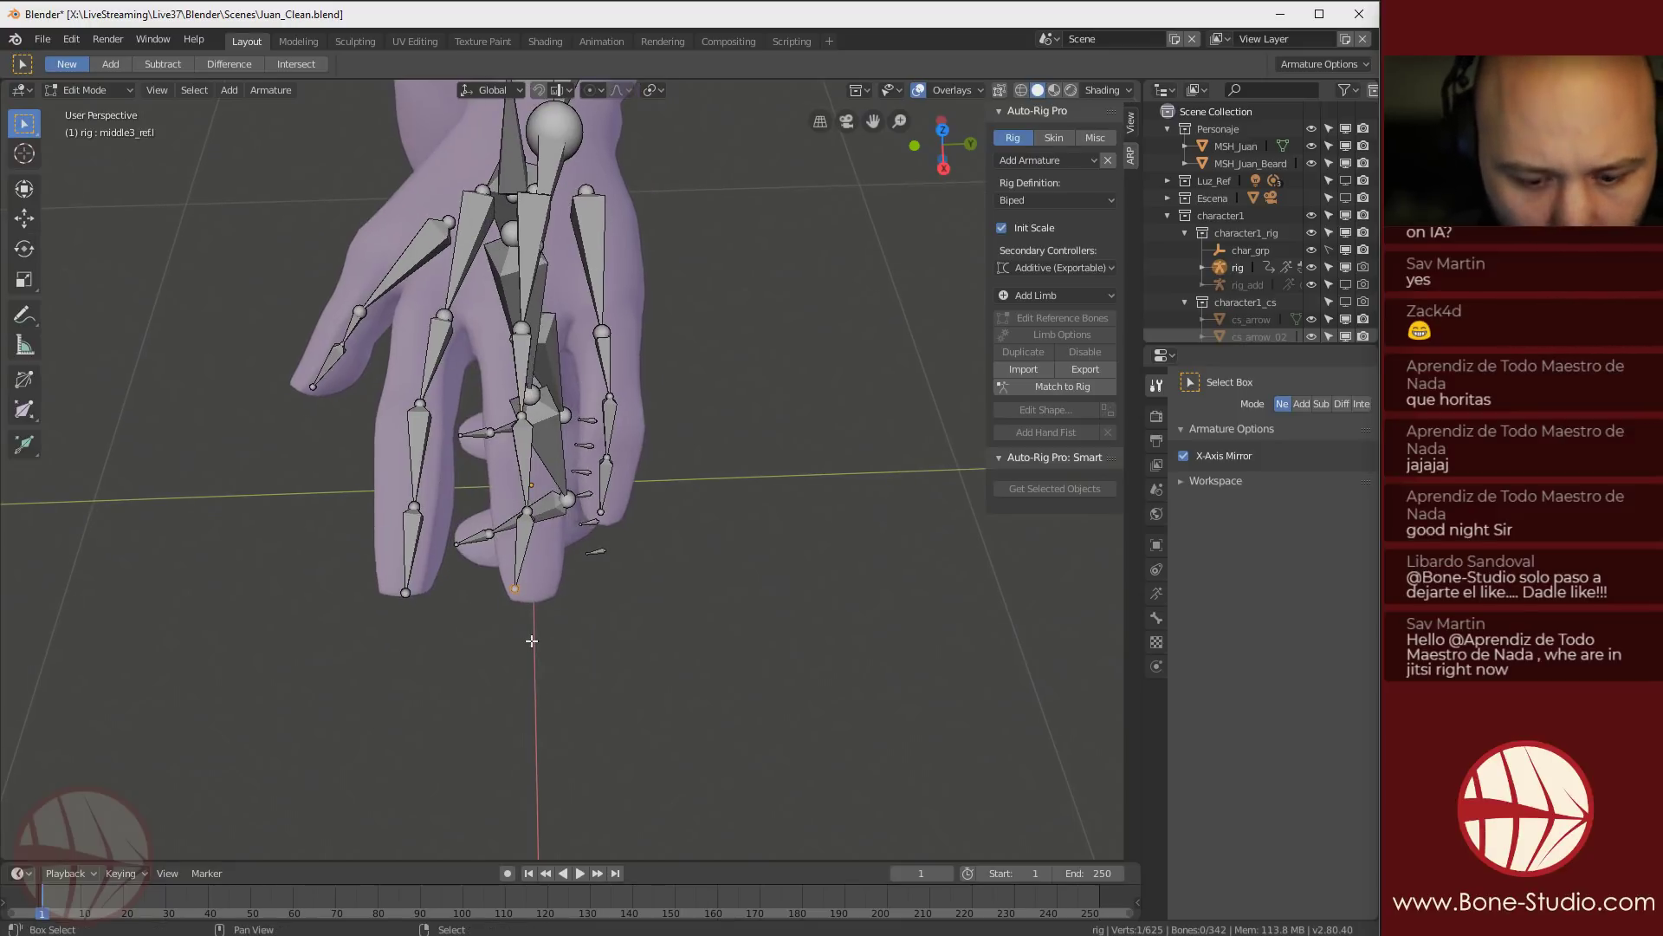
pyautogui.click(24, 217)
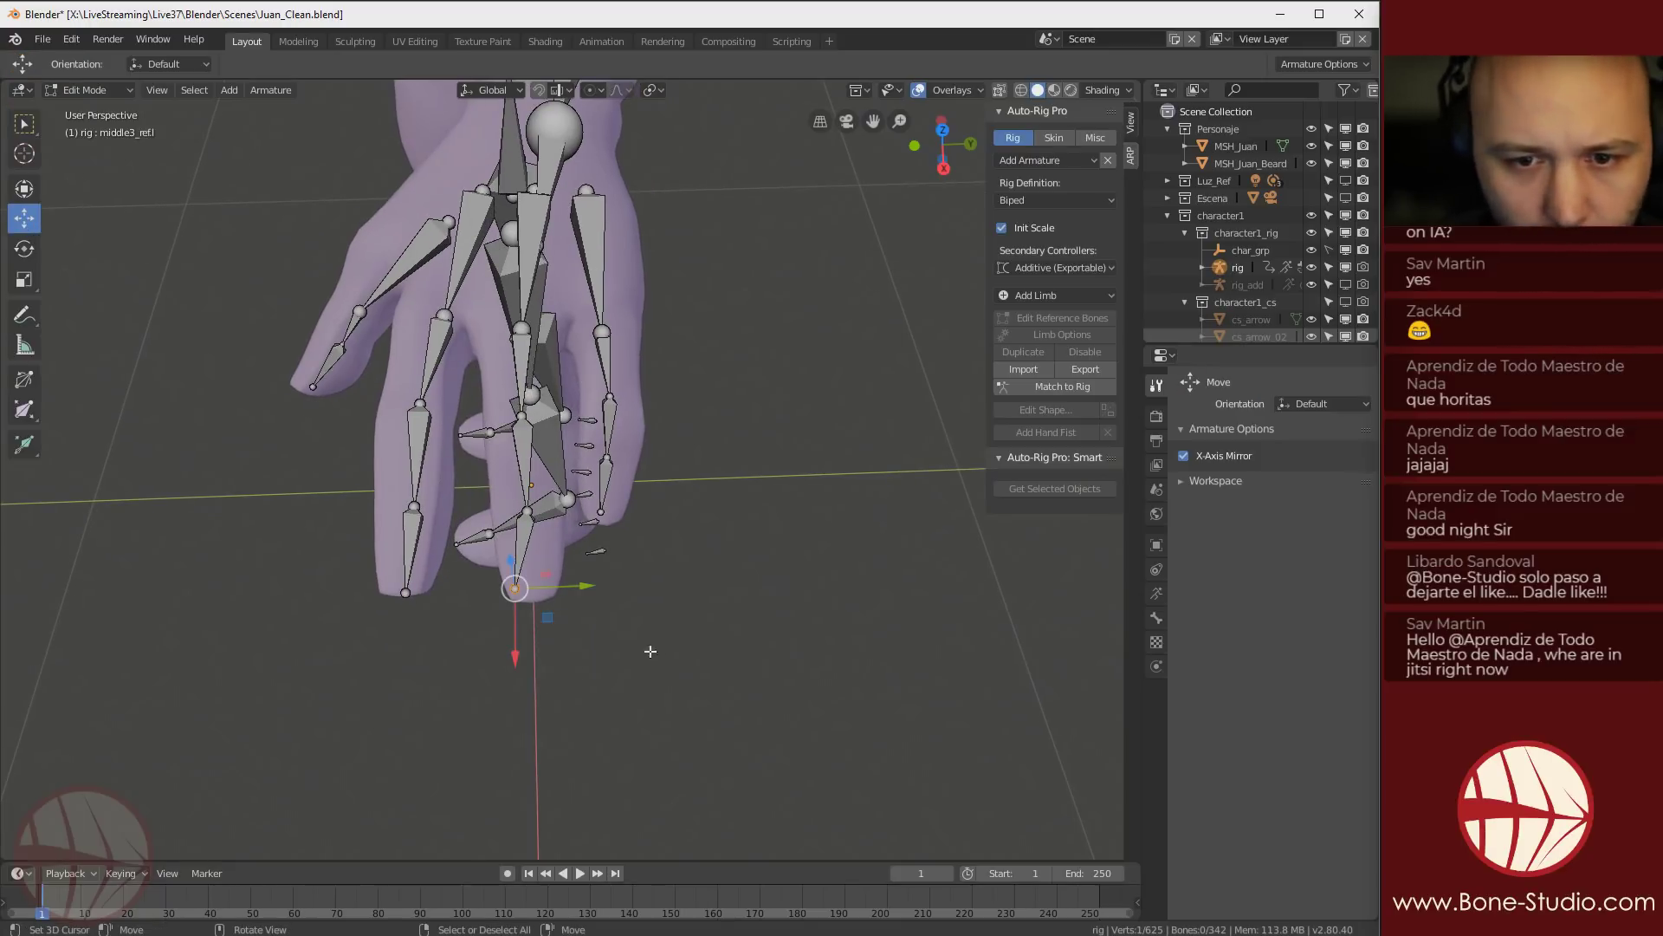
pyautogui.scroll(4, 542, 612)
pyautogui.moveTo(550, 599); pyautogui.dragTo(516, 664, button='middle')
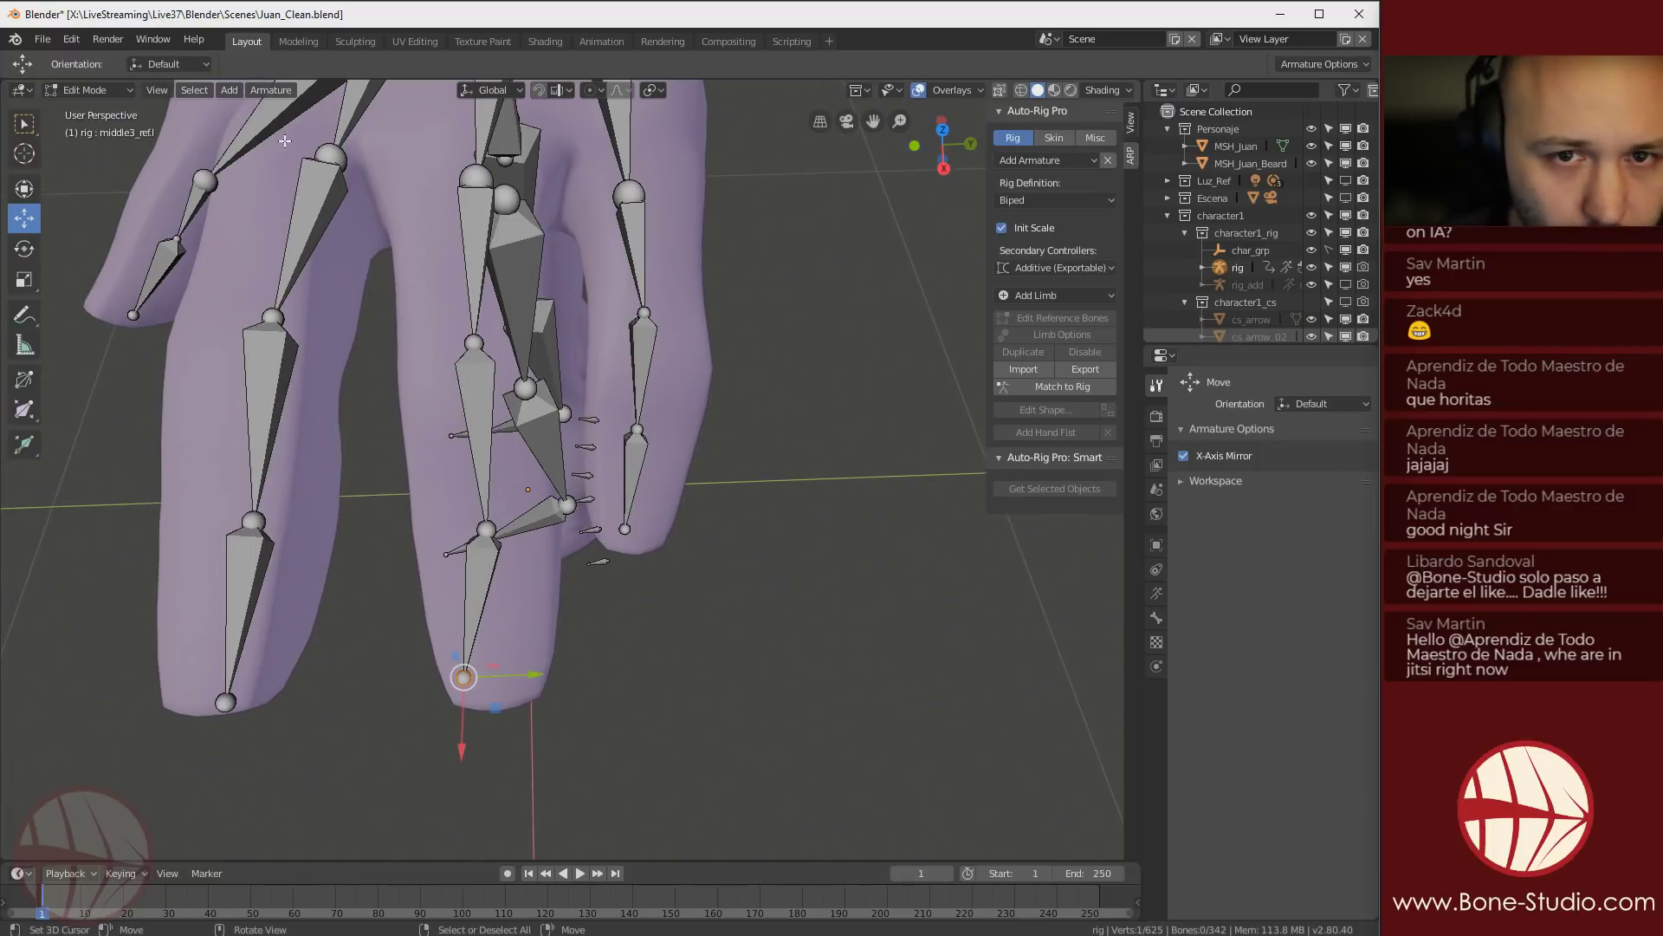
pyautogui.click(498, 90)
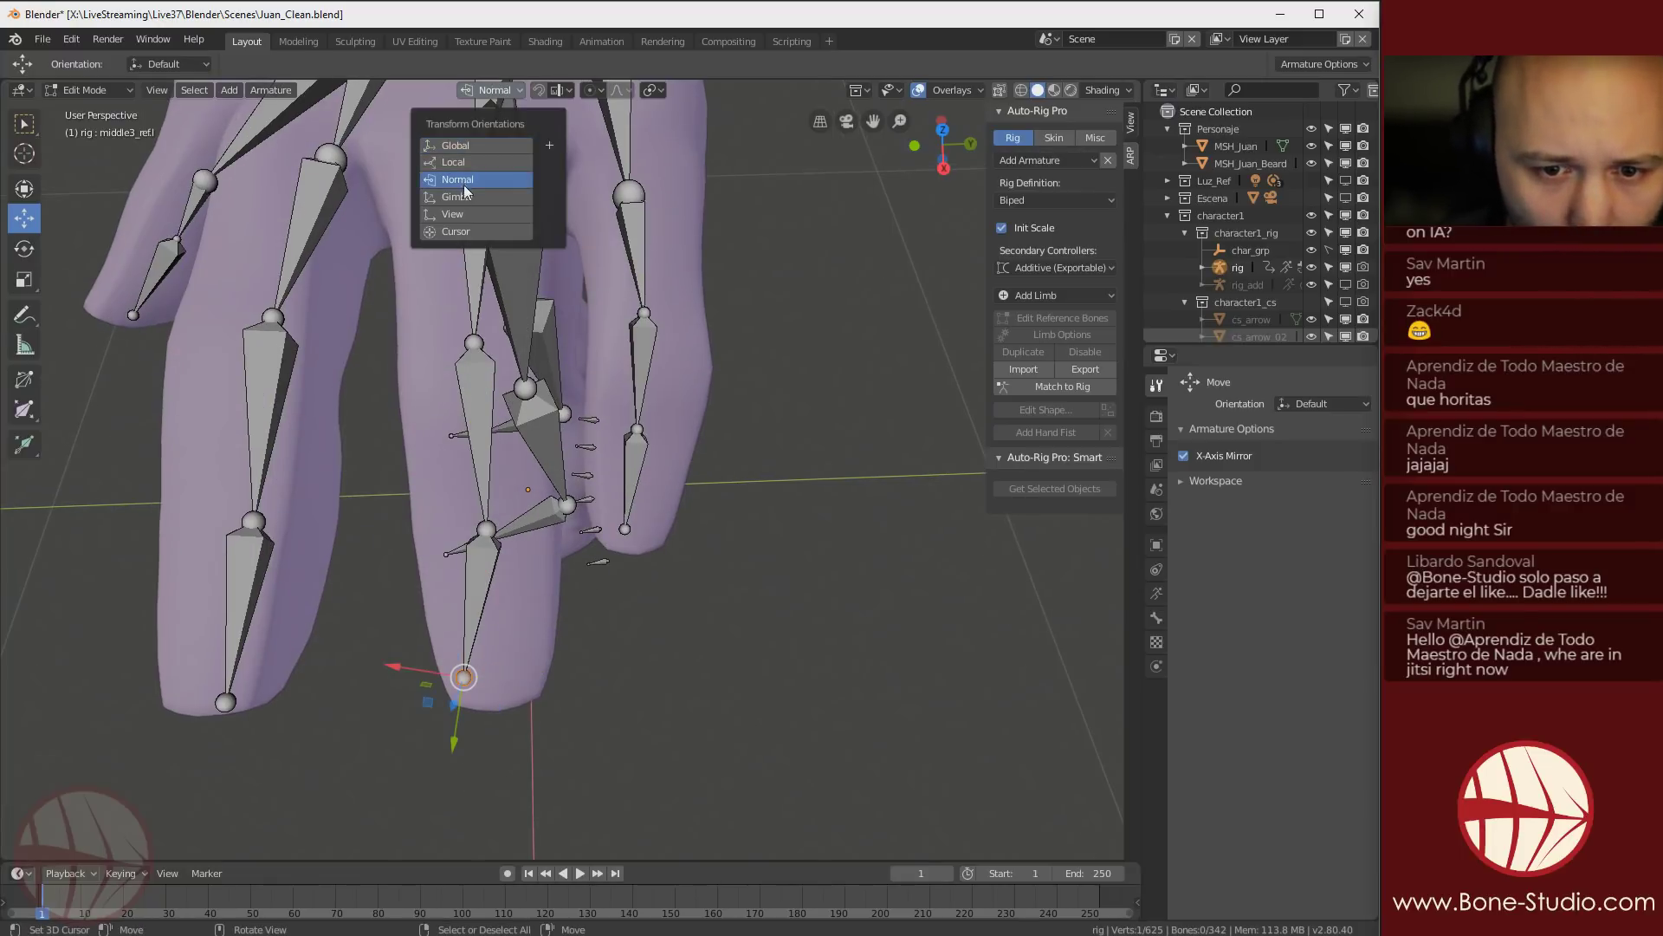
pyautogui.click(460, 179)
pyautogui.moveTo(390, 664); pyautogui.dragTo(425, 668)
# Move the index1_ref end joint and the index finger's base joint along the finger toward the fingertip
pyautogui.moveTo(552, 666); pyautogui.dragTo(532, 512, button='middle')
pyautogui.scroll(-5, 523, 605)
pyautogui.scroll(-2, 550, 389)
pyautogui.keyDown('shift'); pyautogui.moveTo(563, 275); pyautogui.dragTo(604, 474, button='middle'); pyautogui.keyUp('shift')
pyautogui.scroll(2, 604, 475)
pyautogui.moveTo(630, 530)
pyautogui.mouseDown(button='middle')
pyautogui.moveTo(620, 480)
pyautogui.moveTo(615, 555)
pyautogui.mouseUp(button='middle')
pyautogui.keyDown('shift'); pyautogui.moveTo(617, 555); pyautogui.dragTo(723, 433, button='middle'); pyautogui.keyUp('shift')
pyautogui.keyDown('shift'); pyautogui.moveTo(696, 707); pyautogui.dragTo(528, 357, button='middle'); pyautogui.keyUp('shift')
pyautogui.scroll(2, 681, 615)
pyautogui.scroll(2, 662, 621)
pyautogui.scroll(3, 490, 417)
pyautogui.keyDown('shift'); pyautogui.moveTo(487, 419); pyautogui.dragTo(680, 457, button='middle'); pyautogui.keyUp('shift')
pyautogui.scroll(3, 679, 457)
pyautogui.click(652, 426)
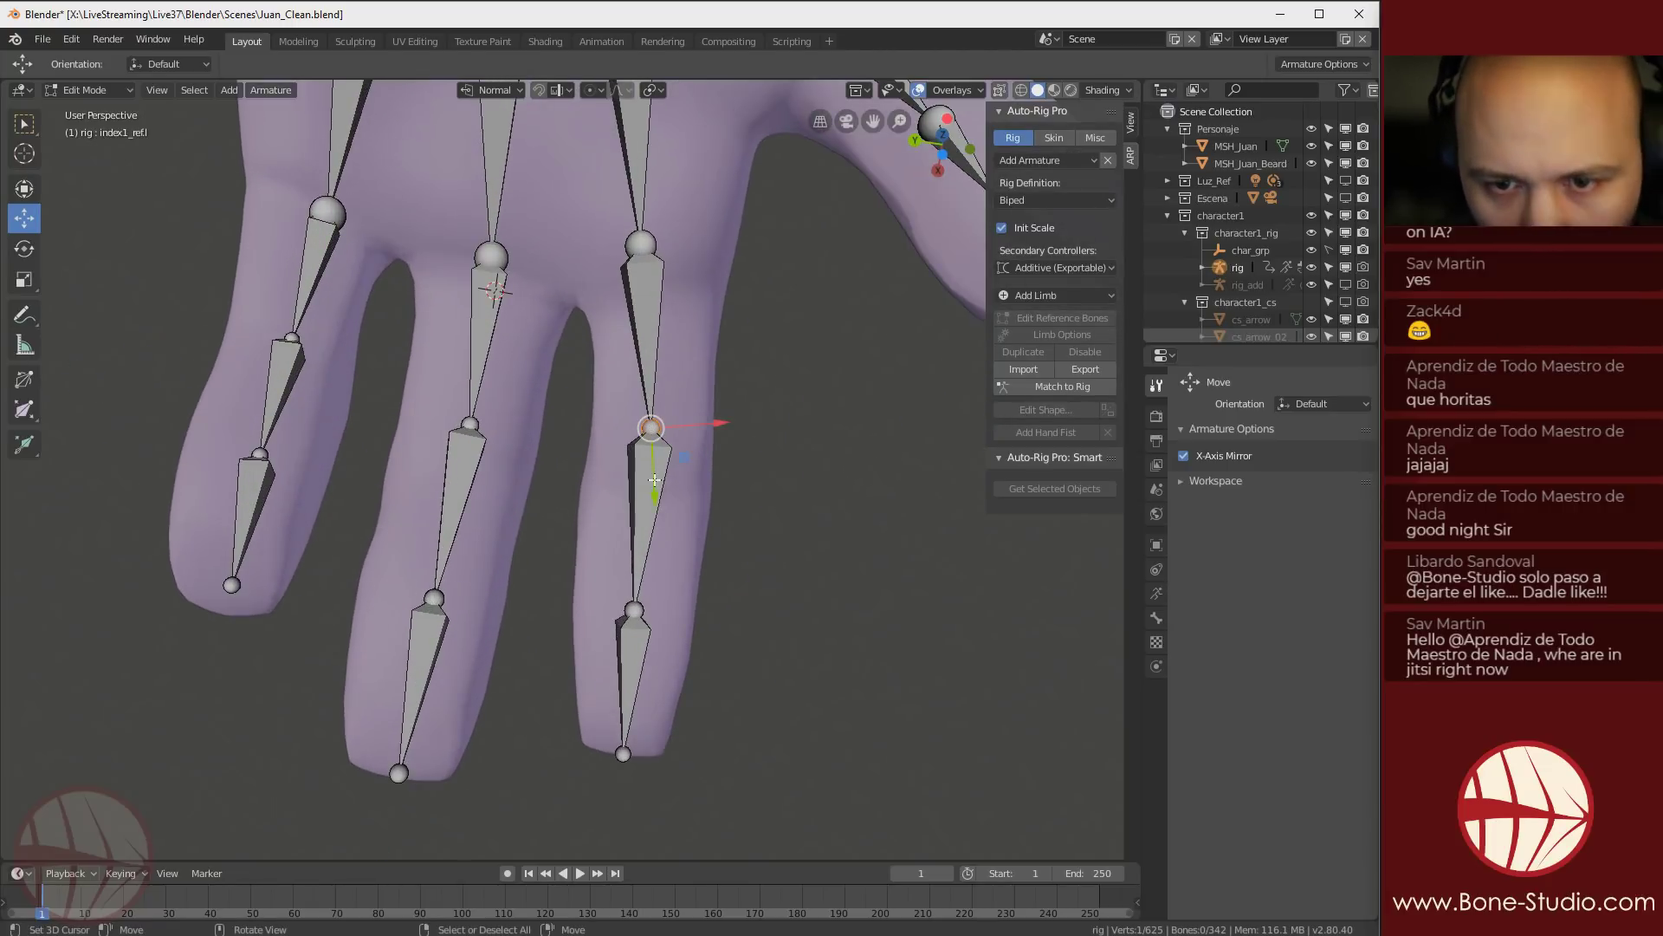
pyautogui.moveTo(654, 494); pyautogui.dragTo(652, 546)
pyautogui.rightClick(632, 249)
pyautogui.moveTo(646, 297); pyautogui.dragTo(653, 334)
# Turn on the Wireframe overlay and slightly adjust the middle1_ref end joint along the middle finger
pyautogui.rightClick(471, 424)
pyautogui.moveTo(481, 426); pyautogui.dragTo(580, 435, button='middle')
pyautogui.click(957, 91)
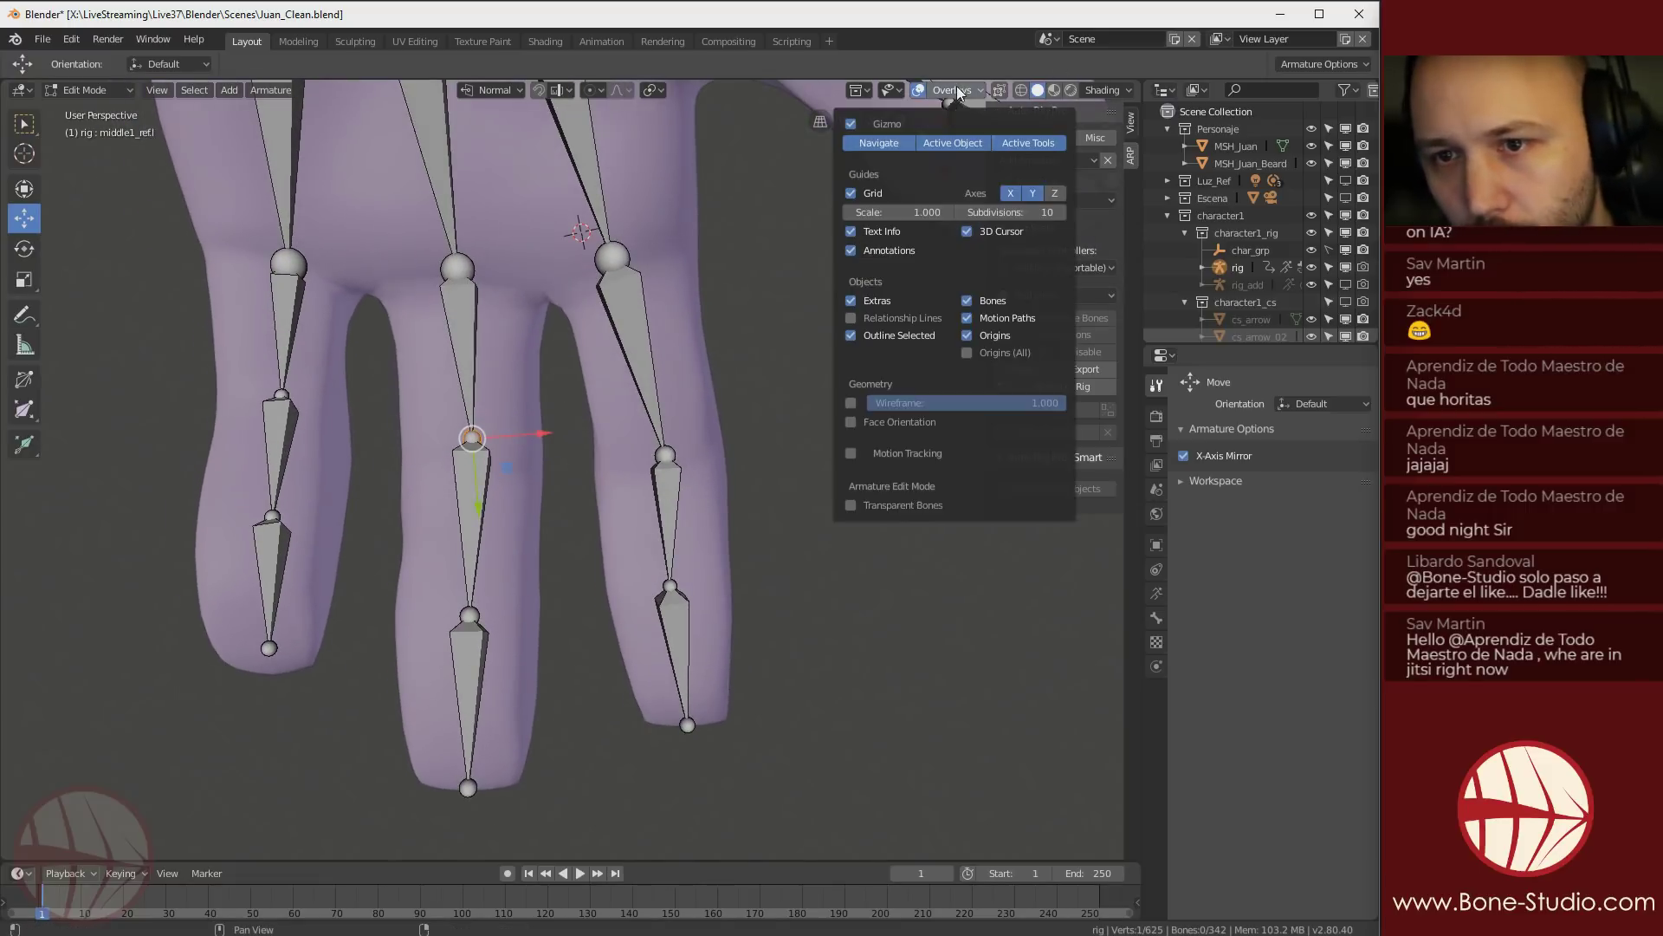
pyautogui.click(851, 404)
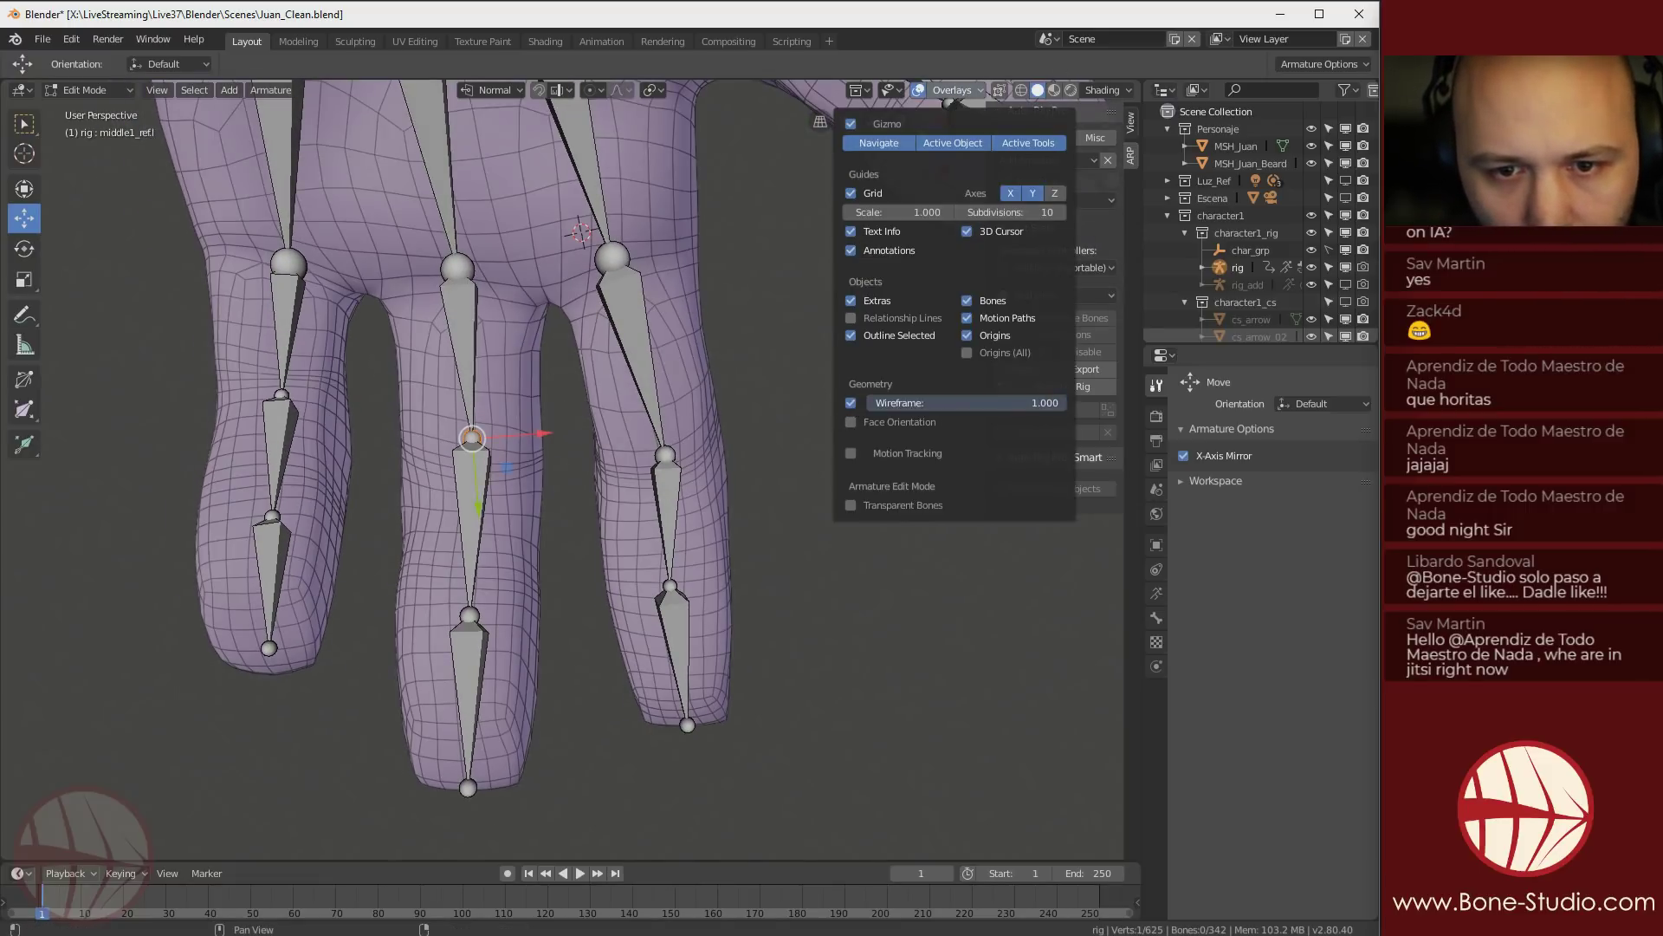
pyautogui.moveTo(658, 451); pyautogui.dragTo(424, 327, button='middle')
pyautogui.moveTo(492, 410); pyautogui.dragTo(485, 412)
pyautogui.moveTo(485, 413)
pyautogui.mouseDown(button='middle')
pyautogui.moveTo(598, 422)
pyautogui.moveTo(492, 415)
pyautogui.mouseUp(button='middle')
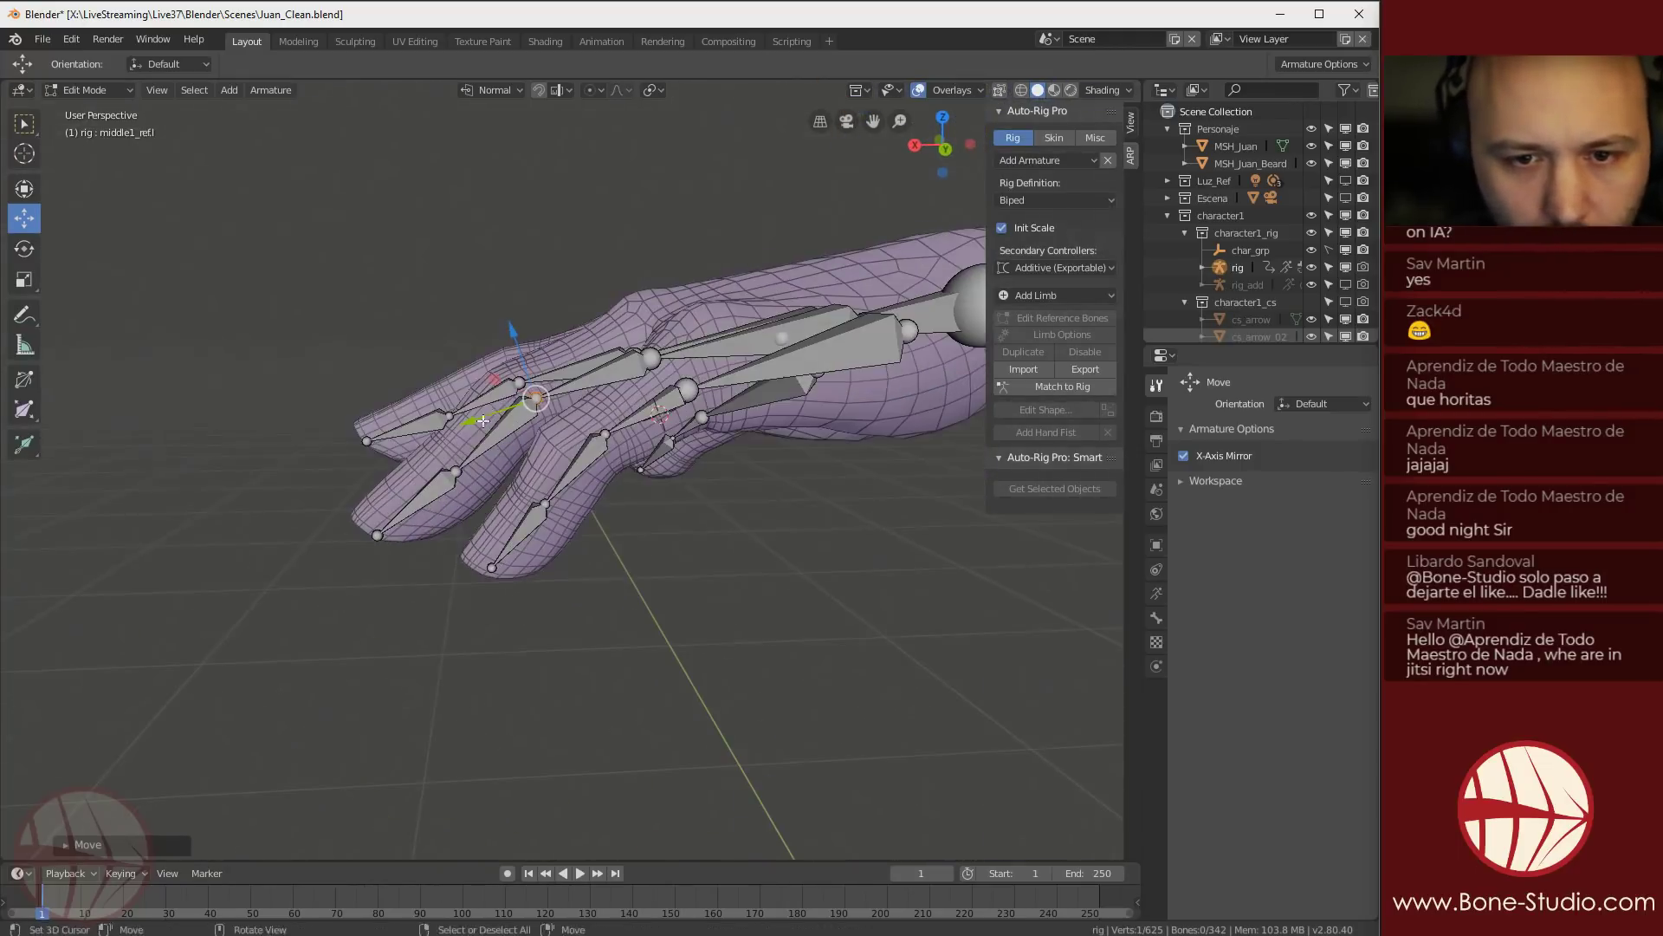
# Move the middle2_ref end joint about 0.002 m along its normal Y axis to fit the middle finger's last knuckle
pyautogui.click(458, 473)
pyautogui.moveTo(458, 473)
pyautogui.mouseDown(button='middle')
pyautogui.moveTo(460, 459)
pyautogui.moveTo(459, 491)
pyautogui.mouseUp(button='middle')
pyautogui.rightClick(457, 473)
pyautogui.press('g')
pyautogui.press('y')
pyautogui.press('y')
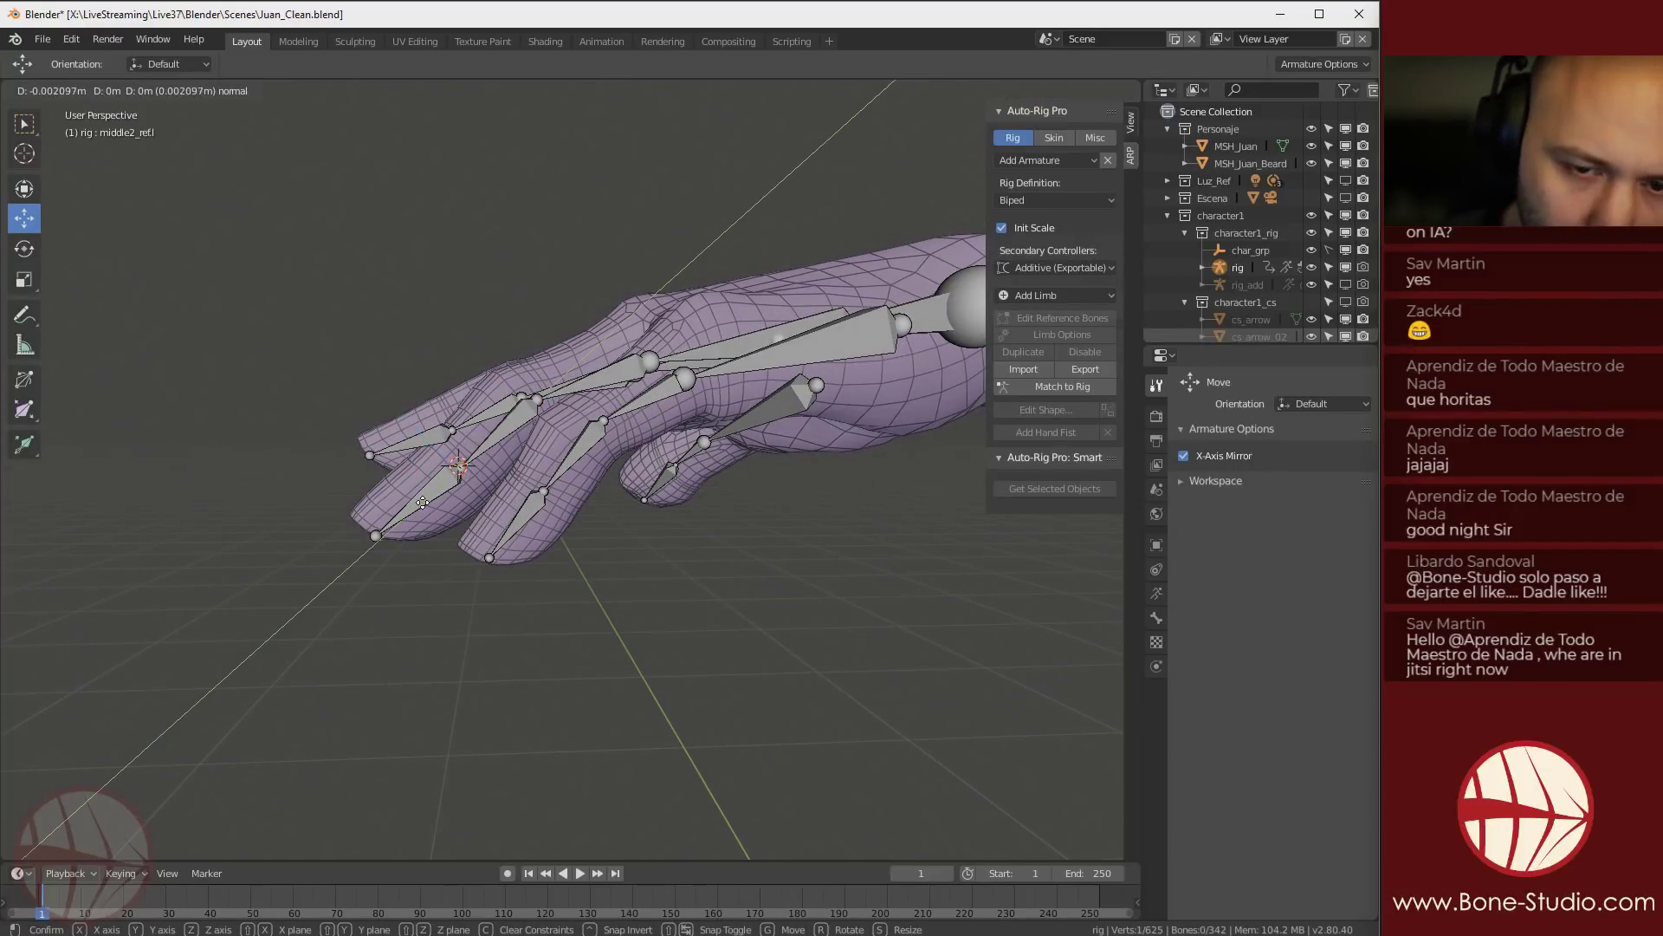
pyautogui.click(426, 502)
pyautogui.moveTo(425, 501); pyautogui.dragTo(480, 443, button='middle')
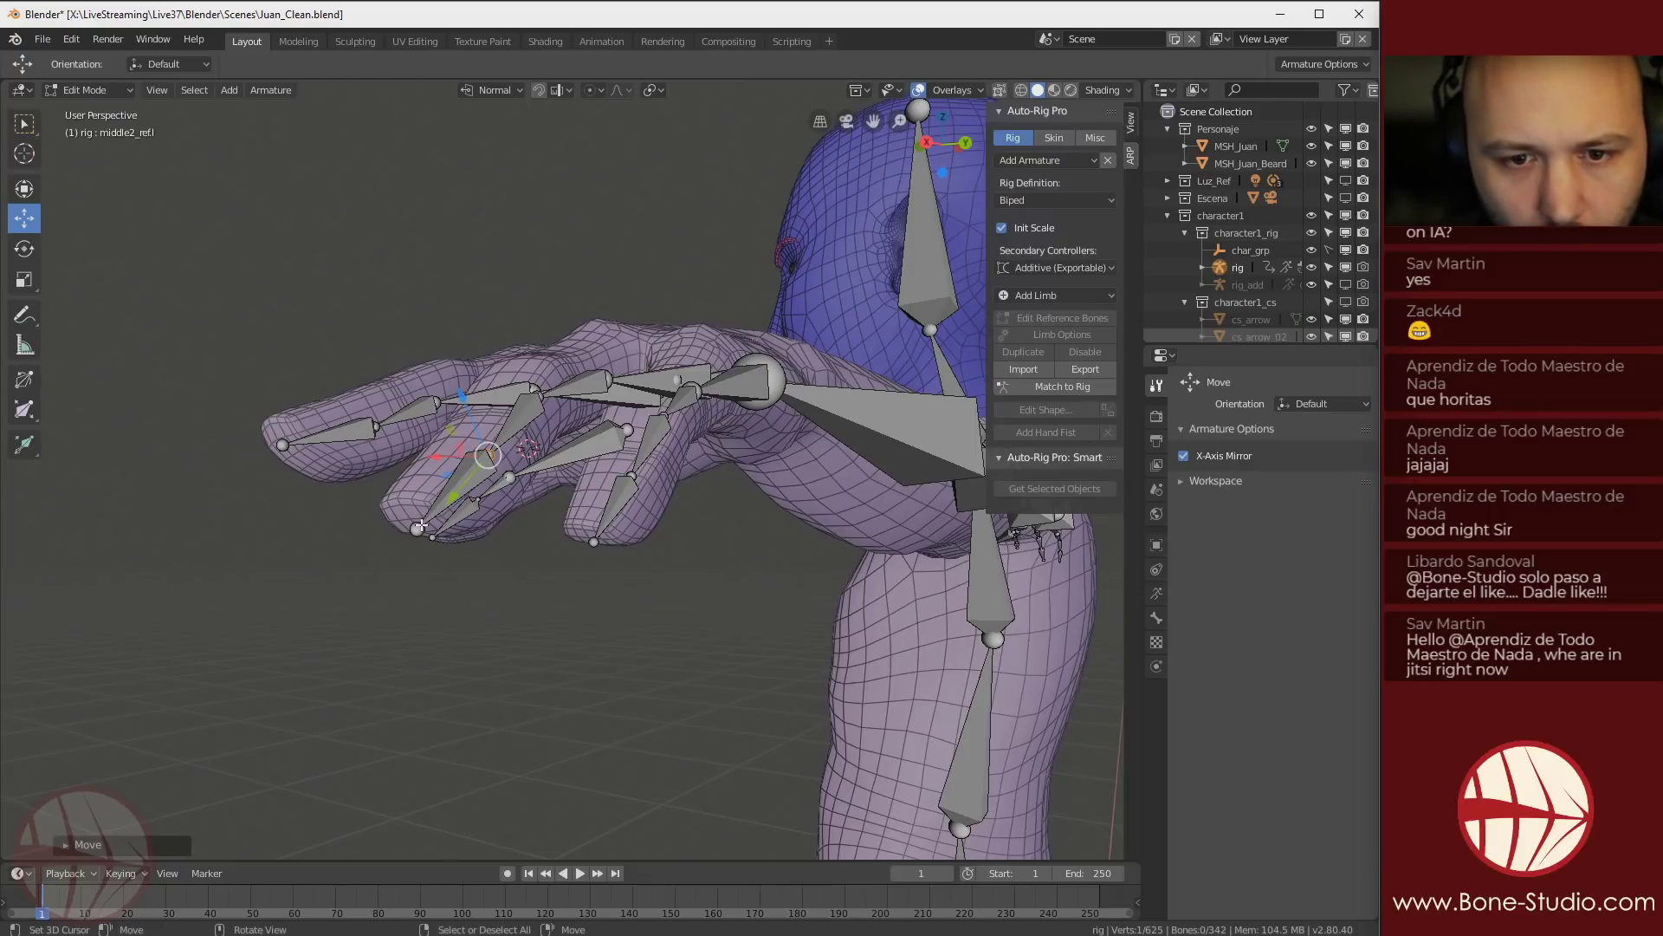
# Move the middle3_ref tip joint slightly back along the middle finger, away from the fingertip
pyautogui.click(419, 526)
pyautogui.moveTo(419, 526); pyautogui.dragTo(372, 538, button='middle')
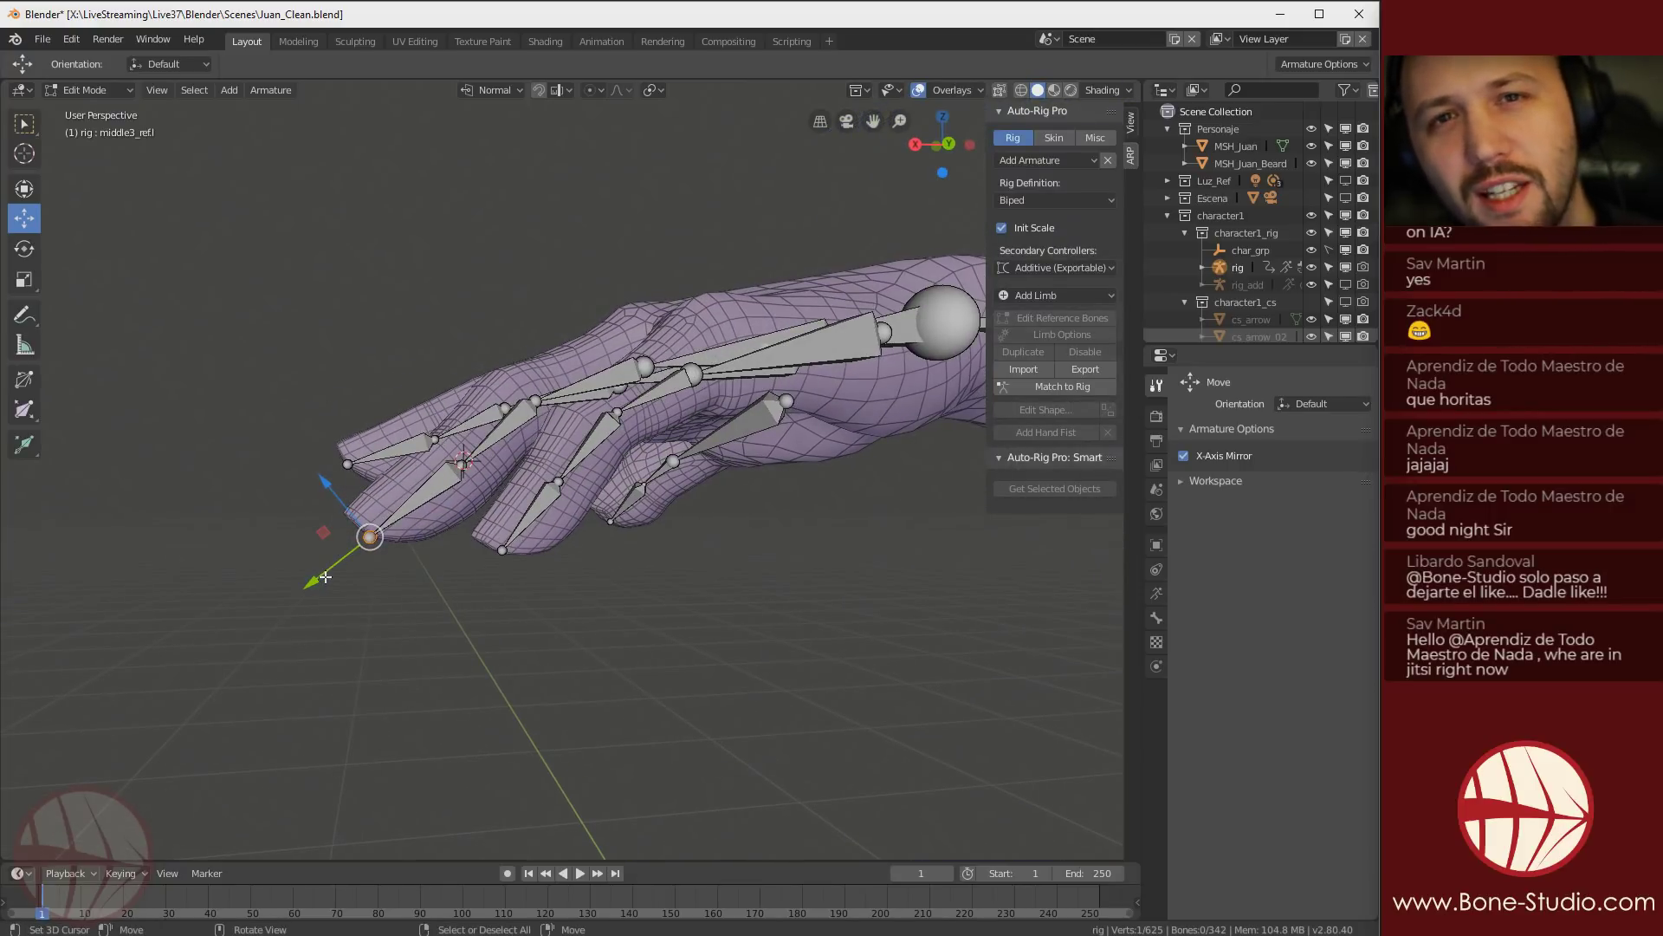
pyautogui.scroll(2, 326, 578)
pyautogui.keyDown('shift'); pyautogui.moveTo(326, 578); pyautogui.dragTo(429, 541, button='middle'); pyautogui.keyUp('shift')
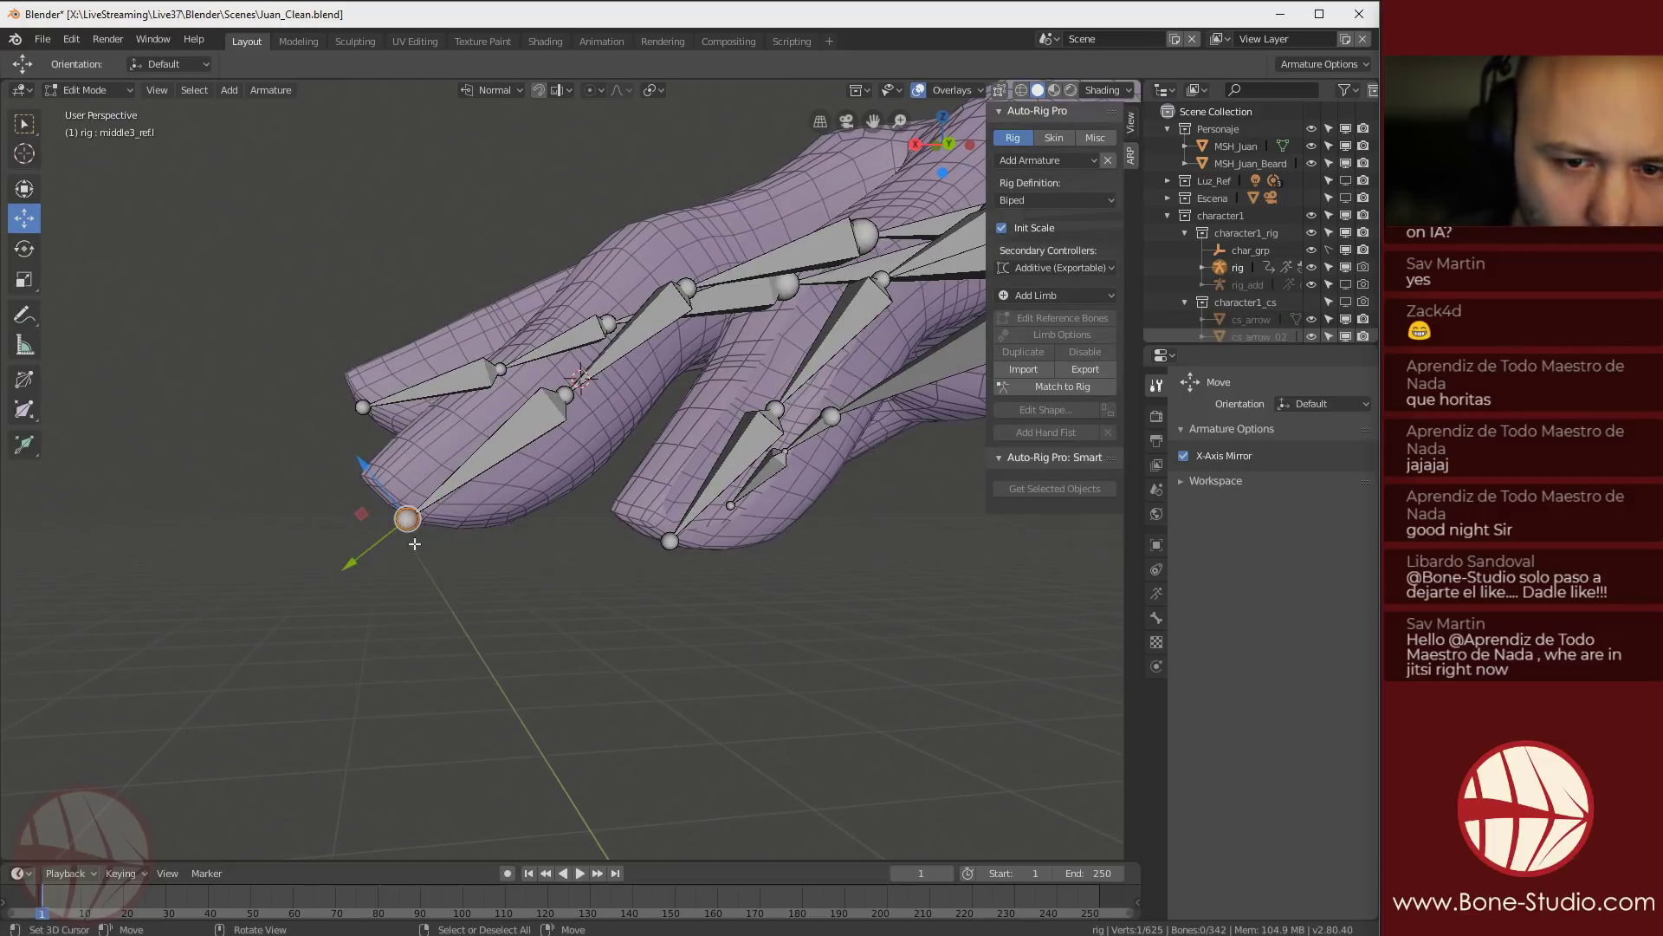
pyautogui.moveTo(370, 555); pyautogui.dragTo(382, 546)
pyautogui.keyDown('shift'); pyautogui.moveTo(395, 537); pyautogui.dragTo(424, 510, button='middle'); pyautogui.keyUp('shift')
pyautogui.click(271, 570)
pyautogui.click(400, 513)
pyautogui.moveTo(364, 515); pyautogui.dragTo(377, 512)
# Adjust the ring1_base_ref end joint to fit the ring finger's base knuckle
pyautogui.rightClick(506, 448)
pyautogui.moveTo(505, 447)
pyautogui.mouseDown(button='middle')
pyautogui.moveTo(506, 516)
pyautogui.moveTo(496, 441)
pyautogui.mouseUp(button='middle')
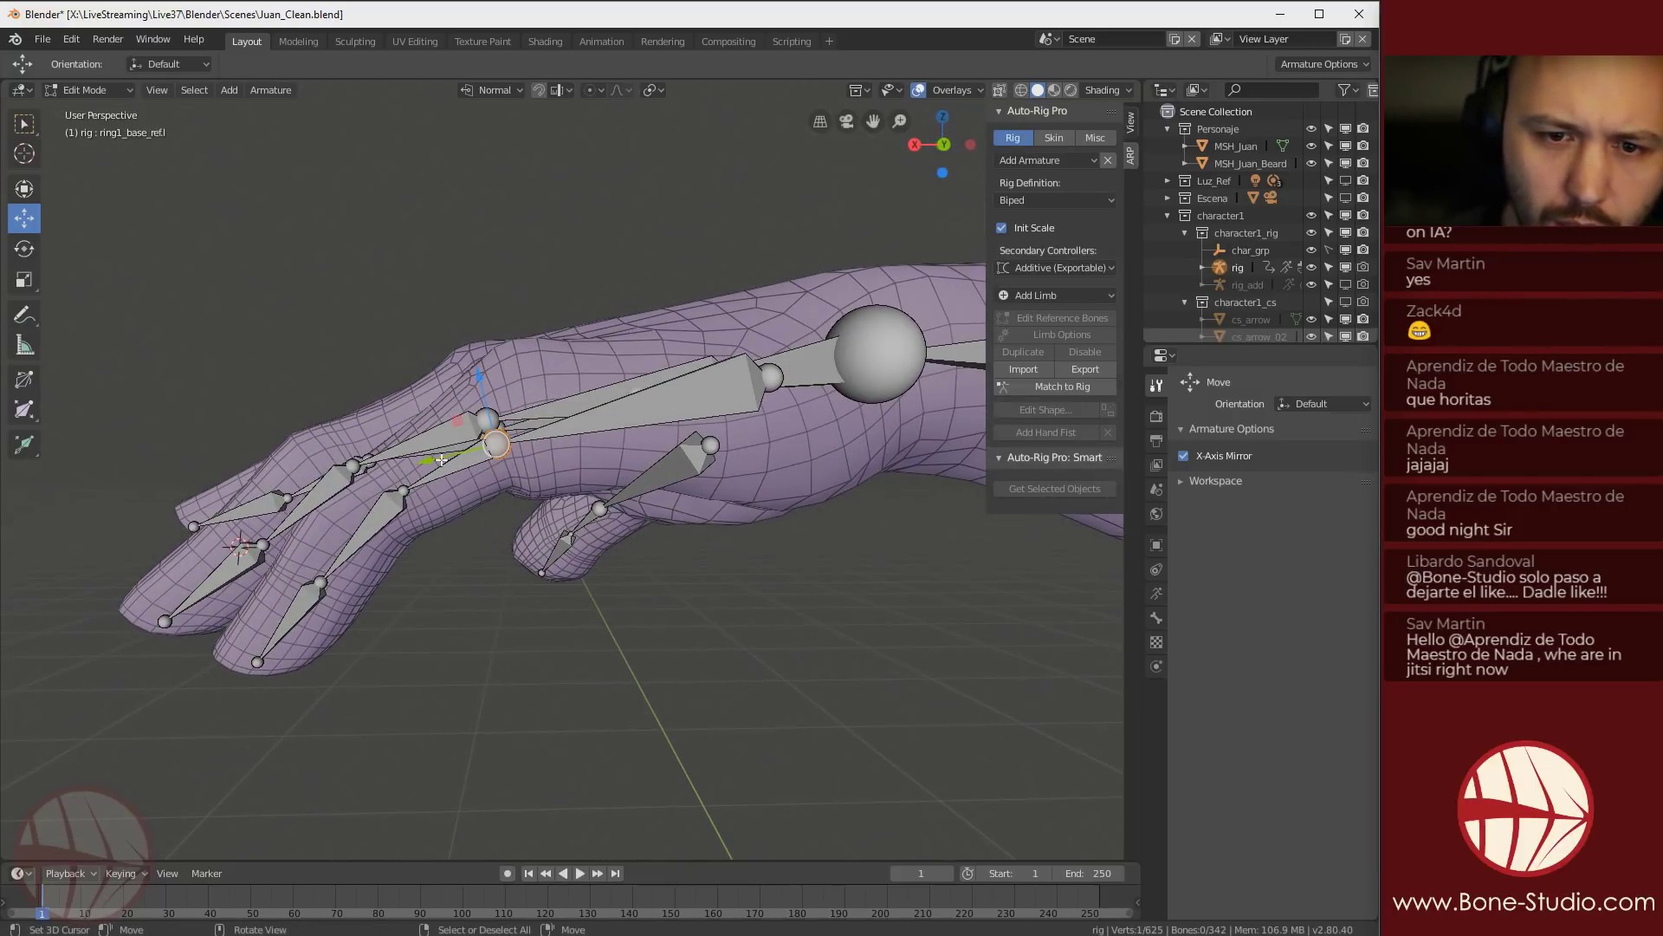
pyautogui.moveTo(460, 424); pyautogui.dragTo(463, 397)
pyautogui.moveTo(463, 397); pyautogui.dragTo(389, 507, button='middle')
# Raise the middle1_base_ref end joint toward the top of the middle finger's knuckle
pyautogui.click(480, 416)
pyautogui.moveTo(474, 376); pyautogui.dragTo(466, 355)
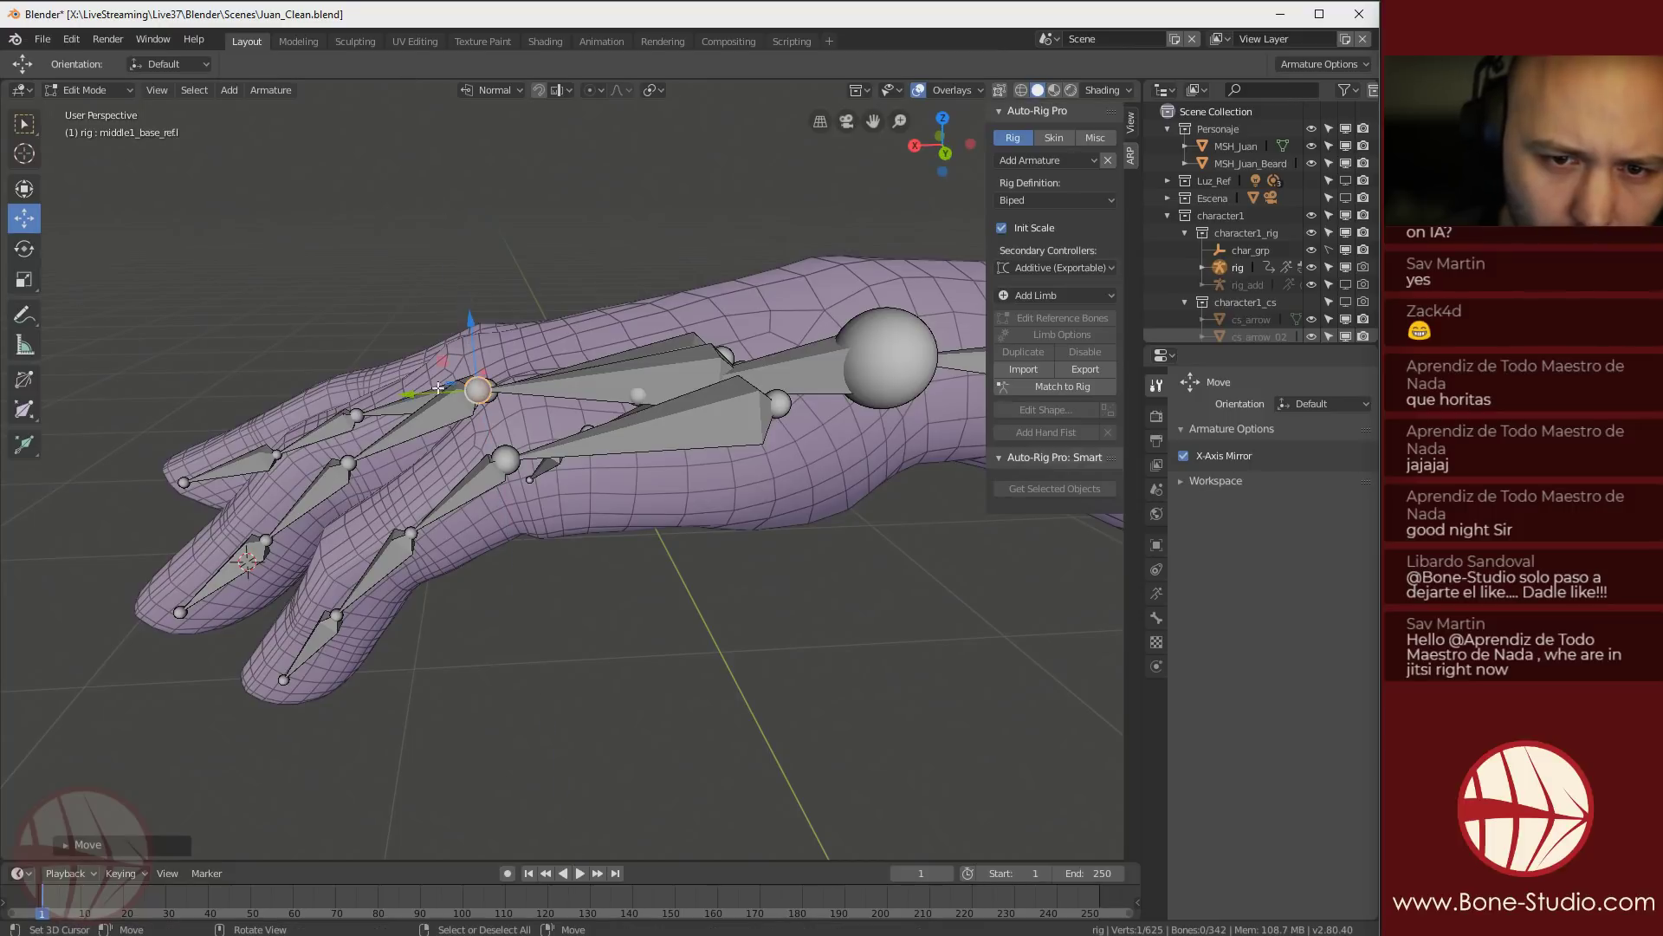
pyautogui.moveTo(439, 360); pyautogui.dragTo(444, 322, button='middle')
pyautogui.moveTo(446, 365); pyautogui.dragTo(442, 364)
pyautogui.moveTo(443, 364); pyautogui.dragTo(421, 411, button='middle')
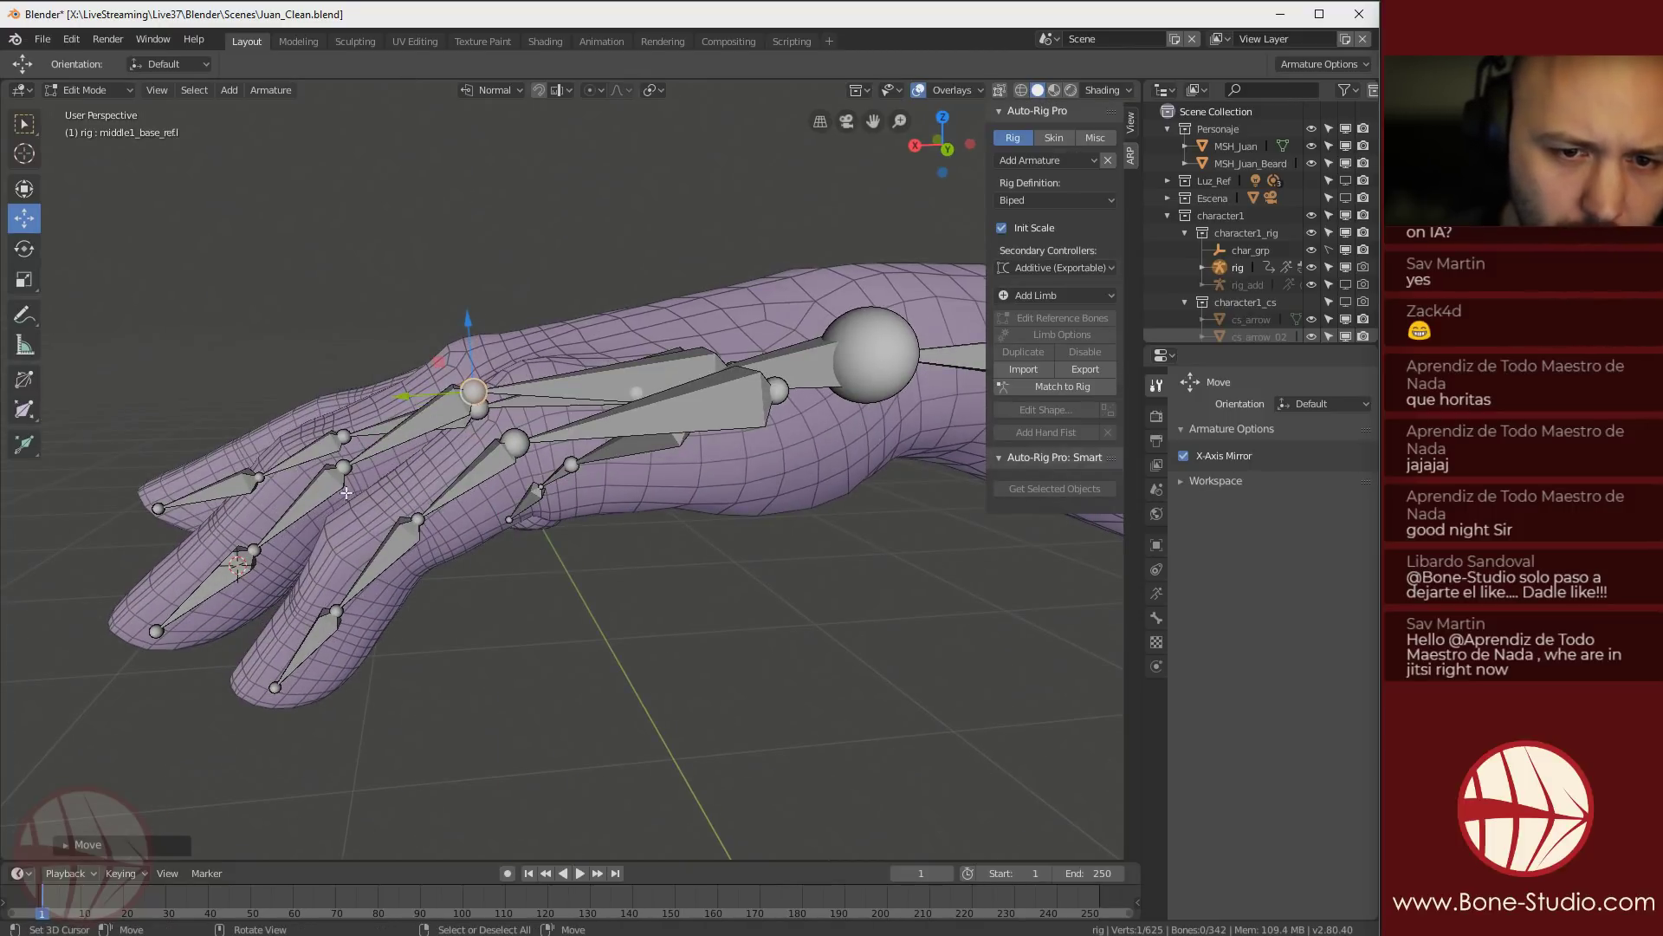
# Nudge the middle2_ref end joint upward inside the middle finger's last knuckle
pyautogui.click(344, 468)
pyautogui.moveTo(349, 477); pyautogui.dragTo(337, 434, button='middle')
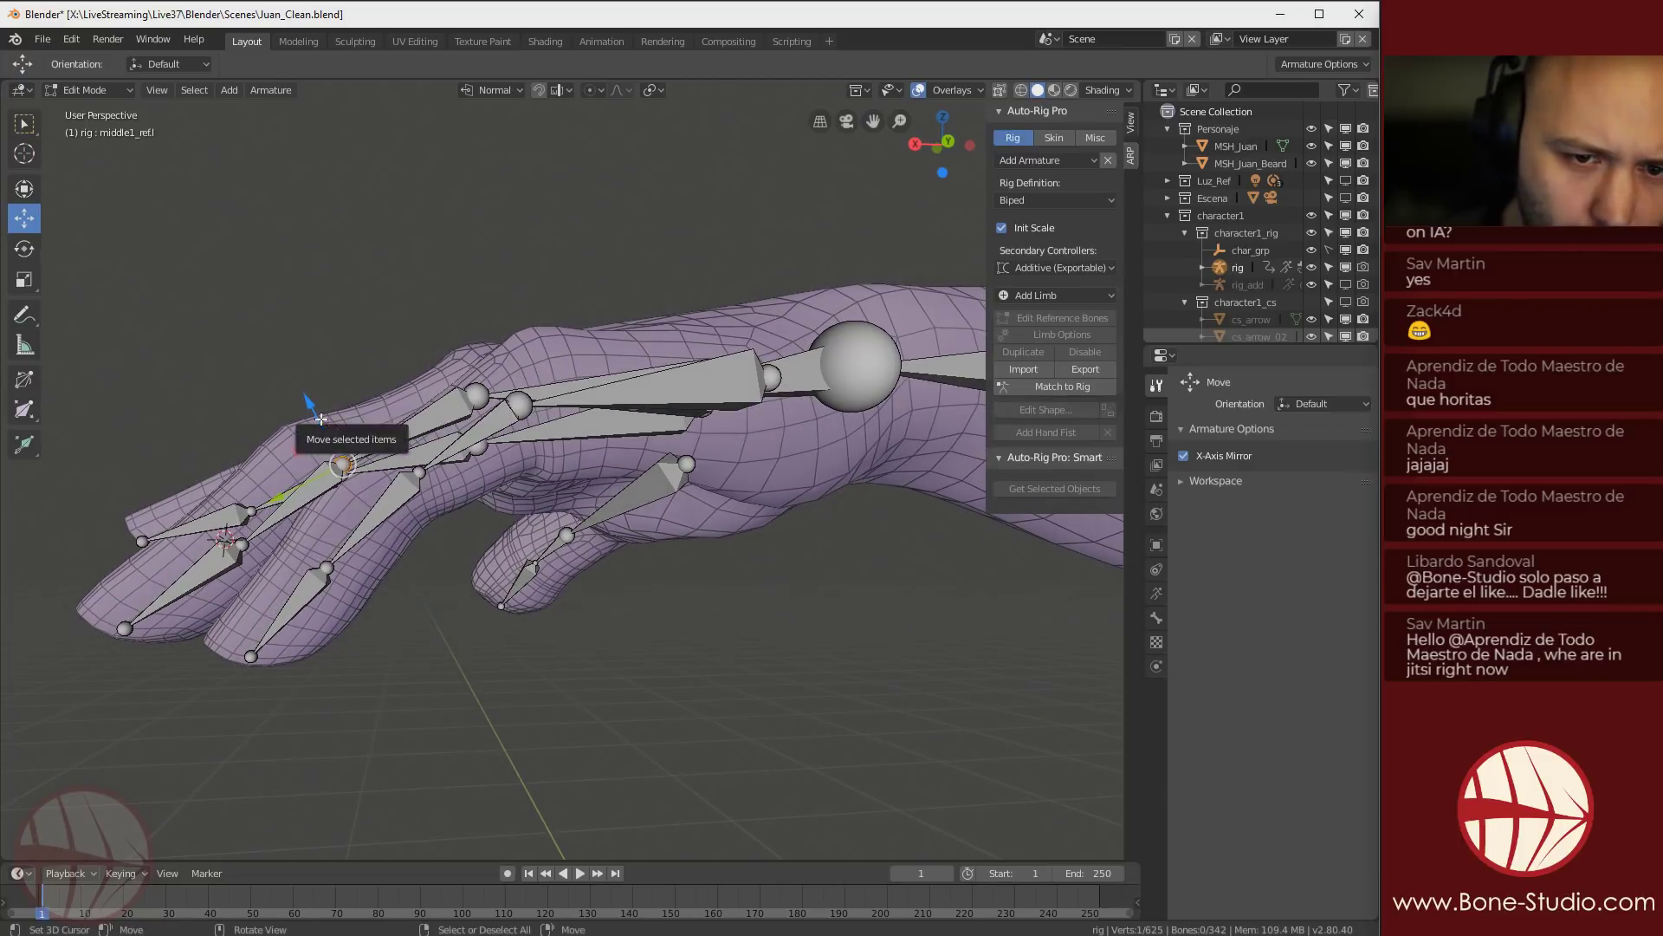
pyautogui.click(244, 544)
pyautogui.moveTo(245, 545); pyautogui.dragTo(435, 551, button='middle')
pyautogui.moveTo(367, 532); pyautogui.dragTo(357, 520)
pyautogui.moveTo(357, 520); pyautogui.dragTo(787, 570, button='middle')
# Raise the index finger's base joint and fit the index1_ref end joint to its knuckle
pyautogui.rightClick(554, 456)
pyautogui.moveTo(595, 436); pyautogui.dragTo(593, 416)
pyautogui.keyDown('shift'); pyautogui.moveTo(693, 477); pyautogui.dragTo(559, 501, button='middle'); pyautogui.keyUp('shift')
pyautogui.rightClick(527, 521)
pyautogui.moveTo(574, 492); pyautogui.dragTo(540, 470)
pyautogui.keyDown('shift'); pyautogui.moveTo(624, 559); pyautogui.dragTo(530, 478, button='middle'); pyautogui.keyUp('shift')
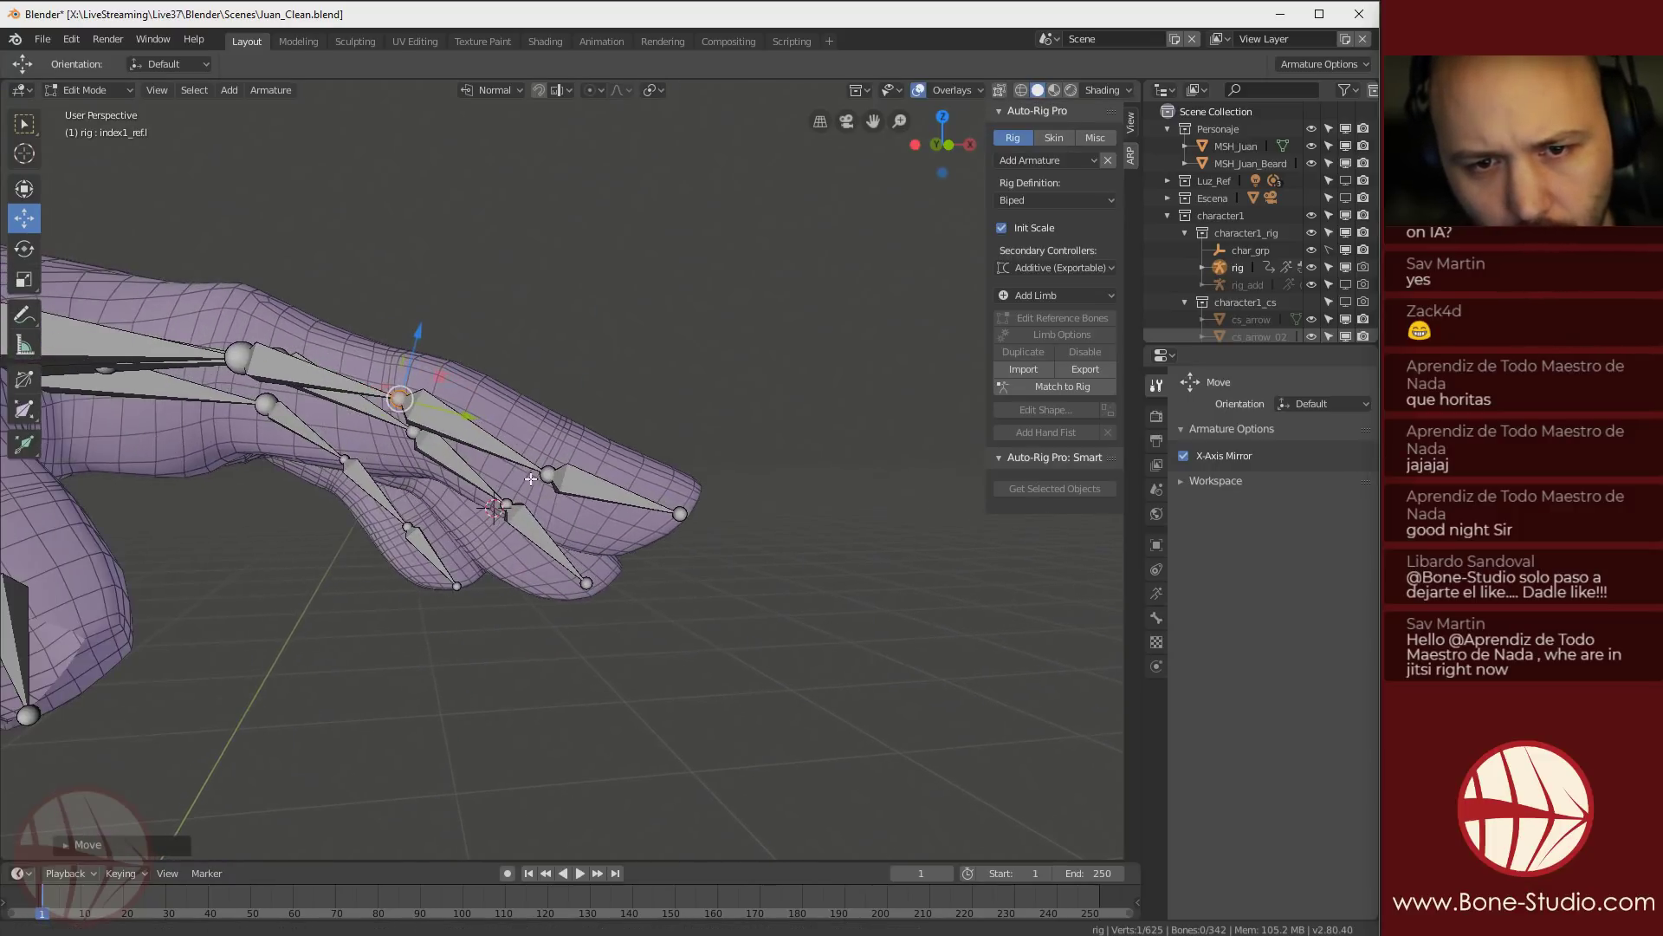
pyautogui.moveTo(441, 376); pyautogui.dragTo(438, 378)
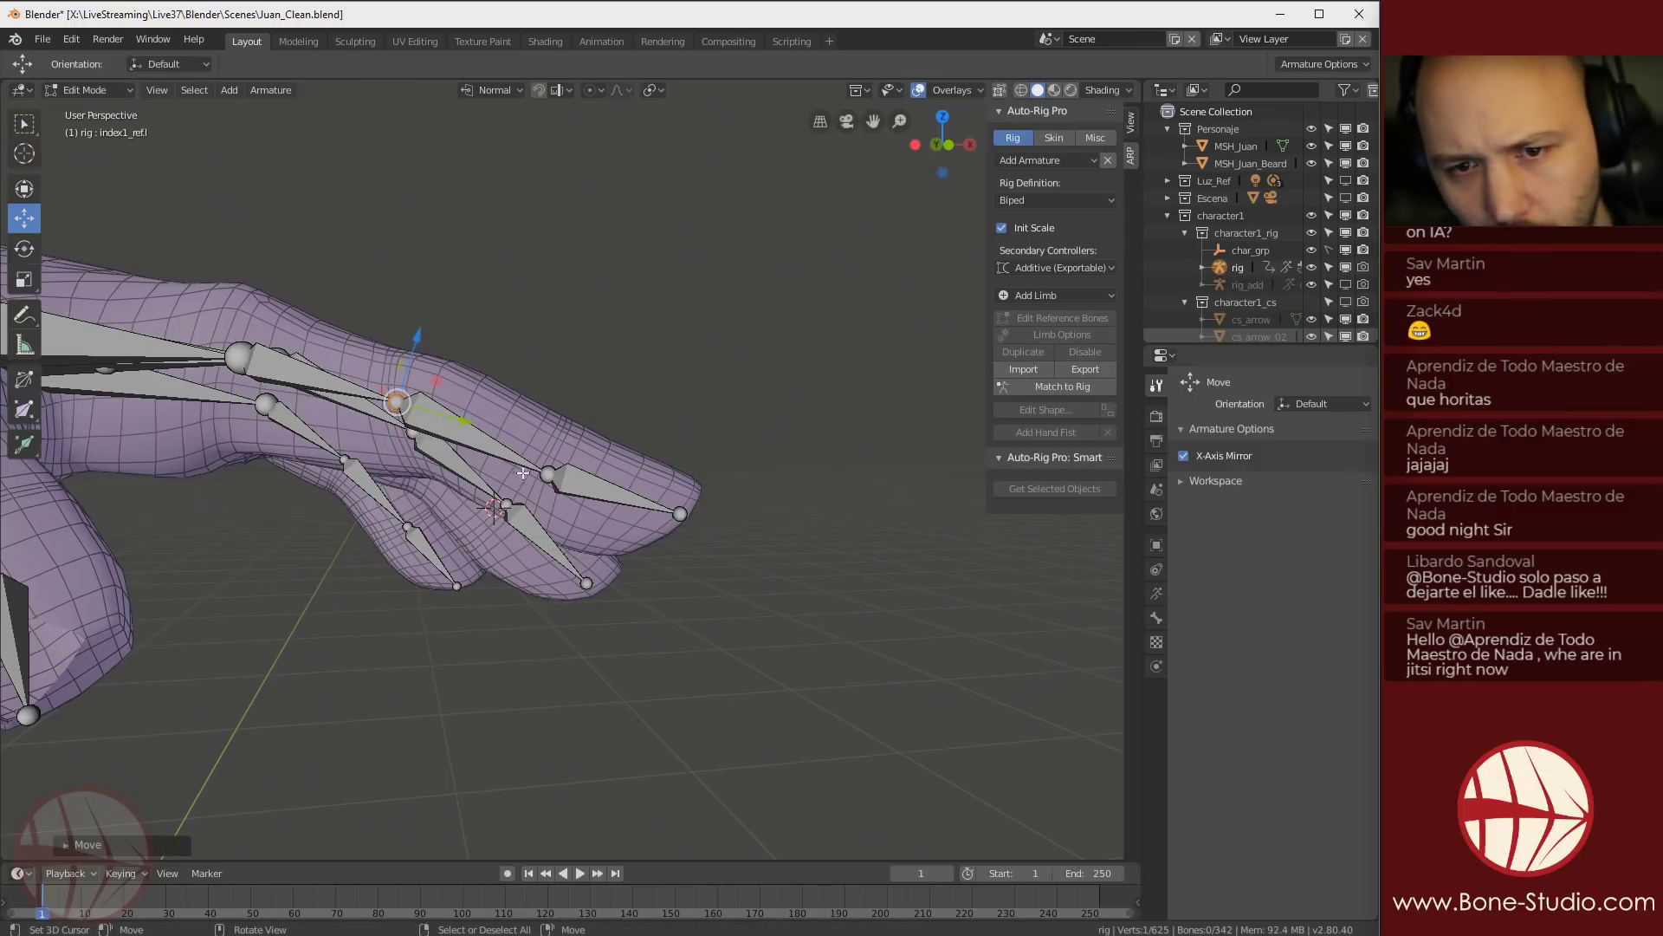
# Reposition the index2_ref end joint and the index3_ref tip joint within the index finger
pyautogui.rightClick(546, 473)
pyautogui.keyDown('shift'); pyautogui.moveTo(546, 473); pyautogui.dragTo(454, 520, button='middle'); pyautogui.keyUp('shift')
pyautogui.moveTo(453, 471); pyautogui.dragTo(445, 459)
pyautogui.rightClick(547, 520)
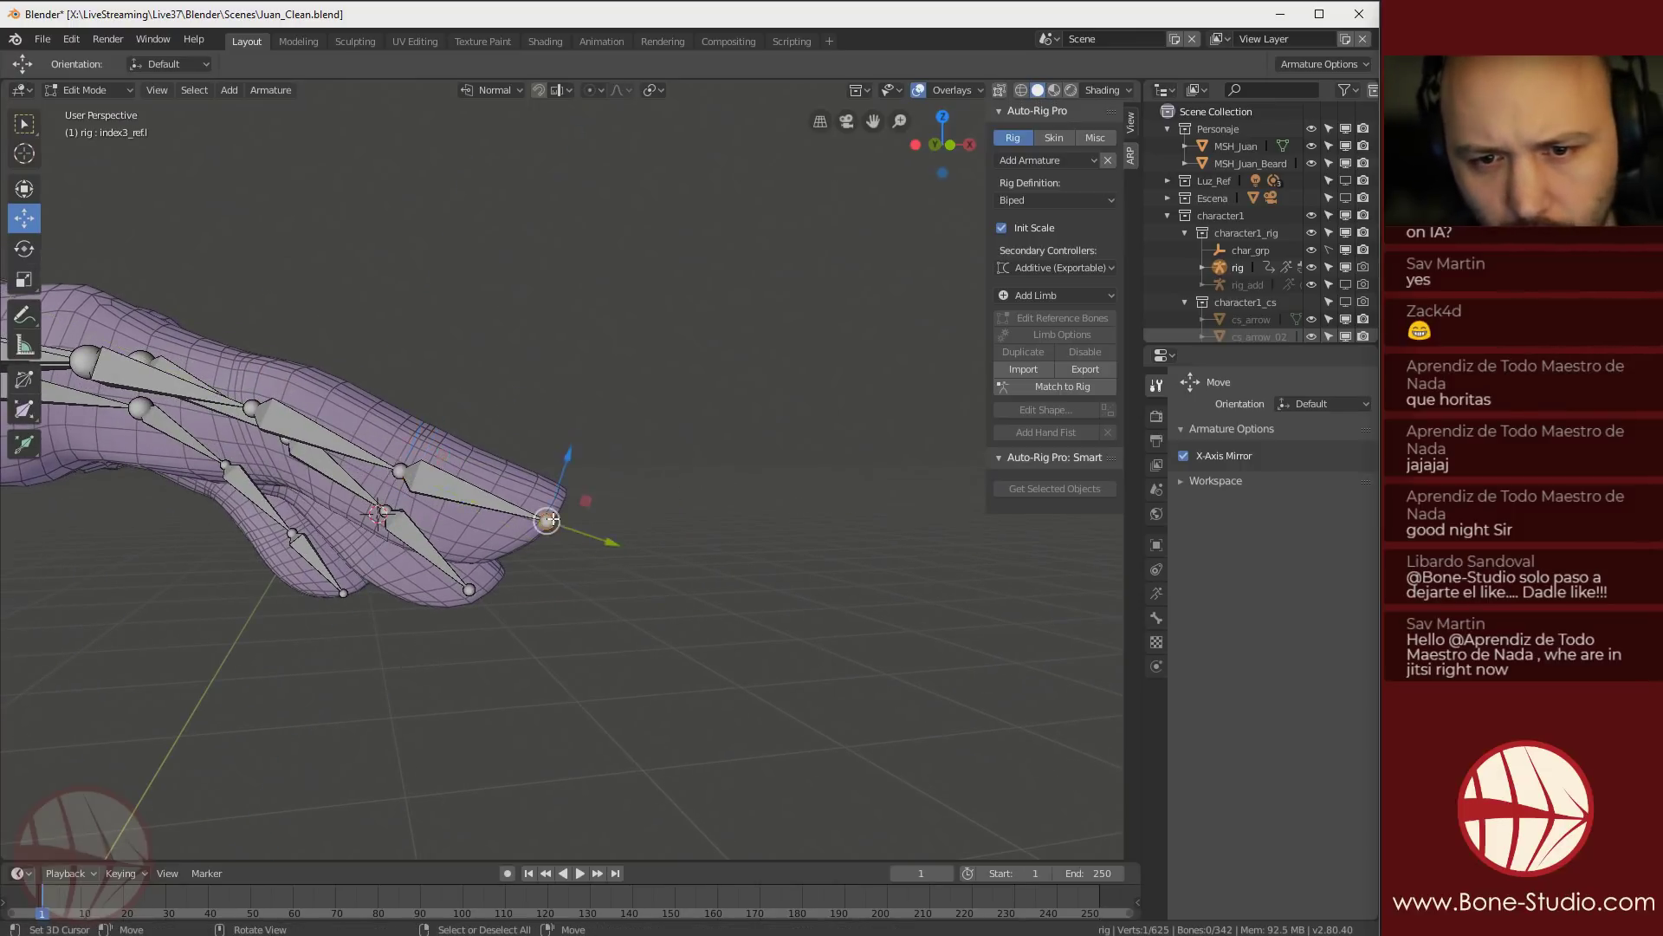
pyautogui.moveTo(584, 502); pyautogui.dragTo(561, 519)
# Switch the transform orientation to Global and shift the thumb1_ref base joint within the palm
pyautogui.moveTo(562, 518); pyautogui.dragTo(511, 563, button='middle')
pyautogui.keyDown('shift'); pyautogui.moveTo(512, 563); pyautogui.dragTo(730, 565, button='middle'); pyautogui.keyUp('shift')
pyautogui.click(268, 434)
pyautogui.moveTo(268, 434); pyautogui.dragTo(460, 617, button='middle')
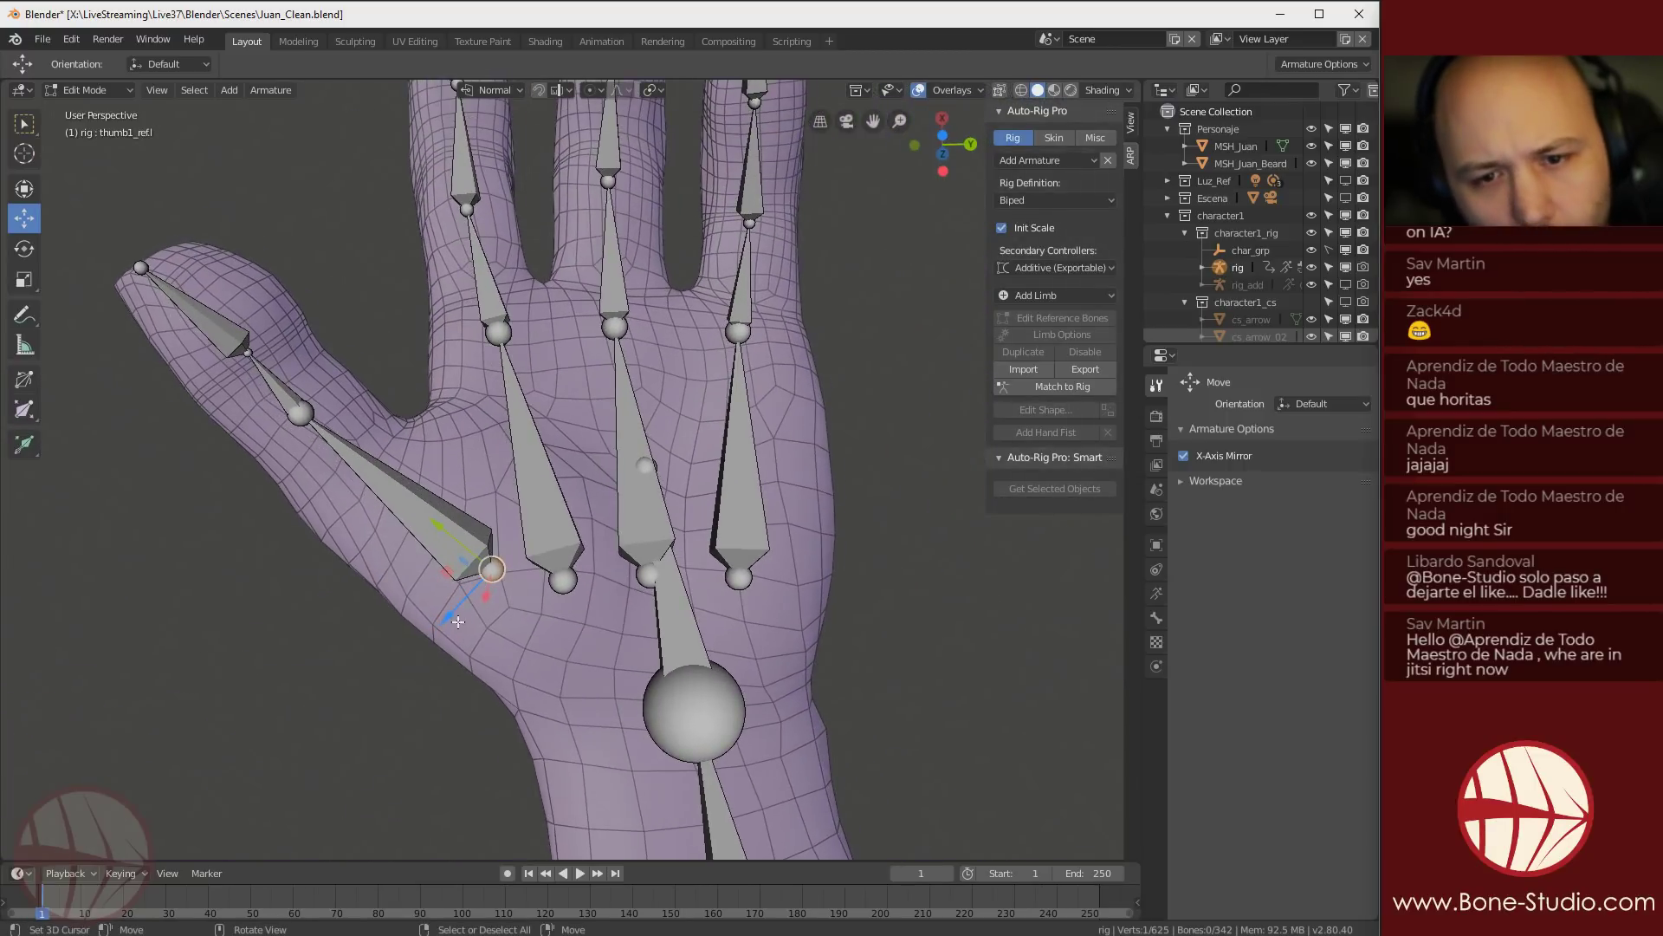
pyautogui.moveTo(528, 560); pyautogui.dragTo(424, 514, button='middle')
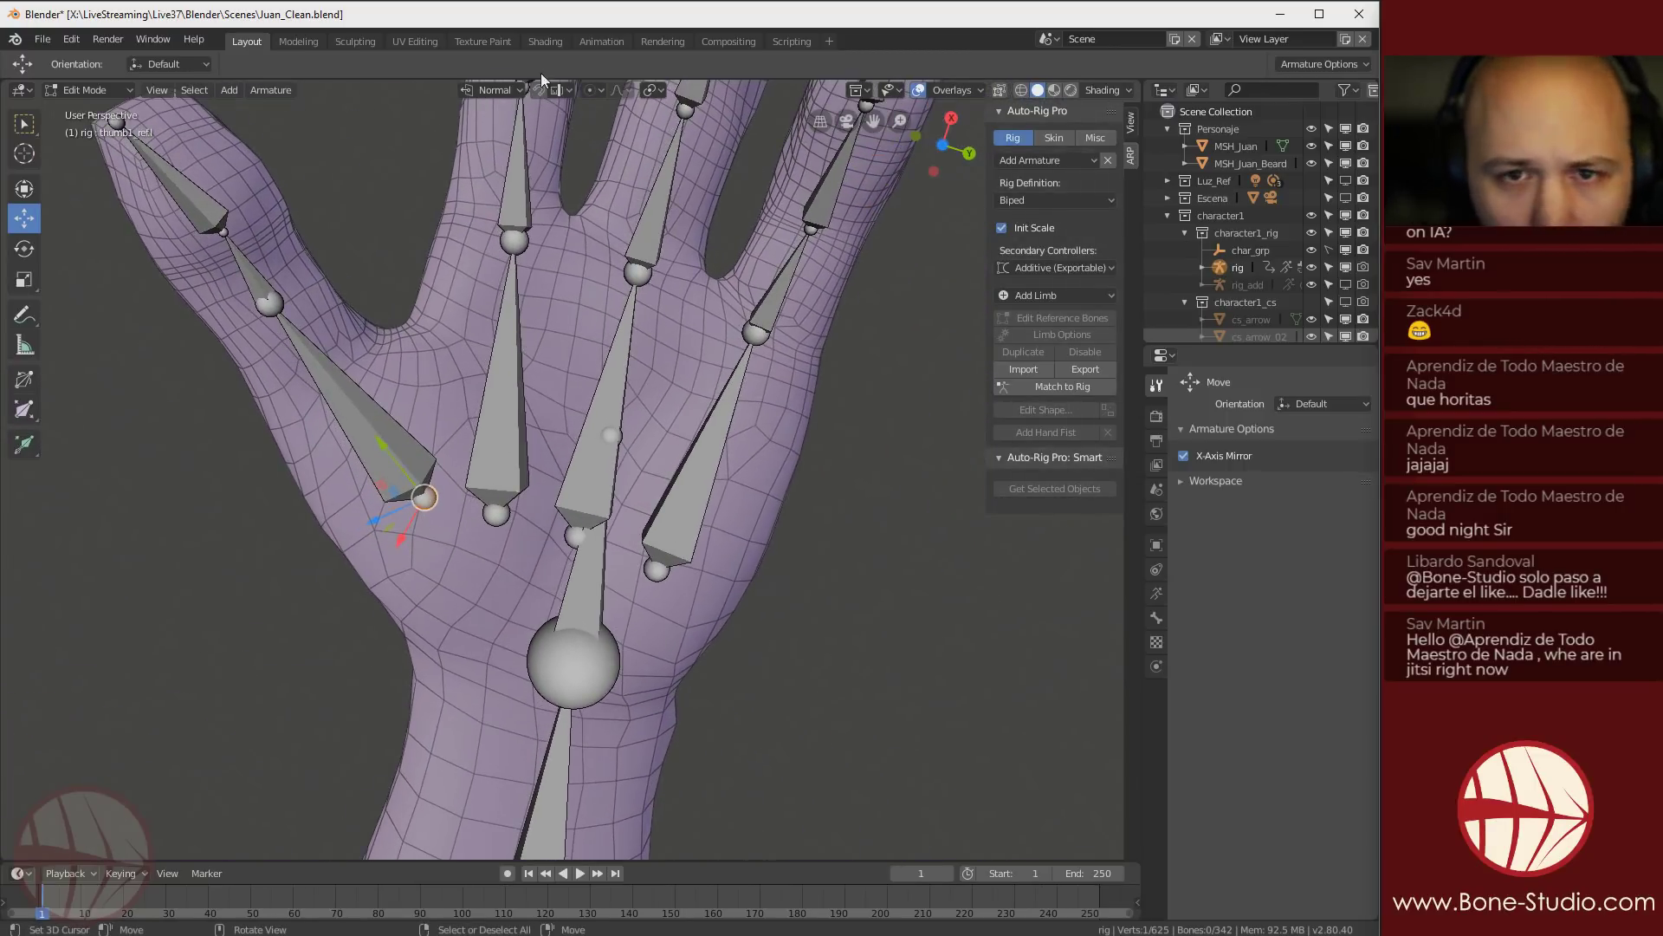
pyautogui.click(511, 90)
pyautogui.click(498, 145)
pyautogui.moveTo(459, 407); pyautogui.dragTo(467, 521, button='middle')
pyautogui.moveTo(467, 510); pyautogui.dragTo(502, 503)
# Fine-tune the thumb1_ref base joint with two more small moves in Global orientation
pyautogui.moveTo(502, 503); pyautogui.dragTo(392, 517, button='middle')
pyautogui.moveTo(392, 507); pyautogui.dragTo(451, 438, button='middle')
pyautogui.moveTo(474, 290); pyautogui.dragTo(474, 275)
pyautogui.moveTo(551, 390); pyautogui.dragTo(570, 423, button='middle')
pyautogui.moveTo(543, 429); pyautogui.dragTo(539, 437)
pyautogui.moveTo(539, 437); pyautogui.dragTo(419, 566, button='middle')
# Select the thumb1_ref end joint and set snapping to Volume with Median as the target
pyautogui.click(322, 528)
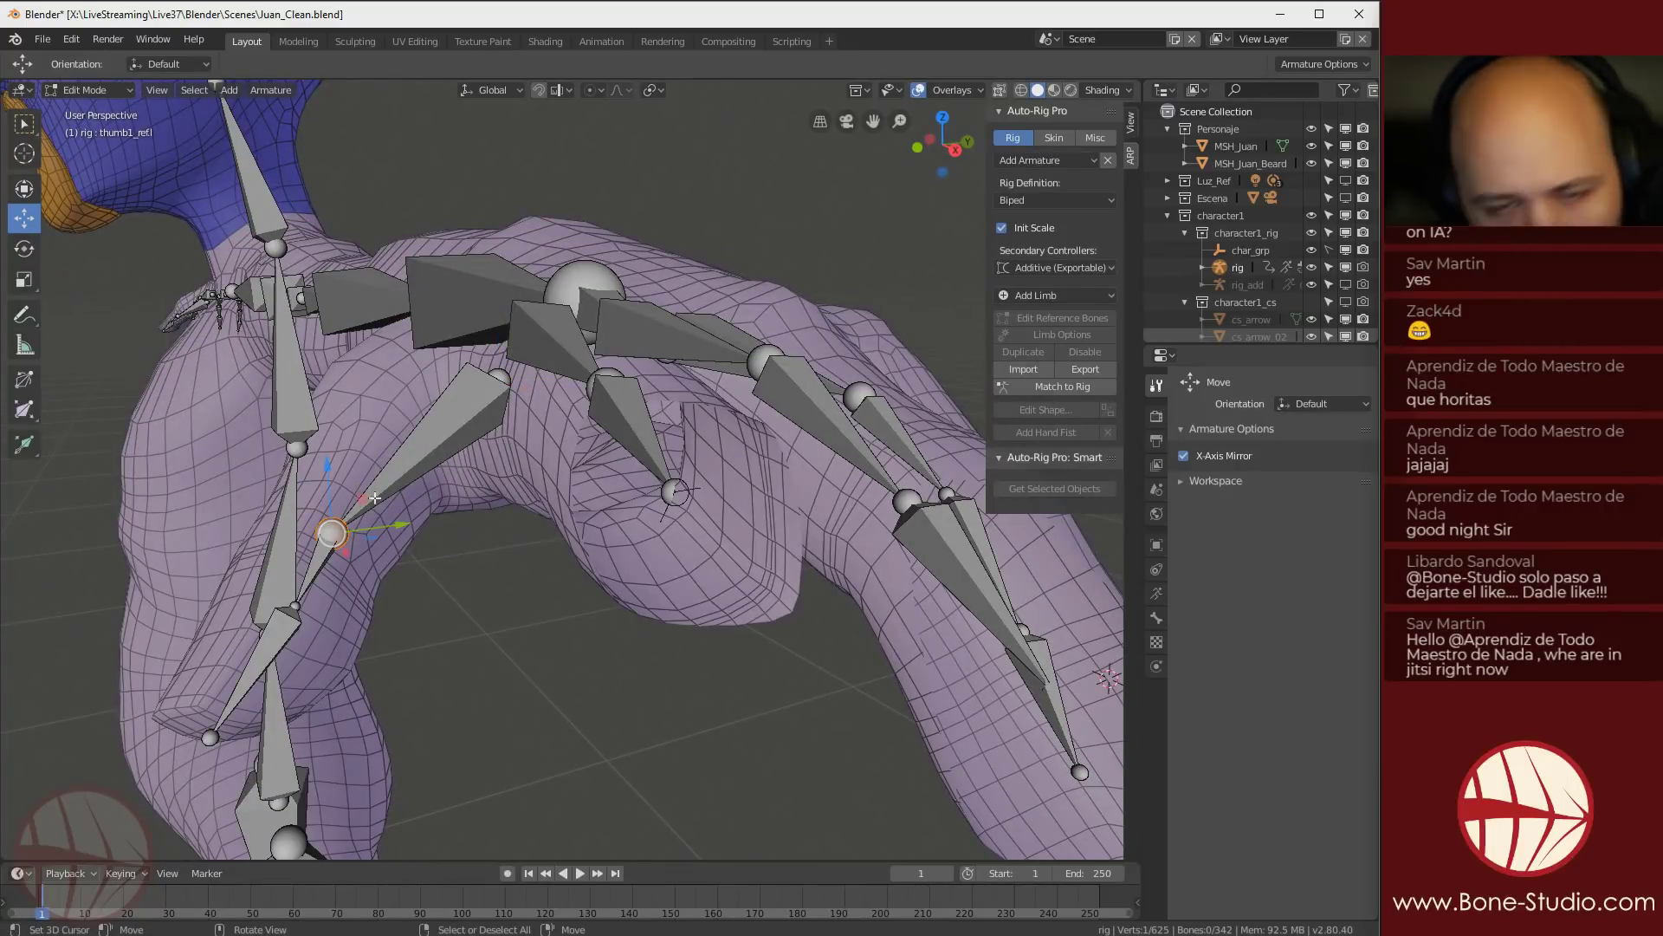
pyautogui.moveTo(468, 444); pyautogui.dragTo(645, 600, button='middle')
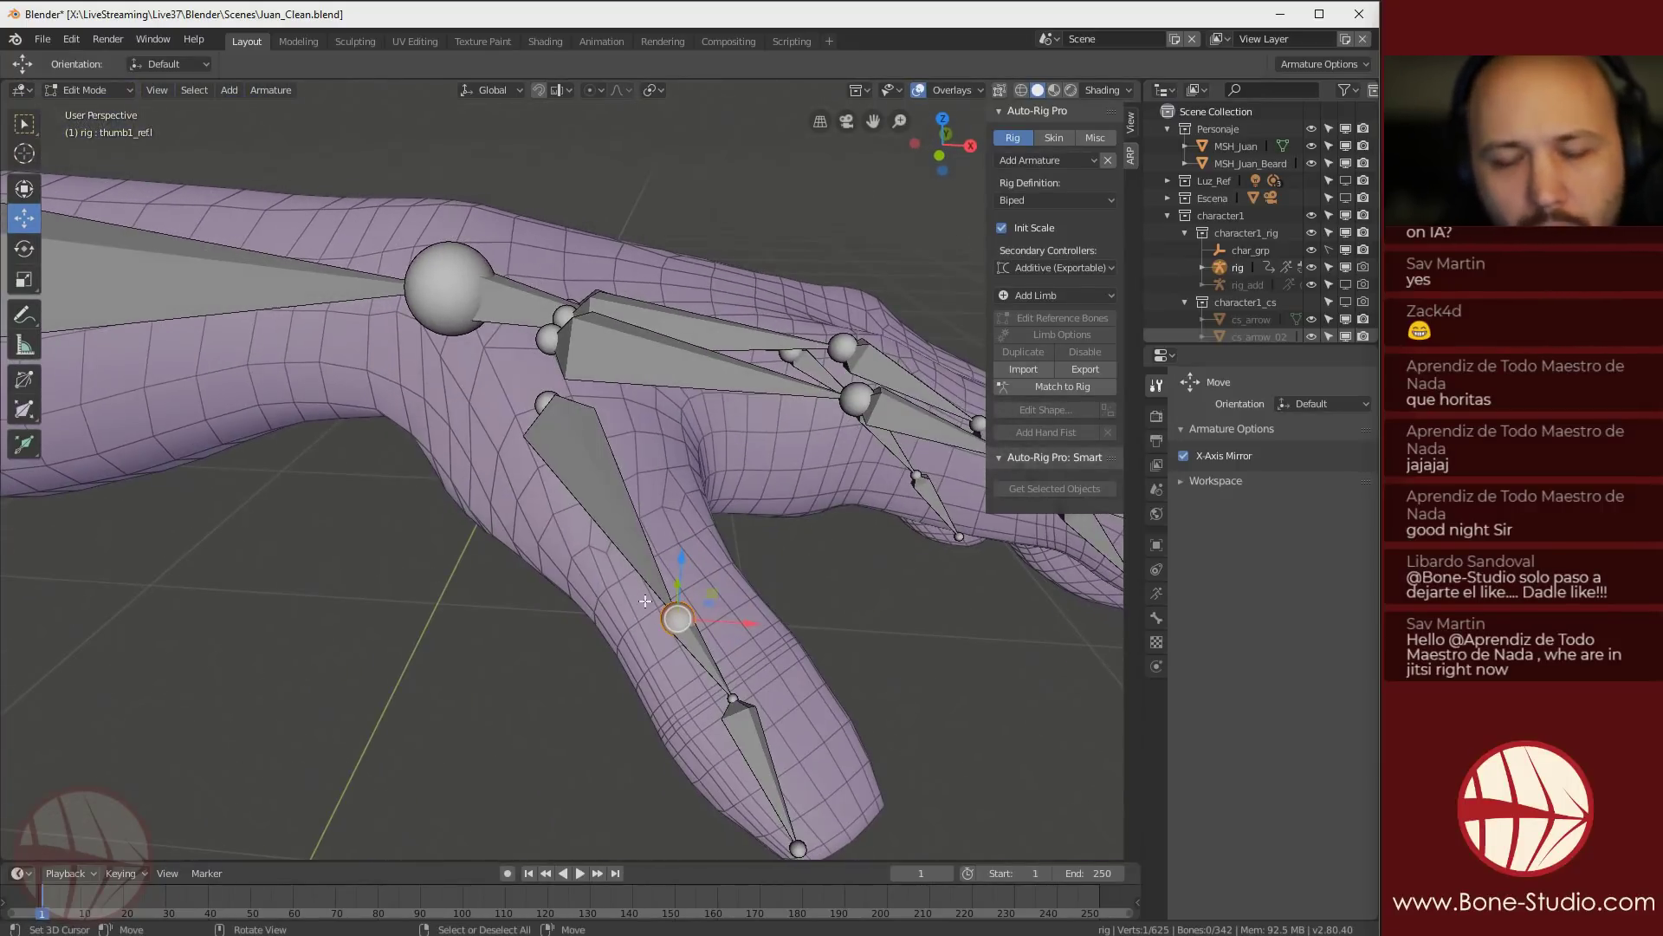
pyautogui.click(552, 91)
pyautogui.click(511, 211)
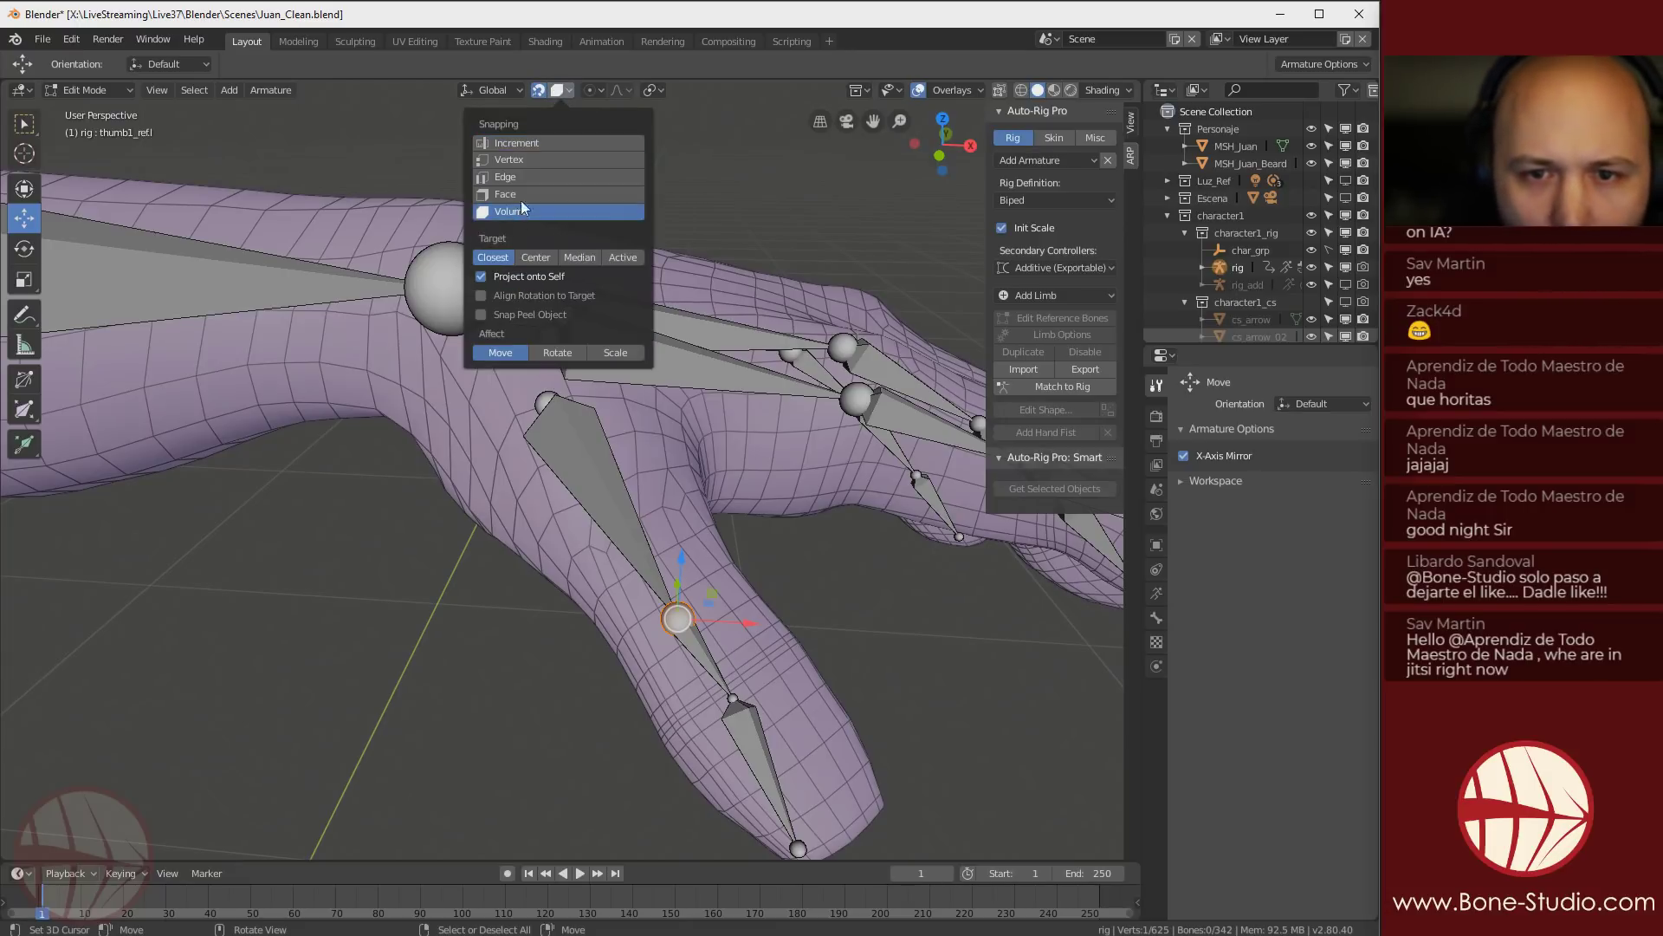
pyautogui.click(560, 89)
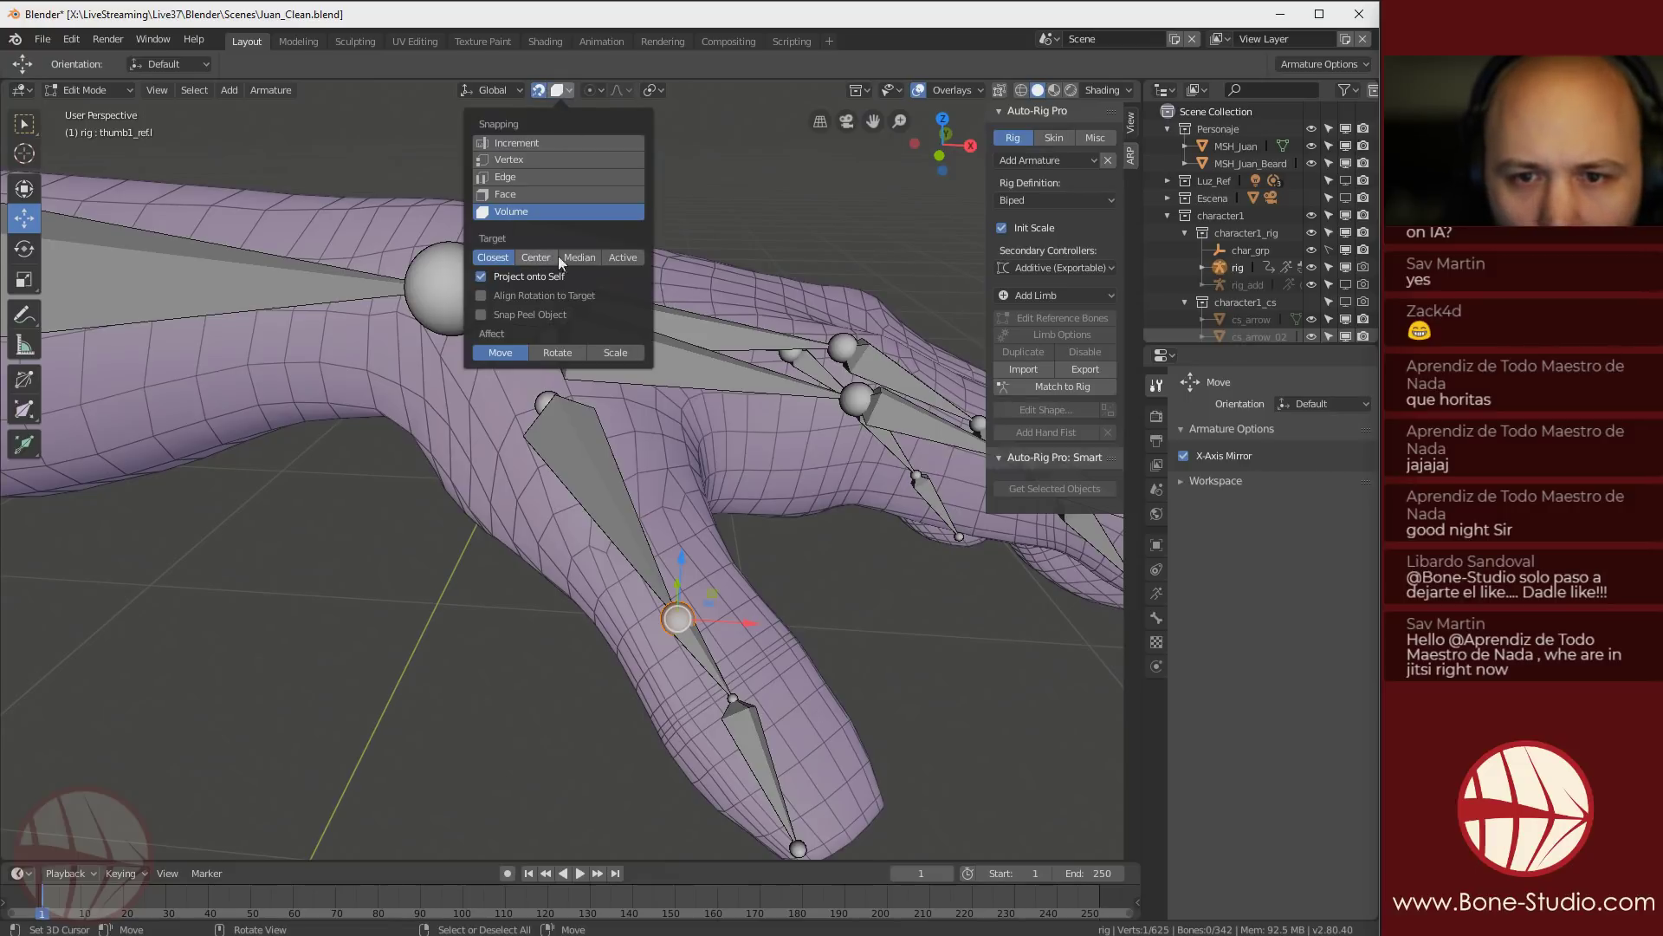
pyautogui.click(584, 258)
# Try the Normal and Local transform orientations on the thumb1_ref end joint
pyautogui.moveTo(685, 678); pyautogui.dragTo(712, 410, button='middle')
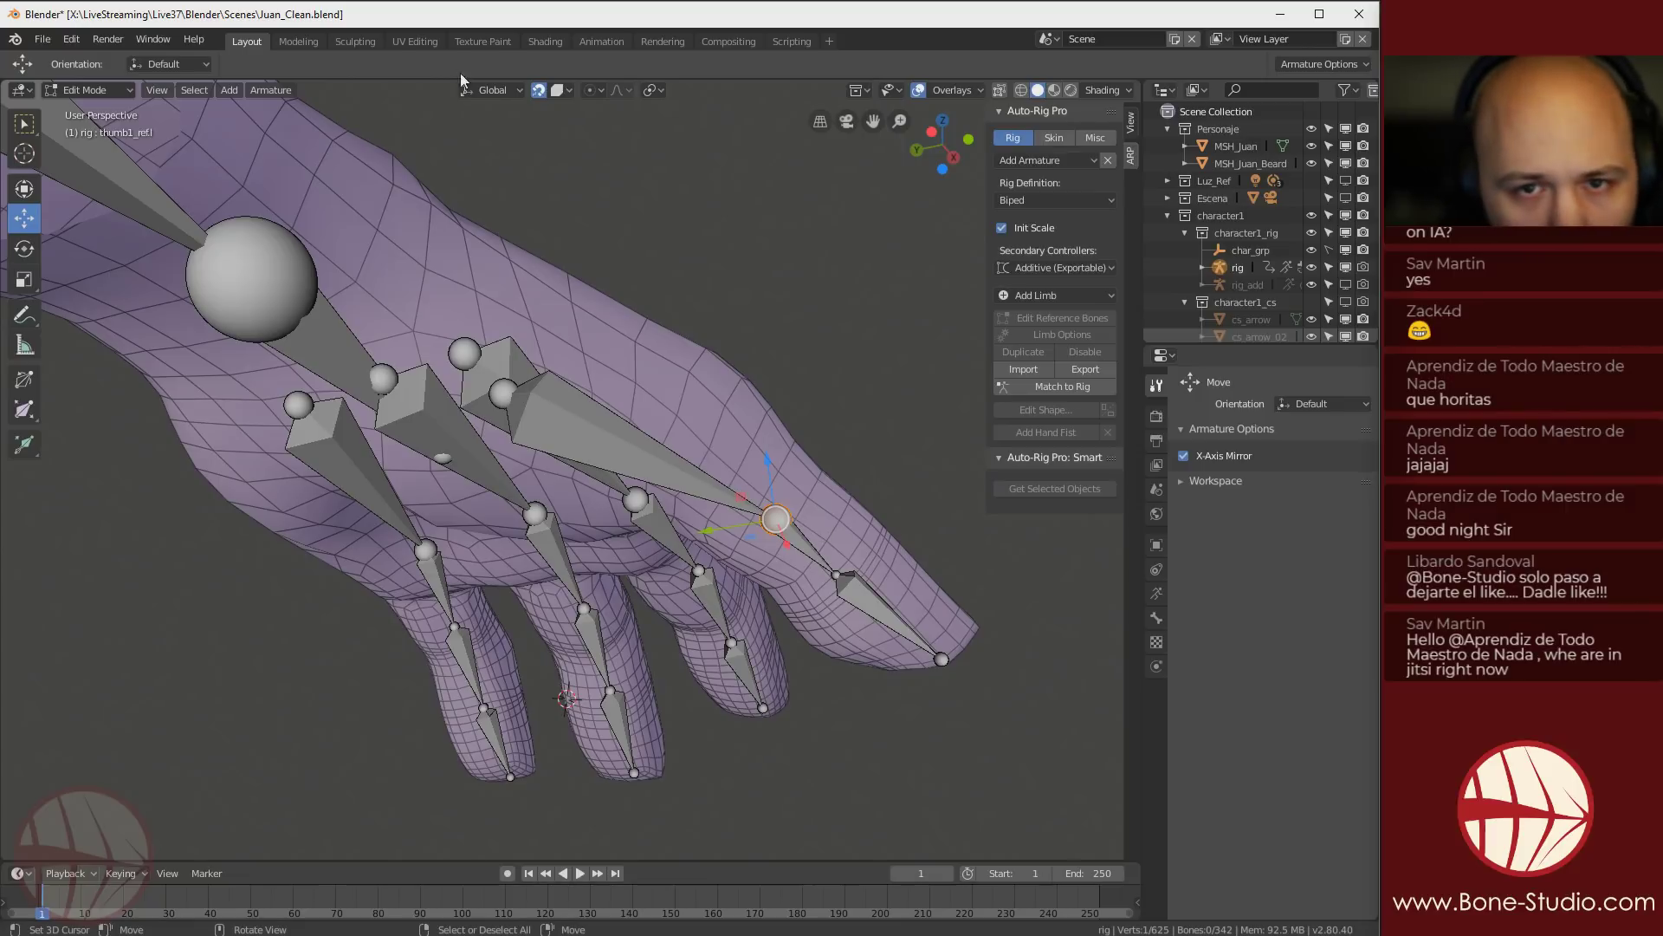
pyautogui.click(498, 91)
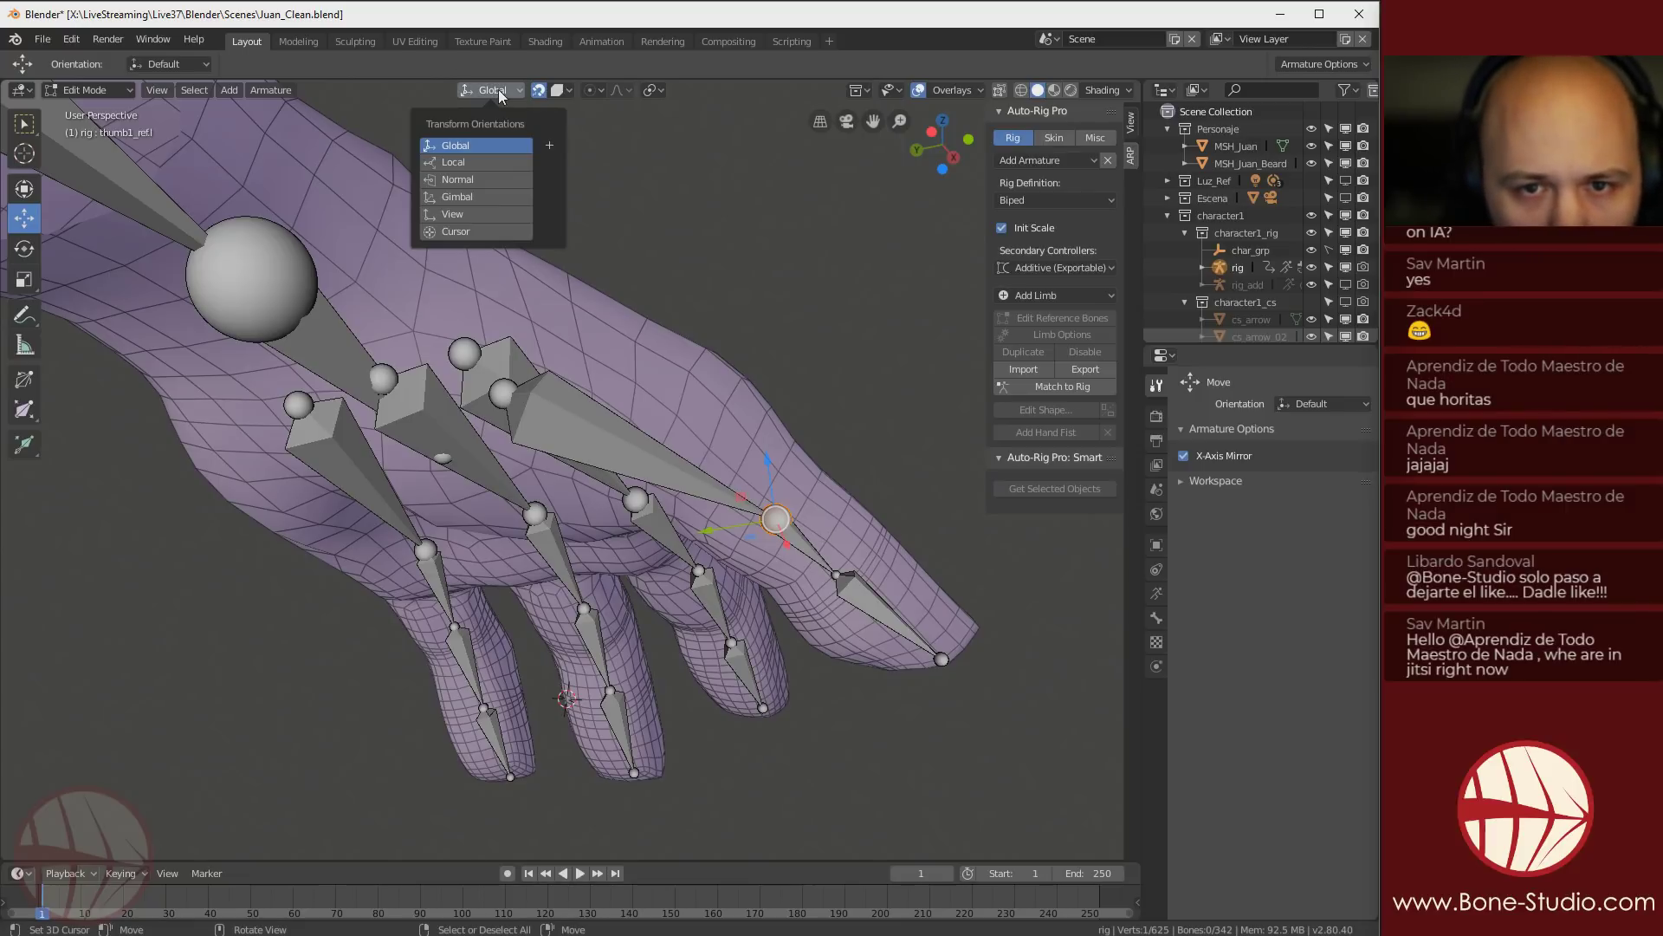
pyautogui.click(483, 180)
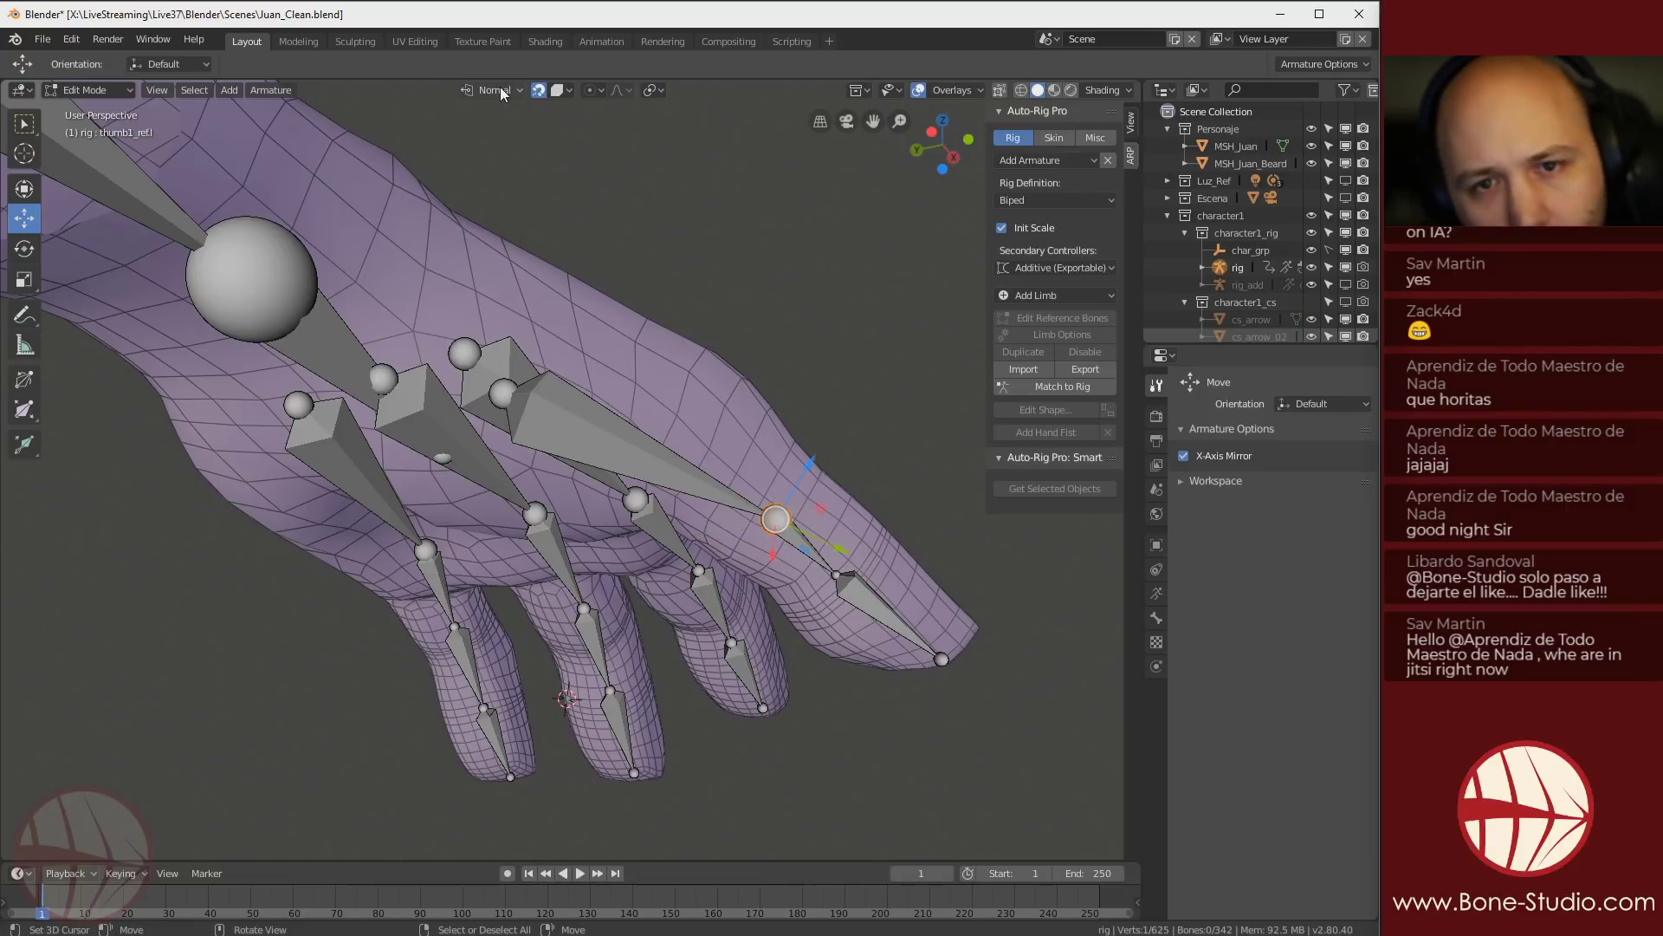
pyautogui.click(501, 87)
pyautogui.click(483, 162)
pyautogui.moveTo(484, 163); pyautogui.dragTo(688, 576, button='middle')
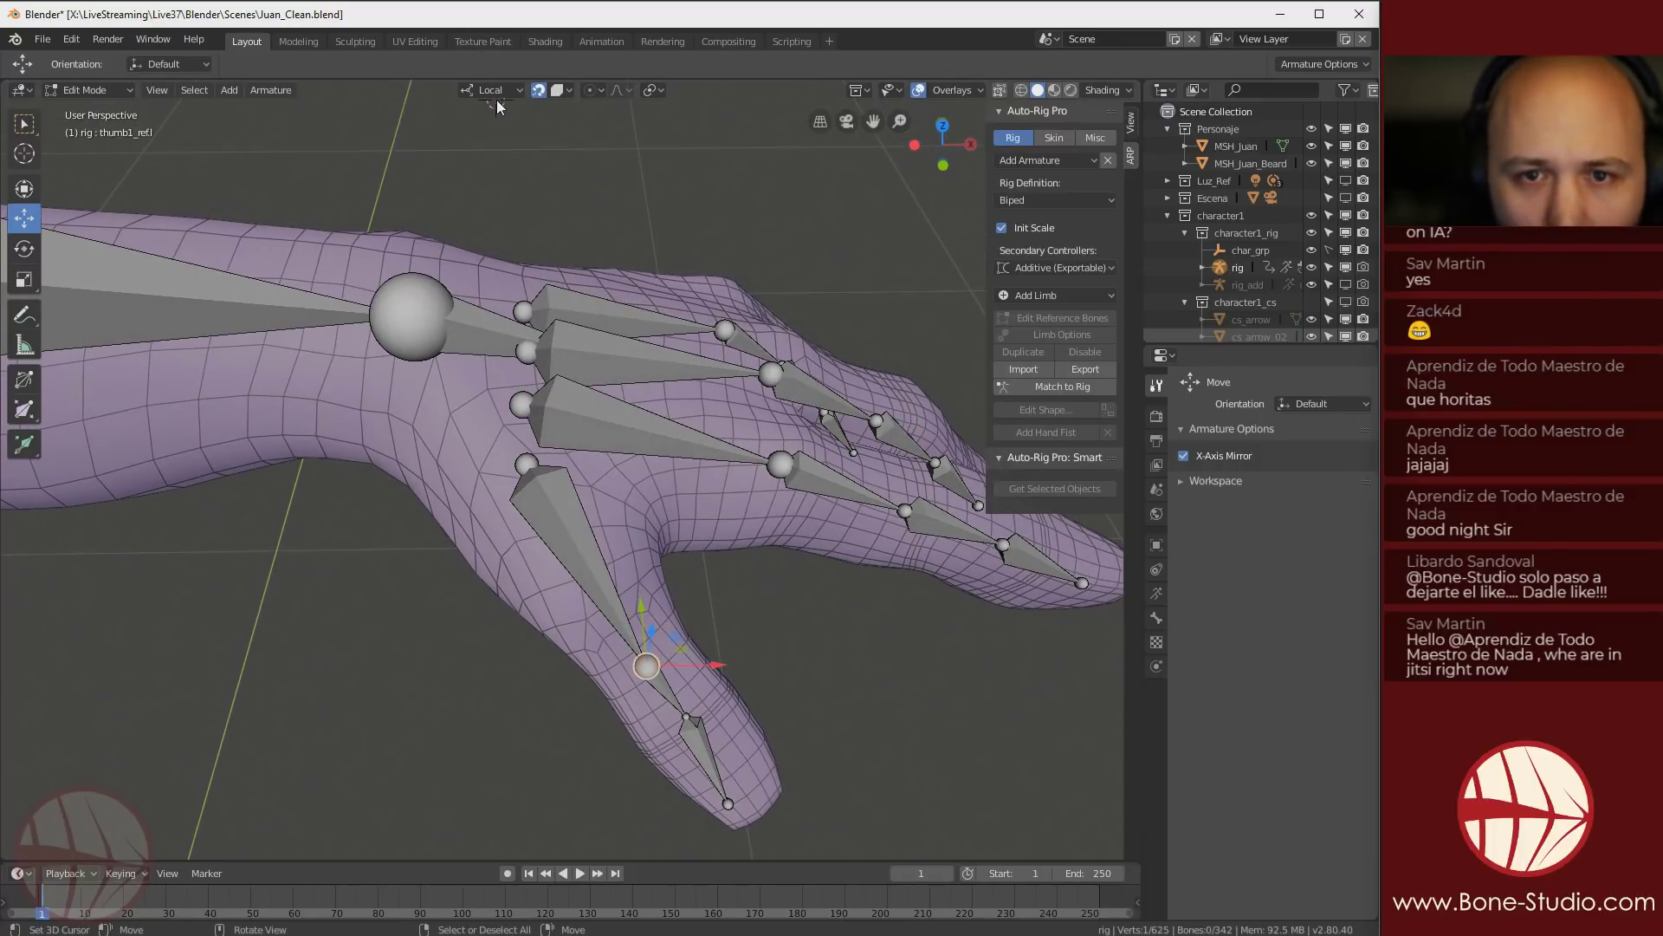
# Switch to View orientation and move the thumb1_ref end joint back toward the thumb's knuckle
pyautogui.click(496, 90)
pyautogui.click(482, 208)
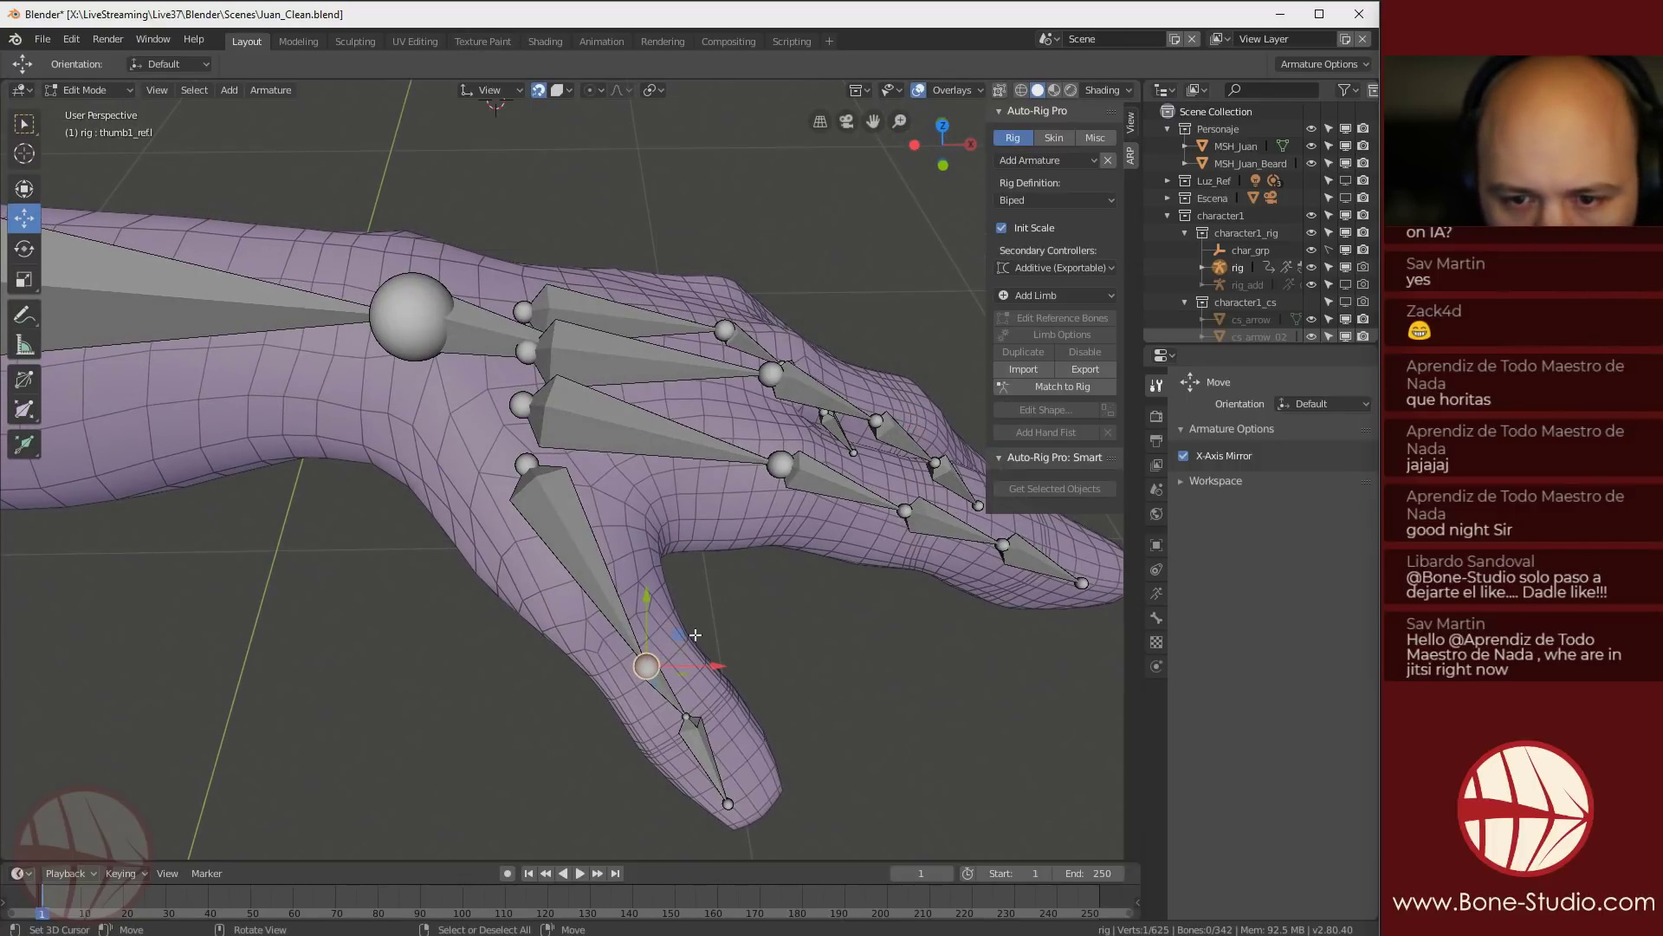
pyautogui.moveTo(646, 666); pyautogui.dragTo(606, 608)
pyautogui.moveTo(606, 608); pyautogui.dragTo(708, 456, button='middle')
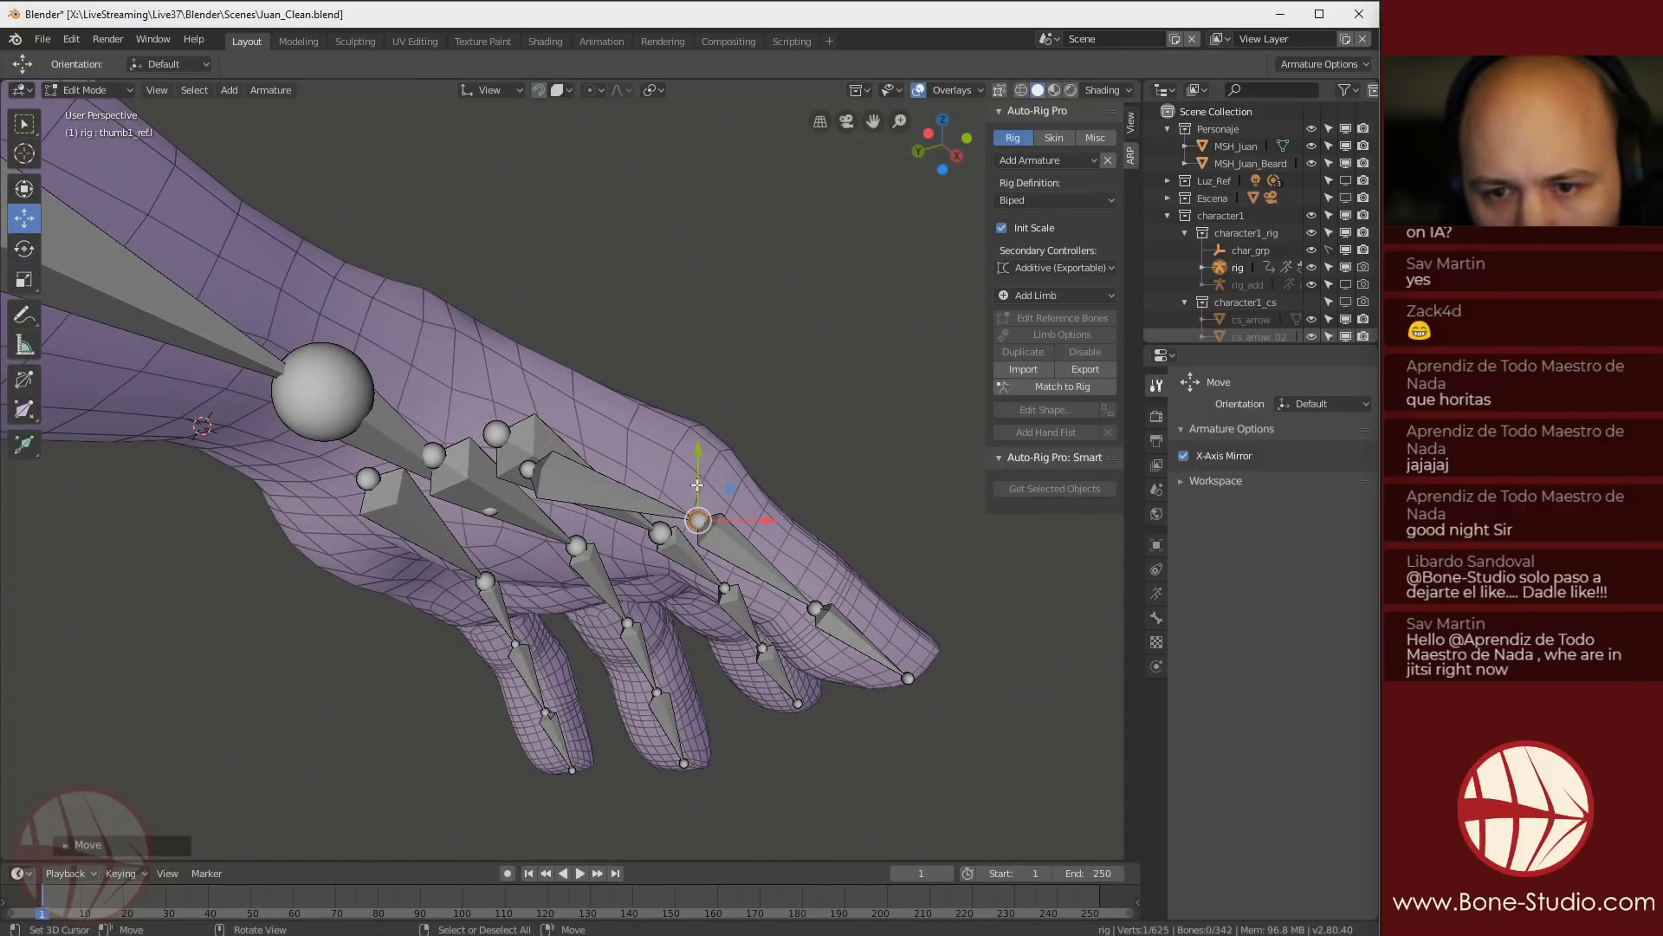
pyautogui.moveTo(845, 613); pyautogui.dragTo(571, 557, button='middle')
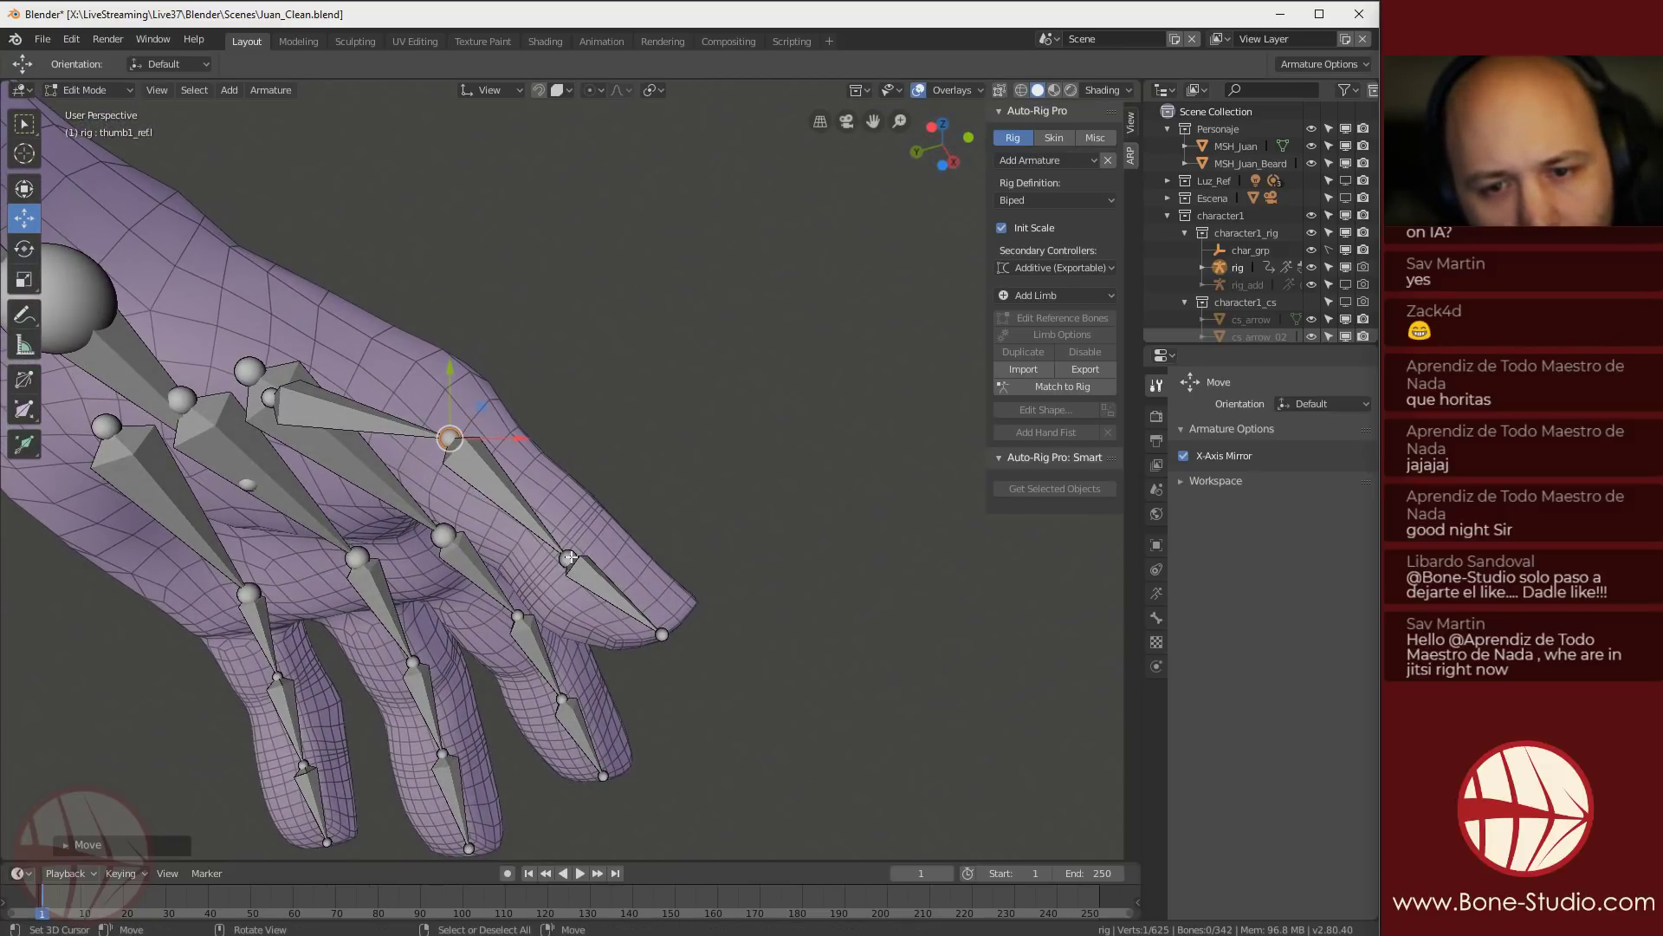
# Switch to Normal orientation and slightly adjust the thumb2_ref end joint inside the thumb
pyautogui.click(569, 557)
pyautogui.click(502, 89)
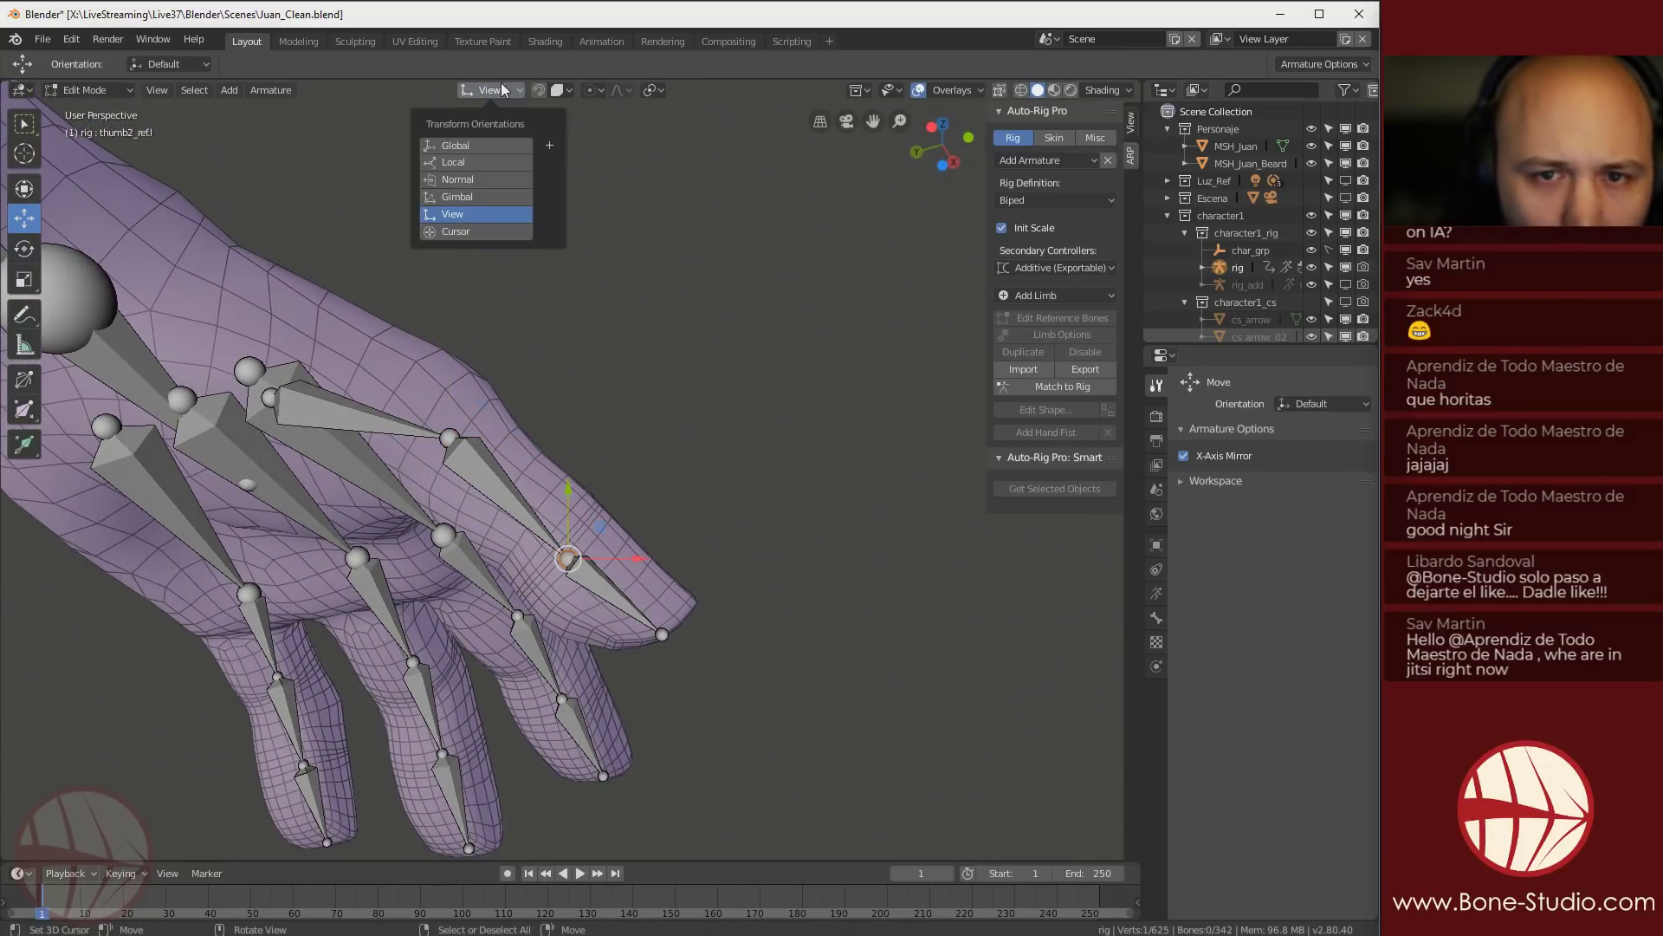
pyautogui.click(480, 179)
pyautogui.moveTo(599, 593); pyautogui.dragTo(594, 587)
pyautogui.moveTo(593, 587); pyautogui.dragTo(544, 660, button='middle')
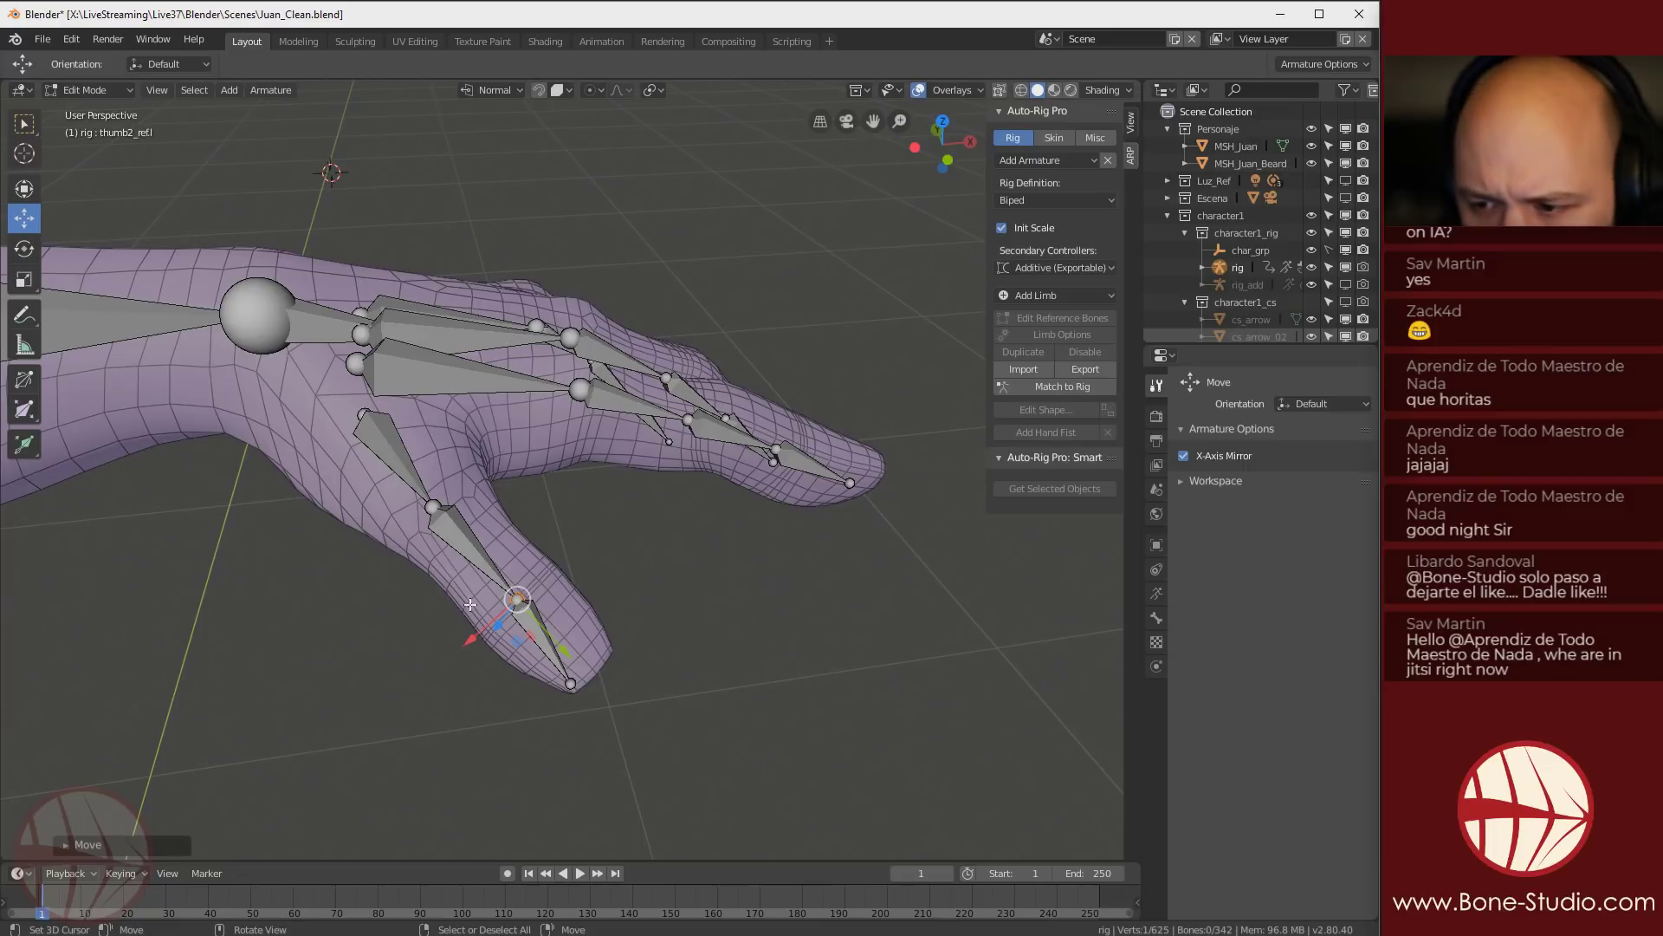
# Move the thumb3_ref tip joint along its normal X axis to center it in the thumb's tip
pyautogui.moveTo(456, 575); pyautogui.dragTo(566, 656, button='middle')
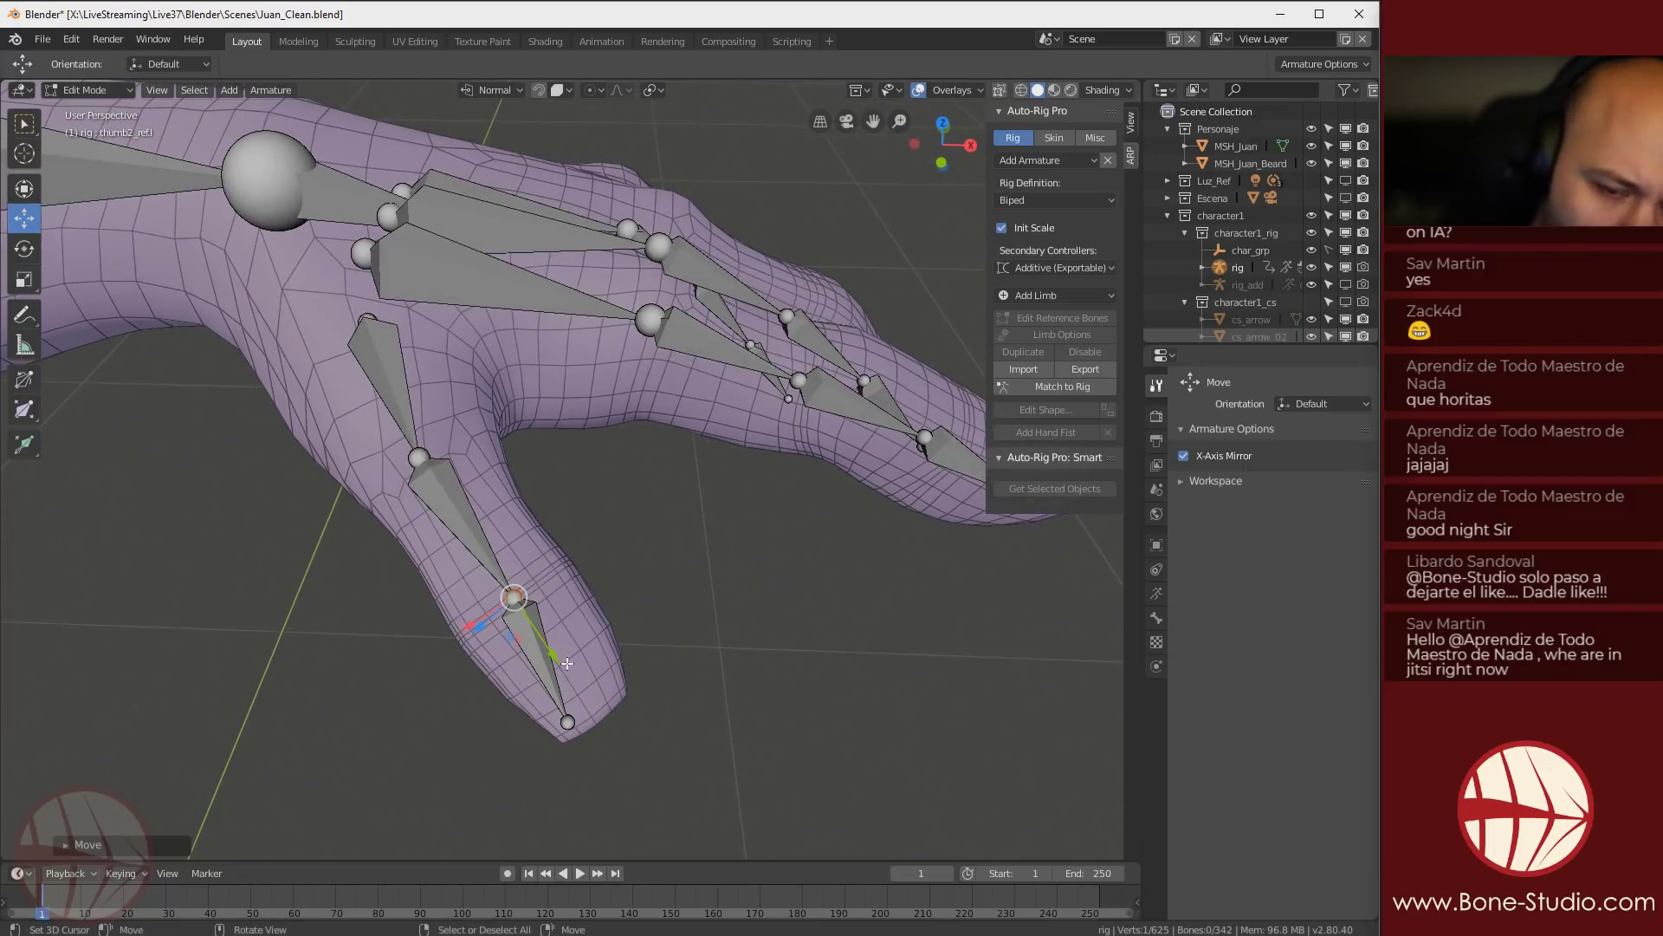
pyautogui.click(566, 722)
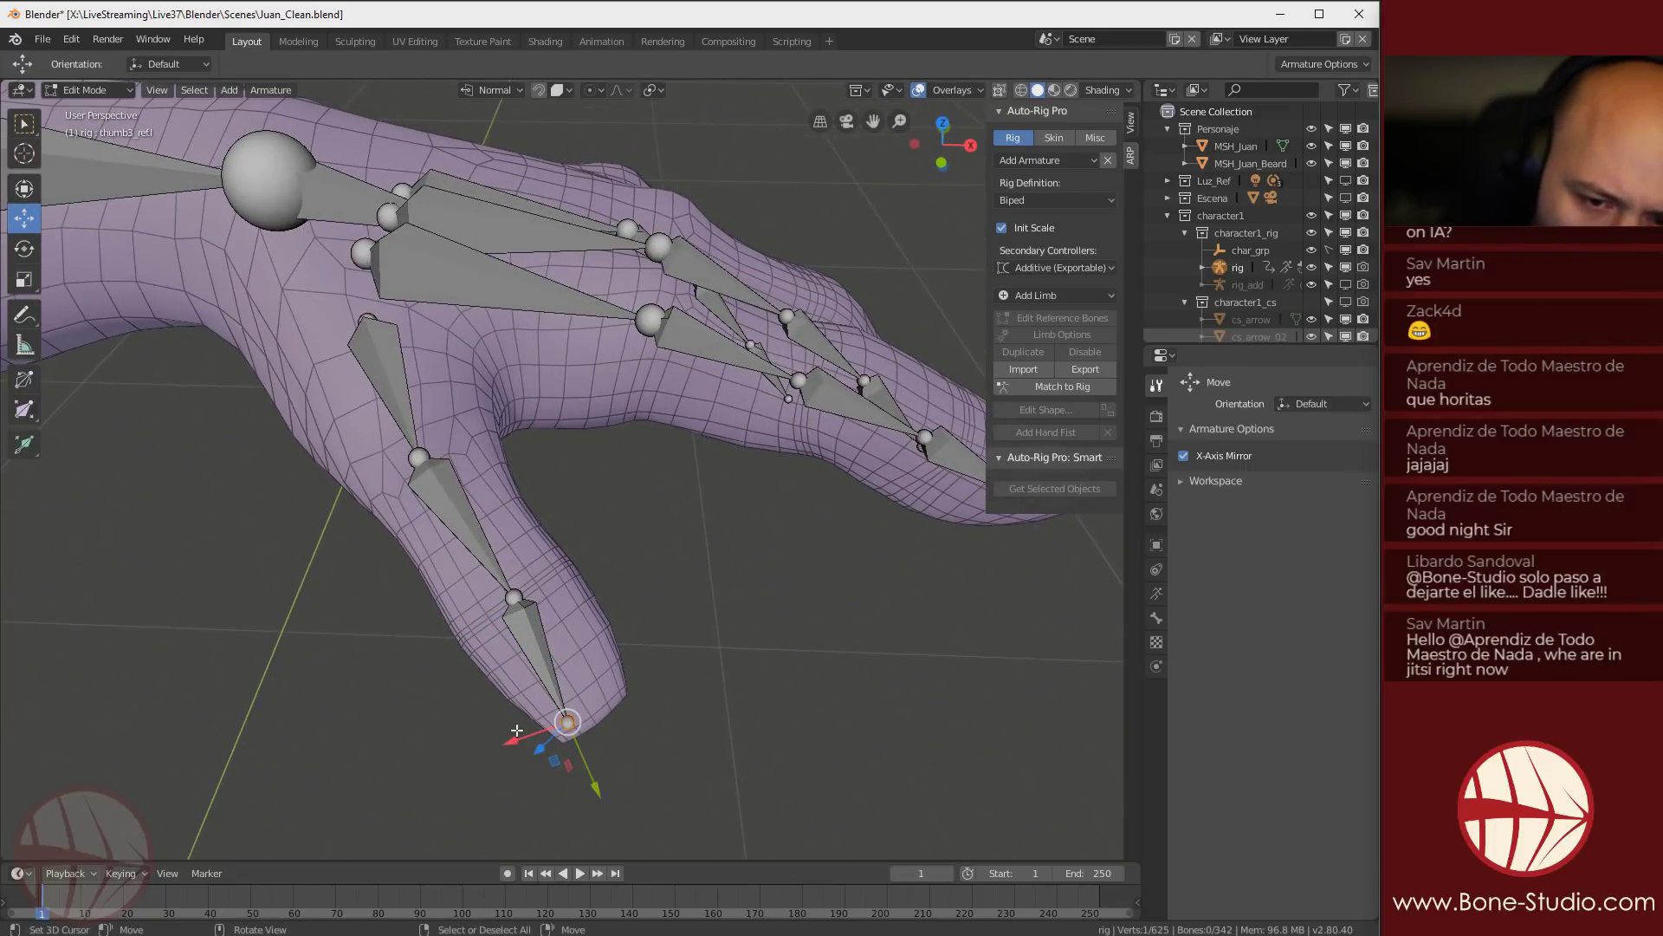
pyautogui.moveTo(516, 739); pyautogui.dragTo(546, 730)
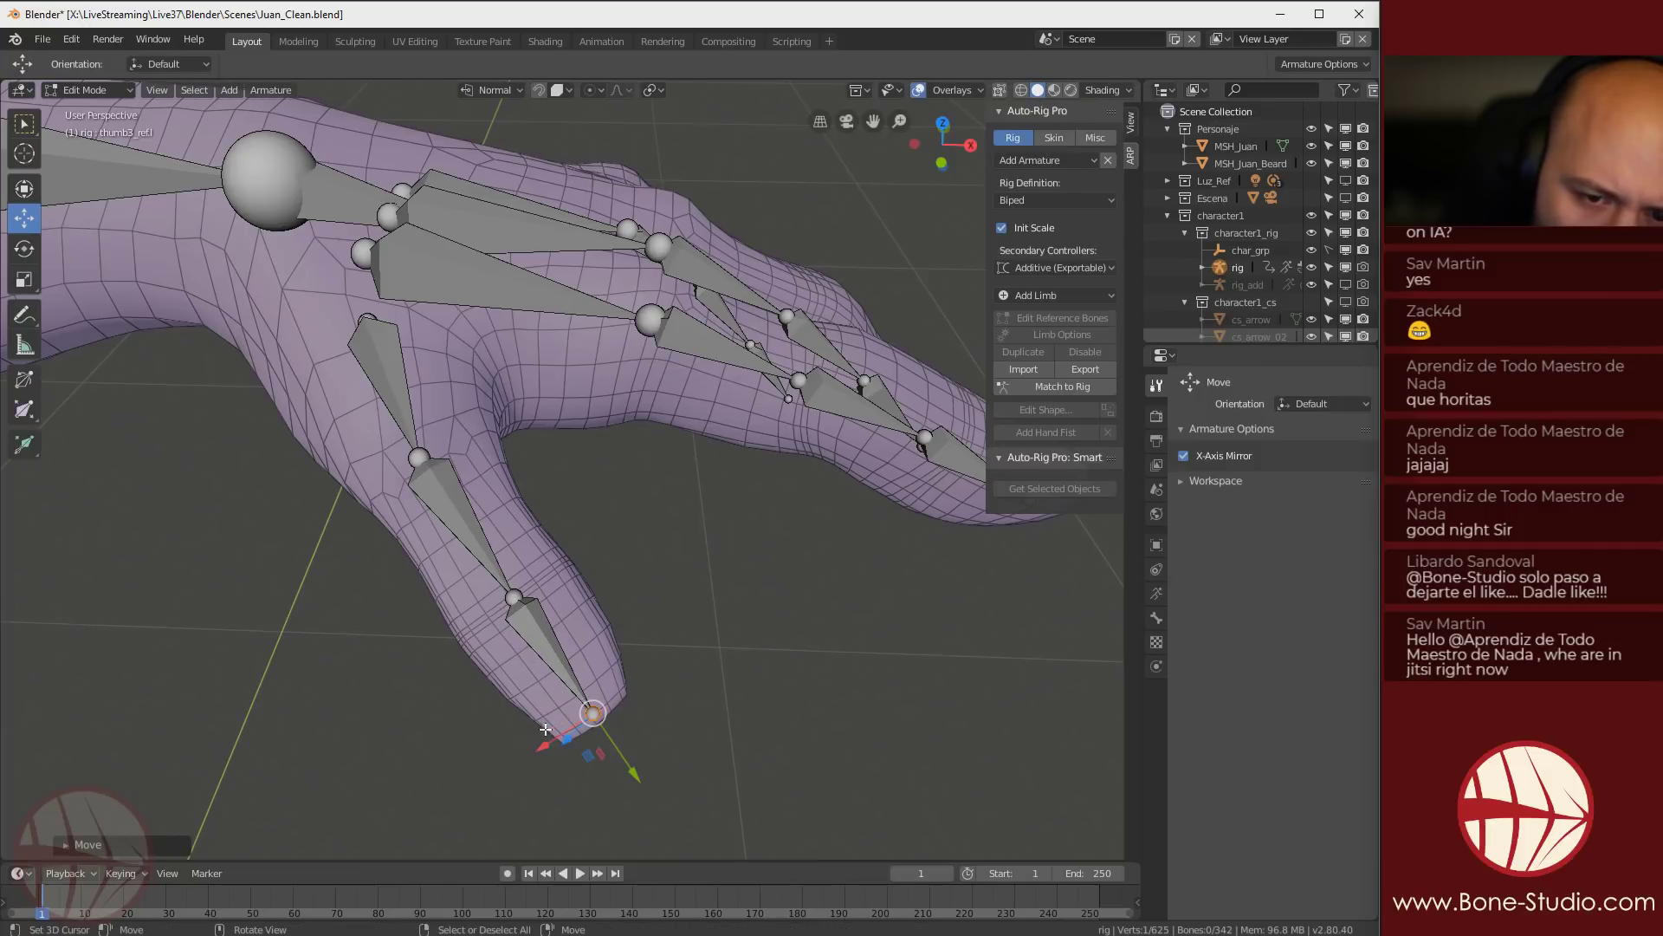
pyautogui.click(515, 597)
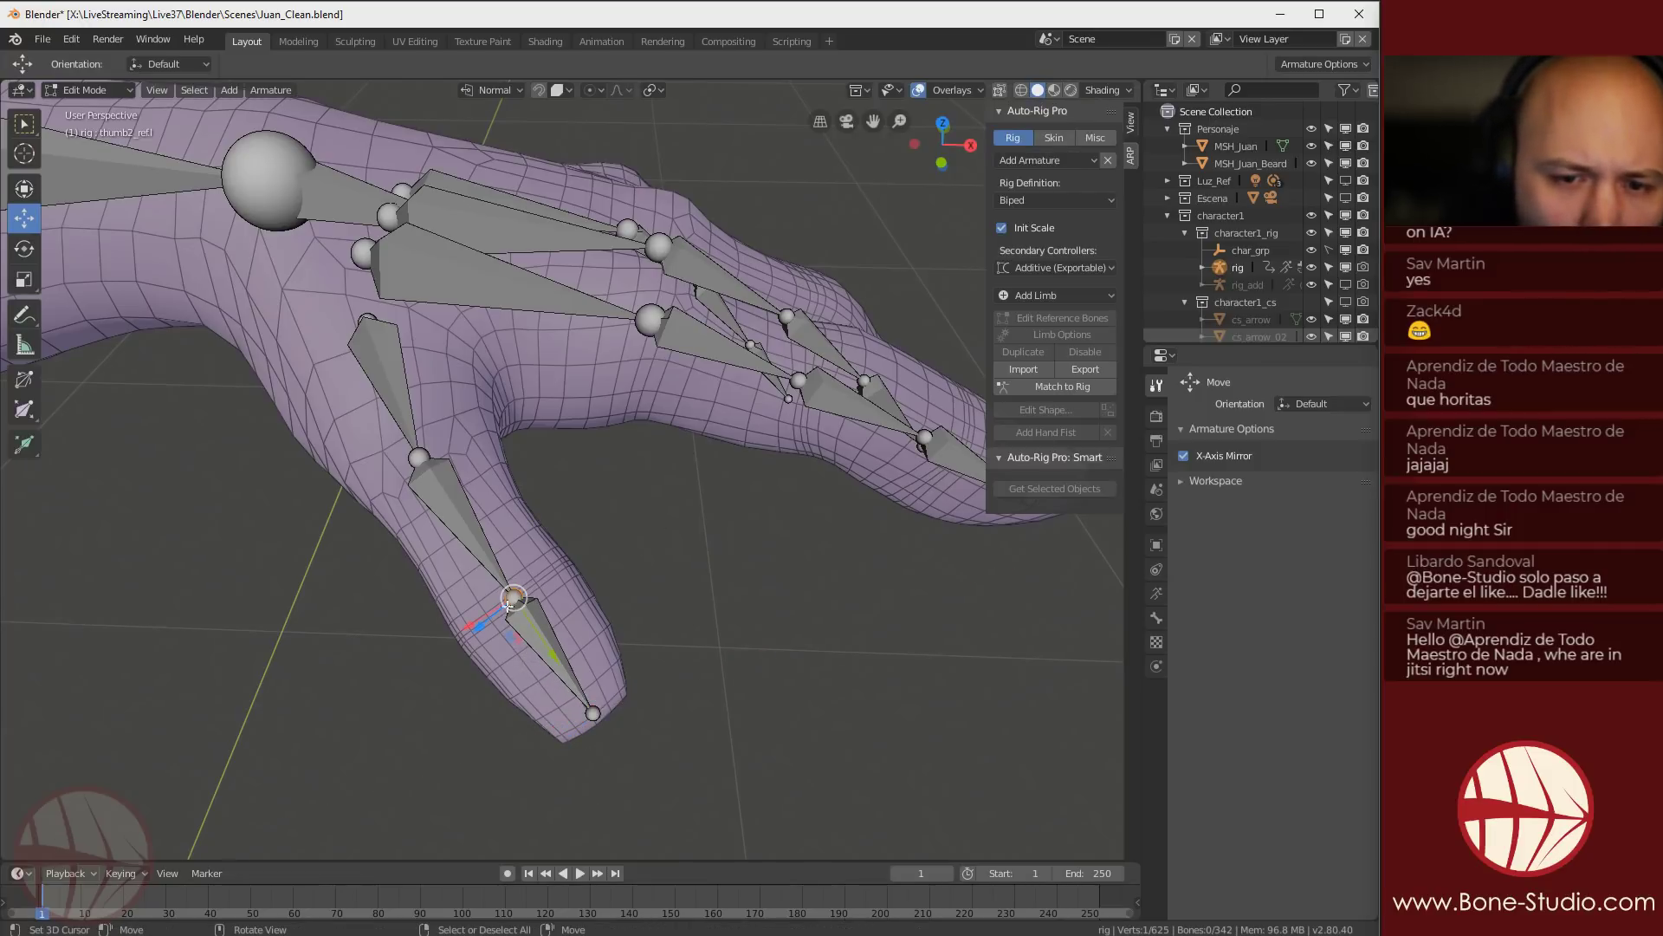
pyautogui.moveTo(437, 710); pyautogui.dragTo(476, 620, button='middle')
pyautogui.moveTo(577, 624); pyautogui.dragTo(536, 614, button='middle')
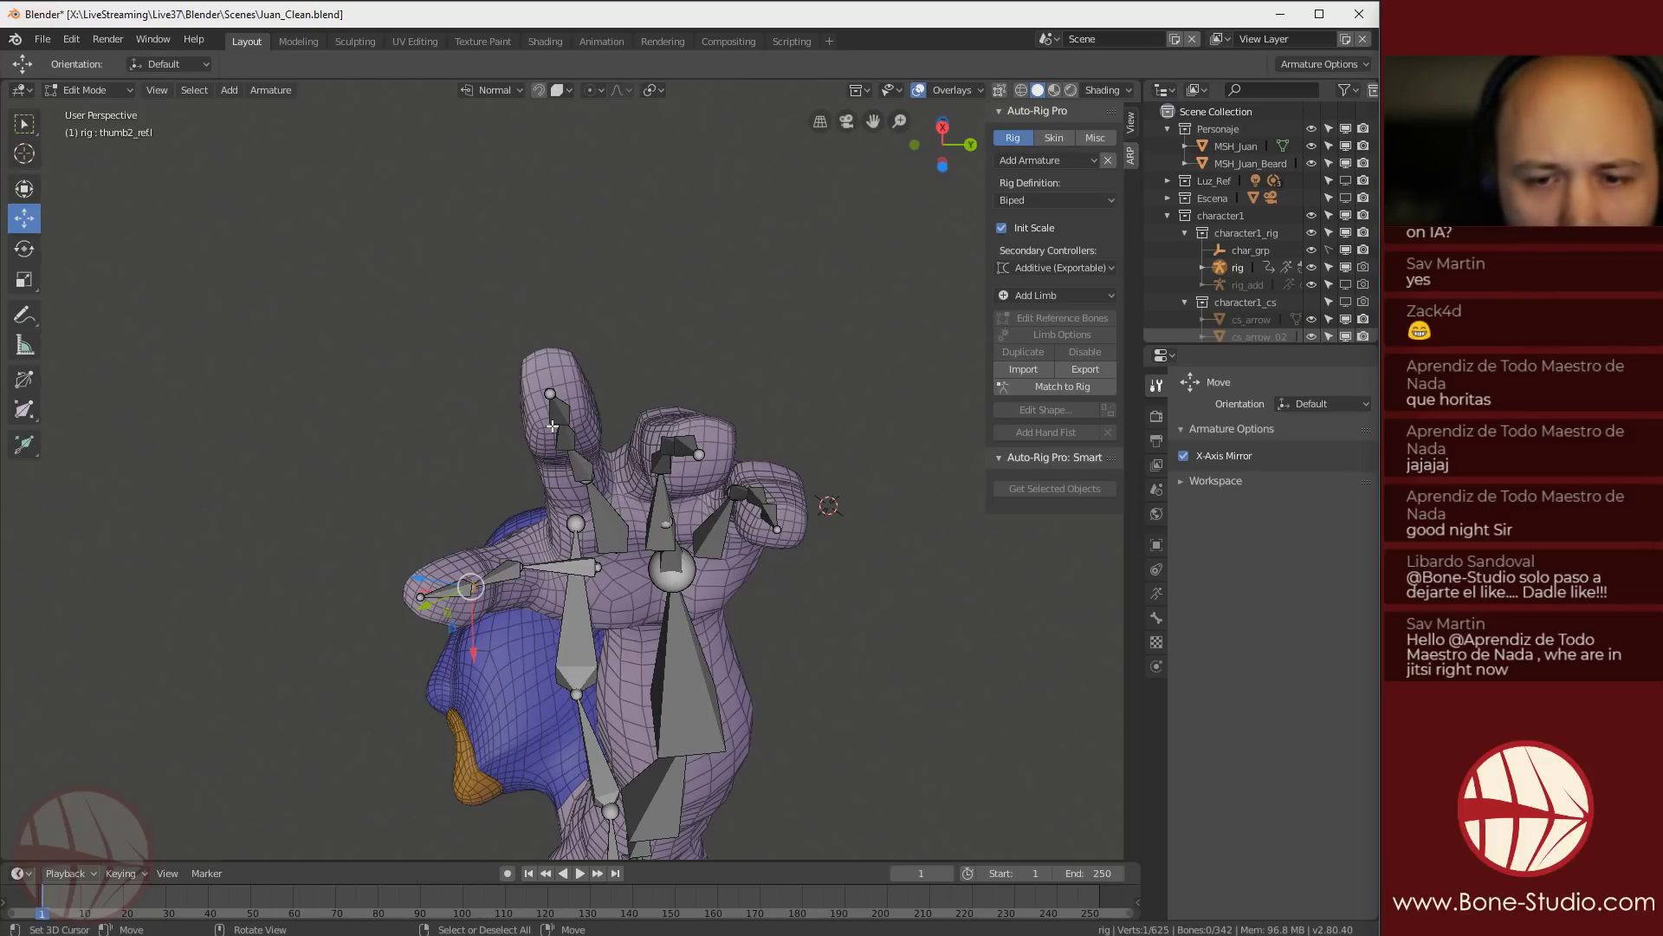
# Move the index1_ref end joint to center it across the width of the index finger
pyautogui.moveTo(563, 511); pyautogui.dragTo(515, 405, button='middle')
pyautogui.scroll(2, 568, 383)
pyautogui.press('g')
pyautogui.click(479, 359)
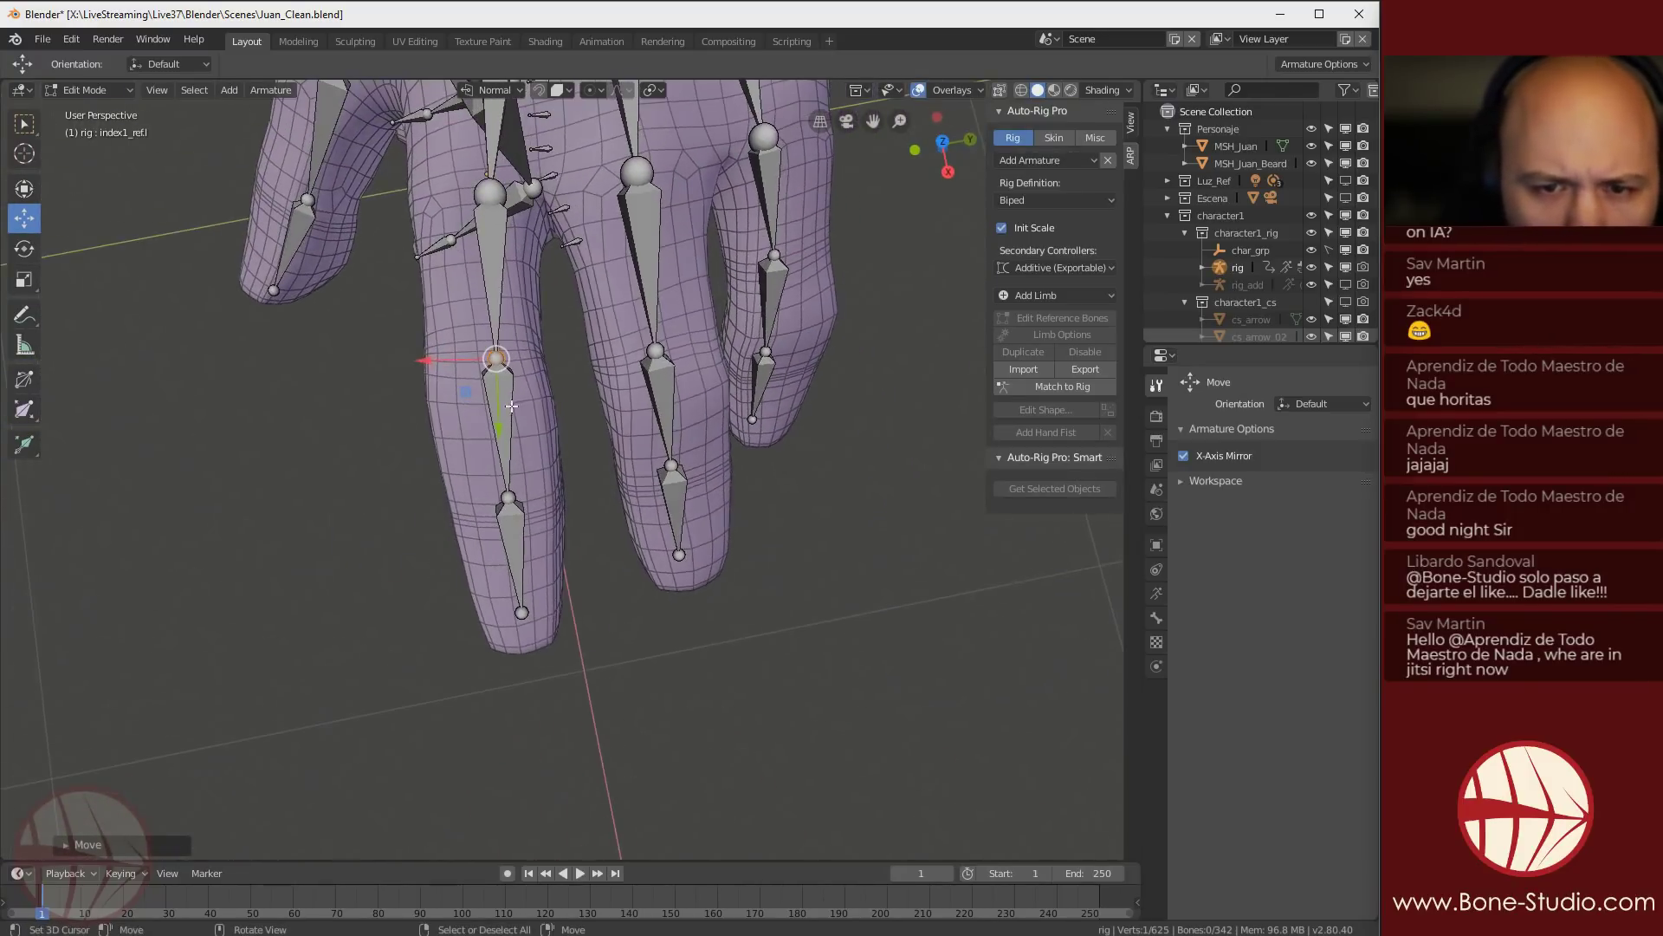
# Shift the index2_ref end joint and the index3_ref tip joint sideways to center them in the index finger
pyautogui.click(510, 499)
pyautogui.moveTo(510, 498); pyautogui.dragTo(536, 402, button='middle')
pyautogui.moveTo(534, 419); pyautogui.dragTo(527, 421)
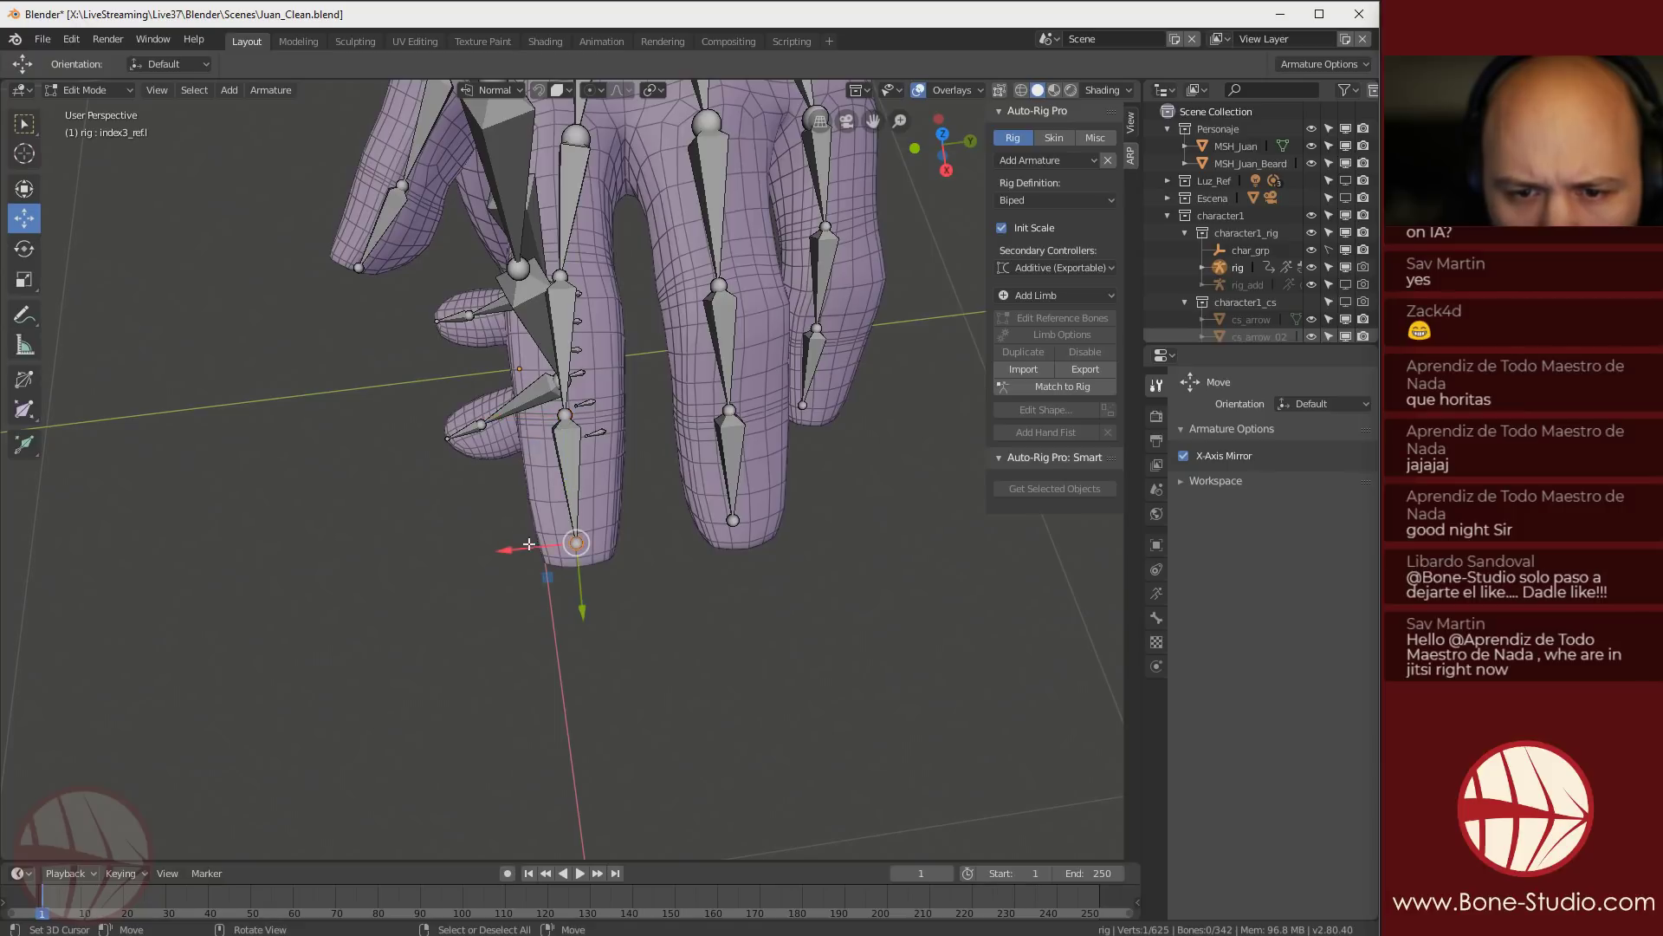
pyautogui.moveTo(530, 417); pyautogui.dragTo(526, 416)
# Fine-tune the index1_ref end joint sideways along its normal X axis
pyautogui.click(560, 277)
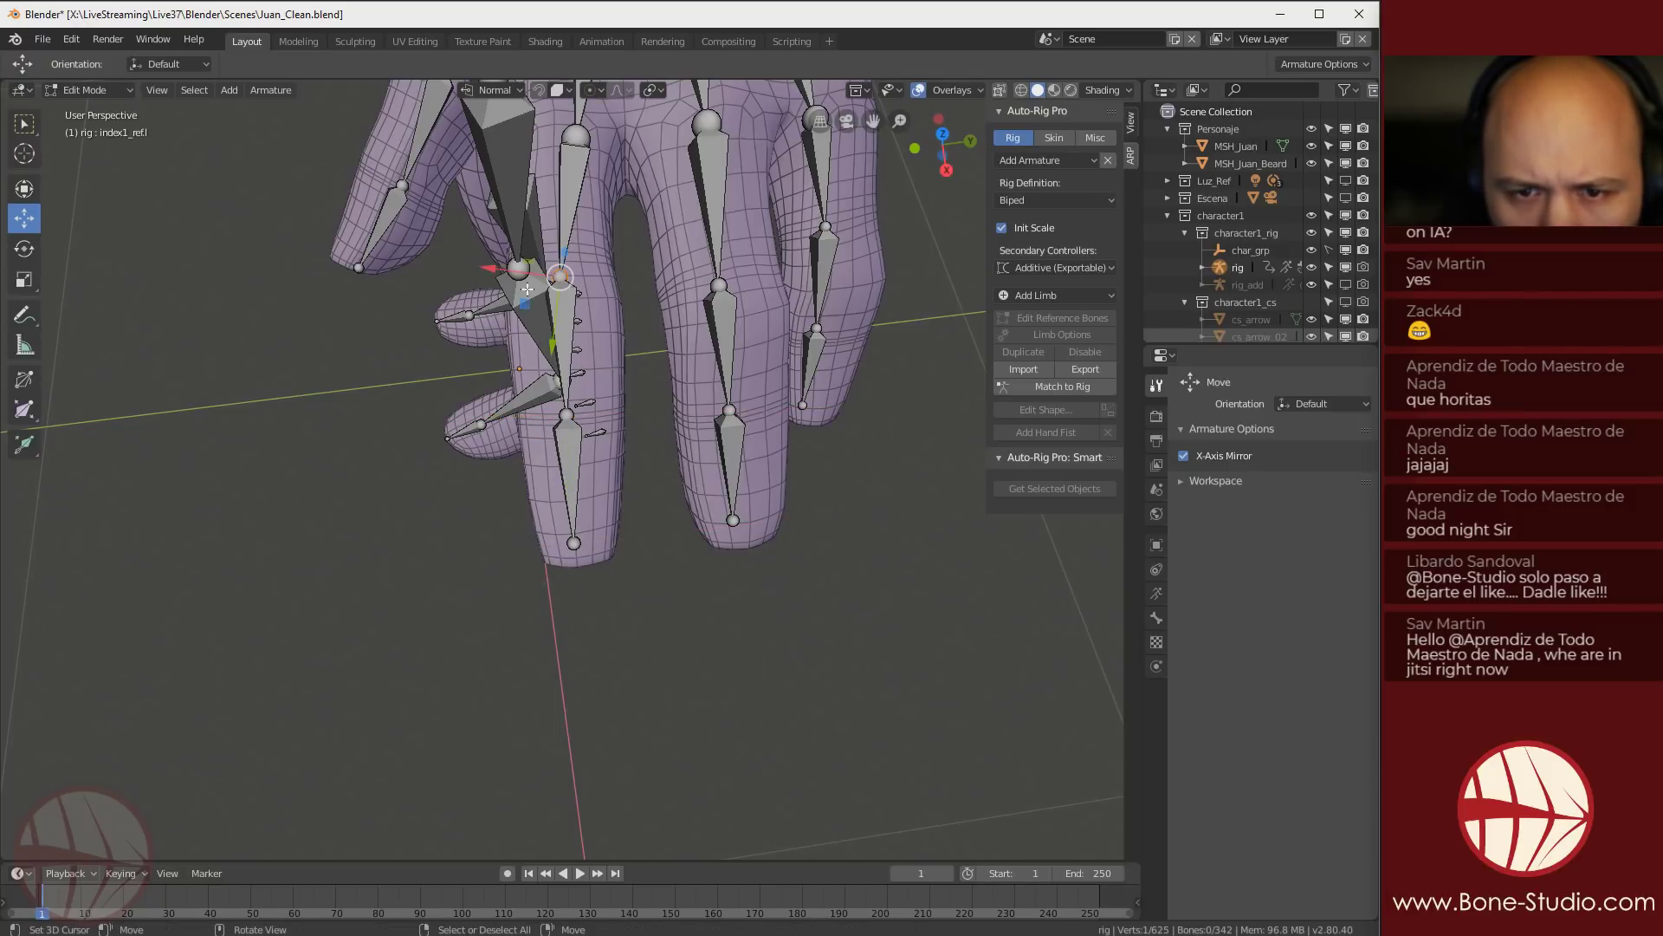
pyautogui.moveTo(525, 275); pyautogui.dragTo(529, 273)
pyautogui.moveTo(192, 426); pyautogui.dragTo(422, 289, button='middle')
pyautogui.moveTo(450, 496); pyautogui.dragTo(645, 530, button='middle')
pyautogui.press('g')
pyautogui.moveTo(670, 530); pyautogui.dragTo(678, 530)
# Select the index3_ref bone at the index fingertip and show its Transform and View properties
pyautogui.moveTo(693, 524); pyautogui.dragTo(576, 251, button='middle')
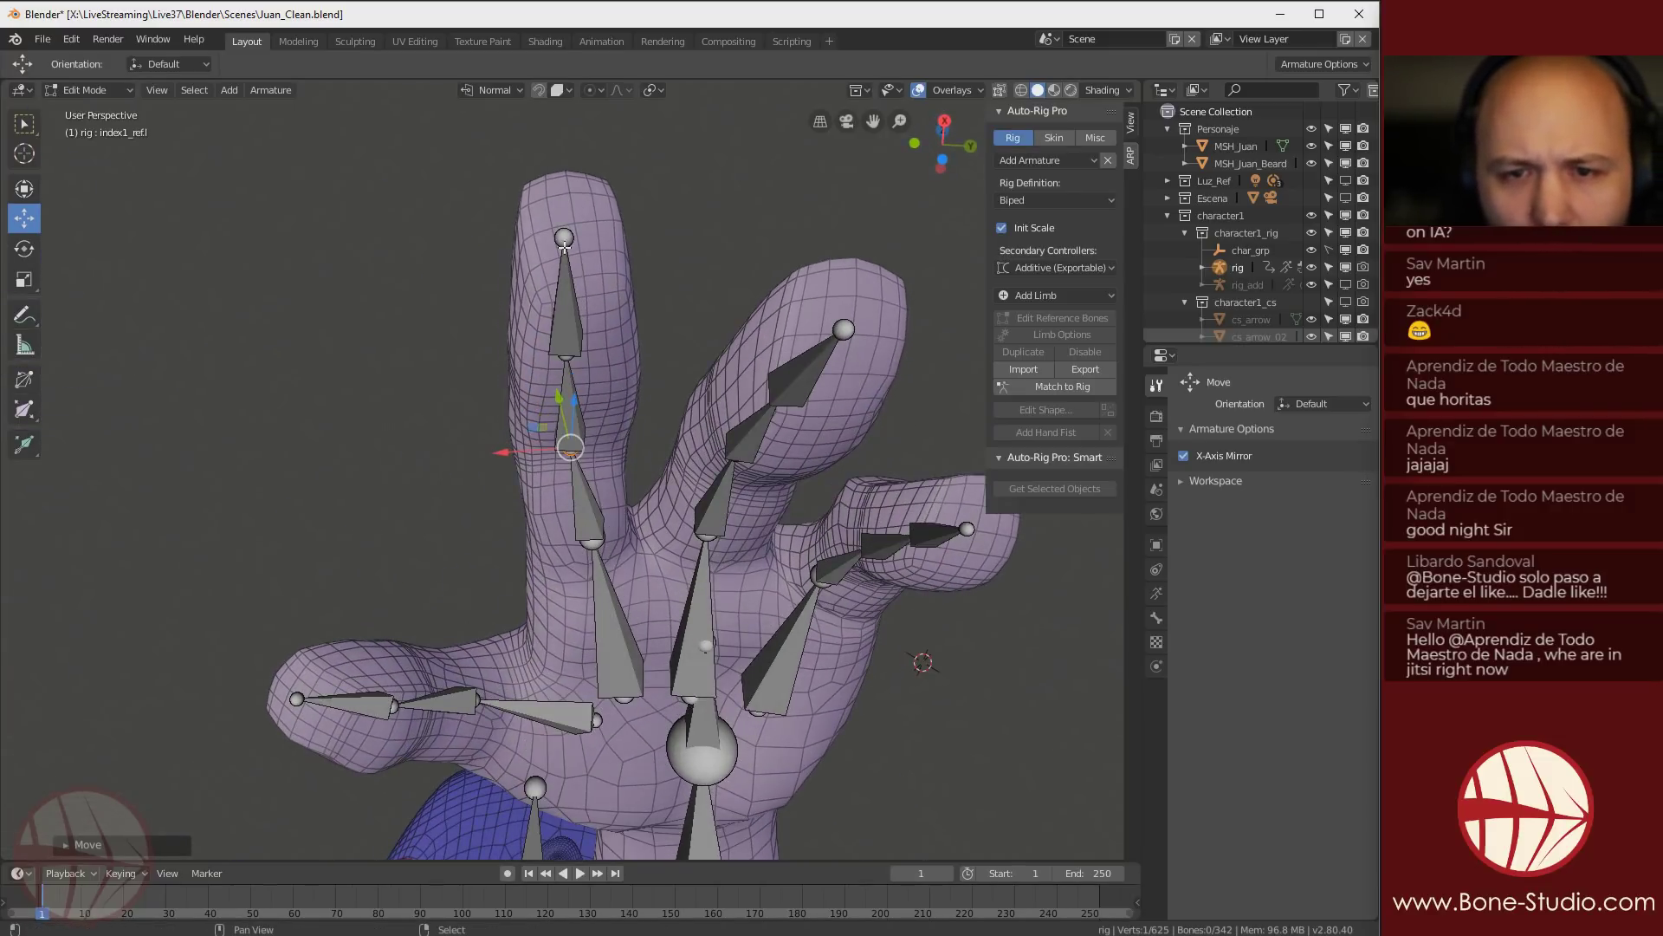
pyautogui.moveTo(572, 376); pyautogui.dragTo(572, 291, button='middle')
pyautogui.keyDown('shift'); pyautogui.moveTo(673, 372); pyautogui.dragTo(650, 552, button='middle'); pyautogui.keyUp('shift')
pyautogui.click(646, 520)
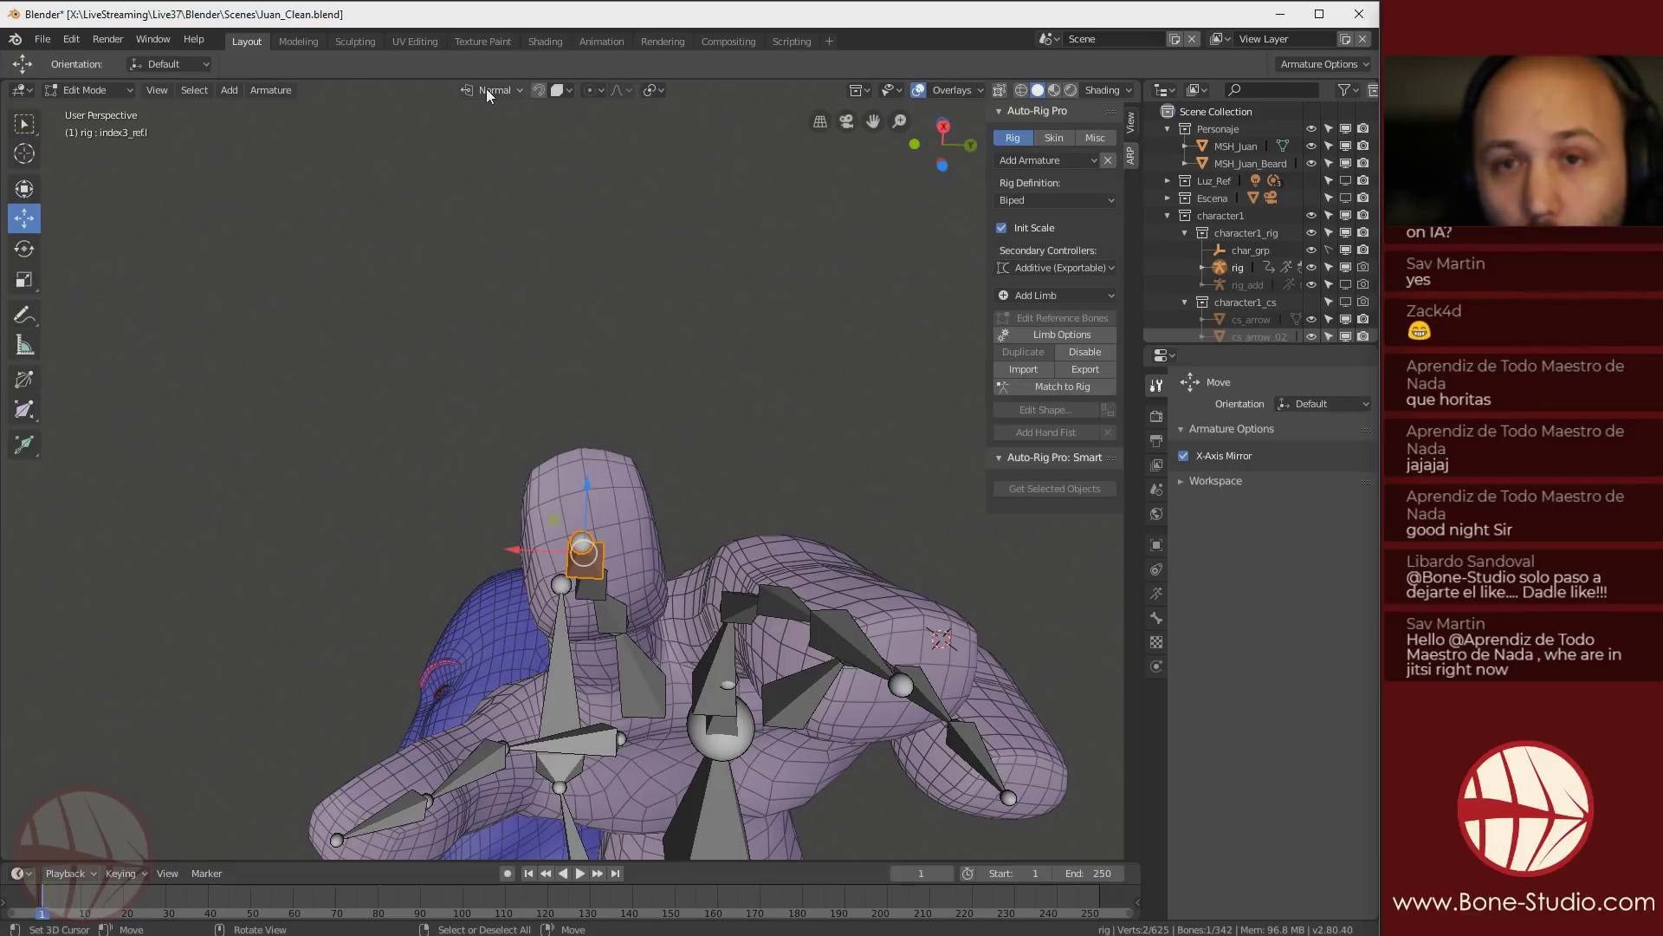
pyautogui.click(1131, 122)
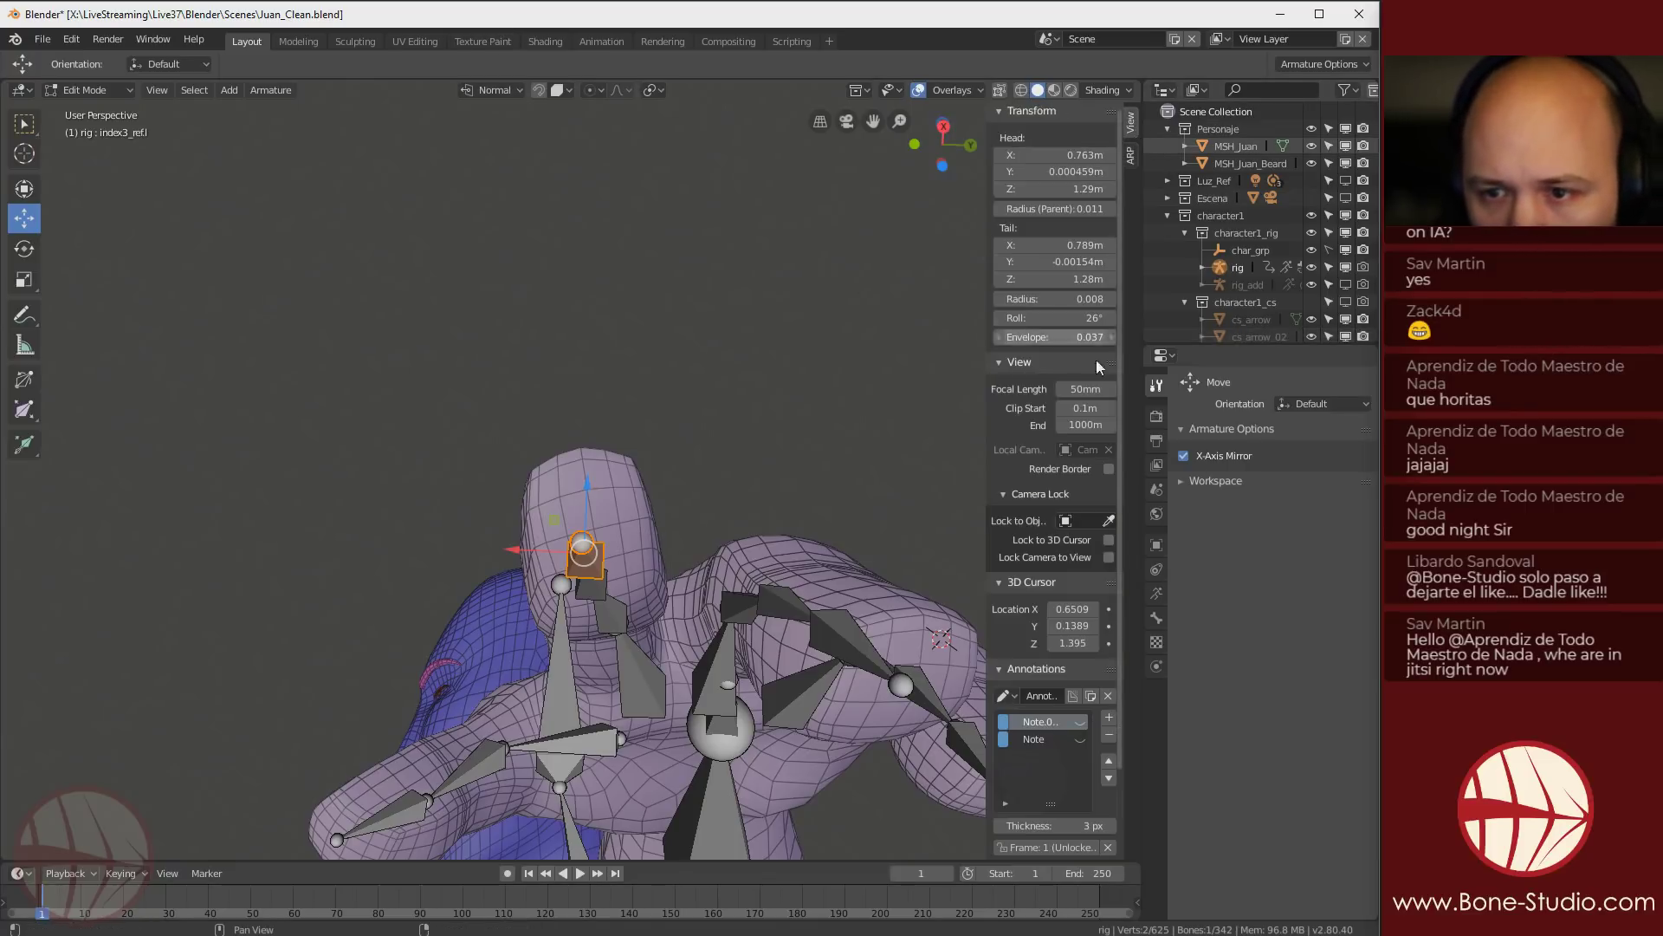
# Set the index3_ref roll to 43° and recalculate the rolls of all three index finger bones using Active Bone
pyautogui.moveTo(1072, 320); pyautogui.dragTo(1077, 319)
pyautogui.keyDown('shift'); pyautogui.moveTo(662, 463); pyautogui.dragTo(773, 601, button='middle'); pyautogui.keyUp('shift')
pyautogui.click(541, 431)
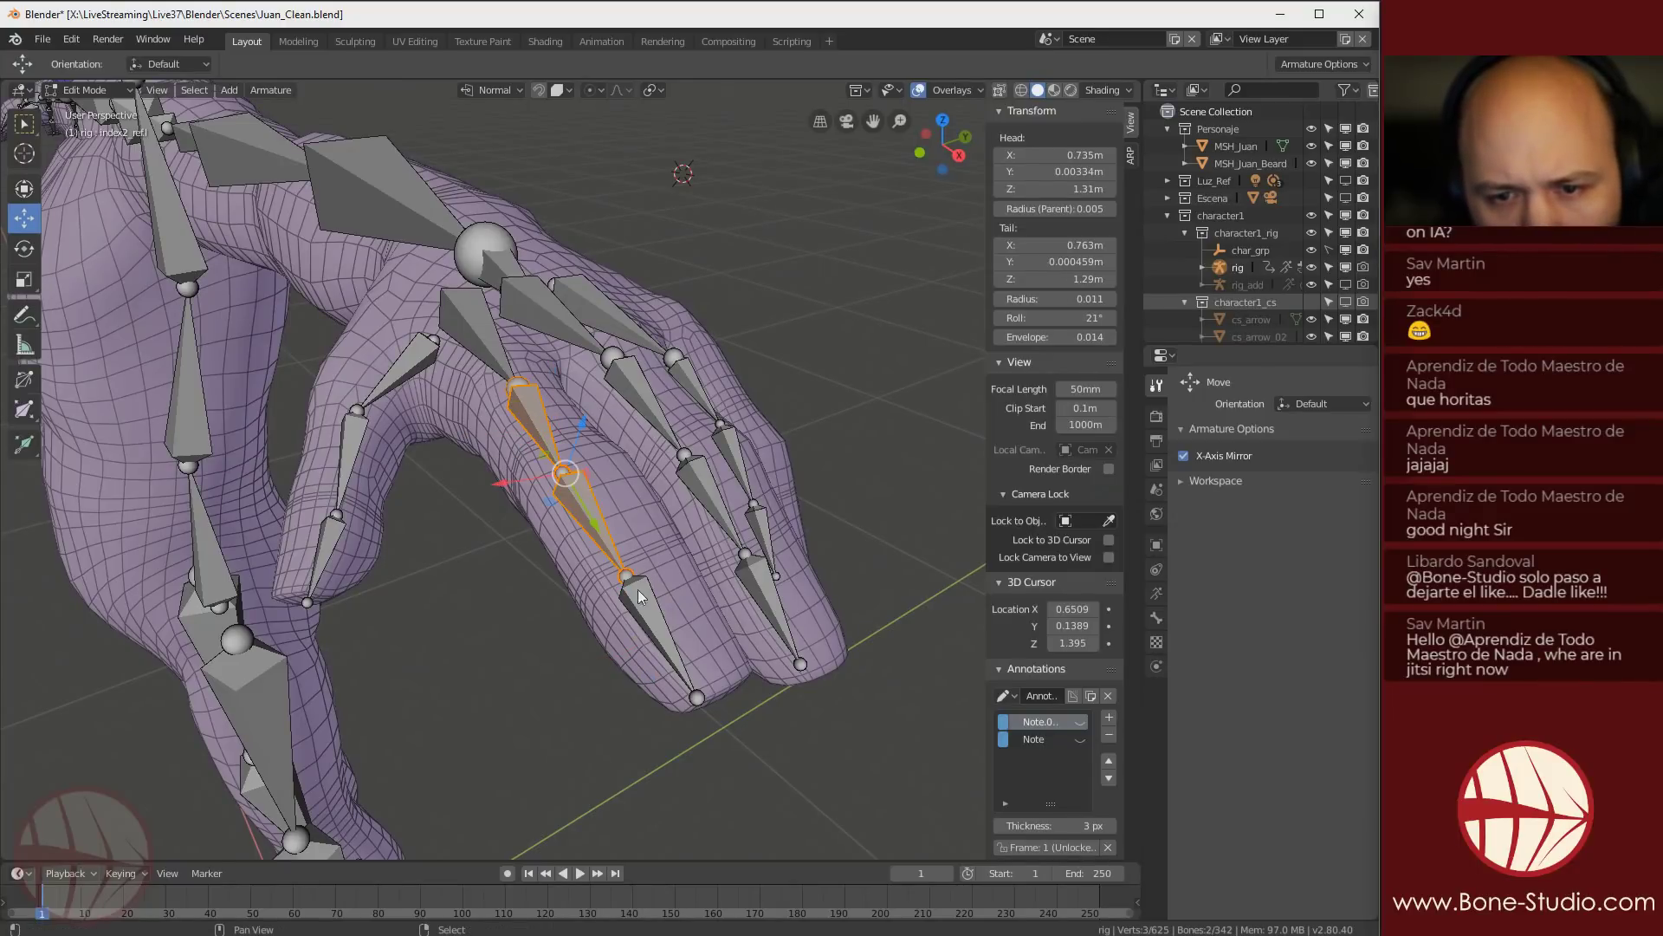
pyautogui.hotkey('ctrl', 'n')
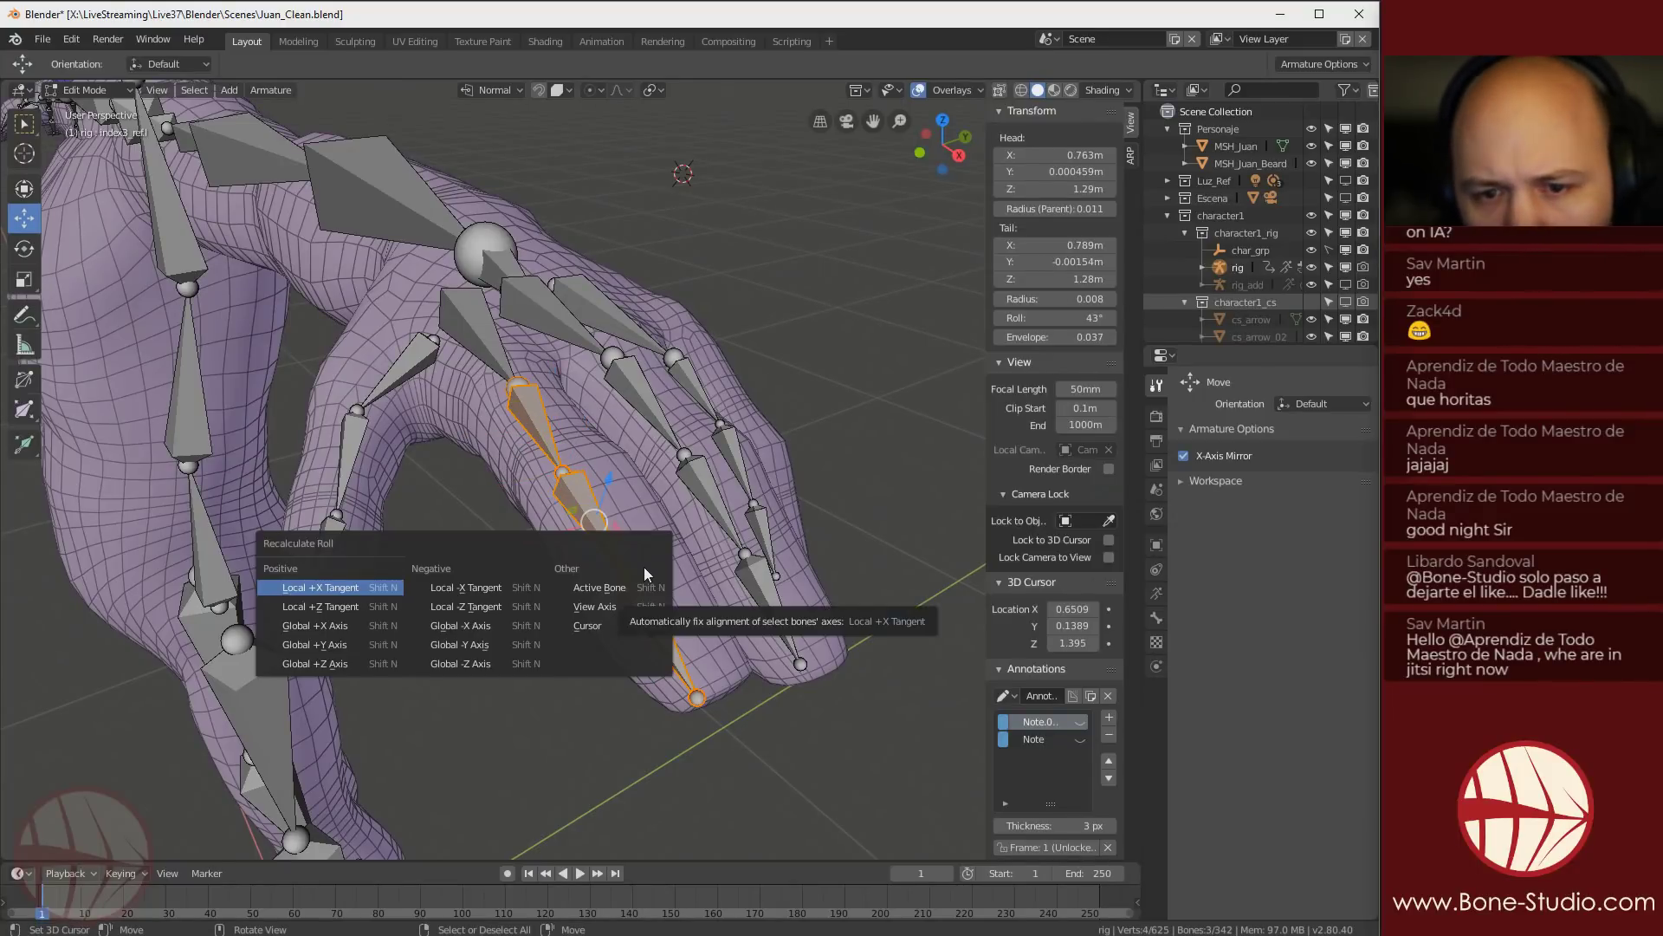
pyautogui.click(643, 592)
# Move the index1_base_ref end joint about 0.0035 m sideways along its normal X axis to center it in the knuckle
pyautogui.moveTo(641, 586); pyautogui.dragTo(648, 346, button='middle')
pyautogui.click(596, 234)
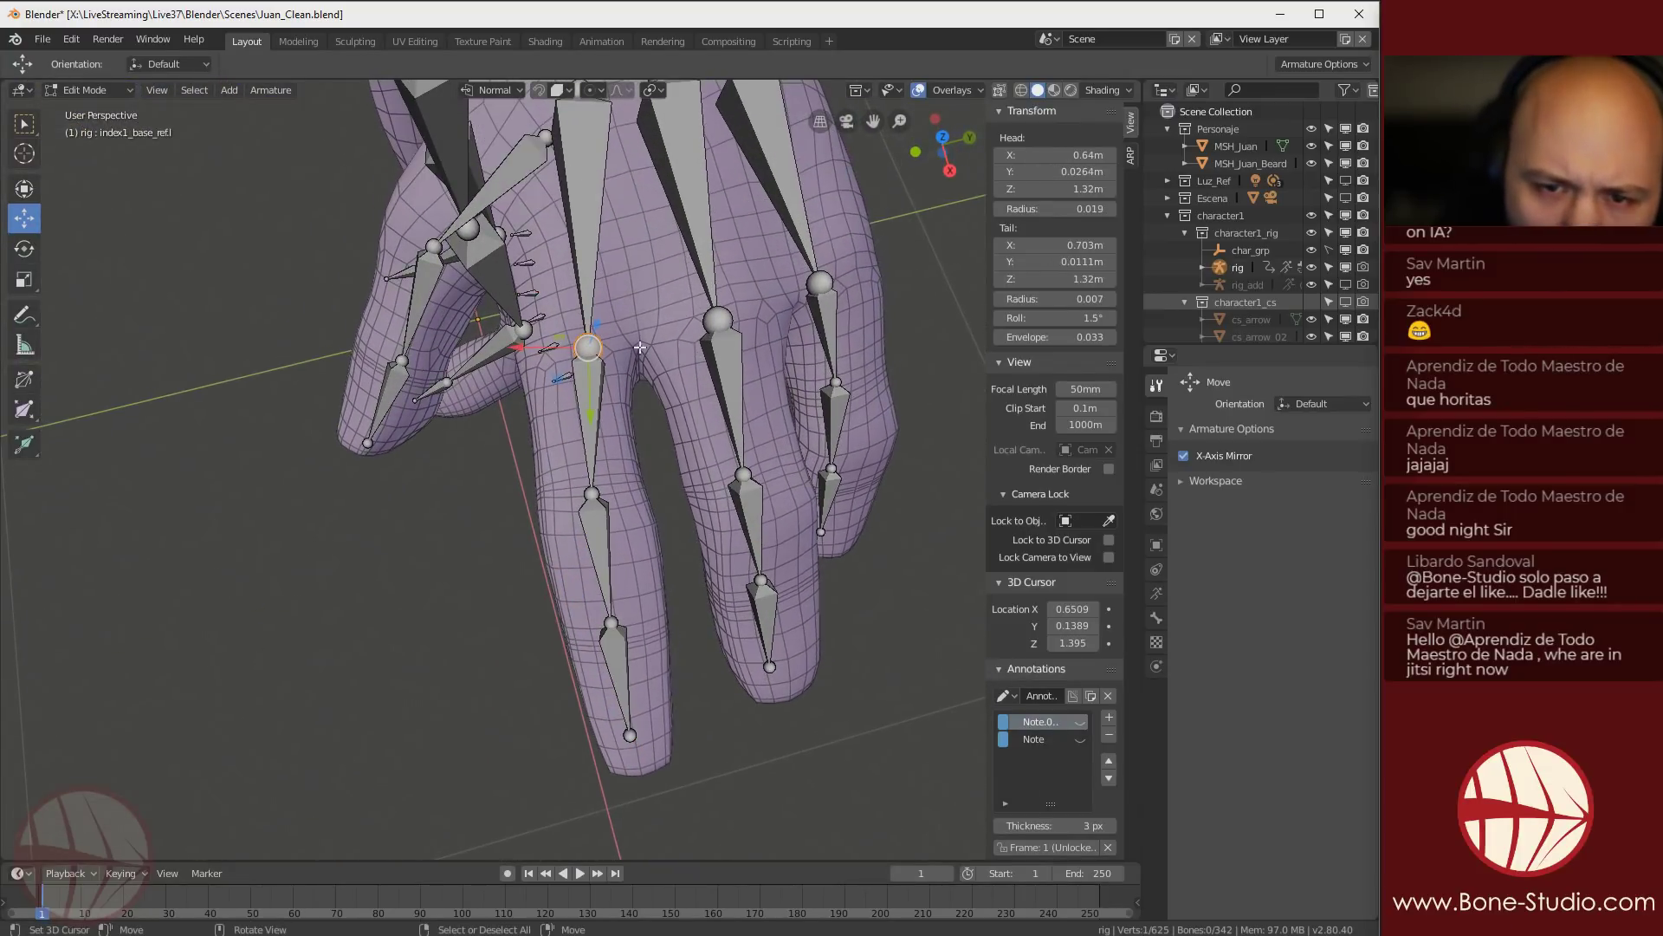
pyautogui.press('g')
pyautogui.press('x')
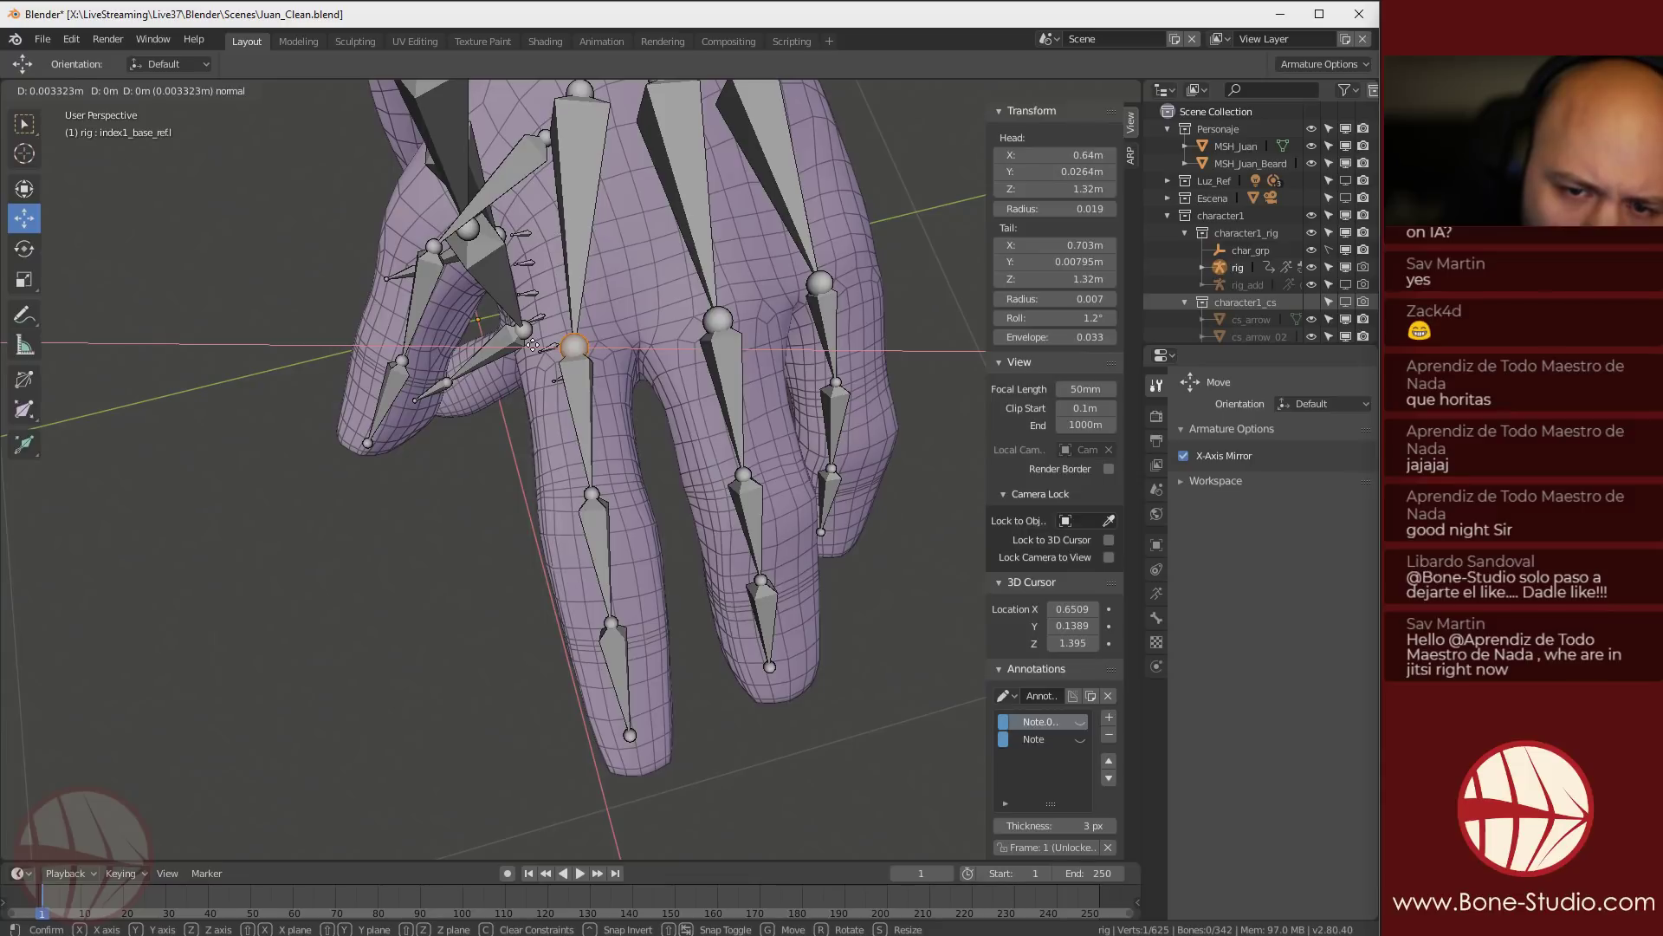
pyautogui.click(532, 345)
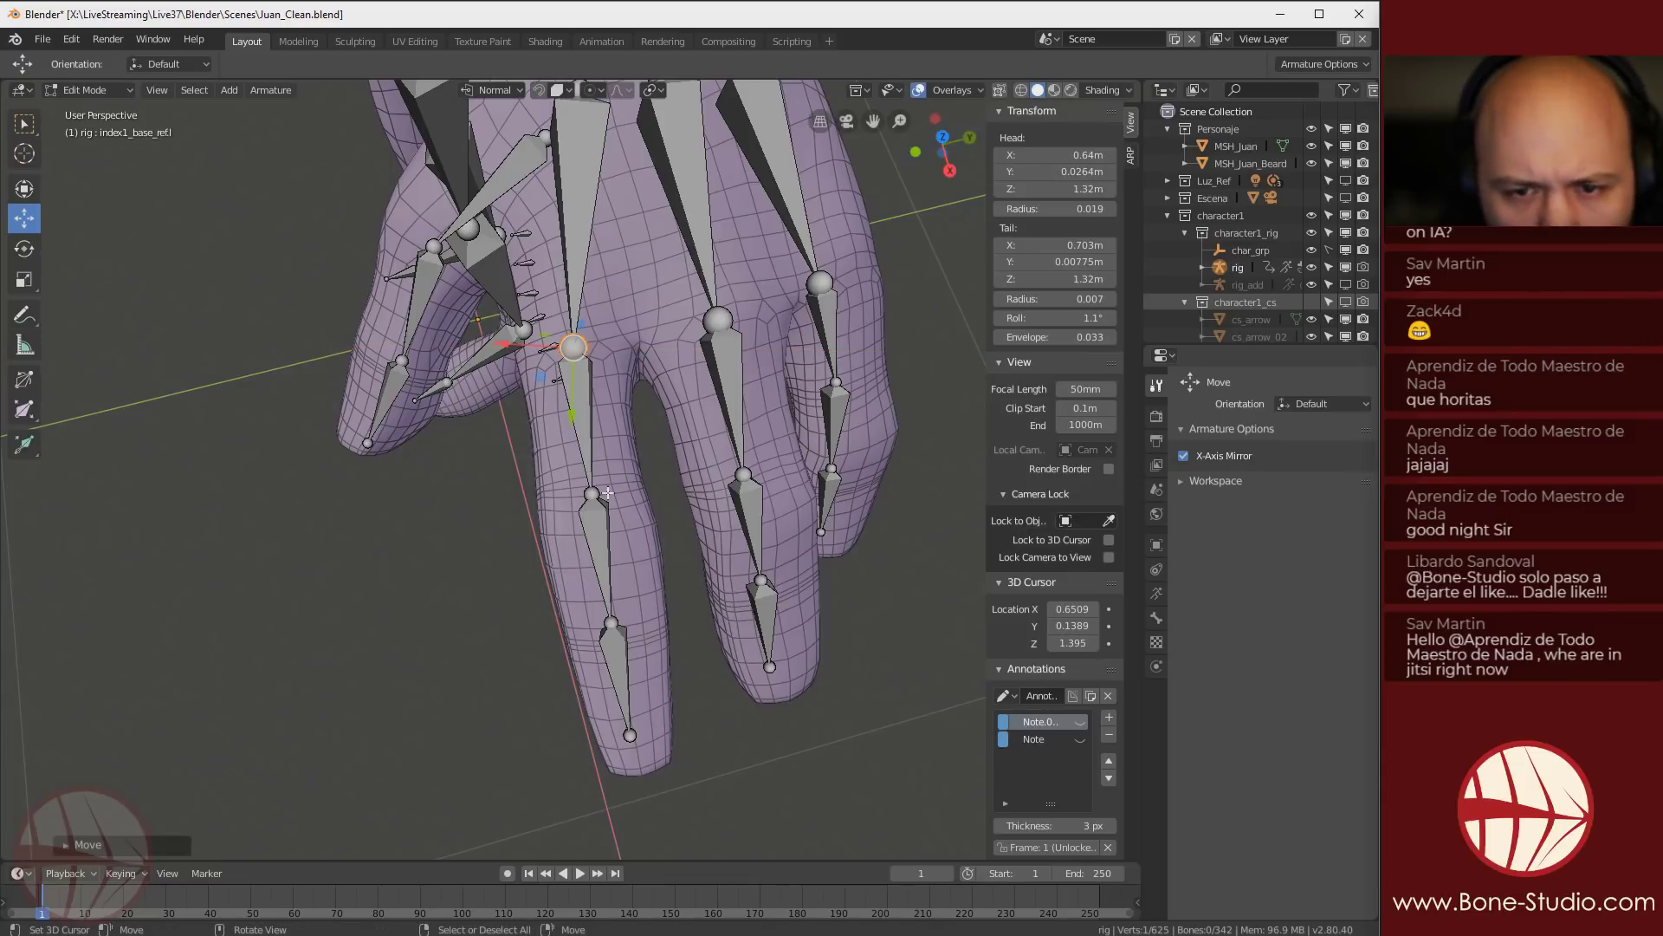
# Recalculate the rolls of index1_ref and index2_ref again to match index3_ref as the active bone
pyautogui.keyDown('shift'); pyautogui.click(577, 408); pyautogui.keyUp('shift')
pyautogui.keyDown('shift'); pyautogui.click(600, 555); pyautogui.keyUp('shift')
pyautogui.keyDown('shift'); pyautogui.click(621, 653); pyautogui.keyUp('shift')
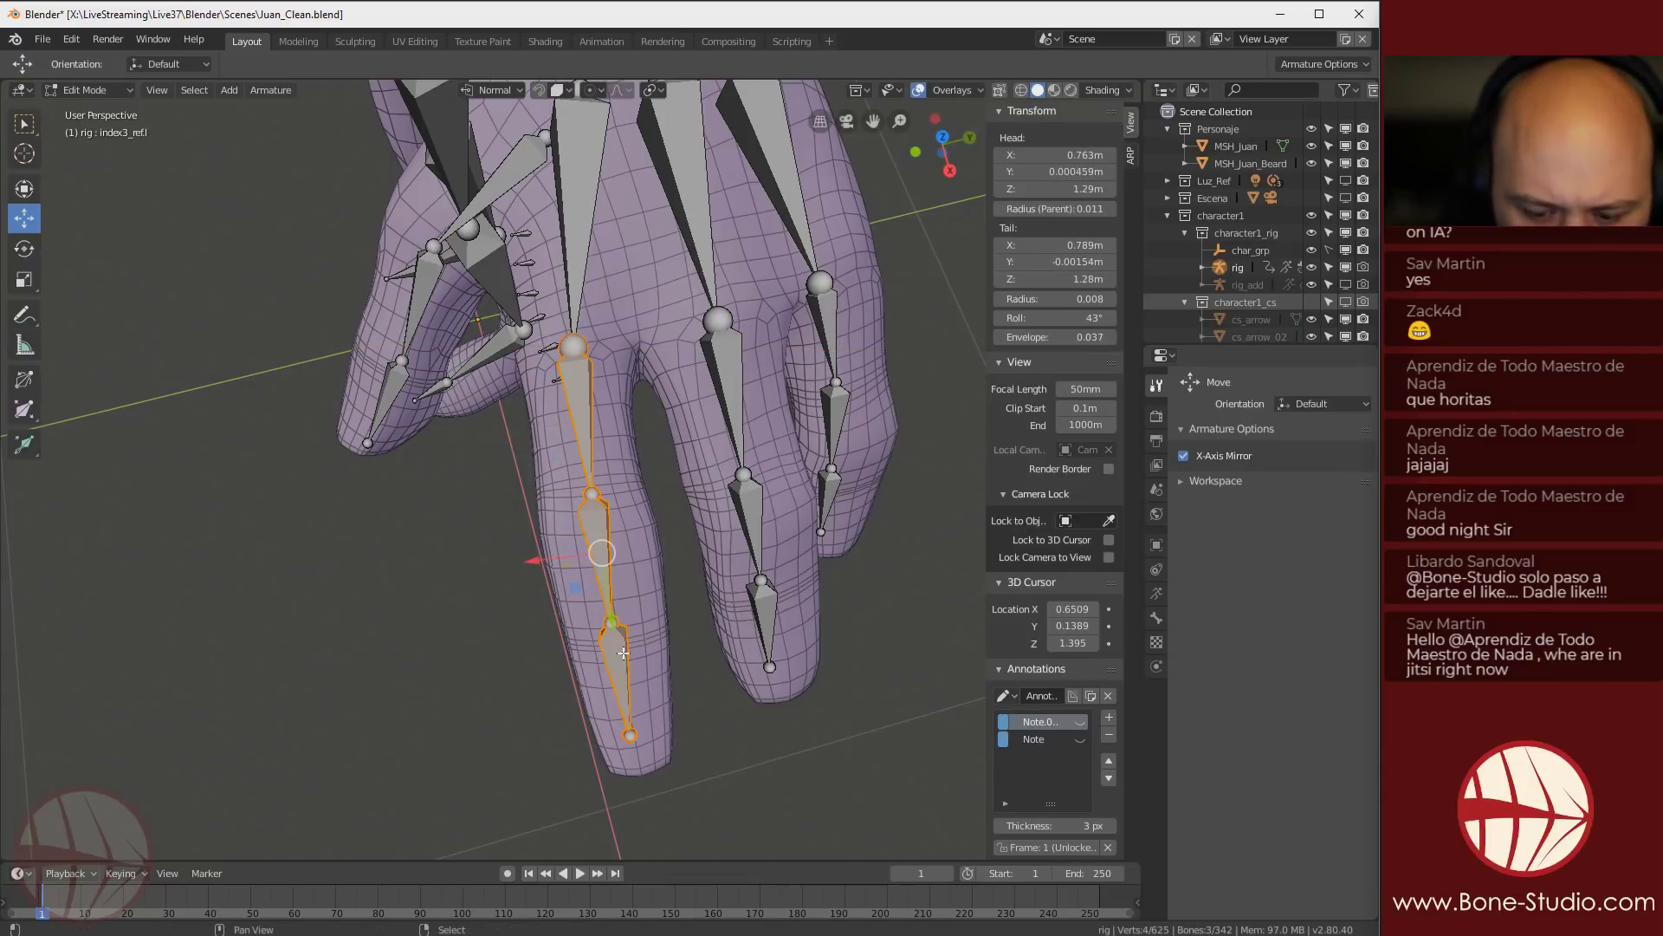
pyautogui.hotkey('shift', 'n')
pyautogui.click(623, 653)
# Set the middle3_ref roll to 42° and recalculate the rolls of the three middle finger bones using Active Bone
pyautogui.moveTo(623, 653); pyautogui.dragTo(584, 559, button='middle')
pyautogui.click(590, 469)
pyautogui.moveTo(1061, 318); pyautogui.dragTo(1070, 318)
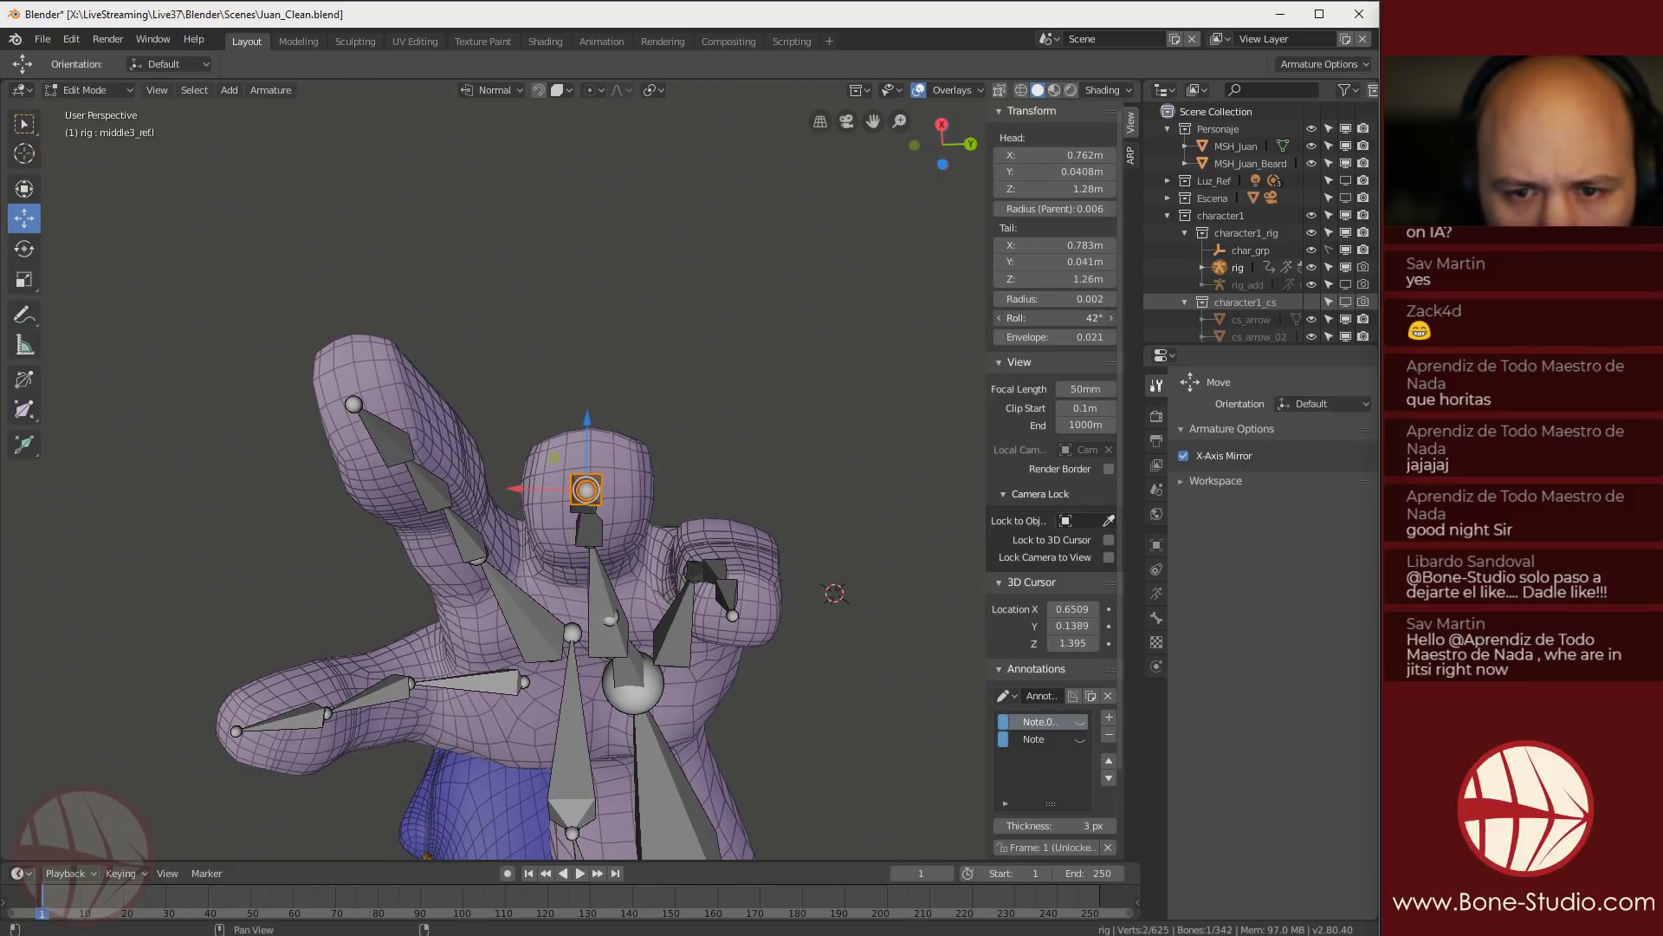
pyautogui.moveTo(538, 485); pyautogui.dragTo(503, 522, button='middle')
pyautogui.click(504, 522)
pyautogui.keyDown('shift'); pyautogui.click(487, 628); pyautogui.keyUp('shift')
pyautogui.keyDown('shift'); pyautogui.click(468, 719); pyautogui.keyUp('shift')
pyautogui.hotkey('shift', 'n')
pyautogui.click(474, 712)
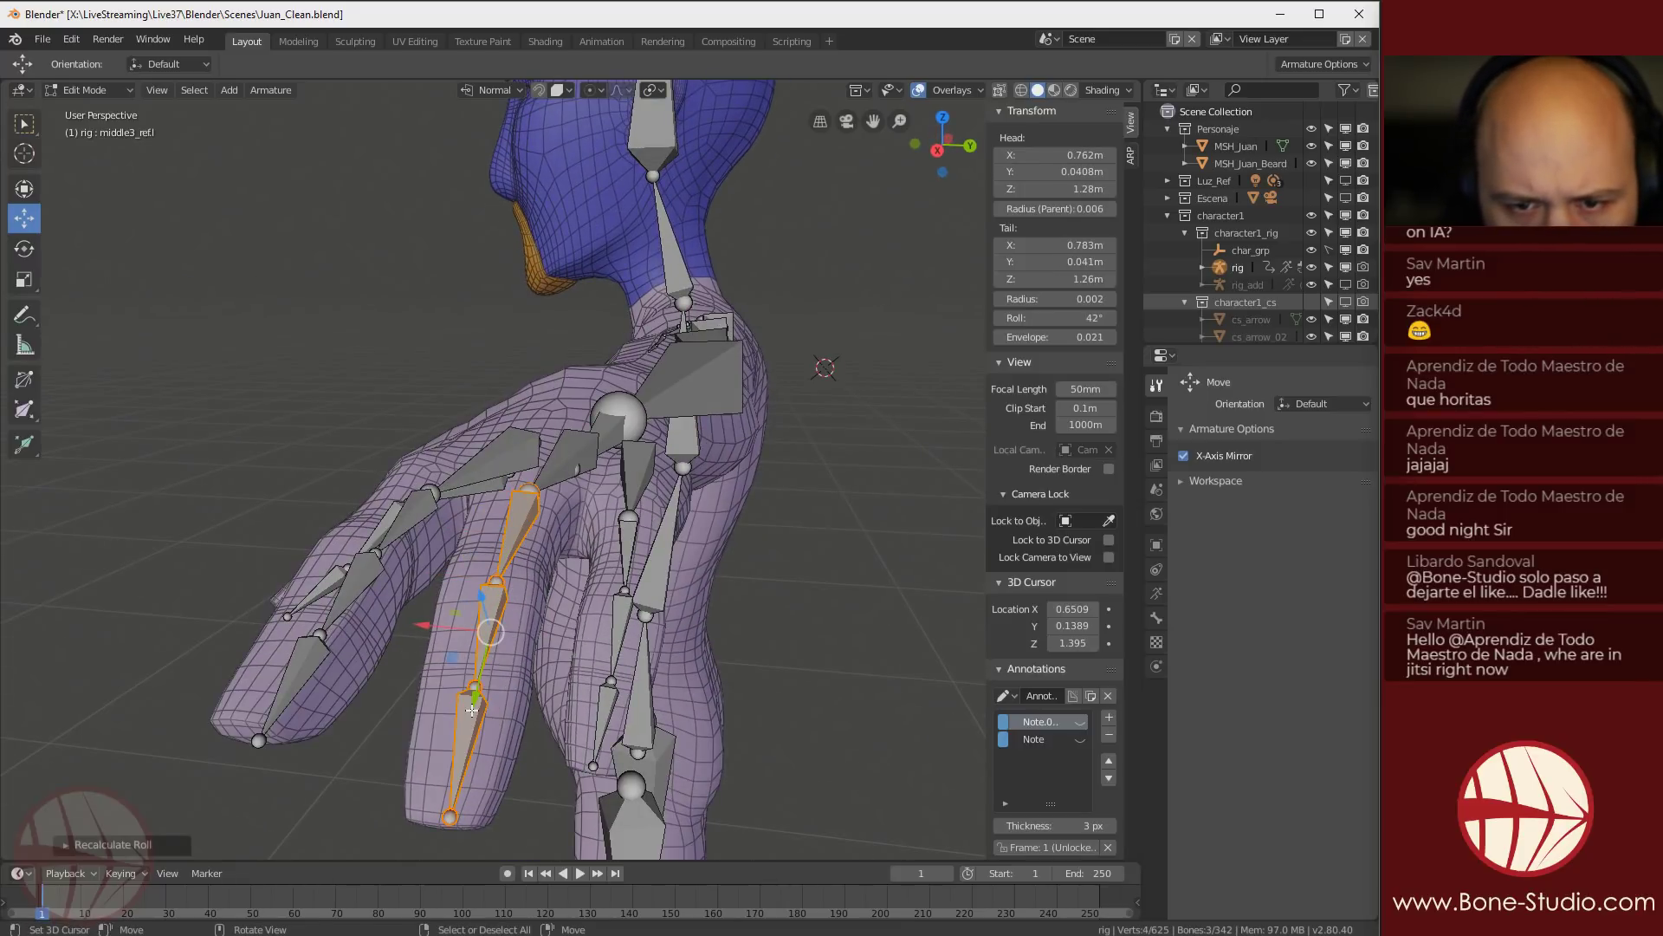
# Recalculate the rolls of the middle and index base bones to match their adjoining finger bones using Active Bone
pyautogui.click(576, 446)
pyautogui.hotkey('shift', 'n')
pyautogui.click(482, 525)
pyautogui.click(493, 451)
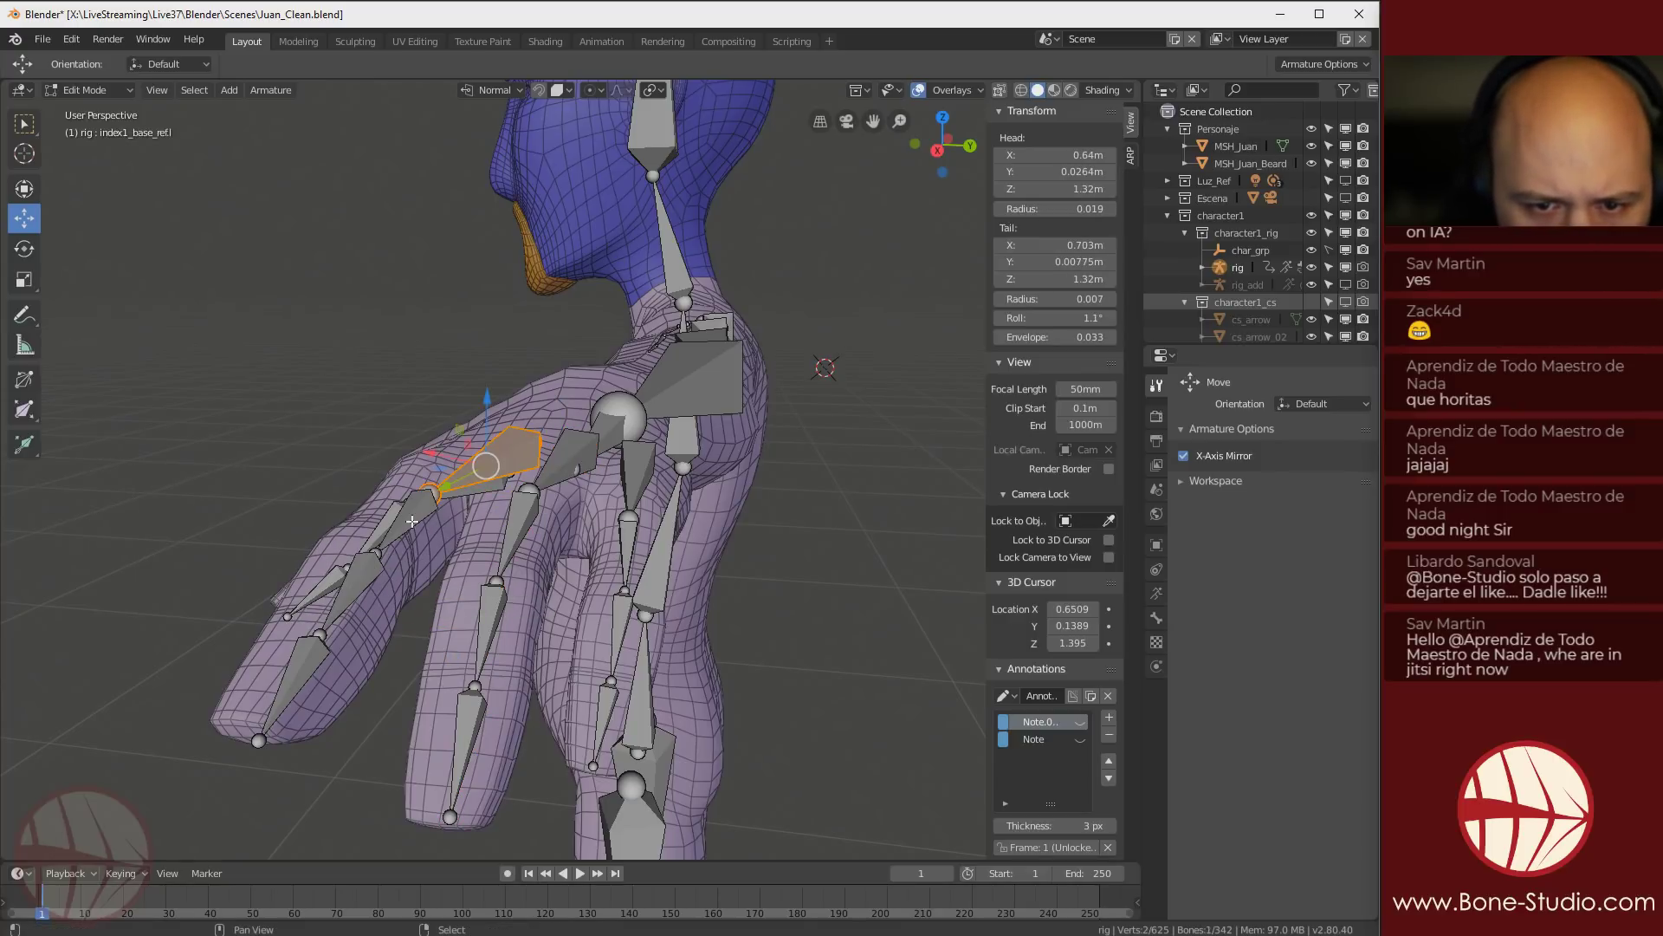
pyautogui.moveTo(492, 450); pyautogui.dragTo(494, 501, button='middle')
pyautogui.hotkey('shift', 'n')
pyautogui.click(437, 548)
# Set the ring3_ref roll to 43° and recalculate the rolls of the three ring finger bones using Active Bone
pyautogui.click(450, 386)
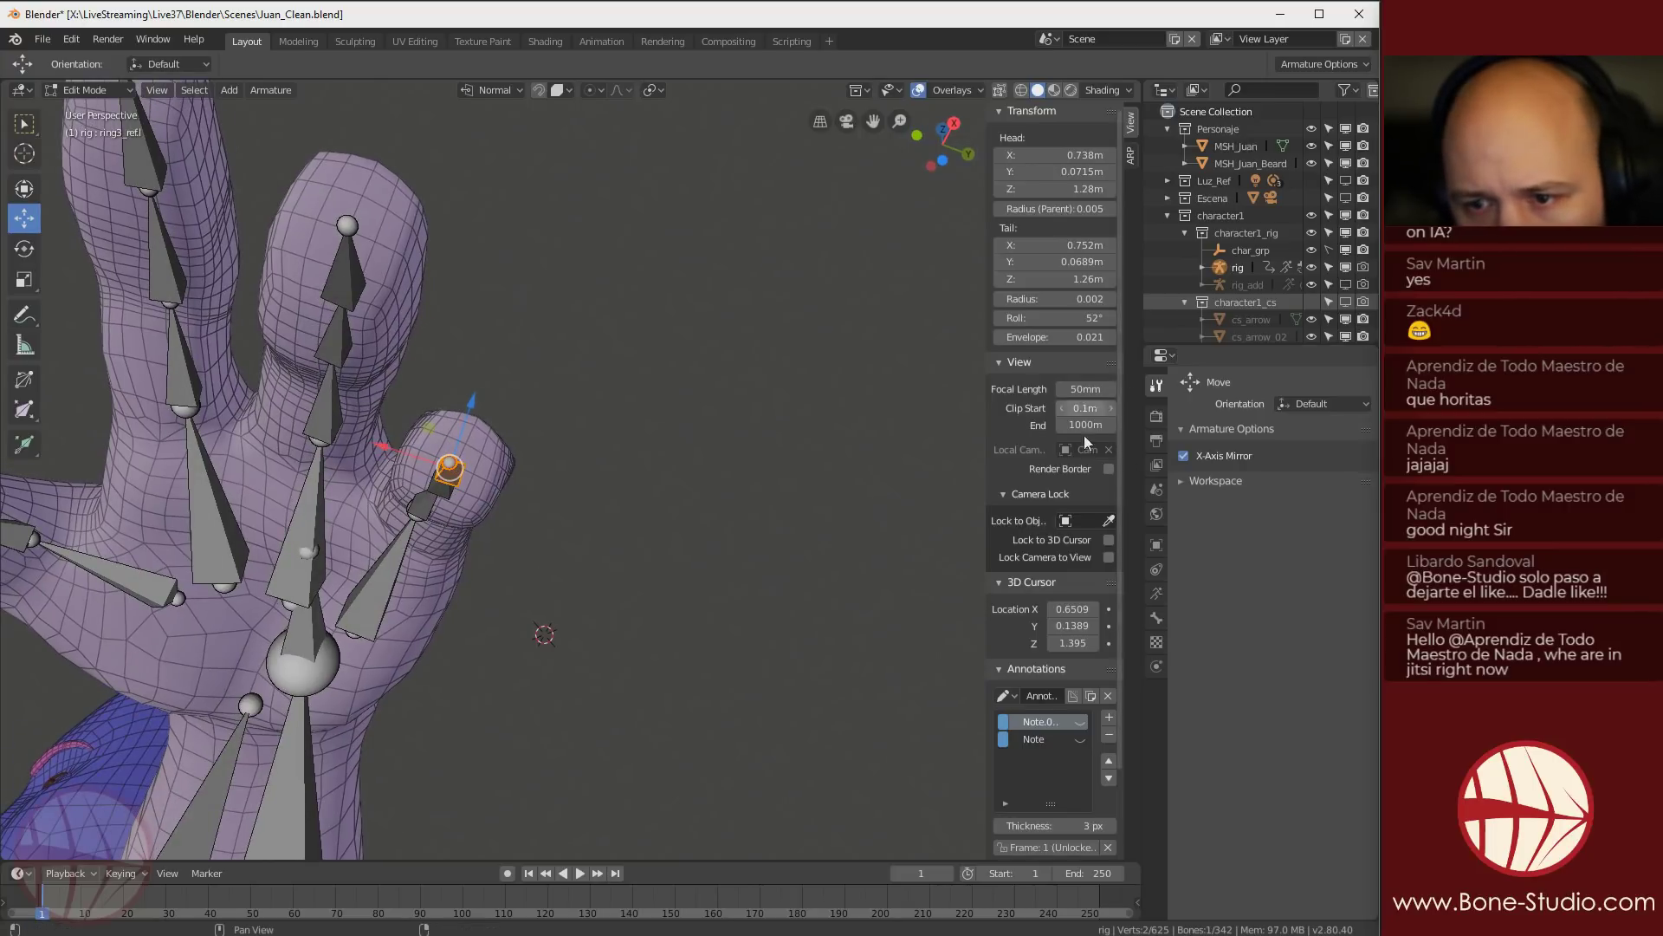
pyautogui.moveTo(1042, 321); pyautogui.dragTo(1053, 320)
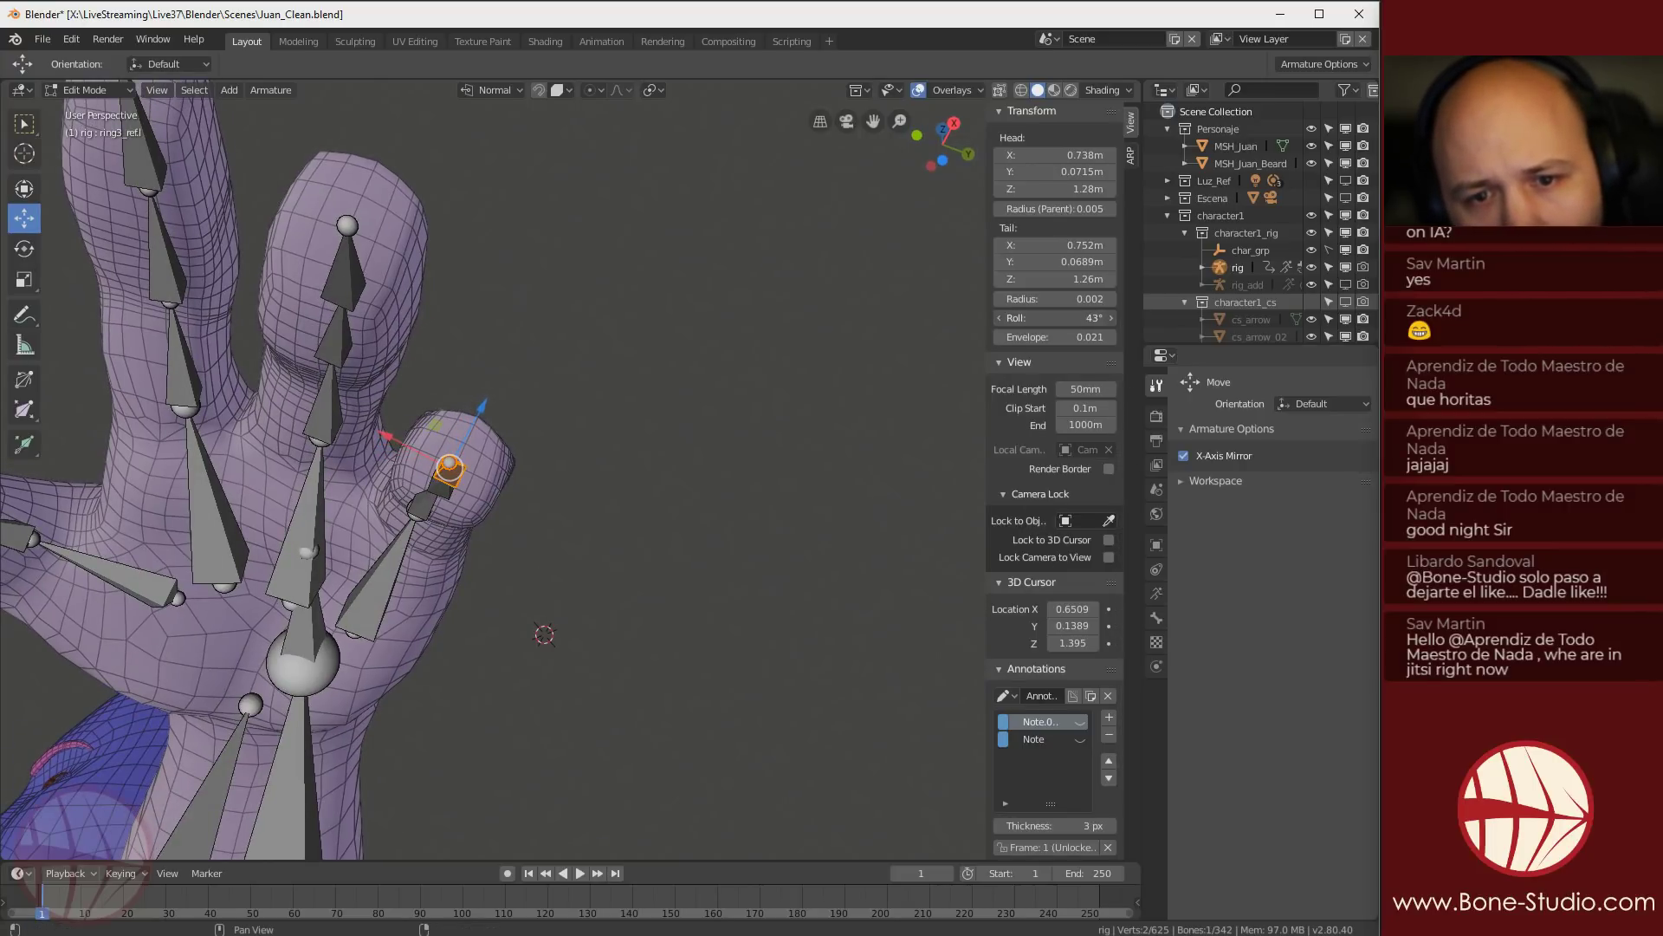
pyautogui.moveTo(542, 554); pyautogui.dragTo(472, 729, button='middle')
pyautogui.click(457, 552)
pyautogui.keyDown('shift'); pyautogui.click(445, 638); pyautogui.keyUp('shift')
pyautogui.keyDown('shift'); pyautogui.click(427, 715); pyautogui.keyUp('shift')
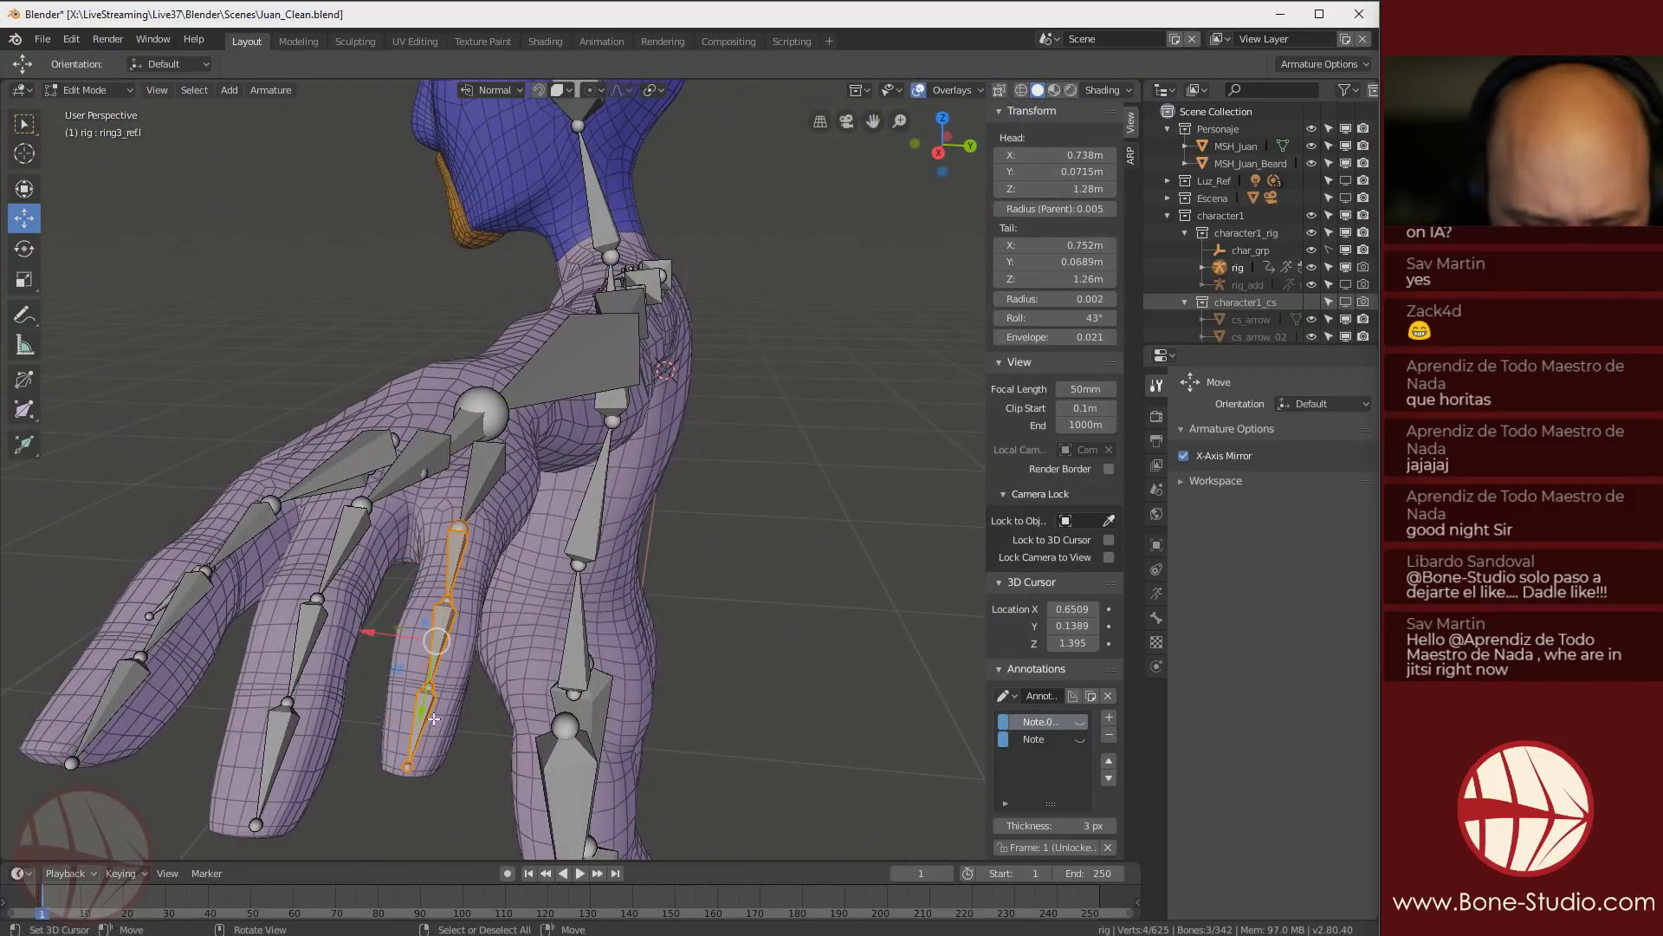
pyautogui.hotkey('shift', 'n')
pyautogui.click(433, 719)
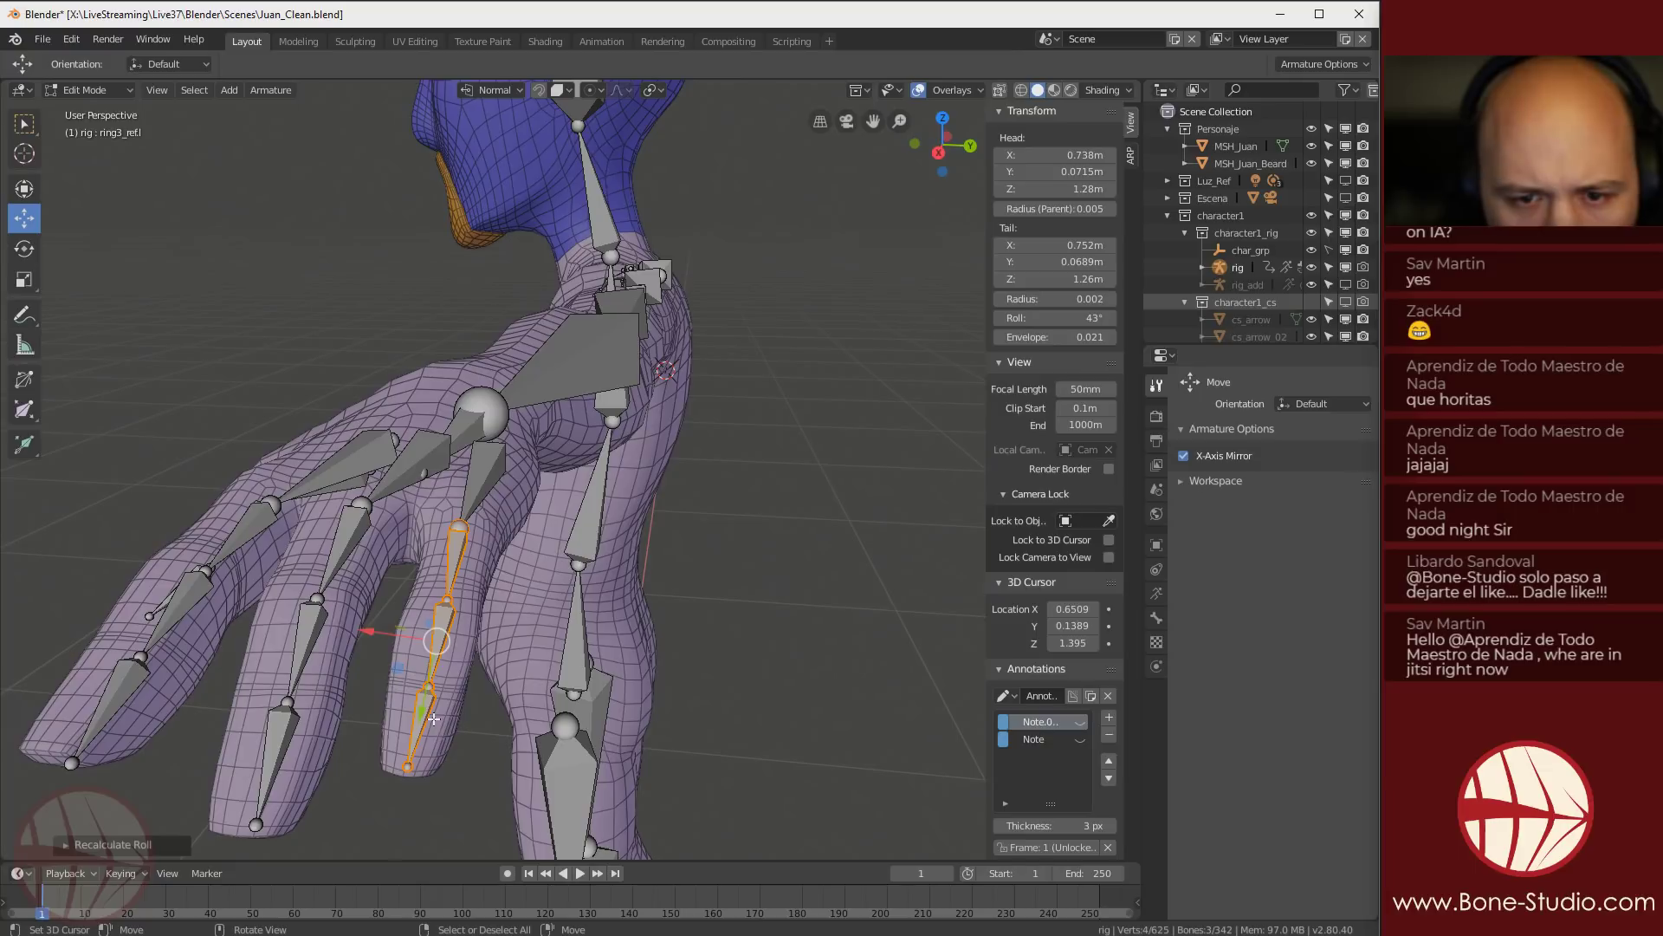
# Recalculate the roll of the ring finger's base bone to match ring1_ref as the active bone
pyautogui.click(474, 478)
pyautogui.keyDown('shift'); pyautogui.click(461, 555); pyautogui.keyUp('shift')
pyautogui.hotkey('shift', 'n')
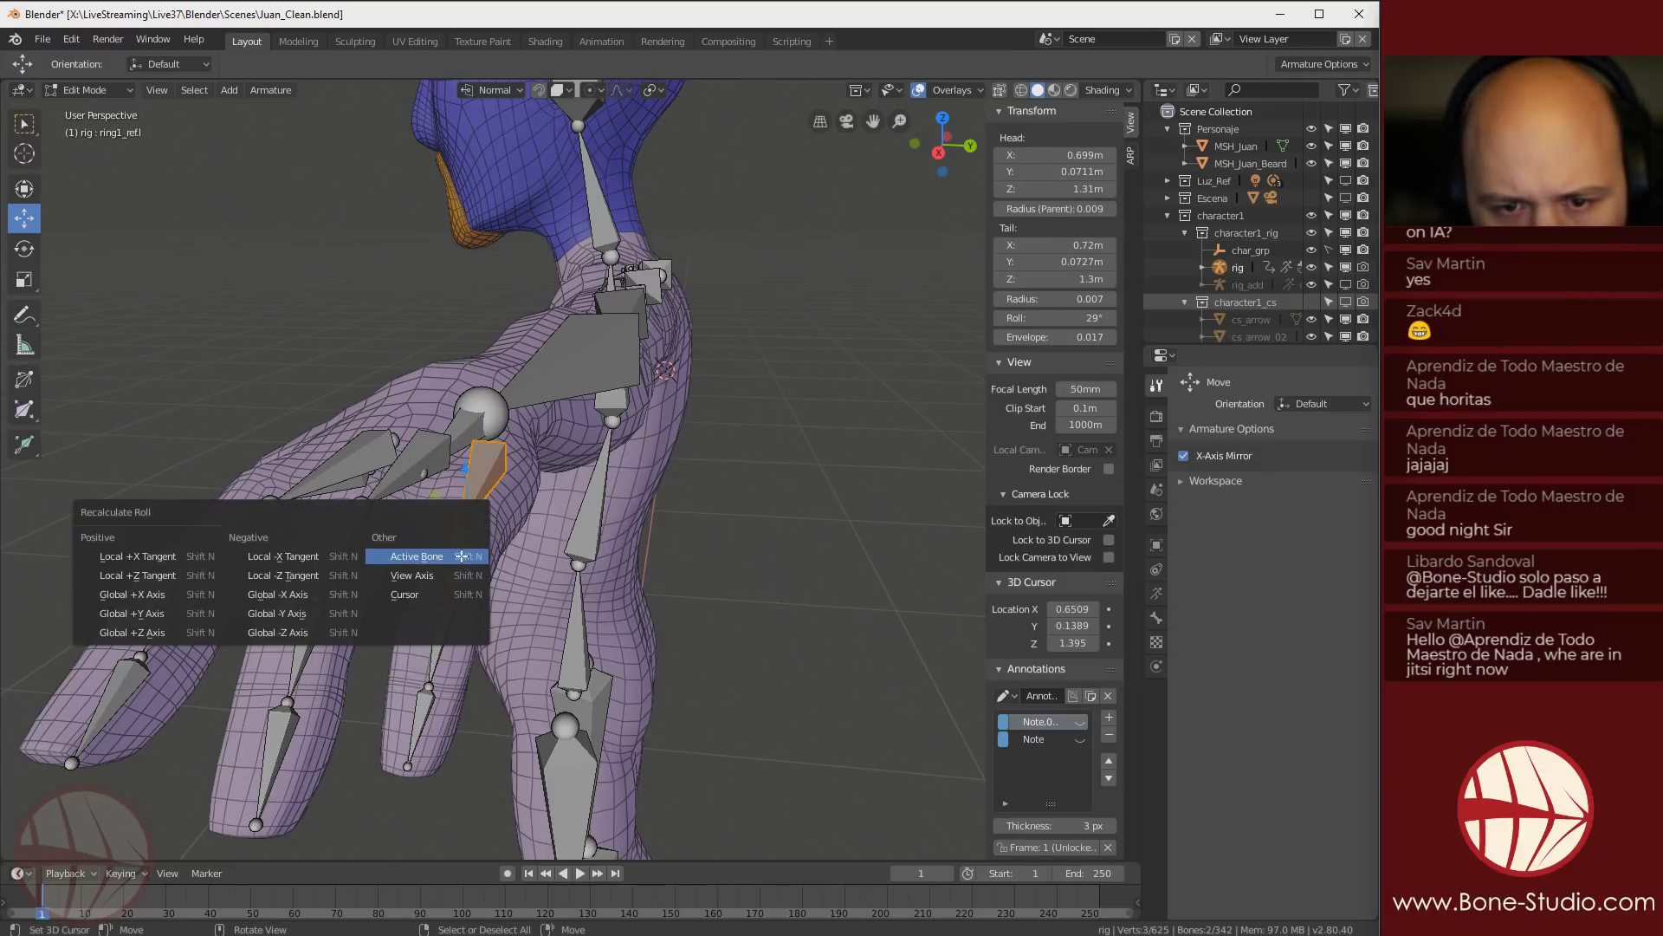
pyautogui.click(461, 554)
# Set the roll of thumb3_ref at the thumb tip to 97°
pyautogui.moveTo(461, 554); pyautogui.dragTo(648, 407, button='middle')
pyautogui.scroll(-5, 648, 407)
pyautogui.moveTo(400, 620); pyautogui.dragTo(511, 507, button='middle')
pyautogui.scroll(3, 370, 341)
pyautogui.moveTo(512, 507); pyautogui.dragTo(532, 456, button='middle')
pyautogui.rightClick(486, 421)
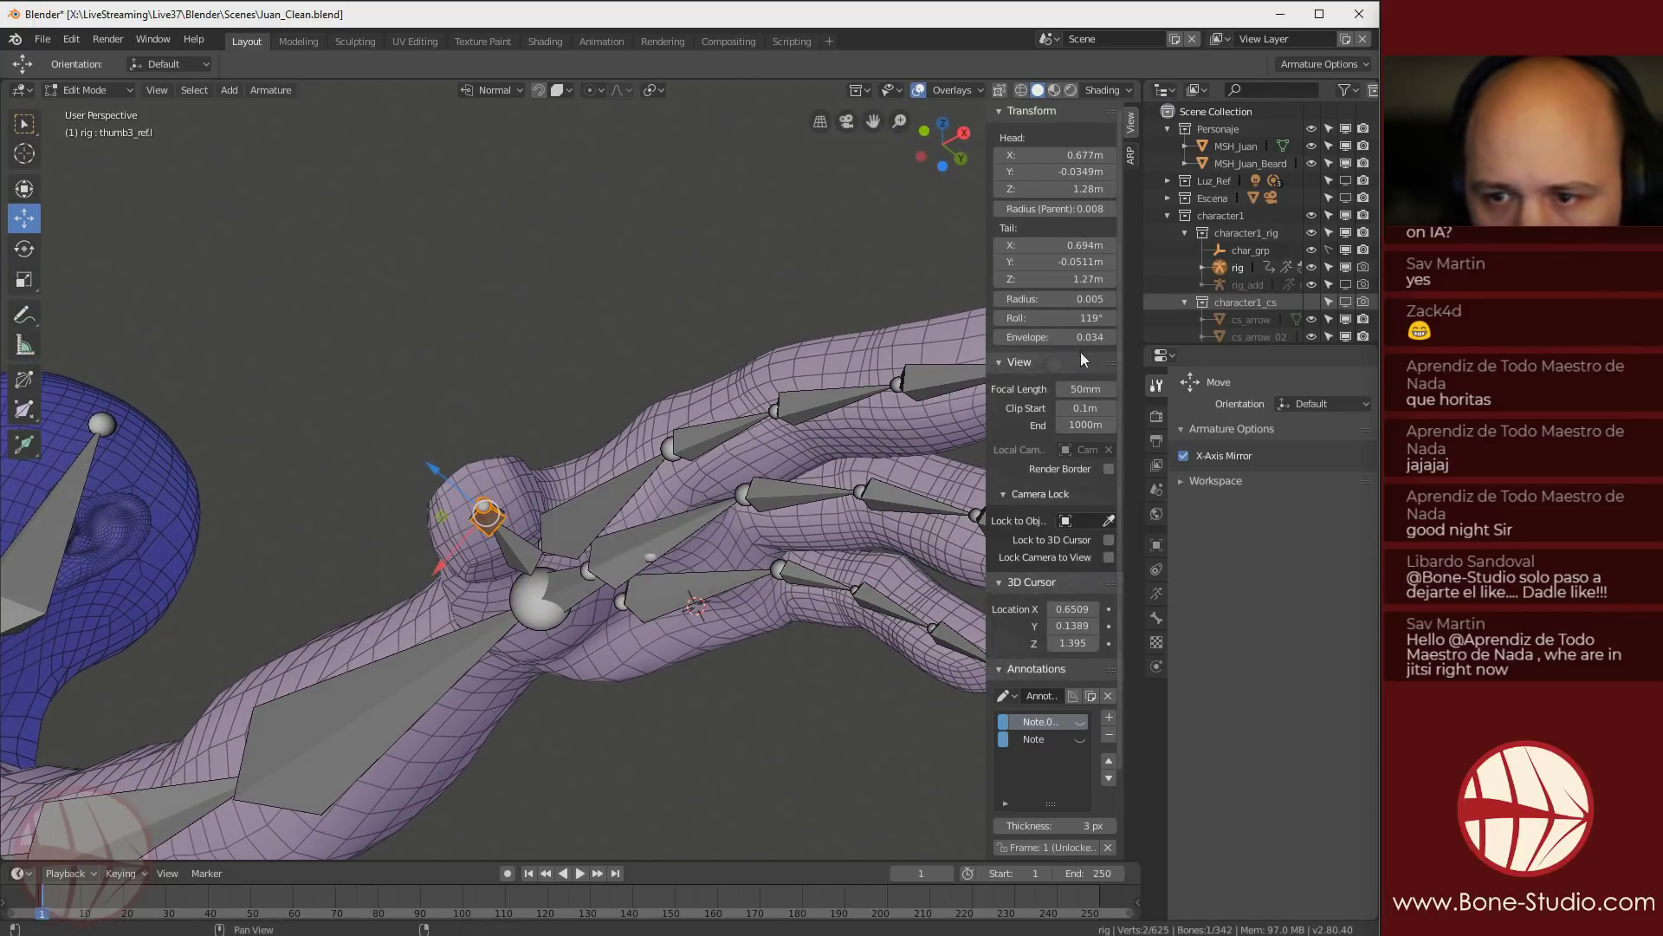
pyautogui.moveTo(1080, 319); pyautogui.dragTo(1086, 319)
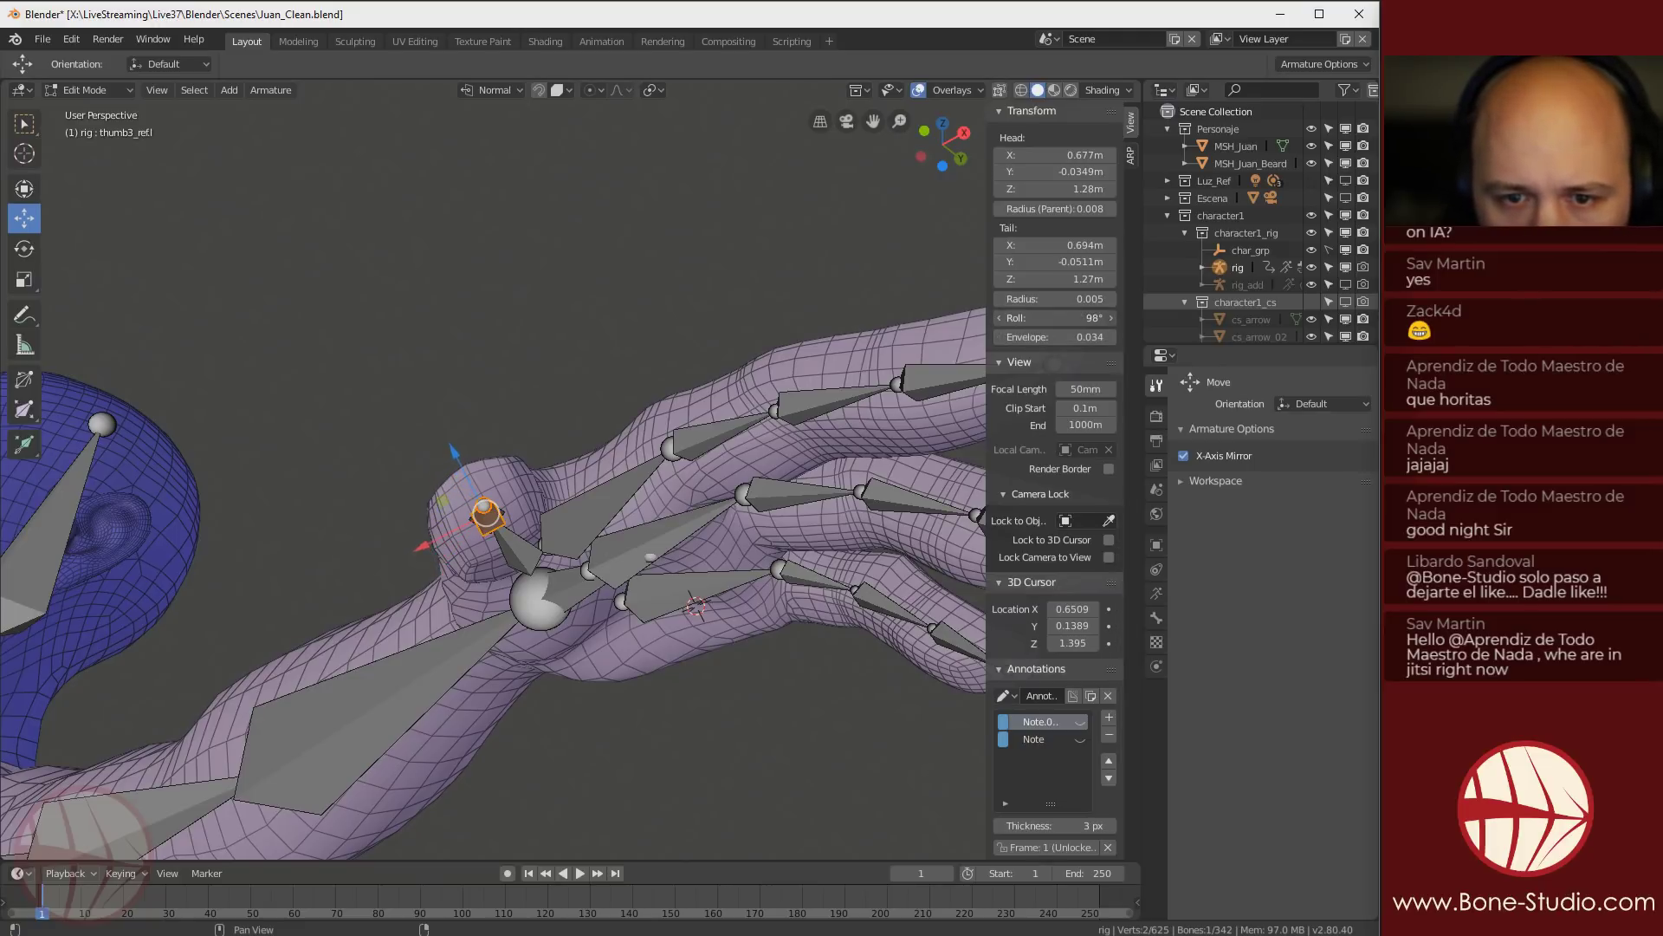
# Recalculate the rolls of the three thumb bones to match thumb3_ref as the active bone
pyautogui.moveTo(611, 520); pyautogui.dragTo(612, 568, button='middle')
pyautogui.scroll(2, 569, 594)
pyautogui.scroll(-1, 568, 595)
pyautogui.keyDown('shift'); pyautogui.moveTo(625, 626); pyautogui.dragTo(585, 559, button='middle'); pyautogui.keyUp('shift')
pyautogui.click(404, 443)
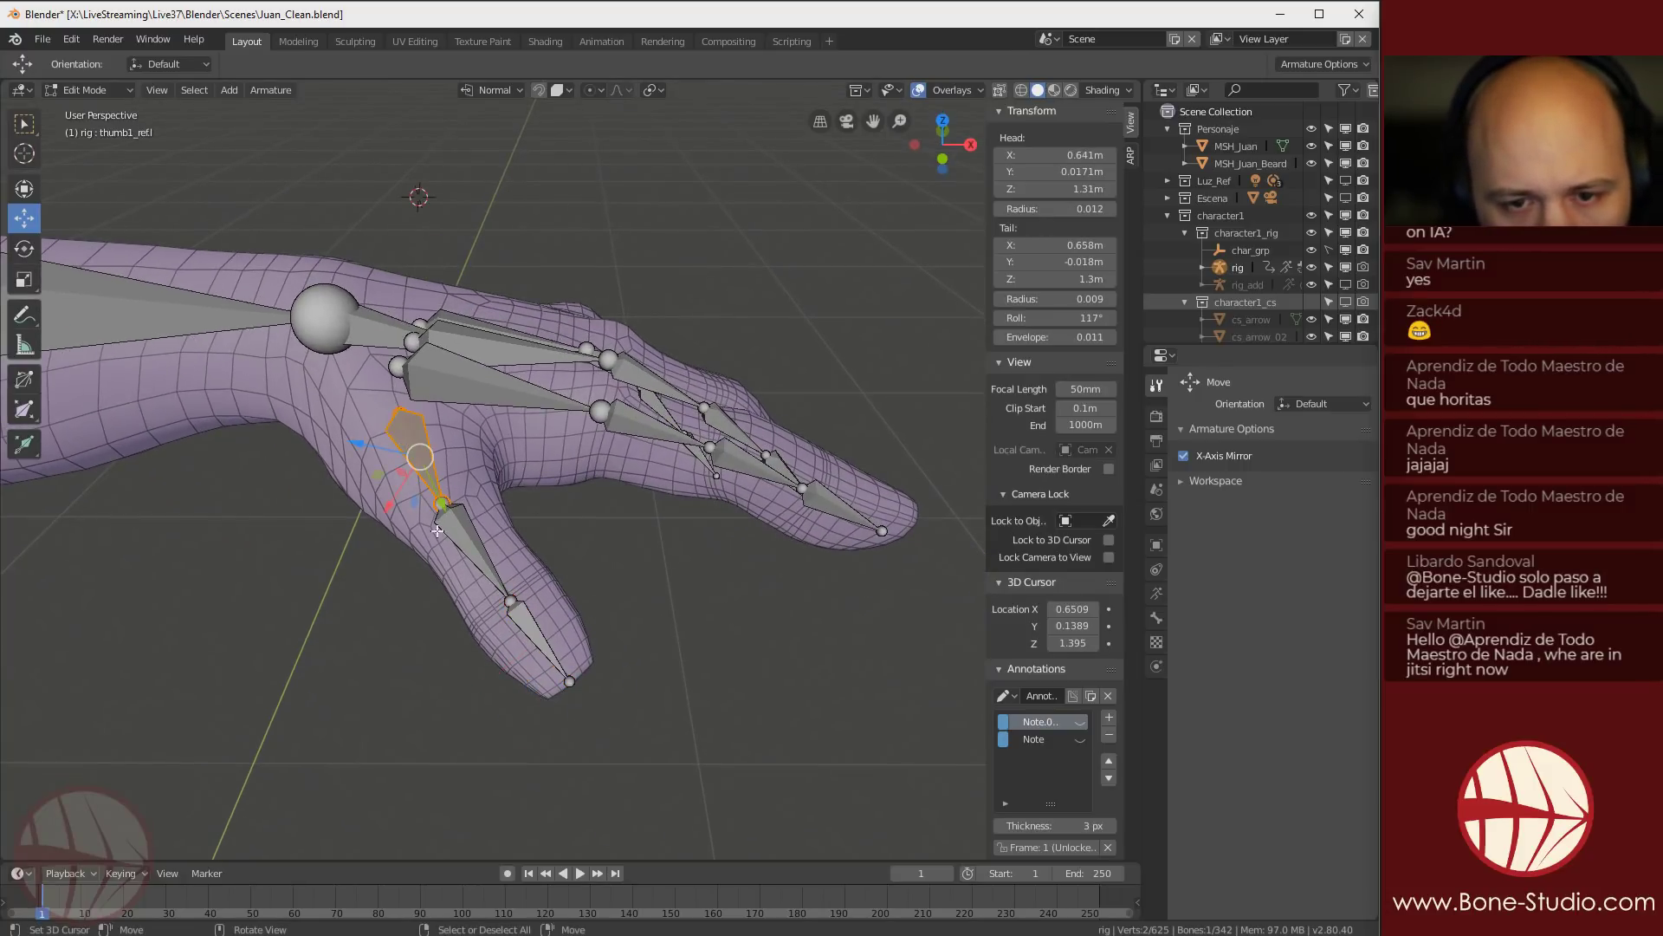
pyautogui.keyDown('shift'); pyautogui.click(520, 627); pyautogui.keyUp('shift')
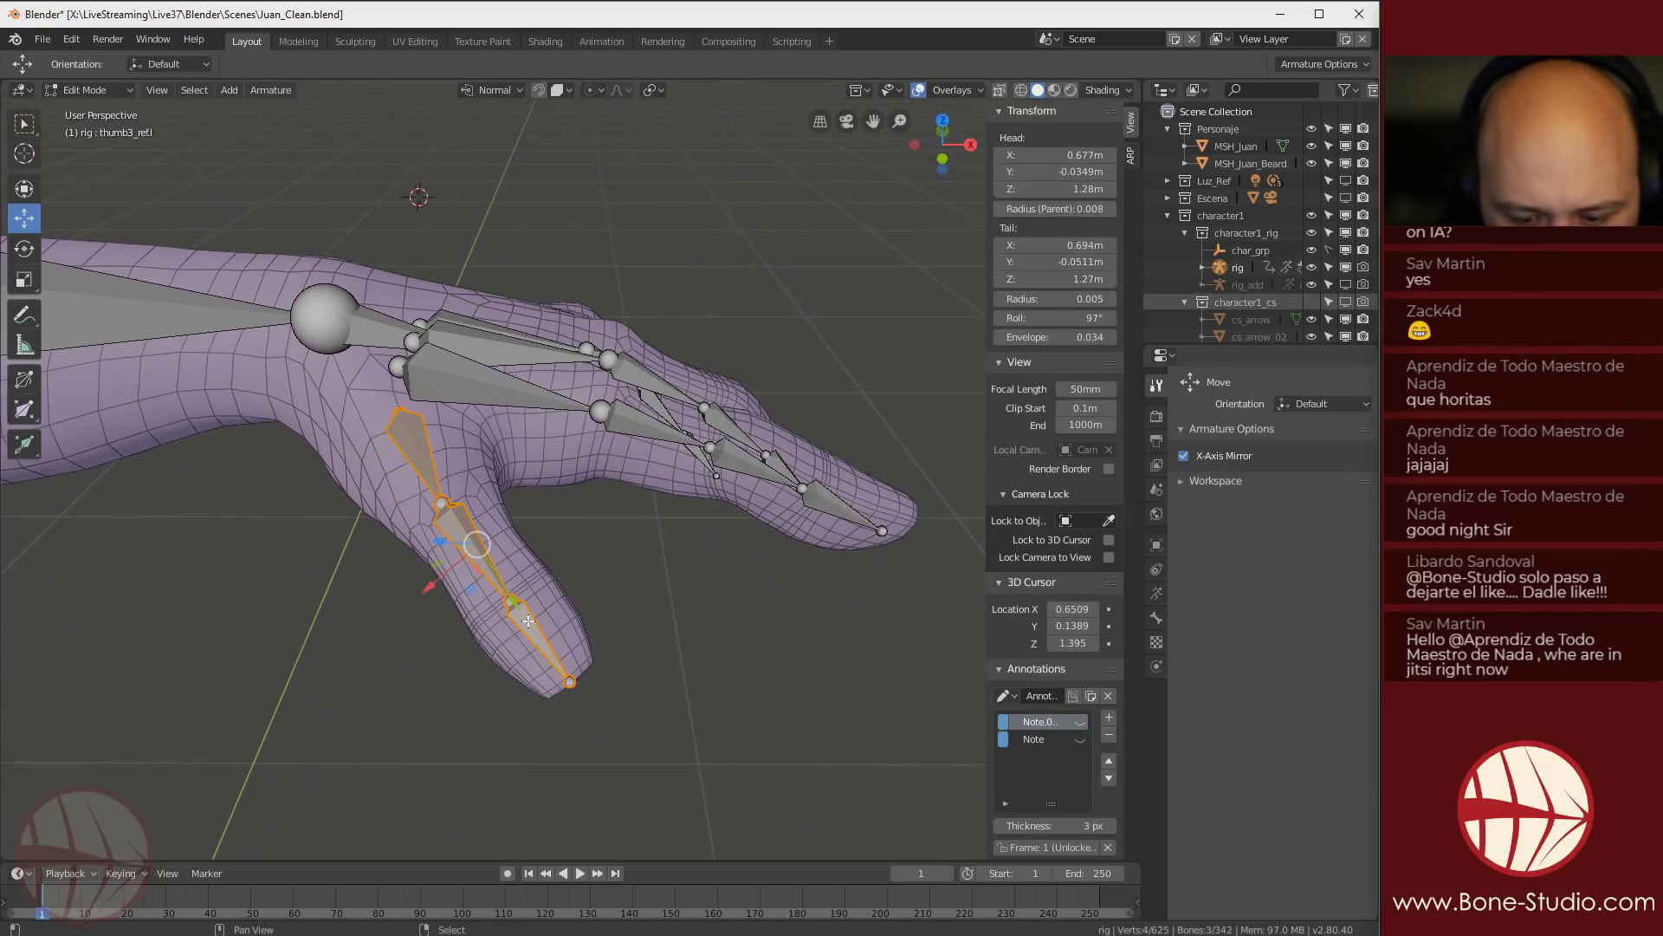
pyautogui.hotkey('shift', 'n')
pyautogui.click(527, 621)
# Raise the thumb1_ref head joint along its normal Z axis to a height of about 1.32 m
pyautogui.moveTo(565, 566); pyautogui.dragTo(344, 476, button='middle')
pyautogui.click(425, 448)
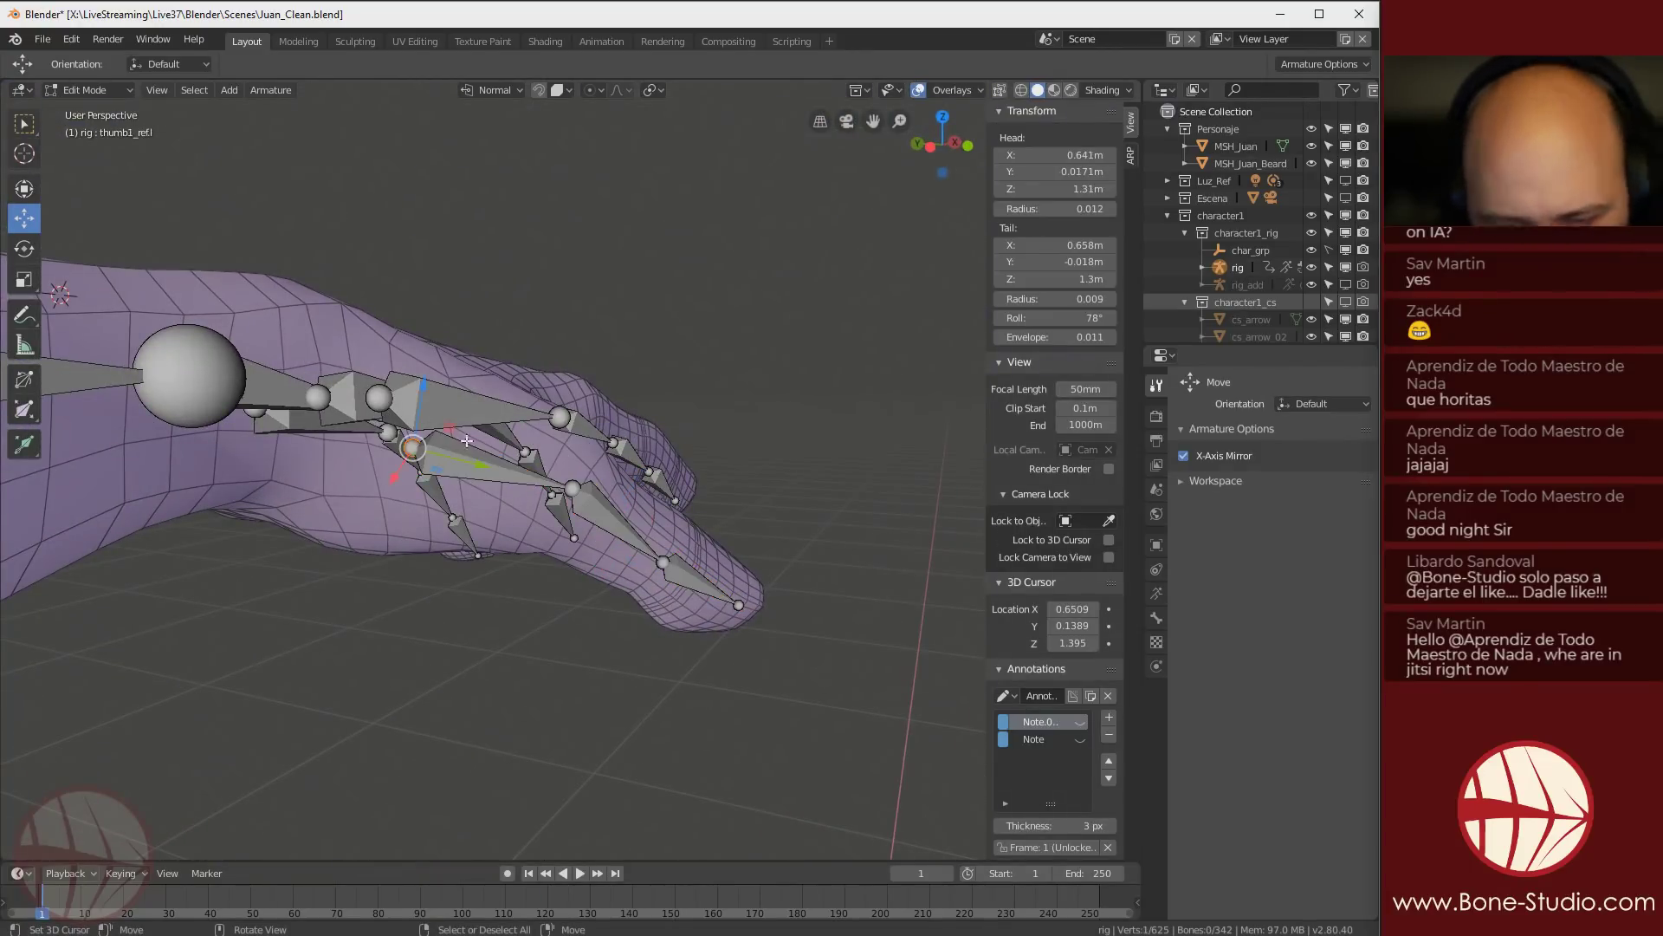
pyautogui.moveTo(422, 397); pyautogui.dragTo(433, 355)
pyautogui.moveTo(433, 355); pyautogui.dragTo(437, 451, button='middle')
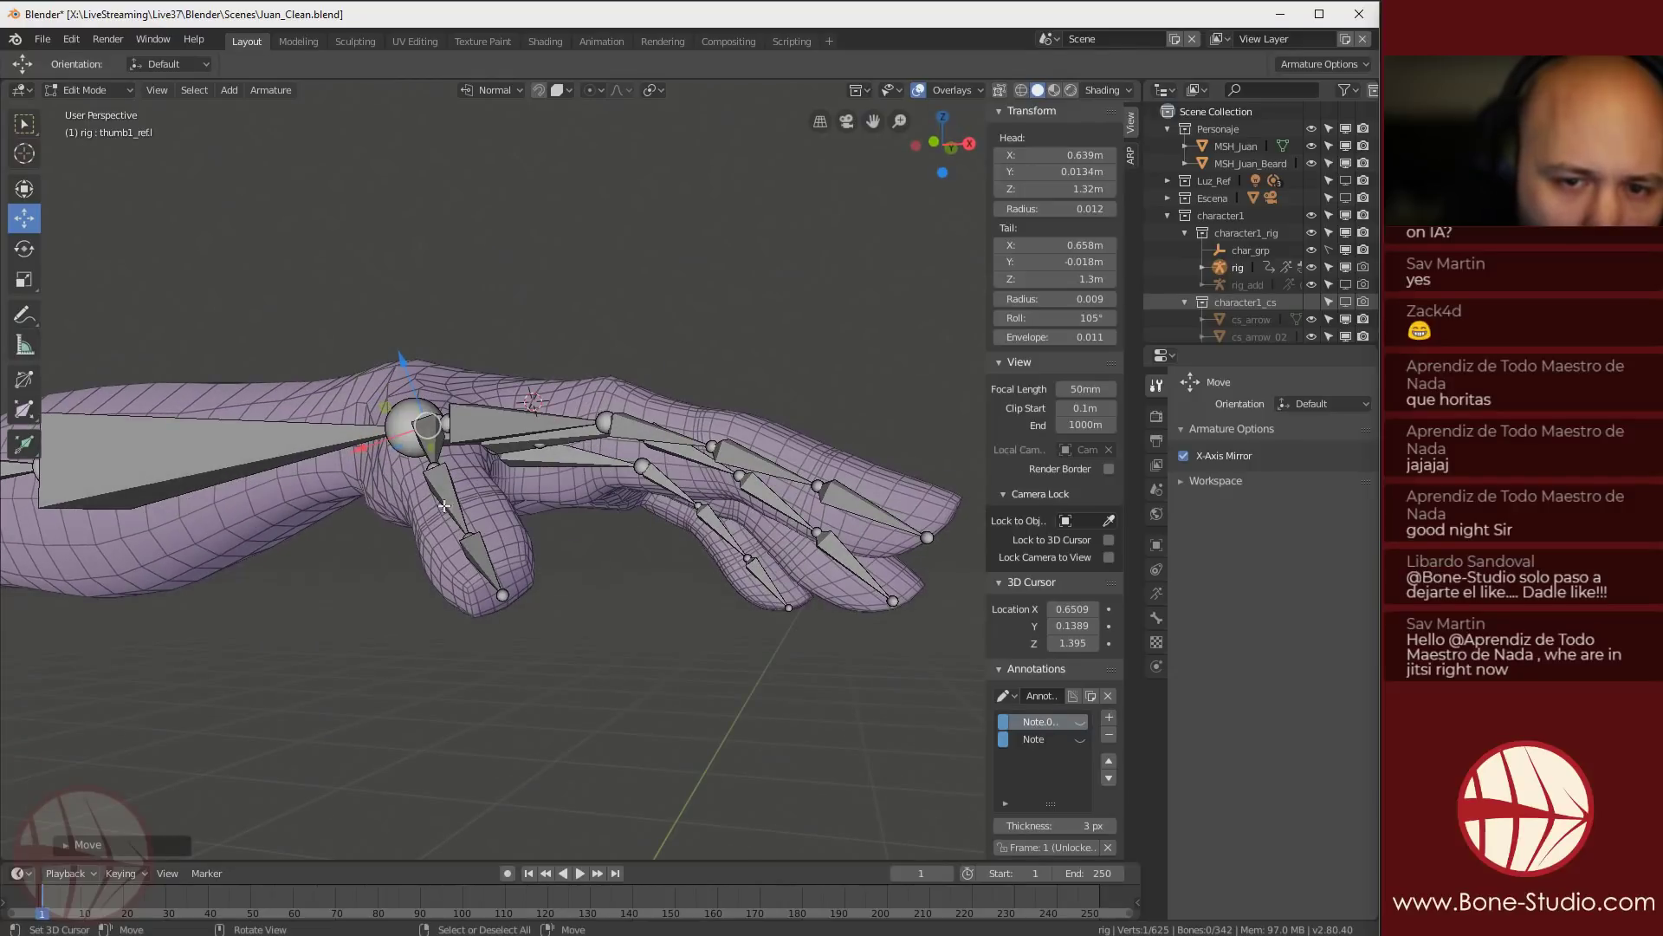
# Recalculate the roll of thumb1_ref to match thumb2_ref as the active bone
pyautogui.click(430, 440)
pyautogui.keyDown('shift'); pyautogui.click(475, 514); pyautogui.keyUp('shift')
pyautogui.hotkey('ctrl', 'n')
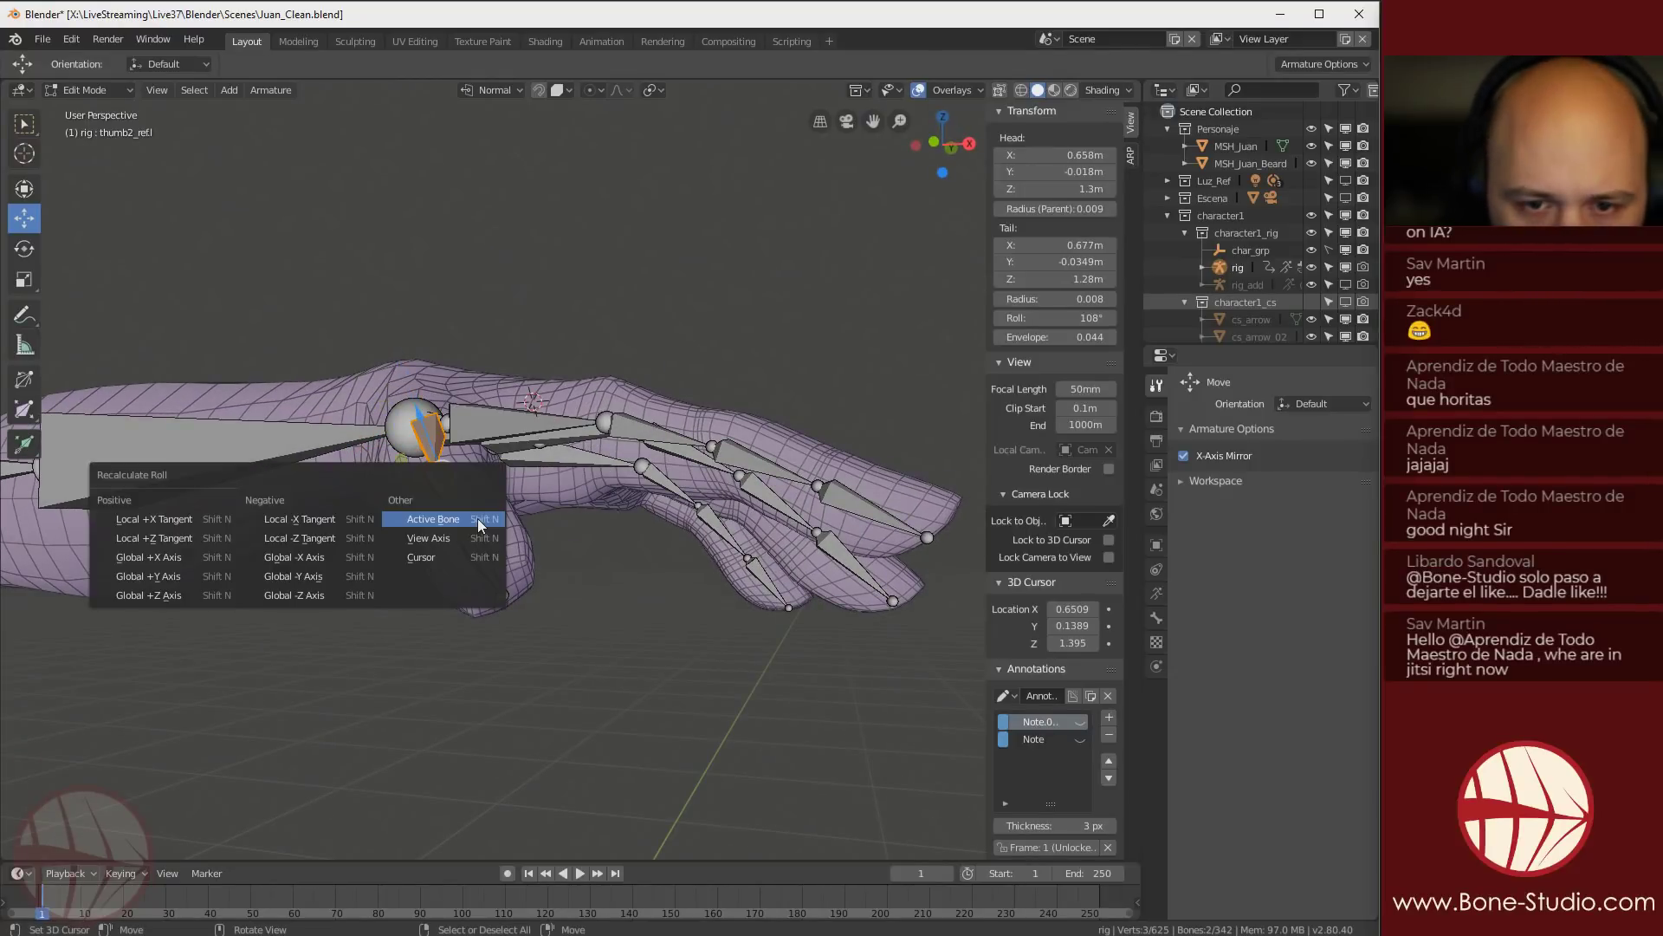
pyautogui.click(478, 519)
# Select all reference bones and examine how the armature fits the whole body and the legs
pyautogui.moveTo(479, 518); pyautogui.dragTo(586, 603, button='middle')
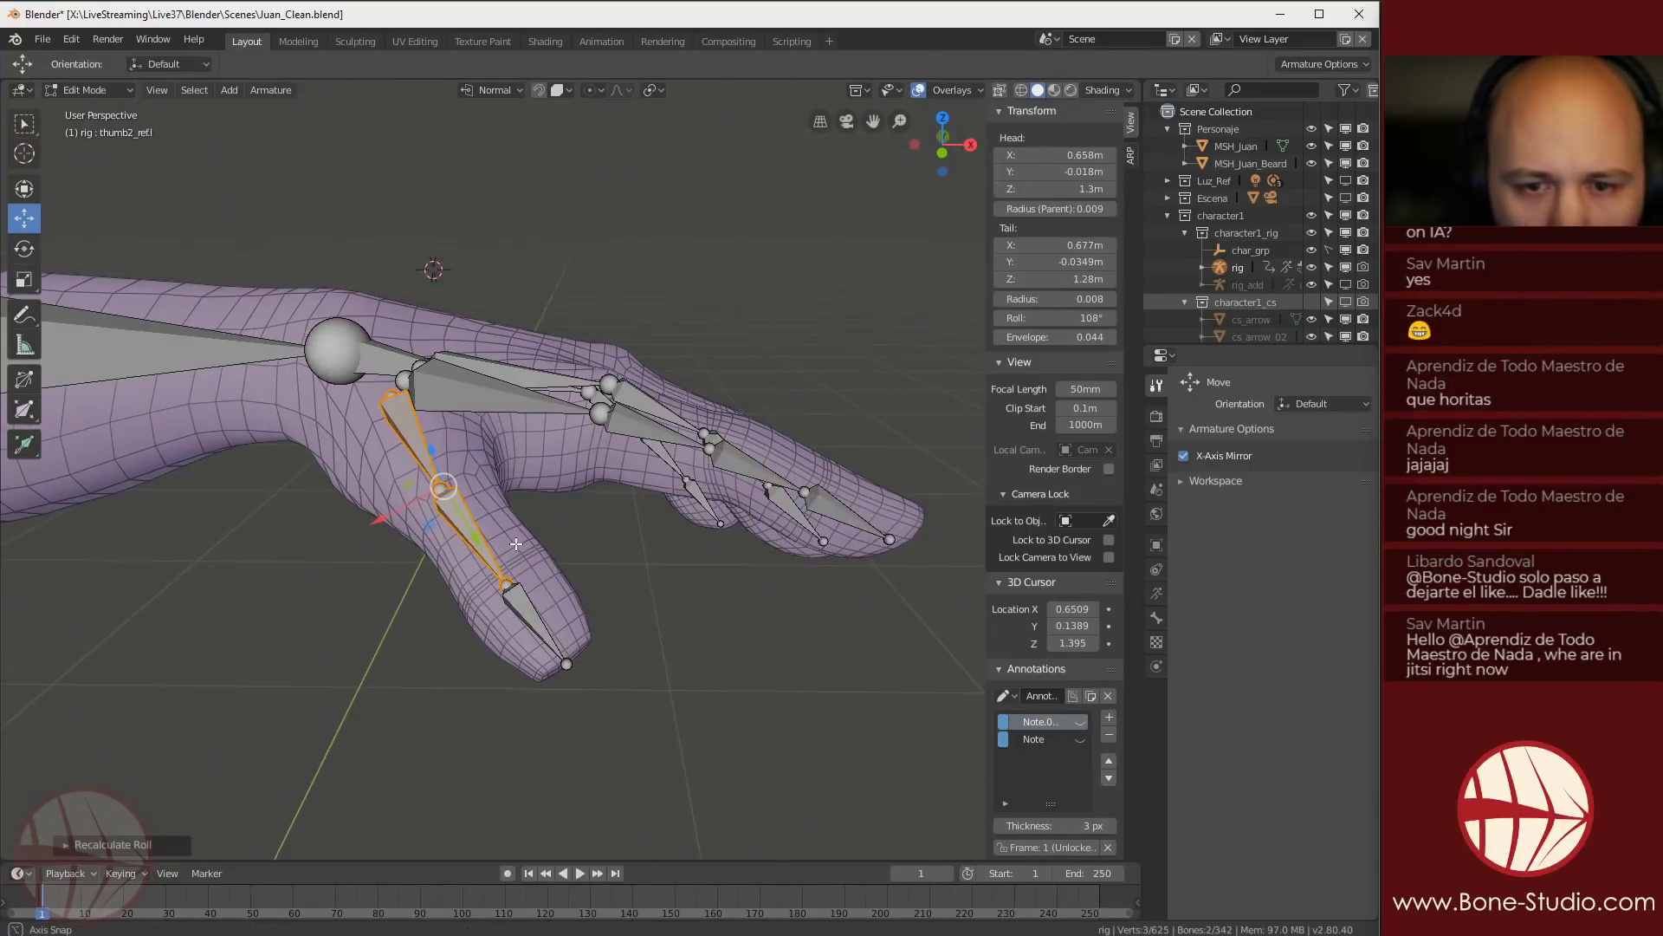
pyautogui.press('a')
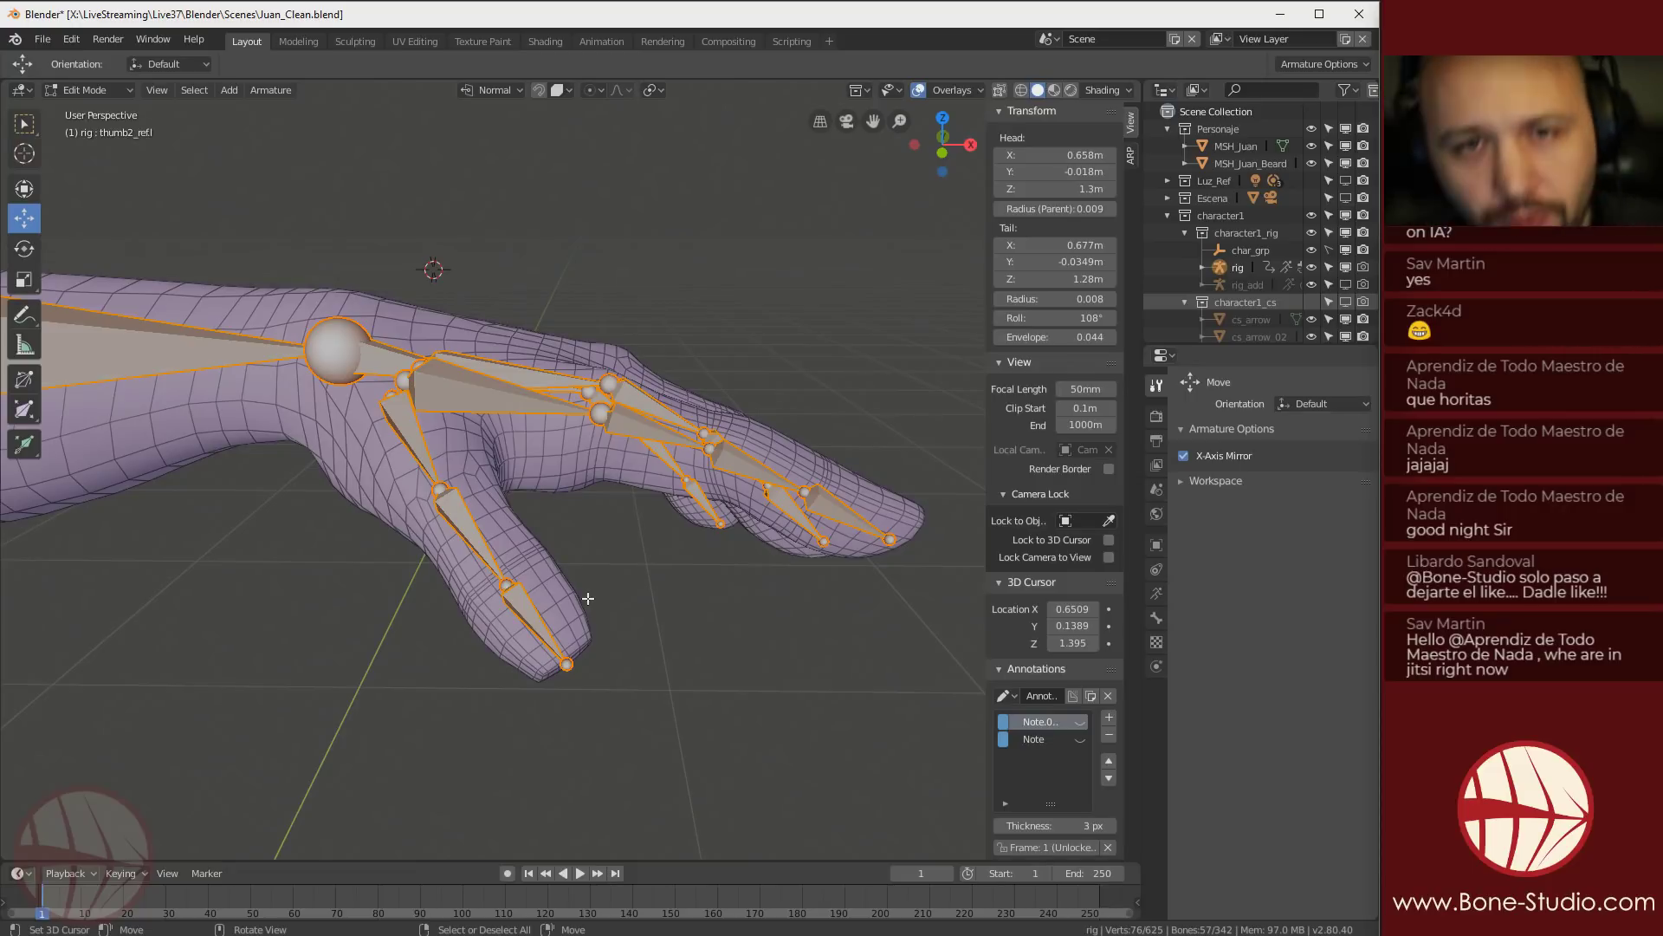
pyautogui.moveTo(588, 599); pyautogui.dragTo(564, 564, button='middle')
pyautogui.scroll(-5, 598, 450)
pyautogui.scroll(-2, 746, 349)
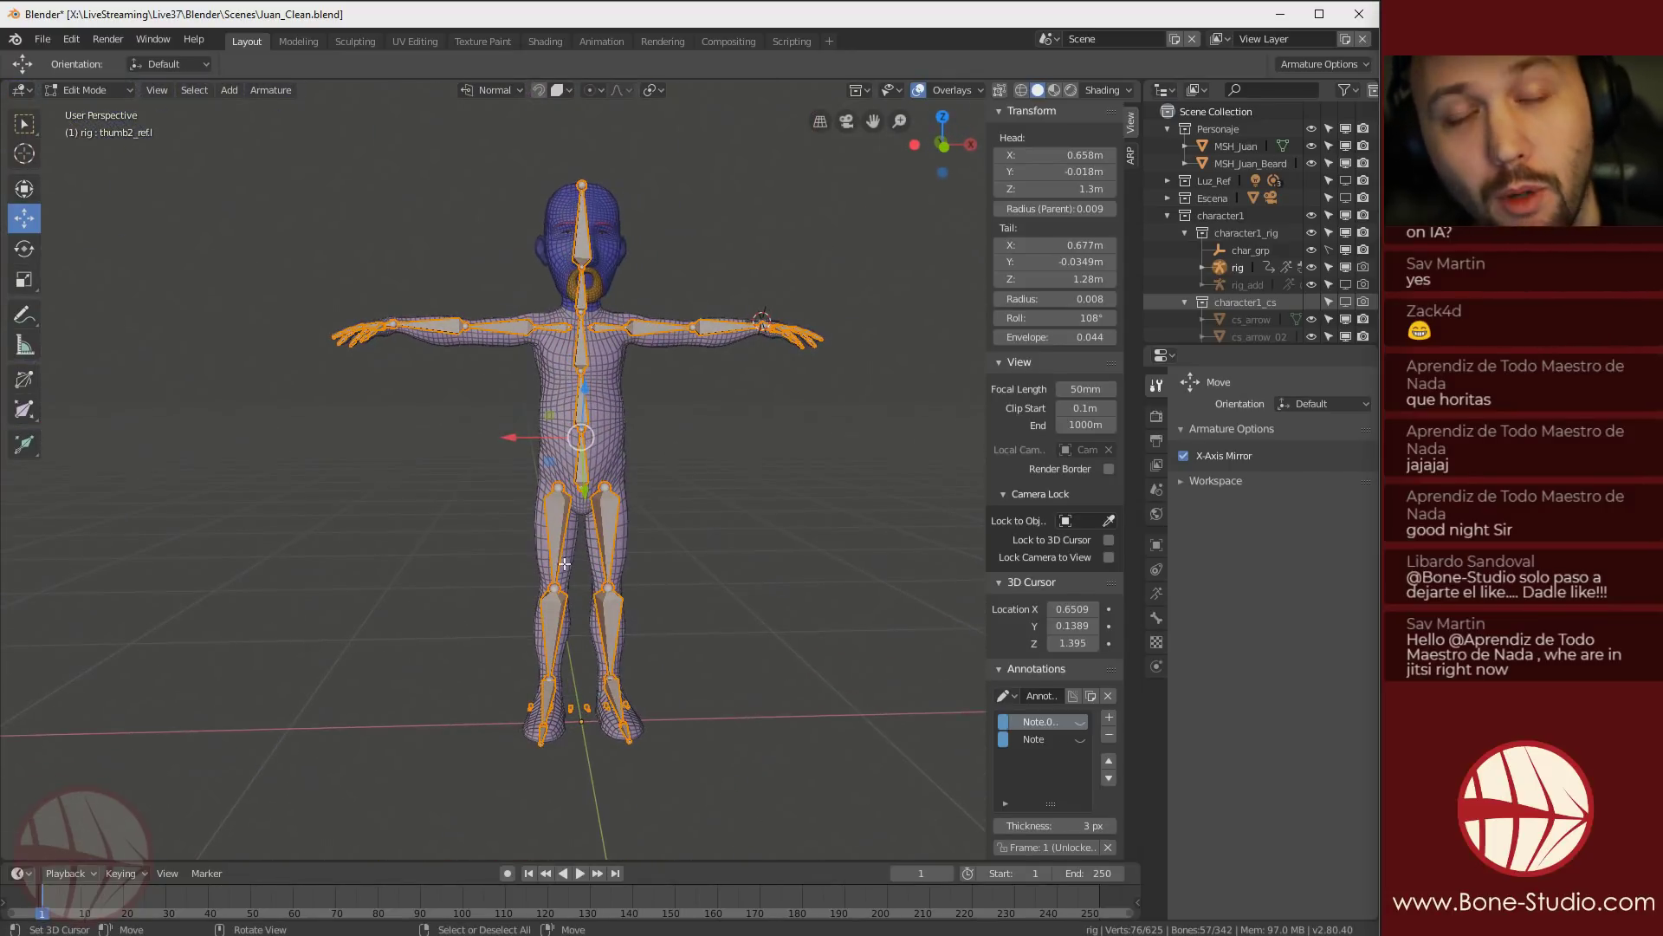
pyautogui.scroll(3, 614, 544)
pyautogui.scroll(-3, 616, 529)
pyautogui.scroll(4, 589, 528)
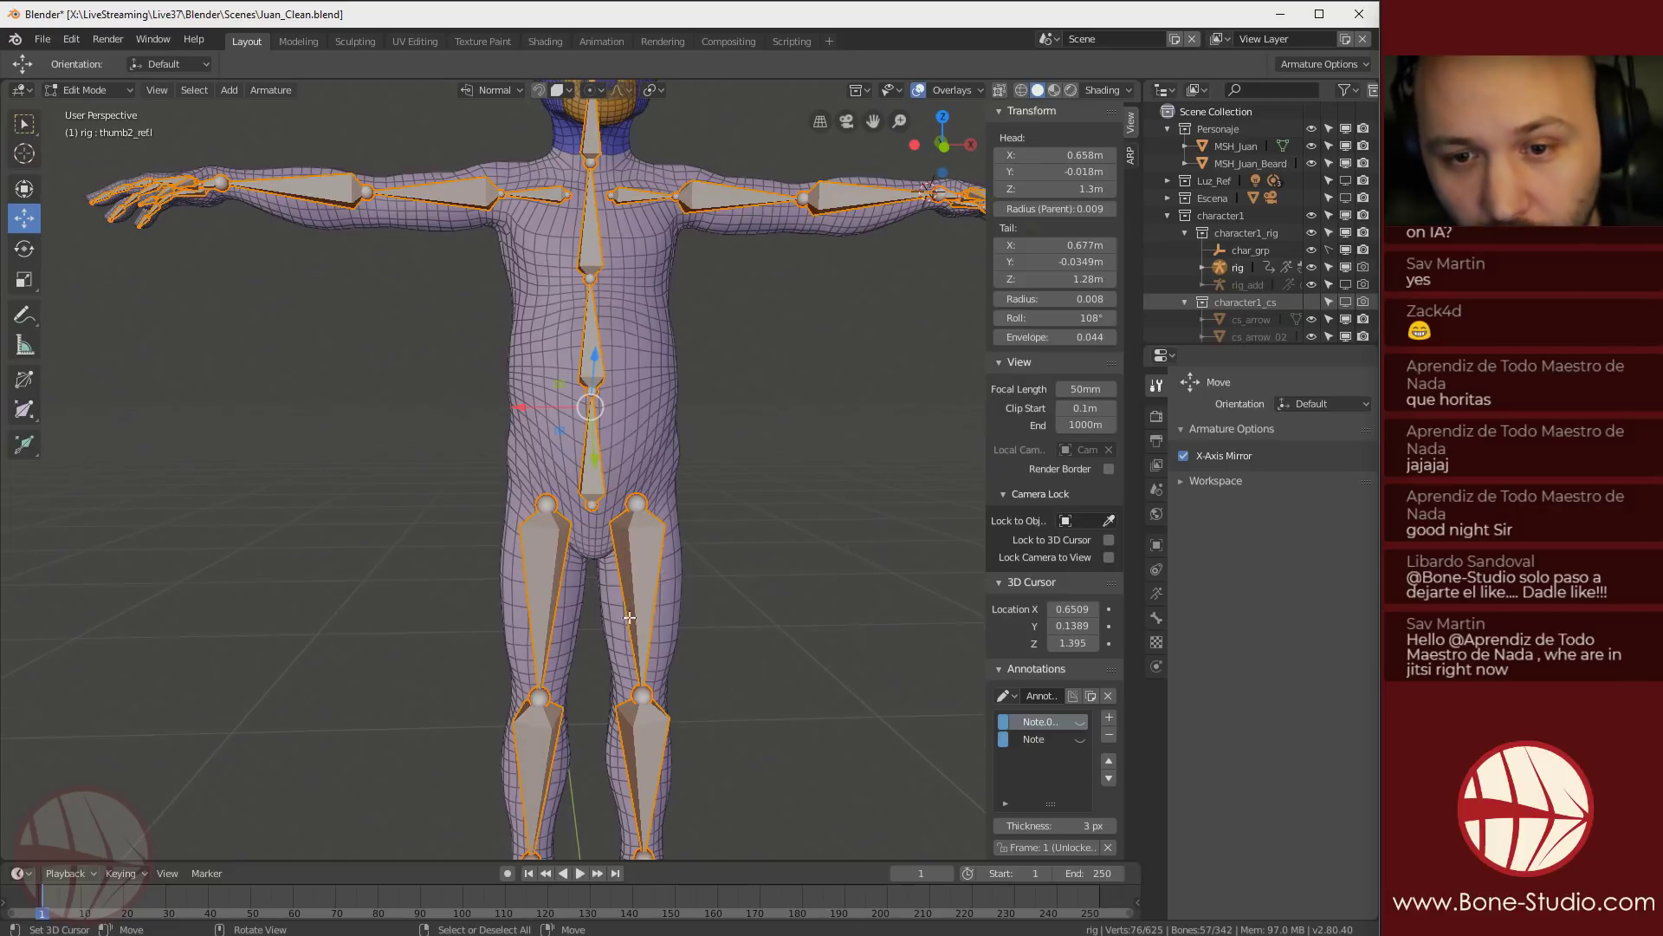
pyautogui.moveTo(565, 521); pyautogui.dragTo(556, 487, button='middle')
pyautogui.scroll(3, 546, 478)
pyautogui.scroll(-4, 556, 520)
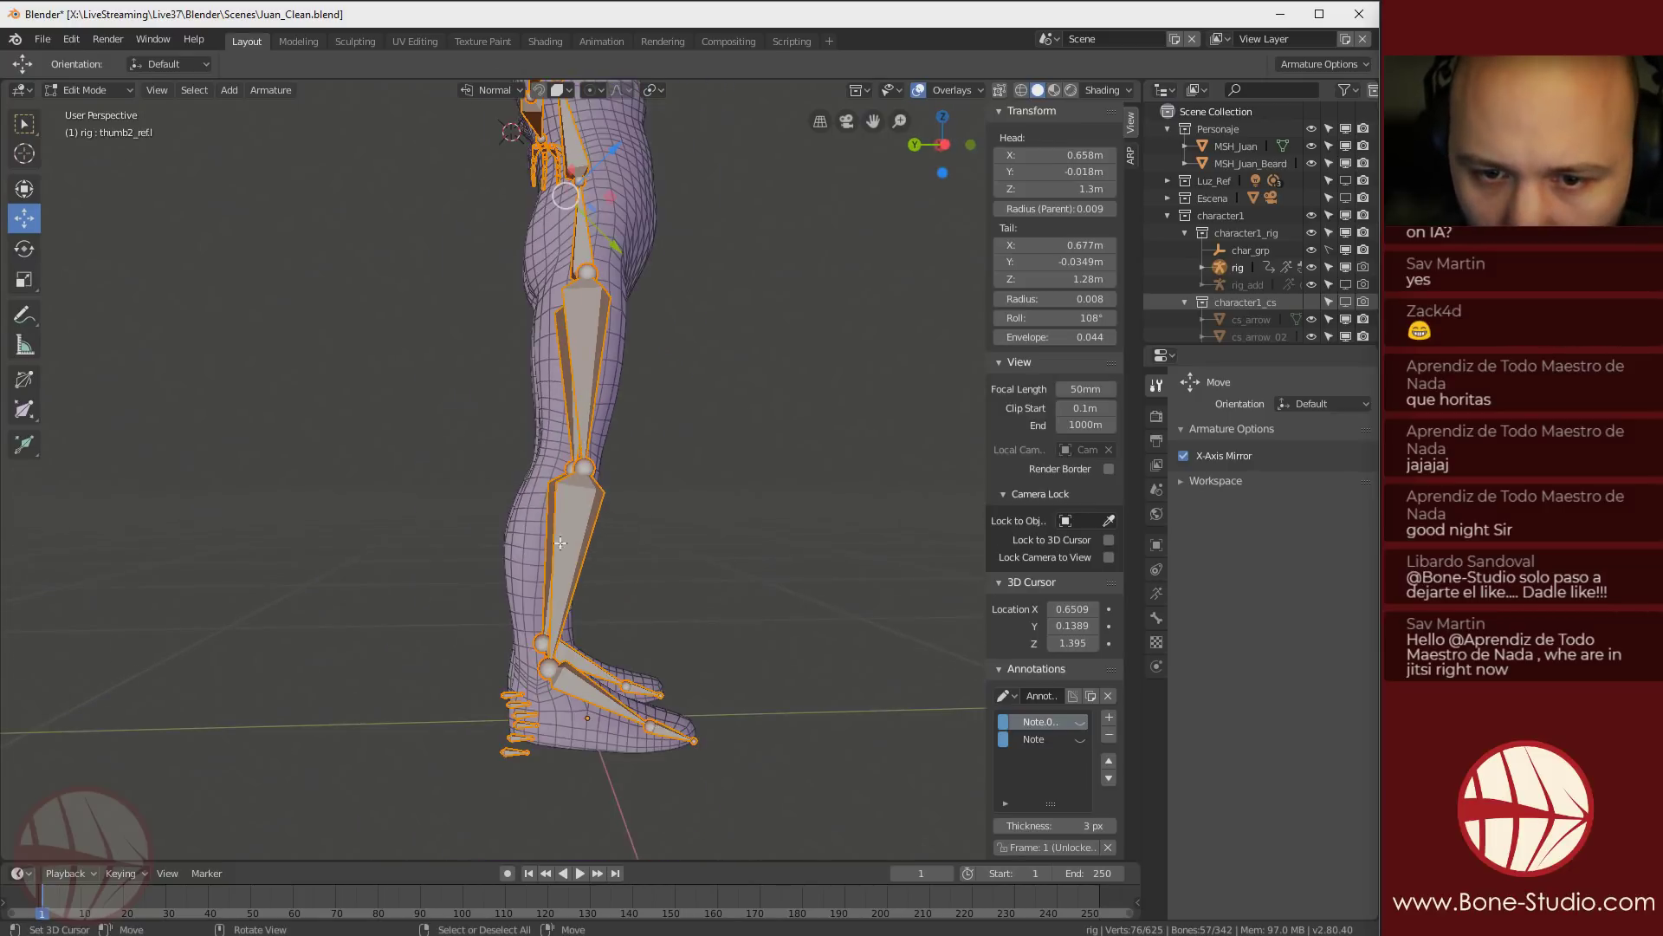
pyautogui.keyDown('shift'); pyautogui.moveTo(553, 600); pyautogui.dragTo(551, 460, button='middle'); pyautogui.keyUp('shift')
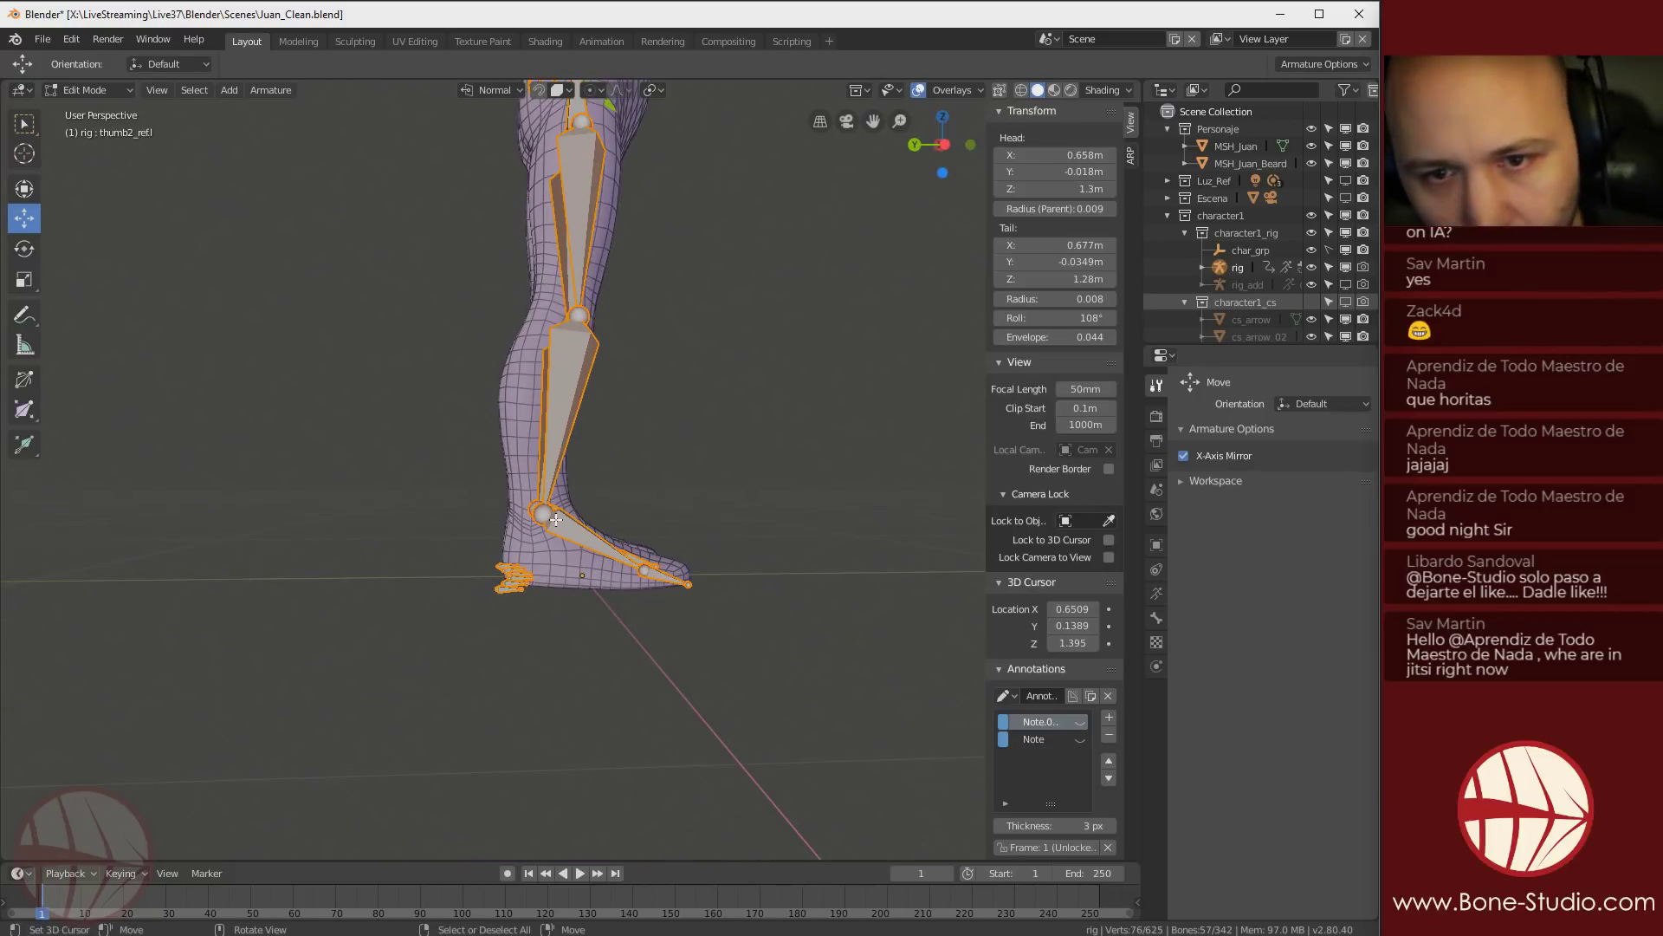
# Switch the transform orientation to Global and move the leg_ref ankle joint back to Y about 0.101 m in the right view
pyautogui.press('KP_1')
pyautogui.press('KP_3')
pyautogui.scroll(5, 556, 515)
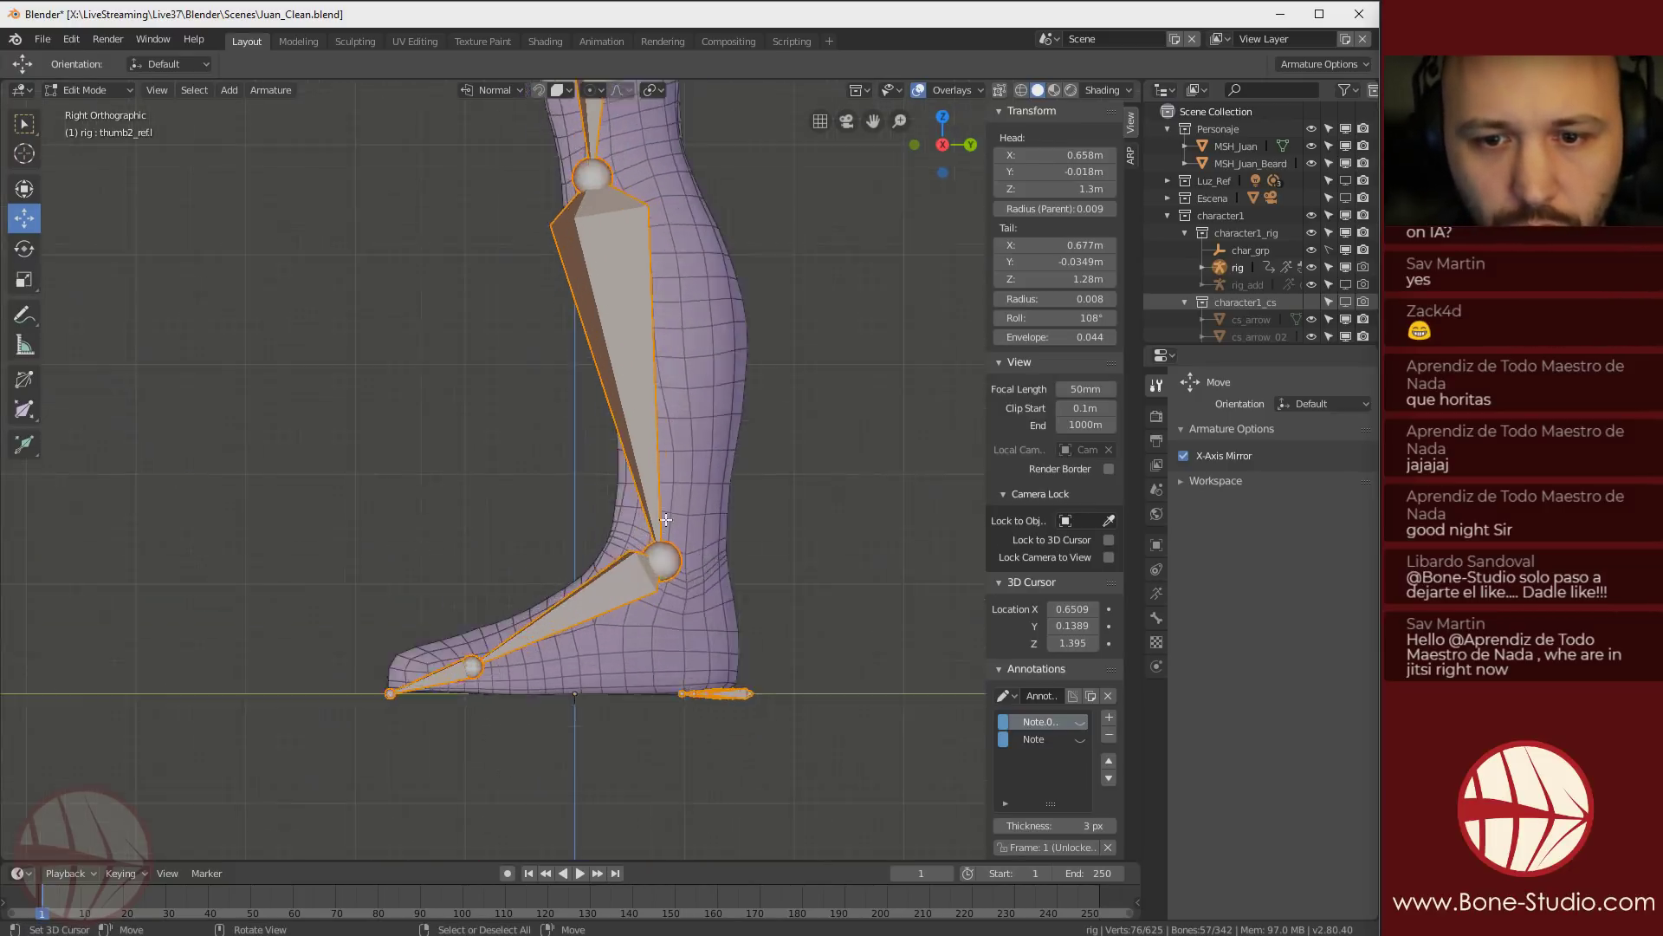
pyautogui.click(663, 563)
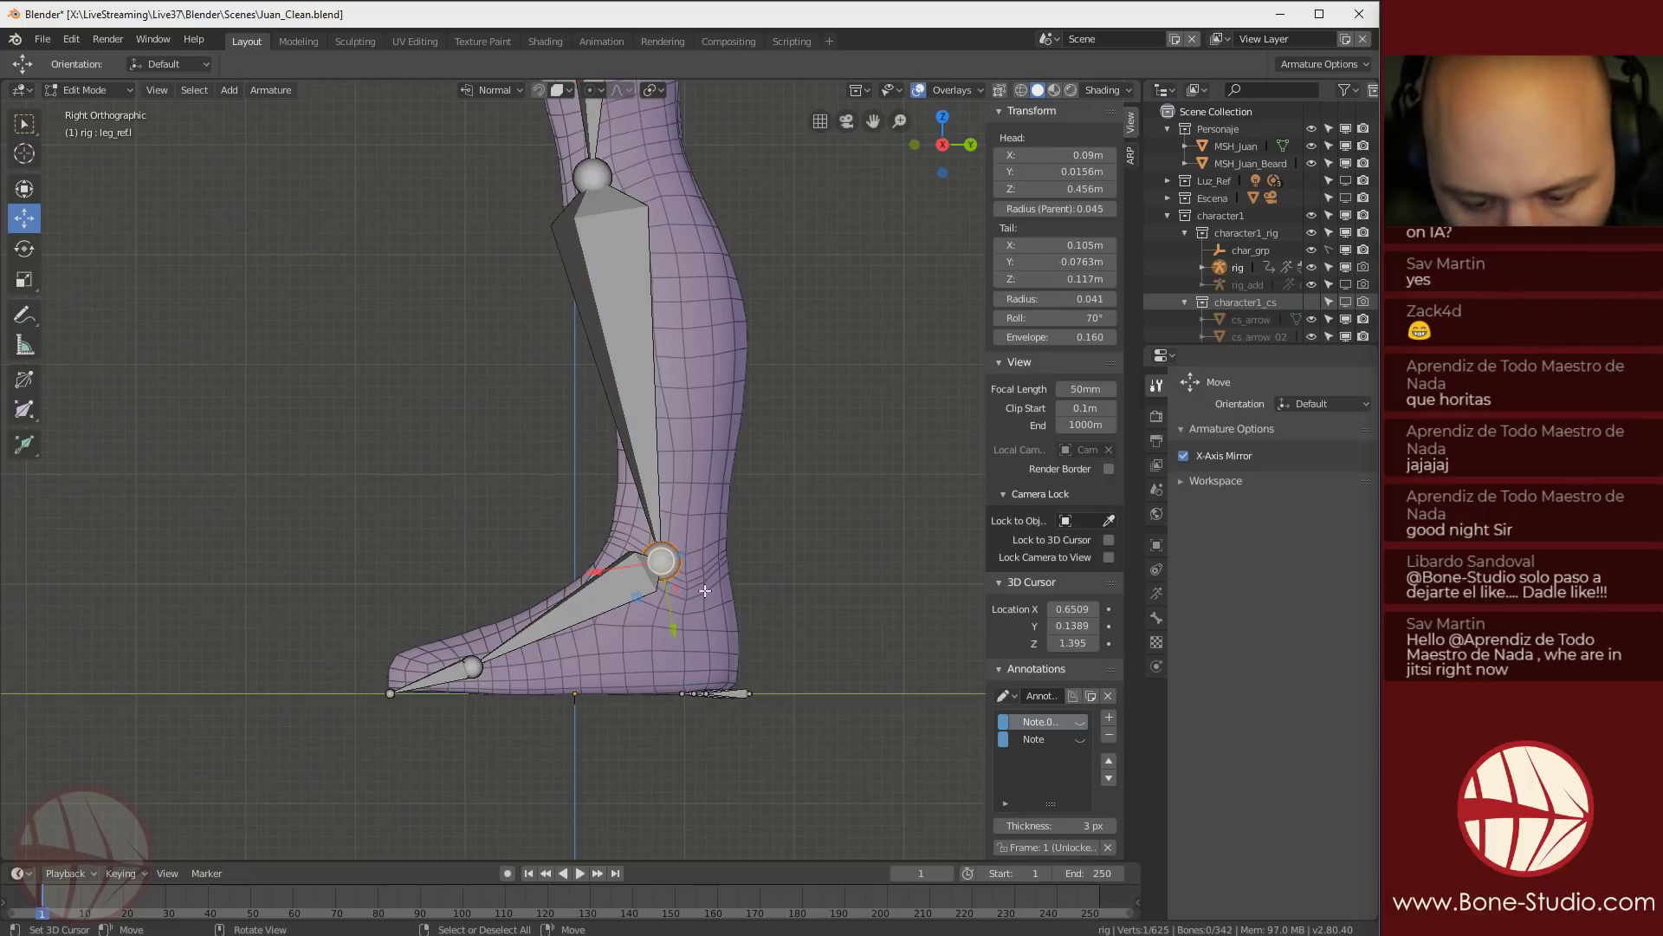
pyautogui.click(466, 87)
pyautogui.click(485, 143)
pyautogui.moveTo(729, 561); pyautogui.dragTo(757, 561)
# Move the knee joint between thigh_ref and leg_ref backward inside the leg mesh
pyautogui.keyDown('shift'); pyautogui.moveTo(674, 164); pyautogui.dragTo(618, 331, button='middle'); pyautogui.keyUp('shift')
pyautogui.click(537, 344)
pyautogui.press('g')
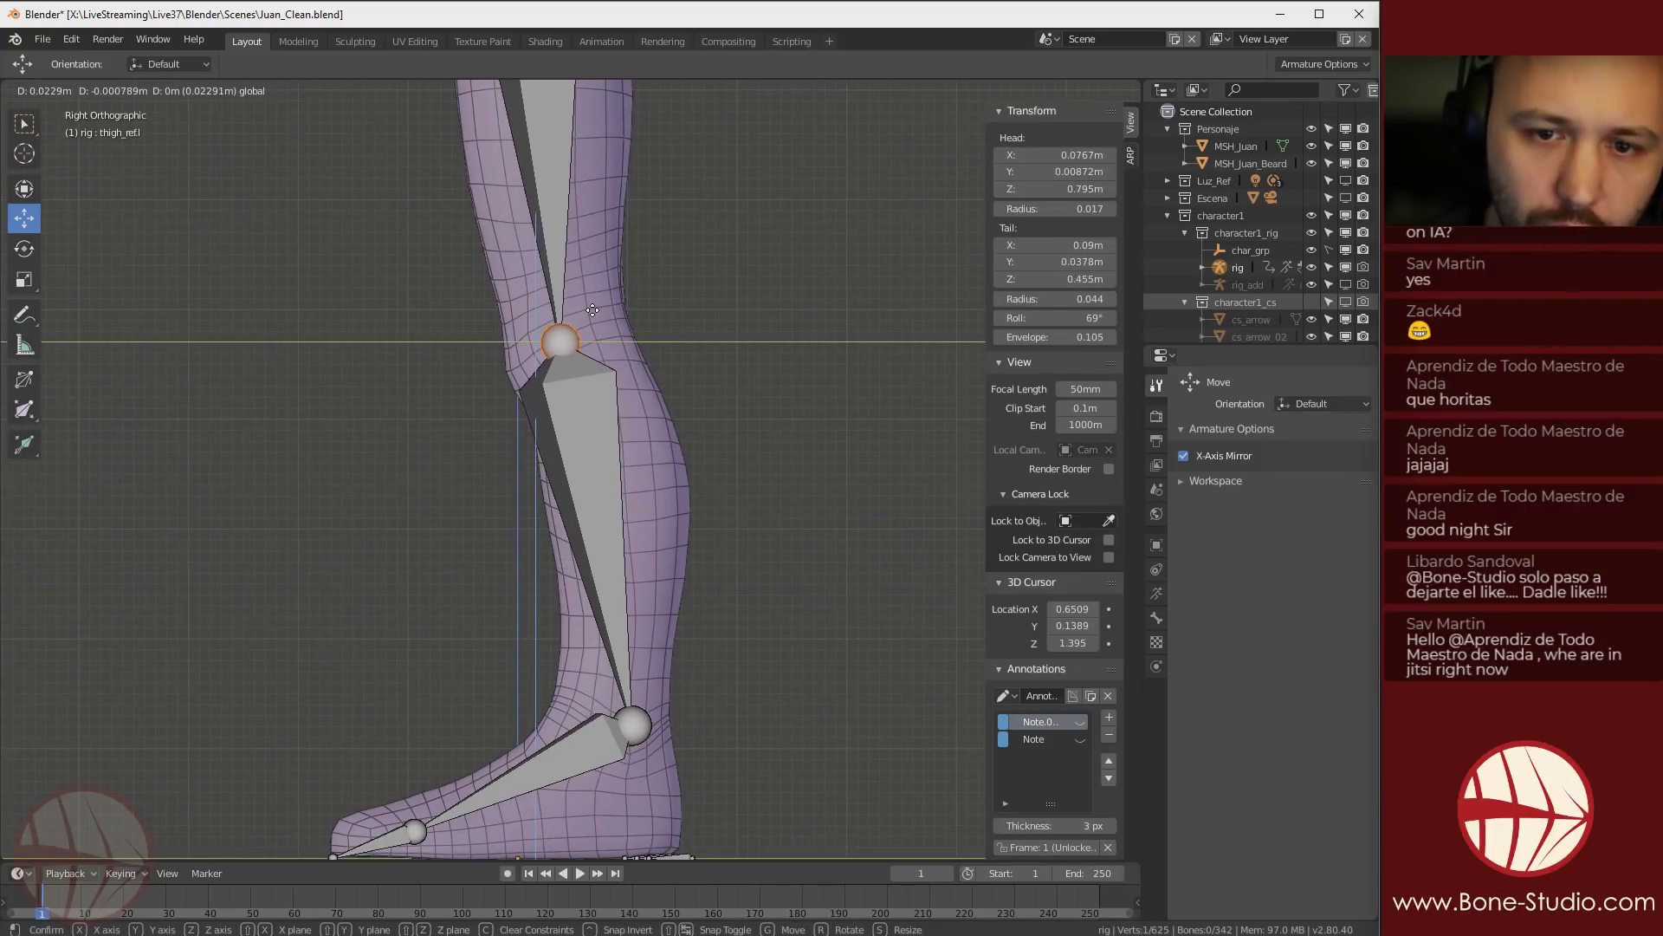
pyautogui.click(596, 316)
# Select the root_ref base and both hip joints and move them back along Y to about 0.017 m
pyautogui.keyDown('shift'); pyautogui.moveTo(589, 130); pyautogui.dragTo(616, 461, button='middle'); pyautogui.keyUp('shift')
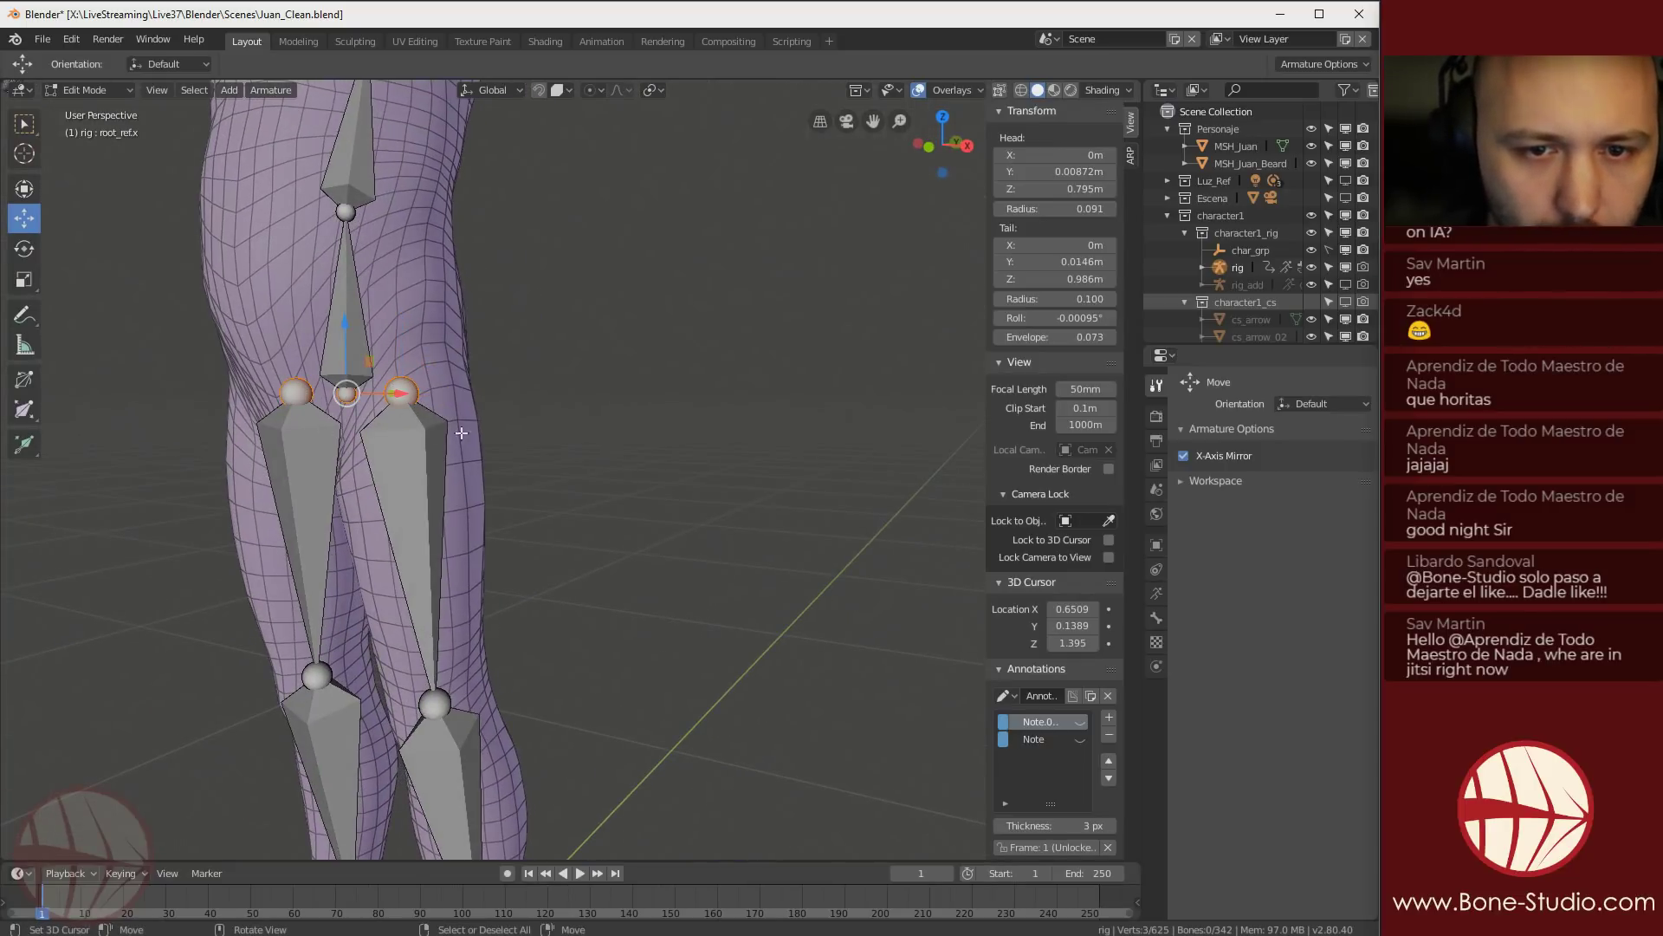
pyautogui.press('KP_3')
pyautogui.keyDown('shift'); pyautogui.moveTo(413, 407); pyautogui.dragTo(548, 411, button='middle'); pyautogui.keyUp('shift')
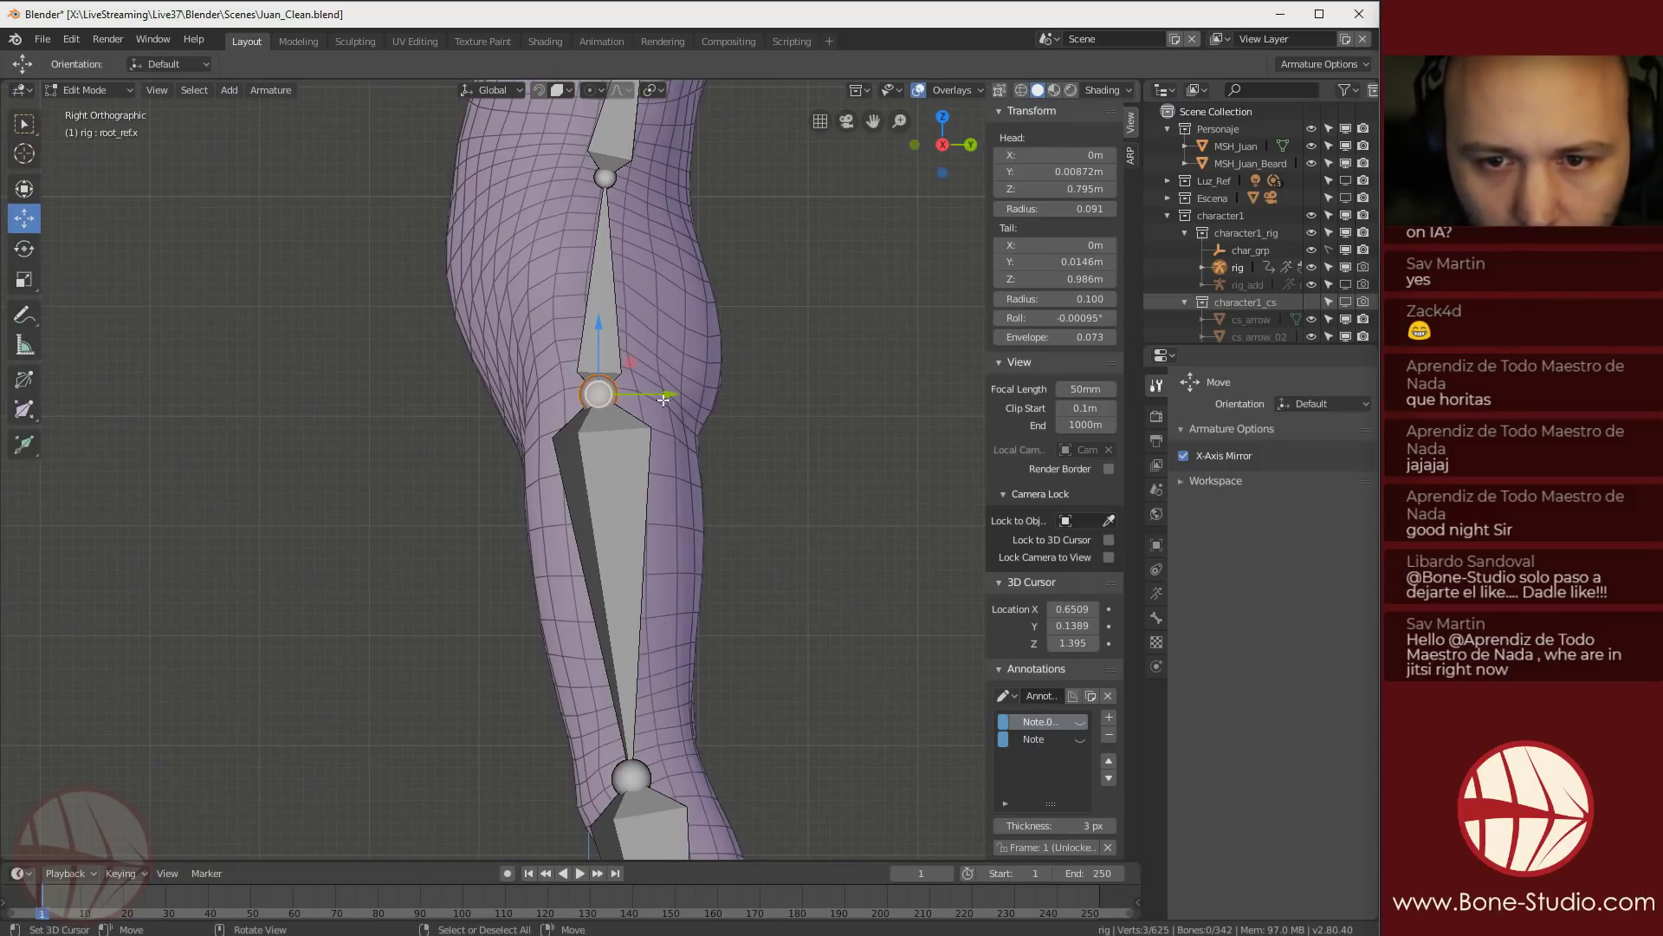
pyautogui.moveTo(667, 397); pyautogui.dragTo(664, 395)
# Shift the knee joint slightly forward along global Y to about 0.034 m
pyautogui.keyDown('shift'); pyautogui.moveTo(617, 774); pyautogui.dragTo(621, 553, button='middle'); pyautogui.keyUp('shift')
pyautogui.rightClick(631, 555)
pyautogui.moveTo(699, 557); pyautogui.dragTo(684, 557)
# Select the leg_ref shin bone and set its roll to 80°
pyautogui.scroll(-3, 456, 596)
pyautogui.moveTo(456, 596)
pyautogui.mouseDown(button='middle')
pyautogui.moveTo(695, 586)
pyautogui.moveTo(475, 588)
pyautogui.mouseUp(button='middle')
pyautogui.moveTo(475, 587); pyautogui.dragTo(456, 531, button='middle')
pyautogui.scroll(-3, 438, 511)
pyautogui.scroll(4, 506, 590)
pyautogui.moveTo(507, 590)
pyautogui.mouseDown(button='middle')
pyautogui.moveTo(509, 545)
pyautogui.moveTo(490, 630)
pyautogui.moveTo(566, 482)
pyautogui.moveTo(523, 516)
pyautogui.moveTo(528, 581)
pyautogui.mouseUp(button='middle')
pyautogui.keyDown('shift'); pyautogui.moveTo(528, 581); pyautogui.dragTo(498, 452, button='middle'); pyautogui.keyUp('shift')
pyautogui.moveTo(498, 453); pyautogui.dragTo(503, 472, button='middle')
pyautogui.moveTo(531, 367); pyautogui.dragTo(535, 421, button='middle')
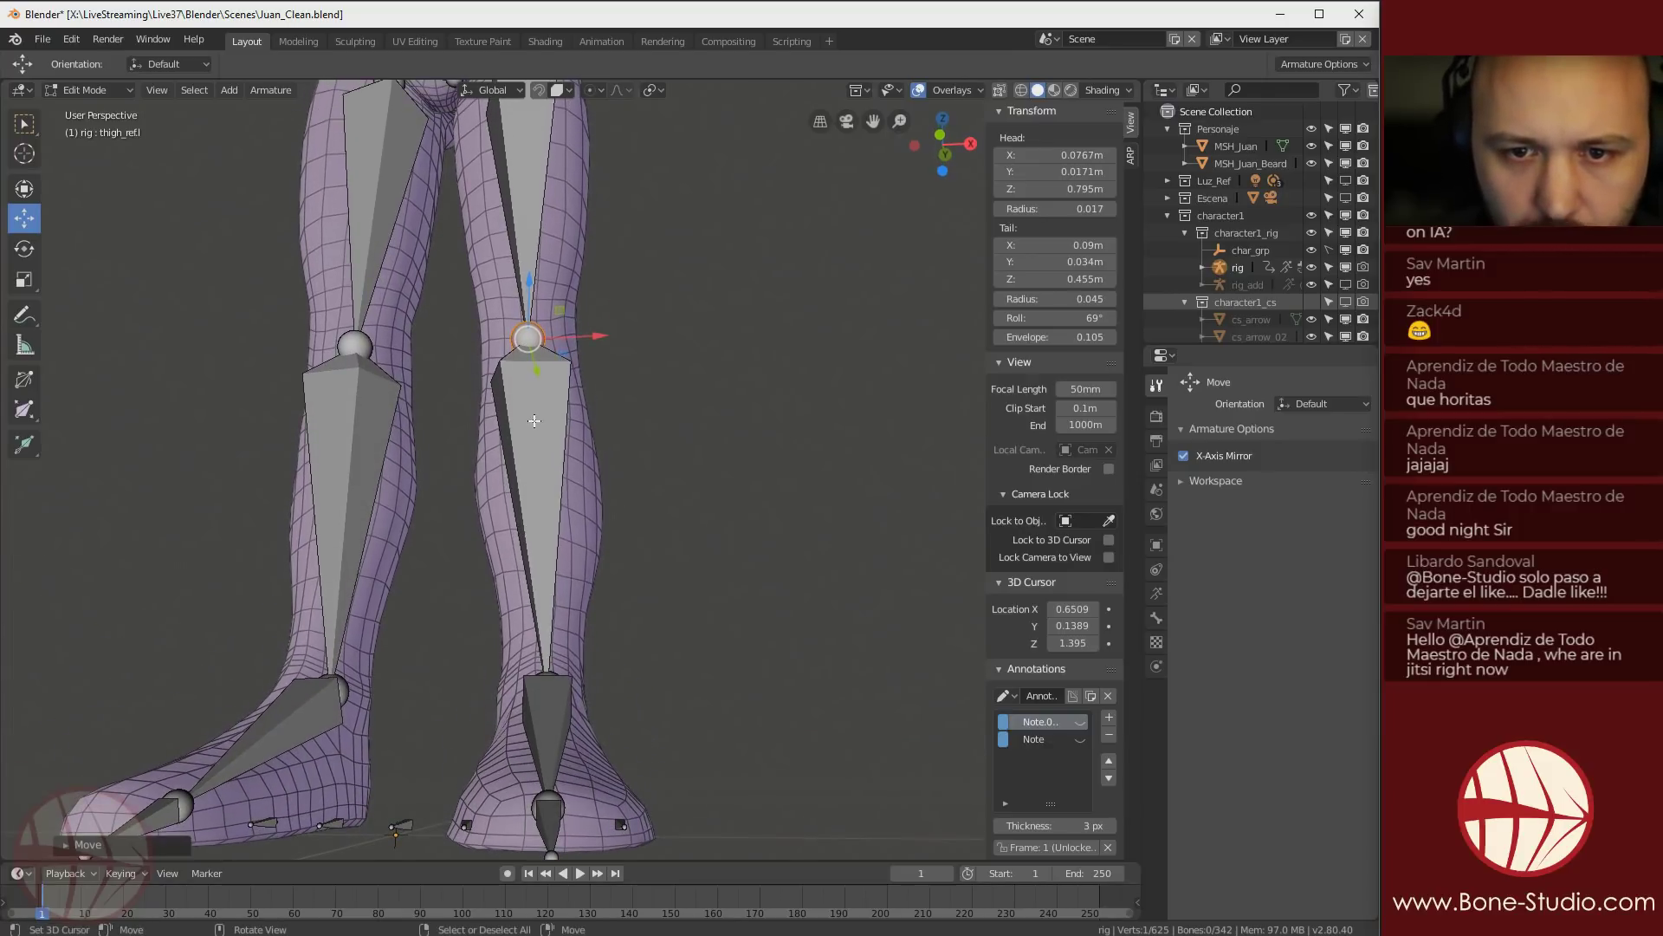
pyautogui.click(535, 421)
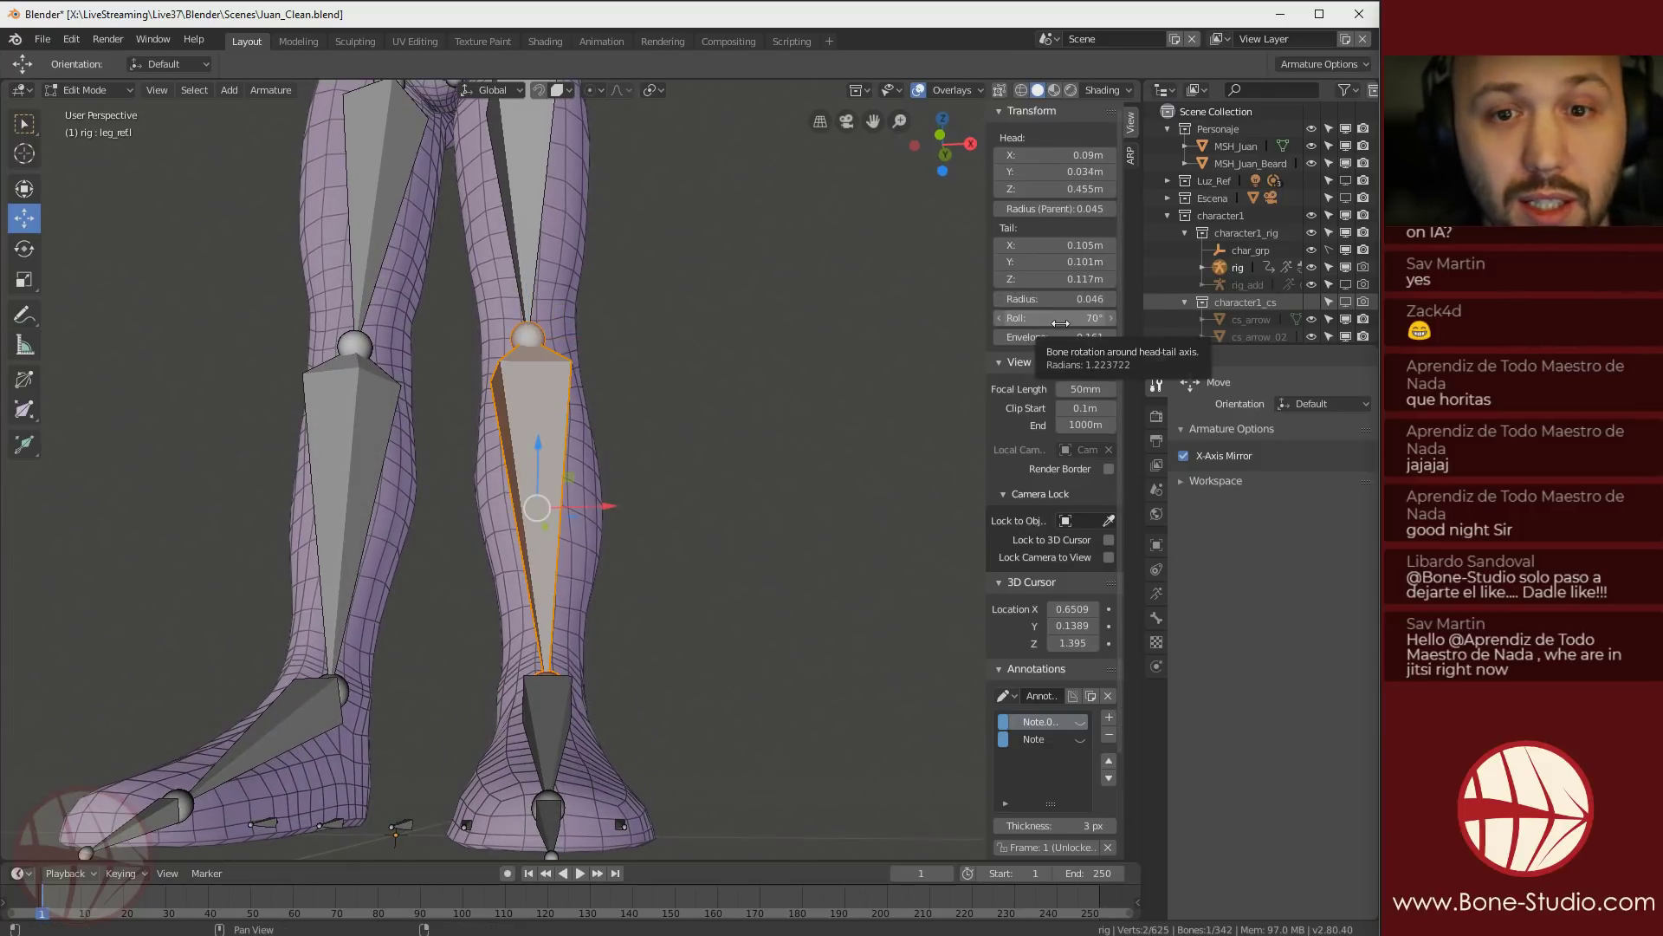
pyautogui.moveTo(1061, 323); pyautogui.dragTo(1067, 323)
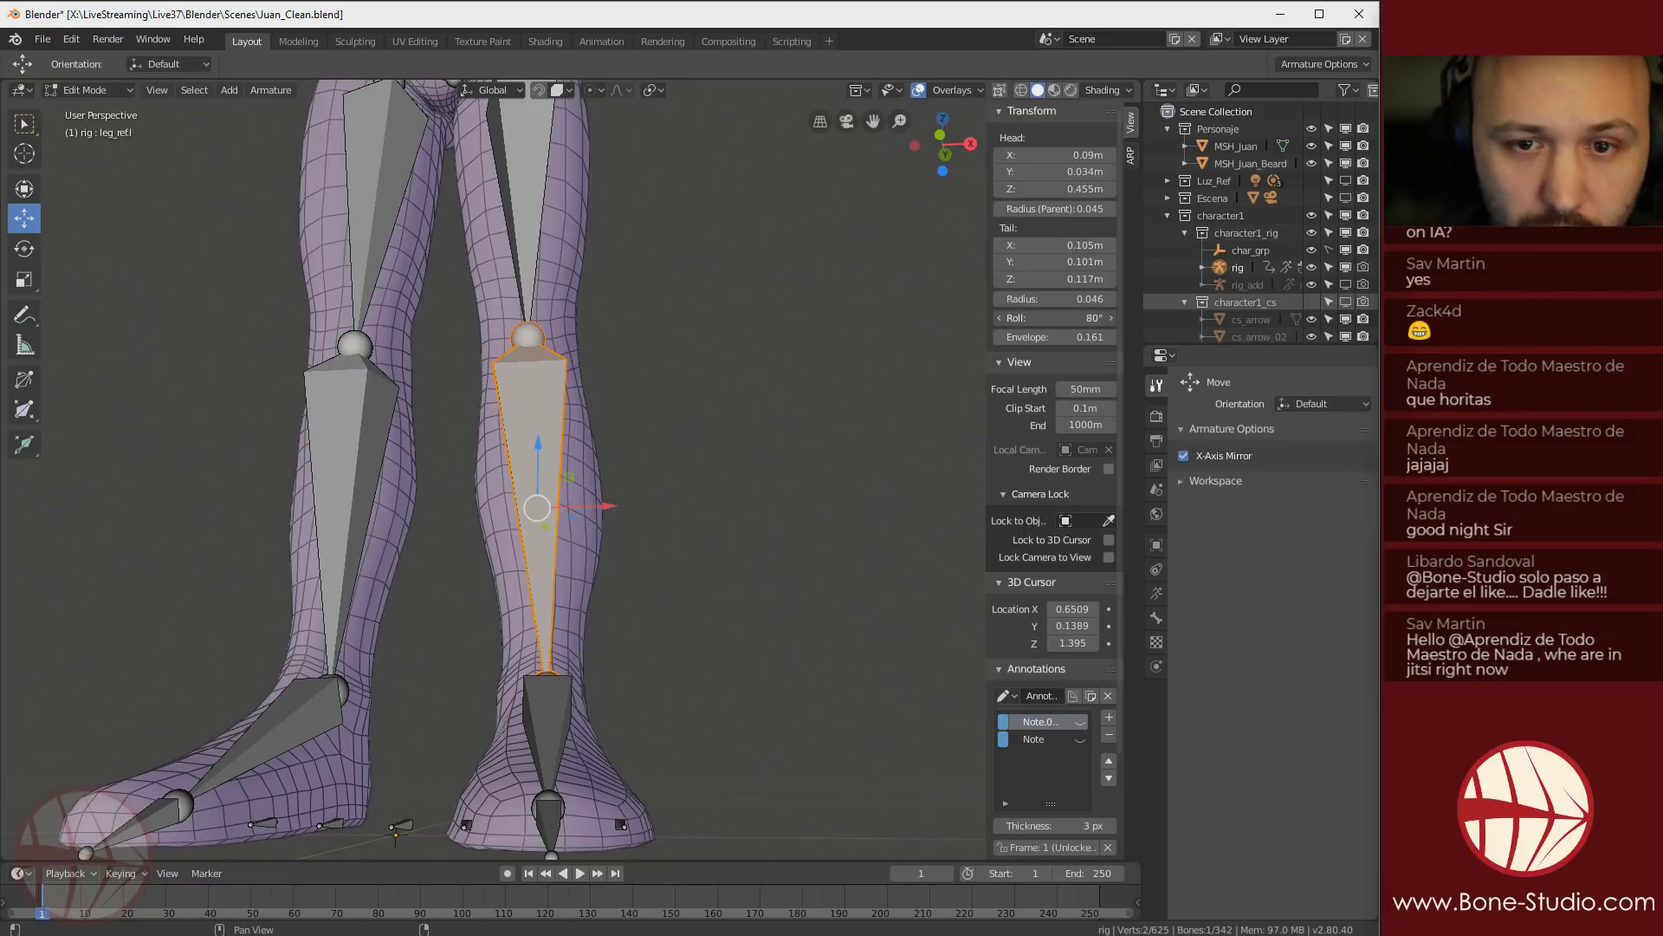
# Select the thigh and shin bones together with leg_ref active and recalculate their bone roll
pyautogui.keyDown('shift'); pyautogui.moveTo(520, 156); pyautogui.dragTo(553, 243, button='middle'); pyautogui.keyUp('shift')
pyautogui.click(555, 195)
pyautogui.click(553, 494)
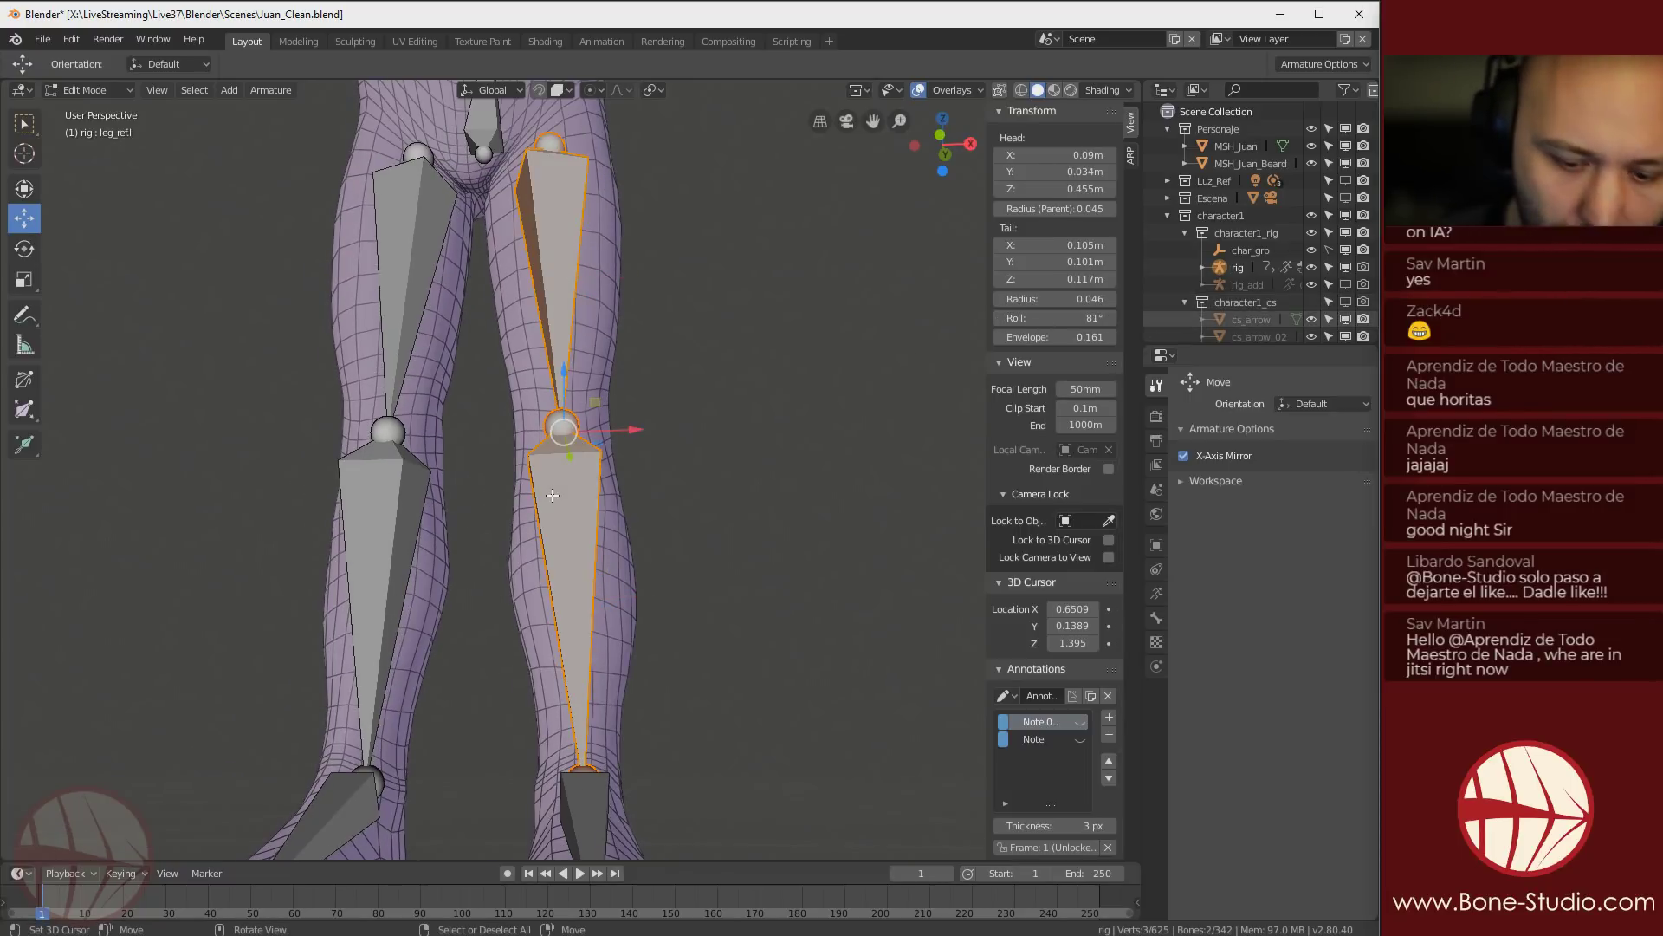
pyautogui.hotkey('shift', 'n')
pyautogui.click(551, 507)
# Select the ankle joint below leg_ref and shift it slightly along global X to about 0.103 m
pyautogui.moveTo(528, 467); pyautogui.dragTo(531, 597, button='middle')
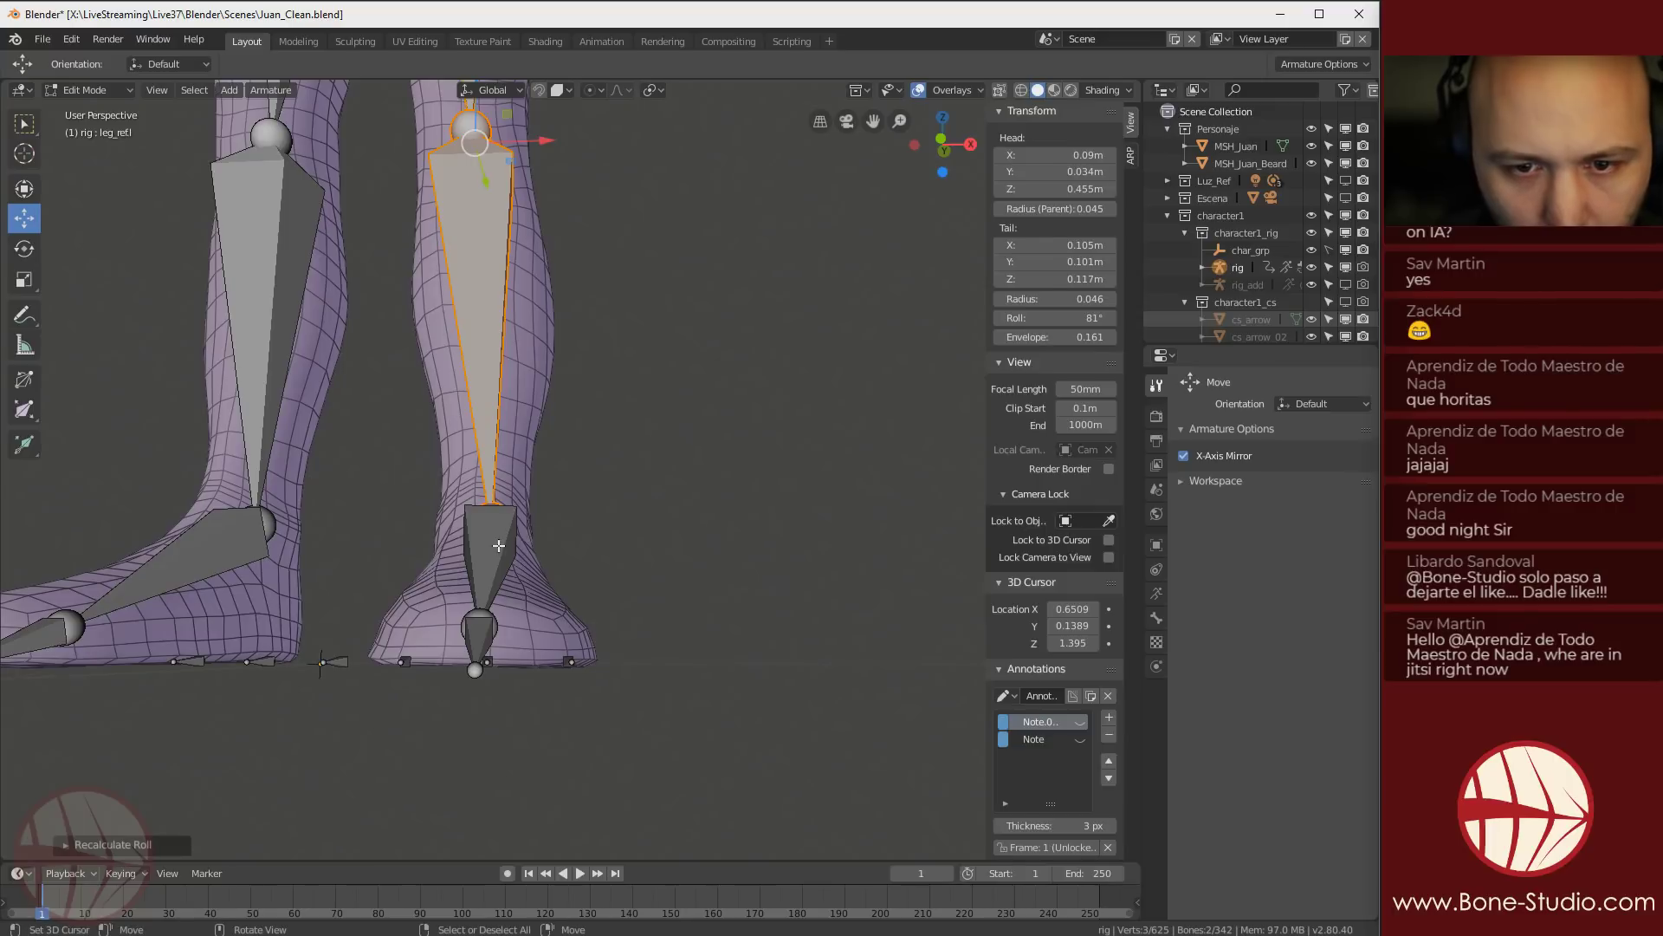
pyautogui.click(531, 598)
pyautogui.moveTo(511, 518); pyautogui.dragTo(489, 512, button='middle')
pyautogui.click(490, 512)
pyautogui.moveTo(553, 528); pyautogui.dragTo(548, 523)
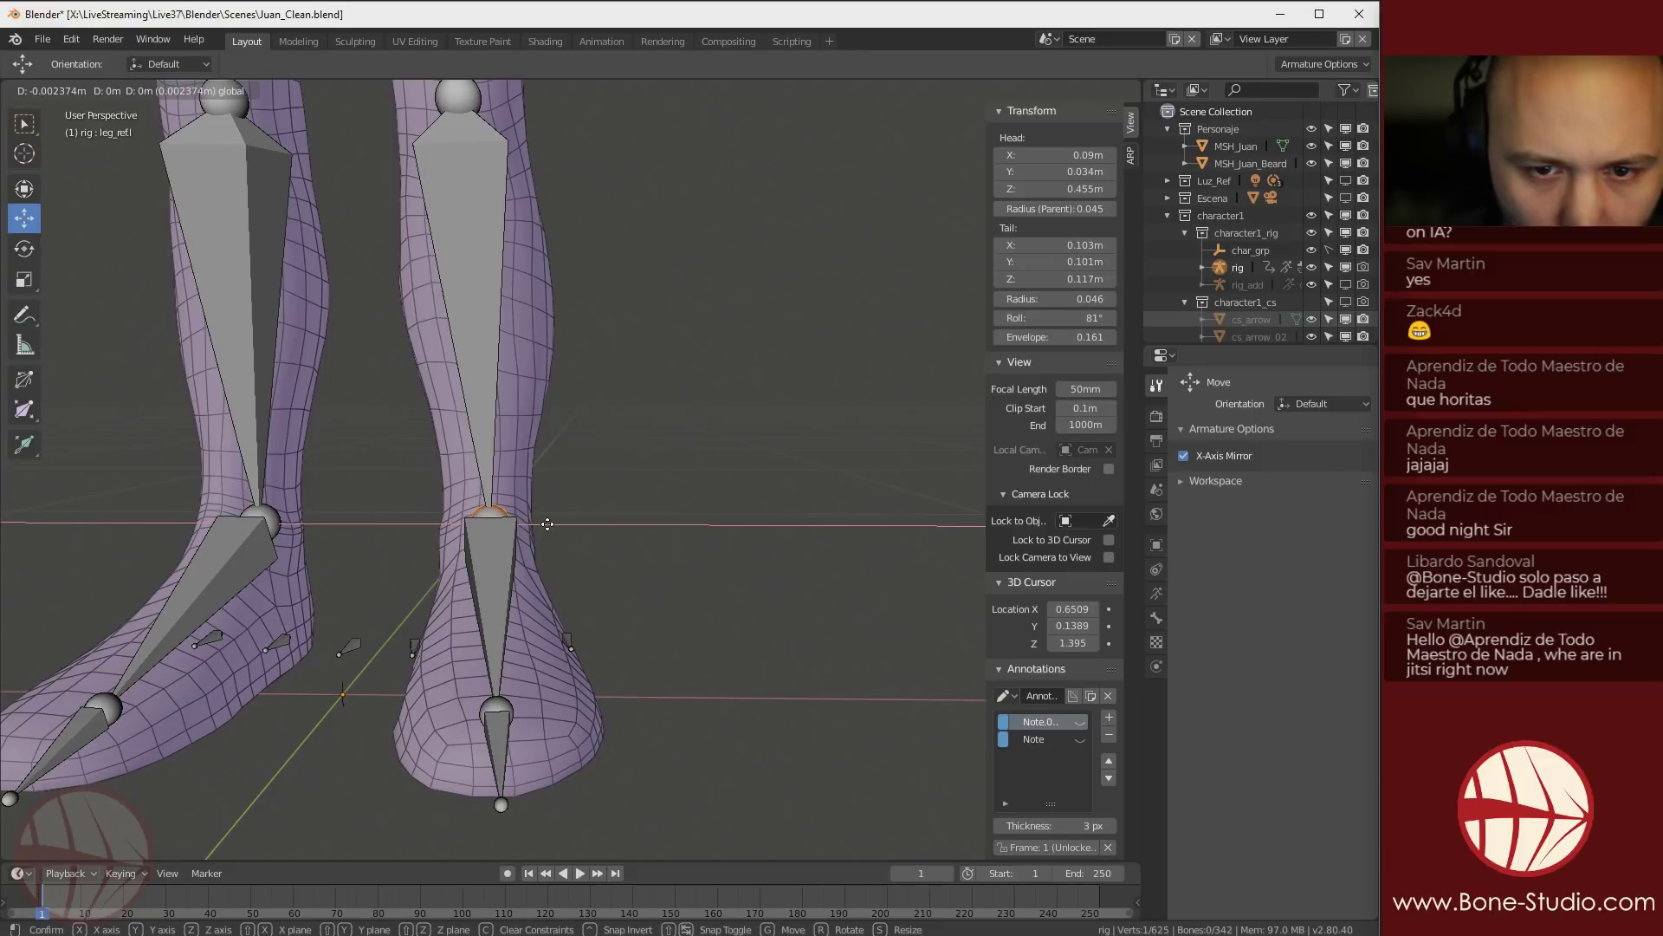
pyautogui.moveTo(548, 523); pyautogui.dragTo(544, 524)
pyautogui.moveTo(544, 523); pyautogui.dragTo(517, 528, button='middle')
# Adjust the ball-of-foot joint and the toe tip inside the foot, to about 0.133 m and 0.145 m in X
pyautogui.rightClick(484, 620)
pyautogui.moveTo(530, 600); pyautogui.dragTo(529, 600, button='middle')
pyautogui.moveTo(526, 631); pyautogui.dragTo(537, 680)
pyautogui.rightClick(479, 679)
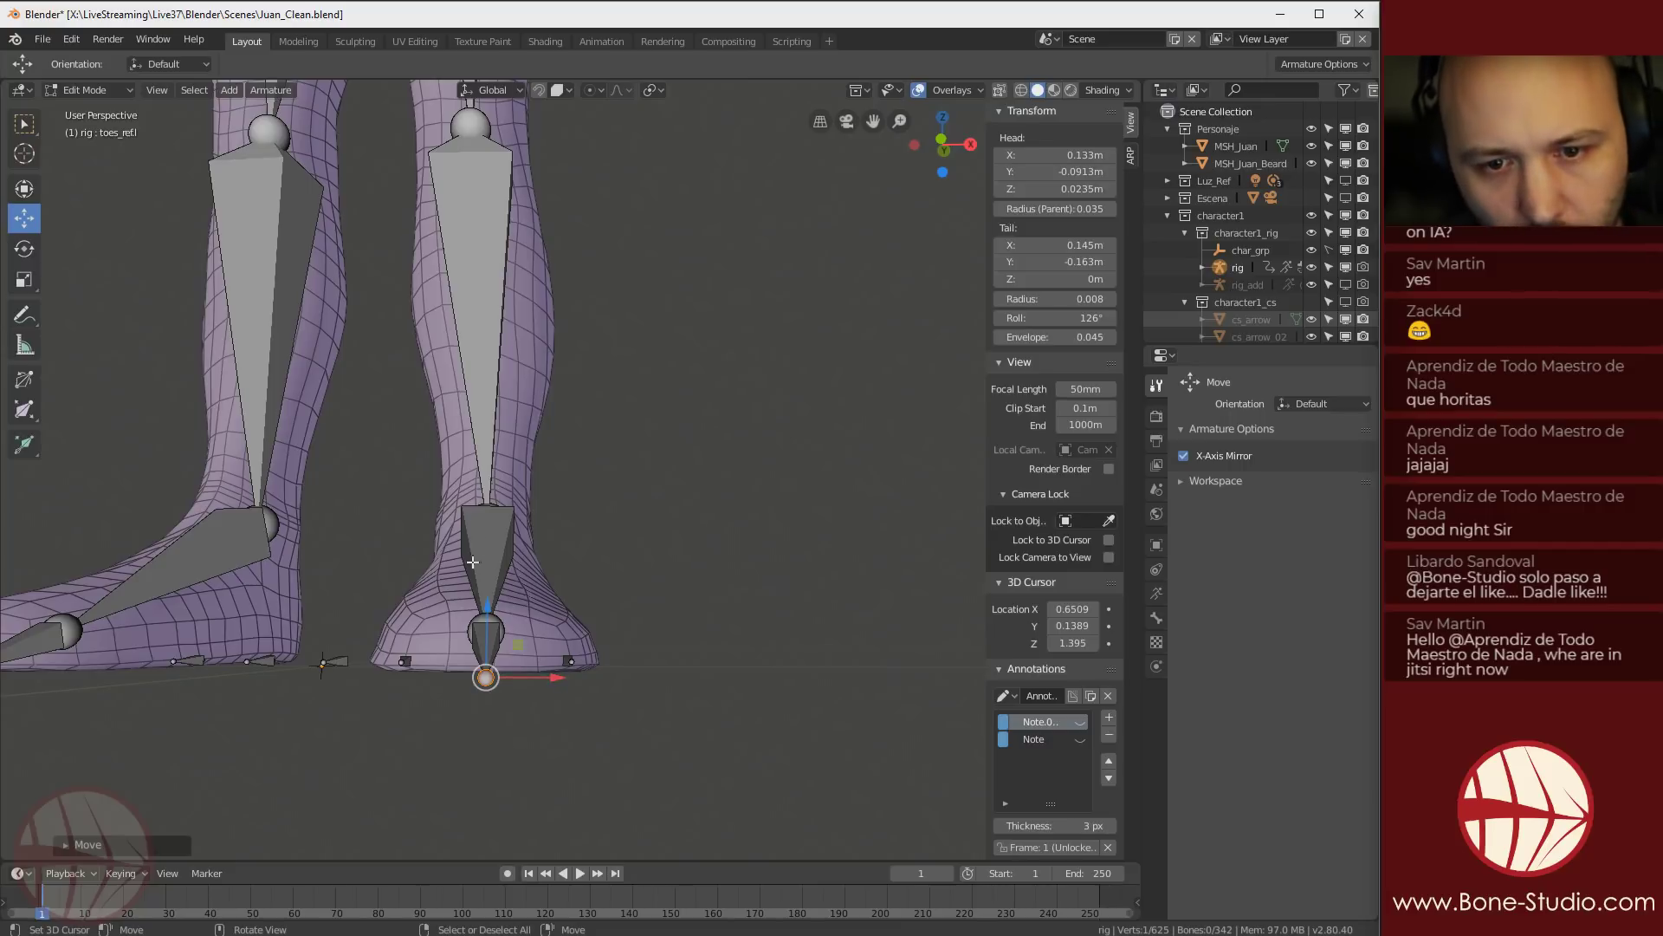
# In right side view, move the joint between neck_ref.x and head_ref.x to about Y 0.0192 m, Z 1.48 m
pyautogui.scroll(-3, 438, 598)
pyautogui.moveTo(437, 599); pyautogui.dragTo(477, 645, button='middle')
pyautogui.scroll(-3, 546, 647)
pyautogui.keyDown('shift'); pyautogui.moveTo(472, 486); pyautogui.dragTo(582, 453, button='middle'); pyautogui.keyUp('shift')
pyautogui.keyDown('shift'); pyautogui.moveTo(609, 366); pyautogui.dragTo(573, 556, button='middle'); pyautogui.keyUp('shift')
pyautogui.scroll(4, 485, 589)
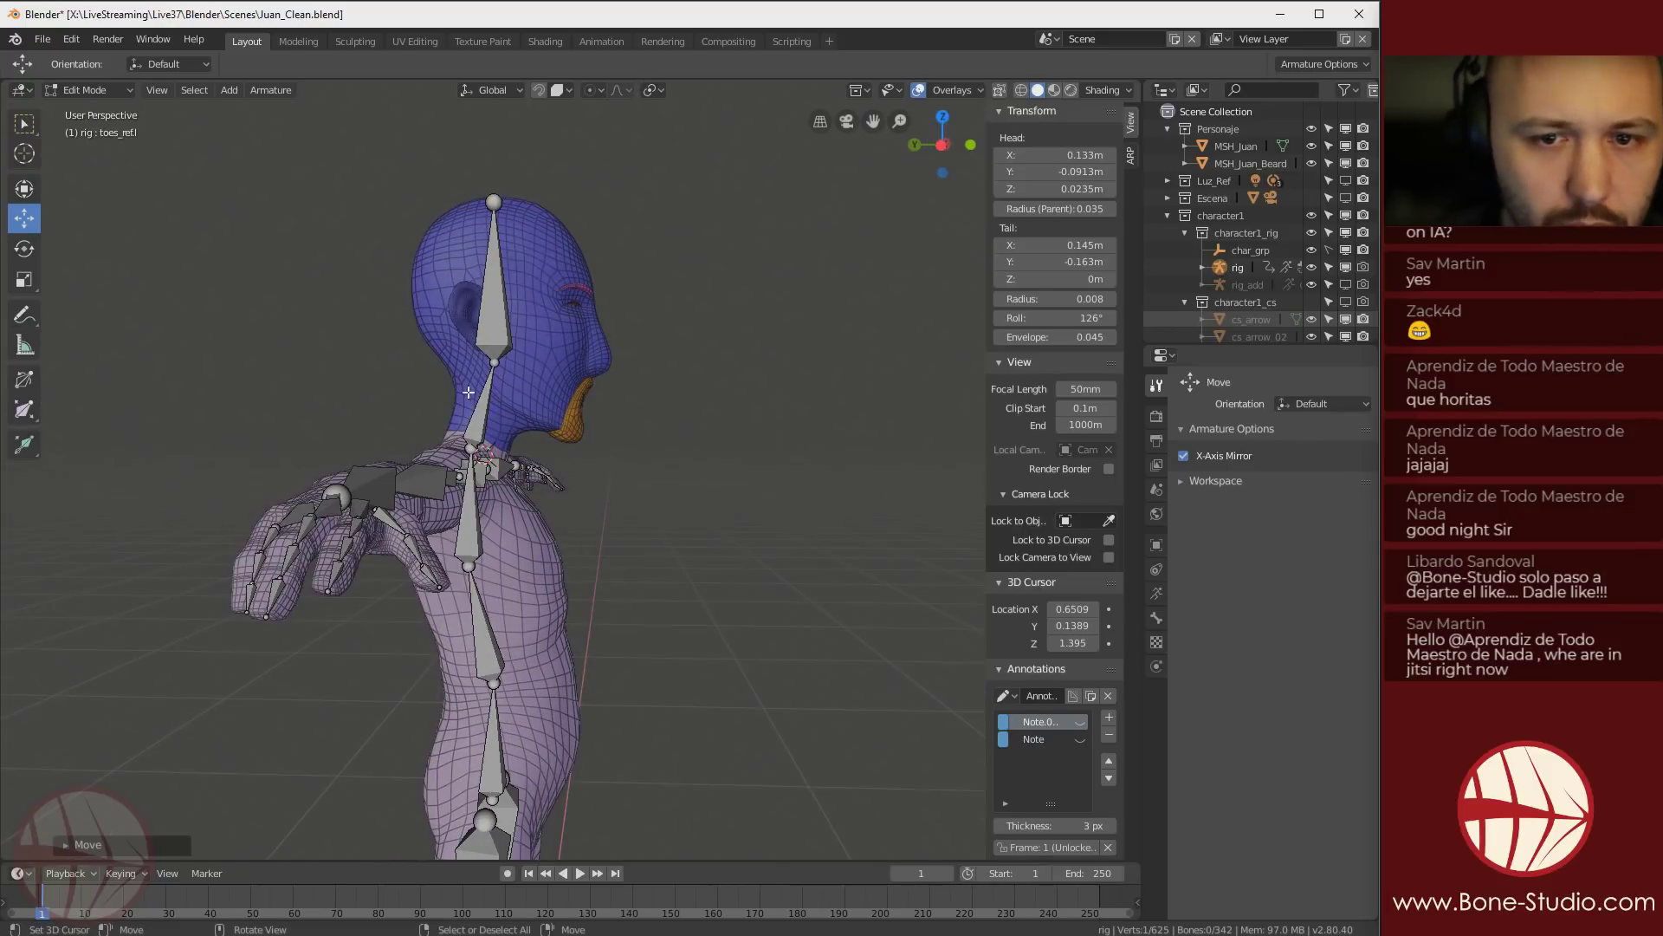
pyautogui.scroll(-2, 464, 428)
pyautogui.moveTo(528, 386); pyautogui.dragTo(468, 374, button='middle')
pyautogui.press('KP_3')
pyautogui.scroll(4, 579, 353)
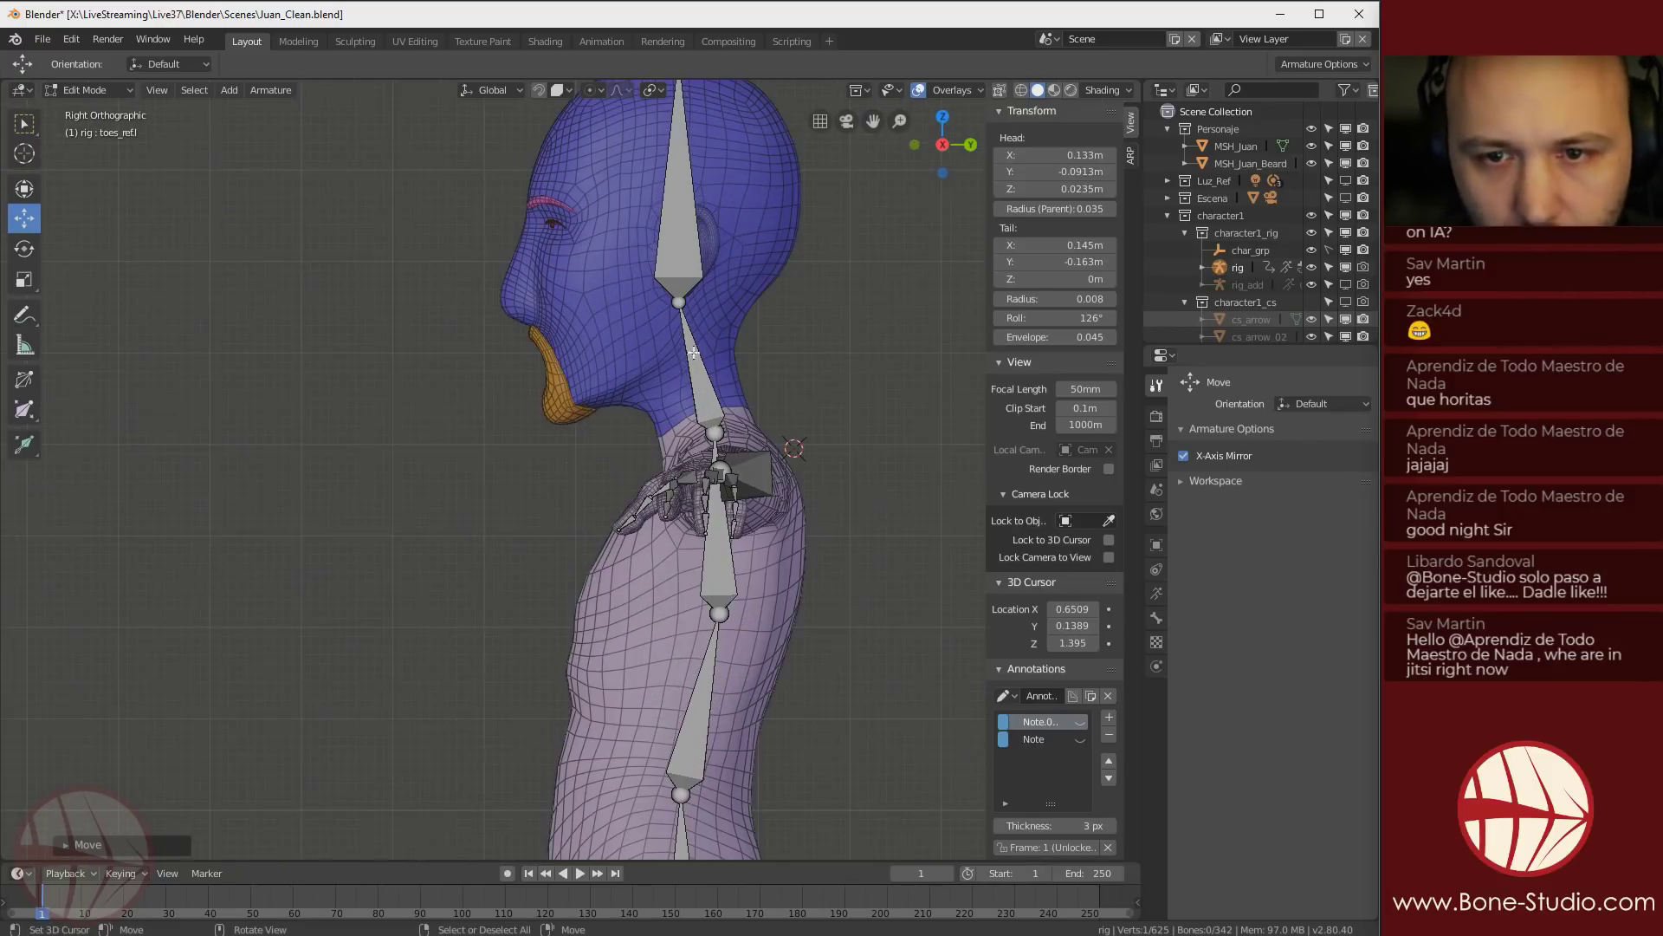
pyautogui.click(678, 301)
pyautogui.scroll(3, 678, 301)
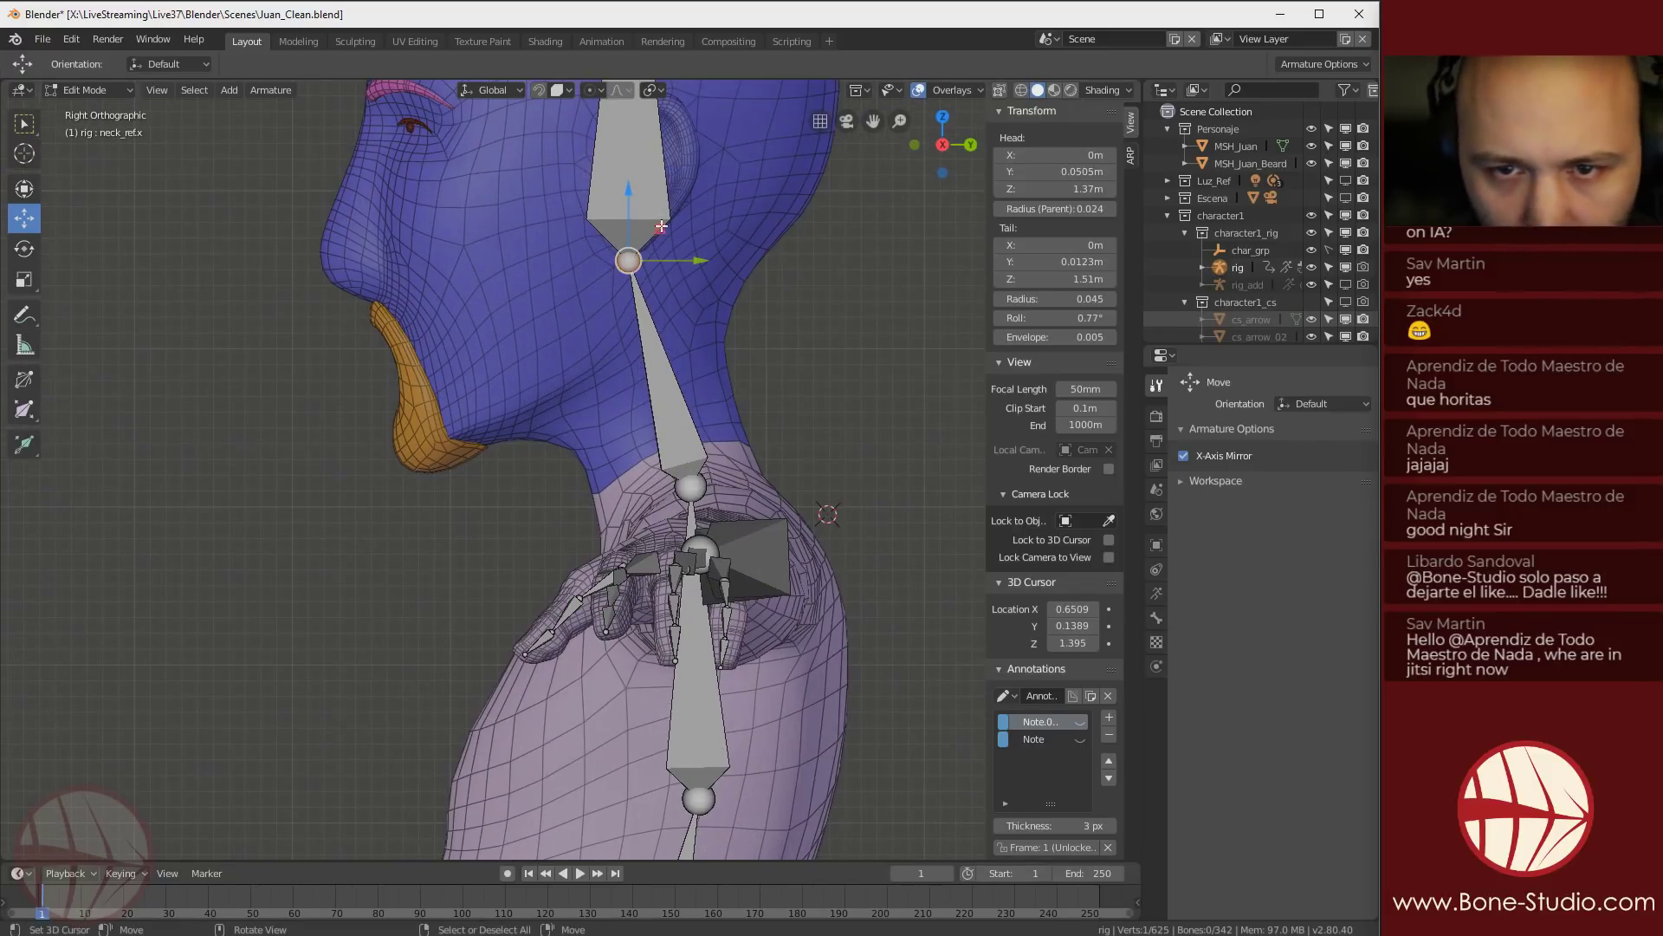
pyautogui.moveTo(659, 227); pyautogui.dragTo(671, 264)
# Raise the tip of head_ref.x just above the top of the head, to about 1.78 m in Z
pyautogui.keyDown('shift'); pyautogui.moveTo(671, 264); pyautogui.dragTo(694, 787, button='middle'); pyautogui.keyUp('shift')
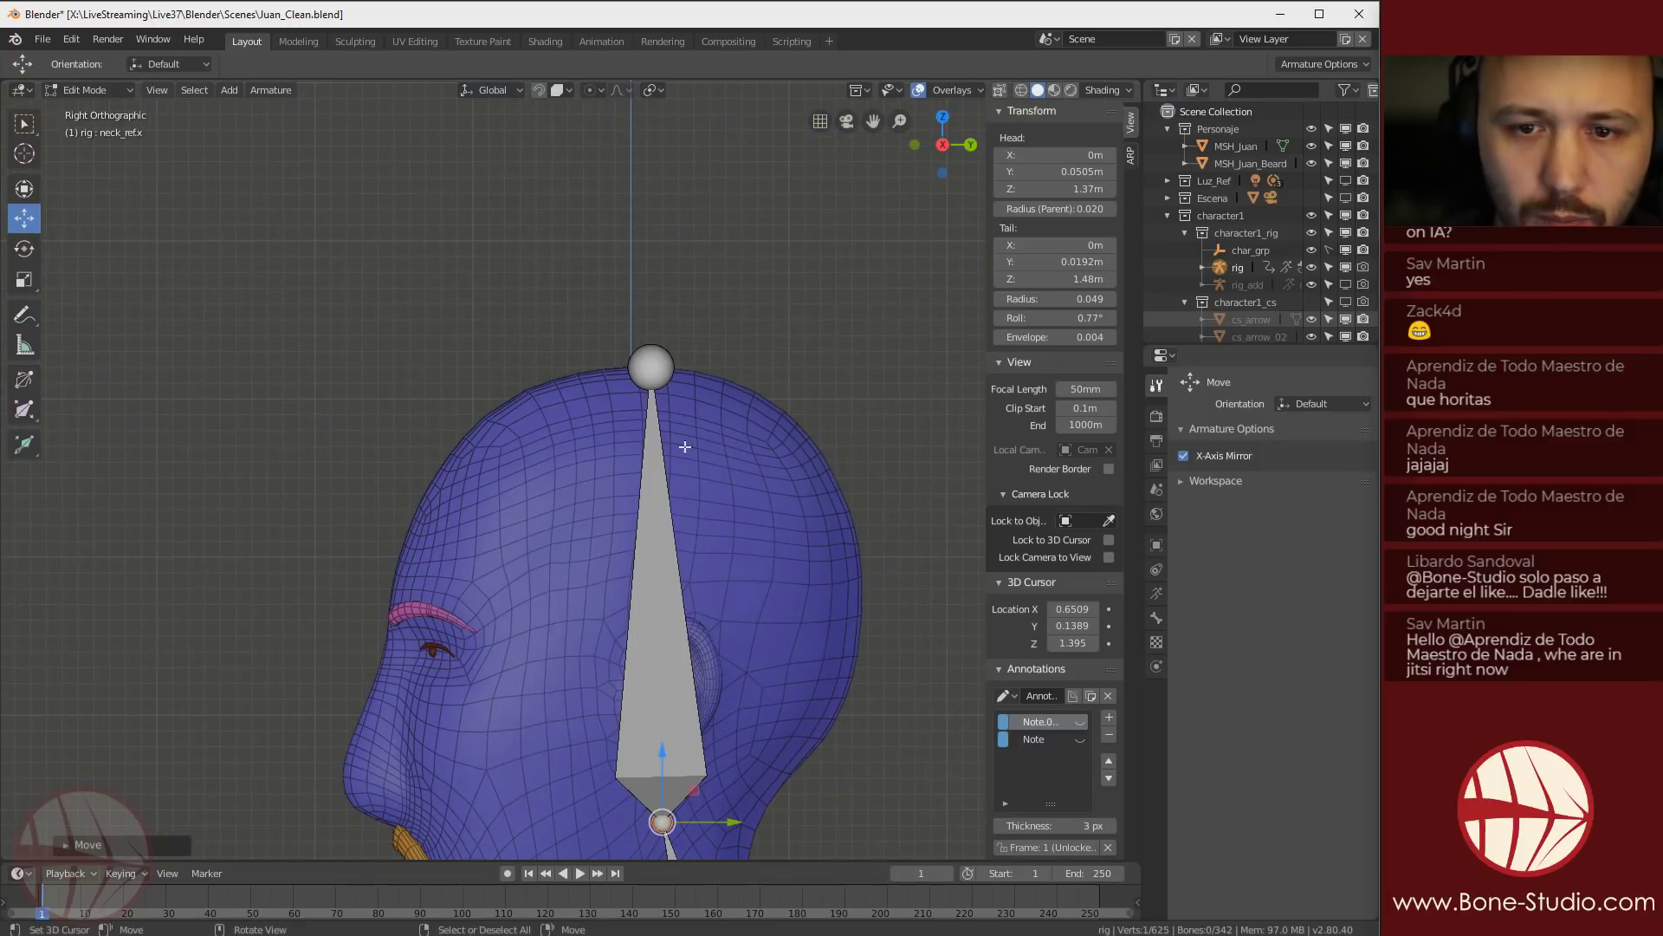
pyautogui.rightClick(657, 368)
pyautogui.moveTo(694, 342); pyautogui.dragTo(652, 300)
pyautogui.hotkey('ctrl', 'z')
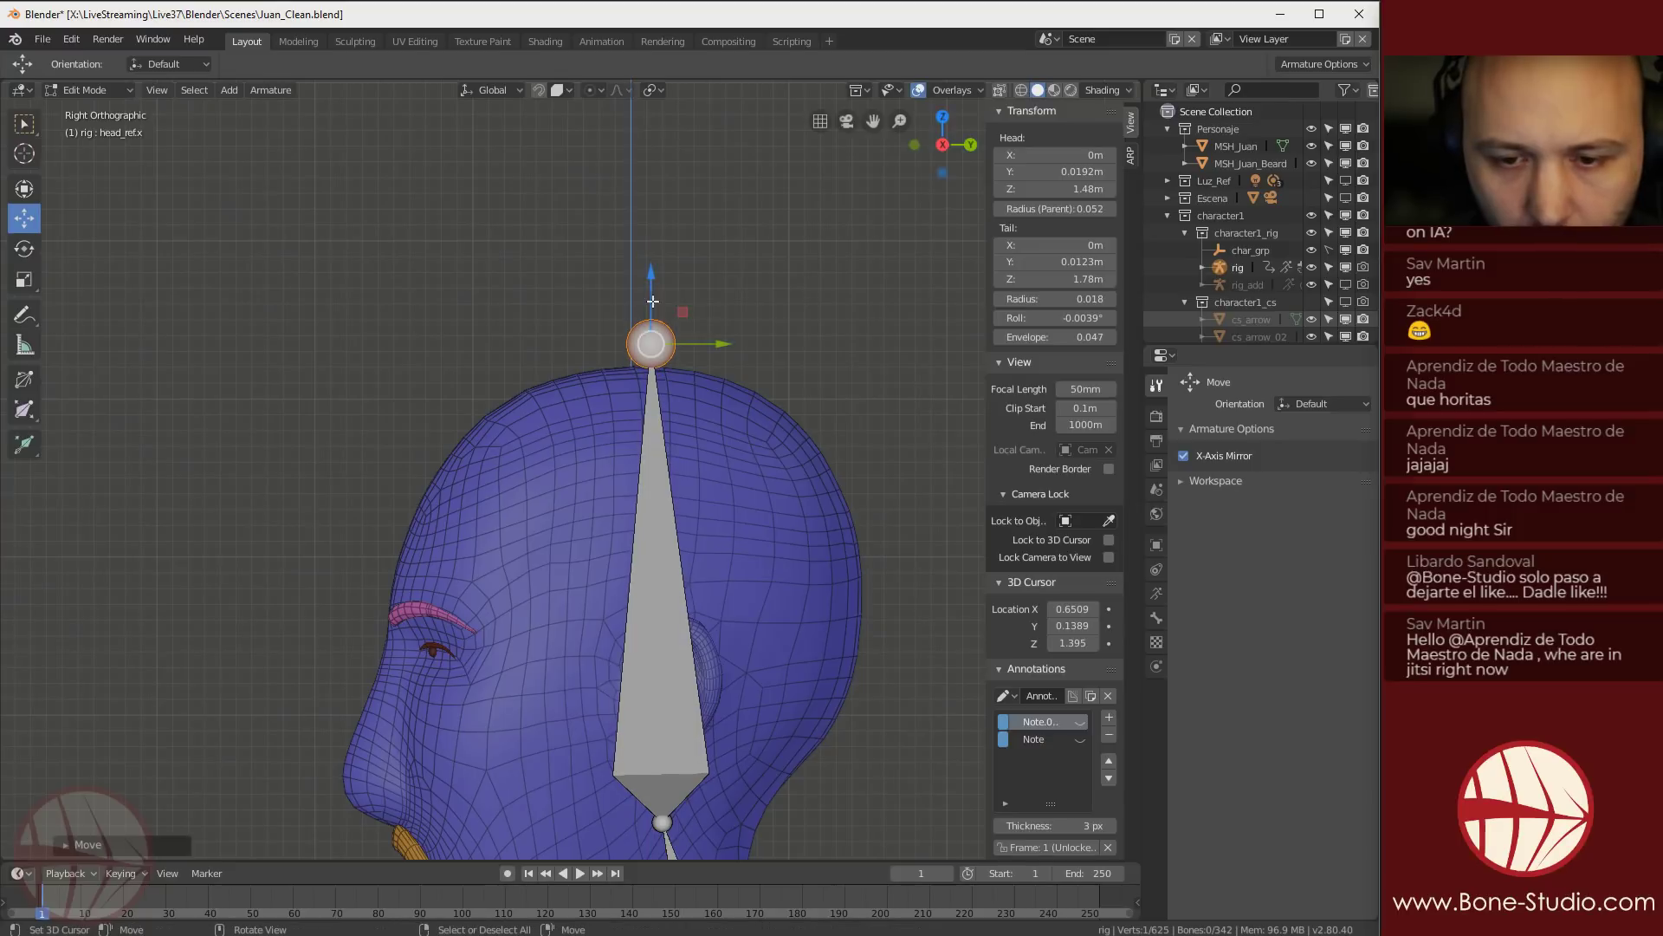
# Generate the control rig from the fitted reference bones with Auto-Rig Pro's Match to Rig
pyautogui.scroll(-5, 651, 389)
pyautogui.scroll(-2, 651, 389)
pyautogui.moveTo(650, 390); pyautogui.dragTo(559, 459, button='middle')
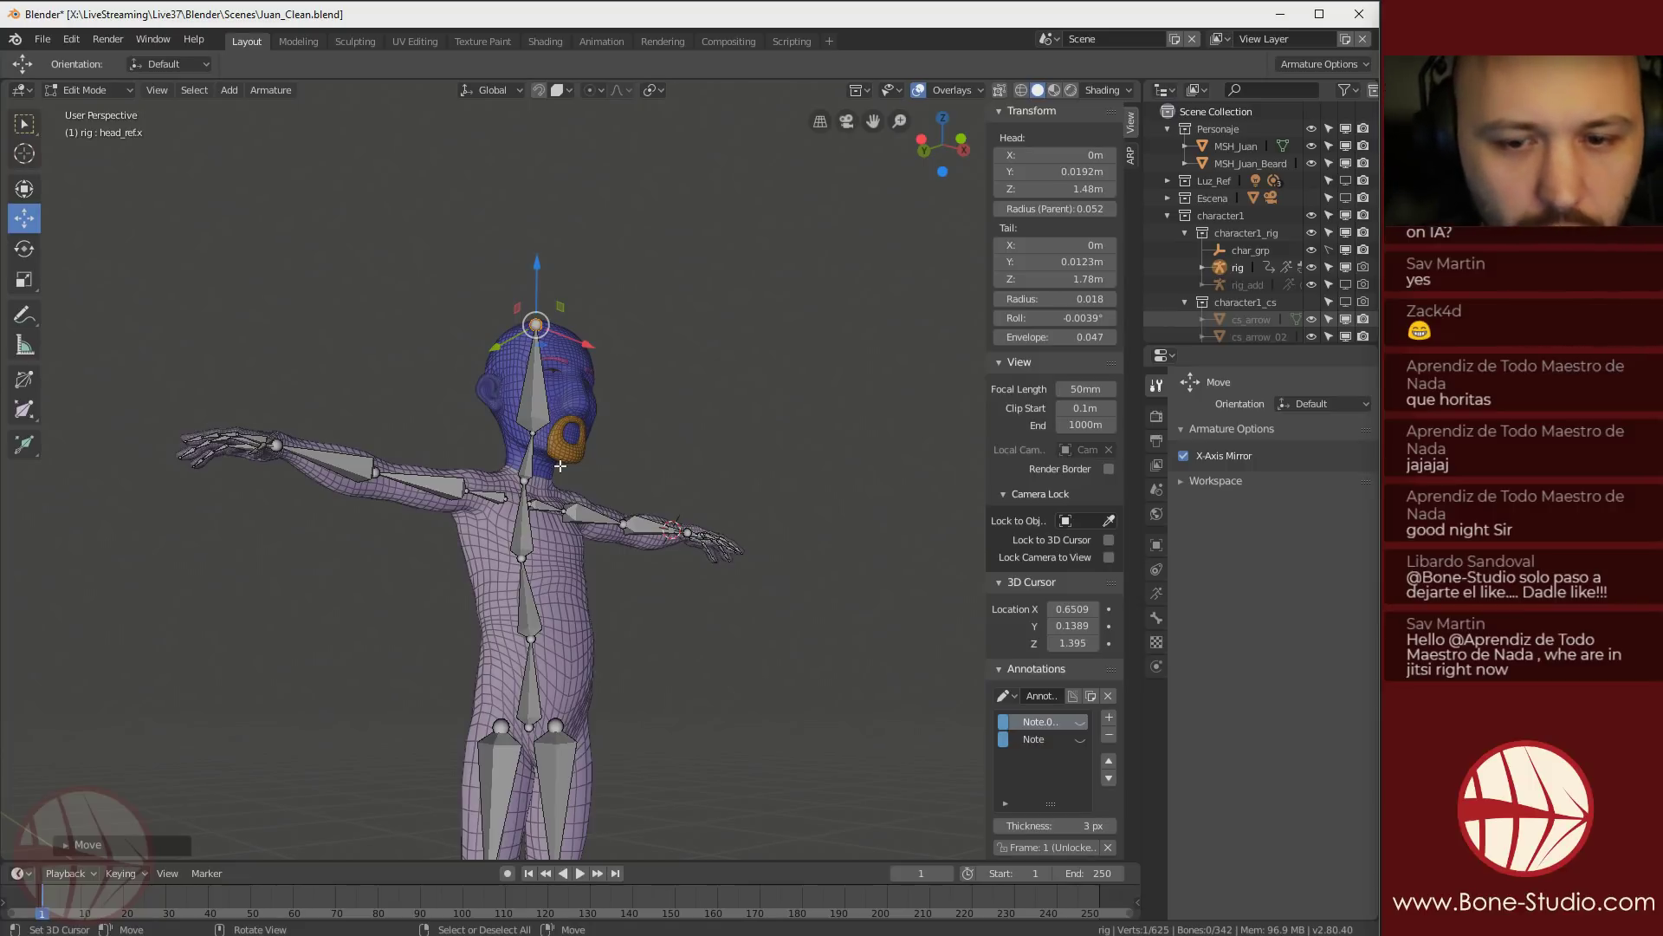
pyautogui.click(1130, 158)
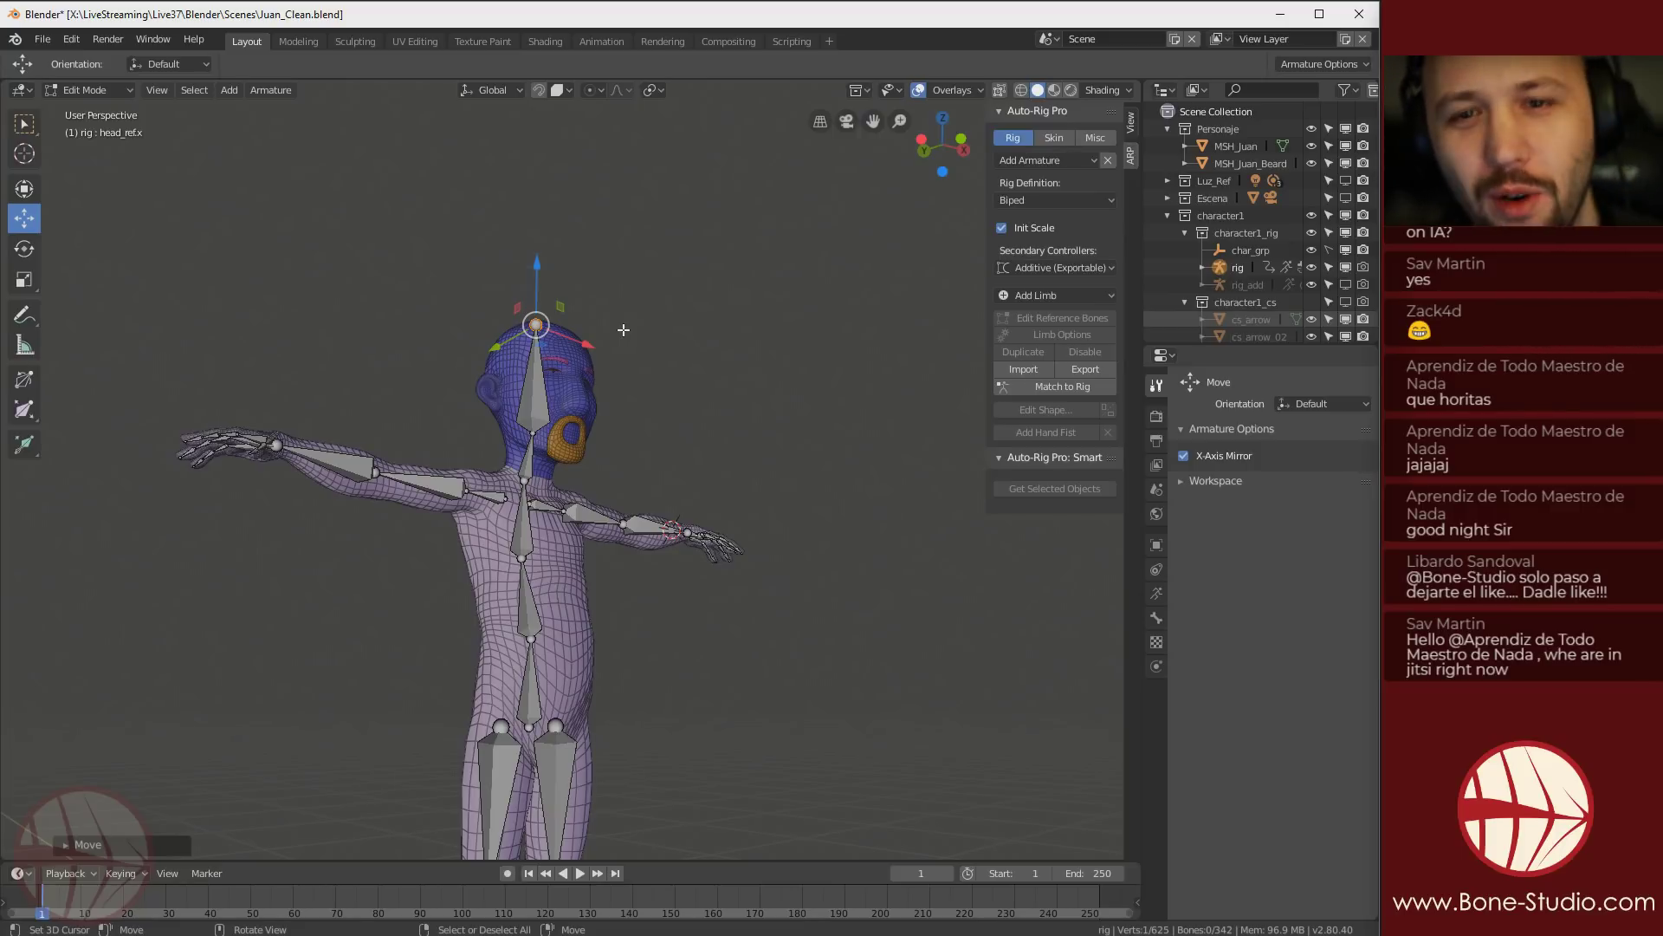
pyautogui.moveTo(687, 489); pyautogui.dragTo(573, 544, button='middle')
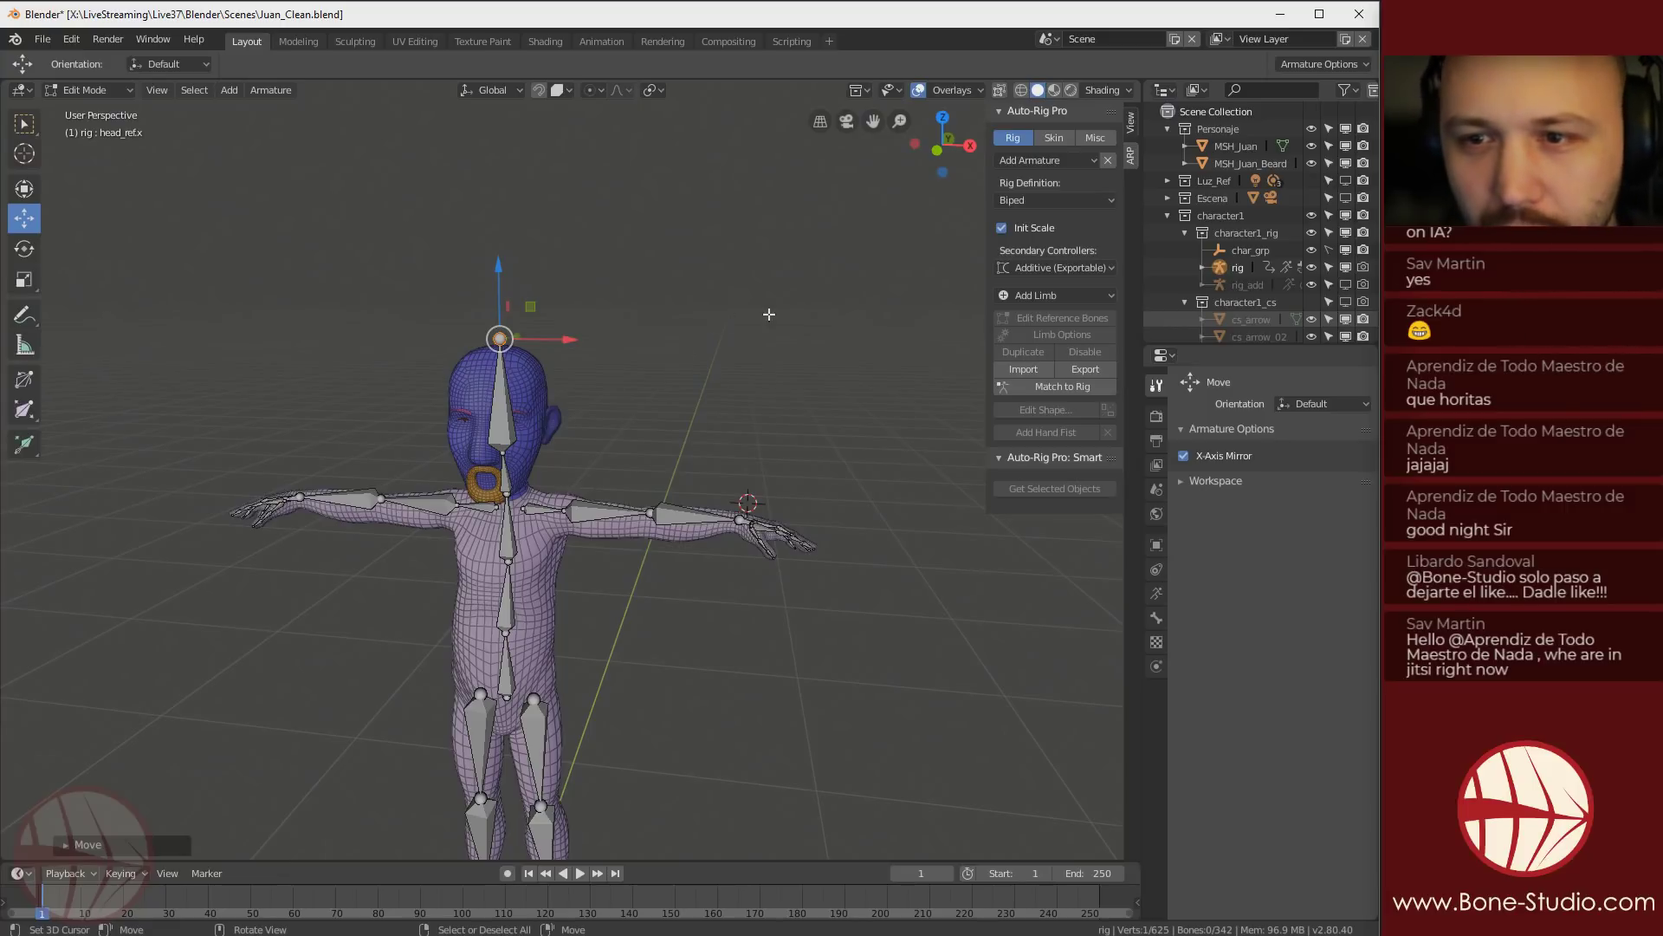
pyautogui.keyDown('shift'); pyautogui.moveTo(555, 424); pyautogui.dragTo(587, 386, button='middle'); pyautogui.keyUp('shift')
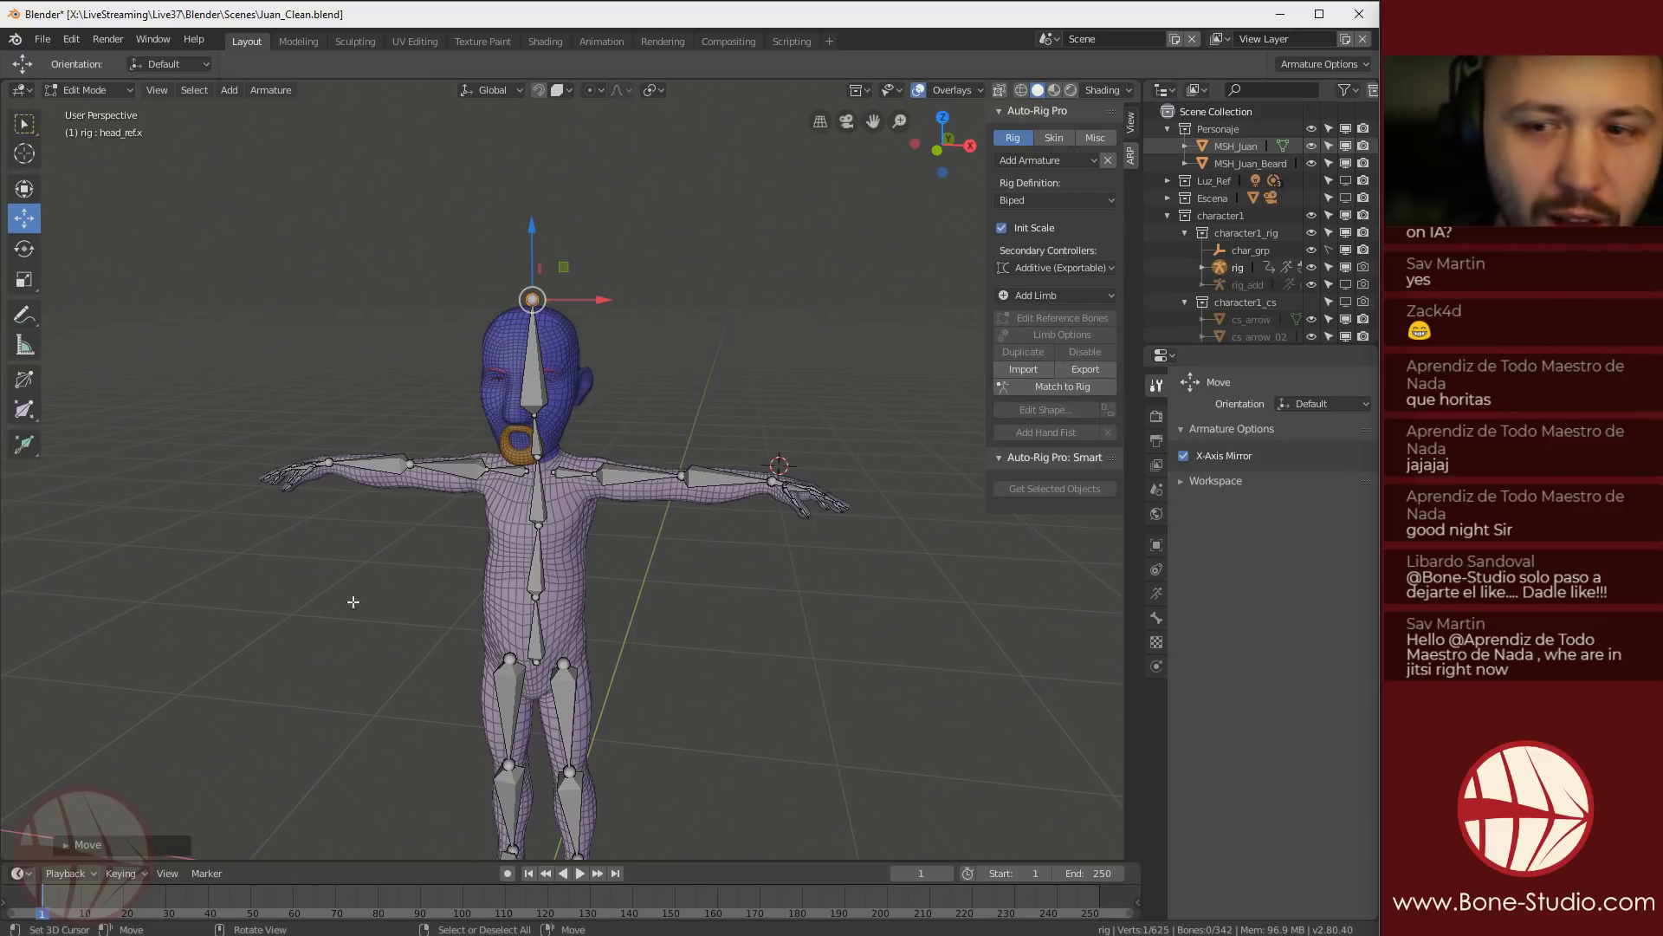
pyautogui.click(1043, 386)
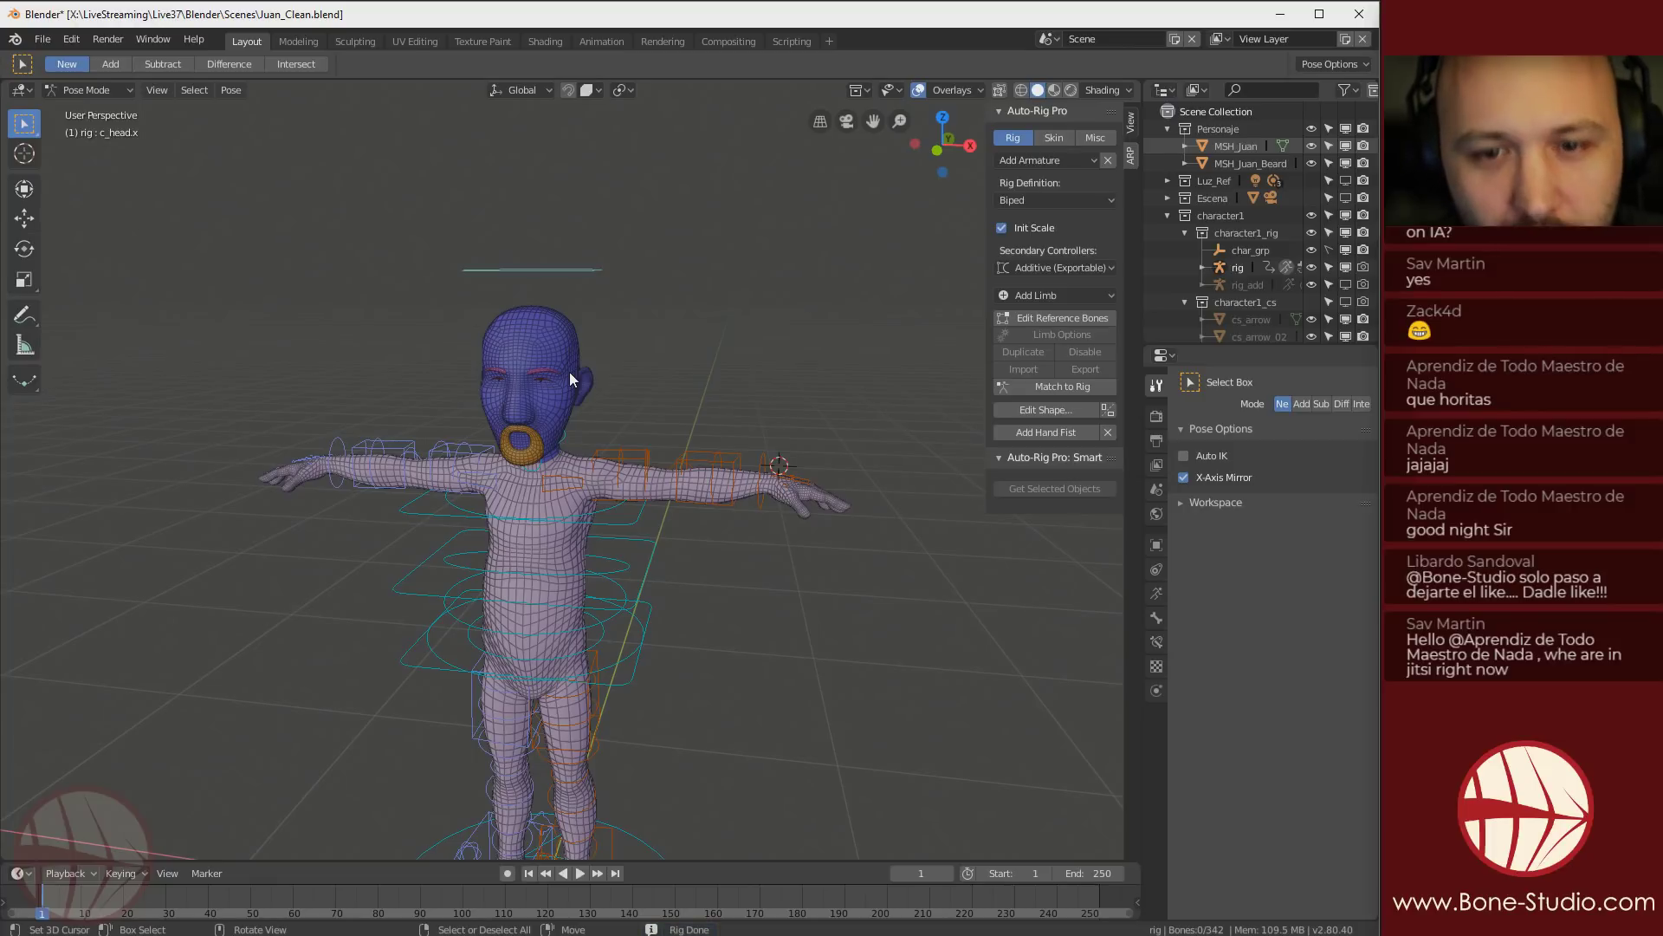
# Examine the generated rig controls around the character from the front, side and three-quarter views
pyautogui.scroll(4, 570, 371)
pyautogui.moveTo(569, 372); pyautogui.dragTo(641, 488, button='middle')
pyautogui.scroll(-3, 669, 526)
pyautogui.moveTo(694, 644); pyautogui.dragTo(721, 594, button='middle')
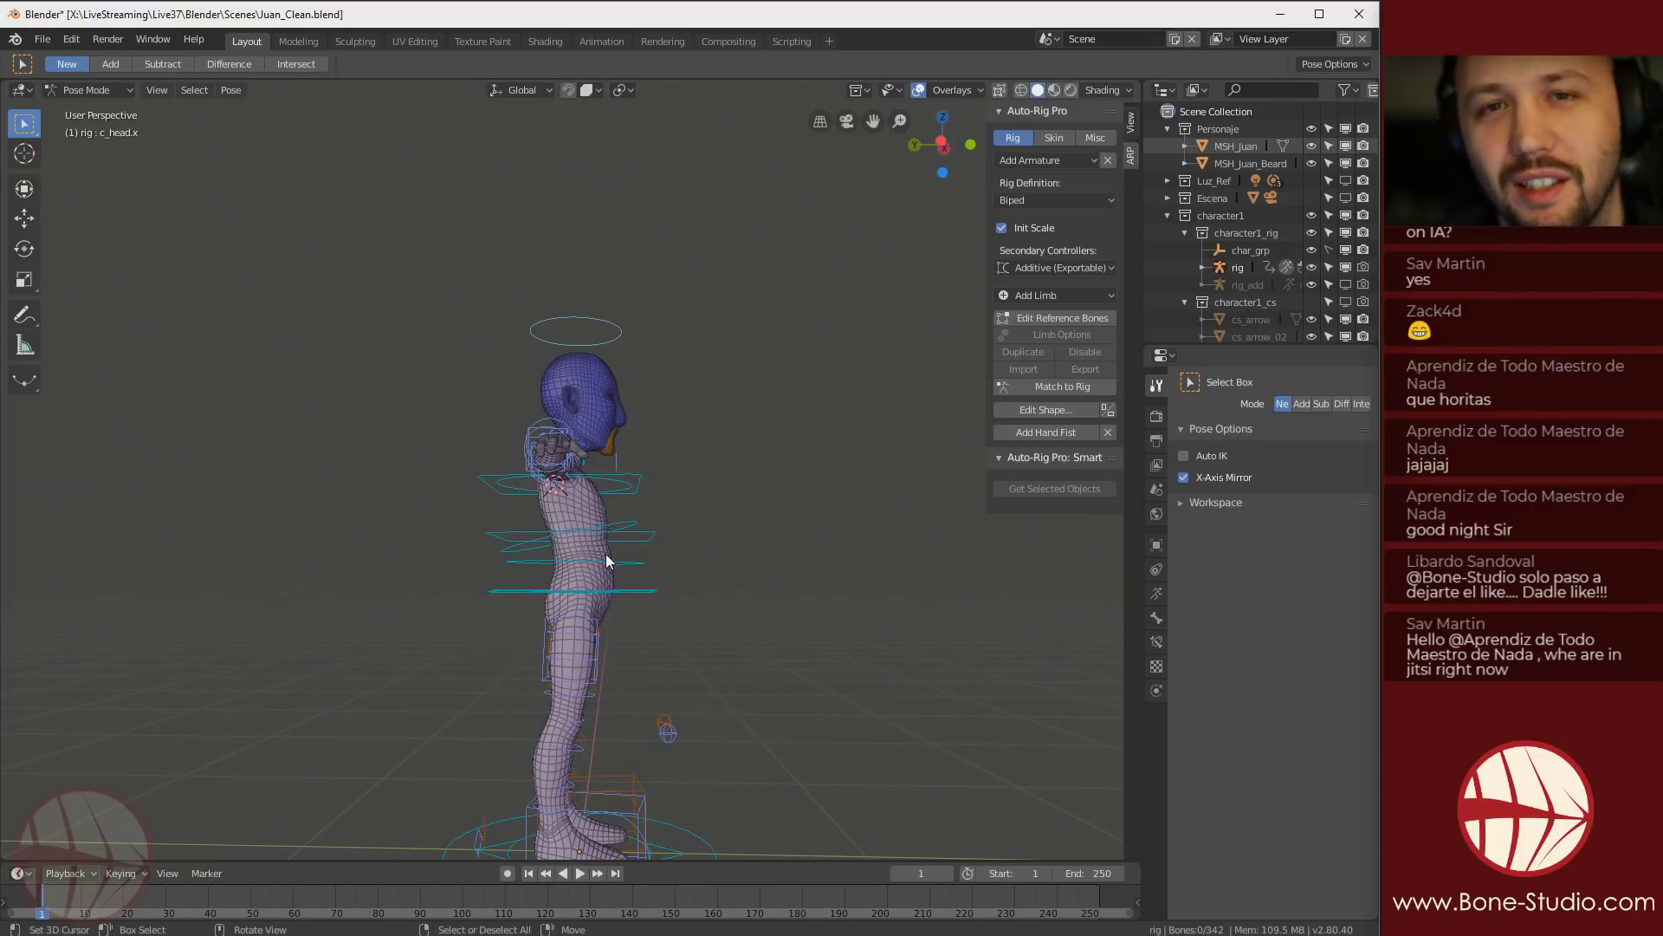
pyautogui.moveTo(628, 615); pyautogui.dragTo(595, 612, button='middle')
pyautogui.moveTo(553, 740); pyautogui.dragTo(480, 669, button='middle')
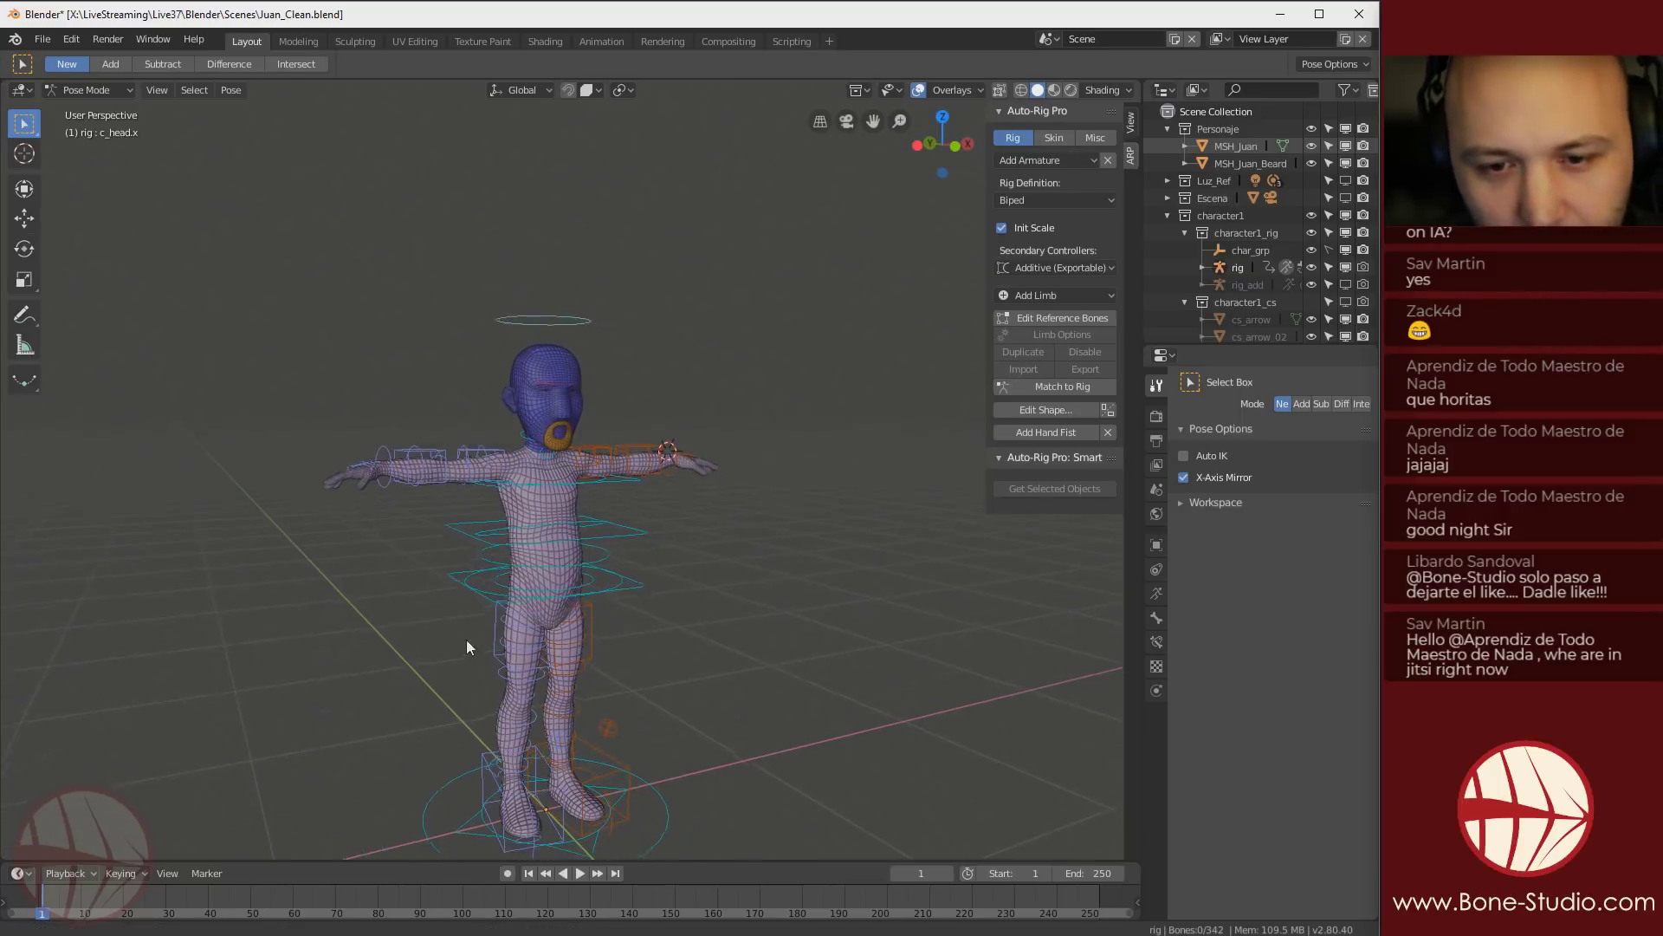
pyautogui.scroll(5, 476, 585)
pyautogui.moveTo(477, 584); pyautogui.dragTo(598, 594, button='middle')
pyautogui.moveTo(668, 546); pyautogui.dragTo(522, 700, button='middle')
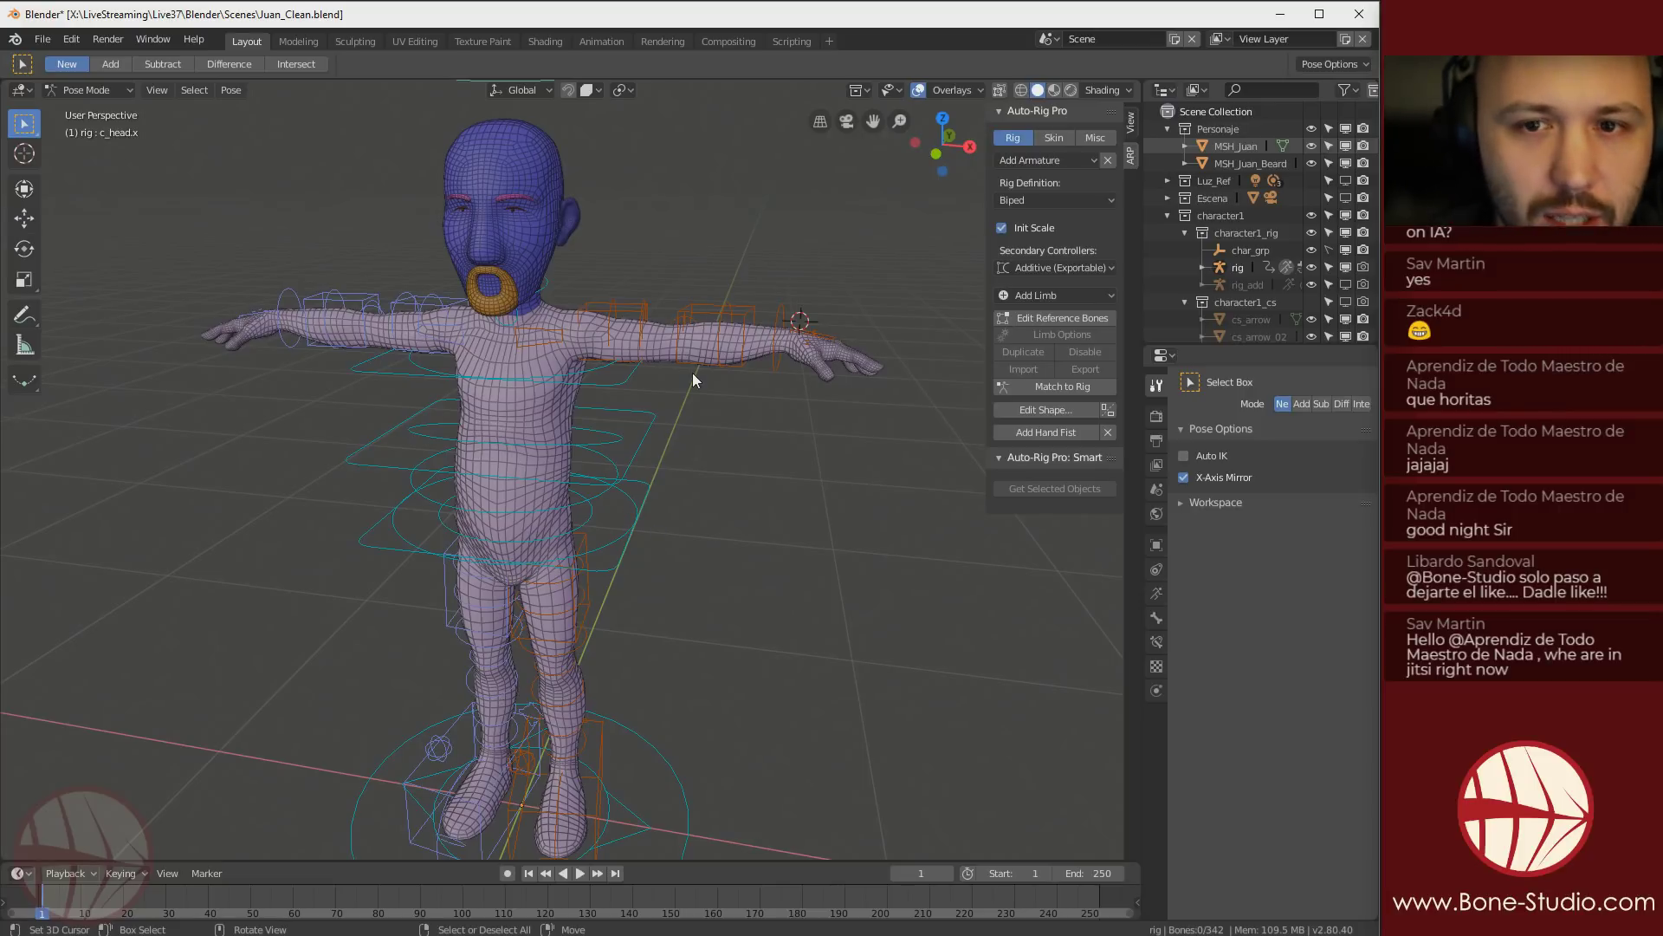
# In Object Mode, select the MSH_Juan mesh and the rig and bind them with Auto-Rig Pro's skinning
pyautogui.click(1056, 138)
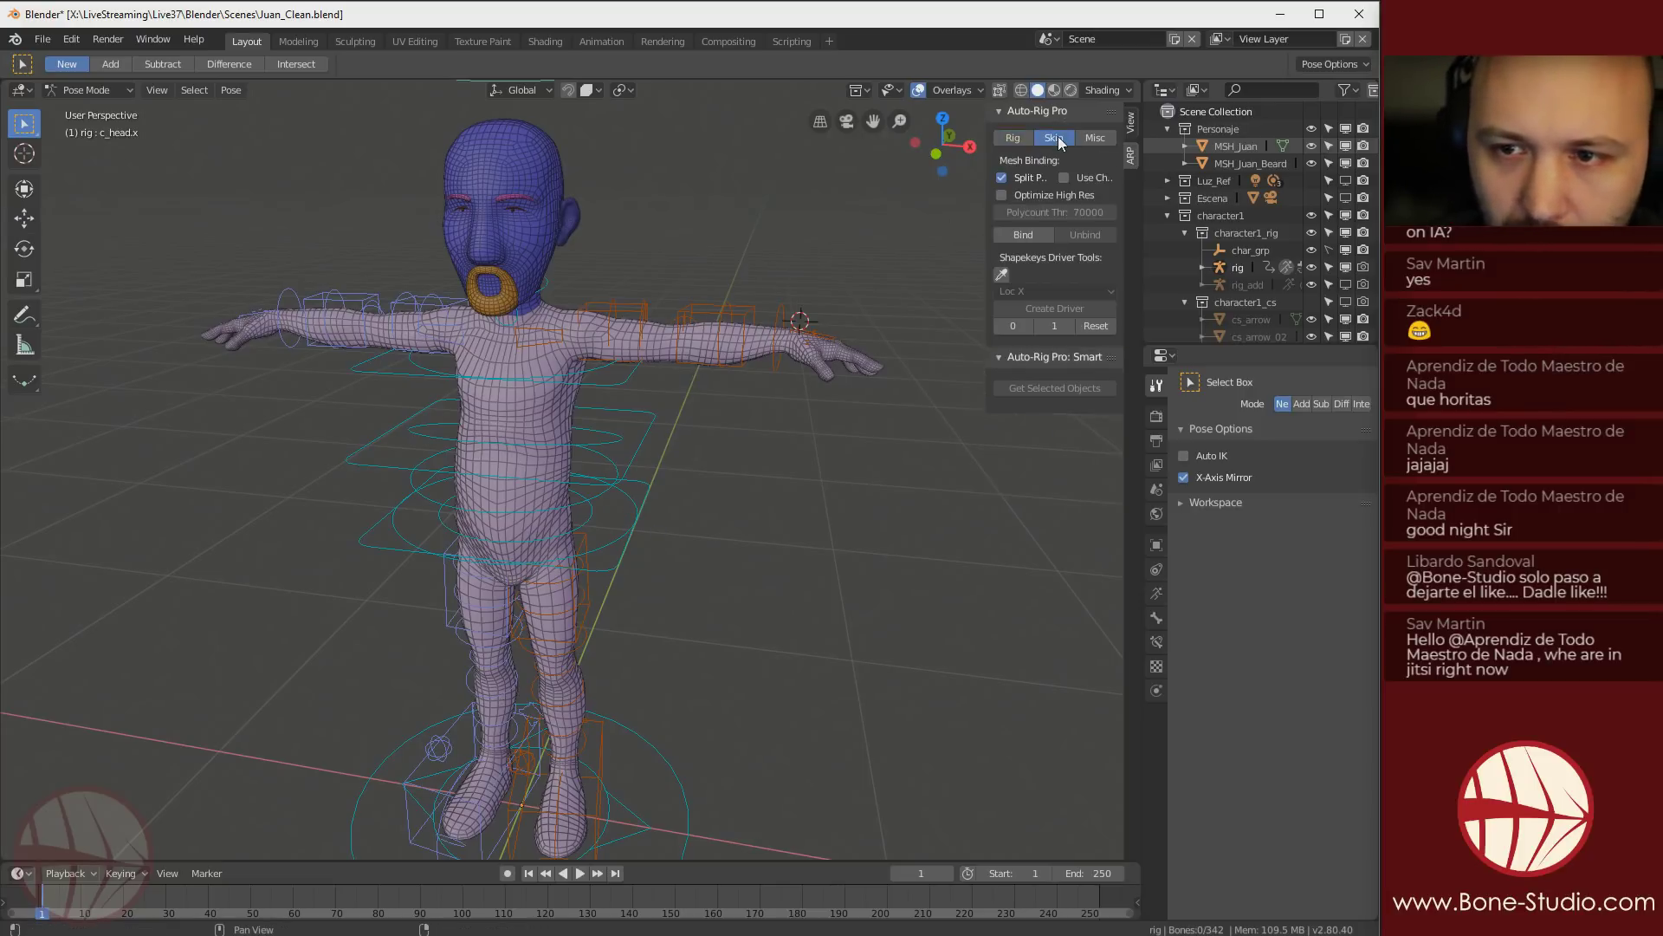
pyautogui.press('Tab')
pyautogui.click(454, 383)
pyautogui.rightClick(546, 356)
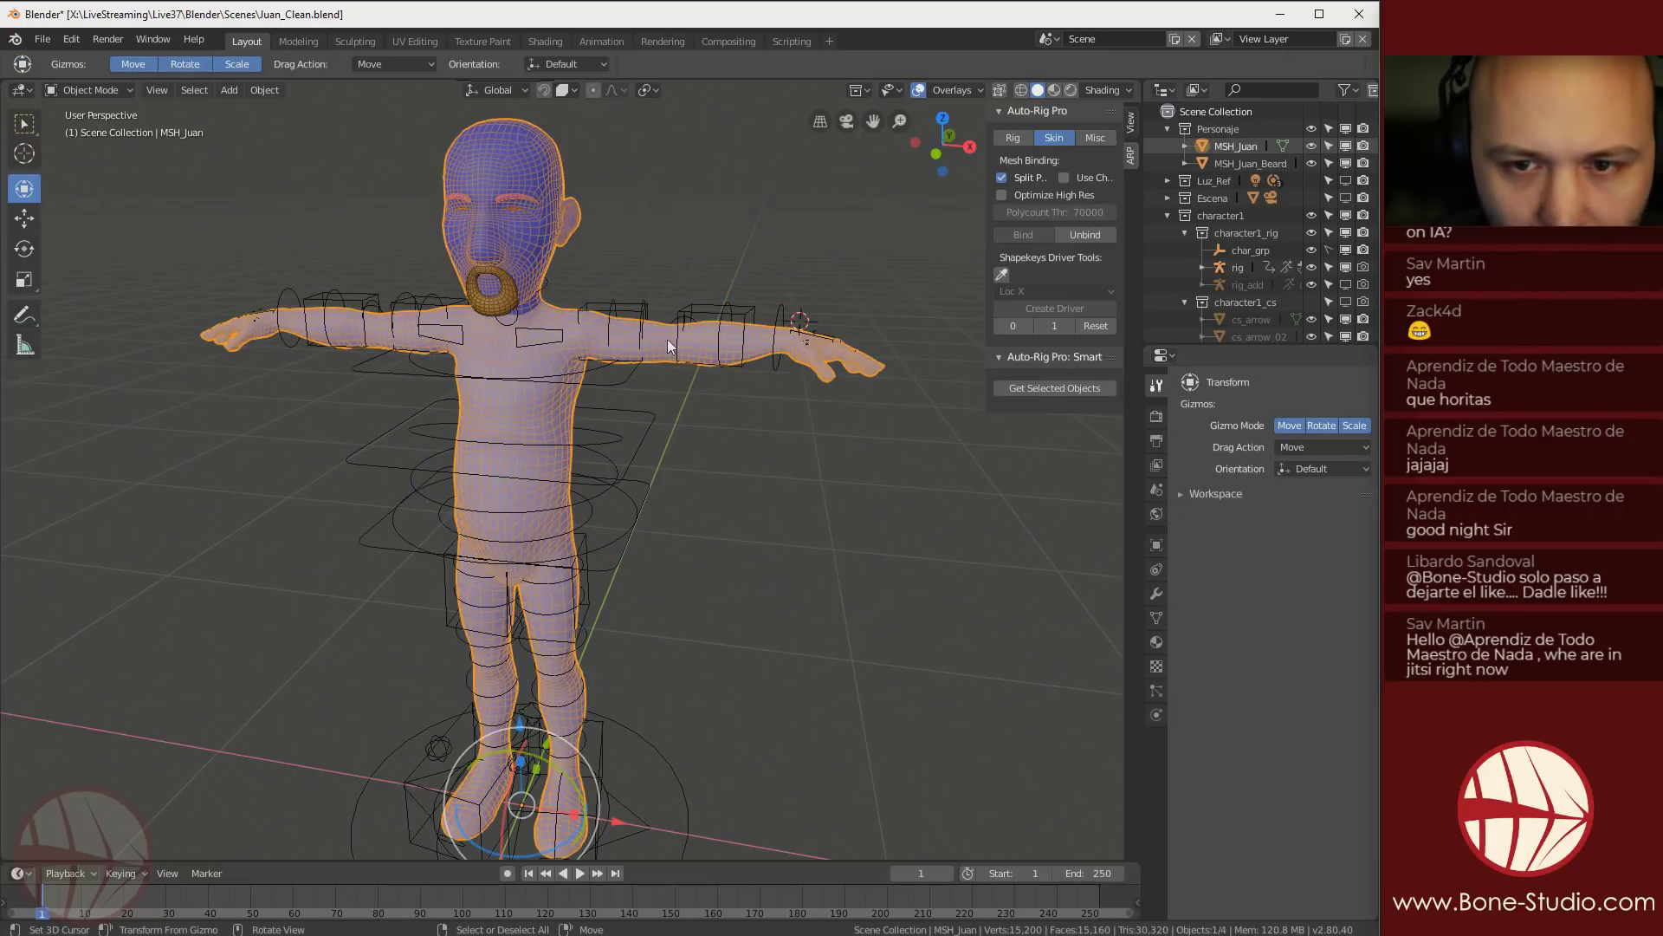
pyautogui.keyDown('shift'); pyautogui.rightClick(637, 304); pyautogui.keyUp('shift')
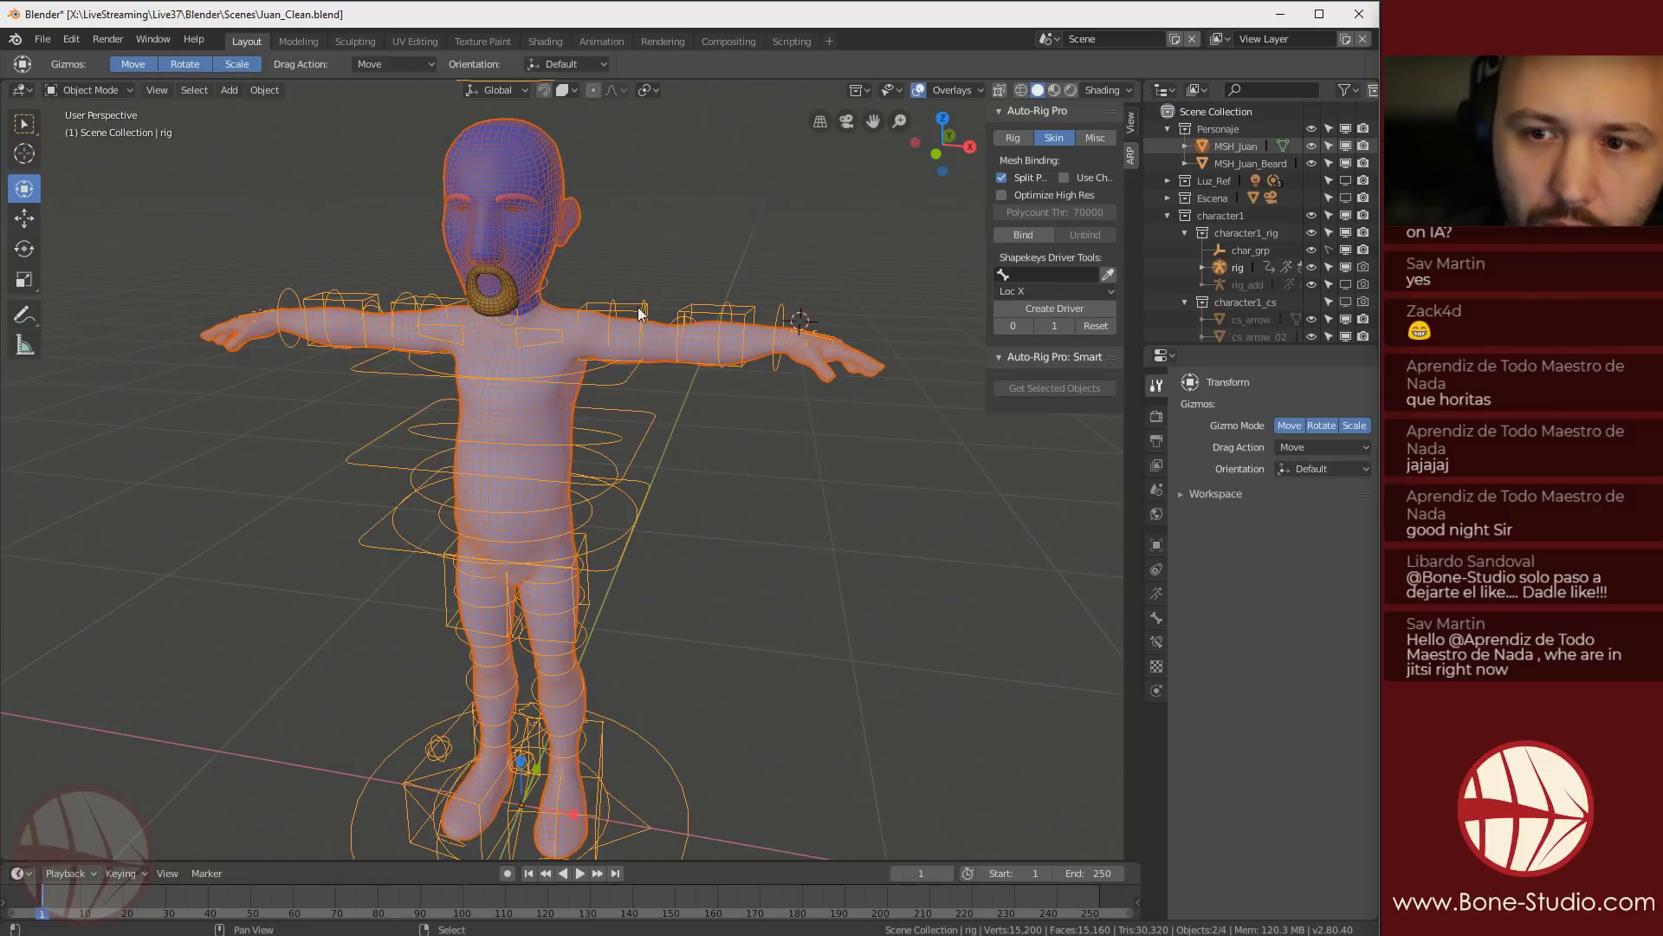
pyautogui.click(1025, 236)
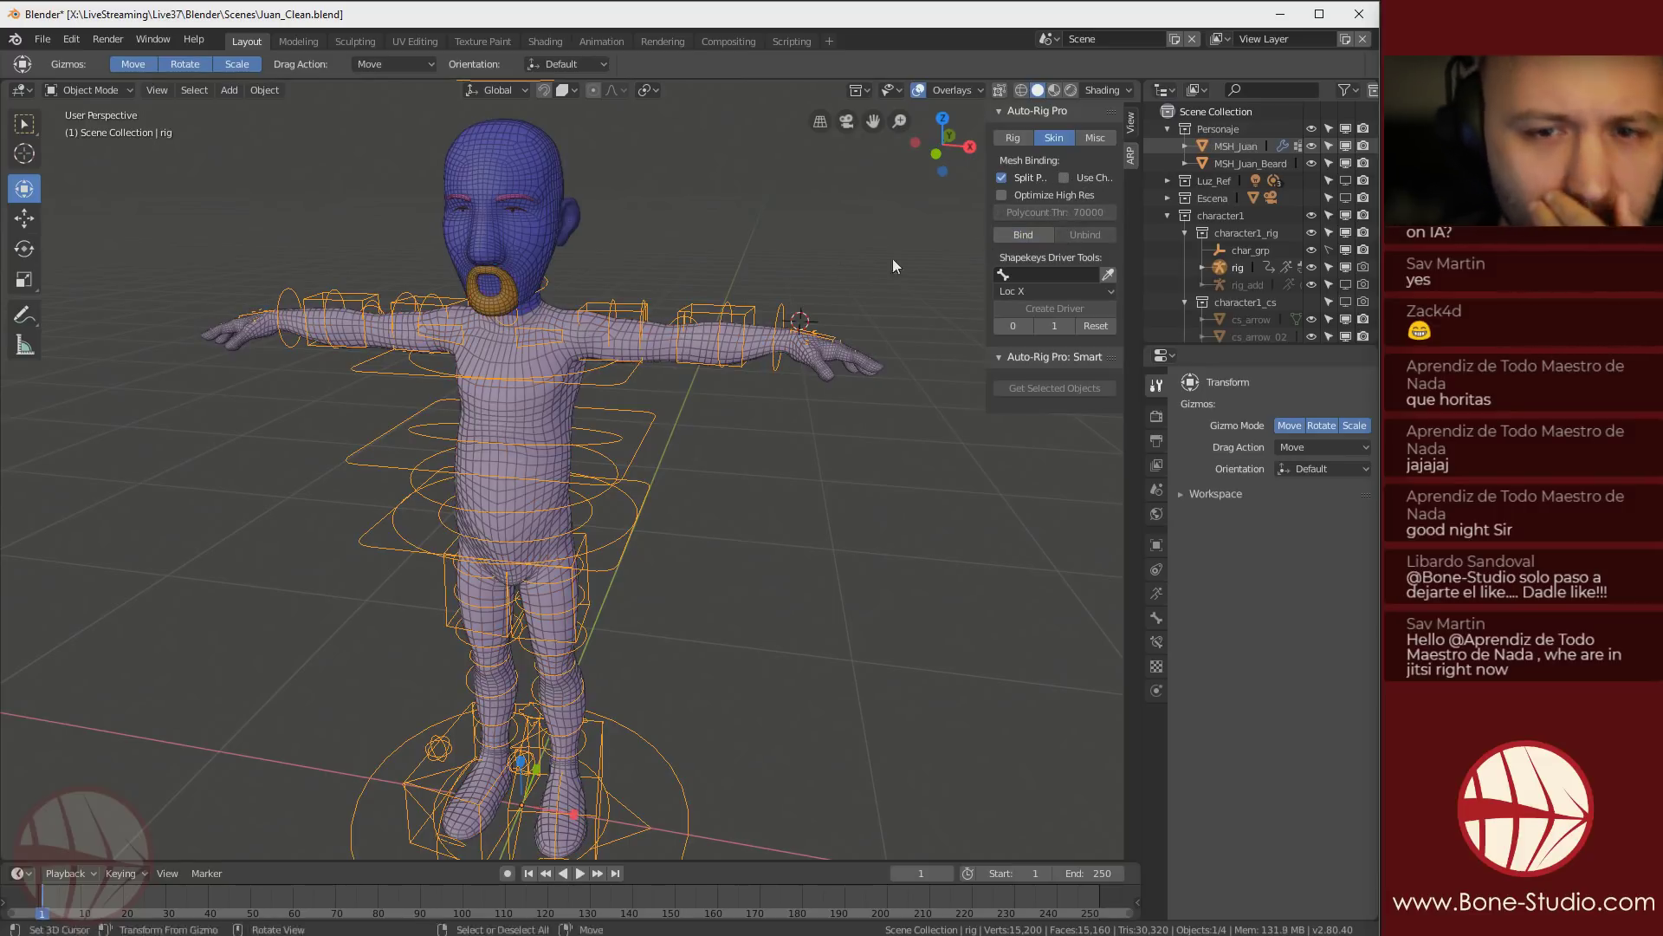
# Unbind the MSH_Juan mesh from the rig
pyautogui.click(547, 313)
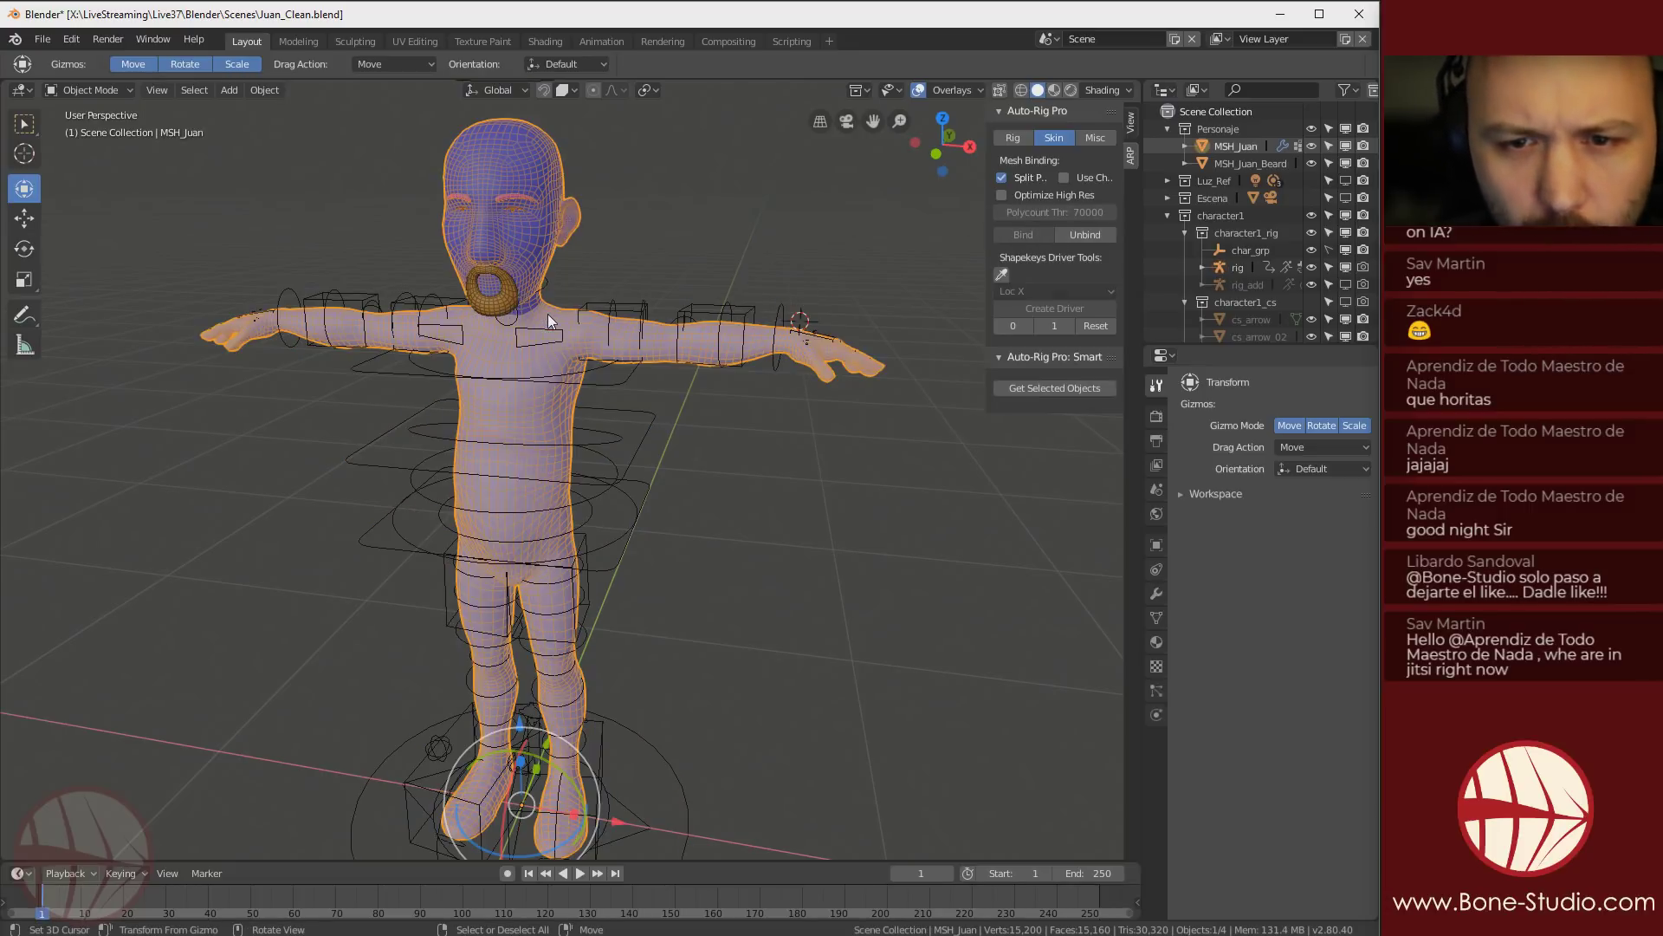
pyautogui.click(1077, 238)
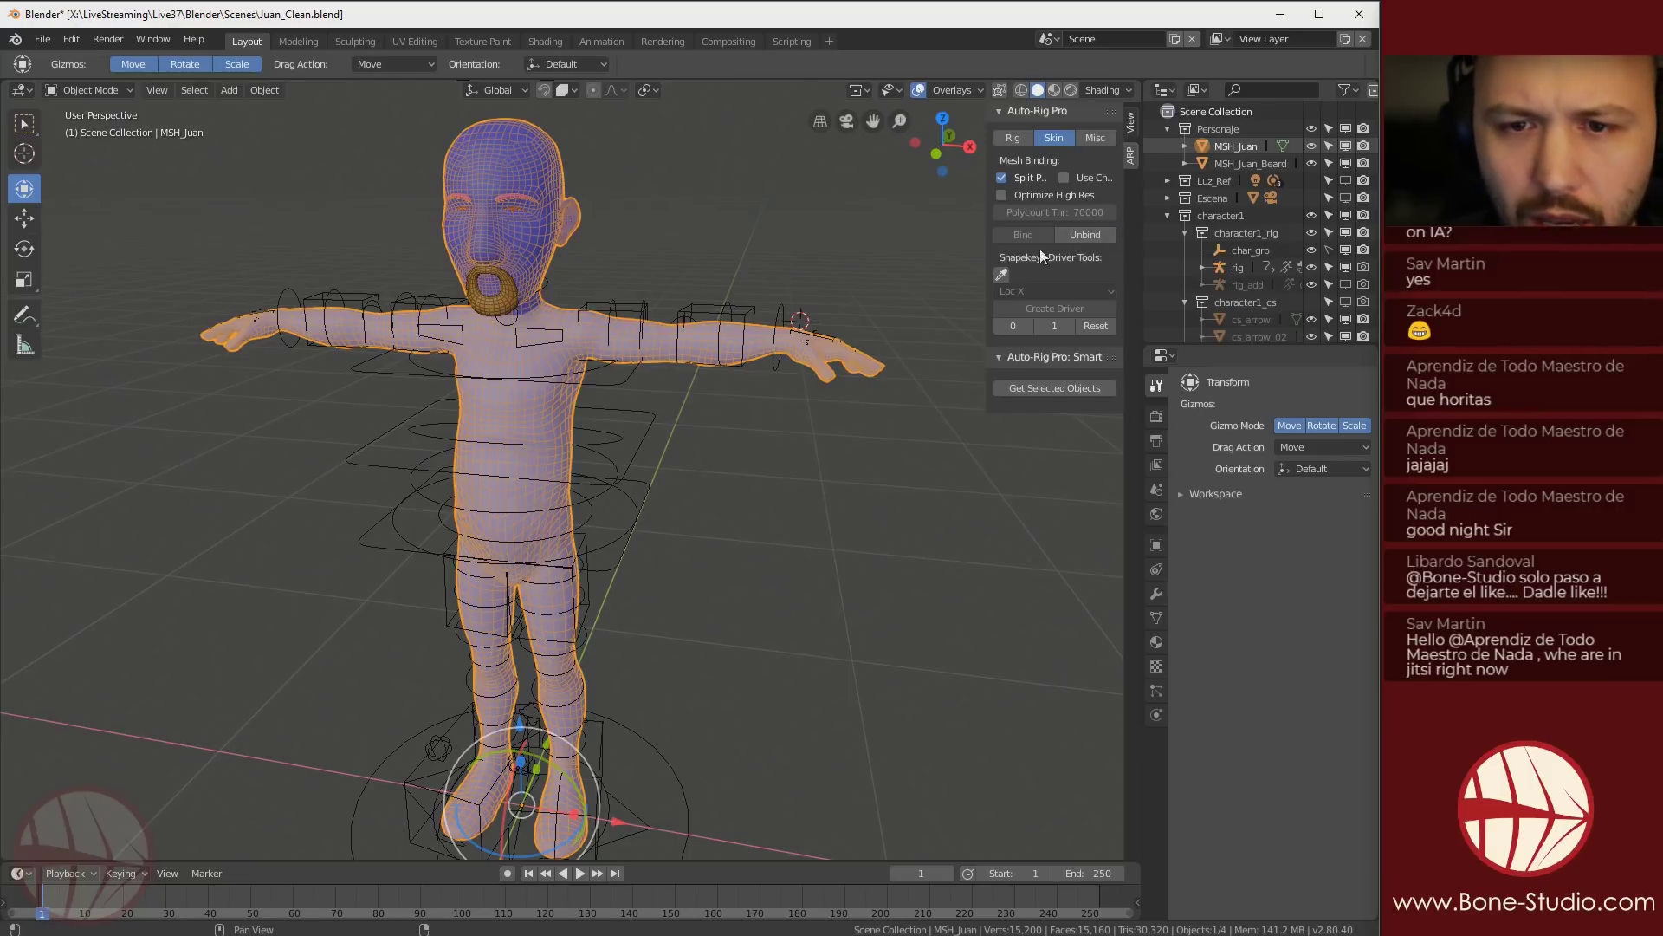
# Add the rig to the MSH_Juan selection, enable Use Chin, and bind the mesh to the rig
pyautogui.keyDown('shift'); pyautogui.click(636, 305); pyautogui.keyUp('shift')
pyautogui.moveTo(989, 224); pyautogui.dragTo(866, 224)
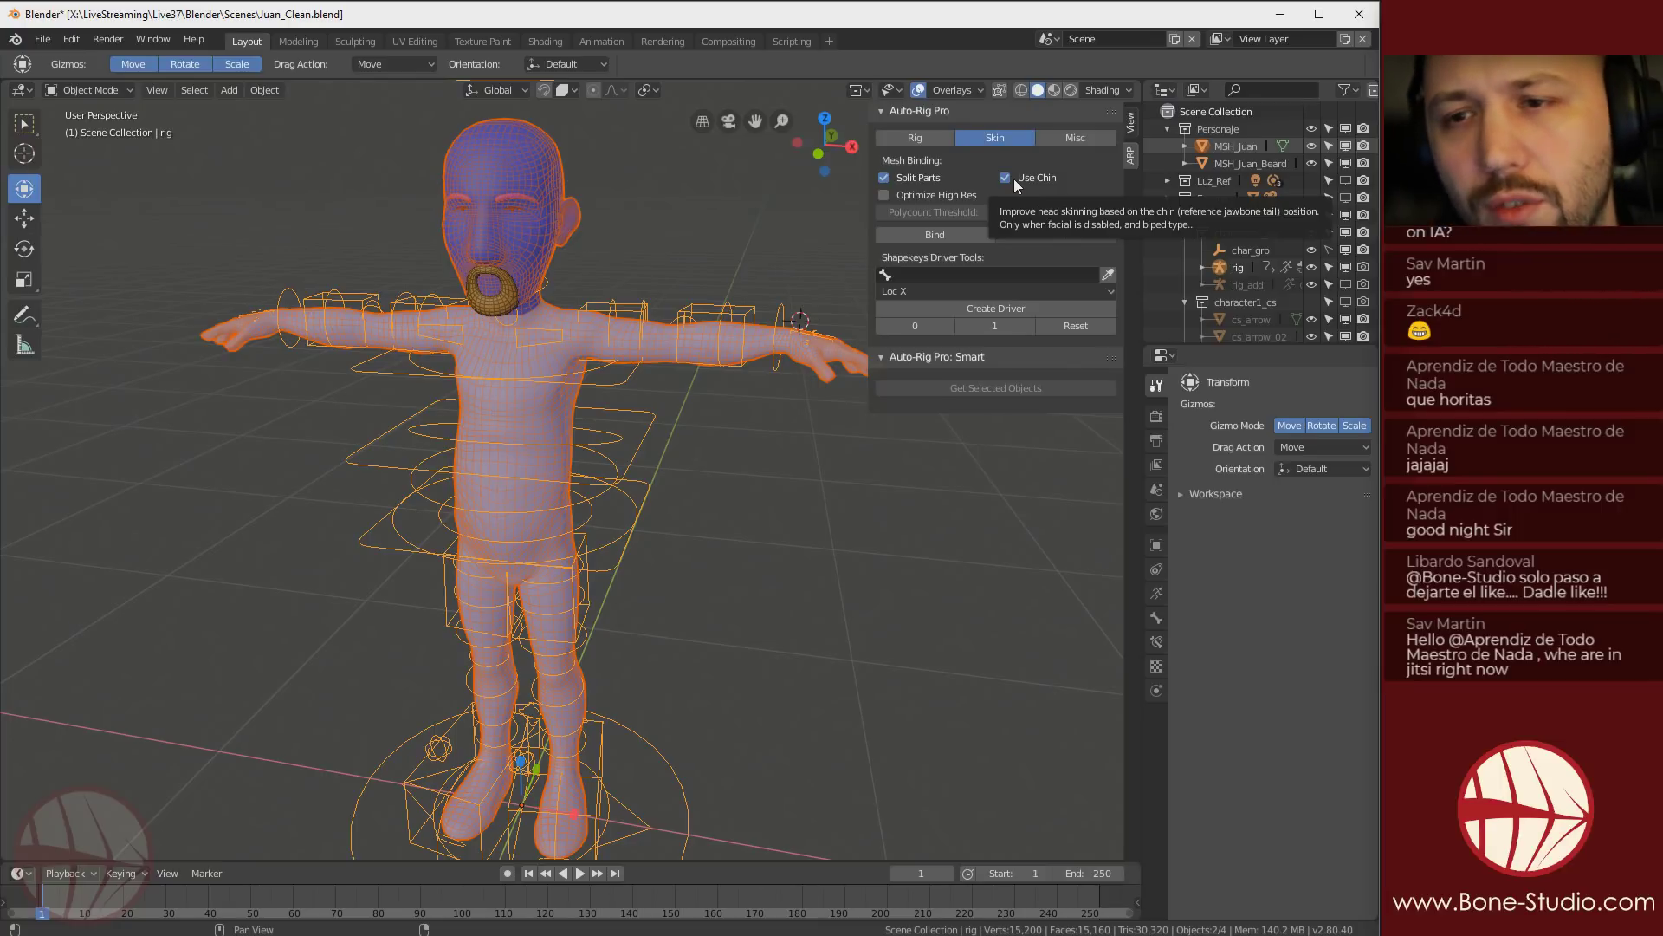
pyautogui.moveTo(485, 329); pyautogui.dragTo(561, 324, button='middle')
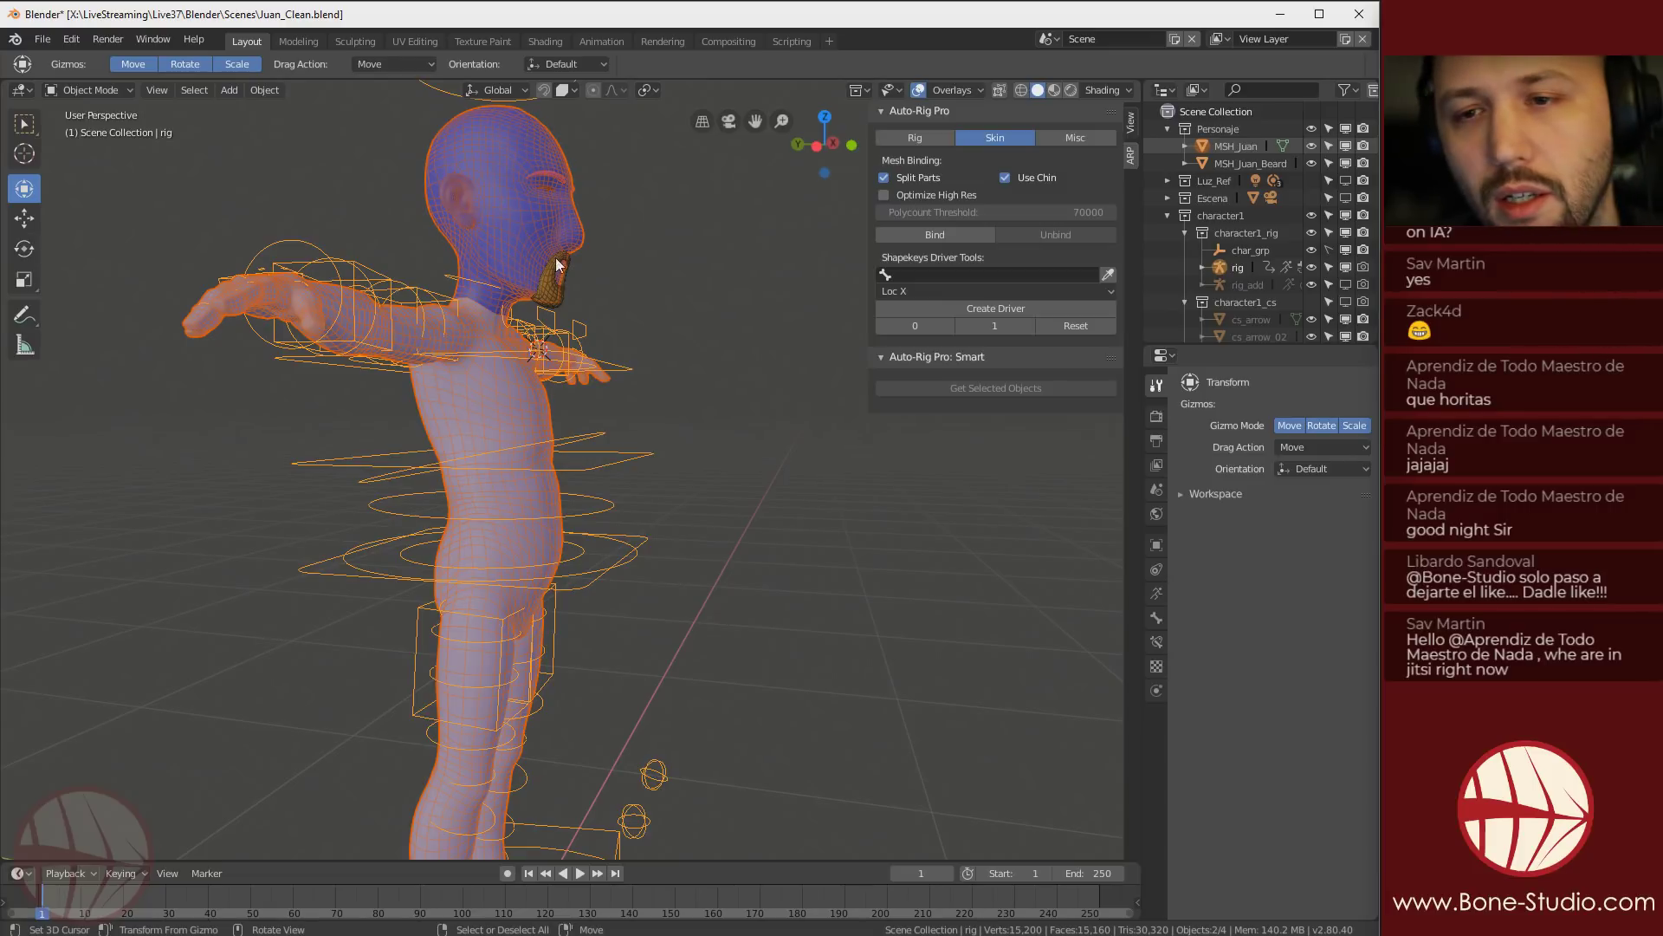
pyautogui.moveTo(657, 282); pyautogui.dragTo(416, 237, button='middle')
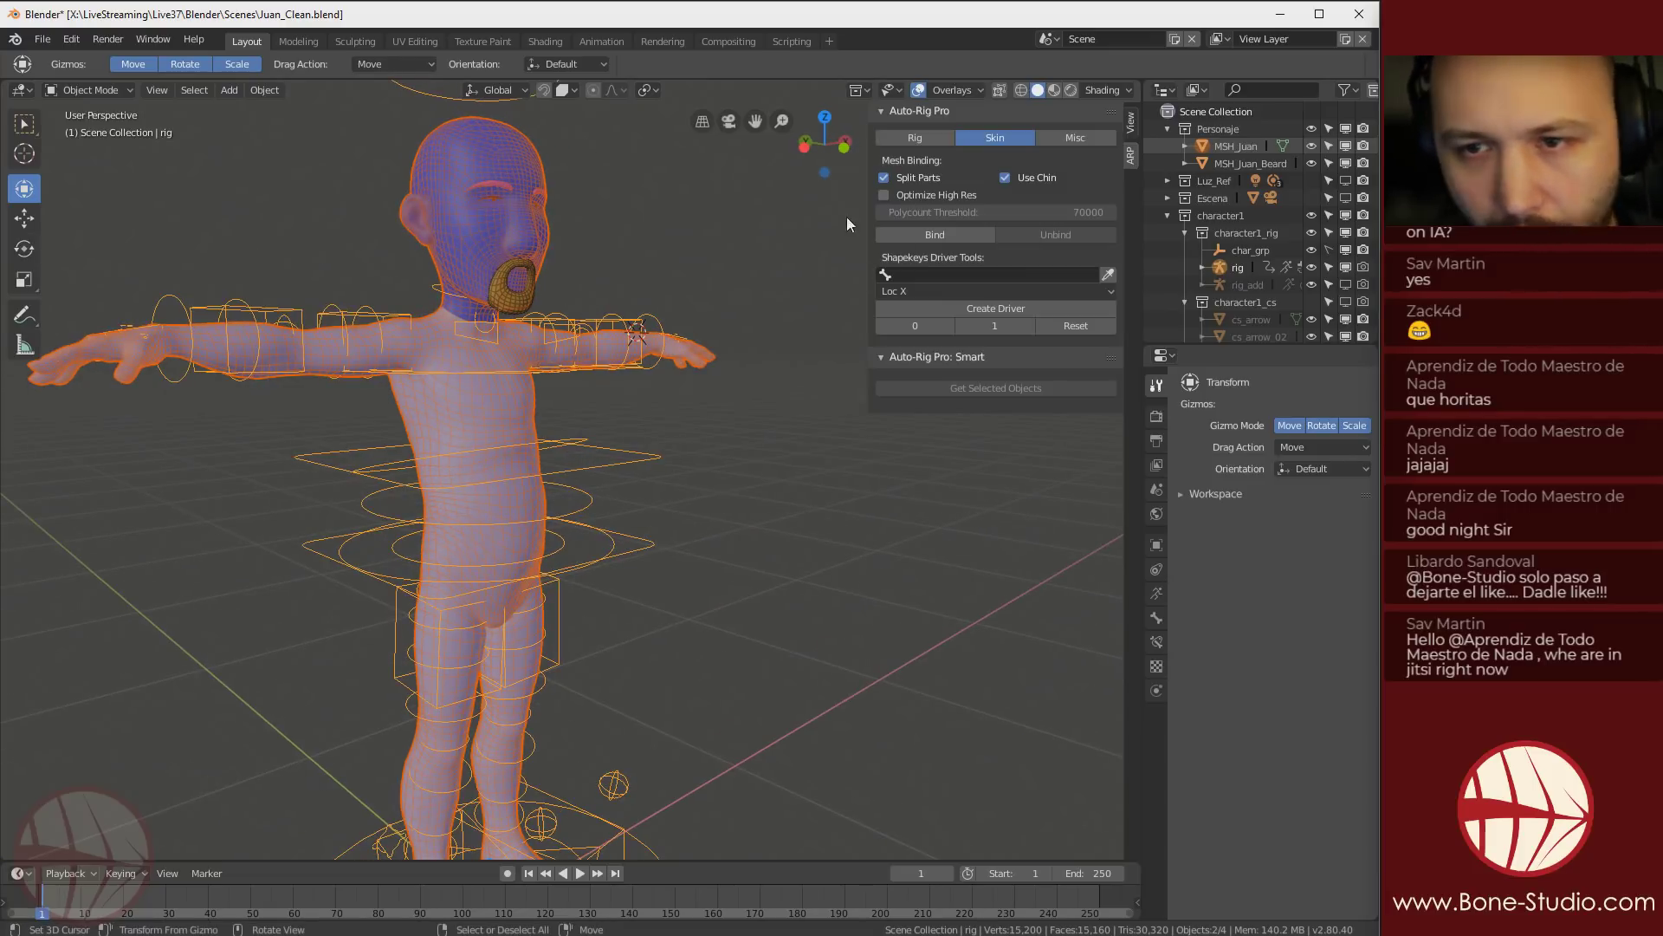
pyautogui.click(942, 240)
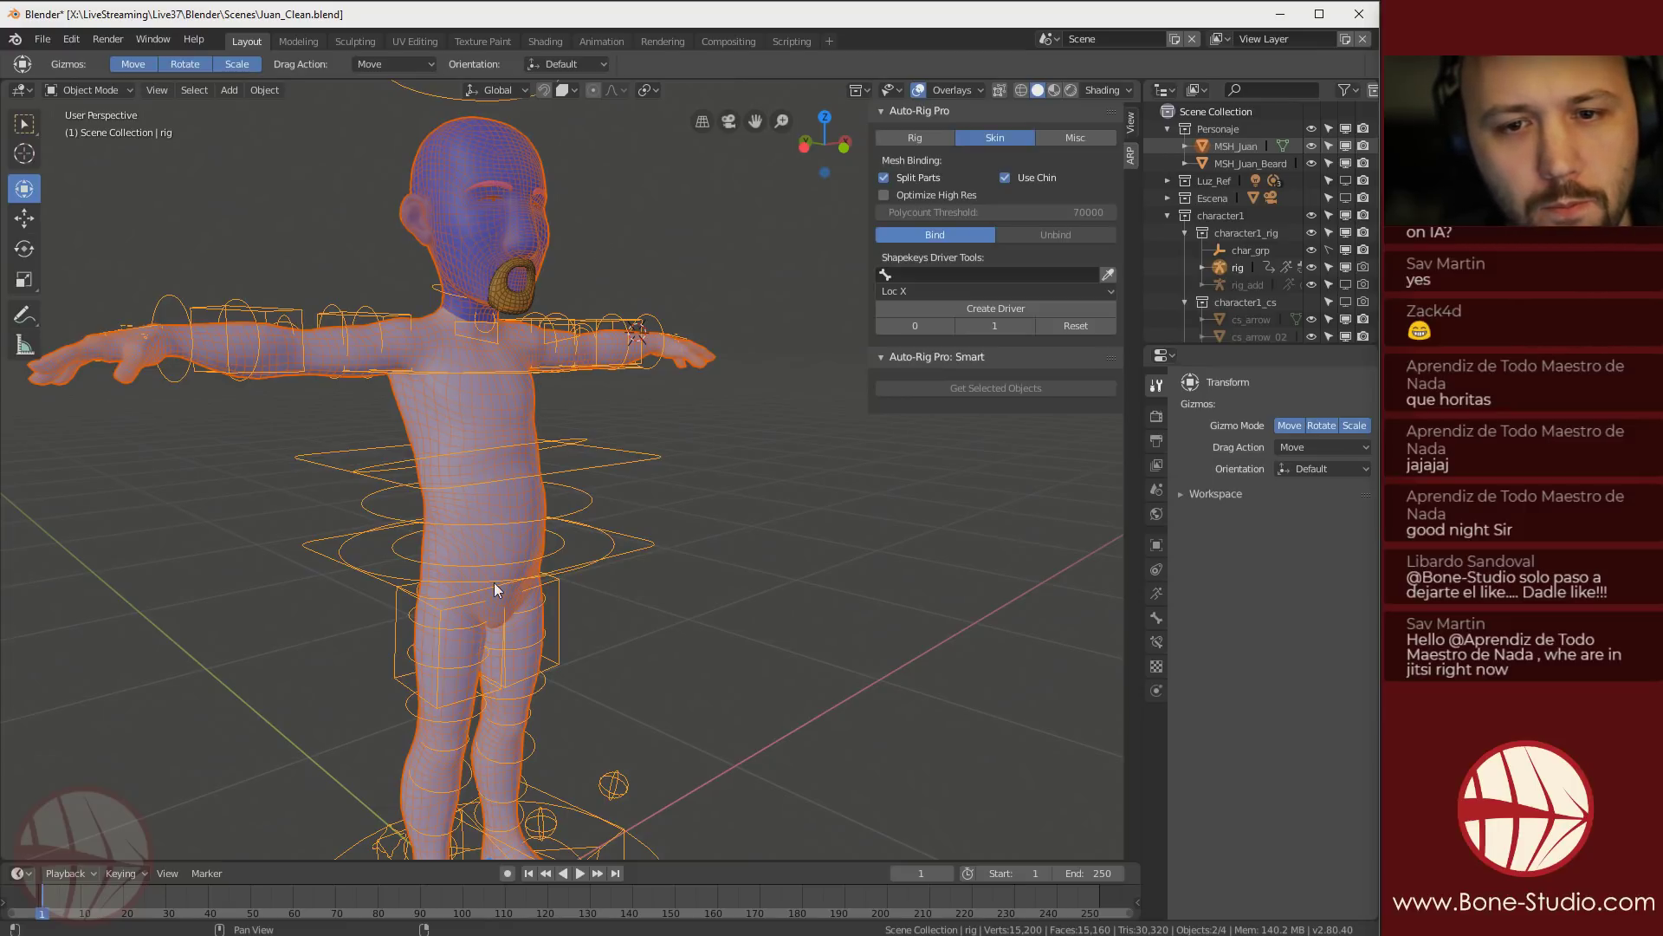
# In Pose Mode, rotate the left upper arm control c_arm_fk.l down alongside the body to test the skinning
pyautogui.moveTo(497, 578); pyautogui.dragTo(564, 451, button='middle')
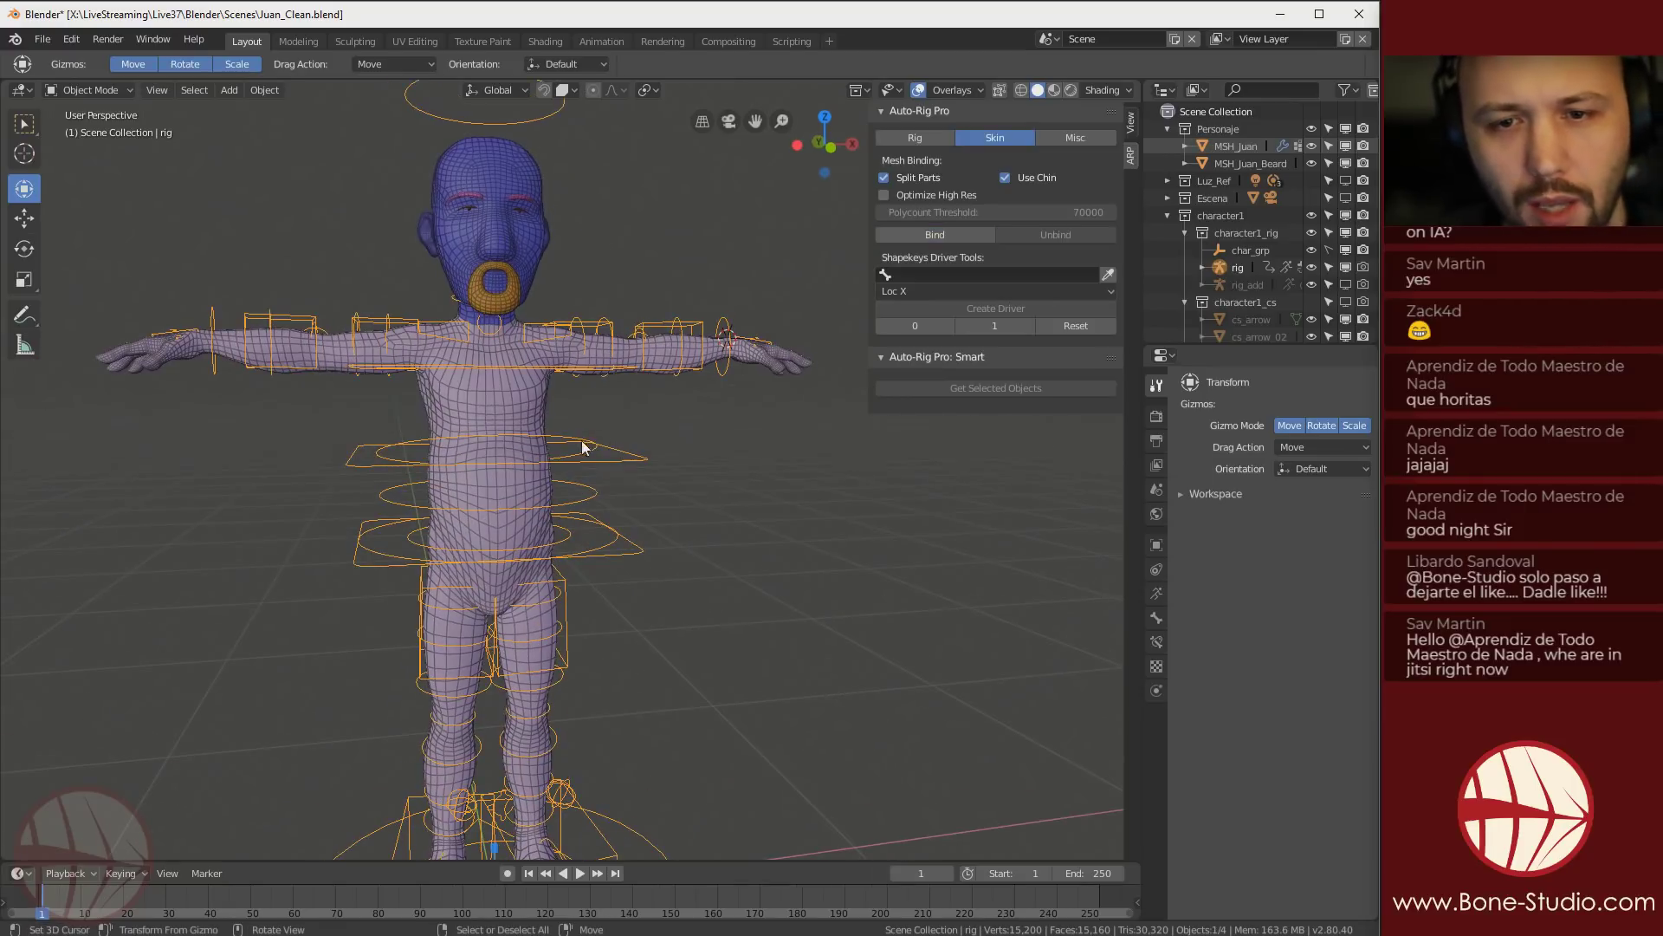
pyautogui.scroll(2, 693, 397)
pyautogui.moveTo(732, 388); pyautogui.dragTo(518, 328, button='middle')
pyautogui.scroll(3, 320, 517)
pyautogui.scroll(-4, 464, 372)
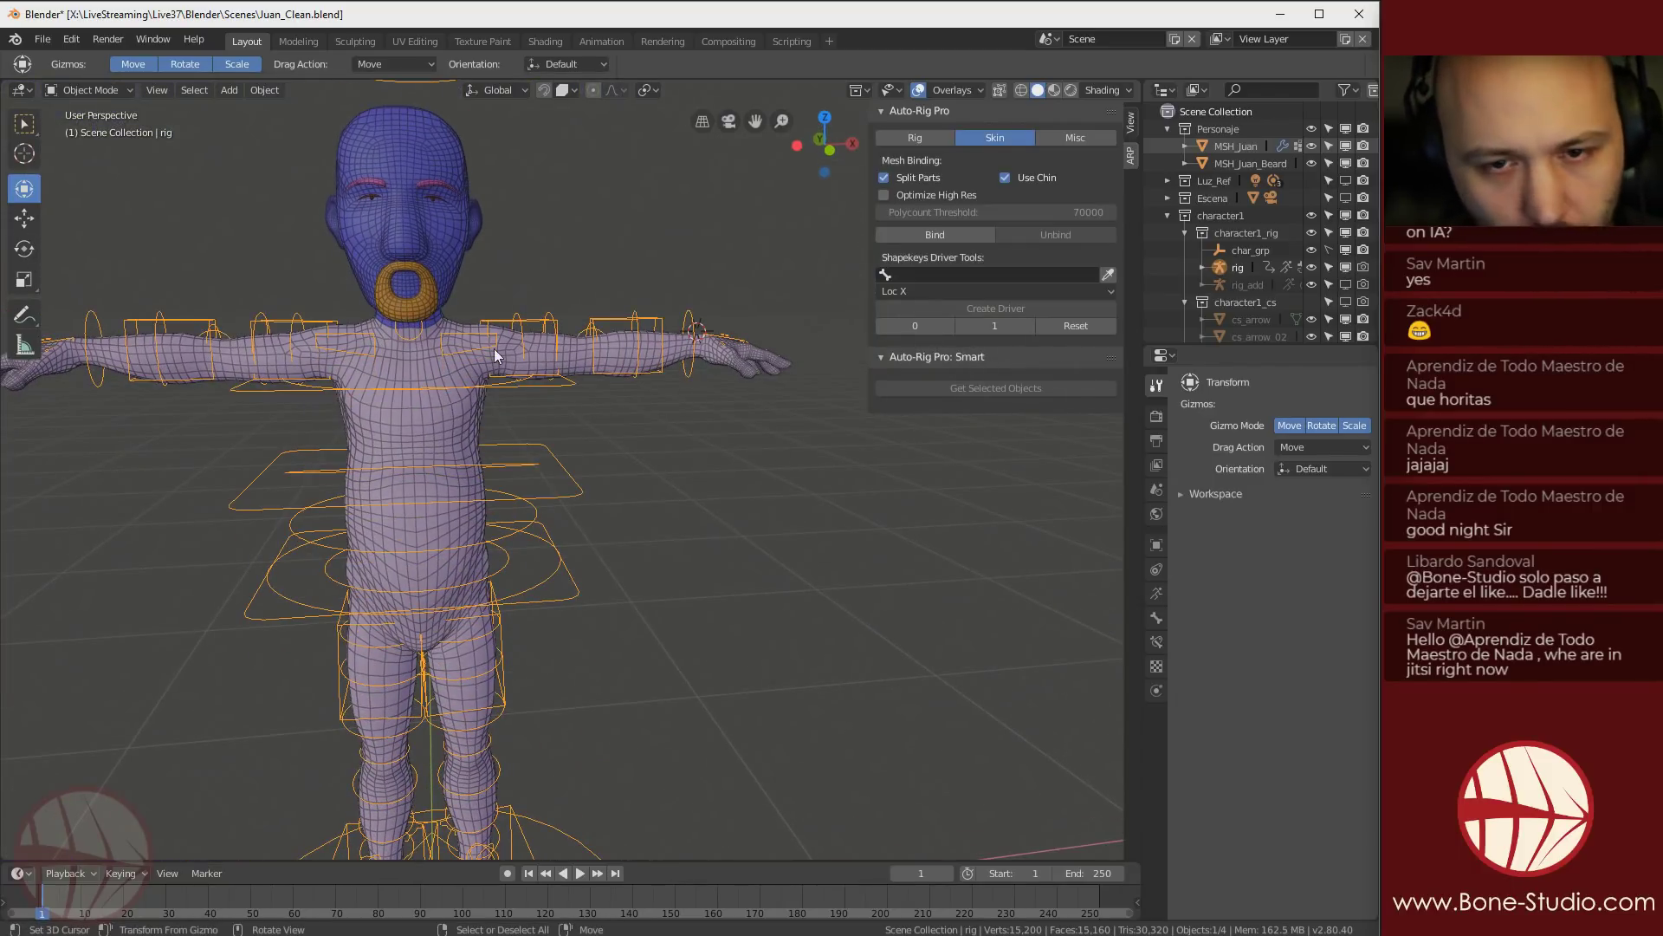
pyautogui.hotkey('ctrl', 'Tab')
pyautogui.click(531, 329)
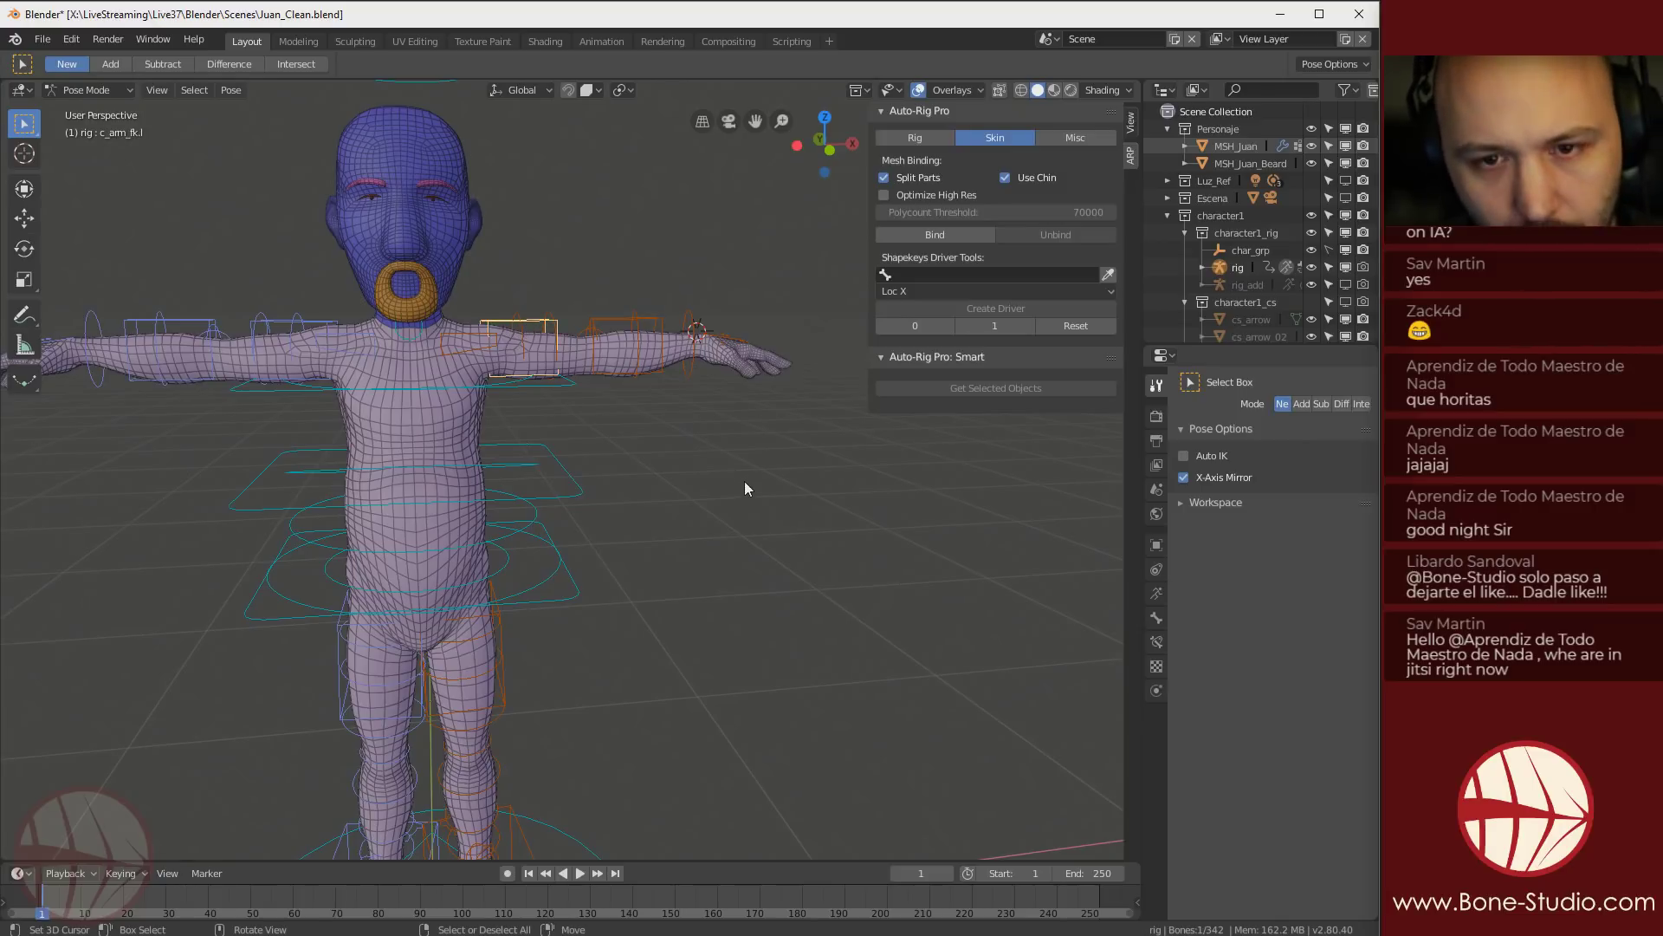
pyautogui.press('r')
pyautogui.press('x')
pyautogui.rightClick(758, 508)
pyautogui.press('r')
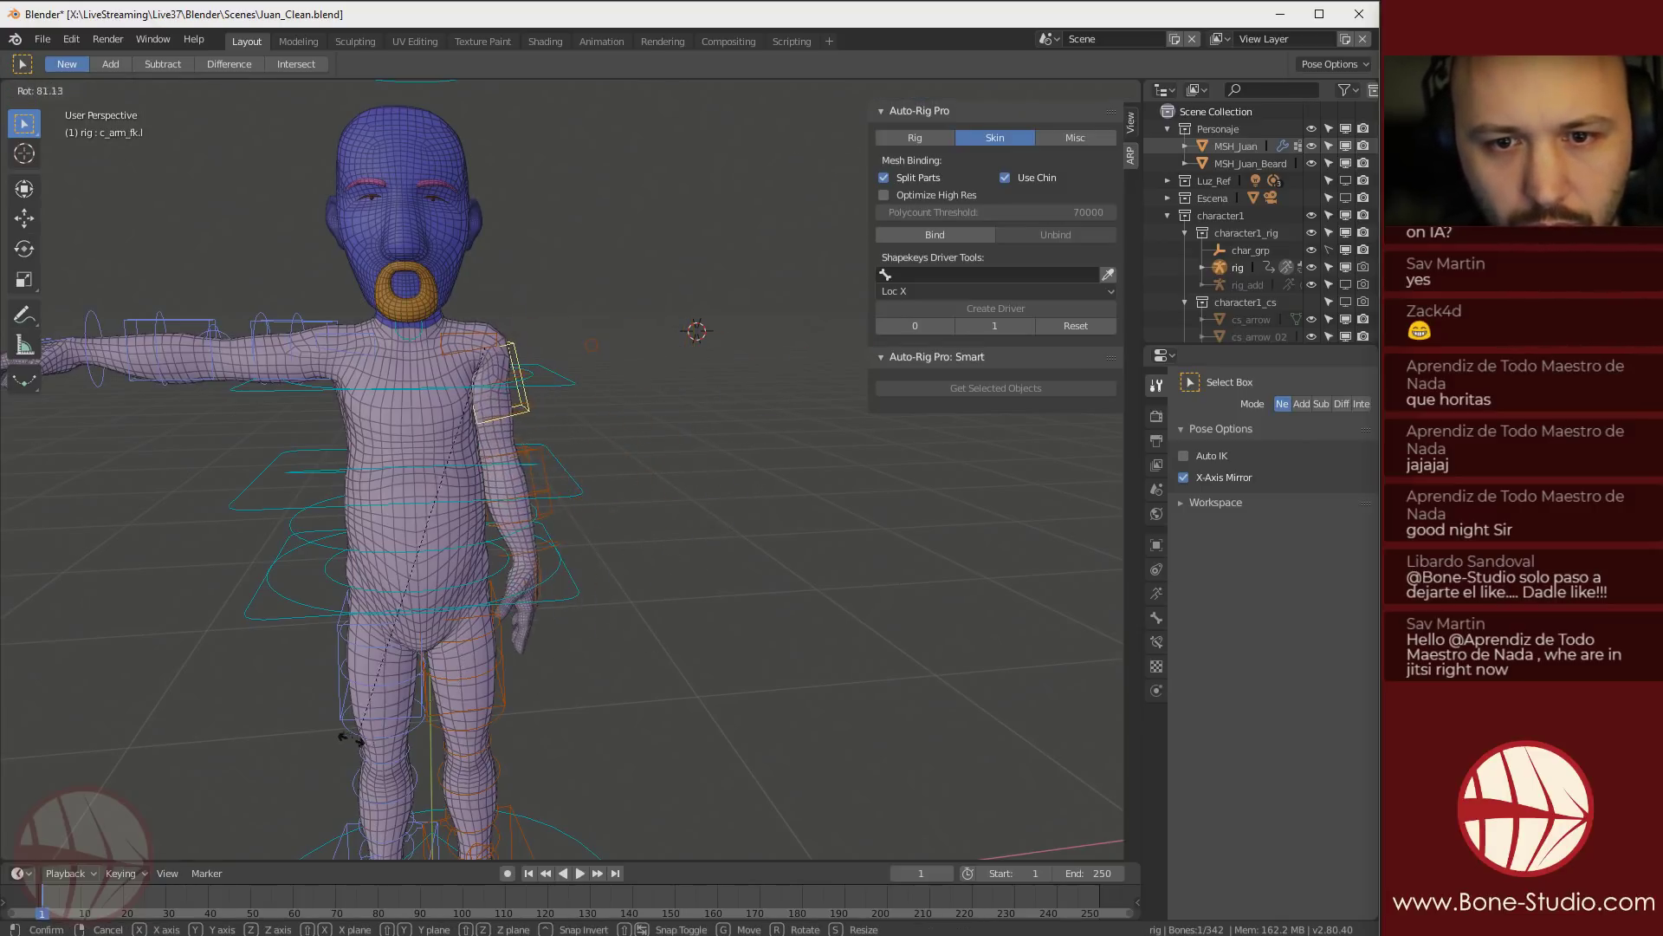
pyautogui.click(422, 721)
# Rotate the left shoulder control c_shoulder.l downward about 14° around global Y
pyautogui.click(473, 334)
pyautogui.moveTo(473, 334); pyautogui.dragTo(617, 396, button='middle')
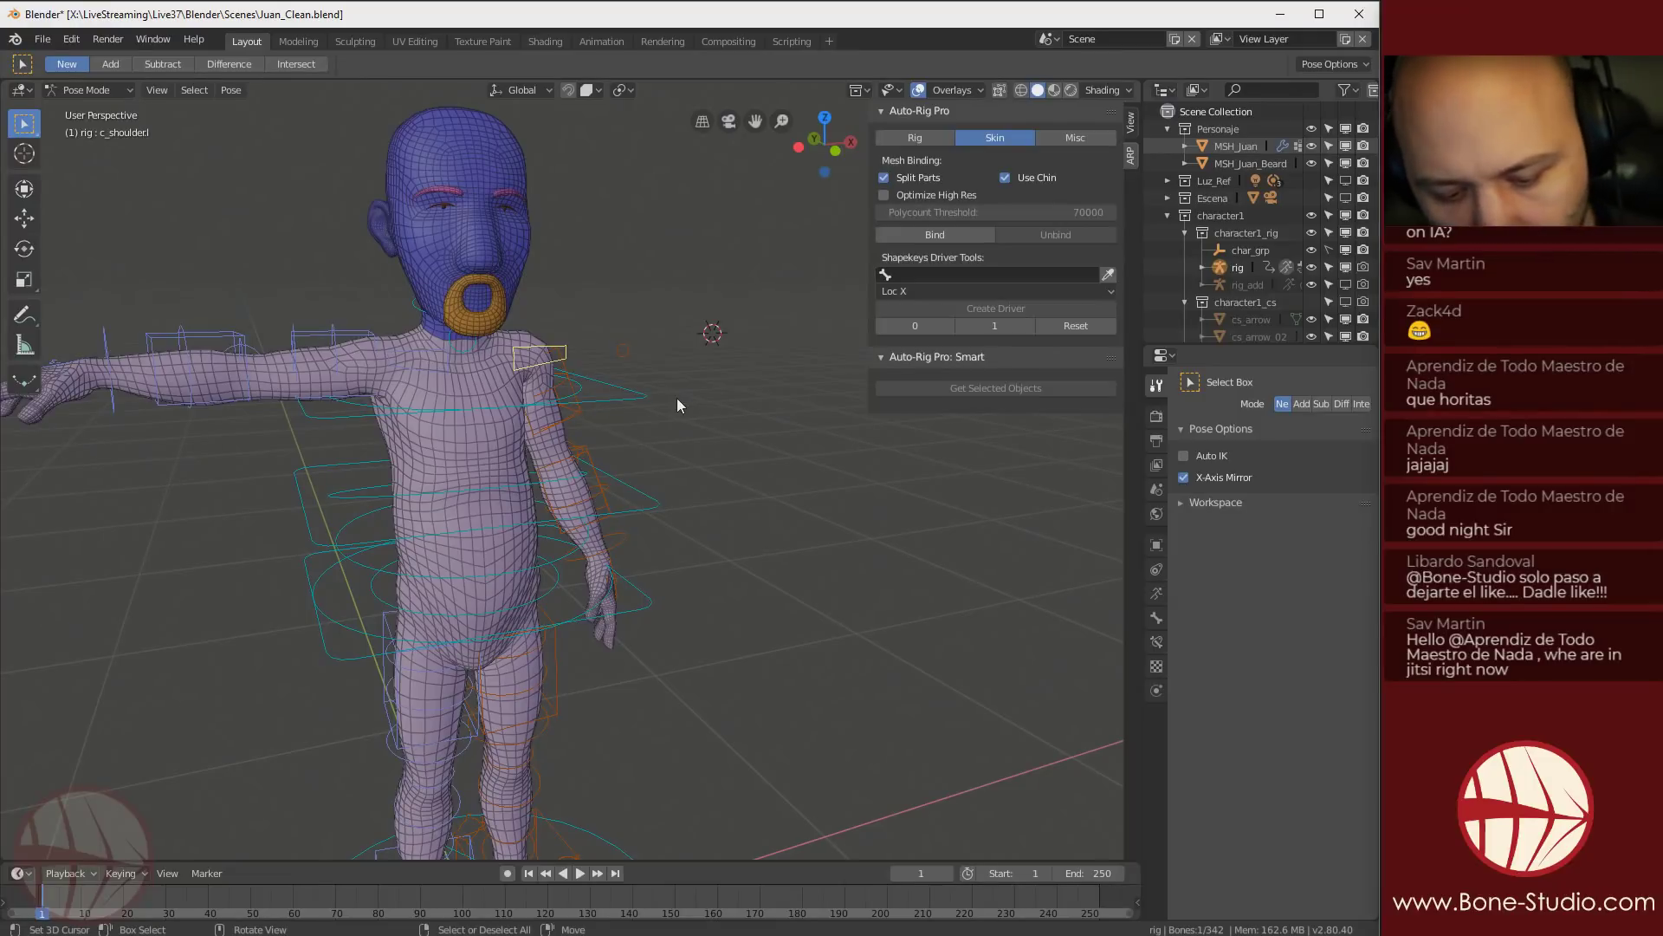
pyautogui.press('r')
pyautogui.press('y')
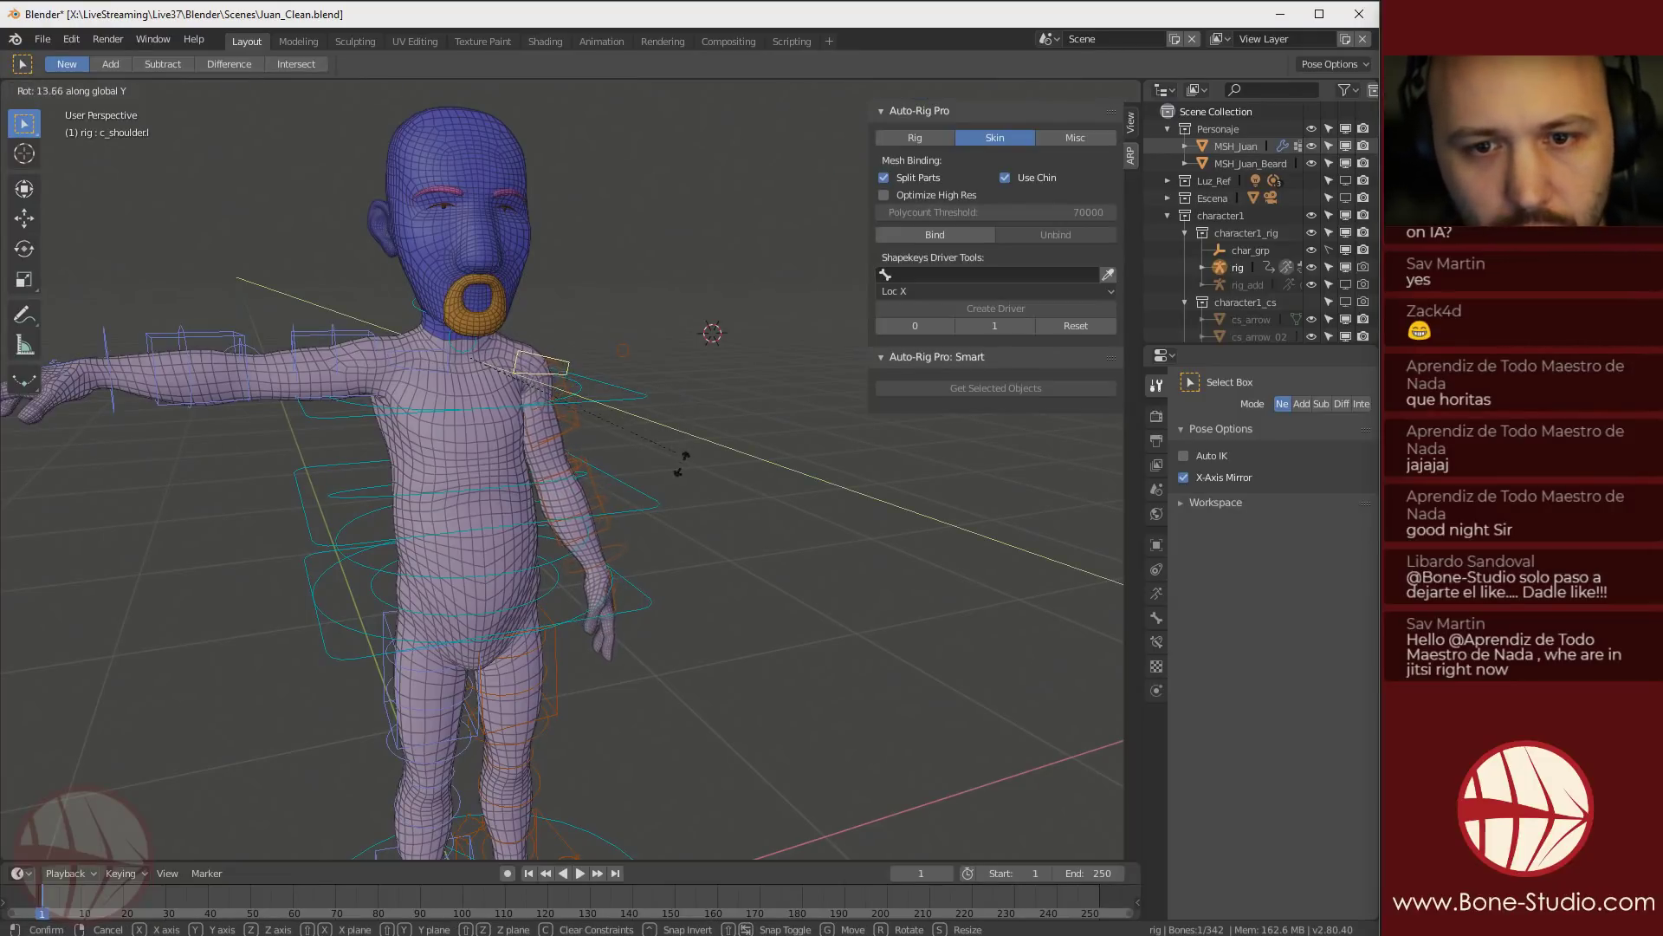
pyautogui.click(681, 449)
# Rotate the left forearm control c_forearm_fk.l forward about 73° around its local Z axis to test the elbow
pyautogui.moveTo(683, 465); pyautogui.dragTo(589, 475, button='middle')
pyautogui.click(502, 473)
pyautogui.press('r')
pyautogui.press('x')
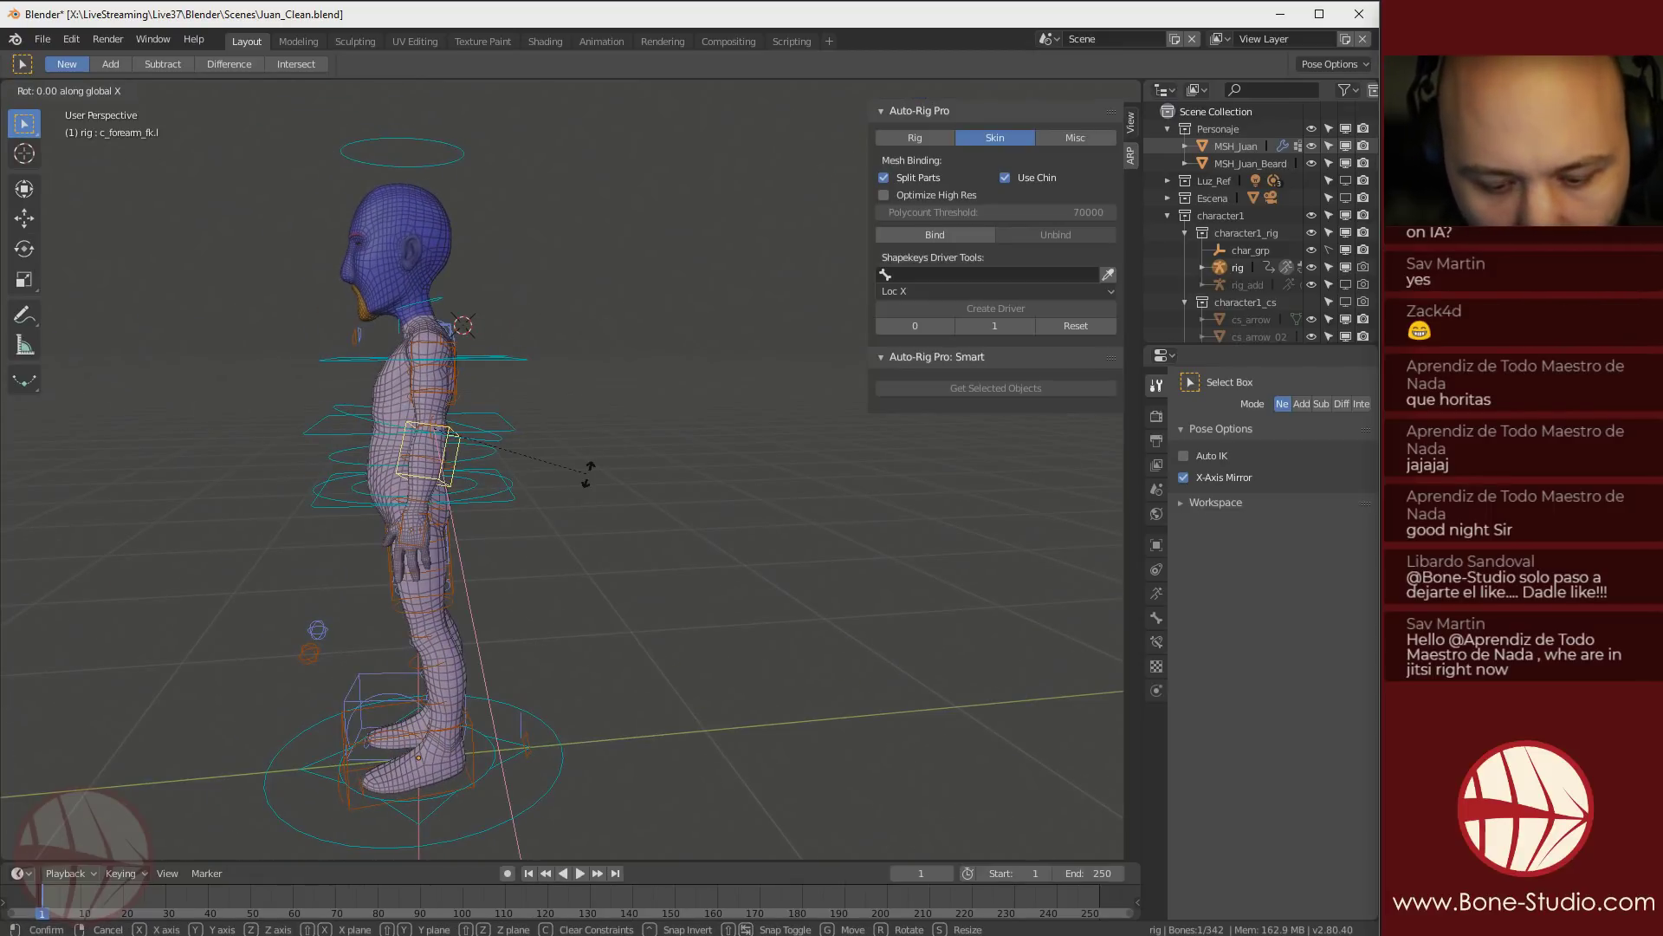
pyautogui.press('y')
pyautogui.press('z')
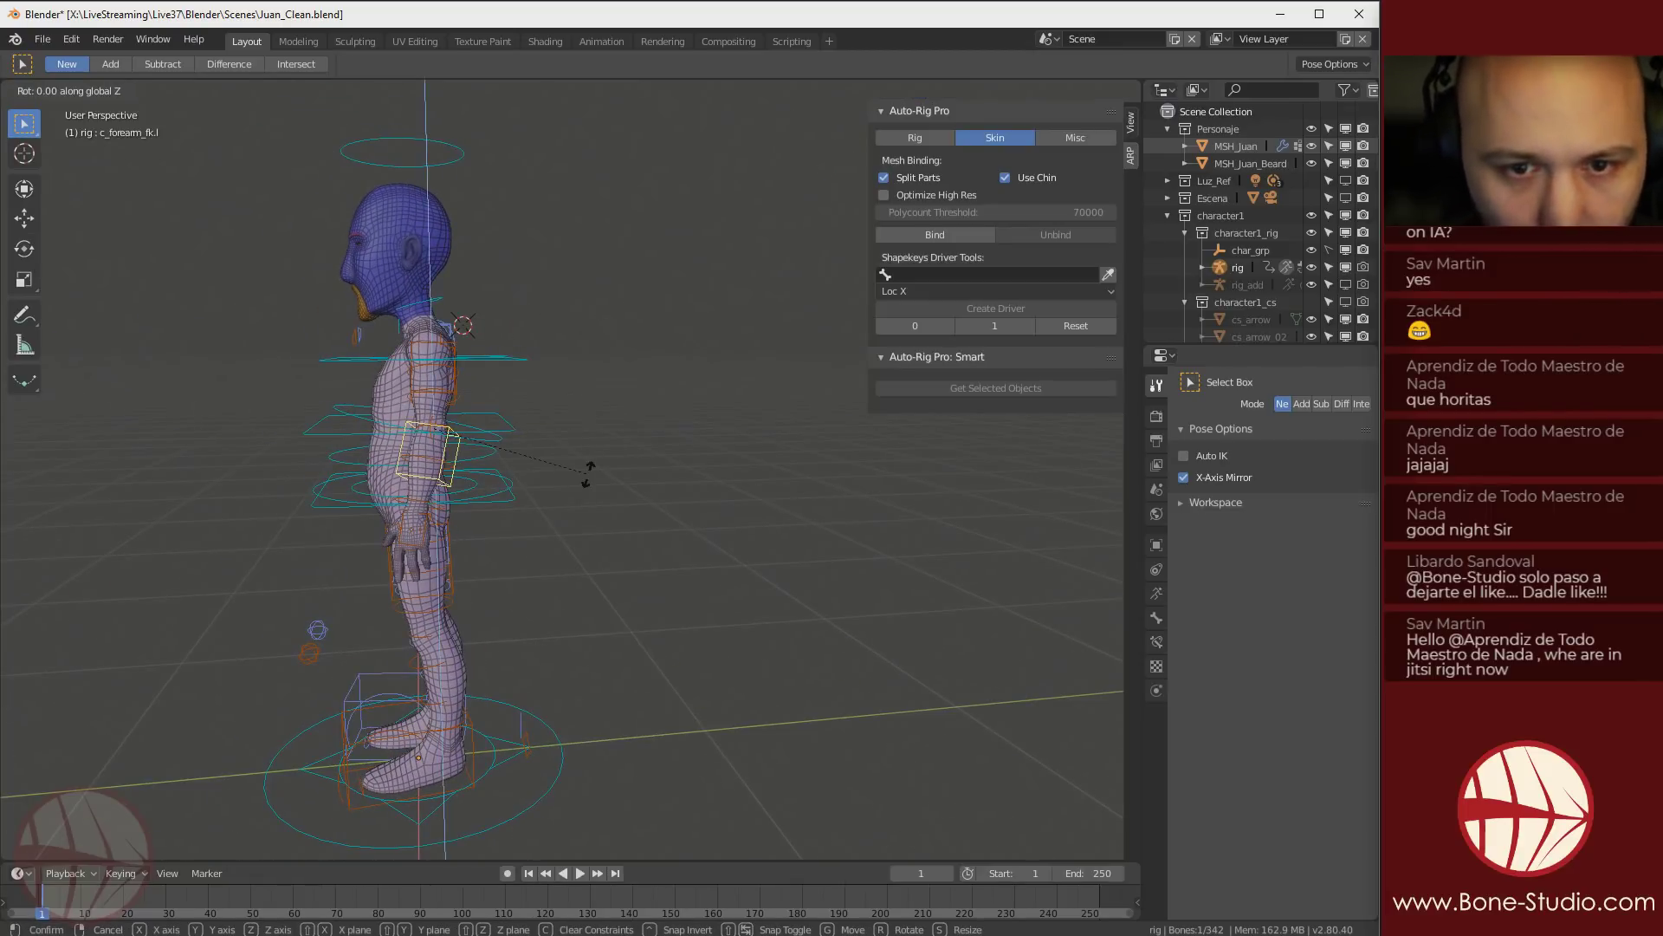
pyautogui.press('x')
pyautogui.press('x')
pyautogui.press('z')
pyautogui.press('z')
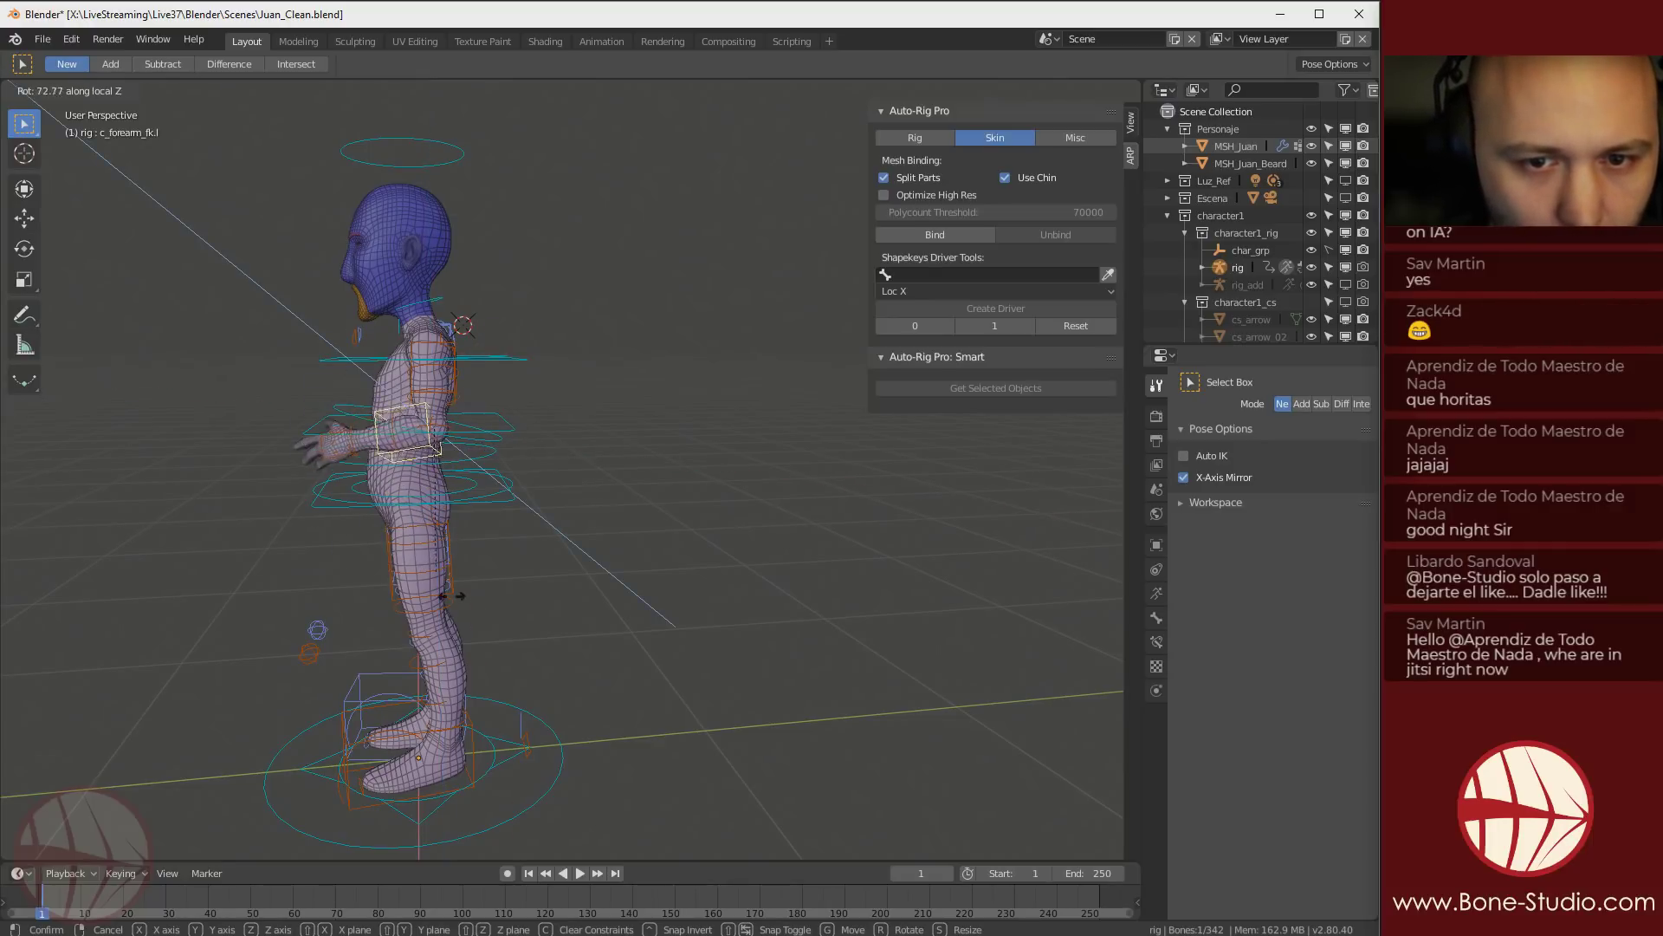
pyautogui.click(433, 553)
# Move the right foot control c_foot_ik.r up and forward about 0.51 m to test the hip and knee
pyautogui.moveTo(330, 464); pyautogui.dragTo(512, 457, button='middle')
pyautogui.keyDown('shift'); pyautogui.moveTo(556, 561); pyautogui.dragTo(574, 442, button='middle'); pyautogui.keyUp('shift')
pyautogui.moveTo(507, 572); pyautogui.dragTo(597, 611, button='middle')
pyautogui.click(617, 752)
pyautogui.moveTo(617, 751); pyautogui.dragTo(579, 646, button='middle')
pyautogui.press('g')
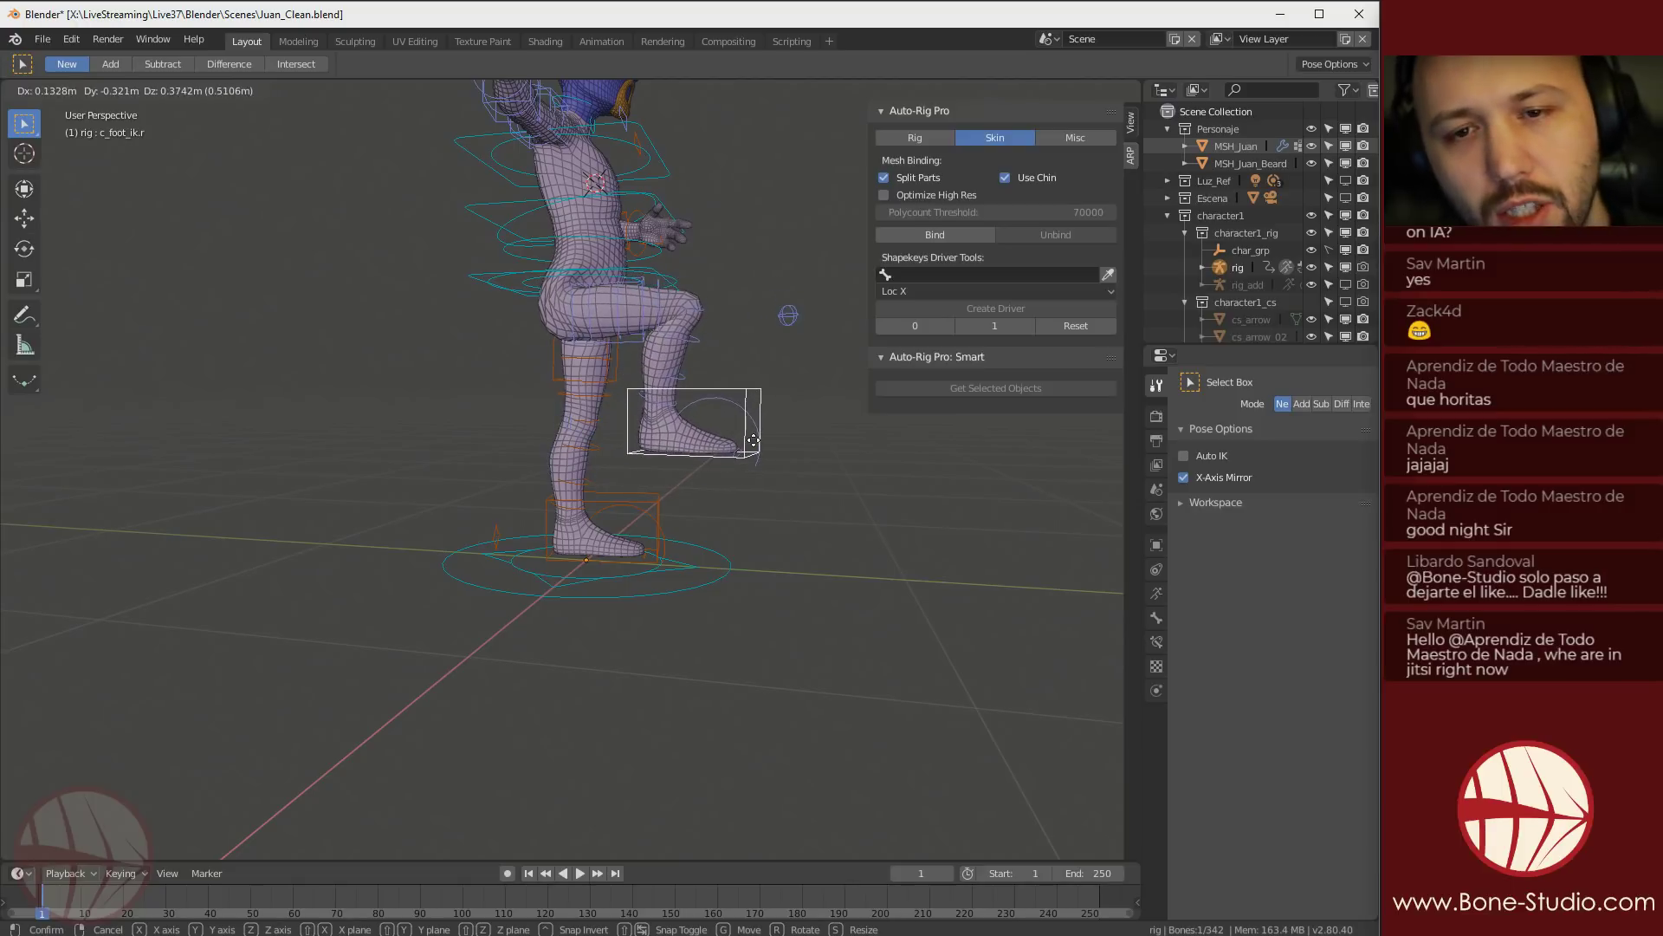
pyautogui.click(725, 426)
pyautogui.moveTo(723, 425); pyautogui.dragTo(575, 489, button='middle')
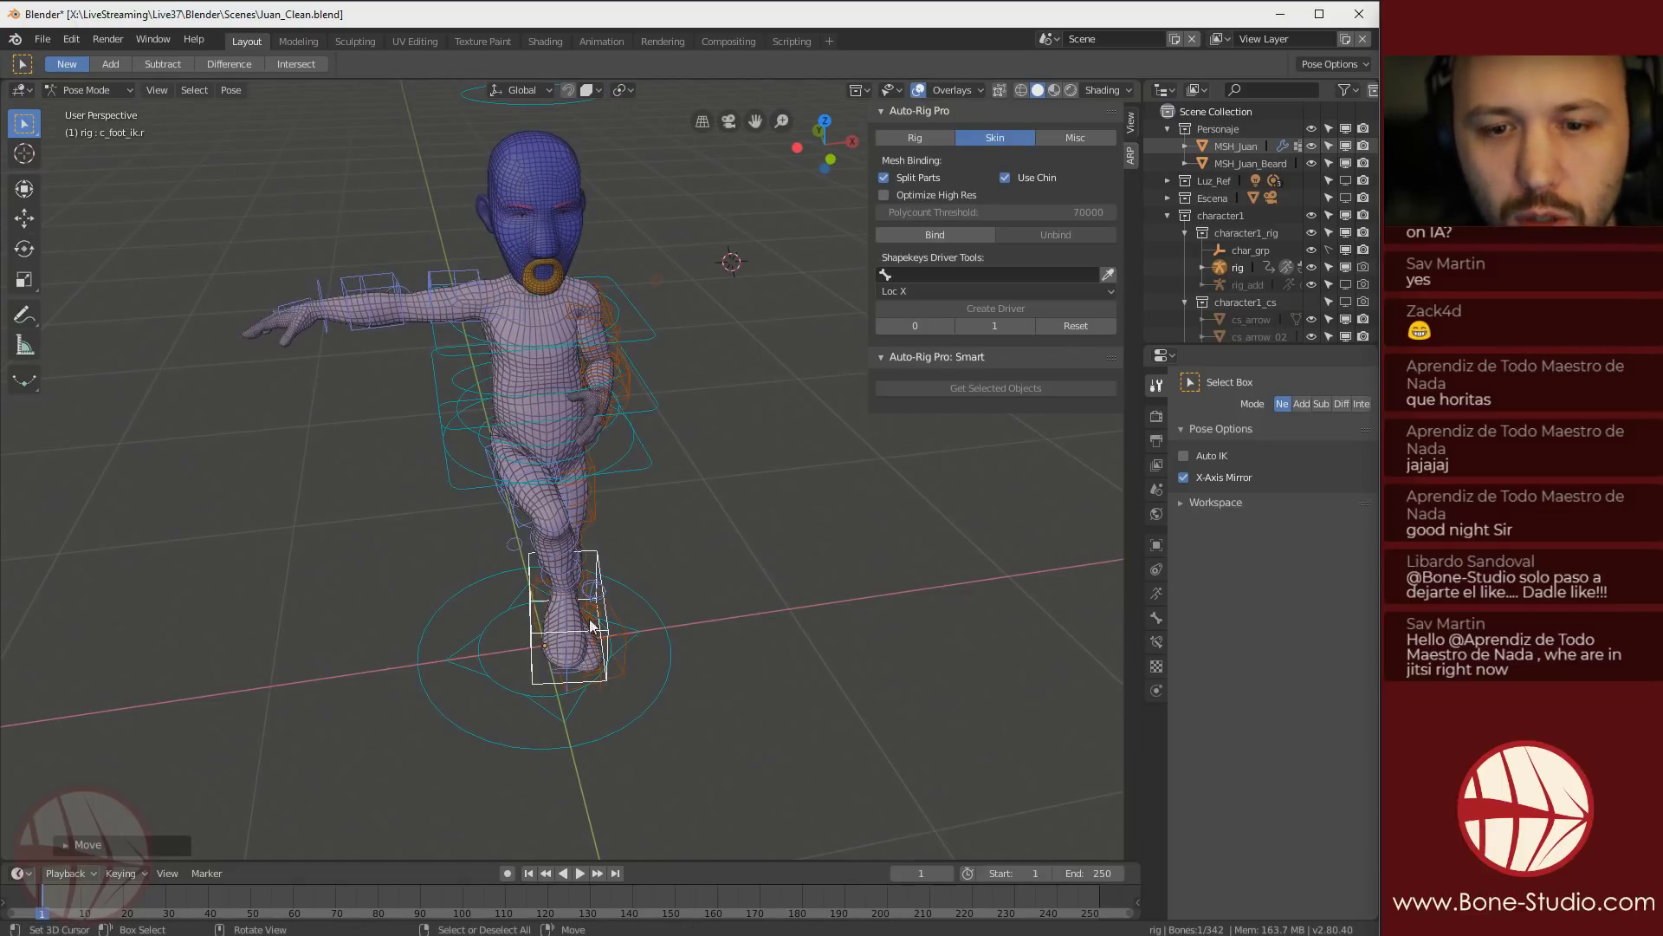
# Raise the right foot control about 0.51 m with global X locked and examine the bent hip from the side
pyautogui.moveTo(590, 615); pyautogui.dragTo(548, 625, button='middle')
pyautogui.press('g')
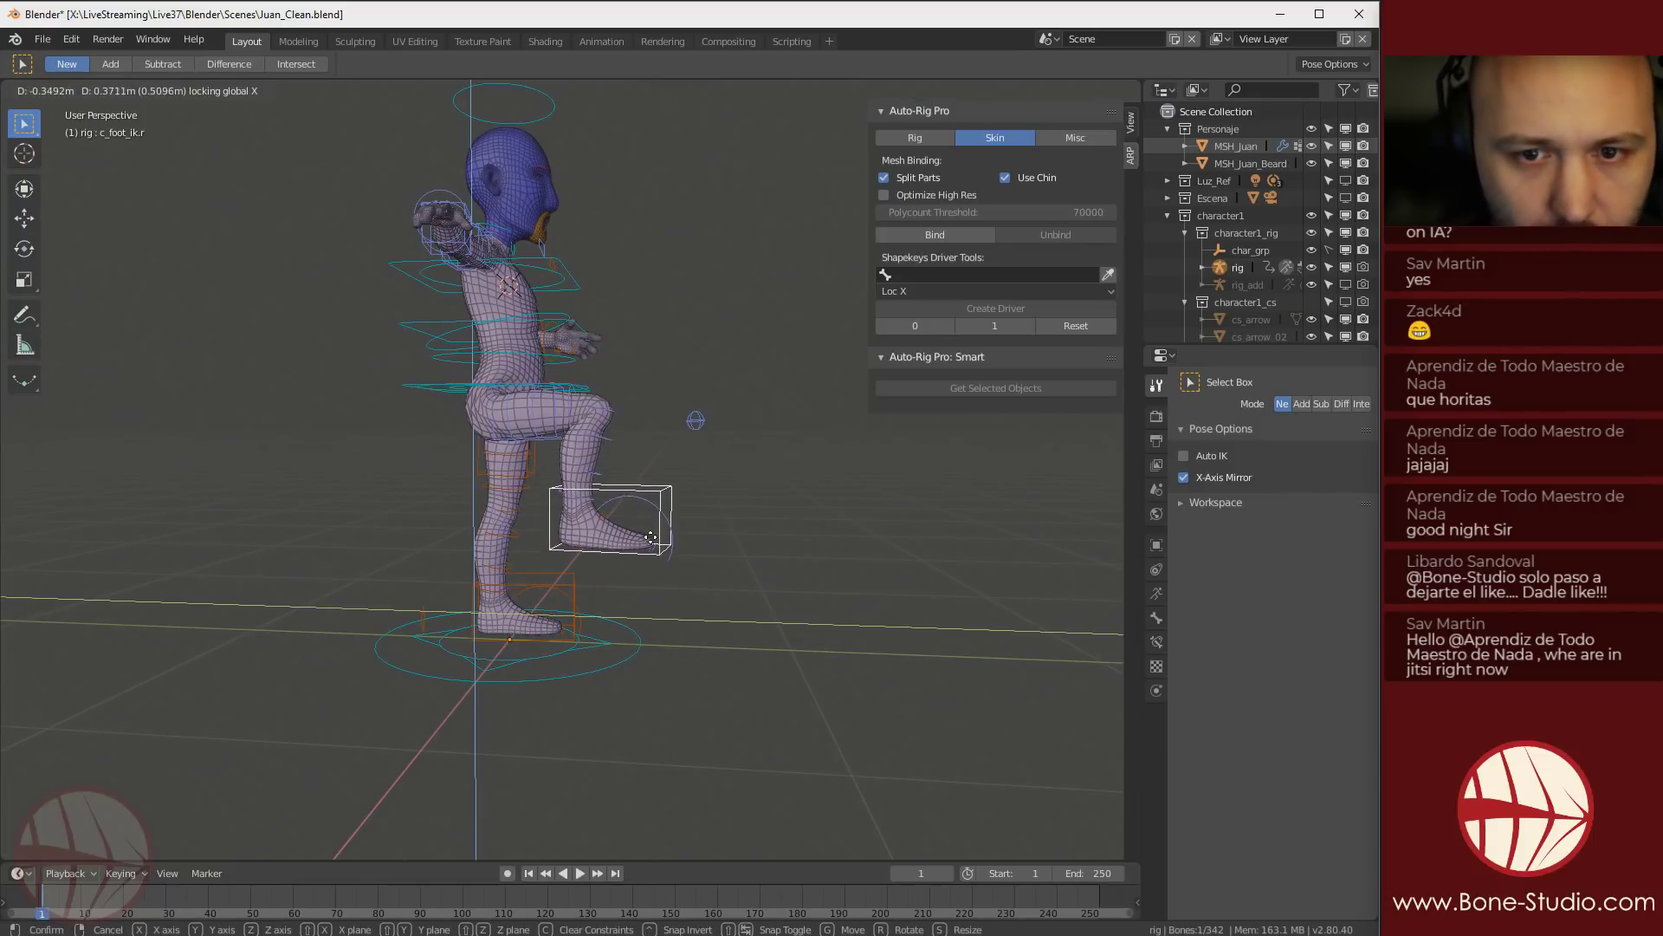
pyautogui.click(644, 523)
pyautogui.moveTo(524, 434); pyautogui.dragTo(778, 364, button='middle')
pyautogui.scroll(5, 432, 468)
pyautogui.moveTo(667, 407); pyautogui.dragTo(633, 475, button='middle')
pyautogui.moveTo(600, 408); pyautogui.dragTo(633, 475, button='middle')
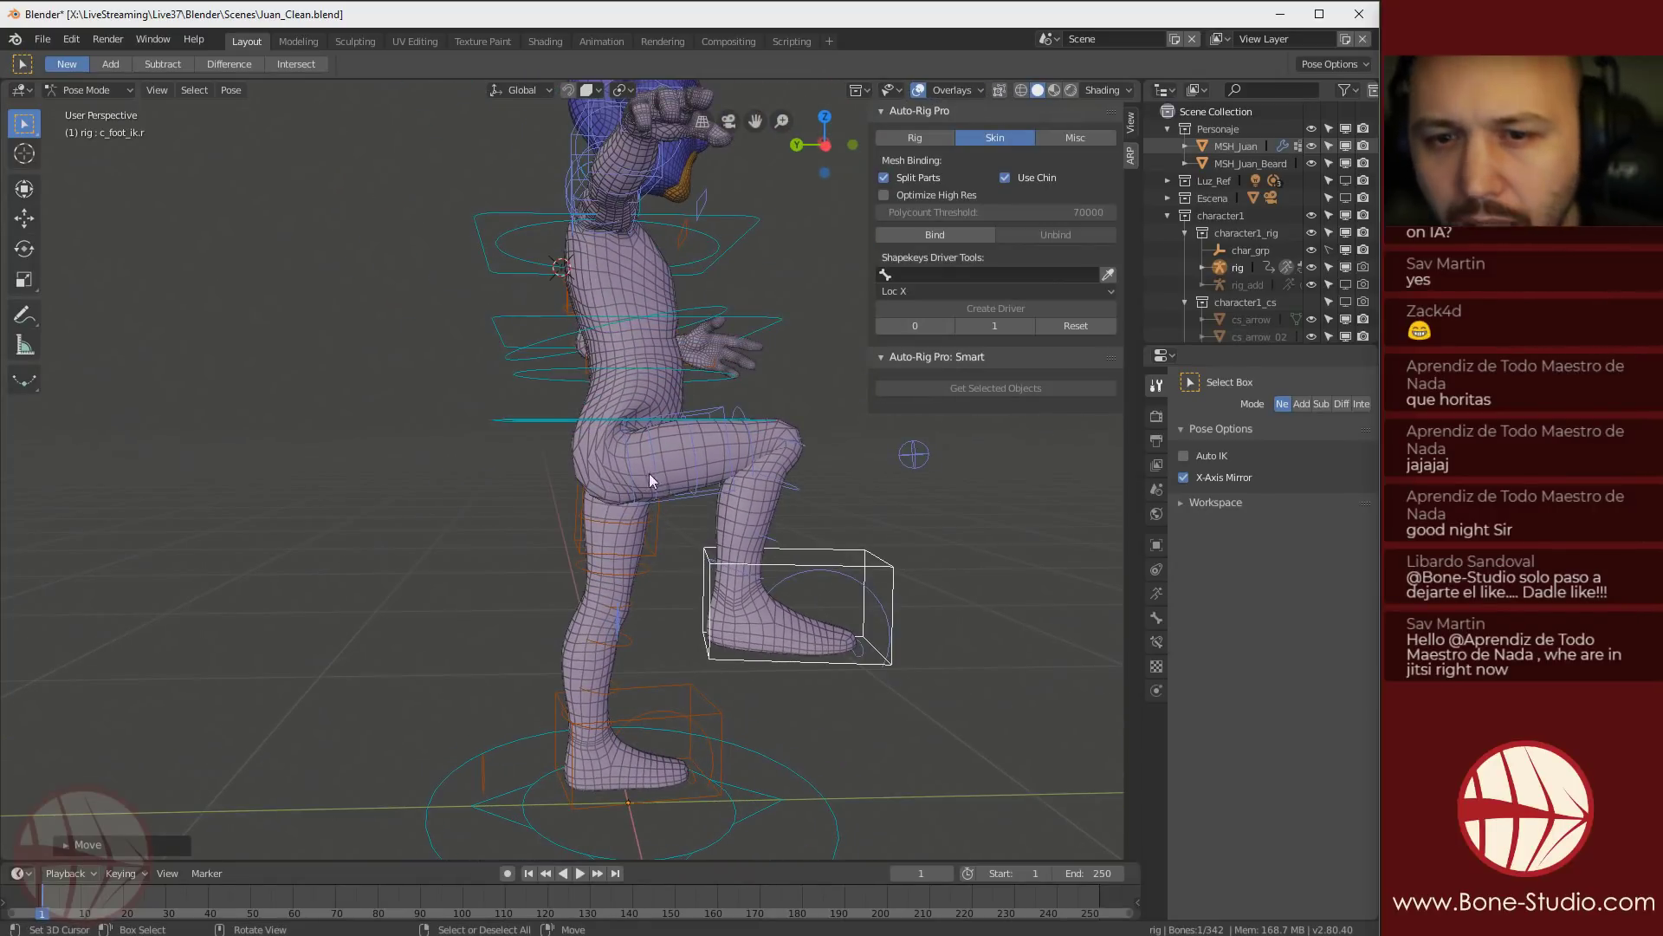
# Undo the foot, forearm, shoulder and upper arm pose changes to restore the character's T-pose
pyautogui.hotkey('ctrl', 'z')
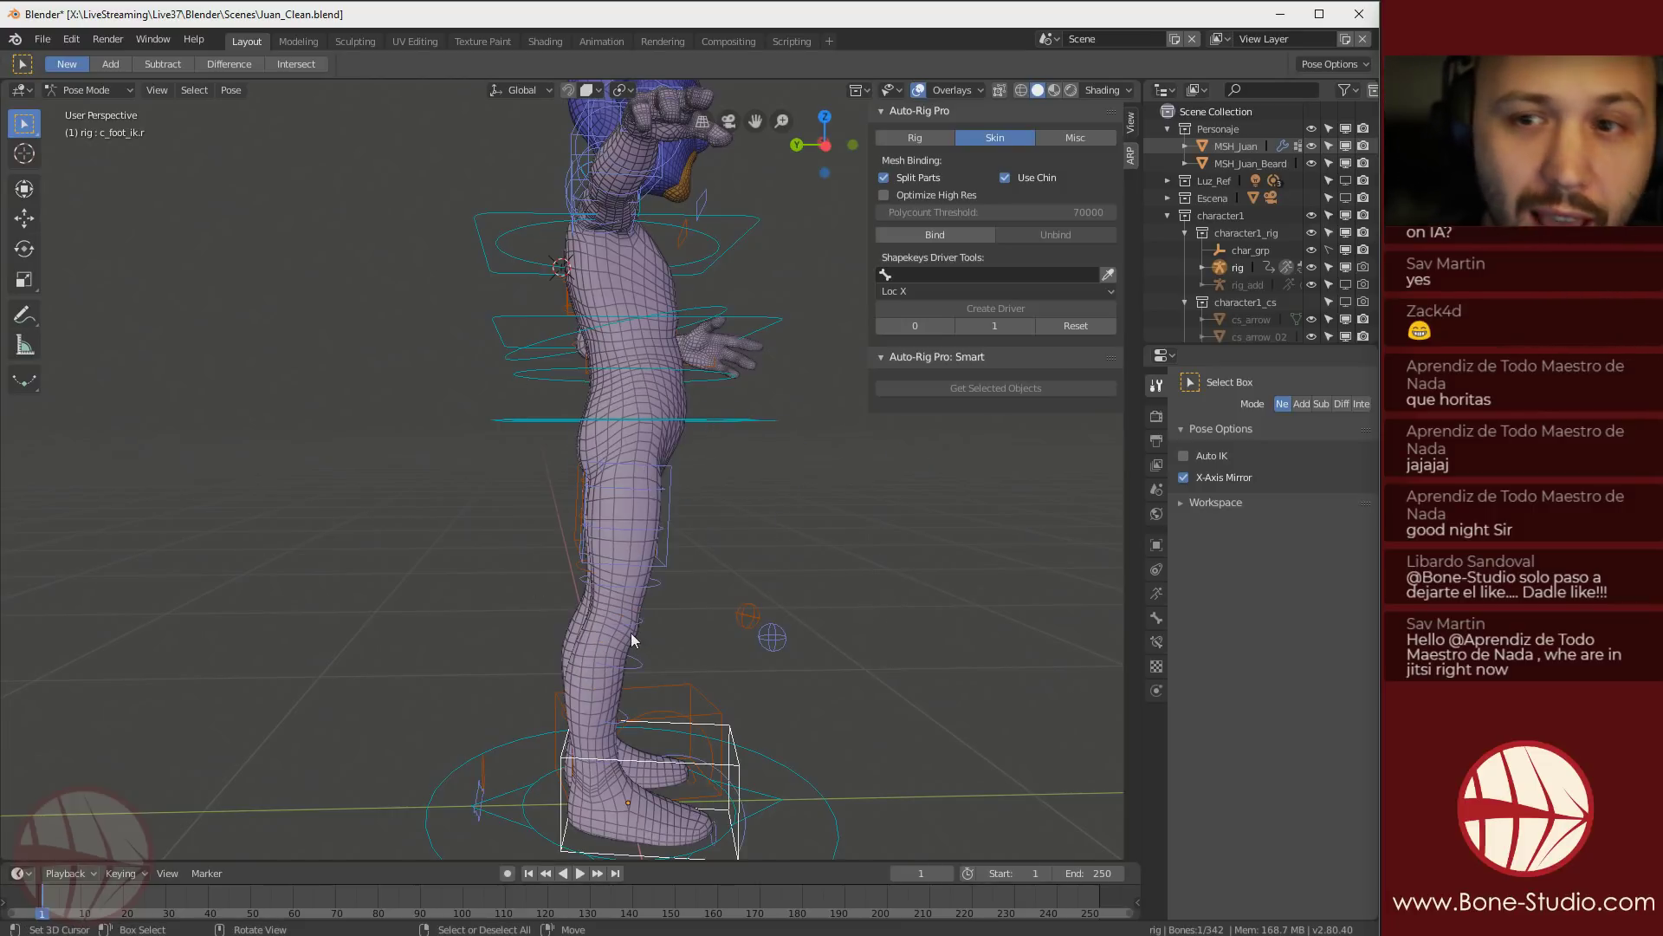
pyautogui.moveTo(698, 409); pyautogui.dragTo(496, 469, button='middle')
pyautogui.hotkey('ctrl', 'z')
pyautogui.hotkey('ctrl', 'z')
pyautogui.hotkey('ctrl', 'z')
pyautogui.hotkey('ctrl', 'z')
pyautogui.hotkey('ctrl', 'z')
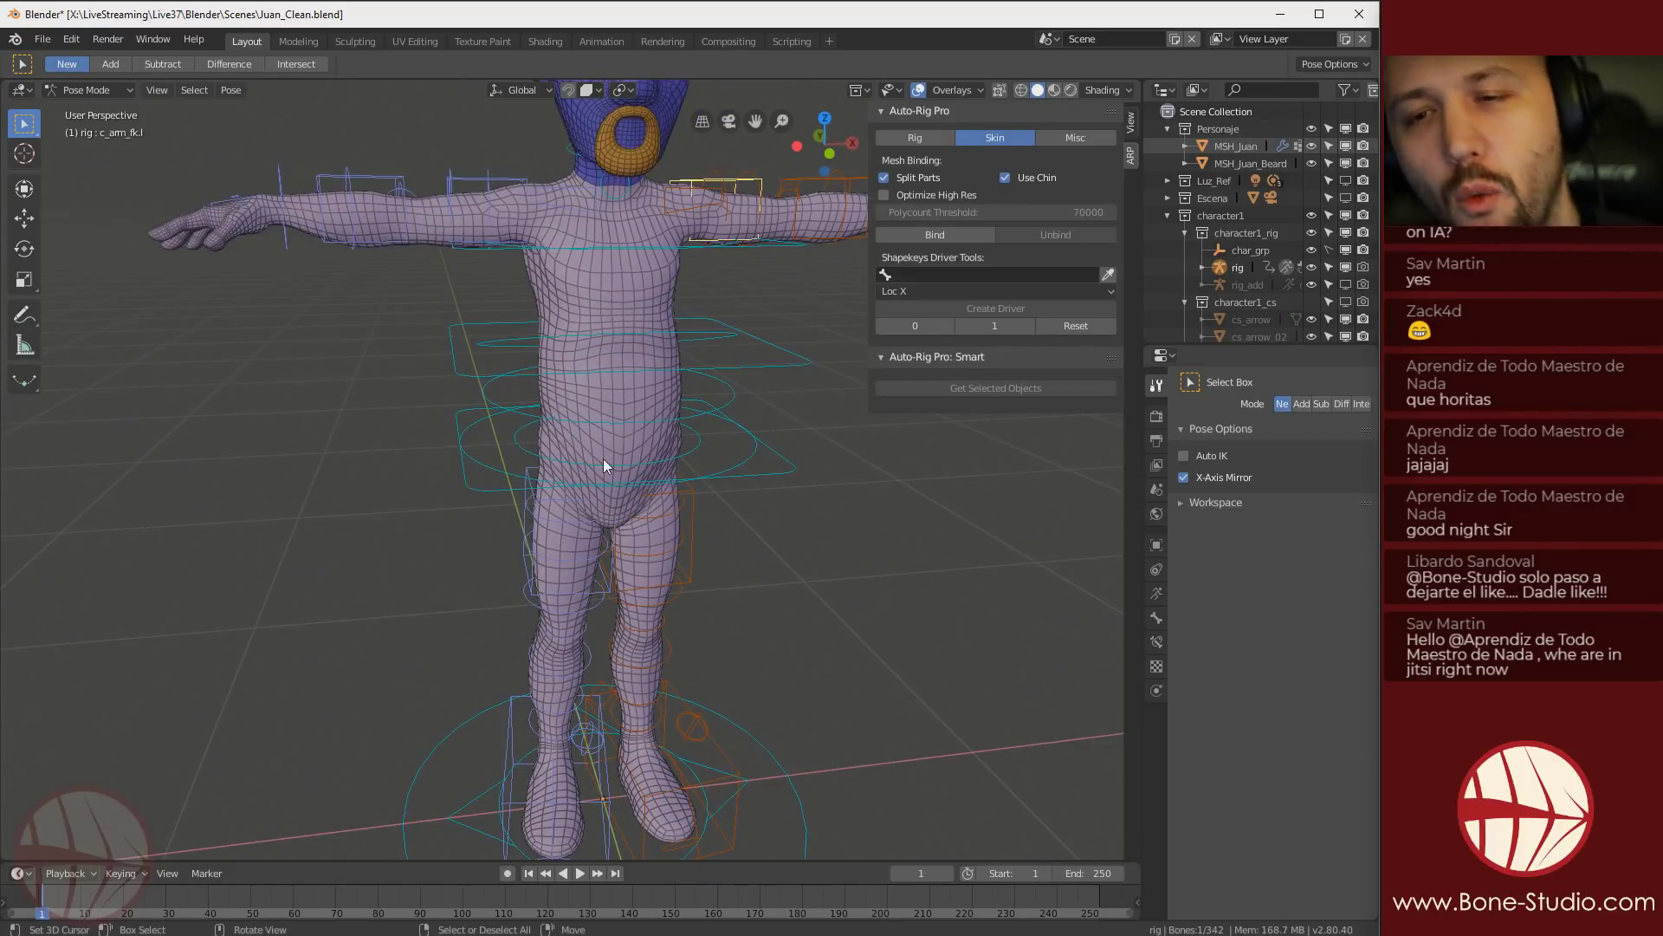
# Switch the rig to Object Mode, select the MSH_Juan mesh, and unbind it
pyautogui.click(628, 242)
pyautogui.hotkey('ctrl', 'Tab')
pyautogui.click(574, 310)
pyautogui.click(632, 267)
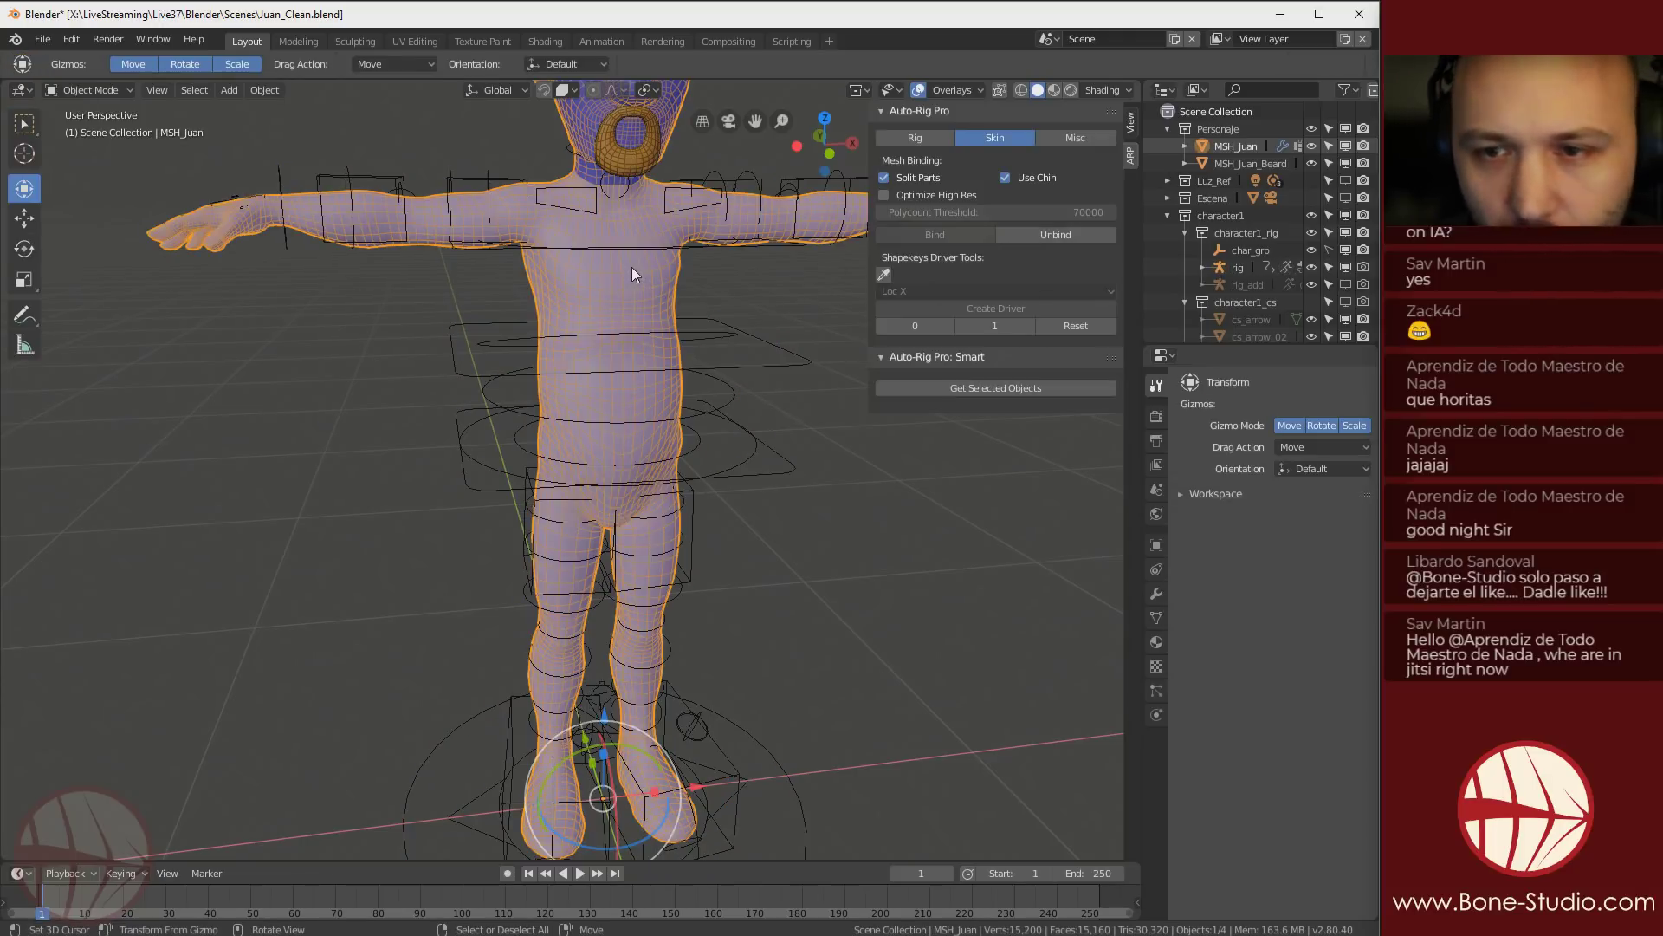
pyautogui.click(1074, 231)
# Select the character rig and start editing its Auto-Rig Pro reference bones
pyautogui.click(933, 135)
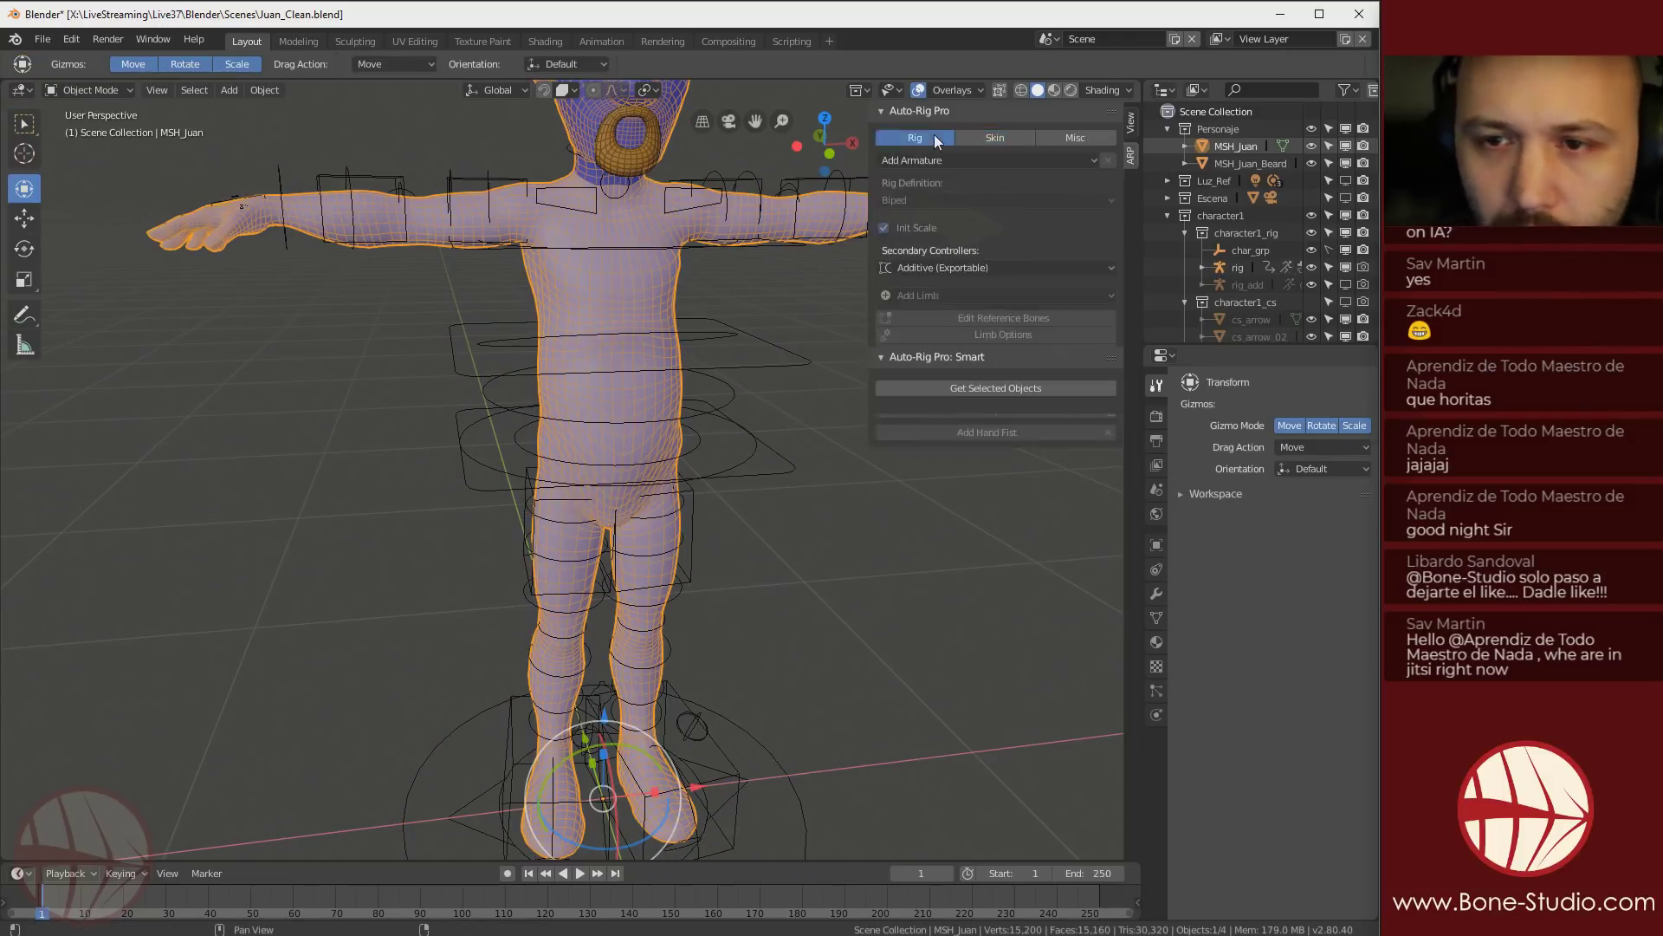
pyautogui.click(750, 175)
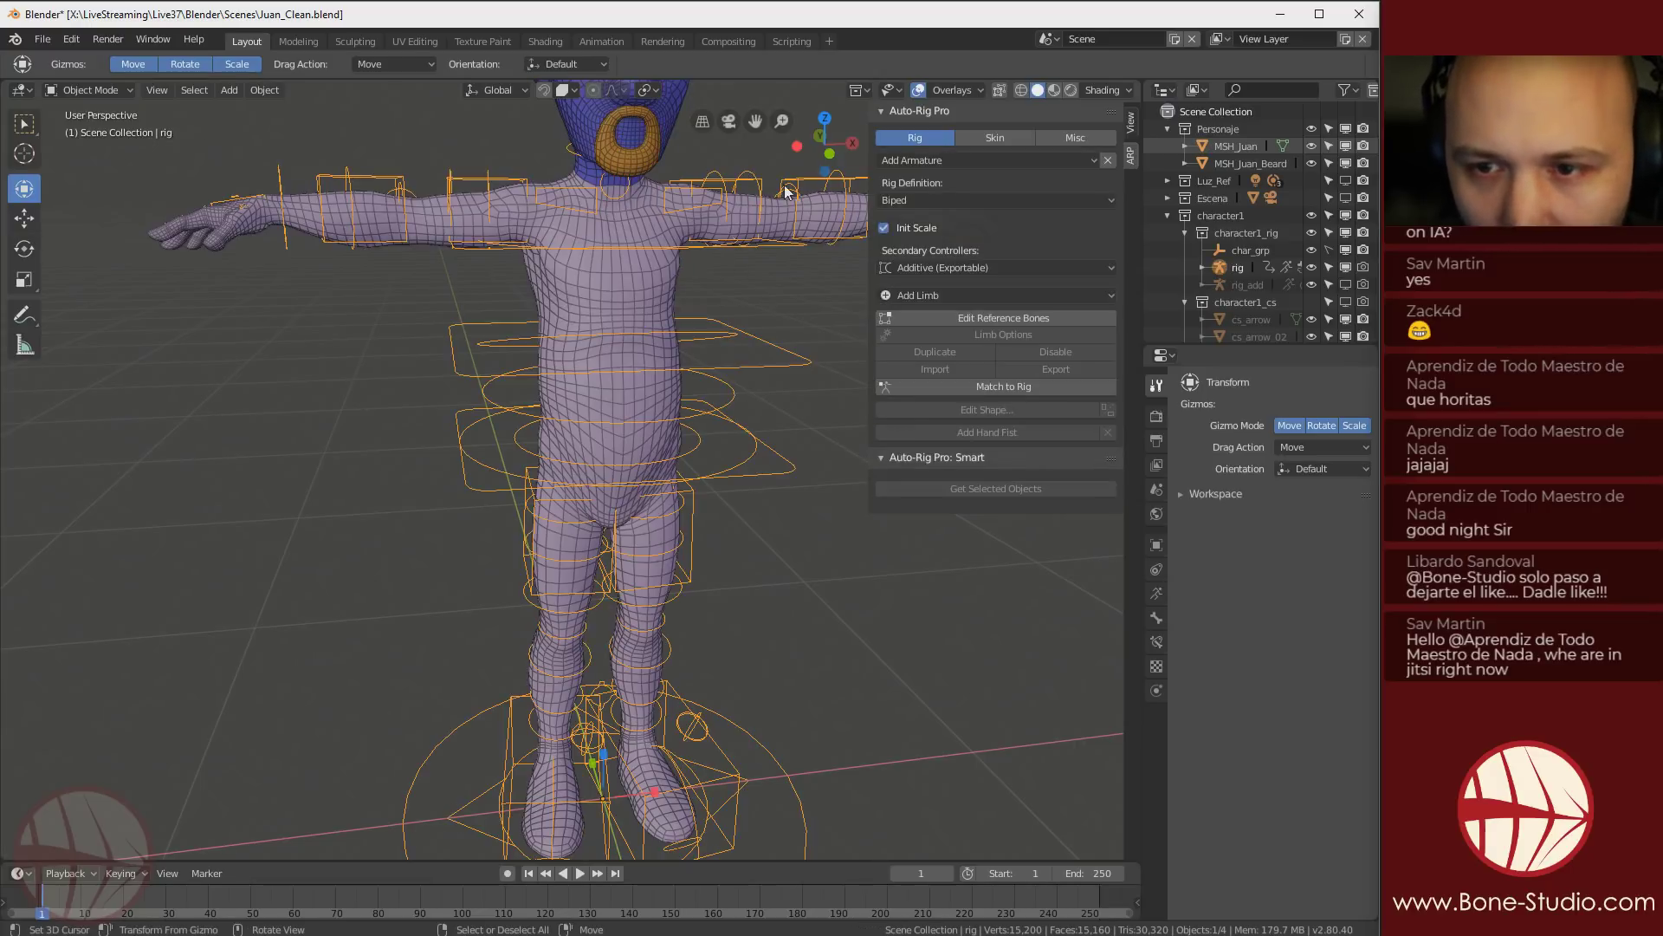
pyautogui.click(1019, 319)
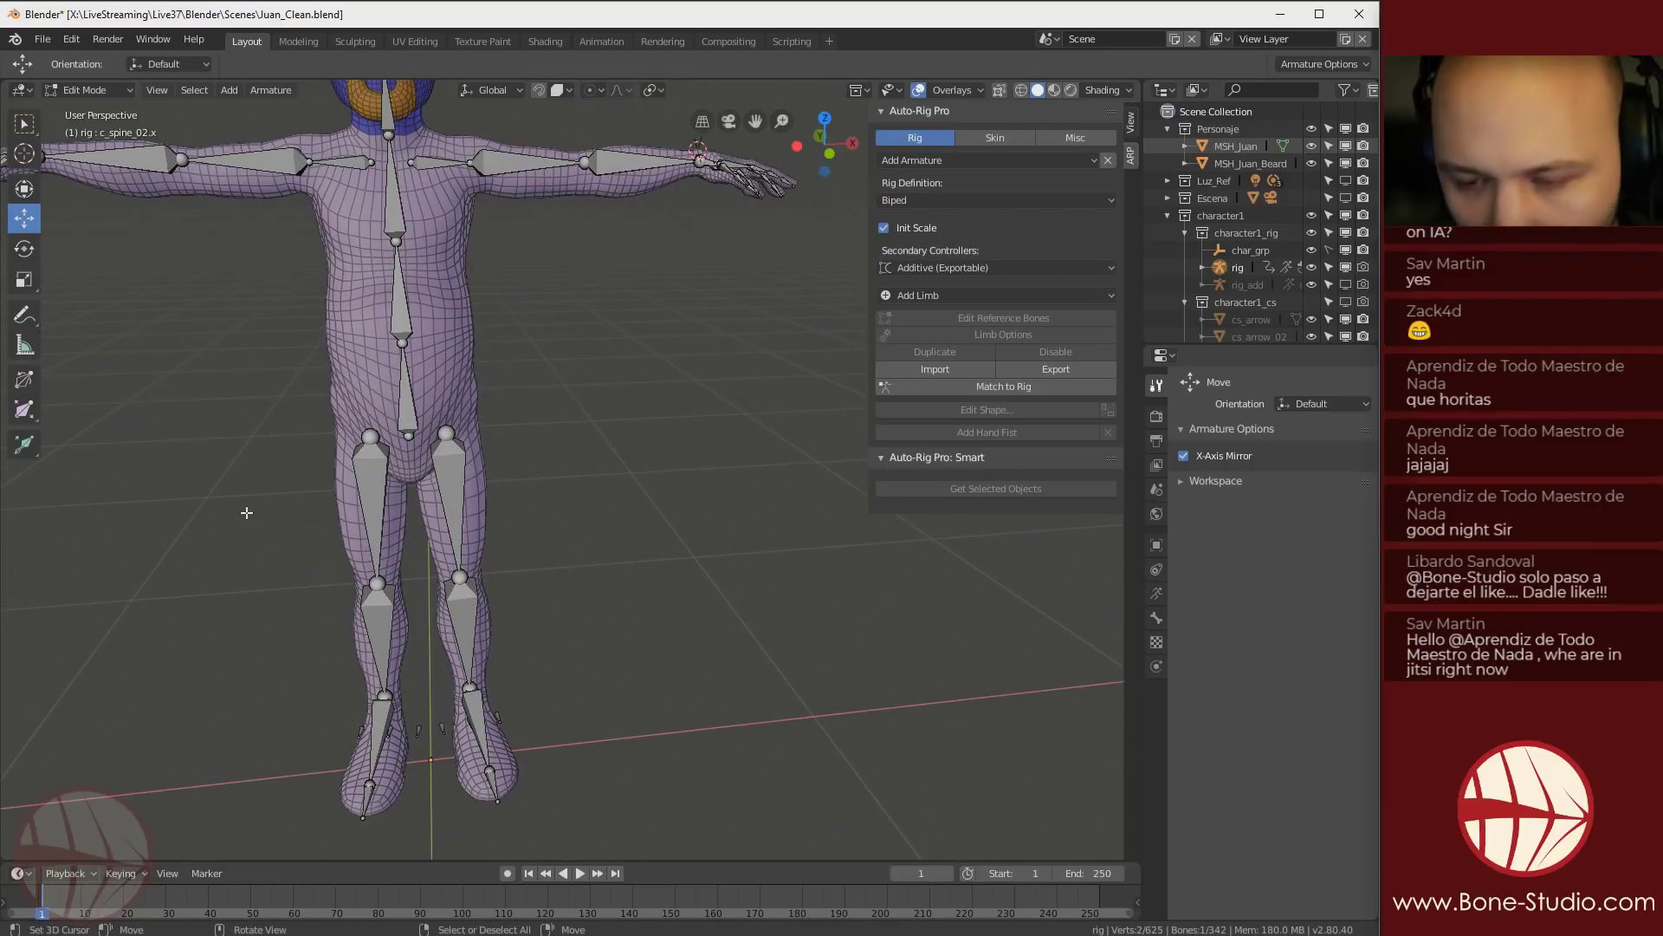
# Examine the placement of the thigh and pelvis reference bones inside the mesh from the side and front
pyautogui.press('KP_3')
pyautogui.scroll(5, 424, 506)
pyautogui.keyDown('shift'); pyautogui.moveTo(425, 507); pyautogui.dragTo(547, 626, button='middle'); pyautogui.keyUp('shift')
pyautogui.click(691, 470)
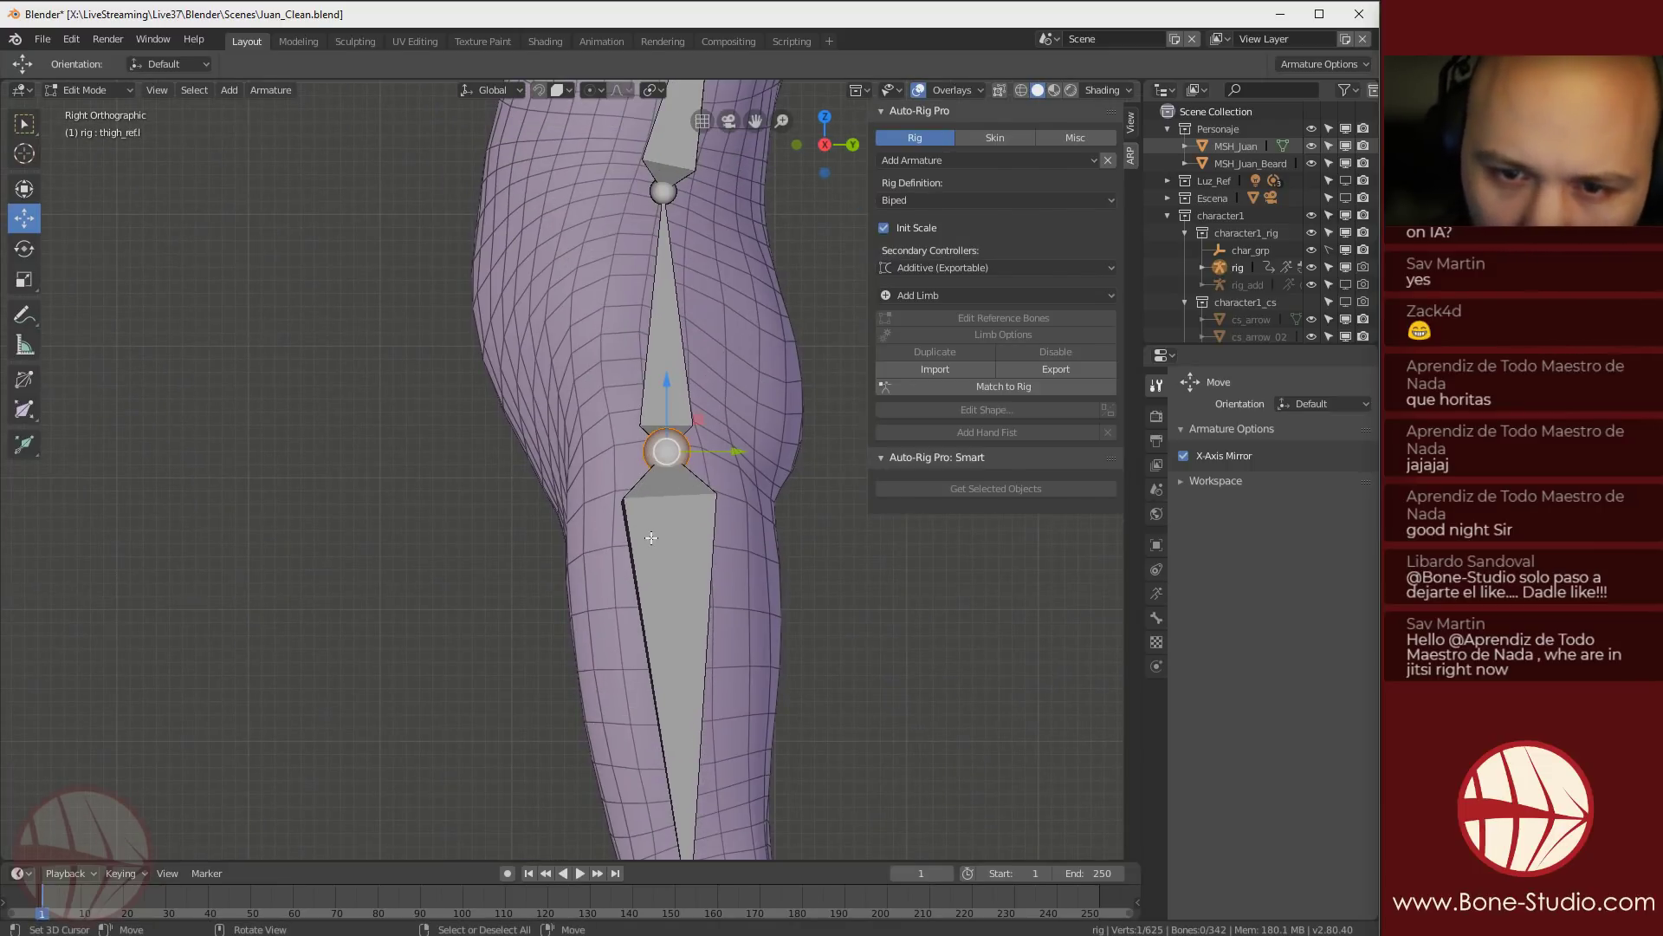
pyautogui.keyDown('shift'); pyautogui.moveTo(626, 483); pyautogui.dragTo(662, 493, button='middle'); pyautogui.keyUp('shift')
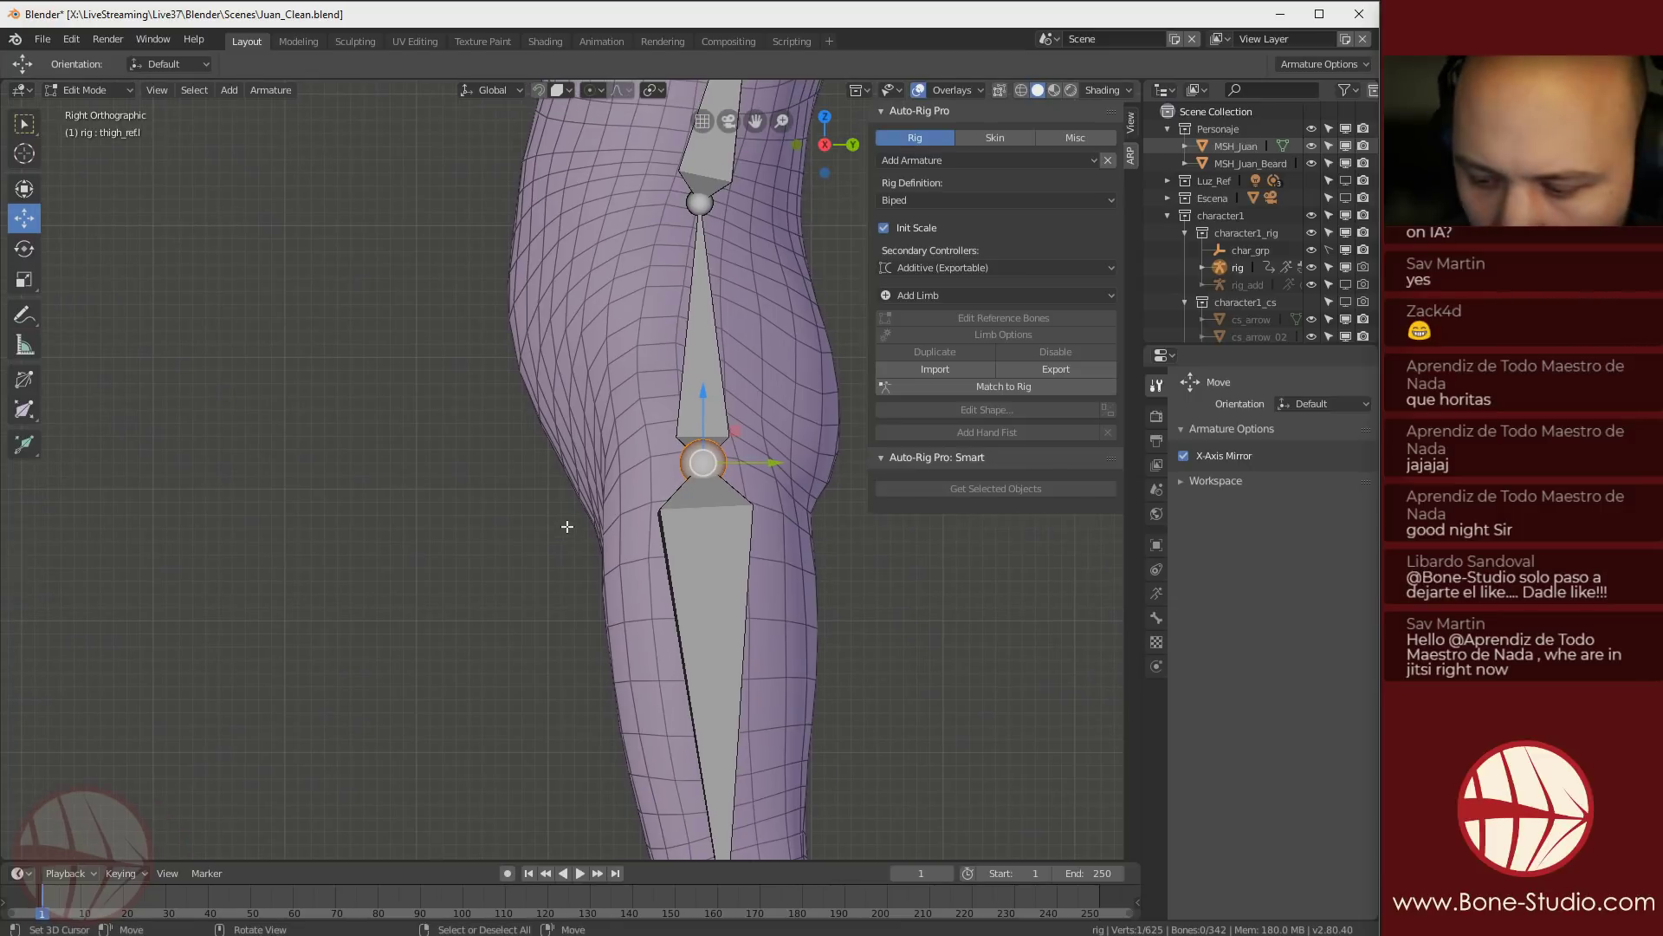
pyautogui.press('KP_1')
pyautogui.keyDown('shift'); pyautogui.moveTo(230, 544); pyautogui.dragTo(534, 595, button='middle'); pyautogui.keyUp('shift')
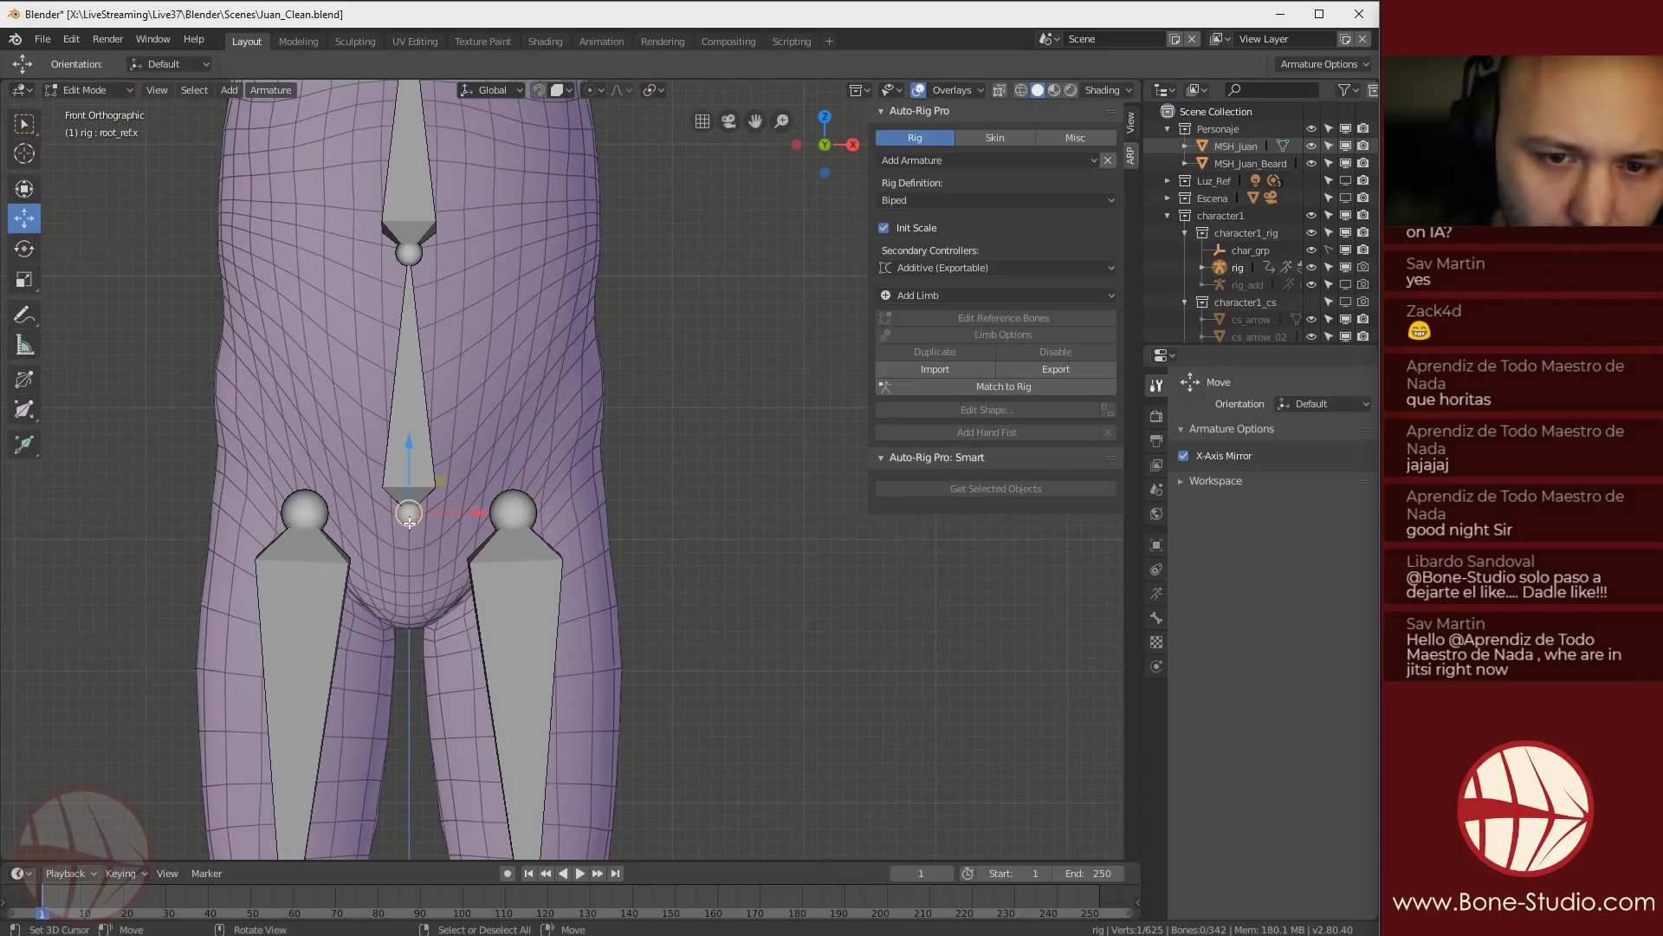
pyautogui.click(408, 514)
pyautogui.keyDown('shift'); pyautogui.click(310, 511); pyautogui.keyUp('shift')
pyautogui.click(513, 512)
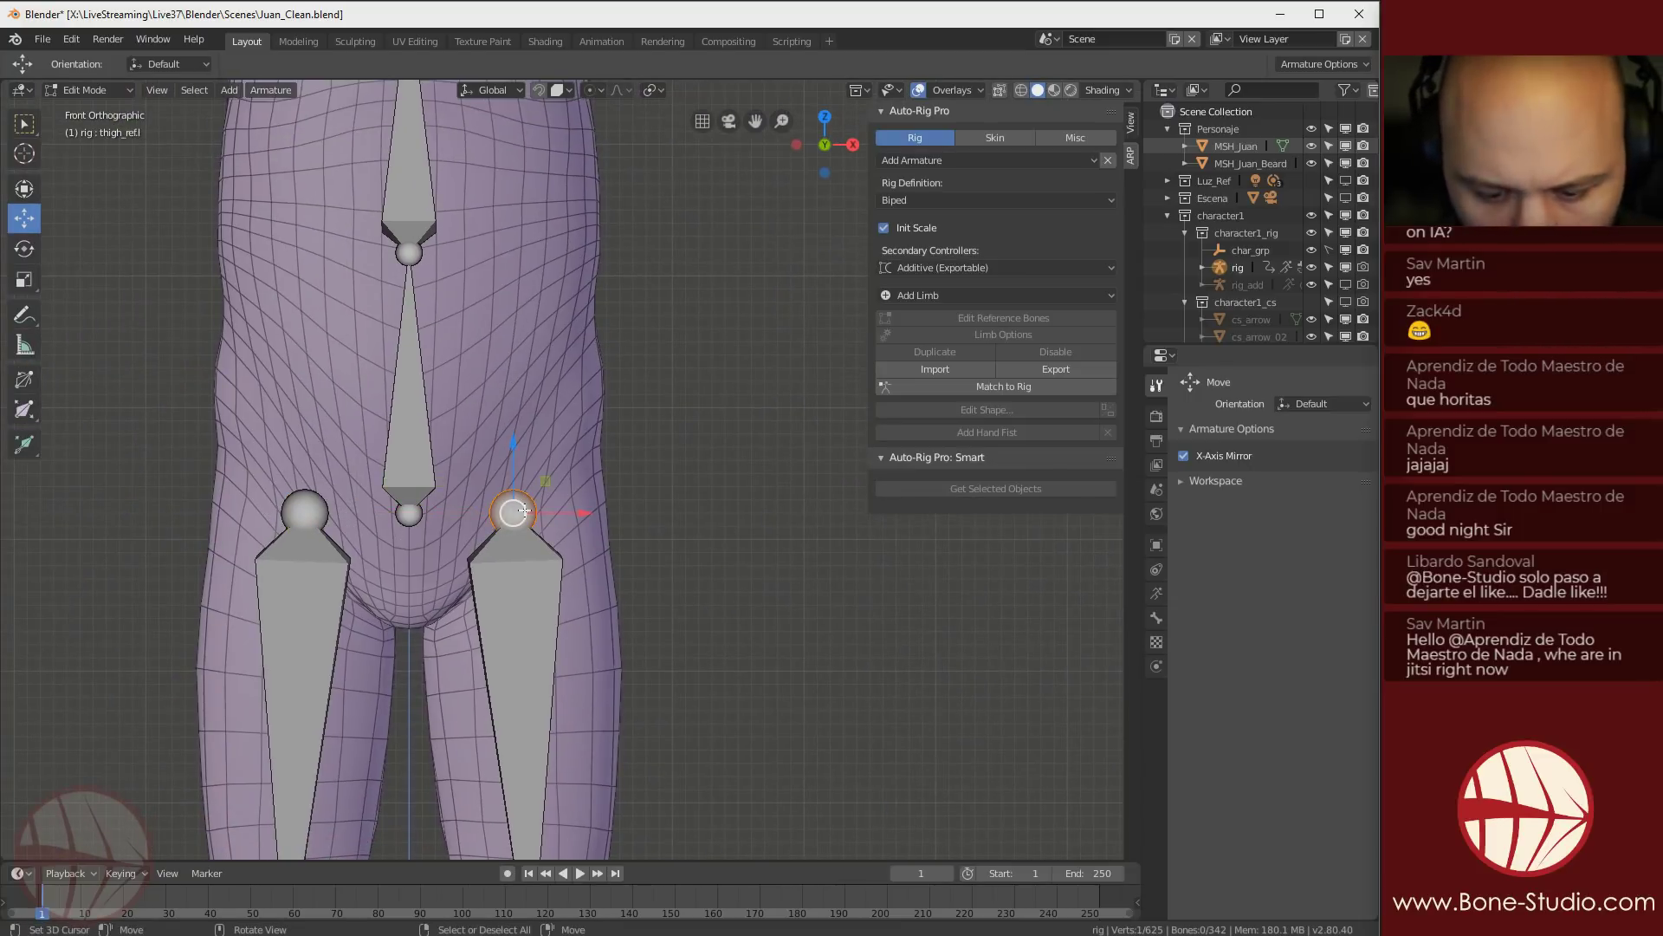
pyautogui.press('g')
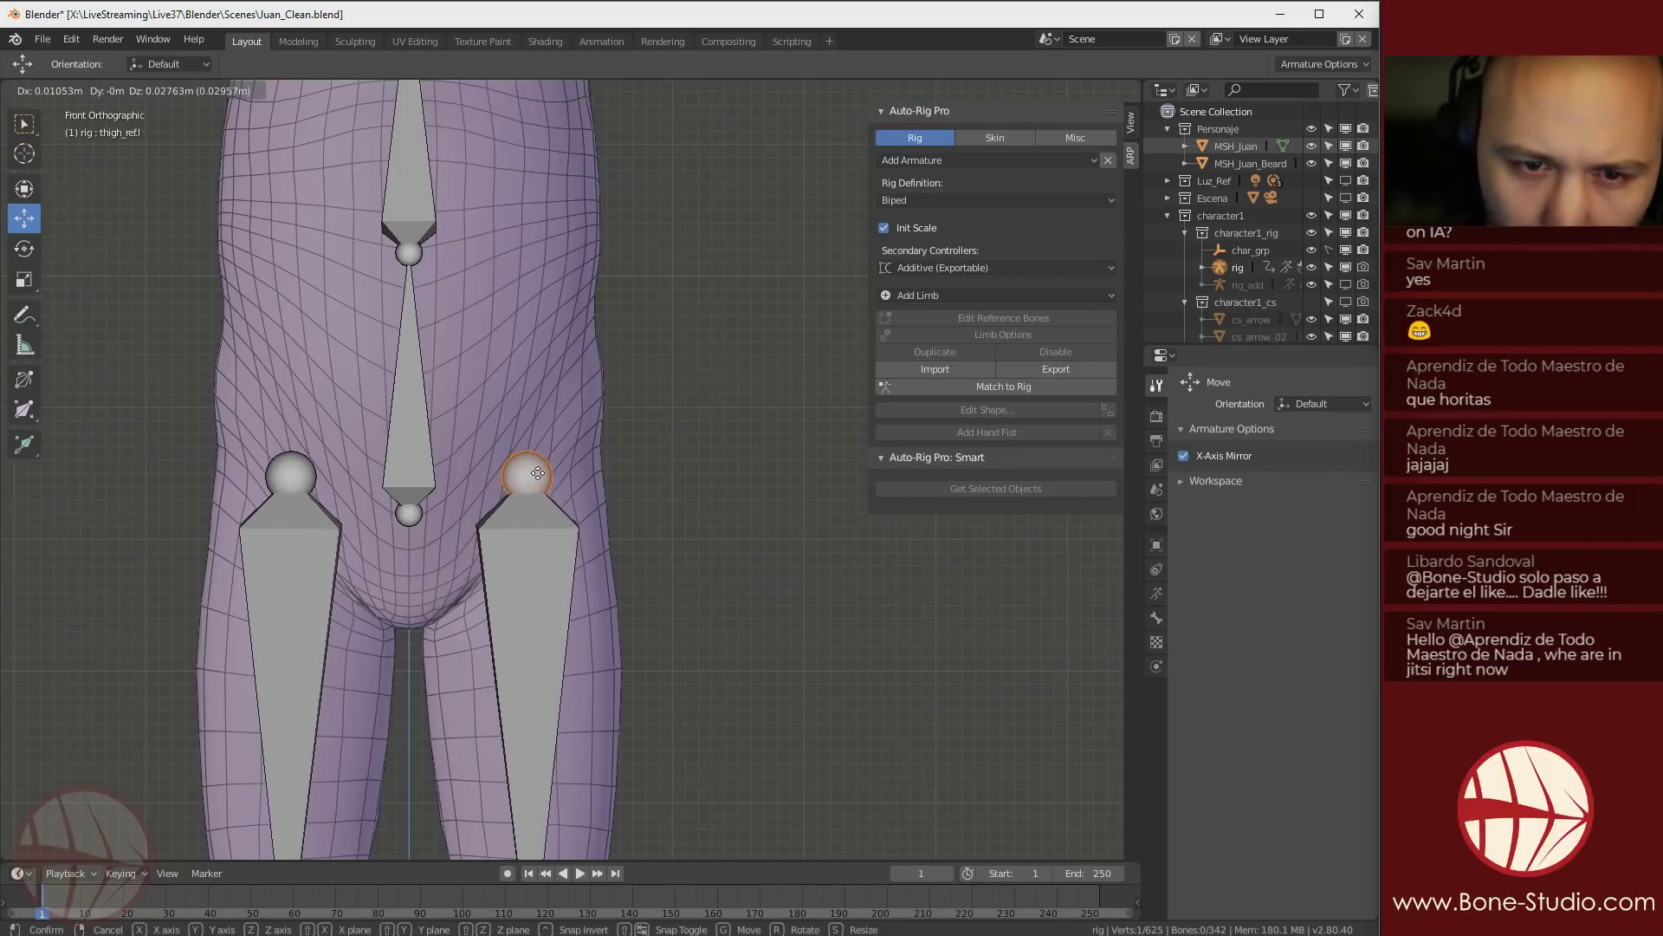
pyautogui.press('Escape')
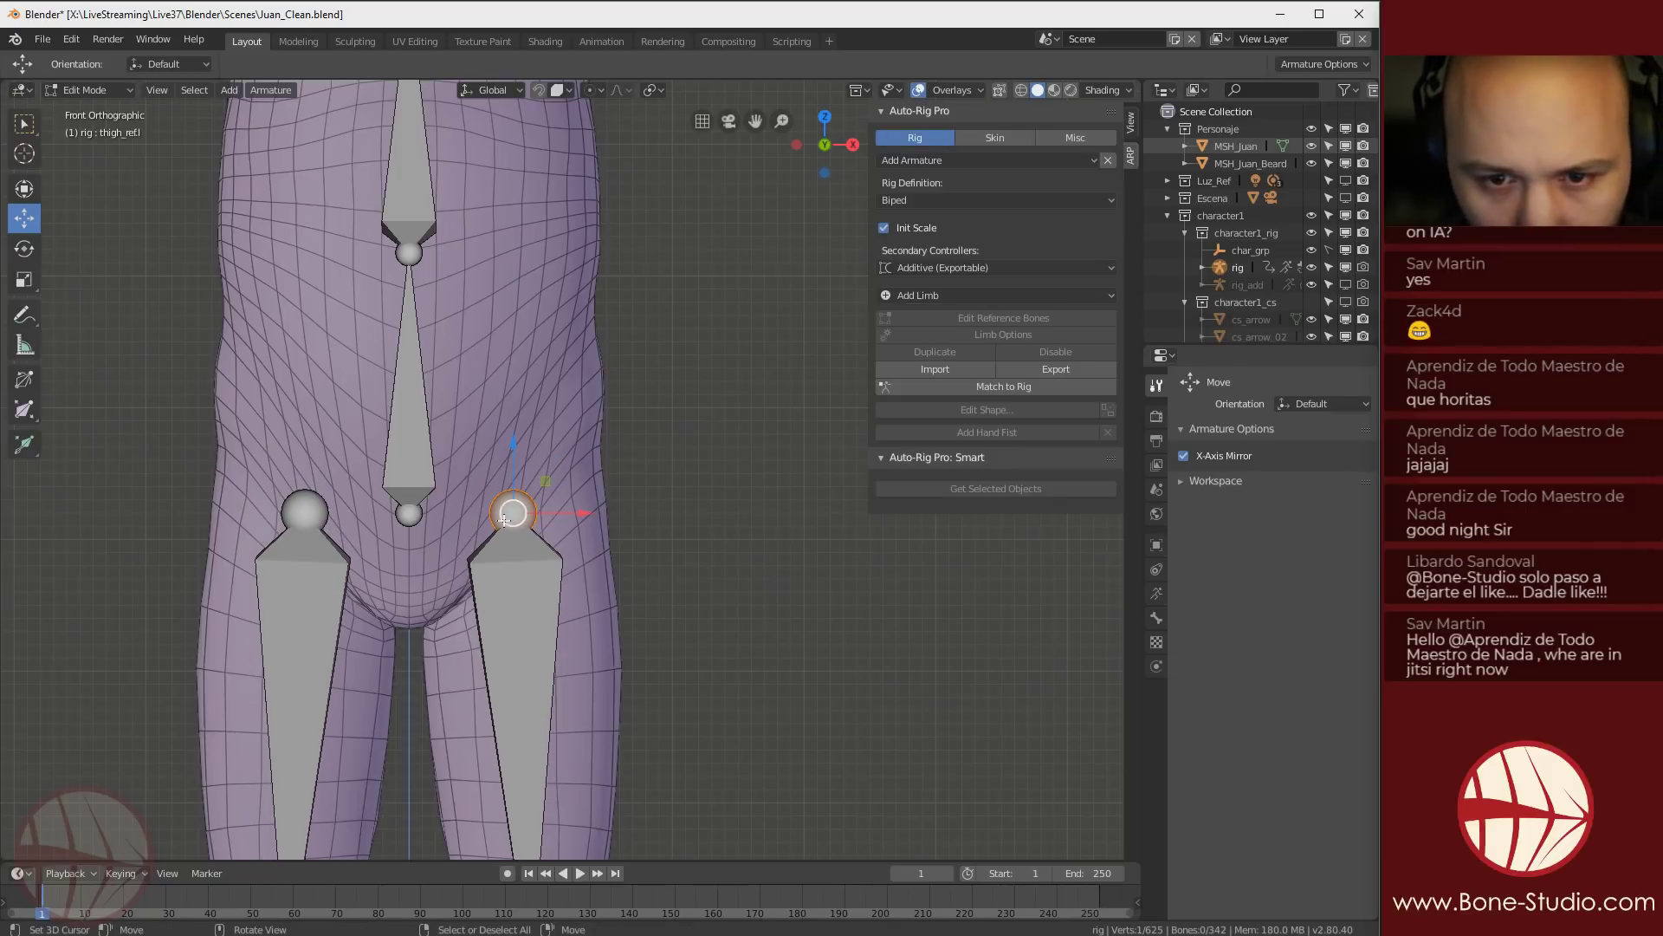
# Set the transform orientation to Normal and raise the left thigh_ref hip joint along its bone direction
pyautogui.click(487, 90)
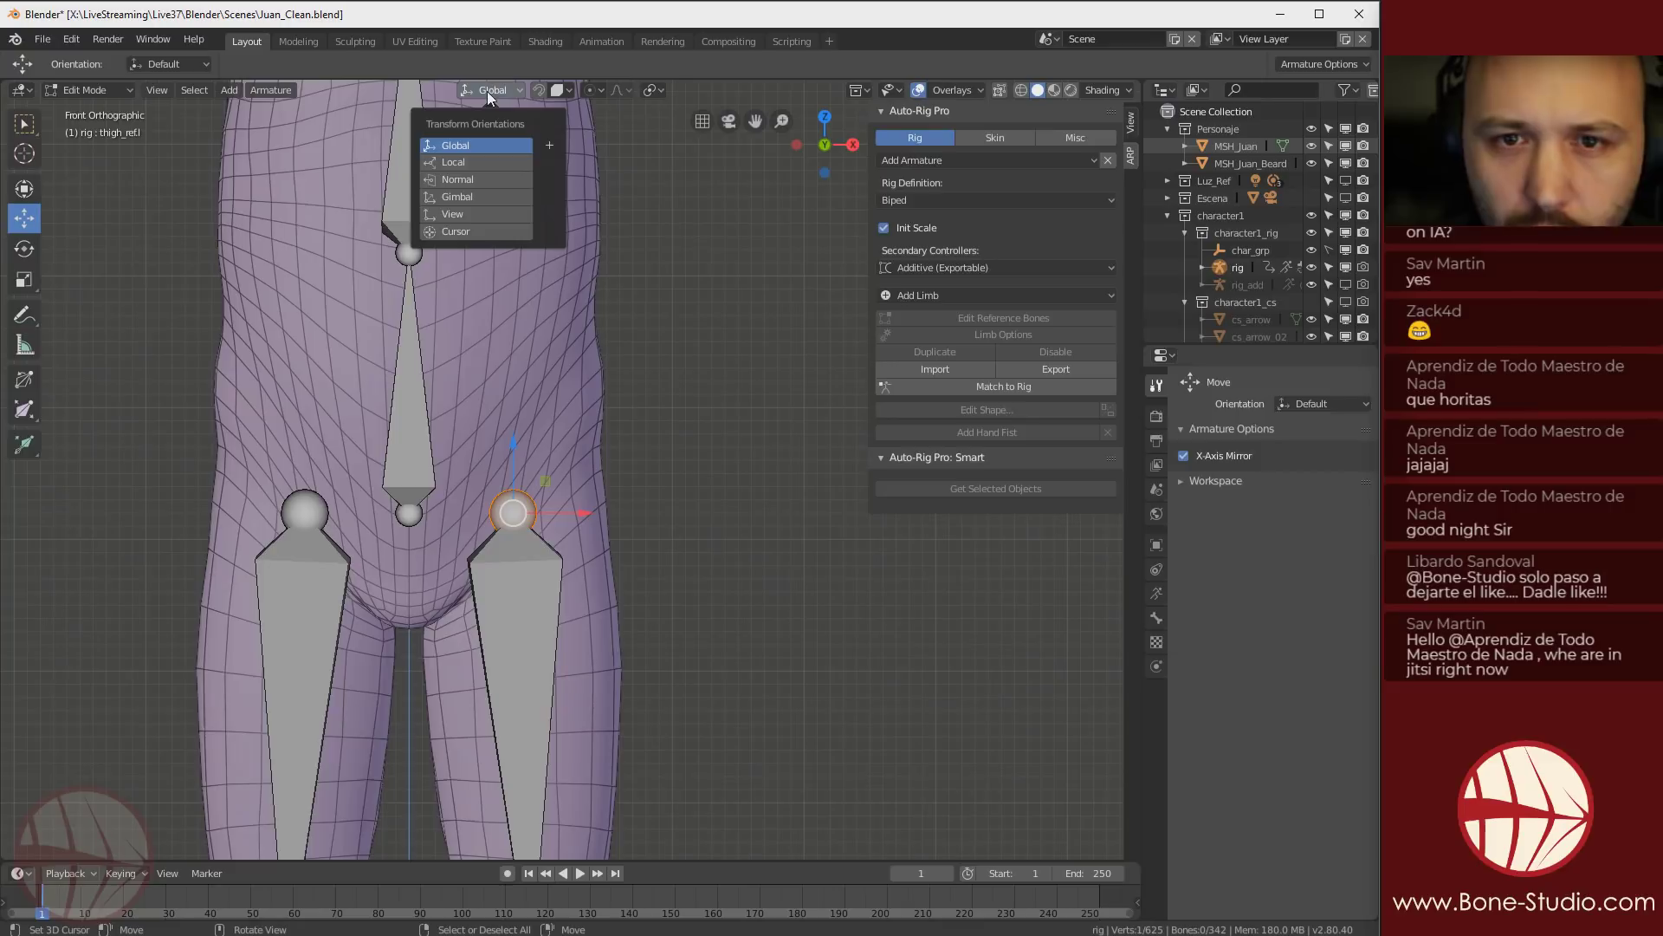
pyautogui.click(494, 181)
pyautogui.scroll(-4, 478, 622)
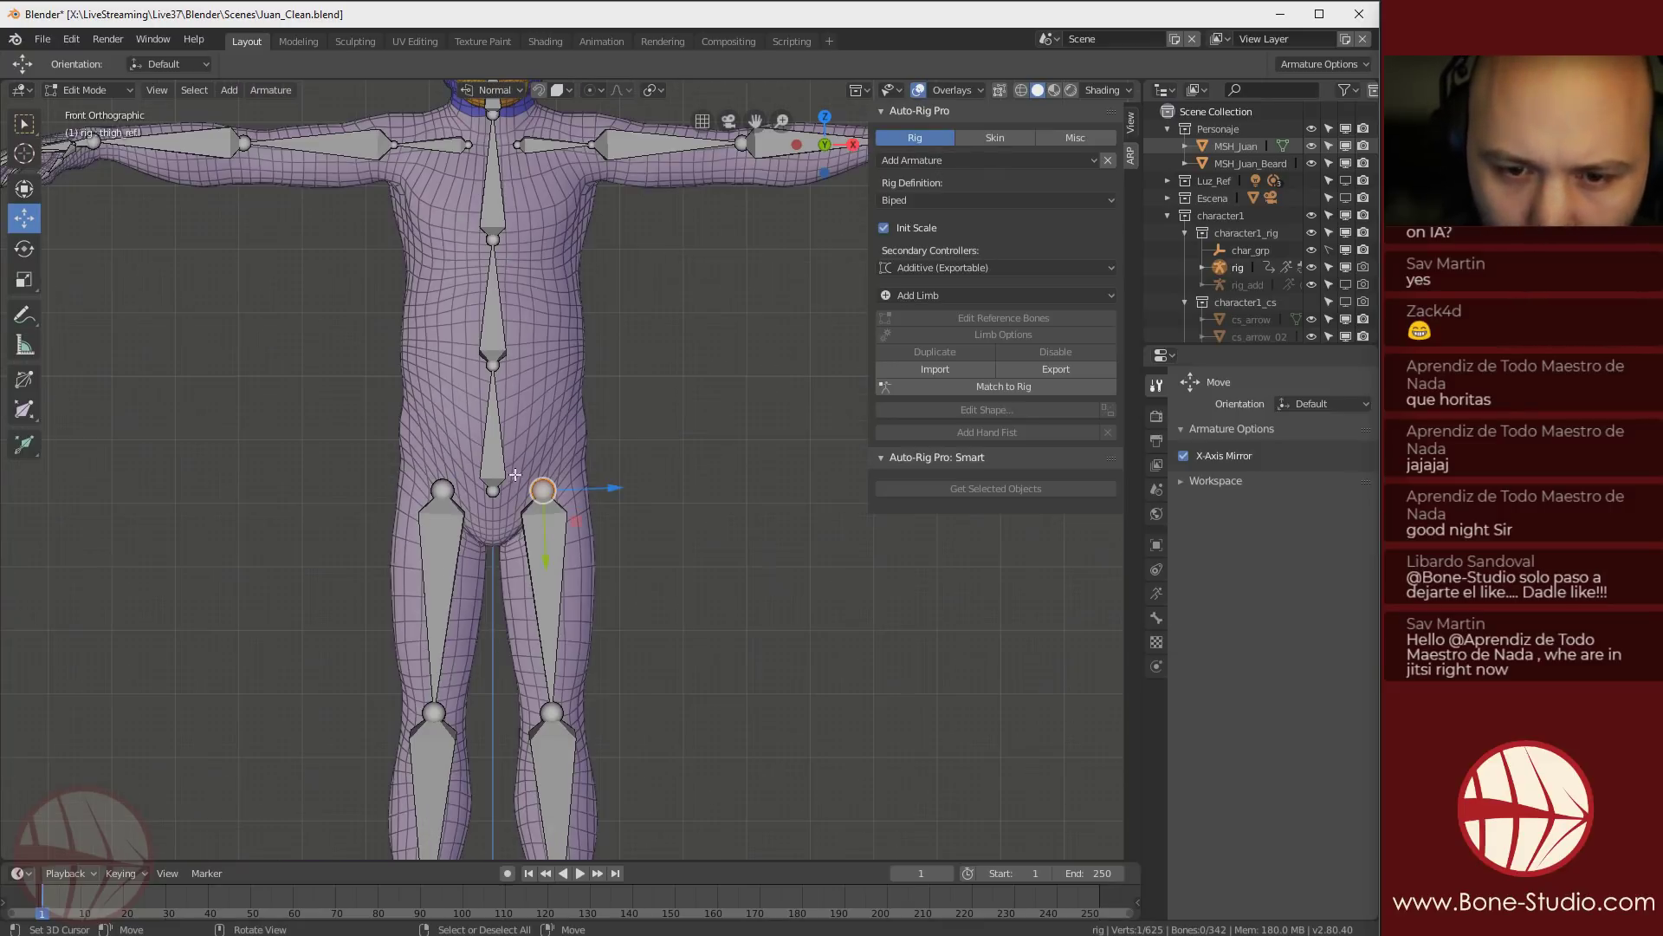
pyautogui.scroll(4, 547, 425)
pyautogui.moveTo(515, 576); pyautogui.dragTo(523, 530)
pyautogui.scroll(-1, 527, 594)
pyautogui.keyDown('shift'); pyautogui.moveTo(520, 587); pyautogui.dragTo(498, 453, button='middle'); pyautogui.keyUp('shift')
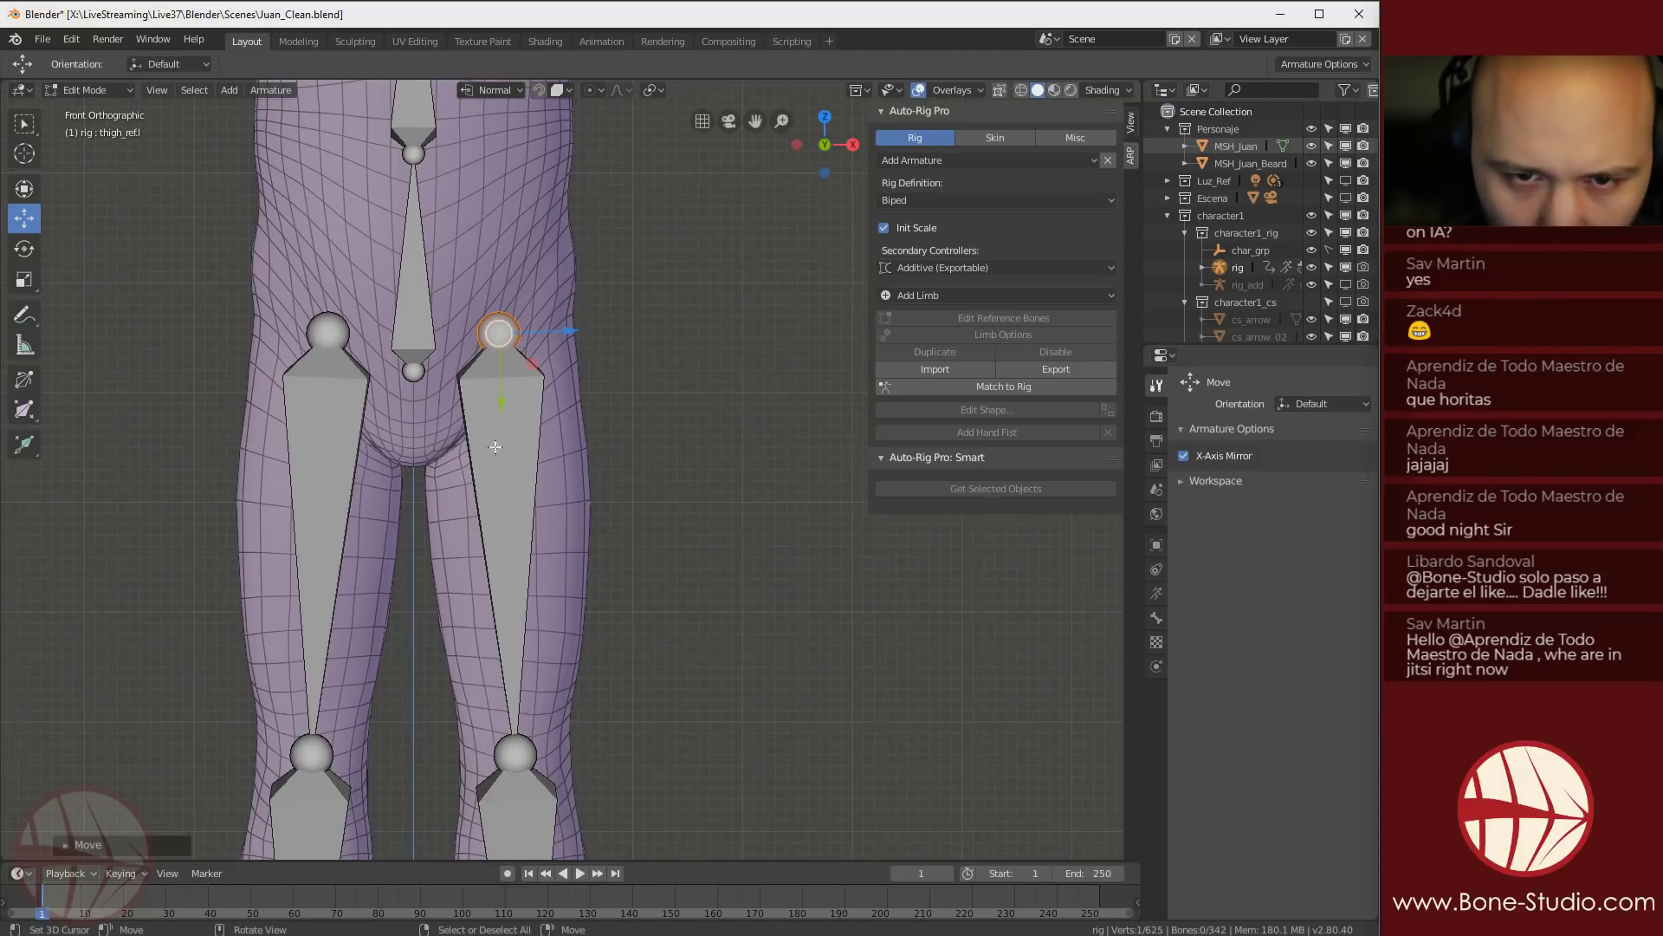
# Raise the pelvis root_ref.x joint closer to the height of the hip joints
pyautogui.click(413, 371)
pyautogui.moveTo(413, 371); pyautogui.dragTo(416, 308)
pyautogui.press('z')
pyautogui.scroll(-5, 422, 366)
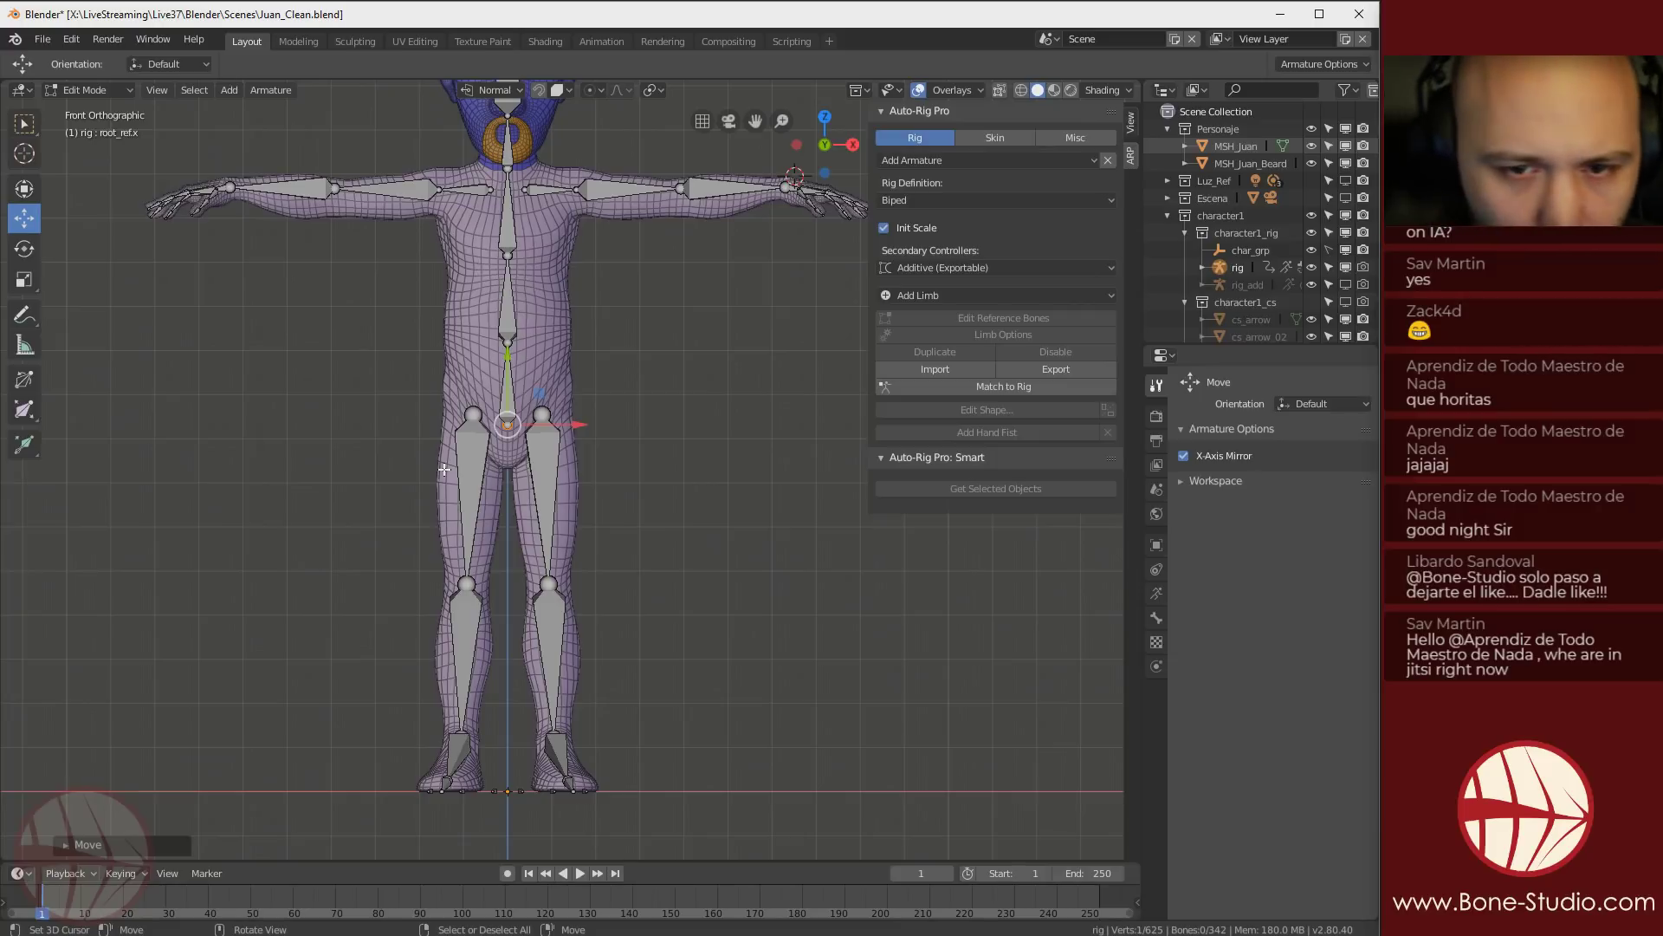
pyautogui.scroll(3, 542, 372)
# Lower the left thigh_ref hip joint slightly
pyautogui.click(523, 375)
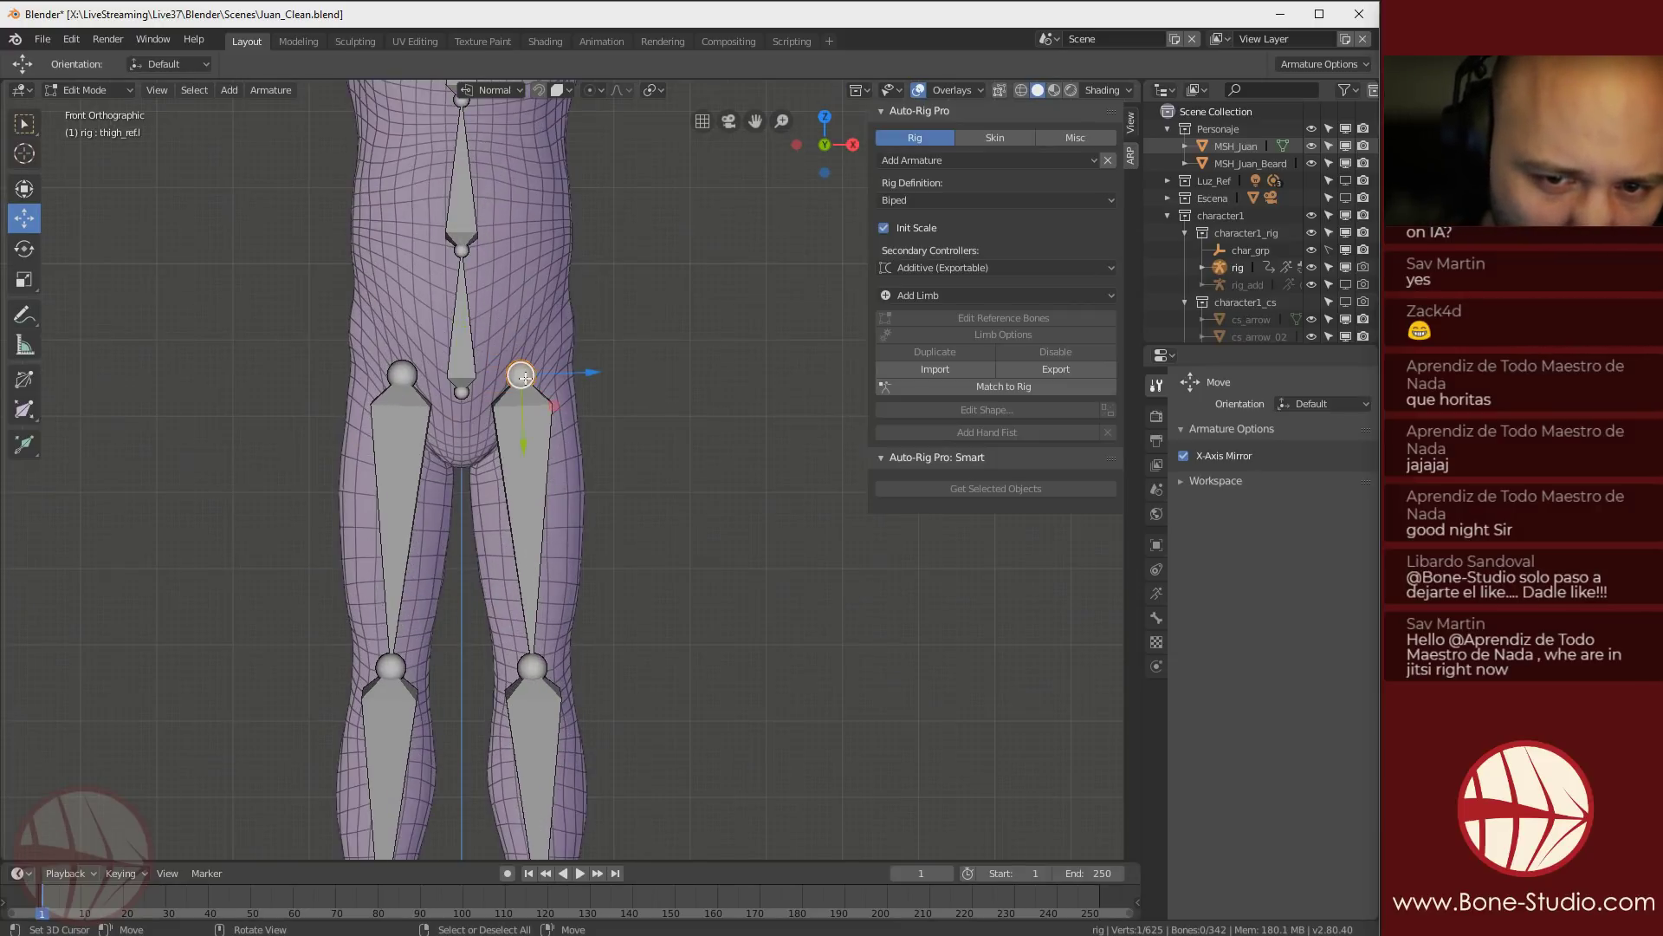
pyautogui.press('g')
pyautogui.click(521, 418)
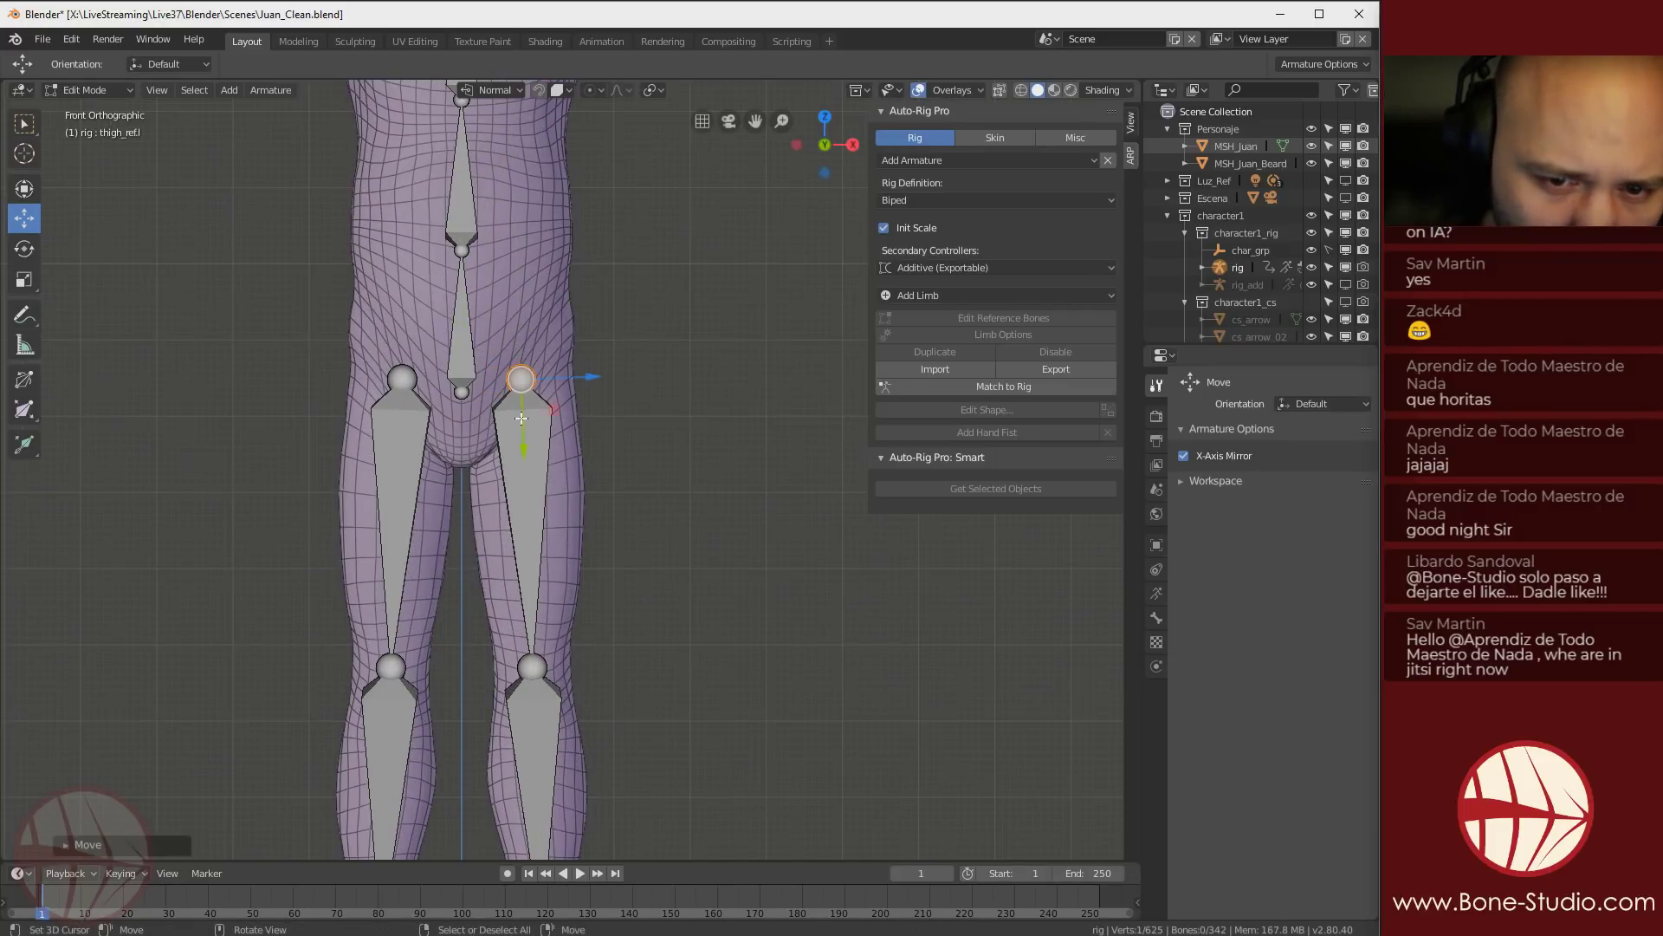
# Select the left thigh and lower leg reference bones and move them slightly outward along the normal axis
pyautogui.scroll(-2, 525, 562)
pyautogui.click(538, 650)
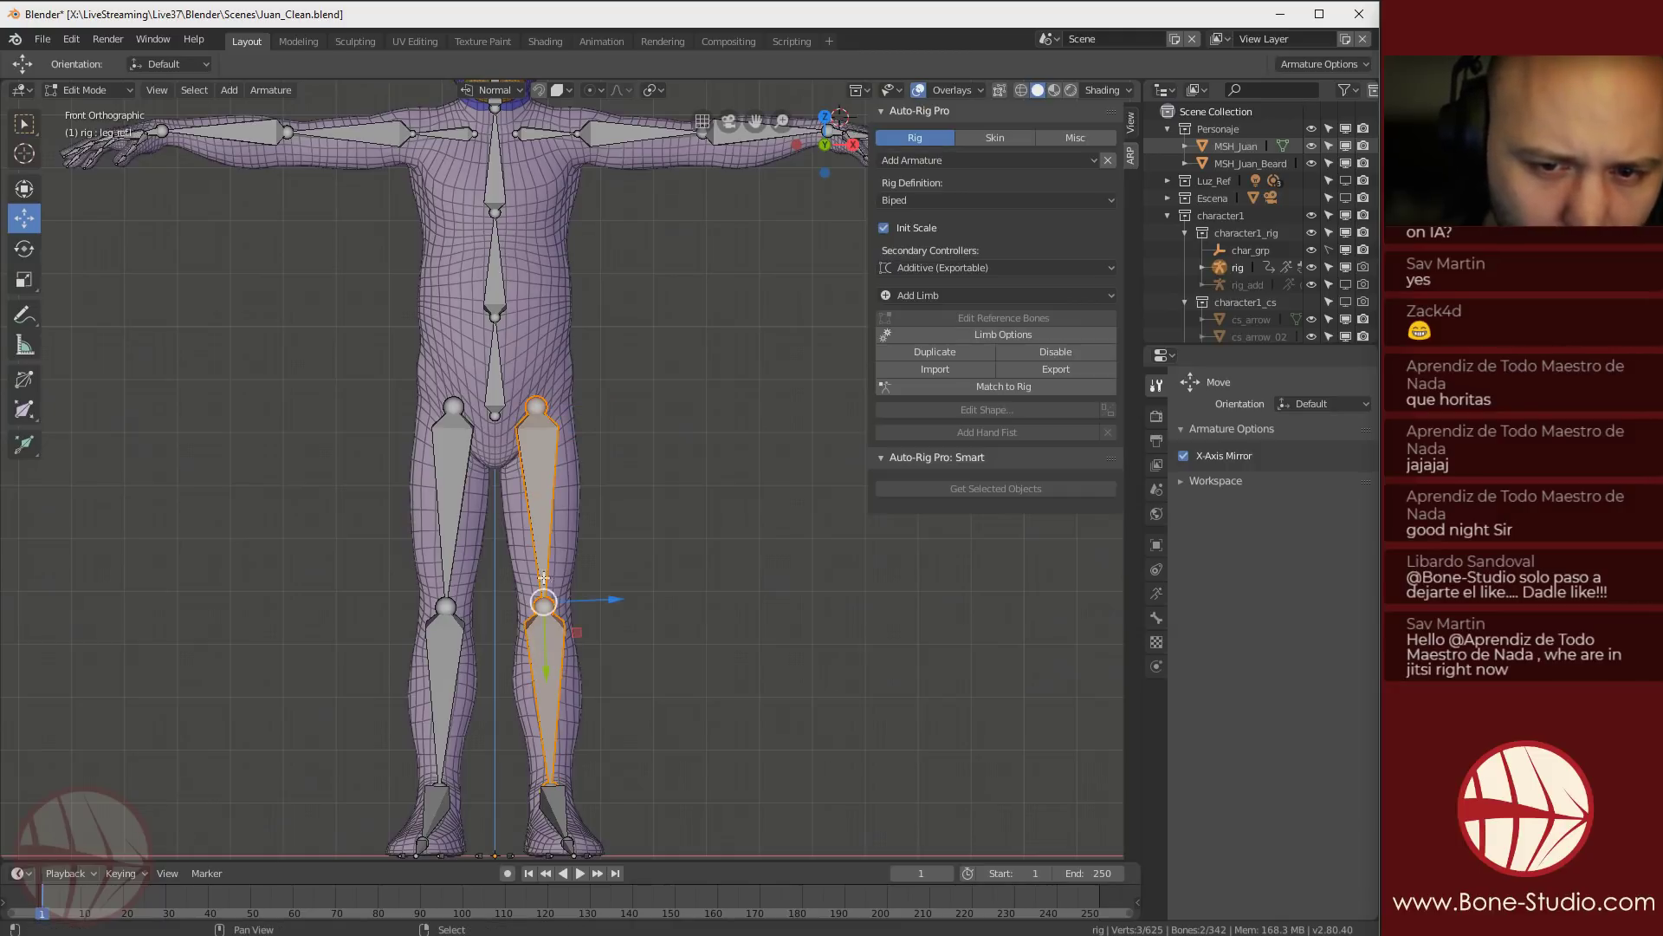
pyautogui.moveTo(587, 599); pyautogui.dragTo(589, 599)
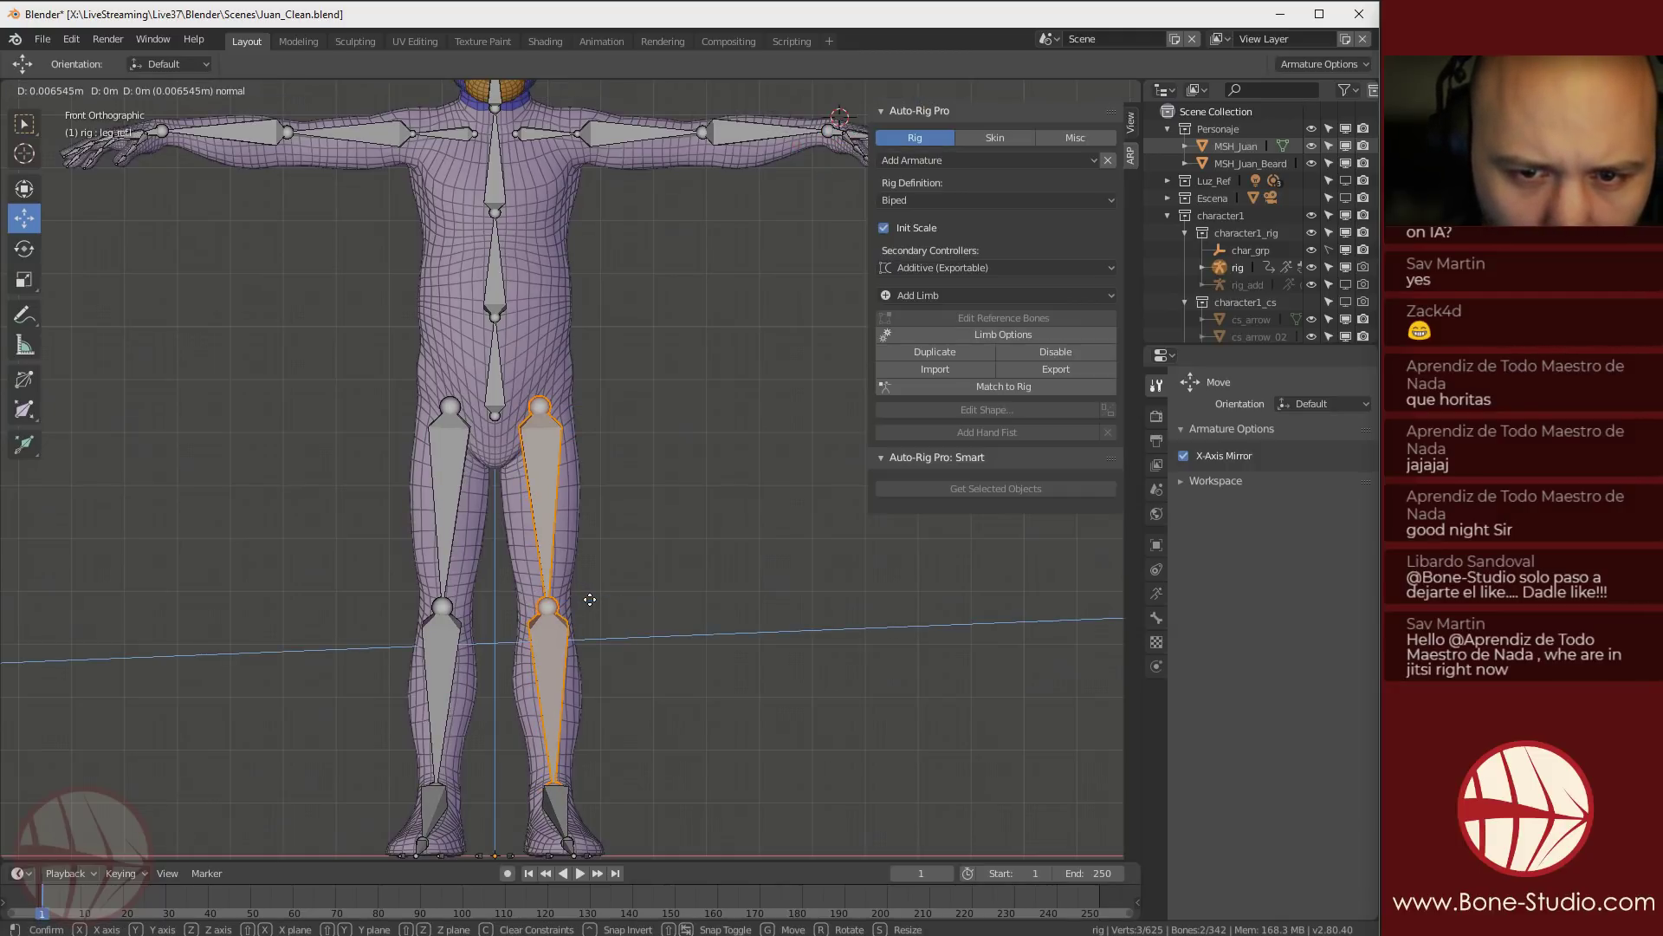
pyautogui.click(589, 599)
pyautogui.click(608, 474)
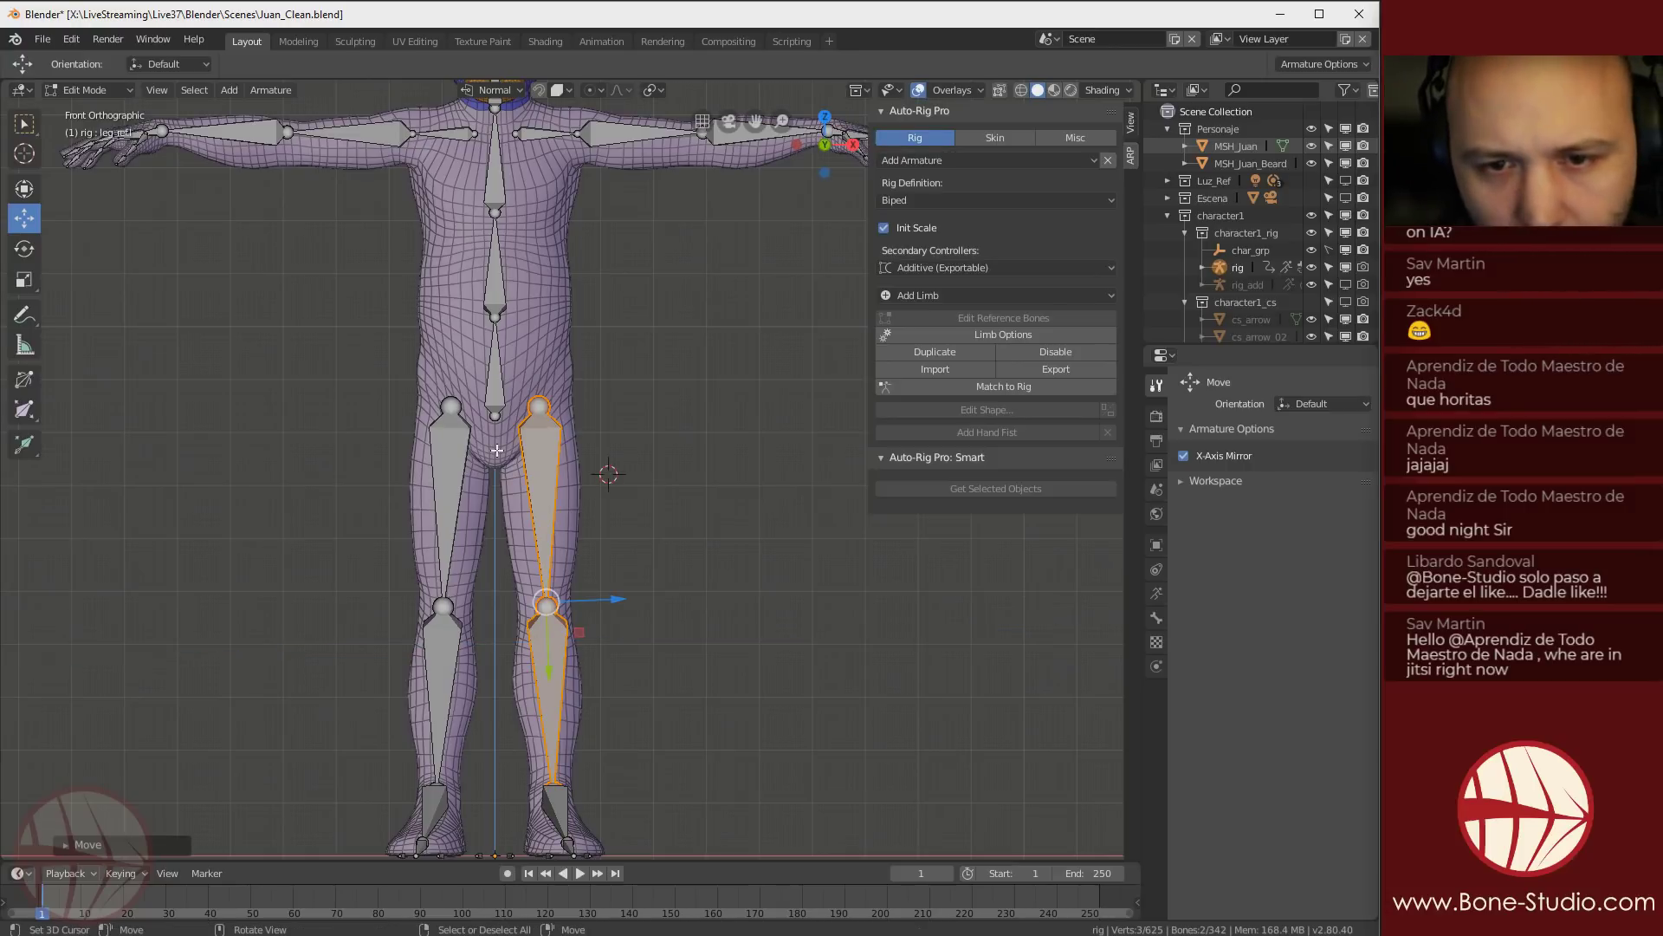
# Deselect all reference bones, leave Edit Mode, and run Match to Rig to regenerate the control rig
pyautogui.press('a')
pyautogui.hotkey('alt', 'a')
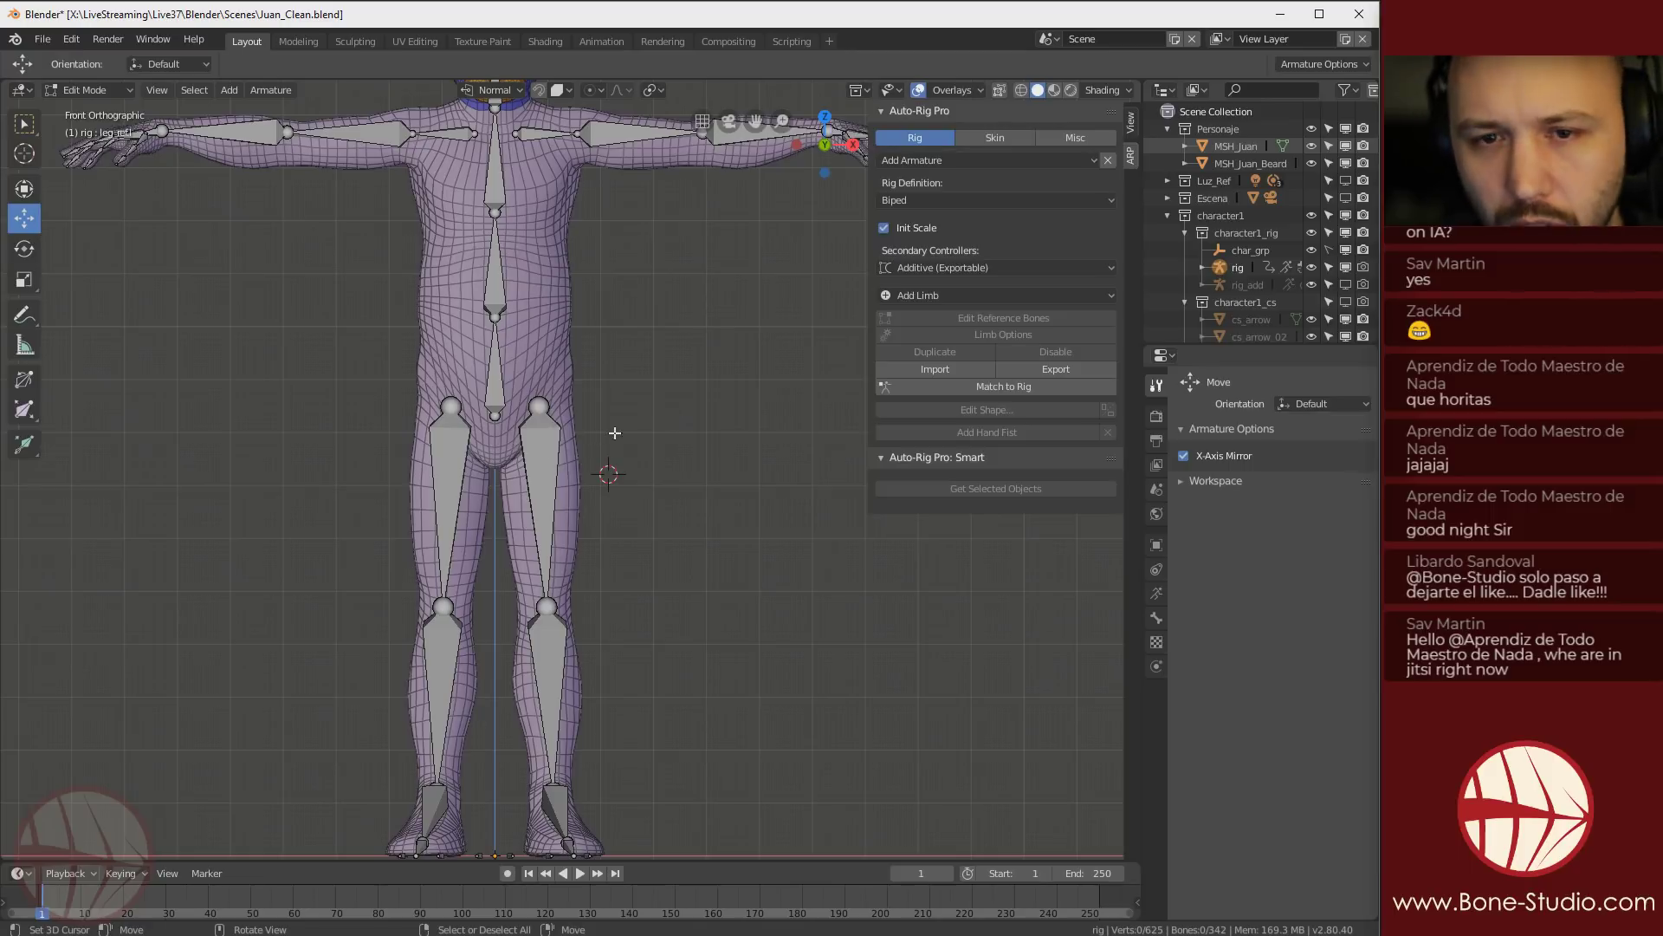
pyautogui.press('Tab')
pyautogui.click(1005, 387)
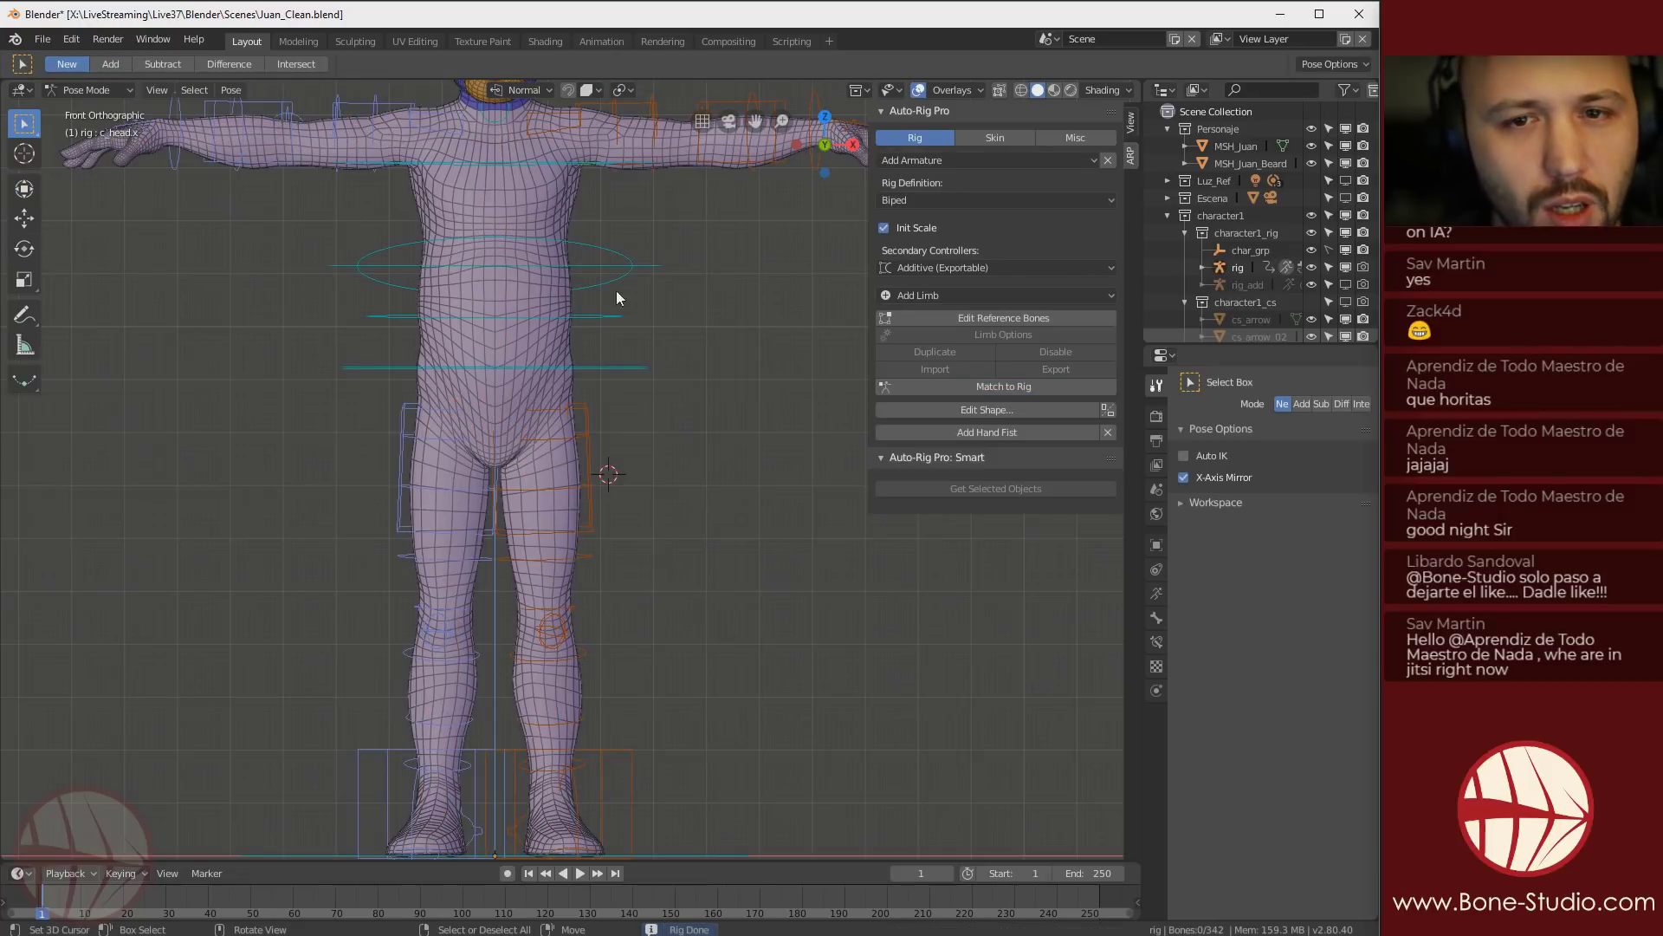
# In Object Mode, select MSH_Juan together with the rig and bind the mesh with Split Parts and Use Chin enabled
pyautogui.hotkey('ctrl', 'Tab')
pyautogui.click(494, 483)
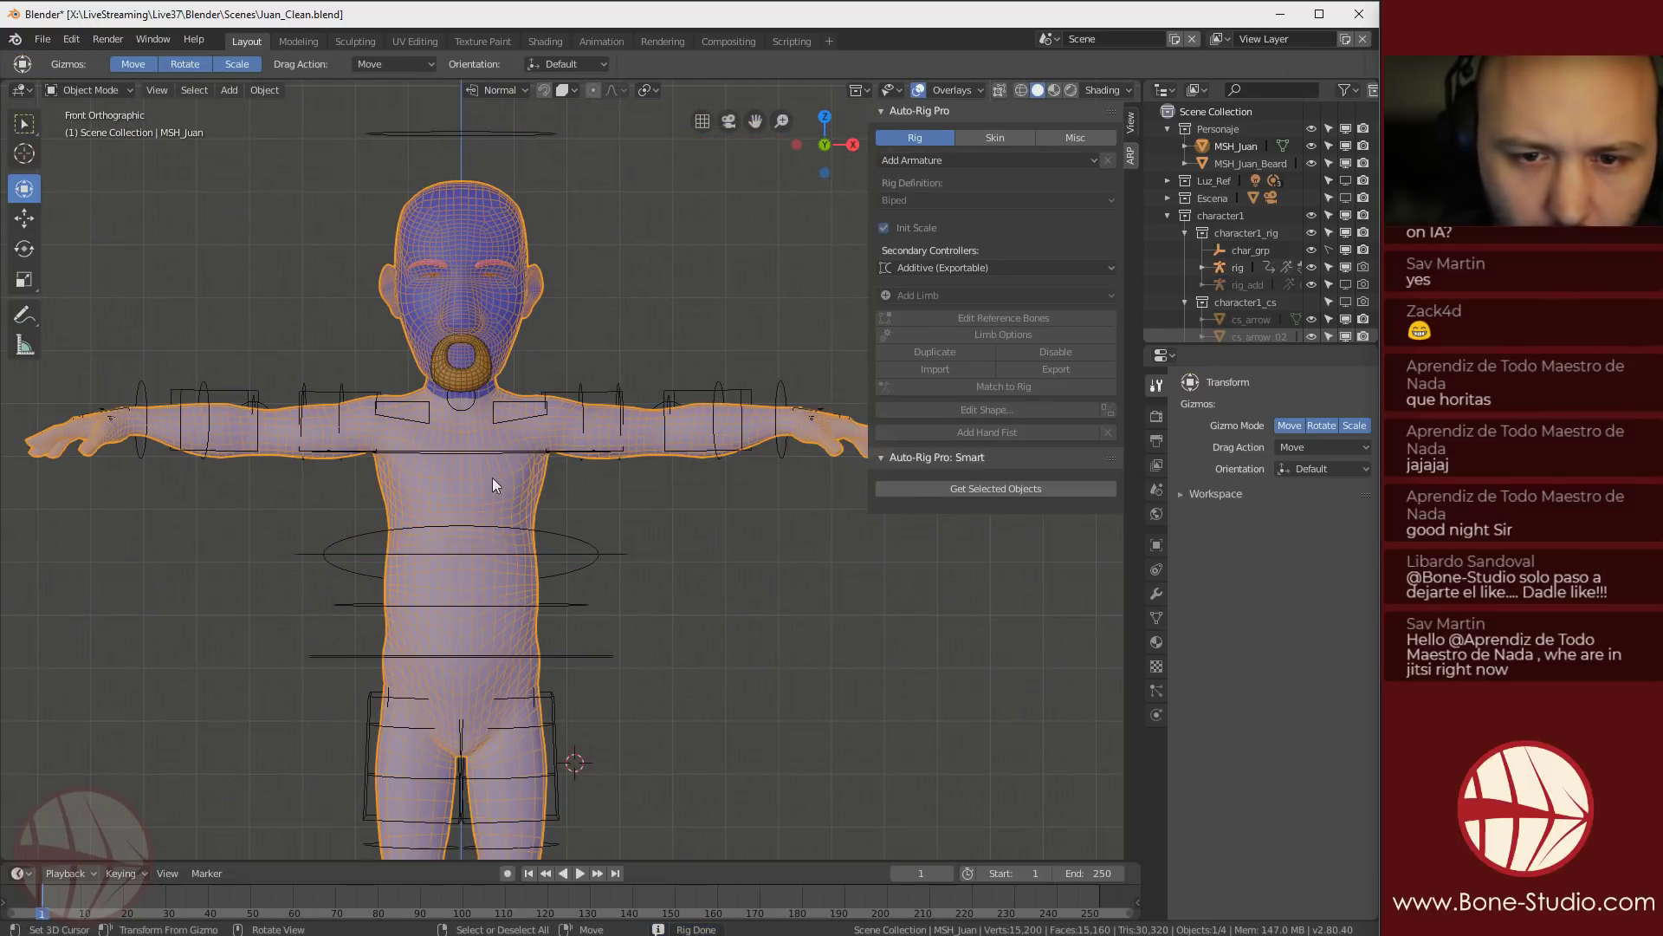
pyautogui.keyDown('shift'); pyautogui.click(615, 389); pyautogui.keyUp('shift')
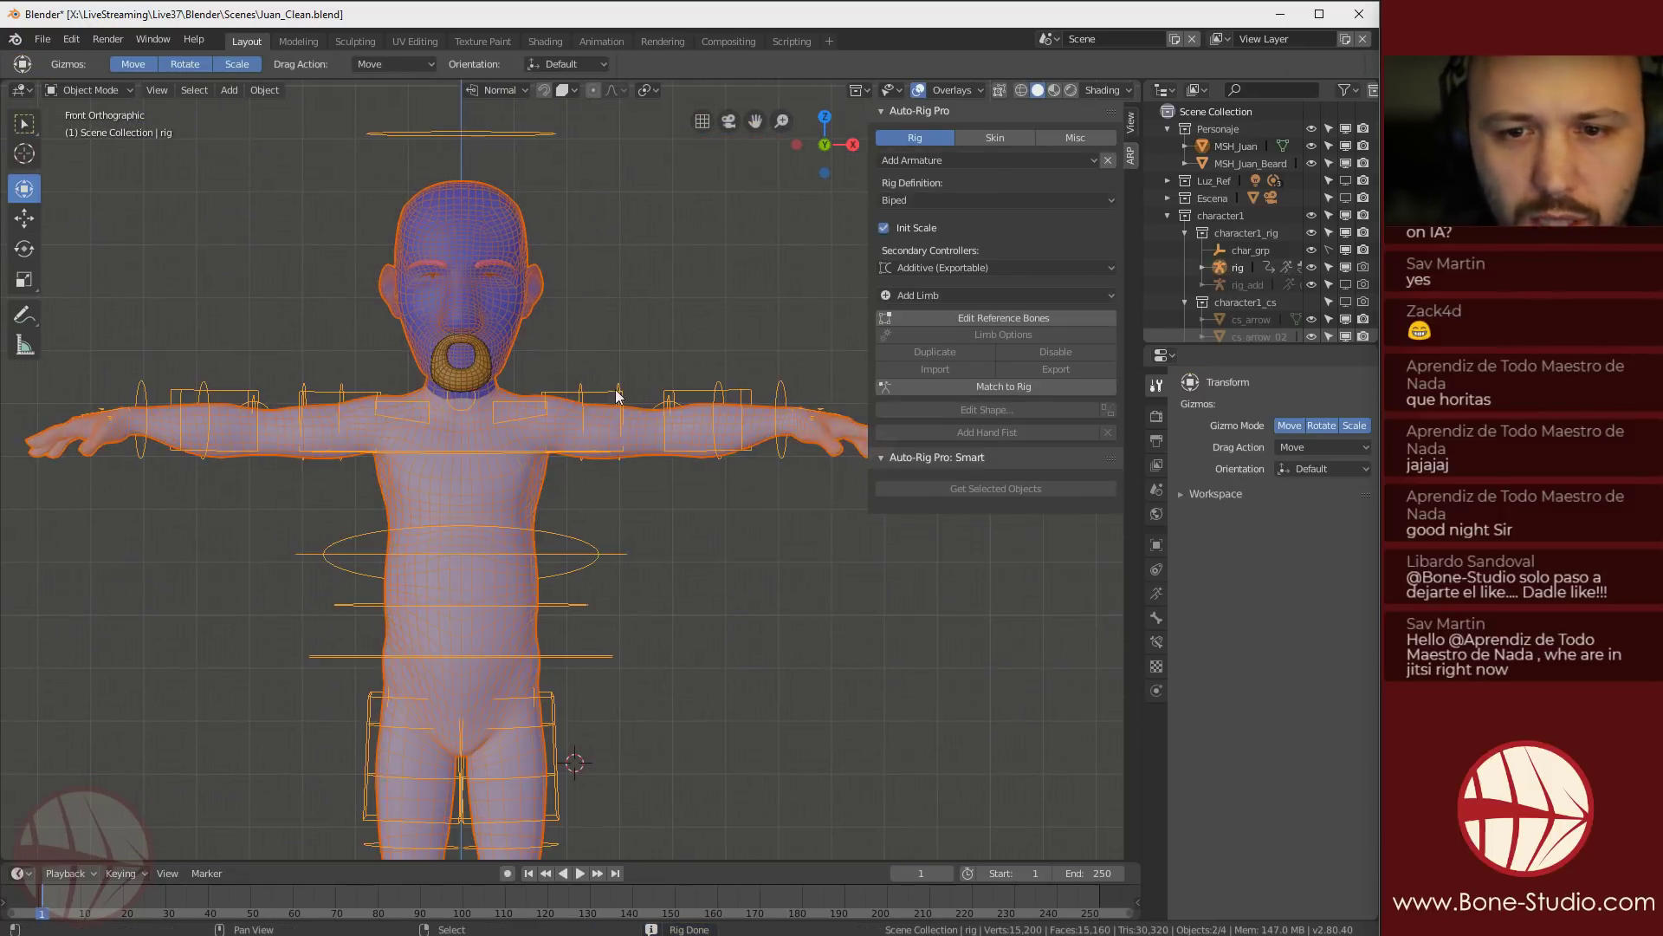
pyautogui.click(992, 138)
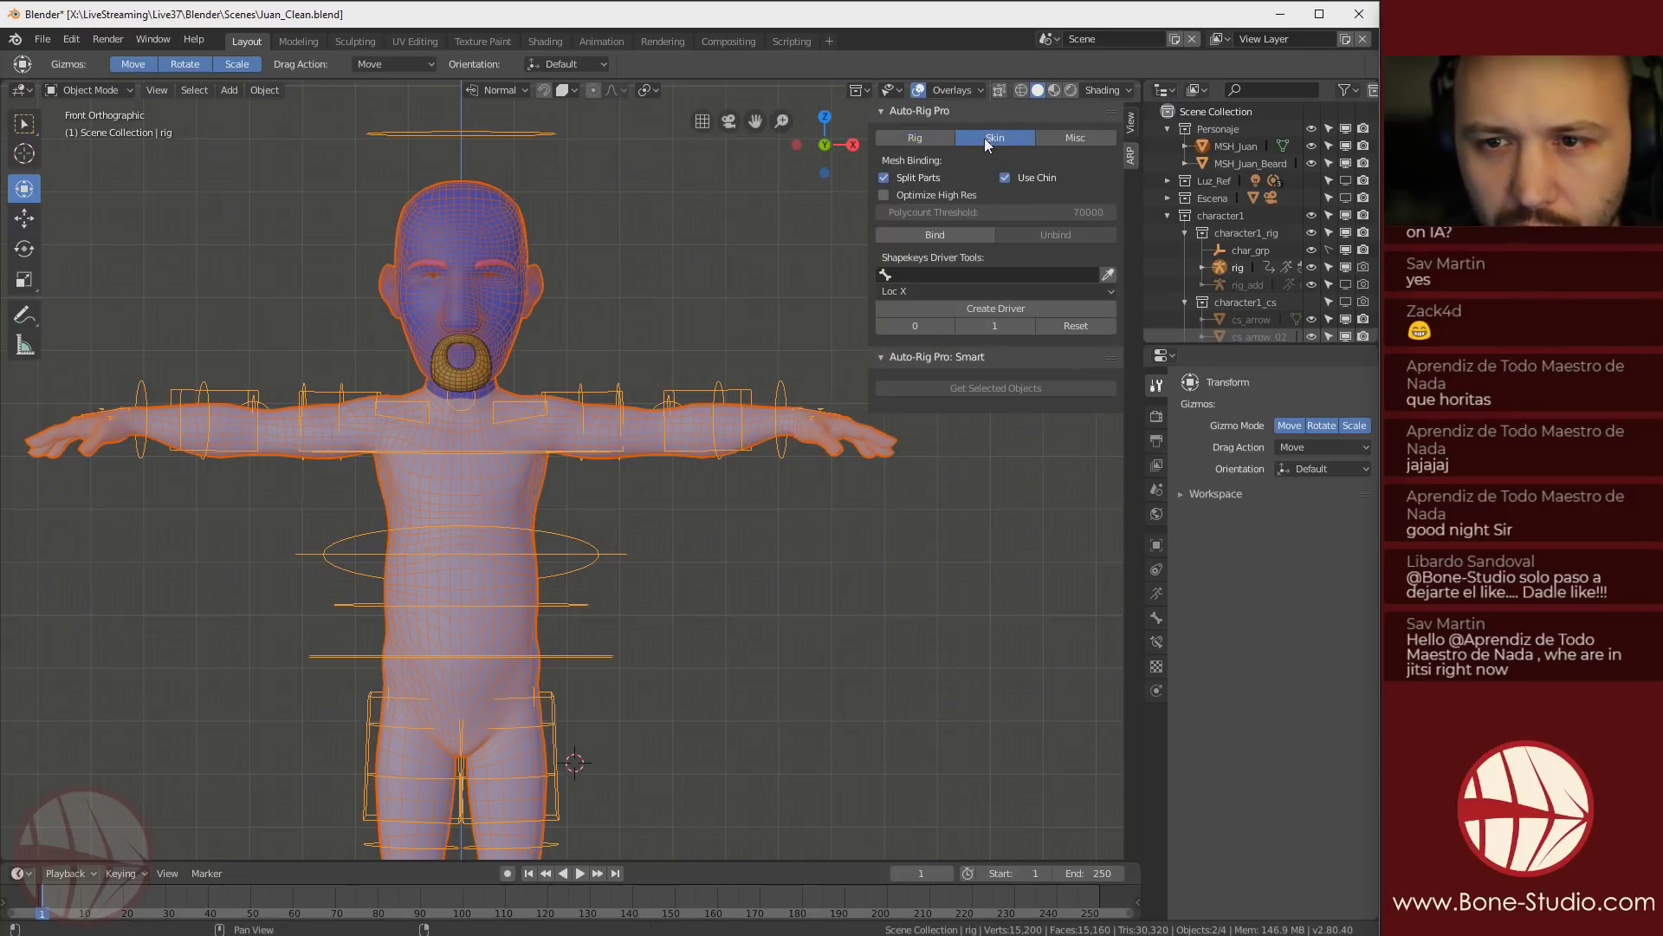
pyautogui.click(948, 237)
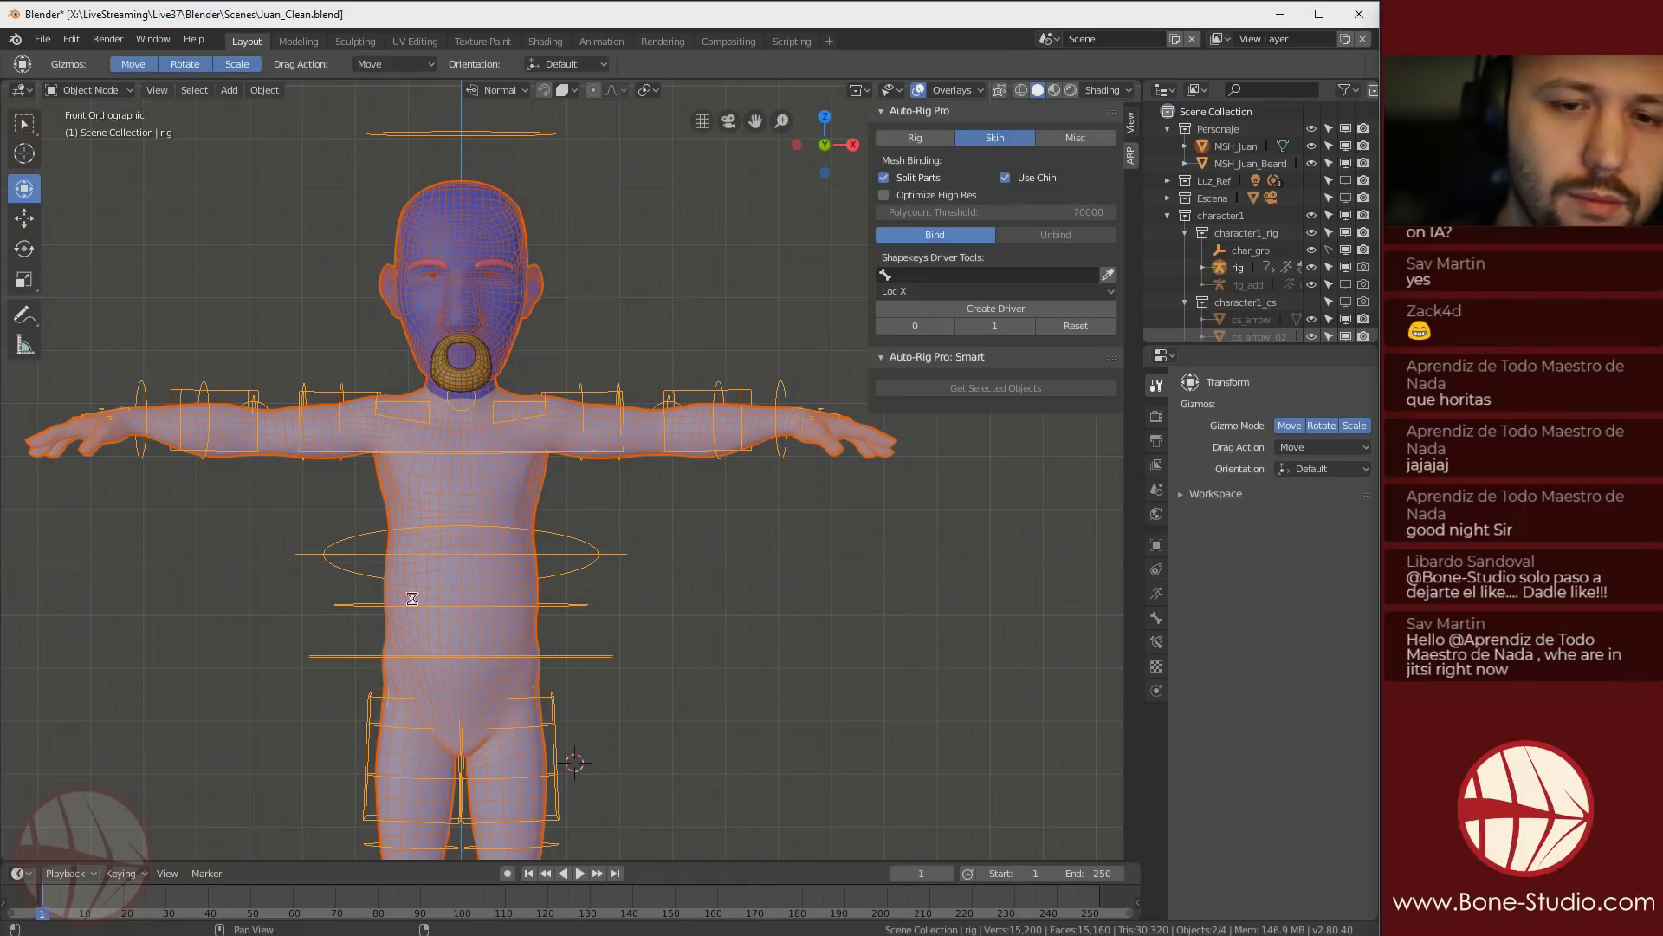
# Switch the character rig to Pose Mode
pyautogui.moveTo(418, 548); pyautogui.dragTo(541, 700, button='middle')
pyautogui.rightClick(524, 693)
pyautogui.rightClick(524, 692)
pyautogui.hotkey('ctrl', 'Tab')
# Lift the right foot IK control up and forward by about 0.57 m, with movement along the normal X axis locked
pyautogui.click(513, 750)
pyautogui.rightClick(521, 696)
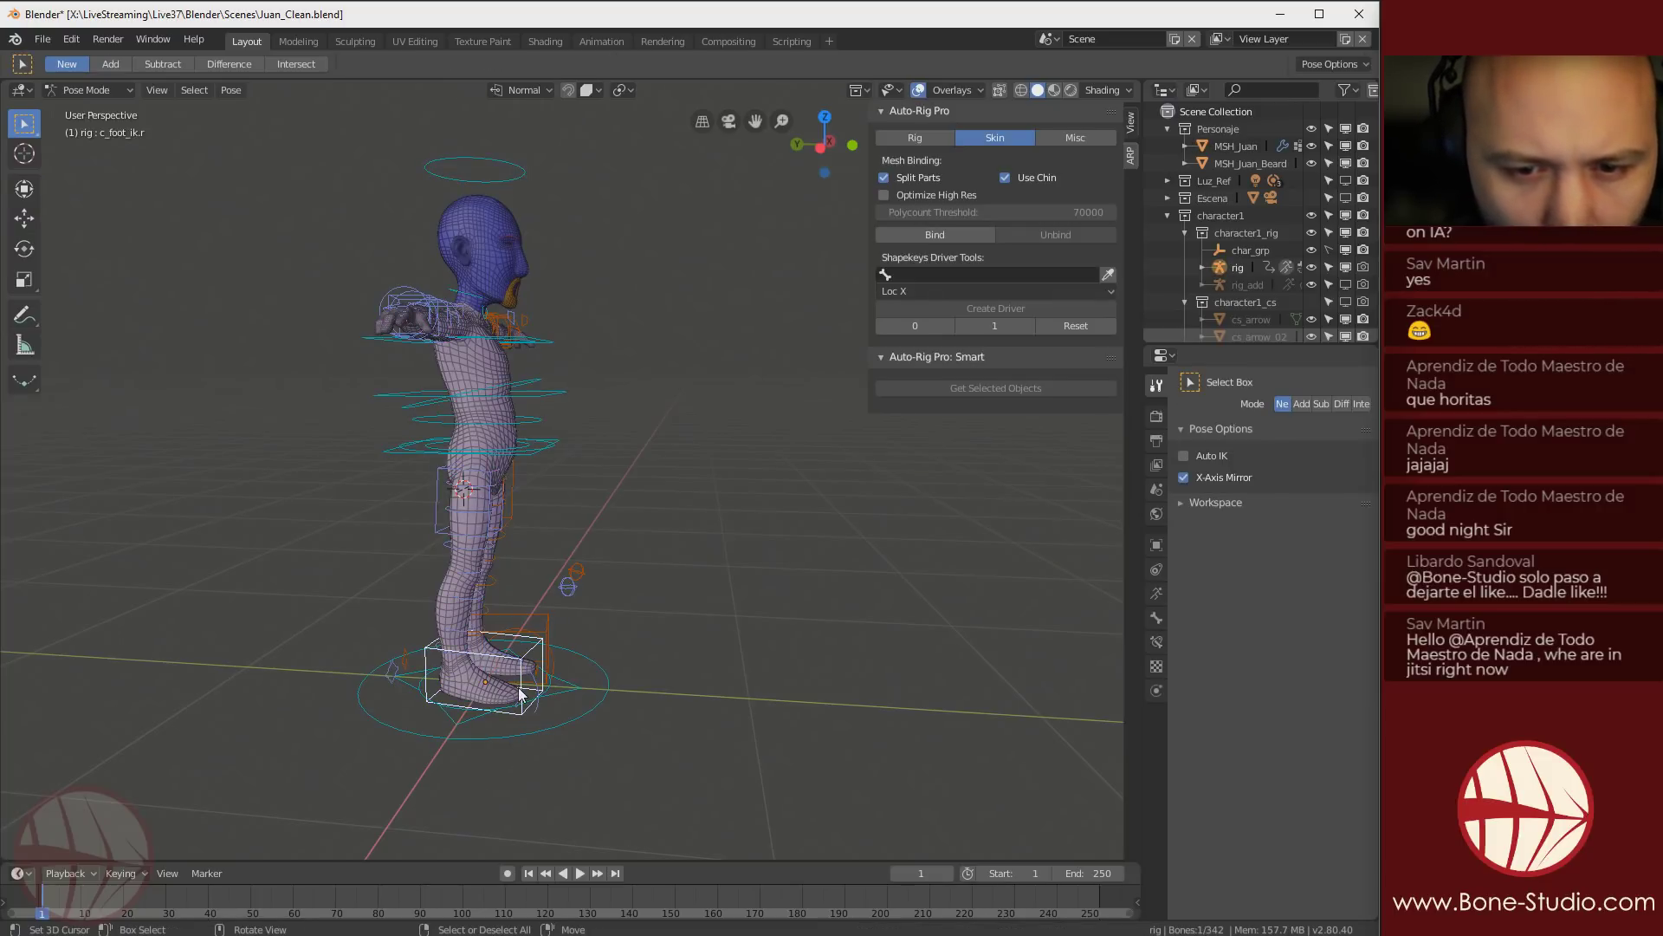
pyautogui.moveTo(520, 695); pyautogui.dragTo(419, 673, button='middle')
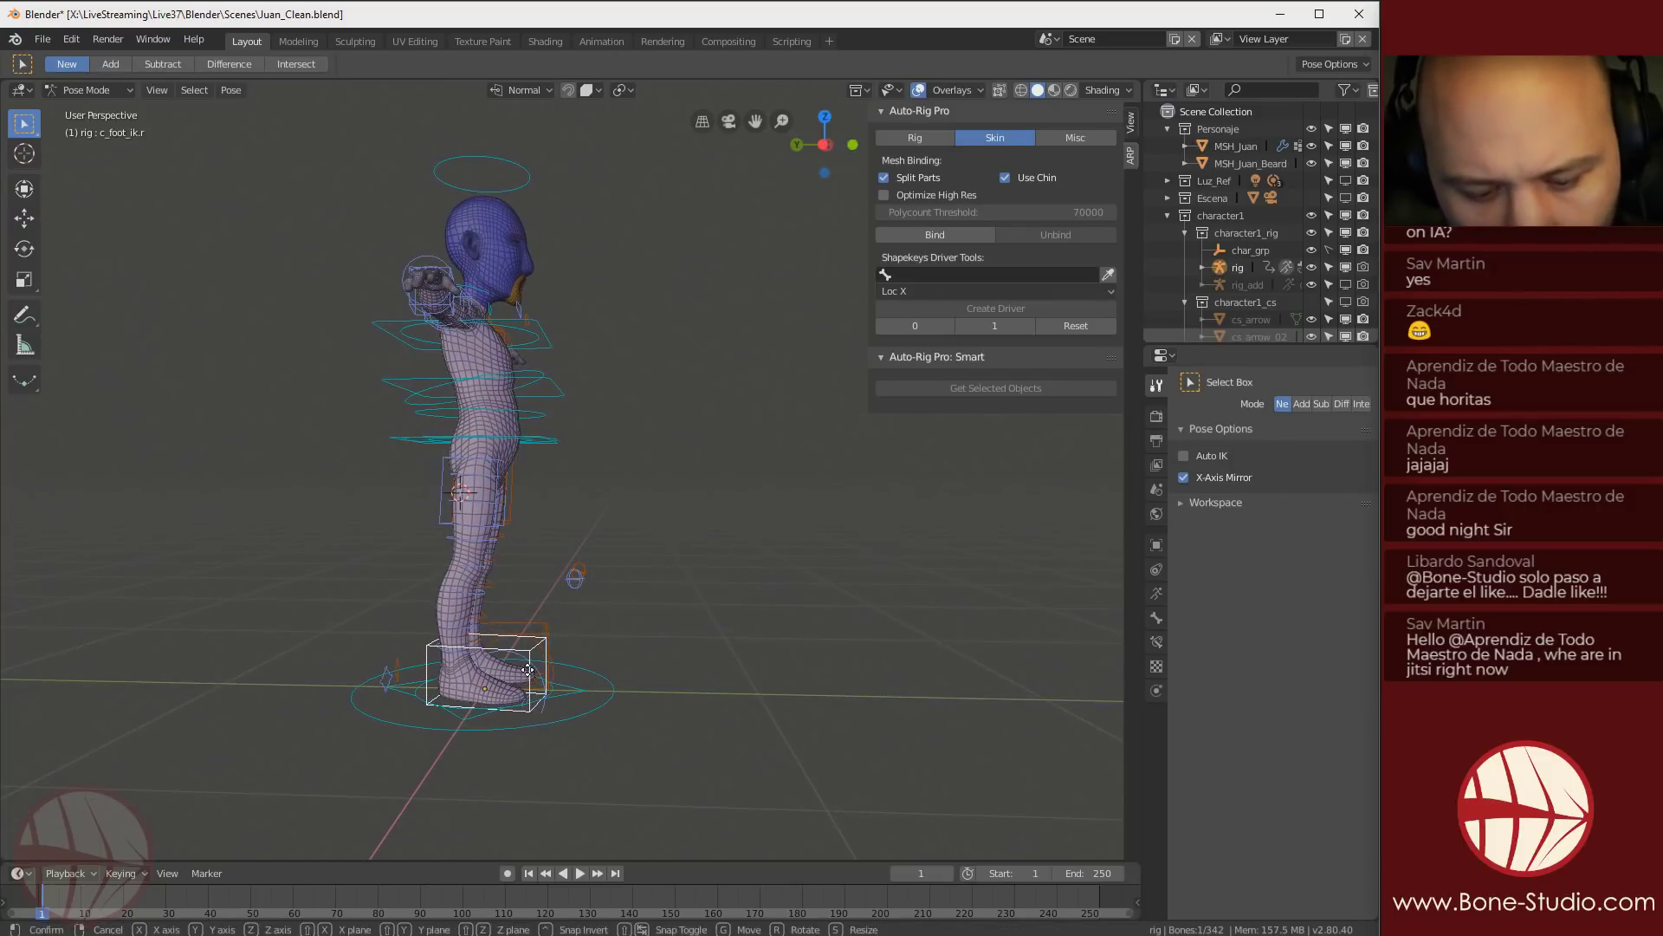
pyautogui.press('g')
pyautogui.hotkey('shift', 'x')
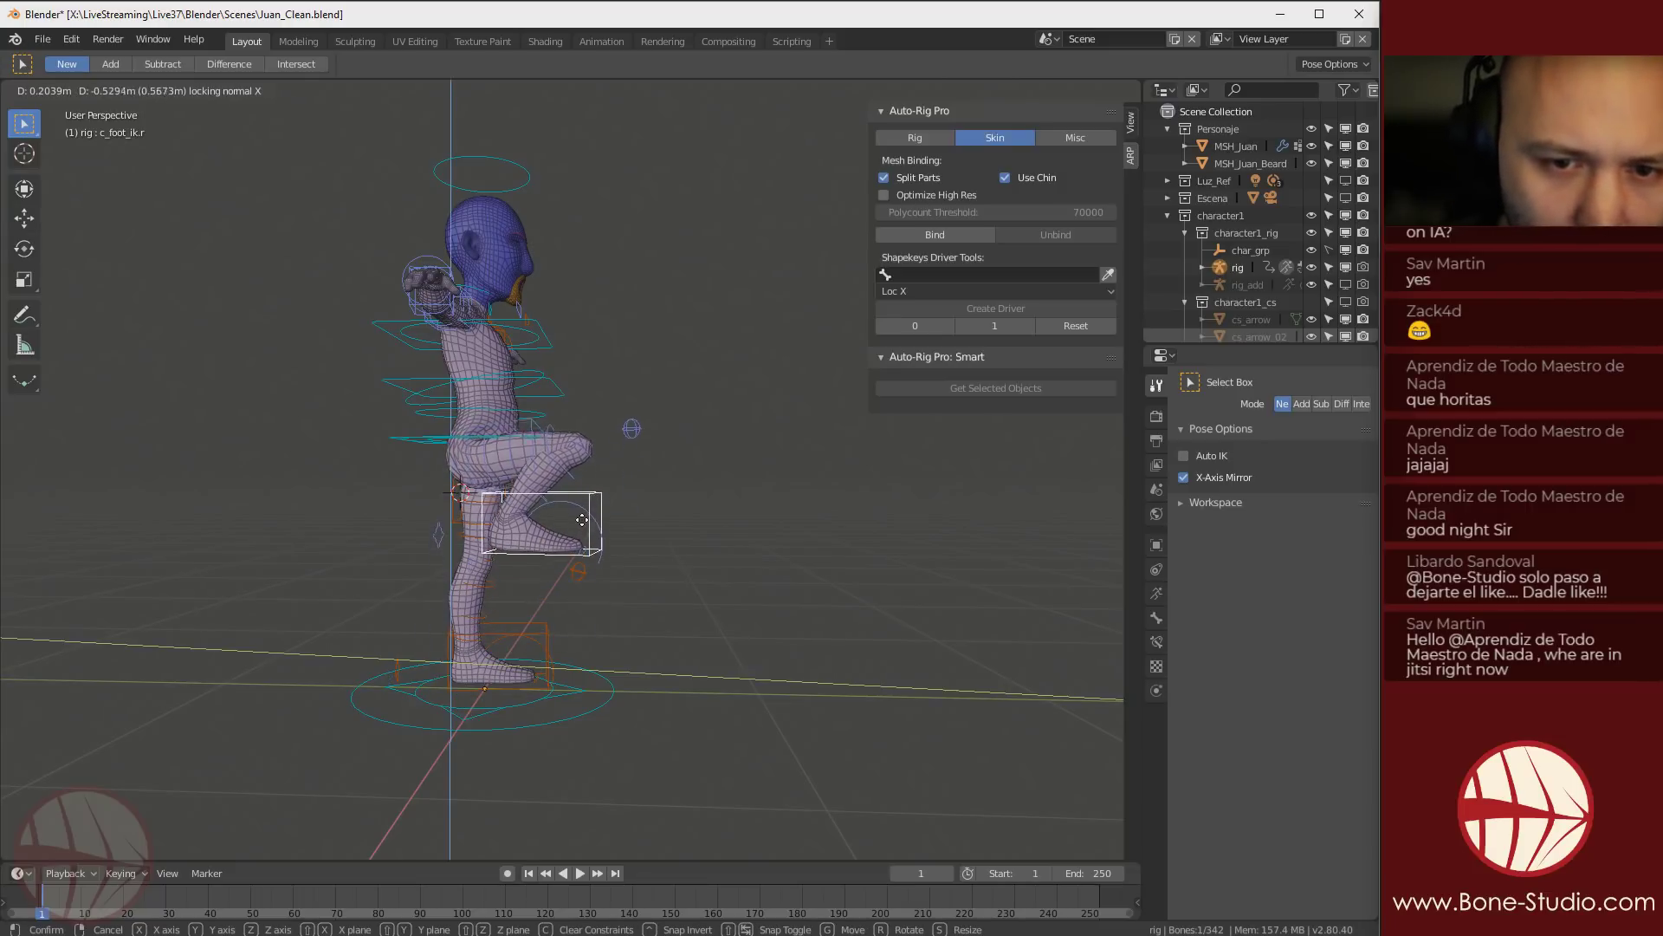
pyautogui.click(593, 527)
# Examine how the mesh deforms at the hip, buttock and knee of the raised right leg from several angles
pyautogui.moveTo(592, 526); pyautogui.dragTo(418, 492, button='middle')
pyautogui.scroll(4, 451, 450)
pyautogui.moveTo(546, 351); pyautogui.dragTo(709, 559, button='middle')
pyautogui.scroll(3, 709, 559)
pyautogui.moveTo(688, 464); pyautogui.dragTo(948, 437, button='middle')
pyautogui.scroll(-4, 161, 520)
pyautogui.moveTo(469, 524); pyautogui.dragTo(268, 547, button='middle')
pyautogui.scroll(-1, 268, 547)
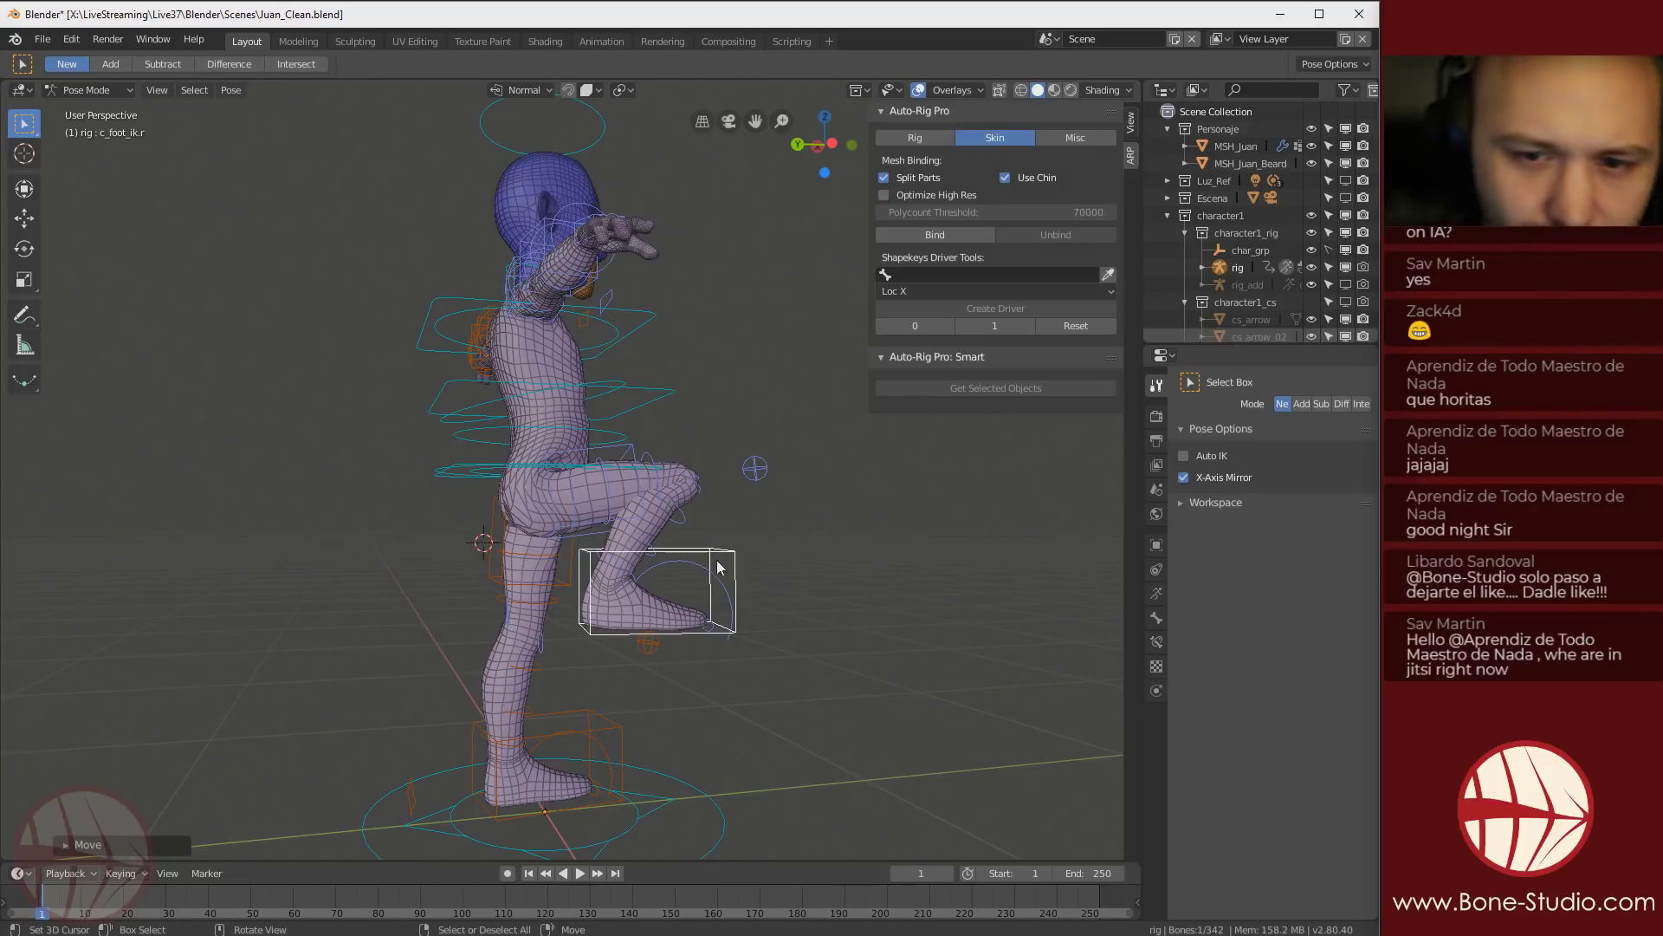
pyautogui.moveTo(523, 525); pyautogui.dragTo(319, 515, button='middle')
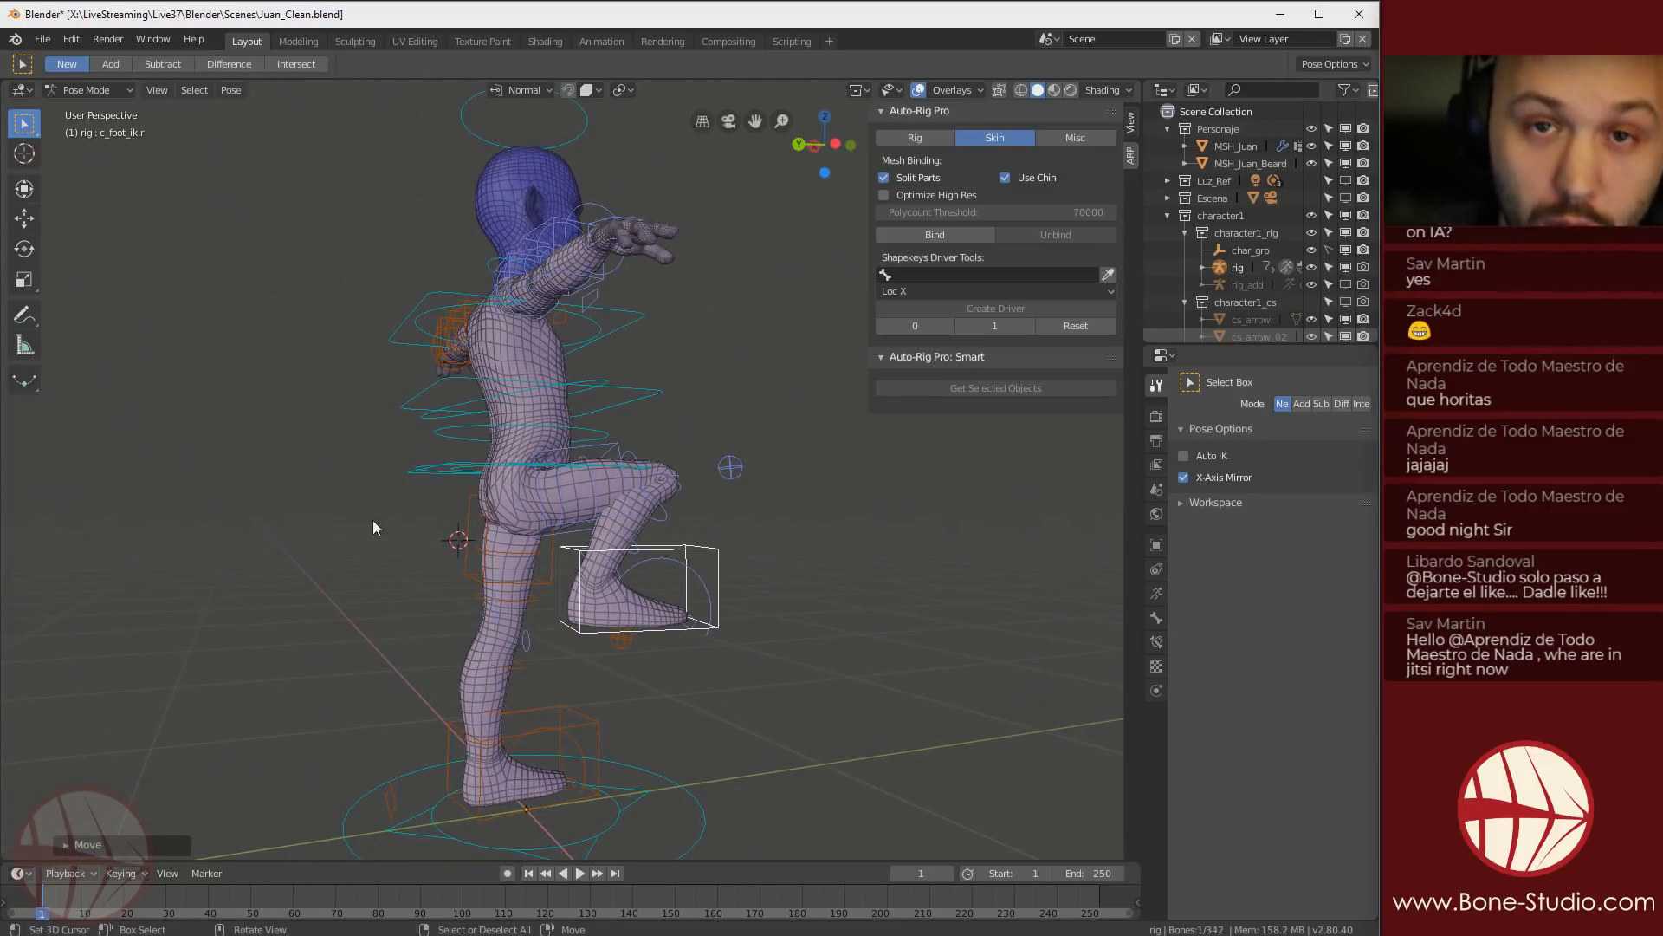
pyautogui.scroll(3, 472, 521)
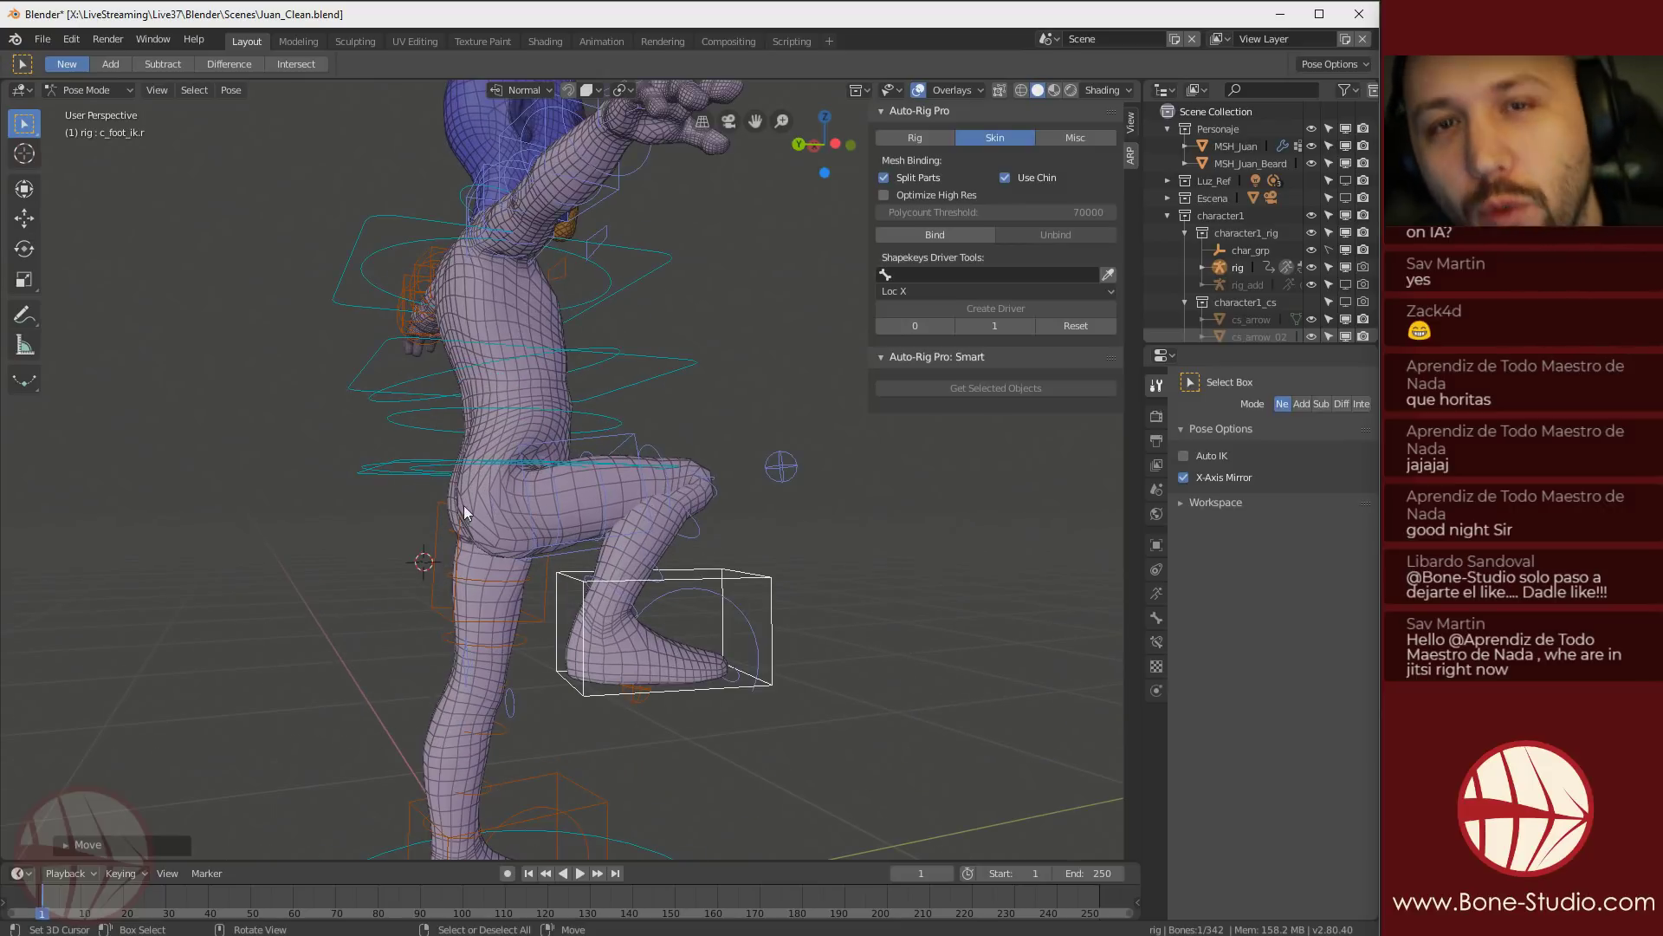
pyautogui.moveTo(466, 546); pyautogui.dragTo(518, 353, button='middle')
pyautogui.scroll(-5, 474, 511)
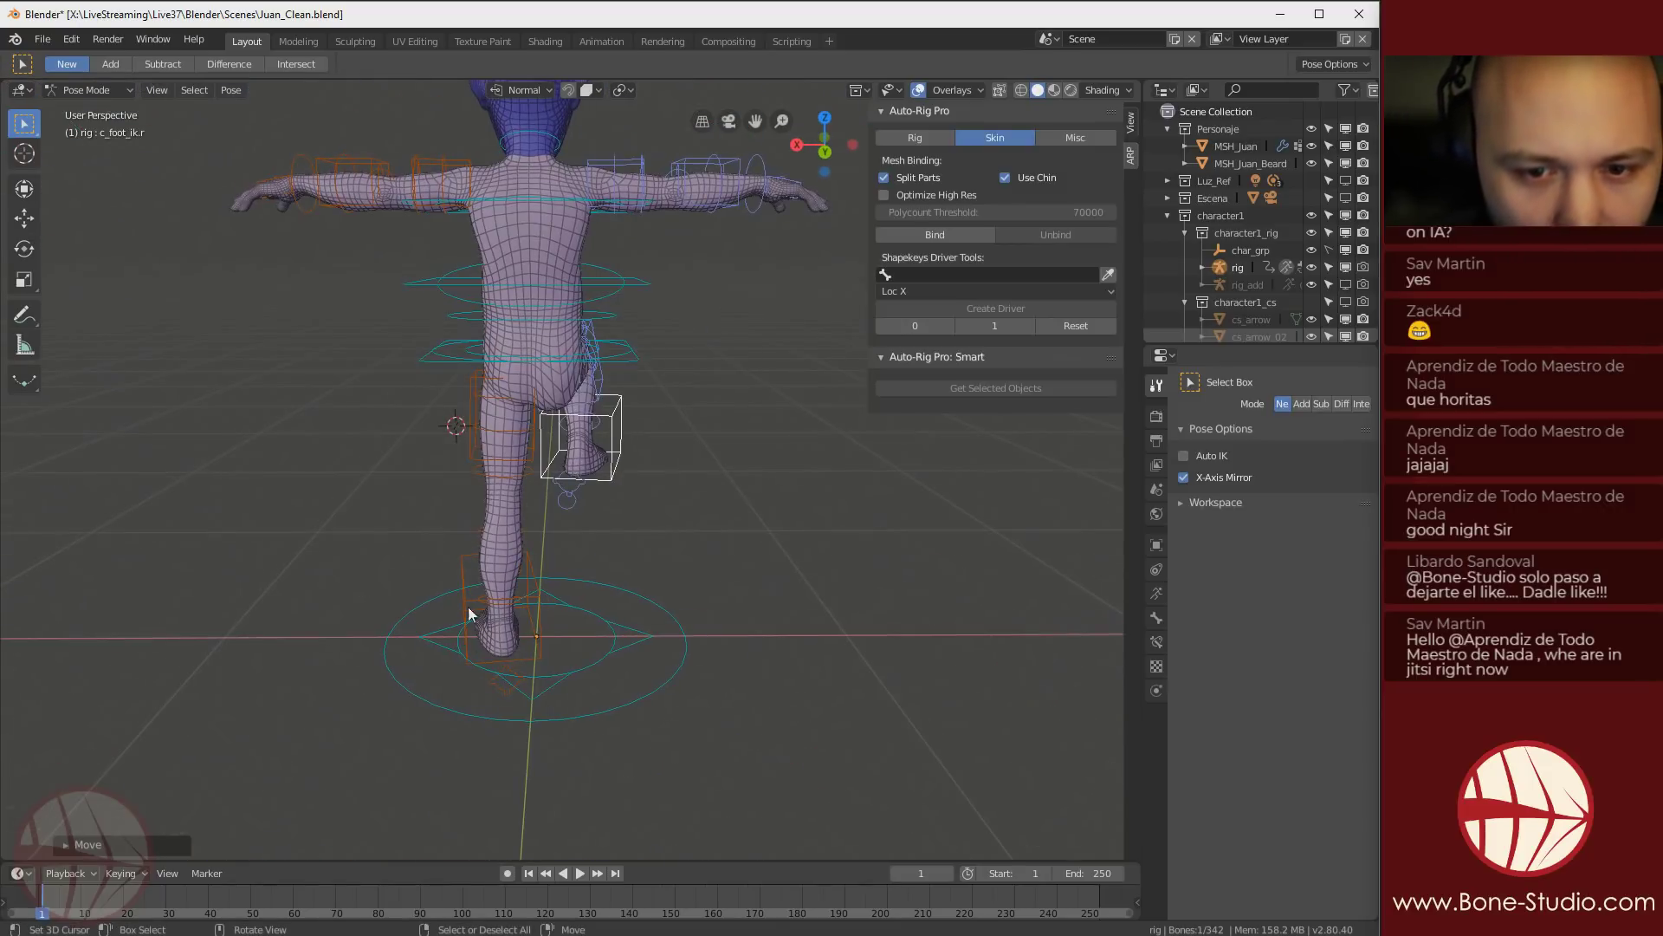
# Move the left foot IK control outward and up with the normal Y axis locked, and check the left hip deformation
pyautogui.click(482, 661)
pyautogui.click(483, 661)
pyautogui.moveTo(483, 661); pyautogui.dragTo(550, 648, button='middle')
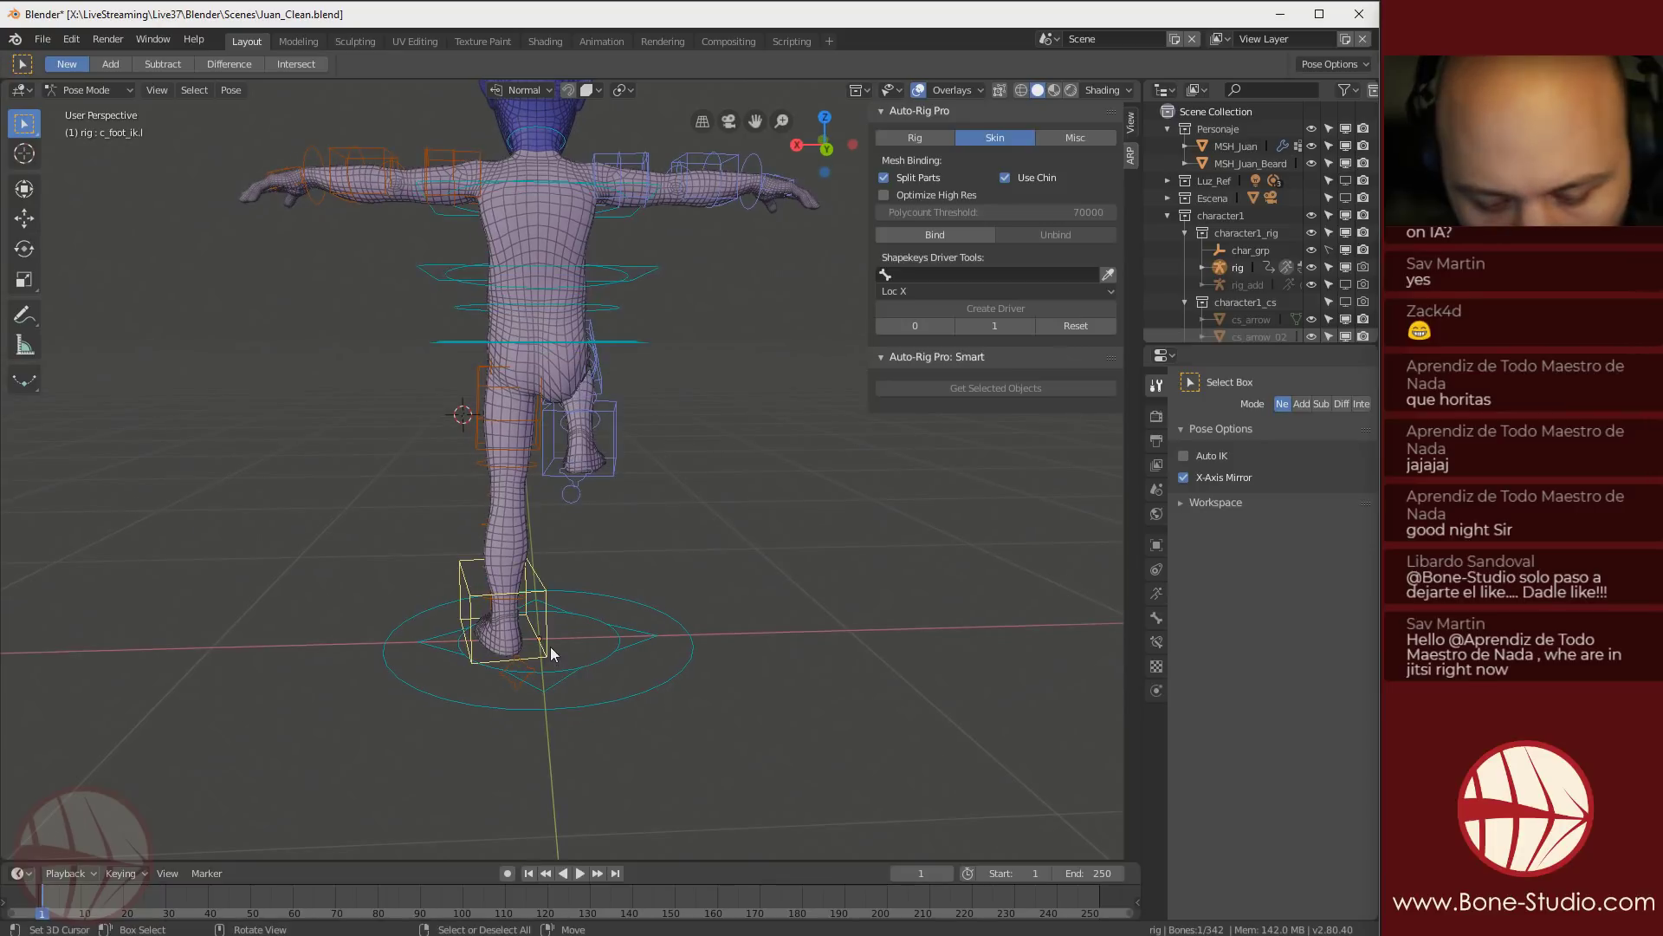
pyautogui.press('g')
pyautogui.hotkey('shift', 'y')
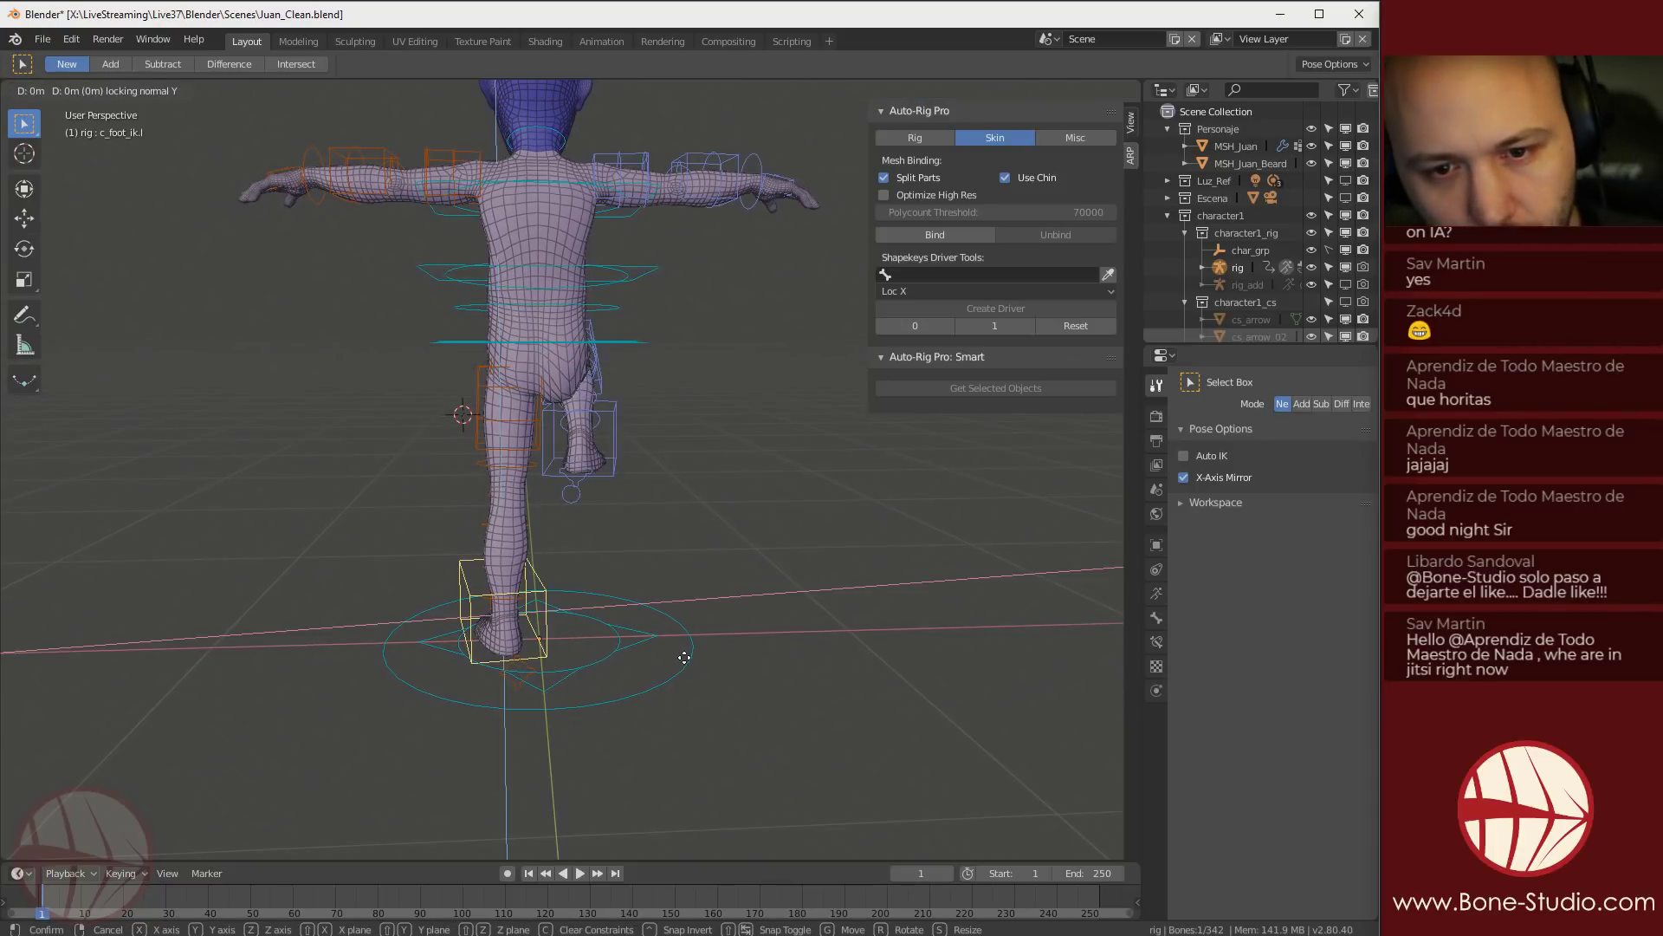
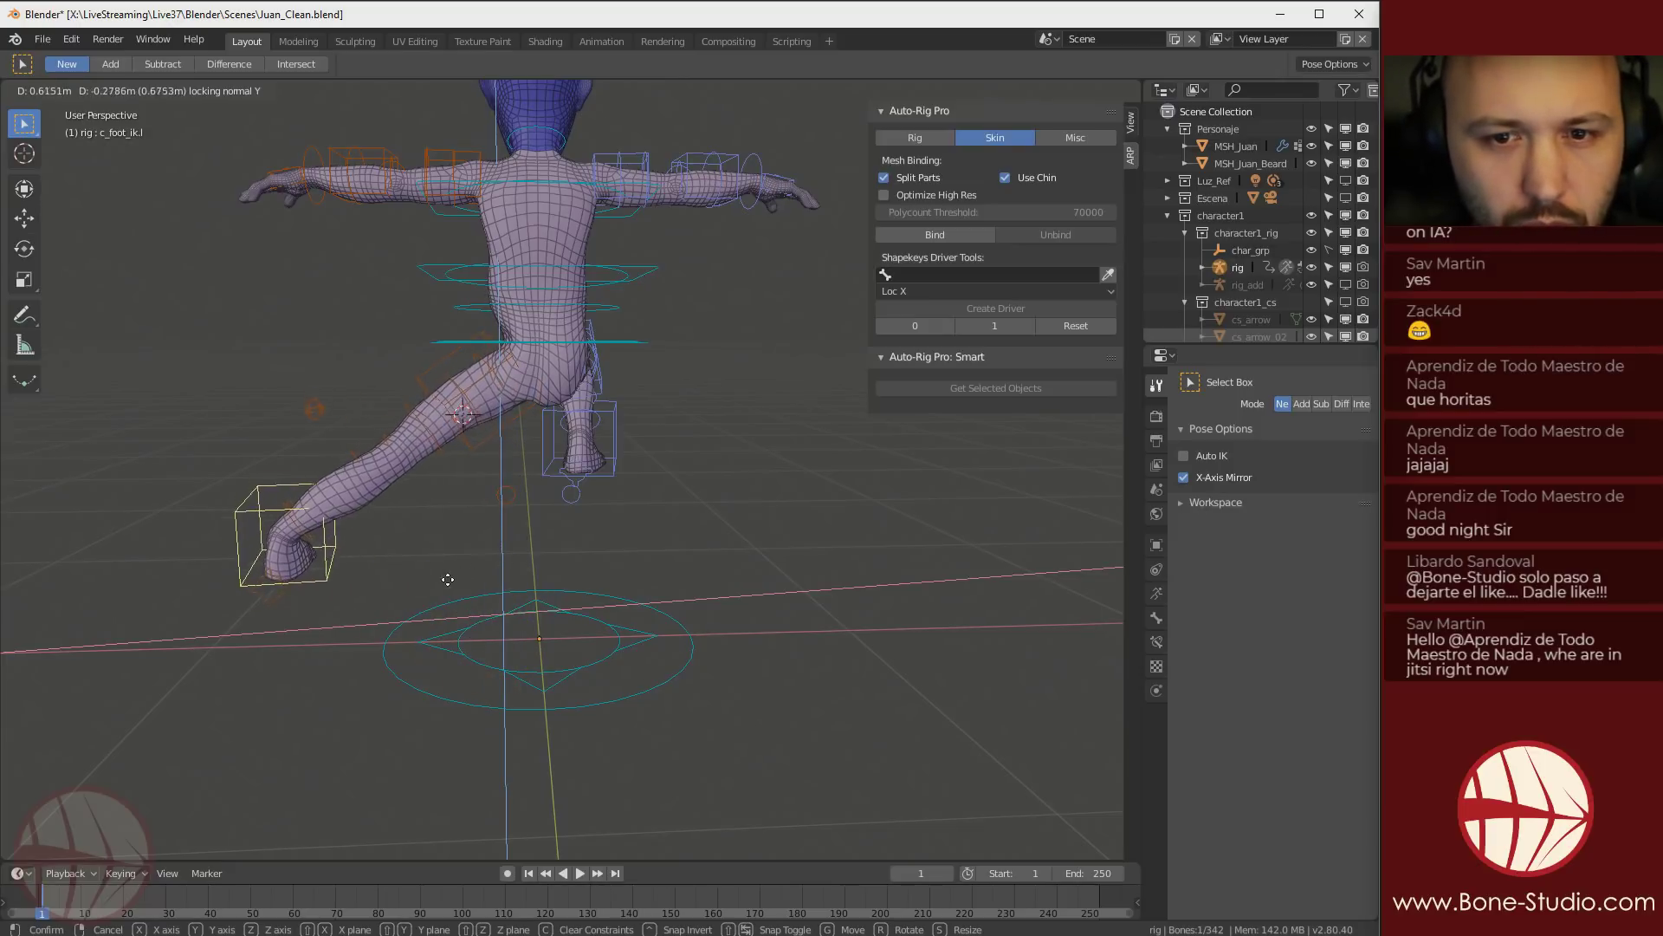
pyautogui.click(457, 518)
pyautogui.moveTo(457, 518); pyautogui.dragTo(443, 486, button='middle')
pyautogui.scroll(4, 443, 486)
pyautogui.keyDown('shift'); pyautogui.moveTo(503, 414); pyautogui.dragTo(654, 416, button='middle'); pyautogui.keyUp('shift')
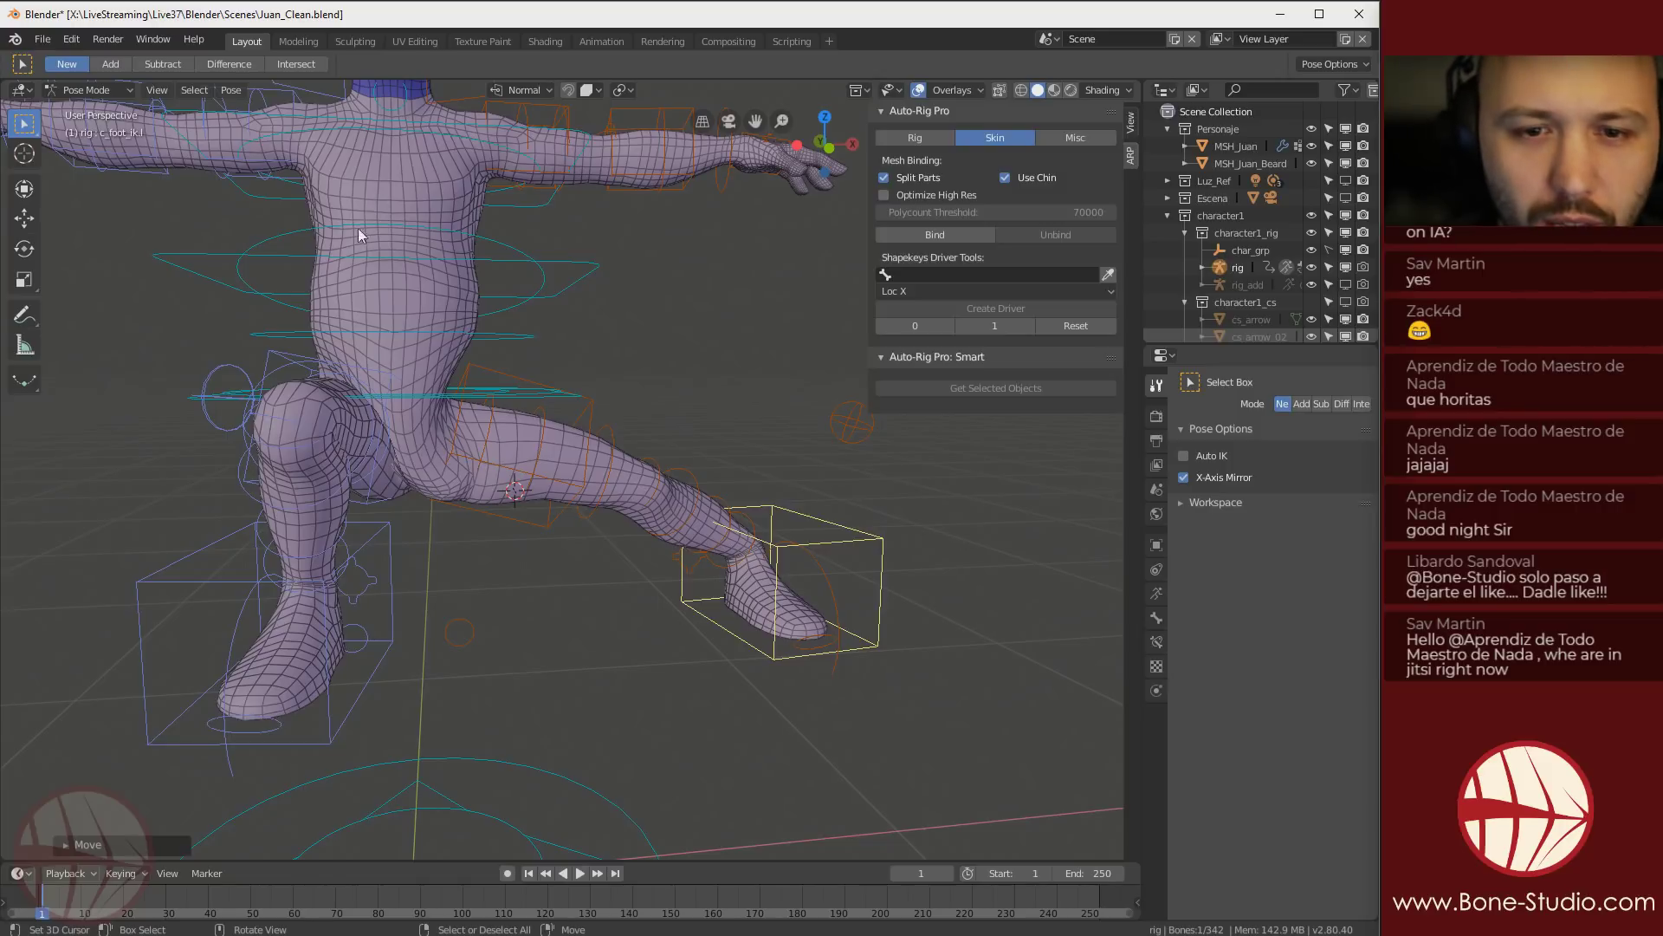
pyautogui.scroll(-3, 511, 460)
pyautogui.moveTo(511, 457)
pyautogui.mouseDown(button='middle')
pyautogui.moveTo(315, 463)
pyautogui.moveTo(516, 403)
pyautogui.moveTo(534, 332)
pyautogui.moveTo(549, 494)
pyautogui.moveTo(490, 381)
pyautogui.moveTo(517, 457)
pyautogui.mouseUp(button='middle')
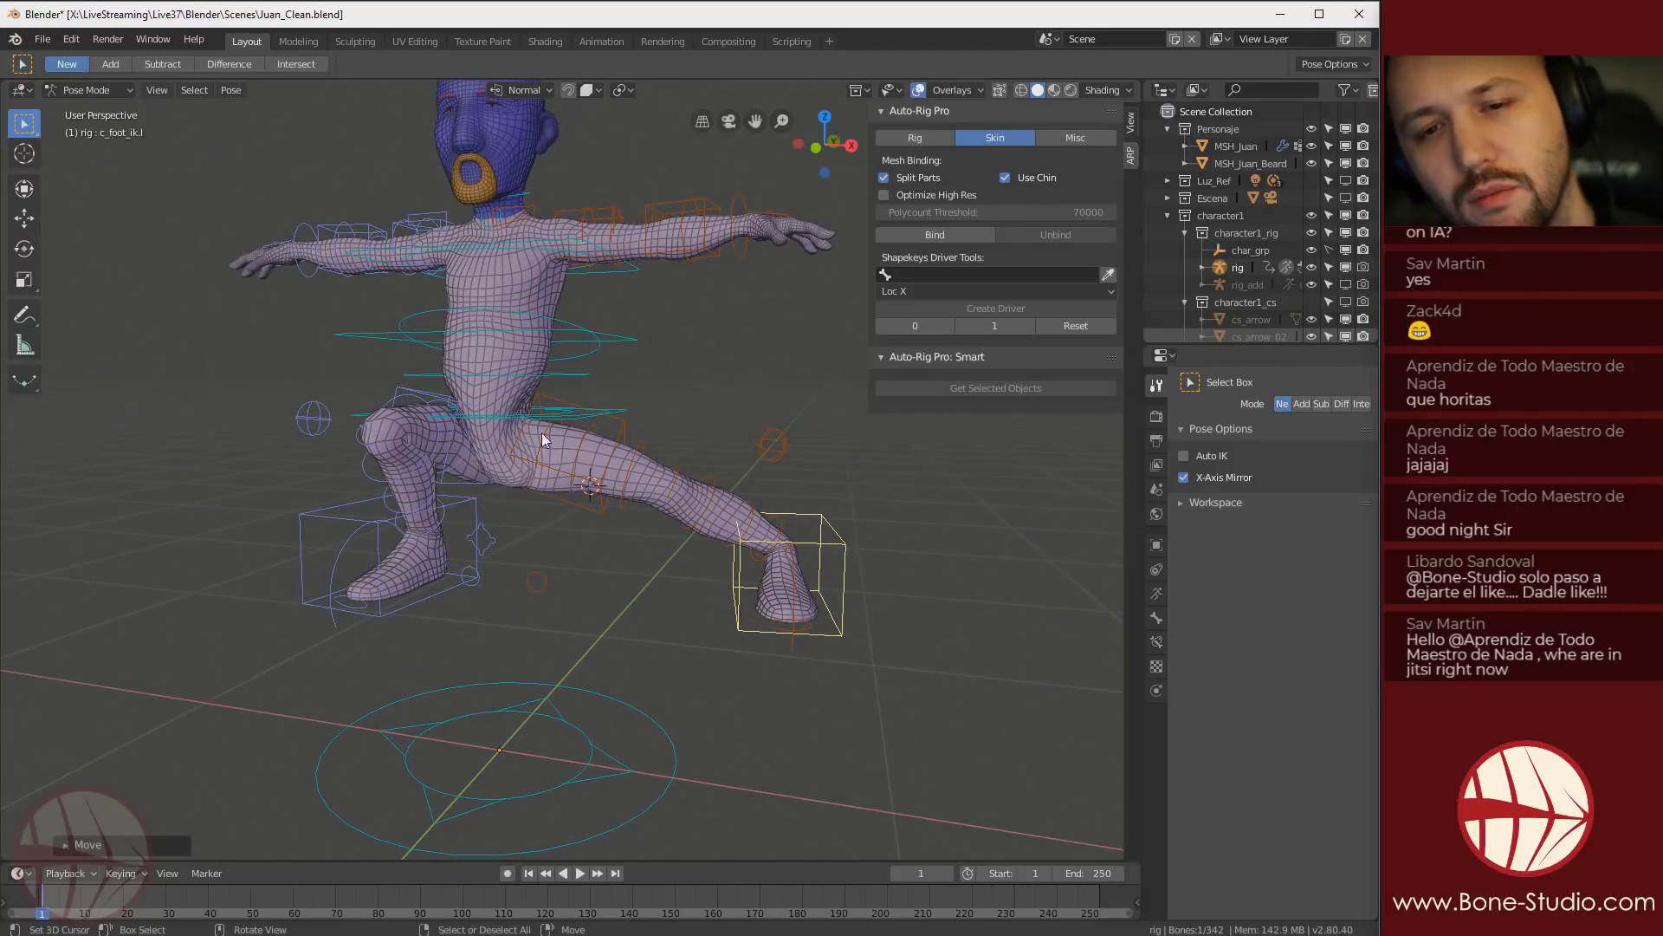
# Undo the test moves of both foot IK controls
pyautogui.hotkey('ctrl', 'z')
pyautogui.hotkey('ctrl', 'z')
pyautogui.hotkey('ctrl', 'z')
pyautogui.keyDown('shift'); pyautogui.moveTo(518, 411); pyautogui.dragTo(453, 598, button='middle'); pyautogui.keyUp('shift')
pyautogui.rightClick(373, 444)
pyautogui.moveTo(520, 501); pyautogui.dragTo(752, 622, button='middle')
pyautogui.press('r')
pyautogui.press('x')
pyautogui.press('x')
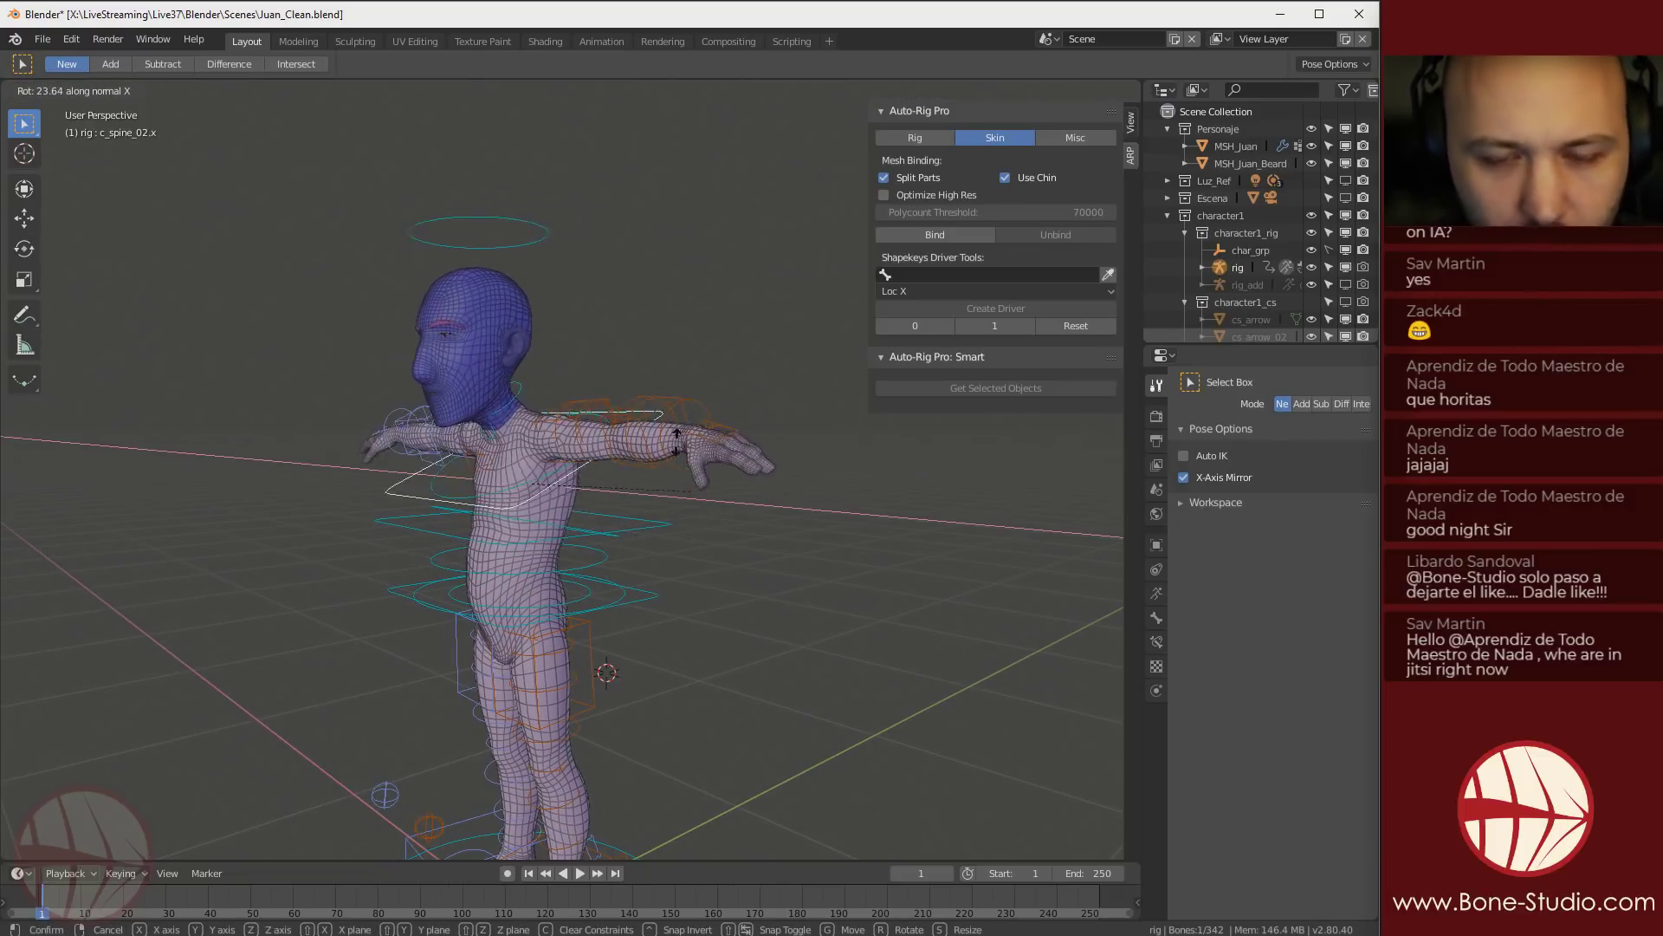
pyautogui.rightClick(685, 497)
# Bend the torso forward by rotating c_spine_01.x about 48° around its normal X axis
pyautogui.rightClick(662, 531)
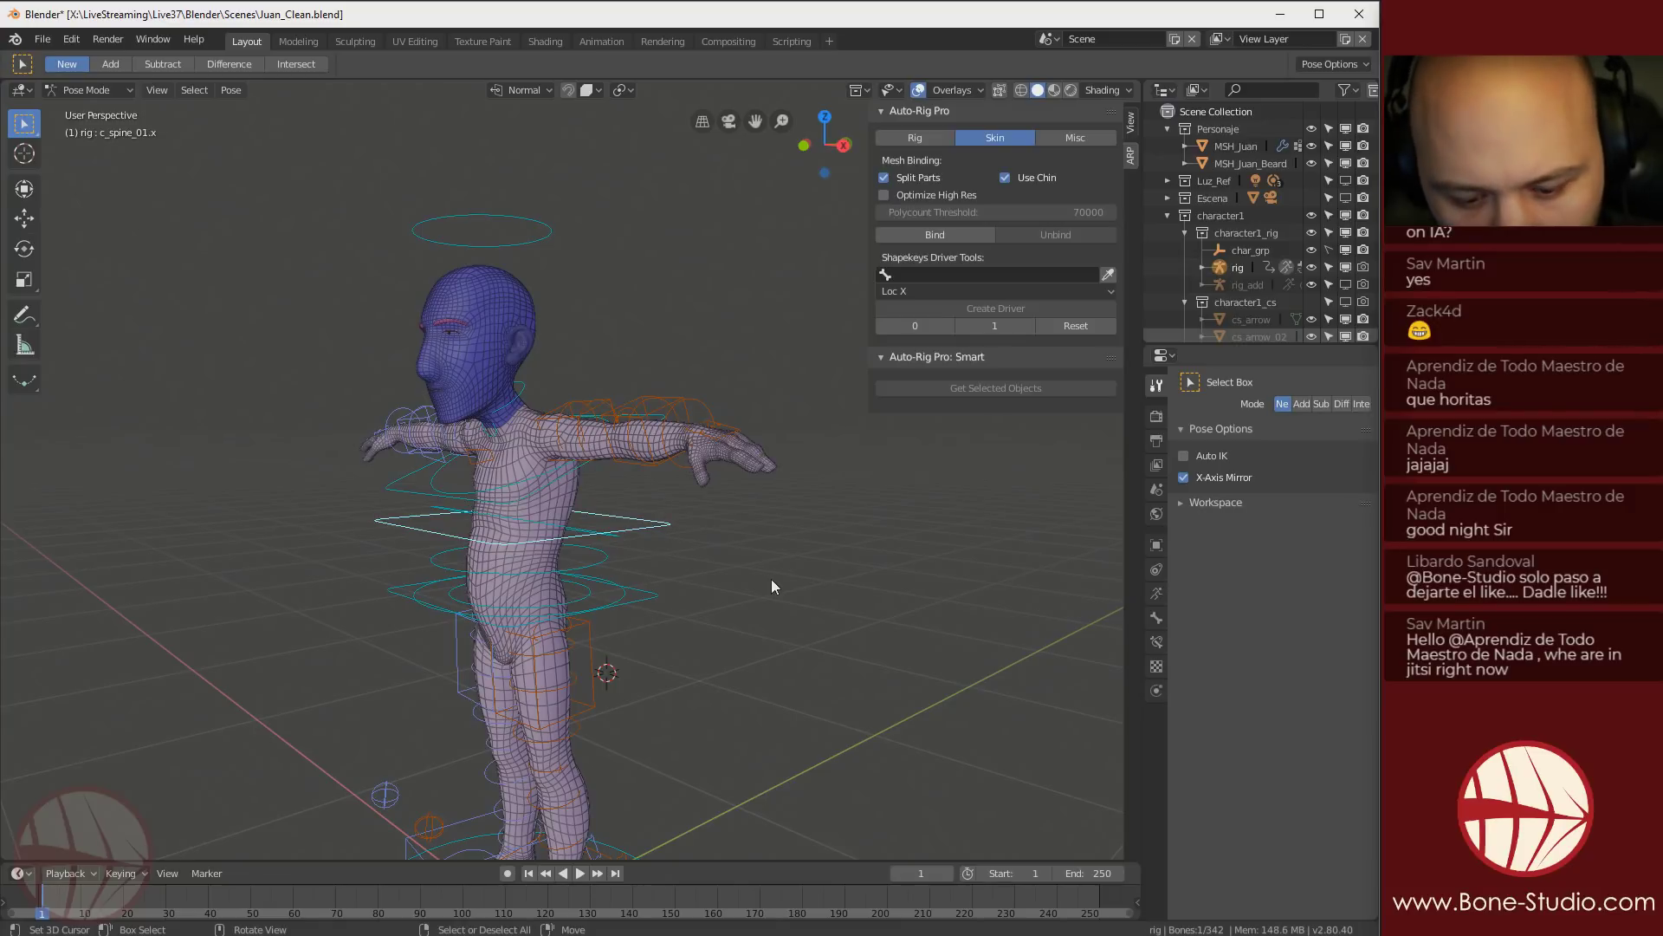
pyautogui.press('r')
pyautogui.press('x')
pyautogui.press('x')
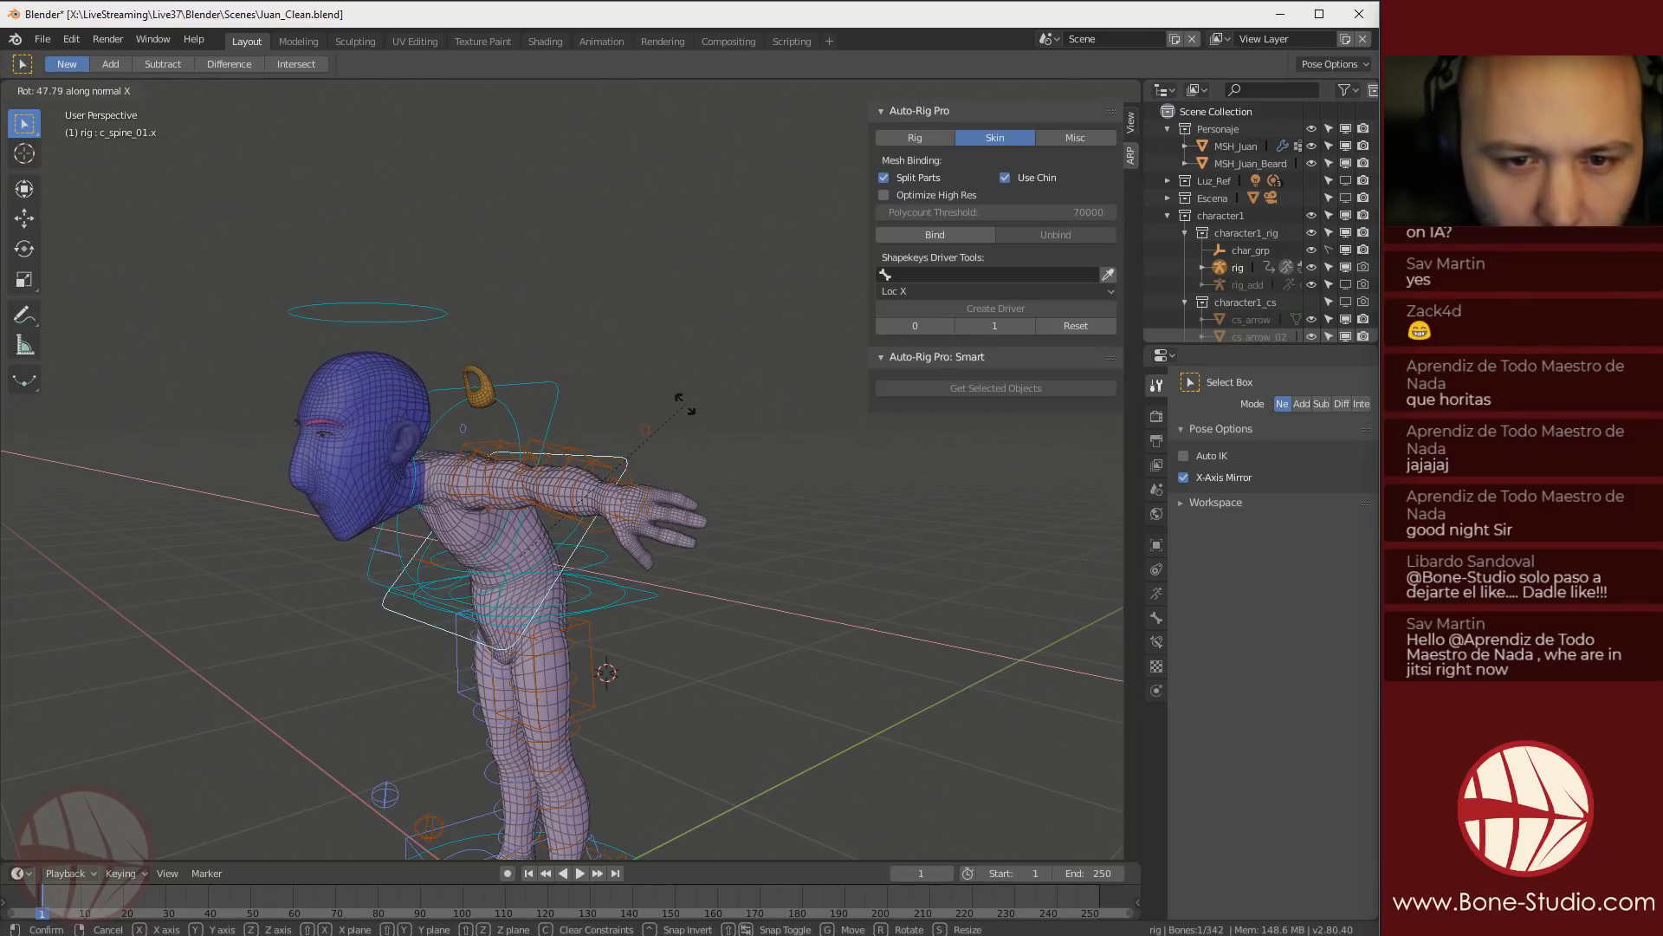
pyautogui.click(685, 405)
pyautogui.moveTo(652, 442); pyautogui.dragTo(565, 326, button='middle')
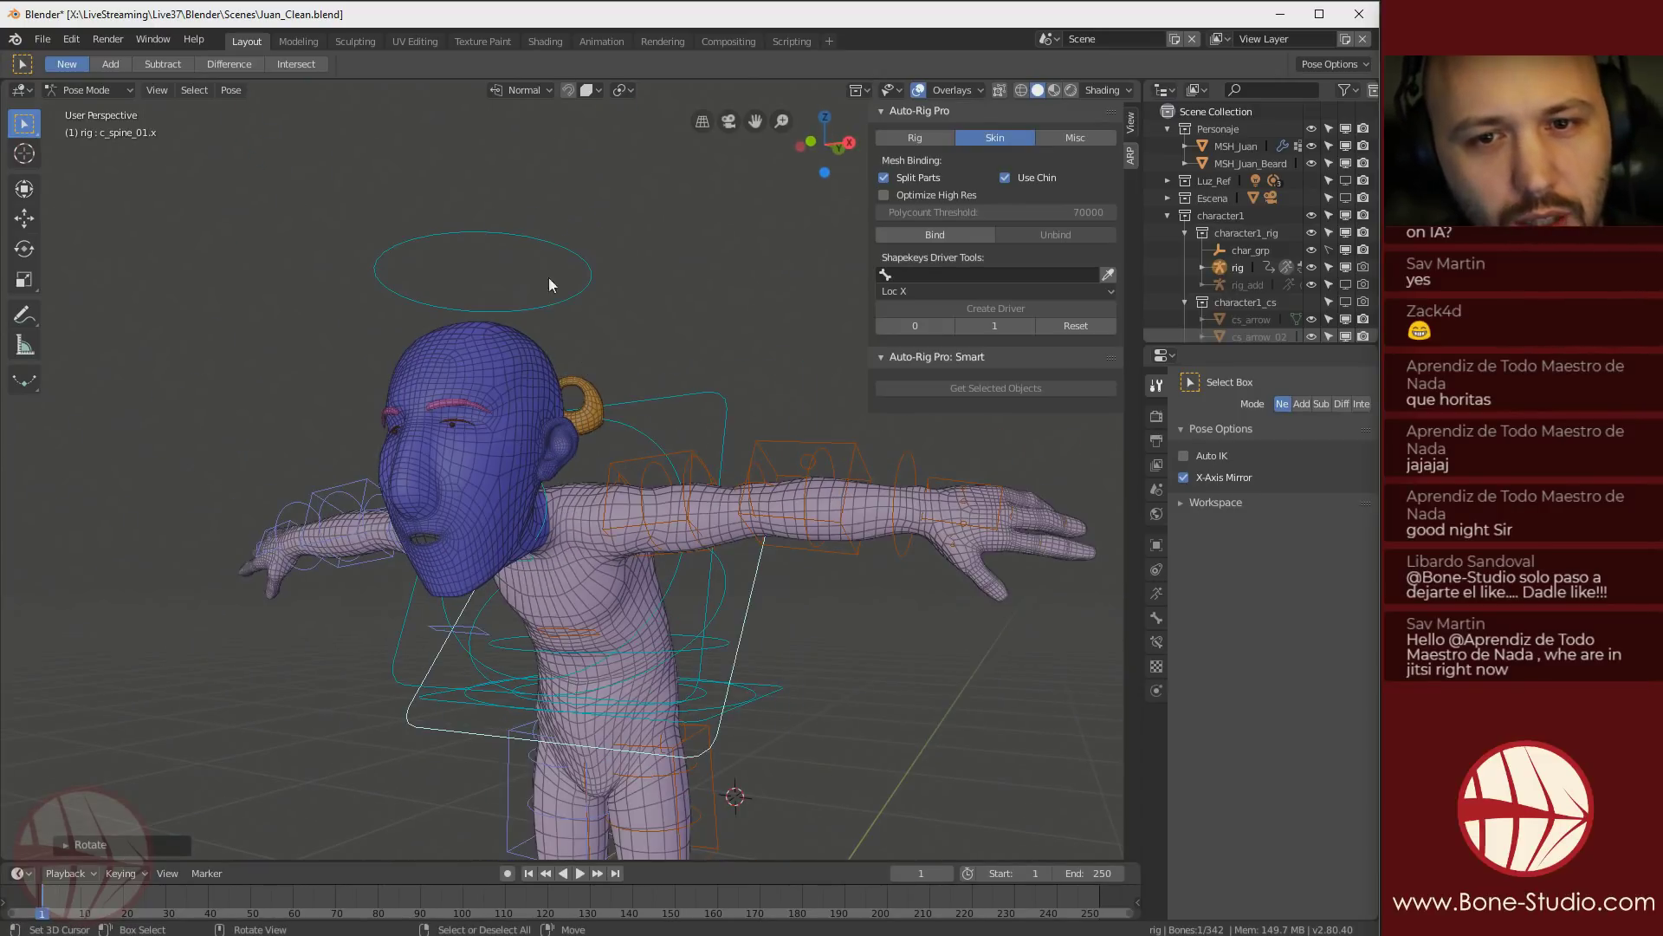
pyautogui.click(549, 248)
pyautogui.moveTo(664, 356); pyautogui.dragTo(525, 498, button='middle')
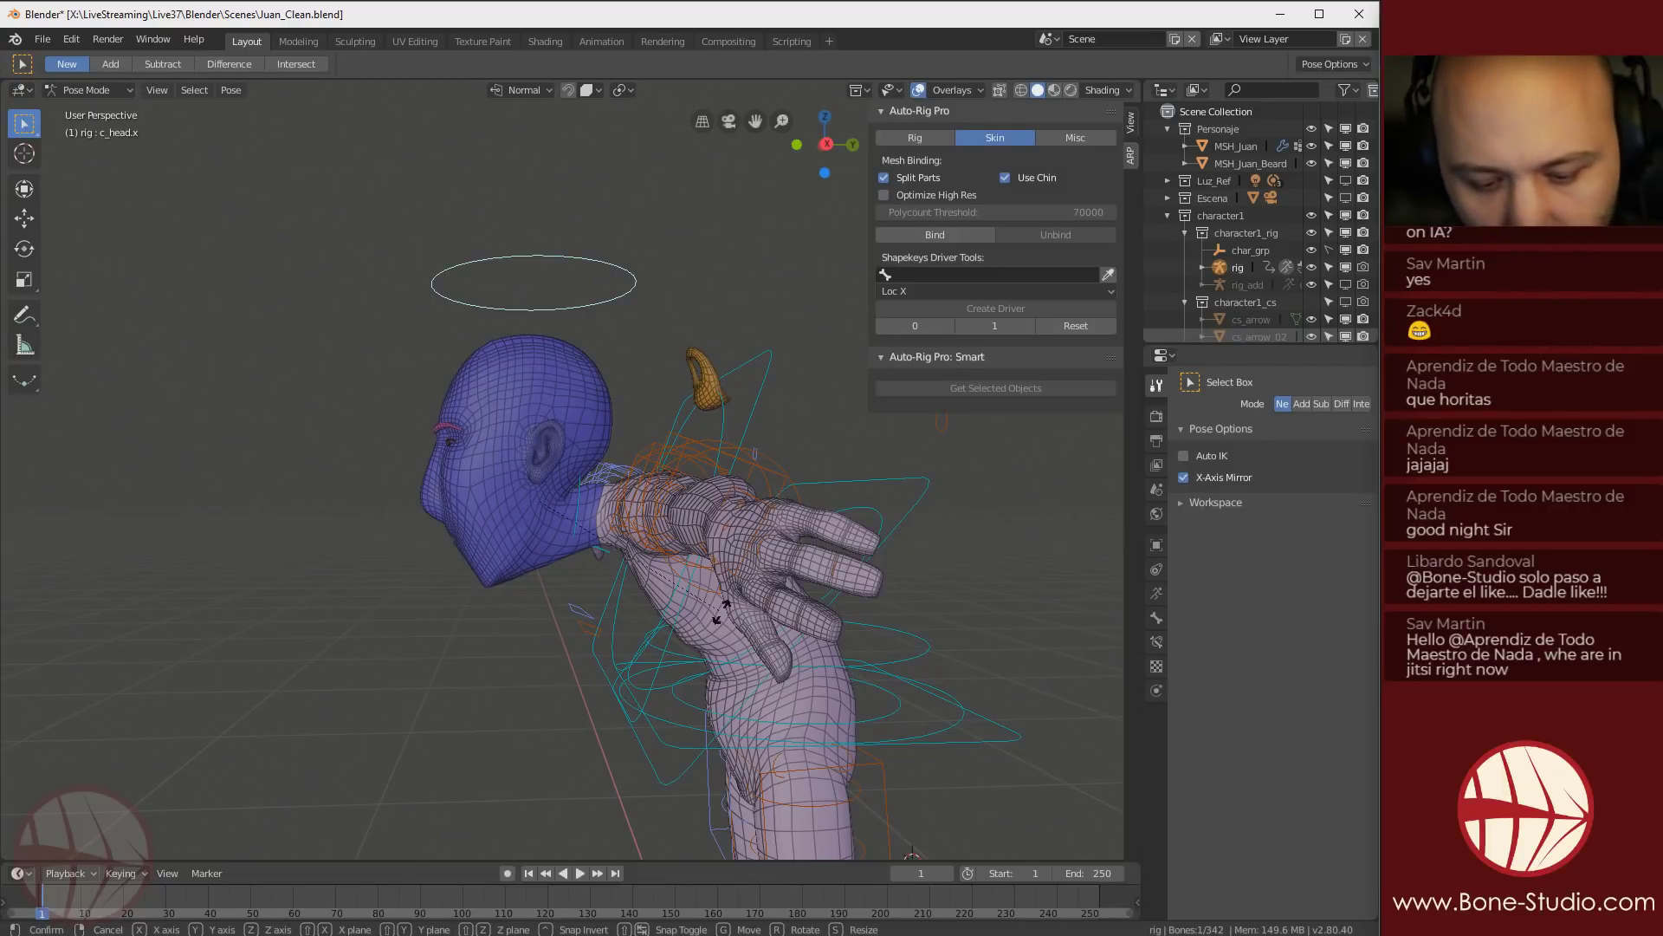
pyautogui.press('r')
pyautogui.press('x')
pyautogui.press('x')
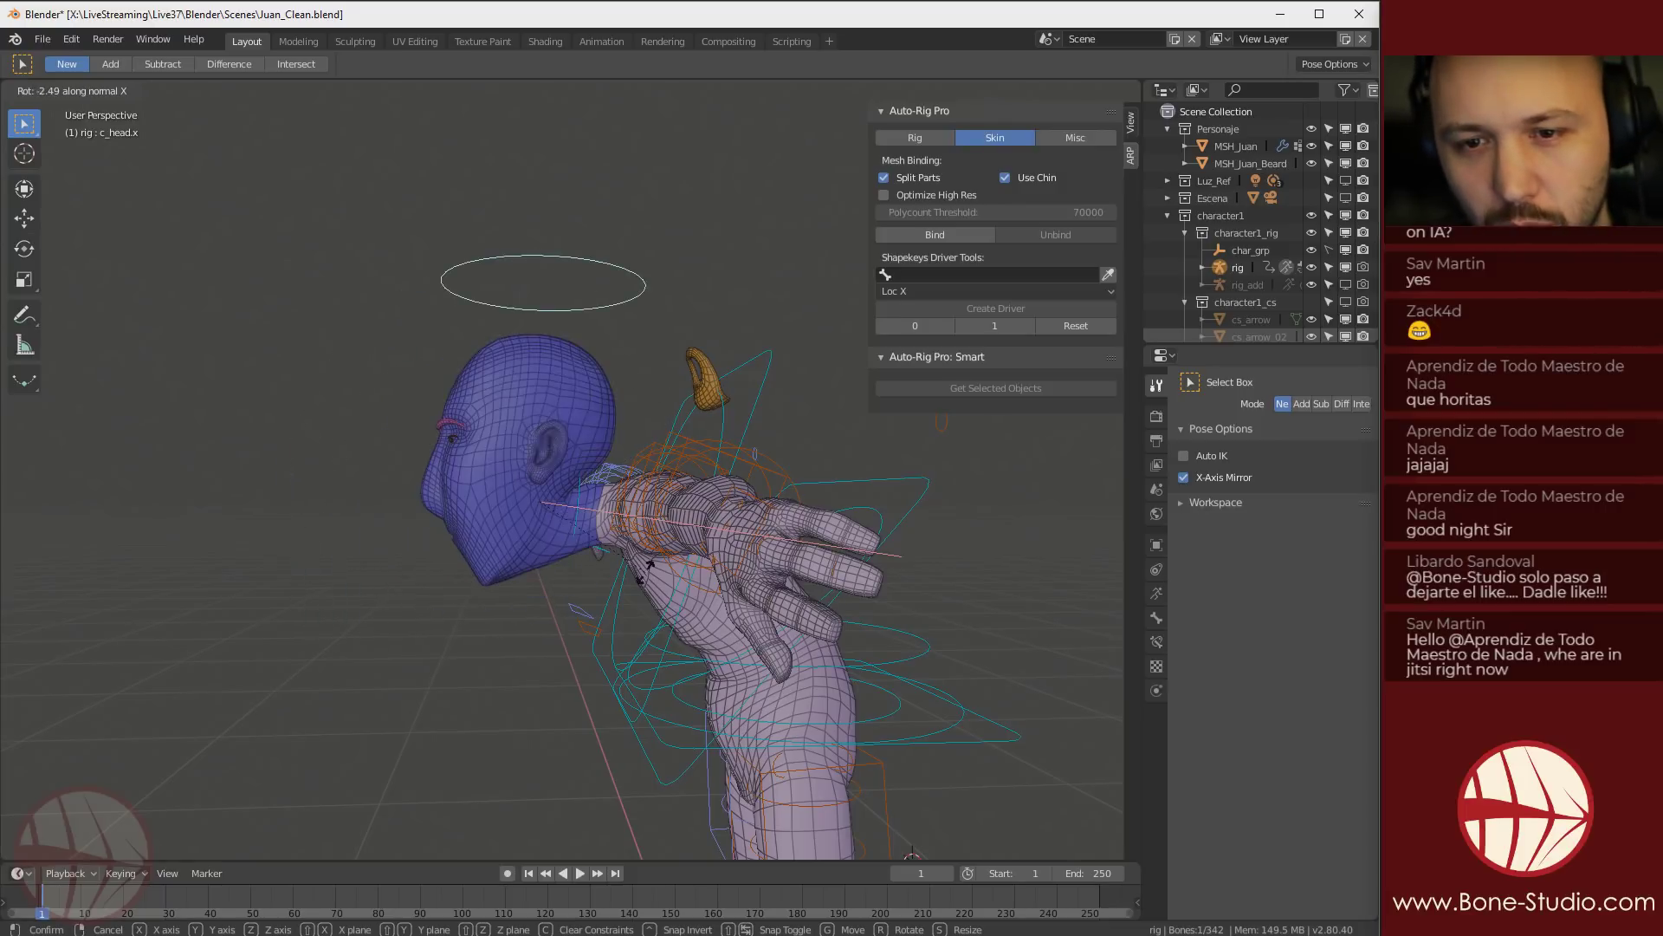
pyautogui.rightClick(662, 553)
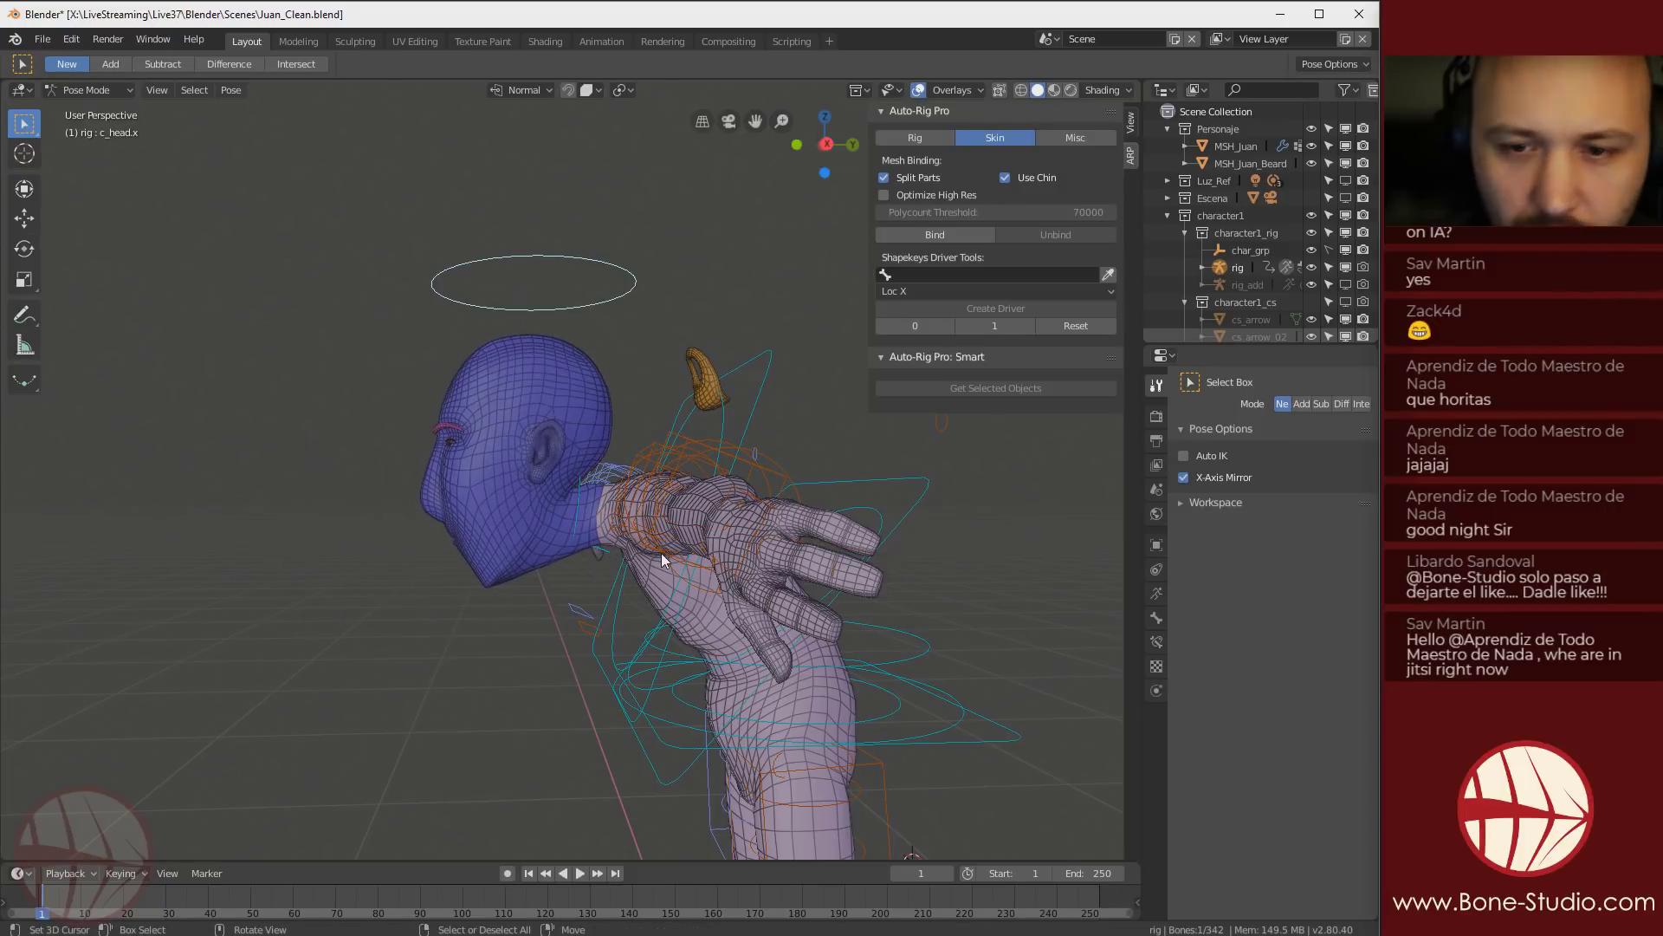
# Rotate c_spine_02.x backward around its normal X axis until the chest and head are upright, and check the torso deformation
pyautogui.scroll(-3, 767, 533)
pyautogui.click(677, 440)
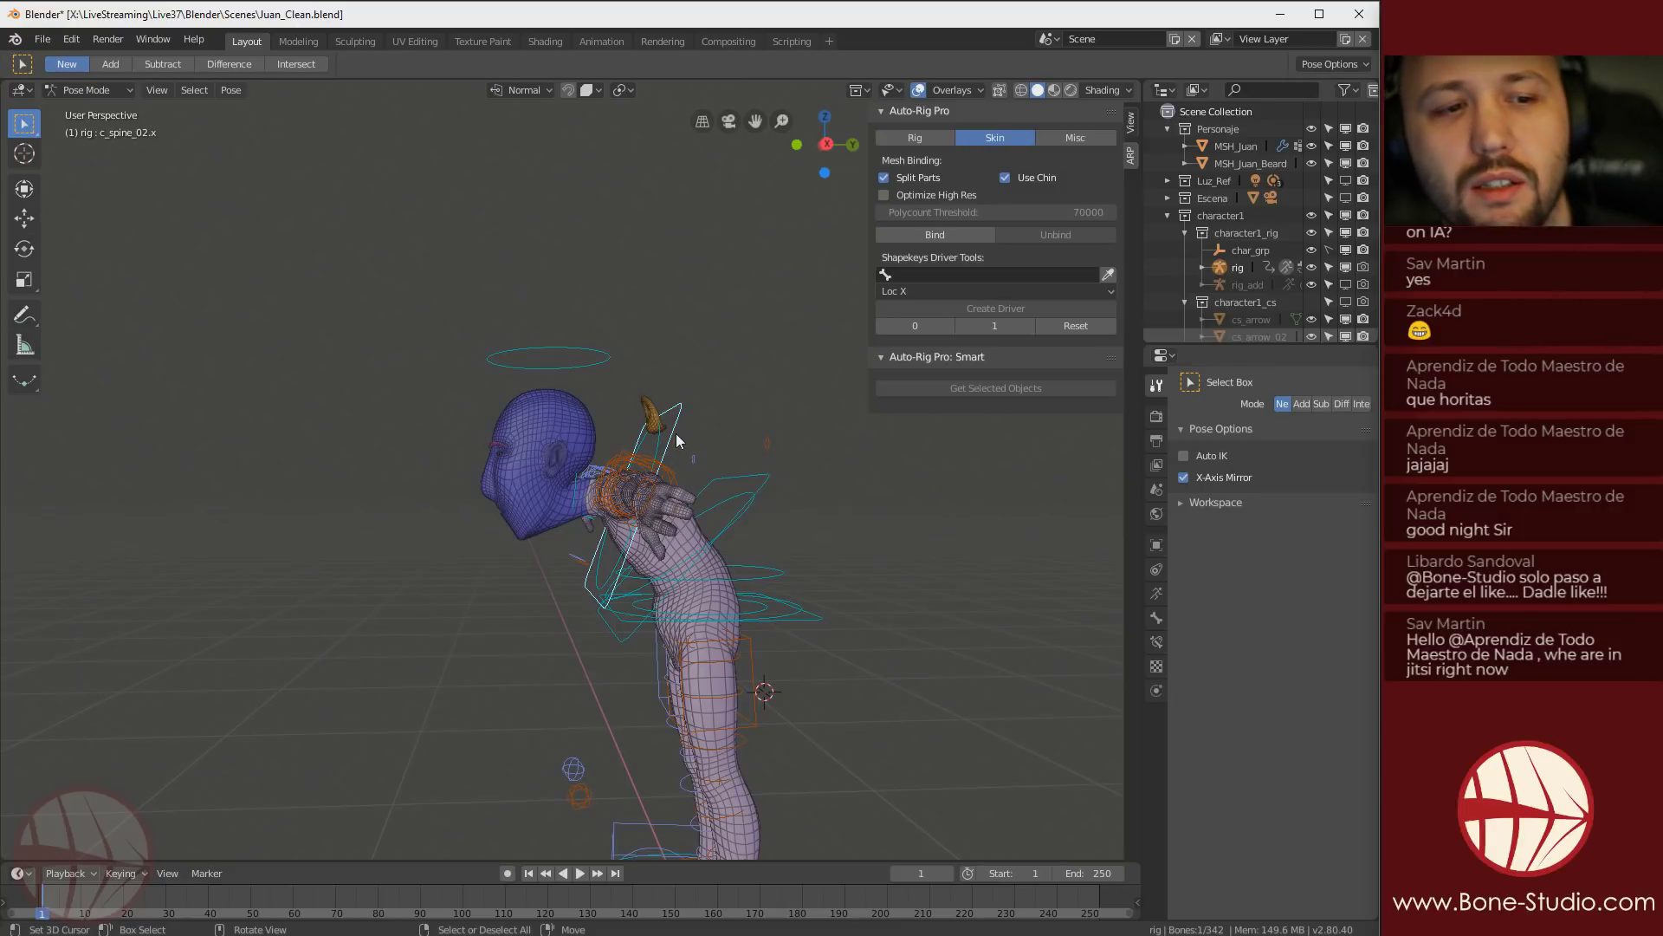
pyautogui.press('r')
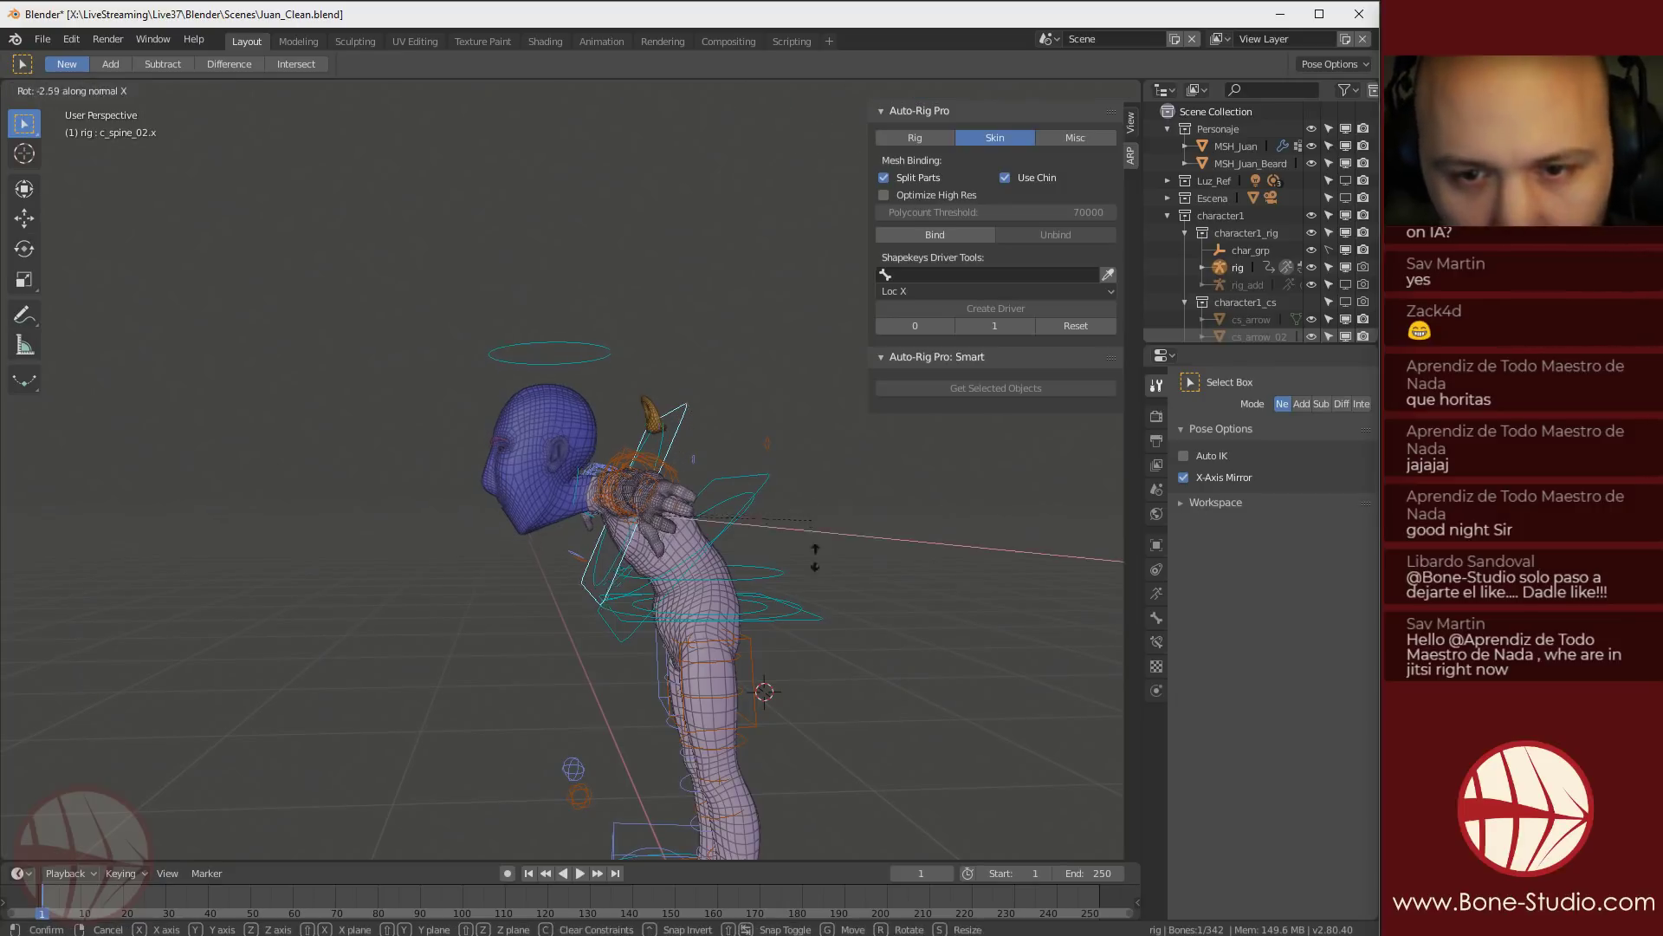
pyautogui.click(759, 502)
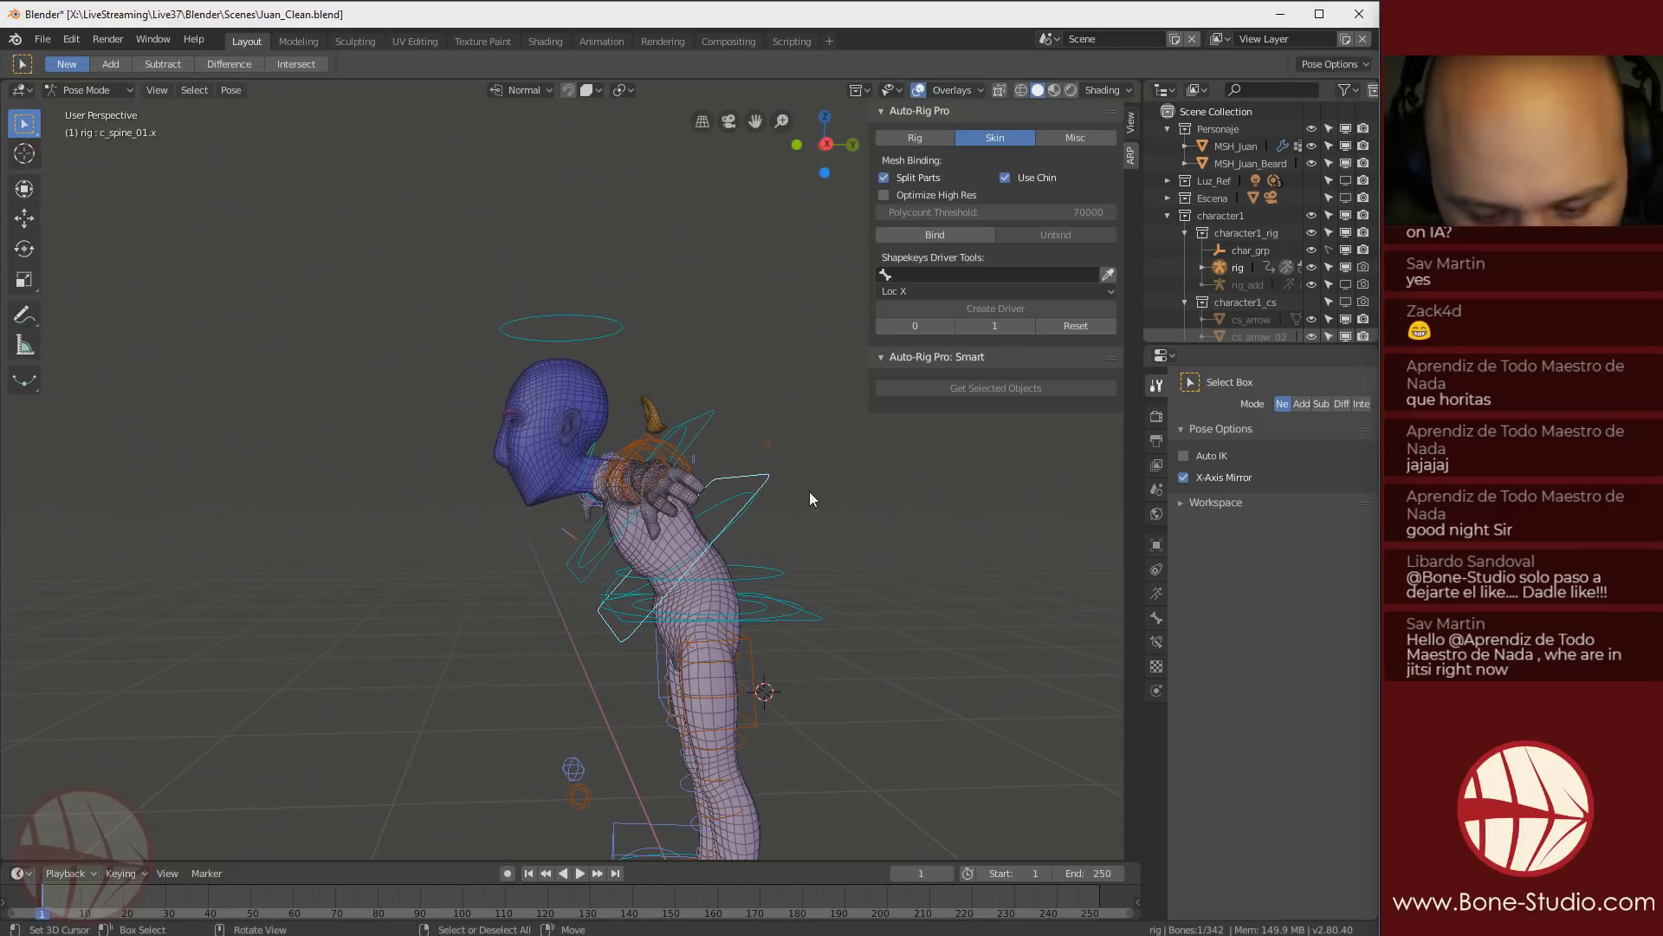
pyautogui.press('r')
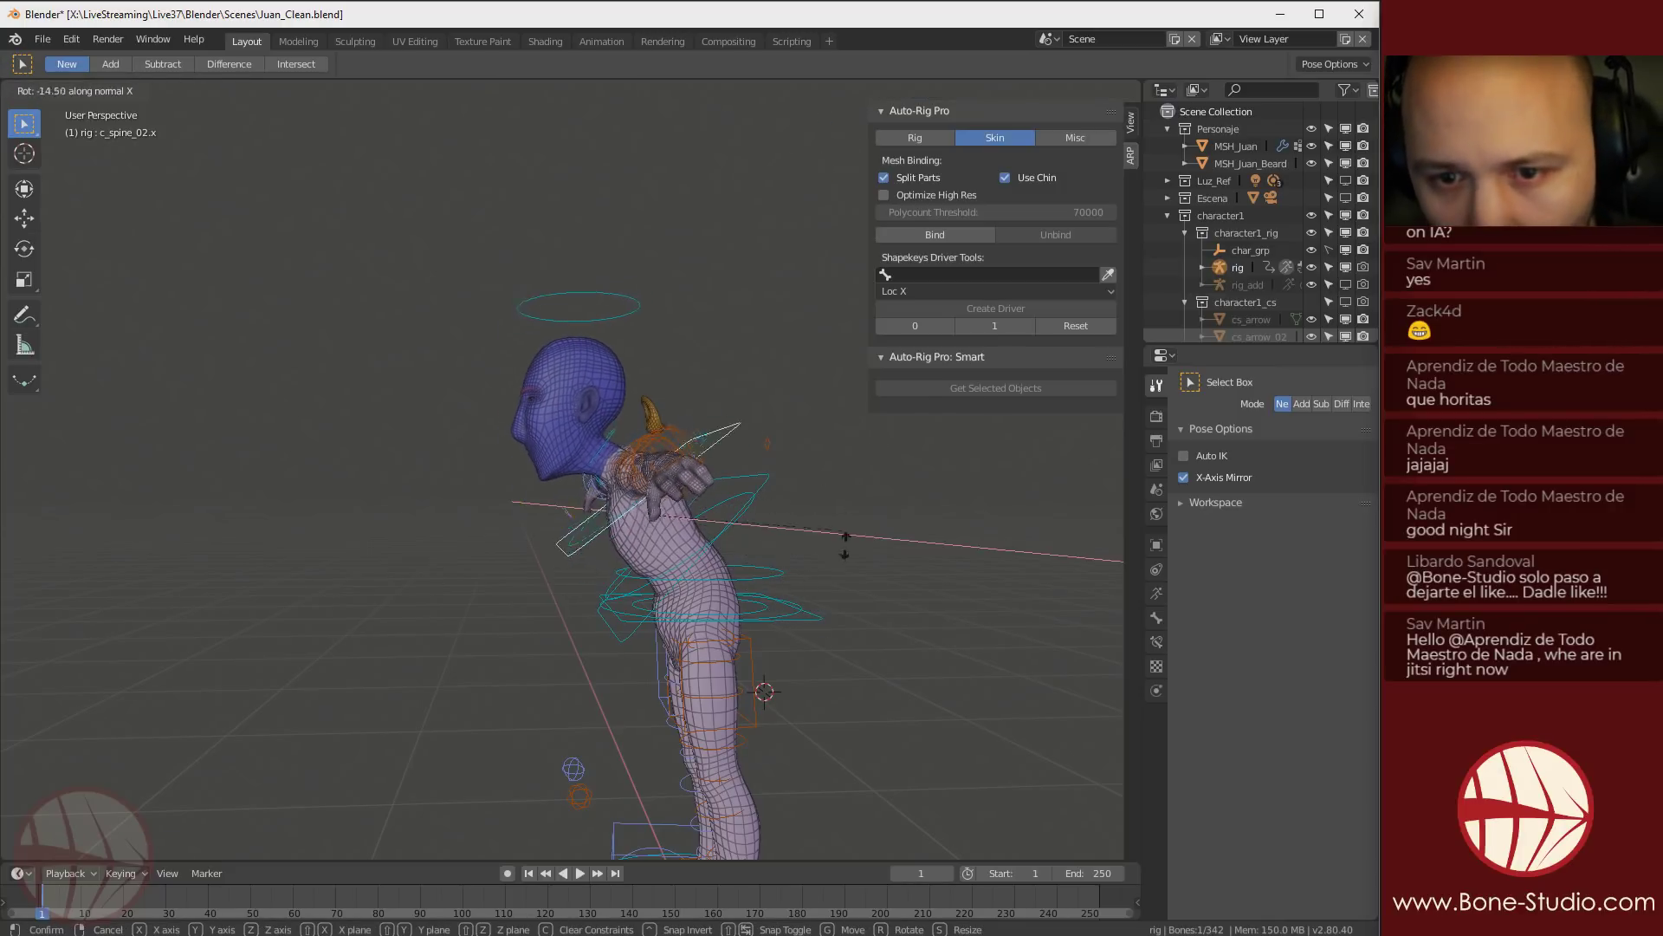
pyautogui.click(840, 689)
pyautogui.moveTo(734, 649)
pyautogui.mouseDown(button='middle')
pyautogui.moveTo(674, 636)
pyautogui.moveTo(721, 643)
pyautogui.mouseUp(button='middle')
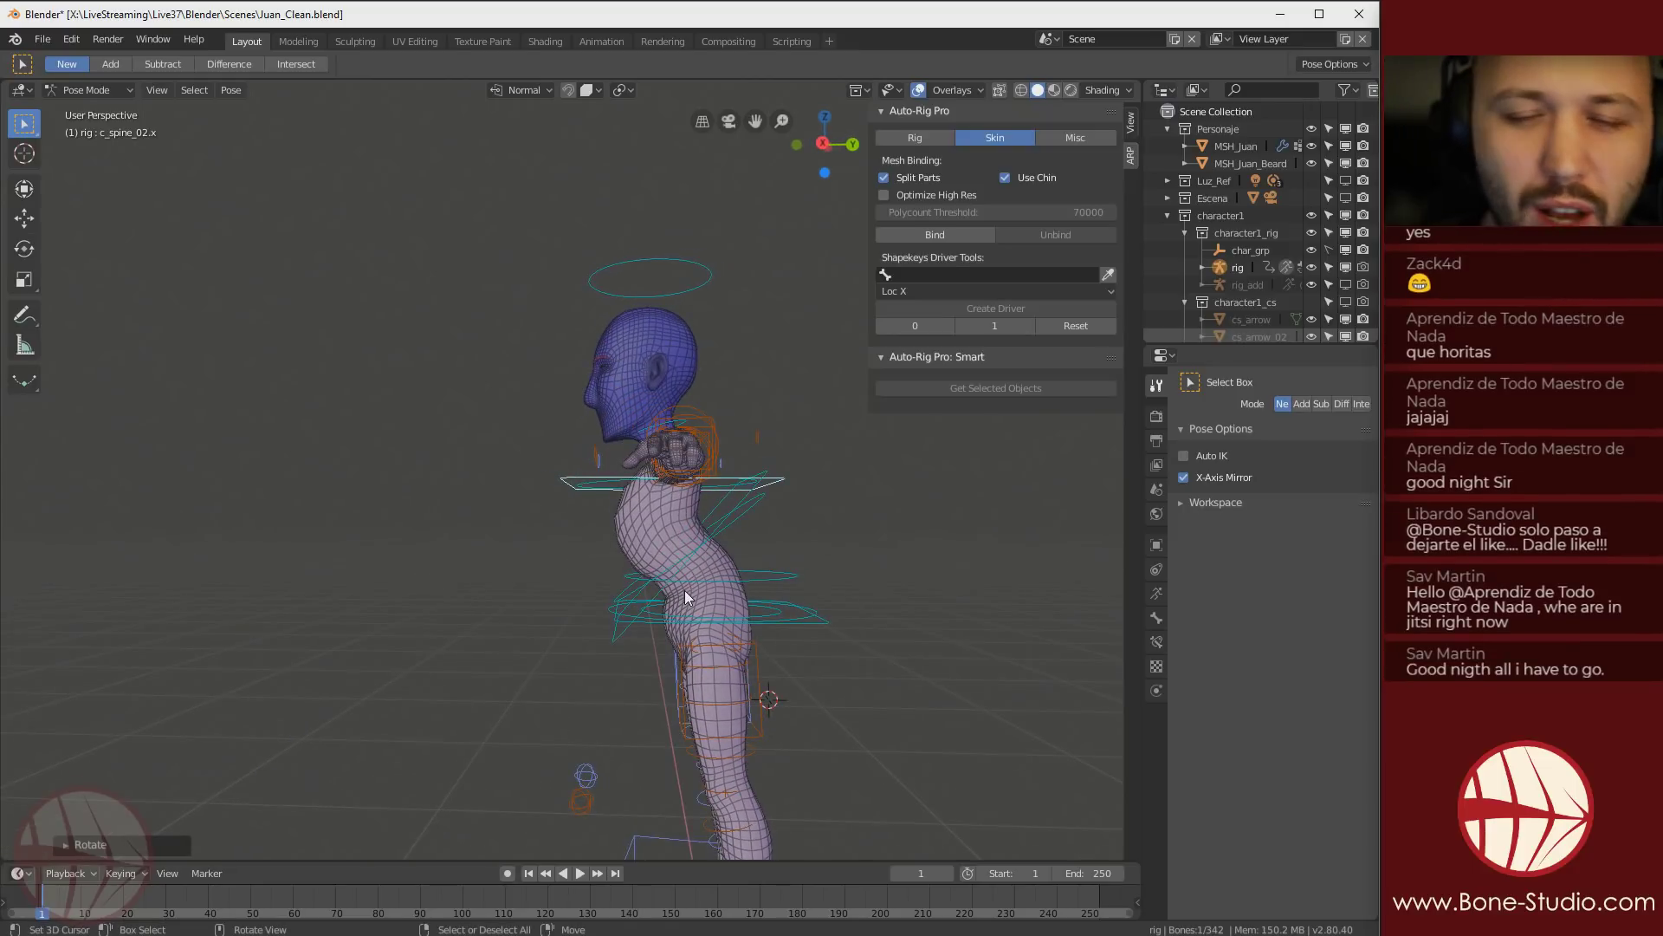
pyautogui.moveTo(709, 658); pyautogui.dragTo(860, 632, button='middle')
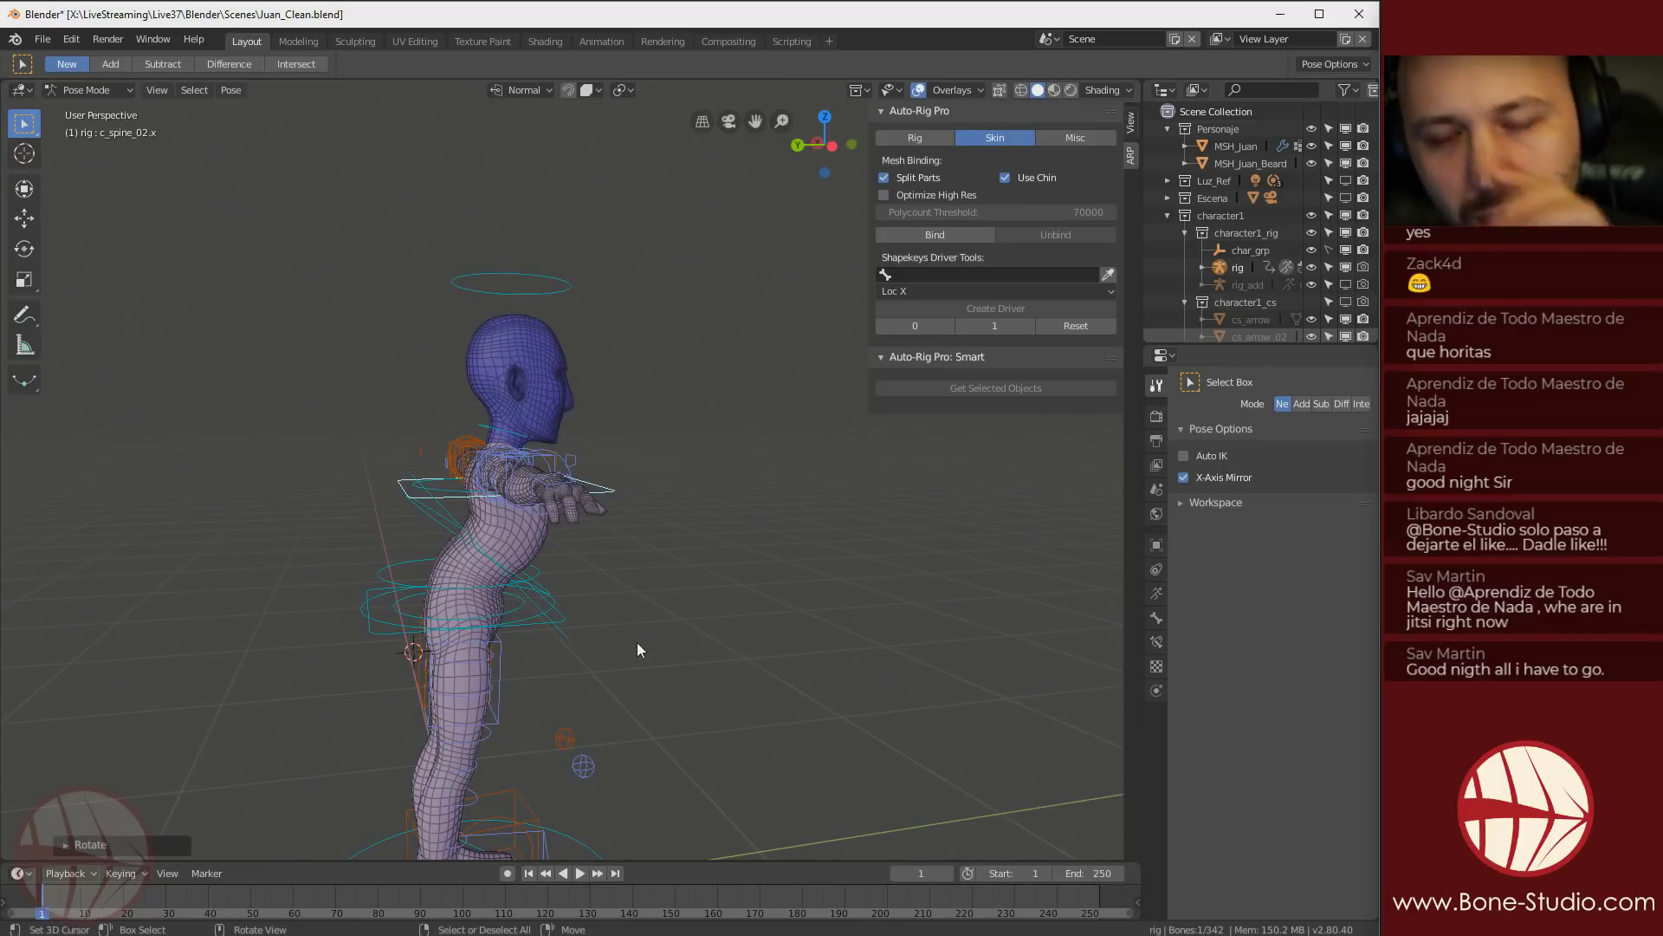
# Rotate the left upper arm FK control down so the arm hangs beside the body
pyautogui.moveTo(559, 589); pyautogui.dragTo(656, 461, button='middle')
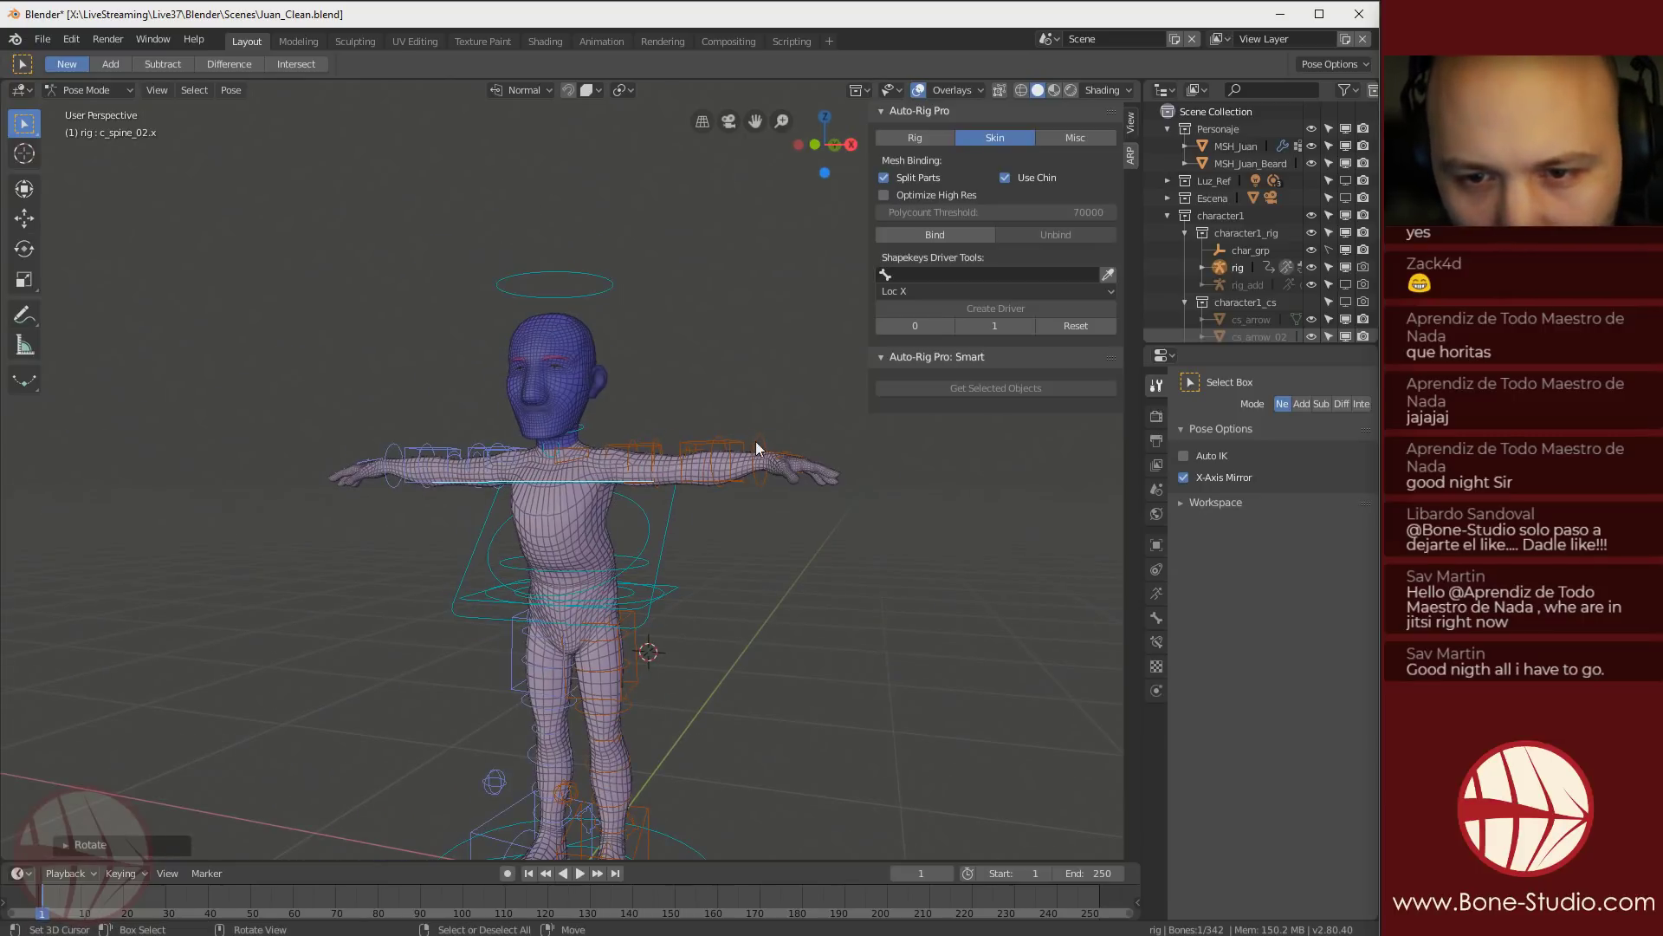
pyautogui.click(656, 444)
pyautogui.scroll(2, 684, 460)
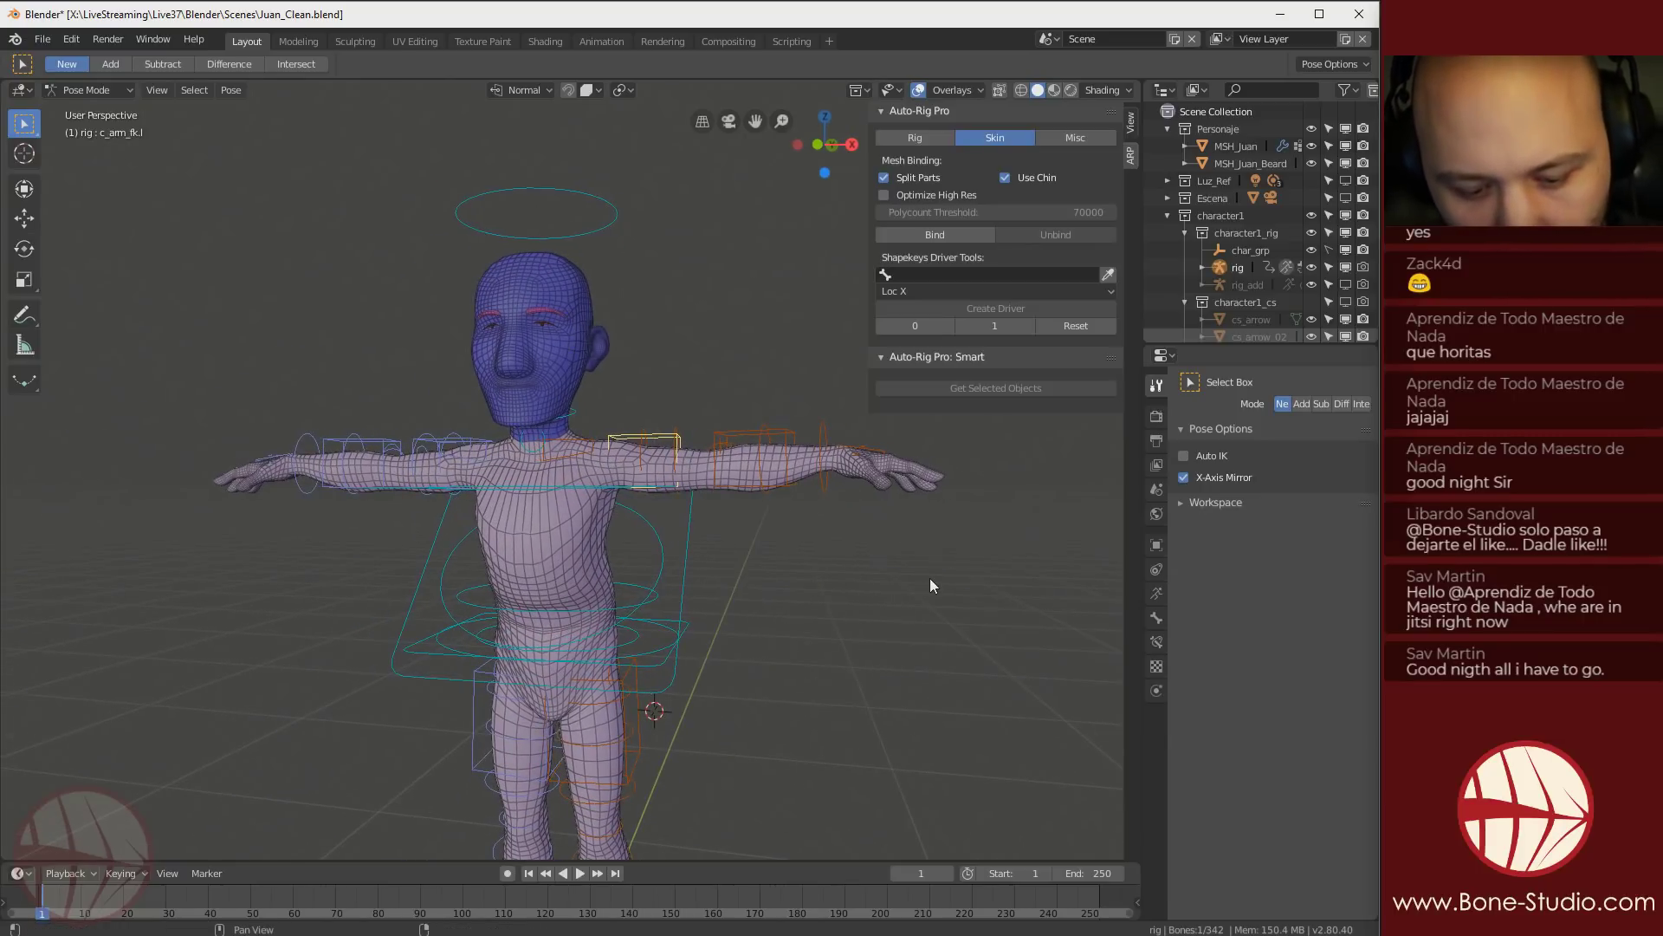
pyautogui.press('r')
pyautogui.click(538, 795)
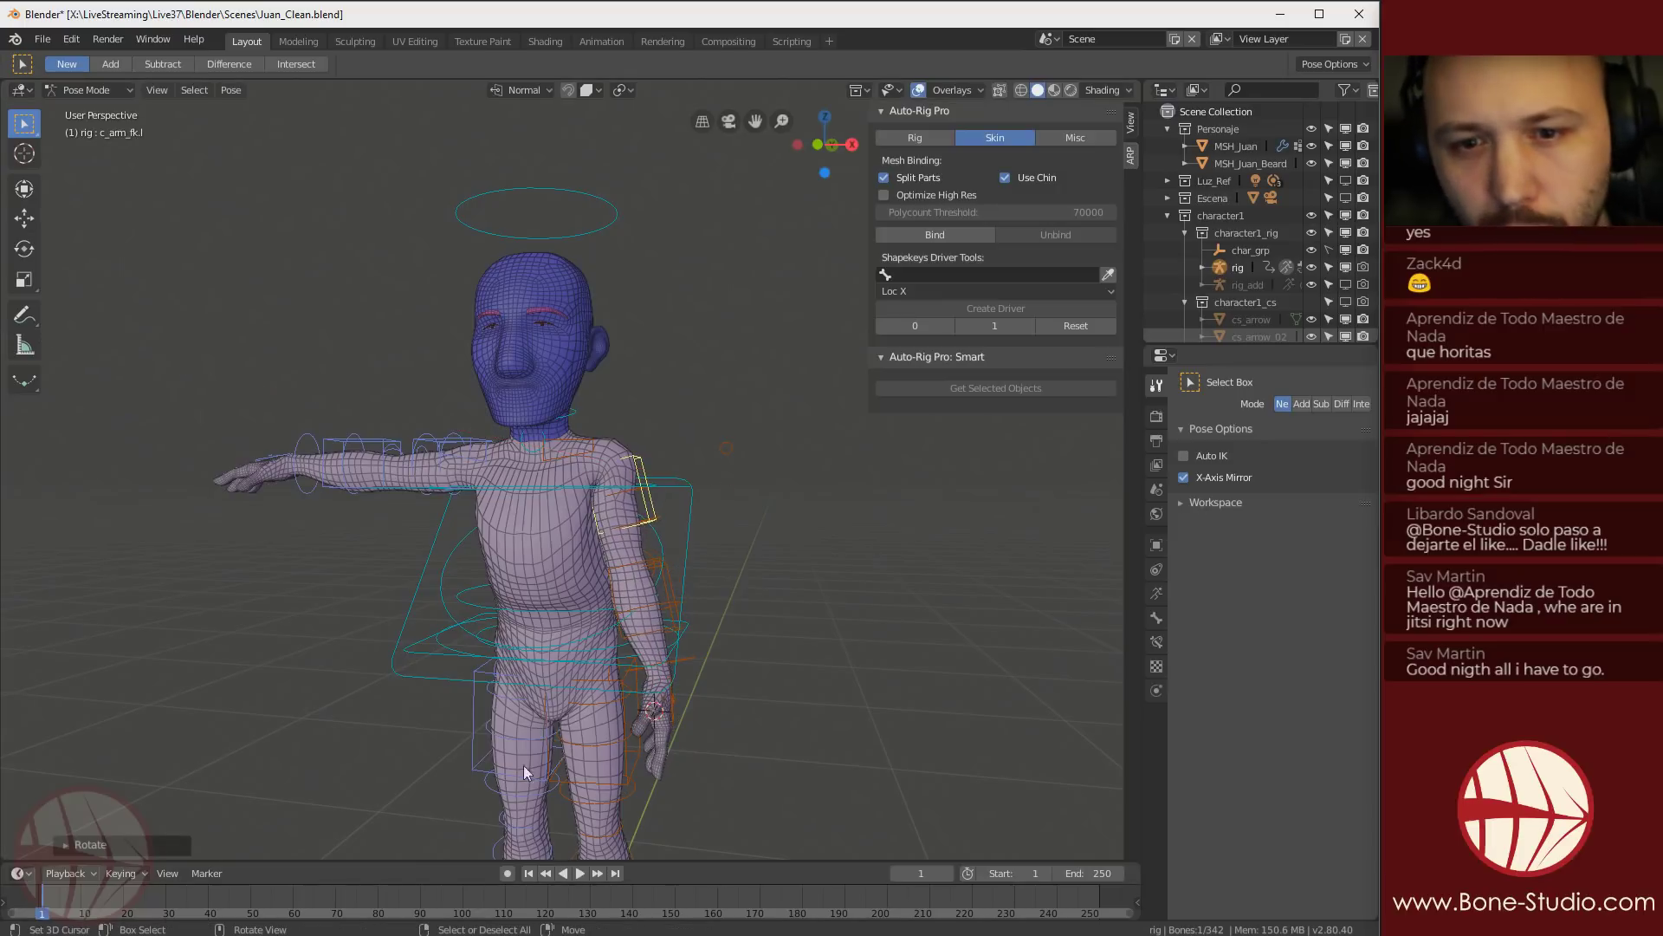
# Rotate the left shoulder control around its normal X axis and check the shoulder and arm deformation
pyautogui.scroll(2, 661, 474)
pyautogui.click(613, 428)
pyautogui.press('r')
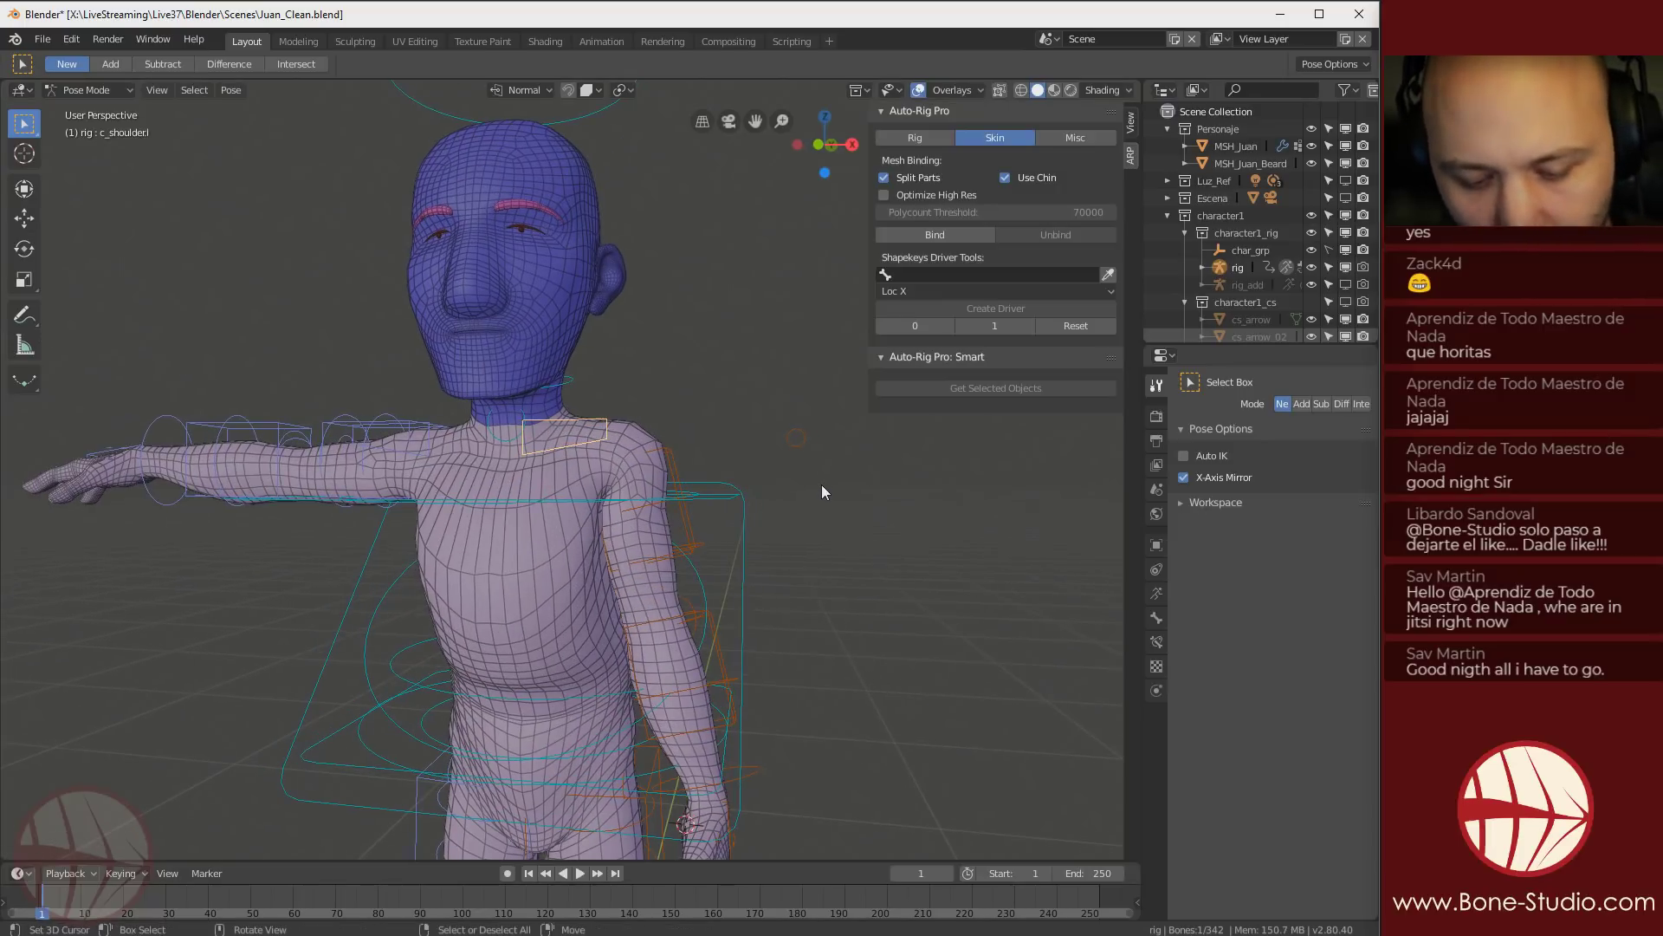
pyautogui.press('x')
pyautogui.press('x')
pyautogui.click(792, 575)
pyautogui.keyDown('shift'); pyautogui.moveTo(792, 575); pyautogui.dragTo(877, 348, button='middle'); pyautogui.keyUp('shift')
pyautogui.scroll(-3, 857, 336)
pyautogui.moveTo(620, 532); pyautogui.dragTo(650, 471, button='middle')
pyautogui.scroll(-2, 564, 462)
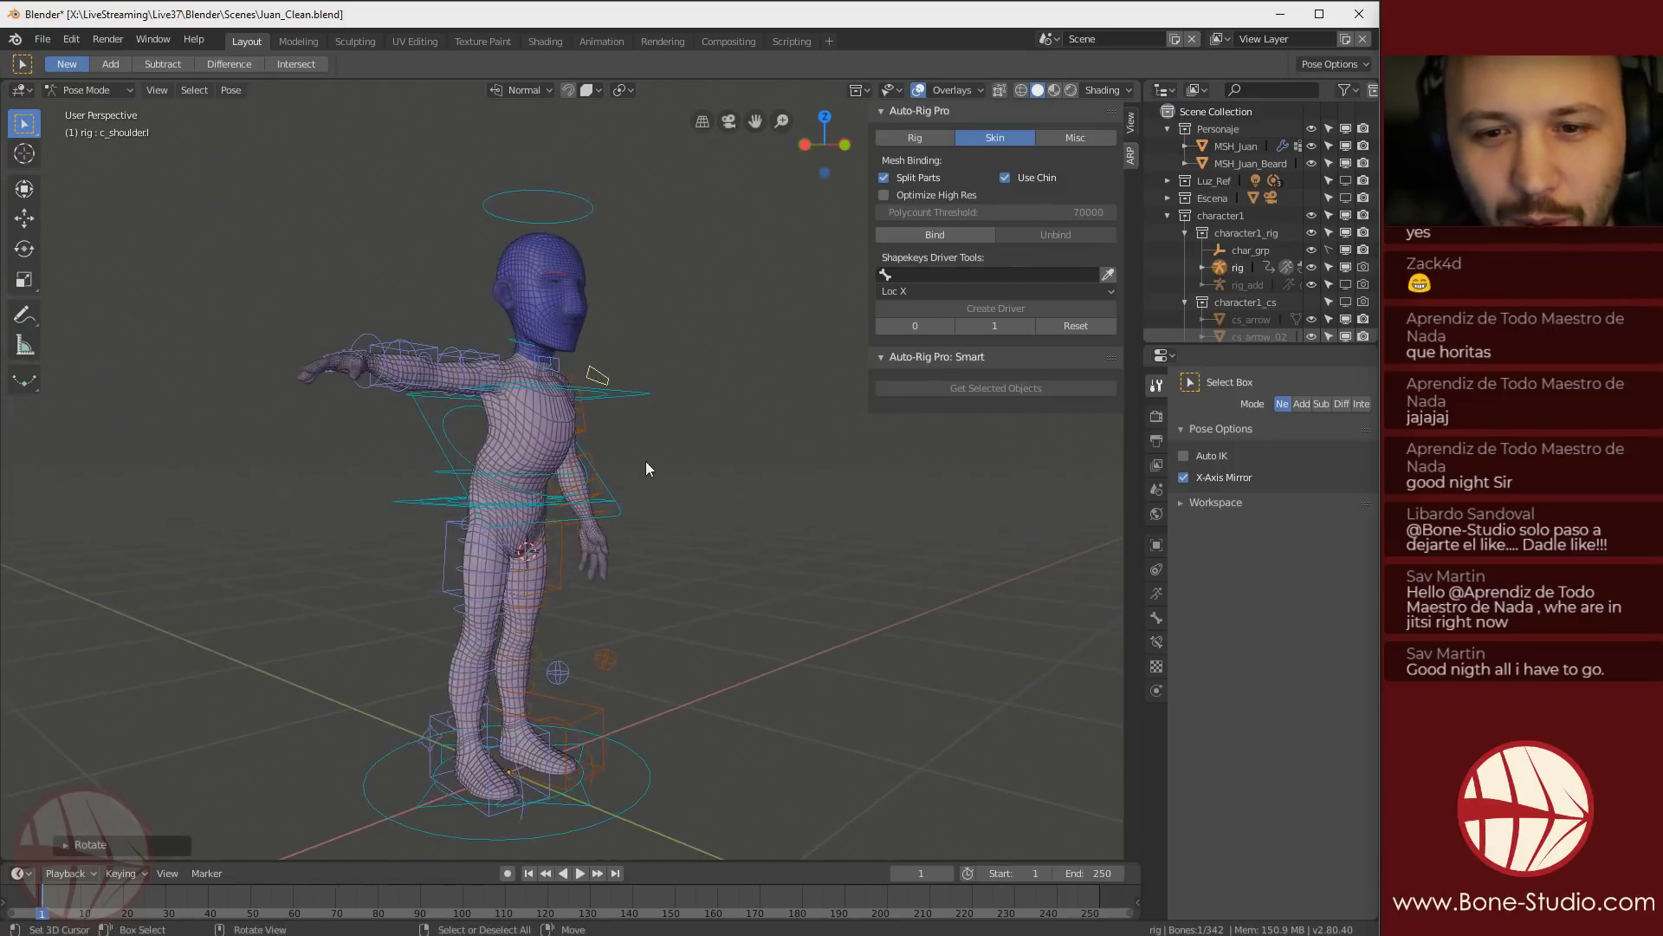
# Rotate c_spine_01.x backward around its normal X axis to straighten the lower torso
pyautogui.click(616, 518)
pyautogui.press('r')
pyautogui.press('x')
pyautogui.press('x')
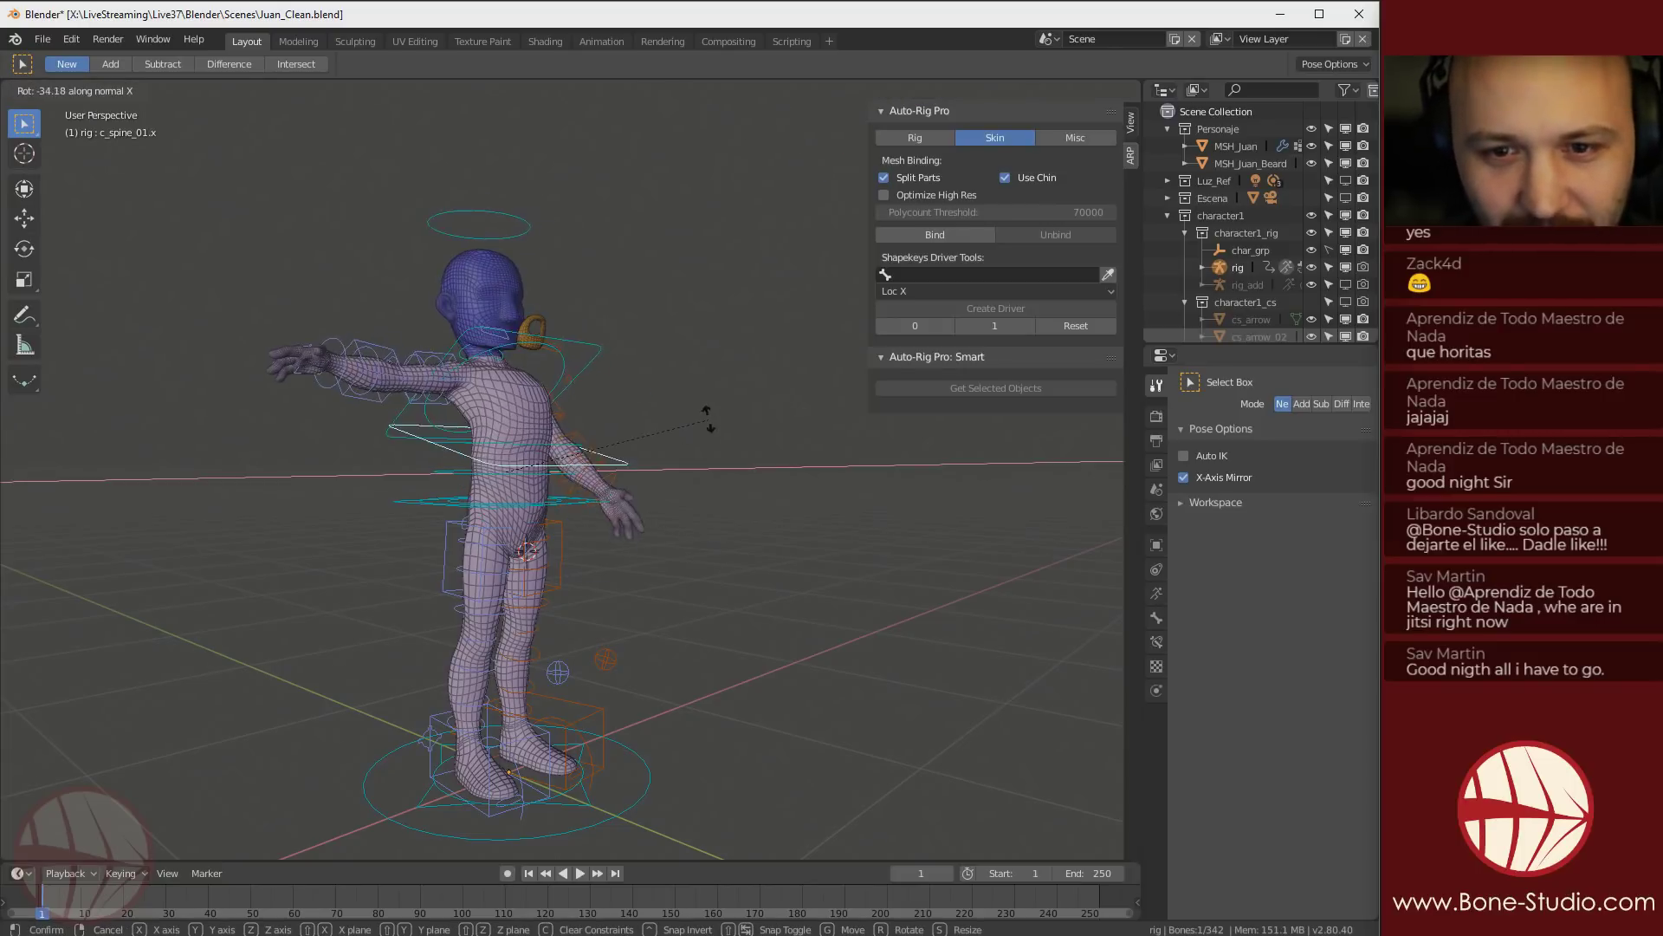
pyautogui.click(688, 382)
# Rotate c_spine_02.x forward about 39° around its normal X axis to level the chest
pyautogui.click(586, 353)
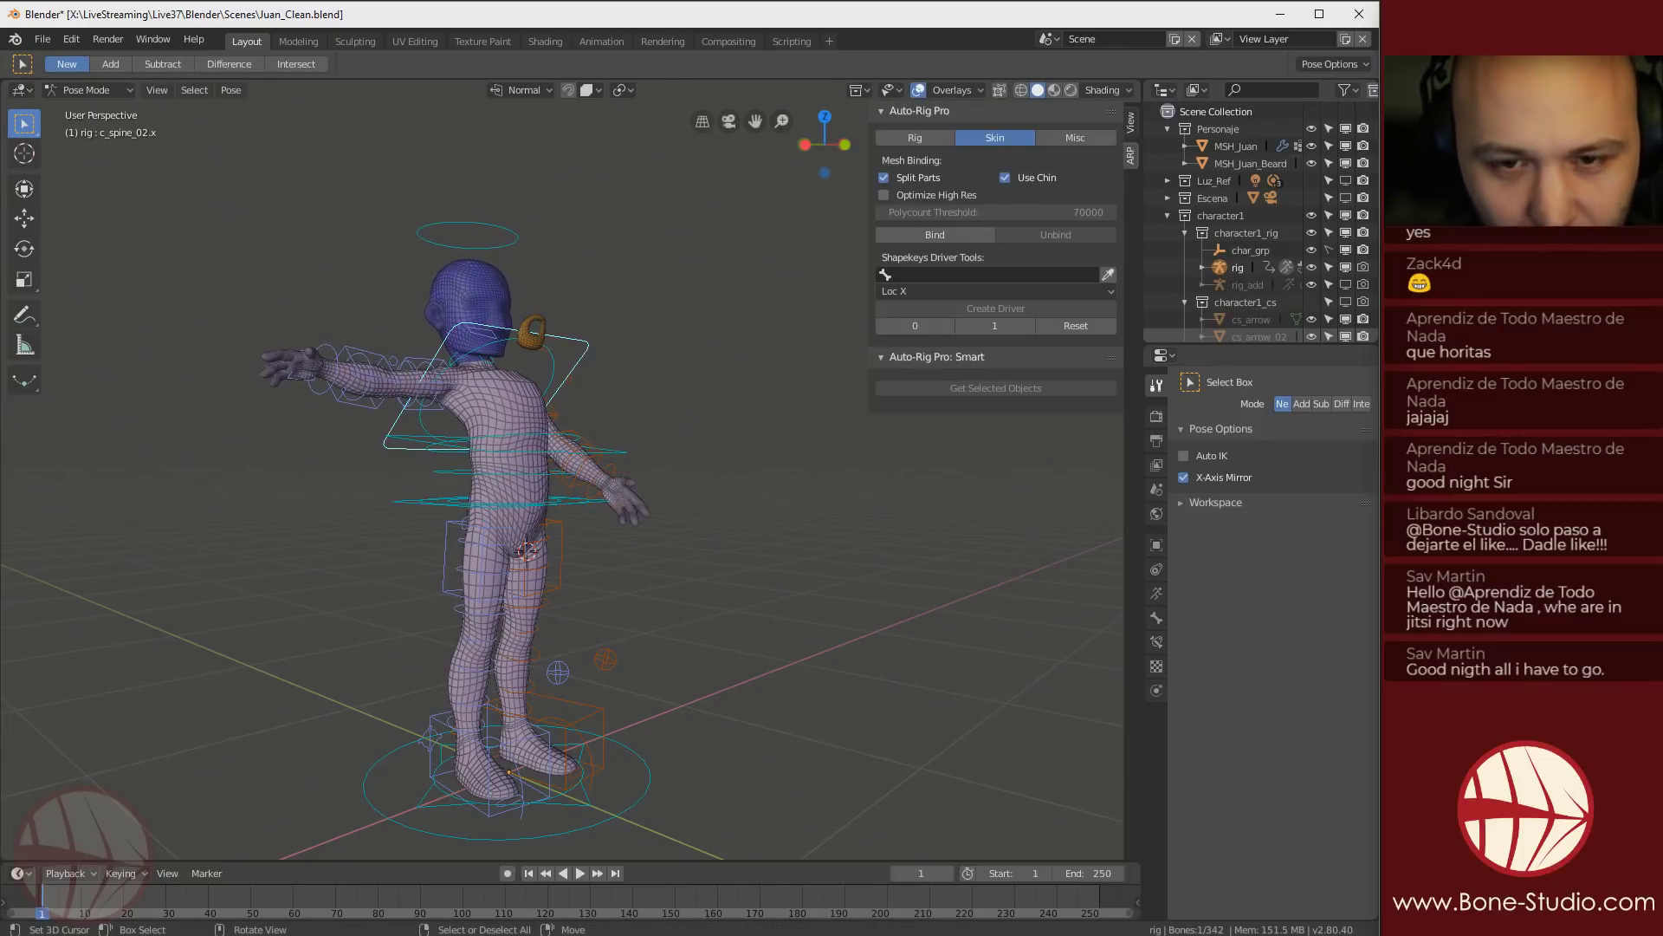
pyautogui.press('r')
pyautogui.press('x')
pyautogui.press('x')
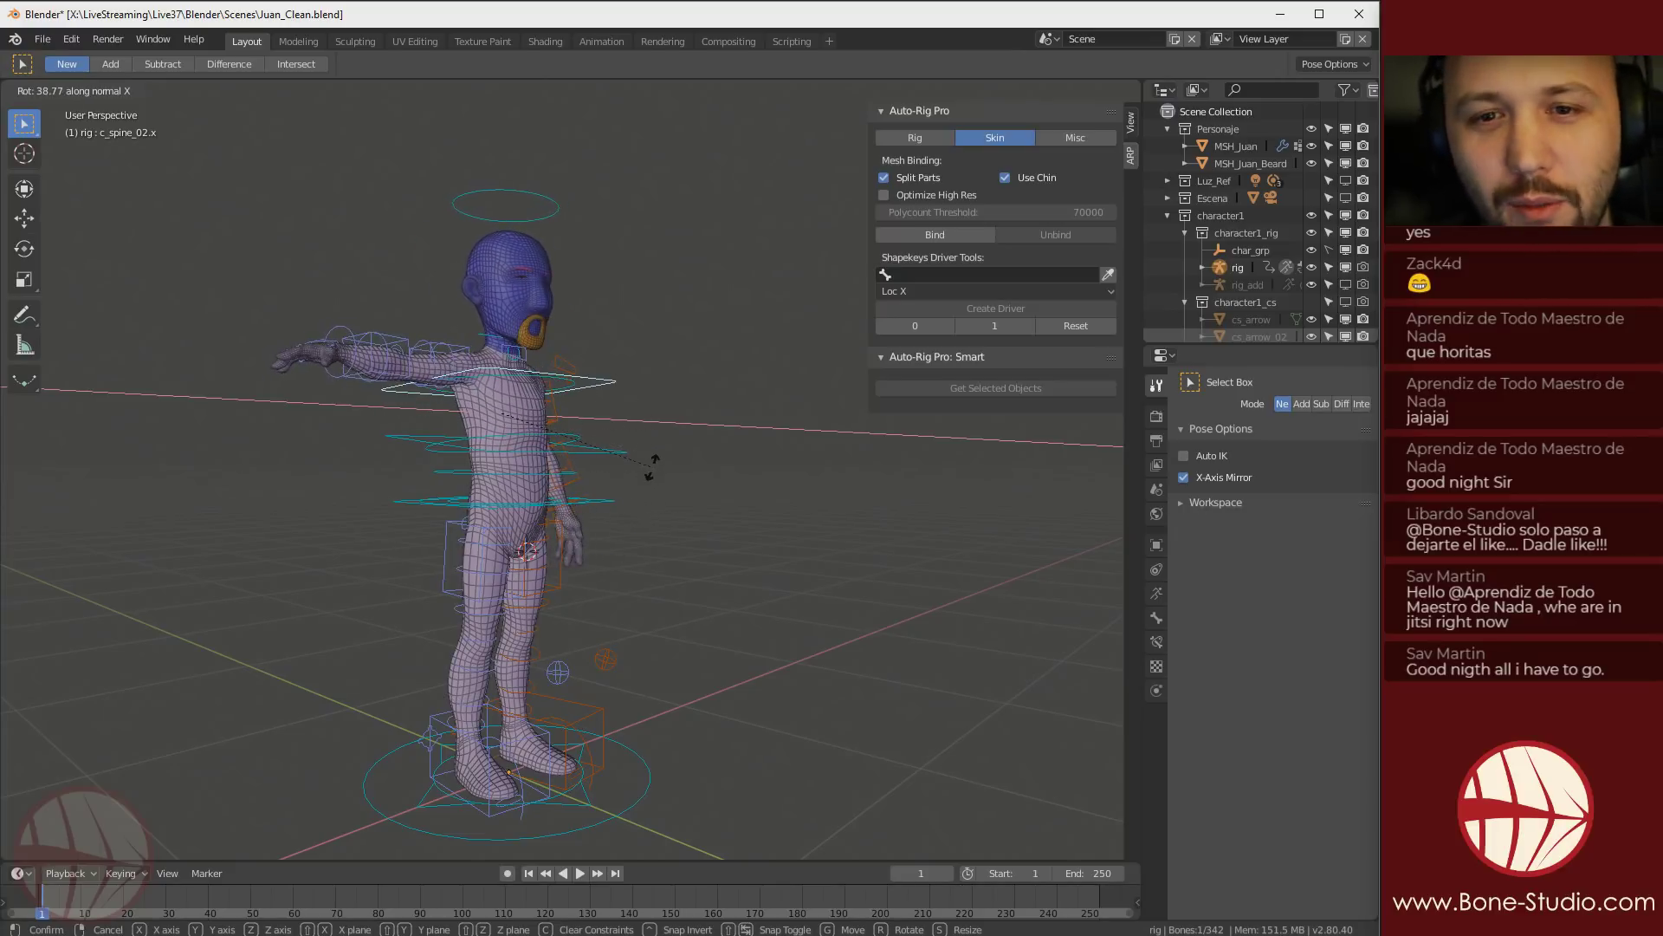
pyautogui.click(652, 463)
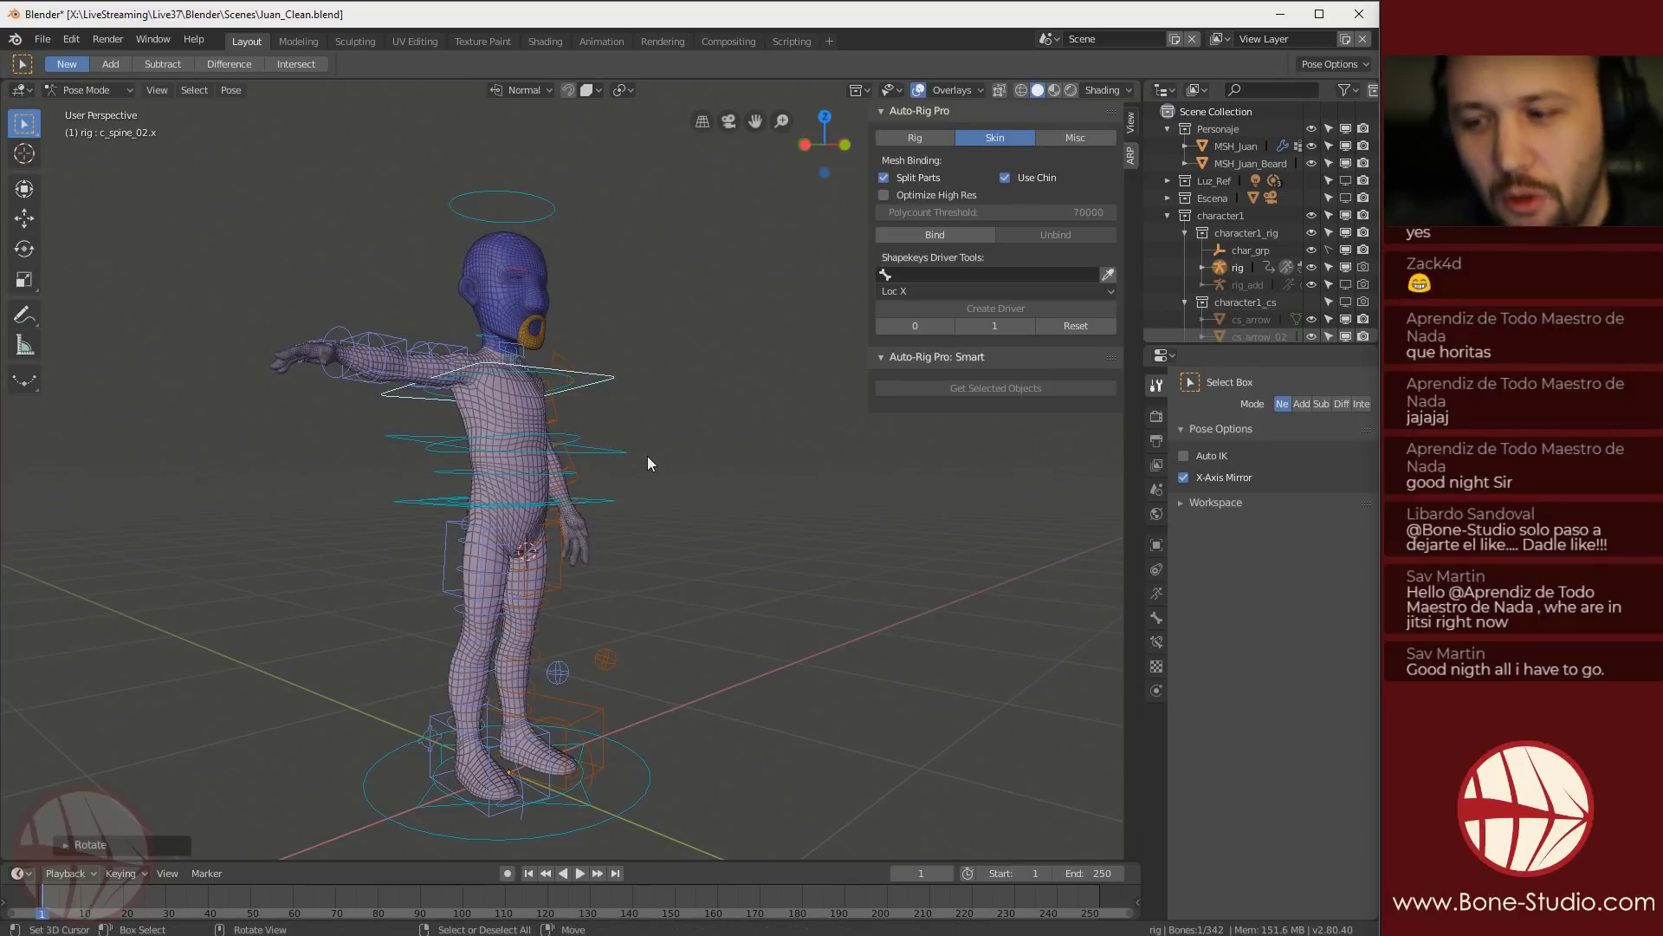
pyautogui.moveTo(596, 465); pyautogui.dragTo(550, 442, button='middle')
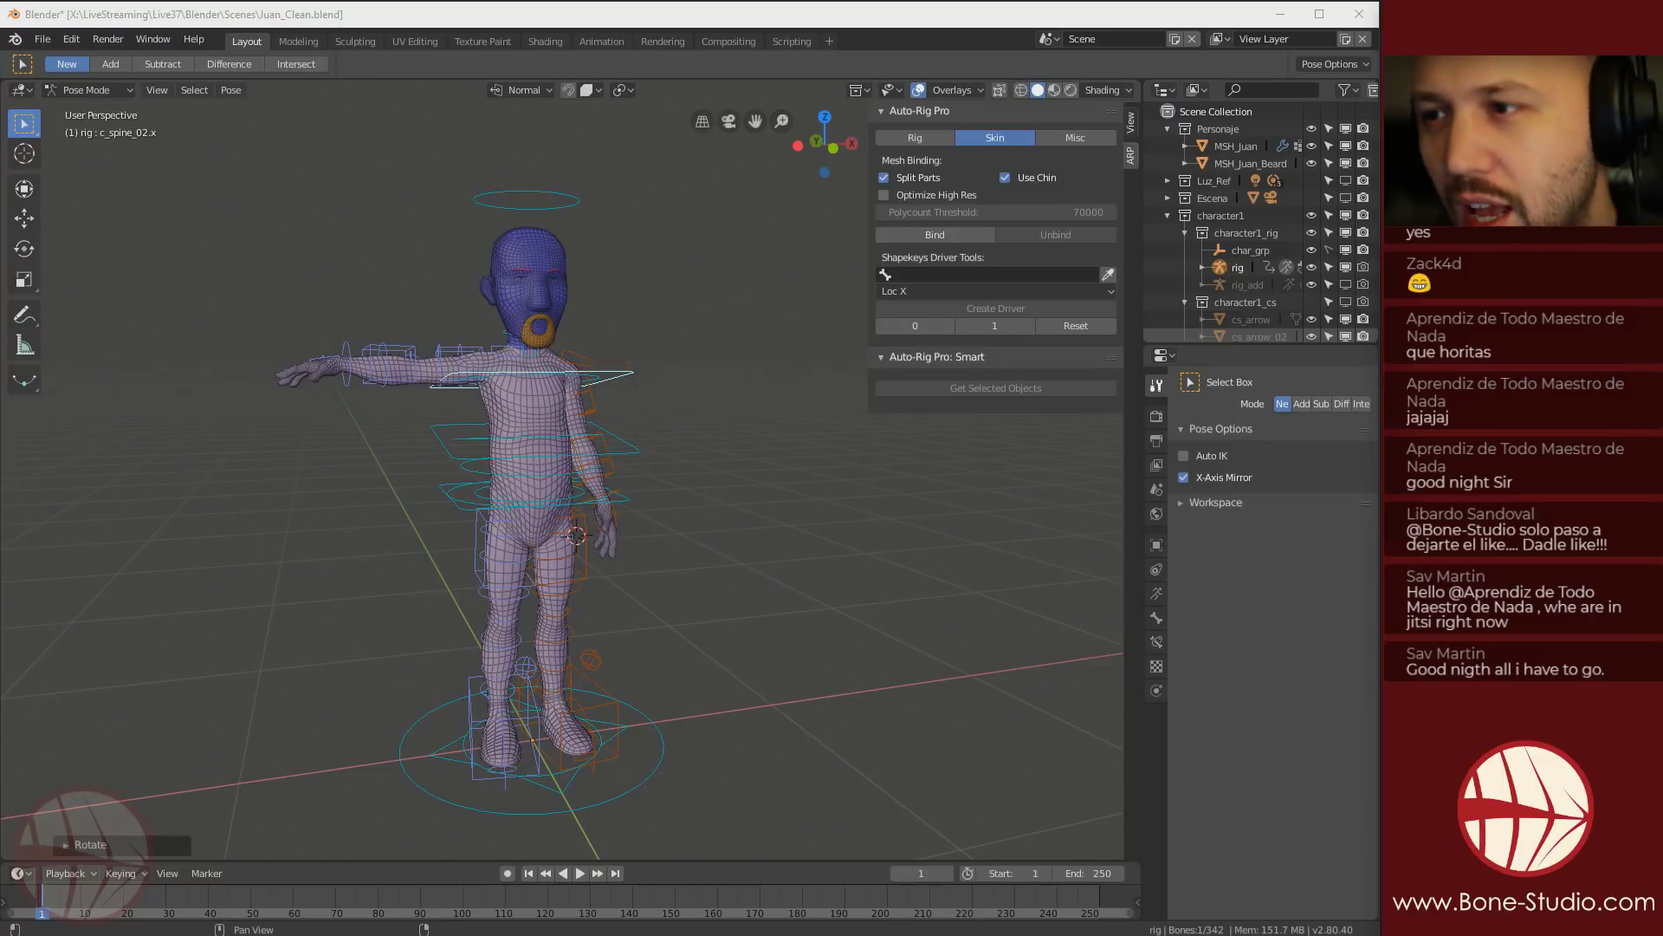
# Switch to Blender.Chat in the browser and view the BoneStudioLive and today channels
pyautogui.moveTo(1378, 173); pyautogui.dragTo(605, 96)
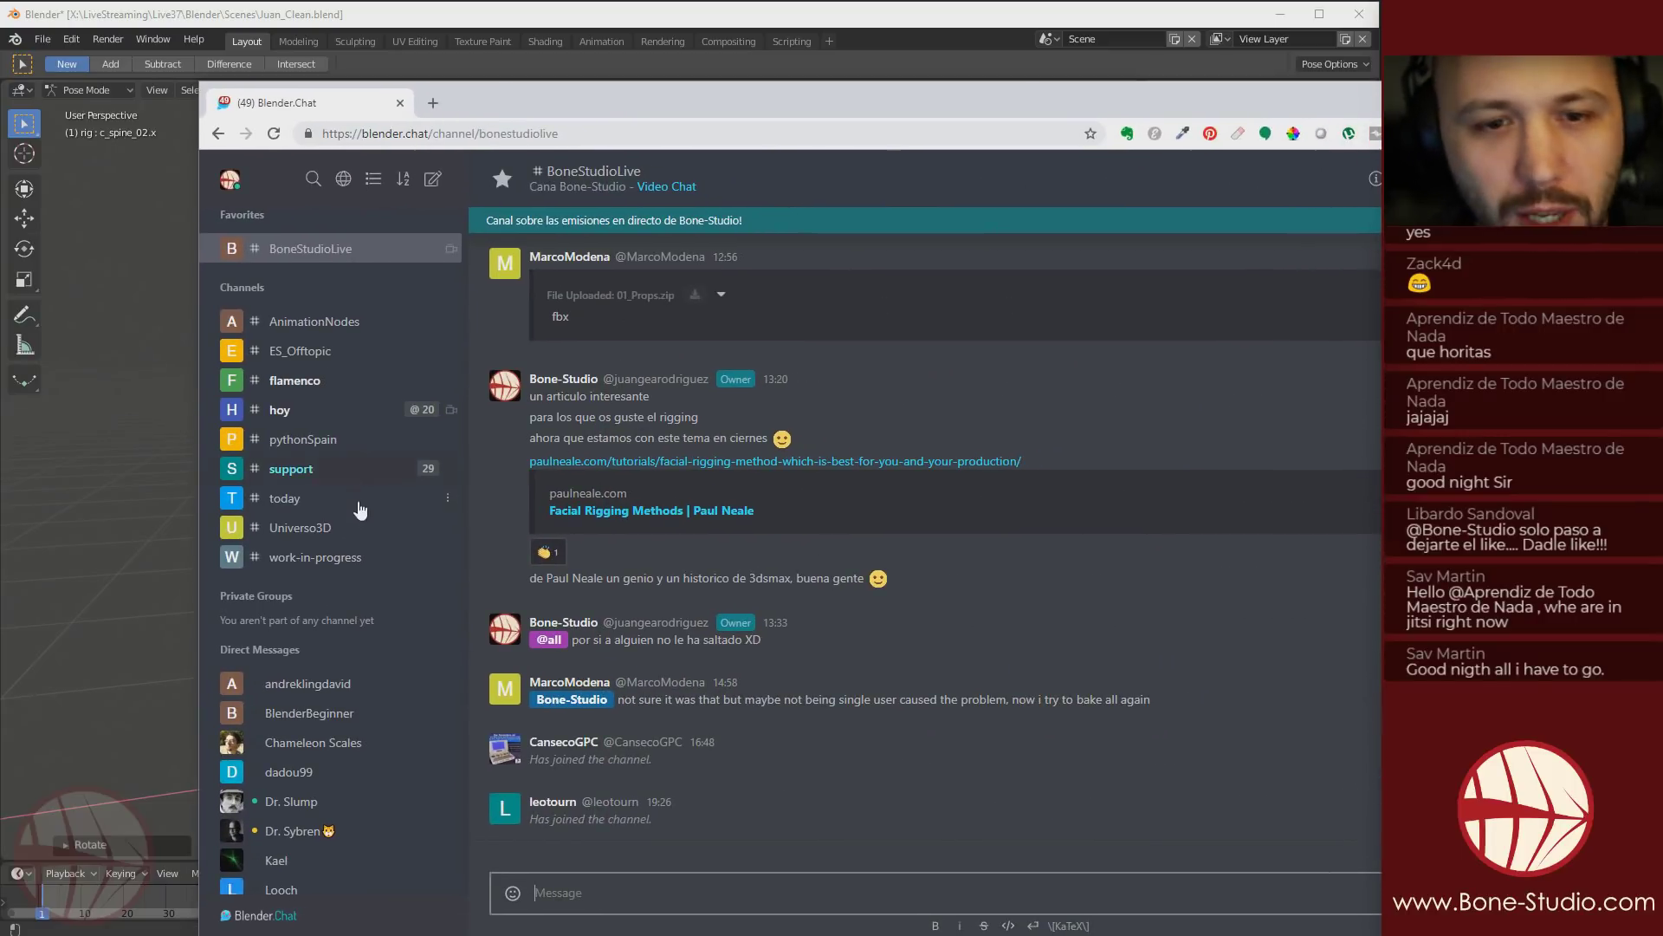
pyautogui.click(265, 256)
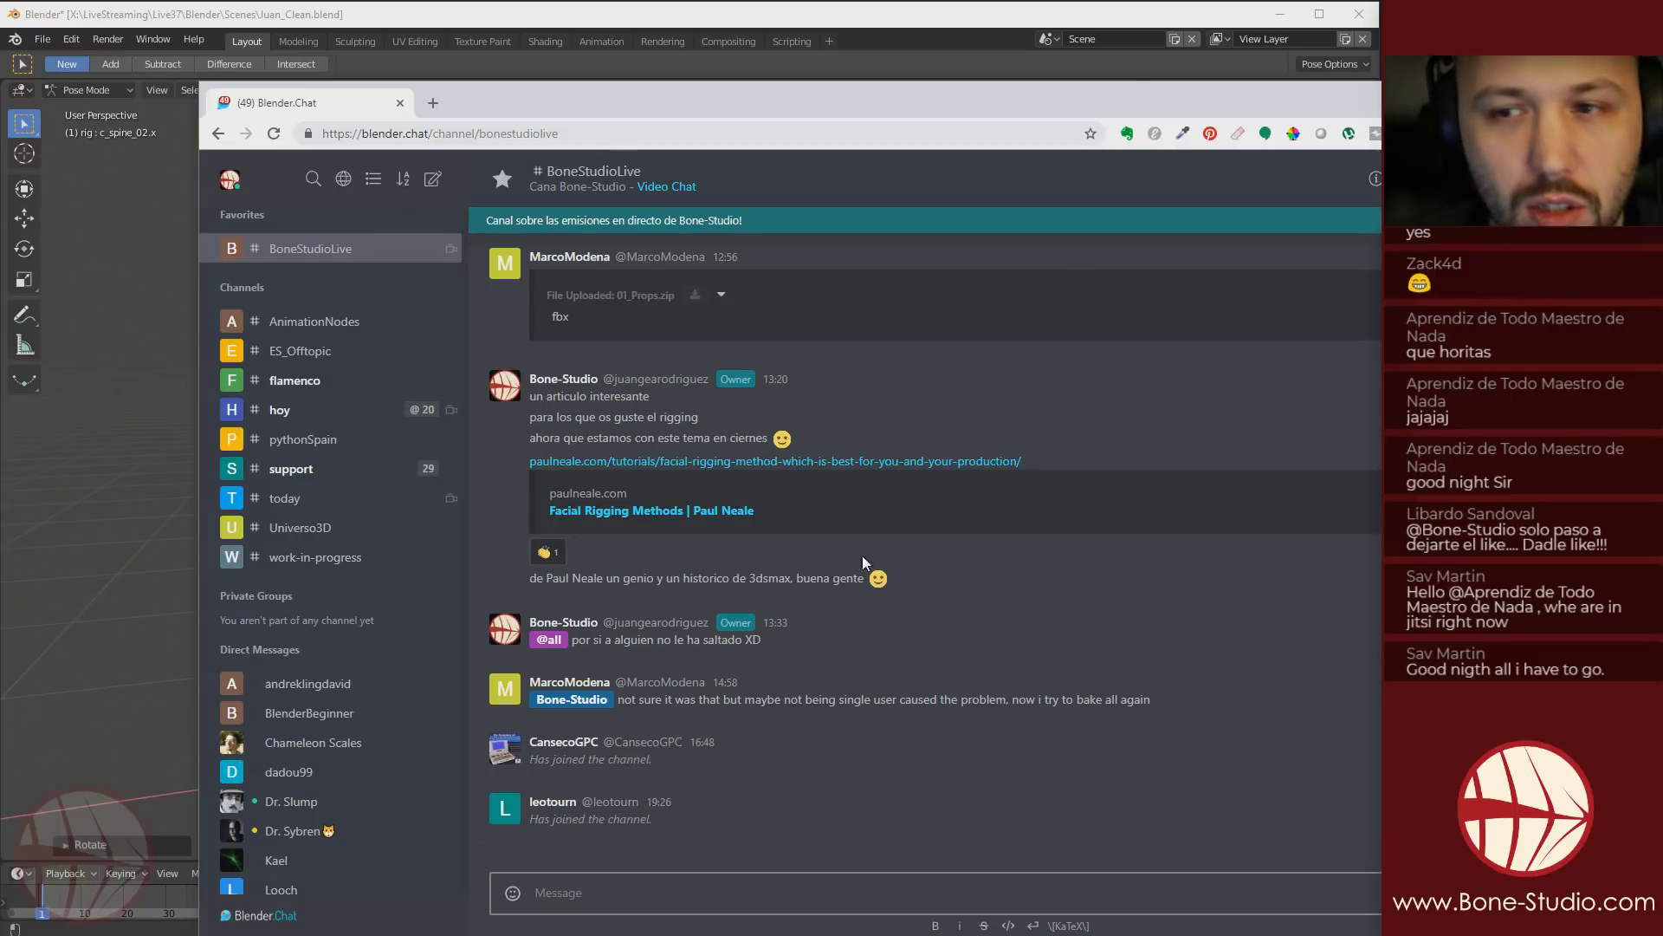
pyautogui.click(284, 500)
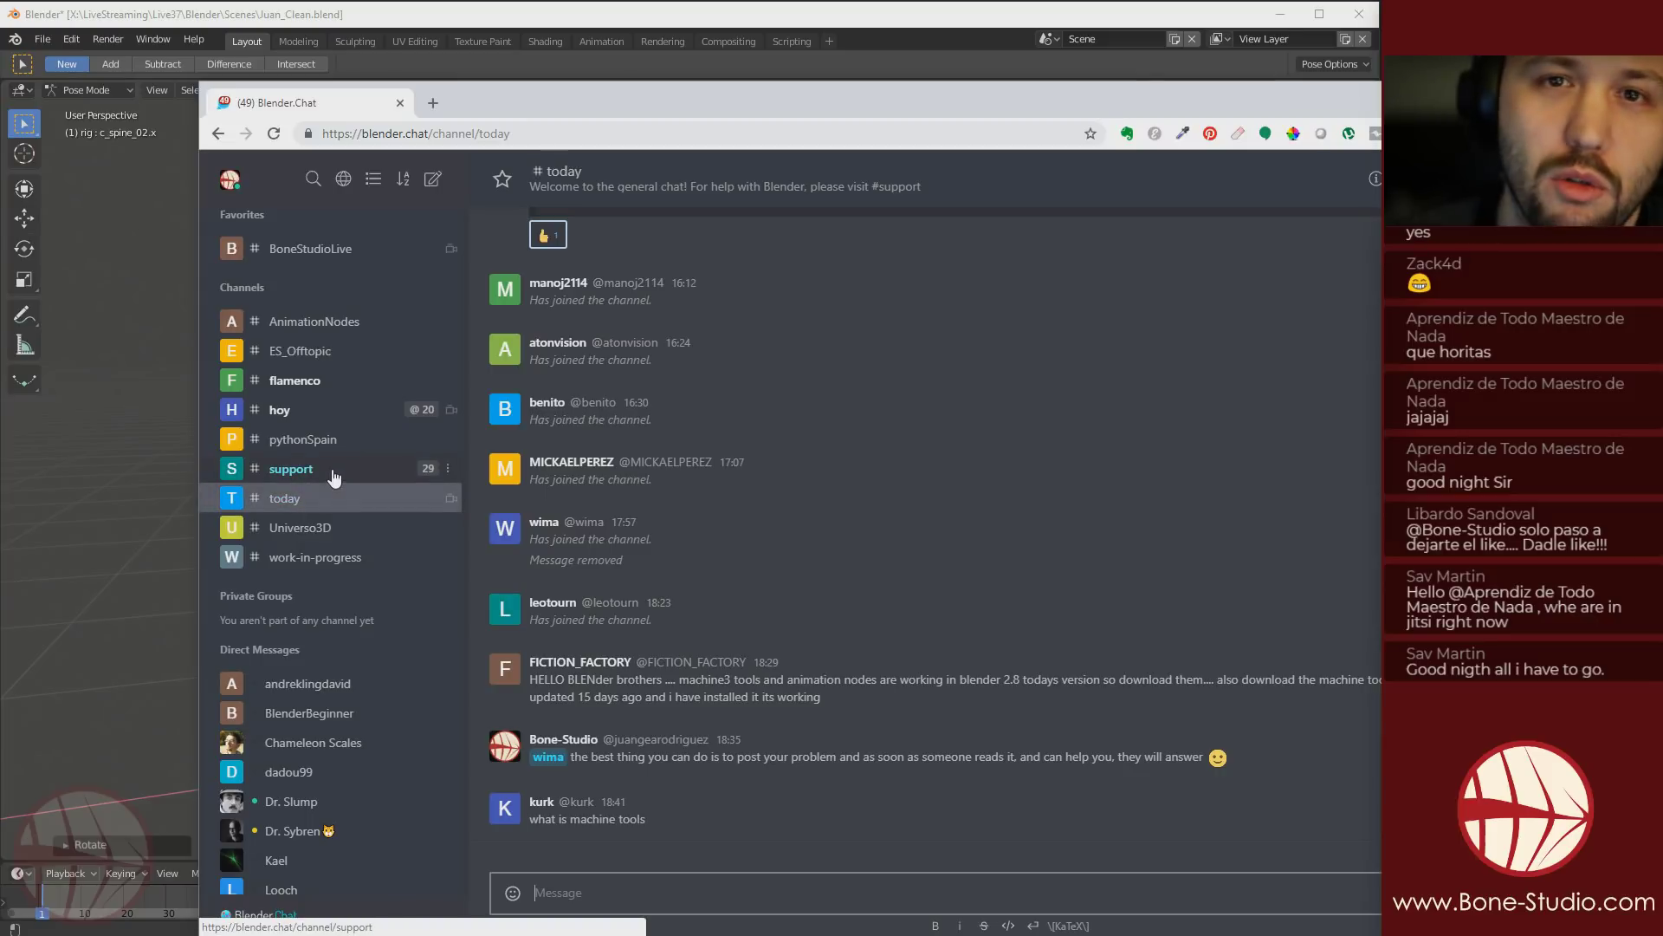
# Open the support channel and read through its messages down to the most recent ones
pyautogui.click(291, 469)
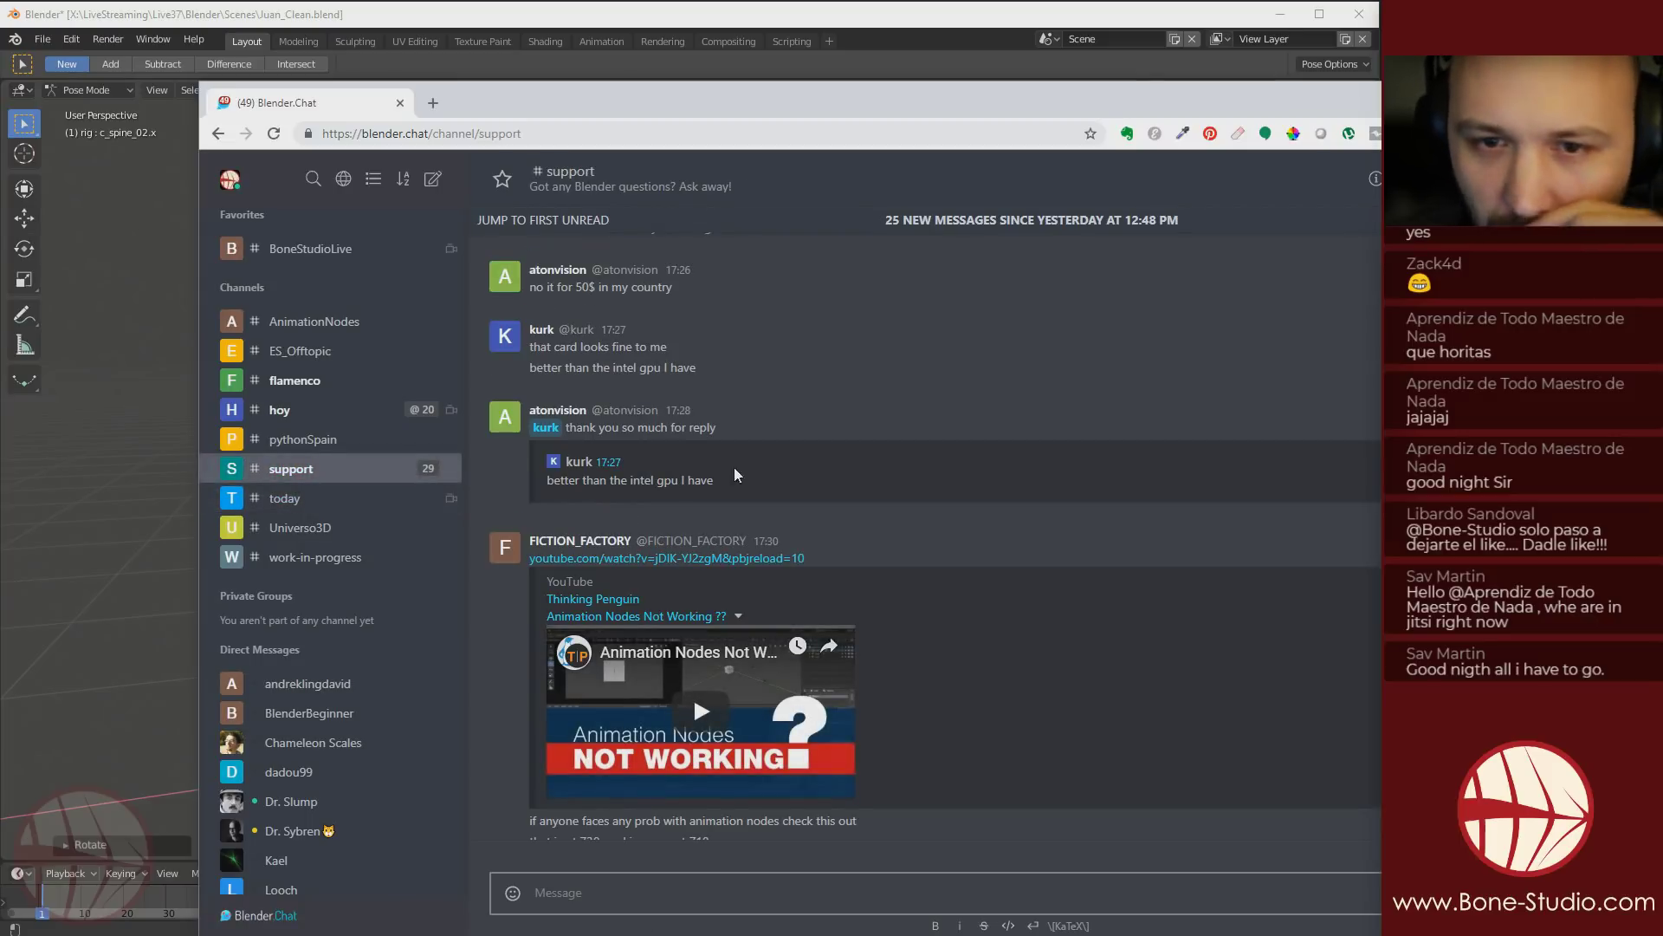
pyautogui.scroll(15, 738, 604)
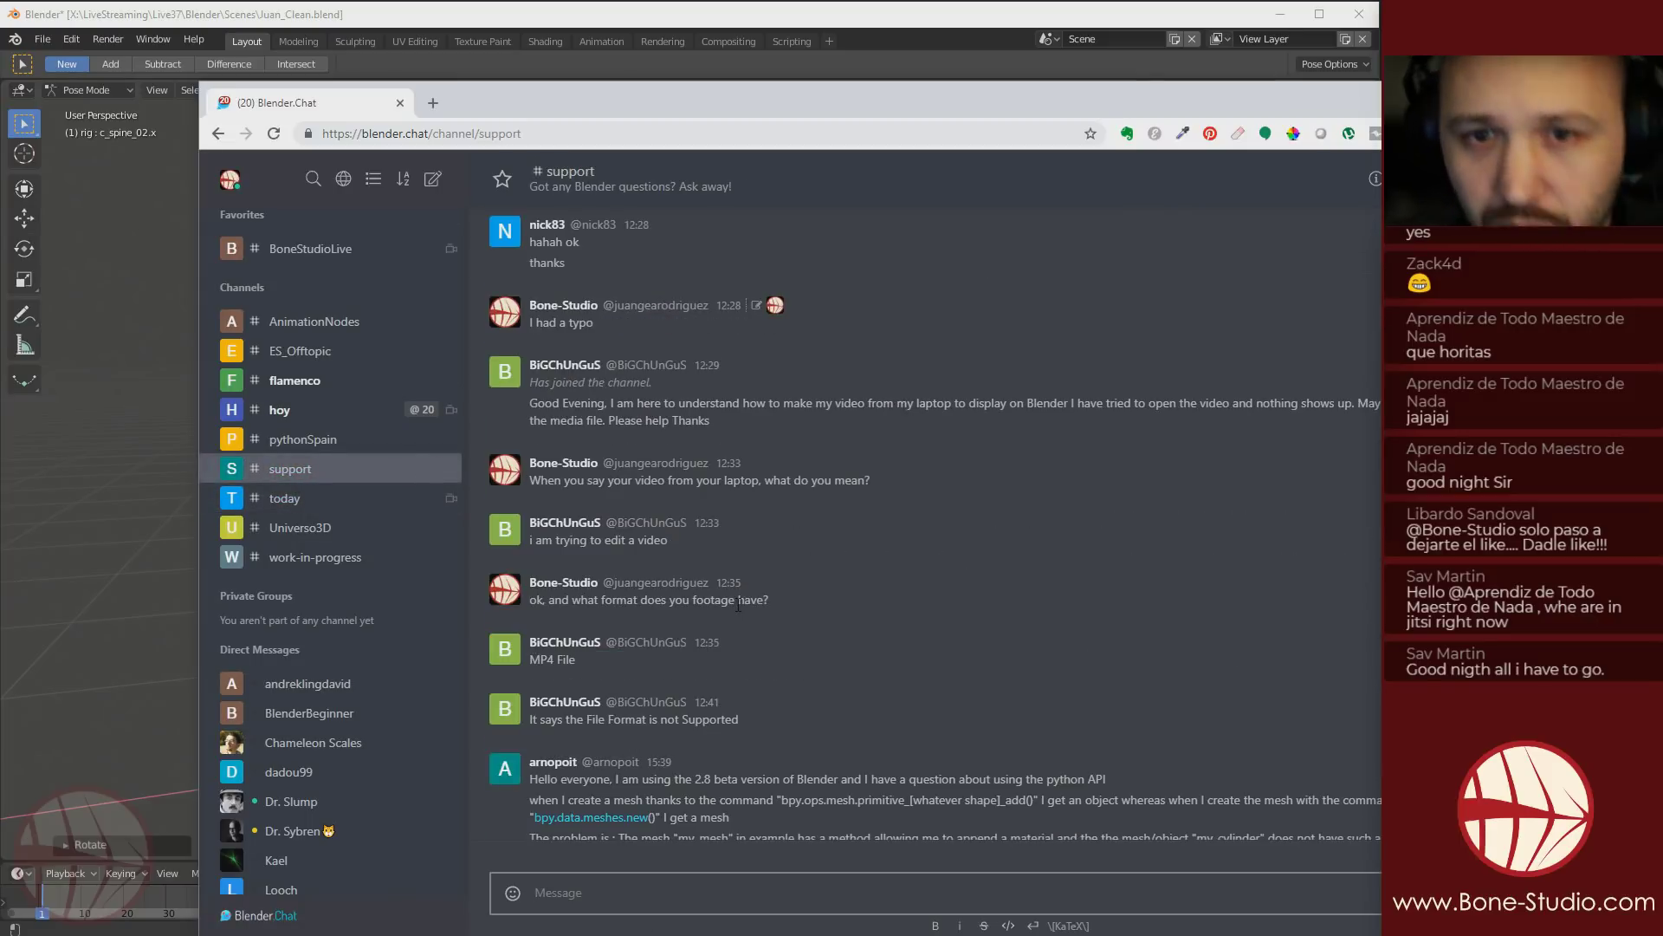
pyautogui.scroll(-10, 739, 600)
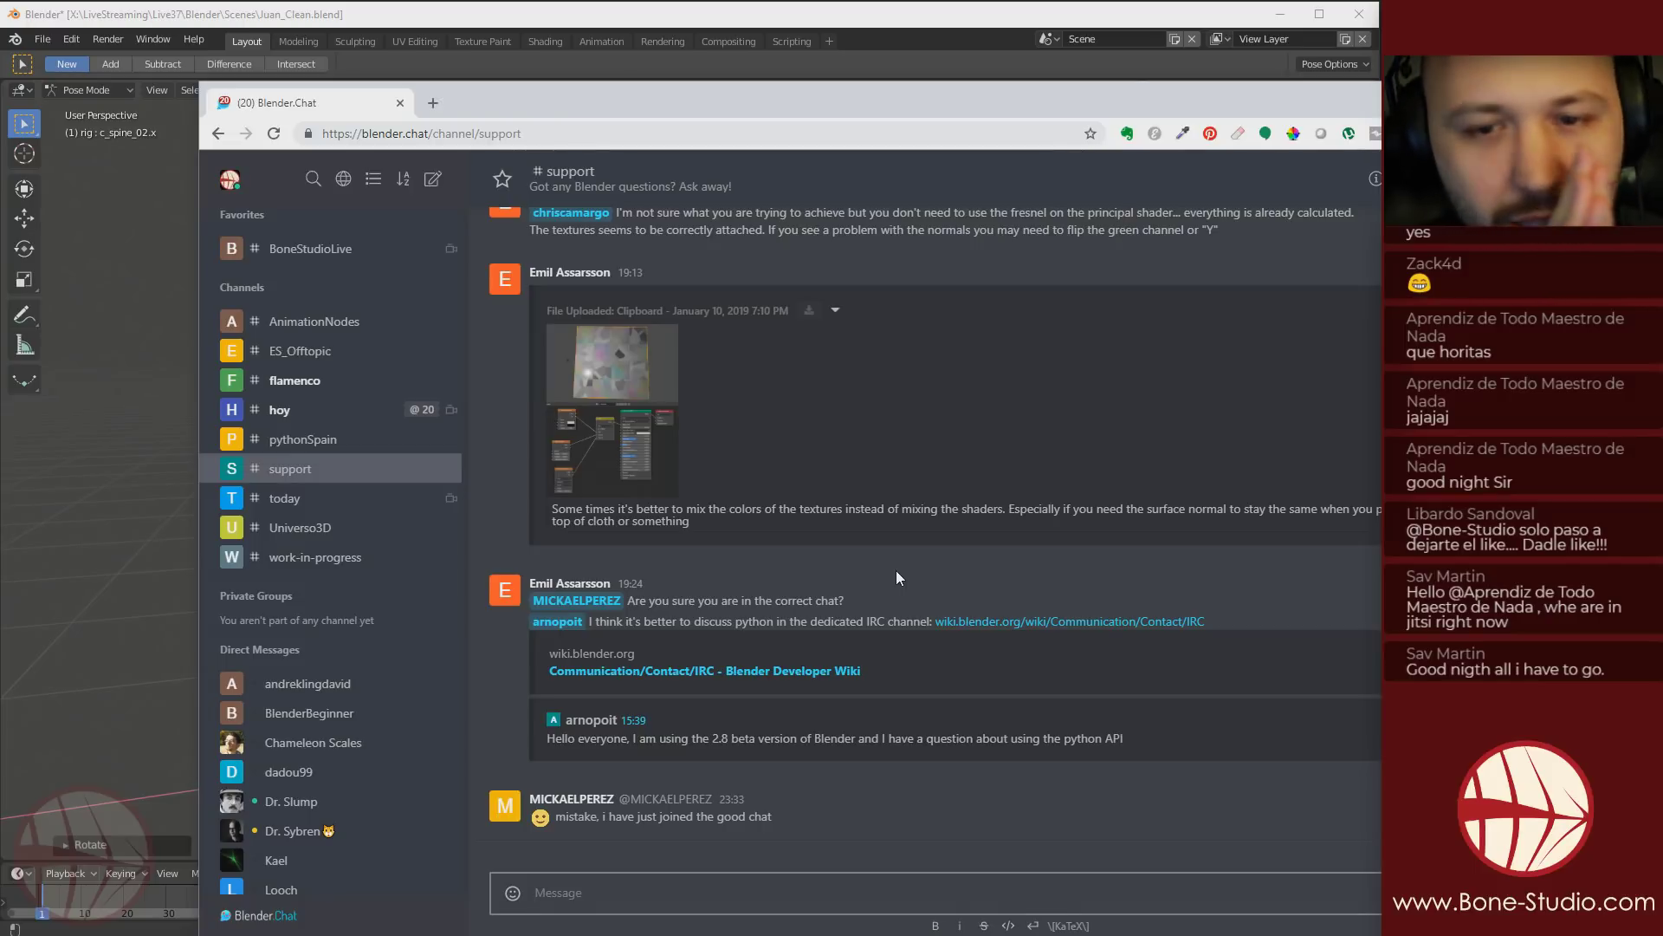
# Read the latest messages in the flamenco channel and return to the today channel
pyautogui.click(319, 381)
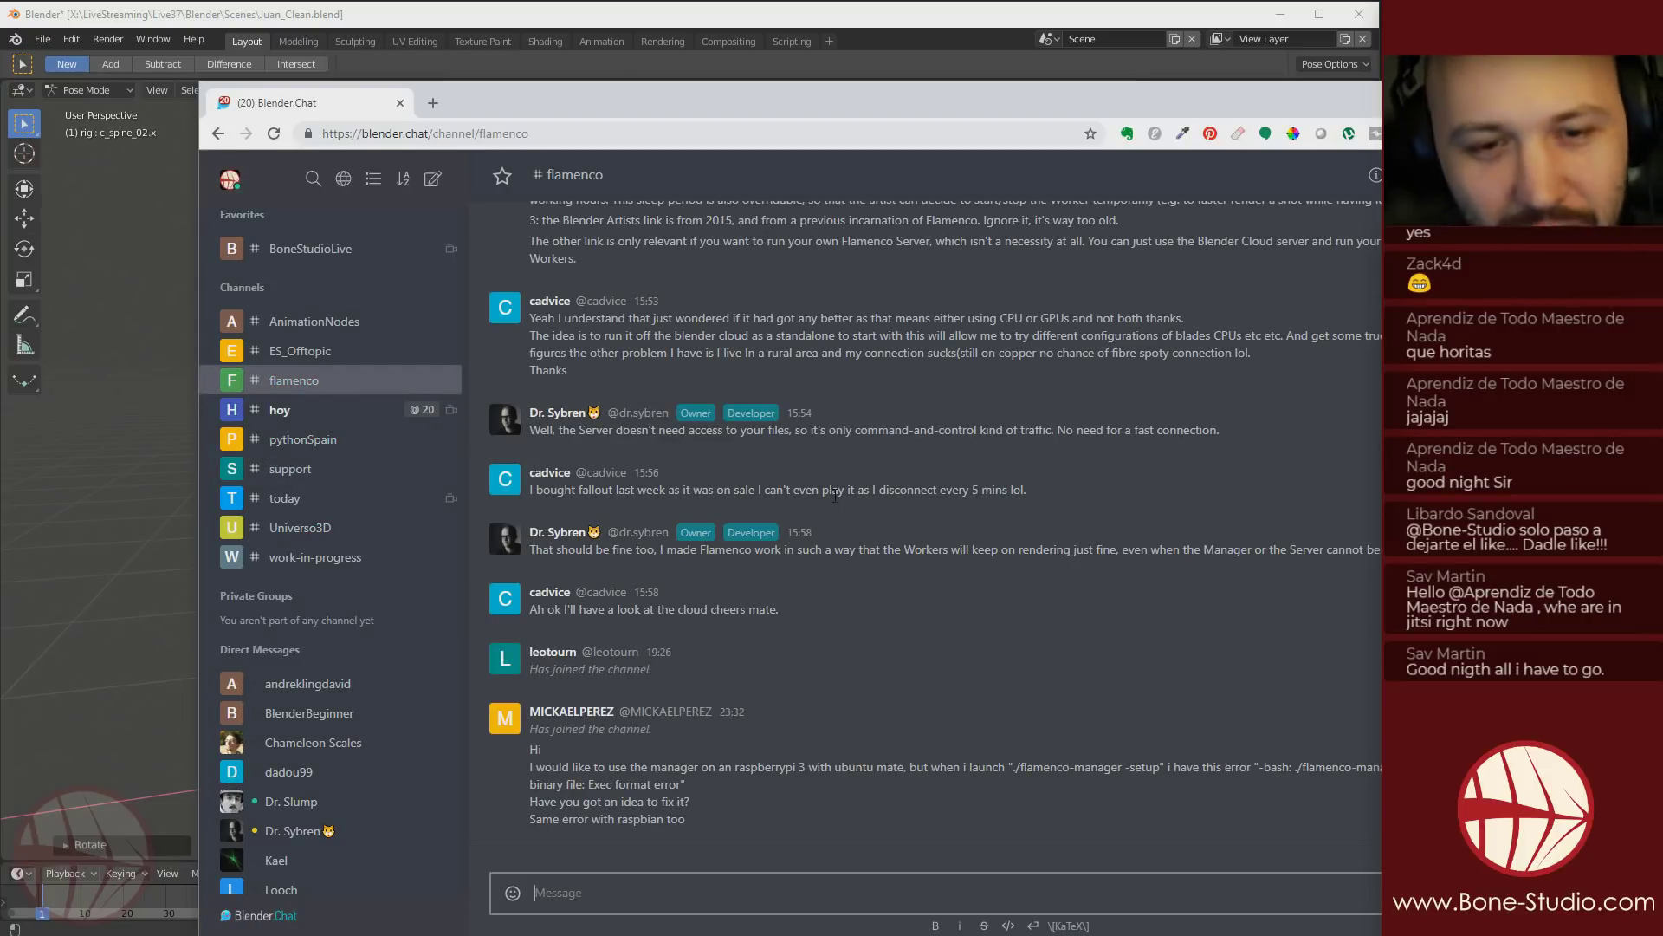
pyautogui.click(300, 474)
pyautogui.click(291, 498)
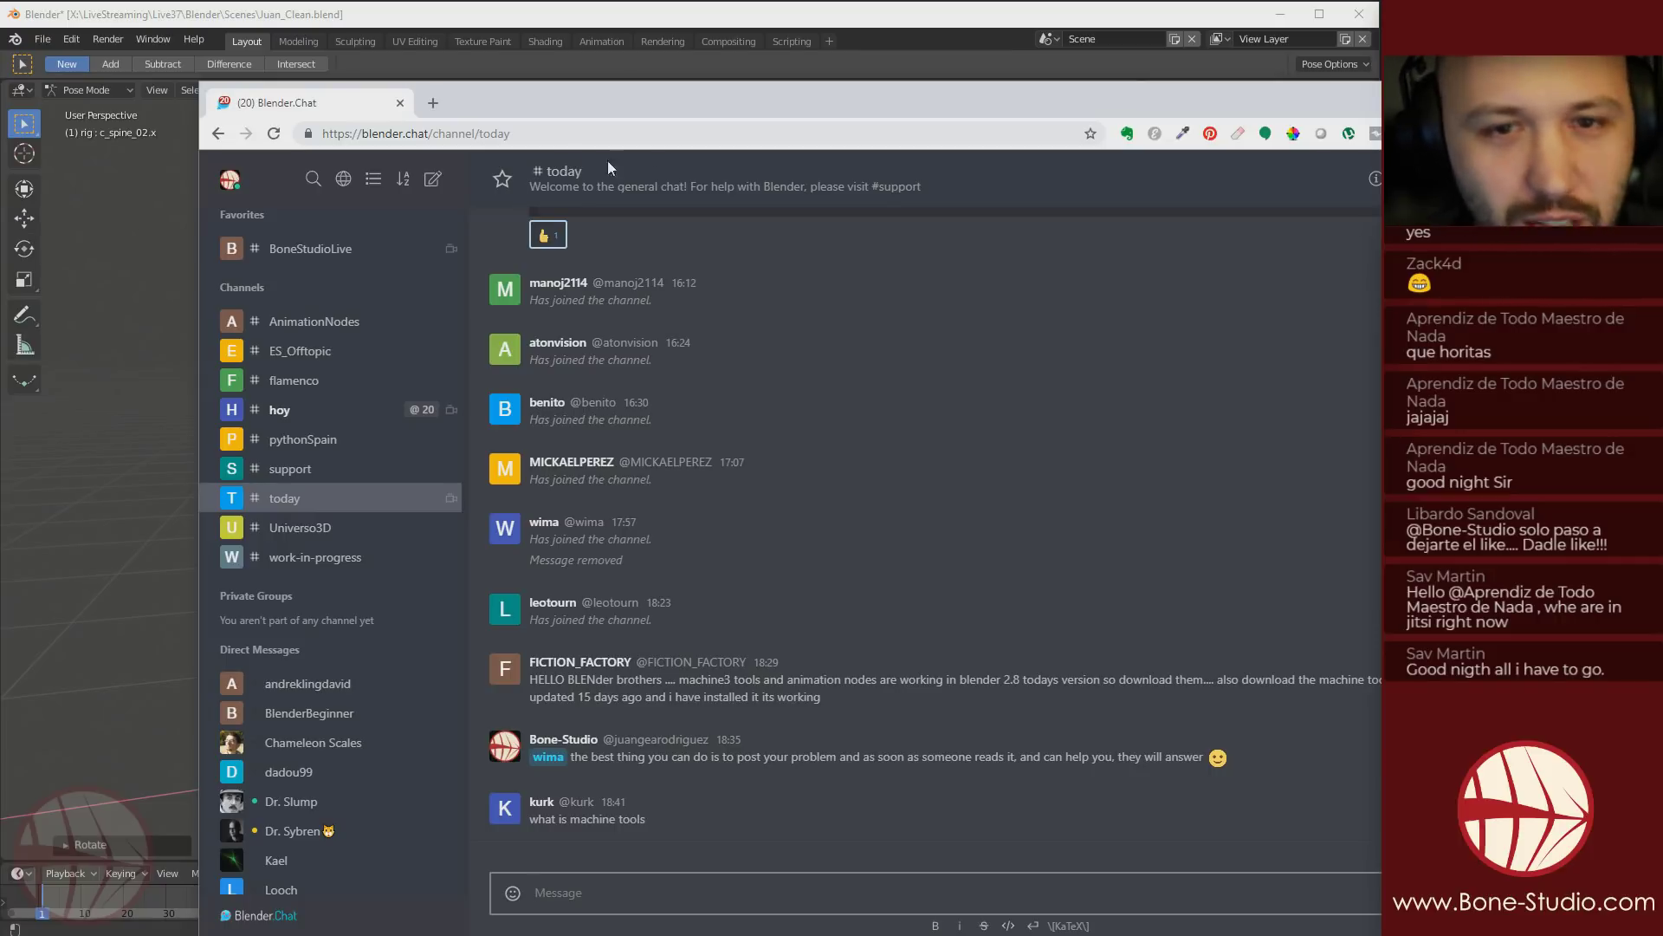
# View the Blender.Chat channel directory and the hoy channel, and switch back to Blender
pyautogui.click(341, 180)
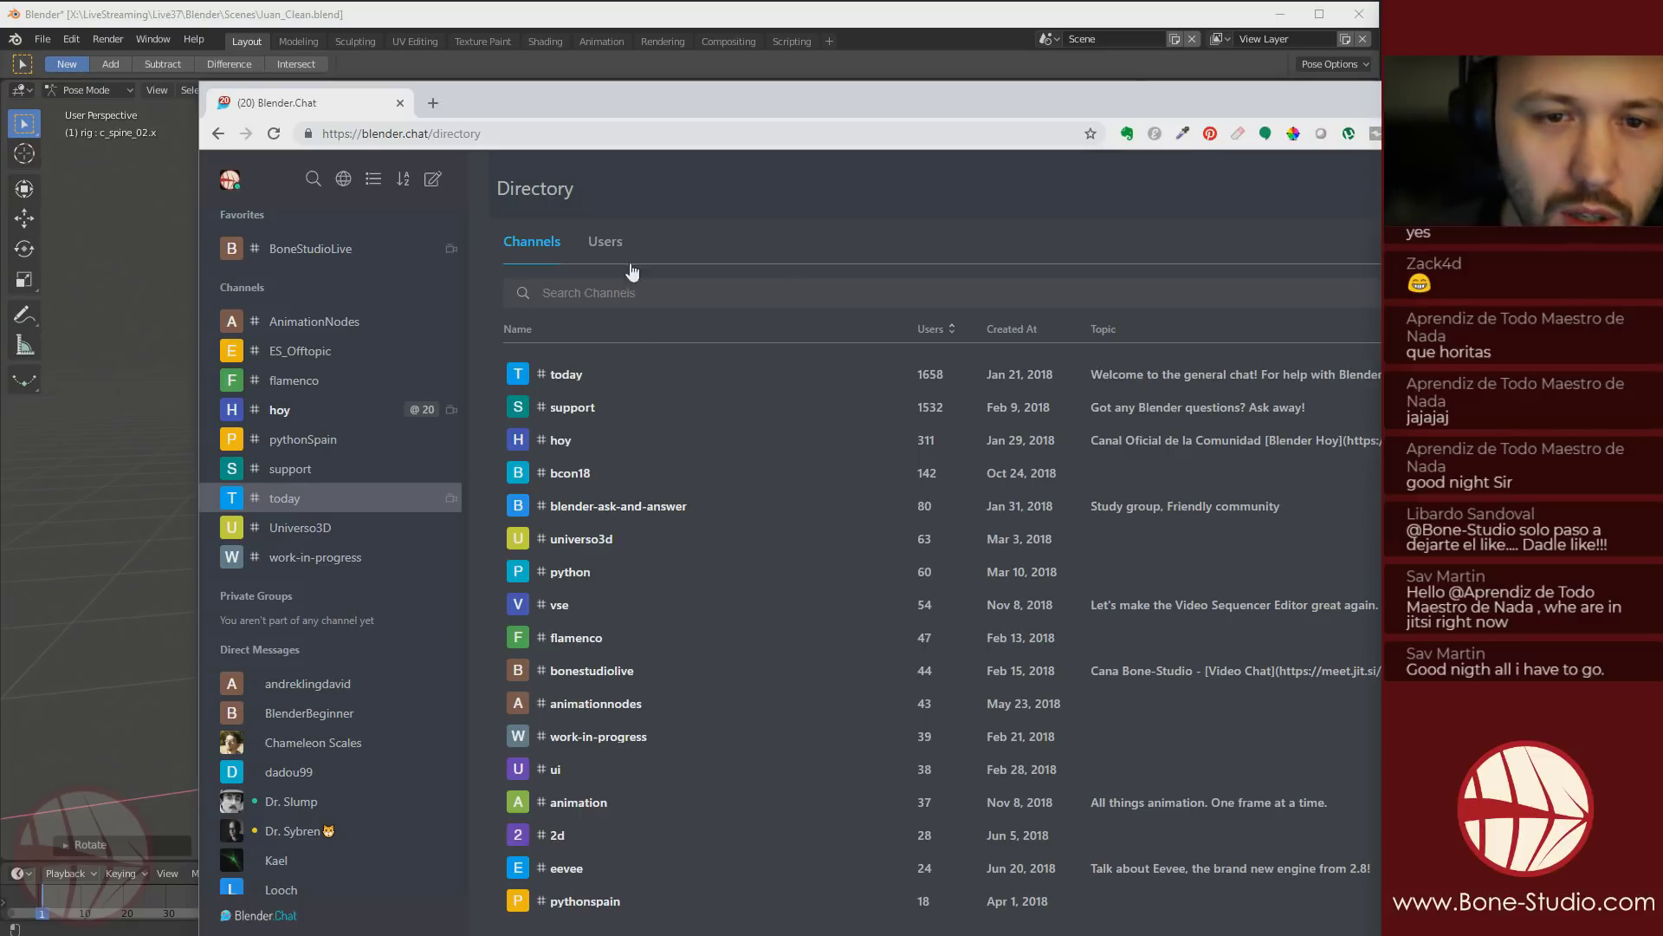
pyautogui.click(348, 387)
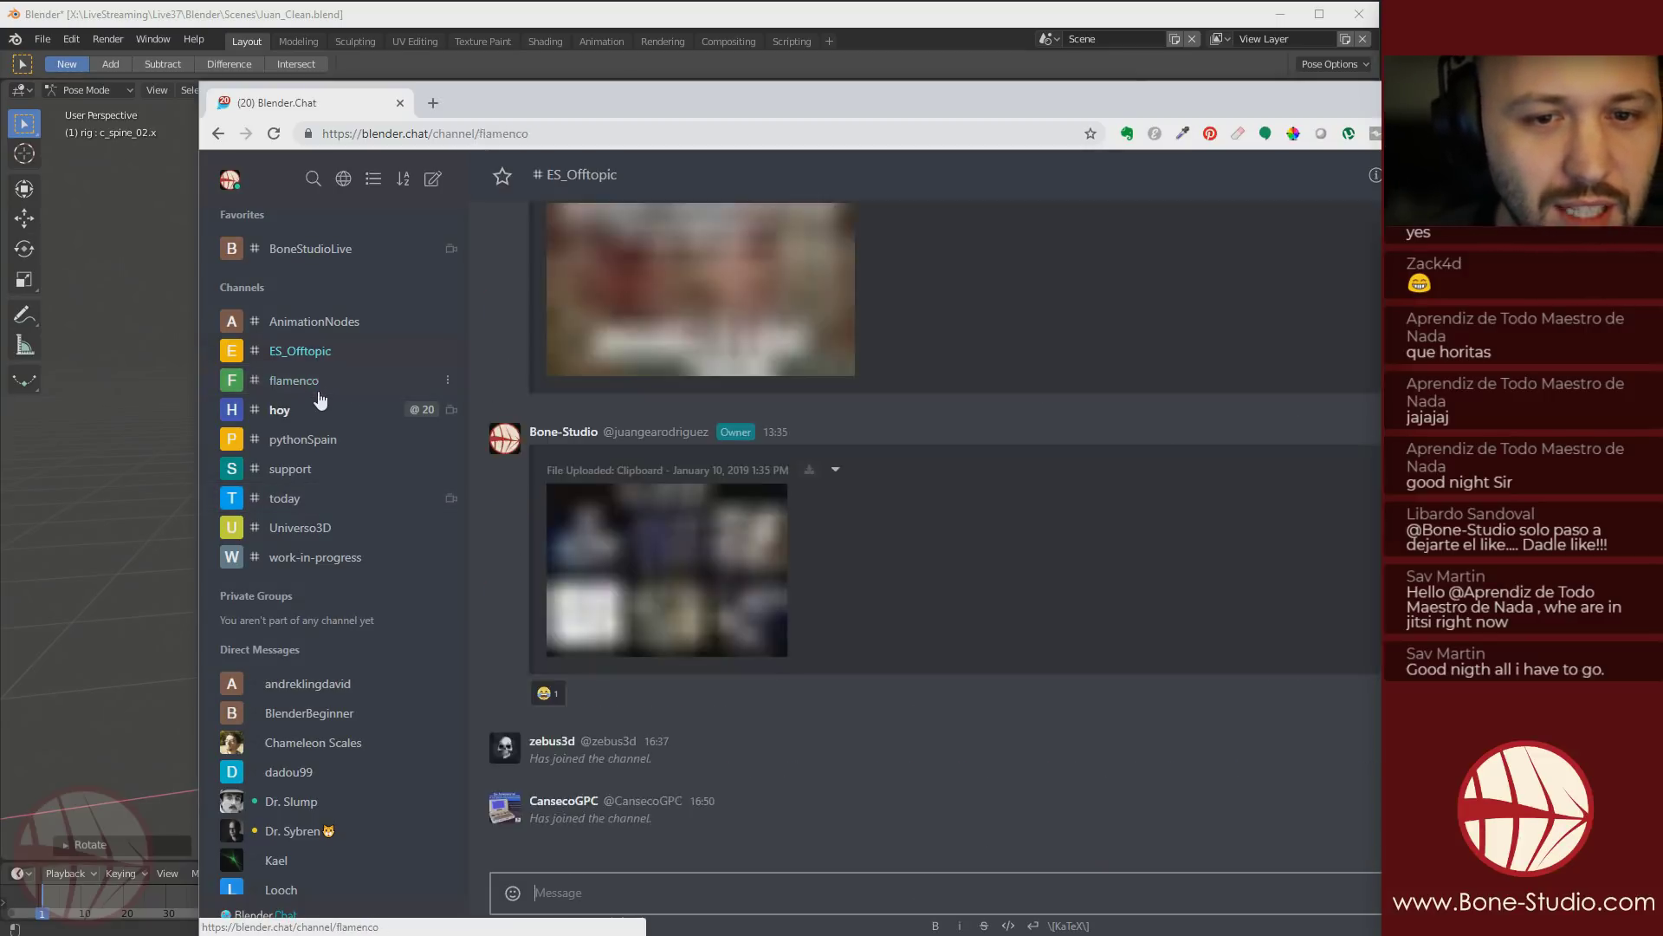
pyautogui.click(314, 409)
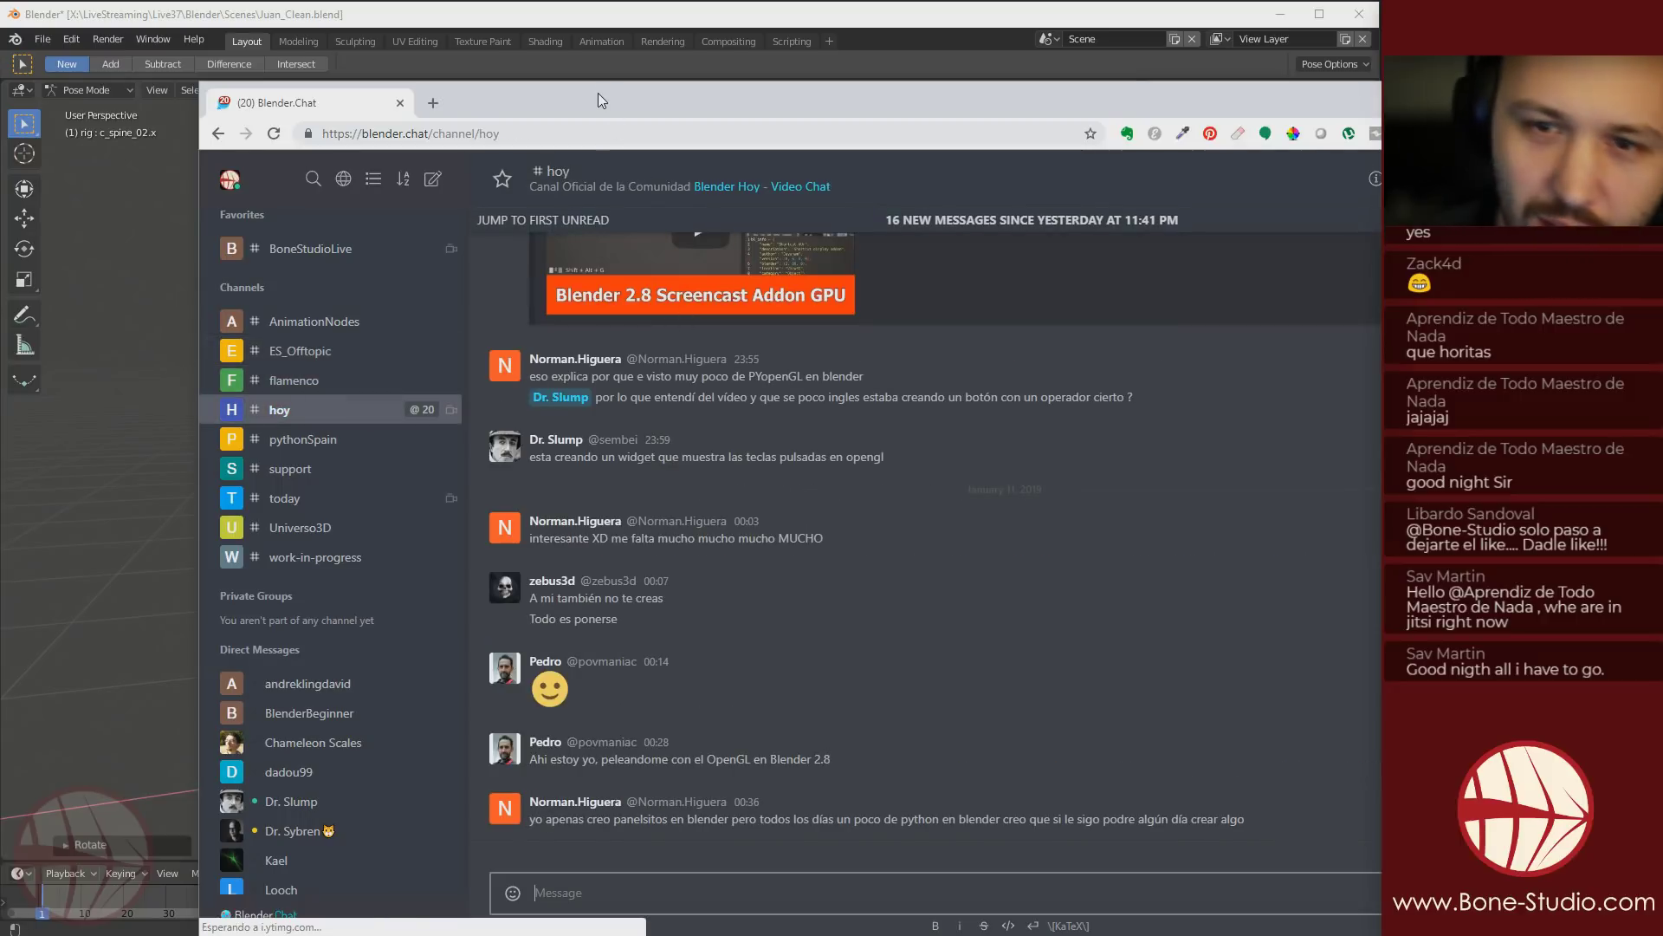
pyautogui.moveTo(598, 92); pyautogui.dragTo(1662, 95)
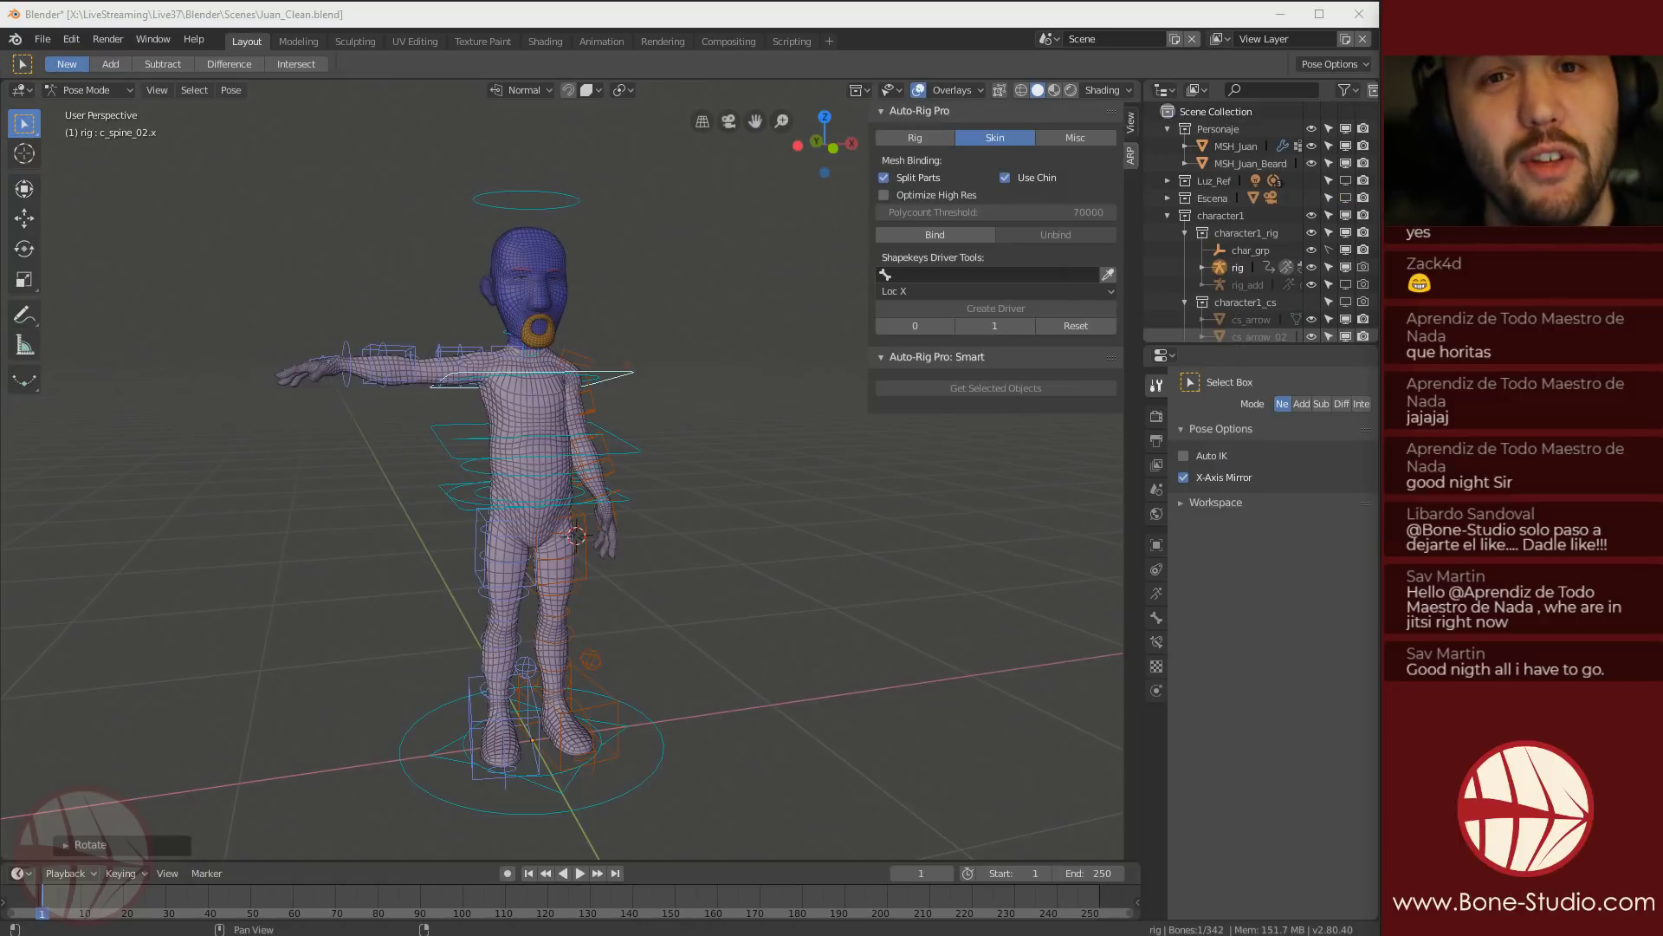